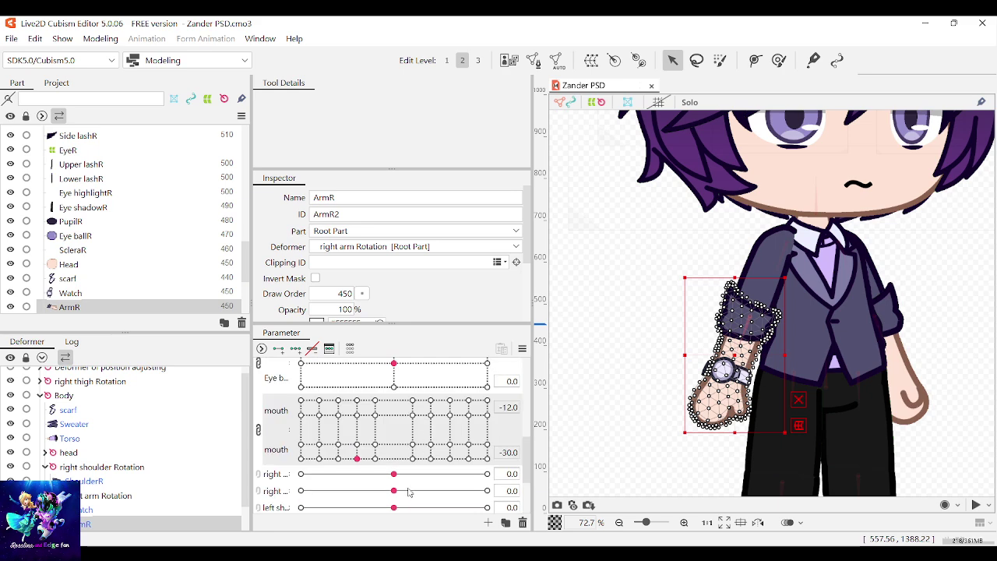
Raise the right arm to the chin by setting the right shoulder parameter to 6.6 and the right arm parameter to 8.9
{"action": "left_click_drag", "start_coordinate": [394, 491], "coordinate": [416, 479]}
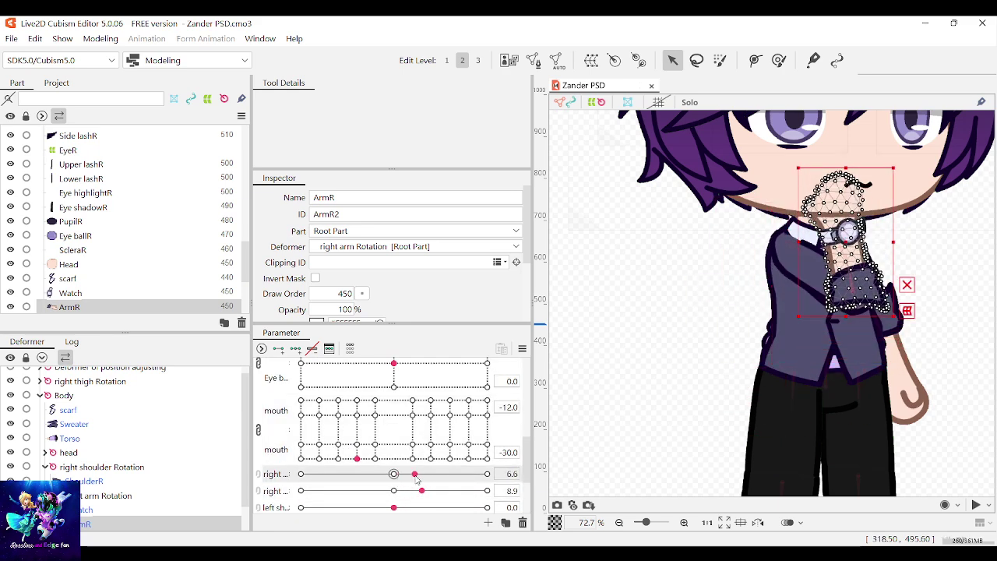
{"action": "left_click", "coordinate": [629, 300]}
{"action": "left_click", "coordinate": [811, 179]}
{"action": "scroll", "coordinate": [780, 297], "scroll_direction": "down", "scroll_amount": 5}
{"action": "scroll", "coordinate": [778, 298], "scroll_direction": "up", "scroll_amount": 3}
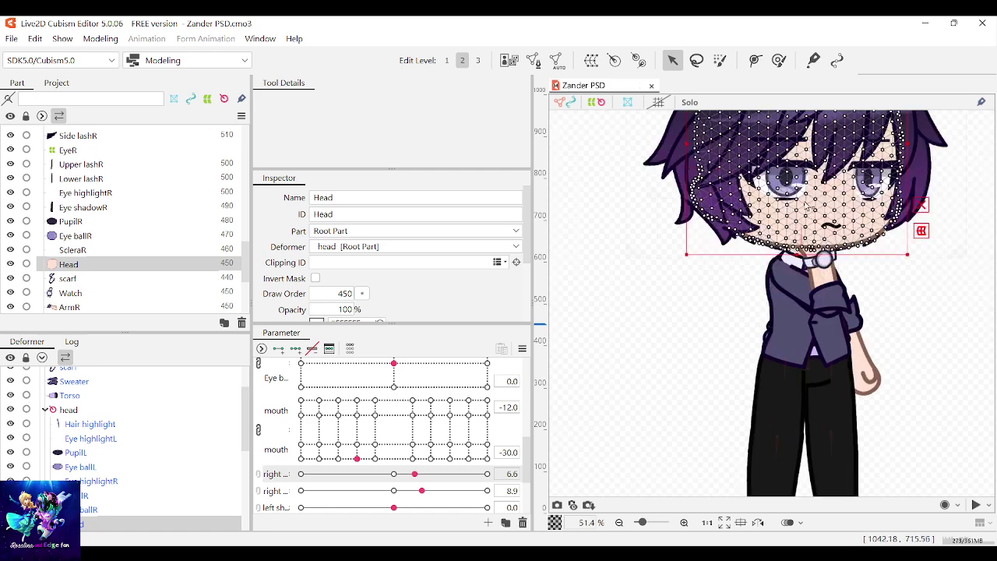
Examine how the raised right arm, sleeve and watch overlap the head and jacket
{"action": "scroll", "coordinate": [786, 311], "scroll_direction": "down", "scroll_amount": 3}
{"action": "scroll", "coordinate": [798, 343], "scroll_direction": "up", "scroll_amount": 2}
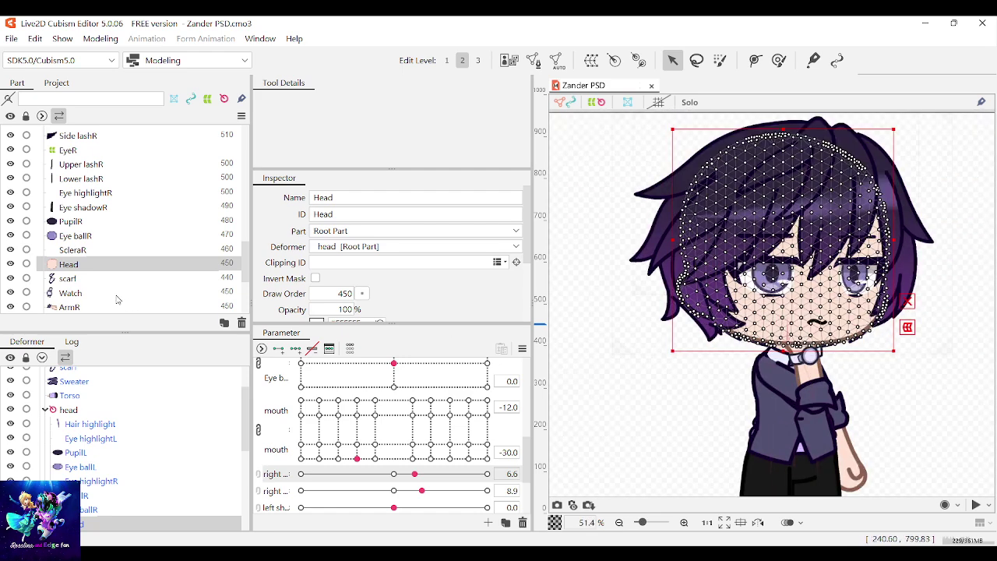
{"action": "scroll", "coordinate": [775, 451], "scroll_direction": "down", "scroll_amount": 3}
{"action": "scroll", "coordinate": [784, 474], "scroll_direction": "up", "scroll_amount": 12}
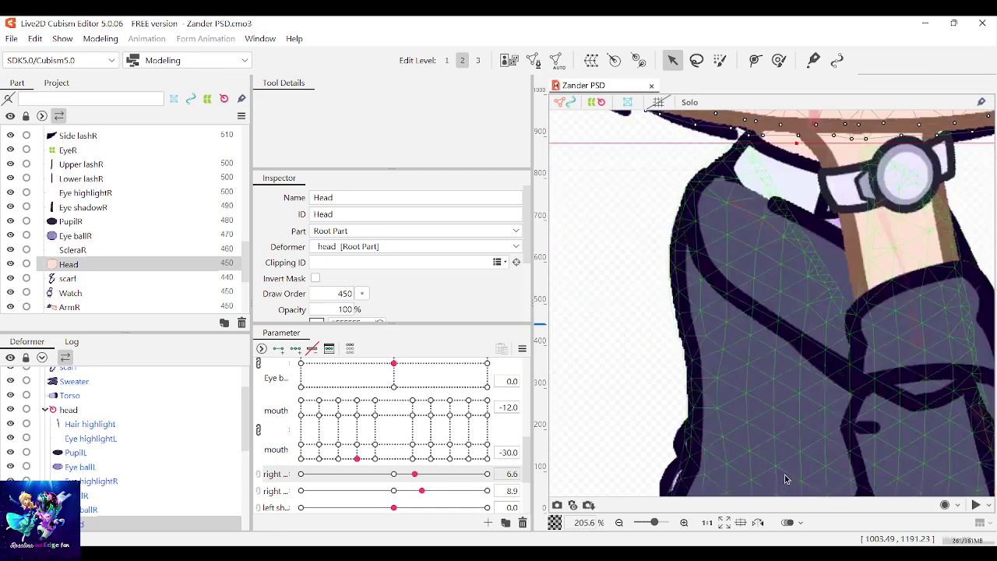
{"action": "scroll", "coordinate": [760, 436], "scroll_direction": "up", "scroll_amount": 3}
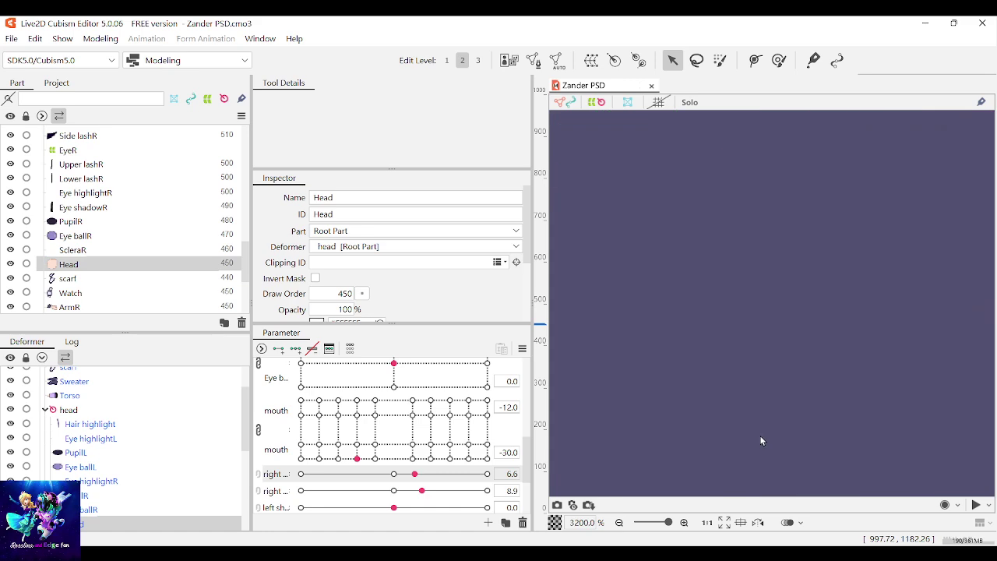
{"action": "scroll", "coordinate": [760, 437], "scroll_direction": "down", "scroll_amount": 5}
{"action": "scroll", "coordinate": [762, 441], "scroll_direction": "down", "scroll_amount": 8}
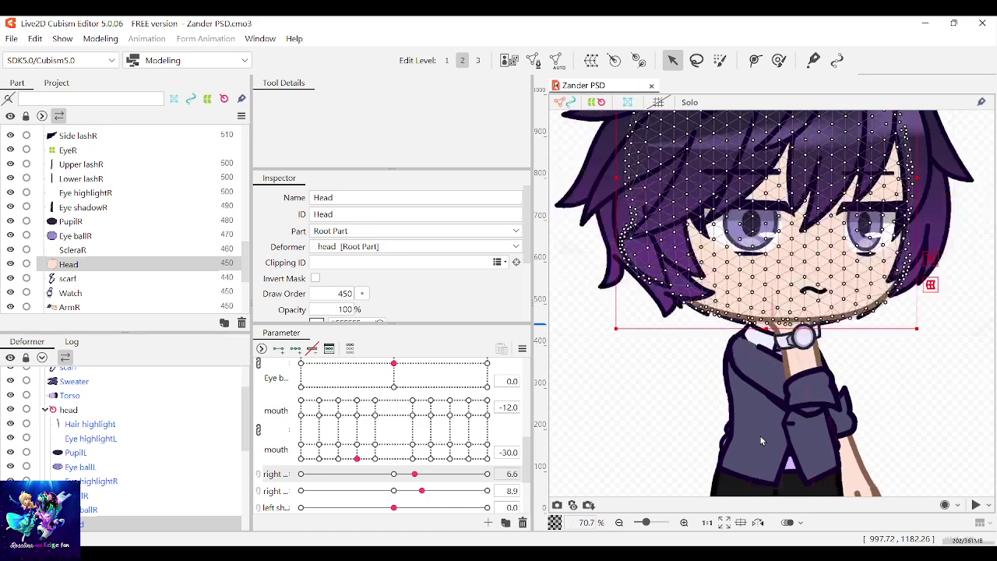
{"action": "left_click", "coordinate": [689, 441]}
{"action": "scroll", "coordinate": [776, 420], "scroll_direction": "up", "scroll_amount": 8}
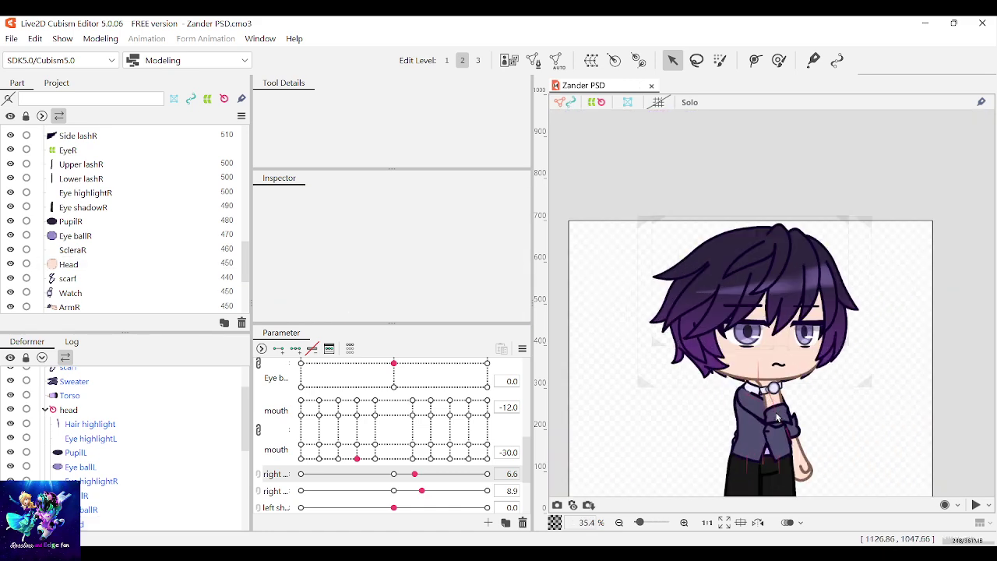
{"action": "left_click", "coordinate": [793, 403]}
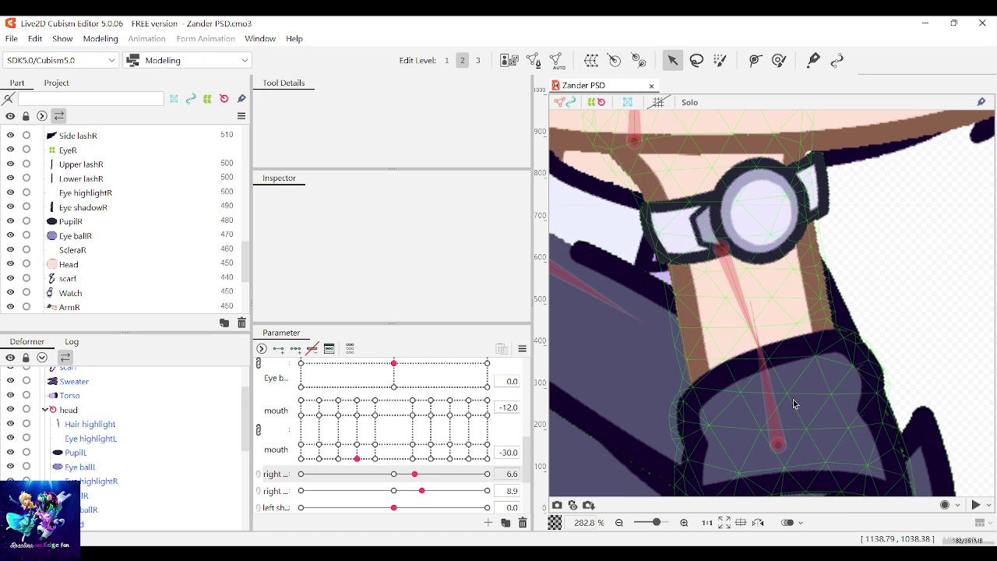
{"action": "left_click", "coordinate": [793, 399]}
{"action": "scroll", "coordinate": [88, 224], "scroll_direction": "down", "scroll_amount": 2}
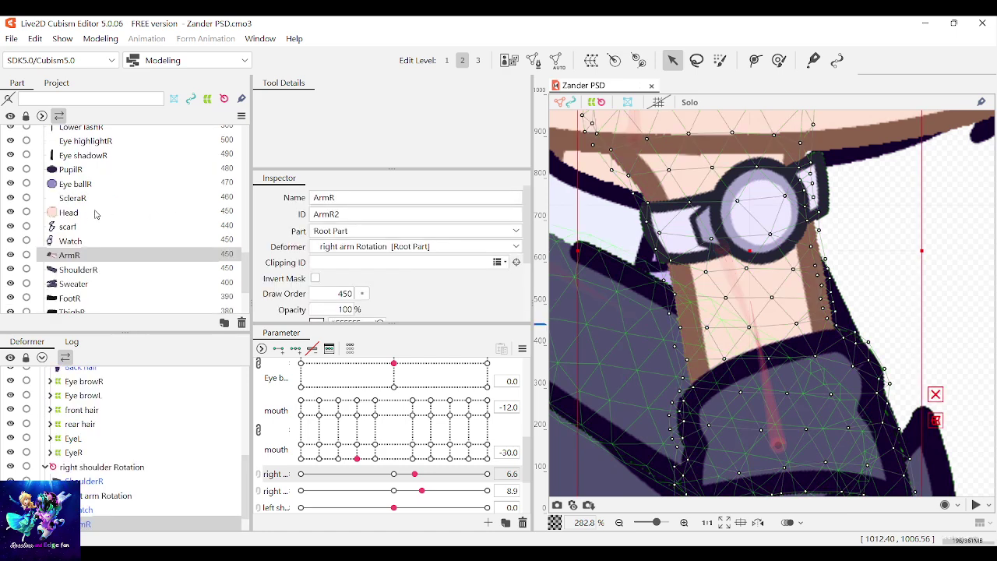
{"action": "scroll", "coordinate": [603, 454], "scroll_direction": "up", "scroll_amount": 4}
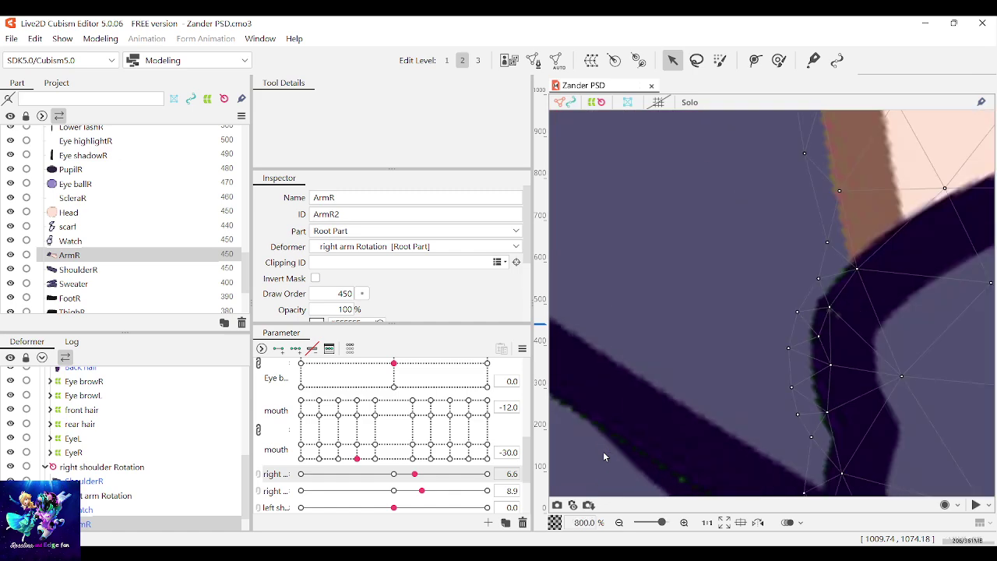
{"action": "scroll", "coordinate": [835, 364], "scroll_direction": "down", "scroll_amount": 2}
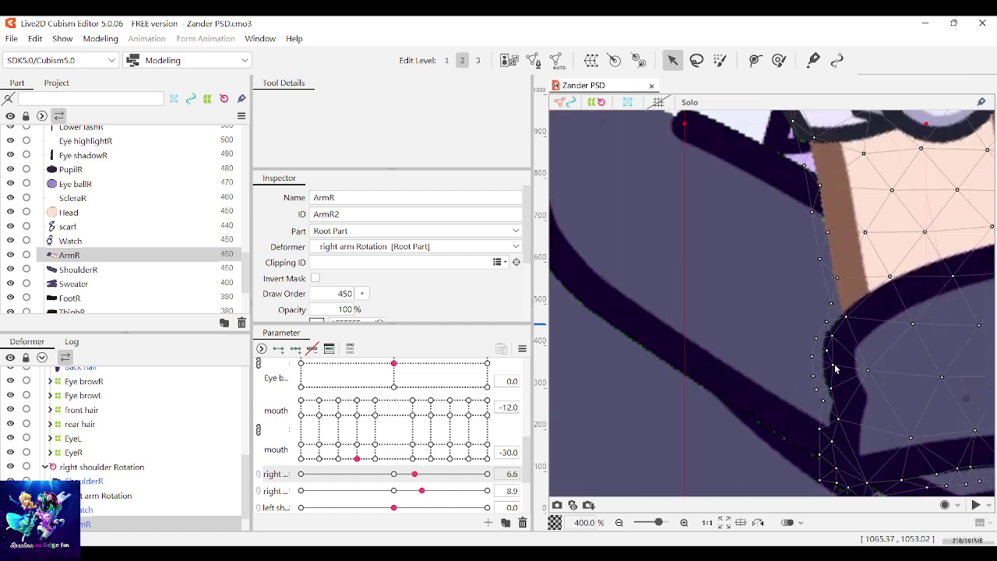
{"action": "scroll", "coordinate": [835, 369], "scroll_direction": "down", "scroll_amount": 2}
{"action": "scroll", "coordinate": [836, 367], "scroll_direction": "up", "scroll_amount": 2}
Reset the right shoulder and right arm parameters to 0
{"action": "left_click", "coordinate": [395, 474]}
{"action": "left_click", "coordinate": [394, 490]}
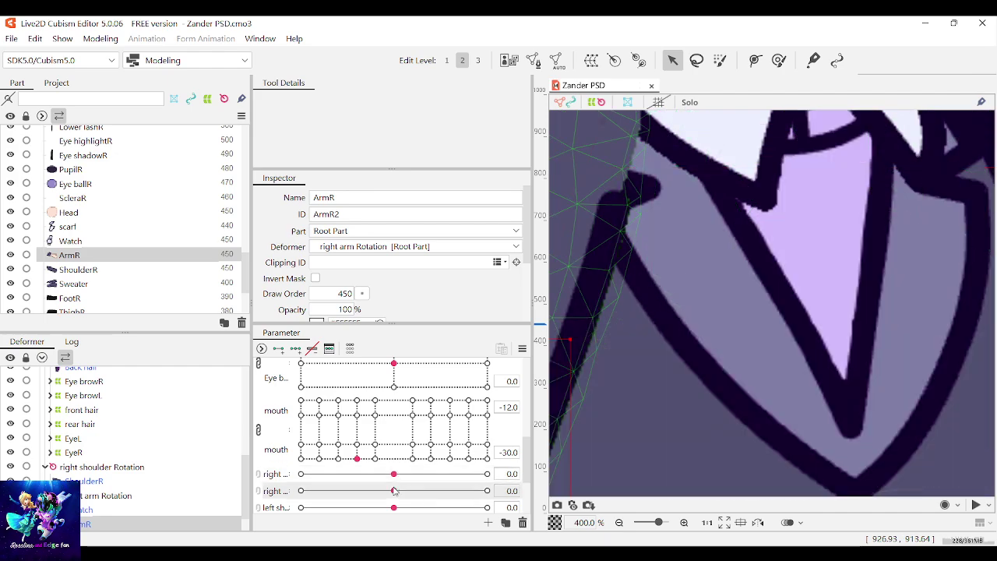
{"action": "scroll", "coordinate": [744, 363], "scroll_direction": "down", "scroll_amount": 3}
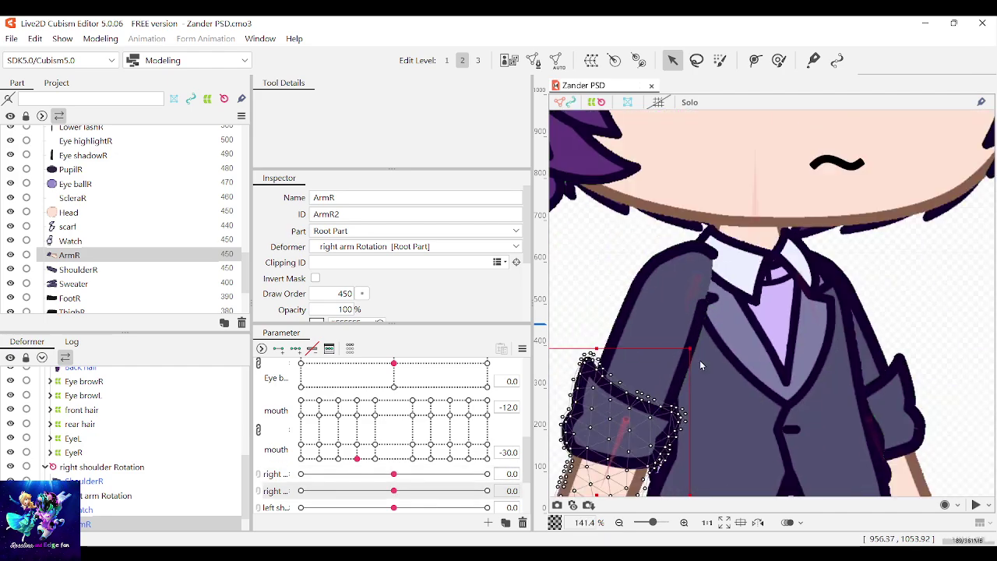
{"action": "scroll", "coordinate": [699, 360], "scroll_direction": "down", "scroll_amount": 1}
Swing the right shoulder up over the face to a parameter value of 13.3, with the ShoulderR mesh selected
{"action": "left_click_drag", "start_coordinate": [393, 474], "coordinate": [433, 474]}
{"action": "left_click", "coordinate": [715, 313]}
{"action": "scroll", "coordinate": [410, 435], "scroll_direction": "down", "scroll_amount": 1}
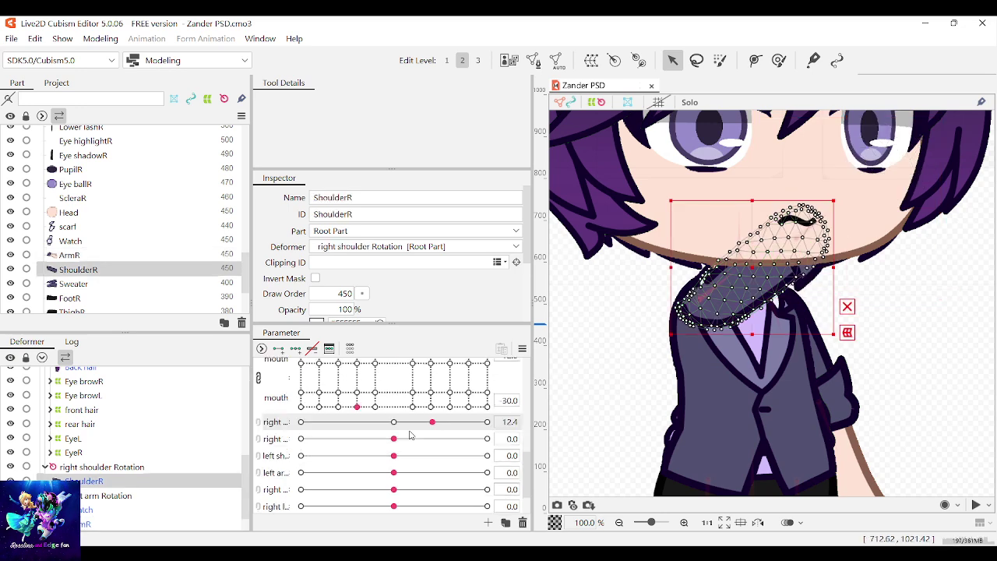
{"action": "scroll", "coordinate": [411, 434], "scroll_direction": "down", "scroll_amount": 1}
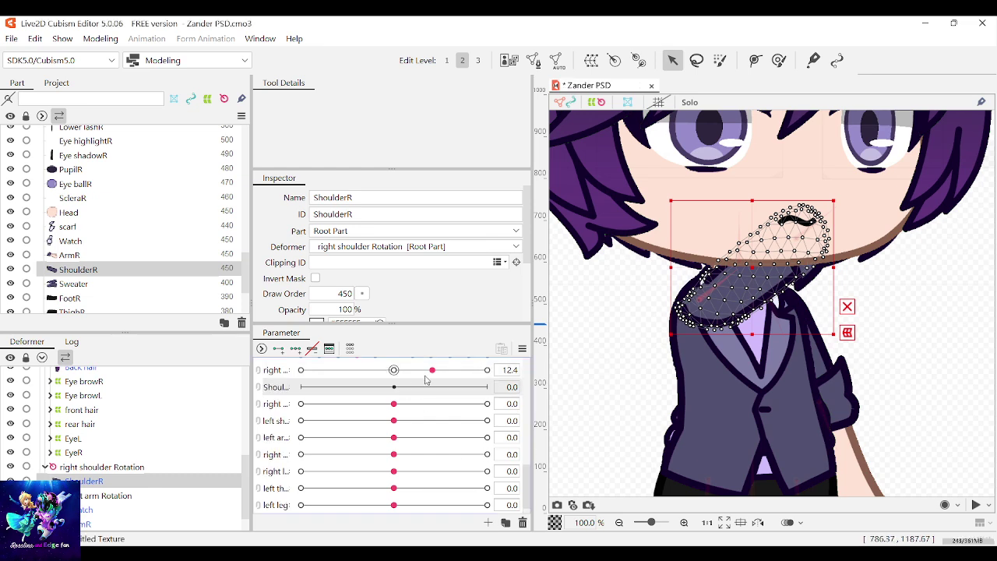
{"action": "mouse_move", "coordinate": [430, 371]}
{"action": "left_mouse_down"}
{"action": "mouse_move", "coordinate": [395, 371]}
{"action": "mouse_move", "coordinate": [437, 371]}
{"action": "left_mouse_up"}
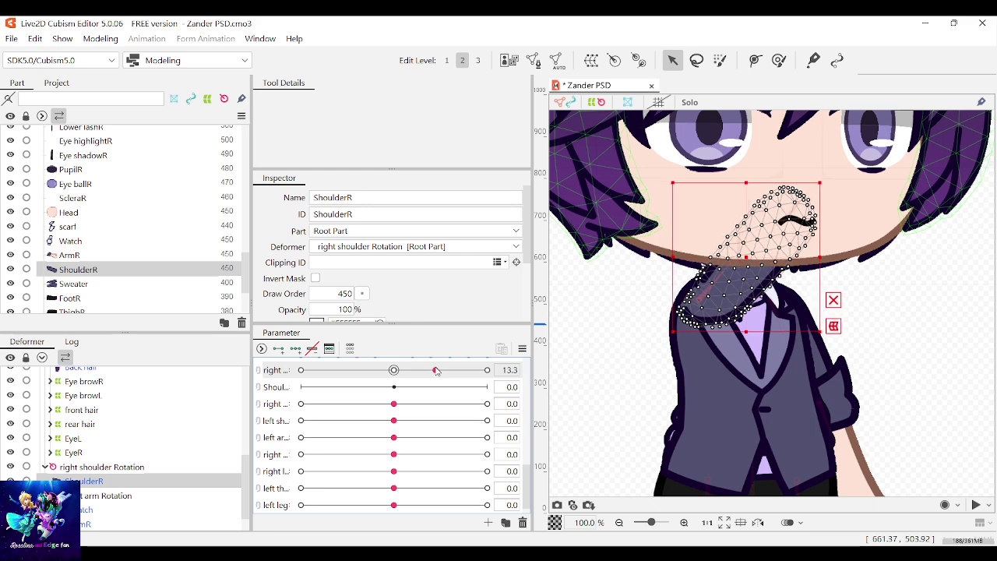
Add two keys to the new Shoulder parameter for ShoulderR and move it to its 30 key
{"action": "left_click", "coordinate": [283, 391]}
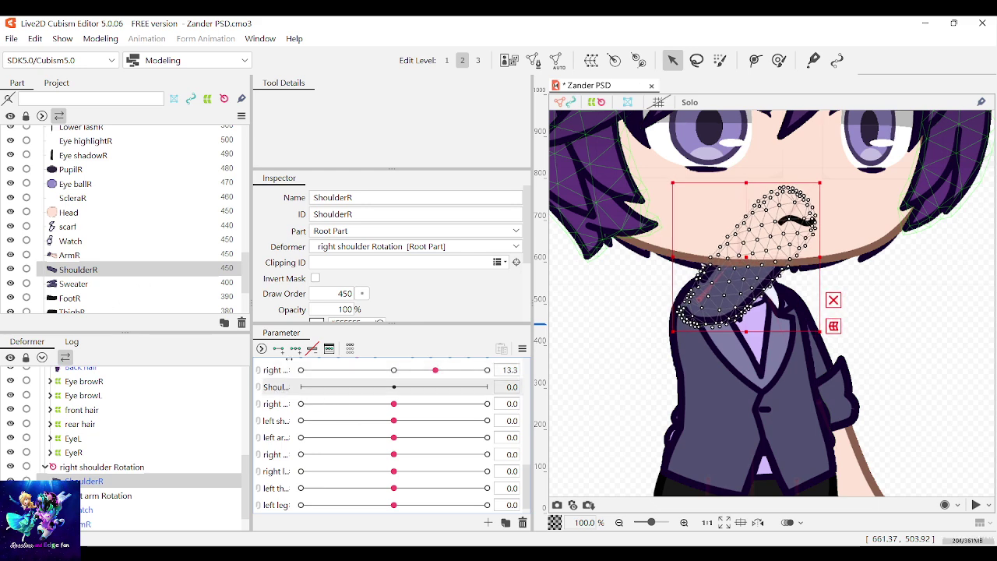
{"action": "left_click", "coordinate": [277, 349]}
{"action": "left_click_drag", "start_coordinate": [394, 387], "coordinate": [487, 387]}
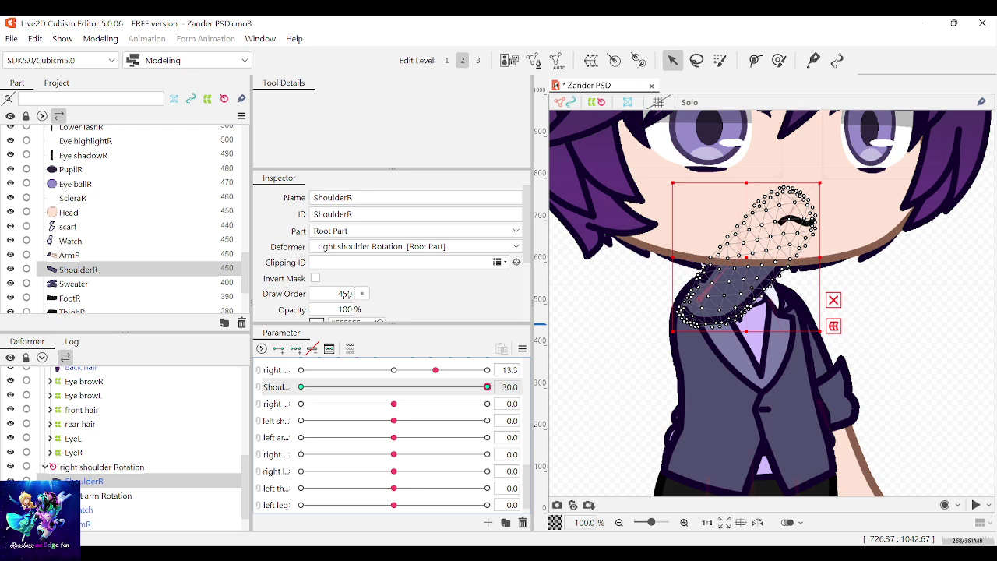
Set the draw order of ShoulderR to 513 at the Shoulder parameter's 30 key
{"action": "left_click_drag", "start_coordinate": [363, 295], "coordinate": [384, 310]}
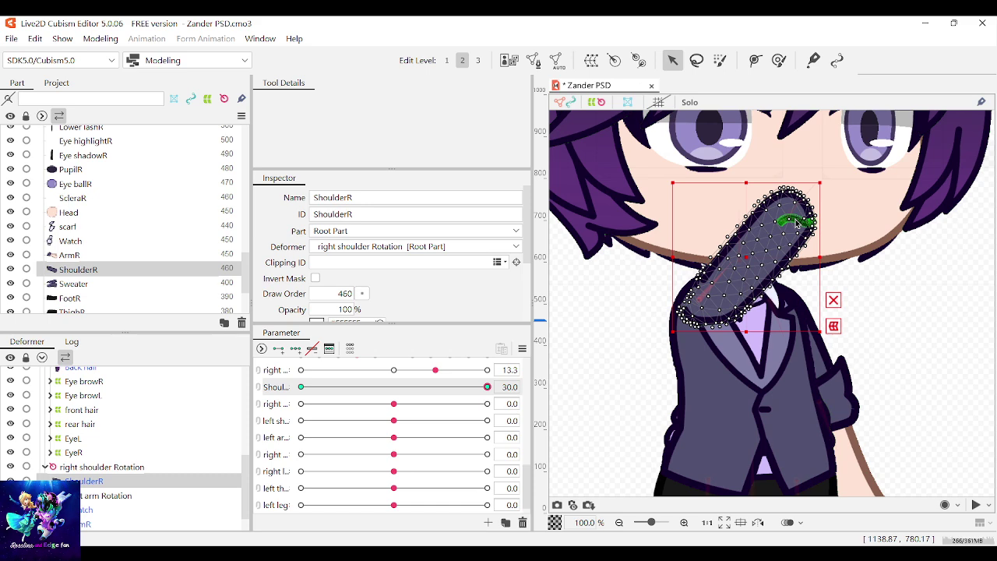
{"action": "scroll", "coordinate": [70, 151], "scroll_direction": "up", "scroll_amount": 5}
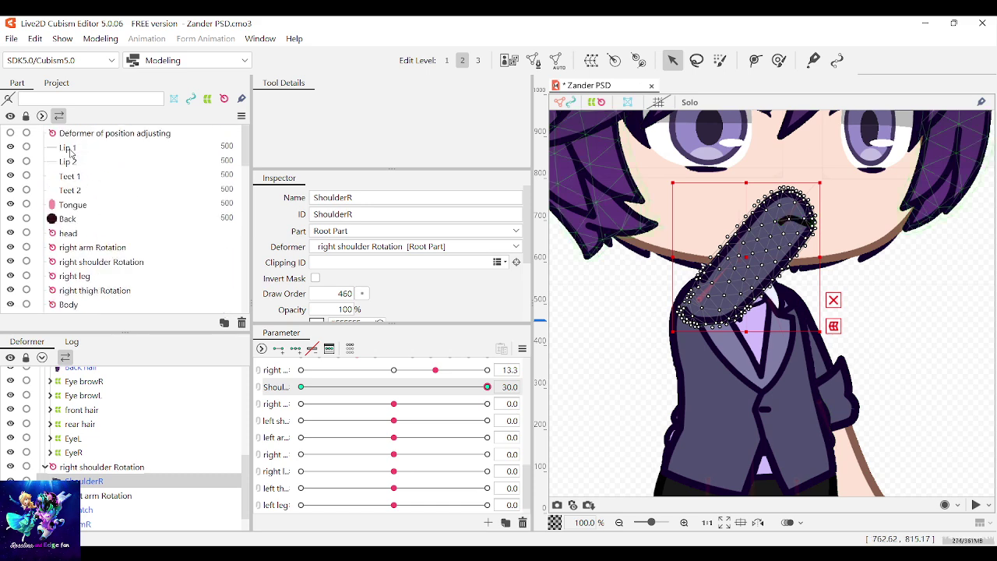
{"action": "scroll", "coordinate": [89, 191], "scroll_direction": "down", "scroll_amount": 10}
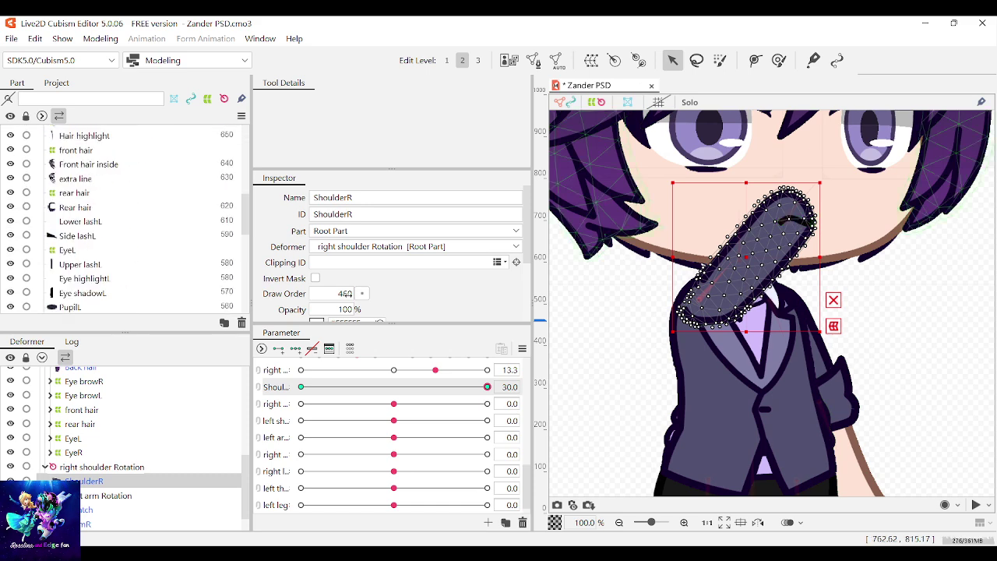
{"action": "left_click", "coordinate": [337, 293]}
{"action": "left_click", "coordinate": [359, 295]}
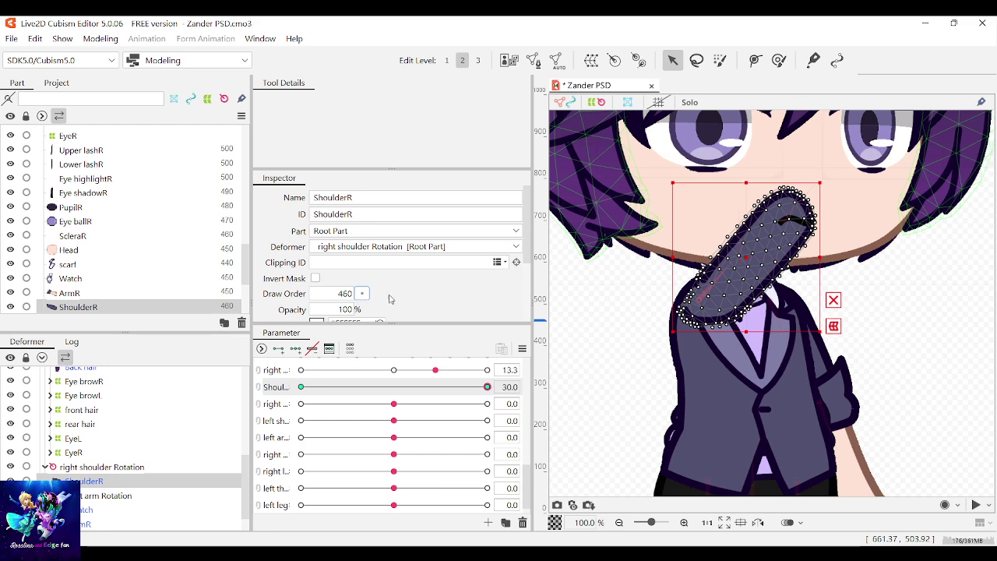
{"action": "mouse_move", "coordinate": [362, 294]}
{"action": "left_mouse_down"}
{"action": "mouse_move", "coordinate": [390, 296]}
{"action": "mouse_move", "coordinate": [363, 313]}
{"action": "left_mouse_up"}
{"action": "mouse_move", "coordinate": [542, 300]}
{"action": "left_mouse_down"}
{"action": "mouse_move", "coordinate": [541, 326]}
{"action": "mouse_move", "coordinate": [541, 298]}
{"action": "left_mouse_up"}
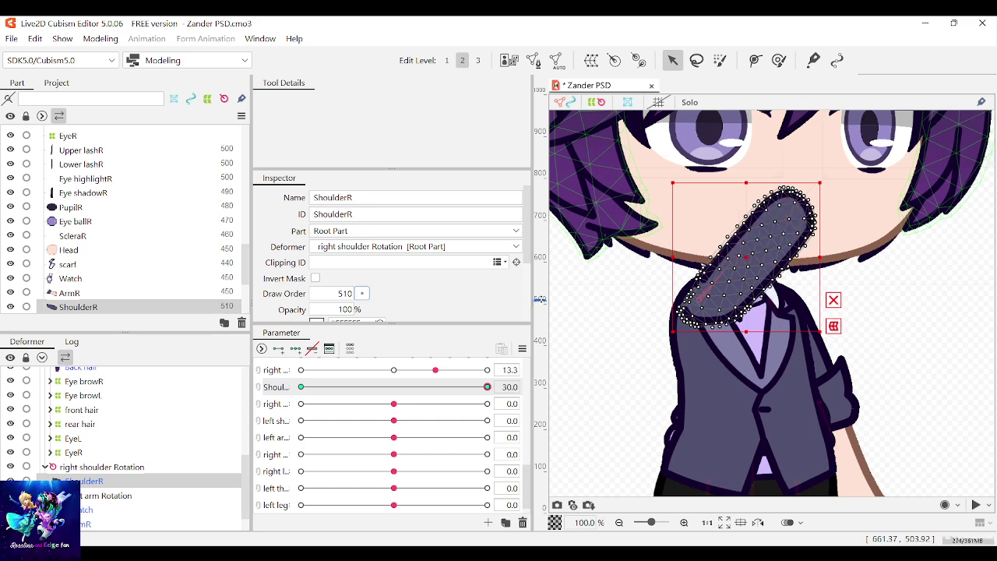
{"action": "scroll", "coordinate": [771, 304], "scroll_direction": "down", "scroll_amount": 4}
{"action": "scroll", "coordinate": [771, 304], "scroll_direction": "up", "scroll_amount": 5}
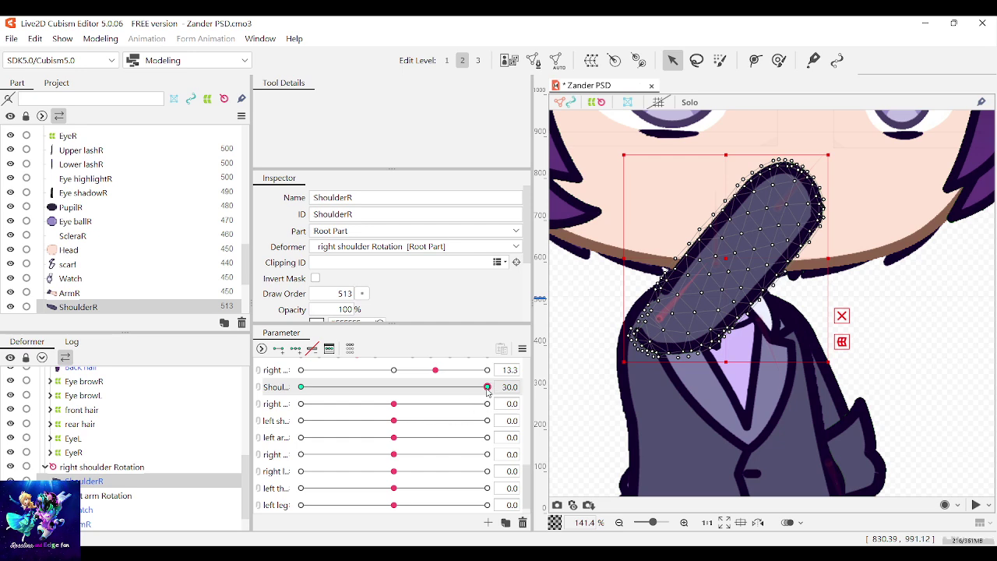
Check the shoulder's layering against the face by switching the Shoulder parameter between -30 and 30
{"action": "mouse_move", "coordinate": [487, 386]}
{"action": "left_mouse_down"}
{"action": "mouse_move", "coordinate": [249, 395]}
{"action": "mouse_move", "coordinate": [551, 363]}
{"action": "mouse_move", "coordinate": [608, 369]}
{"action": "mouse_move", "coordinate": [239, 379]}
{"action": "mouse_move", "coordinate": [359, 360]}
{"action": "mouse_move", "coordinate": [590, 371]}
{"action": "mouse_move", "coordinate": [147, 349]}
{"action": "mouse_move", "coordinate": [539, 327]}
{"action": "mouse_move", "coordinate": [393, 342]}
{"action": "mouse_move", "coordinate": [574, 345]}
{"action": "left_mouse_up"}
{"action": "left_click_drag", "start_coordinate": [468, 346], "coordinate": [271, 360]}
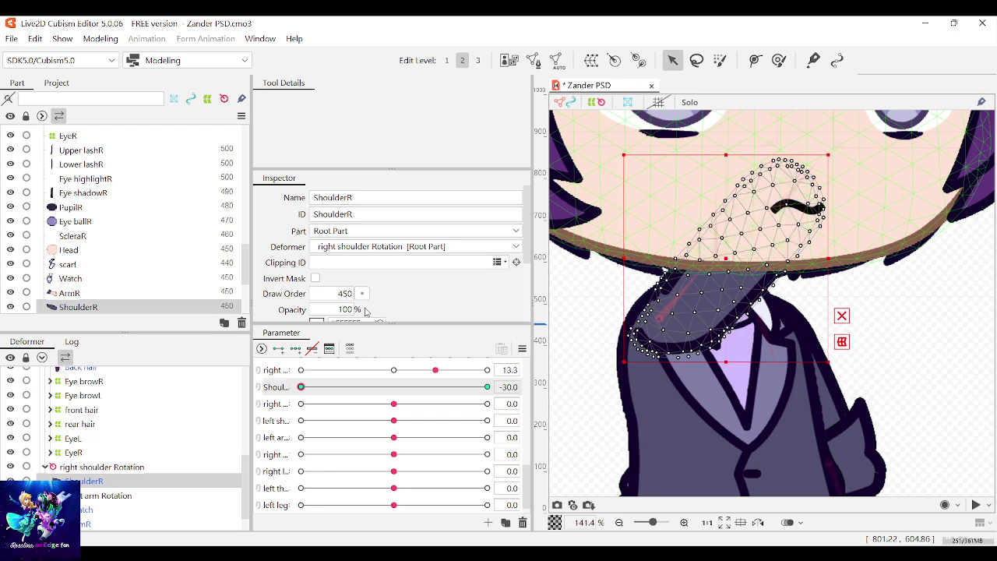
{"action": "left_click", "coordinate": [487, 387]}
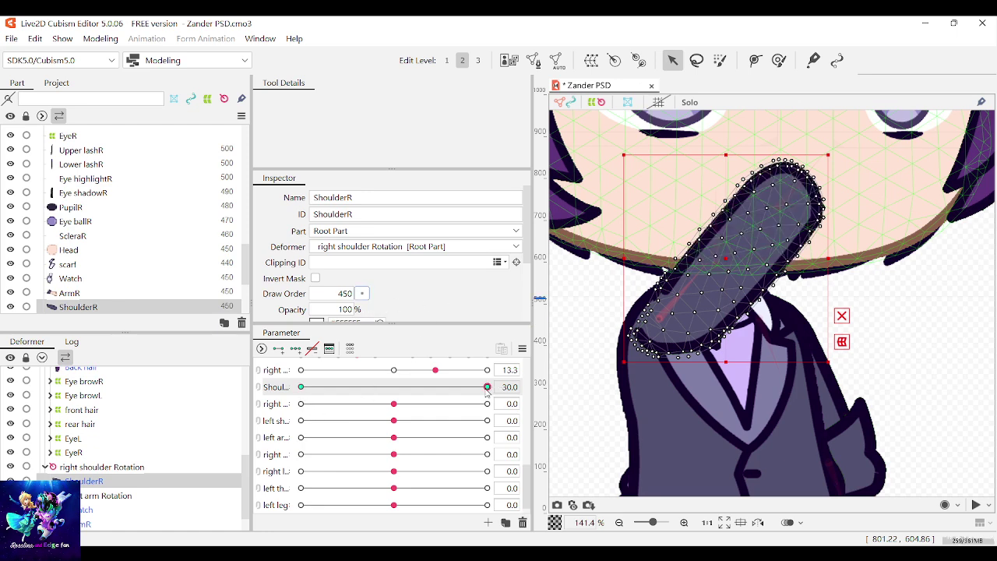
{"action": "scroll", "coordinate": [778, 346], "scroll_direction": "down", "scroll_amount": 3}
{"action": "scroll", "coordinate": [777, 346], "scroll_direction": "up", "scroll_amount": 2}
{"action": "scroll", "coordinate": [777, 346], "scroll_direction": "down", "scroll_amount": 1}
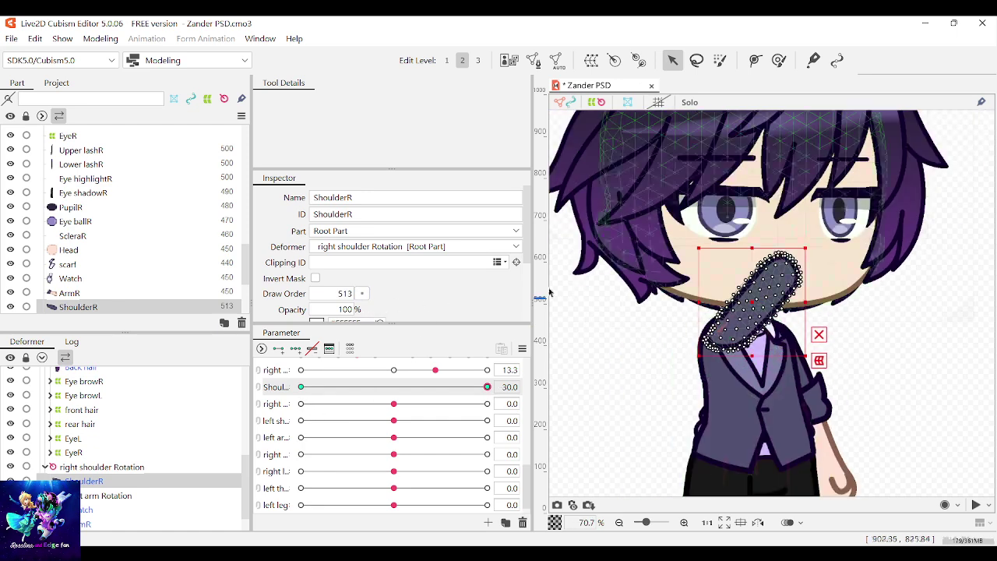
Create a separate ArmR parameter, add two keys to it for the ArmR mesh, and move it to 30
{"action": "left_click", "coordinate": [69, 293]}
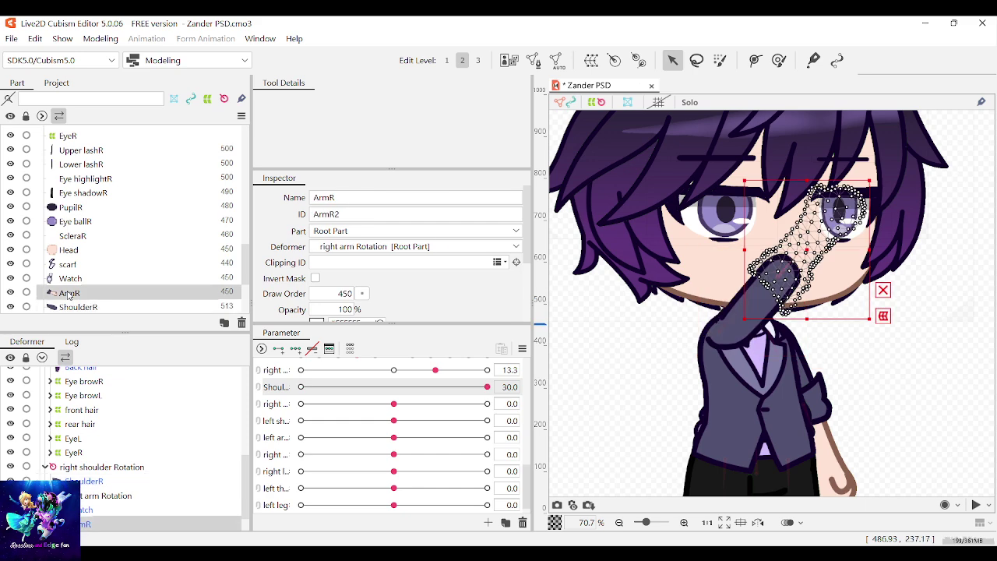
{"action": "left_click_drag", "start_coordinate": [488, 387], "coordinate": [583, 385]}
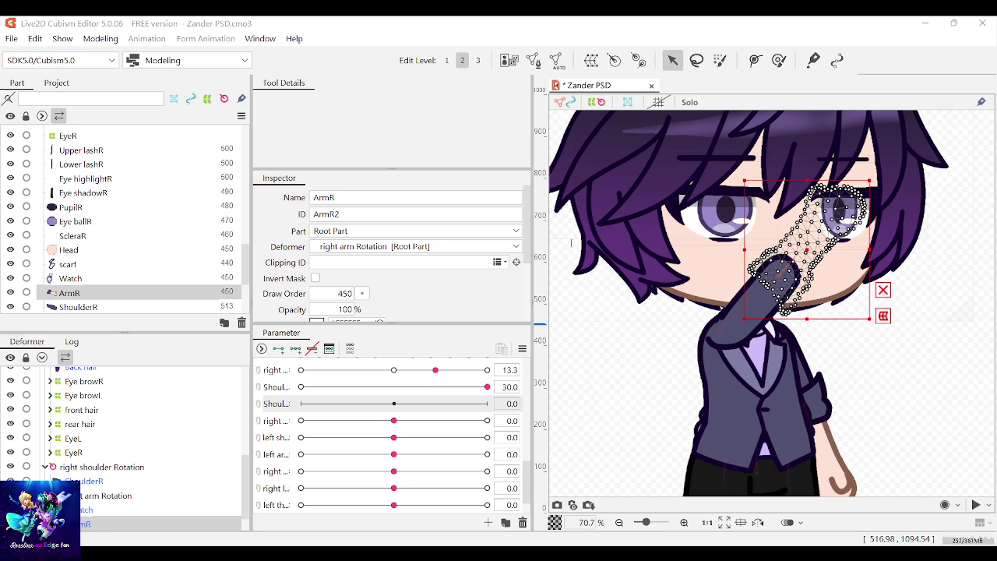
{"action": "left_click", "coordinate": [277, 387]}
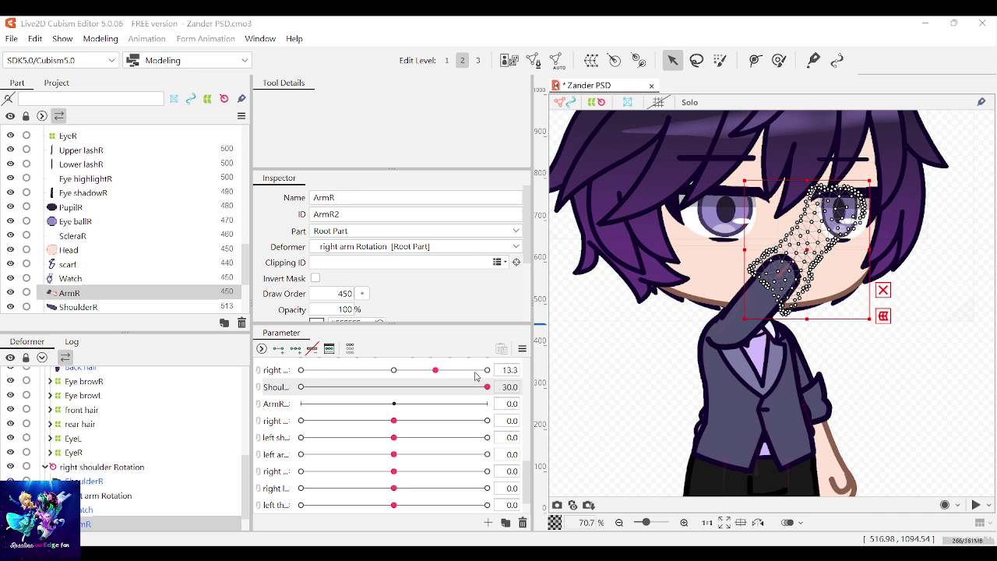
{"action": "left_click", "coordinate": [272, 403]}
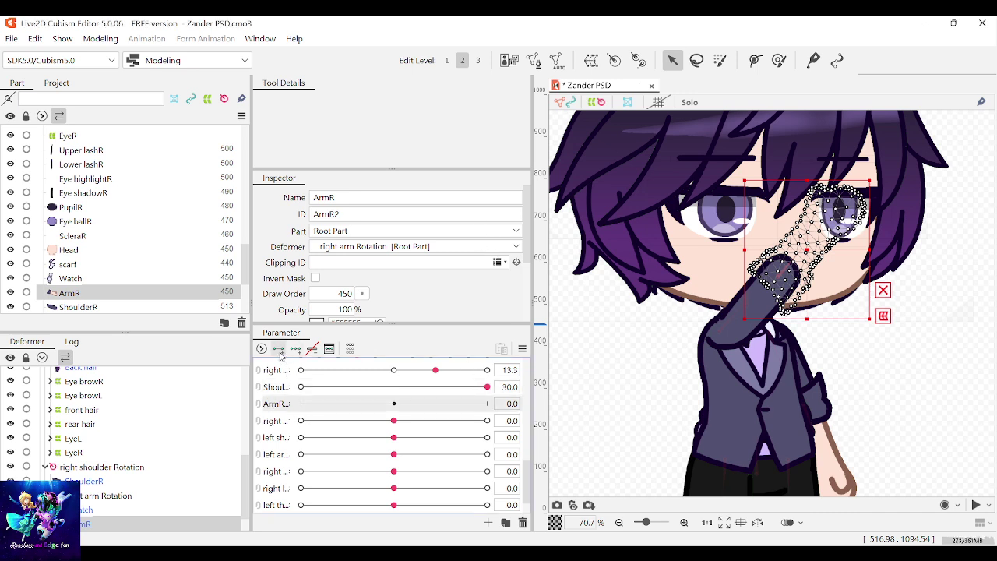
{"action": "mouse_move", "coordinate": [393, 405]}
{"action": "left_mouse_down"}
{"action": "mouse_move", "coordinate": [298, 406]}
{"action": "mouse_move", "coordinate": [640, 405]}
{"action": "left_mouse_up"}
Raise the draw order of ArmR to 590 at the ArmR parameter's 30 key
{"action": "left_click", "coordinate": [365, 294]}
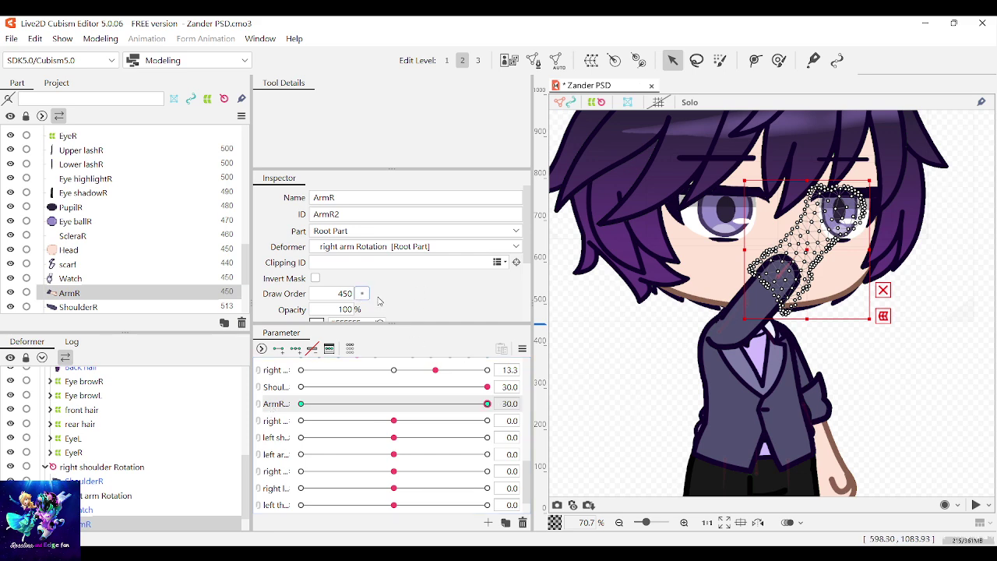
{"action": "left_click", "coordinate": [382, 298]}
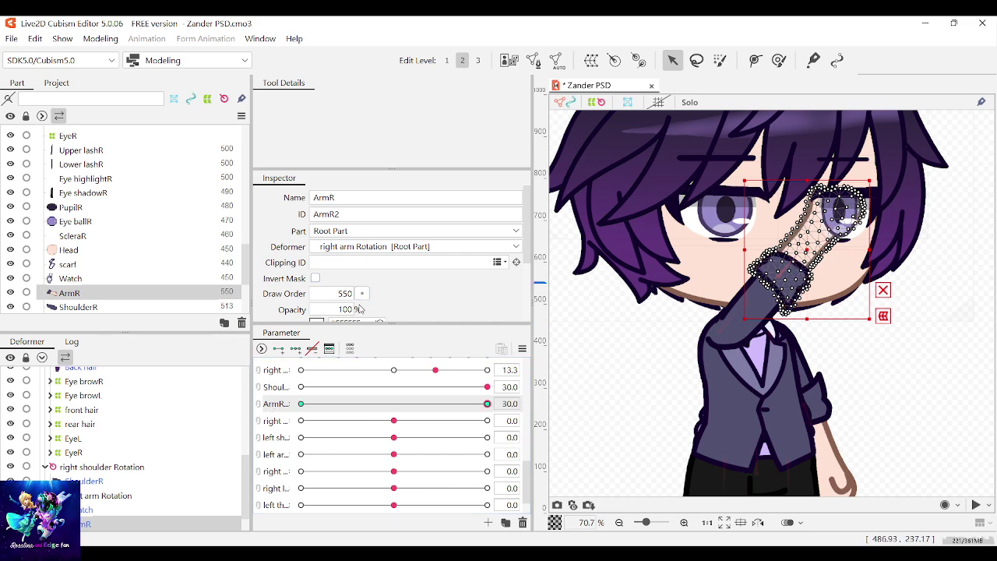
{"action": "key", "text": "BackSpace"}
{"action": "type", "text": "6"}
{"action": "scroll", "coordinate": [367, 296], "scroll_direction": "down", "scroll_amount": 10}
{"action": "scroll", "coordinate": [389, 311], "scroll_direction": "up", "scroll_amount": 1}
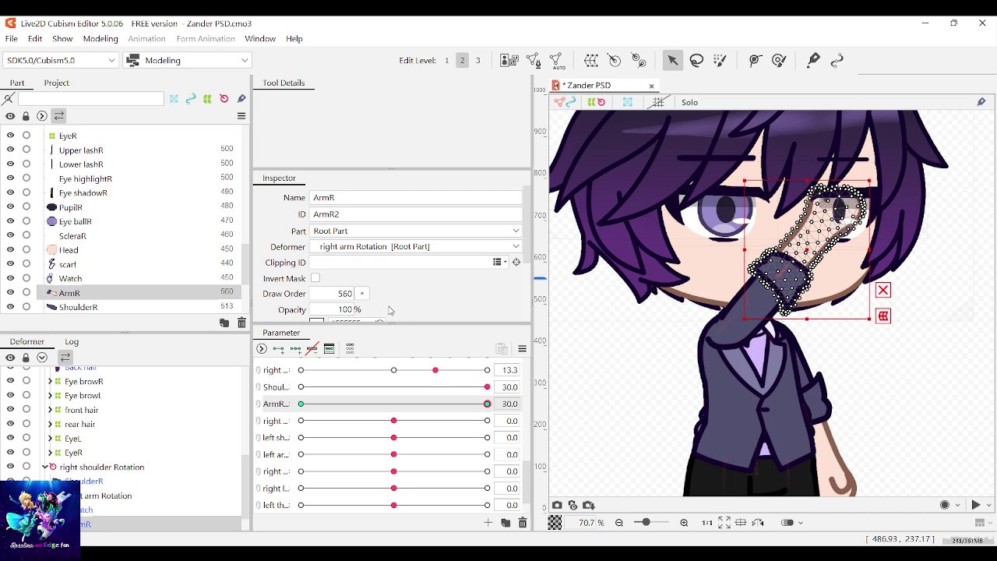
{"action": "scroll", "coordinate": [390, 310], "scroll_direction": "up", "scroll_amount": 3}
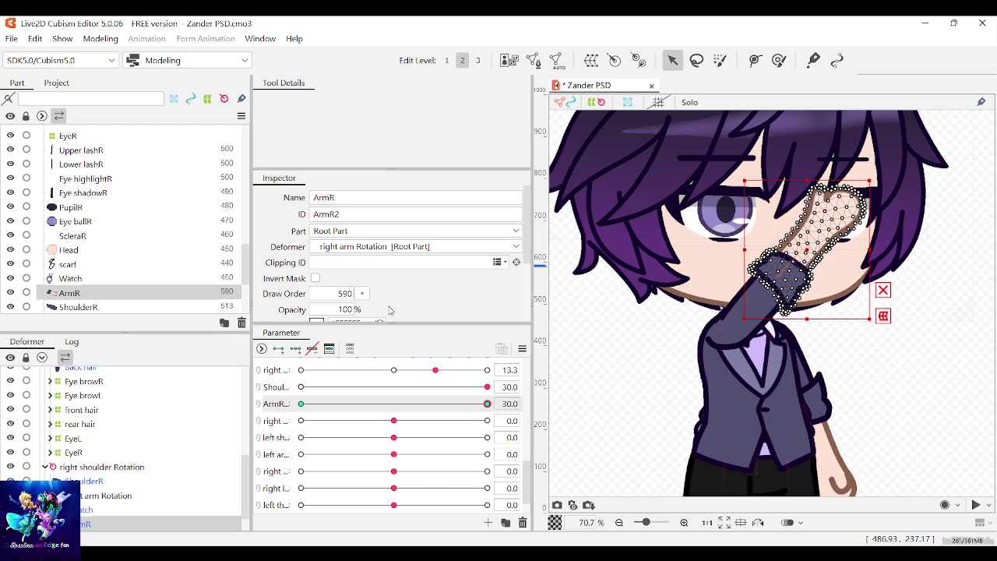
Try a draw order of 500 on the eye meshes from Upper lashL down to Side lashR
{"action": "scroll", "coordinate": [873, 194], "scroll_direction": "up", "scroll_amount": 2}
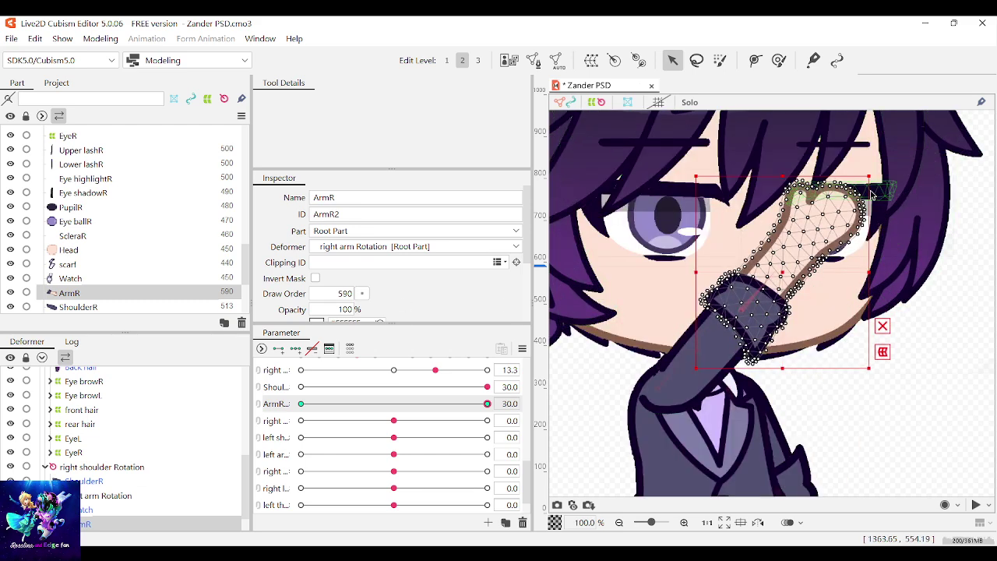
{"action": "left_click", "coordinate": [873, 195]}
{"action": "scroll", "coordinate": [84, 231], "scroll_direction": "down", "scroll_amount": 1}
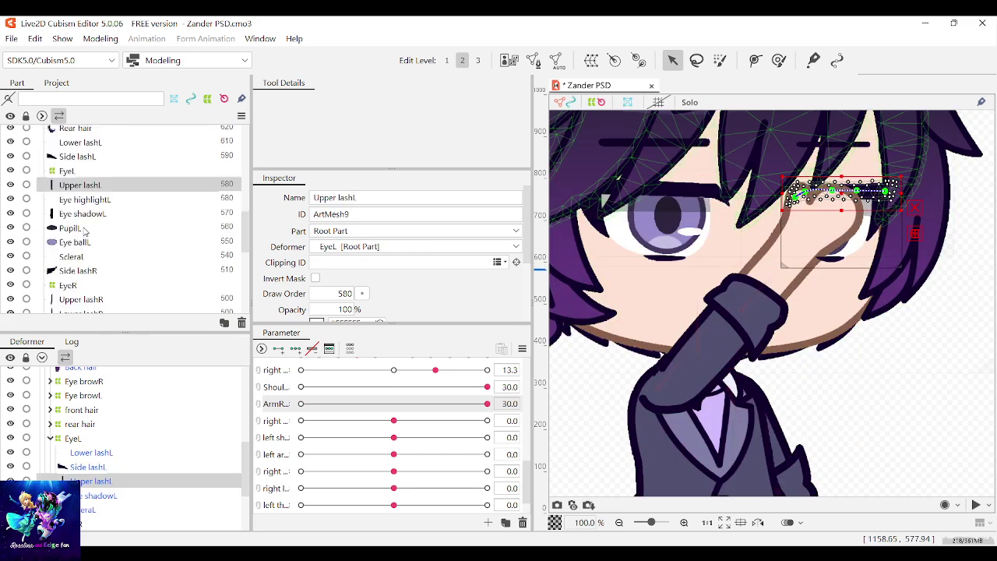
{"action": "left_click", "coordinate": [88, 271], "text": "shift"}
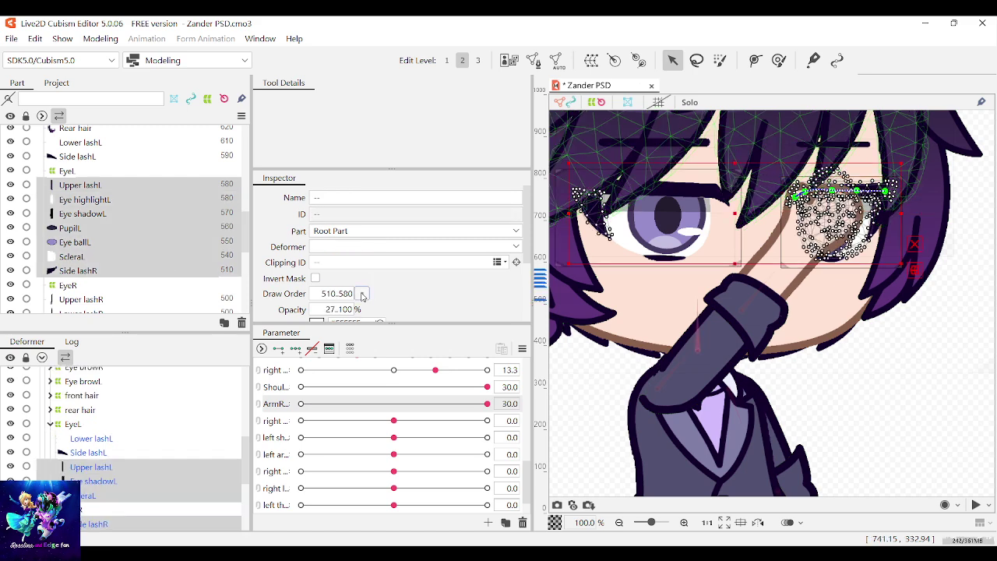
{"action": "left_click_drag", "start_coordinate": [377, 299], "coordinate": [366, 300]}
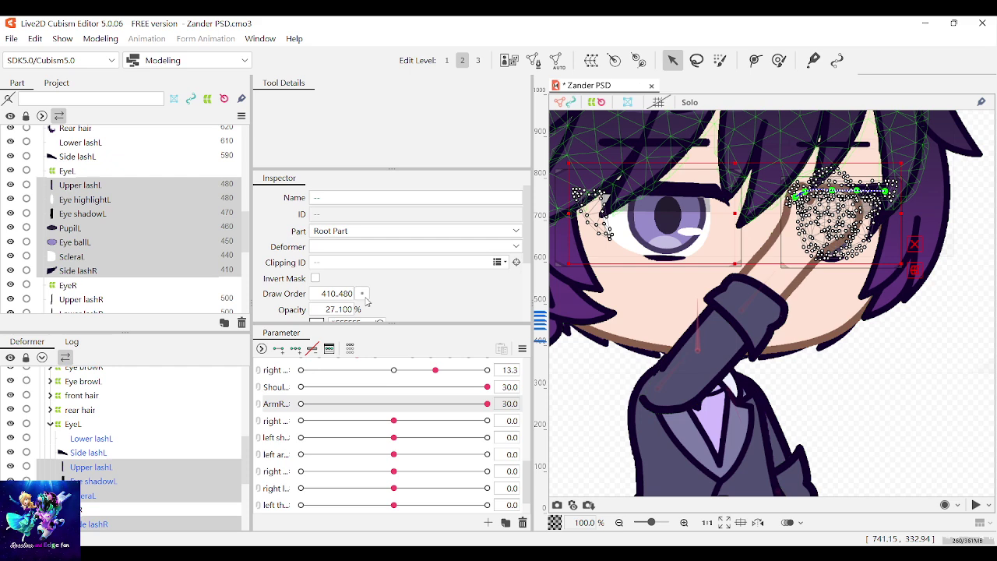
{"action": "key", "text": "ctrl+z"}
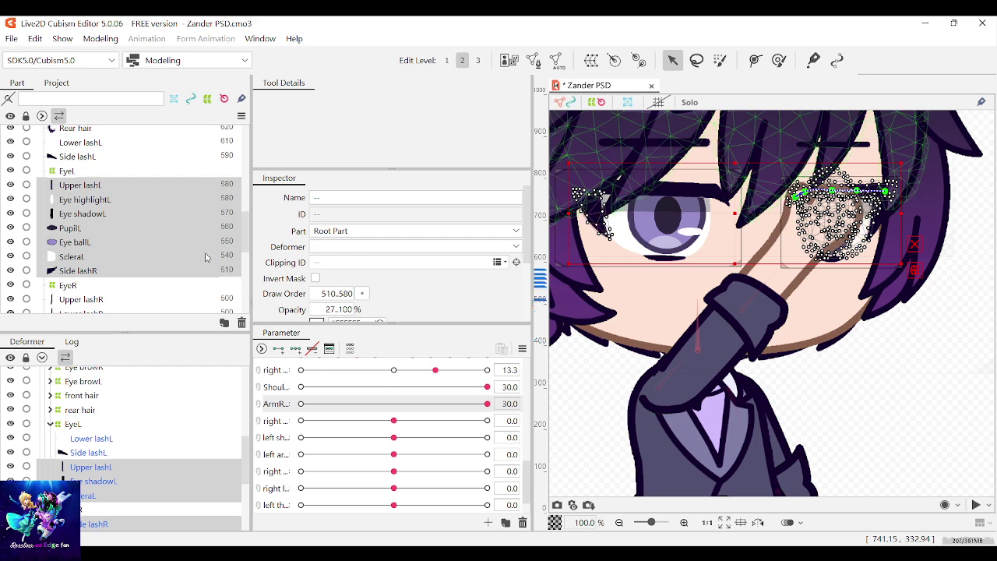
{"action": "left_click", "coordinate": [340, 293]}
{"action": "type", "text": "500"}
{"action": "key", "text": "Return"}
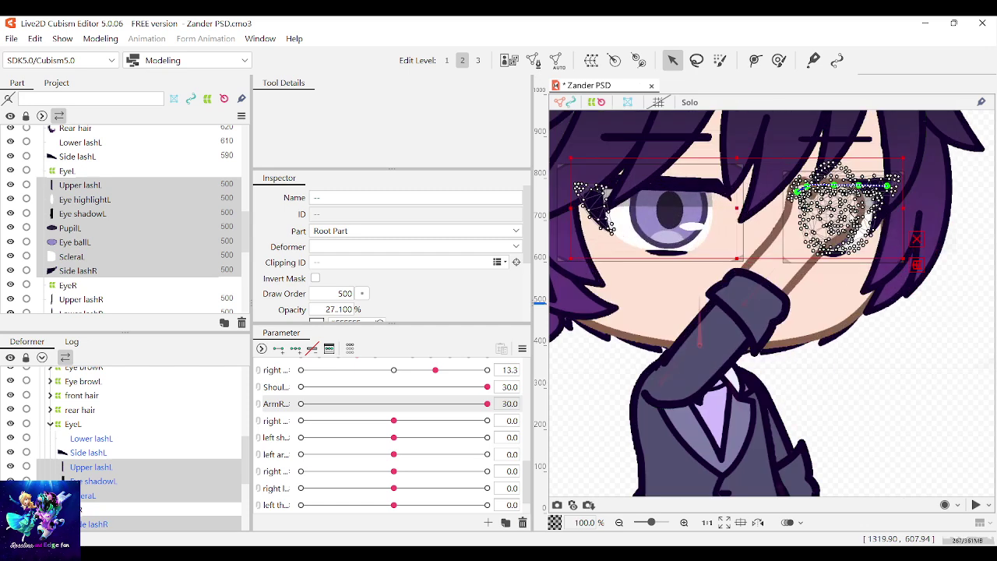
Nudge the rotation parameter directly above Shoulder to 13.1 and try a draw order of 500 on Lower lashL
{"action": "mouse_move", "coordinate": [435, 370]}
{"action": "left_mouse_down"}
{"action": "mouse_move", "coordinate": [424, 373]}
{"action": "mouse_move", "coordinate": [437, 371]}
{"action": "left_mouse_up"}
{"action": "left_click", "coordinate": [932, 481]}
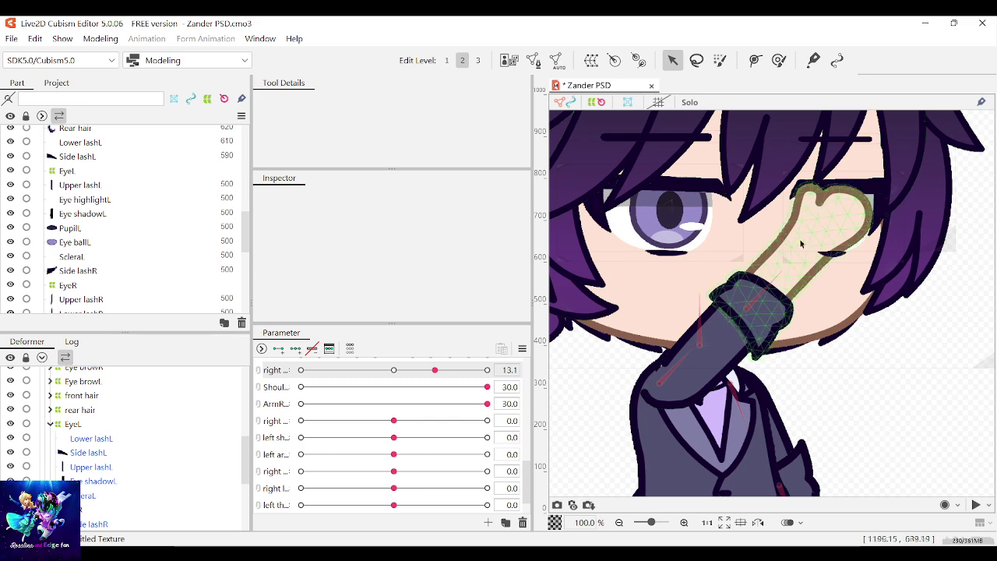
{"action": "left_click", "coordinate": [830, 253]}
{"action": "scroll", "coordinate": [153, 234], "scroll_direction": "up", "scroll_amount": 3}
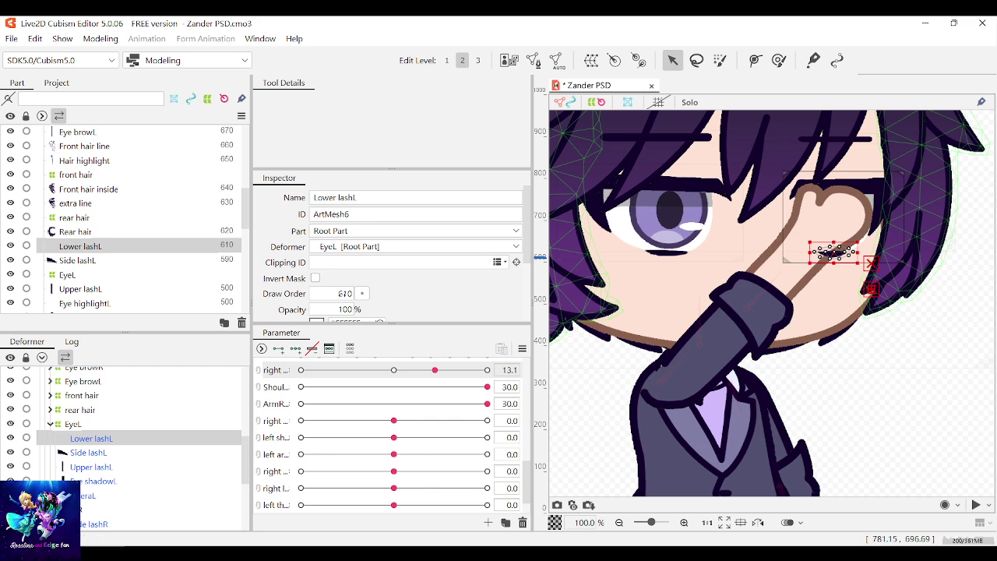
{"action": "left_click", "coordinate": [344, 294]}
{"action": "left_click", "coordinate": [367, 293]}
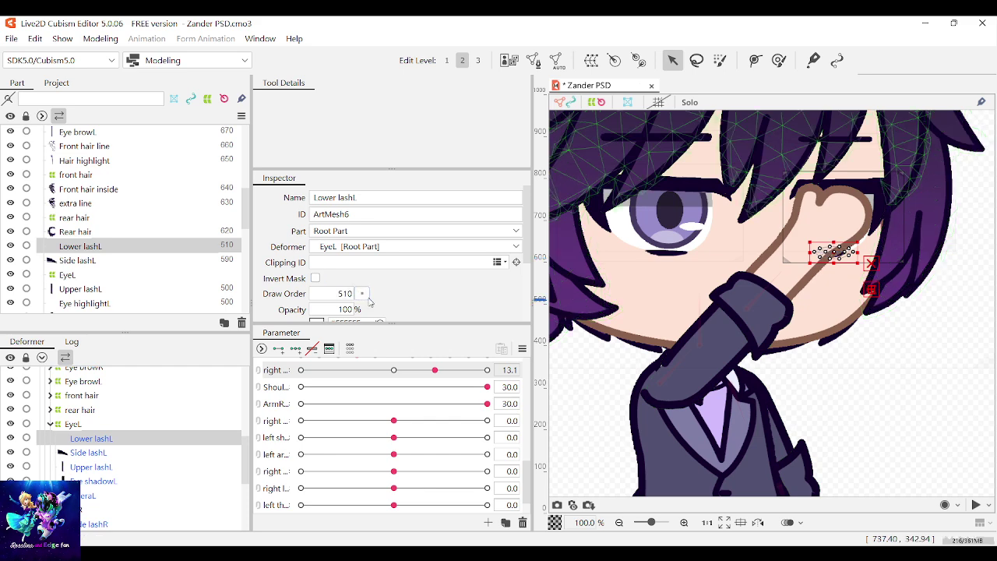
{"action": "left_click", "coordinate": [362, 293]}
Try a draw order of 500 on Lower lashL at the eye blink parameter's 30 and -30 keys
{"action": "scroll", "coordinate": [423, 402], "scroll_direction": "down", "scroll_amount": 10}
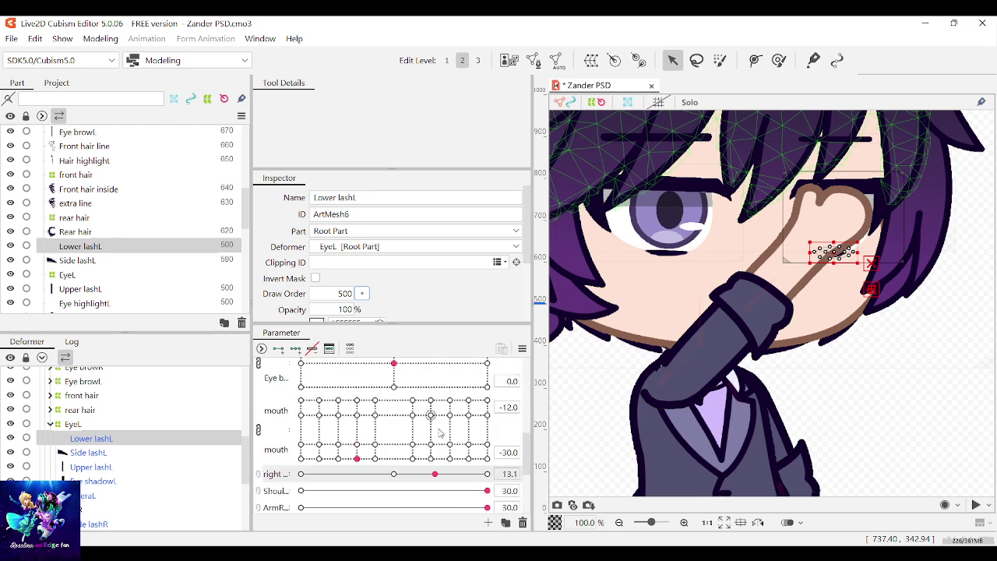
{"action": "mouse_move", "coordinate": [394, 373]}
{"action": "left_mouse_down"}
{"action": "mouse_move", "coordinate": [488, 373]}
{"action": "mouse_move", "coordinate": [360, 373]}
{"action": "mouse_move", "coordinate": [488, 374]}
{"action": "mouse_move", "coordinate": [331, 374]}
{"action": "mouse_move", "coordinate": [558, 363]}
{"action": "left_mouse_up"}
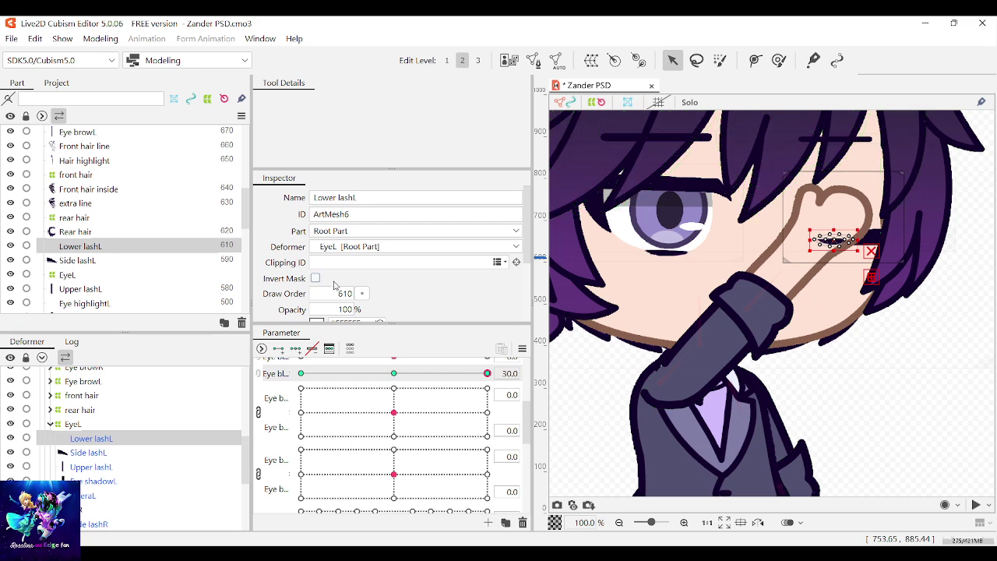
{"action": "left_click", "coordinate": [364, 293]}
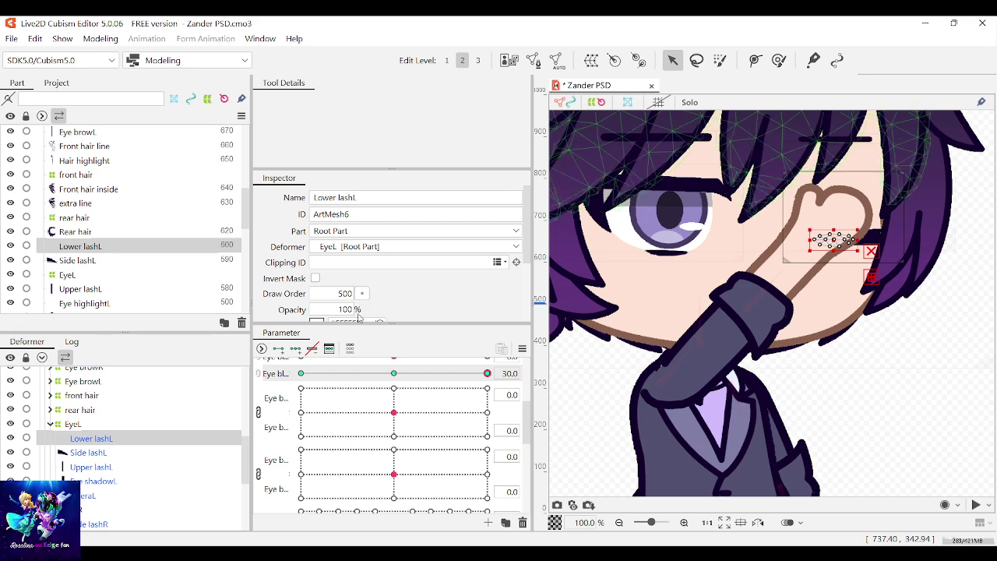
{"action": "mouse_move", "coordinate": [394, 374]}
{"action": "left_mouse_down"}
{"action": "mouse_move", "coordinate": [272, 371]}
{"action": "mouse_move", "coordinate": [185, 353]}
{"action": "left_mouse_up"}
{"action": "left_click", "coordinate": [363, 293]}
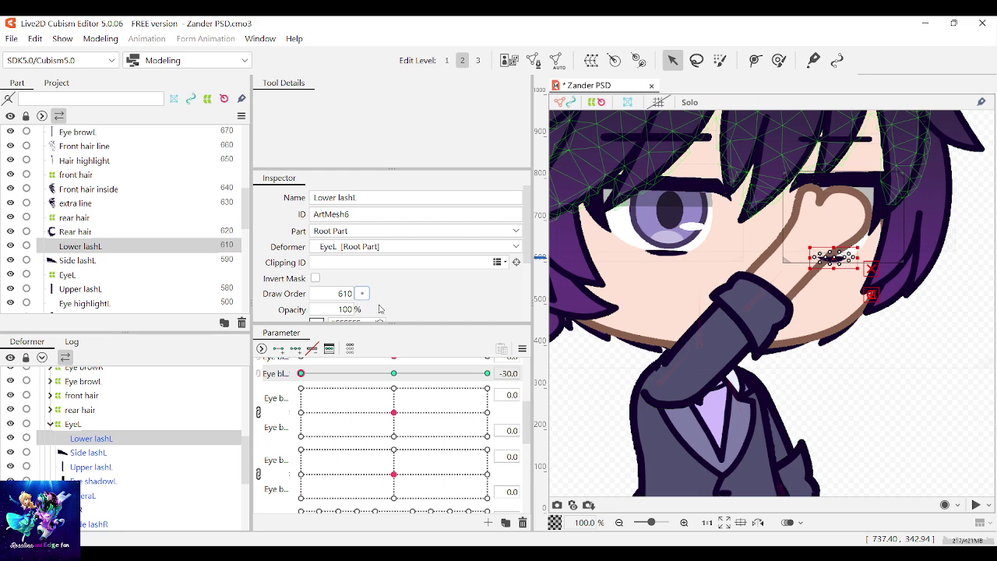
{"action": "left_click_drag", "start_coordinate": [379, 306], "coordinate": [362, 300]}
{"action": "left_click", "coordinate": [366, 296]}
{"action": "scroll", "coordinate": [440, 392], "scroll_direction": "down", "scroll_amount": 2}
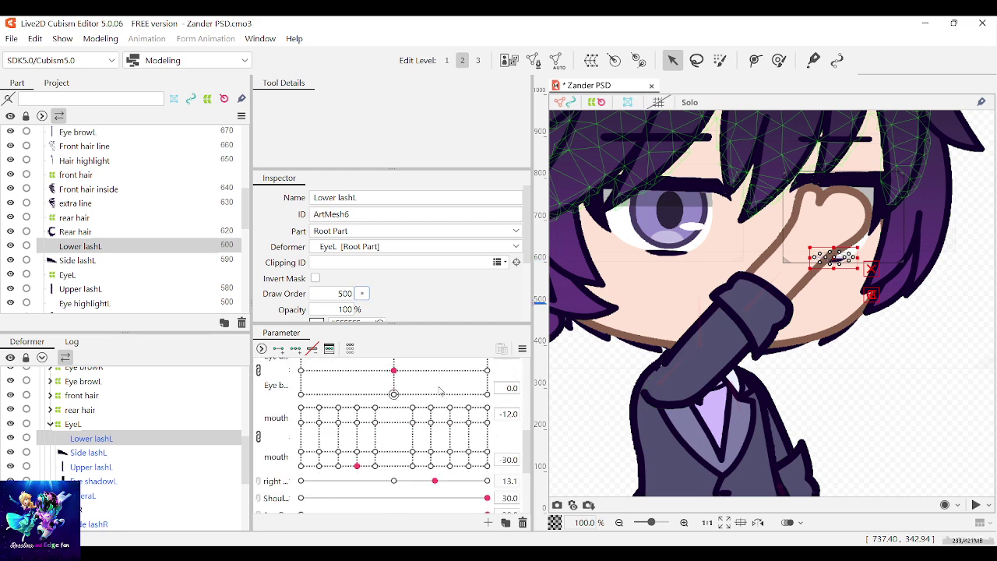
Check the layering of ArmR against the left eye with the ArmR parameter at -30
{"action": "left_click", "coordinate": [759, 307]}
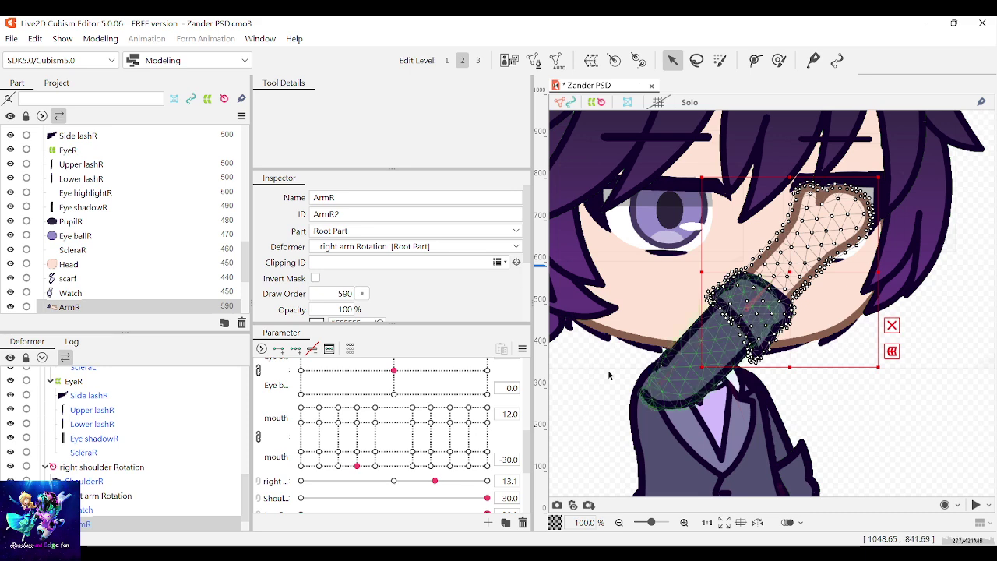
{"action": "scroll", "coordinate": [377, 444], "scroll_direction": "down", "scroll_amount": 3}
{"action": "left_click_drag", "start_coordinate": [487, 411], "coordinate": [235, 410]}
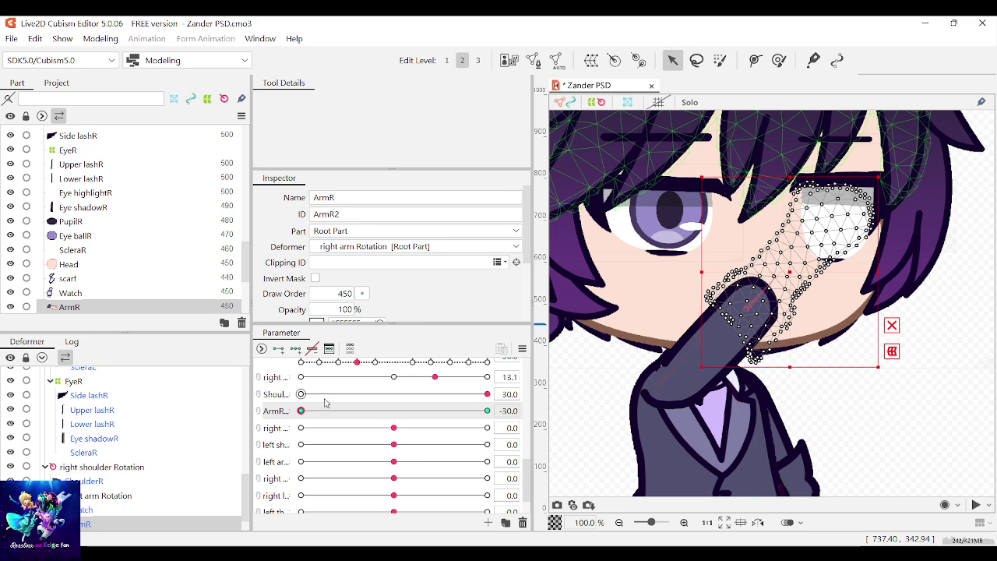
{"action": "scroll", "coordinate": [359, 413], "scroll_direction": "down", "scroll_amount": 10}
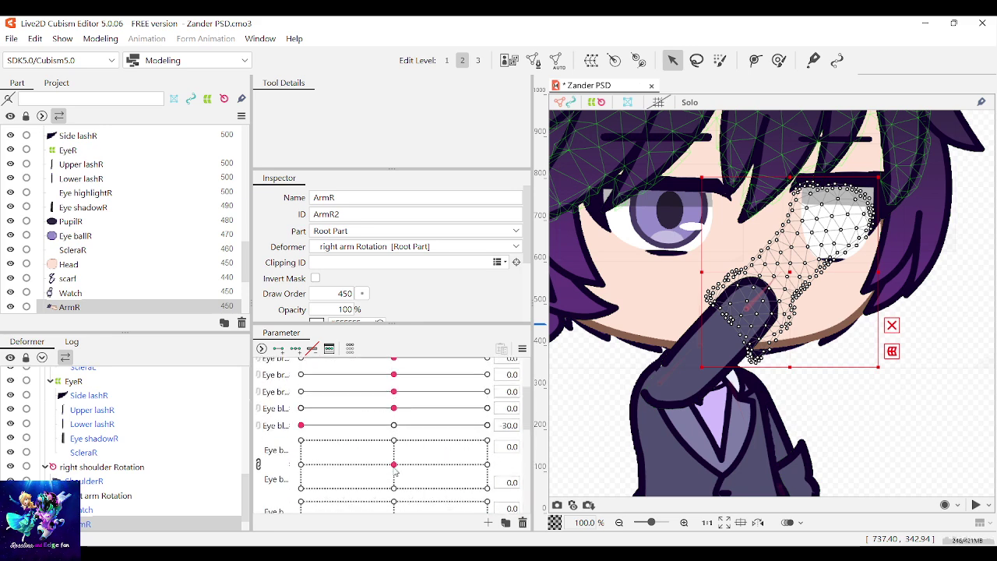
Undo the draw order changes made to Lower lashL and the other eye meshes
{"action": "left_click", "coordinate": [835, 232]}
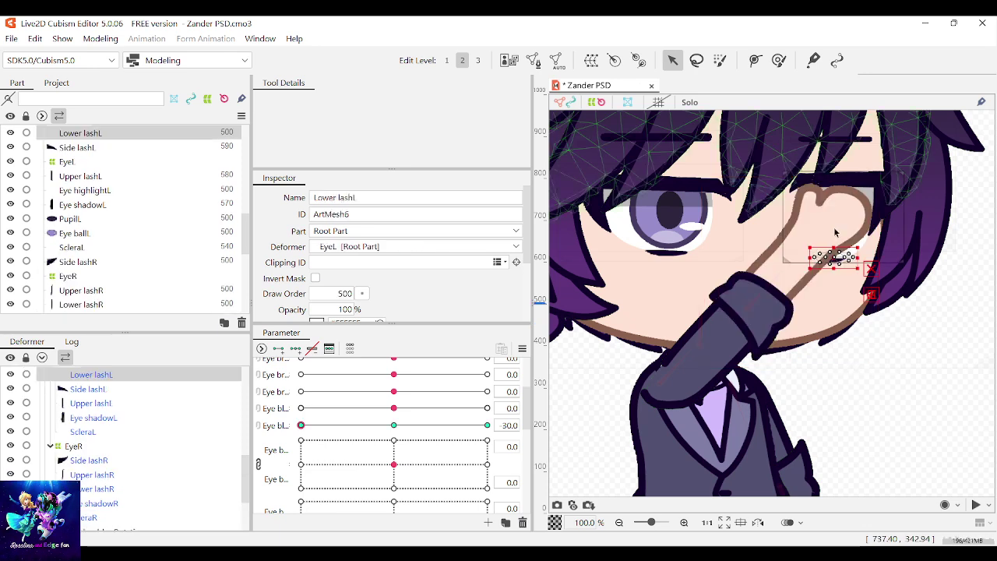
{"action": "key", "text": "ctrl+z"}
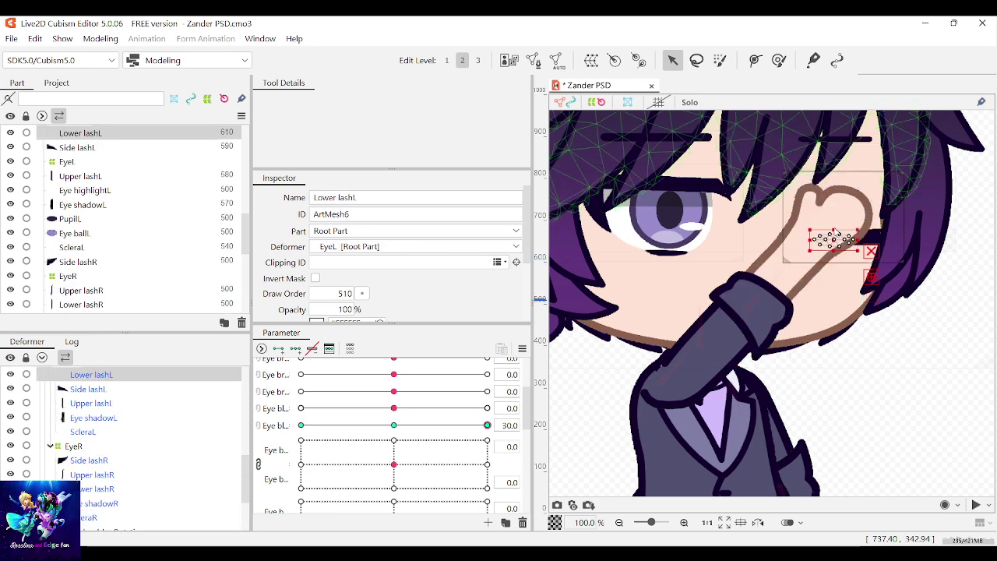
{"action": "key", "text": "Left"}
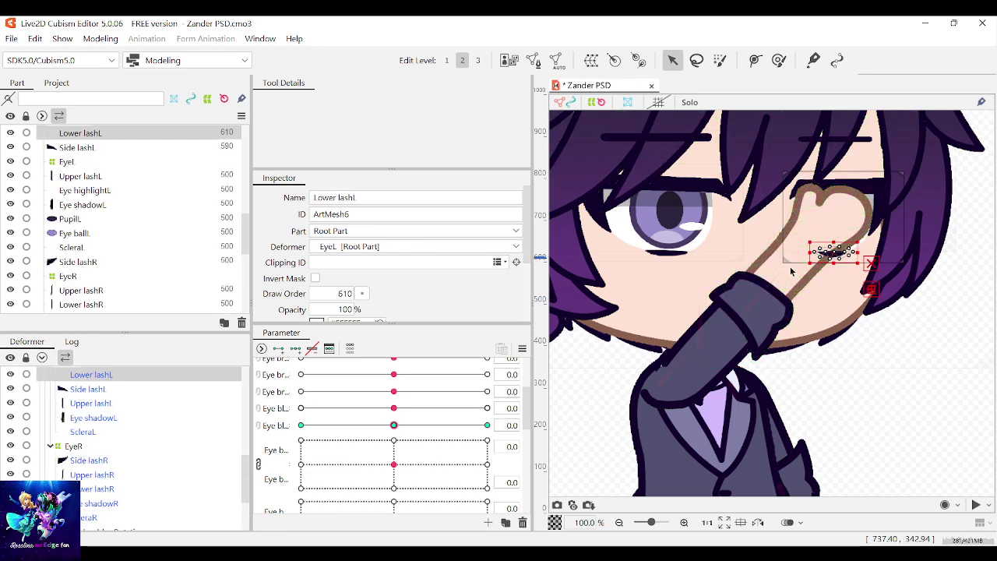
{"action": "key", "text": "ctrl+z"}
Set the rotation parameter directly above Shoulder to 12.9 and select ArmR to inspect how it overlaps the eye
{"action": "scroll", "coordinate": [407, 448], "scroll_direction": "up", "scroll_amount": 2}
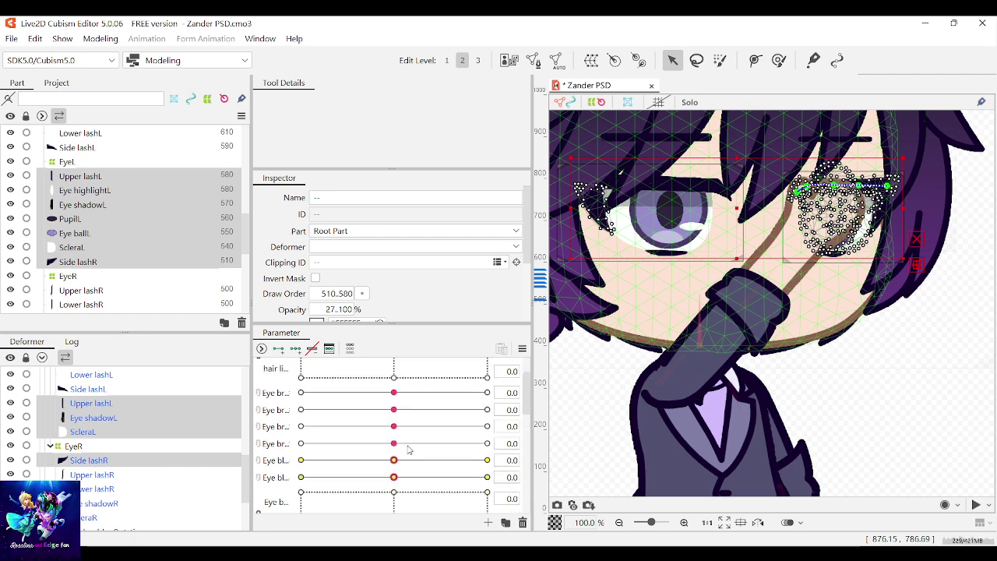
{"action": "scroll", "coordinate": [408, 449], "scroll_direction": "down", "scroll_amount": 2}
{"action": "scroll", "coordinate": [414, 452], "scroll_direction": "down", "scroll_amount": 3}
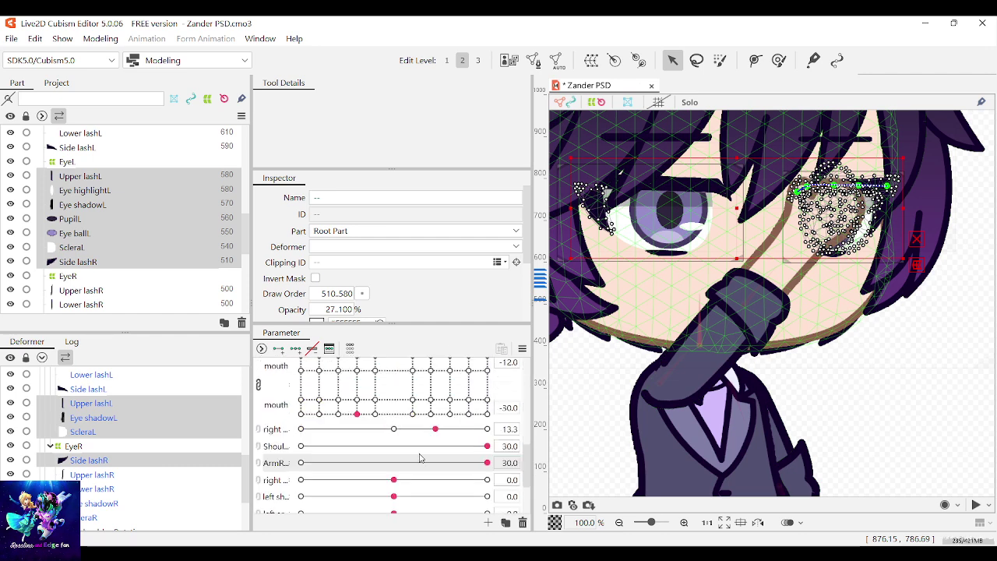
{"action": "mouse_move", "coordinate": [435, 429]}
{"action": "left_mouse_down"}
{"action": "mouse_move", "coordinate": [413, 432]}
{"action": "mouse_move", "coordinate": [434, 429]}
{"action": "left_mouse_up"}
{"action": "left_click", "coordinate": [782, 296]}
{"action": "scroll", "coordinate": [815, 267], "scroll_direction": "up", "scroll_amount": 2}
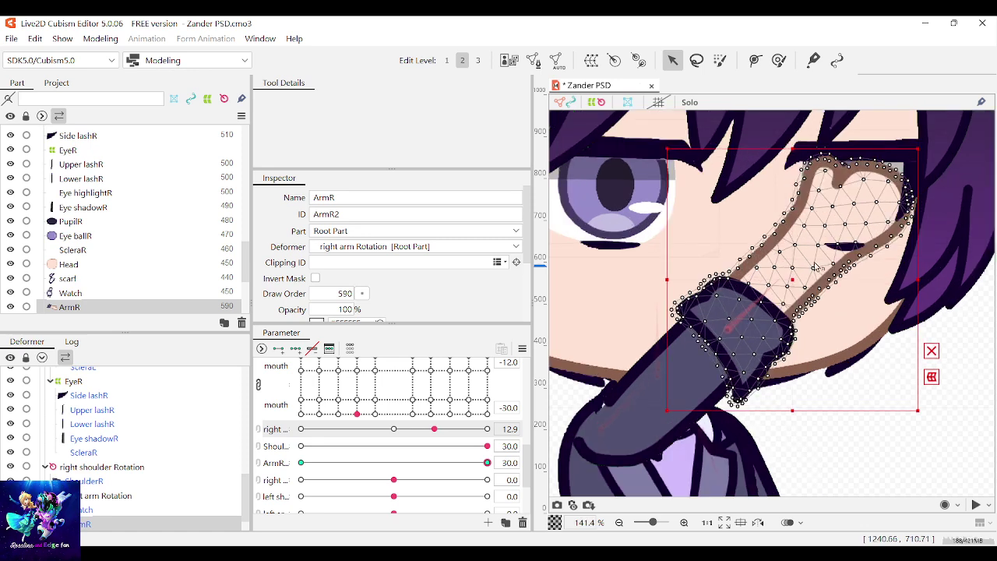
{"action": "scroll", "coordinate": [815, 267], "scroll_direction": "down", "scroll_amount": 6}
{"action": "scroll", "coordinate": [819, 266], "scroll_direction": "up", "scroll_amount": 4}
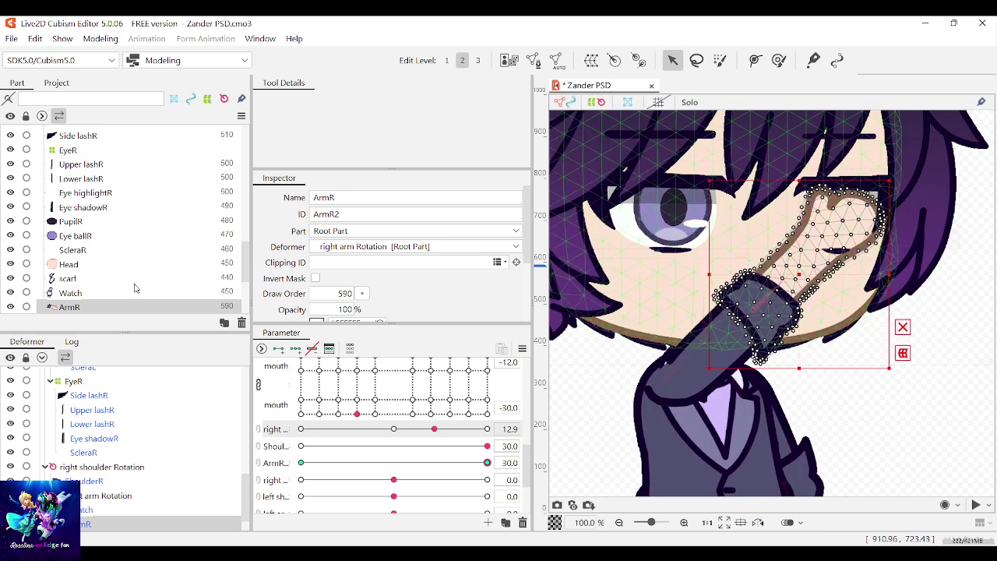
Add two keys to the ArmR parameter for the Watch mesh and move the parameter to -30
{"action": "scroll", "coordinate": [94, 270], "scroll_direction": "down", "scroll_amount": 1}
{"action": "left_click", "coordinate": [70, 241]}
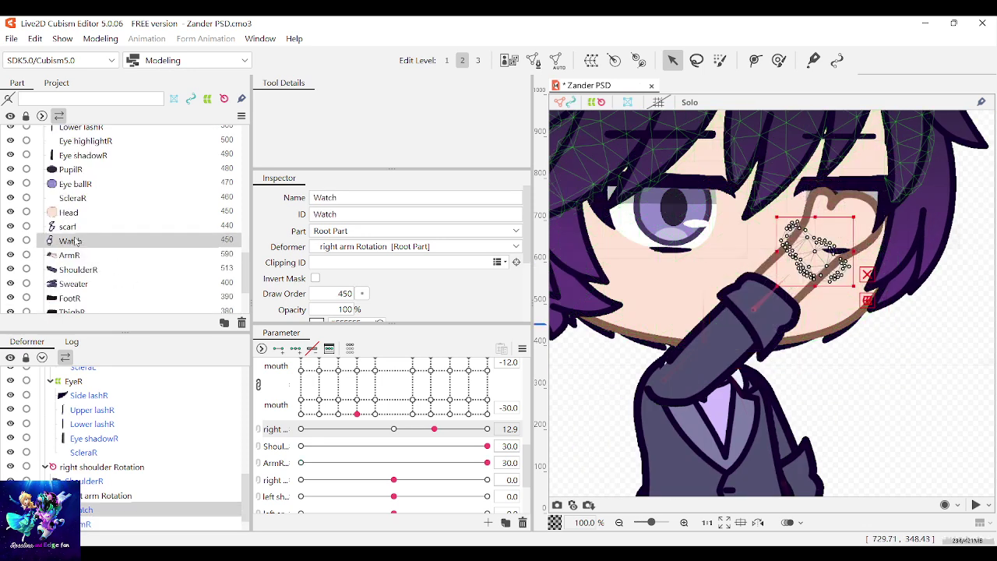
{"action": "scroll", "coordinate": [393, 428], "scroll_direction": "down", "scroll_amount": 2}
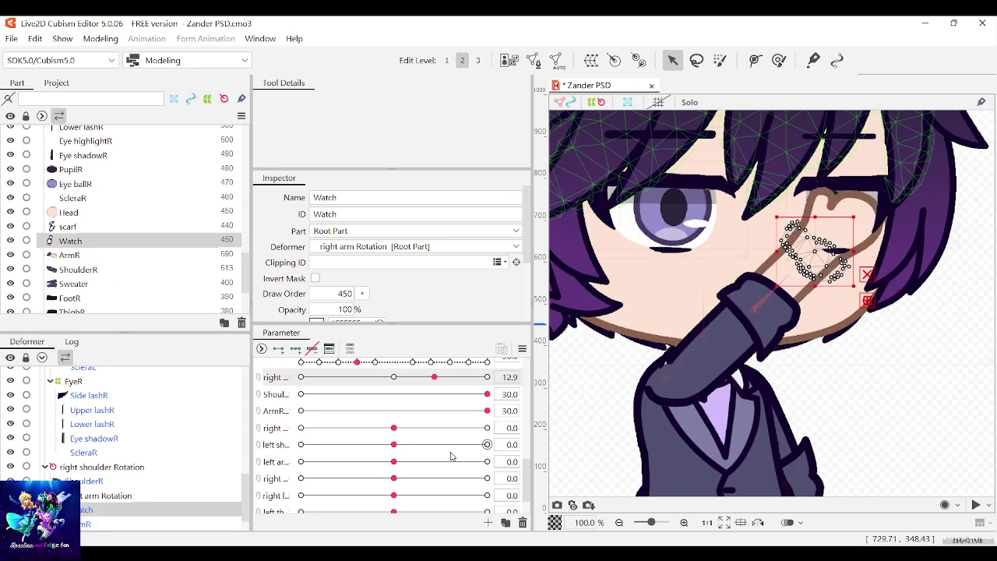
{"action": "left_click", "coordinate": [273, 417]}
{"action": "left_click", "coordinate": [278, 349]}
{"action": "left_click_drag", "start_coordinate": [488, 411], "coordinate": [275, 411]}
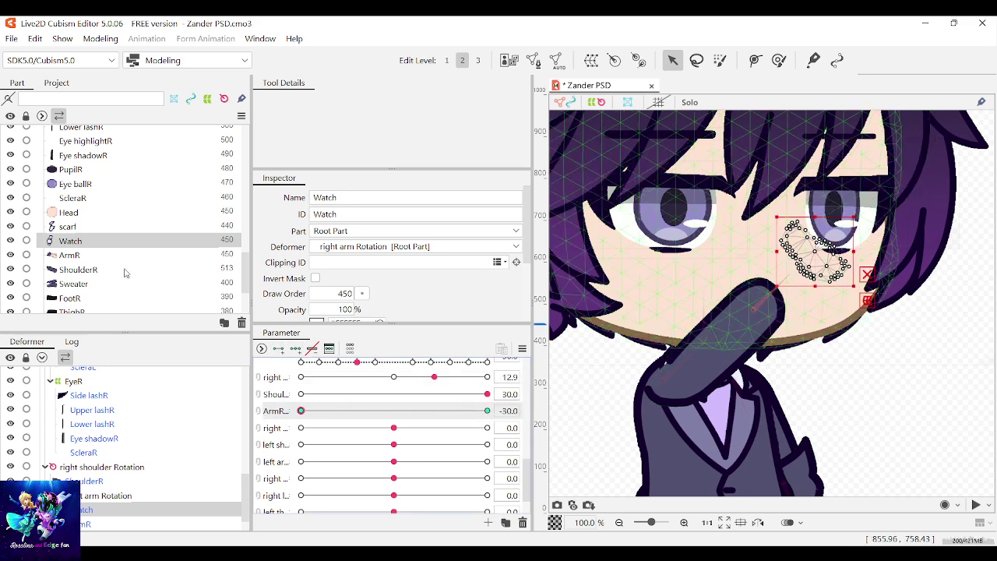
Raise the draw order of the ArmR mesh to 620 at the ArmR parameter's 30 key
{"action": "left_click", "coordinate": [67, 258]}
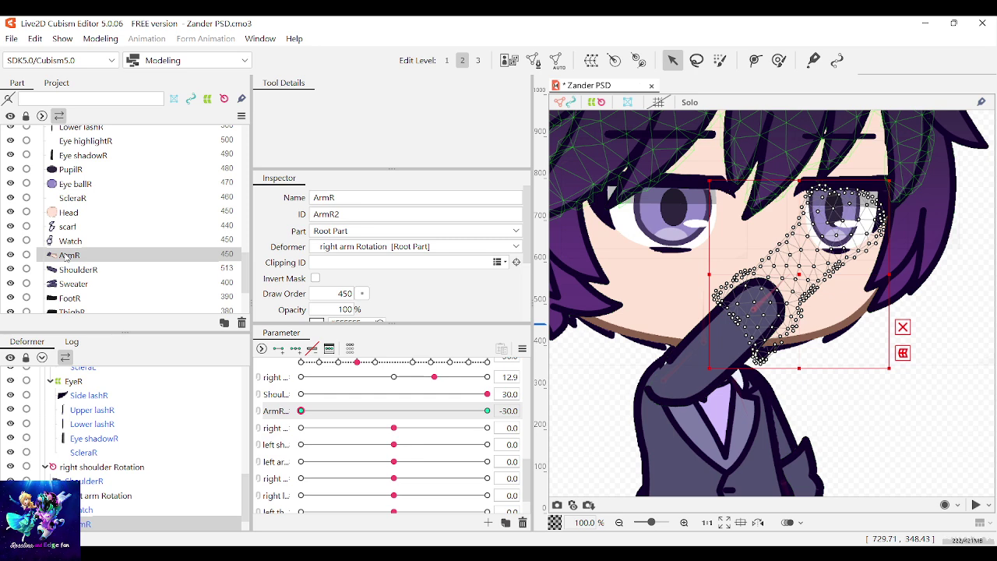
{"action": "left_click", "coordinate": [485, 411]}
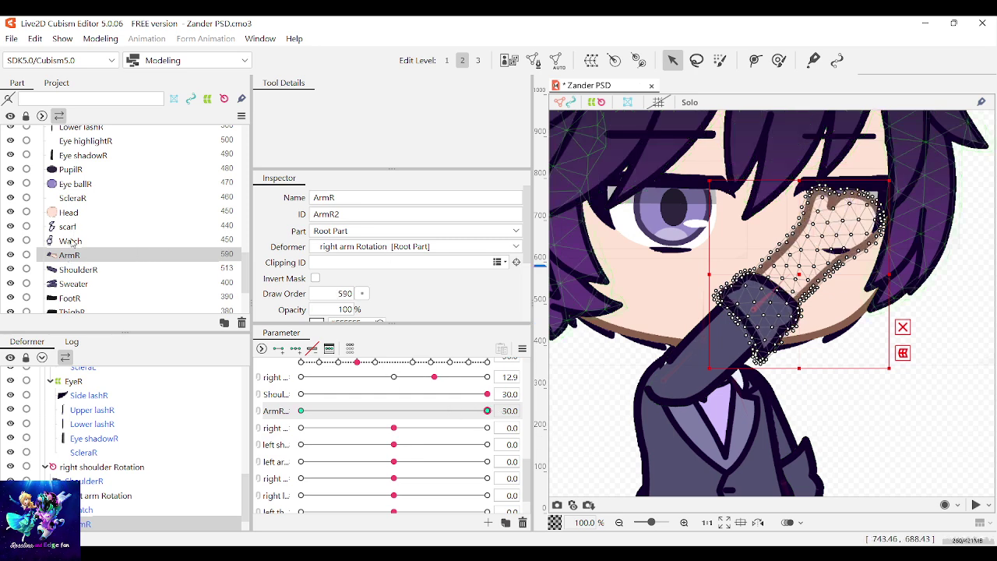
{"action": "left_click", "coordinate": [383, 312]}
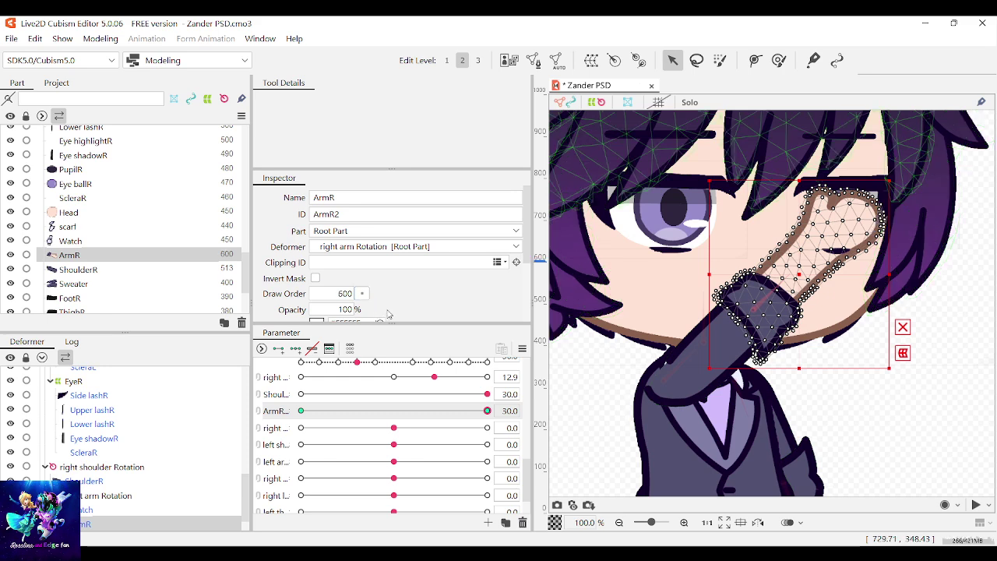
{"action": "left_click", "coordinate": [385, 310]}
Set the draw order of the Watch mesh to 620 at the ArmR parameter's 30 key and deselect it
{"action": "left_click", "coordinate": [69, 241]}
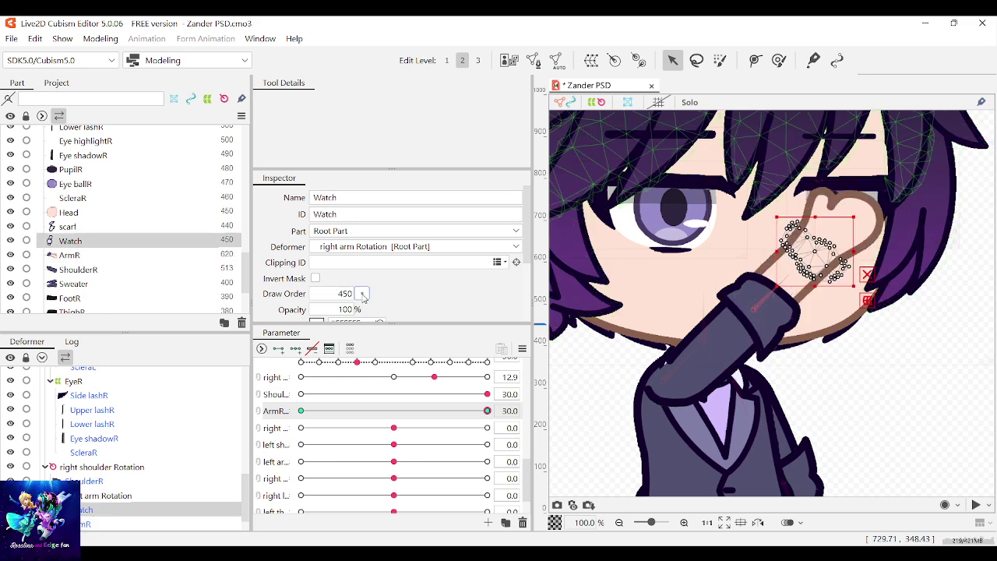
{"action": "left_click", "coordinate": [387, 300]}
{"action": "key", "text": "shift+Up"}
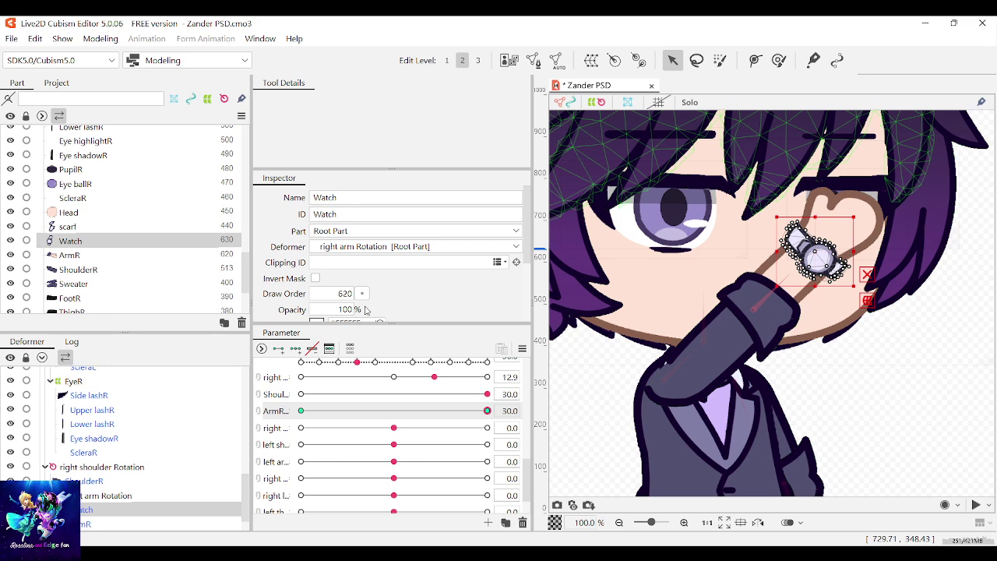
{"action": "left_click", "coordinate": [964, 392]}
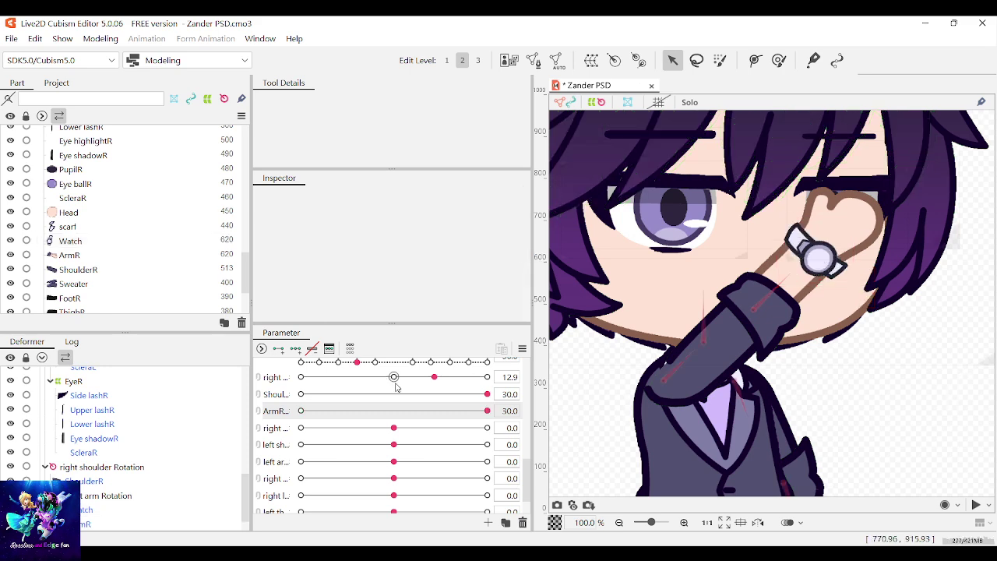
Check the arm, watch and shoulder layering by switching ArmR between -30 and 30 and moving Shoulder to -30
{"action": "left_click_drag", "start_coordinate": [487, 412], "coordinate": [625, 413]}
{"action": "left_click", "coordinate": [301, 410]}
{"action": "left_click", "coordinate": [486, 410]}
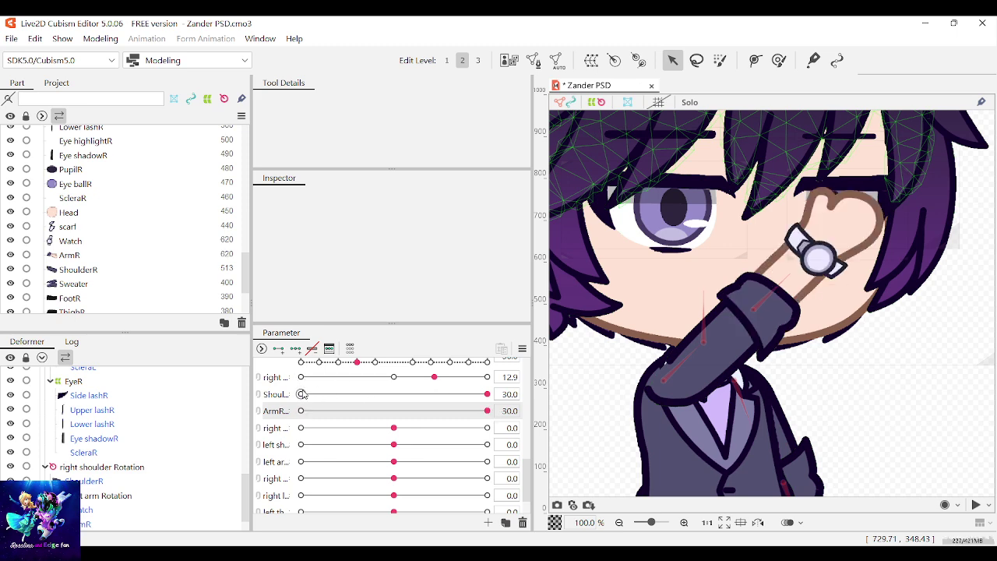
{"action": "left_click", "coordinate": [301, 394]}
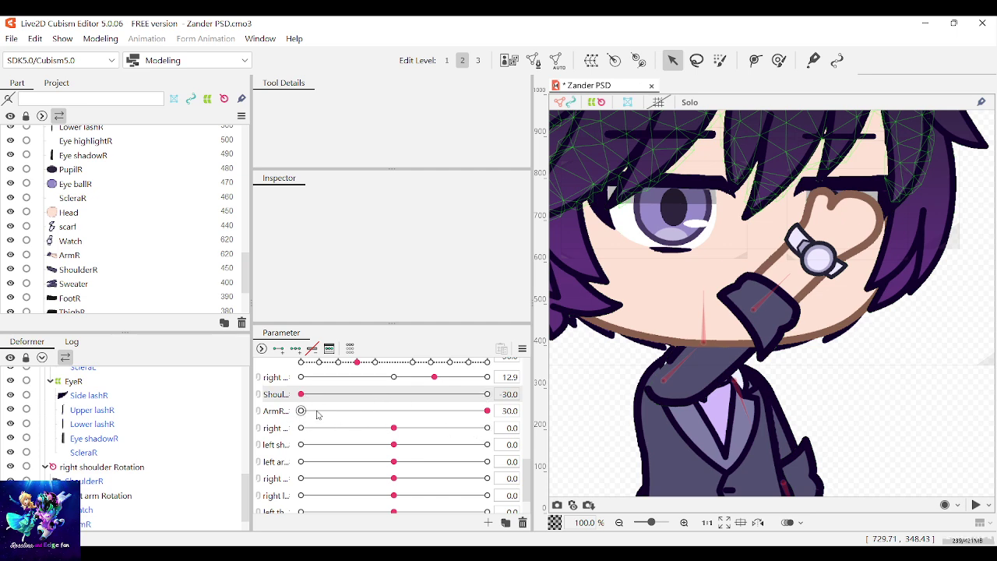
Test the raised right arm against the face by setting the right shoulder rotation to 9.1 and the right arm rotation to 3.4
{"action": "left_click", "coordinate": [405, 377]}
{"action": "left_click_drag", "start_coordinate": [407, 380], "coordinate": [422, 378]}
{"action": "left_click_drag", "start_coordinate": [394, 429], "coordinate": [406, 430]}
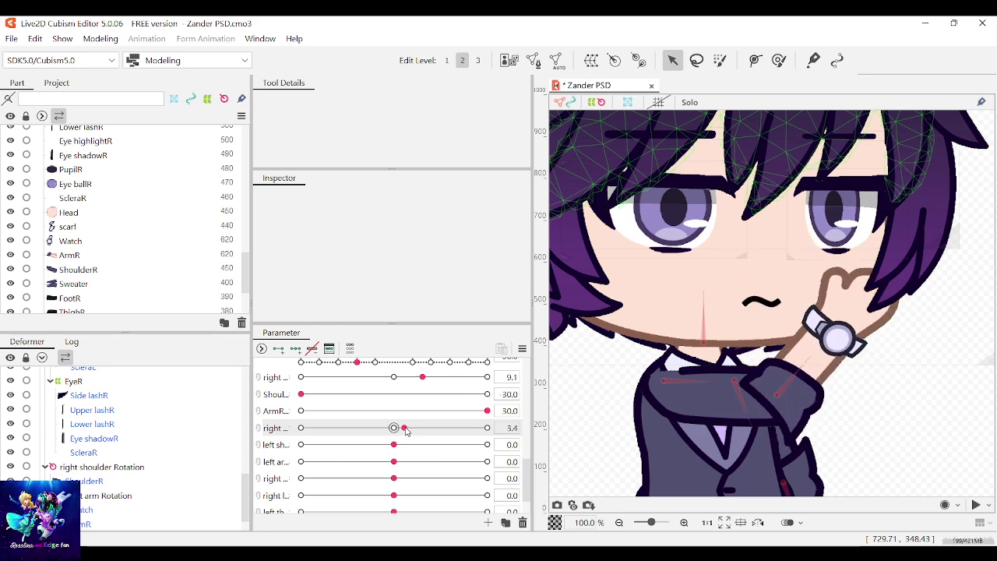
Compare the draw orders of the Rear hair and Head meshes and lower Rear hair to 520
{"action": "left_click", "coordinate": [904, 272]}
{"action": "scroll", "coordinate": [899, 335], "scroll_direction": "down", "scroll_amount": 1}
{"action": "scroll", "coordinate": [152, 250], "scroll_direction": "up", "scroll_amount": 2}
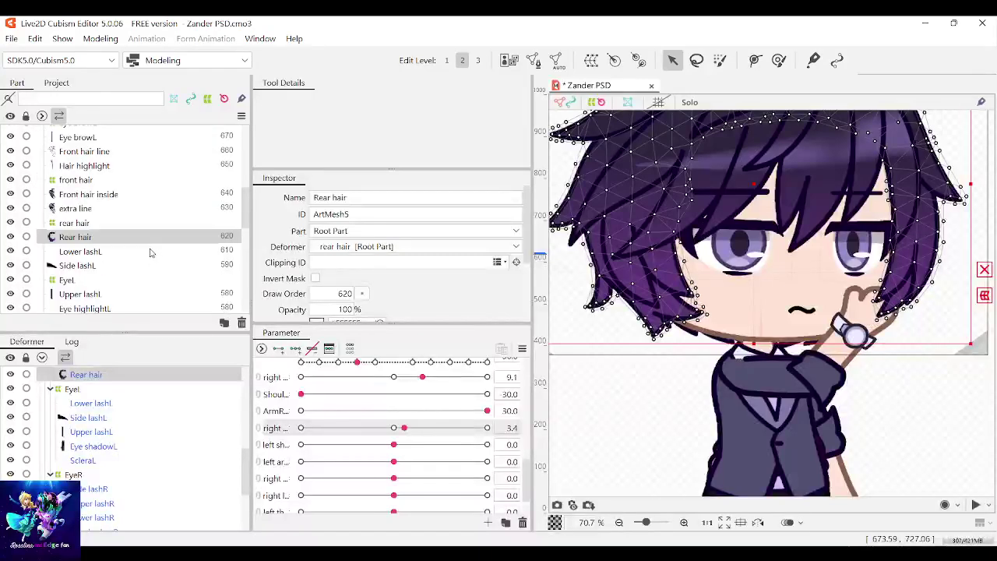
{"action": "scroll", "coordinate": [156, 249], "scroll_direction": "down", "scroll_amount": 1}
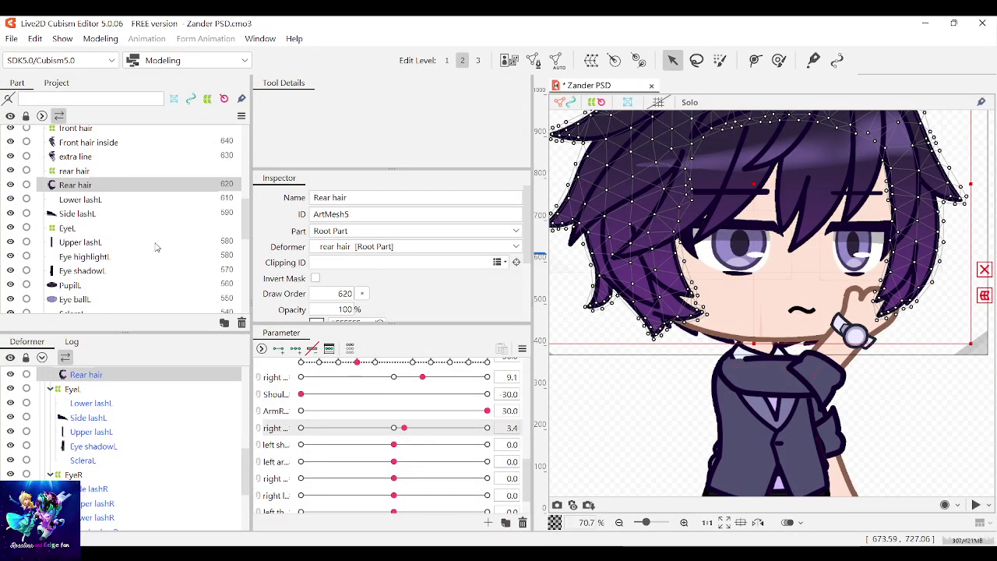
{"action": "left_click", "coordinate": [736, 310]}
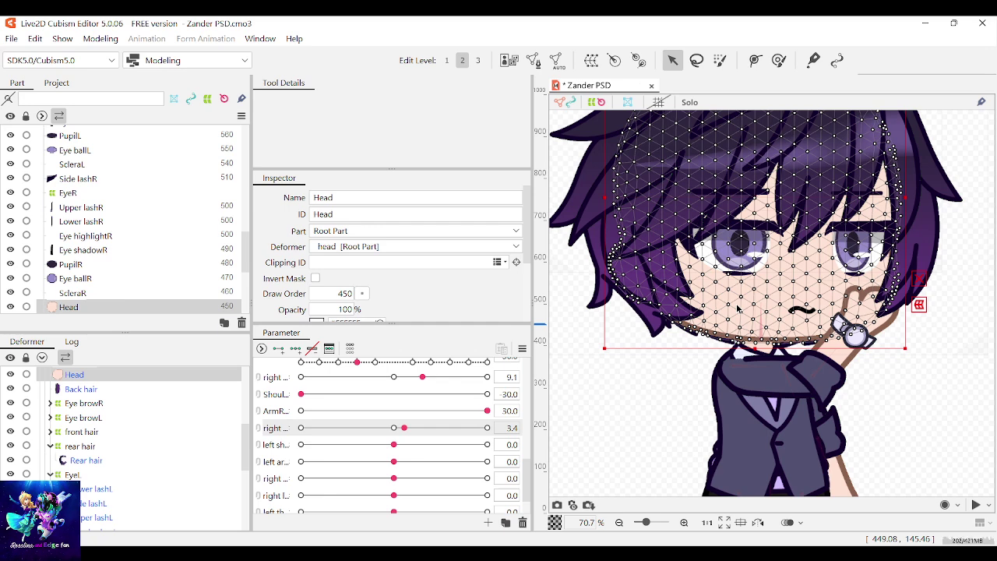
{"action": "left_click", "coordinate": [919, 245]}
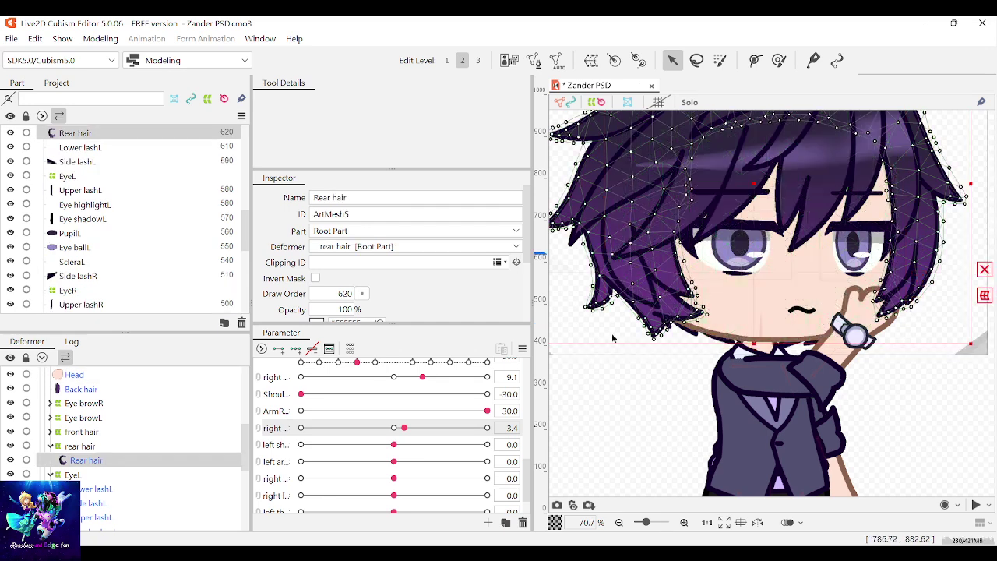
{"action": "scroll", "coordinate": [42, 248], "scroll_direction": "up", "scroll_amount": 2}
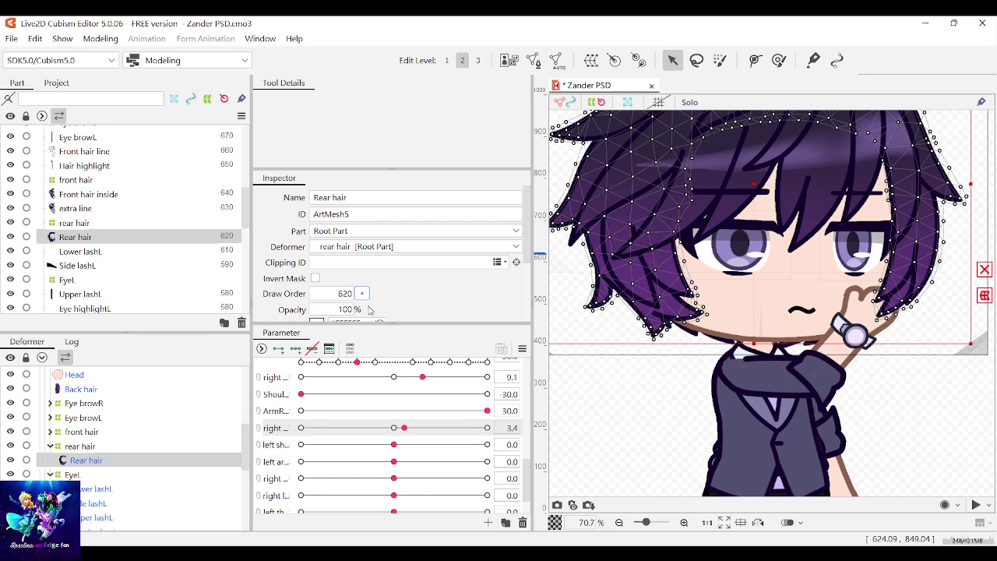
{"action": "left_click", "coordinate": [364, 294]}
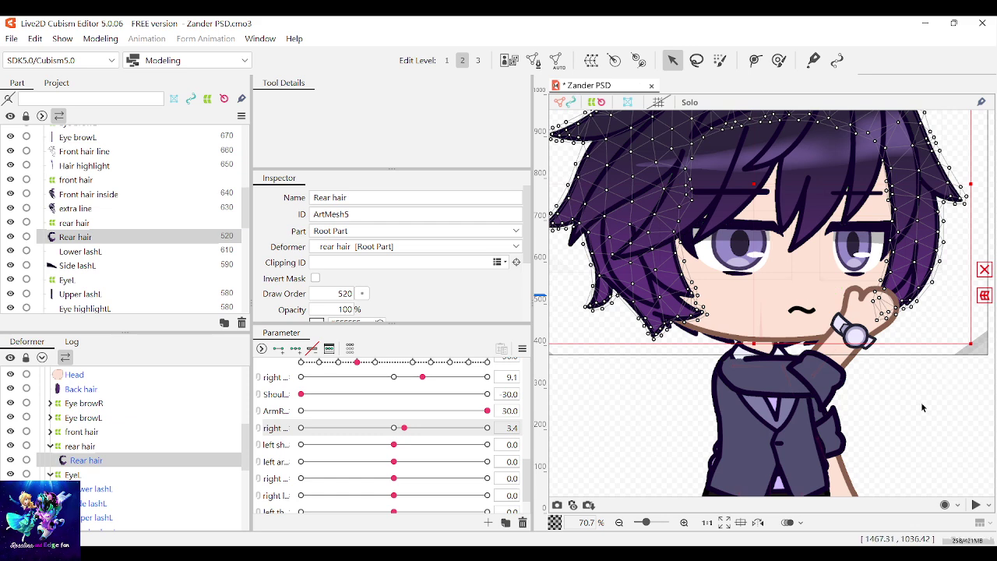
Check the hand's layering over the rear hair and face by turning the right arm rotation to 3.7 and 5.7
{"action": "scroll", "coordinate": [412, 405], "scroll_direction": "up", "scroll_amount": 1}
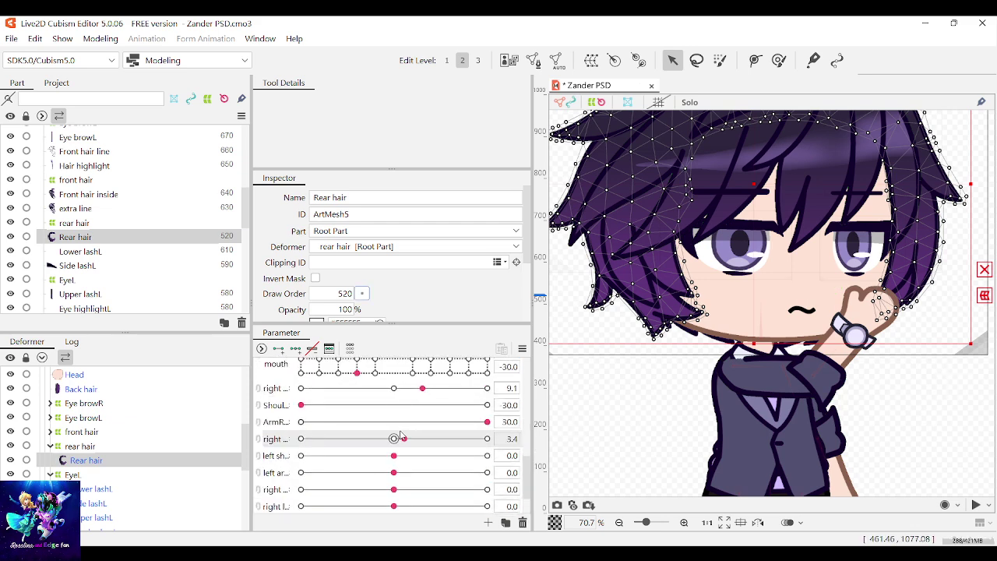
{"action": "mouse_move", "coordinate": [404, 439]}
{"action": "left_mouse_down"}
{"action": "mouse_move", "coordinate": [413, 440]}
{"action": "mouse_move", "coordinate": [405, 440]}
{"action": "left_mouse_up"}
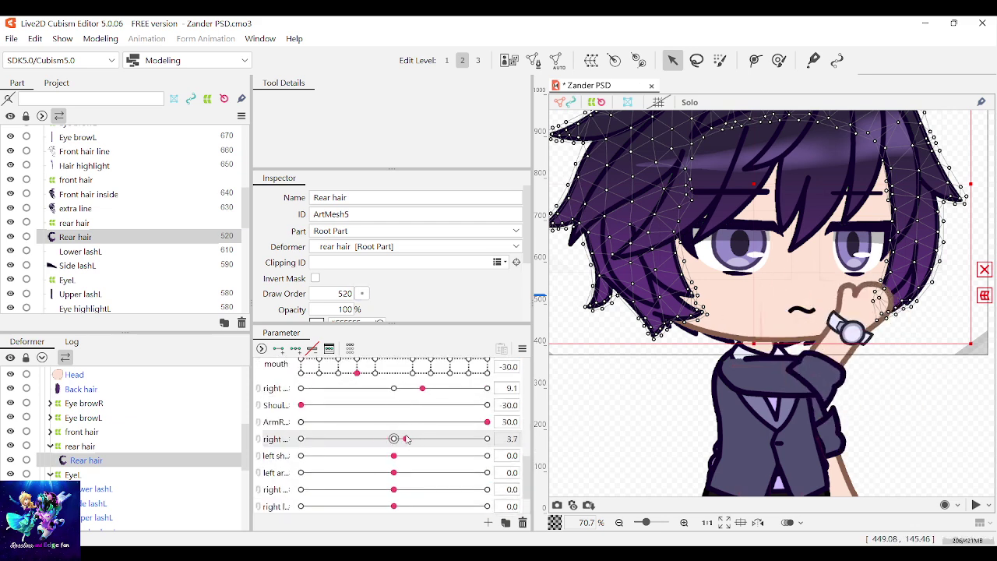
{"action": "left_click", "coordinate": [910, 417]}
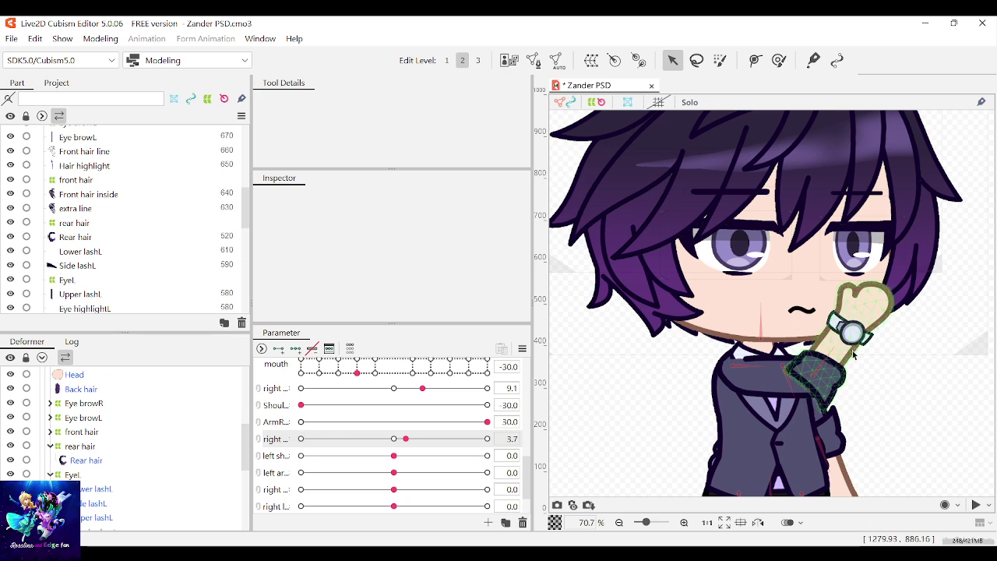
{"action": "scroll", "coordinate": [835, 381], "scroll_direction": "down", "scroll_amount": 1}
{"action": "scroll", "coordinate": [868, 343], "scroll_direction": "up", "scroll_amount": 1}
{"action": "mouse_move", "coordinate": [405, 439]}
{"action": "left_mouse_down"}
{"action": "mouse_move", "coordinate": [393, 439]}
{"action": "mouse_move", "coordinate": [411, 439]}
{"action": "left_mouse_up"}
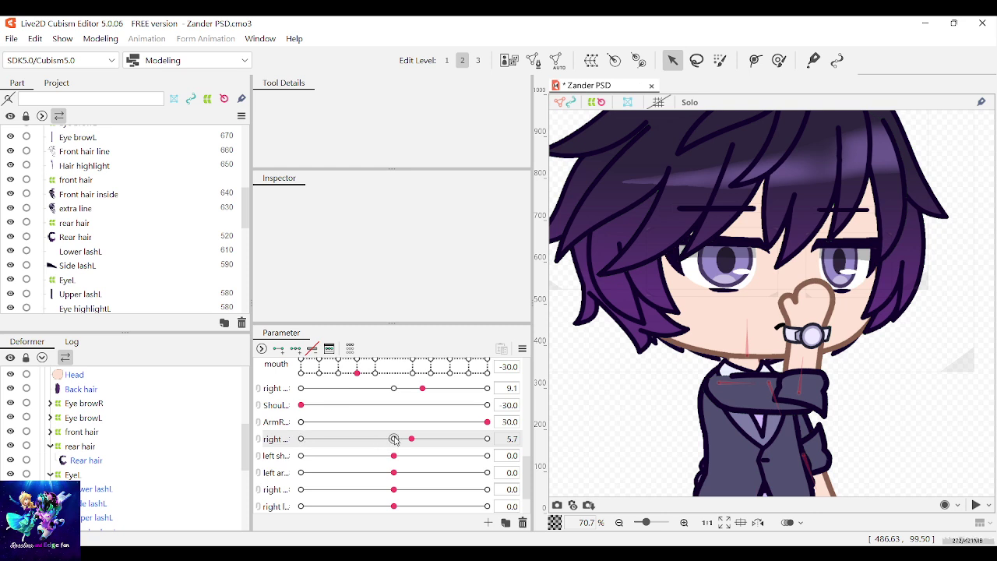
Return the right arm and right shoulder rotations to 0 and the ArmR parameter to -30
{"action": "left_click", "coordinate": [394, 440]}
{"action": "left_click", "coordinate": [301, 423]}
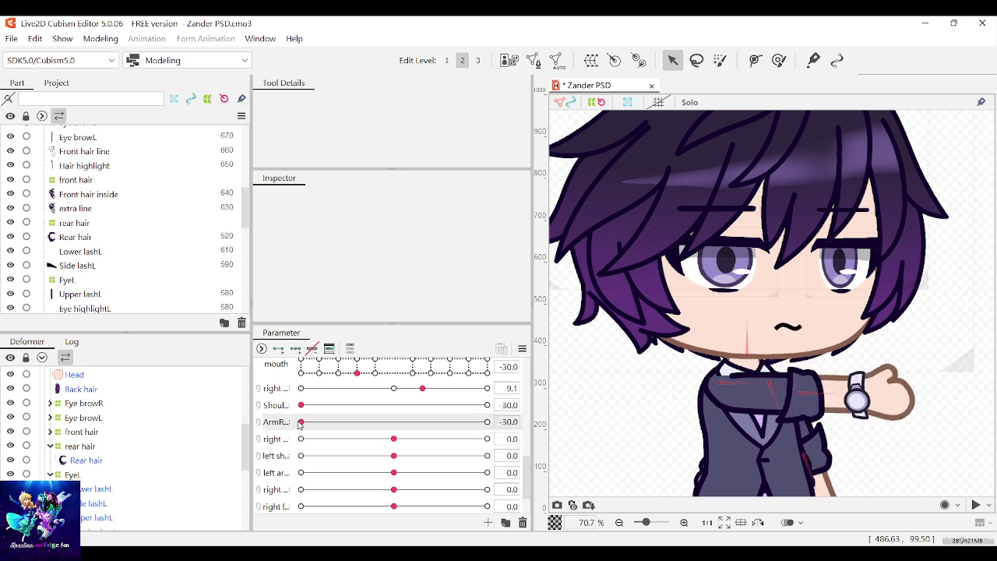
{"action": "left_click", "coordinate": [395, 389]}
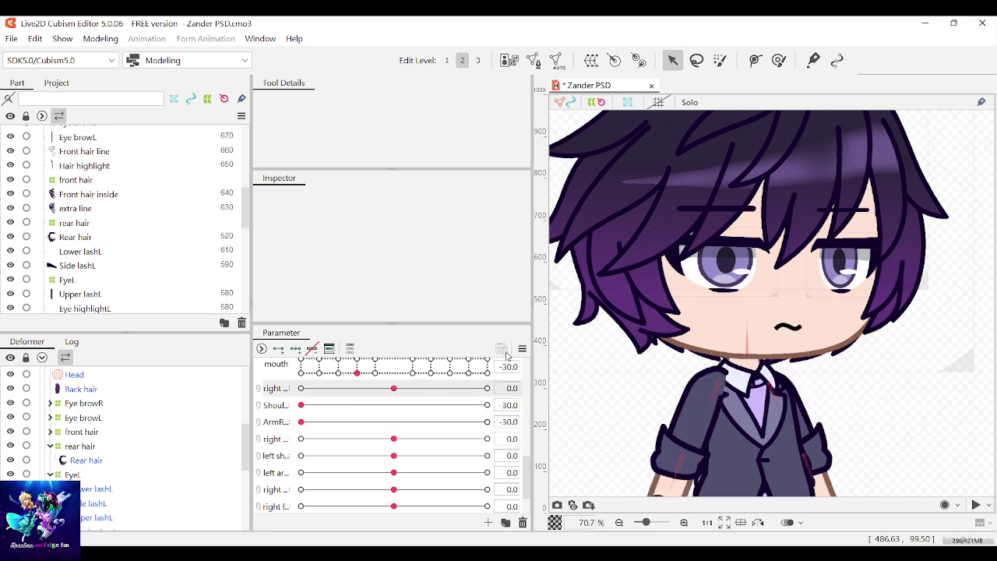
Save the model file
{"action": "left_click", "coordinate": [33, 154]}
{"action": "scroll", "coordinate": [812, 378], "scroll_direction": "down", "scroll_amount": 4}
{"action": "scroll", "coordinate": [811, 436], "scroll_direction": "up", "scroll_amount": 4}
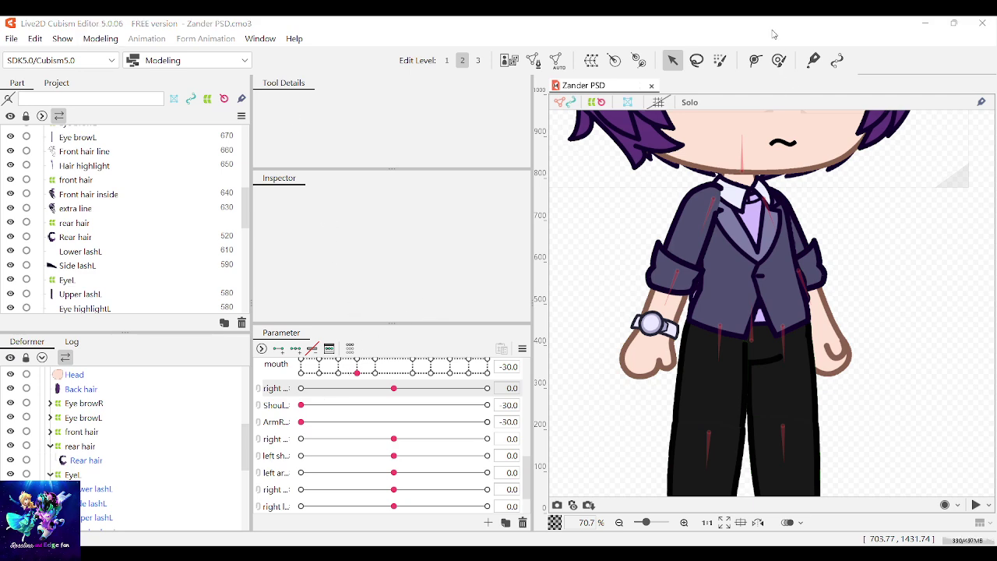
{"action": "scroll", "coordinate": [773, 300], "scroll_direction": "down", "scroll_amount": 2}
{"action": "scroll", "coordinate": [798, 285], "scroll_direction": "up", "scroll_amount": 2}
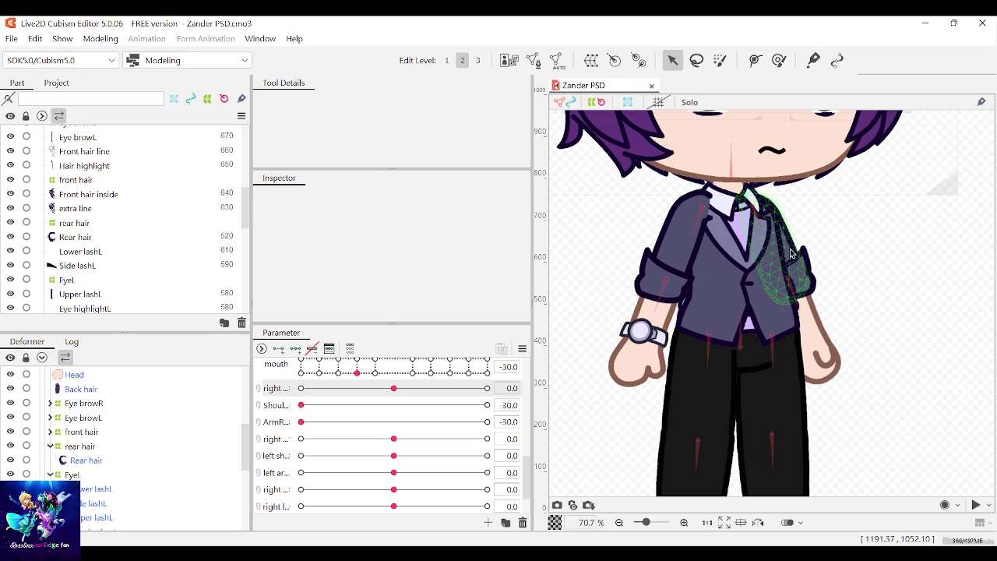
Examine the draw orders of the ShoulderL and ArmL meshes, leaving ShoulderL selected
{"action": "left_click", "coordinate": [791, 253]}
{"action": "scroll", "coordinate": [818, 265], "scroll_direction": "up", "scroll_amount": 2}
{"action": "scroll", "coordinate": [833, 272], "scroll_direction": "down", "scroll_amount": 4}
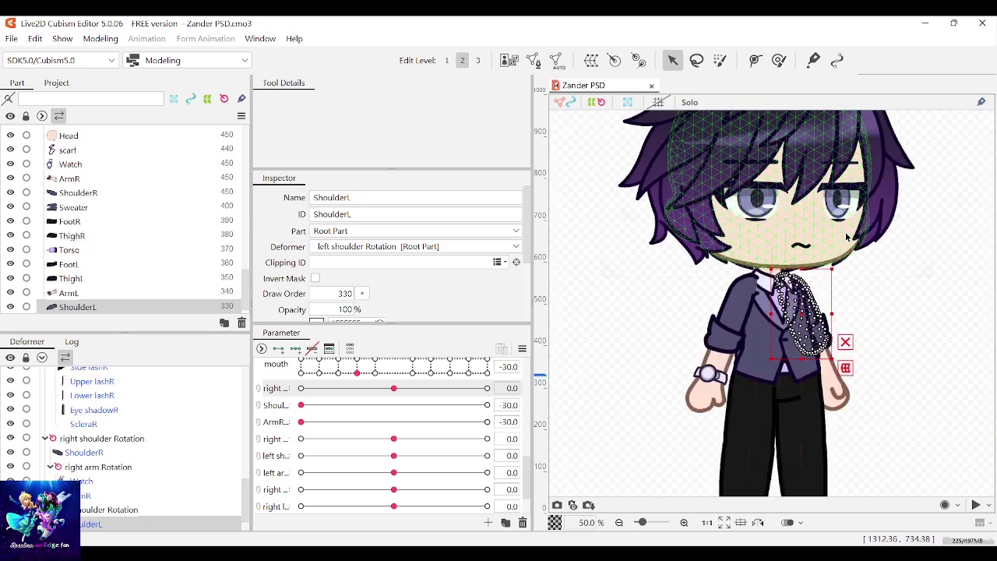
{"action": "scroll", "coordinate": [837, 230], "scroll_direction": "up", "scroll_amount": 2}
{"action": "scroll", "coordinate": [907, 358], "scroll_direction": "up", "scroll_amount": 1}
{"action": "scroll", "coordinate": [906, 360], "scroll_direction": "down", "scroll_amount": 3}
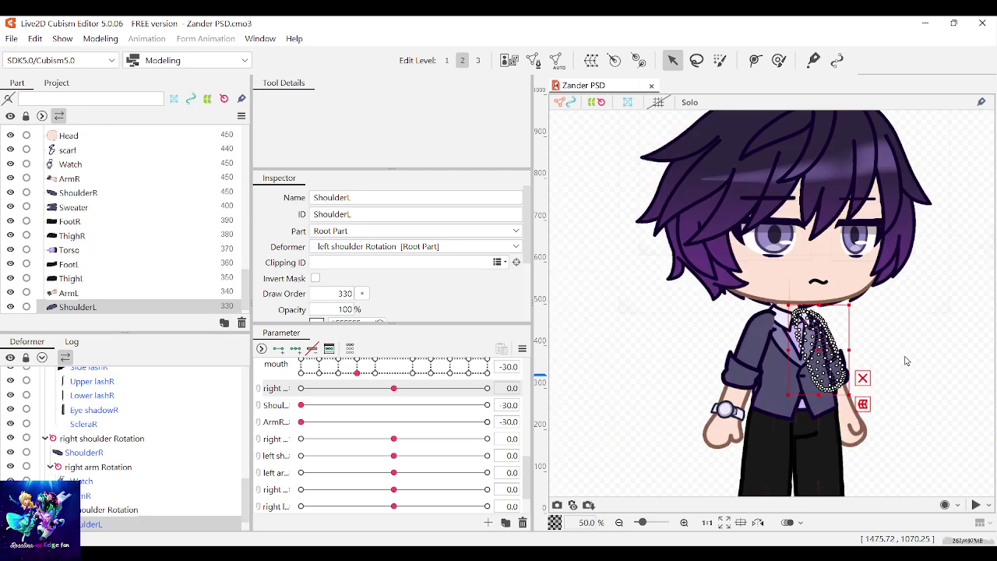
{"action": "left_click", "coordinate": [856, 433]}
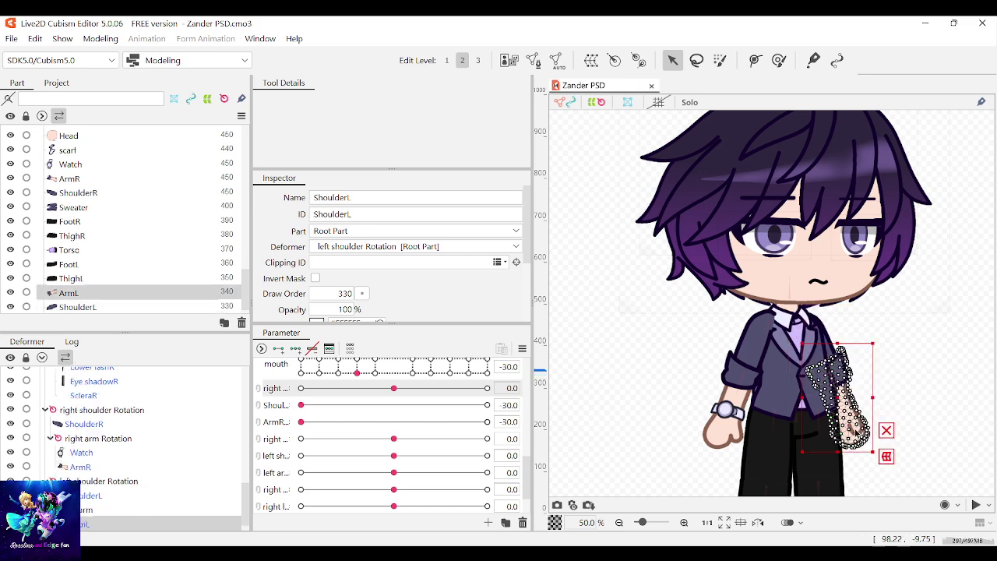
{"action": "scroll", "coordinate": [854, 426], "scroll_direction": "up", "scroll_amount": 2}
{"action": "left_click", "coordinate": [805, 284]}
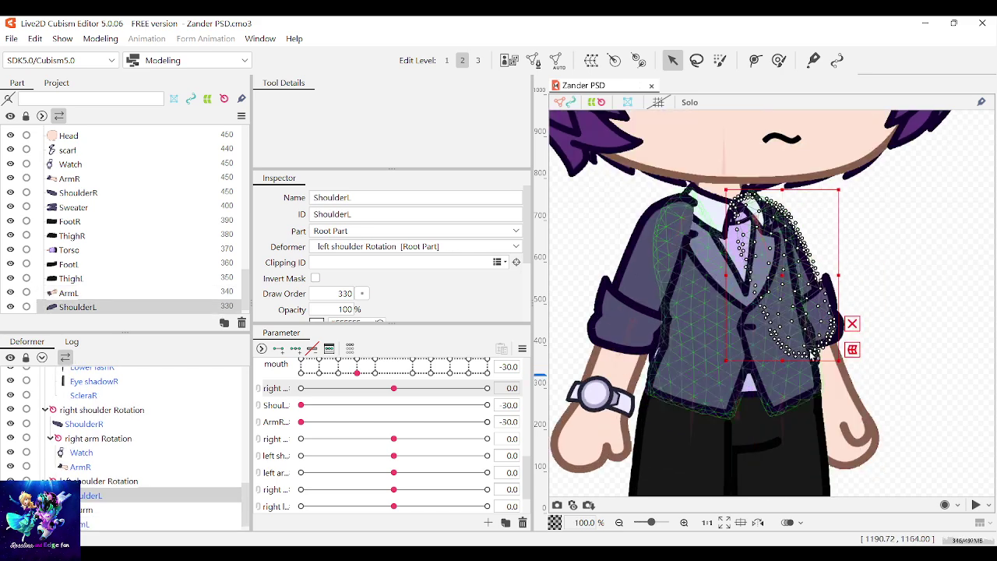
Duplicate the Shoulder parameter and place the copy below the right arm rotation parameter
{"action": "left_click", "coordinate": [271, 410]}
{"action": "left_click", "coordinate": [297, 447]}
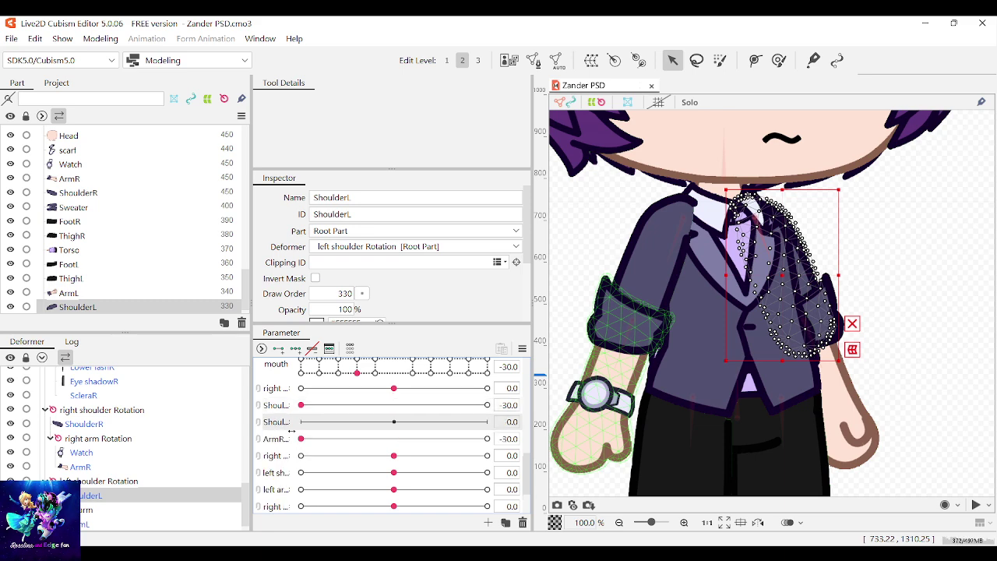
{"action": "left_click_drag", "start_coordinate": [276, 426], "coordinate": [282, 456]}
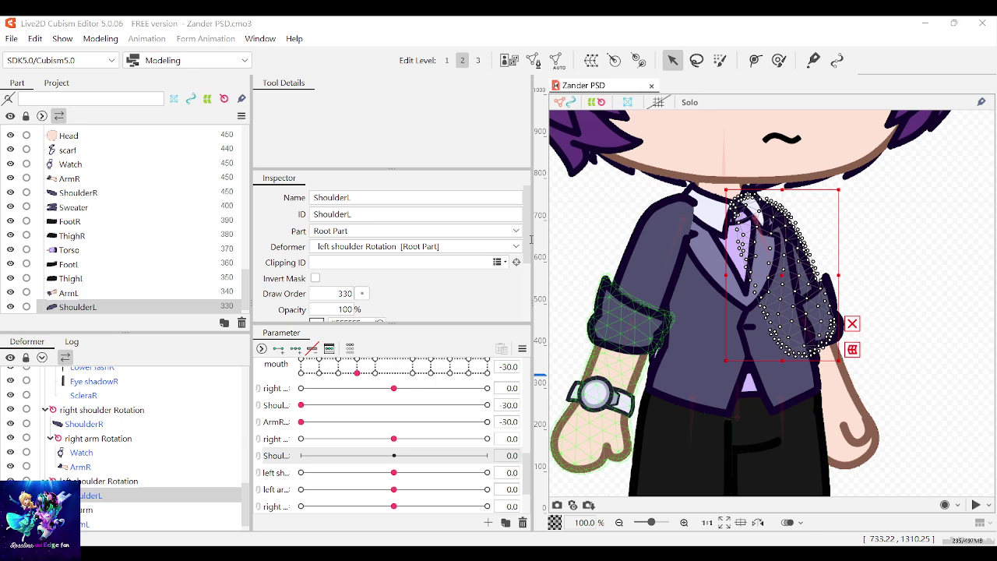
Add two keys to the new Shoulder parameter for the ShoulderL mesh and move the parameter to 30
{"action": "left_click", "coordinate": [277, 408]}
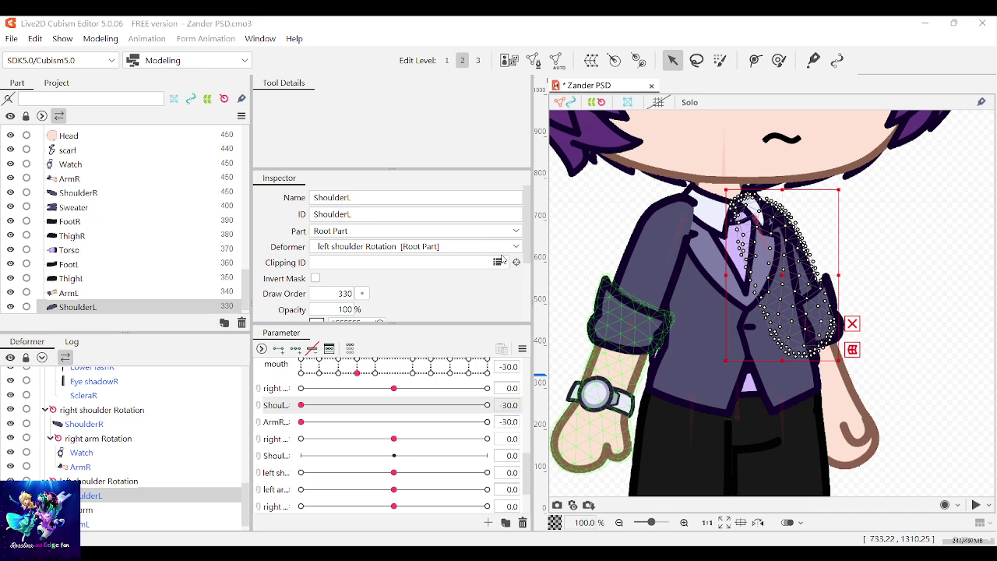
{"action": "left_click", "coordinate": [274, 441]}
{"action": "left_click", "coordinate": [269, 453]}
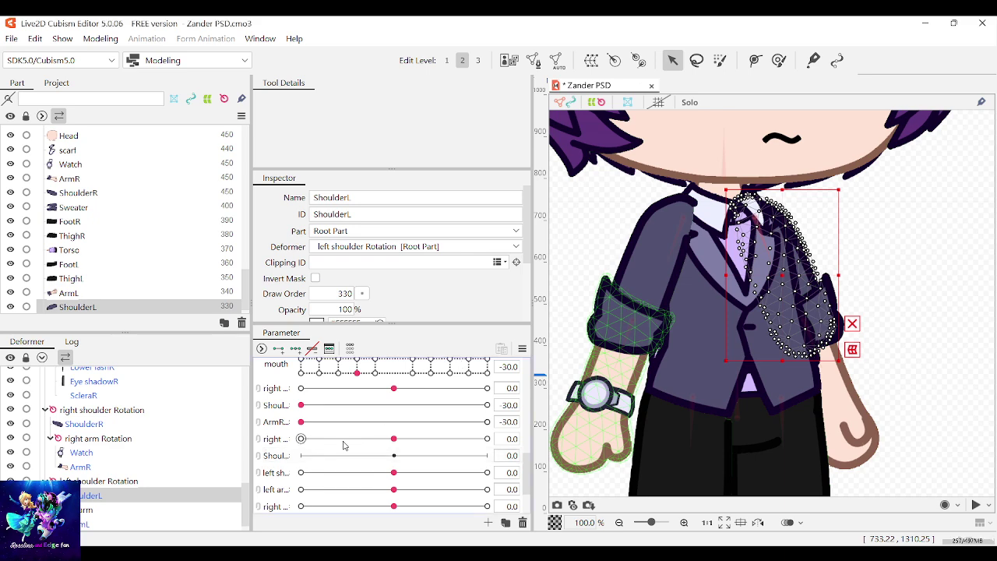
{"action": "left_click", "coordinate": [275, 347]}
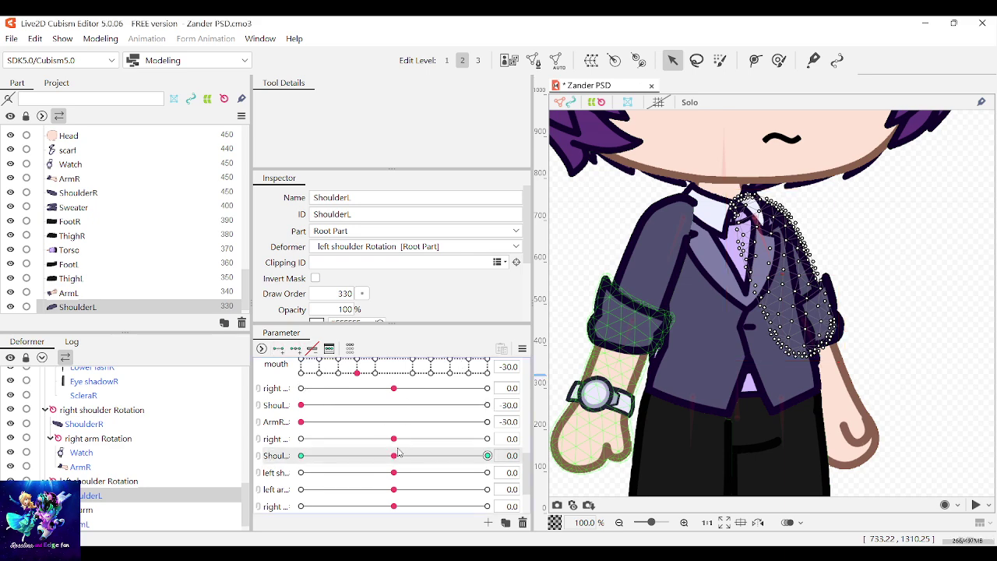
{"action": "left_click", "coordinate": [488, 455]}
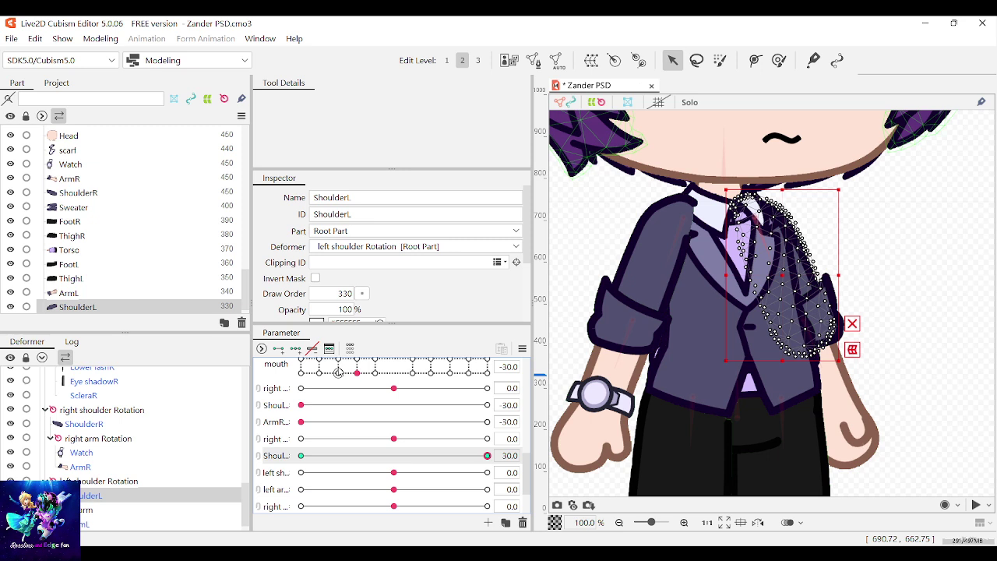
Place the new Shoulder parameter below the left shoulder rotation parameter and set the left shoulder rotation to 8.9
{"action": "left_click", "coordinate": [395, 440]}
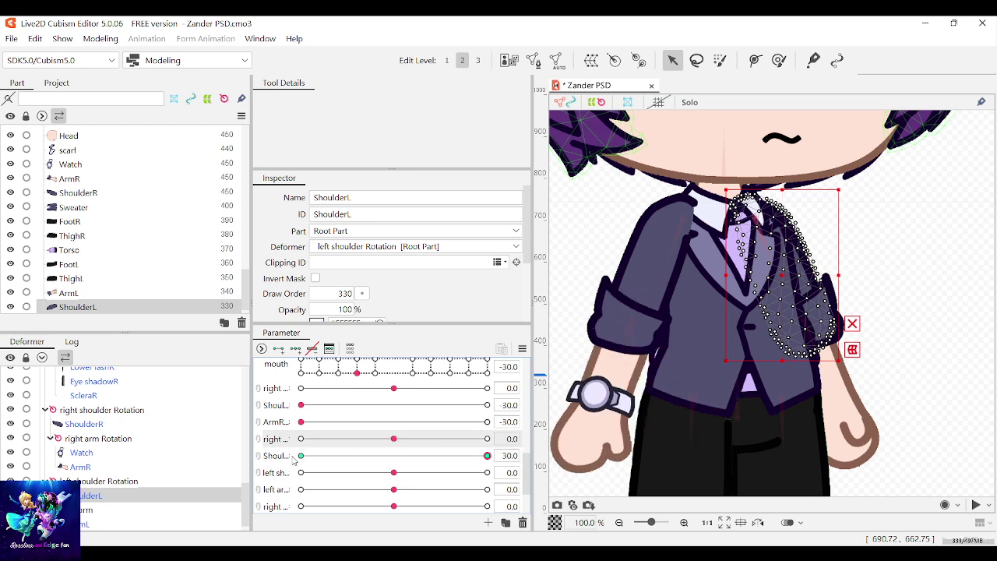
{"action": "left_click_drag", "start_coordinate": [283, 456], "coordinate": [281, 470]}
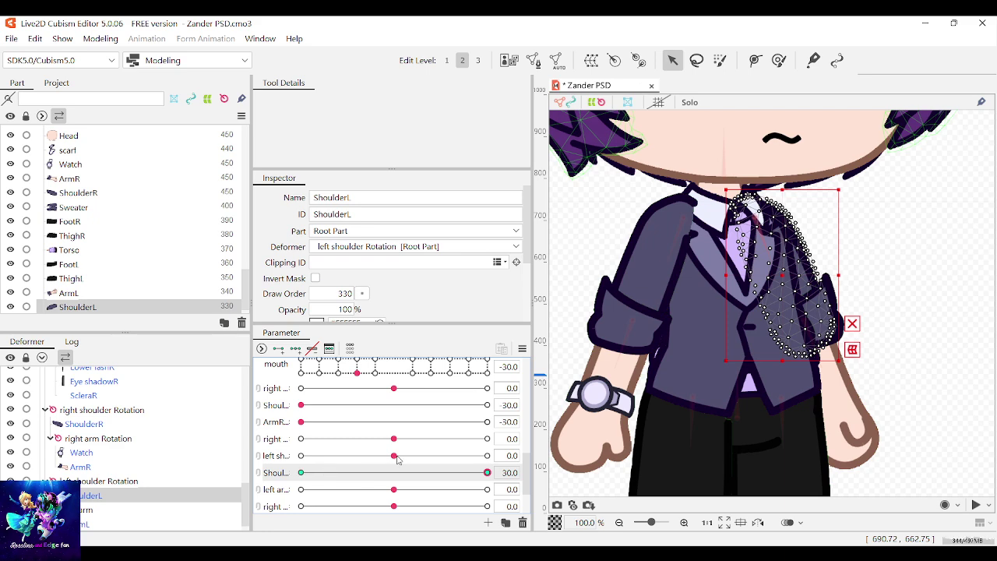
{"action": "left_click_drag", "start_coordinate": [393, 455], "coordinate": [422, 456]}
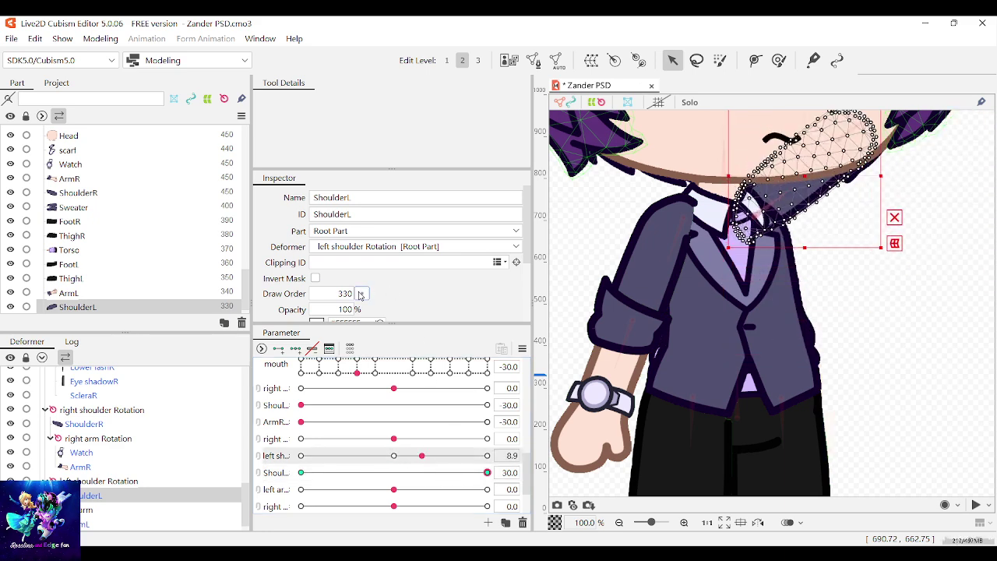
Try draw orders of 430 and 530 for the ShoulderL mesh at the new parameter's 30 key and undo them
{"action": "left_click", "coordinate": [392, 301]}
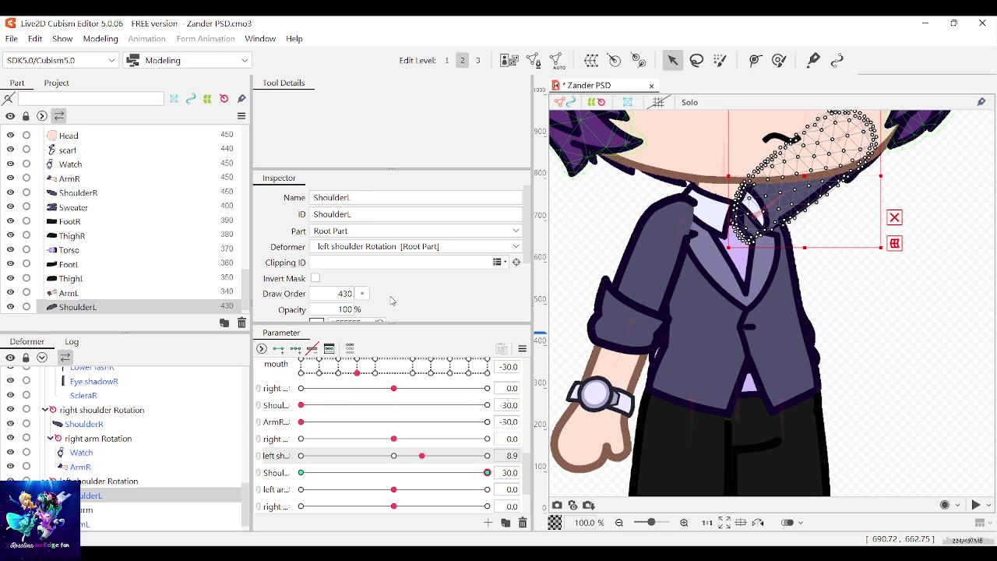
{"action": "left_click", "coordinate": [363, 302]}
{"action": "scroll", "coordinate": [148, 259], "scroll_direction": "down", "scroll_amount": 1}
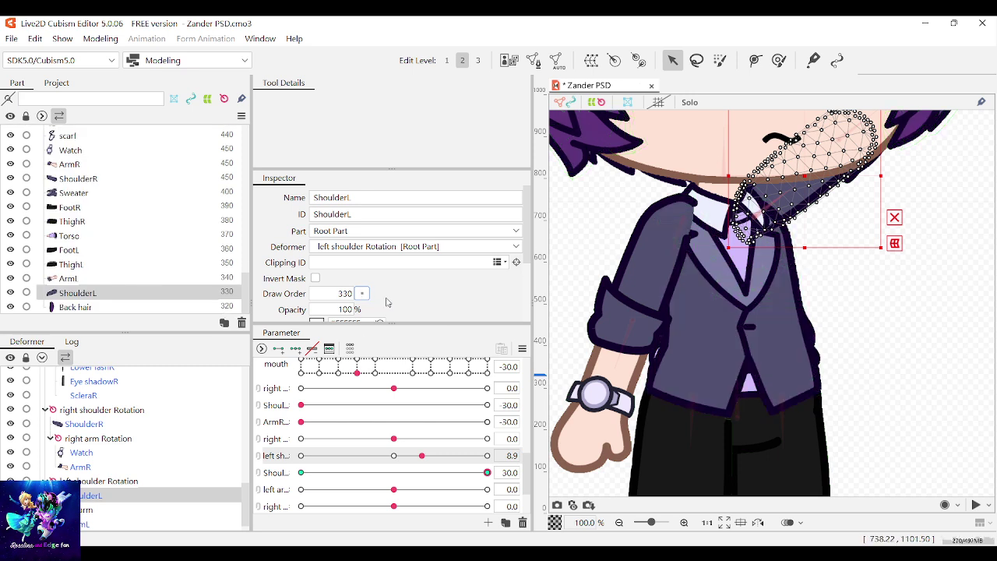
{"action": "type", "text": "430"}
{"action": "key", "text": "Return"}
{"action": "type", "text": "530"}
{"action": "key", "text": "Return"}
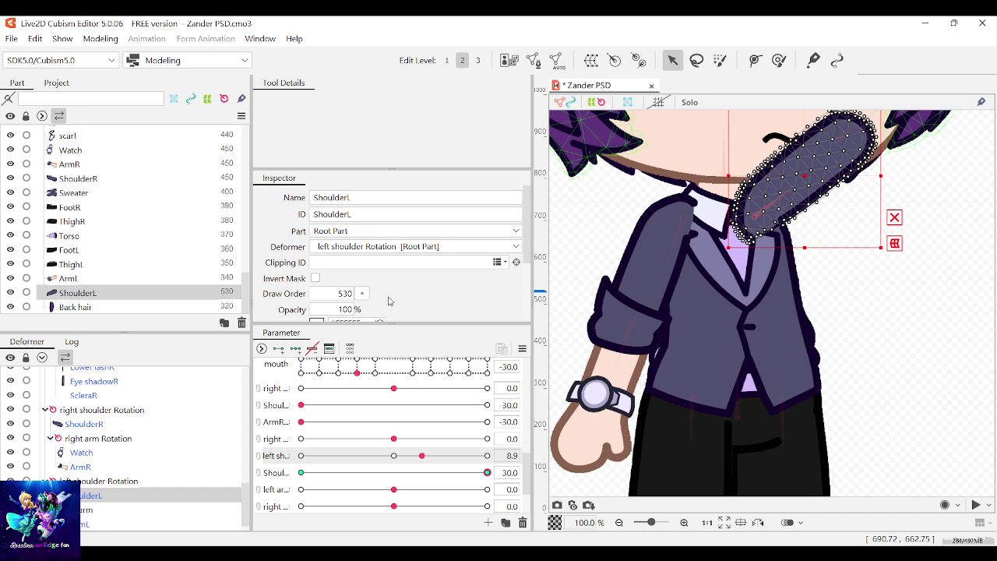
{"action": "key", "text": "ctrl+z"}
{"action": "key", "text": "ctrl+z"}
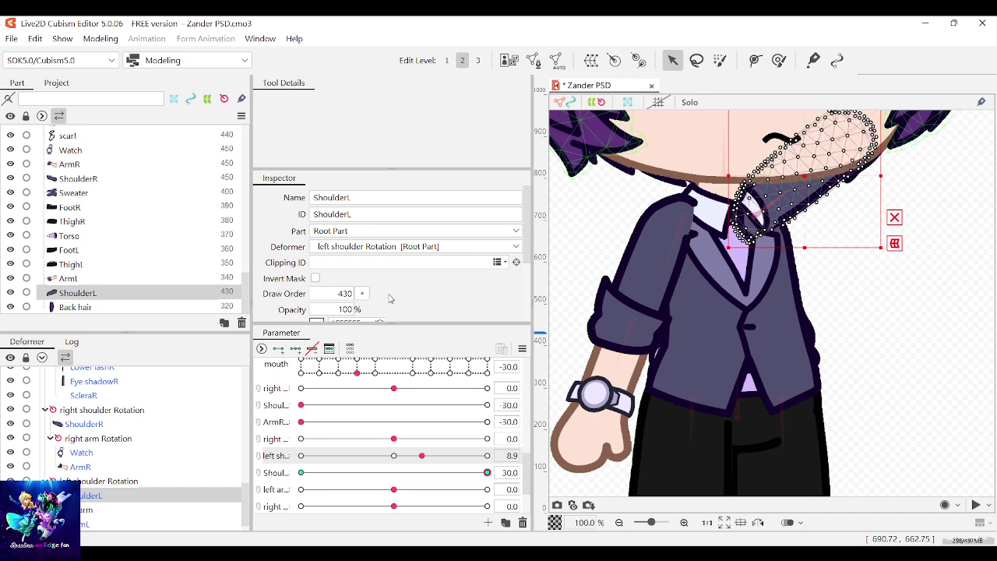
Examine how the raised left shoulder overlaps the face, collar and torso
{"action": "scroll", "coordinate": [917, 311], "scroll_direction": "down", "scroll_amount": 3}
{"action": "scroll", "coordinate": [921, 218], "scroll_direction": "up", "scroll_amount": 3}
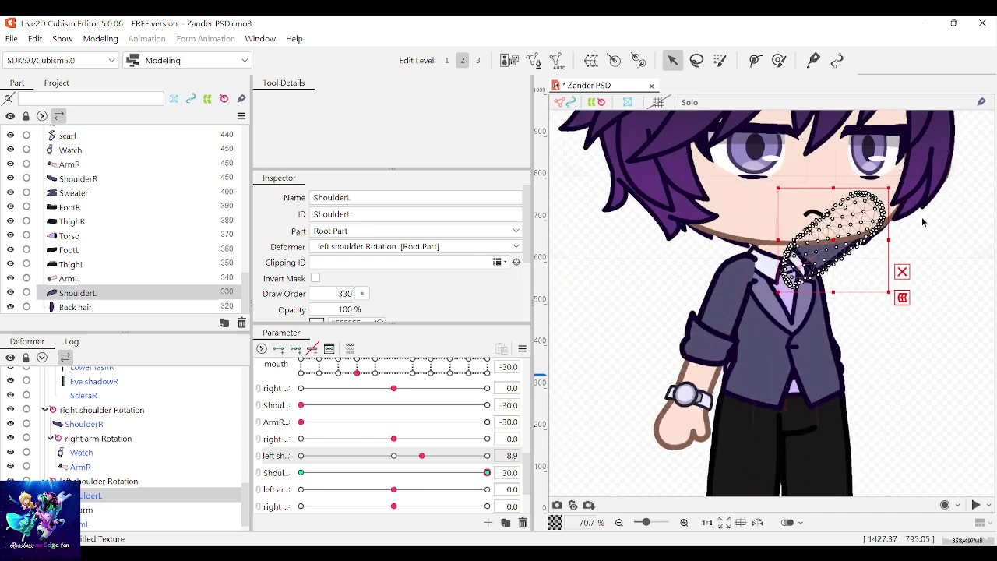
{"action": "scroll", "coordinate": [921, 218], "scroll_direction": "up", "scroll_amount": 3}
{"action": "scroll", "coordinate": [922, 218], "scroll_direction": "down", "scroll_amount": 3}
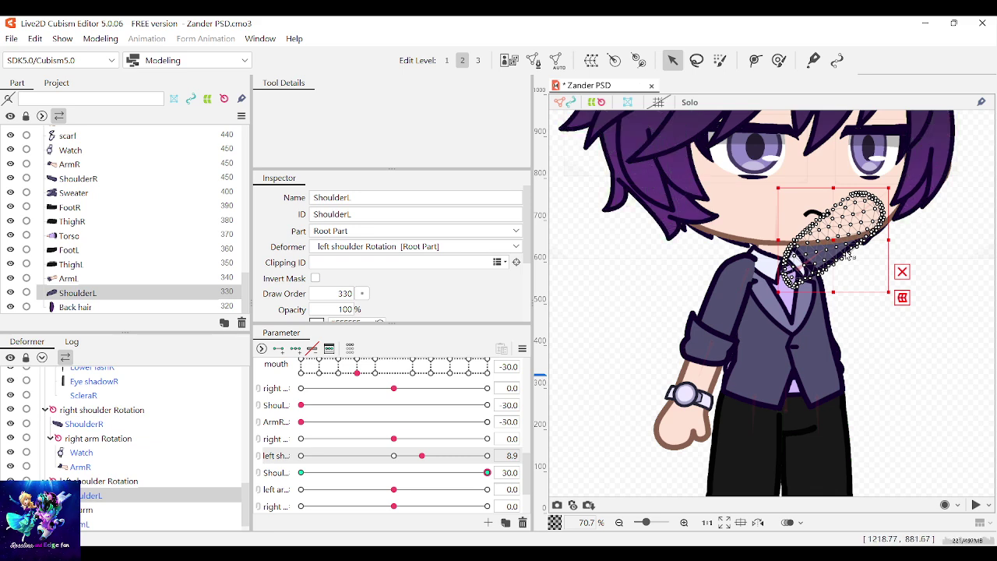
{"action": "scroll", "coordinate": [839, 314], "scroll_direction": "down", "scroll_amount": 2}
{"action": "scroll", "coordinate": [840, 314], "scroll_direction": "up", "scroll_amount": 5}
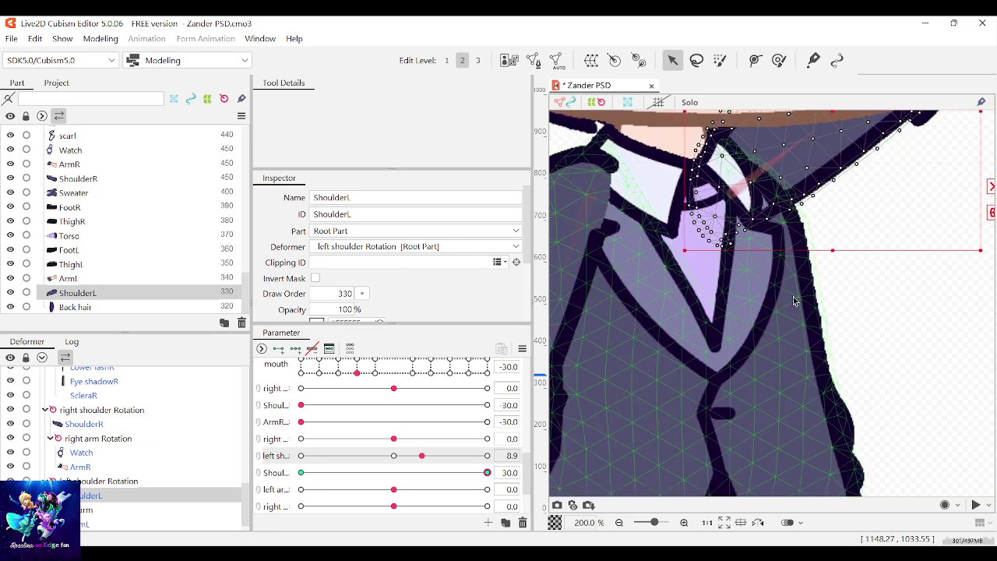
Select the Sweater, Torso and scarf meshes together and try a shared draw order of 600
{"action": "scroll", "coordinate": [794, 300], "scroll_direction": "down", "scroll_amount": 3}
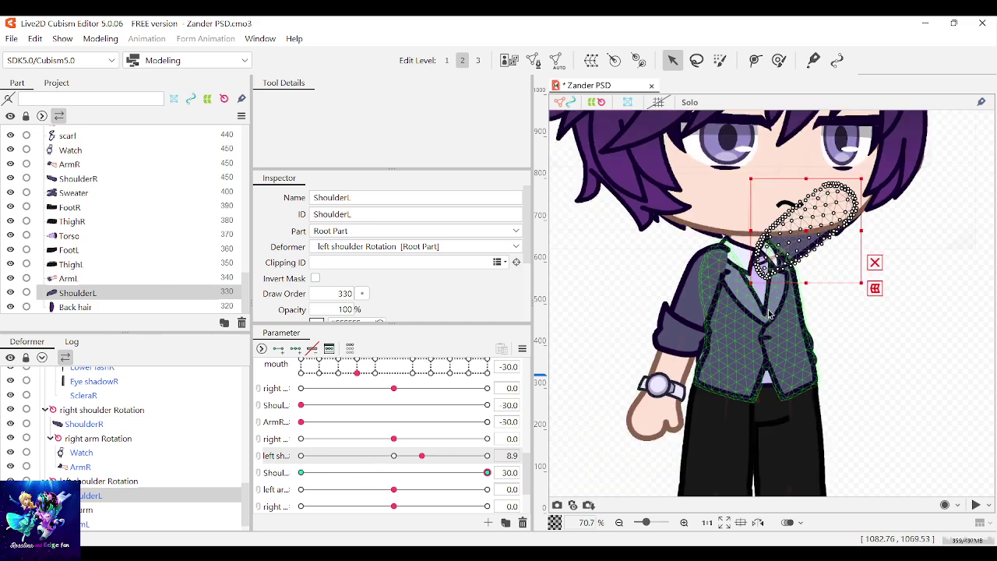
{"action": "left_click", "coordinate": [78, 194]}
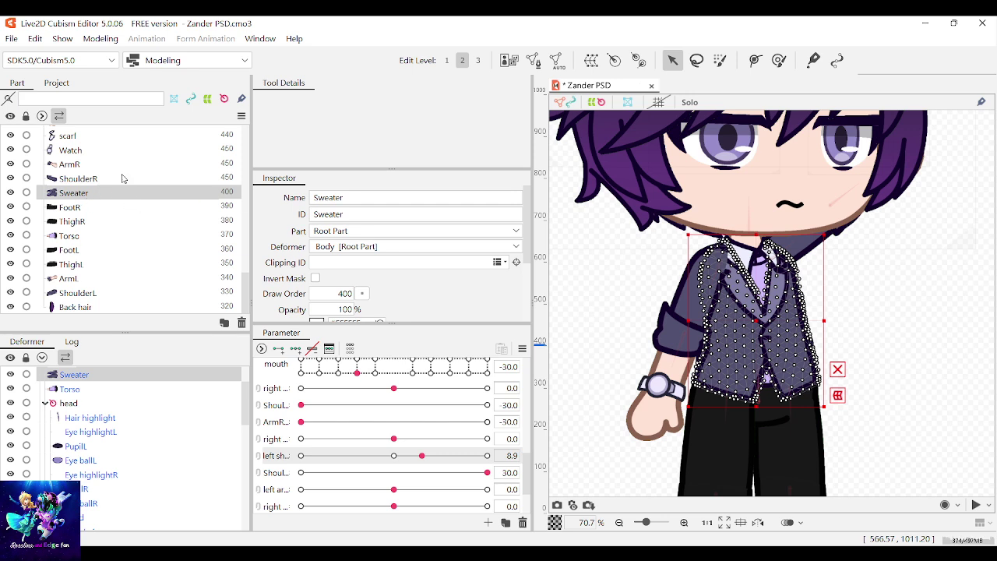
{"action": "left_click", "coordinate": [760, 278]}
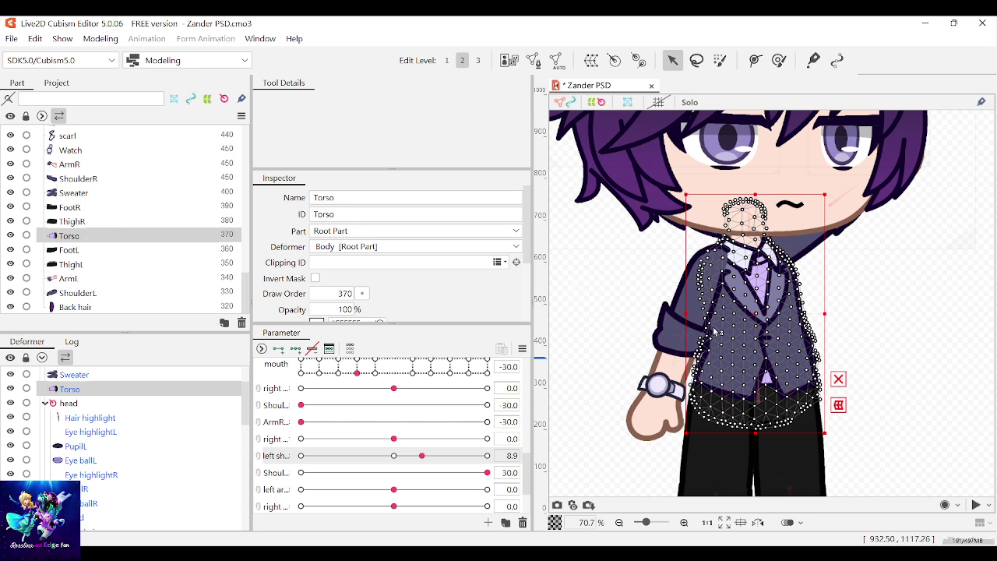
{"action": "left_click", "coordinate": [718, 333], "text": "shift"}
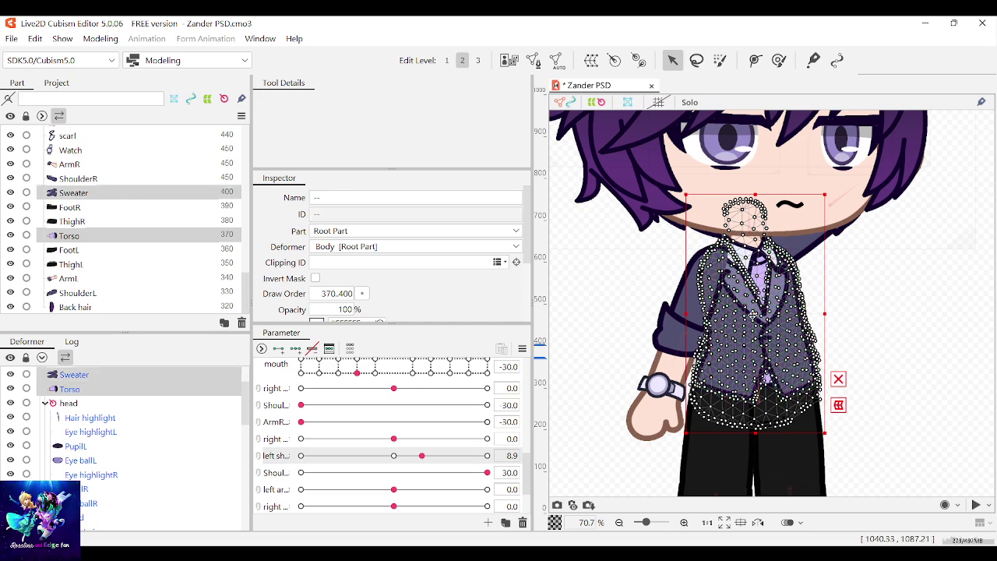
{"action": "left_click_drag", "start_coordinate": [753, 314], "coordinate": [632, 377]}
{"action": "key", "text": "ctrl+z"}
{"action": "scroll", "coordinate": [761, 260], "scroll_direction": "up", "scroll_amount": 2}
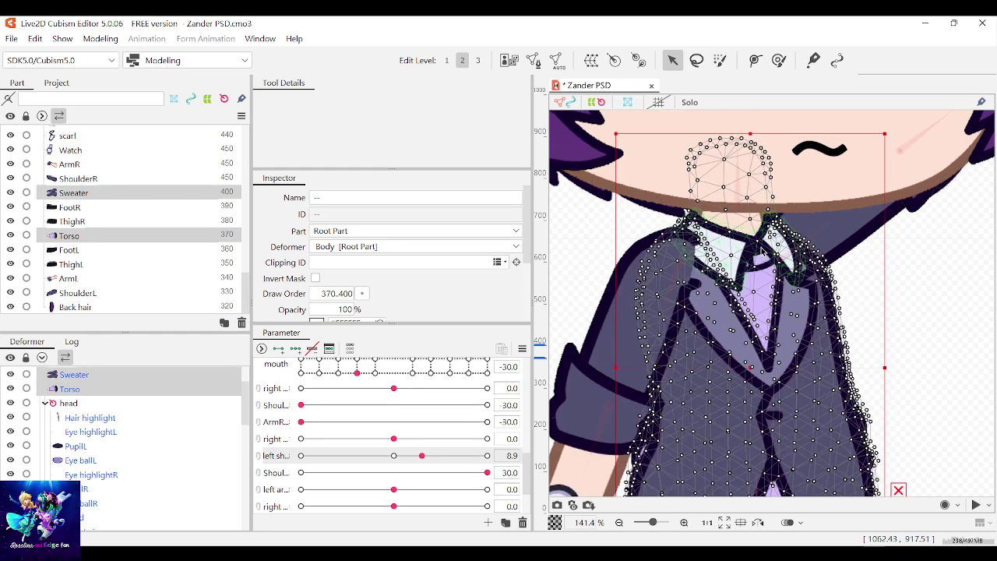
{"action": "left_click", "coordinate": [728, 249], "text": "shift"}
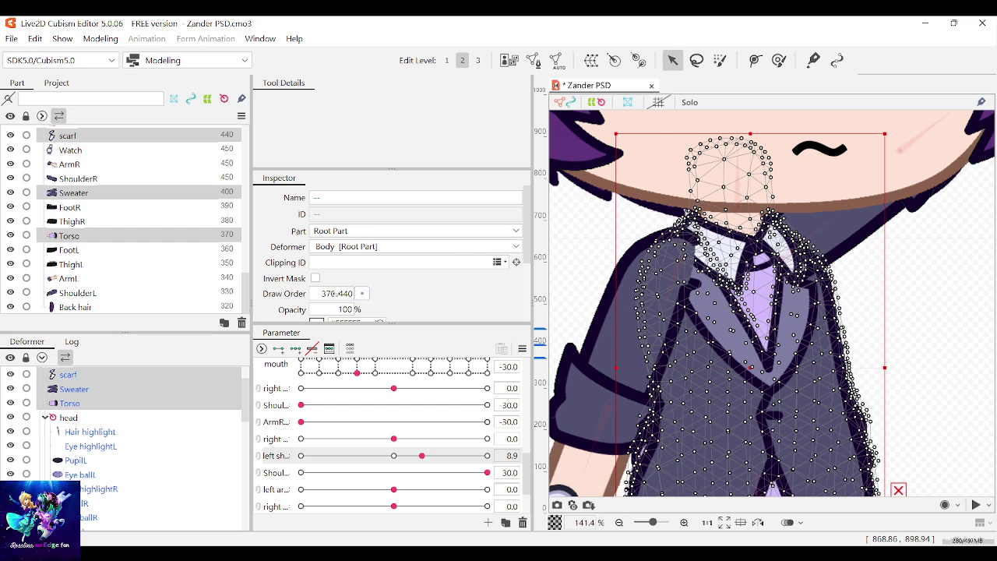
{"action": "left_click", "coordinate": [337, 293]}
{"action": "type", "text": "500"}
{"action": "key", "text": "Return"}
{"action": "scroll", "coordinate": [888, 405], "scroll_direction": "down", "scroll_amount": 3}
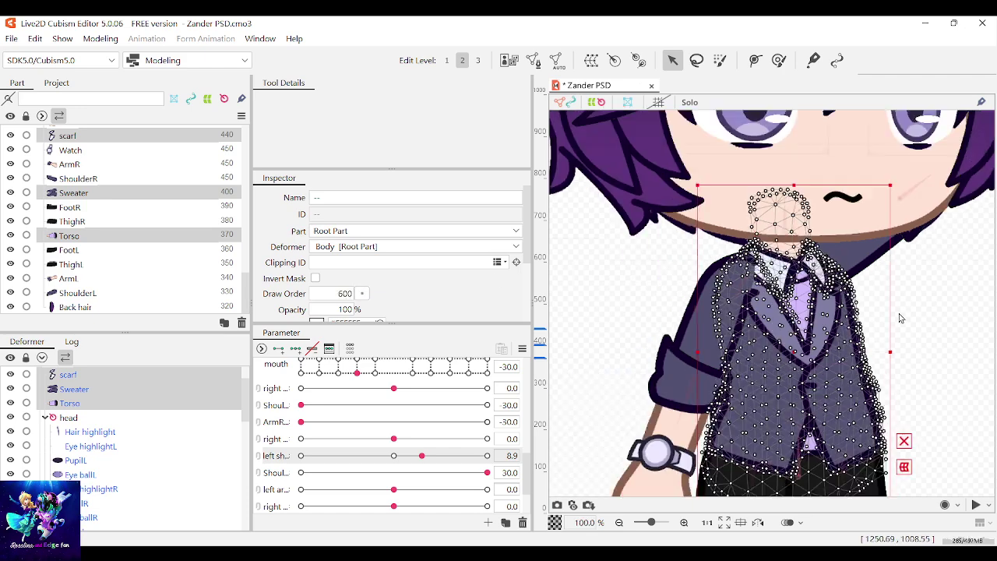
Examine how the Torso and Sweater overlap the trousers and neck, temporarily shifting the ThighR mesh aside and undoing that move
{"action": "scroll", "coordinate": [886, 406], "scroll_direction": "up", "scroll_amount": 2}
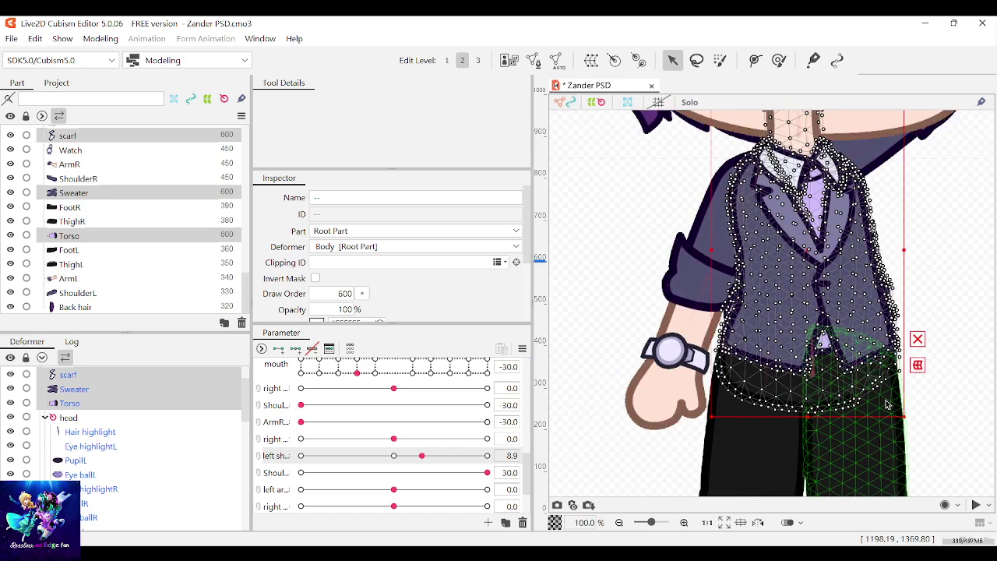
{"action": "scroll", "coordinate": [886, 404], "scroll_direction": "up", "scroll_amount": 5}
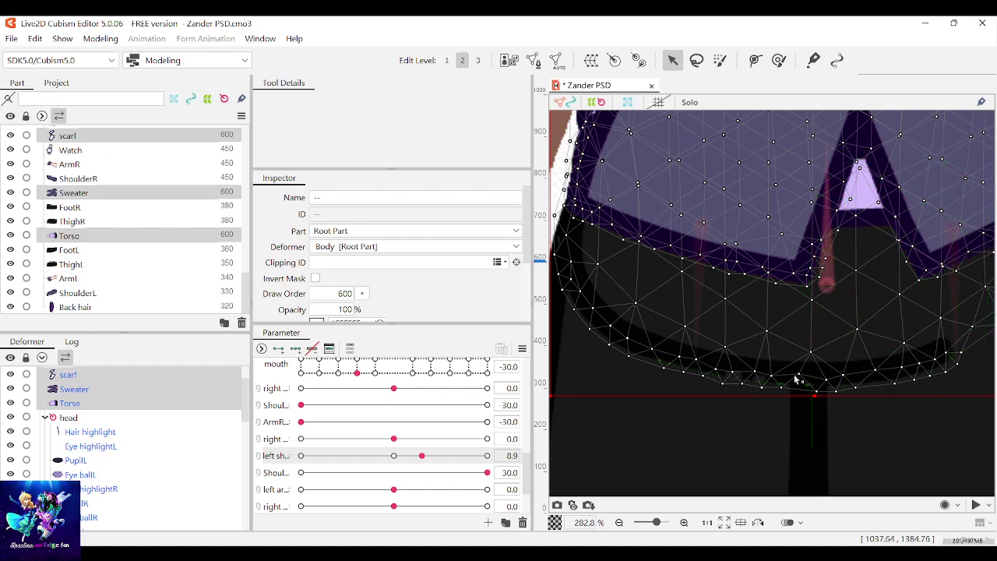
{"action": "scroll", "coordinate": [753, 370], "scroll_direction": "down", "scroll_amount": 3}
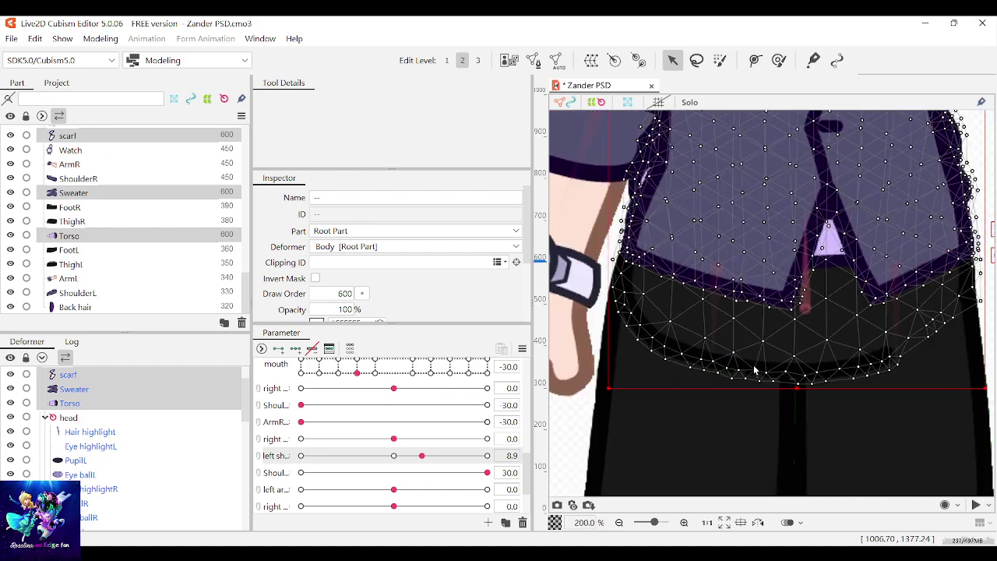
{"action": "left_click", "coordinate": [735, 433]}
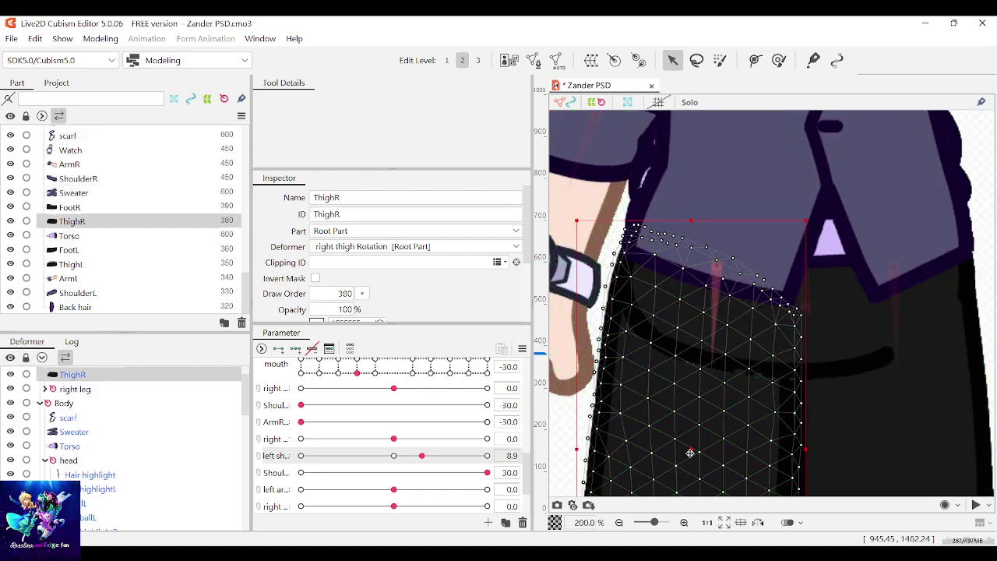
{"action": "left_click_drag", "start_coordinate": [742, 310], "coordinate": [645, 290]}
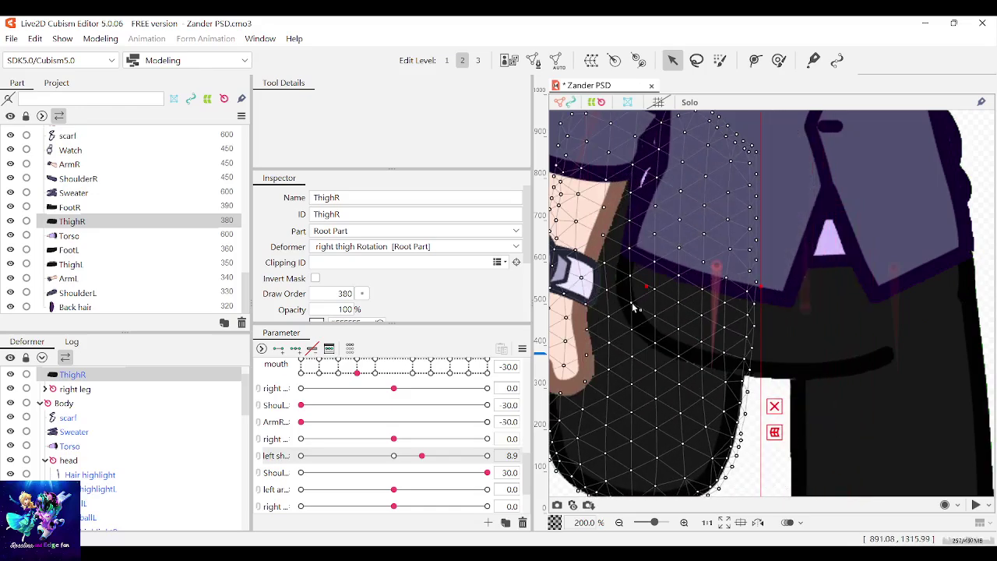
{"action": "key", "text": "ctrl+z"}
{"action": "left_click", "coordinate": [874, 185]}
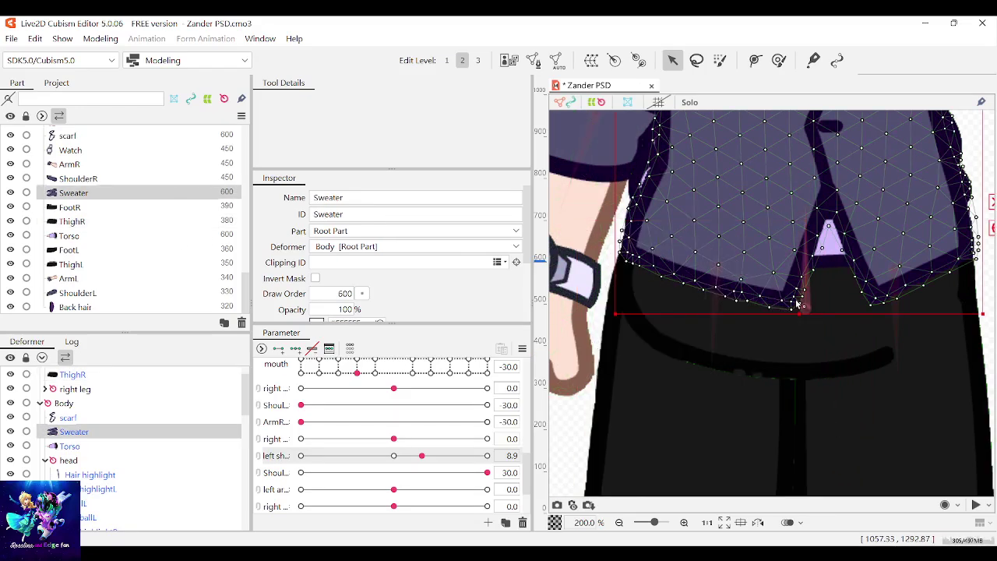
{"action": "scroll", "coordinate": [796, 340], "scroll_direction": "down", "scroll_amount": 2}
{"action": "scroll", "coordinate": [795, 341], "scroll_direction": "up", "scroll_amount": 2}
{"action": "scroll", "coordinate": [803, 339], "scroll_direction": "down", "scroll_amount": 3}
{"action": "scroll", "coordinate": [880, 222], "scroll_direction": "up", "scroll_amount": 3}
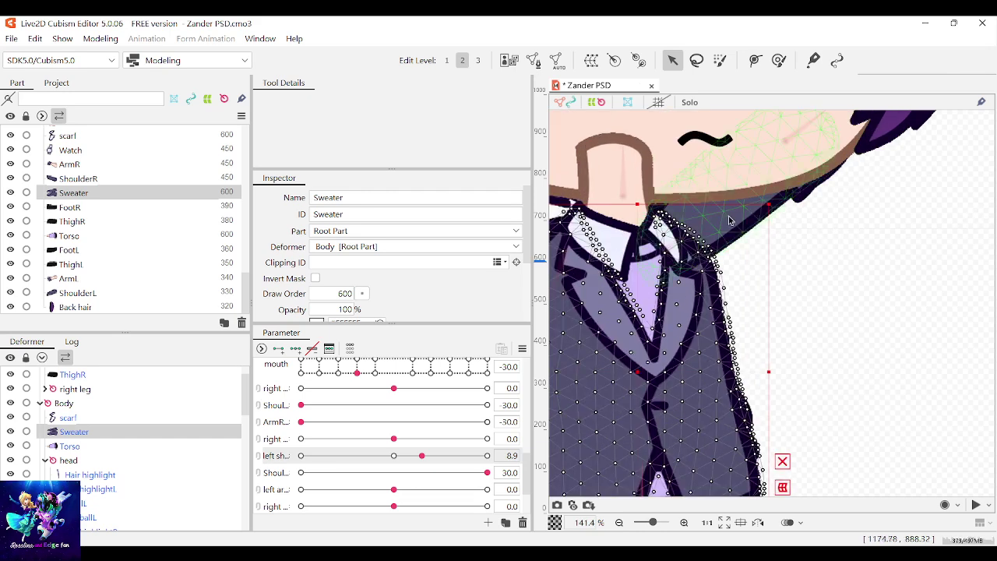
Check the ShoulderL mesh against the collar and face, and undo the draw order change on scarf, Sweater and Torso
{"action": "left_click", "coordinate": [786, 211]}
{"action": "scroll", "coordinate": [834, 273], "scroll_direction": "down", "scroll_amount": 1}
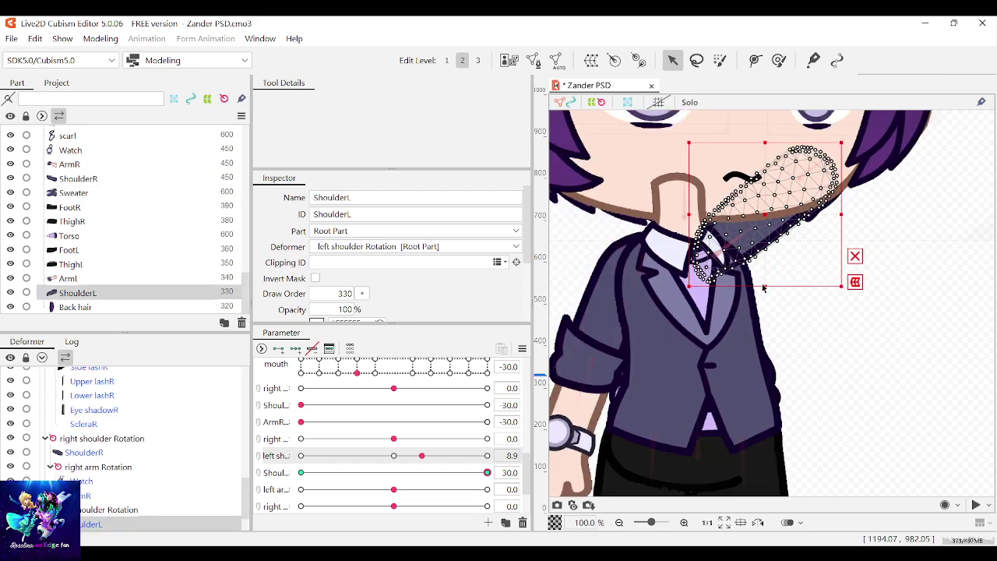
{"action": "left_click", "coordinate": [720, 282]}
{"action": "left_click", "coordinate": [723, 280]}
{"action": "key", "text": "ctrl+z"}
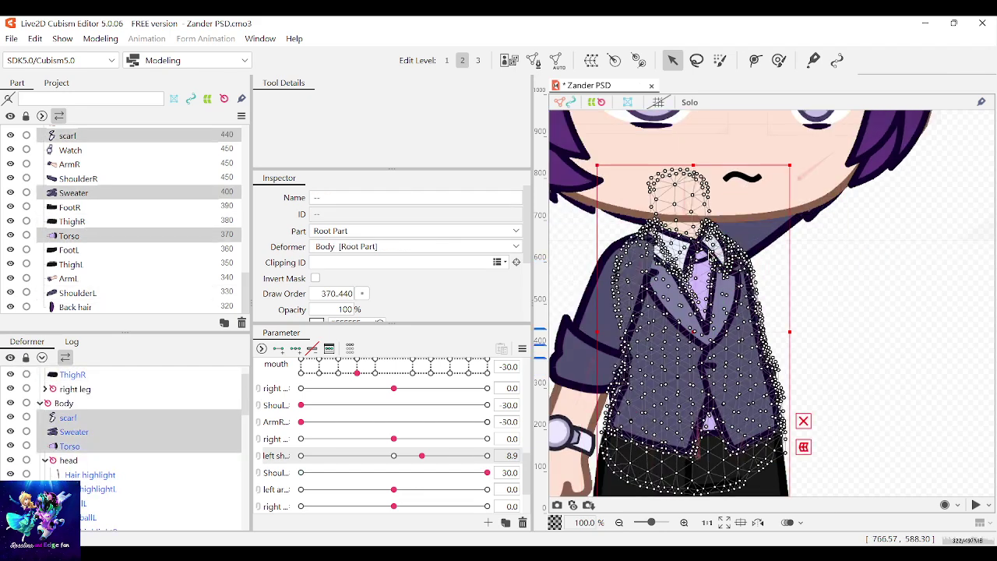
Try a draw order of 500 for the selected scarf, Sweater and Torso meshes, and settle on 400 for all three
{"action": "left_click", "coordinate": [341, 295]}
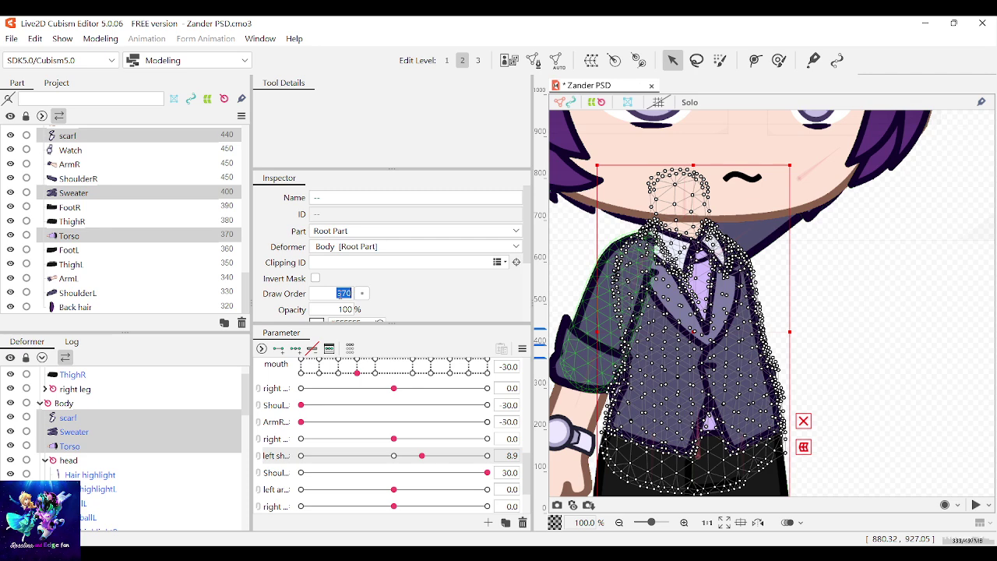
{"action": "type", "text": "500"}
{"action": "key", "text": "Return"}
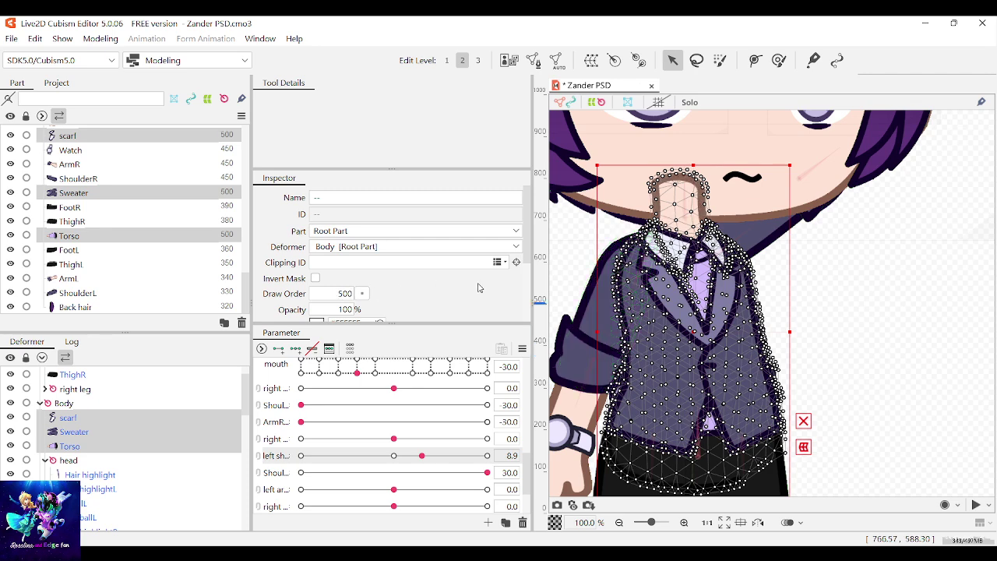
{"action": "left_click", "coordinate": [363, 300]}
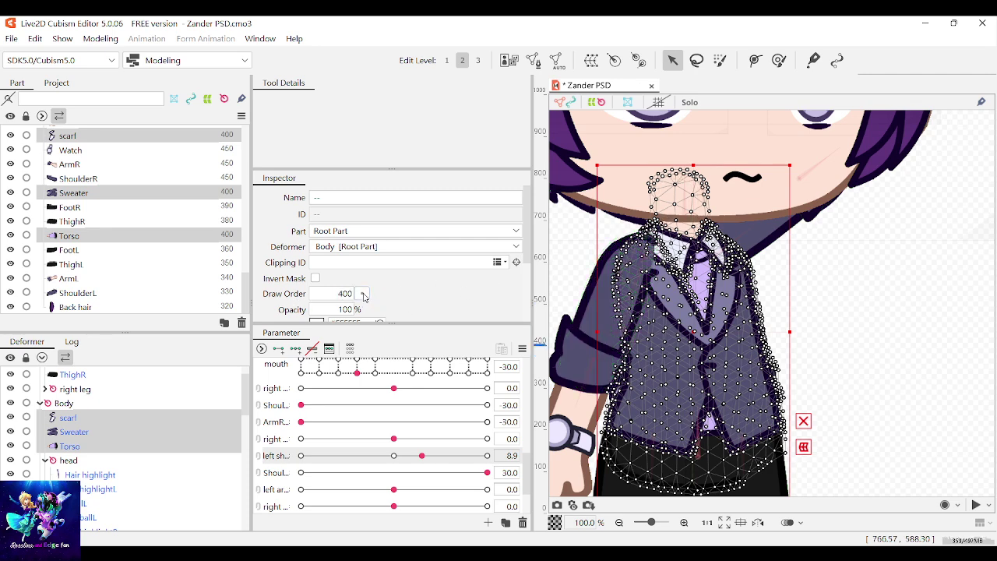
{"action": "left_click", "coordinate": [885, 296]}
Try a draw order of 410 for the ShoulderL mesh, set it to 400, and check its overlap with the collar and face
{"action": "scroll", "coordinate": [867, 289], "scroll_direction": "down", "scroll_amount": 2}
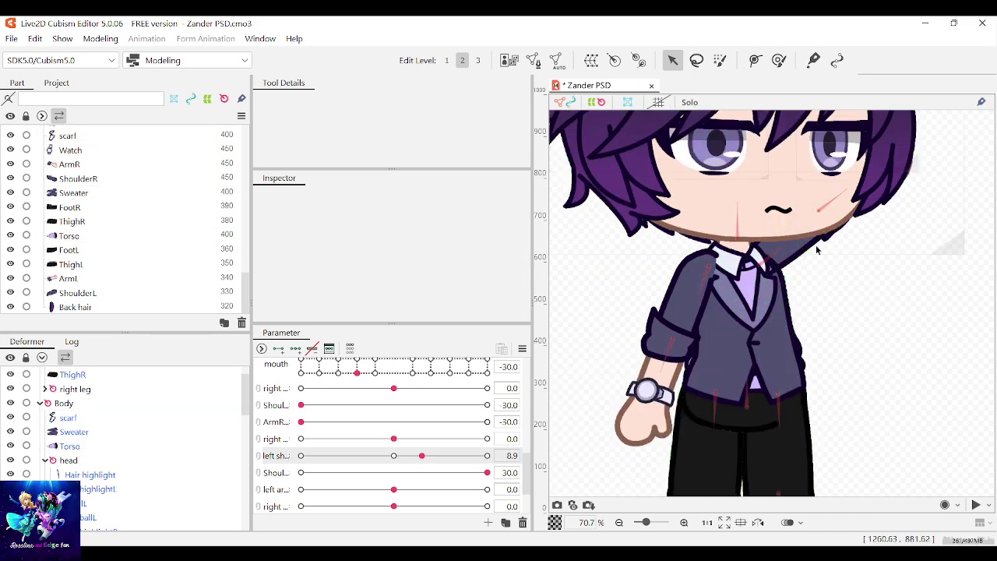
{"action": "left_click", "coordinate": [816, 249]}
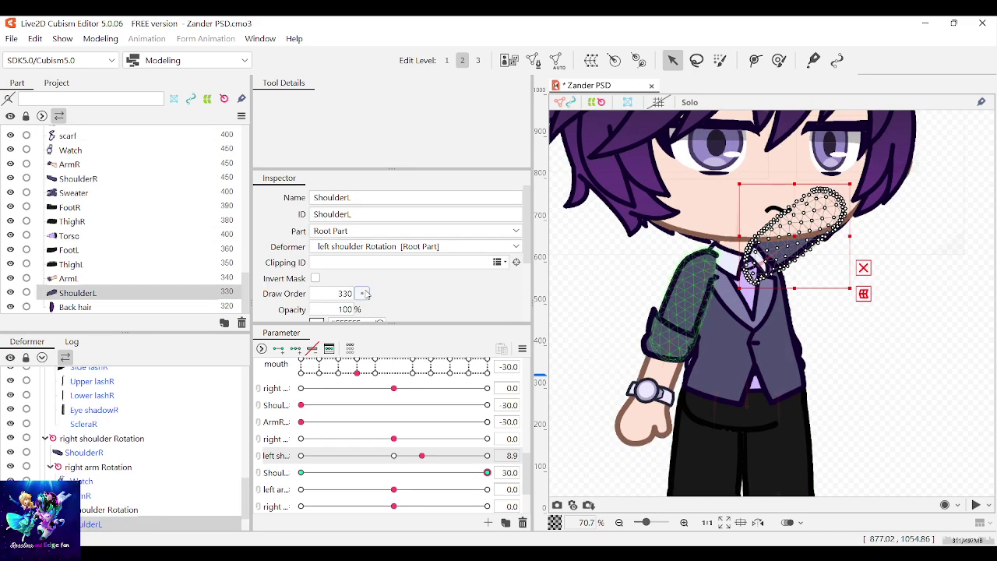
{"action": "left_click_drag", "start_coordinate": [373, 298], "coordinate": [384, 297]}
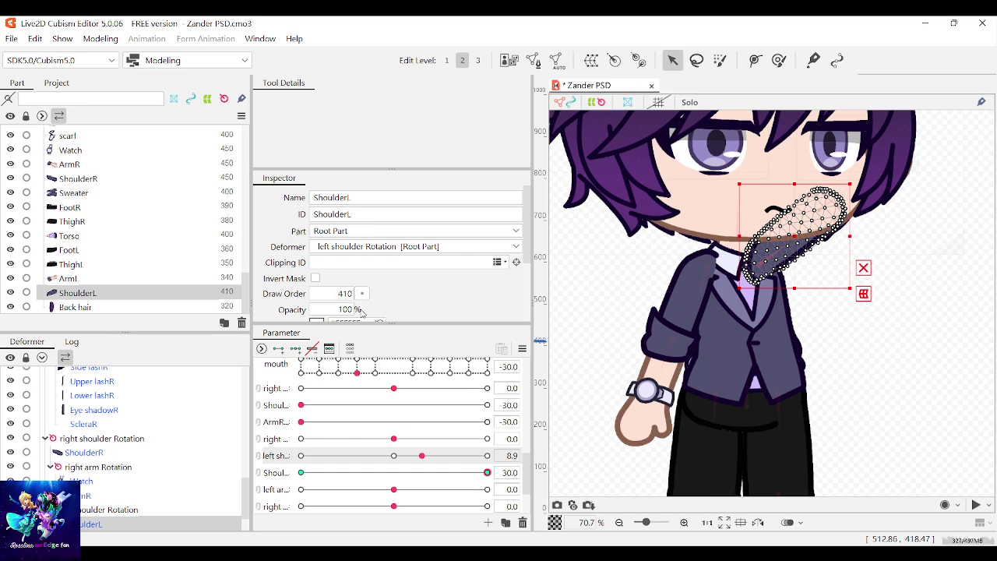
{"action": "left_click_drag", "start_coordinate": [361, 310], "coordinate": [361, 310]}
{"action": "scroll", "coordinate": [824, 221], "scroll_direction": "up", "scroll_amount": 3}
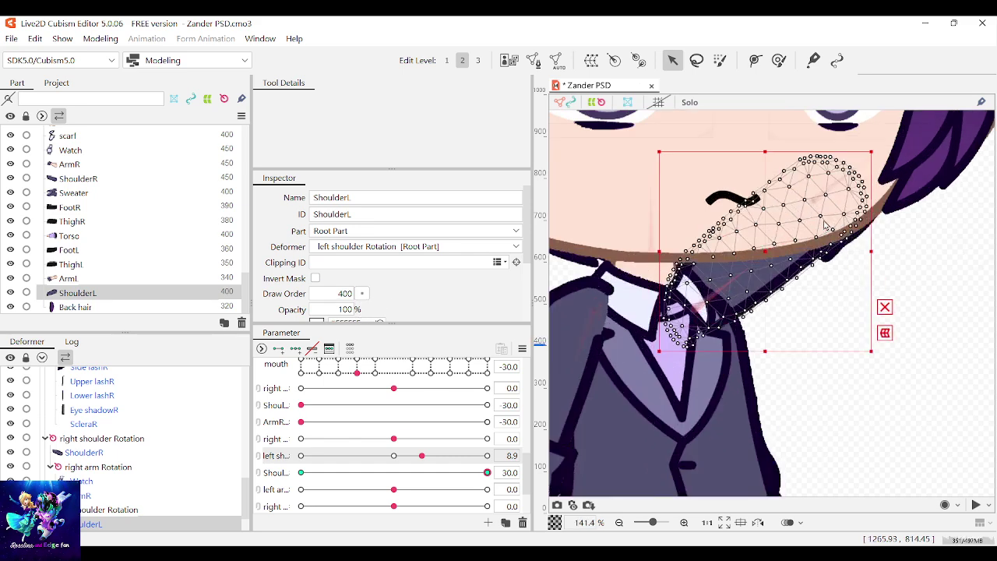
{"action": "scroll", "coordinate": [823, 221], "scroll_direction": "down", "scroll_amount": 1}
{"action": "scroll", "coordinate": [825, 225], "scroll_direction": "down", "scroll_amount": 1}
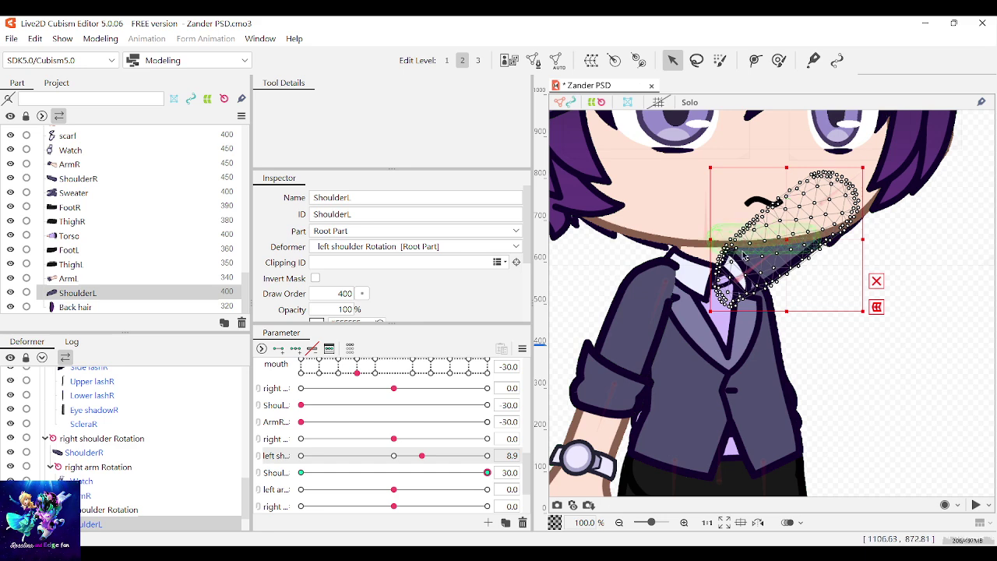
Delete the Shoulder parameter below the left shoulder rotation and return the left shoulder rotation to 0
{"action": "left_click", "coordinate": [277, 473]}
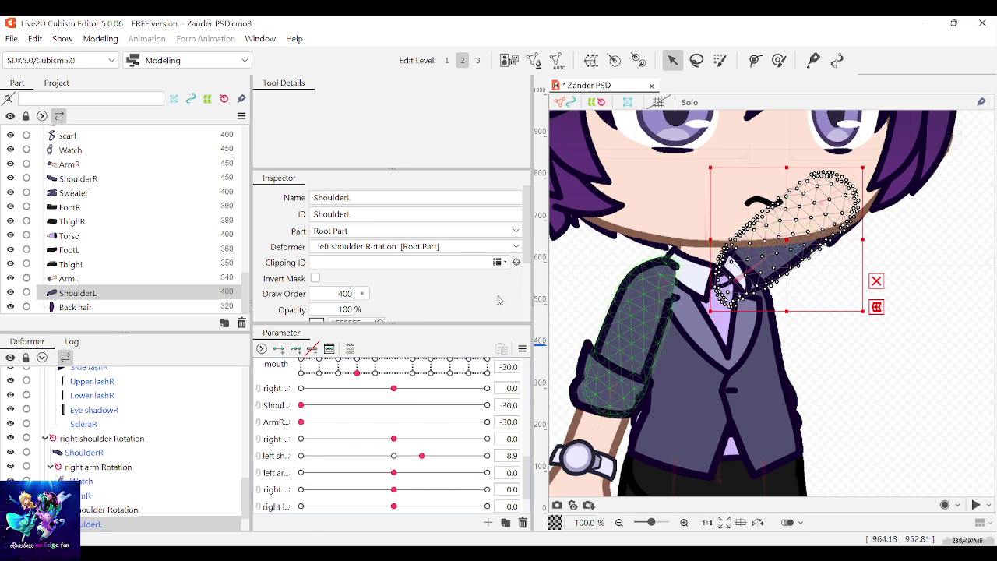
{"action": "left_click_drag", "start_coordinate": [421, 456], "coordinate": [394, 457]}
Select the ArmL mesh and raise the left arm by setting the left shoulder rotation to 6.8
{"action": "left_click", "coordinate": [825, 452]}
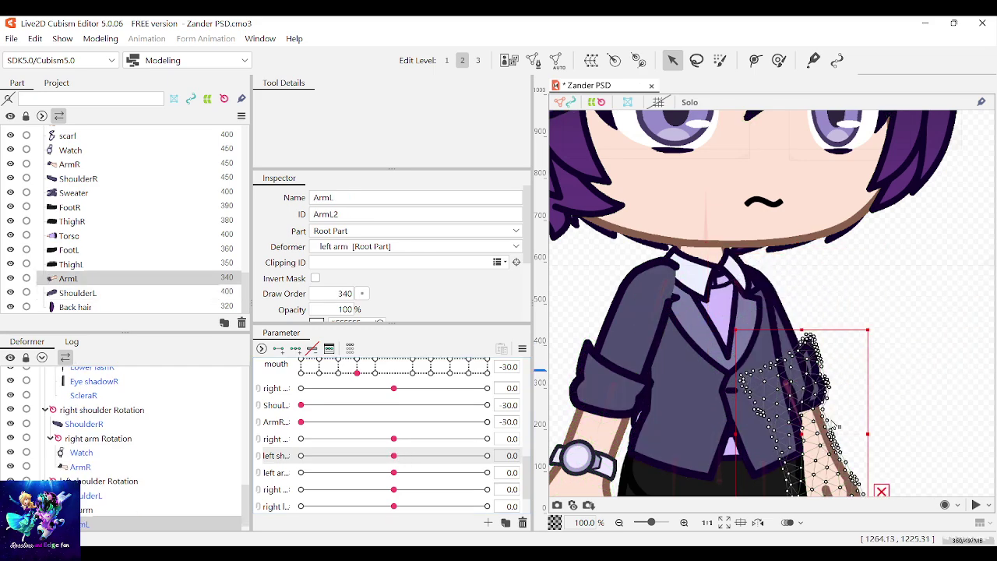
{"action": "scroll", "coordinate": [825, 464], "scroll_direction": "up", "scroll_amount": 1}
{"action": "scroll", "coordinate": [826, 469], "scroll_direction": "down", "scroll_amount": 2}
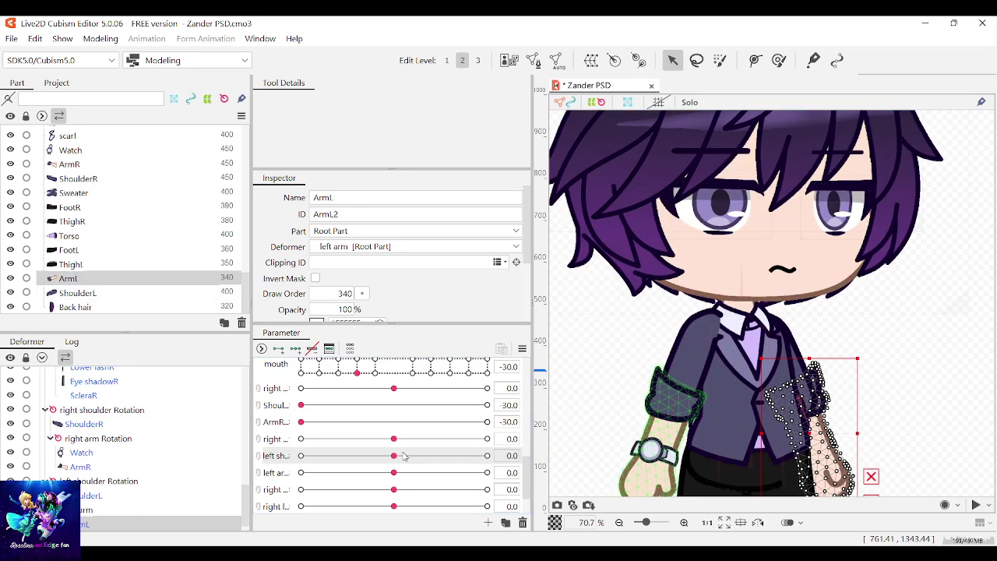
{"action": "left_click_drag", "start_coordinate": [394, 456], "coordinate": [416, 452]}
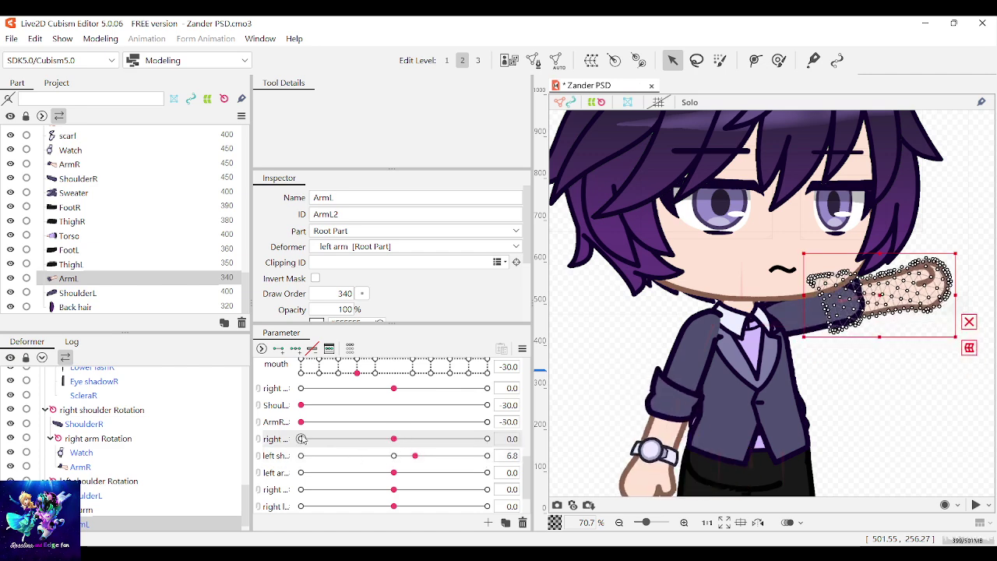
Duplicate the ArmR draw order parameter, place the copy below the left shoulder rotation and rename it for ArmL
{"action": "left_click", "coordinate": [266, 423]}
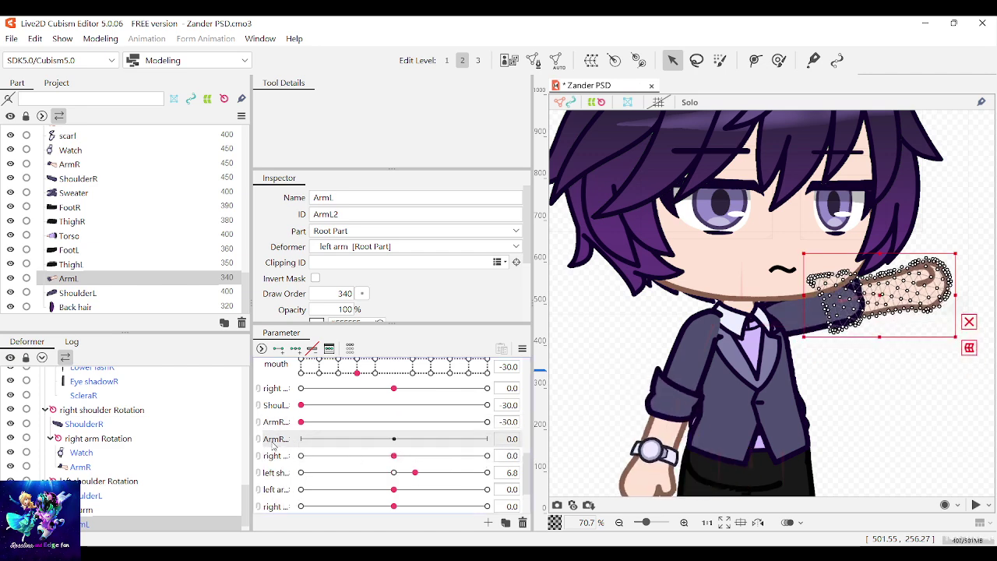
{"action": "left_click_drag", "start_coordinate": [272, 442], "coordinate": [282, 471]}
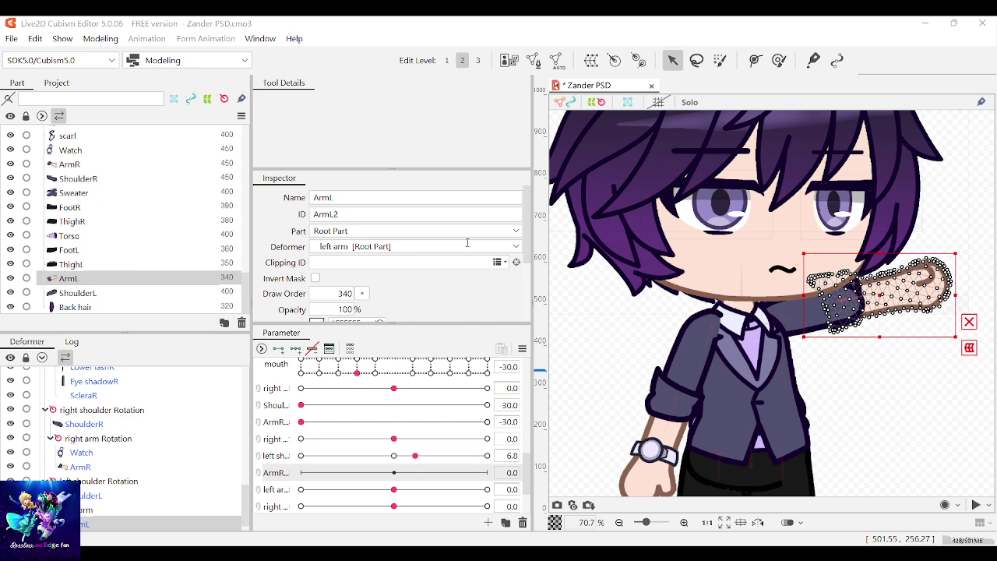
{"action": "left_click", "coordinate": [478, 373]}
{"action": "left_click", "coordinate": [280, 473]}
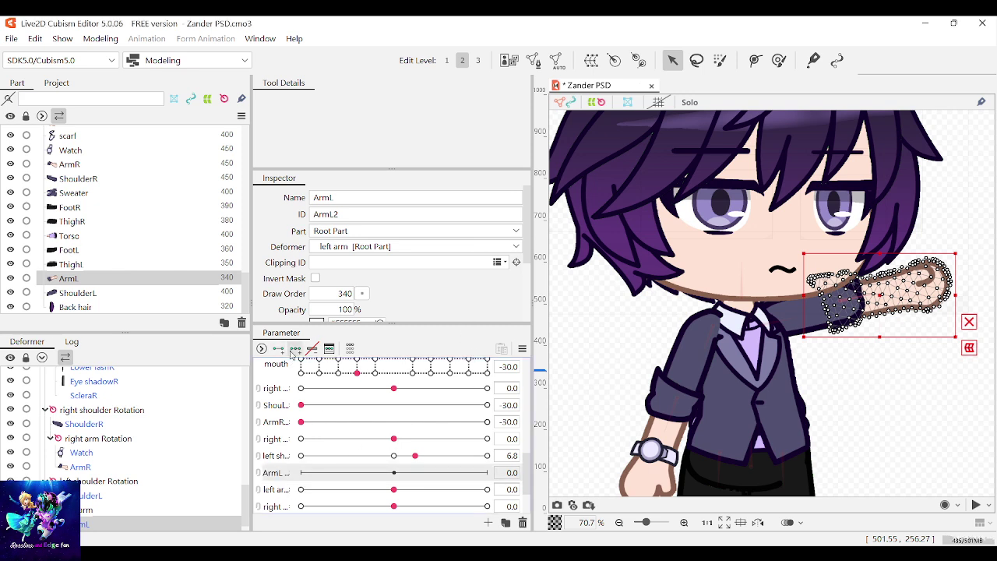
Add two keys to the new ArmL parameter and move it to 30, with the left shoulder rotation at 7.8
{"action": "left_click_drag", "start_coordinate": [394, 473], "coordinate": [631, 454]}
{"action": "left_click_drag", "start_coordinate": [416, 456], "coordinate": [421, 460]}
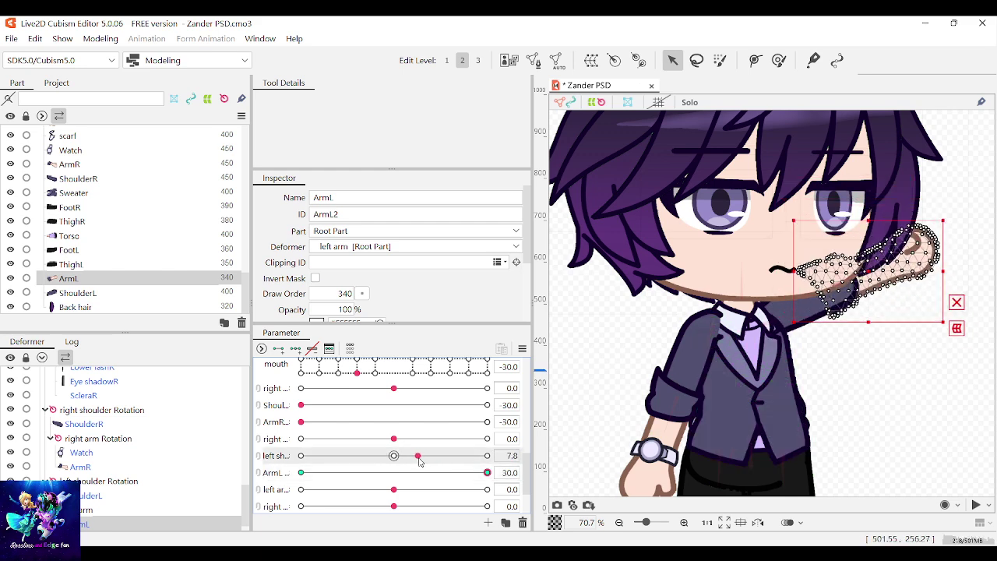
Reorder the parameters so ArmL sits below the left arm rotation and ArmR below the right arm rotation
{"action": "left_click", "coordinate": [282, 474]}
{"action": "mouse_move", "coordinate": [393, 489]}
{"action": "left_mouse_down"}
{"action": "mouse_move", "coordinate": [406, 491]}
{"action": "mouse_move", "coordinate": [393, 489]}
{"action": "left_mouse_up"}
{"action": "mouse_move", "coordinate": [283, 428]}
{"action": "left_mouse_down"}
{"action": "mouse_move", "coordinate": [284, 444]}
{"action": "mouse_move", "coordinate": [272, 427]}
{"action": "mouse_move", "coordinate": [266, 434]}
{"action": "left_mouse_up"}
{"action": "scroll", "coordinate": [321, 429], "scroll_direction": "down", "scroll_amount": 2}
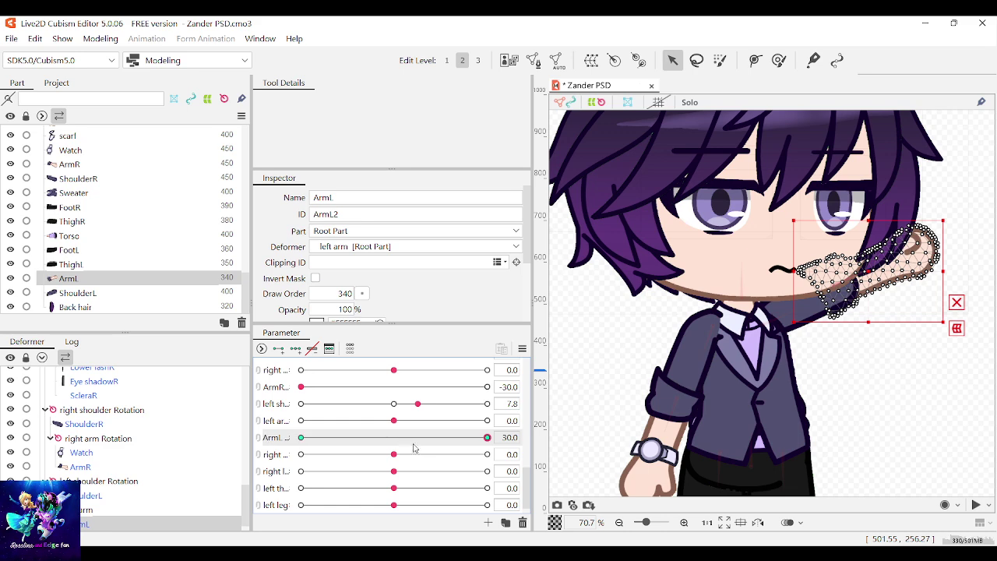
Set the left arm rotation to 3.2 and give the ArmL mesh a draw order of 440 at the ArmL parameter's 30 key
{"action": "left_click_drag", "start_coordinate": [393, 421], "coordinate": [405, 422]}
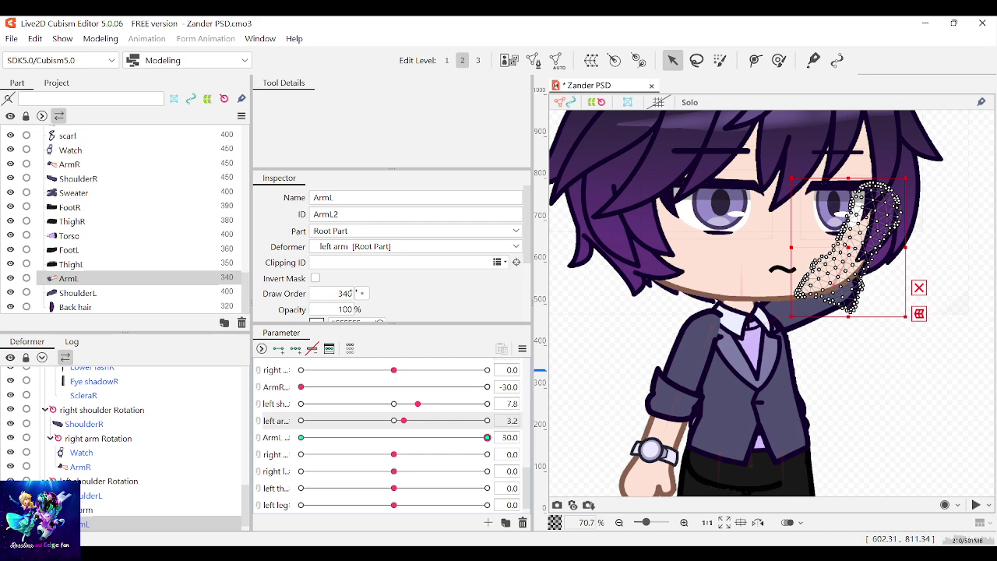
{"action": "left_click", "coordinate": [381, 297]}
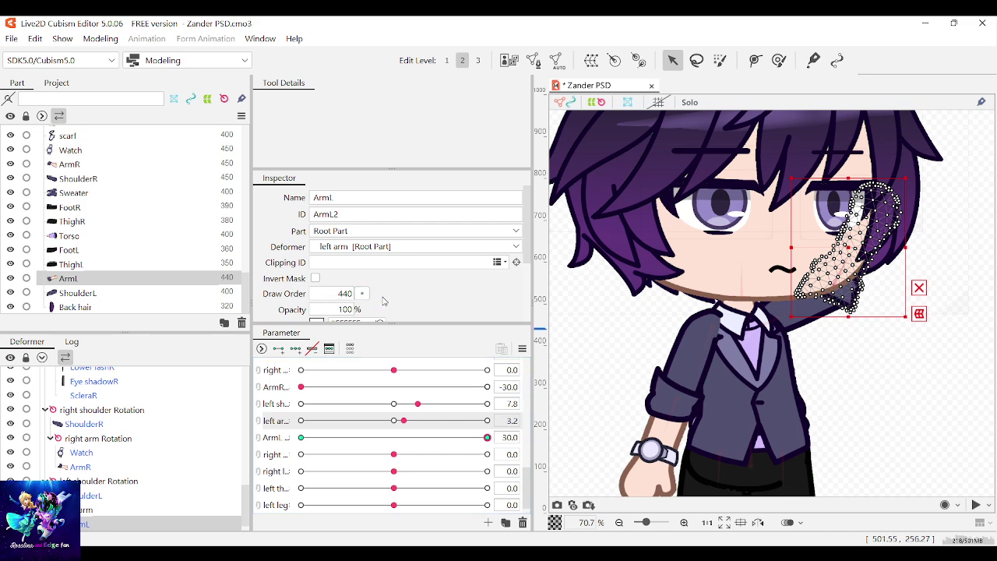
Set the ArmL mesh's draw order to 670 at the ArmL parameter's 30 key and compare it with the -30 key
{"action": "left_click_drag", "start_coordinate": [382, 301], "coordinate": [384, 301]}
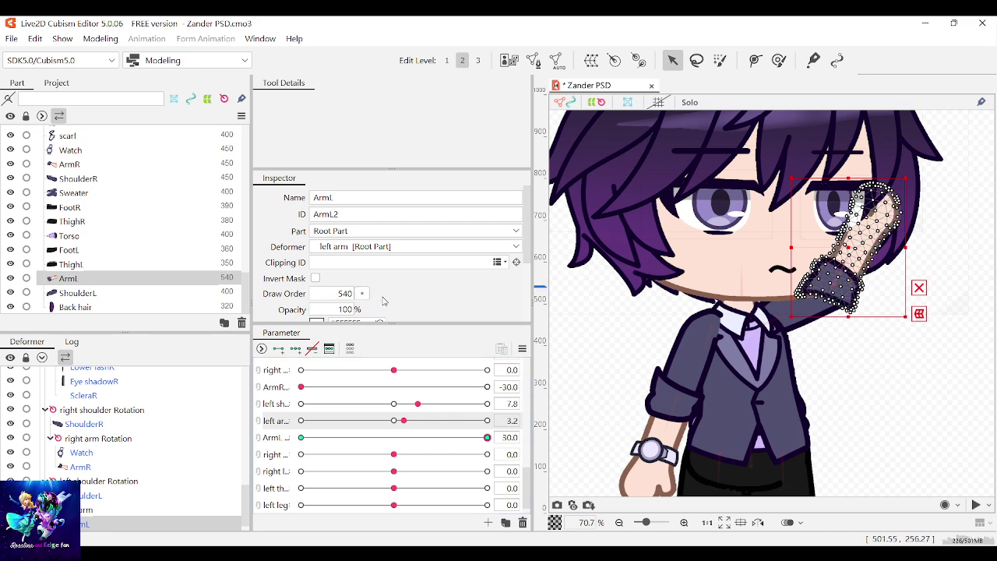
{"action": "scroll", "coordinate": [887, 212], "scroll_direction": "up", "scroll_amount": 2}
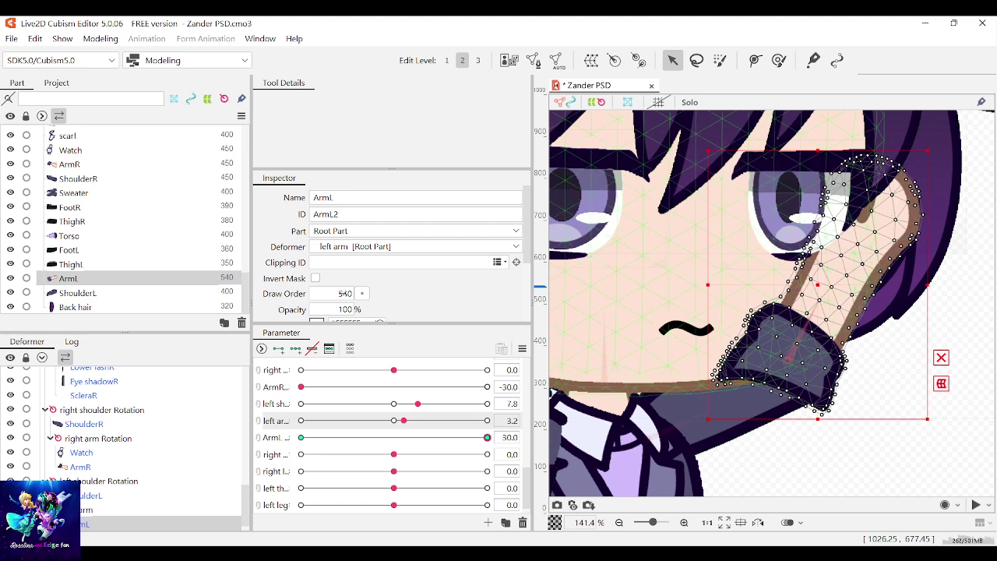
{"action": "mouse_move", "coordinate": [362, 294]}
{"action": "left_mouse_down"}
{"action": "mouse_move", "coordinate": [391, 296]}
{"action": "mouse_move", "coordinate": [366, 309]}
{"action": "left_mouse_up"}
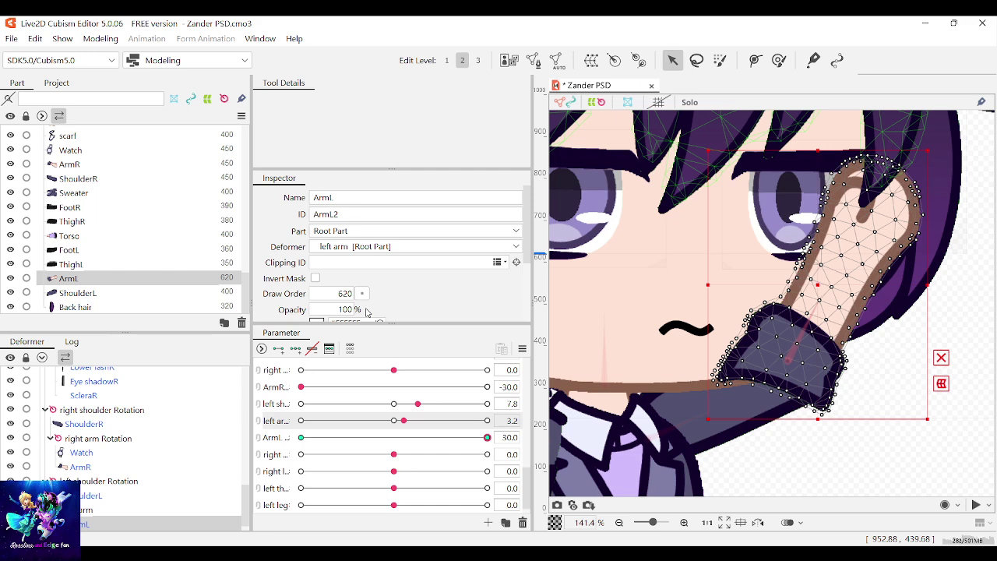
{"action": "left_click", "coordinate": [389, 294]}
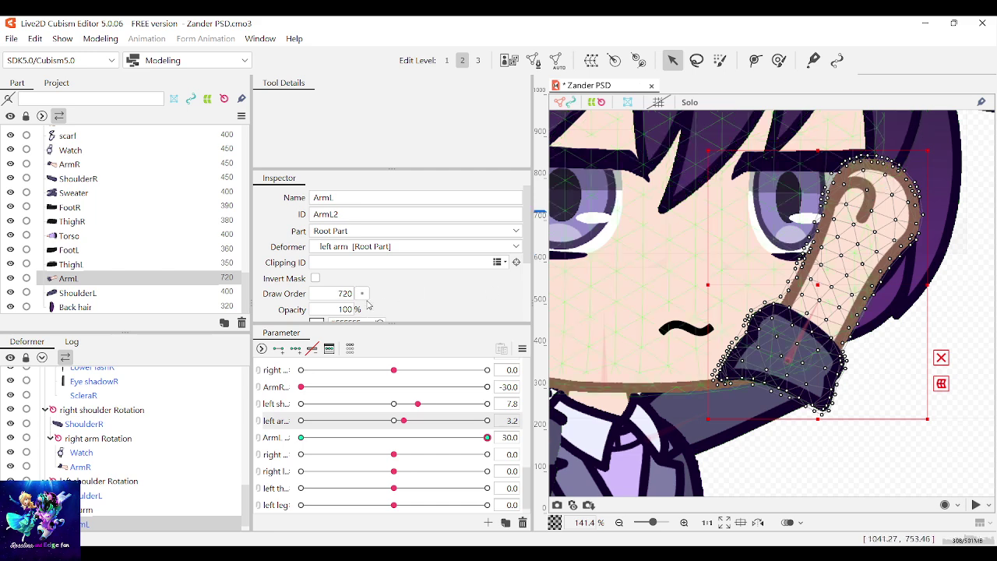
{"action": "scroll", "coordinate": [368, 312], "scroll_direction": "down", "scroll_amount": 3}
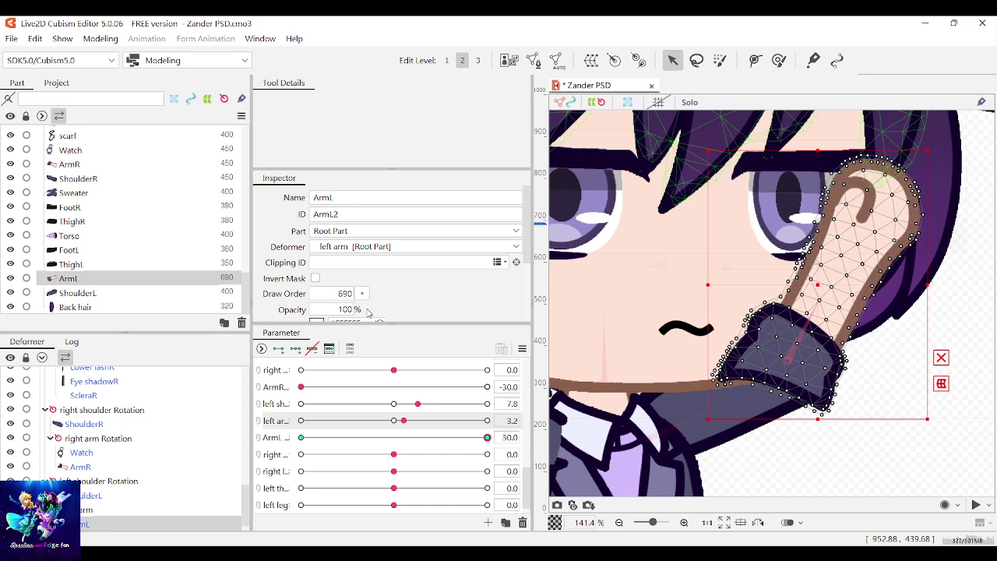
{"action": "scroll", "coordinate": [368, 312], "scroll_direction": "down", "scroll_amount": 1}
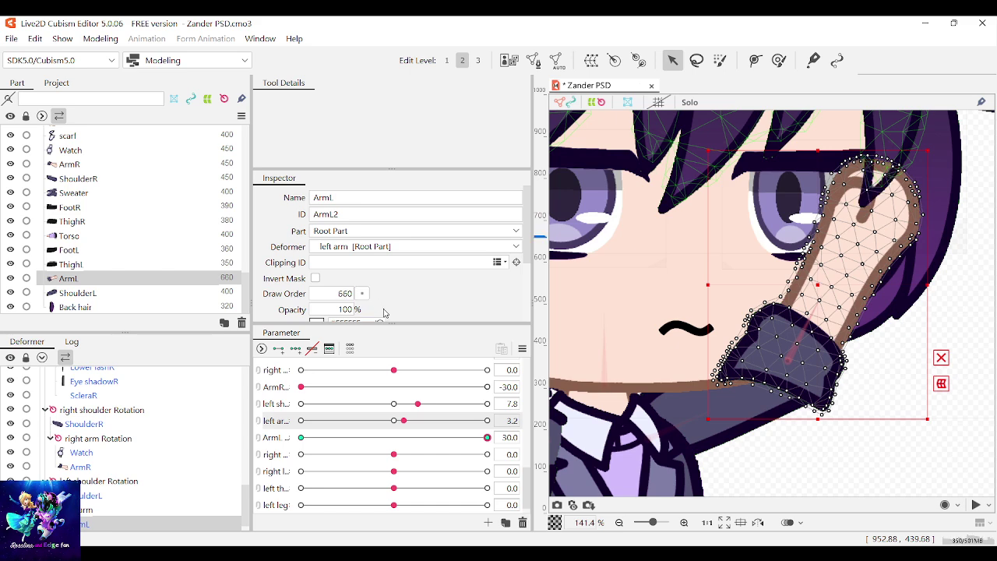
{"action": "scroll", "coordinate": [383, 309], "scroll_direction": "up", "scroll_amount": 1}
{"action": "scroll", "coordinate": [987, 335], "scroll_direction": "down", "scroll_amount": 2}
{"action": "scroll", "coordinate": [958, 362], "scroll_direction": "up", "scroll_amount": 2}
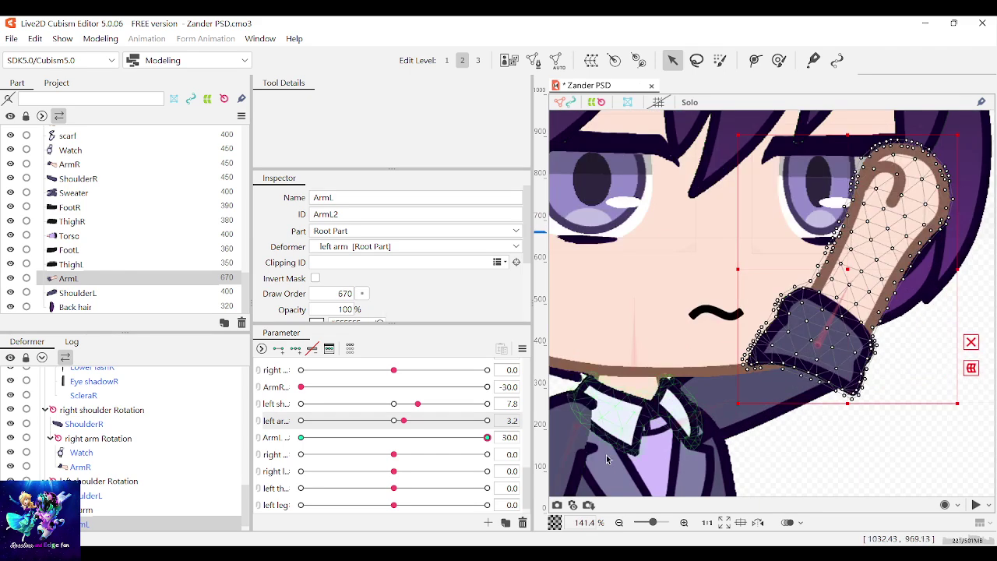
{"action": "left_click", "coordinate": [301, 438]}
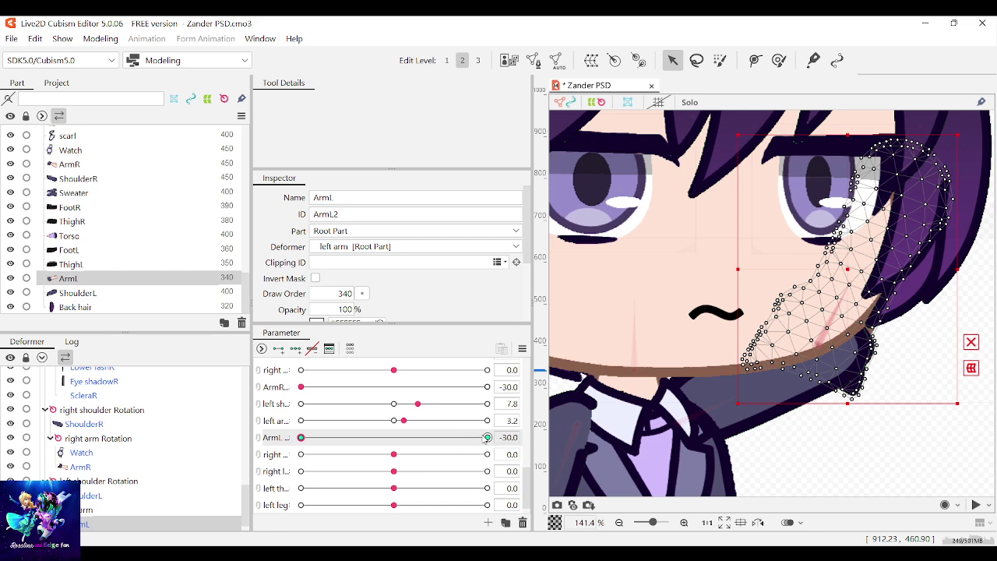
{"action": "left_click", "coordinate": [487, 438]}
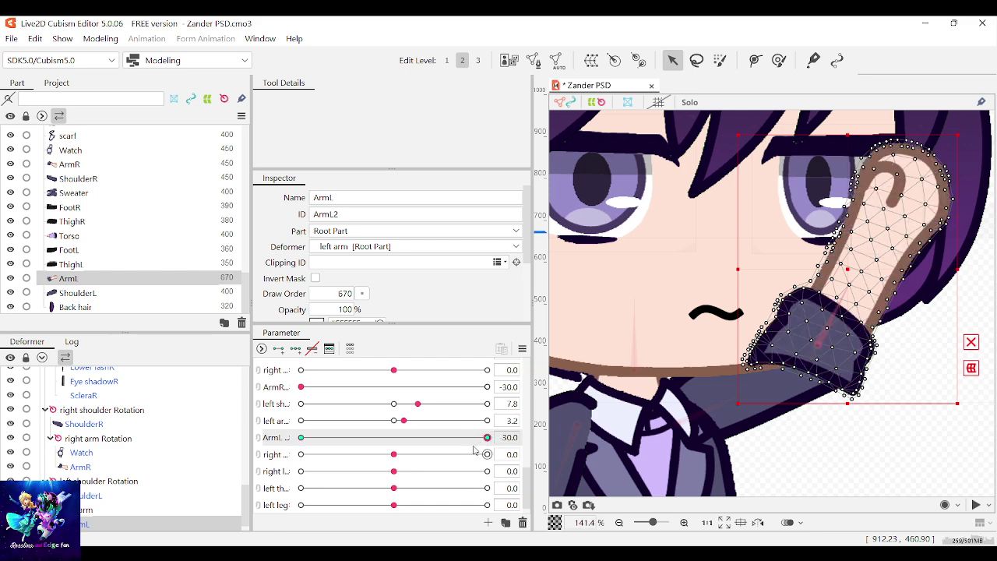
Reset the left shoulder and left arm rotations to 0, return ArmL to -30 and deselect the mesh
{"action": "scroll", "coordinate": [758, 329], "scroll_direction": "down", "scroll_amount": 2}
{"action": "left_click_drag", "start_coordinate": [403, 421], "coordinate": [394, 388]}
{"action": "scroll", "coordinate": [435, 421], "scroll_direction": "down", "scroll_amount": 1}
{"action": "left_click", "coordinate": [394, 403]}
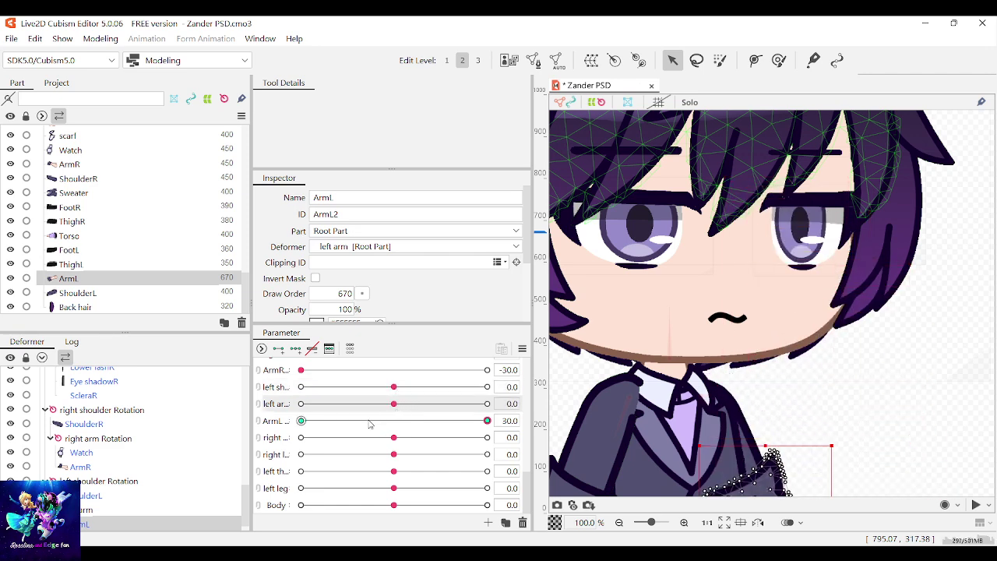
{"action": "left_click", "coordinate": [302, 421]}
{"action": "scroll", "coordinate": [809, 332], "scroll_direction": "down", "scroll_amount": 3}
{"action": "left_click", "coordinate": [849, 417]}
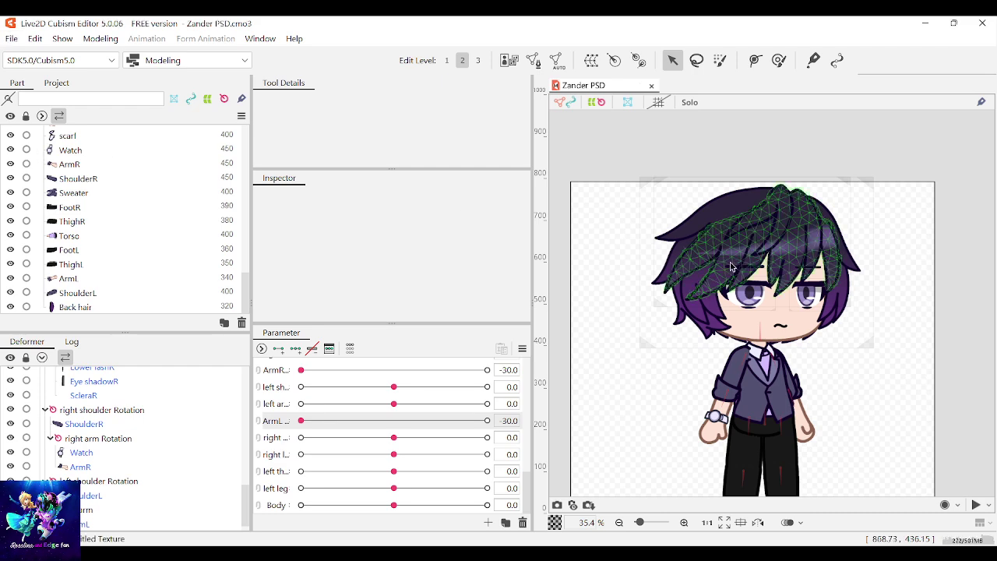
Select the hair highlight, test it with the two linked hair parameters and return both to 0
{"action": "scroll", "coordinate": [805, 238], "scroll_direction": "up", "scroll_amount": 2}
{"action": "left_click", "coordinate": [697, 284]}
{"action": "scroll", "coordinate": [397, 420], "scroll_direction": "up", "scroll_amount": 6}
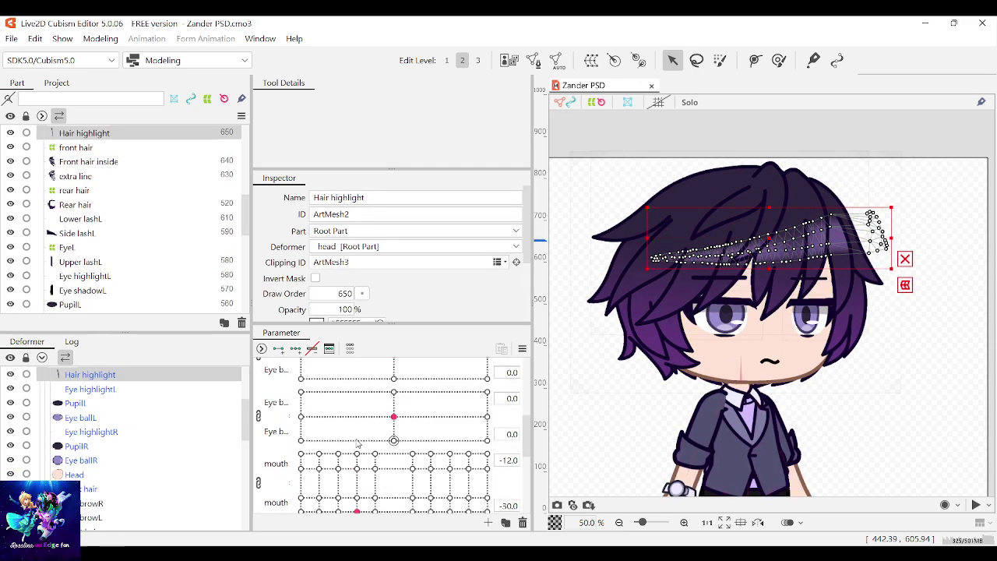
{"action": "left_click", "coordinate": [412, 407]}
{"action": "left_click_drag", "start_coordinate": [417, 411], "coordinate": [394, 411]}
Add the rear hair's ID ArtMesh5 to the hair highlight's clipping IDs after ArtMesh3
{"action": "left_click", "coordinate": [859, 324]}
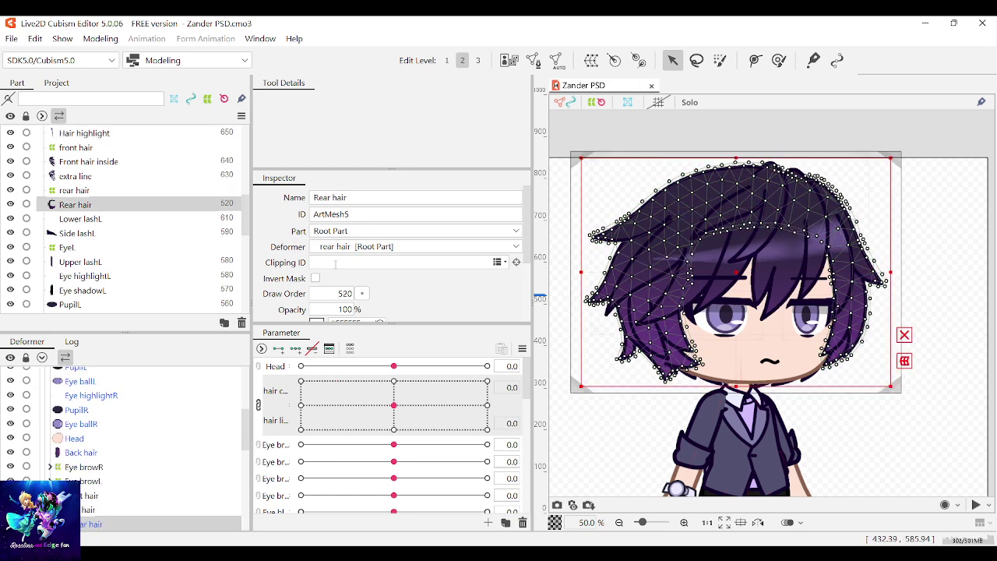
{"action": "double_click", "coordinate": [335, 214]}
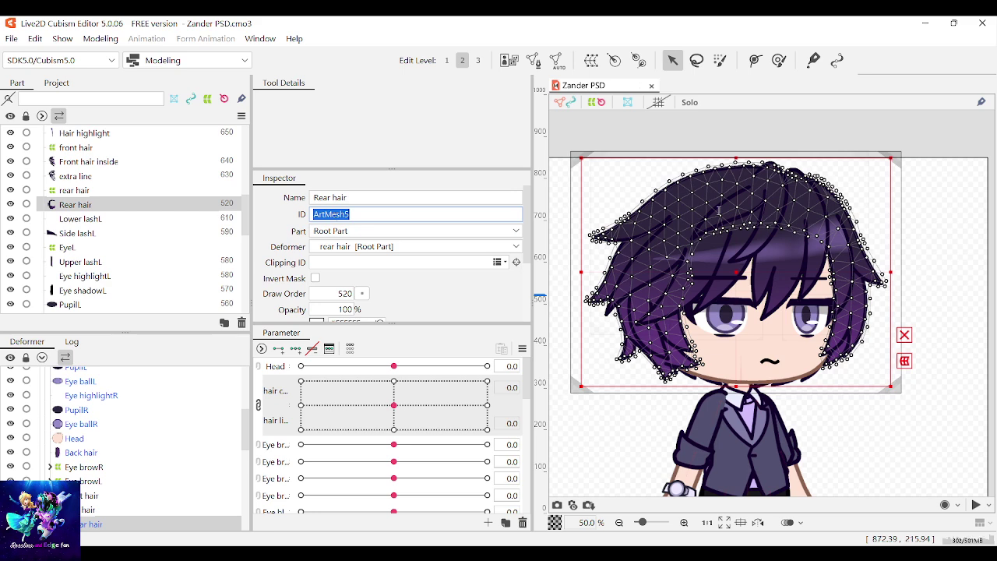
{"action": "left_click", "coordinate": [780, 253]}
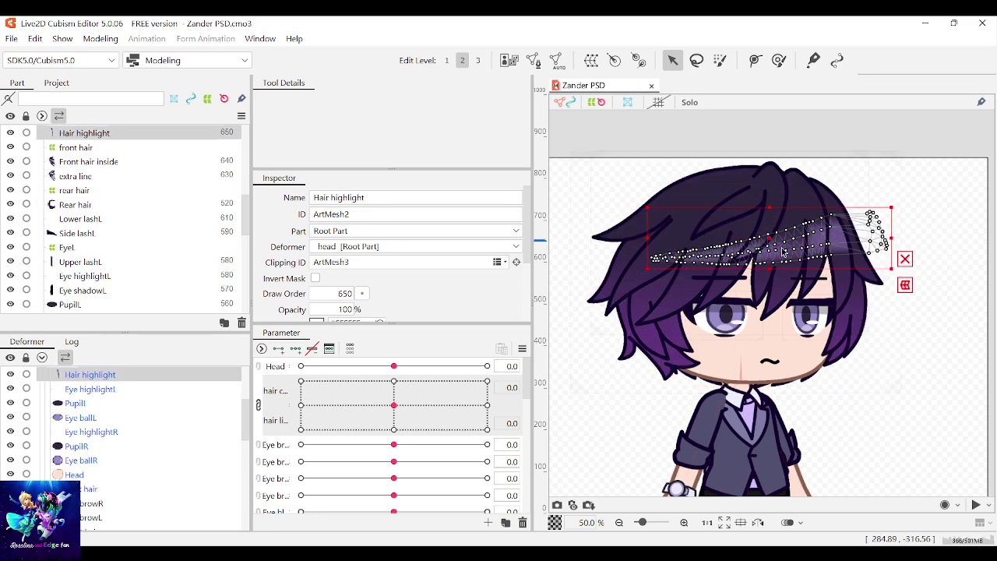
{"action": "double_click", "coordinate": [344, 261]}
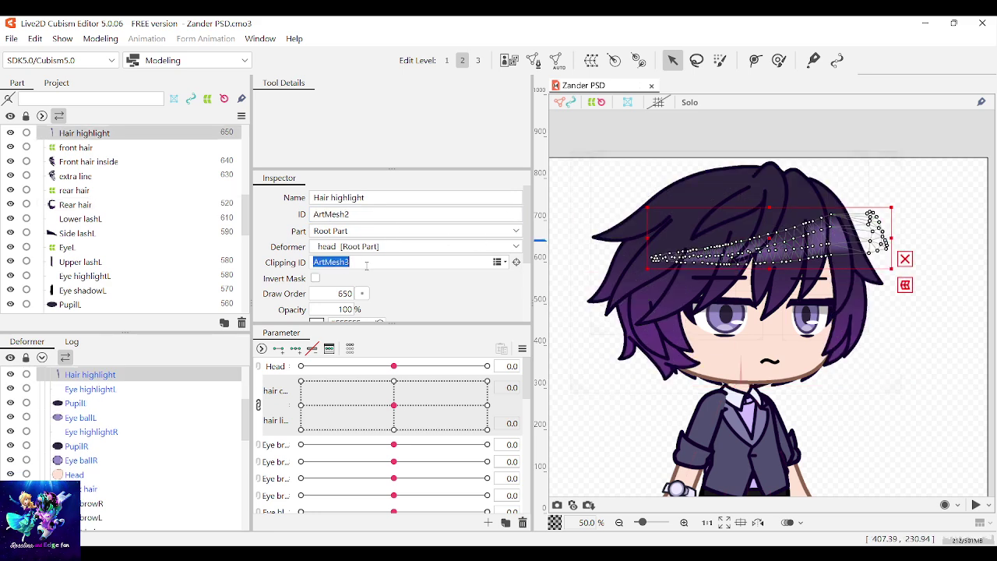
{"action": "left_click", "coordinate": [359, 266]}
{"action": "type", "text": ",ArtMesh5"}
{"action": "key", "text": "Return"}
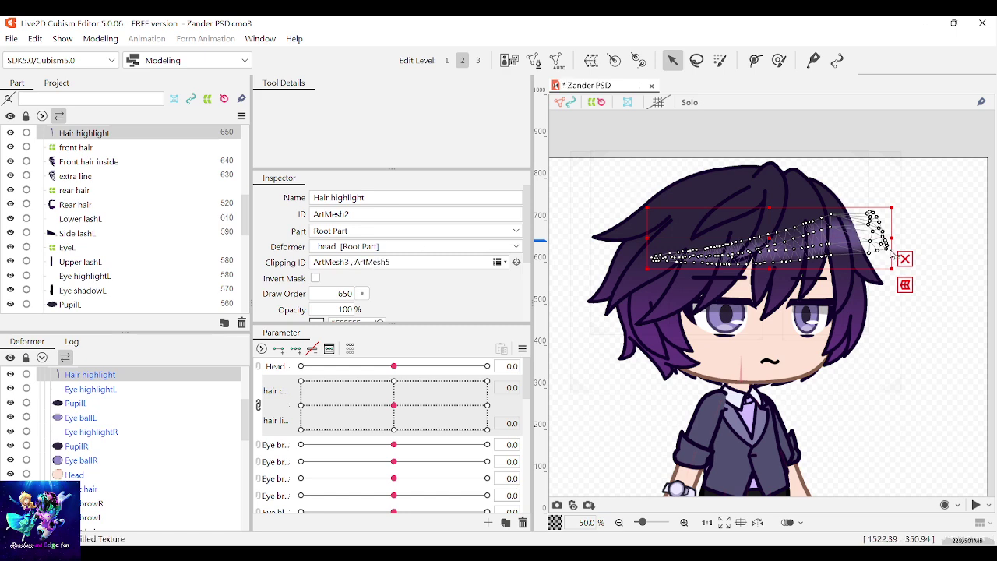
Inspect the clipped highlight at the hair's outer edge, test it with the hair parameters back to 0, and save the model
{"action": "scroll", "coordinate": [922, 262], "scroll_direction": "up", "scroll_amount": 2}
{"action": "left_click", "coordinate": [922, 262]}
{"action": "scroll", "coordinate": [922, 265], "scroll_direction": "down", "scroll_amount": 2}
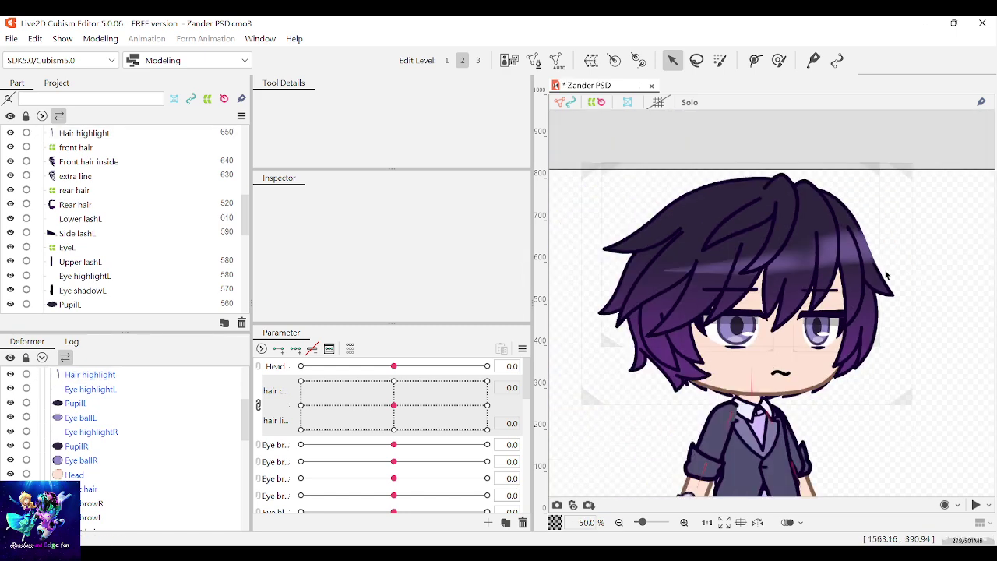
{"action": "scroll", "coordinate": [876, 263], "scroll_direction": "up", "scroll_amount": 4}
{"action": "scroll", "coordinate": [893, 301], "scroll_direction": "down", "scroll_amount": 1}
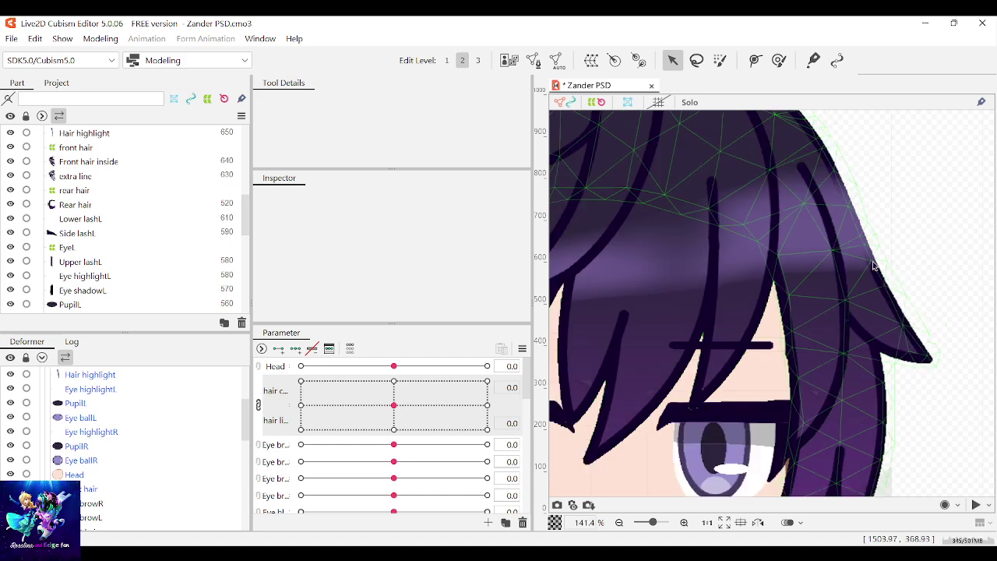
{"action": "scroll", "coordinate": [841, 224], "scroll_direction": "down", "scroll_amount": 3}
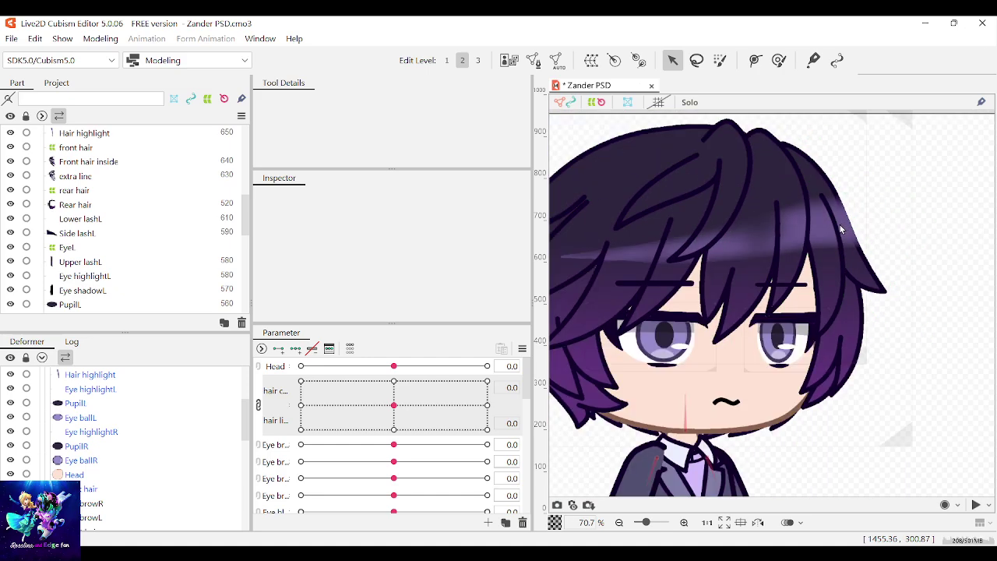
{"action": "scroll", "coordinate": [686, 258], "scroll_direction": "up", "scroll_amount": 1}
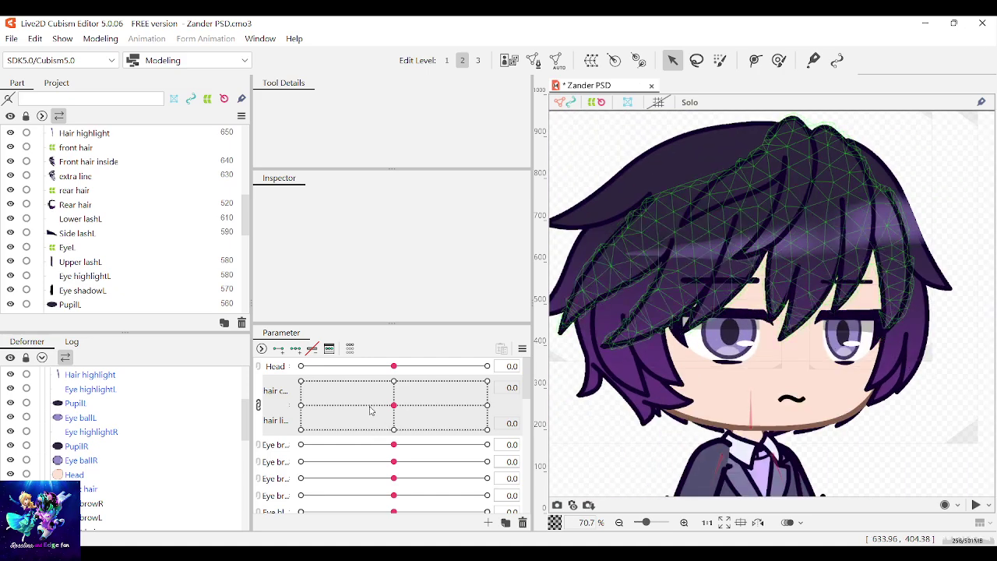
{"action": "mouse_move", "coordinate": [393, 405]}
{"action": "left_mouse_down"}
{"action": "mouse_move", "coordinate": [440, 372]}
{"action": "mouse_move", "coordinate": [328, 402]}
{"action": "mouse_move", "coordinate": [467, 389]}
{"action": "mouse_move", "coordinate": [451, 430]}
{"action": "mouse_move", "coordinate": [373, 454]}
{"action": "mouse_move", "coordinate": [396, 383]}
{"action": "mouse_move", "coordinate": [412, 459]}
{"action": "mouse_move", "coordinate": [322, 384]}
{"action": "mouse_move", "coordinate": [307, 496]}
{"action": "mouse_move", "coordinate": [439, 382]}
{"action": "mouse_move", "coordinate": [301, 394]}
{"action": "mouse_move", "coordinate": [372, 471]}
{"action": "mouse_move", "coordinate": [504, 405]}
{"action": "mouse_move", "coordinate": [489, 375]}
{"action": "mouse_move", "coordinate": [354, 452]}
{"action": "mouse_move", "coordinate": [408, 498]}
{"action": "mouse_move", "coordinate": [330, 479]}
{"action": "mouse_move", "coordinate": [358, 468]}
{"action": "mouse_move", "coordinate": [316, 460]}
{"action": "mouse_move", "coordinate": [426, 431]}
{"action": "mouse_move", "coordinate": [382, 425]}
{"action": "mouse_move", "coordinate": [351, 402]}
{"action": "mouse_move", "coordinate": [414, 421]}
{"action": "mouse_move", "coordinate": [391, 407]}
{"action": "left_mouse_up"}
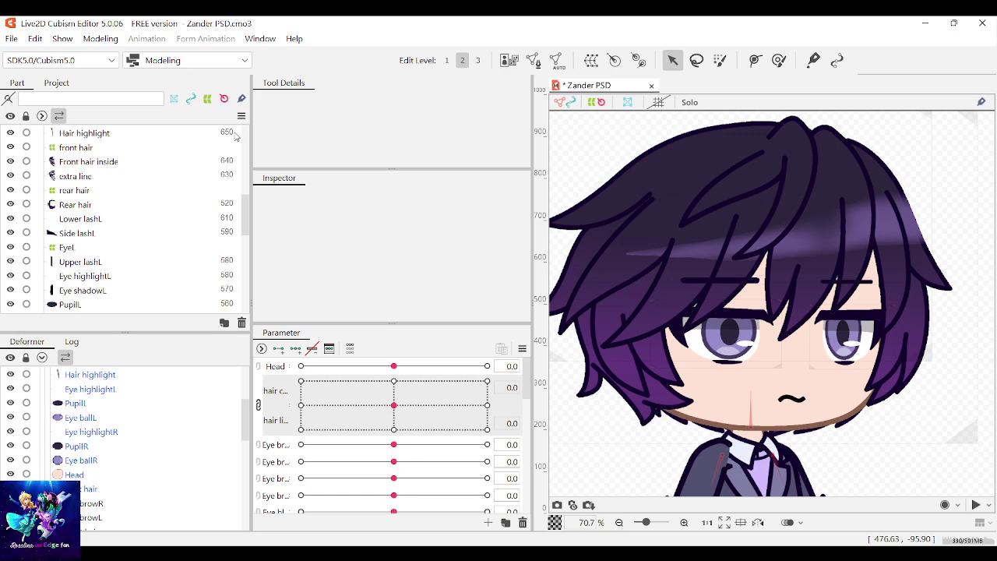
{"action": "key", "text": "ctrl+s"}
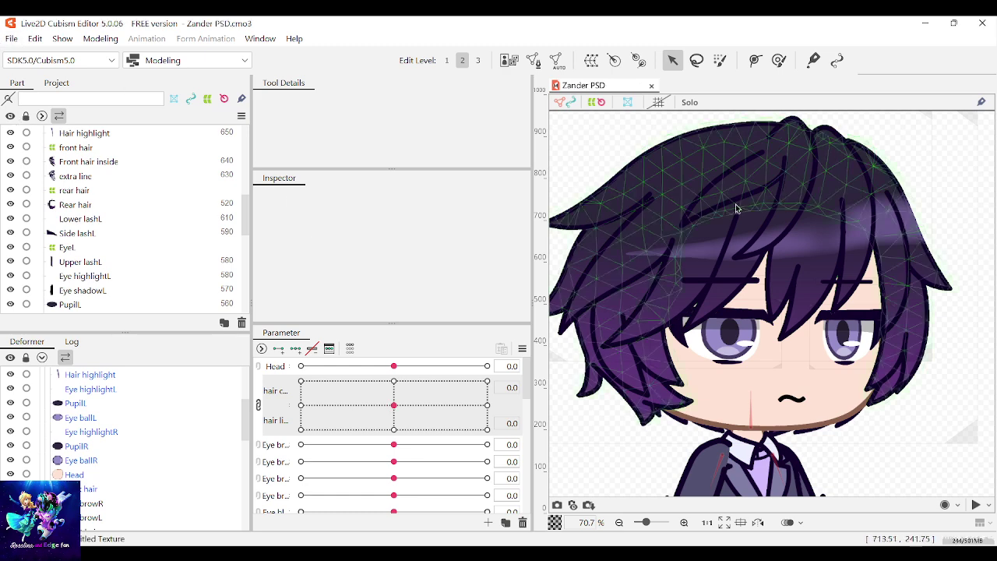
Move the hair highlight's outermost group of vertices beyond the hair's edge slightly upward and save the model
{"action": "scroll", "coordinate": [880, 282], "scroll_direction": "down", "scroll_amount": 2}
{"action": "scroll", "coordinate": [896, 229], "scroll_direction": "up", "scroll_amount": 3}
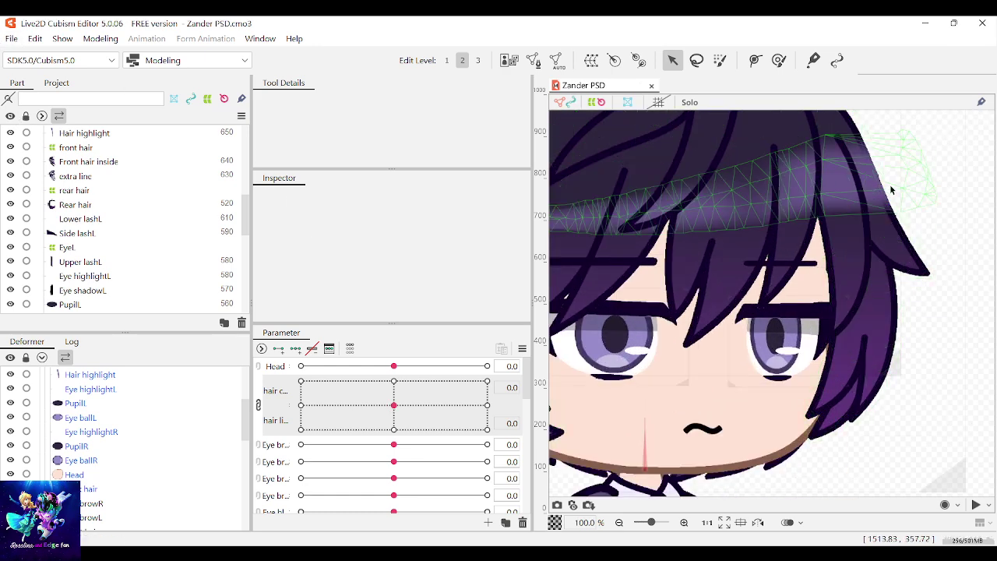
{"action": "scroll", "coordinate": [872, 168], "scroll_direction": "up", "scroll_amount": 4}
{"action": "left_click", "coordinate": [848, 214]}
{"action": "scroll", "coordinate": [843, 265], "scroll_direction": "down", "scroll_amount": 3}
{"action": "scroll", "coordinate": [942, 233], "scroll_direction": "down", "scroll_amount": 2}
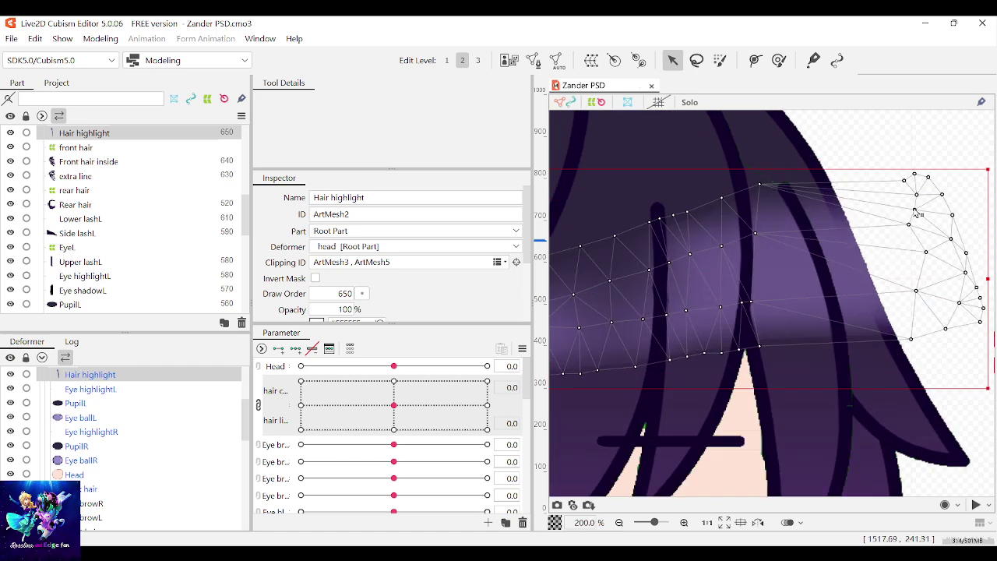
{"action": "left_click_drag", "start_coordinate": [942, 230], "coordinate": [900, 176]}
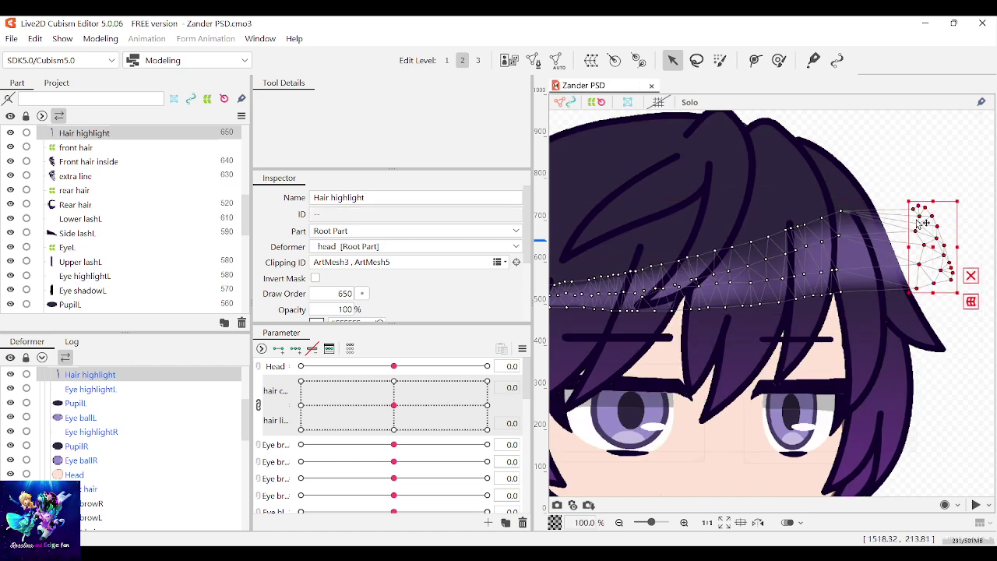
{"action": "left_click_drag", "start_coordinate": [930, 240], "coordinate": [930, 229]}
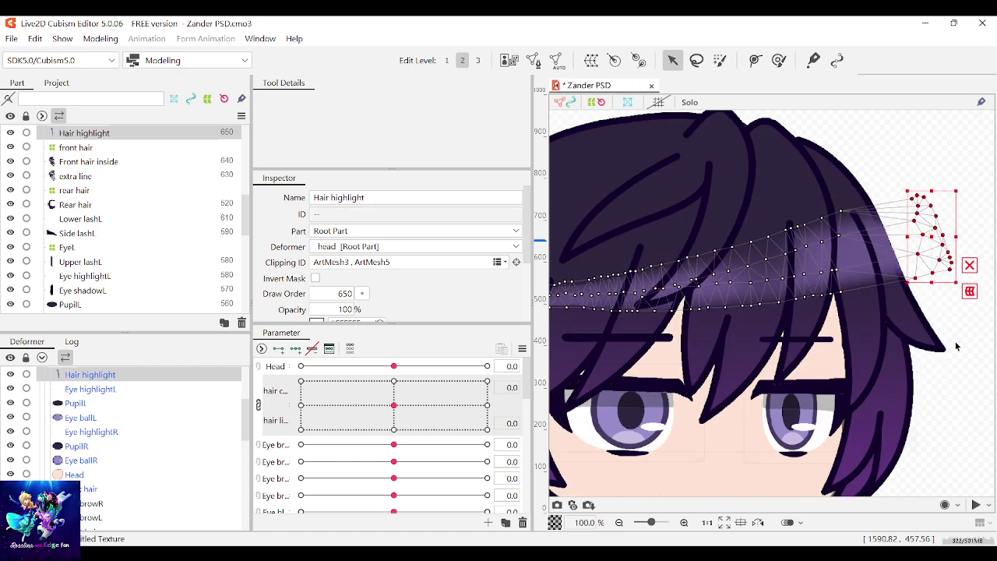
{"action": "left_click", "coordinate": [959, 347]}
{"action": "scroll", "coordinate": [958, 347], "scroll_direction": "down", "scroll_amount": 1}
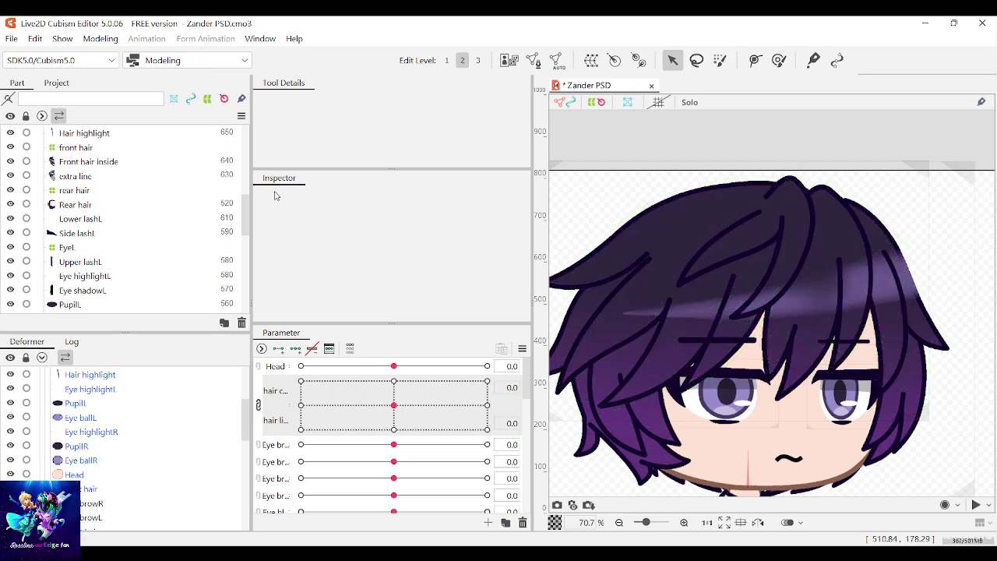
{"action": "key", "text": "ctrl+s"}
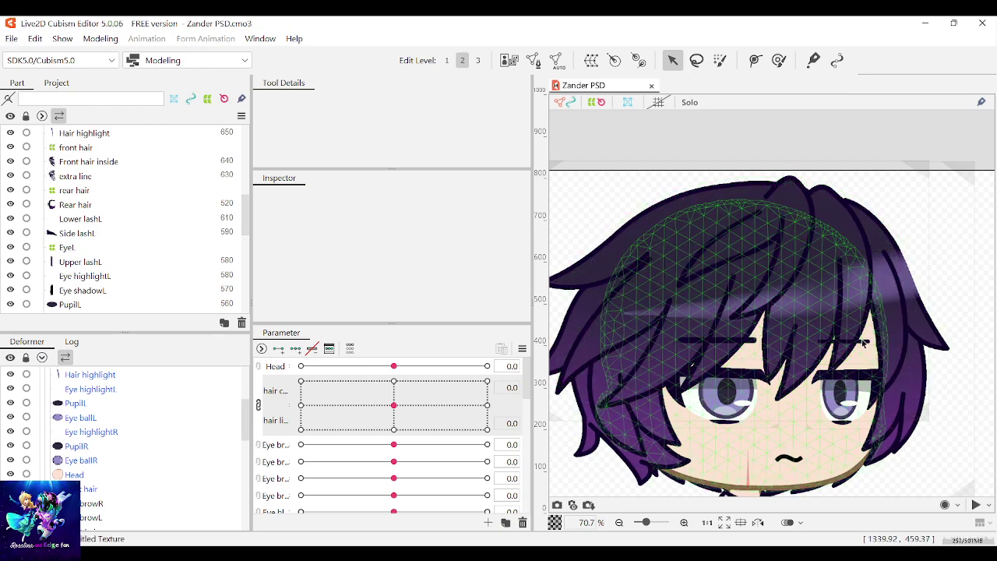
Test the mouth shapes with the linked mouth parameters and return them to -12 and -30
{"action": "scroll", "coordinate": [859, 408], "scroll_direction": "down", "scroll_amount": 2}
{"action": "scroll", "coordinate": [806, 342], "scroll_direction": "up", "scroll_amount": 3}
{"action": "scroll", "coordinate": [807, 344], "scroll_direction": "down", "scroll_amount": 2}
{"action": "scroll", "coordinate": [794, 380], "scroll_direction": "up", "scroll_amount": 1}
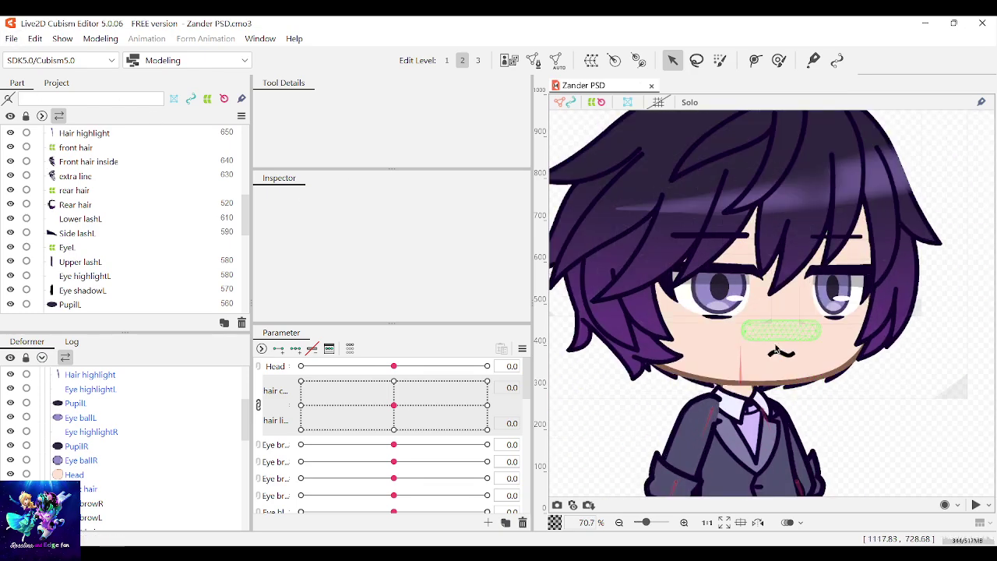
{"action": "scroll", "coordinate": [360, 432], "scroll_direction": "down", "scroll_amount": 3}
{"action": "scroll", "coordinate": [360, 433], "scroll_direction": "down", "scroll_amount": 3}
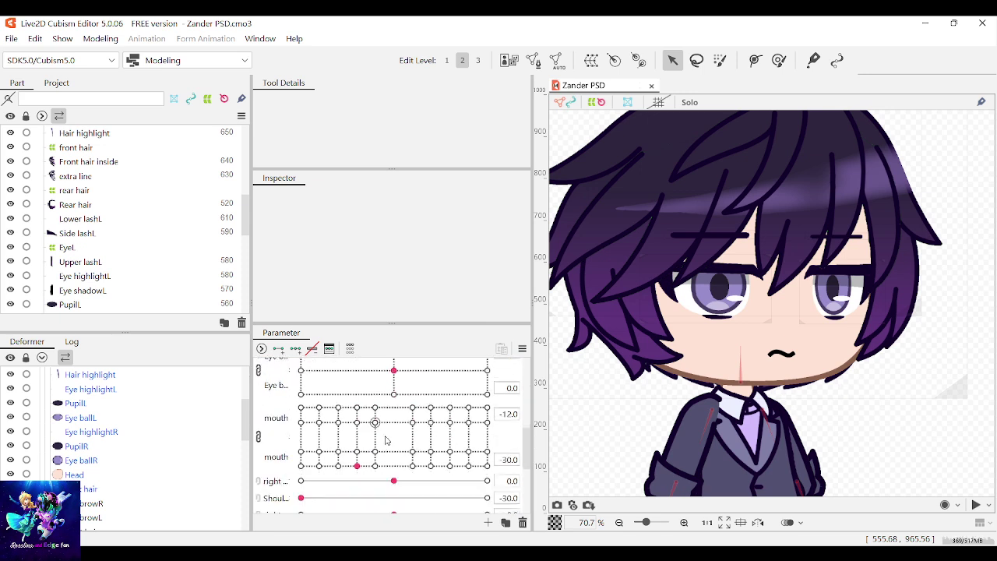
{"action": "mouse_move", "coordinate": [385, 438]}
{"action": "left_mouse_down"}
{"action": "mouse_move", "coordinate": [367, 423]}
{"action": "mouse_move", "coordinate": [323, 429]}
{"action": "mouse_move", "coordinate": [349, 477]}
{"action": "mouse_move", "coordinate": [358, 465]}
{"action": "mouse_move", "coordinate": [329, 430]}
{"action": "mouse_move", "coordinate": [335, 412]}
{"action": "mouse_move", "coordinate": [378, 424]}
{"action": "mouse_move", "coordinate": [379, 472]}
{"action": "mouse_move", "coordinate": [423, 484]}
{"action": "mouse_move", "coordinate": [448, 425]}
{"action": "mouse_move", "coordinate": [470, 430]}
{"action": "mouse_move", "coordinate": [469, 454]}
{"action": "mouse_move", "coordinate": [481, 421]}
{"action": "mouse_move", "coordinate": [487, 452]}
{"action": "mouse_move", "coordinate": [465, 469]}
{"action": "mouse_move", "coordinate": [369, 480]}
{"action": "mouse_move", "coordinate": [382, 482]}
{"action": "mouse_move", "coordinate": [360, 467]}
{"action": "left_mouse_up"}
{"action": "scroll", "coordinate": [763, 432], "scroll_direction": "down", "scroll_amount": 4}
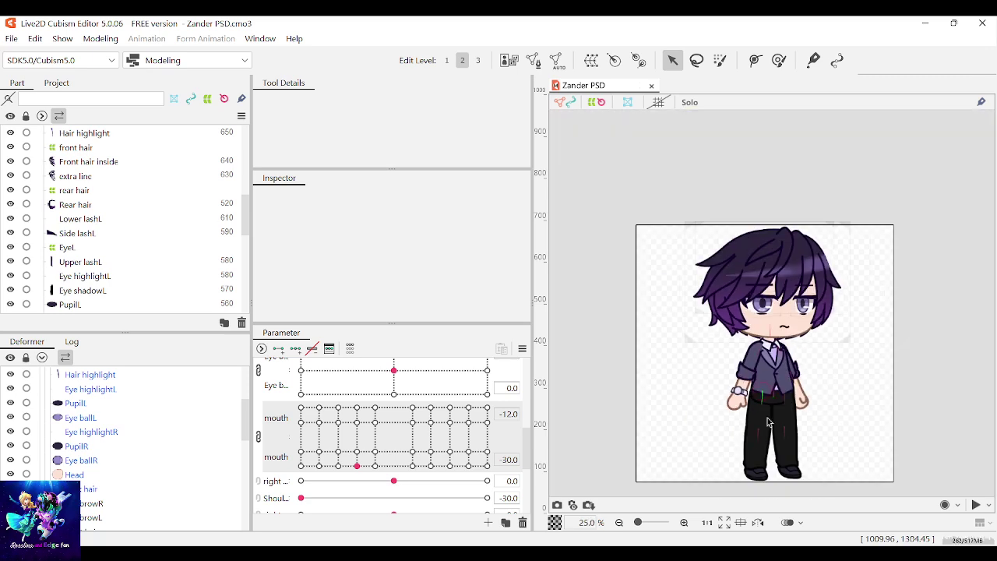
Test the thigh and leg rotation parameters on the body and return them to 0
{"action": "scroll", "coordinate": [764, 432], "scroll_direction": "up", "scroll_amount": 4}
{"action": "scroll", "coordinate": [763, 432], "scroll_direction": "down", "scroll_amount": 4}
{"action": "scroll", "coordinate": [764, 433], "scroll_direction": "up", "scroll_amount": 4}
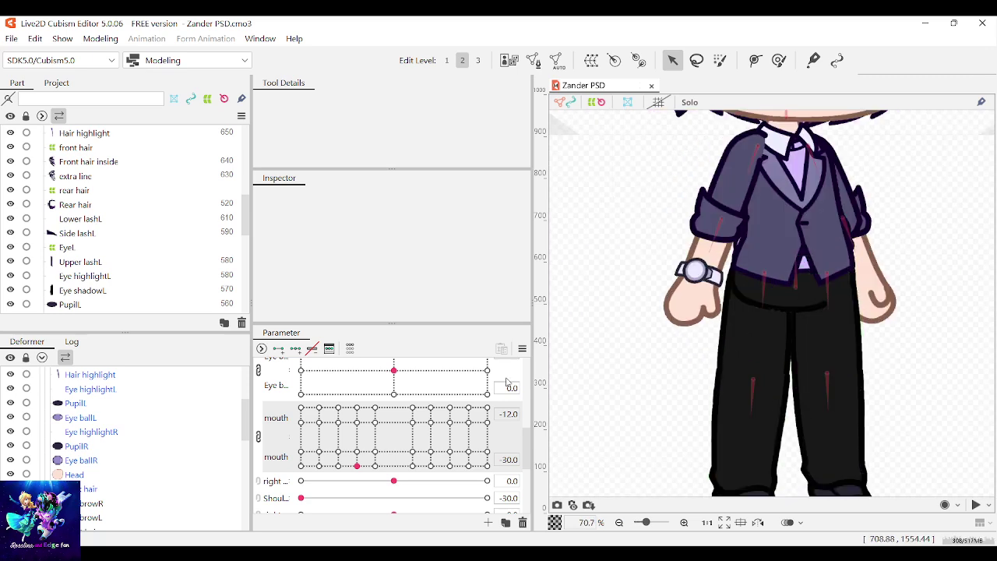
{"action": "scroll", "coordinate": [393, 458], "scroll_direction": "down", "scroll_amount": 3}
{"action": "scroll", "coordinate": [393, 458], "scroll_direction": "down", "scroll_amount": 3}
{"action": "left_click_drag", "start_coordinate": [393, 436], "coordinate": [400, 470]}
{"action": "scroll", "coordinate": [808, 288], "scroll_direction": "down", "scroll_amount": 2}
{"action": "scroll", "coordinate": [808, 287], "scroll_direction": "up", "scroll_amount": 4}
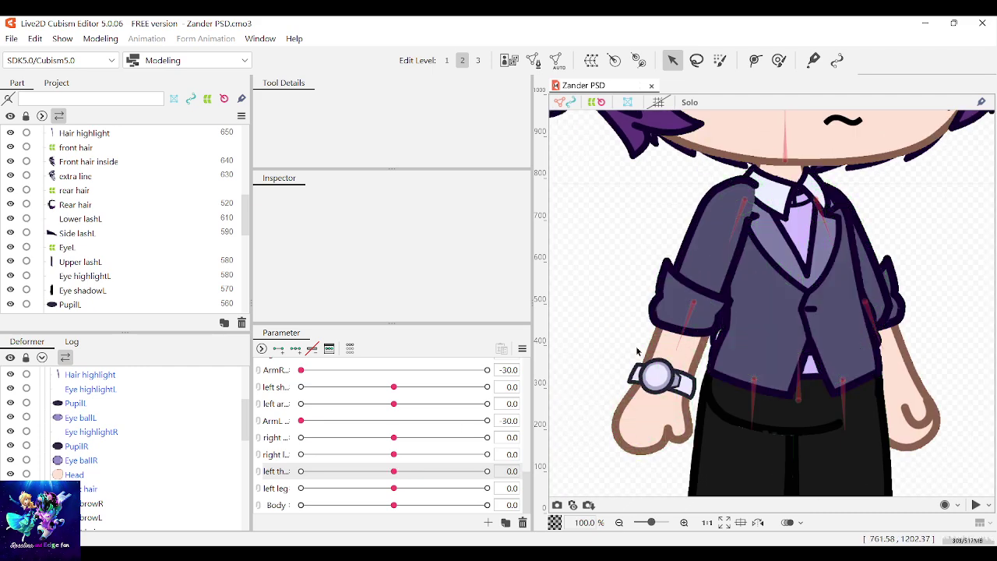
{"action": "left_click", "coordinate": [415, 455]}
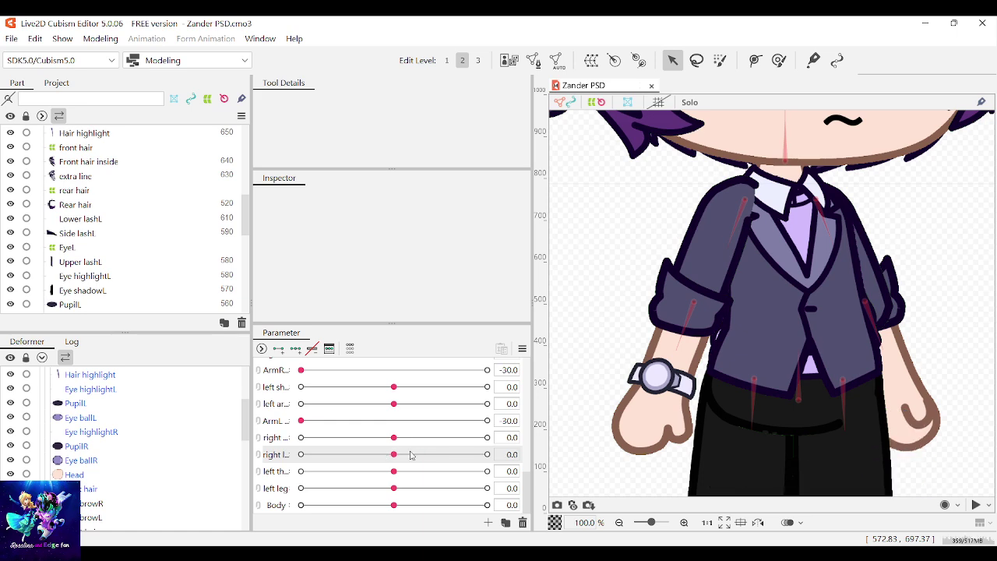
Set the draw order of the ArmL mesh to 350 with its ArmL parameter at -30
{"action": "scroll", "coordinate": [899, 209], "scroll_direction": "up", "scroll_amount": 3}
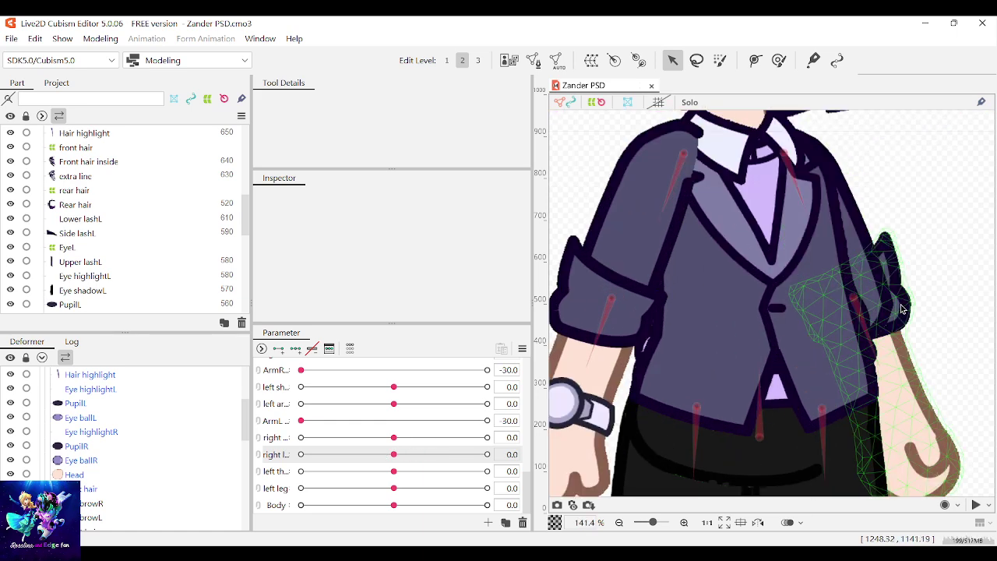
{"action": "left_click", "coordinate": [902, 310]}
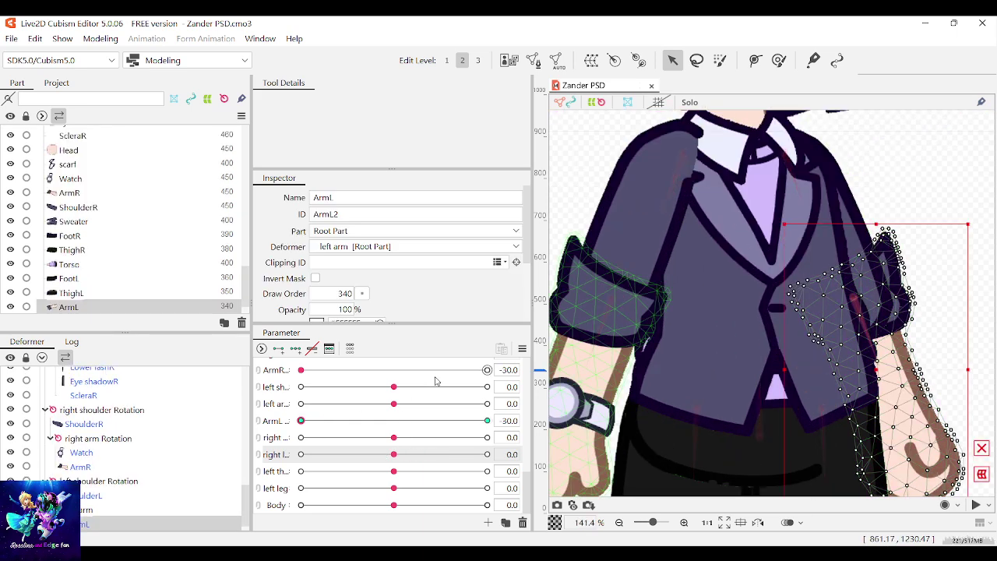
{"action": "left_click_drag", "start_coordinate": [363, 300], "coordinate": [383, 312]}
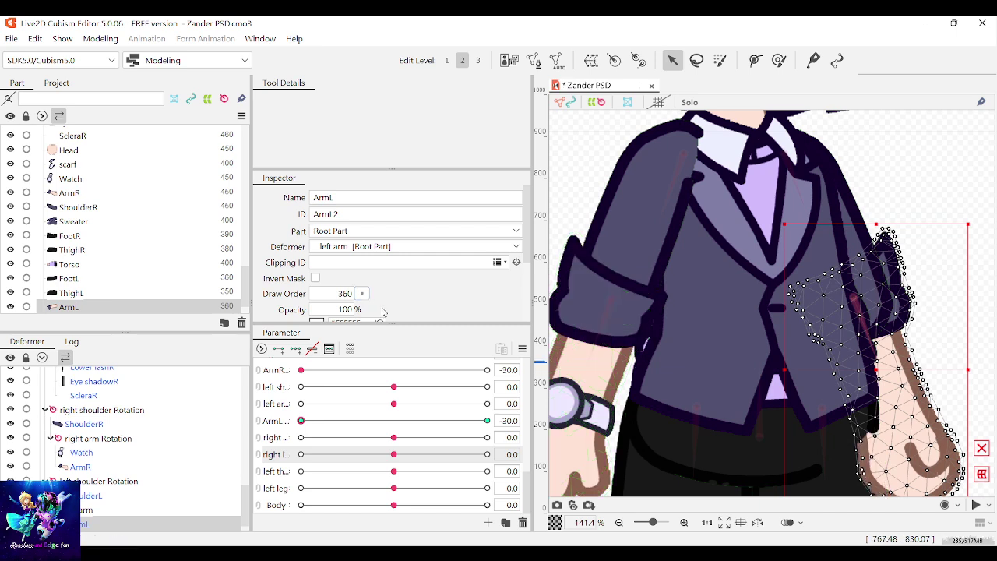
Try several draw orders for the ShoulderL mesh, settle on 350, and save the model
{"action": "left_click", "coordinate": [849, 213]}
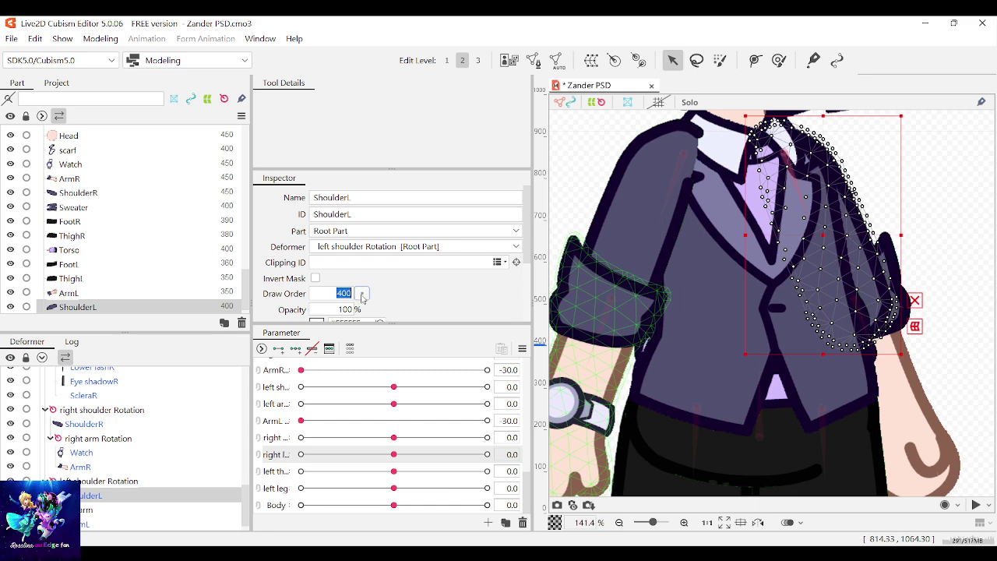
{"action": "type", "text": "390"}
{"action": "key", "text": "Return"}
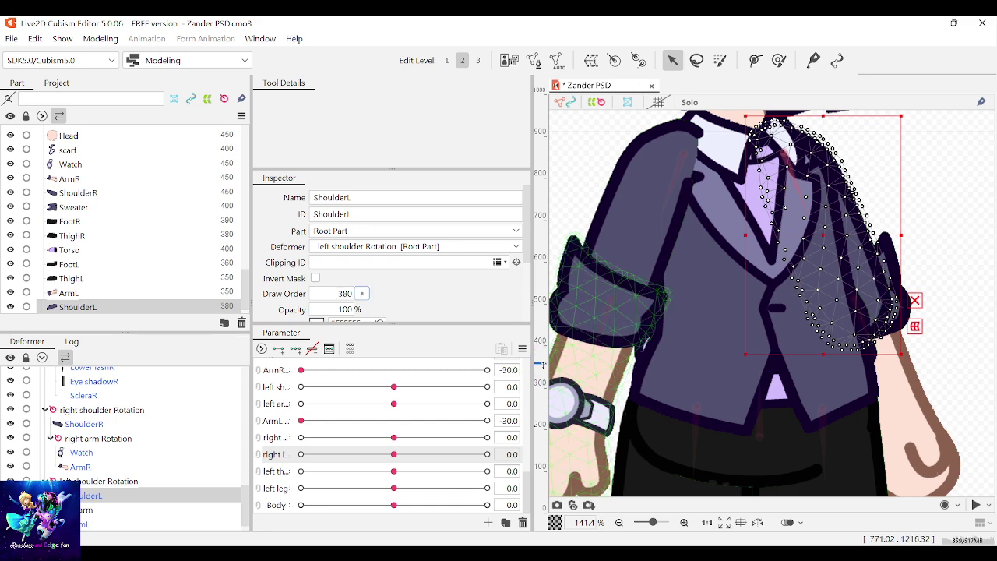
{"action": "type", "text": "323"}
{"action": "key", "text": "Return"}
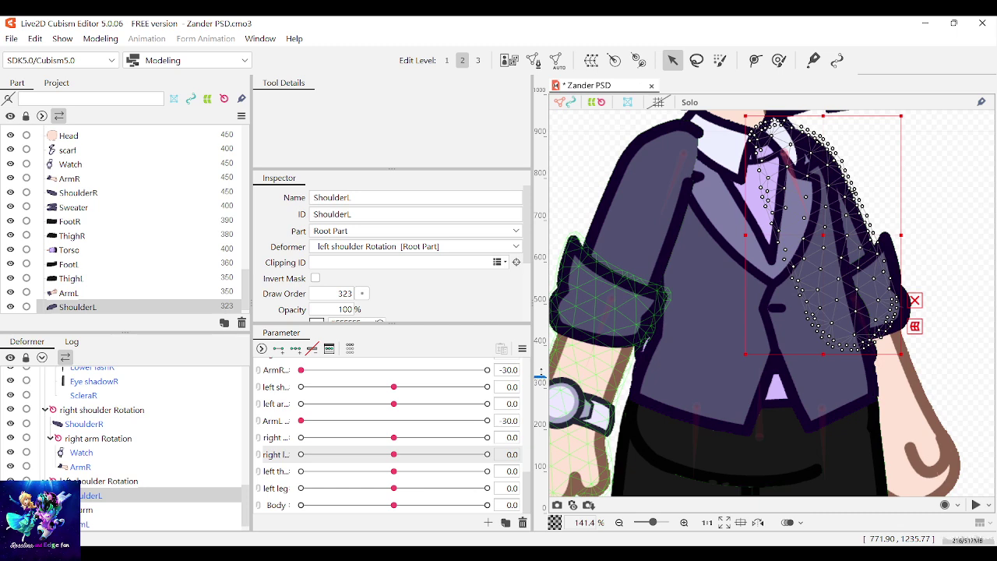
{"action": "mouse_move", "coordinate": [540, 376]}
{"action": "left_mouse_down"}
{"action": "mouse_move", "coordinate": [540, 359]}
{"action": "mouse_move", "coordinate": [539, 367]}
{"action": "left_mouse_up"}
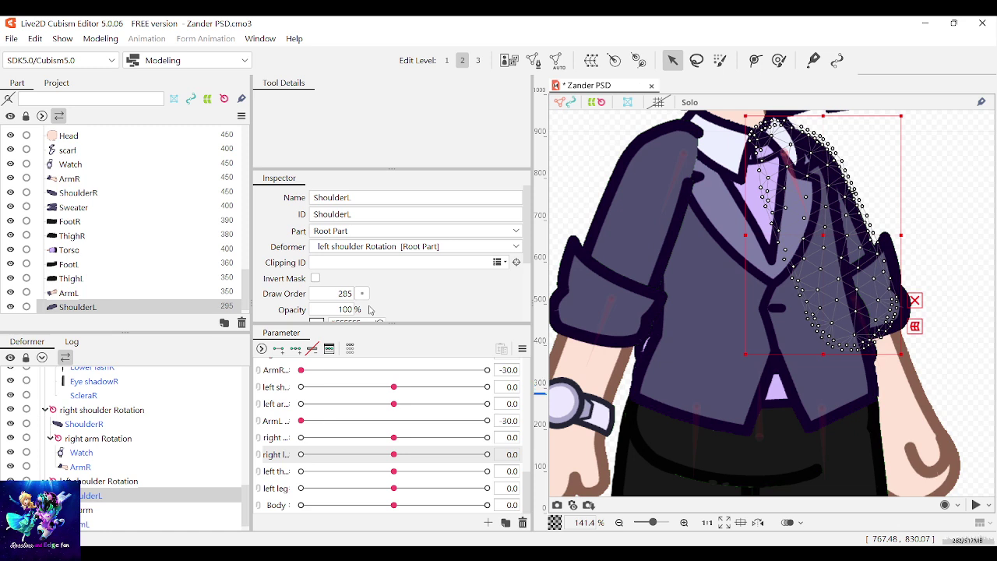
{"action": "left_click_drag", "start_coordinate": [369, 307], "coordinate": [369, 306]}
{"action": "left_click_drag", "start_coordinate": [390, 309], "coordinate": [373, 305]}
{"action": "double_click", "coordinate": [344, 293]}
{"action": "left_click", "coordinate": [961, 283]}
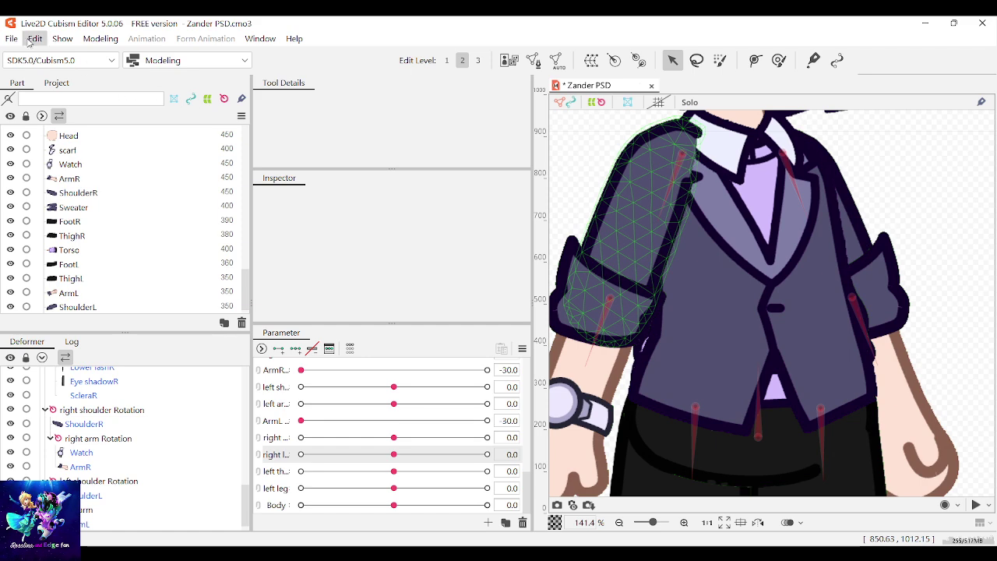
{"action": "scroll", "coordinate": [839, 277], "scroll_direction": "down", "scroll_amount": 4}
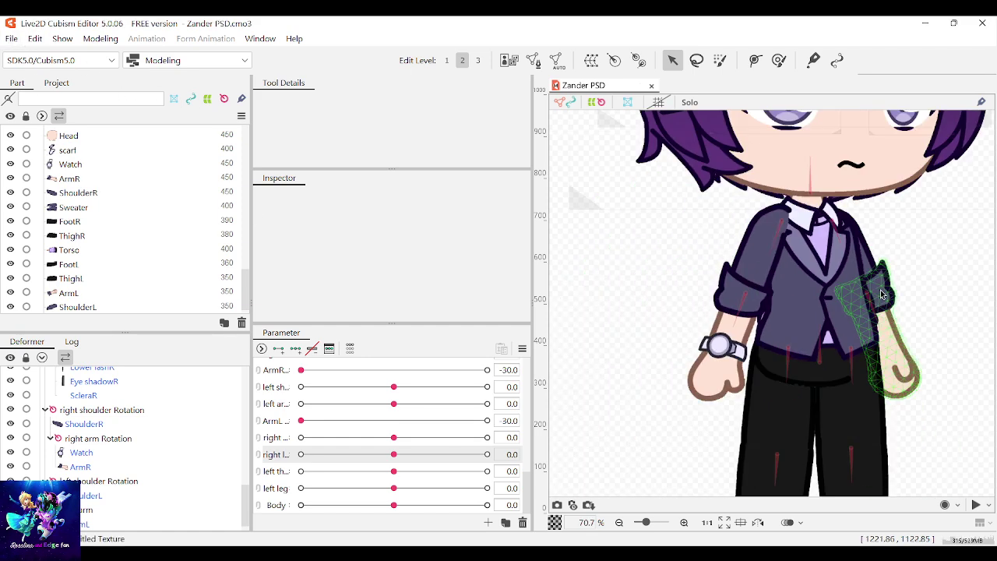
Inspect how the scarf and ShoulderR overlap, testing the shoulder draw order parameter at 30 and returning it to -30
{"action": "scroll", "coordinate": [839, 277], "scroll_direction": "up", "scroll_amount": 2}
{"action": "scroll", "coordinate": [839, 277], "scroll_direction": "up", "scroll_amount": 2}
{"action": "left_click", "coordinate": [834, 247]}
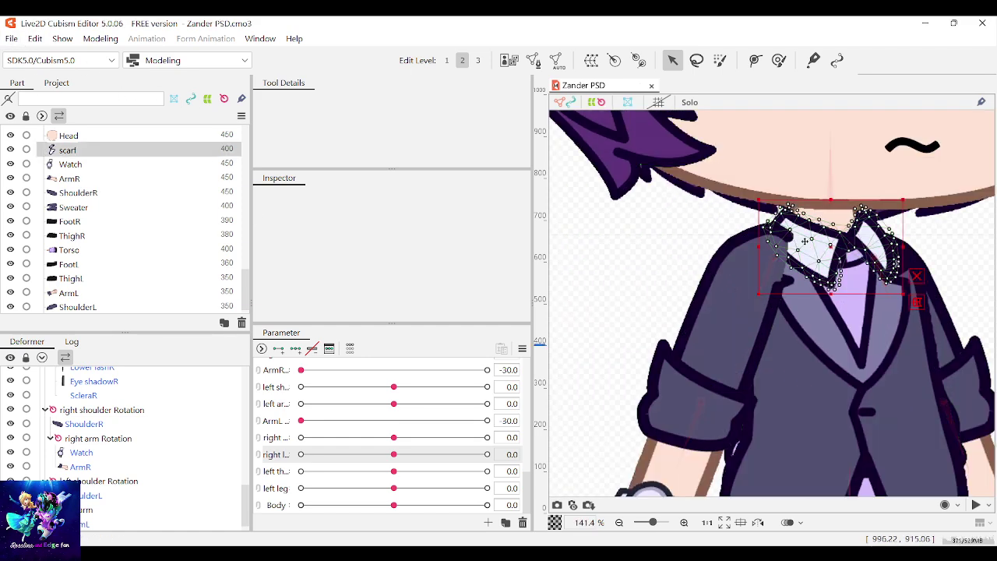
{"action": "left_click", "coordinate": [701, 318]}
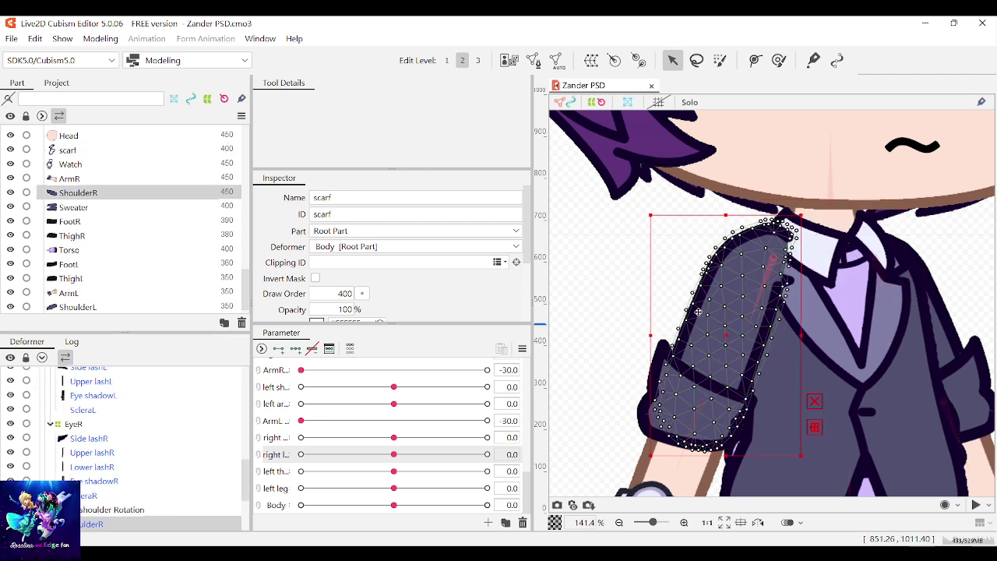
{"action": "left_click", "coordinate": [486, 441]}
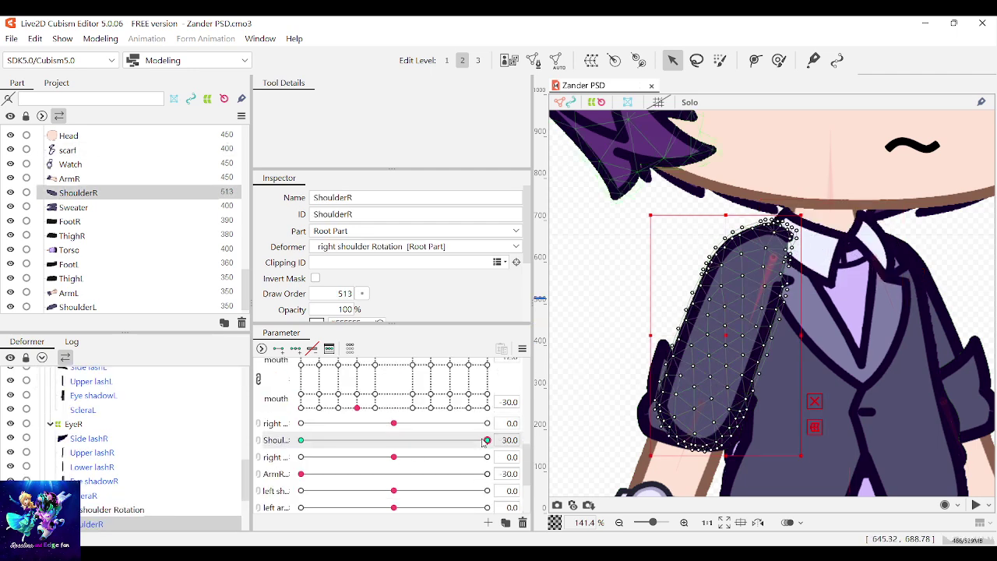
{"action": "left_click", "coordinate": [301, 440]}
{"action": "left_click", "coordinate": [486, 440]}
{"action": "left_click", "coordinate": [301, 440]}
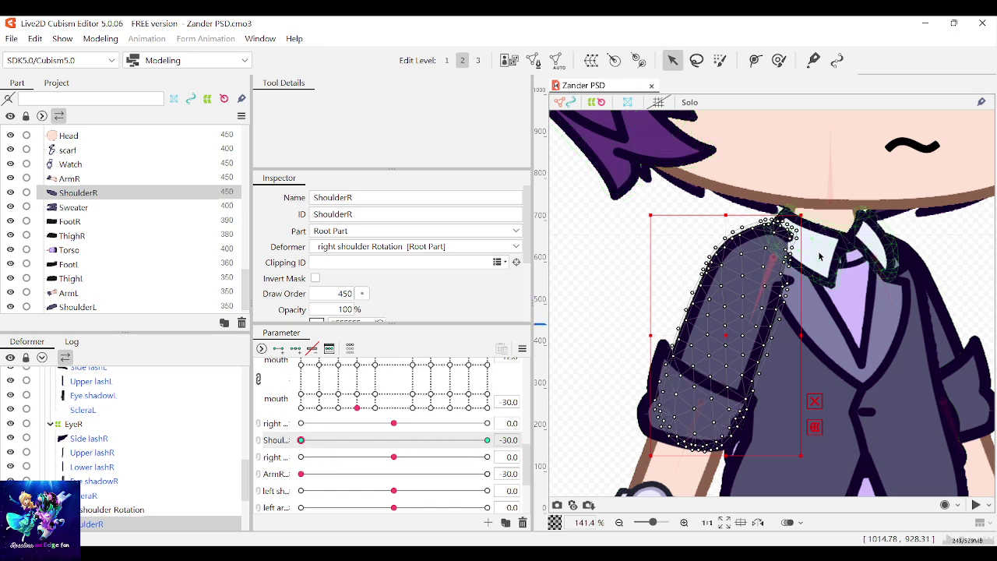
Compare the draw orders of the scarf and ShoulderR, and set the scarf's draw order to 500
{"action": "left_click", "coordinate": [845, 243]}
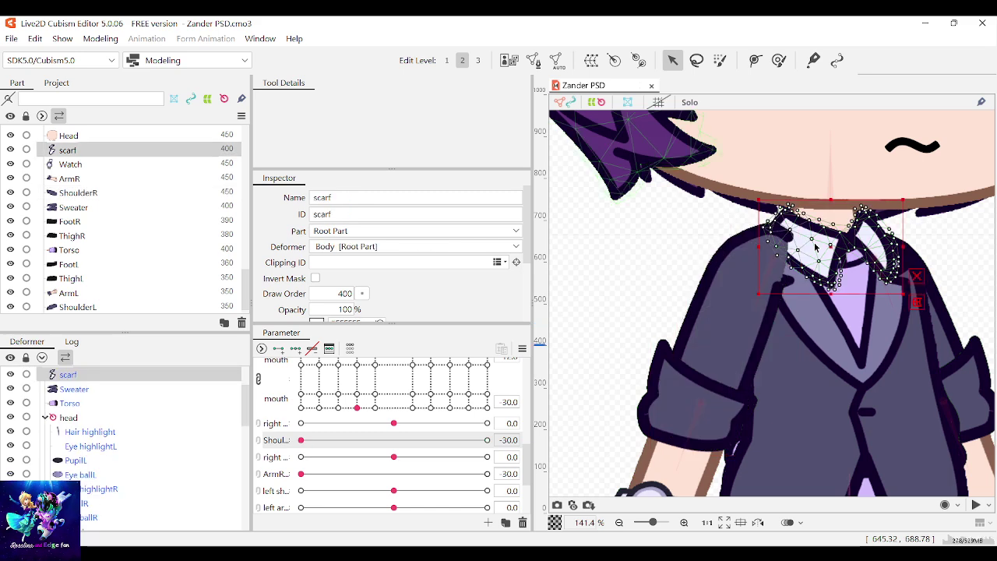
{"action": "scroll", "coordinate": [59, 228], "scroll_direction": "up", "scroll_amount": 3}
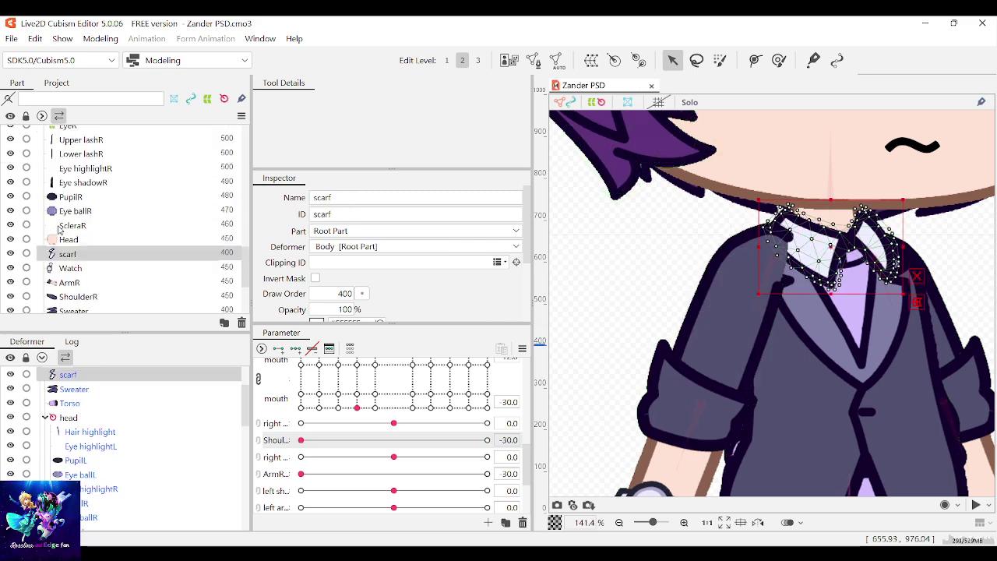
{"action": "left_click", "coordinate": [717, 285]}
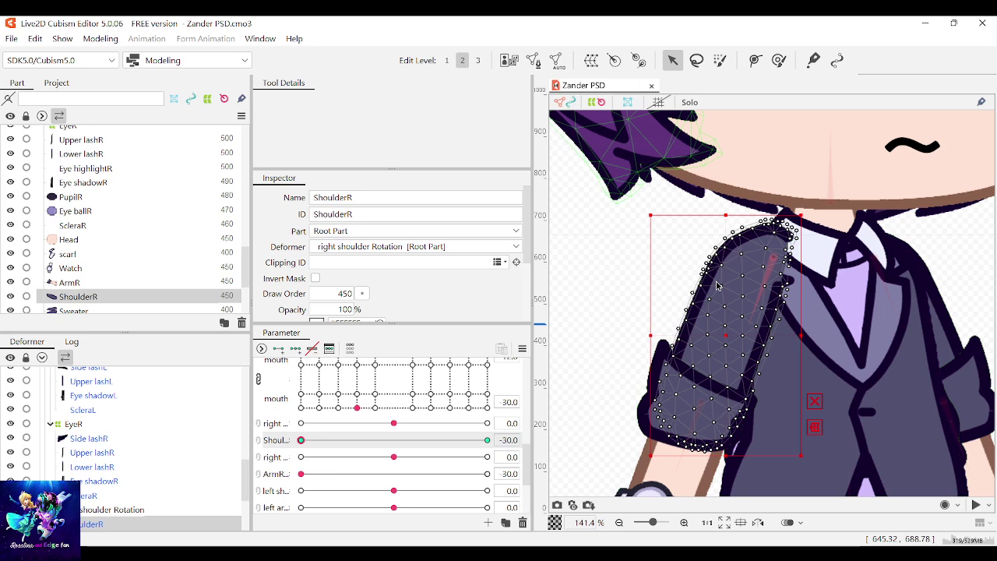
{"action": "left_click", "coordinate": [202, 252]}
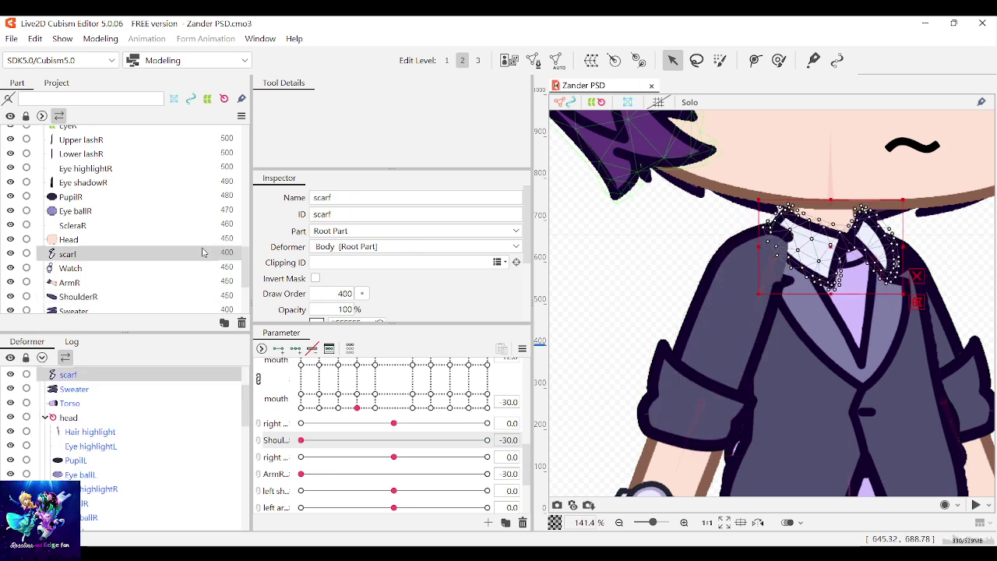
{"action": "left_click_drag", "start_coordinate": [362, 293], "coordinate": [392, 301]}
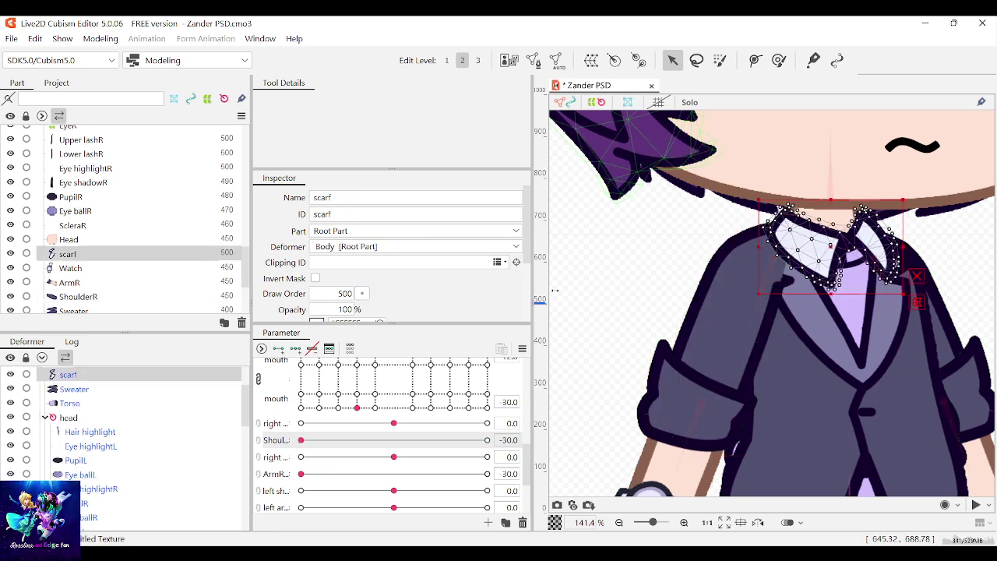
{"action": "left_click", "coordinate": [590, 285]}
Test the right shoulder's draw order parameter against the raised collar, return it to -30, and save the model
{"action": "left_click_drag", "start_coordinate": [301, 440], "coordinate": [346, 437]}
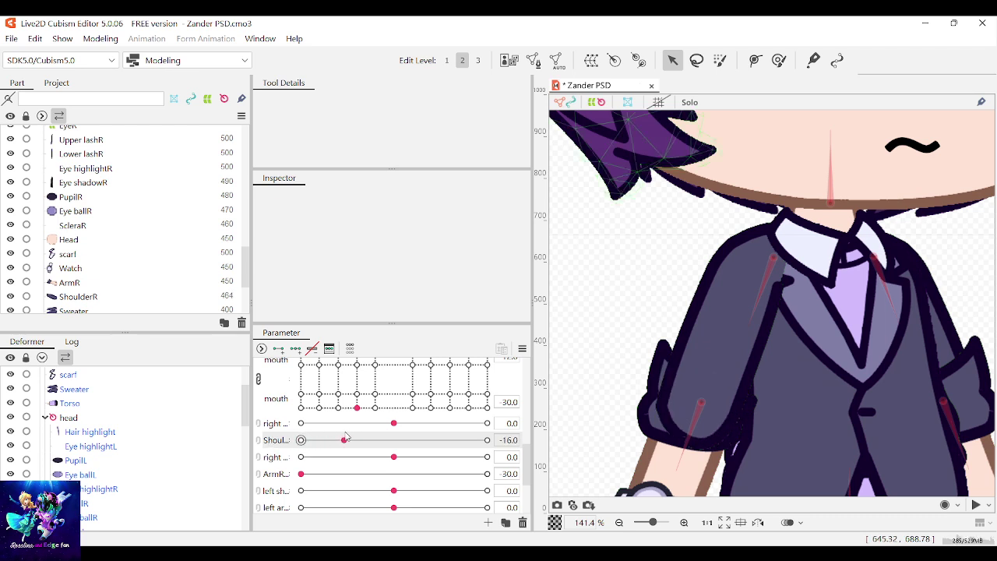
{"action": "left_click_drag", "start_coordinate": [318, 479], "coordinate": [296, 473]}
{"action": "left_click", "coordinate": [300, 440]}
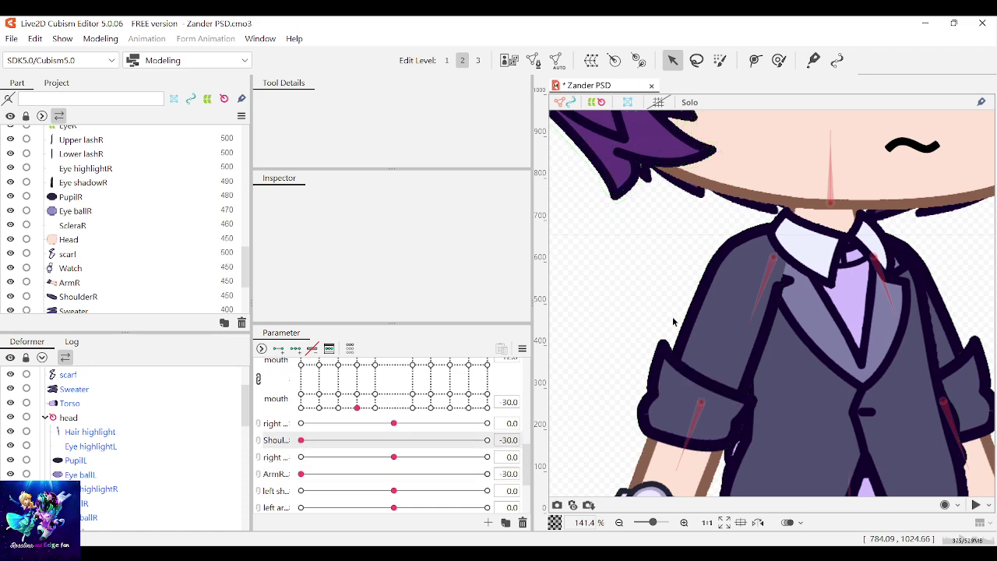
{"action": "scroll", "coordinate": [678, 323], "scroll_direction": "down", "scroll_amount": 3}
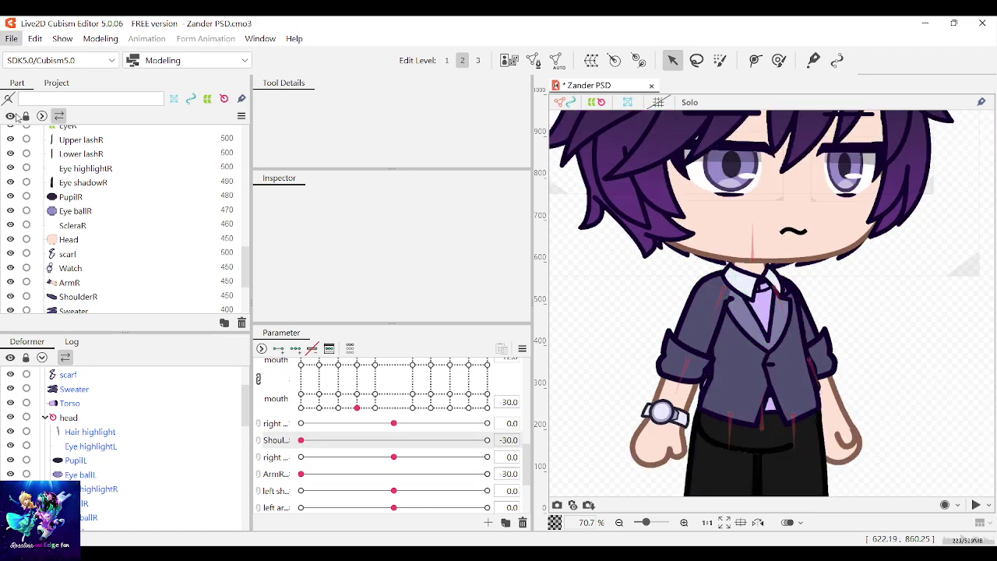
{"action": "key", "text": "ctrl+s"}
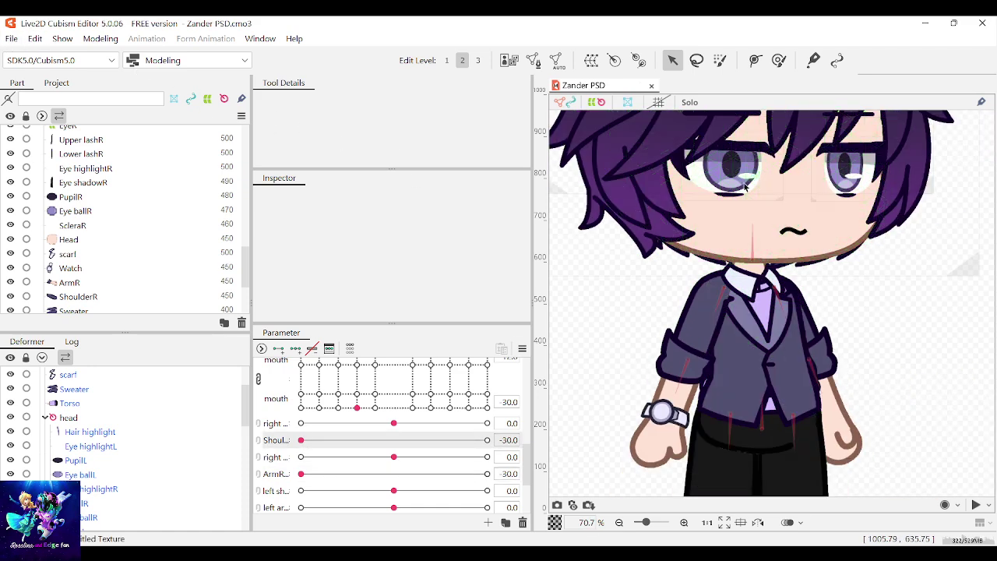
Select the Sweater mesh and create a new body parameter below the existing Body parameter
{"action": "scroll", "coordinate": [831, 280], "scroll_direction": "down", "scroll_amount": 3}
{"action": "scroll", "coordinate": [832, 280], "scroll_direction": "up", "scroll_amount": 3}
{"action": "left_click", "coordinate": [788, 303]}
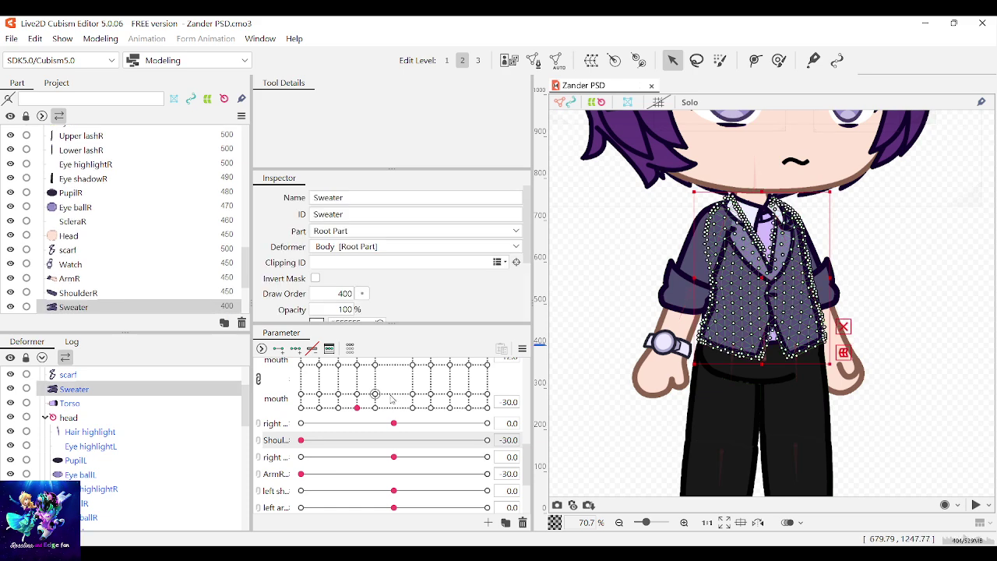
{"action": "scroll", "coordinate": [375, 420], "scroll_direction": "down", "scroll_amount": 3}
{"action": "left_click", "coordinate": [356, 505]}
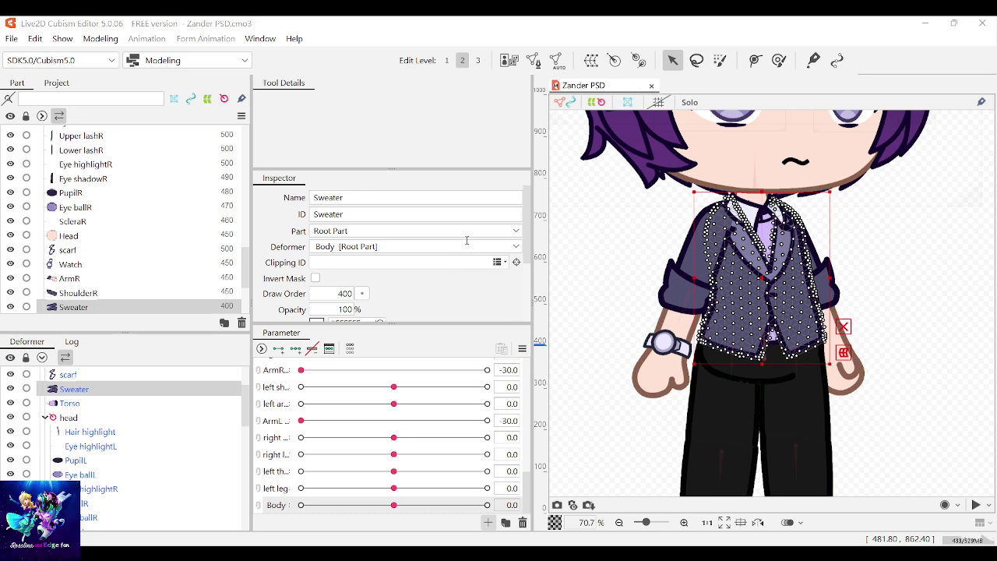
{"action": "scroll", "coordinate": [403, 387], "scroll_direction": "down", "scroll_amount": 1}
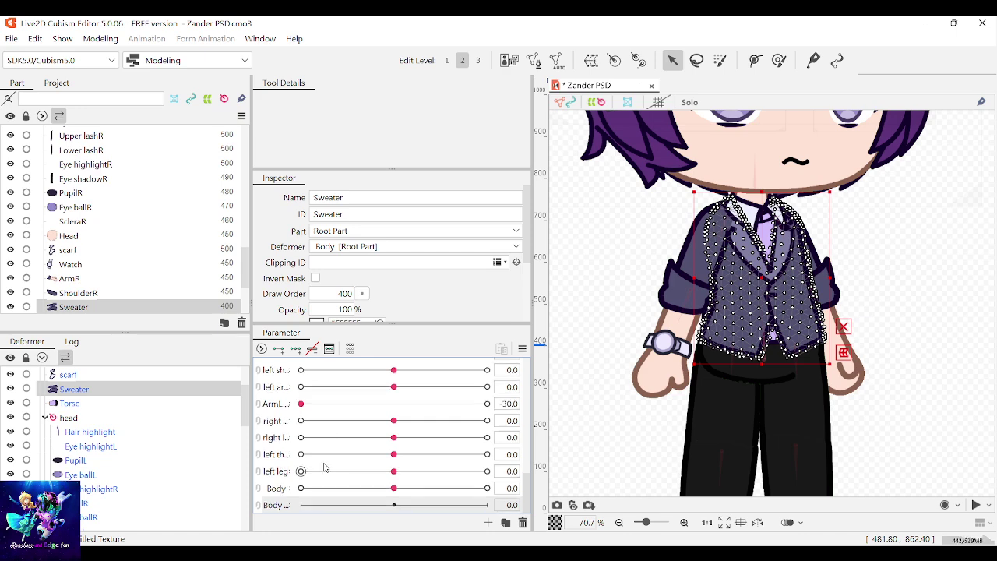
Create a 5 x 5 warp deformer named sweater for the Sweater mesh and add three keys to it on the new body parameter
{"action": "scroll", "coordinate": [771, 265], "scroll_direction": "down", "scroll_amount": 1}
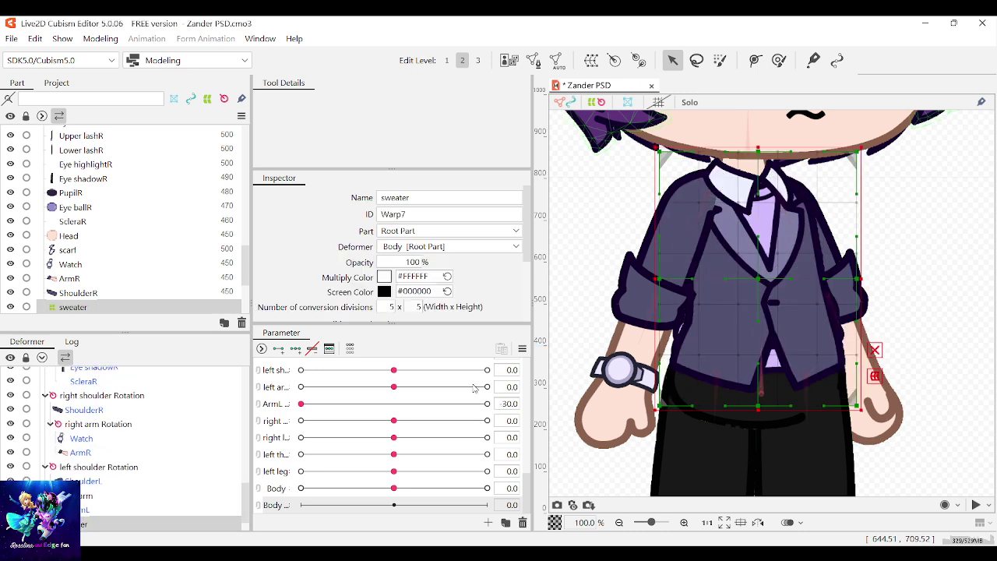
{"action": "left_click", "coordinate": [296, 350]}
{"action": "left_click_drag", "start_coordinate": [393, 506], "coordinate": [267, 505]}
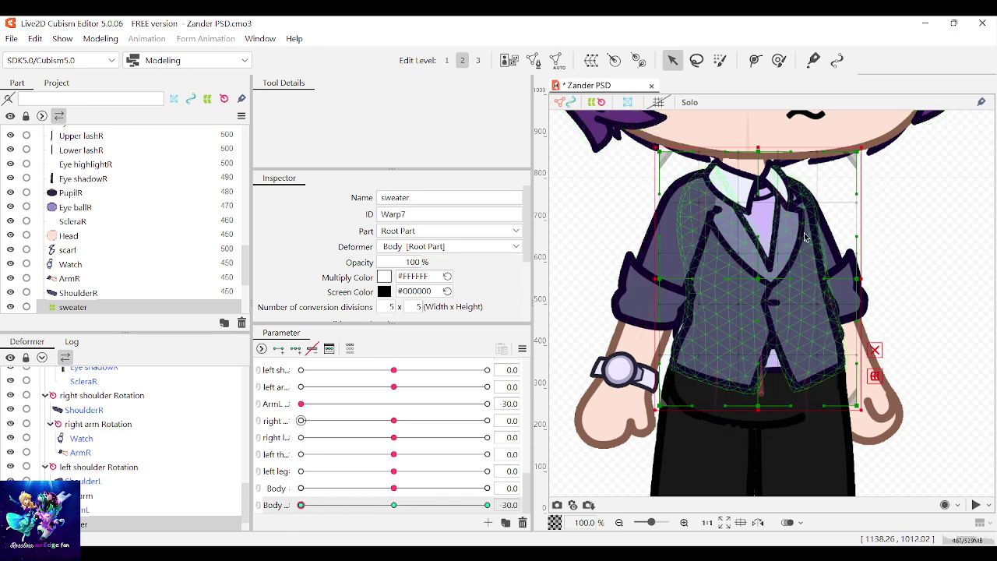
Edit the sweater deformer's keys on the new body parameter to -30, -12, 0, 12 and 30, and set the parameter to -12
{"action": "left_click", "coordinate": [330, 348]}
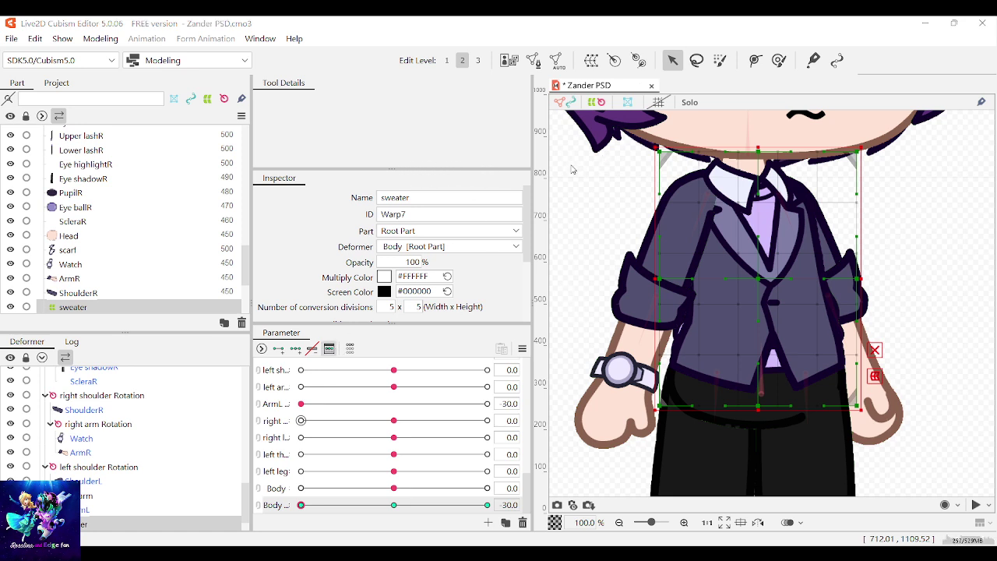
{"action": "left_click", "coordinate": [480, 434]}
{"action": "left_click", "coordinate": [362, 506]}
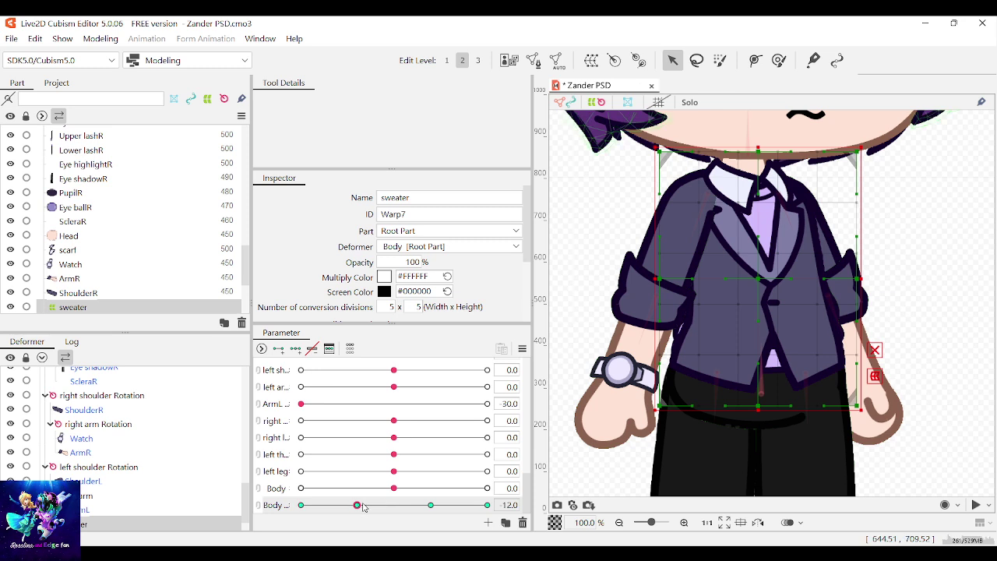
{"action": "left_click_drag", "start_coordinate": [366, 505], "coordinate": [391, 505]}
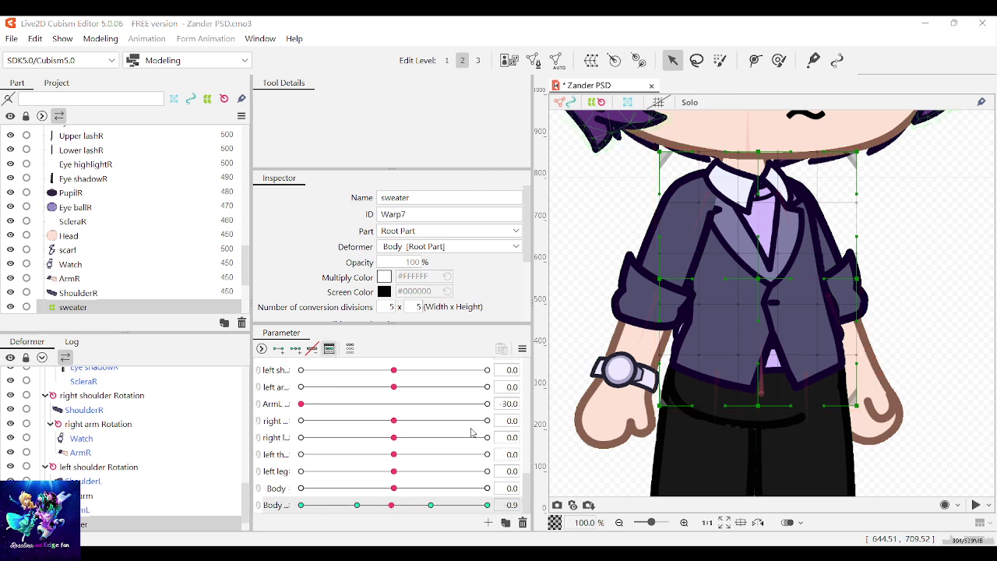
{"action": "left_click", "coordinate": [357, 504]}
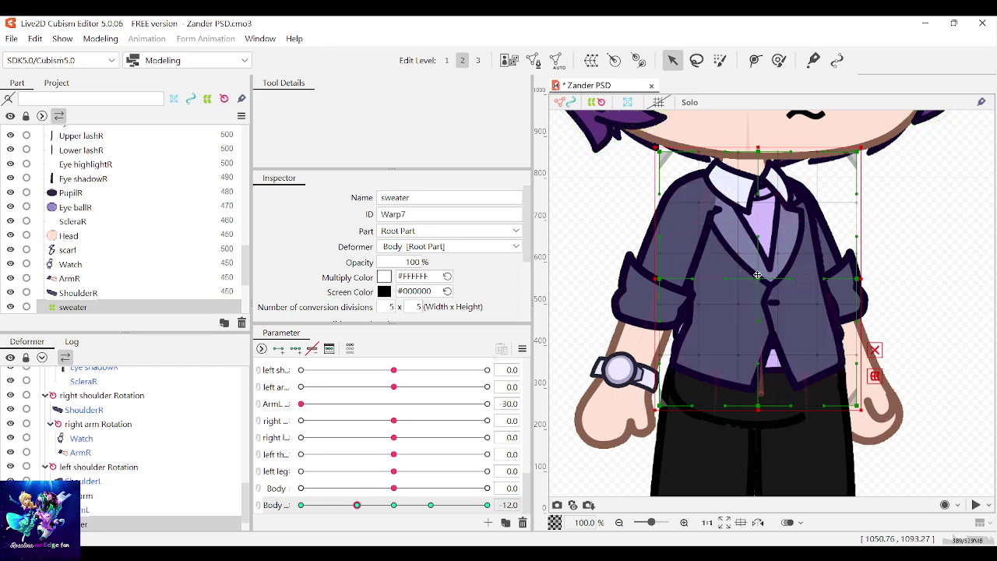
Set the sweater warp deformer's Bezier division number to 5 x 5
{"action": "scroll", "coordinate": [757, 281], "scroll_direction": "up", "scroll_amount": 1}
{"action": "scroll", "coordinate": [757, 279], "scroll_direction": "down", "scroll_amount": 1}
{"action": "scroll", "coordinate": [416, 267], "scroll_direction": "down", "scroll_amount": 3}
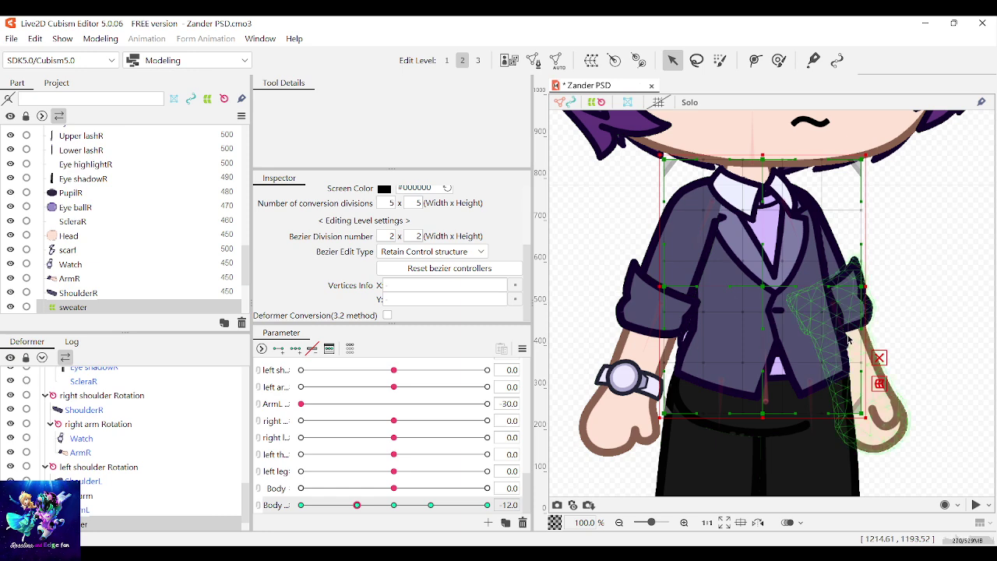
{"action": "scroll", "coordinate": [841, 340], "scroll_direction": "up", "scroll_amount": 1}
{"action": "left_click", "coordinate": [726, 266]}
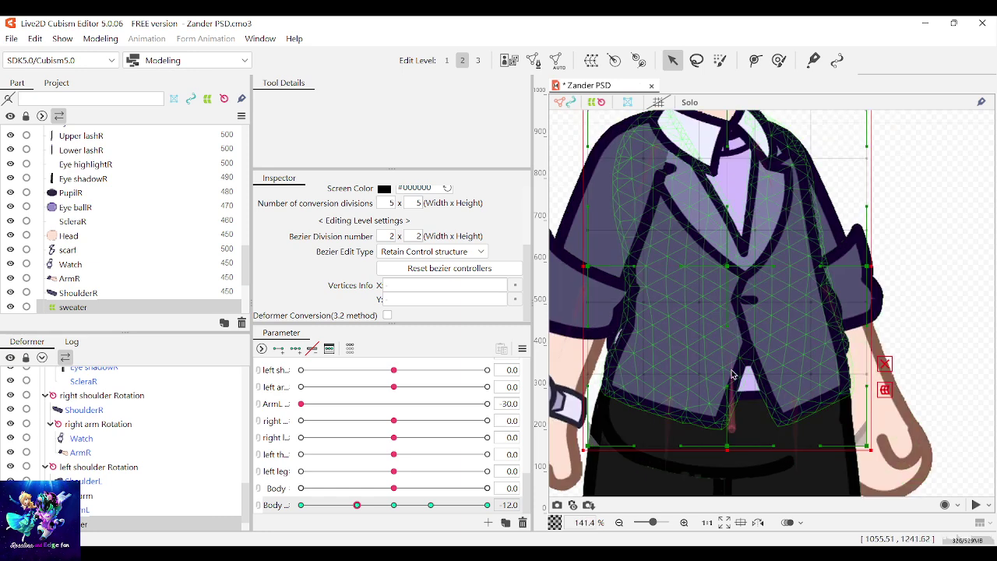
{"action": "left_click", "coordinate": [414, 235]}
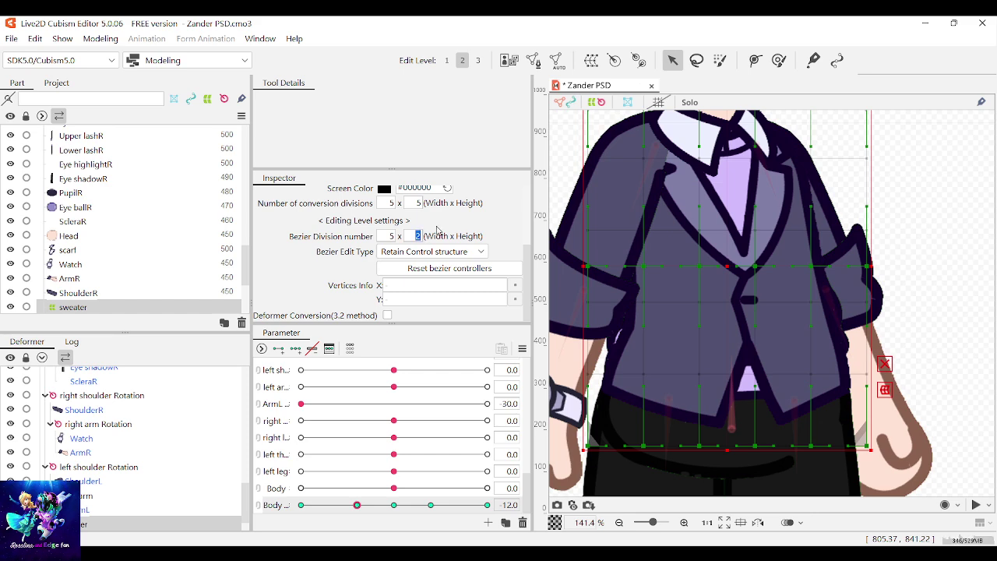
{"action": "type", "text": "5"}
{"action": "key", "text": "Return"}
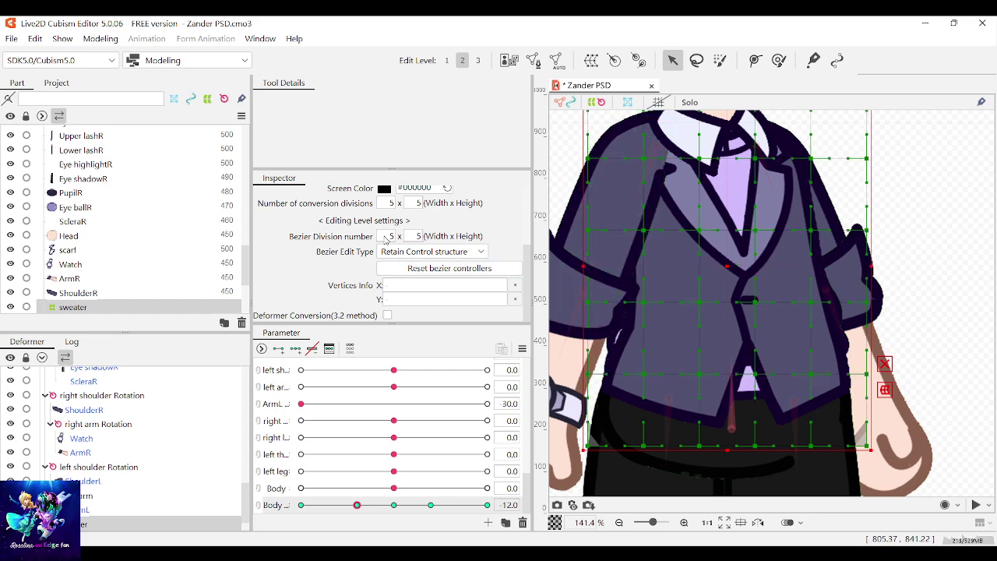
Try a Bezier division number of 3 x 3 on the sweater warp deformer
{"action": "type", "text": "3"}
{"action": "double_click", "coordinate": [423, 240]}
{"action": "type", "text": "3"}
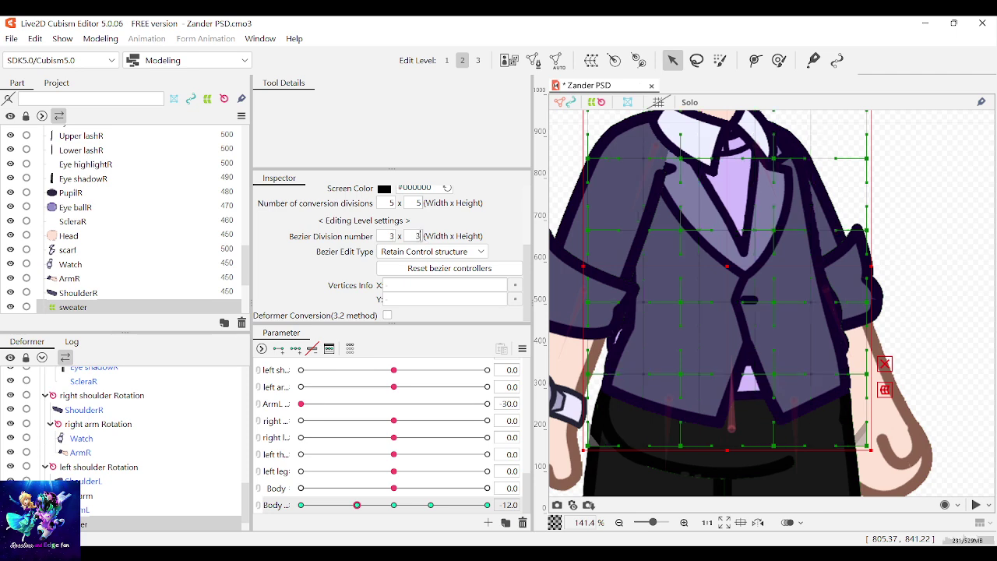
{"action": "scroll", "coordinate": [792, 252], "scroll_direction": "down", "scroll_amount": 2}
{"action": "scroll", "coordinate": [760, 251], "scroll_direction": "up", "scroll_amount": 1}
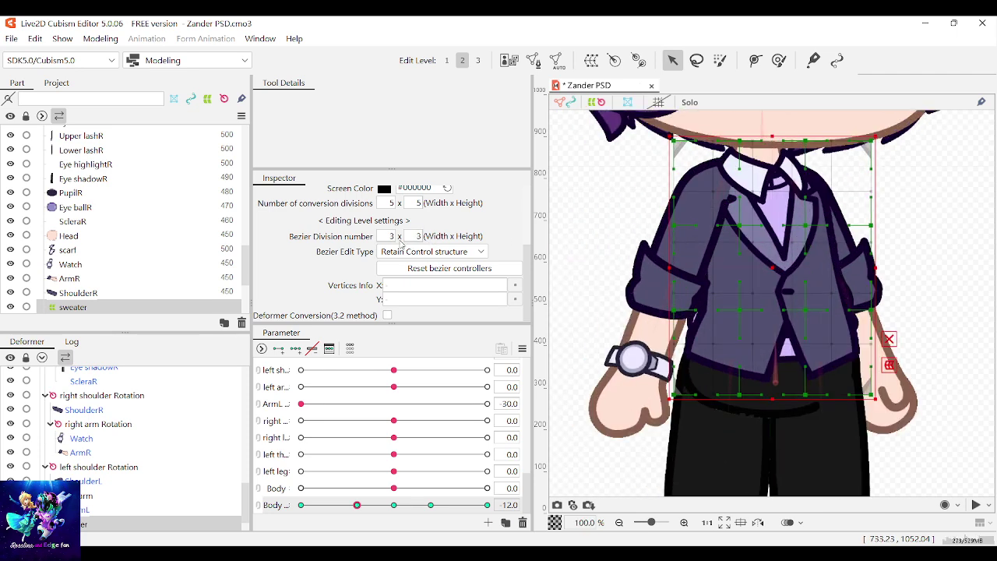
{"action": "scroll", "coordinate": [803, 304], "scroll_direction": "up", "scroll_amount": 1}
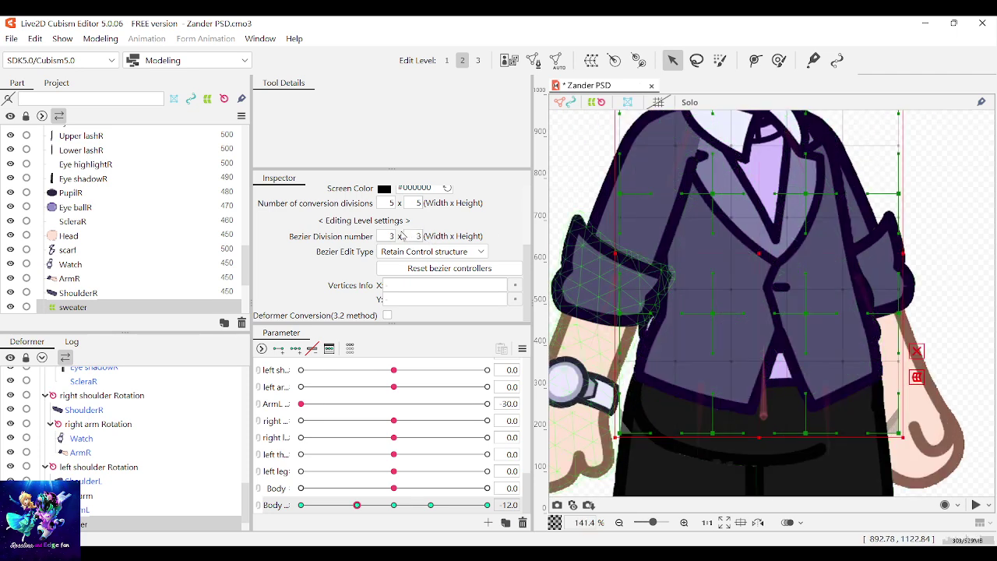
Set the sweater warp deformer's Bezier division number to 2 x 2
{"action": "type", "text": "4"}
{"action": "key", "text": "Tab"}
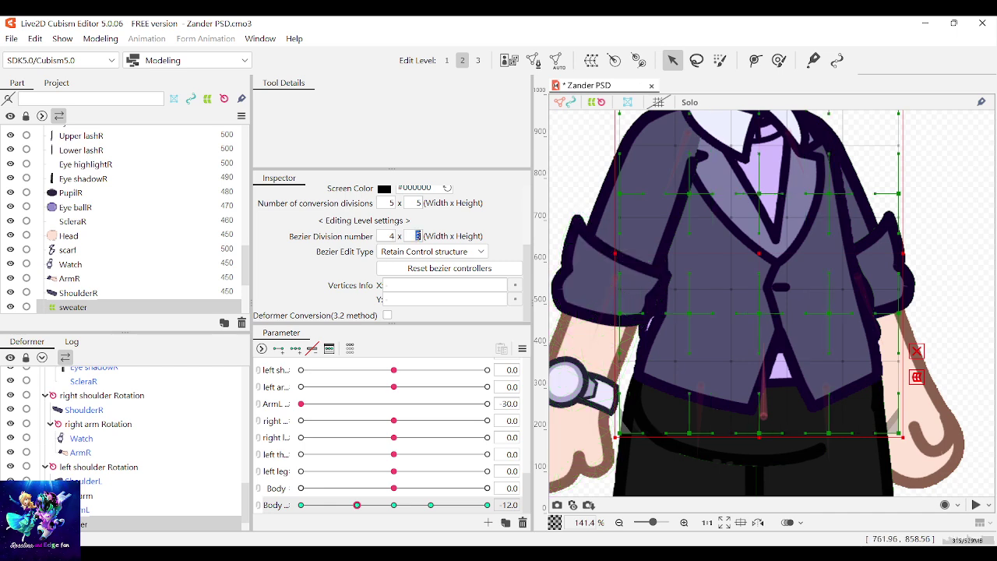
{"action": "type", "text": "2"}
{"action": "left_click", "coordinate": [390, 235]}
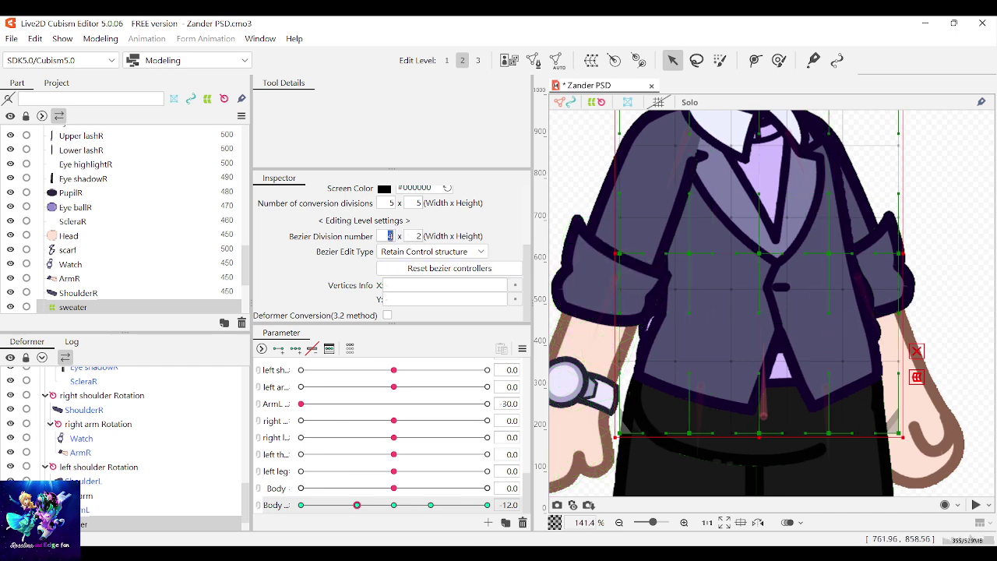
{"action": "type", "text": "2"}
Bend the sweater warp deformer at the -12 key by pulling its right edge outward and skewing its centre column
{"action": "left_click", "coordinate": [988, 259]}
{"action": "left_click", "coordinate": [720, 251]}
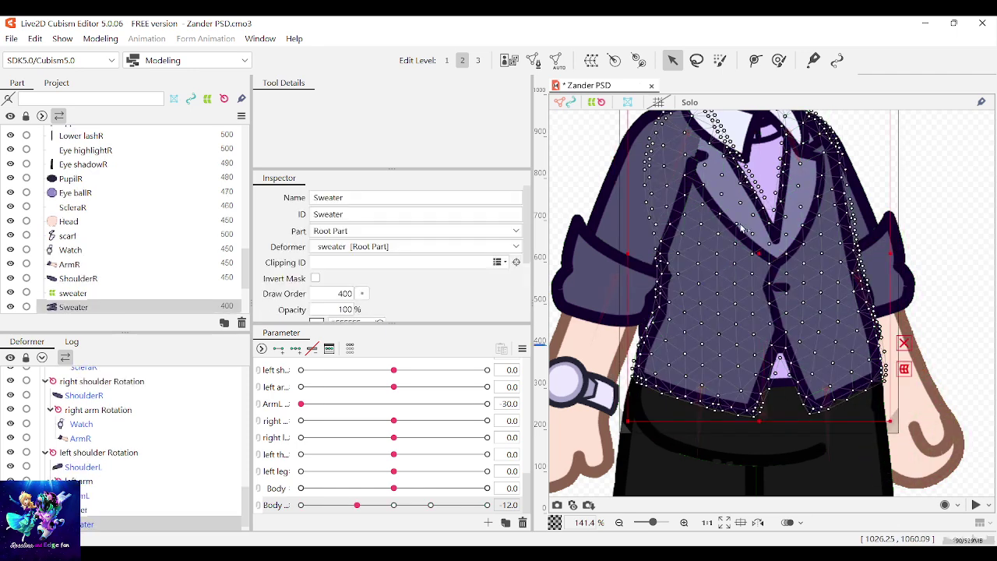
{"action": "scroll", "coordinate": [760, 324], "scroll_direction": "down", "scroll_amount": 3}
{"action": "scroll", "coordinate": [713, 242], "scroll_direction": "up", "scroll_amount": 4}
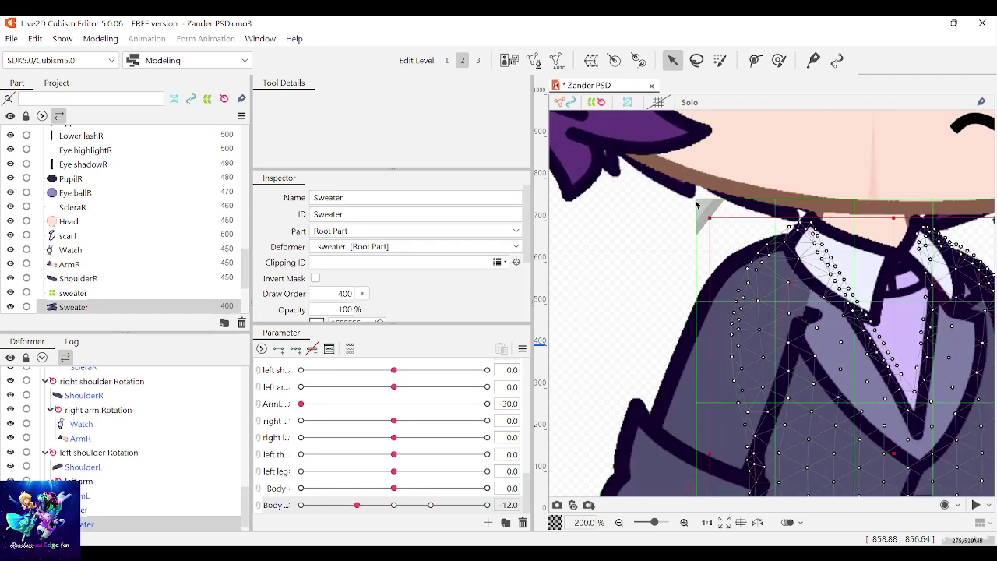
{"action": "left_click", "coordinate": [701, 205]}
{"action": "scroll", "coordinate": [747, 244], "scroll_direction": "down", "scroll_amount": 2}
{"action": "scroll", "coordinate": [747, 245], "scroll_direction": "down", "scroll_amount": 1}
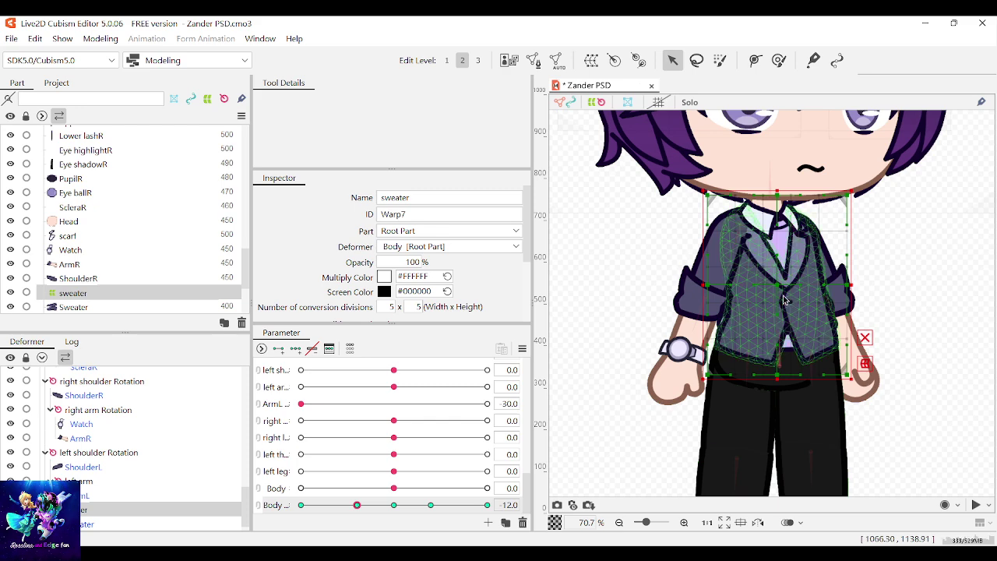
{"action": "scroll", "coordinate": [778, 285], "scroll_direction": "up", "scroll_amount": 1}
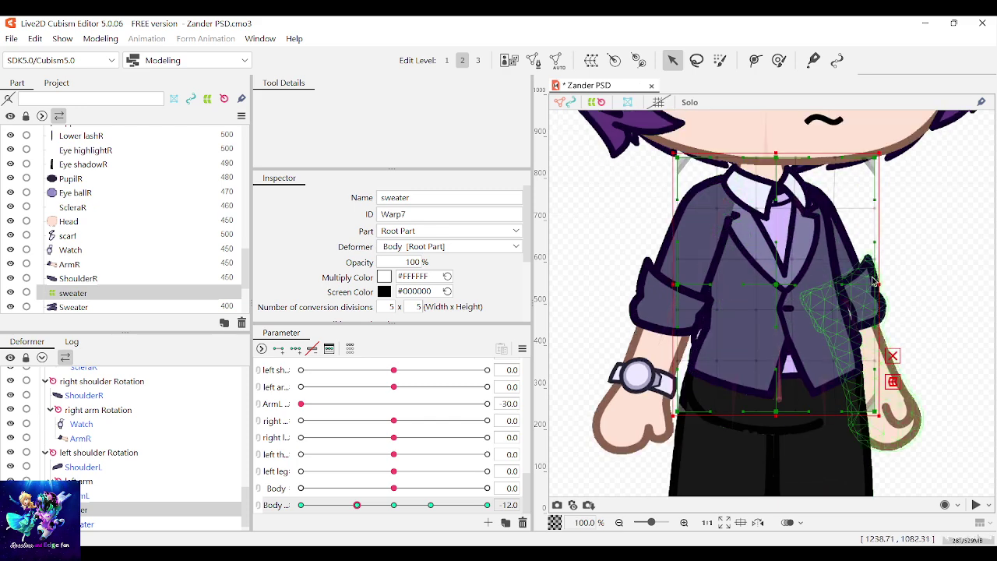
{"action": "left_click_drag", "start_coordinate": [875, 284], "coordinate": [879, 285]}
{"action": "left_click_drag", "start_coordinate": [774, 242], "coordinate": [766, 242]}
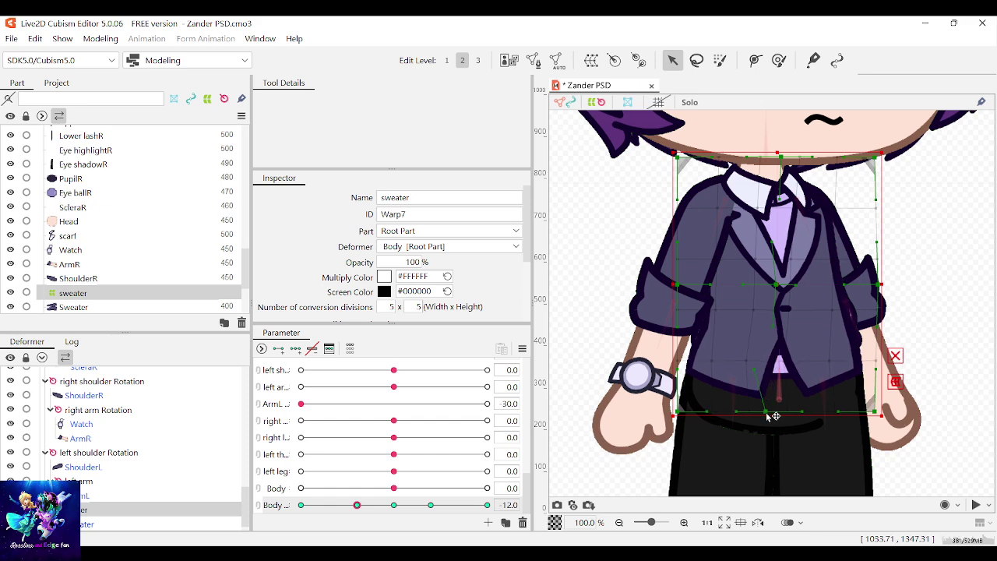
{"action": "left_click_drag", "start_coordinate": [878, 285], "coordinate": [886, 285]}
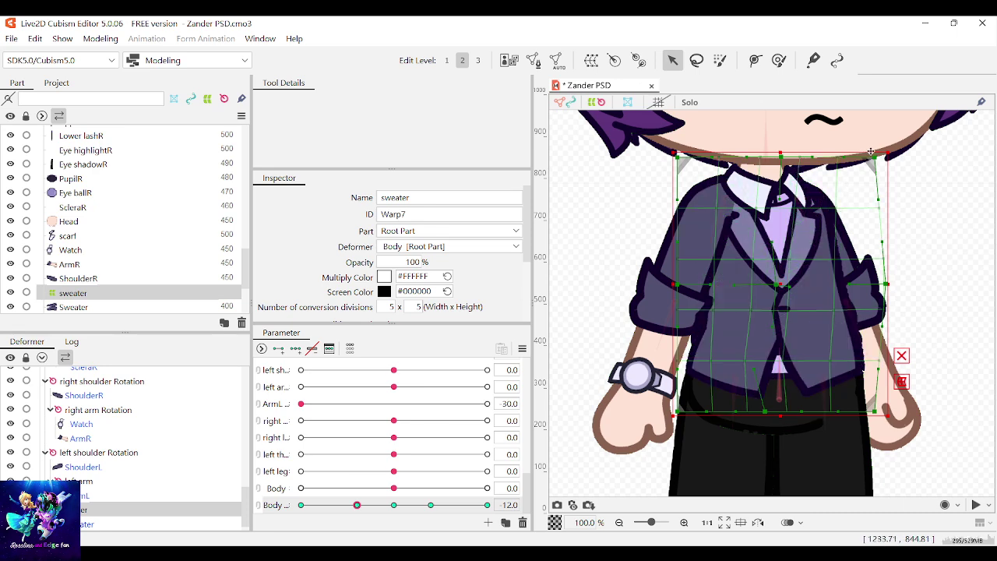
{"action": "left_click_drag", "start_coordinate": [874, 159], "coordinate": [885, 162]}
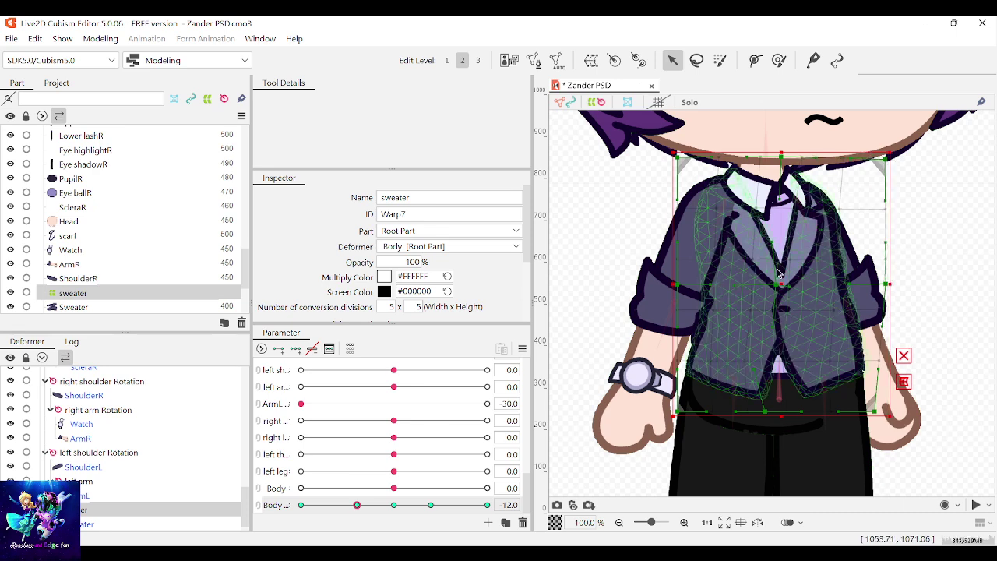
Refine the sweater deformer's curvature at the -12 key by adjusting its bottom-centre handle, centre point and right-middle handle
{"action": "scroll", "coordinate": [791, 335], "scroll_direction": "up", "scroll_amount": 5}
{"action": "scroll", "coordinate": [792, 338], "scroll_direction": "down", "scroll_amount": 5}
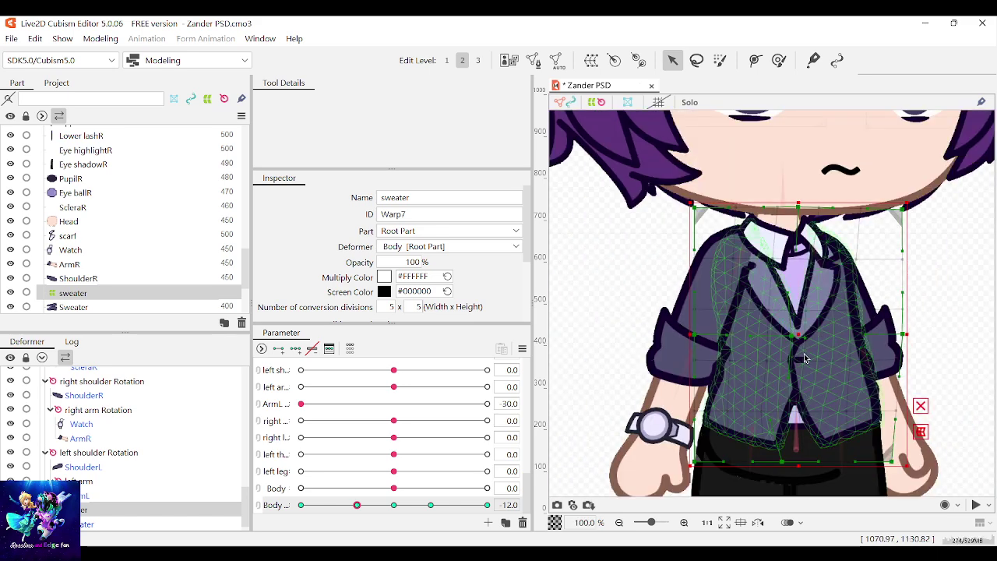
{"action": "scroll", "coordinate": [805, 421], "scroll_direction": "up", "scroll_amount": 2}
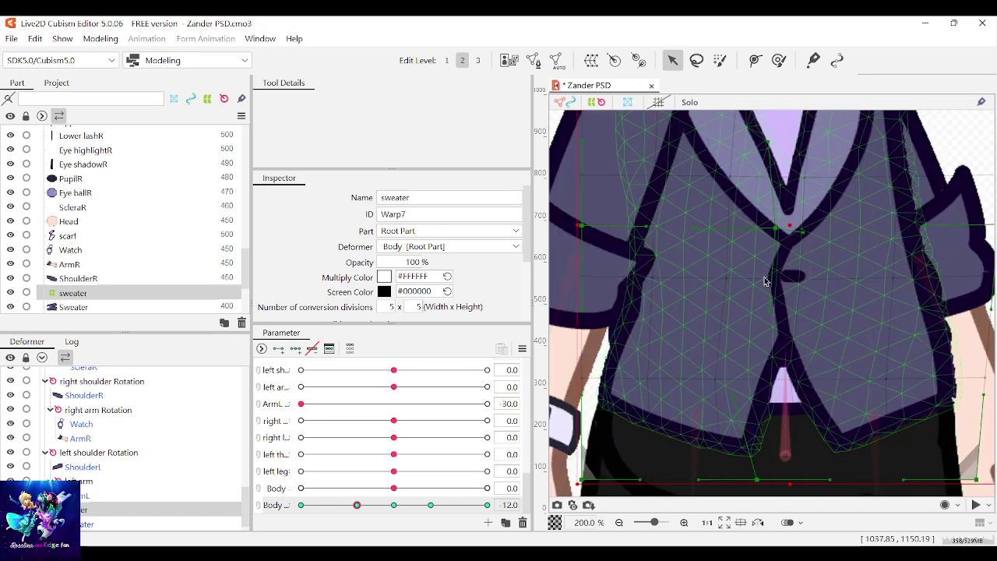
{"action": "scroll", "coordinate": [783, 288], "scroll_direction": "down", "scroll_amount": 2}
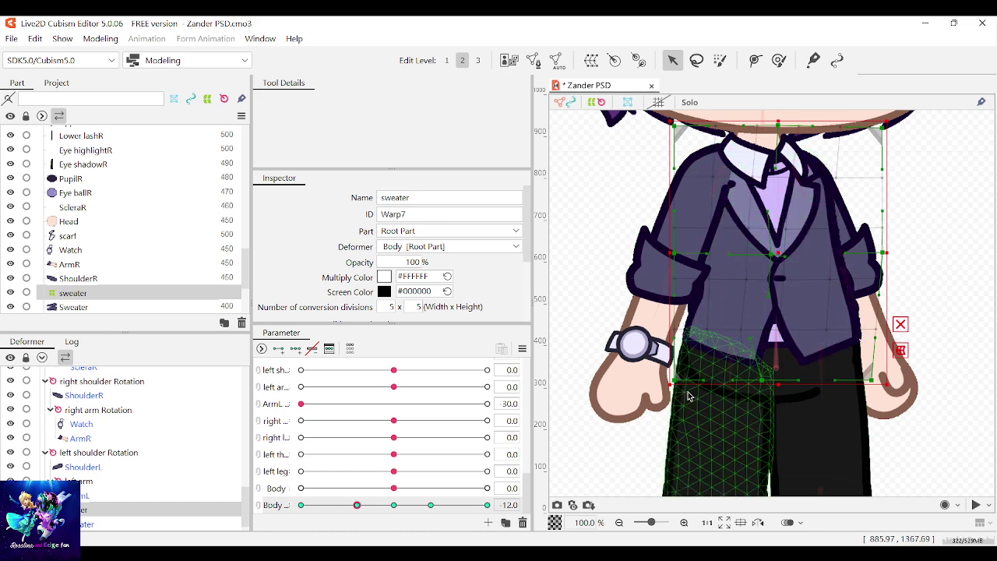
{"action": "left_click_drag", "start_coordinate": [732, 380], "coordinate": [720, 377]}
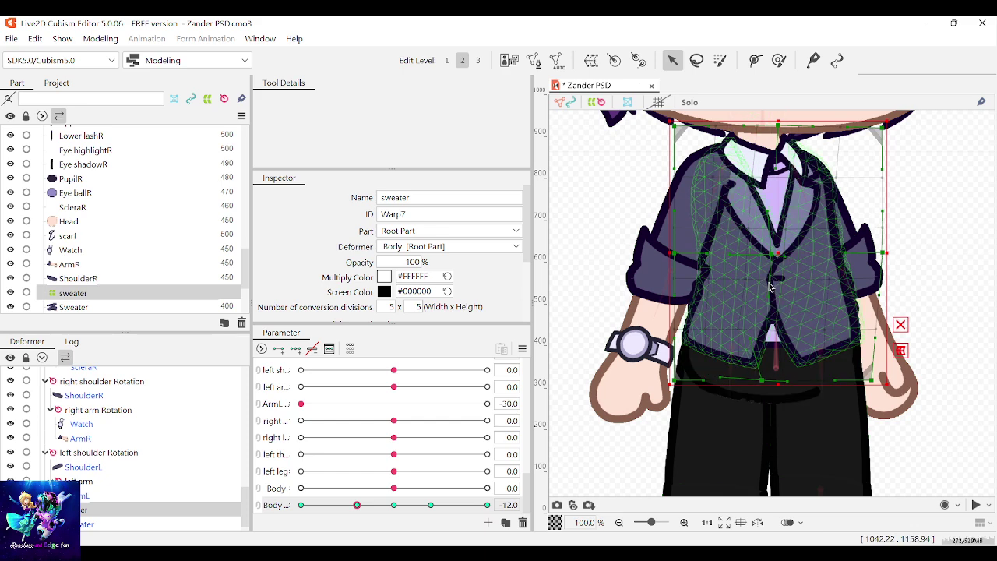
{"action": "scroll", "coordinate": [779, 285], "scroll_direction": "up", "scroll_amount": 3}
{"action": "scroll", "coordinate": [764, 265], "scroll_direction": "down", "scroll_amount": 3}
{"action": "scroll", "coordinate": [748, 234], "scroll_direction": "up", "scroll_amount": 4}
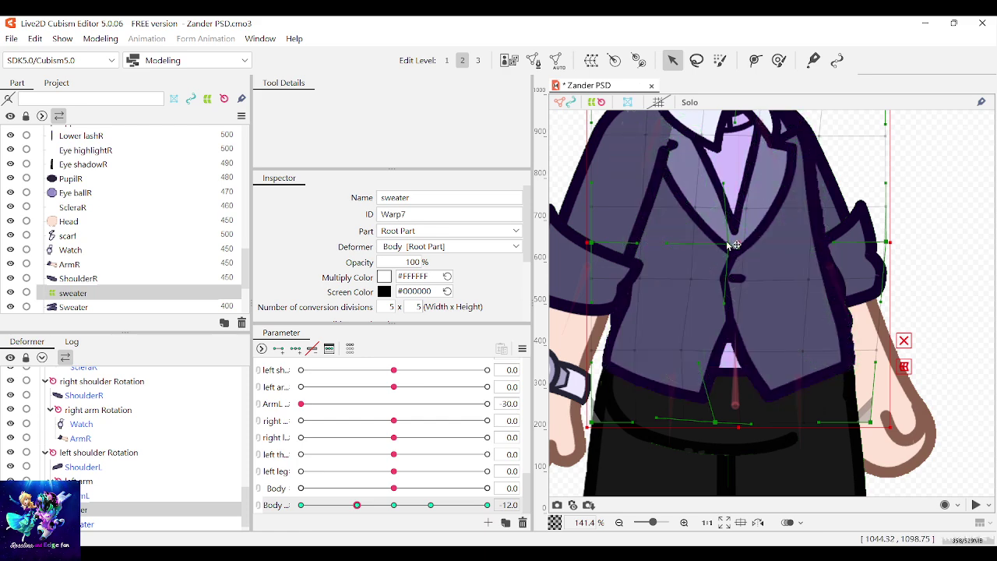
{"action": "left_click_drag", "start_coordinate": [728, 243], "coordinate": [726, 244]}
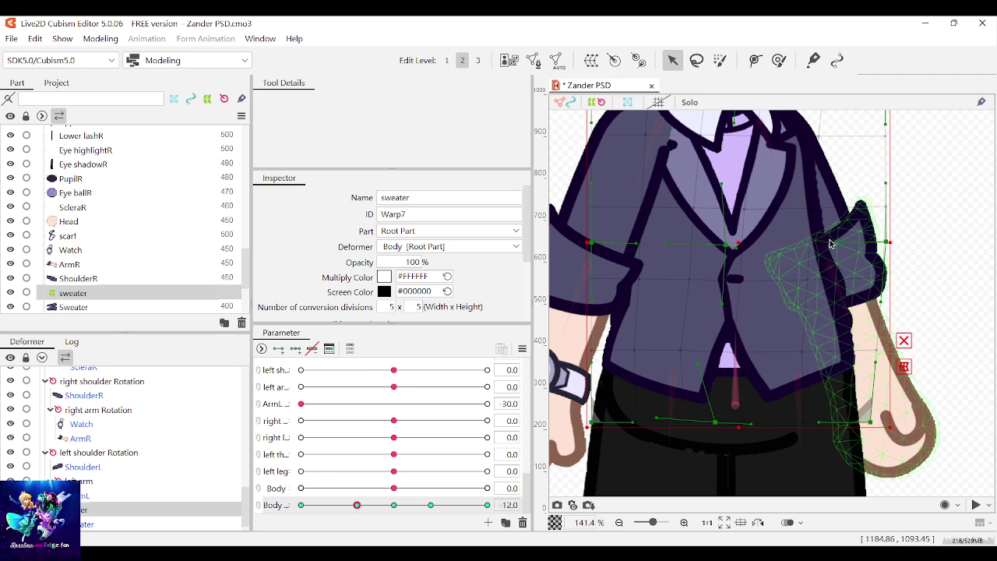
{"action": "left_click_drag", "start_coordinate": [831, 243], "coordinate": [843, 243]}
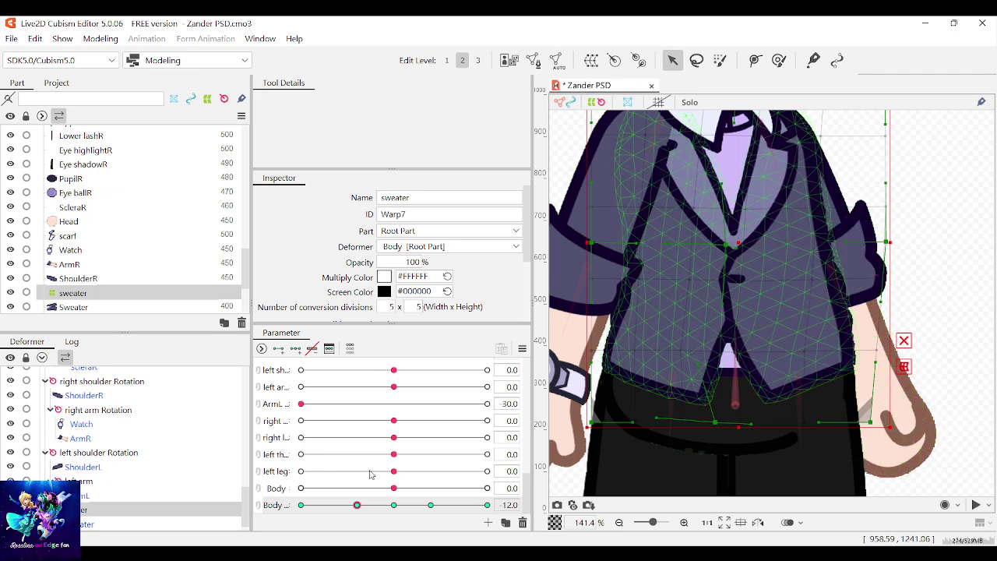
Move the new body parameter around -12 and inspect how the sweater deforms against the body
{"action": "mouse_move", "coordinate": [358, 505]}
{"action": "left_mouse_down"}
{"action": "mouse_move", "coordinate": [396, 506]}
{"action": "mouse_move", "coordinate": [357, 506]}
{"action": "left_mouse_up"}
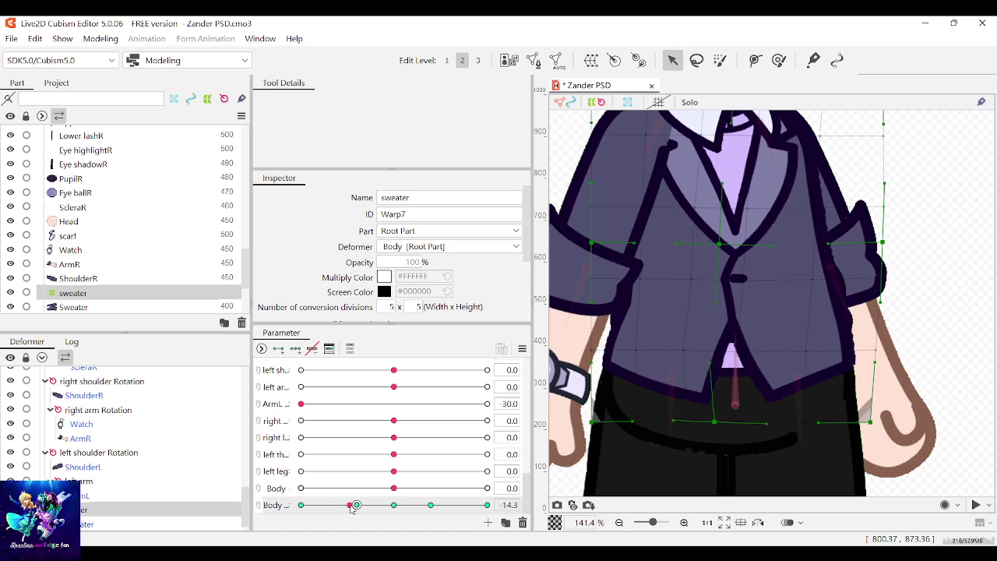
{"action": "scroll", "coordinate": [888, 233], "scroll_direction": "down", "scroll_amount": 2}
{"action": "scroll", "coordinate": [827, 366], "scroll_direction": "up", "scroll_amount": 2}
{"action": "scroll", "coordinate": [799, 421], "scroll_direction": "down", "scroll_amount": 5}
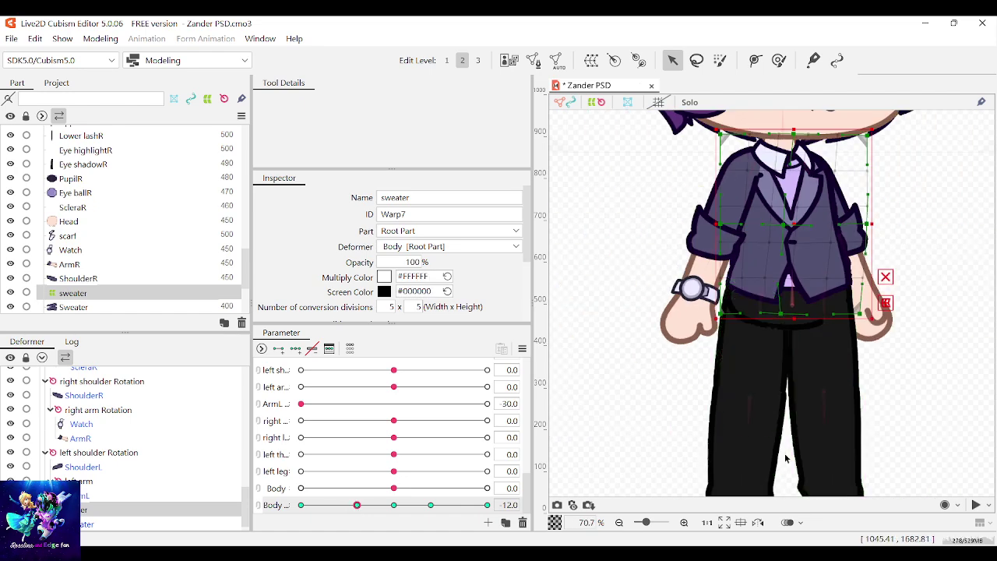
{"action": "scroll", "coordinate": [778, 484], "scroll_direction": "up", "scroll_amount": 5}
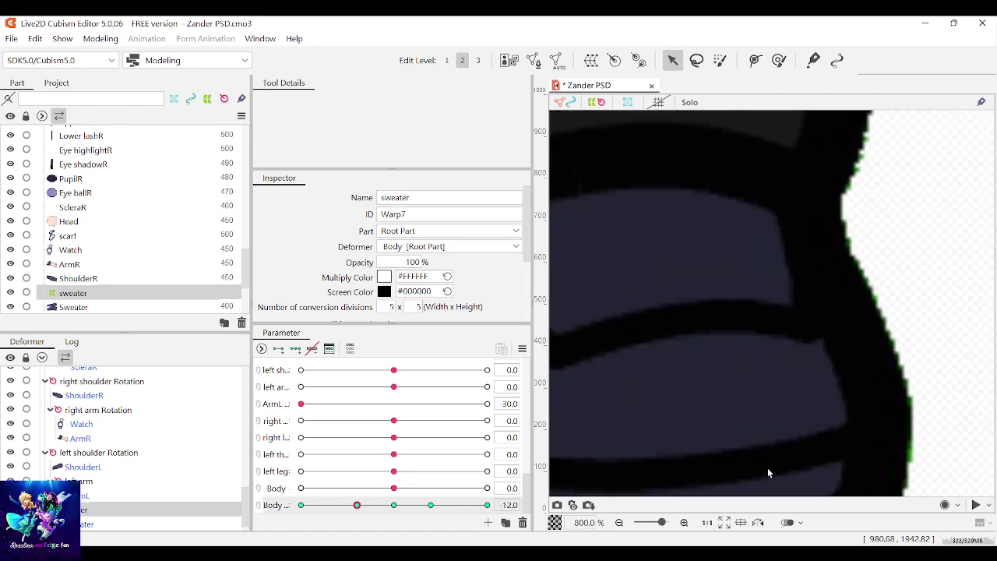
{"action": "scroll", "coordinate": [767, 467], "scroll_direction": "down", "scroll_amount": 5}
{"action": "scroll", "coordinate": [769, 467], "scroll_direction": "down", "scroll_amount": 1}
{"action": "scroll", "coordinate": [785, 361], "scroll_direction": "up", "scroll_amount": 4}
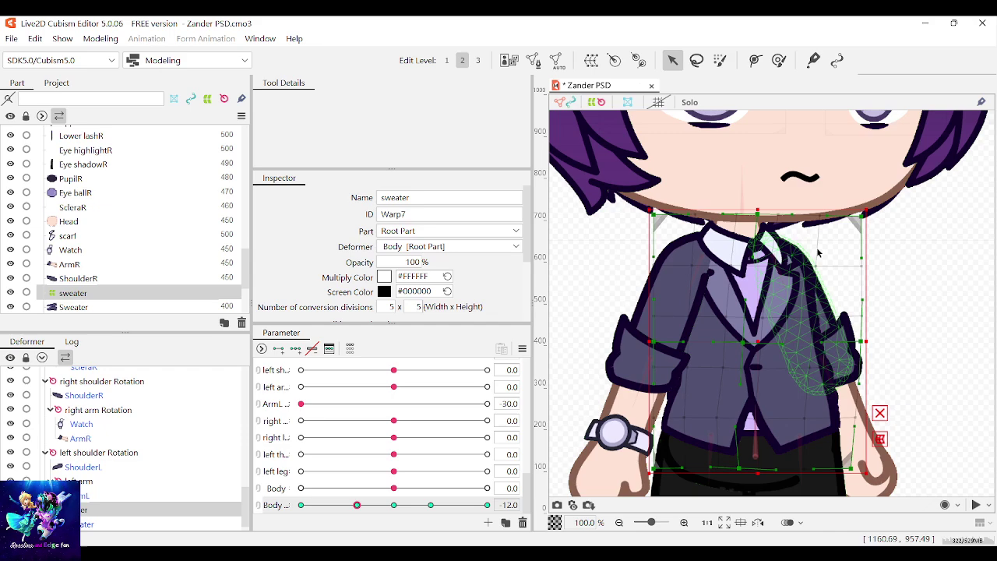
Select the EyeR warp deformer and create a parent 5 x 5 warp deformer named EyeR 2 around it
{"action": "left_click", "coordinate": [843, 171]}
{"action": "scroll", "coordinate": [860, 305], "scroll_direction": "down", "scroll_amount": 3}
{"action": "scroll", "coordinate": [872, 261], "scroll_direction": "up", "scroll_amount": 3}
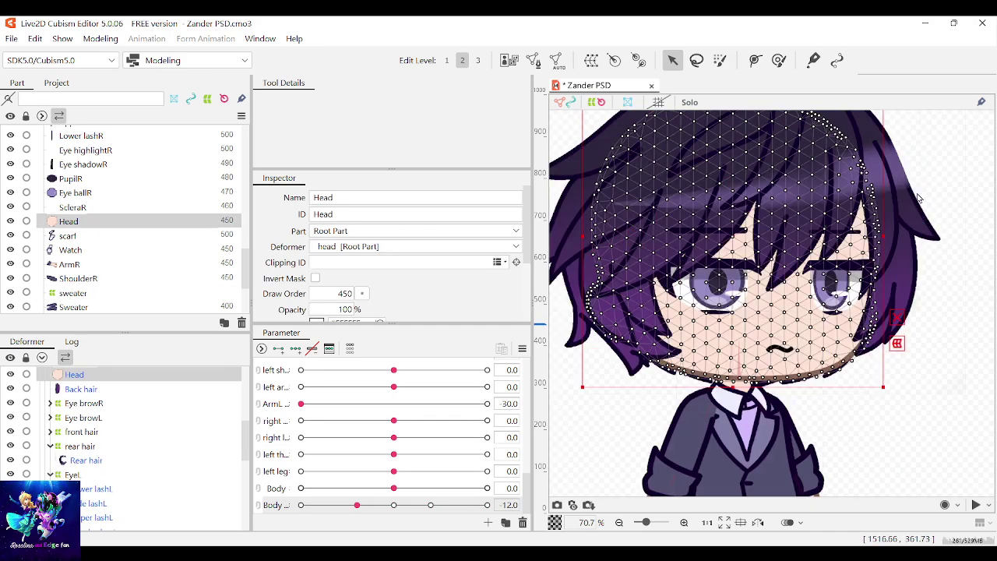
{"action": "scroll", "coordinate": [929, 244], "scroll_direction": "down", "scroll_amount": 1}
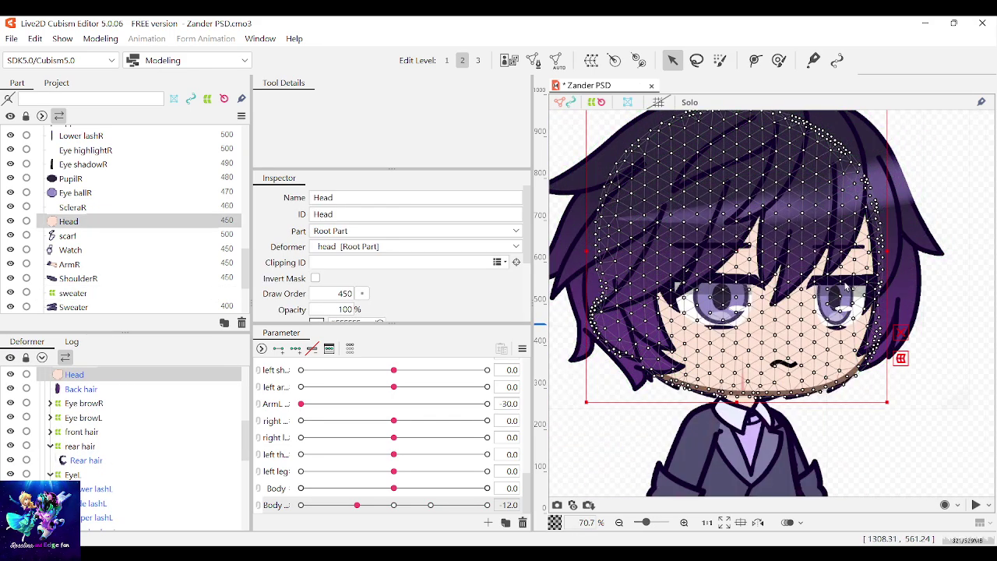
{"action": "left_click", "coordinate": [936, 332]}
{"action": "left_click", "coordinate": [722, 280]}
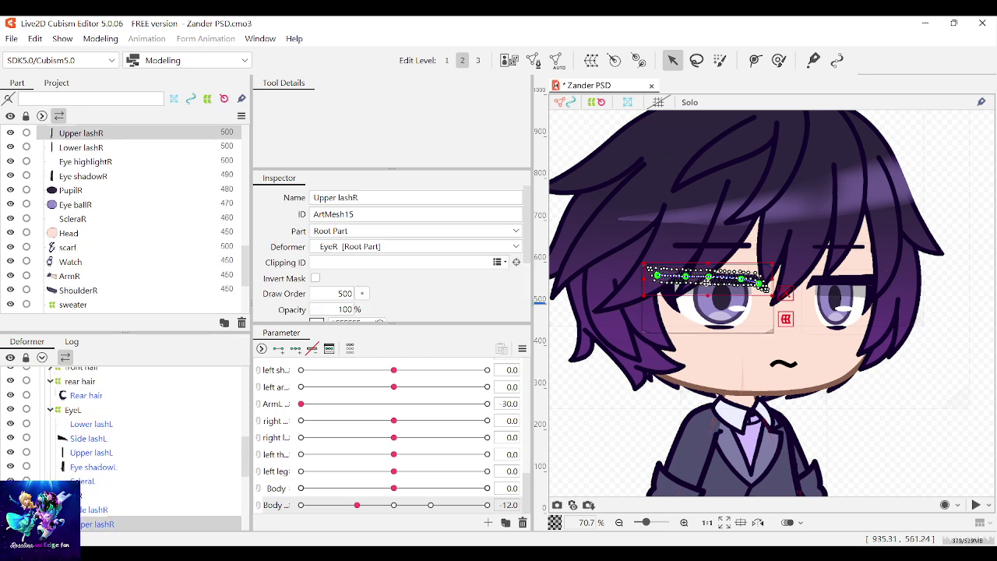
{"action": "scroll", "coordinate": [706, 279], "scroll_direction": "up", "scroll_amount": 1}
{"action": "left_click", "coordinate": [619, 358]}
{"action": "scroll", "coordinate": [393, 446], "scroll_direction": "down", "scroll_amount": 3}
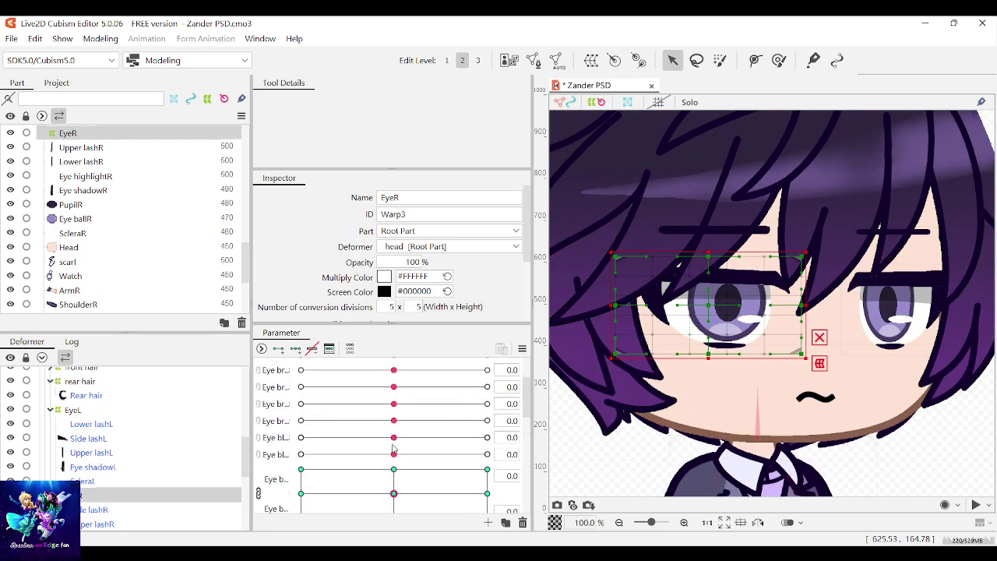
{"action": "scroll", "coordinate": [394, 446], "scroll_direction": "down", "scroll_amount": 5}
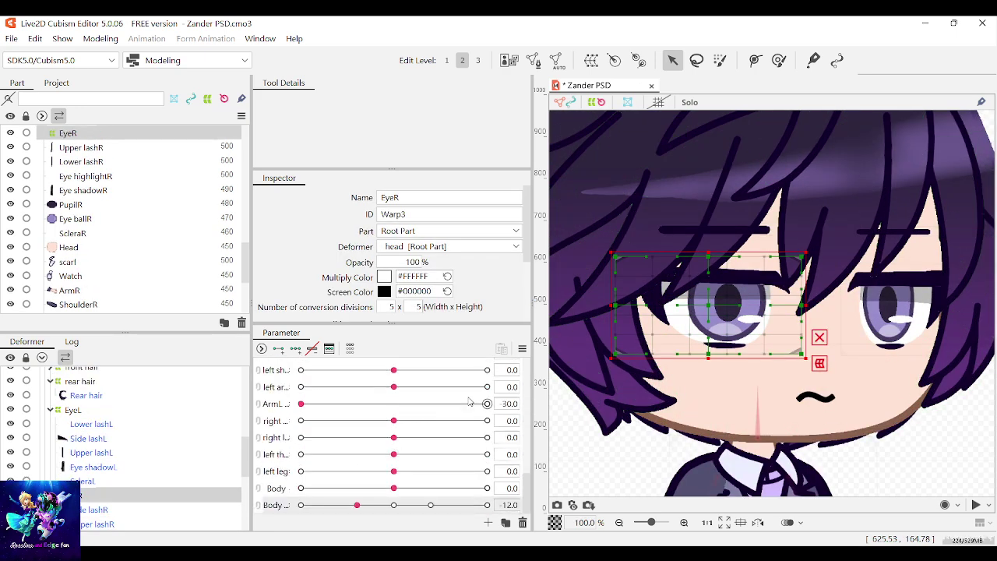
{"action": "left_click", "coordinate": [593, 62]}
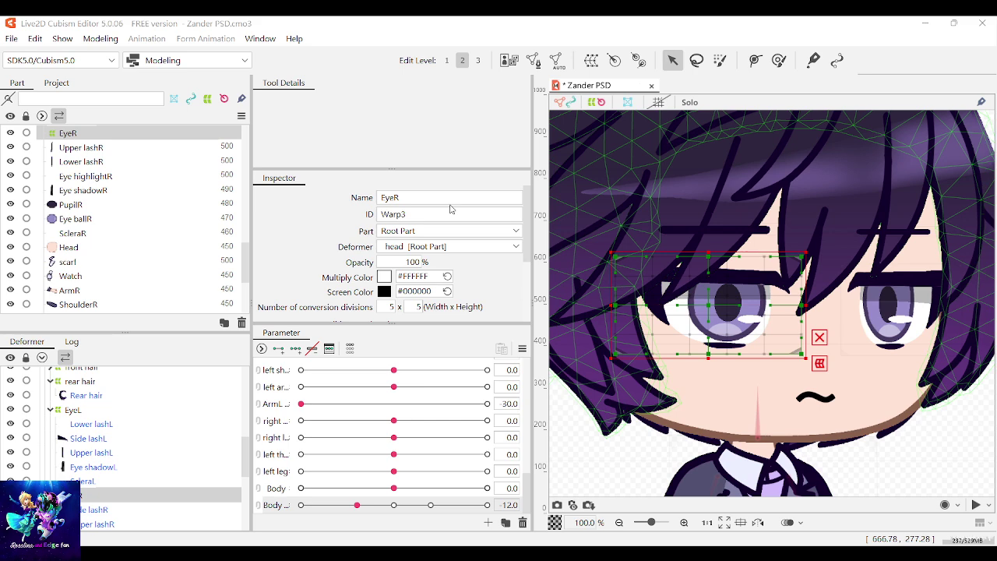
{"action": "left_click", "coordinate": [504, 409]}
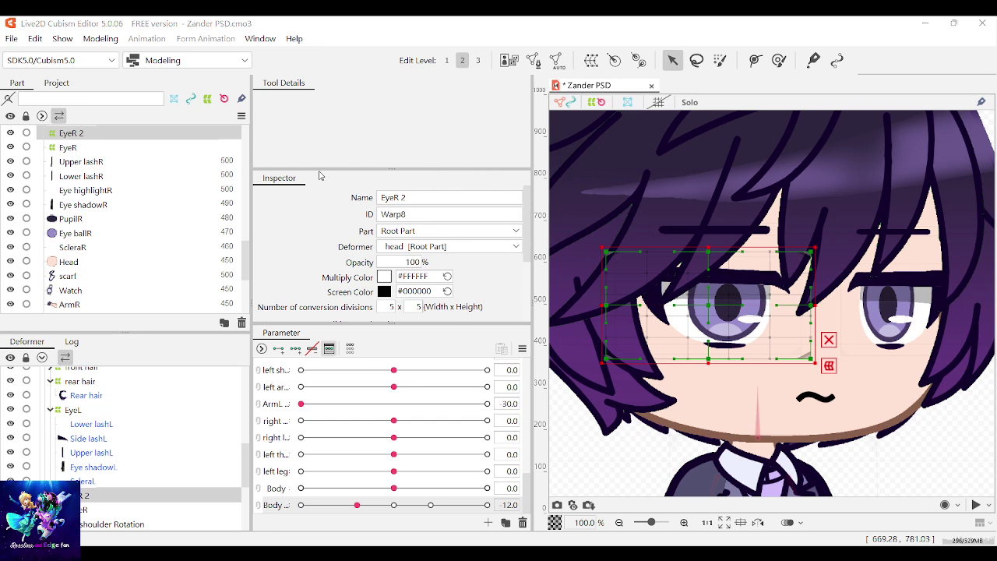
Add keys for the EyeR 2 deformer at all five key positions of the new body parameter
{"action": "left_click", "coordinate": [478, 441]}
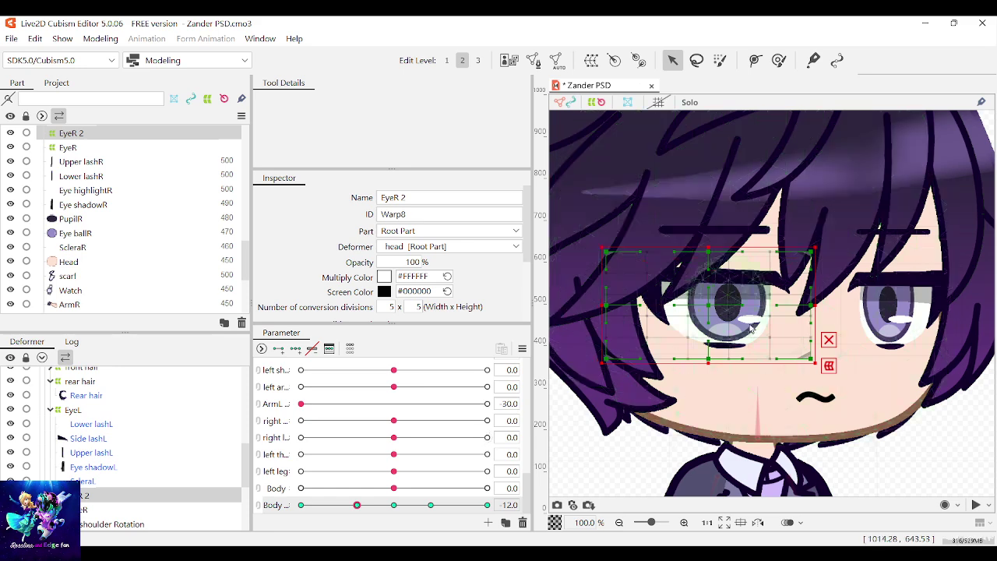
{"action": "scroll", "coordinate": [745, 327], "scroll_direction": "down", "scroll_amount": 2}
{"action": "scroll", "coordinate": [741, 322], "scroll_direction": "up", "scroll_amount": 2}
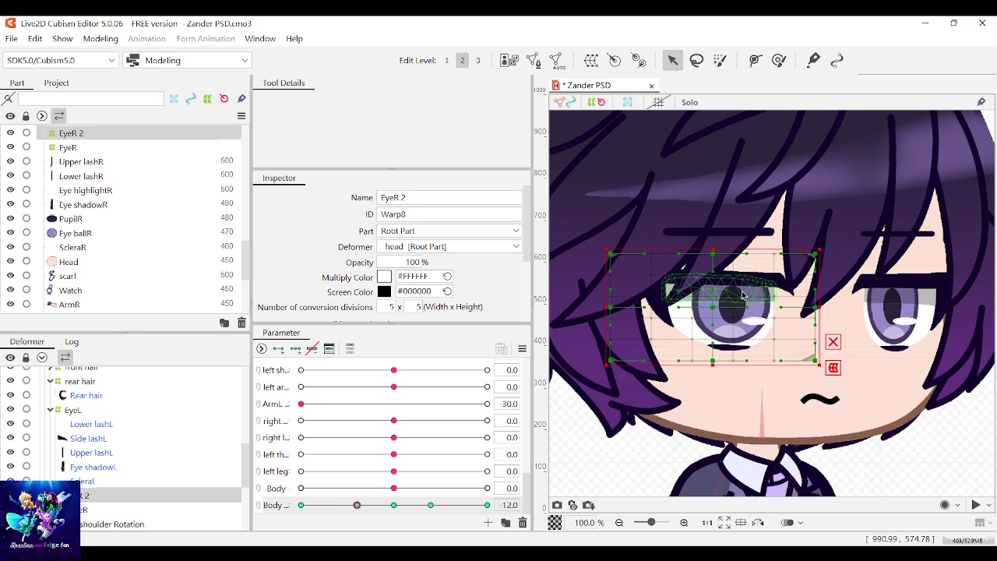
Select the rear hair warp deformer and create a parent 5 x 5 warp deformer named rear hair around it
{"action": "left_click", "coordinate": [621, 380]}
{"action": "scroll", "coordinate": [753, 356], "scroll_direction": "down", "scroll_amount": 4}
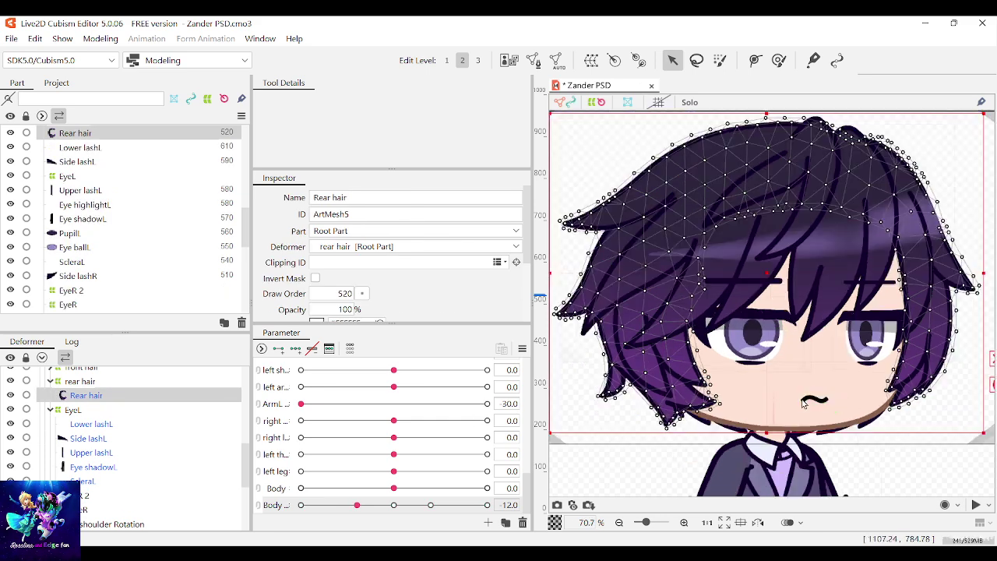
{"action": "scroll", "coordinate": [736, 337], "scroll_direction": "up", "scroll_amount": 2}
{"action": "left_click", "coordinate": [623, 204]}
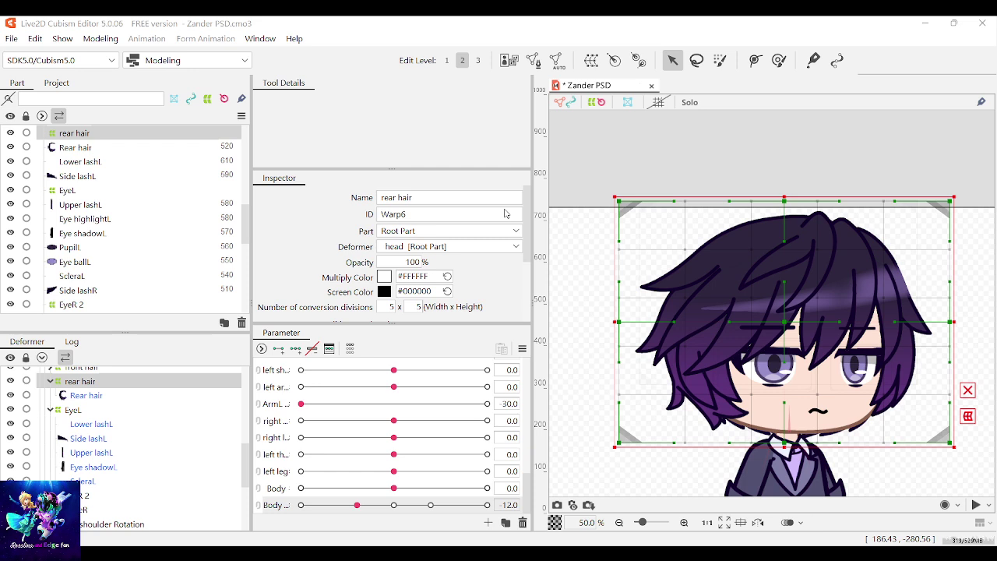
{"action": "left_click", "coordinate": [511, 412]}
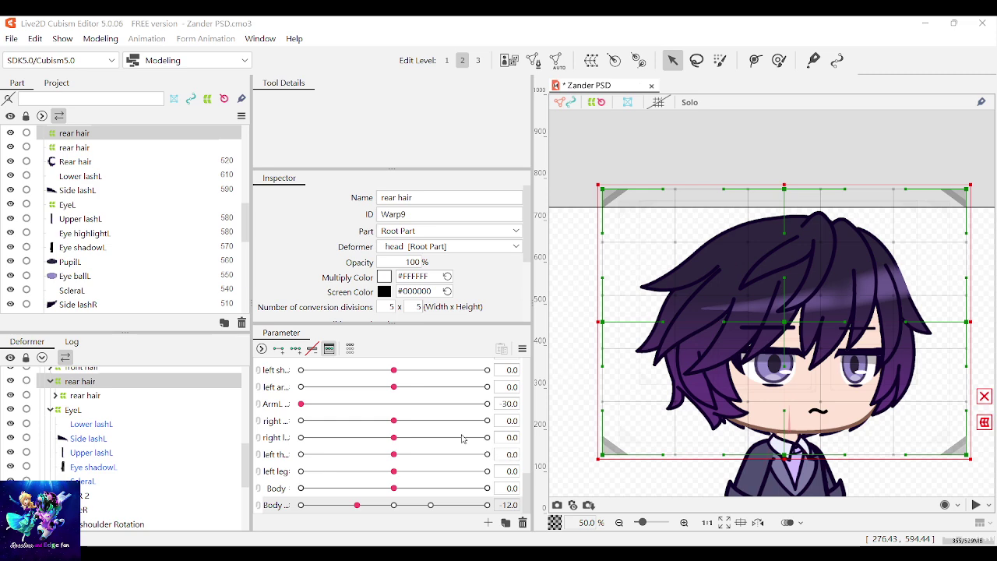
Key the outer rear hair deformer at all five body parameter positions and bend its centre lines and right edge at -12
{"action": "scroll", "coordinate": [802, 377], "scroll_direction": "up", "scroll_amount": 1}
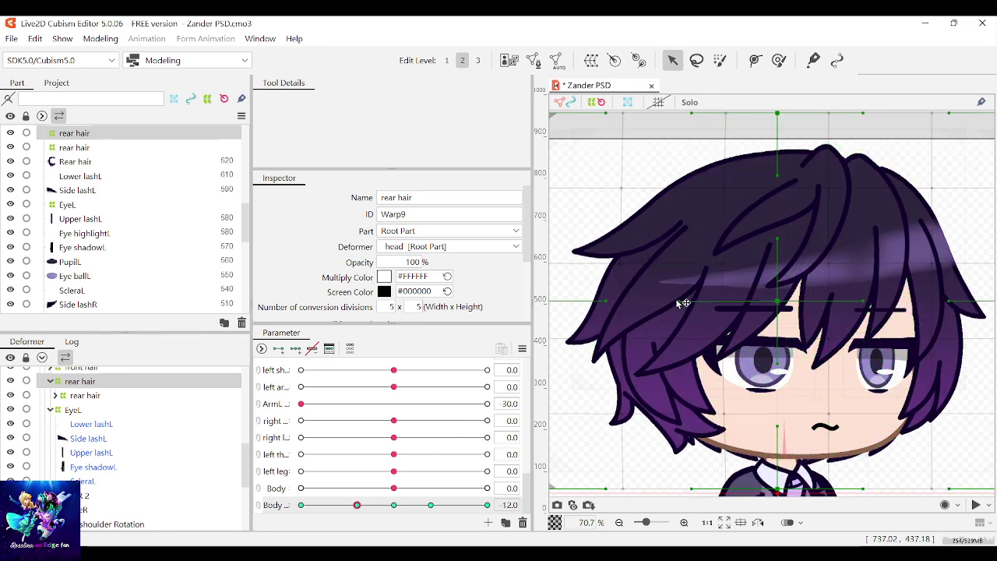
{"action": "scroll", "coordinate": [598, 285], "scroll_direction": "down", "scroll_amount": 1}
{"action": "scroll", "coordinate": [795, 352], "scroll_direction": "up", "scroll_amount": 1}
{"action": "scroll", "coordinate": [795, 352], "scroll_direction": "down", "scroll_amount": 1}
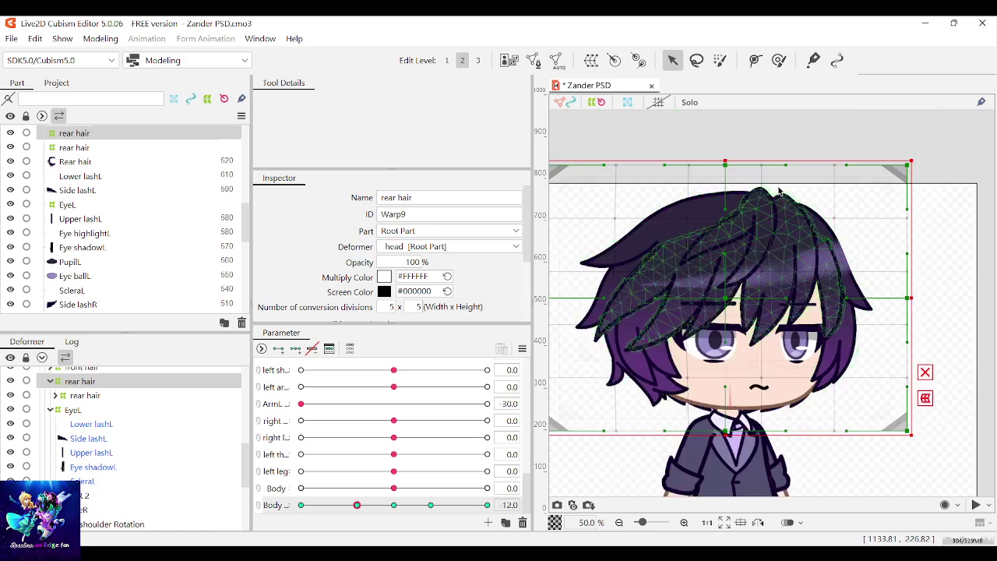
{"action": "left_click_drag", "start_coordinate": [725, 167], "coordinate": [729, 166]}
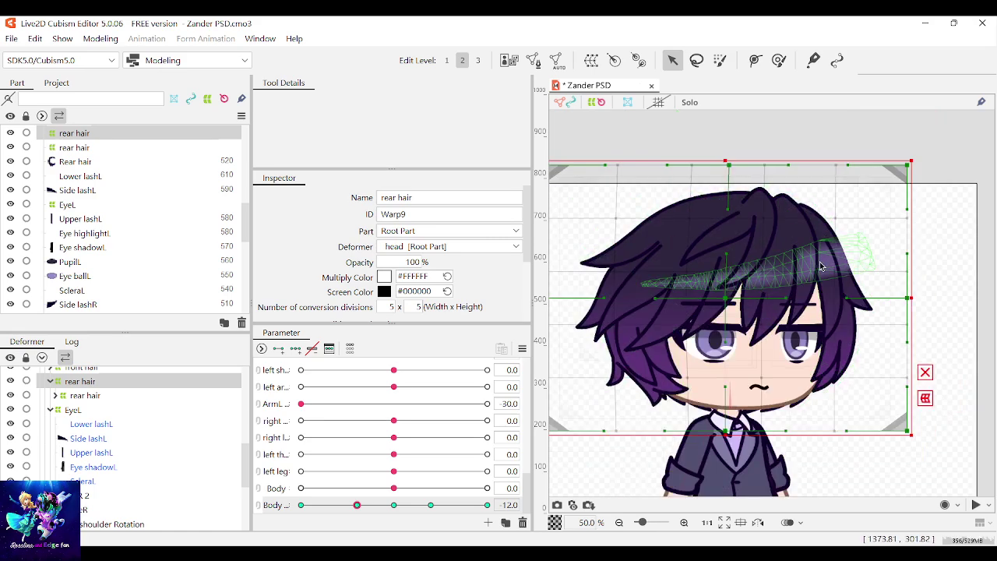
{"action": "left_click_drag", "start_coordinate": [784, 298], "coordinate": [770, 298]}
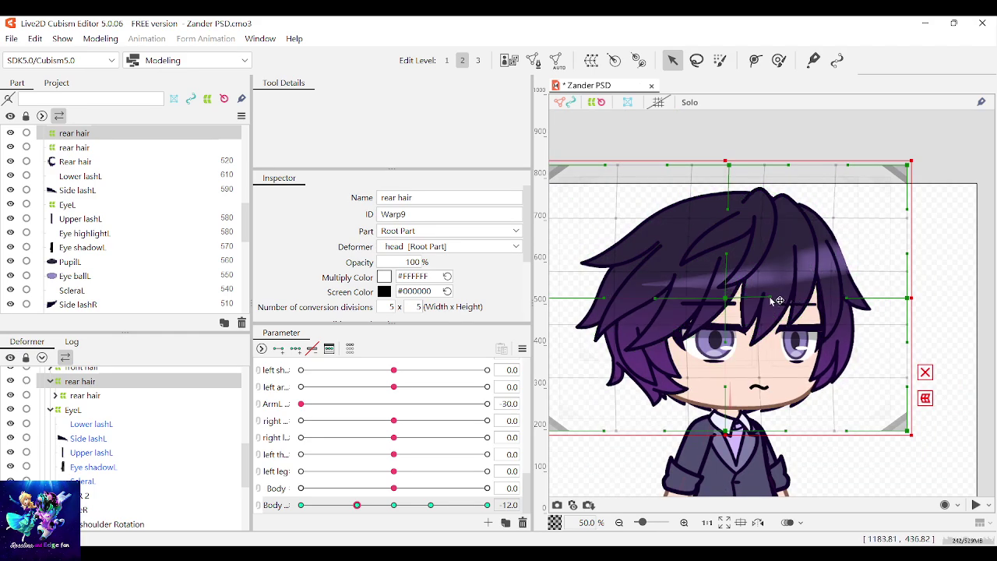
{"action": "left_click_drag", "start_coordinate": [913, 301], "coordinate": [918, 301]}
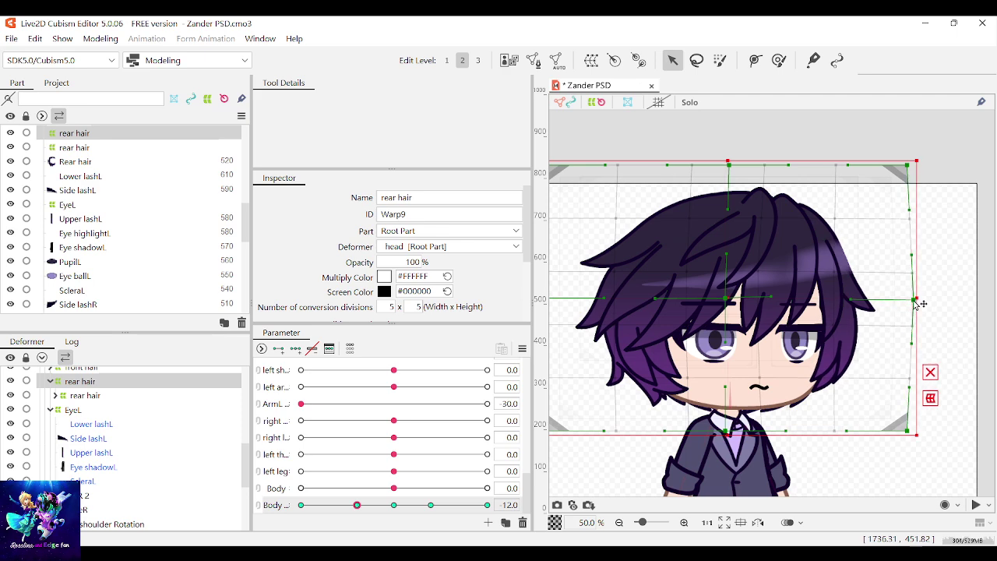
{"action": "left_click_drag", "start_coordinate": [725, 389], "coordinate": [718, 388]}
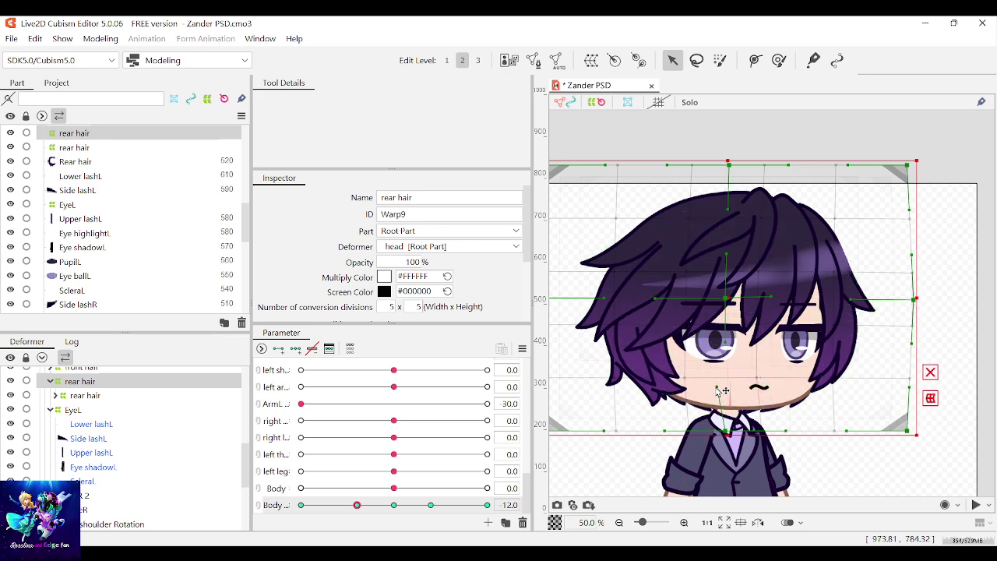
Shift the grid columns just left of centre and near the right side of the outer rear hair deformer slightly left
{"action": "left_click_drag", "start_coordinate": [670, 159], "coordinate": [673, 139]}
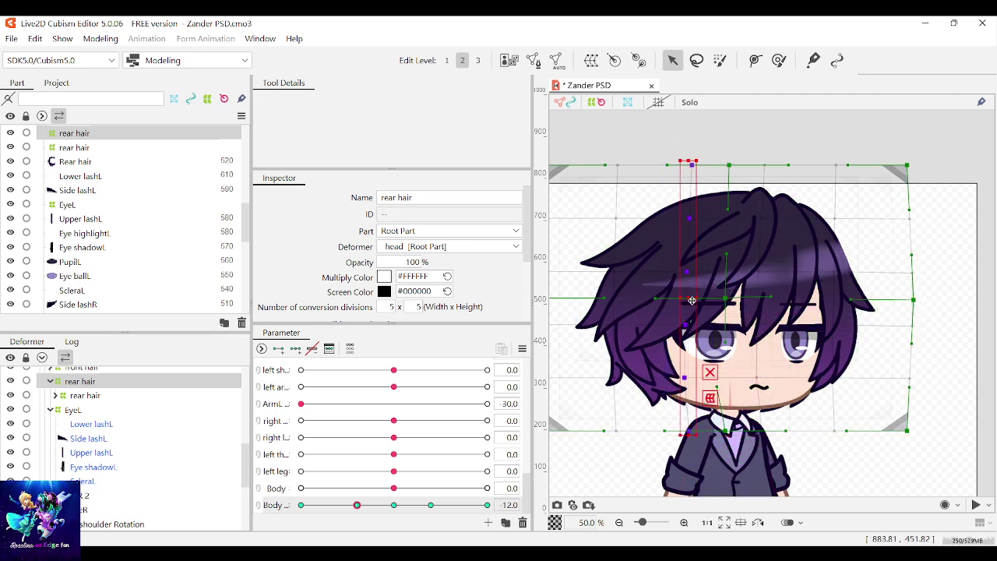
{"action": "left_click_drag", "start_coordinate": [691, 300], "coordinate": [677, 300]}
{"action": "left_click_drag", "start_coordinate": [854, 481], "coordinate": [776, 386]}
{"action": "left_click_drag", "start_coordinate": [721, 473], "coordinate": [632, 142]}
{"action": "left_click_drag", "start_coordinate": [673, 300], "coordinate": [681, 300]}
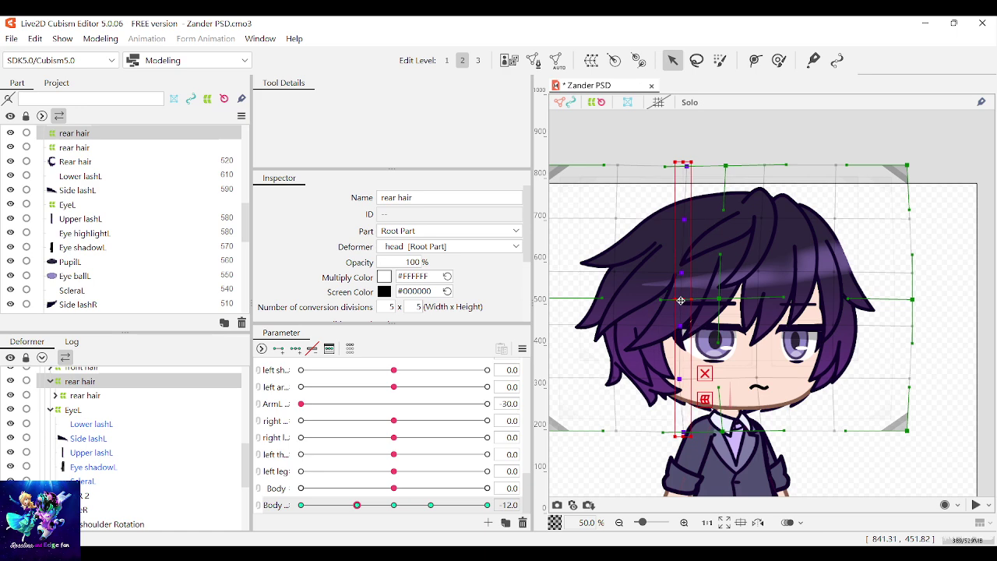
{"action": "left_click_drag", "start_coordinate": [824, 478], "coordinate": [849, 150]}
{"action": "left_click_drag", "start_coordinate": [835, 300], "coordinate": [826, 304]}
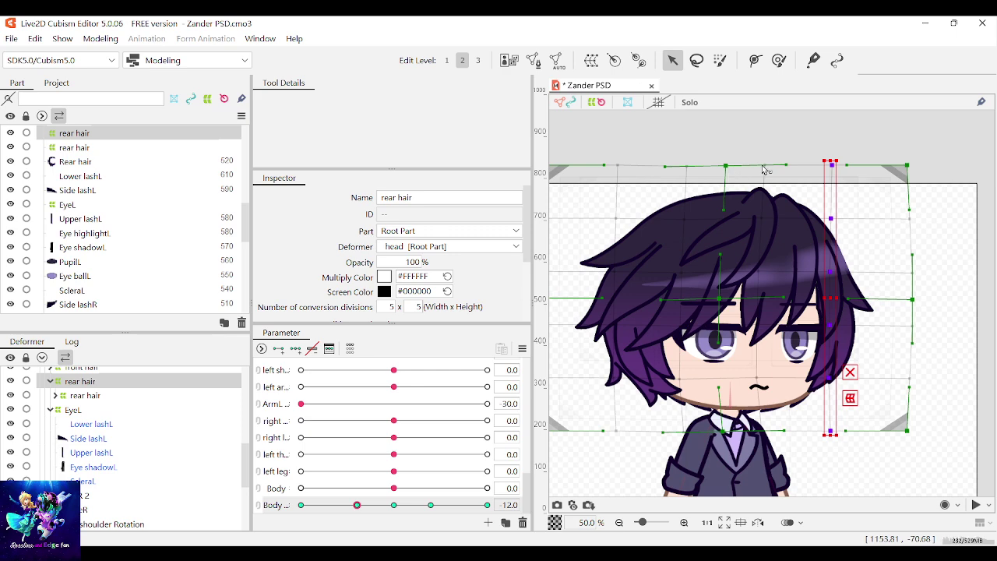
Select the right edge column of the outer rear hair deformer and pull it slightly inward toward the head
{"action": "left_click", "coordinate": [907, 299]}
{"action": "left_click_drag", "start_coordinate": [916, 306], "coordinate": [919, 312]}
{"action": "left_click_drag", "start_coordinate": [907, 432], "coordinate": [893, 117]}
{"action": "left_click", "coordinate": [915, 384]}
{"action": "left_click_drag", "start_coordinate": [913, 302], "coordinate": [907, 303]}
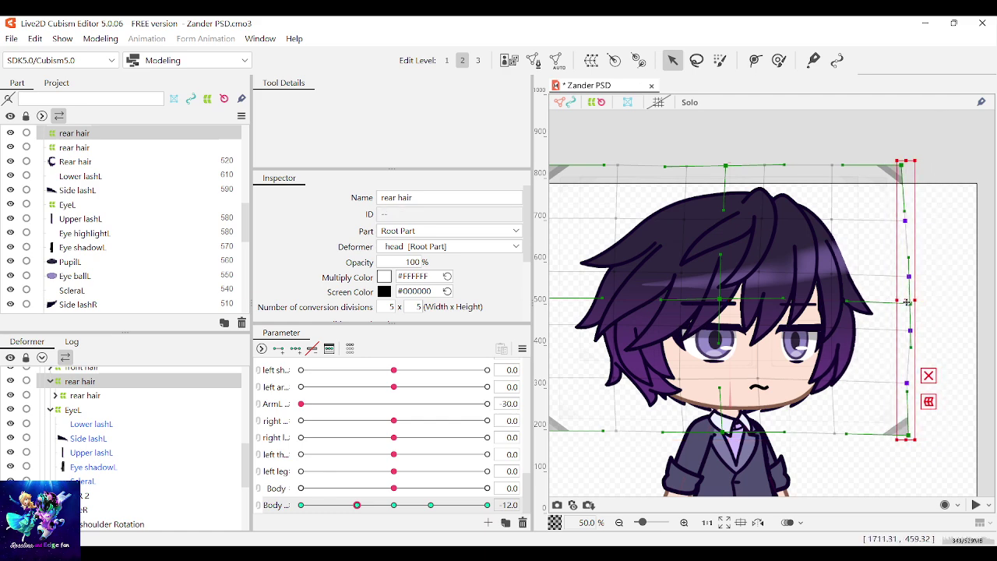
Adjust the inner right column and shift the central columns of the outer rear hair deformer slightly left at -12
{"action": "left_click_drag", "start_coordinate": [846, 446], "coordinate": [807, 139]}
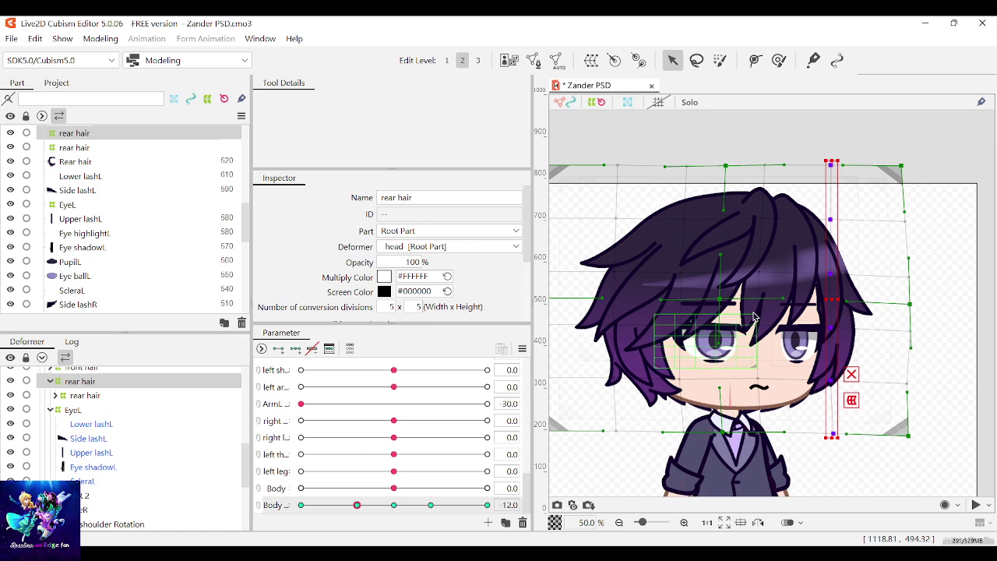
{"action": "mouse_move", "coordinate": [358, 506]}
{"action": "left_mouse_down"}
{"action": "mouse_move", "coordinate": [313, 507]}
{"action": "mouse_move", "coordinate": [395, 507]}
{"action": "mouse_move", "coordinate": [343, 508]}
{"action": "mouse_move", "coordinate": [356, 509]}
{"action": "left_mouse_up"}
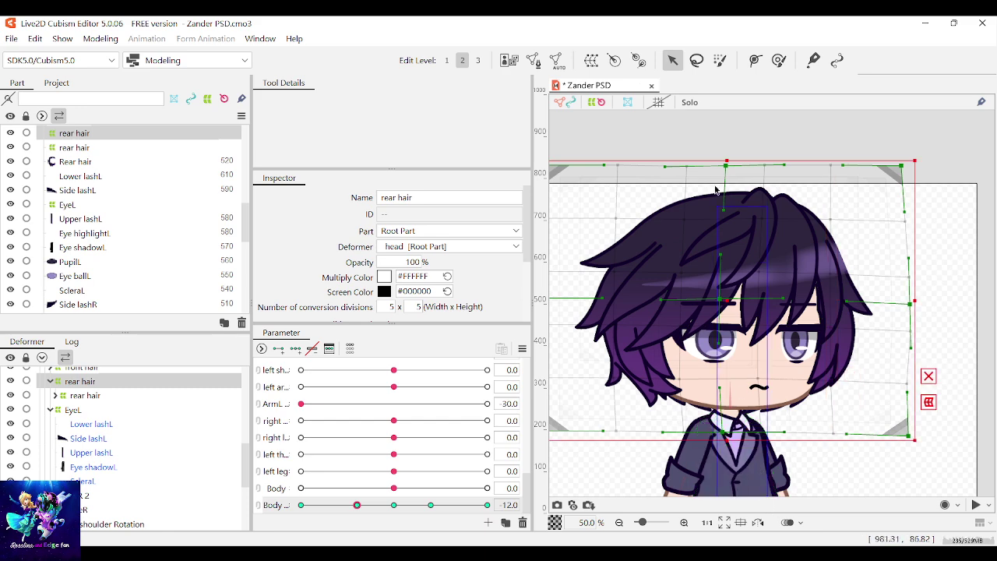
{"action": "left_click_drag", "start_coordinate": [824, 302], "coordinate": [755, 302]}
{"action": "mouse_move", "coordinate": [786, 464]}
{"action": "left_mouse_down"}
{"action": "mouse_move", "coordinate": [756, 400]}
{"action": "mouse_move", "coordinate": [686, 113]}
{"action": "mouse_move", "coordinate": [772, 454]}
{"action": "left_mouse_up"}
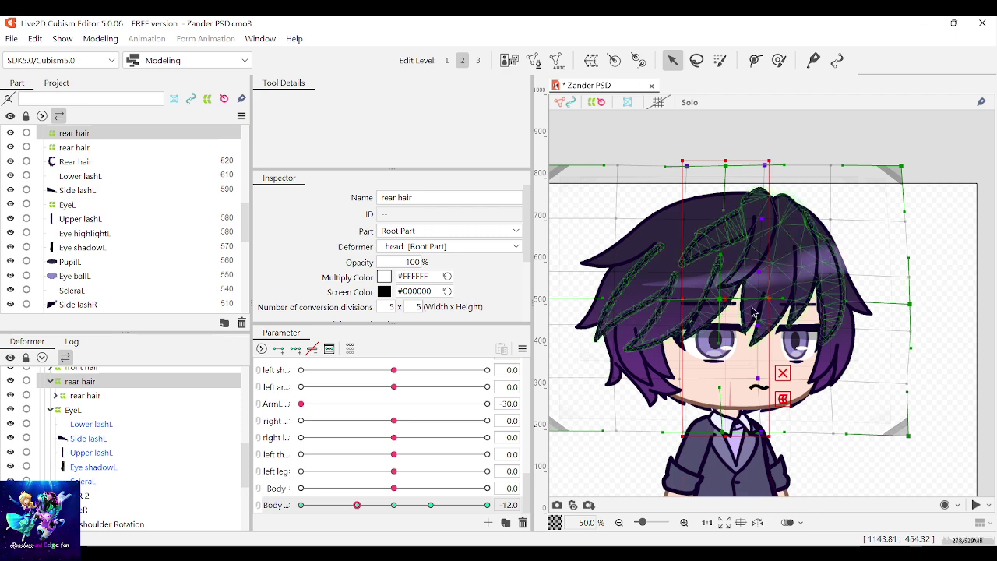
{"action": "left_click_drag", "start_coordinate": [726, 299], "coordinate": [721, 299]}
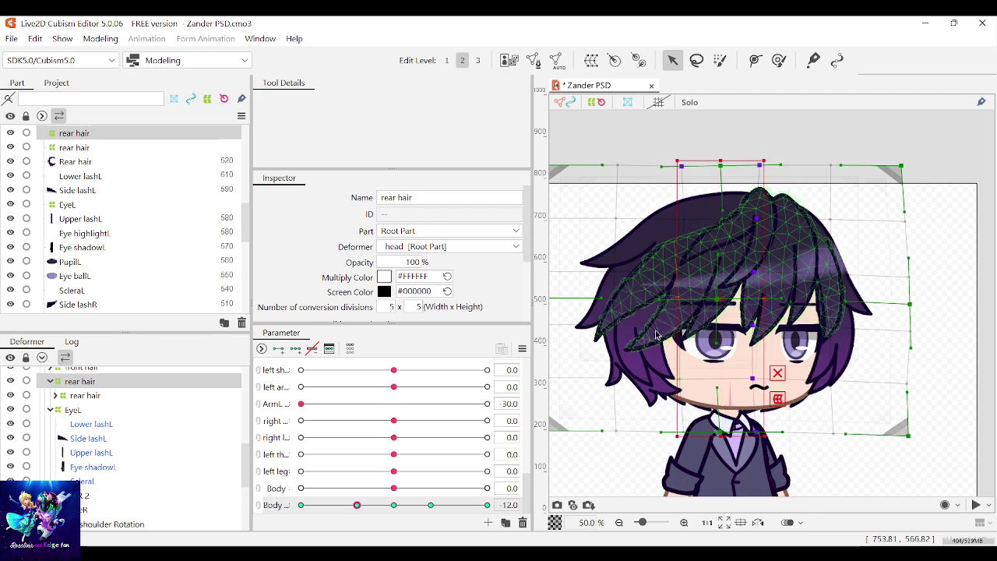
Try to reshape the left columns of the inner rear hair warp deformer with the body parameter at -12
{"action": "left_click", "coordinate": [665, 447]}
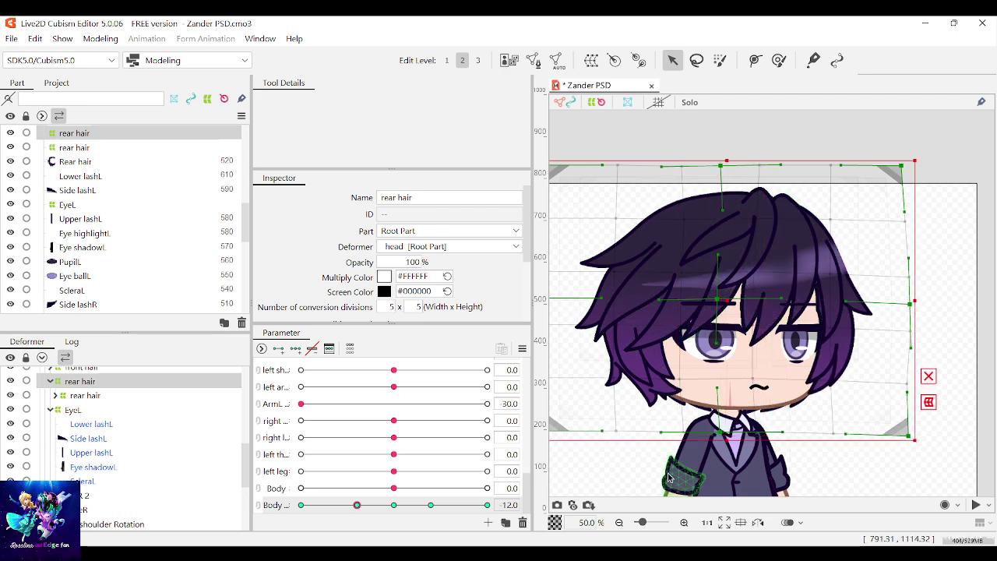
{"action": "left_click", "coordinate": [667, 120]}
{"action": "left_click", "coordinate": [658, 221]}
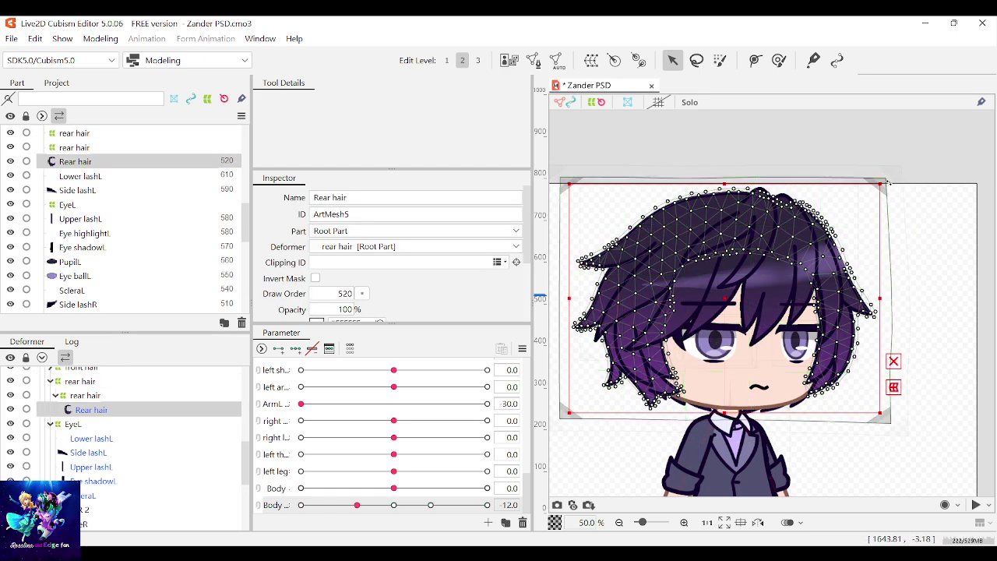
{"action": "left_click", "coordinate": [561, 179]}
{"action": "left_click_drag", "start_coordinate": [655, 190], "coordinate": [657, 169]}
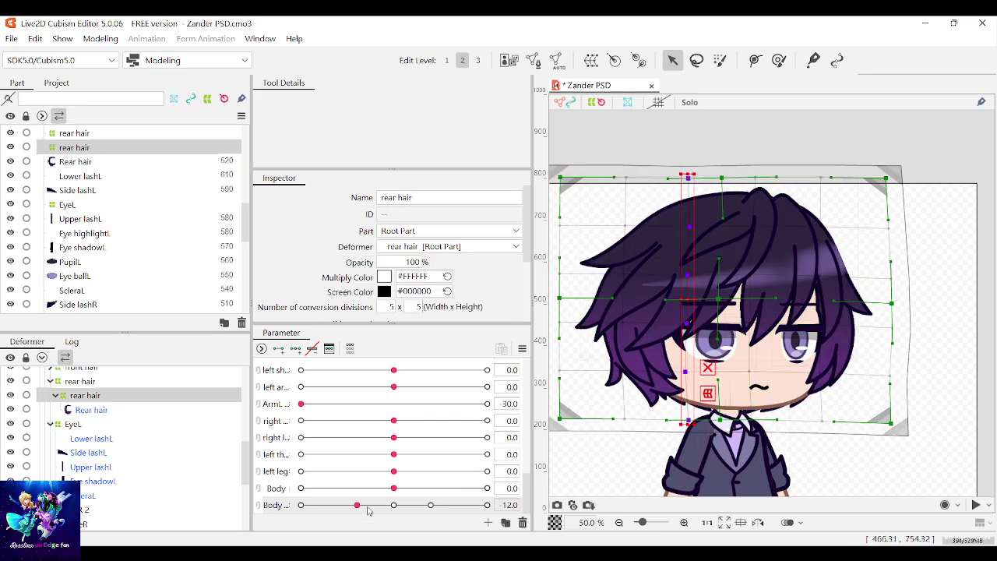
{"action": "mouse_move", "coordinate": [369, 510]}
{"action": "left_mouse_down"}
{"action": "mouse_move", "coordinate": [338, 506]}
{"action": "mouse_move", "coordinate": [357, 505]}
{"action": "left_mouse_up"}
{"action": "scroll", "coordinate": [662, 405], "scroll_direction": "down", "scroll_amount": 2}
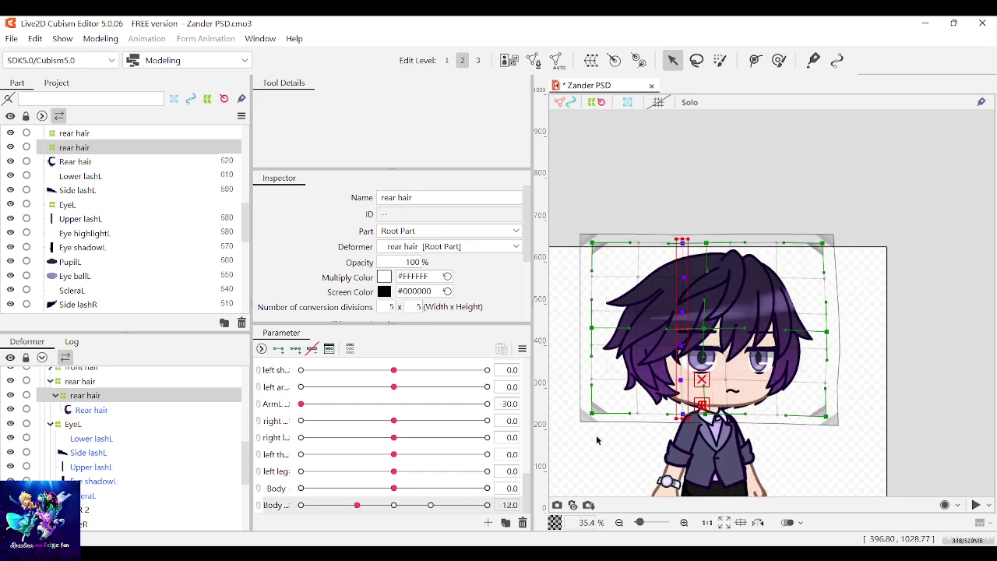
{"action": "left_click_drag", "start_coordinate": [605, 435], "coordinate": [561, 188]}
{"action": "scroll", "coordinate": [598, 315], "scroll_direction": "up", "scroll_amount": 1}
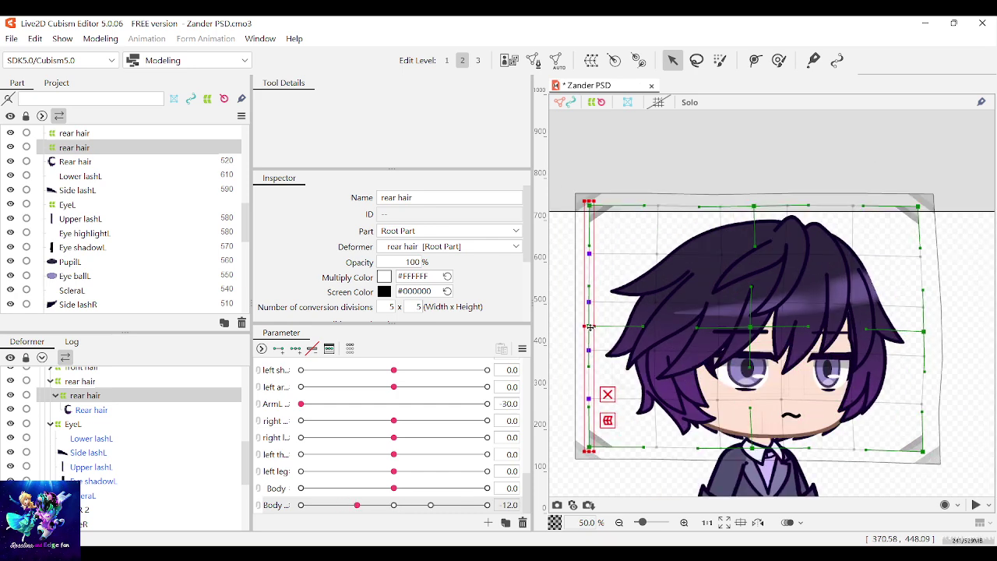
{"action": "scroll", "coordinate": [416, 434], "scroll_direction": "up", "scroll_amount": 5}
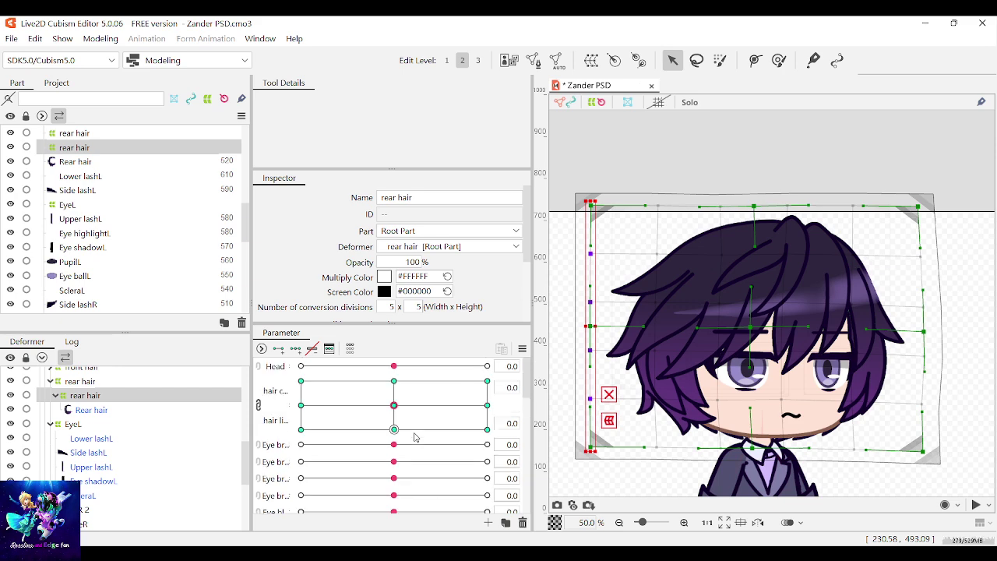
Undo the column edits made to the inner rear hair warp deformer
{"action": "key", "text": "ctrl+z"}
{"action": "key", "text": "ctrl+z"}
{"action": "key", "text": "ctrl+z"}
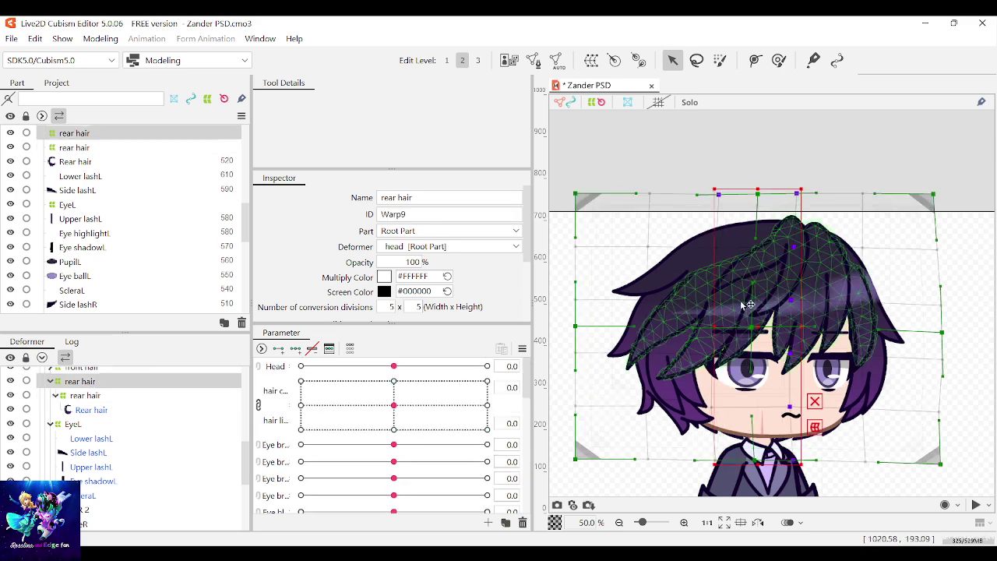
Select the two leftmost columns of the outer rear hair deformer and narrow them slightly from both sides
{"action": "mouse_move", "coordinate": [651, 153]}
{"action": "left_mouse_down"}
{"action": "mouse_move", "coordinate": [668, 178]}
{"action": "mouse_move", "coordinate": [660, 156]}
{"action": "left_mouse_up"}
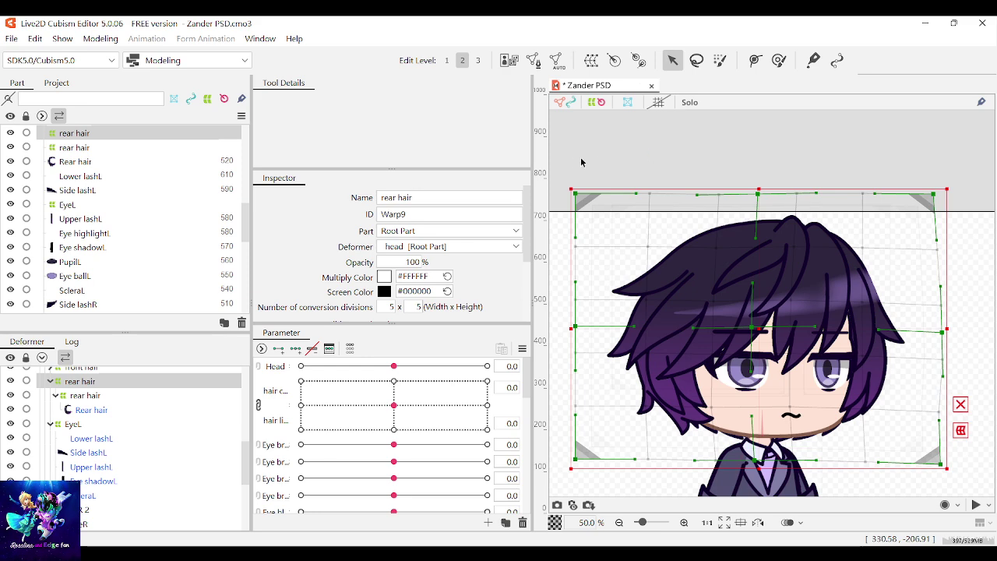
{"action": "left_click_drag", "start_coordinate": [602, 277], "coordinate": [666, 466]}
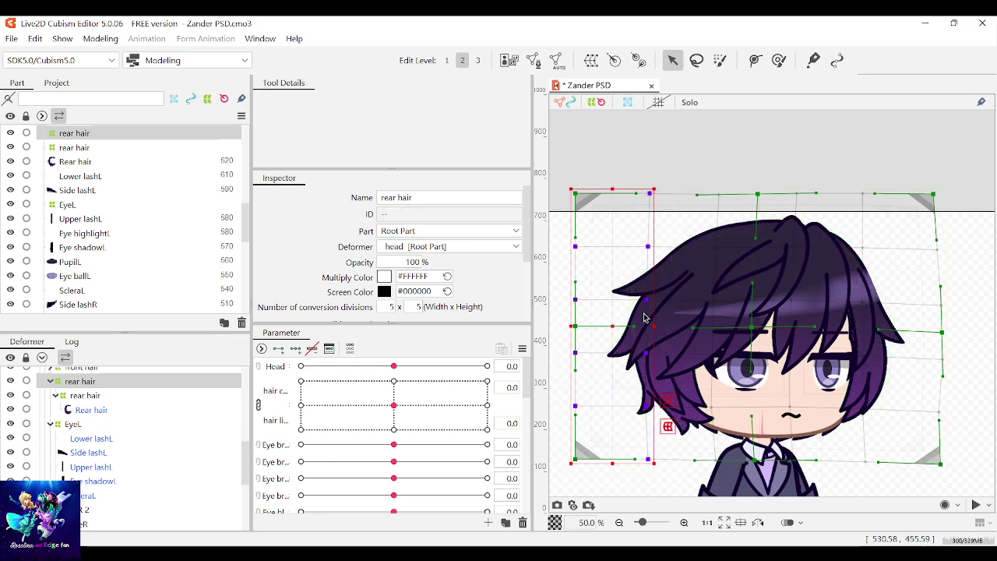
{"action": "left_click_drag", "start_coordinate": [656, 325], "coordinate": [652, 326]}
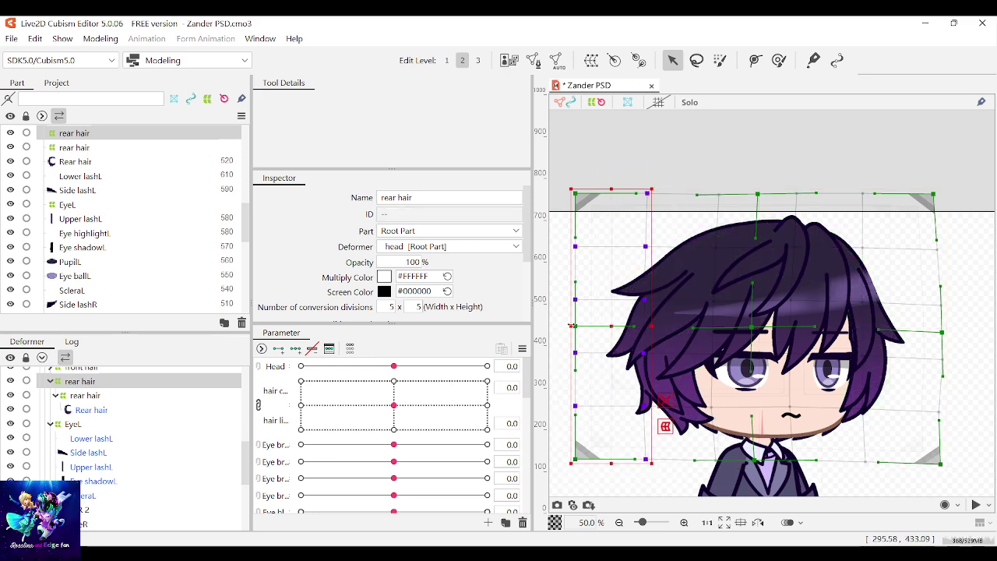
{"action": "left_click_drag", "start_coordinate": [573, 325], "coordinate": [578, 326]}
Move the new body parameter from near its centre back to -12 to check how the rear hair deforms
{"action": "scroll", "coordinate": [687, 315], "scroll_direction": "down", "scroll_amount": 2}
{"action": "scroll", "coordinate": [358, 418], "scroll_direction": "down", "scroll_amount": 4}
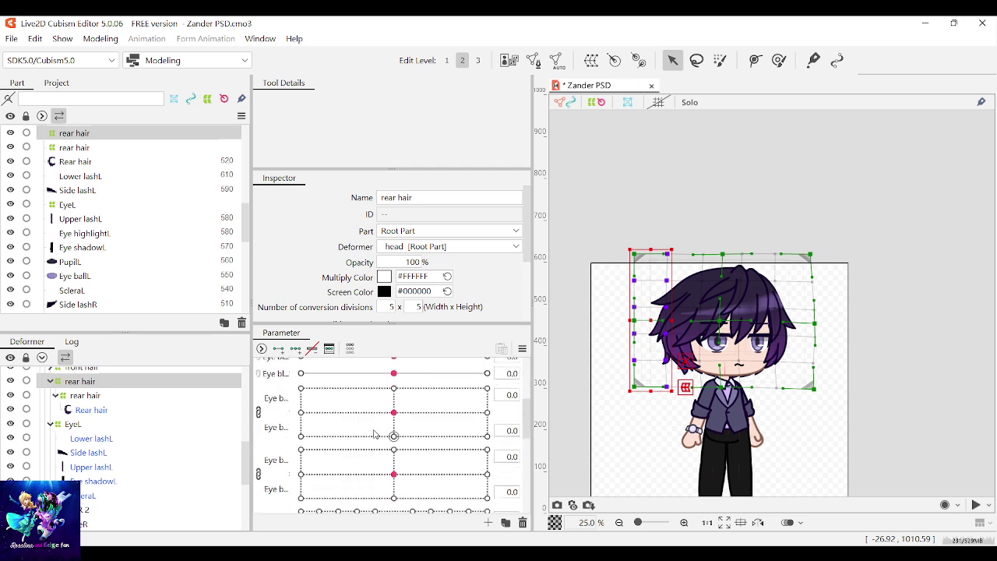
{"action": "scroll", "coordinate": [373, 433], "scroll_direction": "down", "scroll_amount": 5}
{"action": "left_click", "coordinate": [398, 504]}
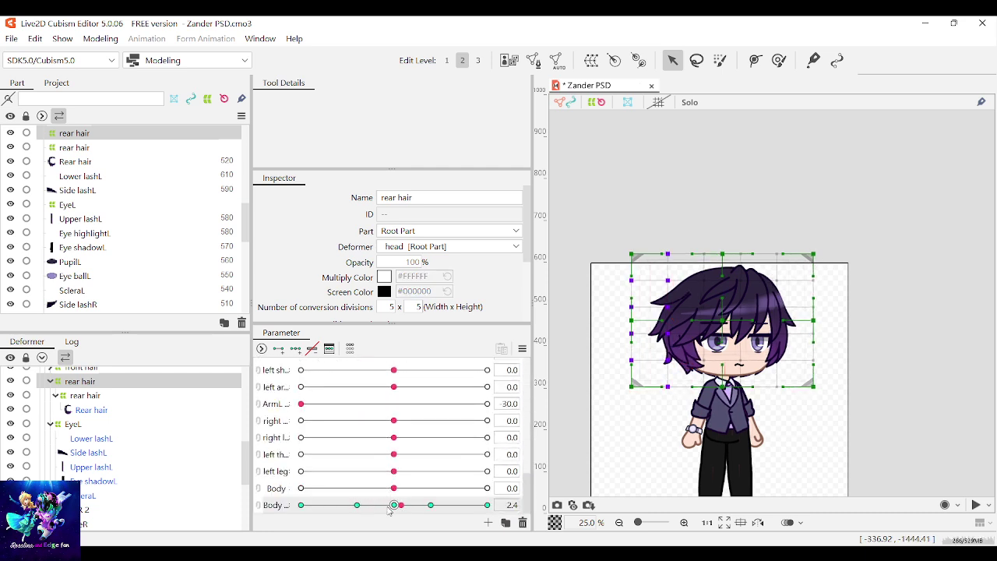
{"action": "left_click_drag", "start_coordinate": [388, 510], "coordinate": [357, 510]}
{"action": "scroll", "coordinate": [812, 368], "scroll_direction": "up", "scroll_amount": 2}
{"action": "scroll", "coordinate": [812, 367], "scroll_direction": "down", "scroll_amount": 1}
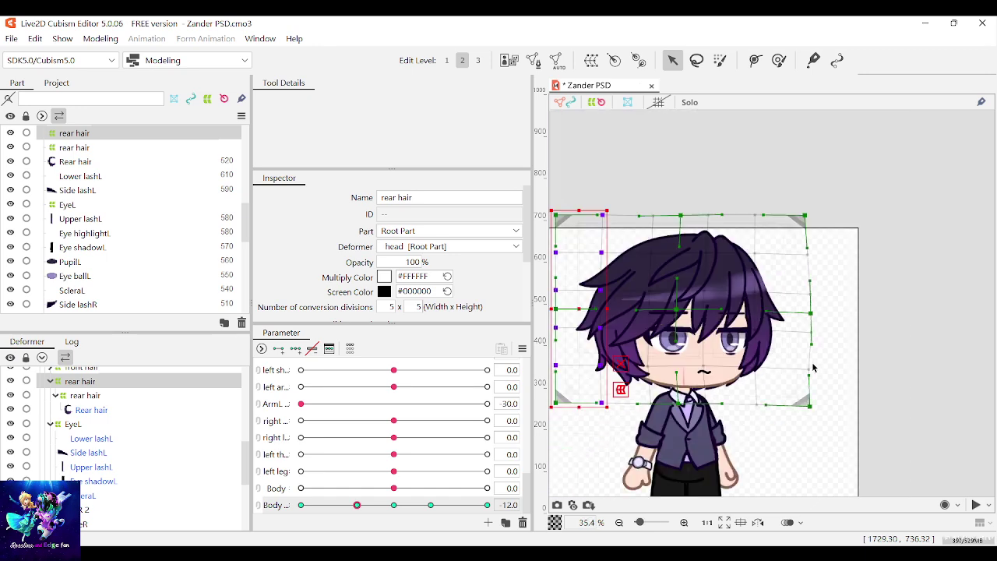
Create a parent 5 x 5 warp deformer named Front hair around the front hair deformer and key its five body parameter positions
{"action": "left_click", "coordinate": [683, 272]}
{"action": "scroll", "coordinate": [683, 273], "scroll_direction": "up", "scroll_amount": 1}
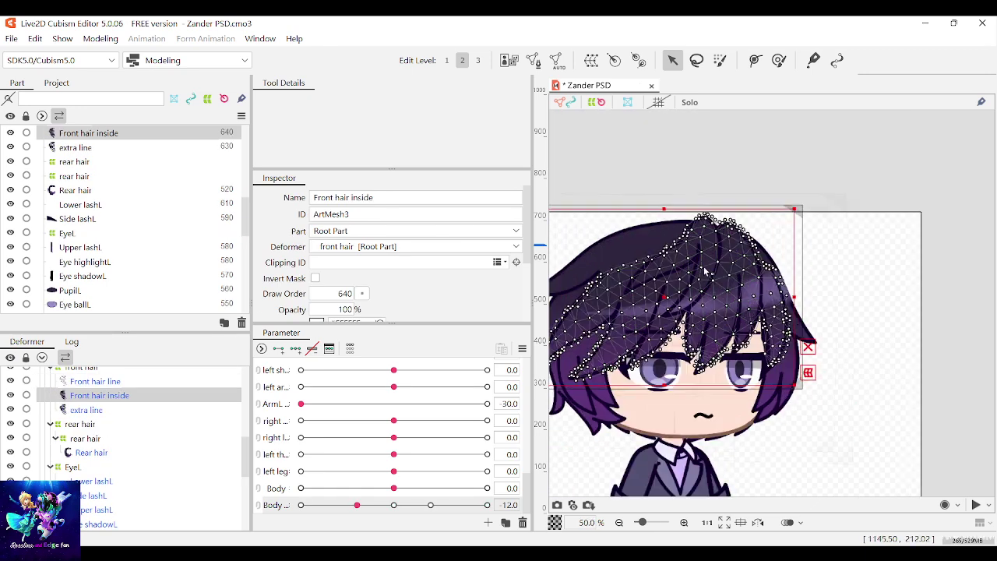
{"action": "scroll", "coordinate": [679, 267], "scroll_direction": "down", "scroll_amount": 2}
{"action": "scroll", "coordinate": [583, 250], "scroll_direction": "up", "scroll_amount": 2}
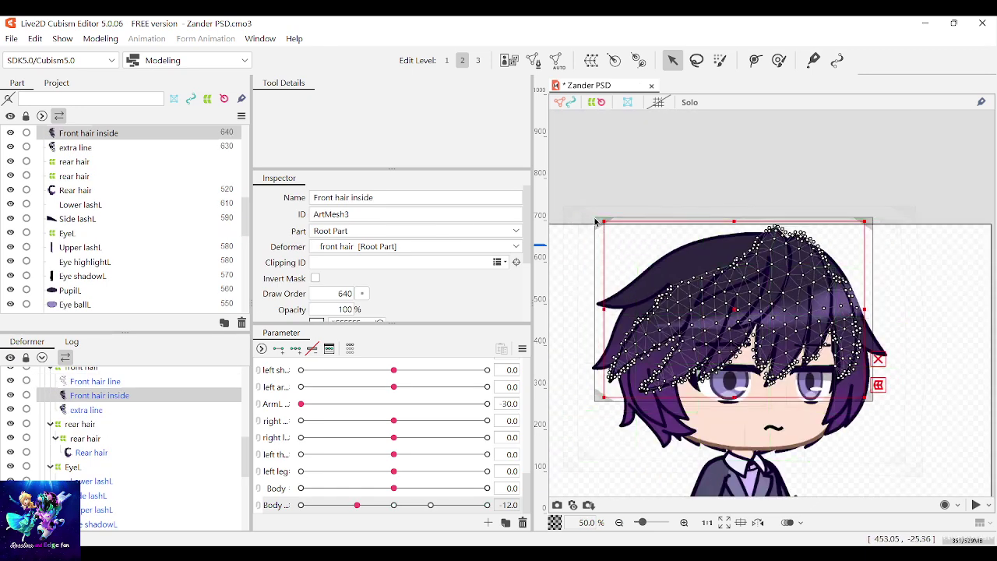
{"action": "left_click", "coordinate": [605, 204]}
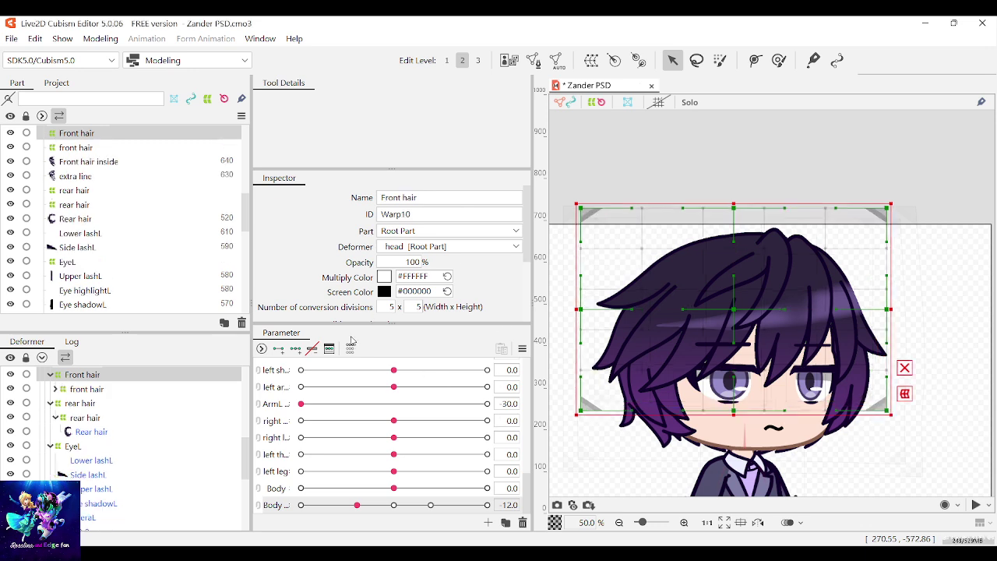
{"action": "left_click", "coordinate": [279, 350]}
{"action": "left_click", "coordinate": [328, 349]}
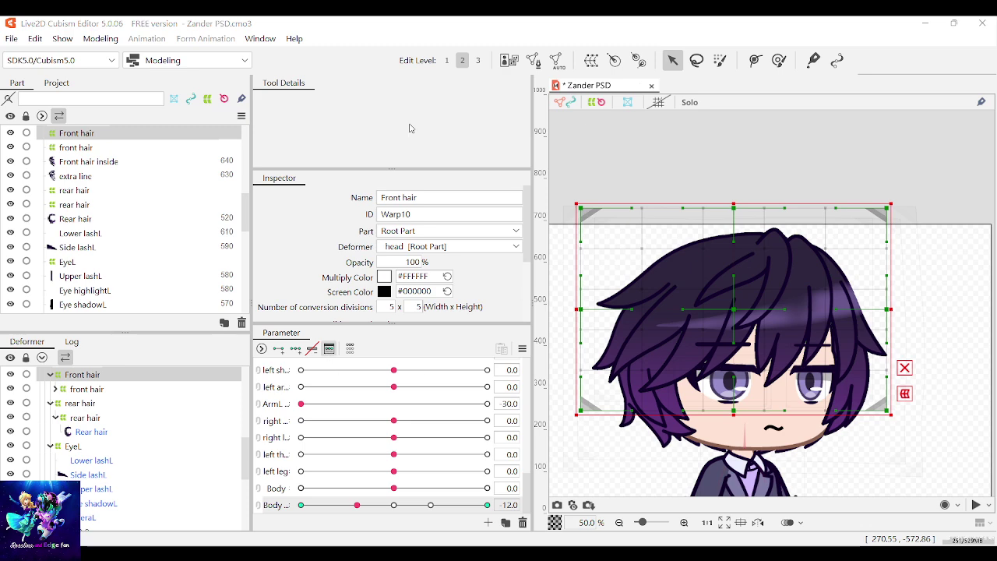
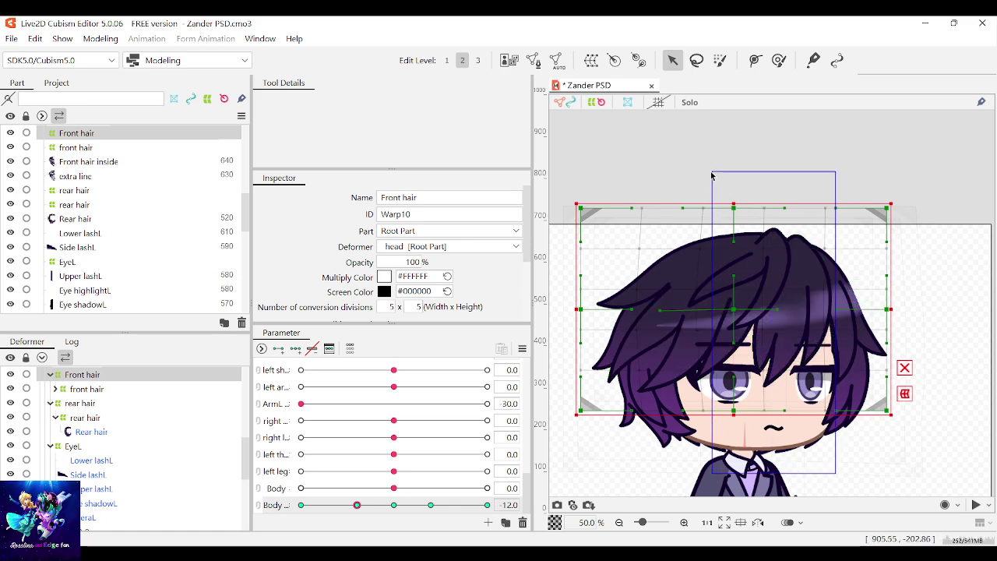
At body parameter -12, shift the Front hair deformer's inner columns and centre point left and its lower middle point right
{"action": "left_click", "coordinate": [792, 308]}
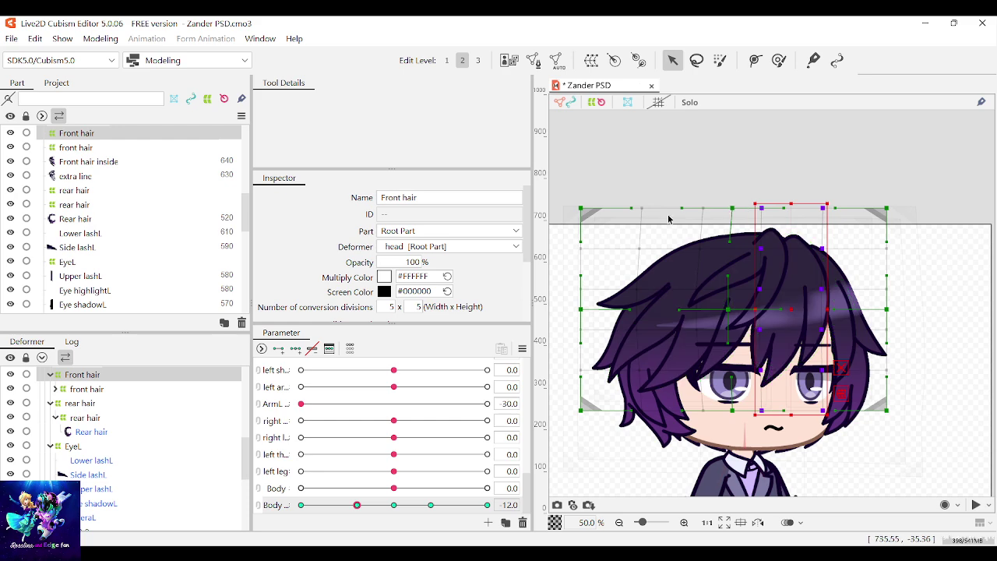
{"action": "left_click", "coordinate": [643, 210]}
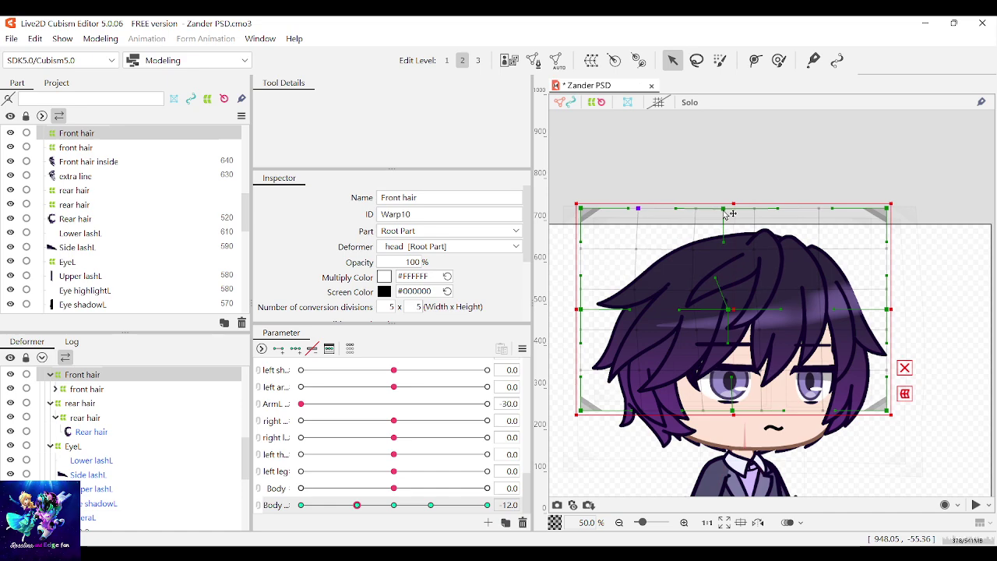
{"action": "scroll", "coordinate": [732, 233], "scroll_direction": "up", "scroll_amount": 2}
{"action": "scroll", "coordinate": [744, 333], "scroll_direction": "down", "scroll_amount": 1}
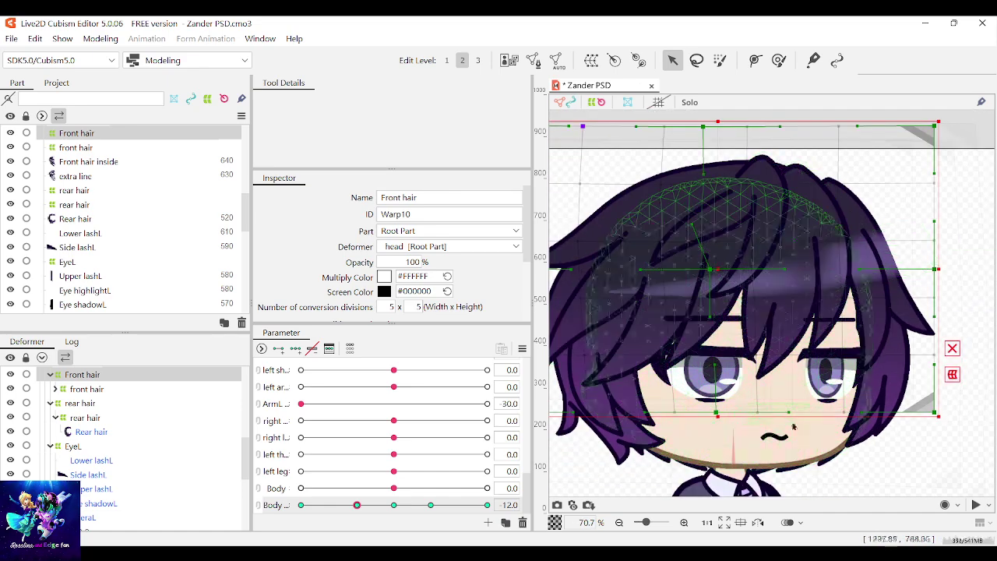
{"action": "left_click_drag", "start_coordinate": [715, 413], "coordinate": [732, 413]}
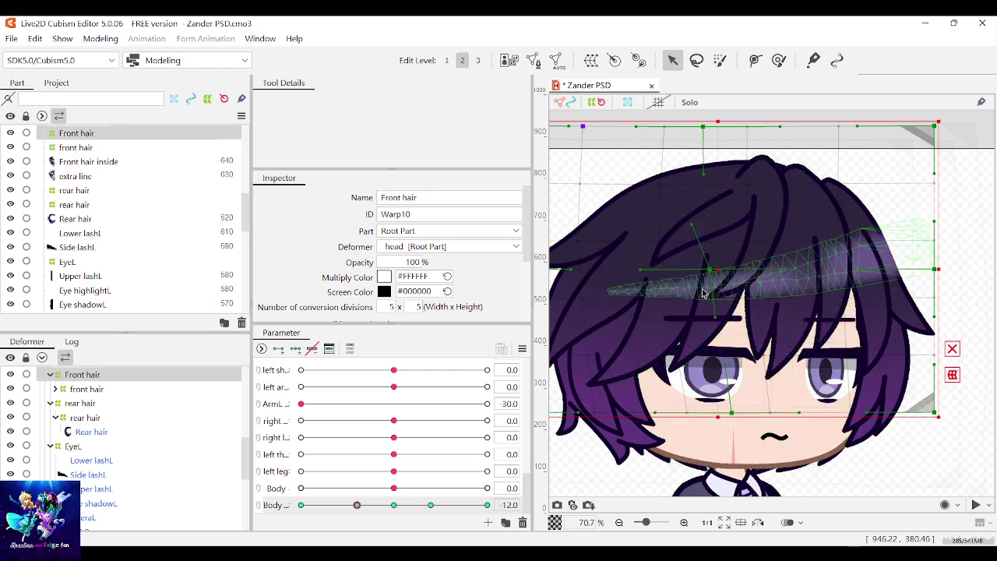
{"action": "left_click_drag", "start_coordinate": [707, 273], "coordinate": [700, 272]}
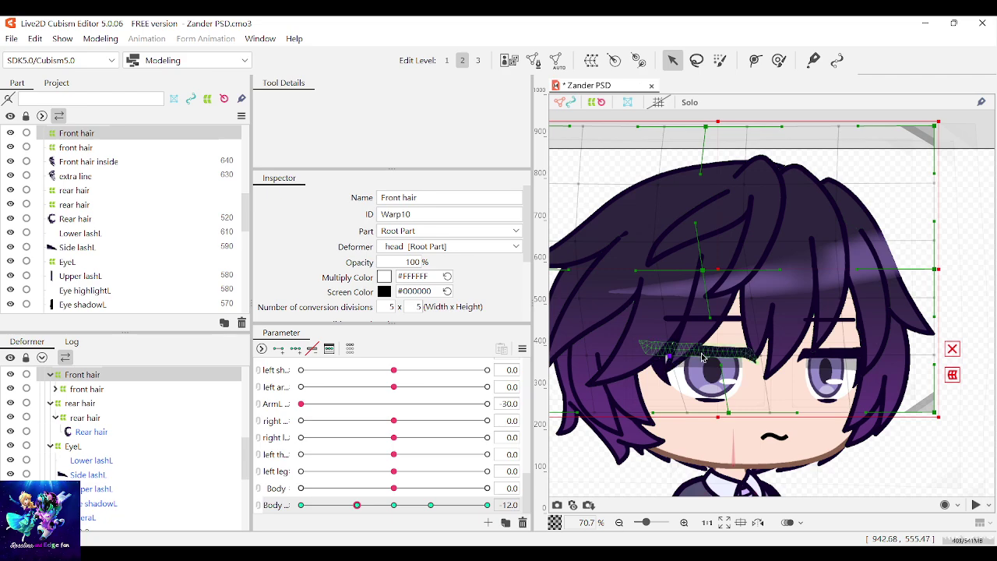
{"action": "scroll", "coordinate": [702, 358], "scroll_direction": "down", "scroll_amount": 2}
{"action": "scroll", "coordinate": [698, 270], "scroll_direction": "up", "scroll_amount": 4}
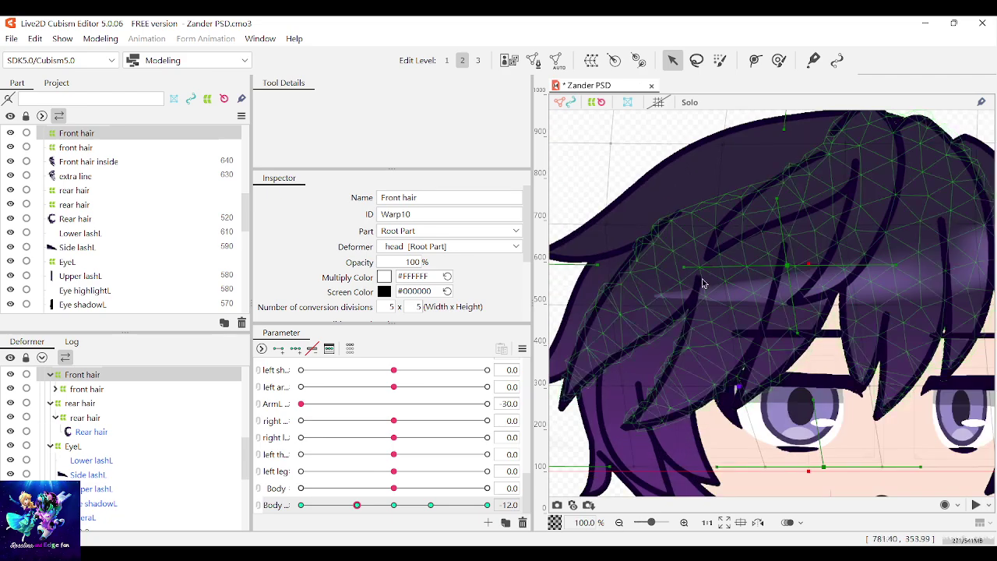
Move the Front hair deformer's right middle edge point slightly outward and shift its centre and lower middle points left
{"action": "scroll", "coordinate": [872, 272], "scroll_direction": "down", "scroll_amount": 2}
{"action": "scroll", "coordinate": [894, 282], "scroll_direction": "up", "scroll_amount": 1}
{"action": "left_click_drag", "start_coordinate": [912, 269], "coordinate": [922, 276]}
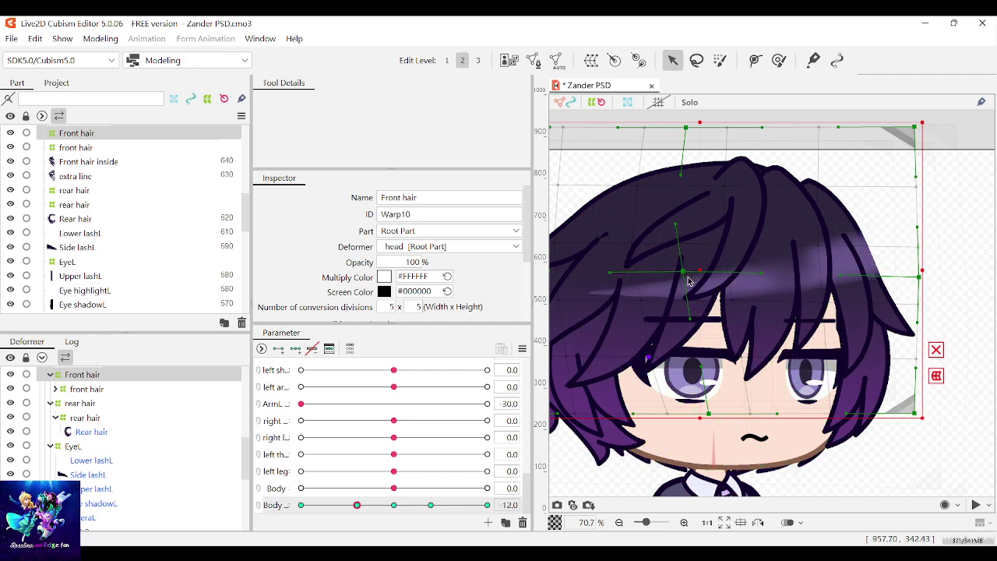
{"action": "left_click_drag", "start_coordinate": [685, 278], "coordinate": [678, 278]}
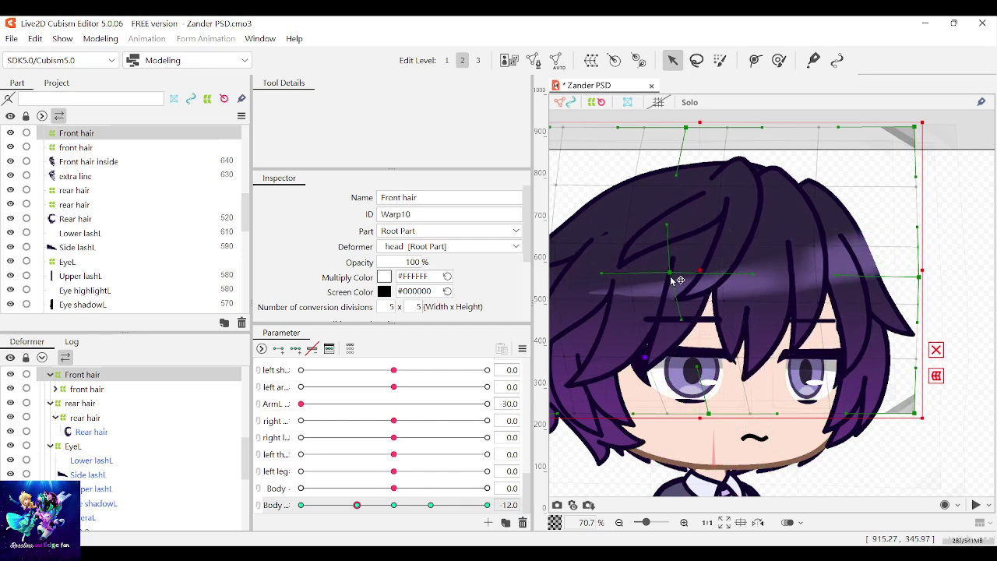
{"action": "left_click_drag", "start_coordinate": [708, 413], "coordinate": [687, 418]}
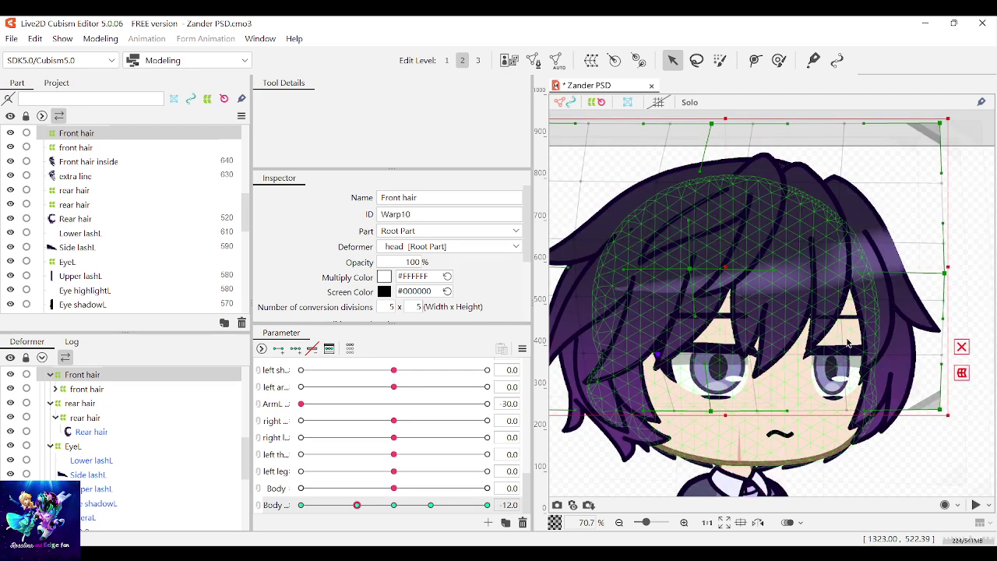
{"action": "left_click_drag", "start_coordinate": [356, 504], "coordinate": [358, 505]}
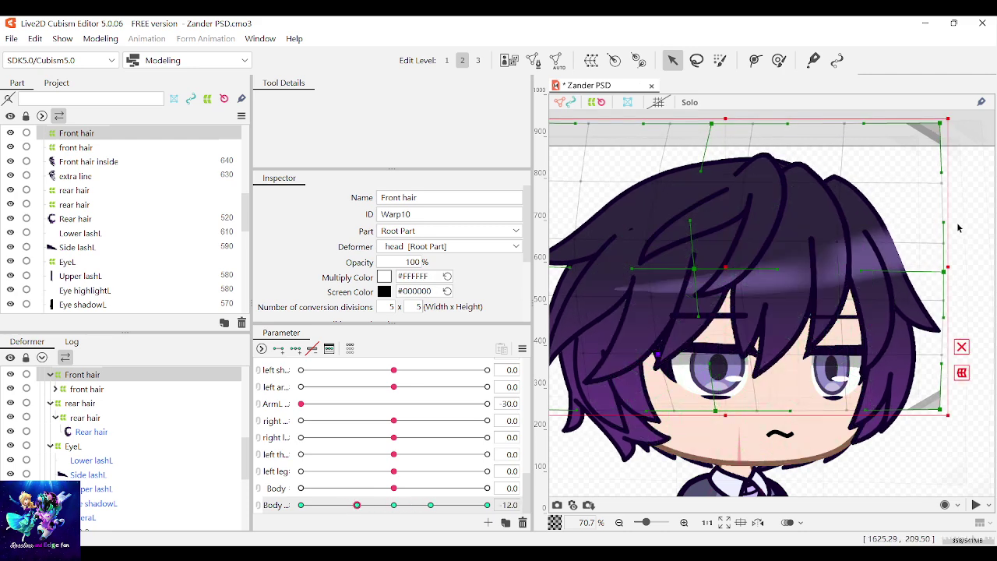
Nudge the Front hair deformer's upper right corner outward, its upper middle point left and its centre point up, checking the deformation around -12
{"action": "left_click_drag", "start_coordinate": [937, 121], "coordinate": [945, 127]}
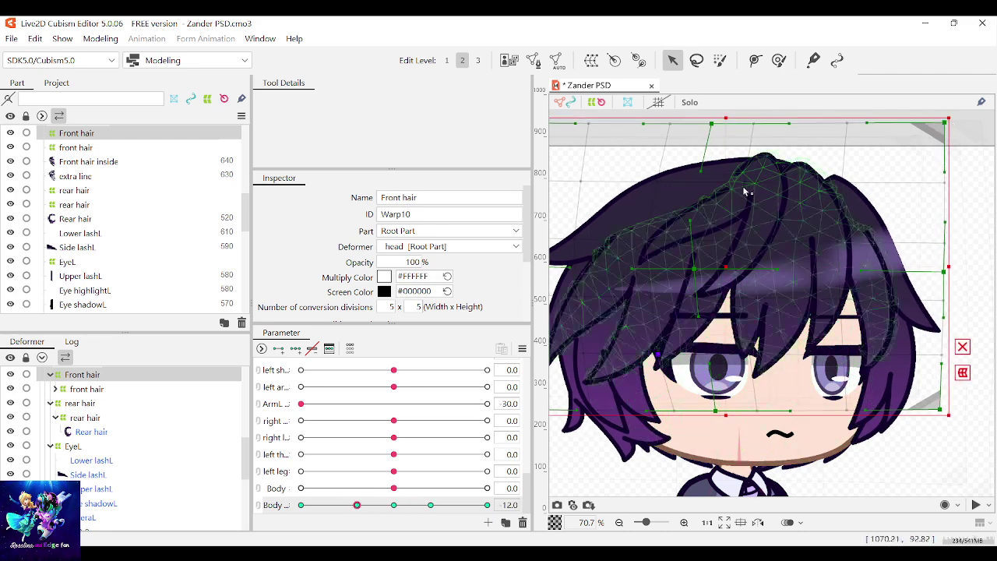
{"action": "left_click_drag", "start_coordinate": [711, 126], "coordinate": [691, 128]}
{"action": "mouse_move", "coordinate": [358, 506]}
{"action": "left_mouse_down"}
{"action": "mouse_move", "coordinate": [408, 509]}
{"action": "mouse_move", "coordinate": [356, 505]}
{"action": "left_mouse_up"}
{"action": "left_click", "coordinate": [357, 506]}
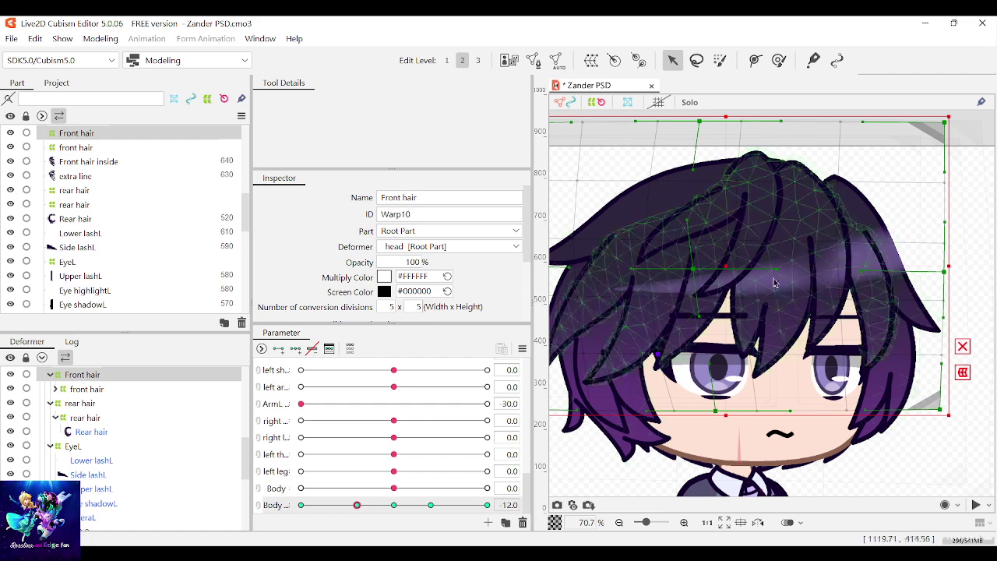
{"action": "left_click_drag", "start_coordinate": [693, 269], "coordinate": [693, 266]}
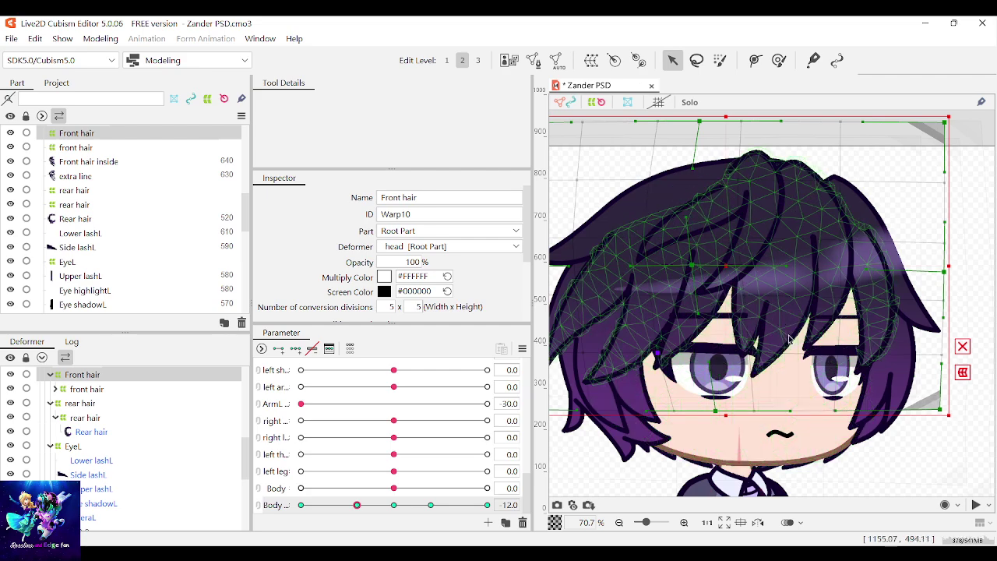
{"action": "left_click_drag", "start_coordinate": [742, 355], "coordinate": [781, 346]}
{"action": "scroll", "coordinate": [727, 382], "scroll_direction": "down", "scroll_amount": 2}
{"action": "scroll", "coordinate": [644, 387], "scroll_direction": "up", "scroll_amount": 2}
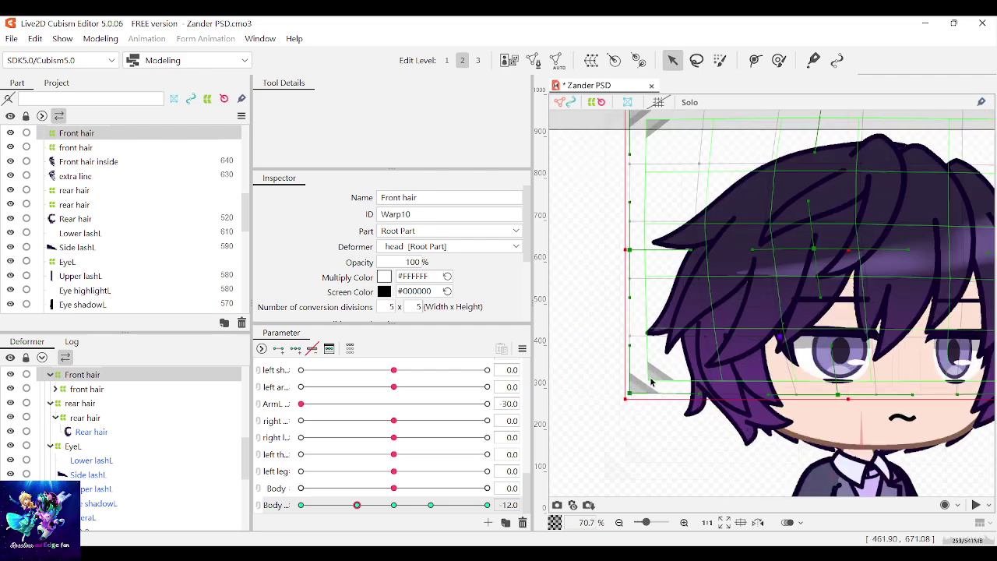
{"action": "scroll", "coordinate": [667, 418], "scroll_direction": "down", "scroll_amount": 2}
{"action": "mouse_move", "coordinate": [359, 505]}
{"action": "left_mouse_down"}
{"action": "mouse_move", "coordinate": [420, 506]}
{"action": "mouse_move", "coordinate": [357, 505]}
{"action": "left_mouse_up"}
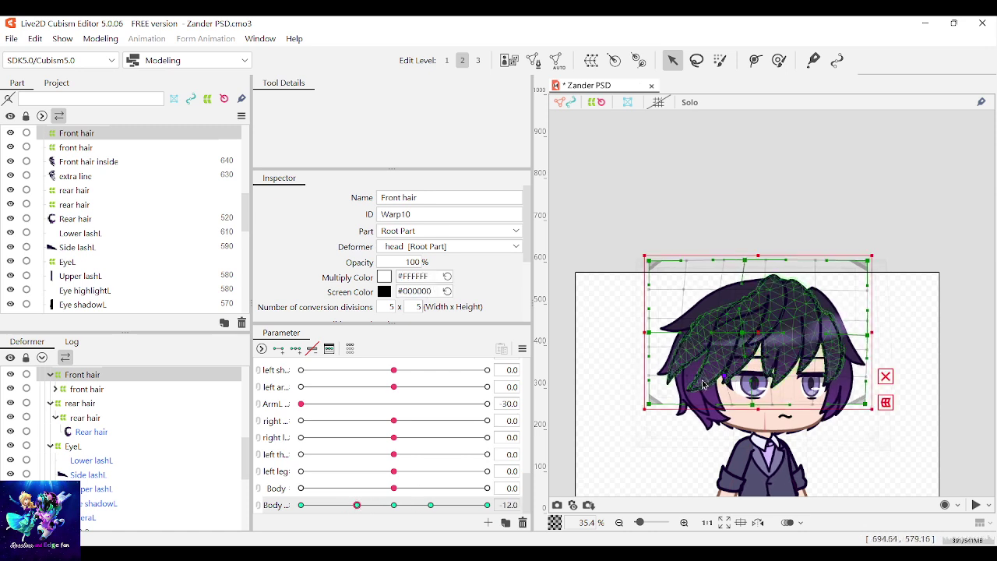
Select the leftmost column of the Front hair deformer and move it outward at body parameter -12
{"action": "scroll", "coordinate": [693, 383], "scroll_direction": "up", "scroll_amount": 1}
{"action": "left_click_drag", "start_coordinate": [668, 460], "coordinate": [606, 184]}
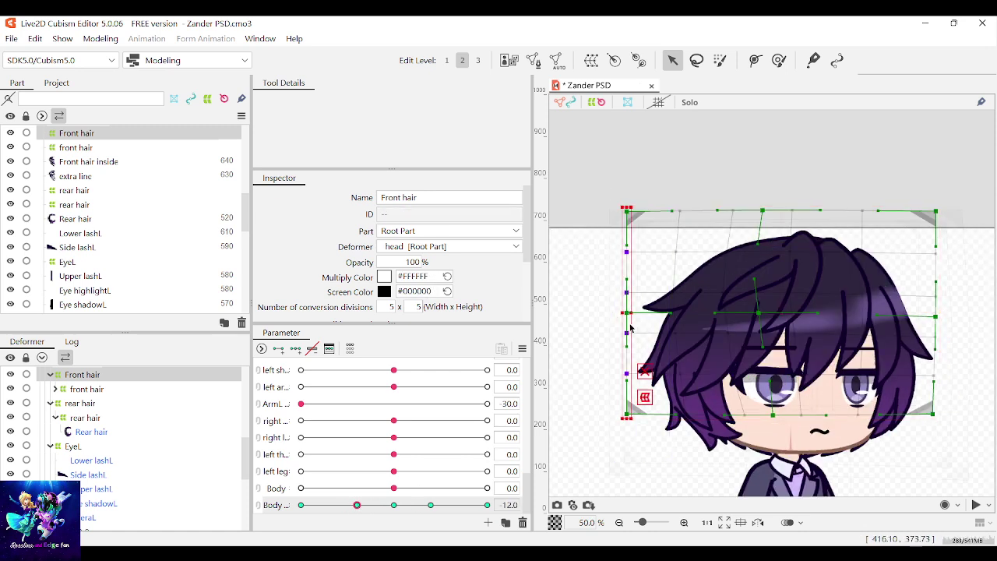
{"action": "left_click_drag", "start_coordinate": [627, 312], "coordinate": [611, 313]}
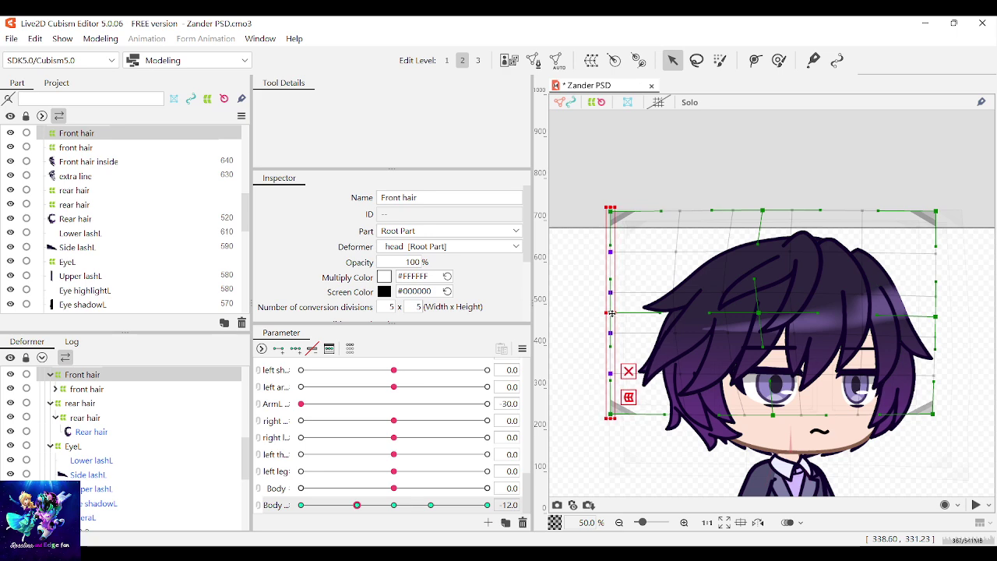
{"action": "left_click_drag", "start_coordinate": [356, 504], "coordinate": [358, 508]}
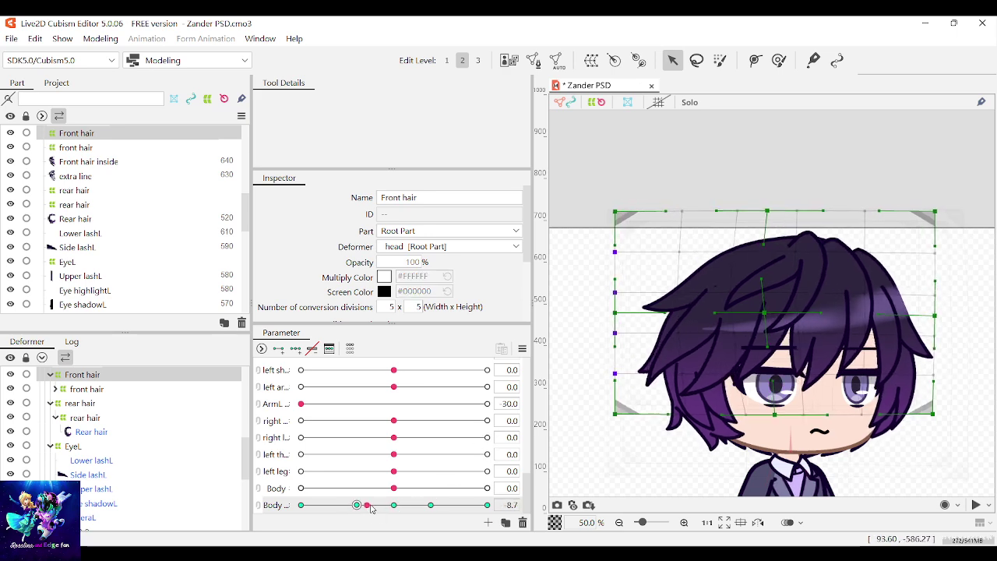
{"action": "scroll", "coordinate": [654, 389], "scroll_direction": "up", "scroll_amount": 2}
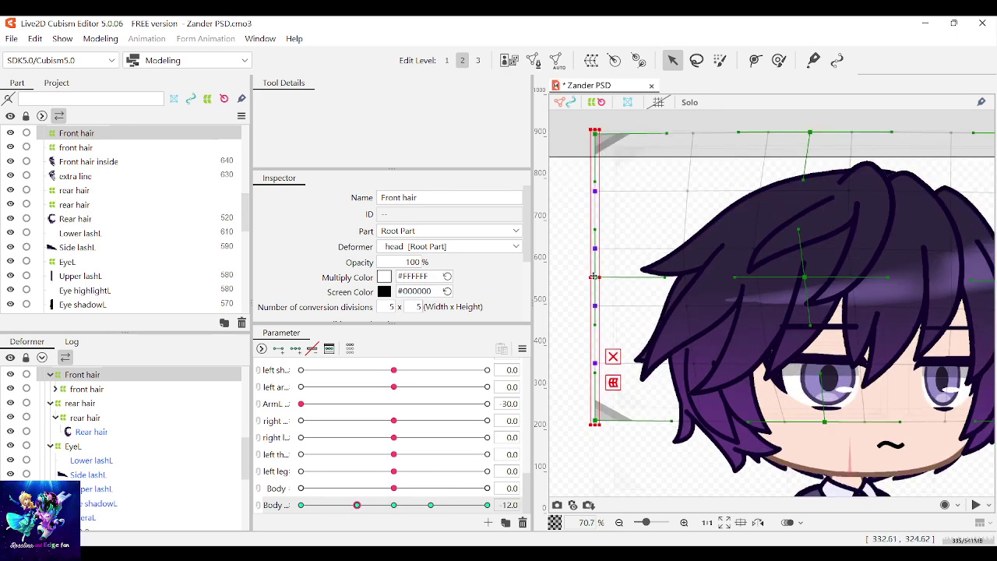
{"action": "left_click_drag", "start_coordinate": [587, 277], "coordinate": [589, 277]}
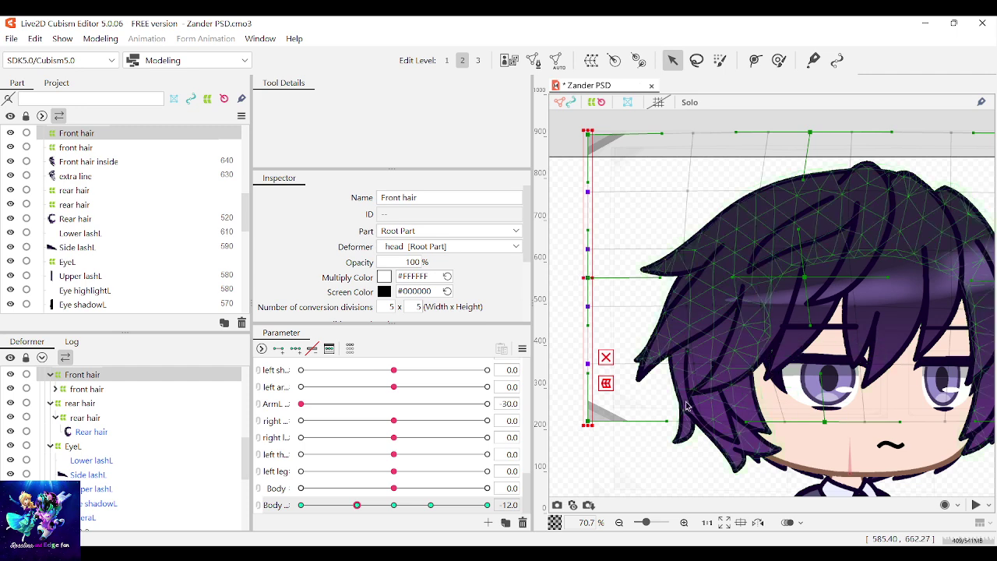
Move the Front hair deformer's second column slightly left, bring the leftmost column back inward, and check the deformation around -12
{"action": "left_click_drag", "start_coordinate": [740, 460], "coordinate": [670, 114]}
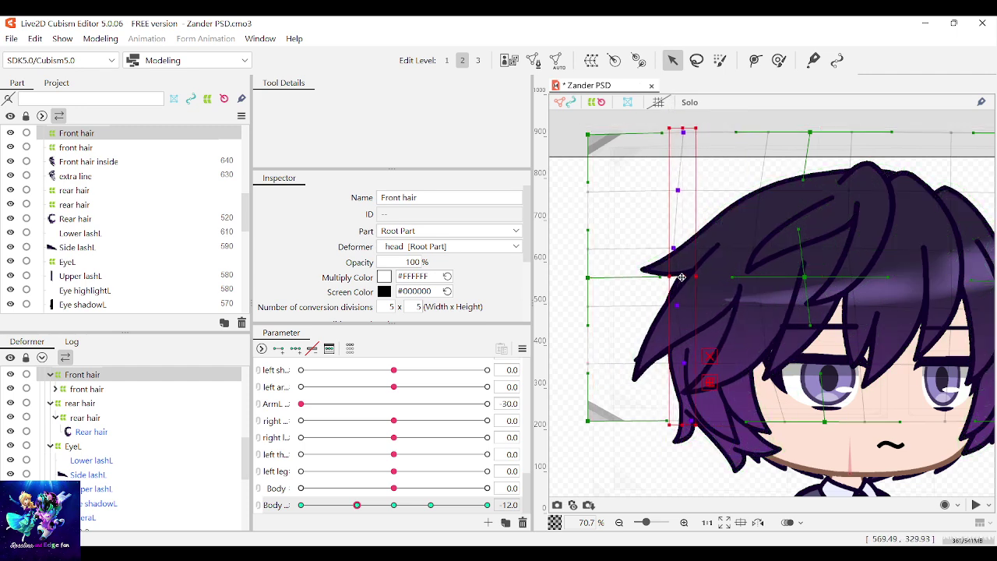
{"action": "left_click", "coordinate": [613, 417]}
{"action": "left_click_drag", "start_coordinate": [558, 110], "coordinate": [598, 458]}
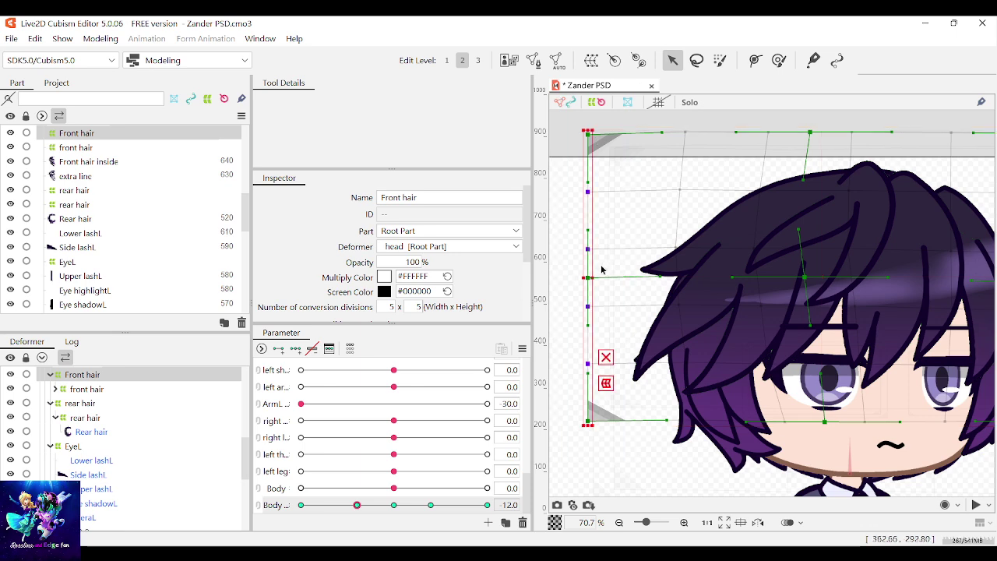
{"action": "left_click_drag", "start_coordinate": [589, 276], "coordinate": [601, 275]}
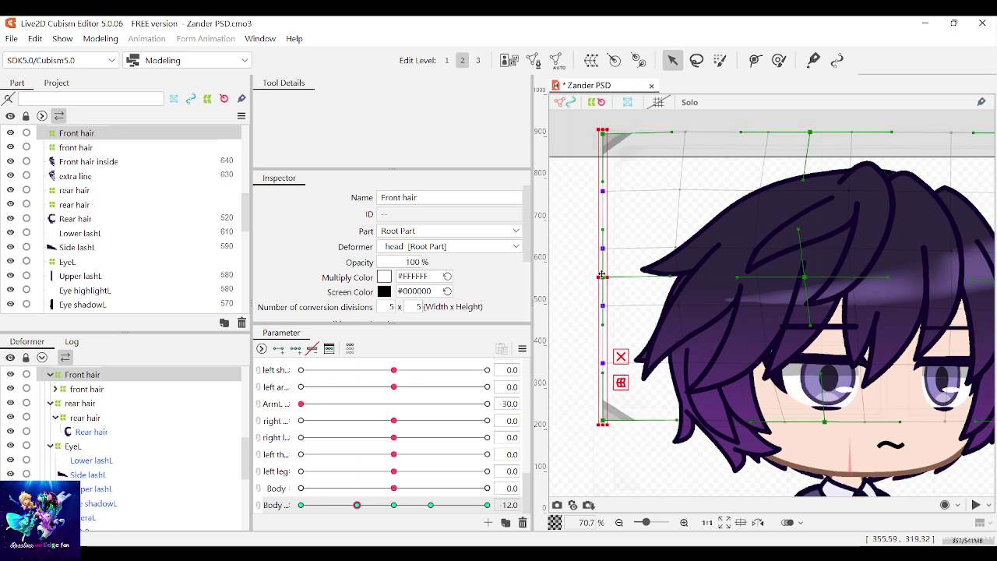
{"action": "mouse_move", "coordinate": [359, 505]}
{"action": "left_mouse_down"}
{"action": "mouse_move", "coordinate": [429, 506]}
{"action": "mouse_move", "coordinate": [356, 505]}
{"action": "left_mouse_up"}
{"action": "scroll", "coordinate": [736, 356], "scroll_direction": "down", "scroll_amount": 2}
{"action": "scroll", "coordinate": [908, 393], "scroll_direction": "up", "scroll_amount": 2}
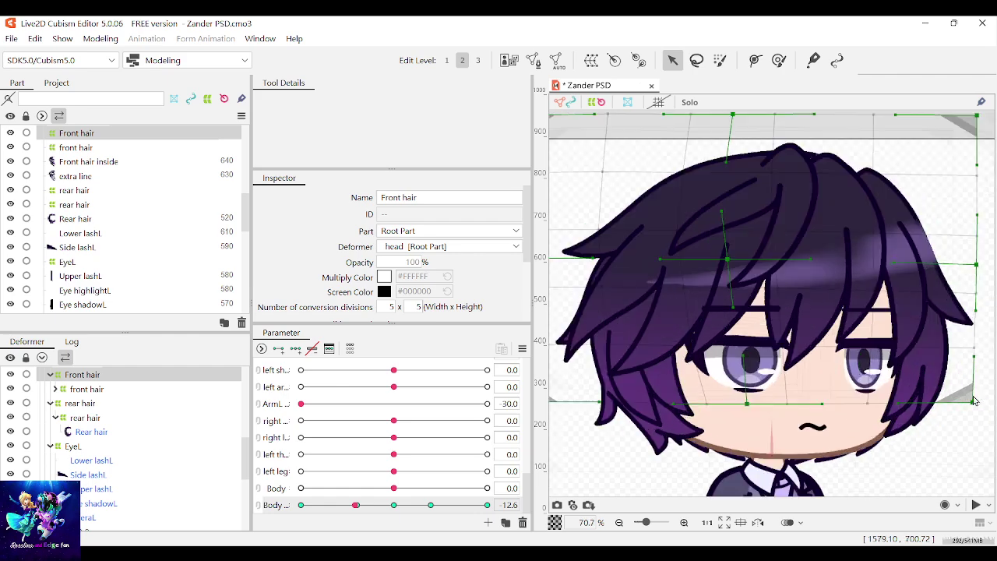
{"action": "left_click_drag", "start_coordinate": [363, 507], "coordinate": [357, 510]}
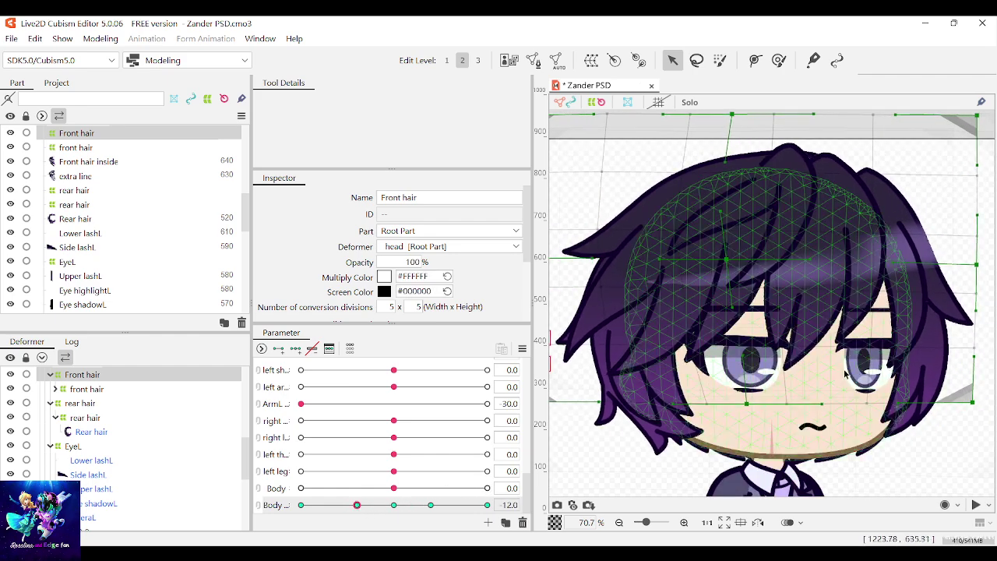
Try to shift the whole EyeR 2 warp deformer left at body parameter -12, and undo the move
{"action": "left_click", "coordinate": [728, 342]}
{"action": "scroll", "coordinate": [728, 333], "scroll_direction": "up", "scroll_amount": 1}
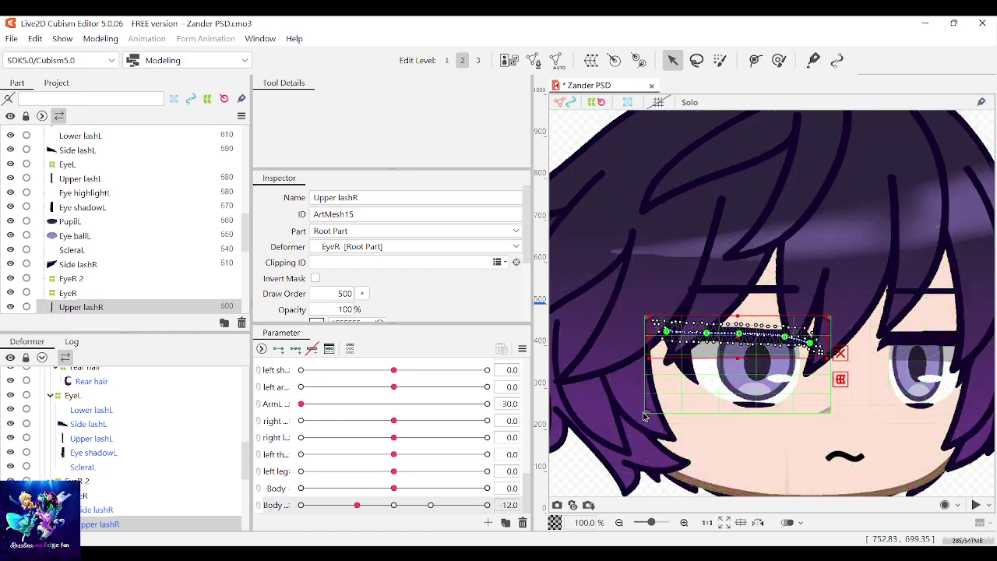
{"action": "left_click", "coordinate": [648, 415]}
{"action": "scroll", "coordinate": [654, 366], "scroll_direction": "up", "scroll_amount": 2}
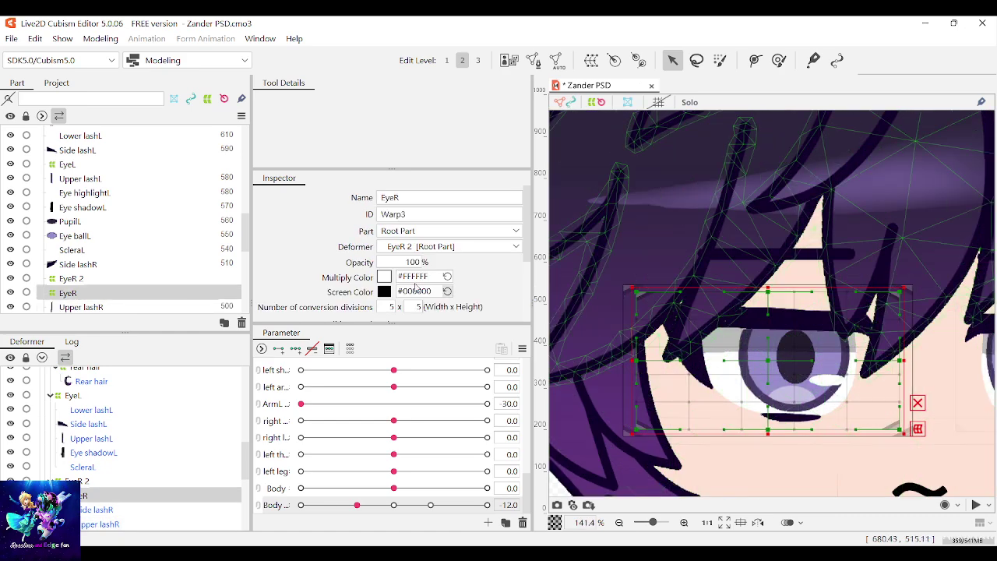
{"action": "left_click", "coordinate": [84, 281]}
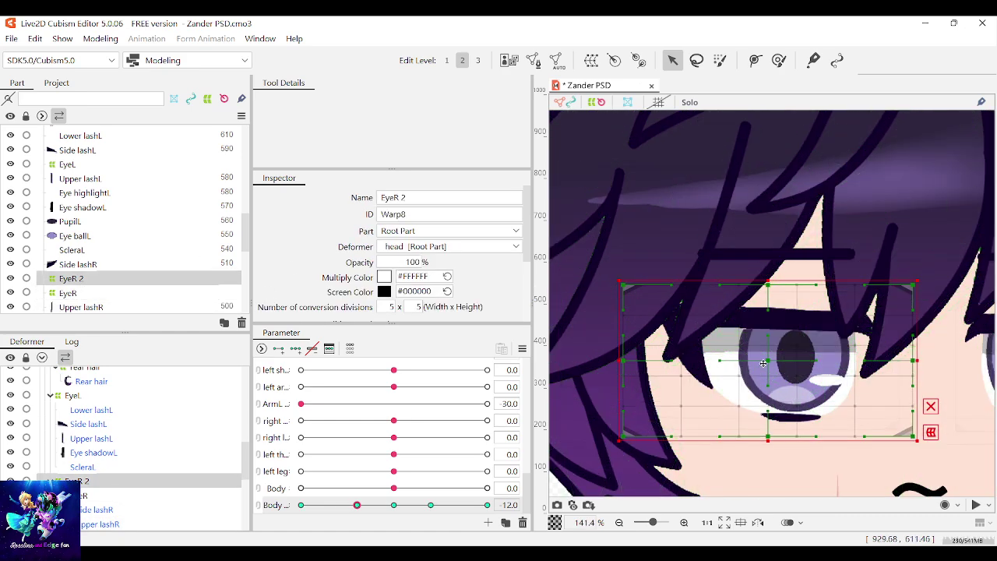
{"action": "left_click_drag", "start_coordinate": [769, 375], "coordinate": [728, 363]}
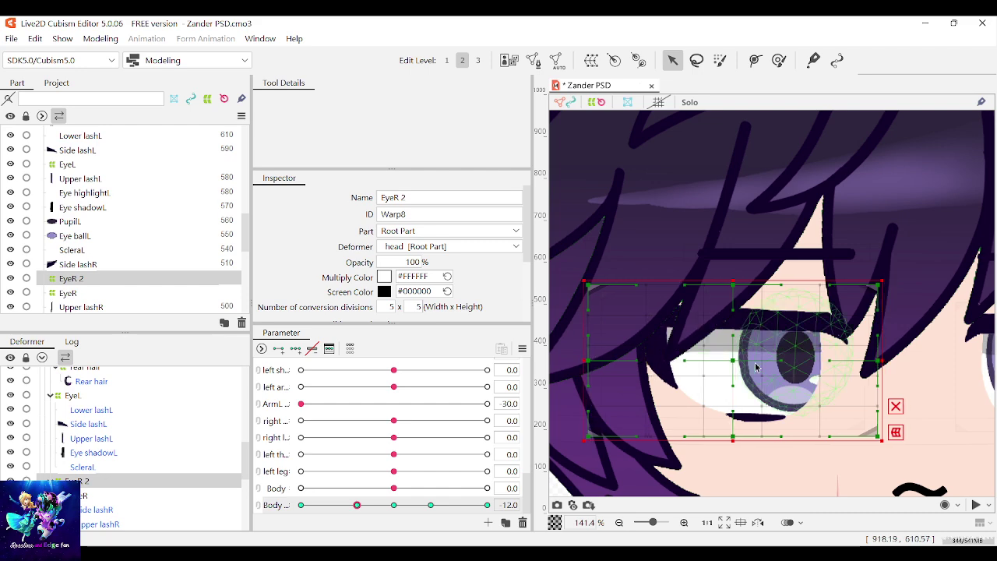
{"action": "key", "text": "ctrl+z"}
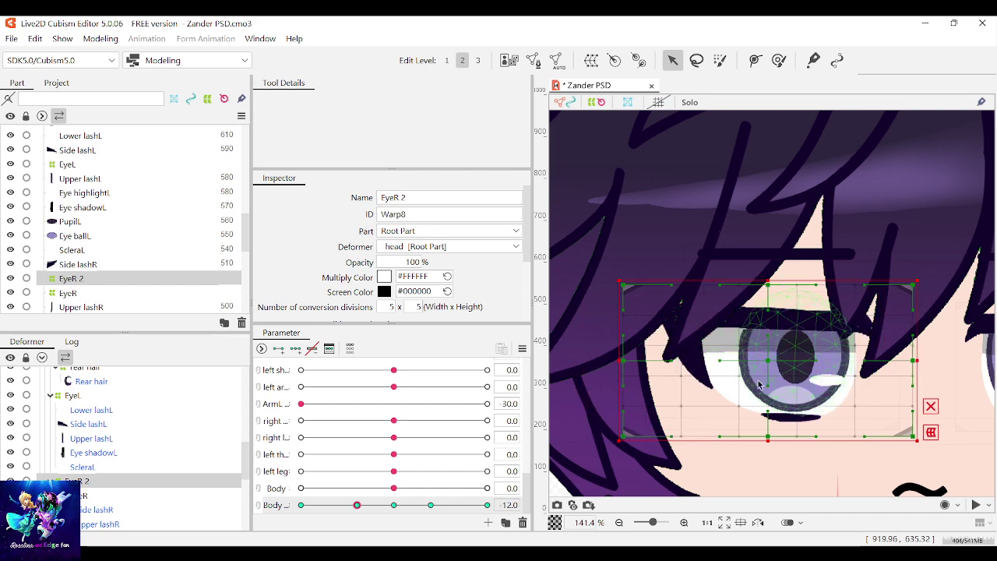
Create a 5 x 5 warp deformer named eye ball around PupilR and Eye ballR, with EyeR 2 as its parent deformer
{"action": "left_click", "coordinate": [760, 346]}
{"action": "scroll", "coordinate": [81, 290], "scroll_direction": "down", "scroll_amount": 2}
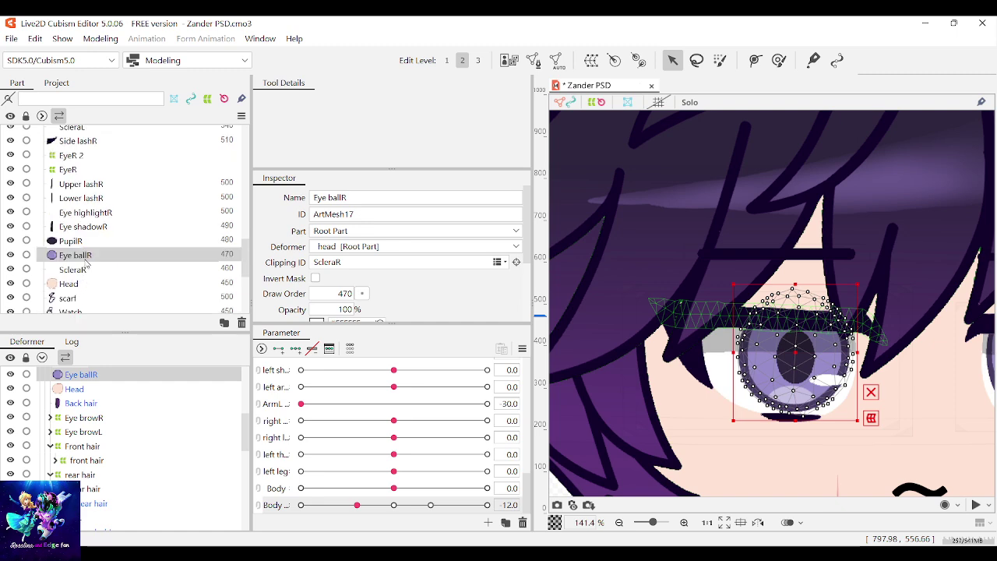
{"action": "left_click", "coordinate": [84, 246], "text": "ctrl"}
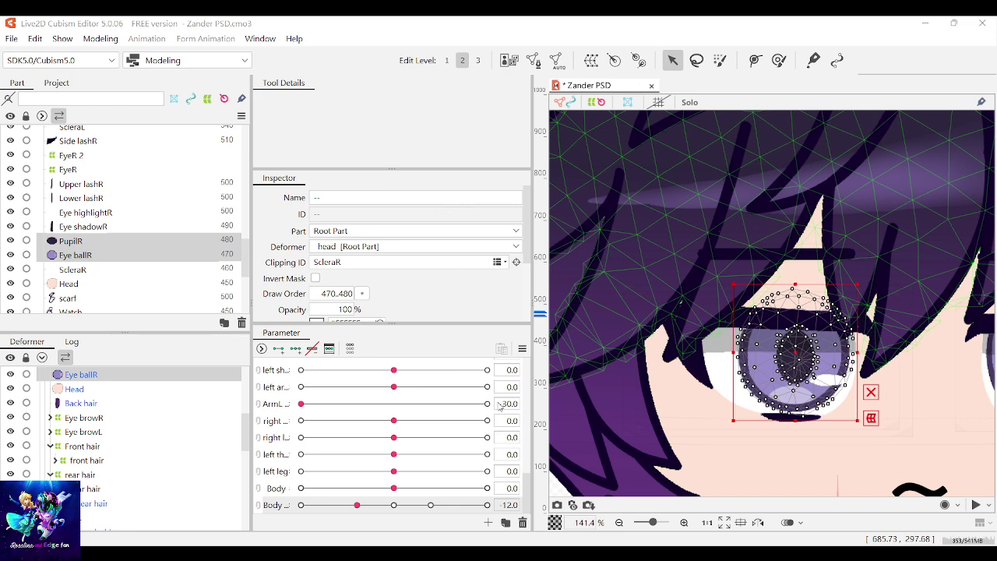
{"action": "key", "text": "Return"}
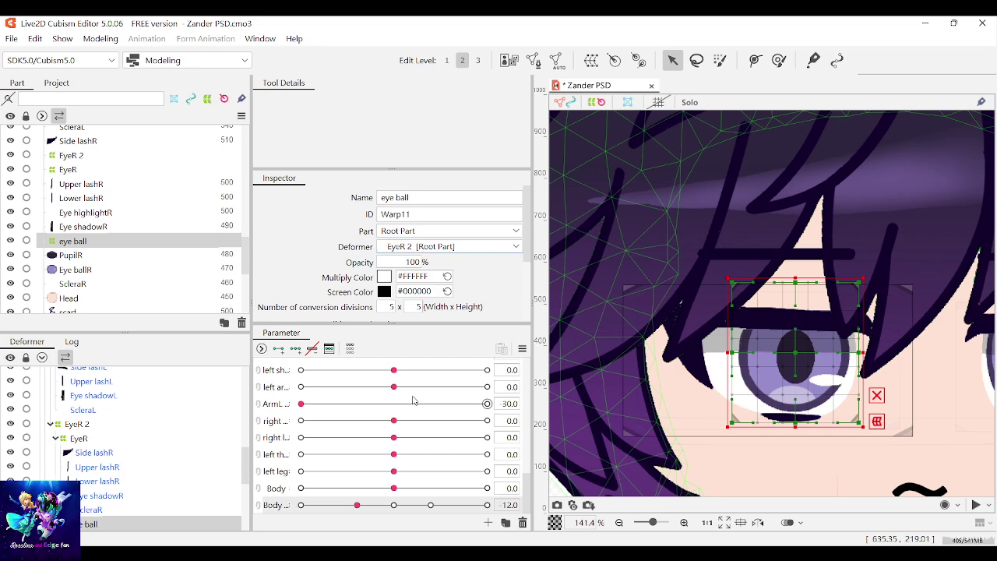
Select the EyeR 2 warp deformer and check how both eyes sit on the face around body parameter -12
{"action": "left_click", "coordinate": [787, 376]}
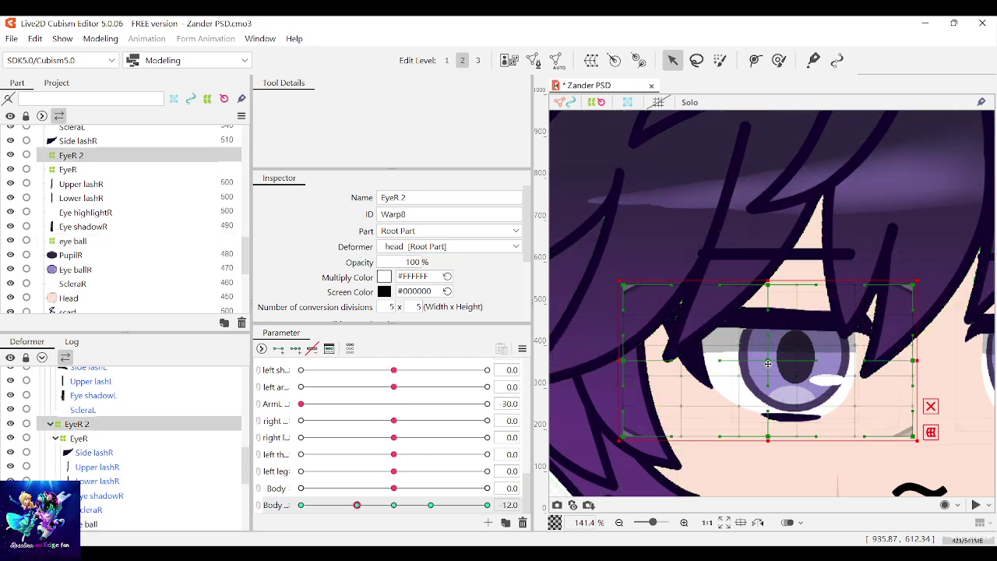
{"action": "scroll", "coordinate": [767, 362], "scroll_direction": "down", "scroll_amount": 6}
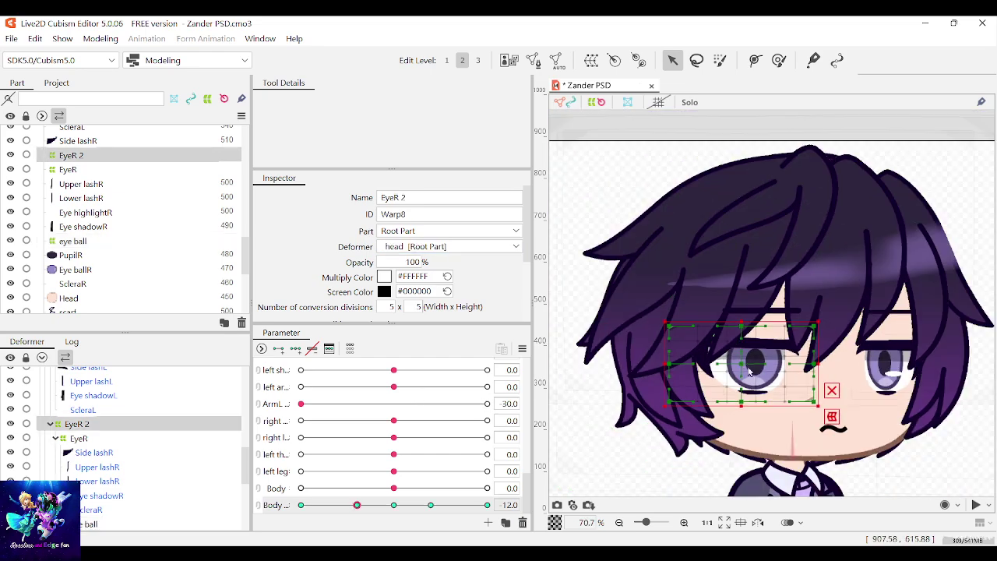
{"action": "scroll", "coordinate": [755, 376], "scroll_direction": "up", "scroll_amount": 2}
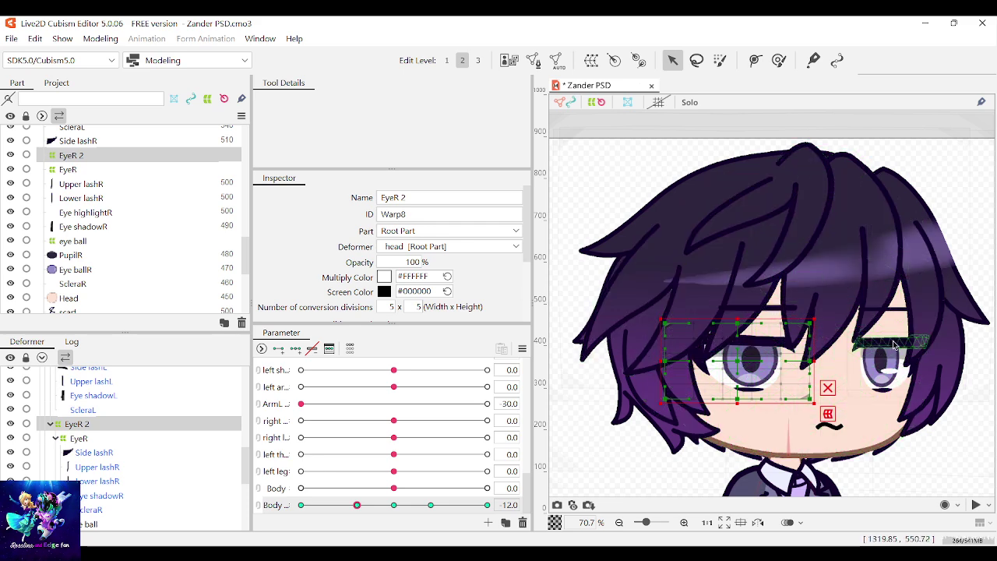
{"action": "mouse_move", "coordinate": [356, 505]}
{"action": "left_mouse_down"}
{"action": "mouse_move", "coordinate": [410, 504]}
{"action": "mouse_move", "coordinate": [357, 504]}
{"action": "left_mouse_up"}
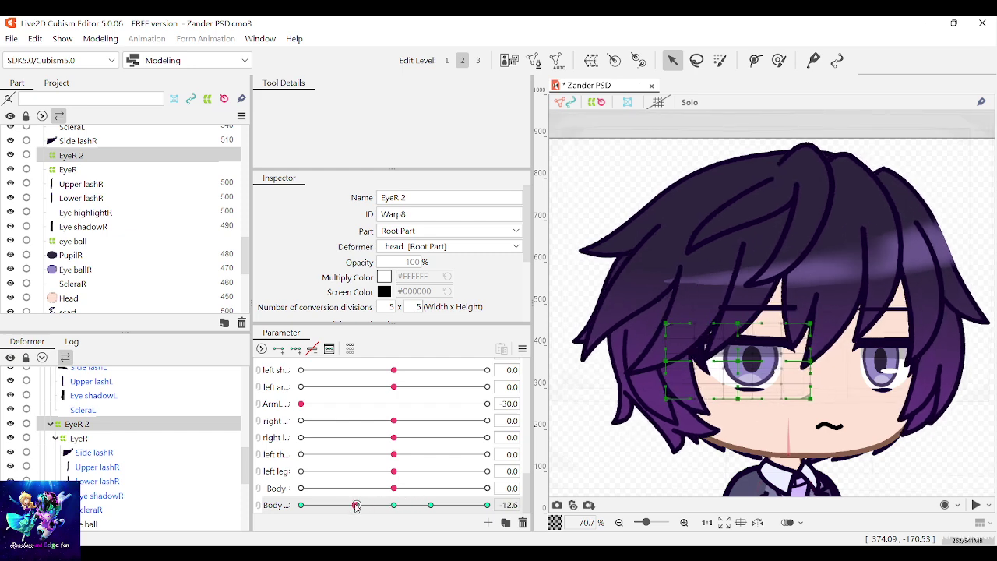
Create a 5 x 5 warp deformer named eye ballL around PupilL and Eye ballL, with head as its parent deformer
{"action": "scroll", "coordinate": [878, 336], "scroll_direction": "up", "scroll_amount": 1}
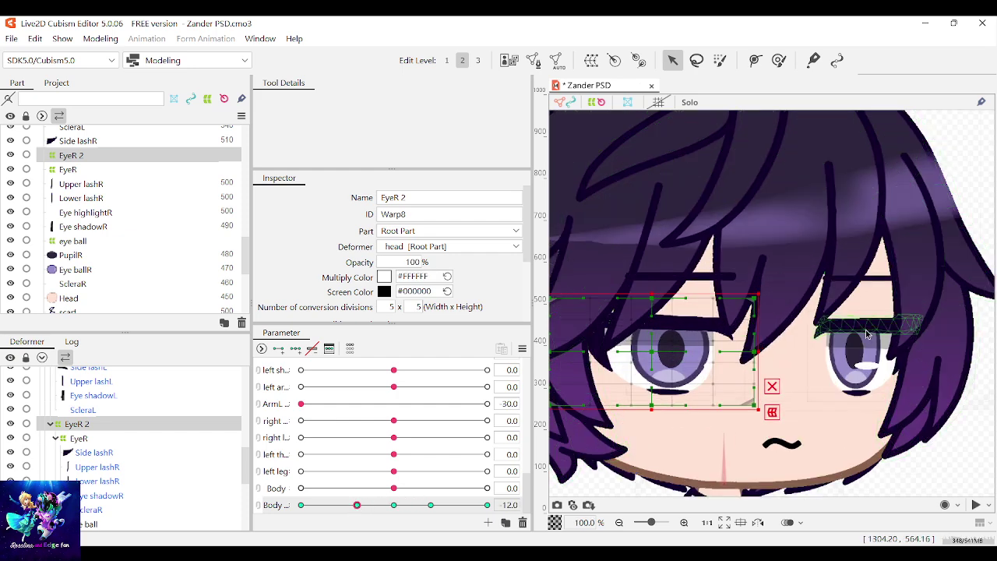
{"action": "left_click", "coordinate": [865, 329]}
{"action": "scroll", "coordinate": [866, 330], "scroll_direction": "up", "scroll_amount": 3}
{"action": "left_click", "coordinate": [831, 345]}
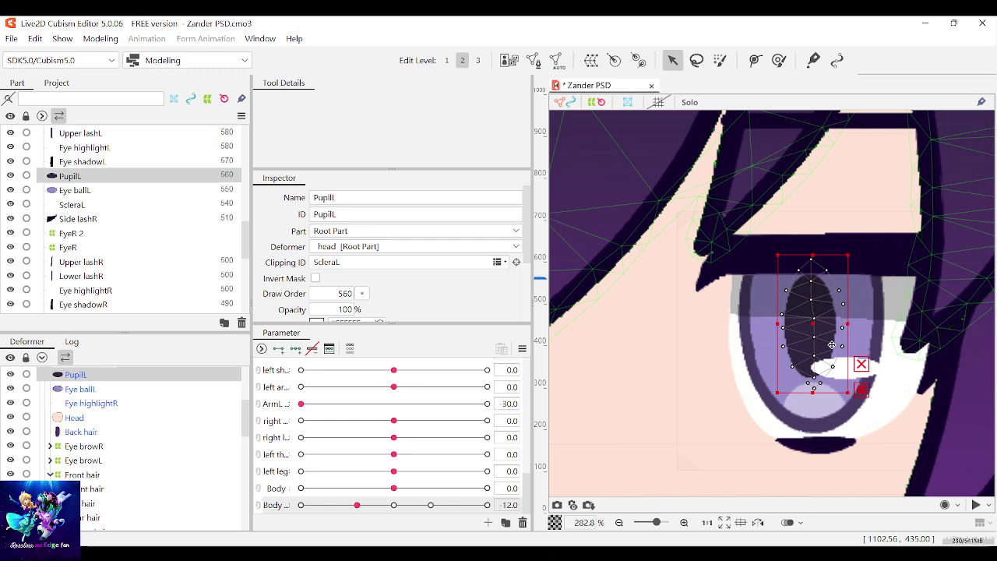
{"action": "left_click", "coordinate": [834, 420], "text": "shift"}
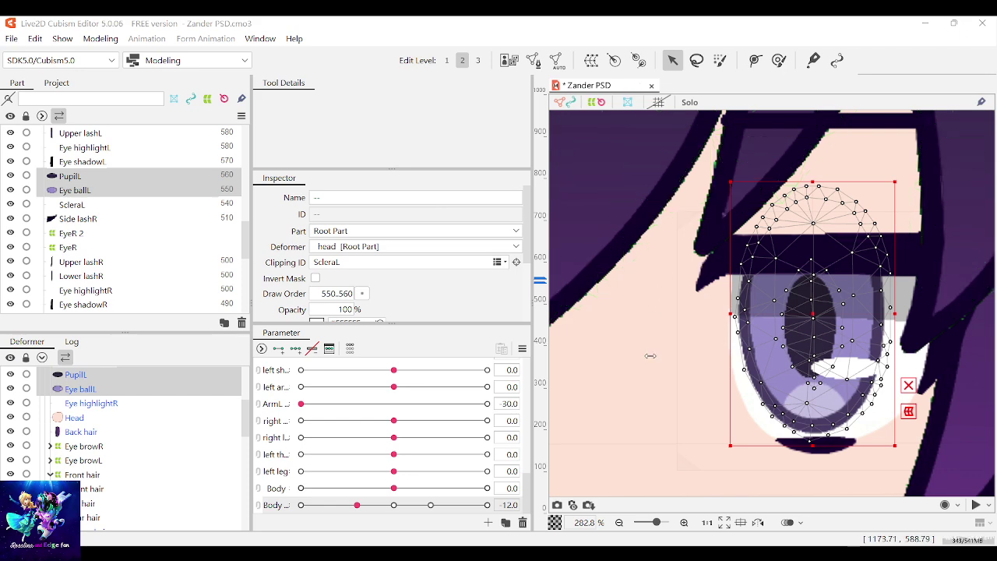
{"action": "left_click", "coordinate": [810, 327]}
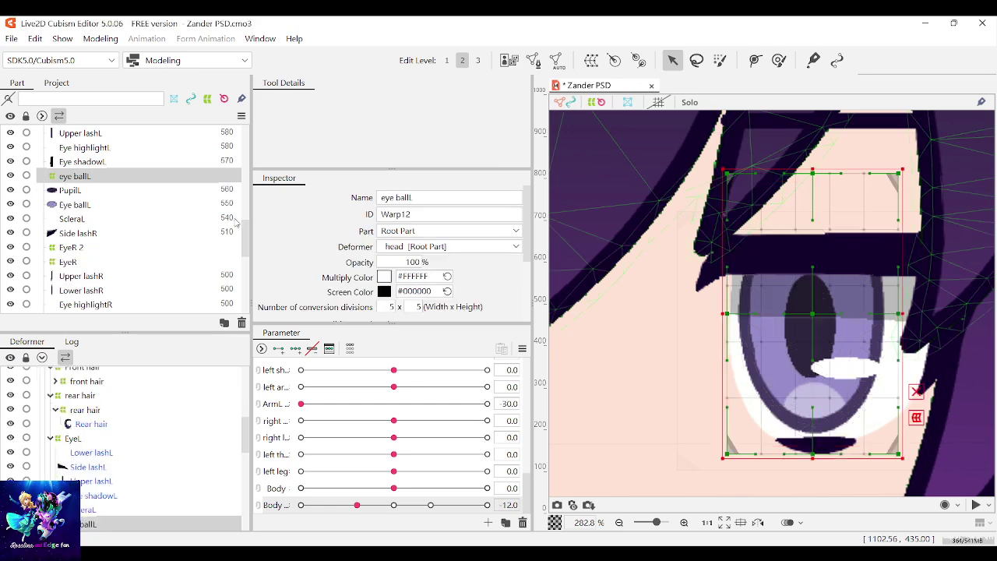
Rename the warp deformer around PupilR and Eye ballR to eye ballR
{"action": "scroll", "coordinate": [705, 318], "scroll_direction": "down", "scroll_amount": 5}
{"action": "scroll", "coordinate": [705, 317], "scroll_direction": "up", "scroll_amount": 2}
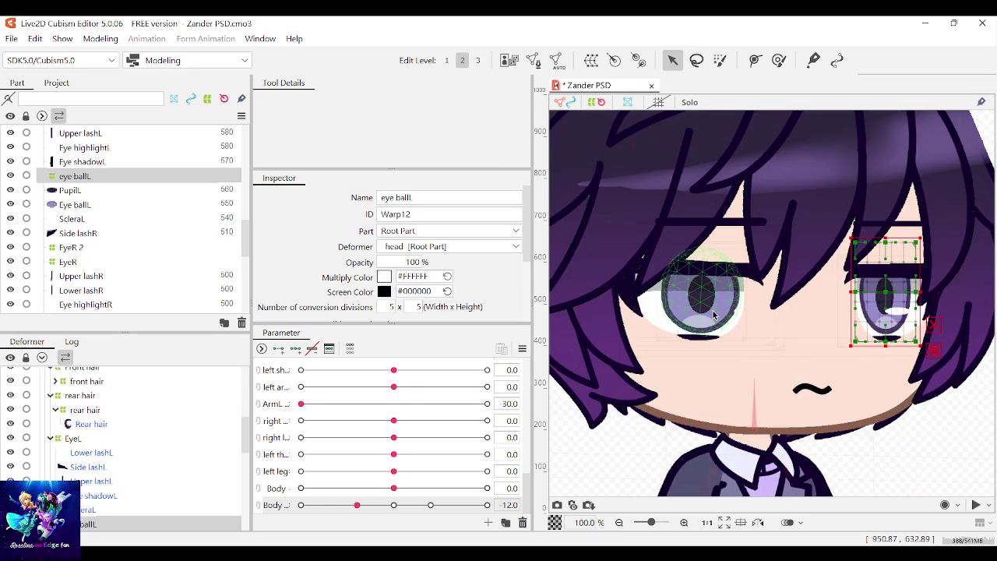
{"action": "left_click", "coordinate": [706, 318]}
{"action": "scroll", "coordinate": [706, 318], "scroll_direction": "up", "scroll_amount": 3}
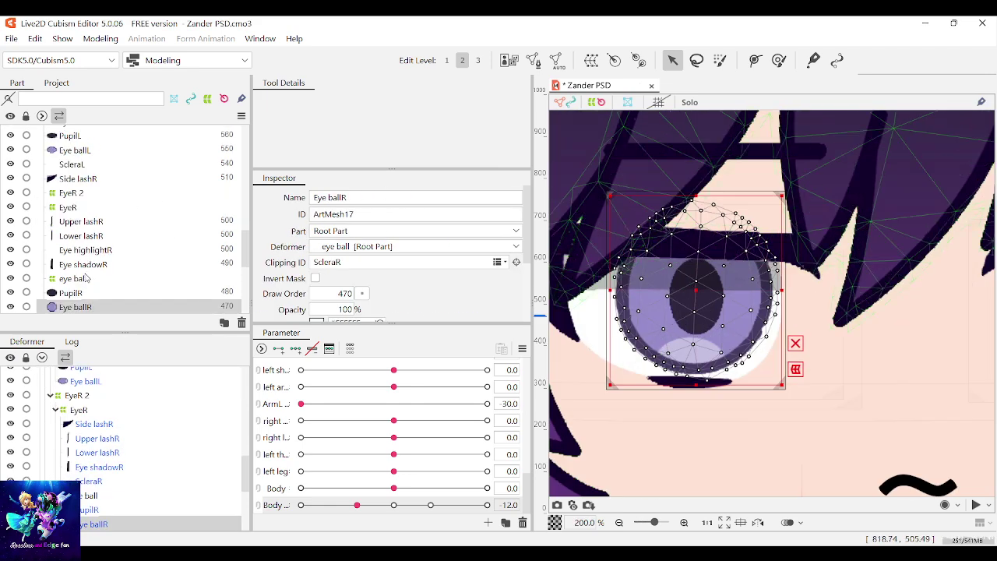
{"action": "left_click", "coordinate": [86, 278]}
{"action": "left_click", "coordinate": [429, 199]}
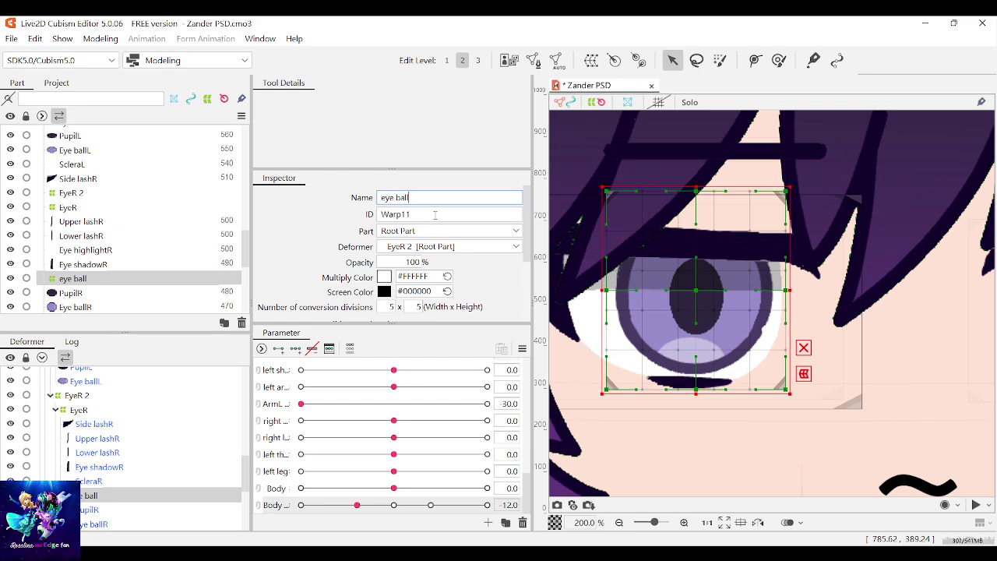
{"action": "key", "text": "Return"}
{"action": "scroll", "coordinate": [446, 205], "scroll_direction": "down", "scroll_amount": 3}
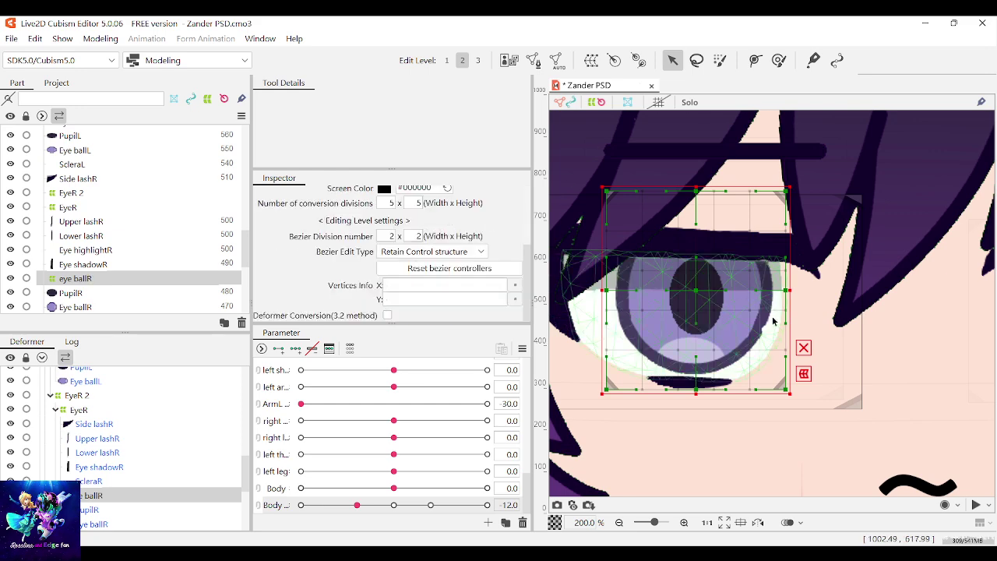
Select the eye ballL warp deformer that holds PupilL and Eye ballL
{"action": "scroll", "coordinate": [764, 351], "scroll_direction": "down", "scroll_amount": 4}
{"action": "scroll", "coordinate": [765, 351], "scroll_direction": "up", "scroll_amount": 2}
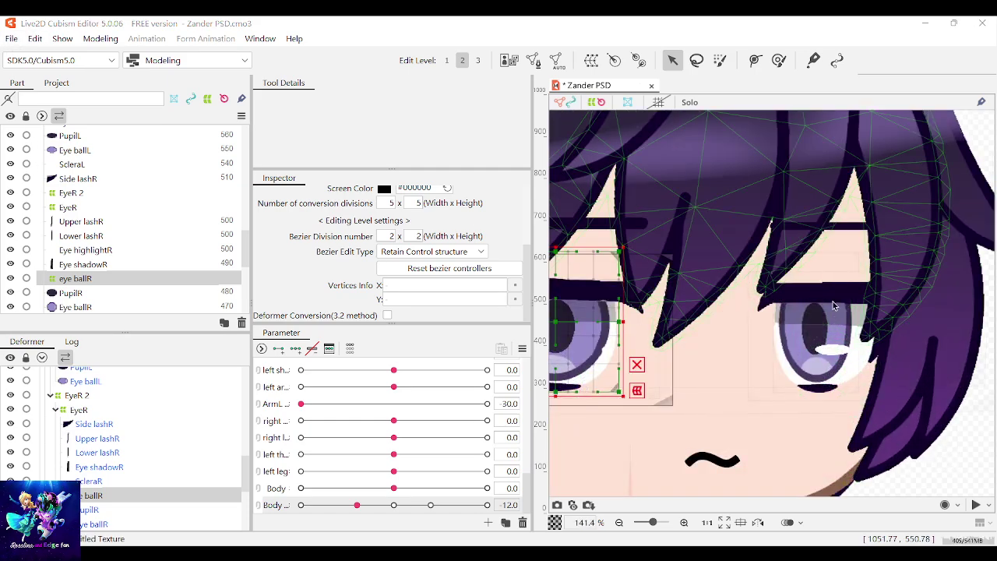
{"action": "left_click", "coordinate": [810, 342]}
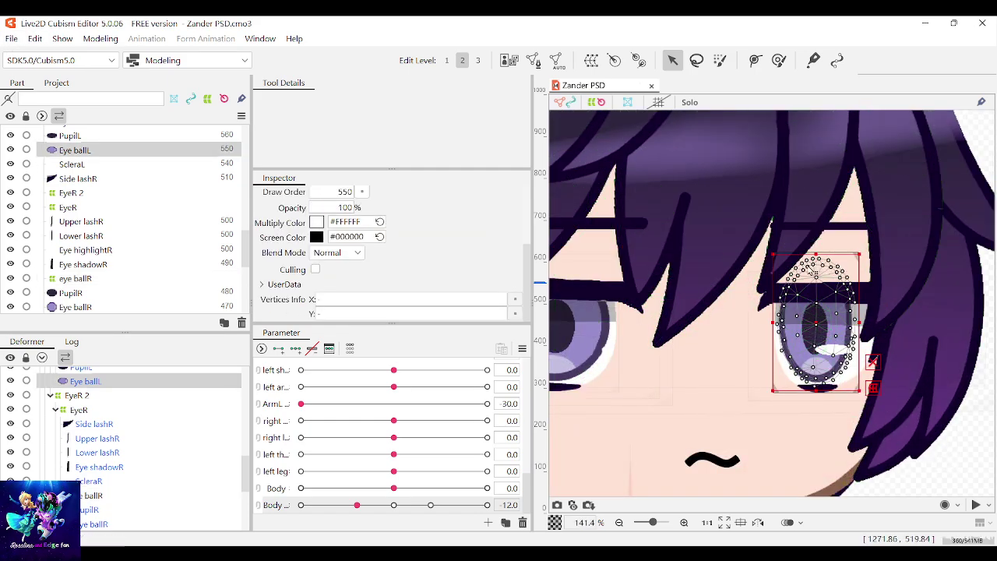
{"action": "scroll", "coordinate": [845, 280], "scroll_direction": "up", "scroll_amount": 2}
{"action": "scroll", "coordinate": [845, 280], "scroll_direction": "down", "scroll_amount": 1}
{"action": "scroll", "coordinate": [74, 248], "scroll_direction": "up", "scroll_amount": 2}
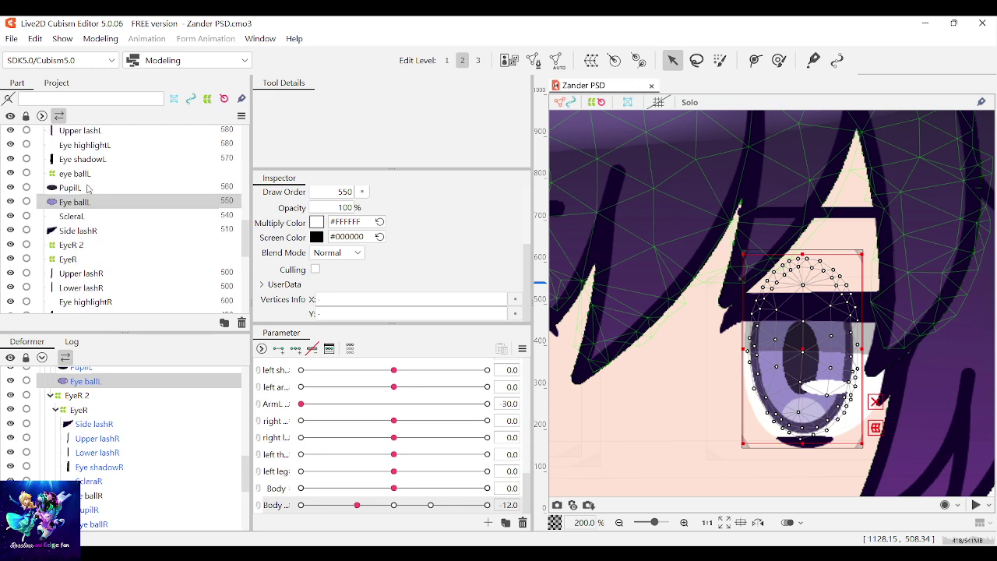
{"action": "left_click", "coordinate": [86, 176]}
{"action": "scroll", "coordinate": [376, 309], "scroll_direction": "up", "scroll_amount": 3}
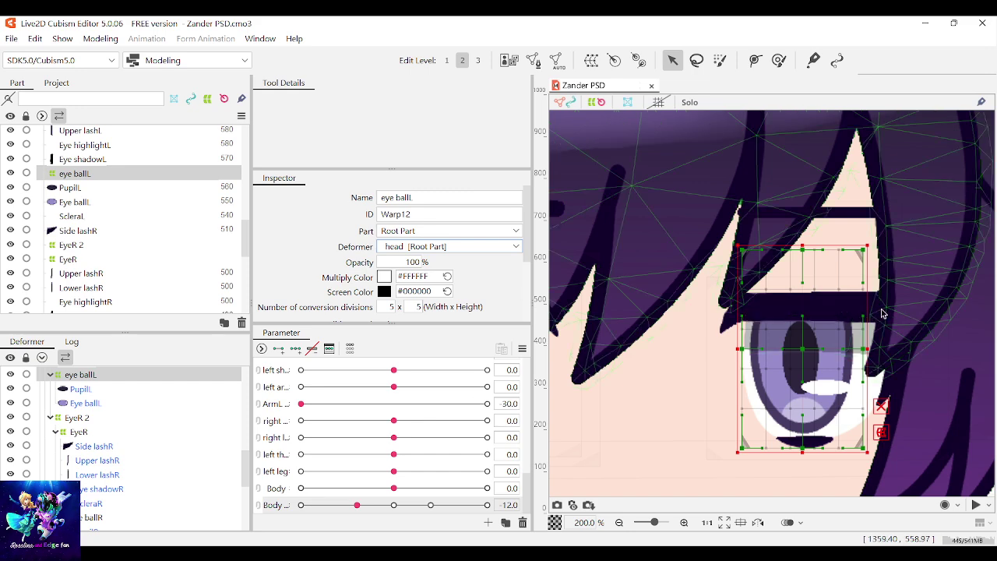
Create a warp deformer named EyeL 2 as the parent of the EyeL warp deformer
{"action": "left_click", "coordinate": [849, 302]}
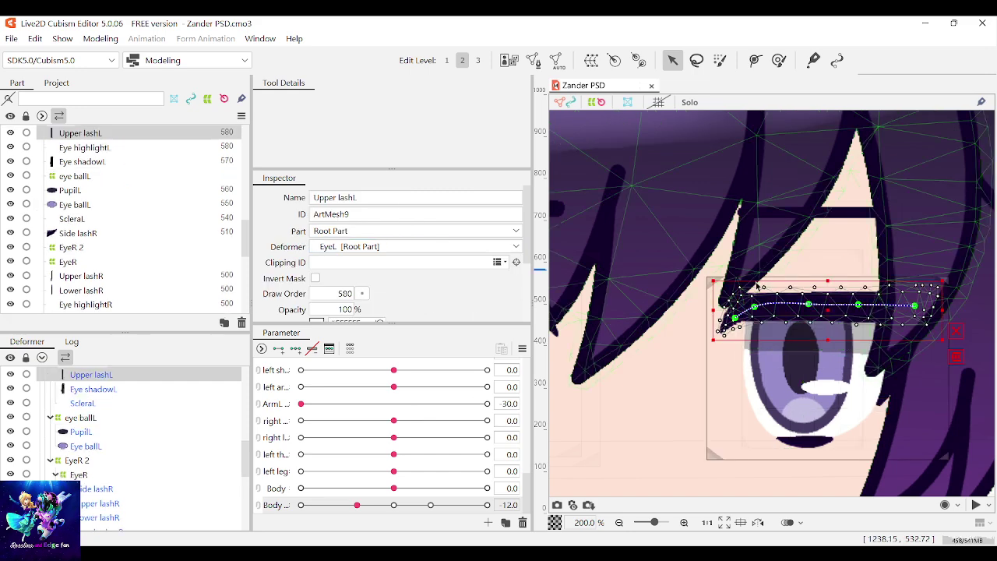
{"action": "left_click", "coordinate": [714, 457]}
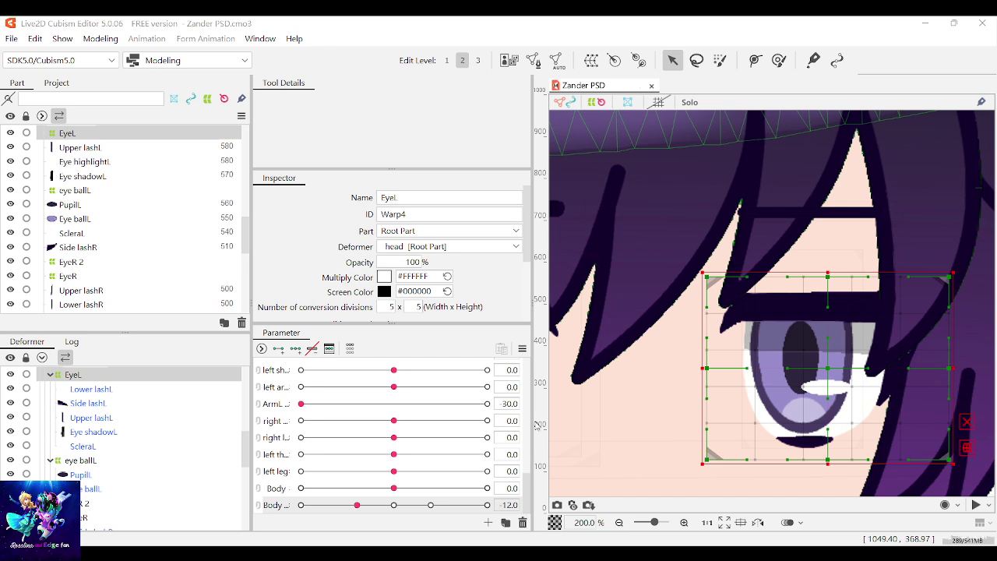
{"action": "scroll", "coordinate": [879, 354], "scroll_direction": "down", "scroll_amount": 1}
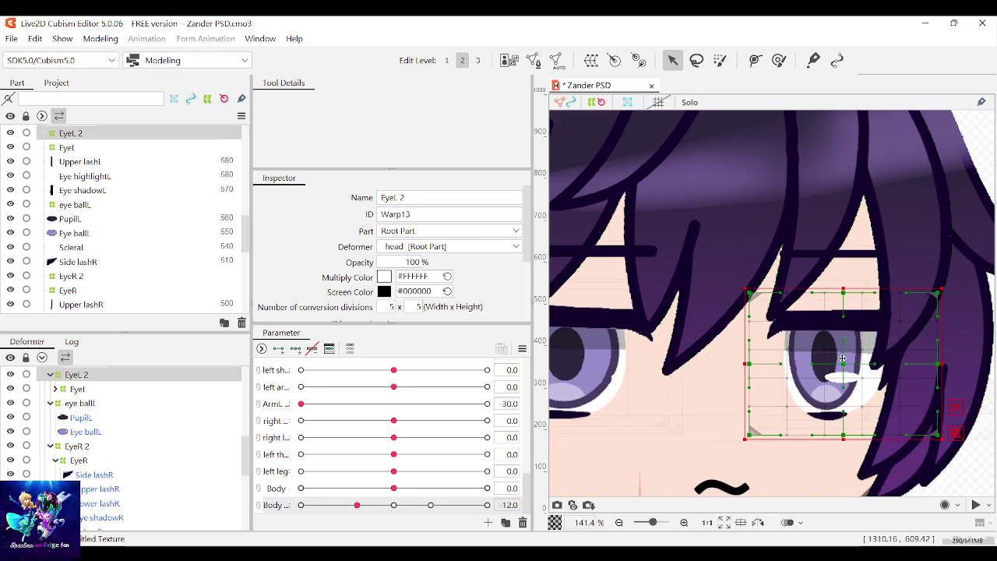
Set the parent deformer of the eye ballL warp deformer to EyeL 2
{"action": "scroll", "coordinate": [829, 356], "scroll_direction": "up", "scroll_amount": 1}
{"action": "left_click", "coordinate": [827, 357]}
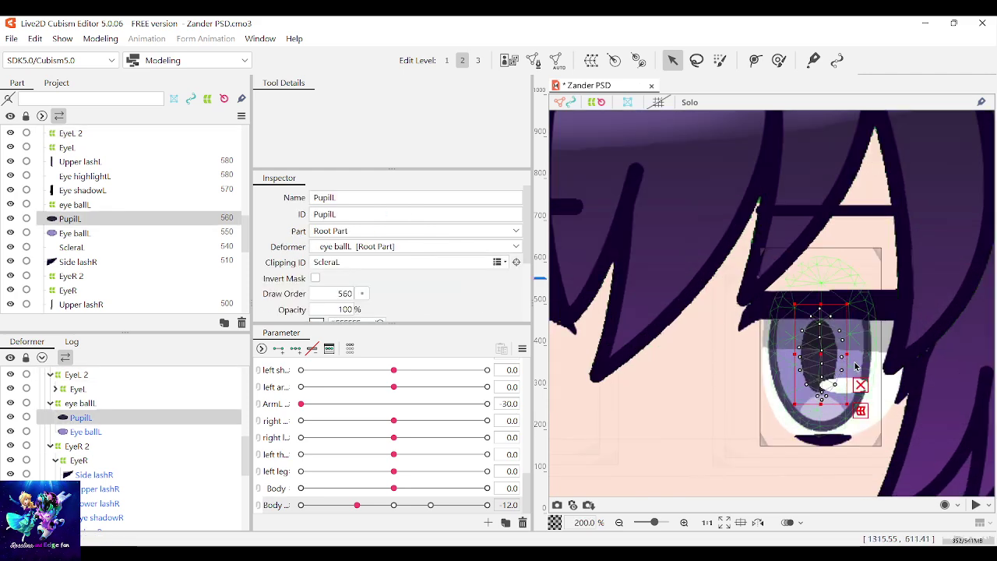
{"action": "left_click", "coordinate": [859, 366]}
{"action": "left_click", "coordinate": [888, 367]}
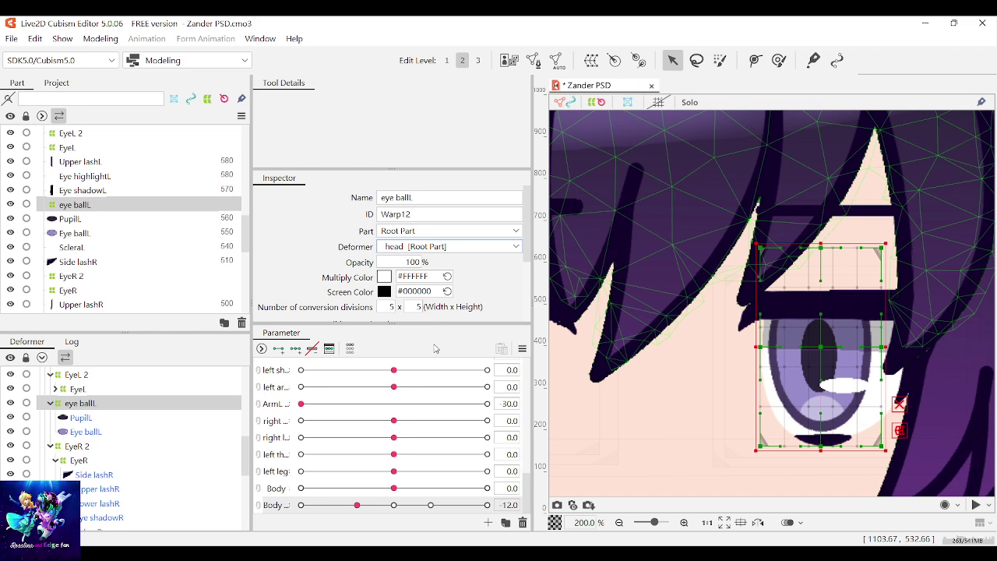
{"action": "left_click", "coordinate": [424, 389]}
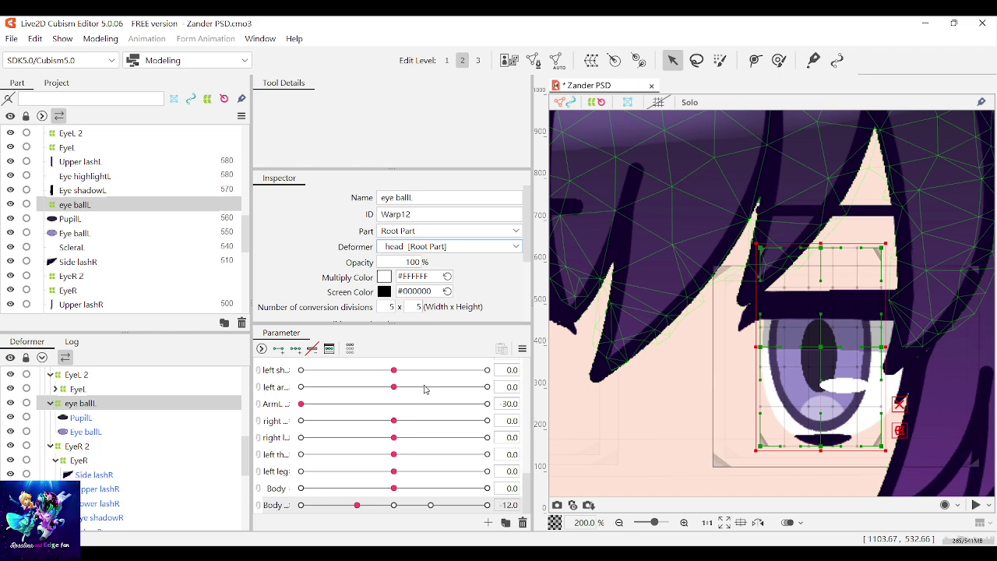
{"action": "scroll", "coordinate": [910, 330], "scroll_direction": "down", "scroll_amount": 1}
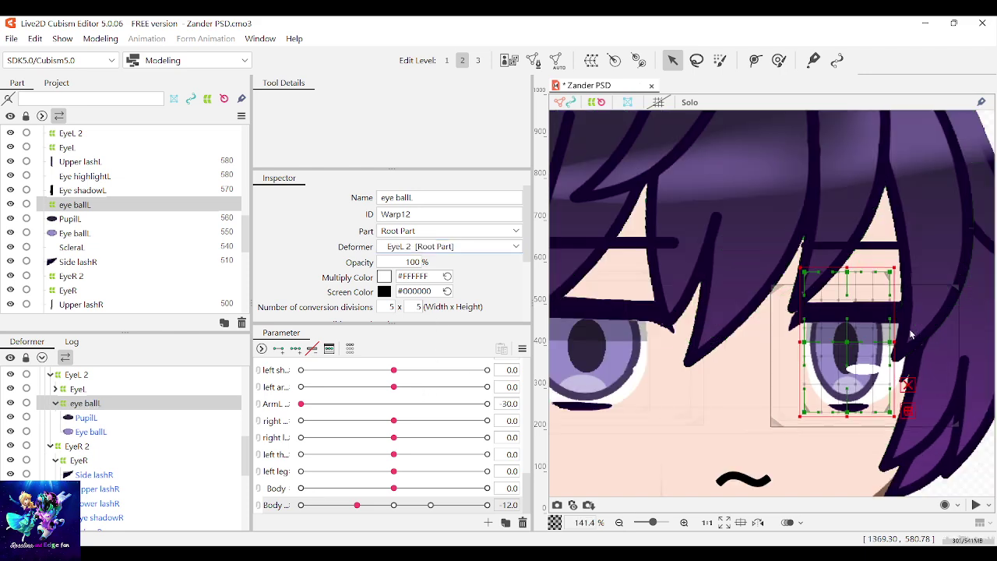
Add keys to the EyeL 2 warp deformer at all key positions of the bottommost Body parameter
{"action": "left_click", "coordinate": [771, 291]}
{"action": "left_click_drag", "start_coordinate": [866, 331], "coordinate": [829, 370]}
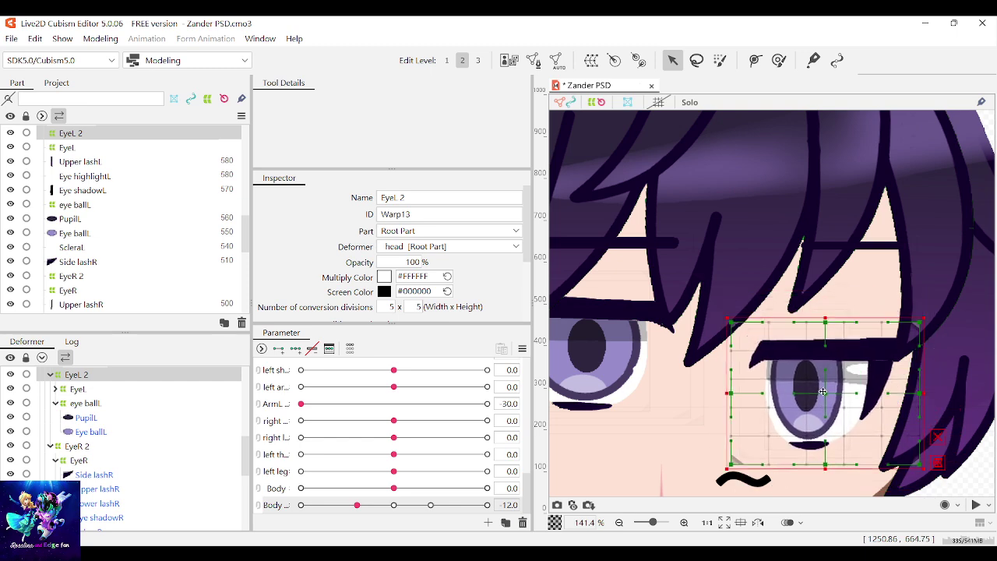
{"action": "key", "text": "ctrl+z"}
{"action": "left_click", "coordinate": [329, 350]}
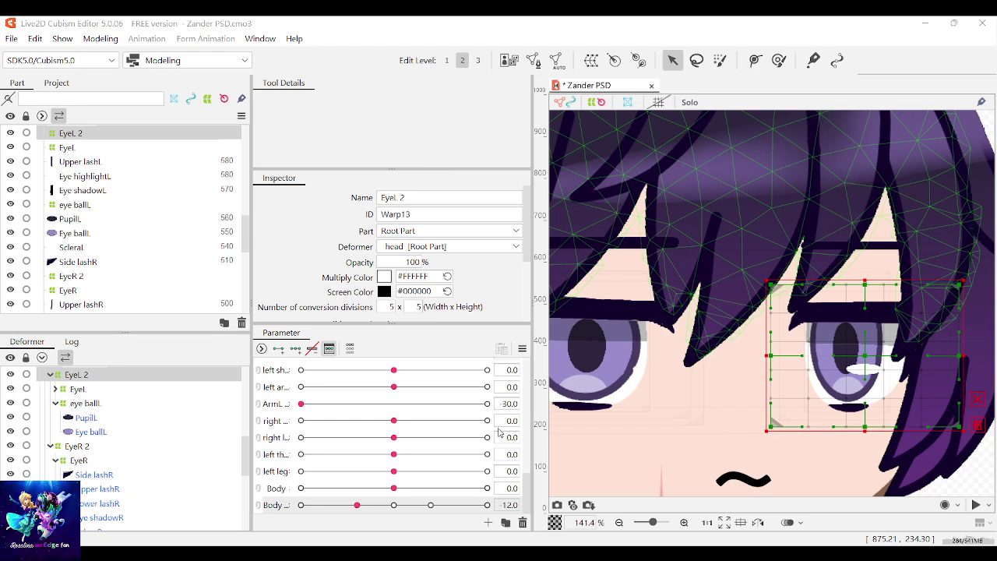
Examine how the right eye's EyeR and EyeR 2 warp deformers are nested and keyed on the bottommost Body parameter
{"action": "scroll", "coordinate": [731, 340], "scroll_direction": "down", "scroll_amount": 2}
{"action": "scroll", "coordinate": [730, 341], "scroll_direction": "up", "scroll_amount": 1}
{"action": "left_click", "coordinate": [731, 340]}
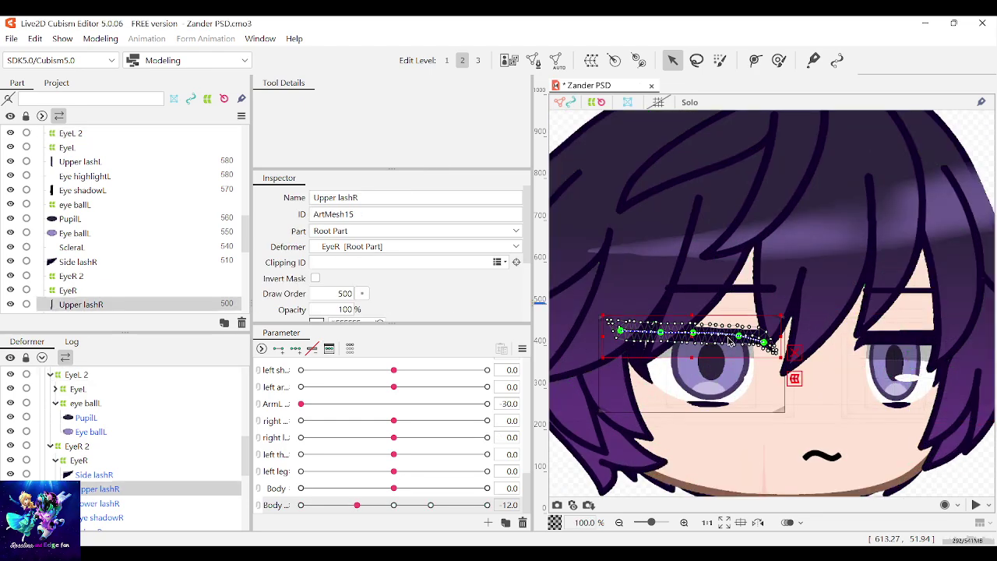
{"action": "scroll", "coordinate": [744, 381], "scroll_direction": "up", "scroll_amount": 1}
{"action": "left_click", "coordinate": [792, 424]}
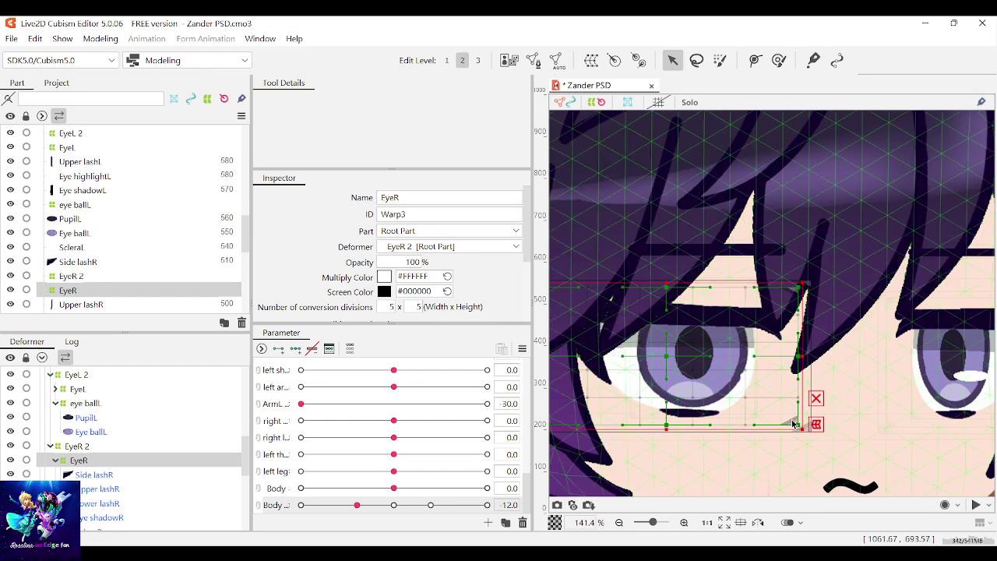
{"action": "scroll", "coordinate": [792, 423], "scroll_direction": "down", "scroll_amount": 1}
{"action": "scroll", "coordinate": [578, 213], "scroll_direction": "up", "scroll_amount": 3}
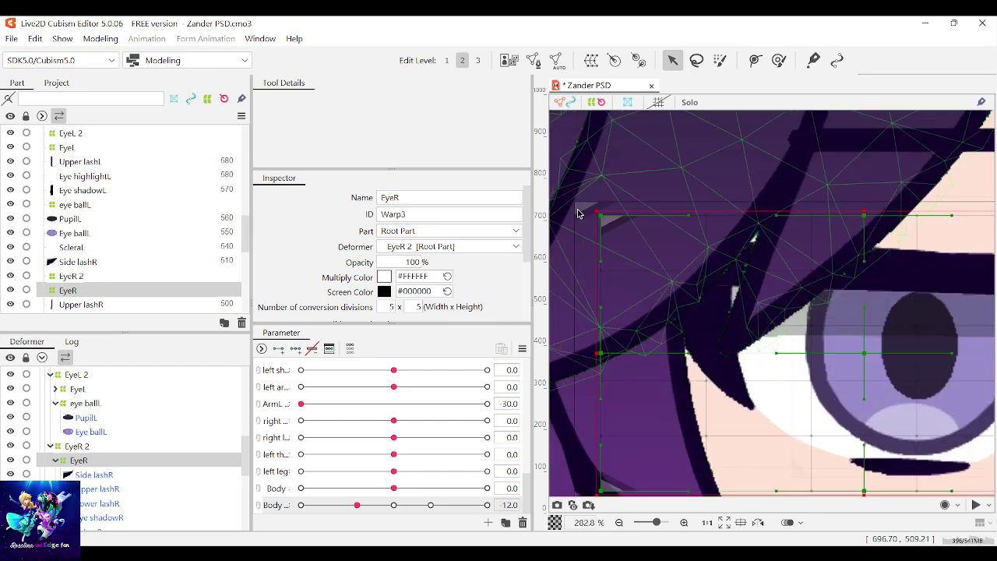
{"action": "left_click", "coordinate": [578, 211]}
{"action": "scroll", "coordinate": [656, 284], "scroll_direction": "down", "scroll_amount": 2}
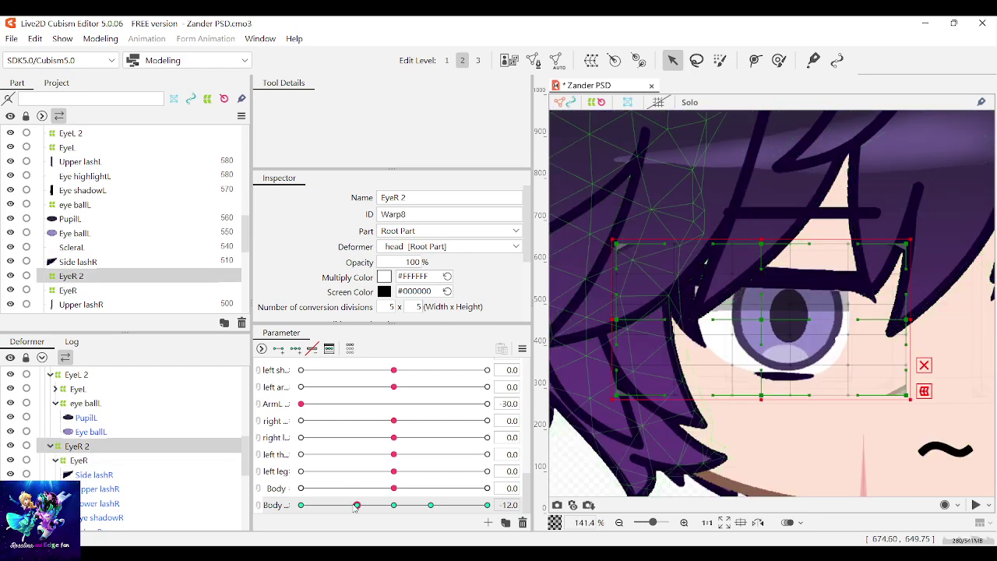
{"action": "scroll", "coordinate": [673, 405], "scroll_direction": "down", "scroll_amount": 2}
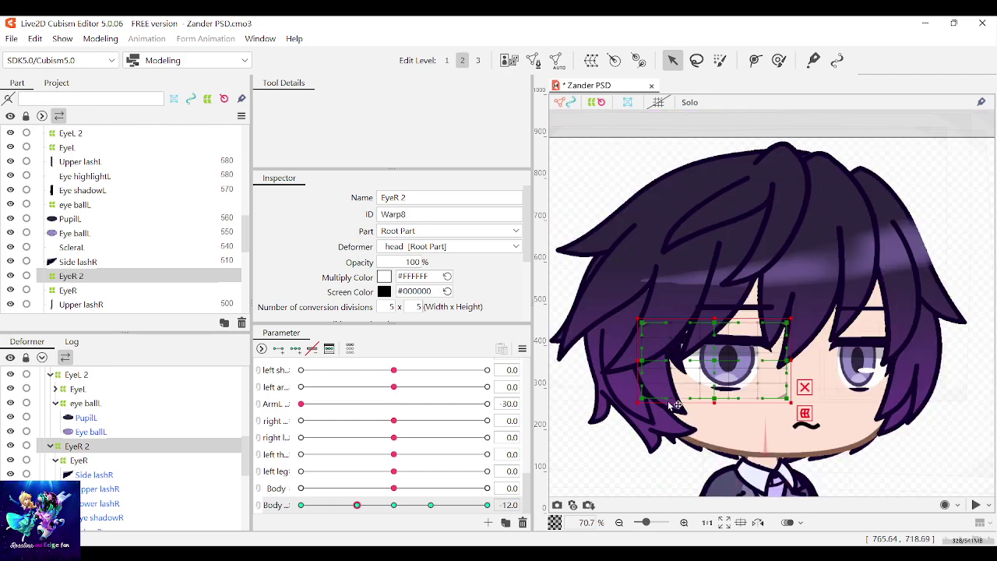
Widen the EyeL 2 warp deformer by pulling its inner side toward the nose at the Body parameter's -12.0 key
{"action": "scroll", "coordinate": [850, 349], "scroll_direction": "up", "scroll_amount": 2}
{"action": "left_click", "coordinate": [860, 335]}
{"action": "scroll", "coordinate": [824, 347], "scroll_direction": "up", "scroll_amount": 1}
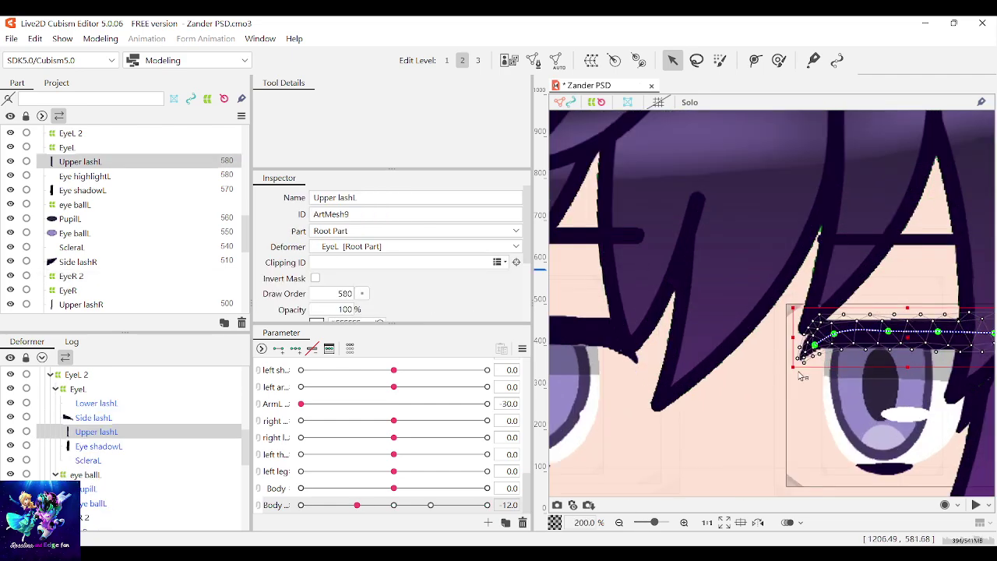
{"action": "left_click", "coordinate": [788, 487]}
{"action": "scroll", "coordinate": [789, 487], "scroll_direction": "down", "scroll_amount": 2}
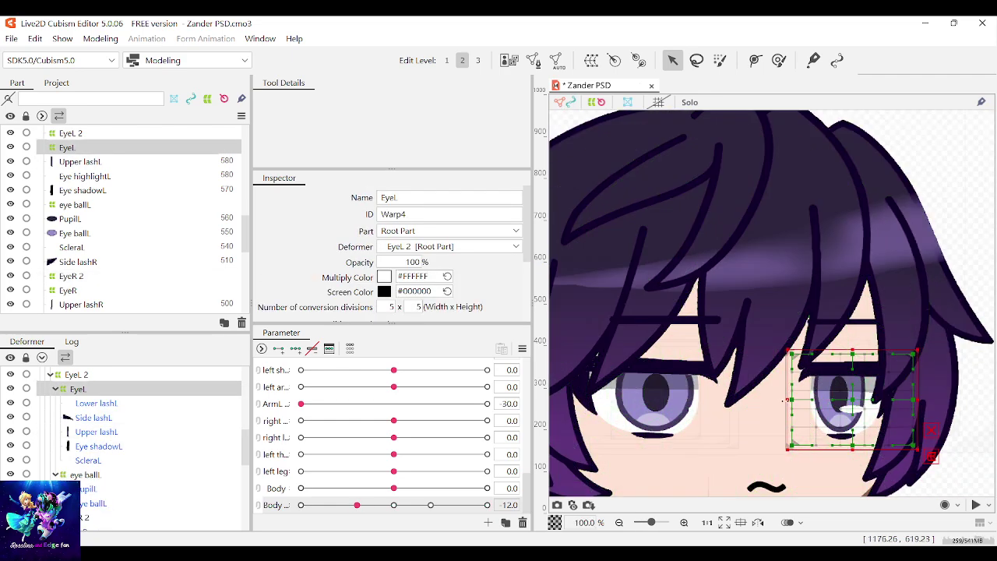
{"action": "scroll", "coordinate": [81, 228], "scroll_direction": "up", "scroll_amount": 2}
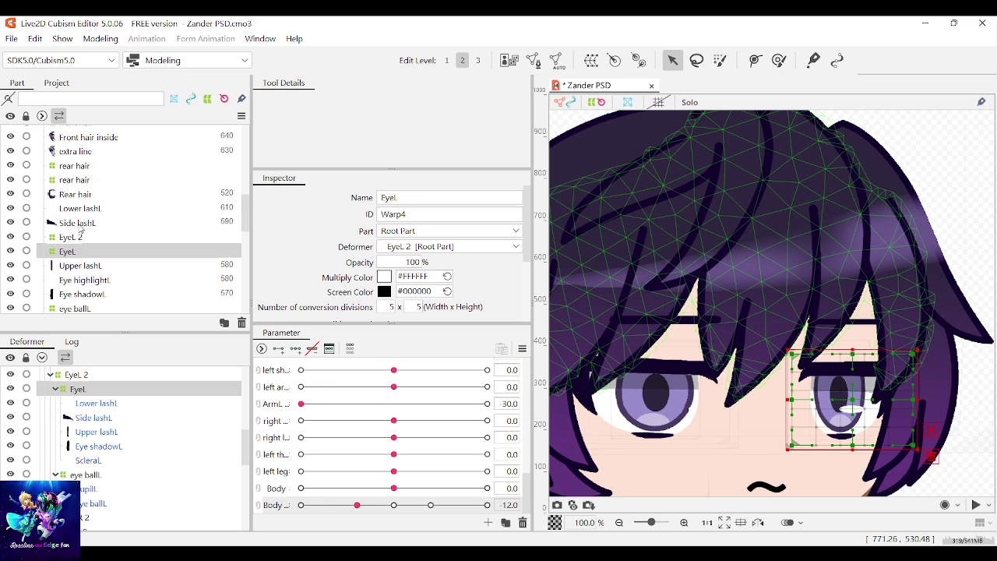
{"action": "left_click", "coordinate": [76, 236]}
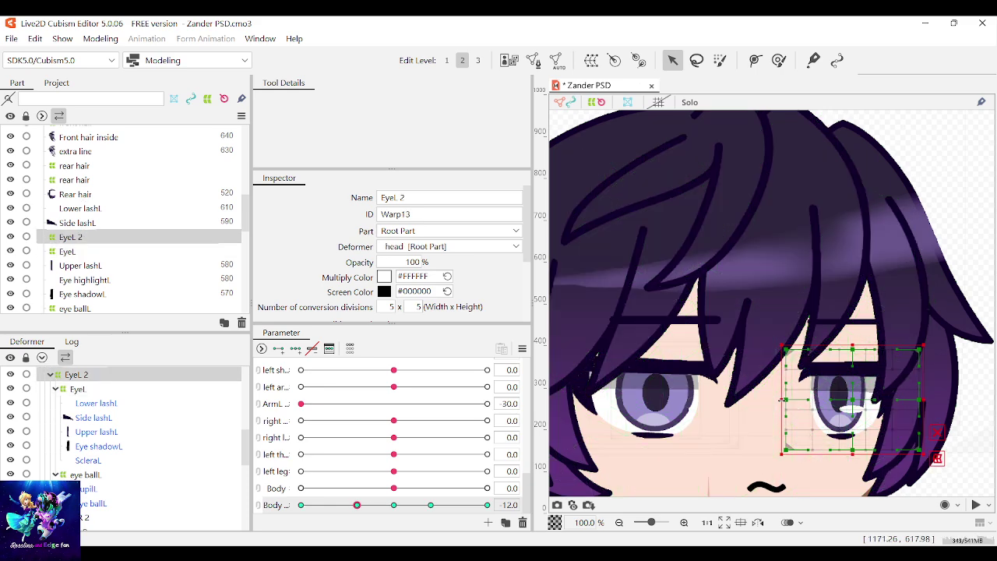
{"action": "left_click_drag", "start_coordinate": [782, 399], "coordinate": [750, 401]}
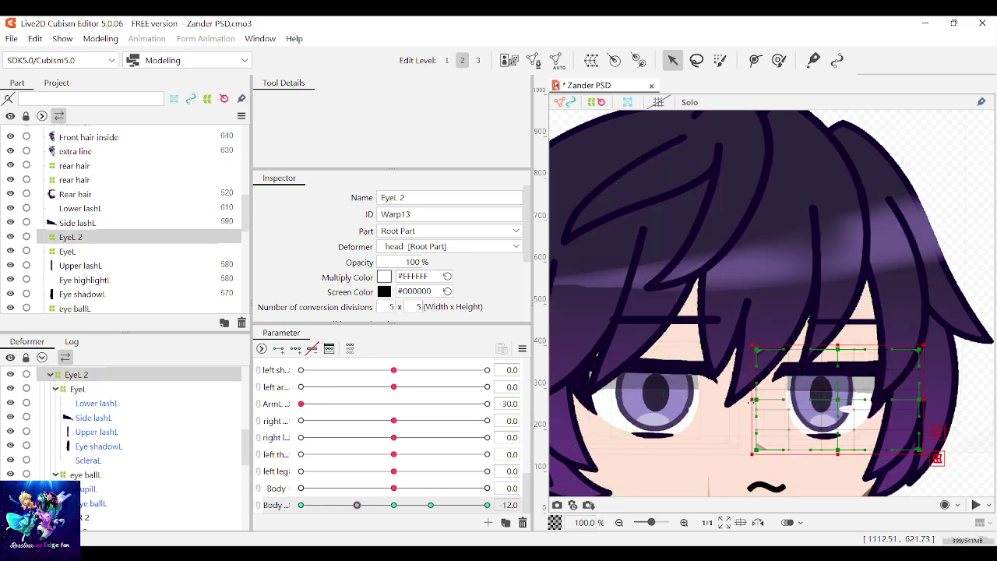
Preview the bottommost Body parameter around -12.0 and nudge the EyeL 2 warp deformer slightly downward, leaving it deselected
{"action": "scroll", "coordinate": [842, 400], "scroll_direction": "down", "scroll_amount": 2}
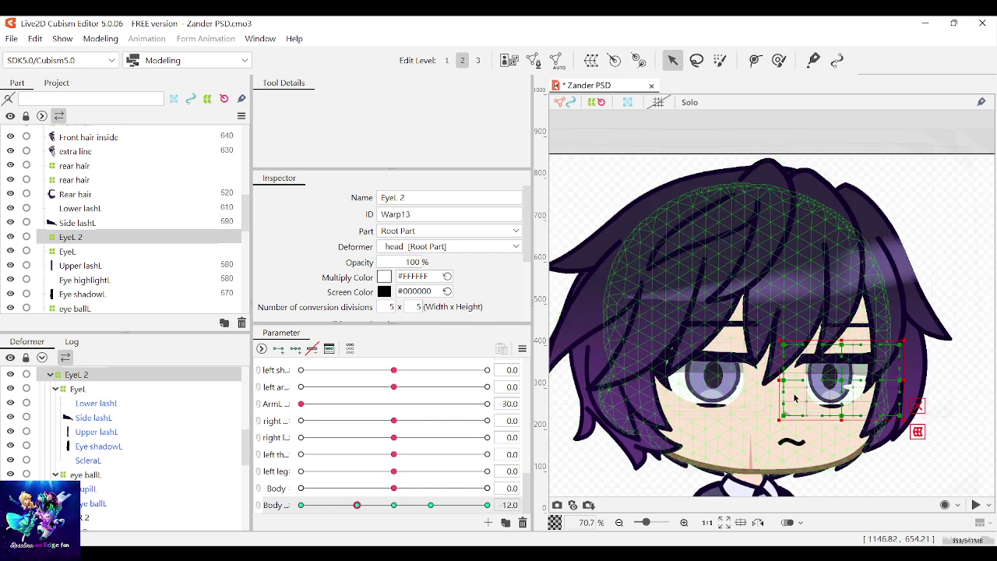
{"action": "scroll", "coordinate": [830, 387], "scroll_direction": "down", "scroll_amount": 1}
{"action": "mouse_move", "coordinate": [359, 506]}
{"action": "left_mouse_down"}
{"action": "mouse_move", "coordinate": [398, 507]}
{"action": "mouse_move", "coordinate": [357, 506]}
{"action": "left_mouse_up"}
{"action": "scroll", "coordinate": [834, 414], "scroll_direction": "up", "scroll_amount": 2}
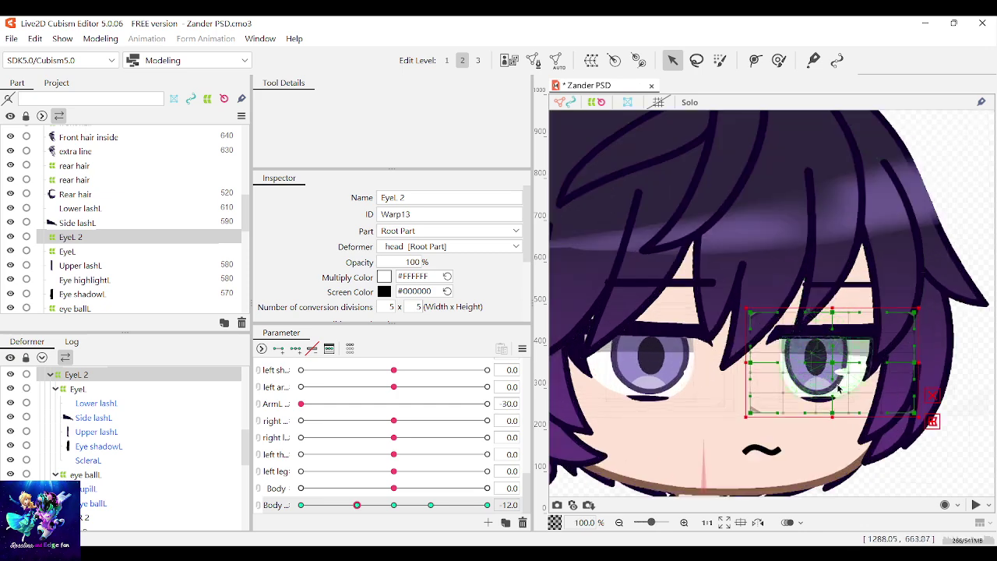
{"action": "left_click_drag", "start_coordinate": [830, 363], "coordinate": [830, 364]}
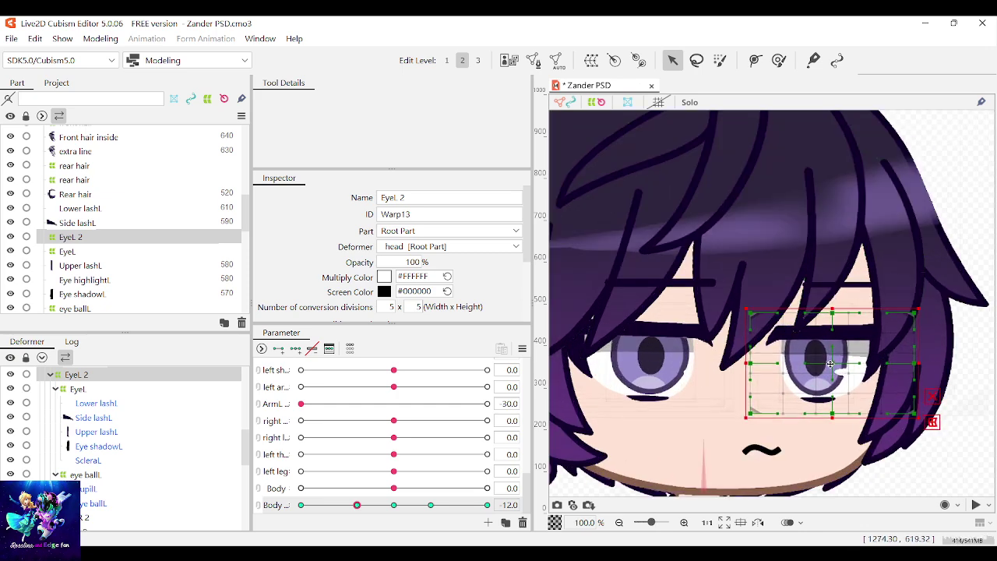
{"action": "scroll", "coordinate": [830, 363], "scroll_direction": "down", "scroll_amount": 1}
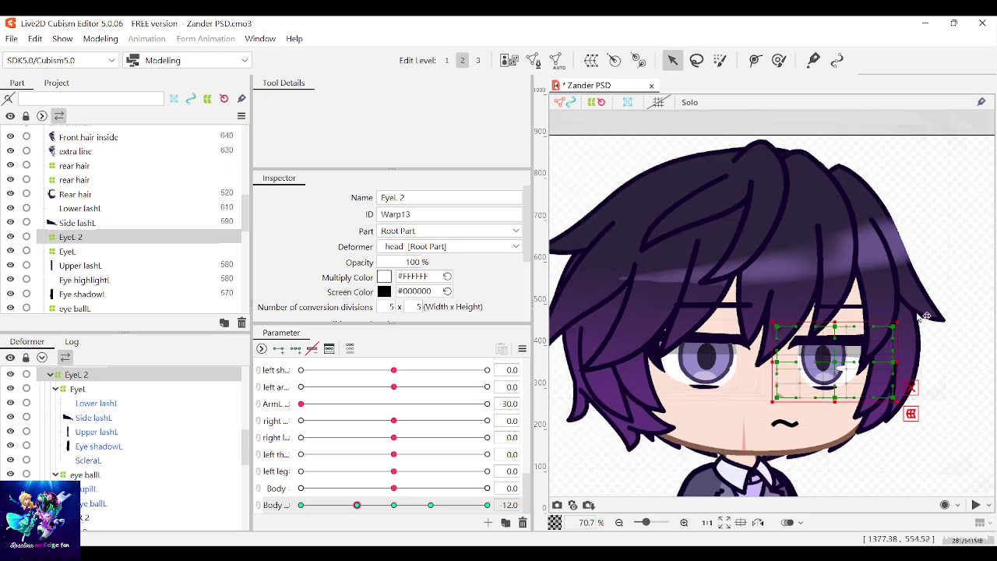
{"action": "left_click", "coordinate": [962, 275]}
{"action": "scroll", "coordinate": [923, 289], "scroll_direction": "down", "scroll_amount": 2}
{"action": "scroll", "coordinate": [921, 291], "scroll_direction": "up", "scroll_amount": 4}
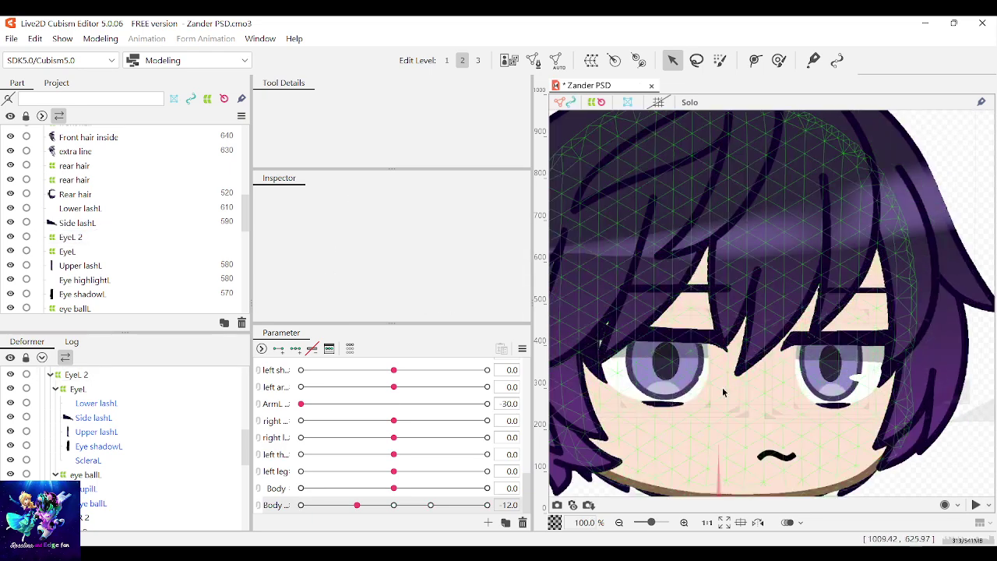
Select and show the Deformer of position adjusting, the parent of the mouth parts from Lip 1 to Back
{"action": "scroll", "coordinate": [922, 291], "scroll_direction": "down", "scroll_amount": 2}
{"action": "left_click", "coordinate": [763, 440]}
{"action": "left_click", "coordinate": [762, 440]}
{"action": "scroll", "coordinate": [755, 455], "scroll_direction": "up", "scroll_amount": 5}
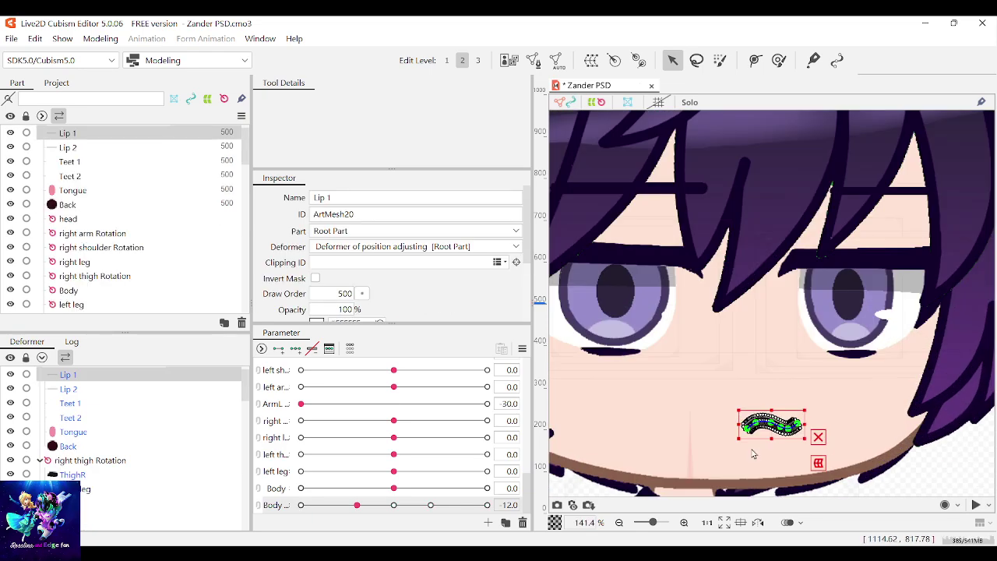
{"action": "scroll", "coordinate": [91, 243], "scroll_direction": "up", "scroll_amount": 1}
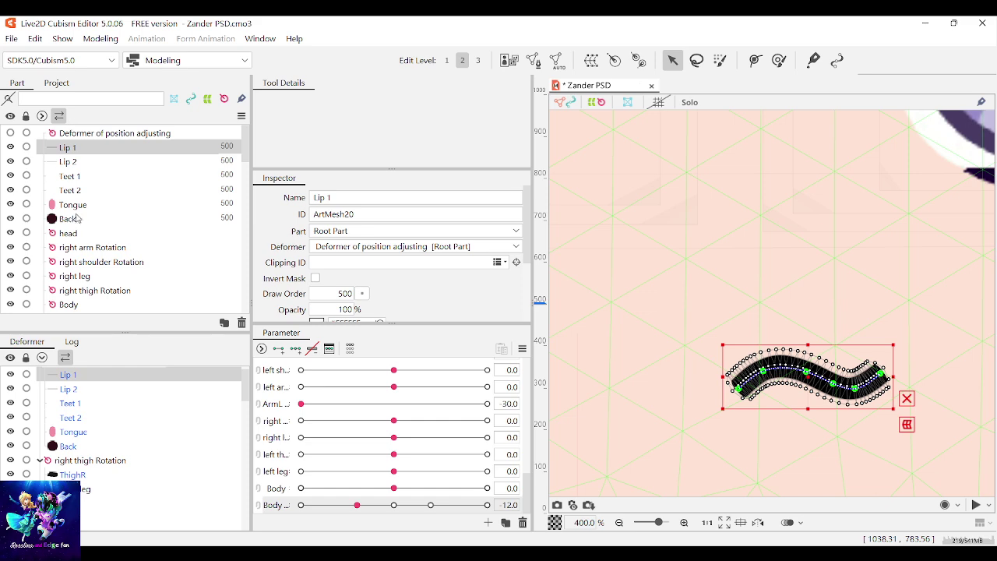
{"action": "left_click", "coordinate": [68, 219], "text": "shift"}
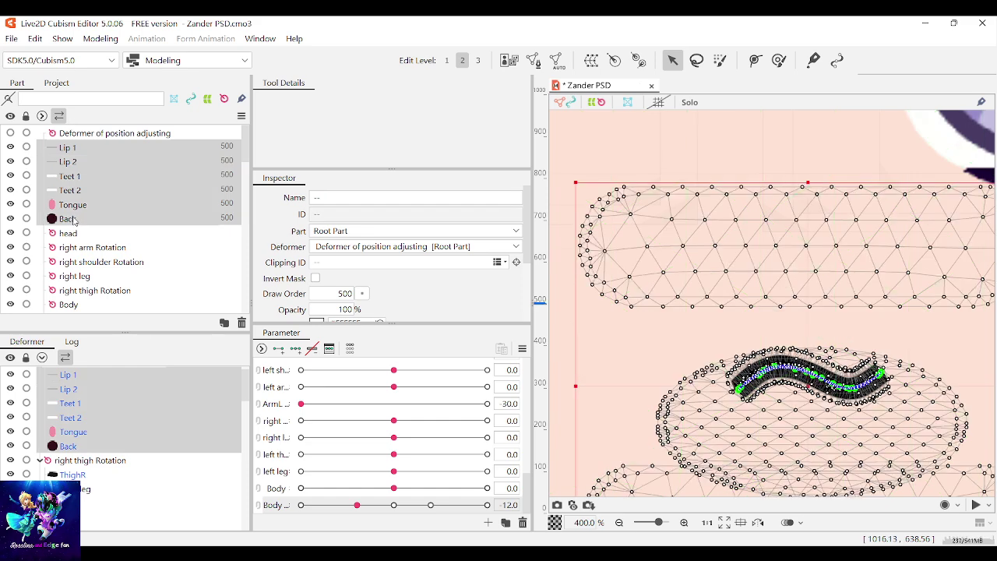
{"action": "left_click", "coordinate": [101, 134]}
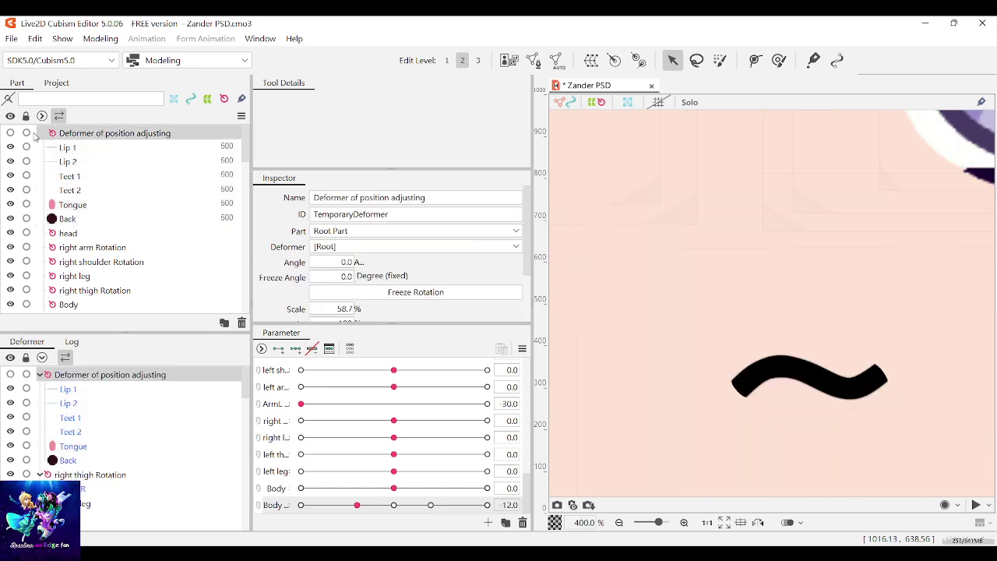
Add keys to the mouth's Deformer of position adjusting at all key positions of the bottommost Body parameter
{"action": "scroll", "coordinate": [788, 335], "scroll_direction": "down", "scroll_amount": 3}
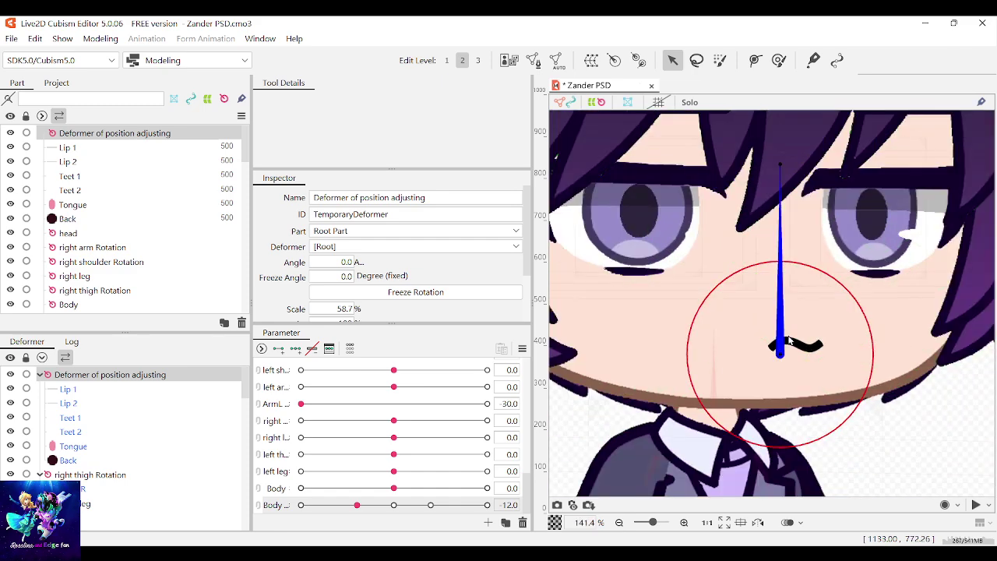
{"action": "scroll", "coordinate": [776, 345], "scroll_direction": "up", "scroll_amount": 1}
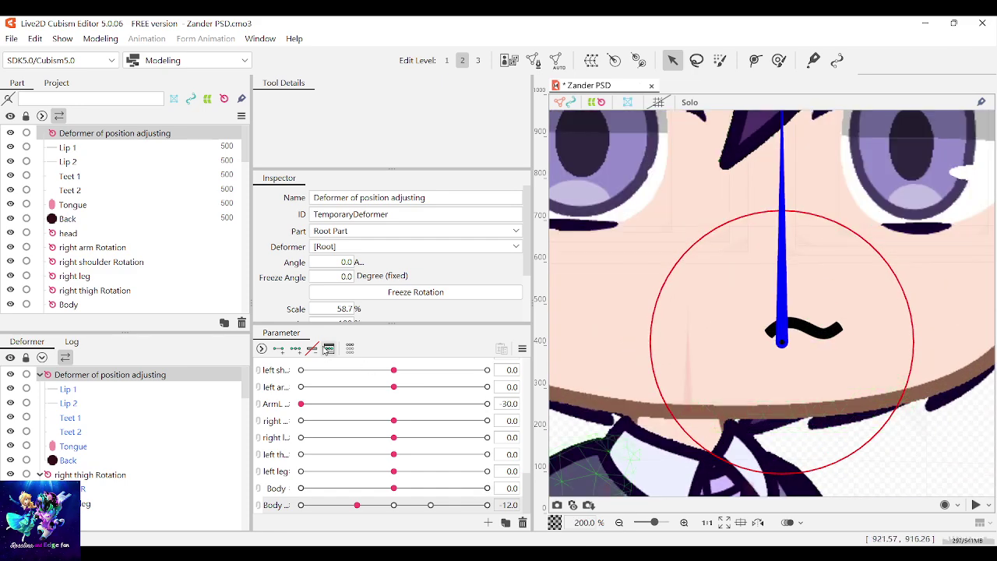
{"action": "left_click", "coordinate": [278, 348]}
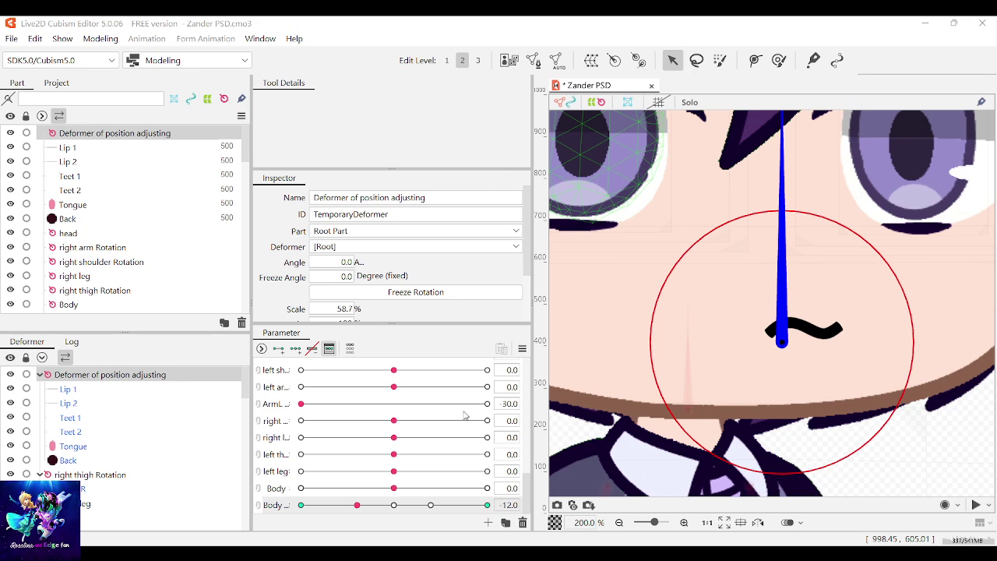
Move the mouth's rotation deformer sideways at the Body parameter's -12.0 key so the mouth sits centred between the eyes
{"action": "scroll", "coordinate": [794, 342], "scroll_direction": "down", "scroll_amount": 2}
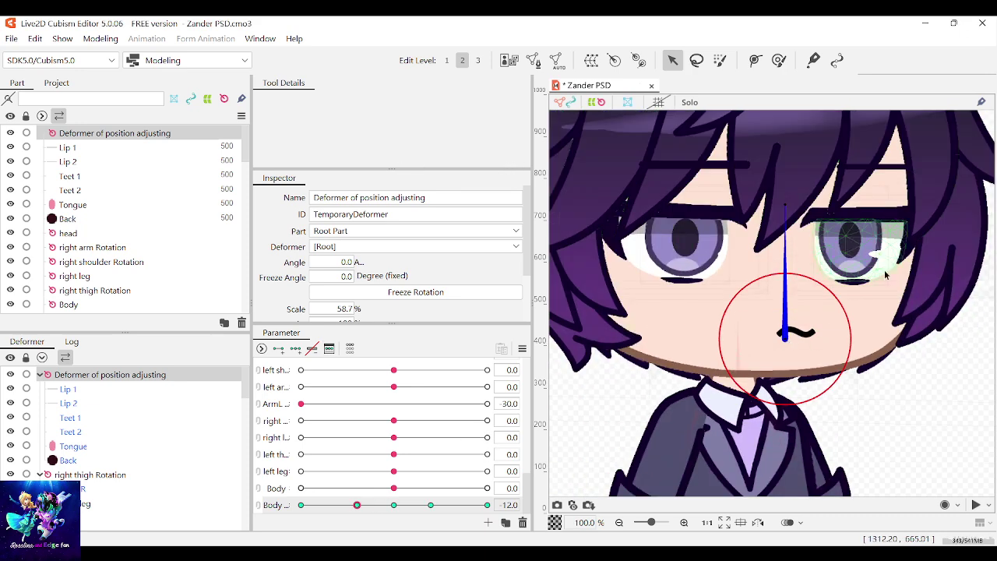
{"action": "left_click_drag", "start_coordinate": [794, 343], "coordinate": [765, 341]}
{"action": "left_click_drag", "start_coordinate": [760, 342], "coordinate": [761, 342]}
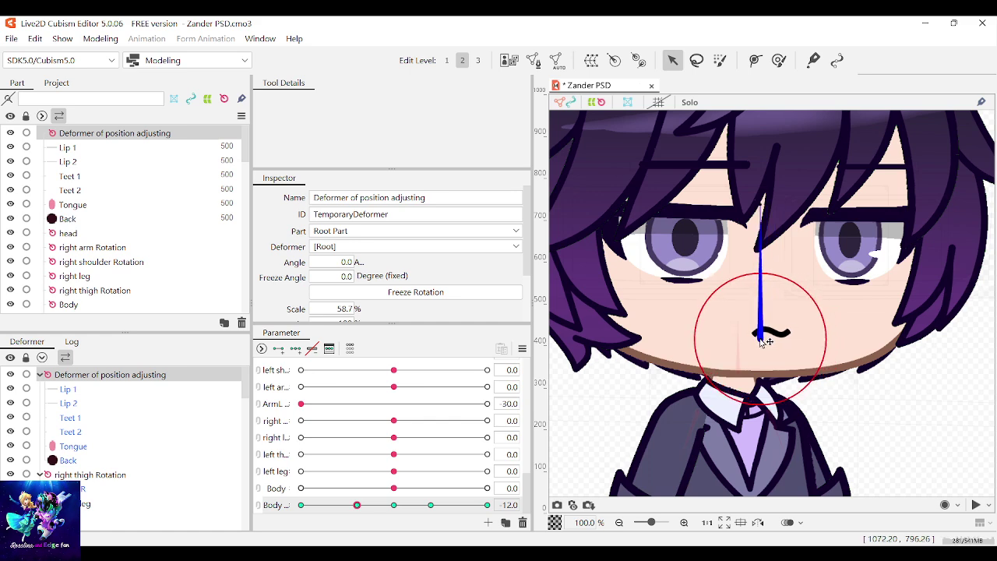
{"action": "mouse_move", "coordinate": [357, 505]}
{"action": "left_mouse_down"}
{"action": "mouse_move", "coordinate": [343, 506]}
{"action": "mouse_move", "coordinate": [357, 504]}
{"action": "left_mouse_up"}
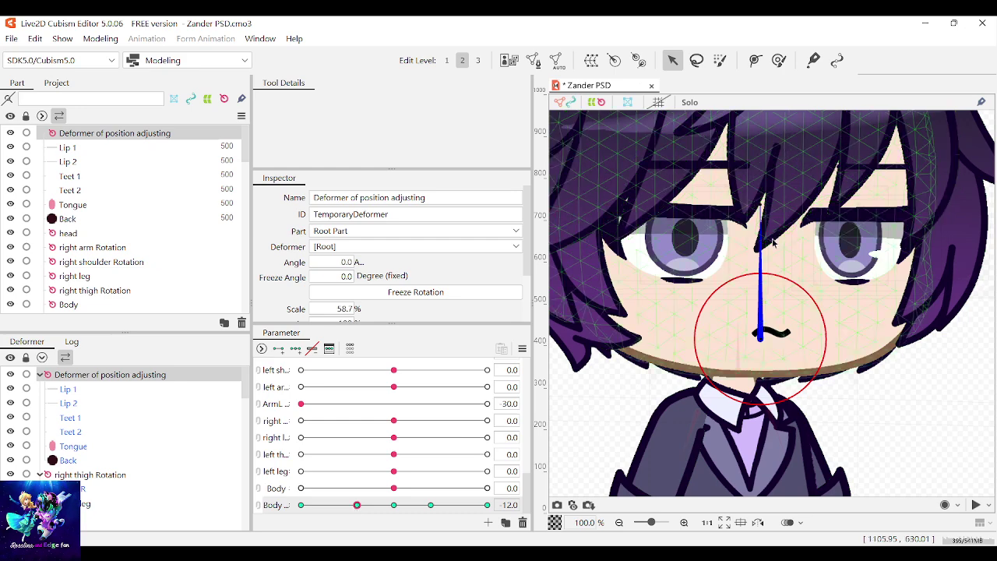
Try parenting the Eye highlightR mesh to the EyeR 2 deformer at the bottommost Body parameter's -12.0 key, and undo it
{"action": "left_click", "coordinate": [724, 259]}
{"action": "scroll", "coordinate": [724, 259], "scroll_direction": "up", "scroll_amount": 5}
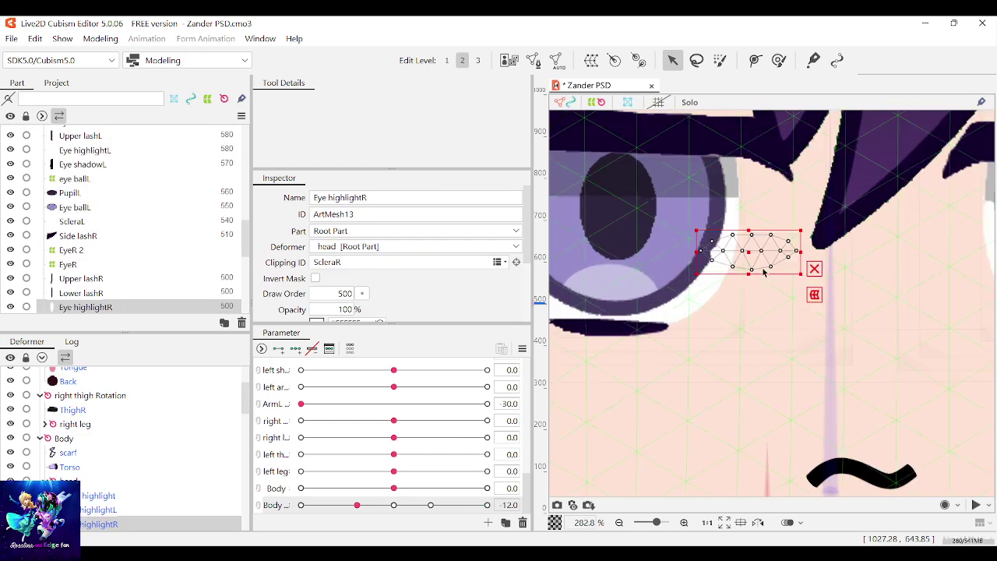
{"action": "scroll", "coordinate": [748, 257], "scroll_direction": "down", "scroll_amount": 5}
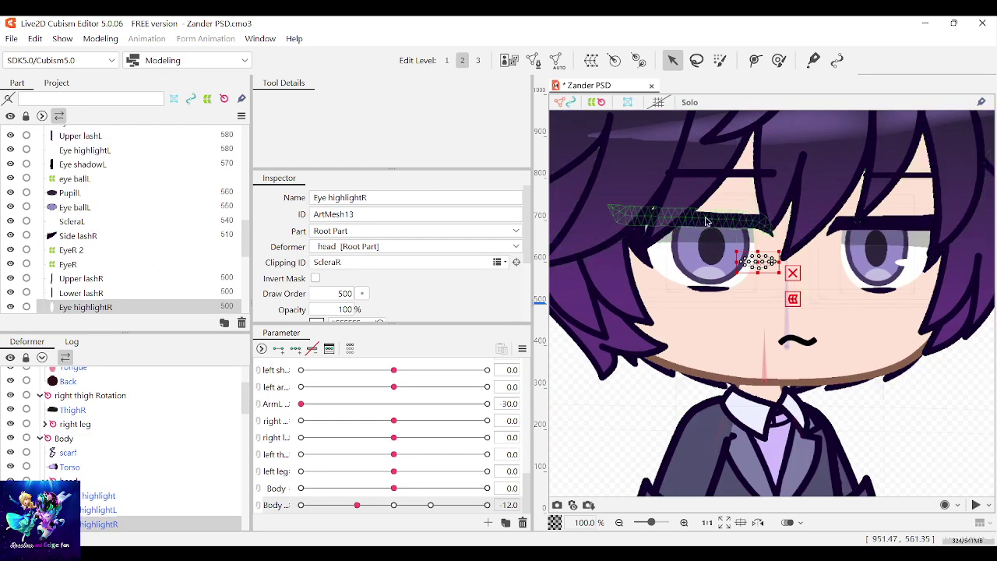
{"action": "scroll", "coordinate": [120, 282], "scroll_direction": "down", "scroll_amount": 2}
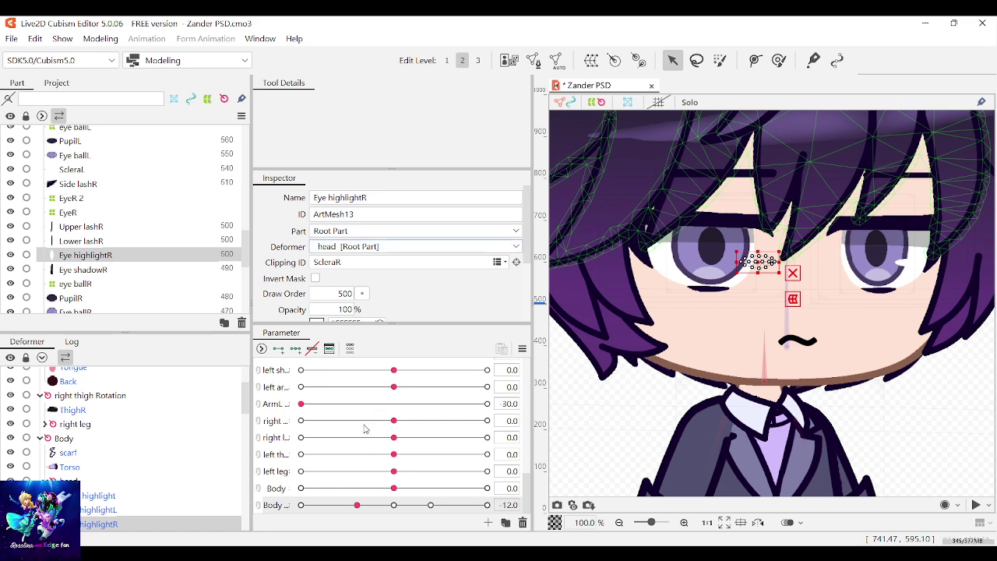
{"action": "left_click", "coordinate": [363, 429]}
{"action": "left_click_drag", "start_coordinate": [357, 505], "coordinate": [393, 506]}
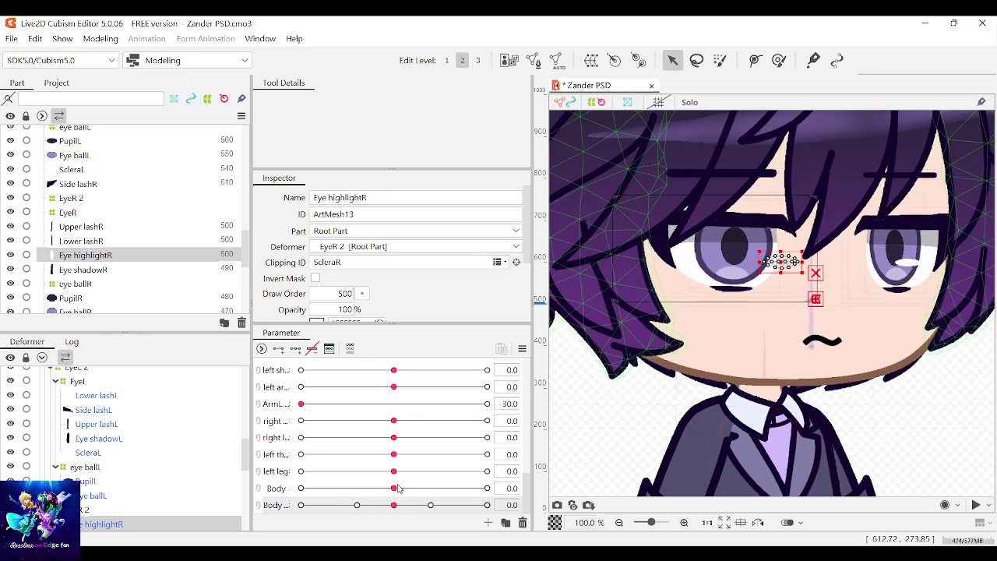
{"action": "key", "text": "ctrl+y"}
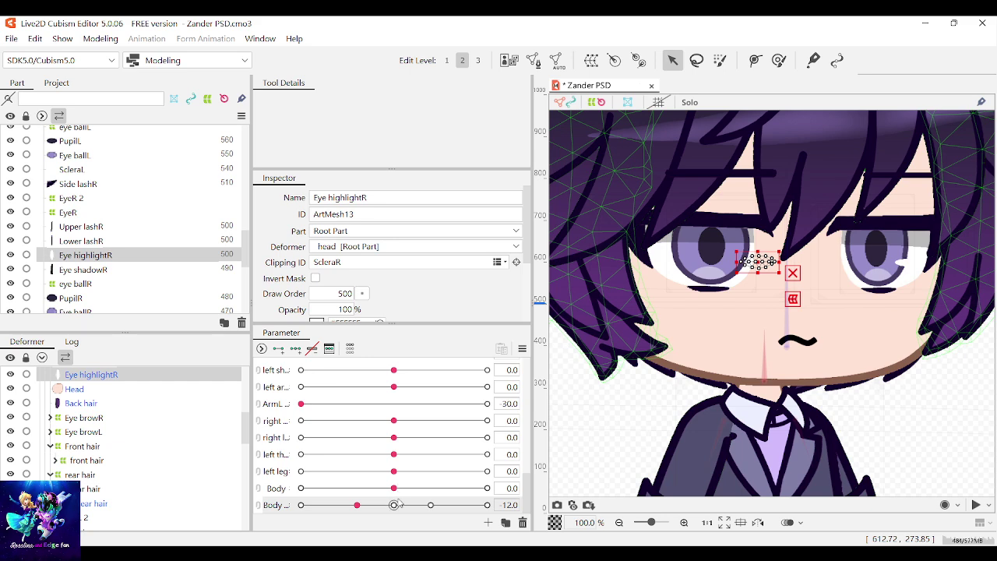
Return the bottommost Body parameter to 0.0 and set the Eye highlightR mesh's parent deformer to EyeR
{"action": "left_click_drag", "start_coordinate": [357, 505], "coordinate": [394, 506]}
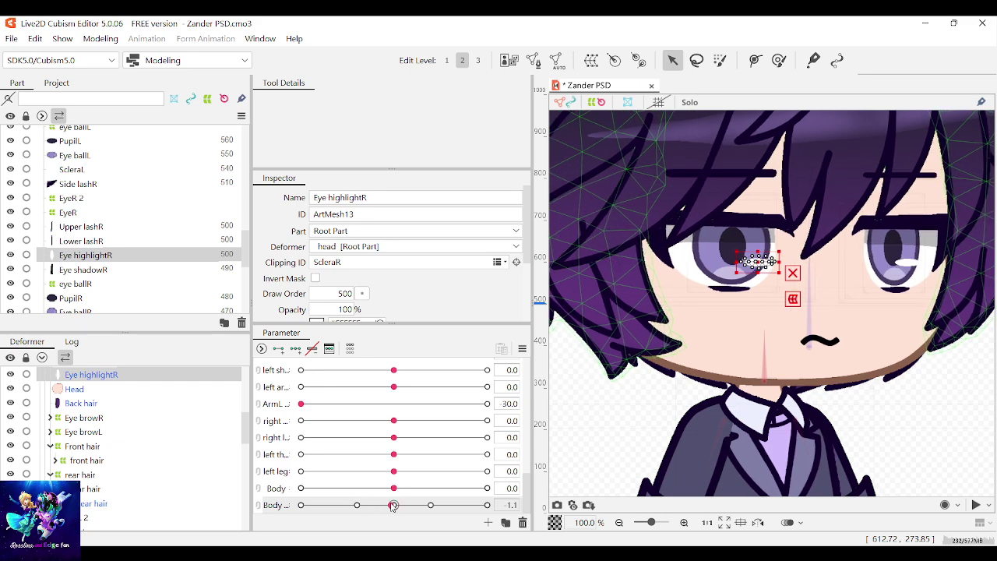
{"action": "scroll", "coordinate": [761, 262], "scroll_direction": "up", "scroll_amount": 3}
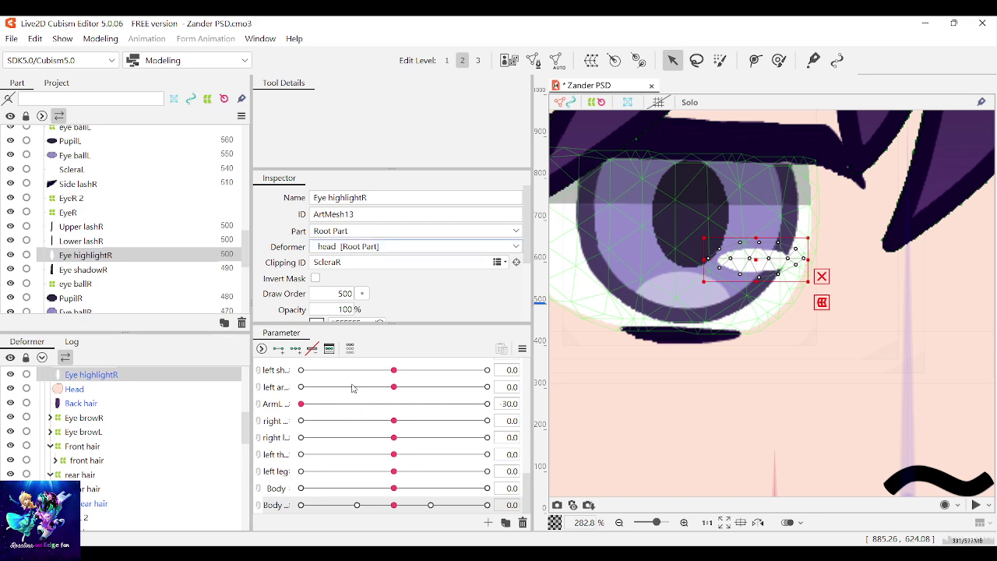
{"action": "left_click", "coordinate": [345, 440]}
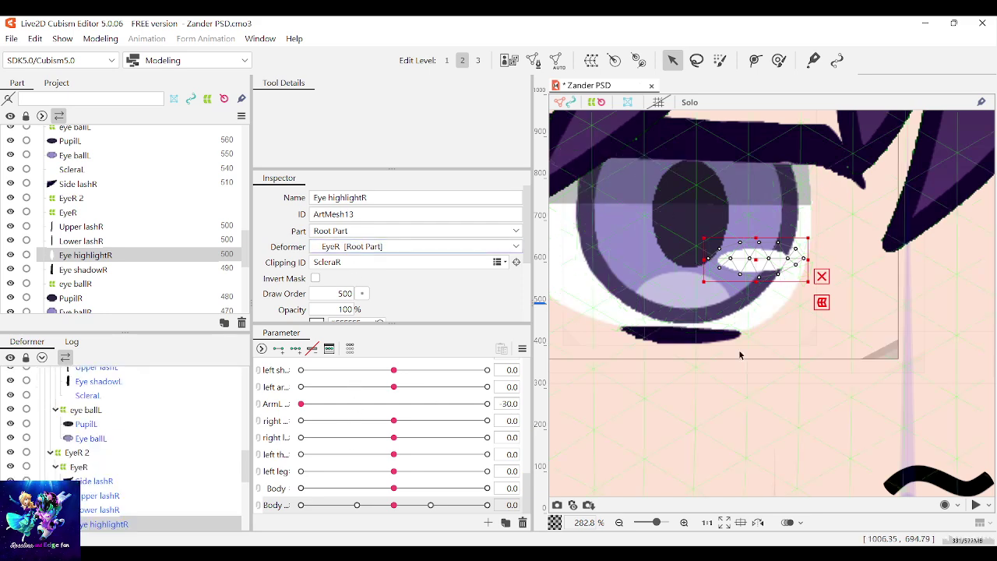
{"action": "scroll", "coordinate": [701, 354], "scroll_direction": "down", "scroll_amount": 2}
{"action": "mouse_move", "coordinate": [394, 506]}
{"action": "left_mouse_down"}
{"action": "mouse_move", "coordinate": [348, 511]}
{"action": "mouse_move", "coordinate": [394, 513]}
{"action": "left_mouse_up"}
{"action": "scroll", "coordinate": [779, 327], "scroll_direction": "down", "scroll_amount": 1}
Set the Eye highlightL mesh's parent deformer to EyeL, return the bottommost Body parameter to -12.0 and deselect the mesh
{"action": "left_click", "coordinate": [877, 364]}
{"action": "scroll", "coordinate": [877, 364], "scroll_direction": "up", "scroll_amount": 3}
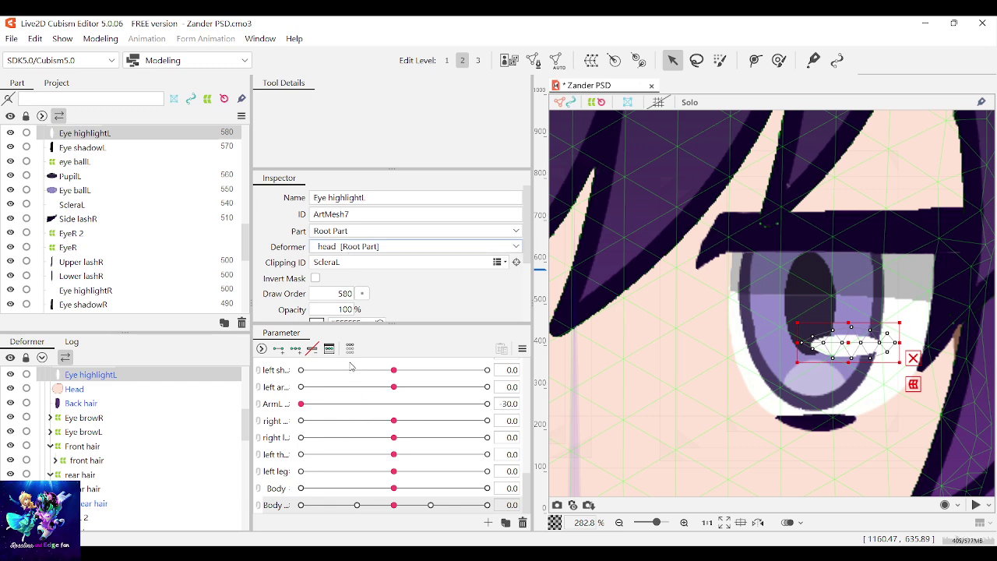
{"action": "left_click_drag", "start_coordinate": [383, 508], "coordinate": [356, 512]}
{"action": "scroll", "coordinate": [785, 322], "scroll_direction": "down", "scroll_amount": 5}
{"action": "scroll", "coordinate": [839, 242], "scroll_direction": "down", "scroll_amount": 1}
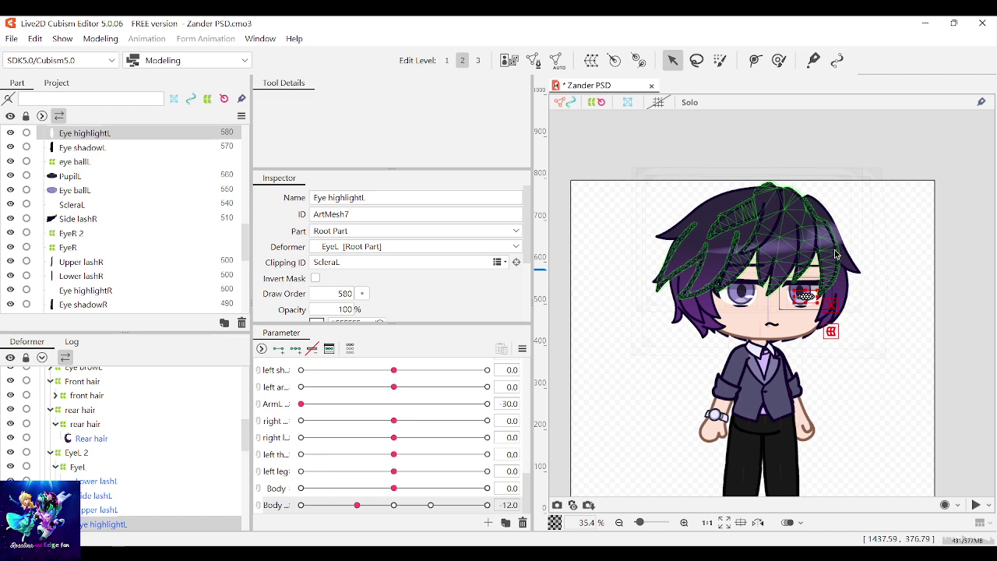
{"action": "left_click", "coordinate": [855, 268]}
{"action": "scroll", "coordinate": [855, 268], "scroll_direction": "up", "scroll_amount": 2}
{"action": "scroll", "coordinate": [757, 209], "scroll_direction": "down", "scroll_amount": 2}
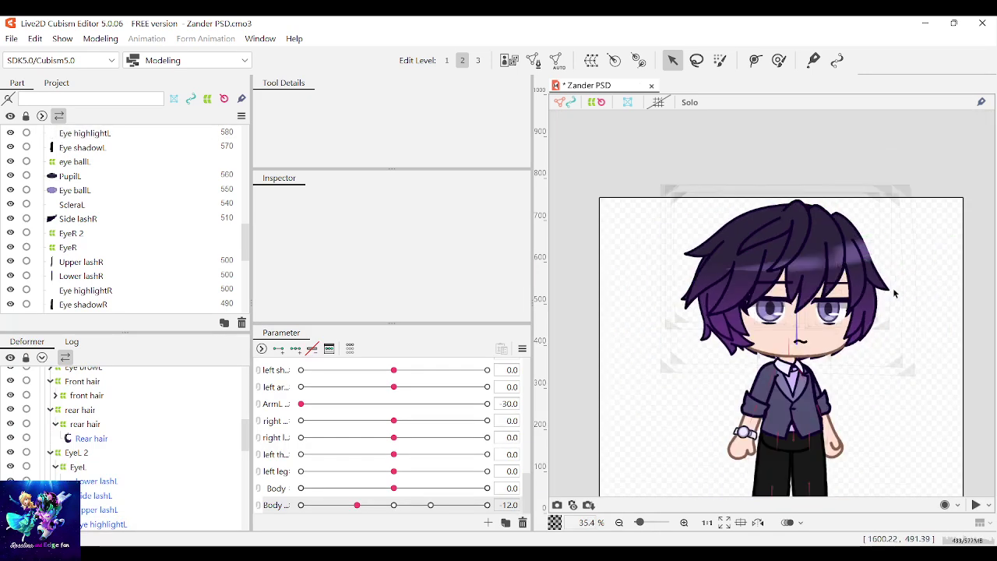
Create a parent warp deformer named EyebrowR around the Eye browR warp and key it at all positions of the bottommost Body parameter
{"action": "scroll", "coordinate": [764, 275], "scroll_direction": "up", "scroll_amount": 2}
{"action": "scroll", "coordinate": [765, 276], "scroll_direction": "up", "scroll_amount": 1}
{"action": "left_click", "coordinate": [689, 248]}
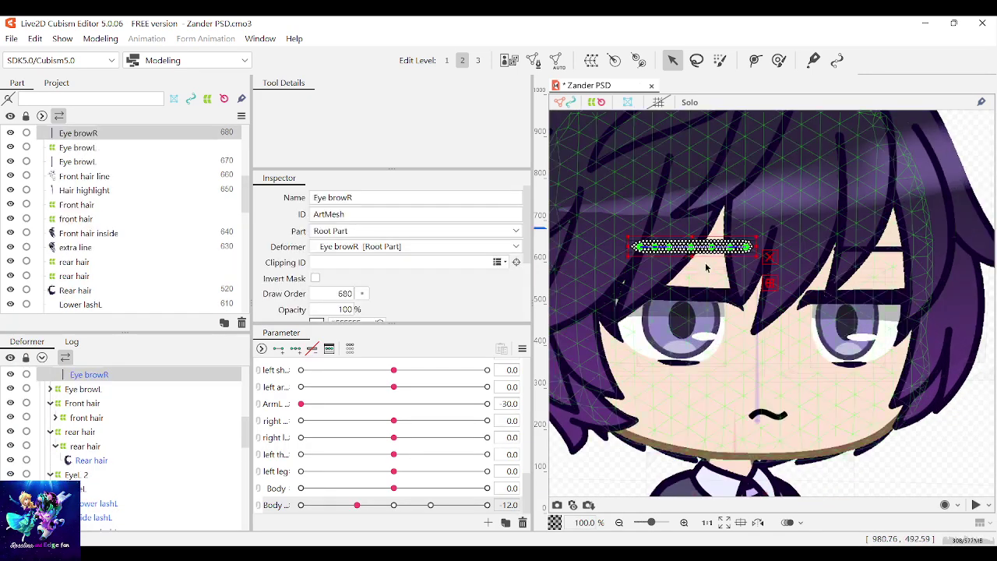
{"action": "scroll", "coordinate": [78, 211], "scroll_direction": "up", "scroll_amount": 2}
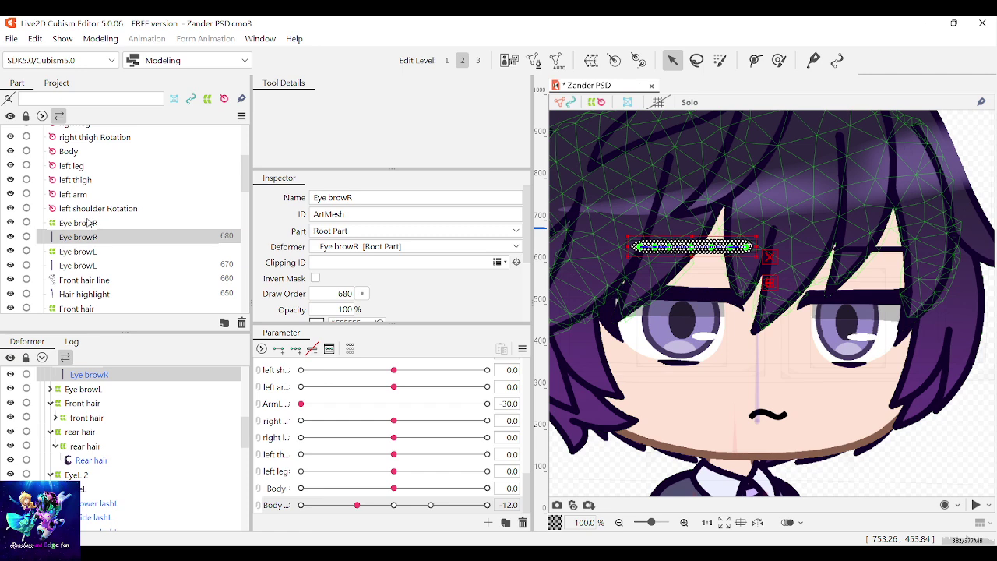
{"action": "left_click", "coordinate": [88, 223]}
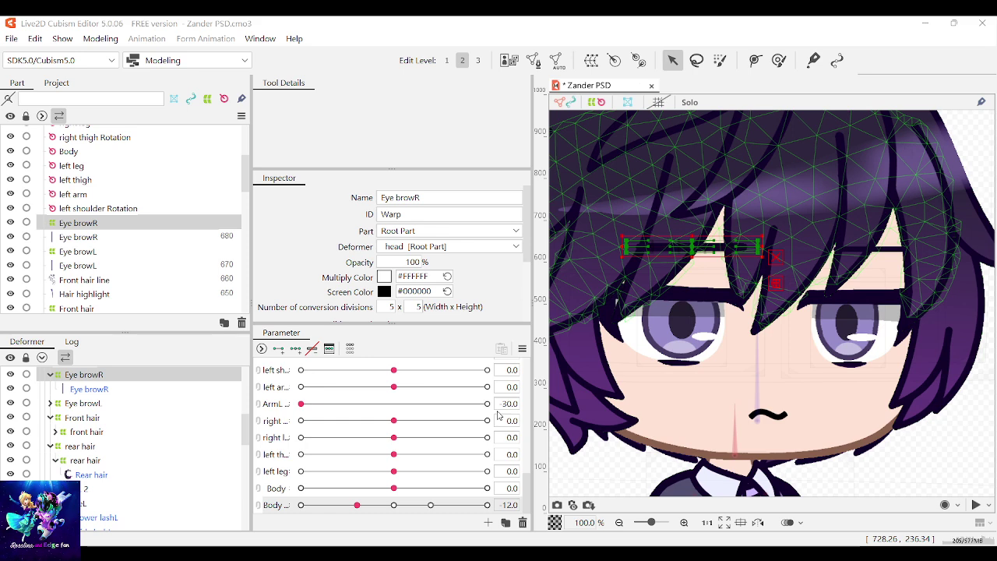
{"action": "left_click", "coordinate": [328, 348]}
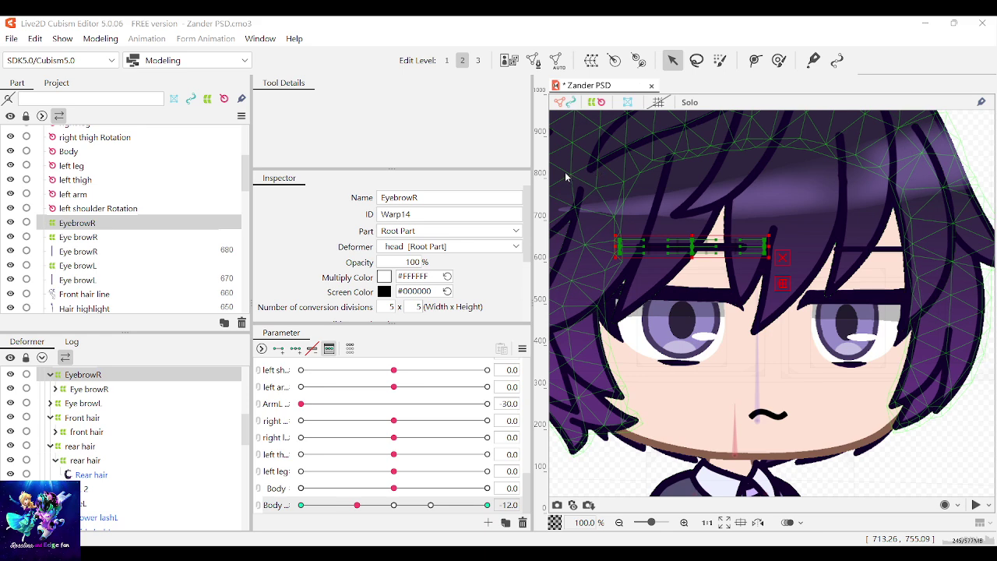
Shift the EyebrowR warp deformer sideways, away from the face centre, at the bottommost Body parameter's -12.0 key and deselect it
{"action": "left_click_drag", "start_coordinate": [395, 505], "coordinate": [356, 506]}
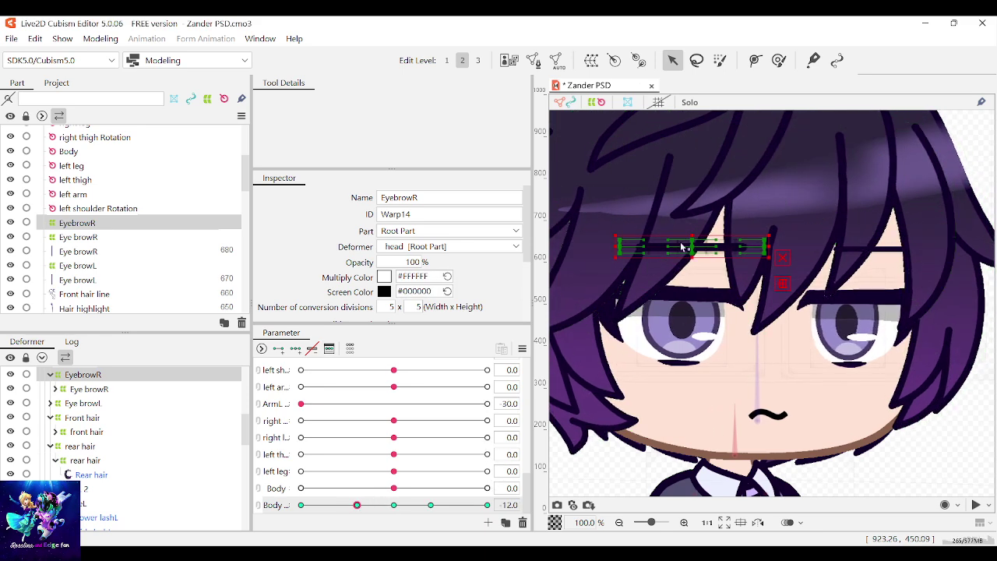
{"action": "left_click_drag", "start_coordinate": [692, 246], "coordinate": [669, 248]}
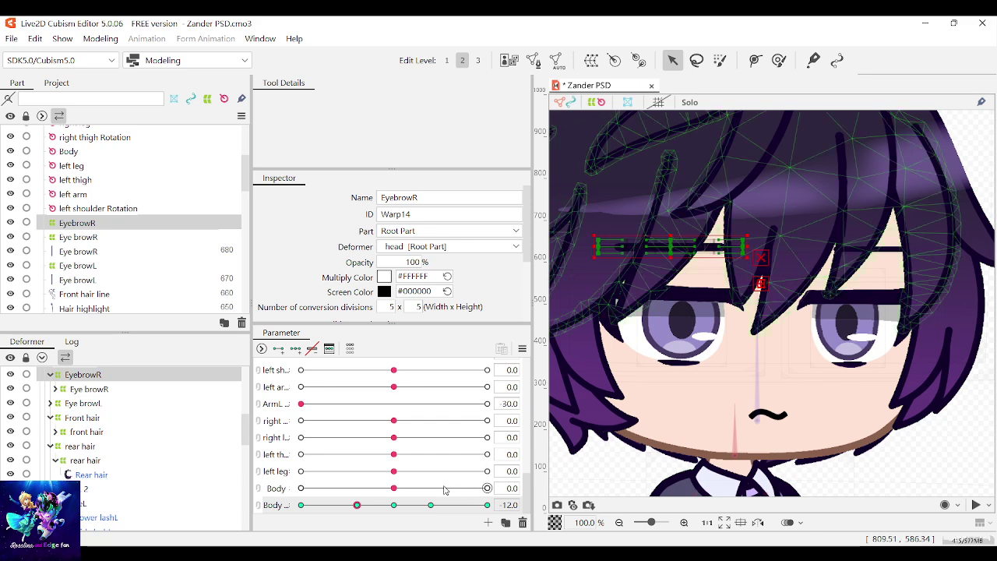
{"action": "left_click", "coordinate": [357, 504]}
{"action": "mouse_move", "coordinate": [357, 505]}
{"action": "left_mouse_down"}
{"action": "mouse_move", "coordinate": [421, 503]}
{"action": "mouse_move", "coordinate": [336, 506]}
{"action": "mouse_move", "coordinate": [357, 506]}
{"action": "left_mouse_up"}
{"action": "left_click", "coordinate": [727, 242]}
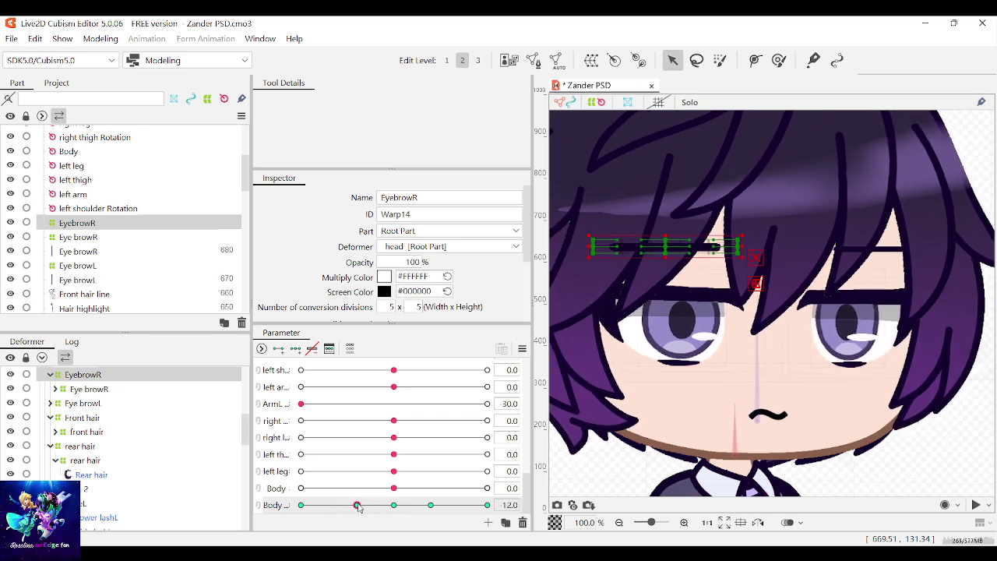
{"action": "mouse_move", "coordinate": [358, 505]}
{"action": "left_mouse_down"}
{"action": "mouse_move", "coordinate": [395, 505]}
{"action": "mouse_move", "coordinate": [357, 505]}
{"action": "left_mouse_up"}
{"action": "scroll", "coordinate": [893, 389], "scroll_direction": "down", "scroll_amount": 5}
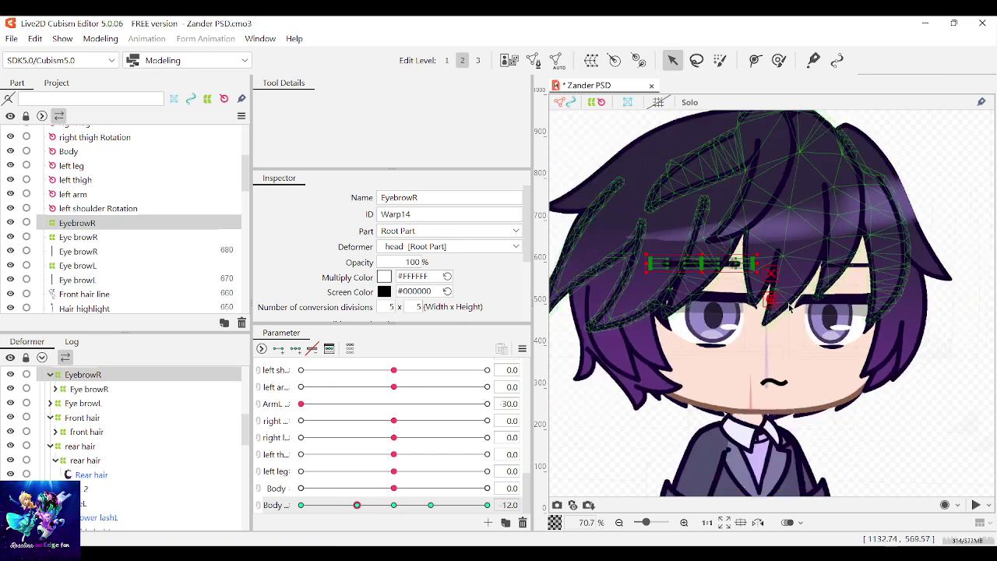
{"action": "left_click", "coordinate": [893, 389]}
Move the lower points of the Front hair warp deformer's column beside the character's right eye slightly outward at the Body parameter's -12.0 key
{"action": "scroll", "coordinate": [836, 303], "scroll_direction": "up", "scroll_amount": 4}
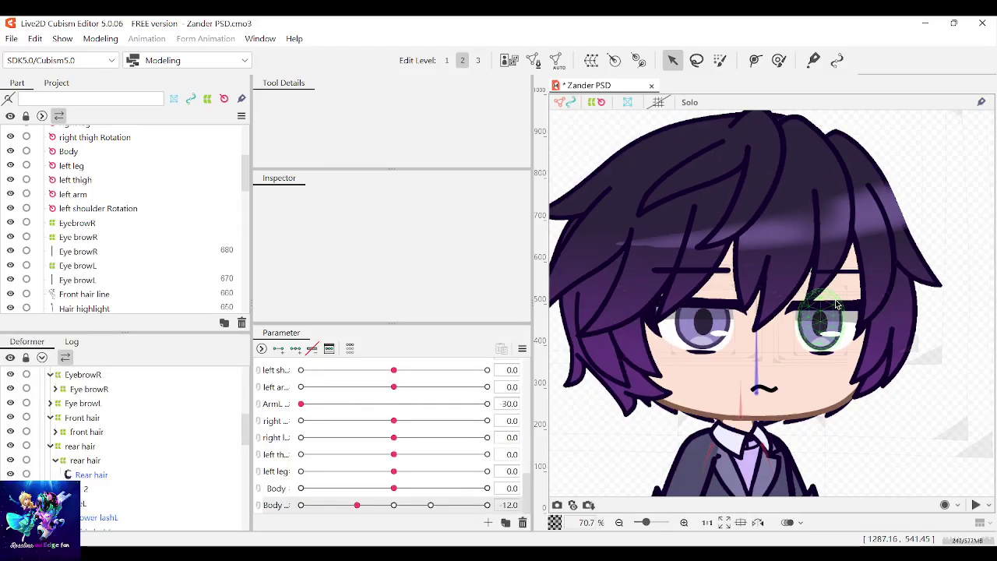
{"action": "left_click", "coordinate": [698, 227]}
{"action": "scroll", "coordinate": [771, 249], "scroll_direction": "down", "scroll_amount": 4}
{"action": "scroll", "coordinate": [748, 226], "scroll_direction": "up", "scroll_amount": 4}
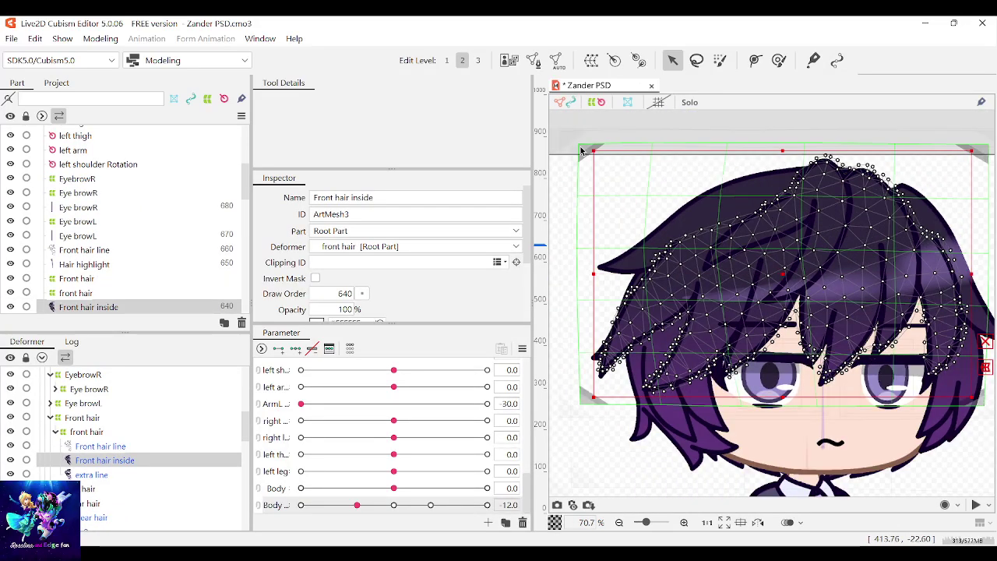
{"action": "left_click", "coordinate": [580, 134]}
{"action": "left_click", "coordinate": [563, 130]}
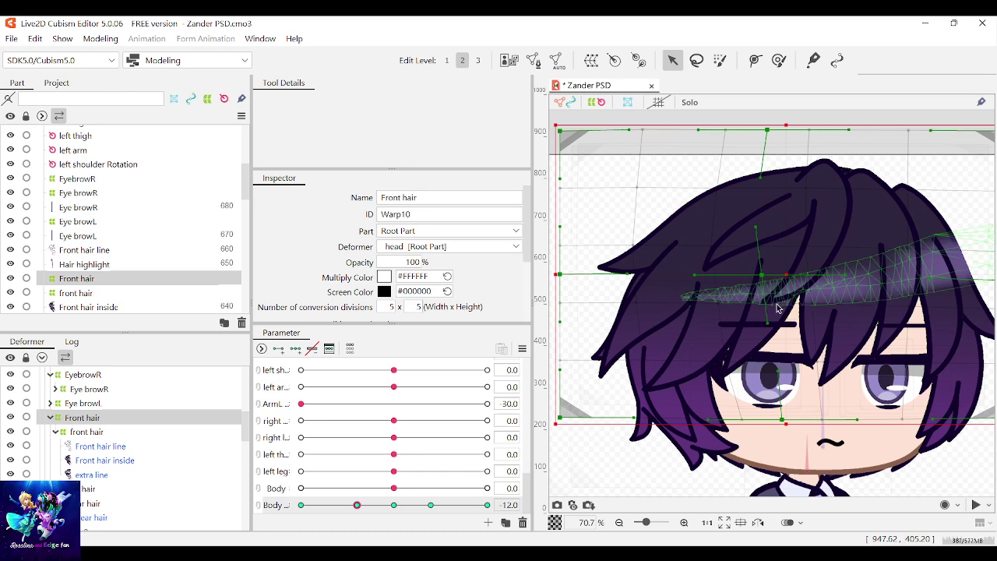
{"action": "left_click", "coordinate": [732, 368]}
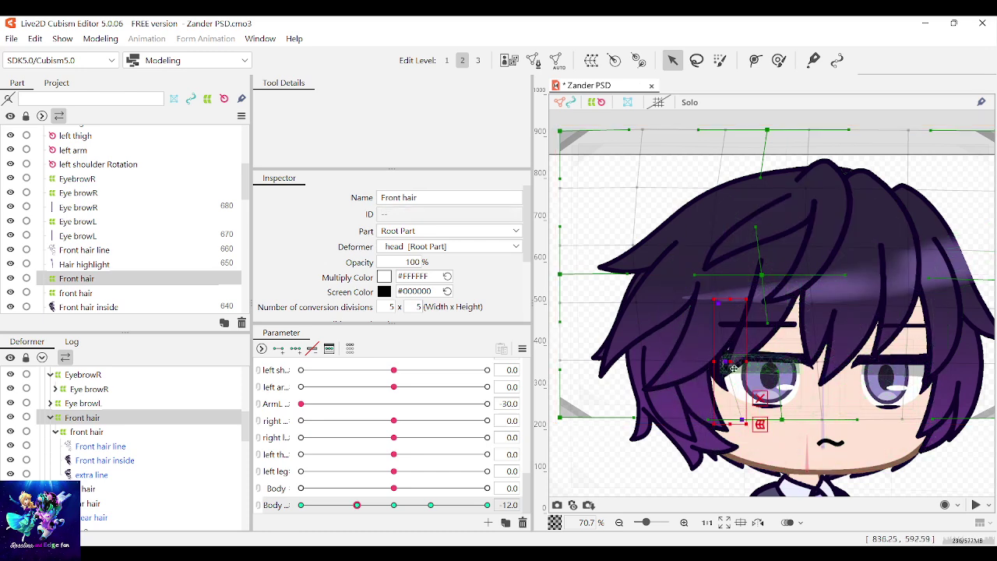
{"action": "left_click_drag", "start_coordinate": [726, 364], "coordinate": [717, 365]}
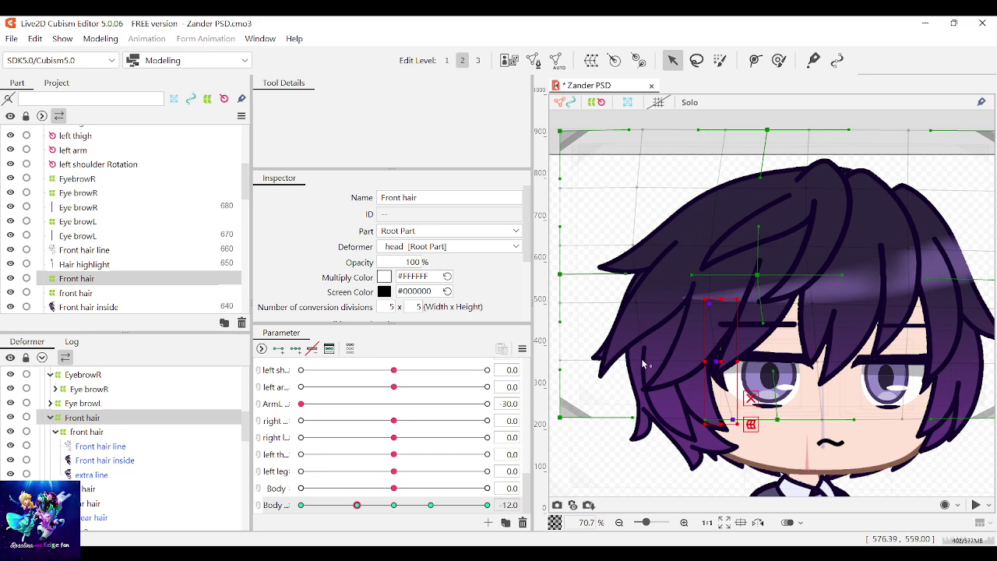
{"action": "left_click", "coordinate": [645, 362]}
{"action": "left_click", "coordinate": [634, 420]}
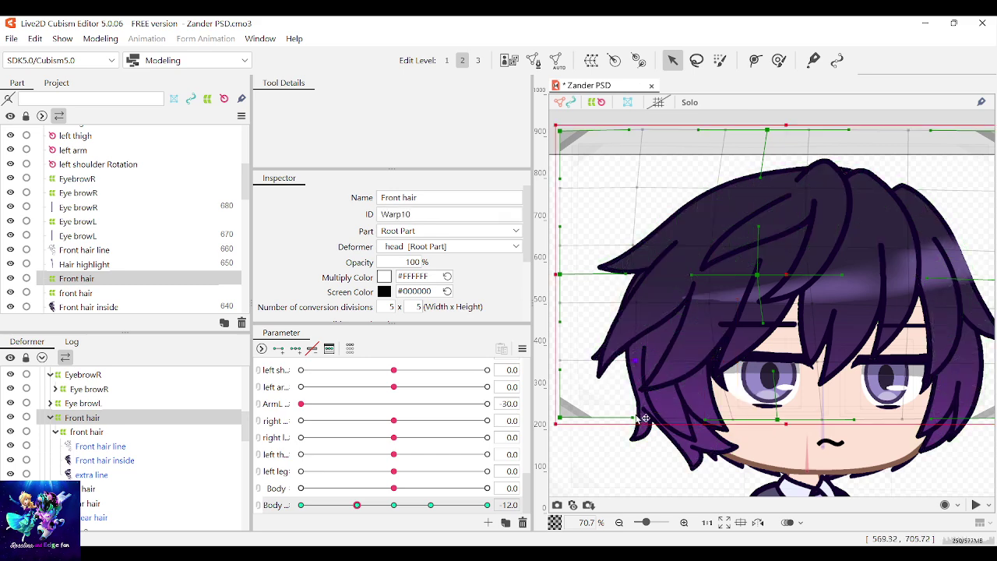
{"action": "scroll", "coordinate": [634, 413], "scroll_direction": "down", "scroll_amount": 1}
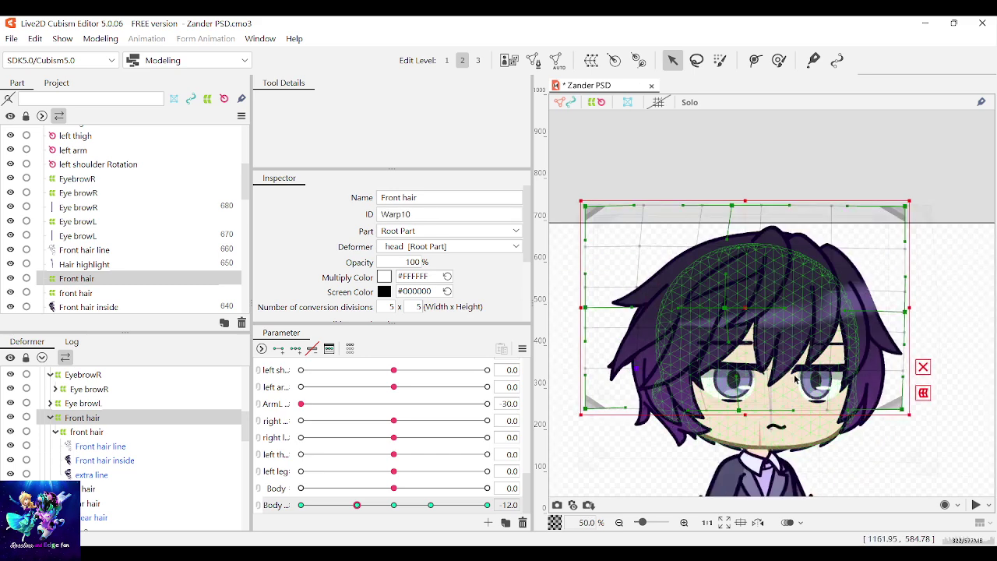
{"action": "mouse_move", "coordinate": [358, 505]}
{"action": "left_mouse_down"}
{"action": "mouse_move", "coordinate": [425, 506]}
{"action": "mouse_move", "coordinate": [357, 505]}
{"action": "left_mouse_up"}
Stretch the two outermost point columns of the Front hair warp on the character's left side slightly outward at the -12.0 key
{"action": "left_click_drag", "start_coordinate": [916, 433], "coordinate": [814, 191]}
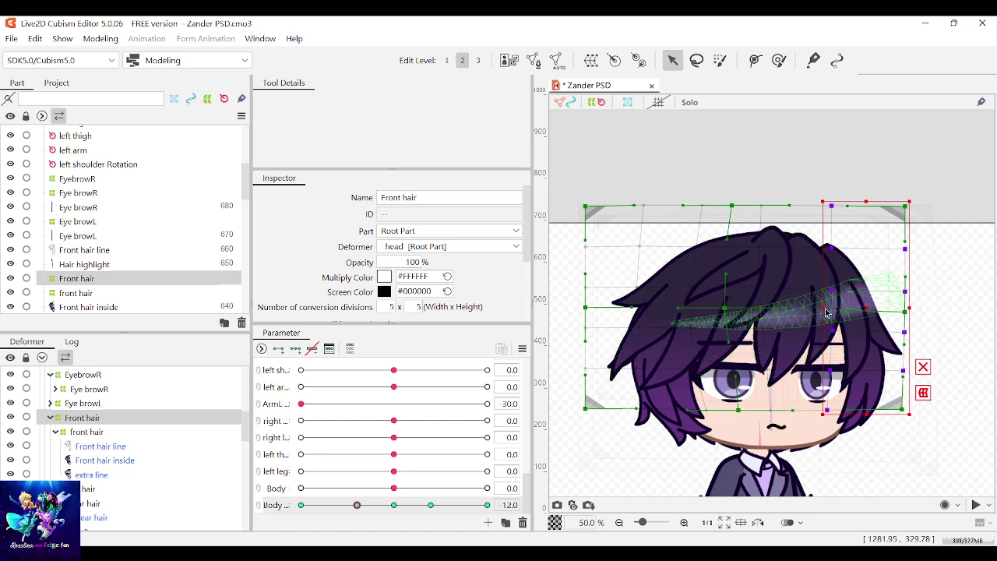
{"action": "left_click_drag", "start_coordinate": [821, 308], "coordinate": [817, 308]}
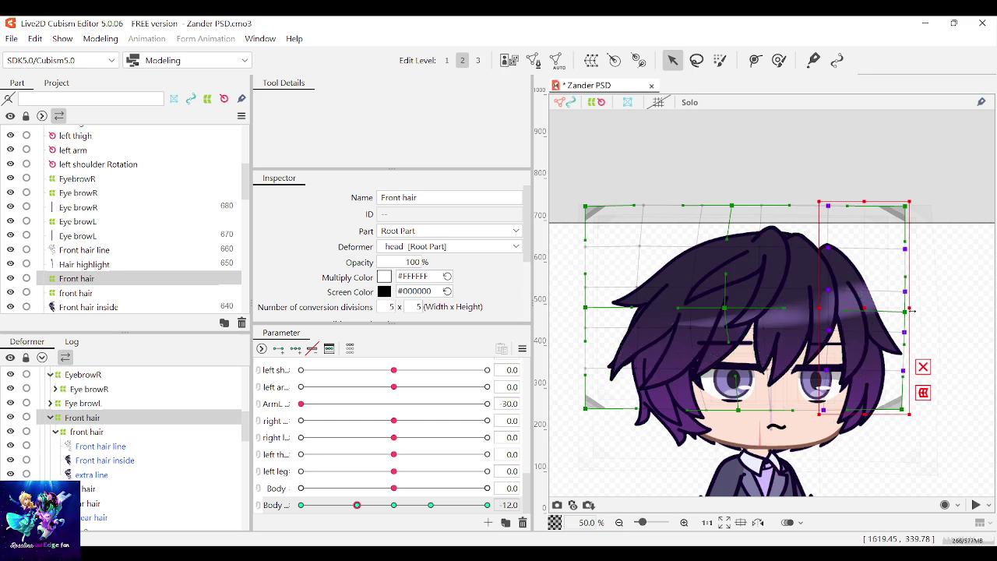
{"action": "key", "text": "ctrl+z"}
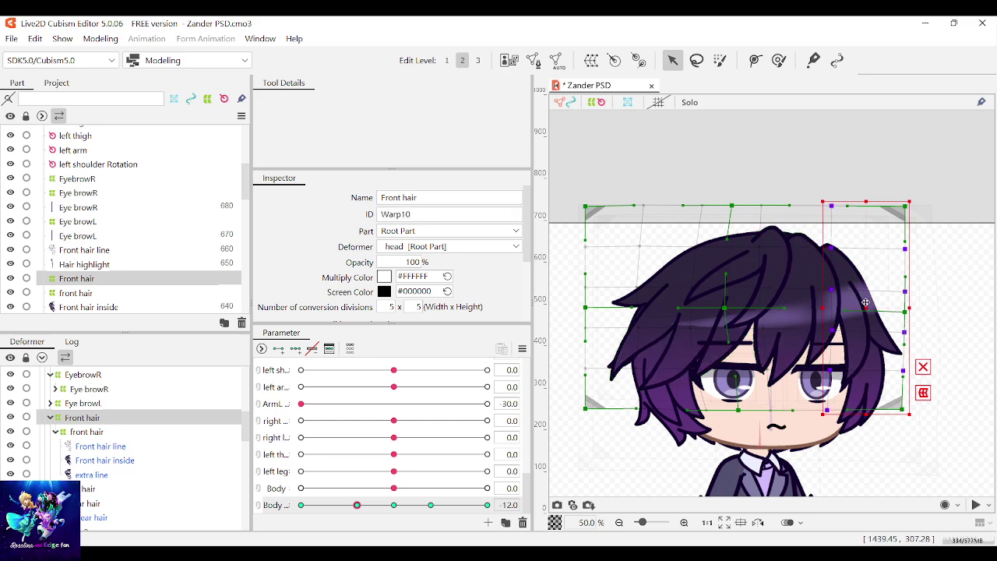
{"action": "left_click_drag", "start_coordinate": [908, 201], "coordinate": [913, 201]}
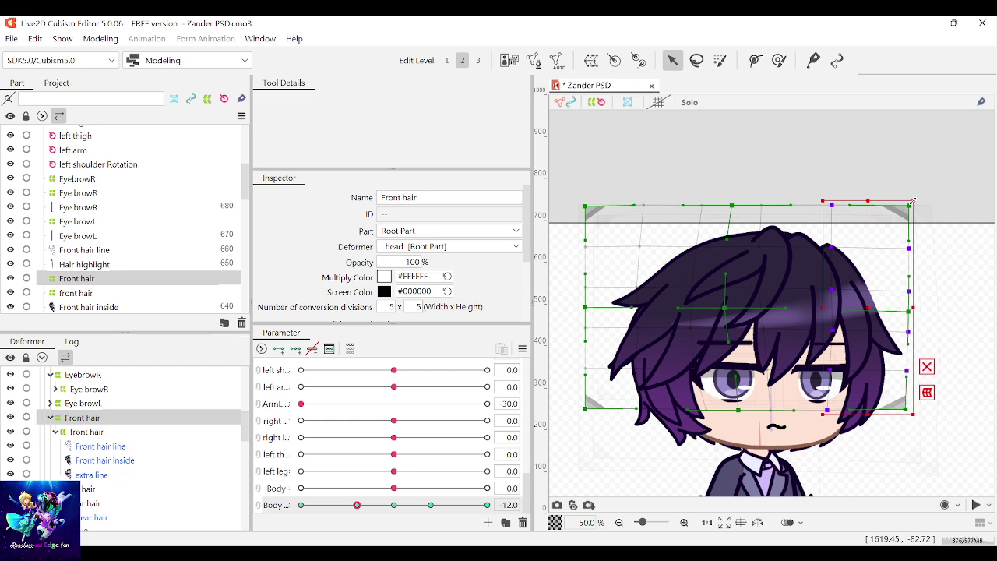
{"action": "left_click_drag", "start_coordinate": [369, 505], "coordinate": [356, 505]}
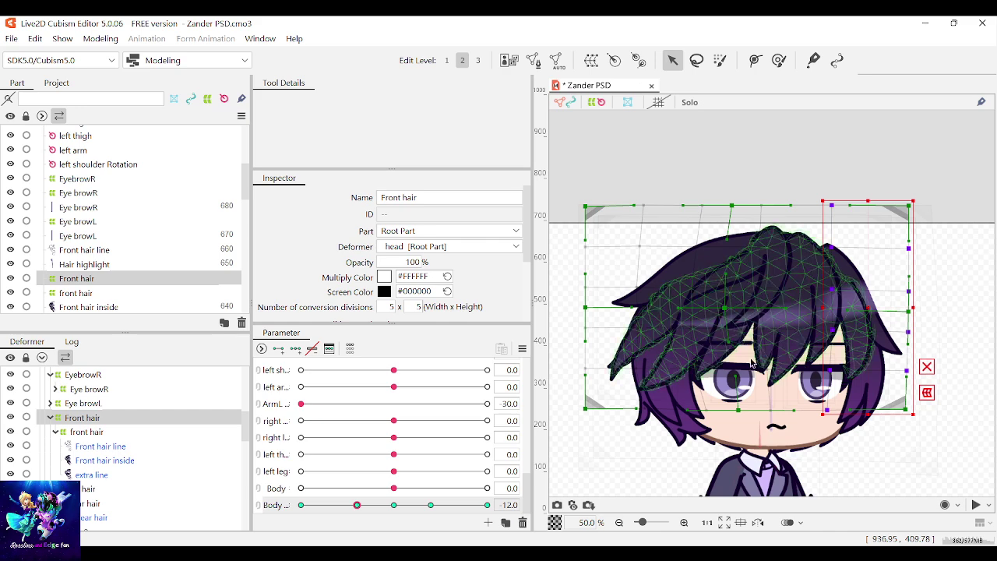
Shift the full Front hair warp column above the character's right eye slightly outward at the -12.0 key
{"action": "left_click_drag", "start_coordinate": [776, 426], "coordinate": [736, 162]}
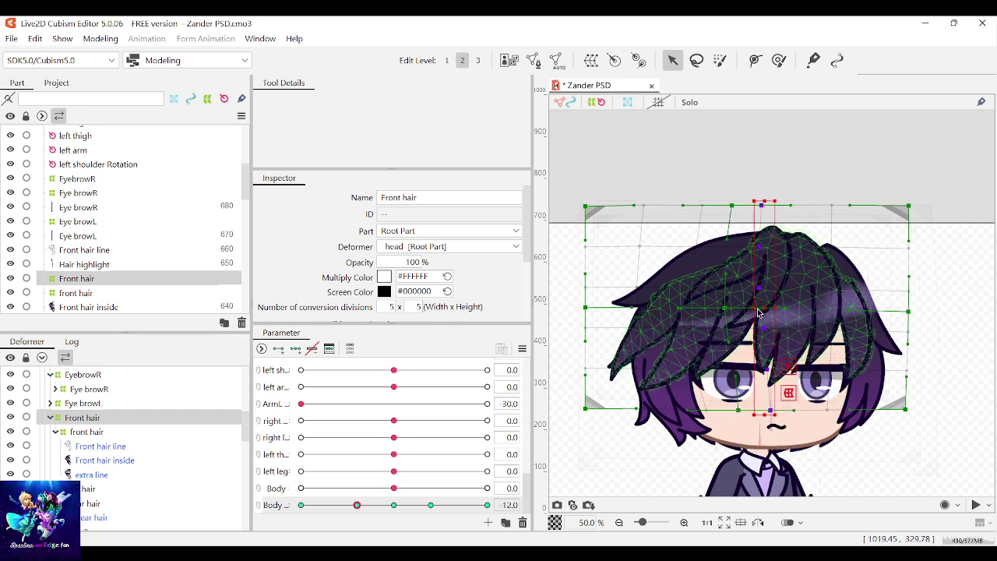
{"action": "left_click_drag", "start_coordinate": [739, 472], "coordinate": [696, 174]}
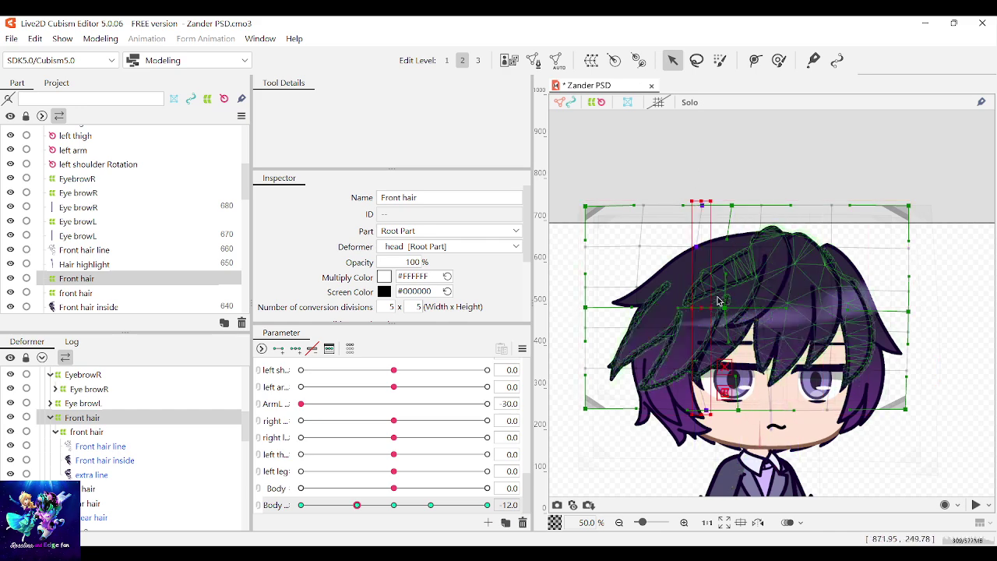
{"action": "left_click_drag", "start_coordinate": [702, 309], "coordinate": [697, 309]}
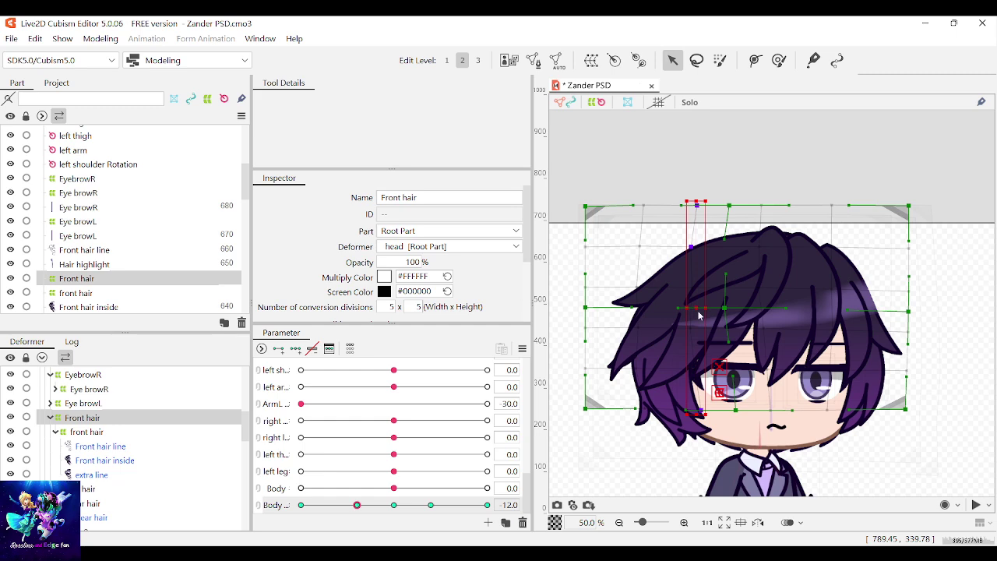
{"action": "key", "text": "ctrl+z"}
{"action": "left_click_drag", "start_coordinate": [721, 463], "coordinate": [676, 149]}
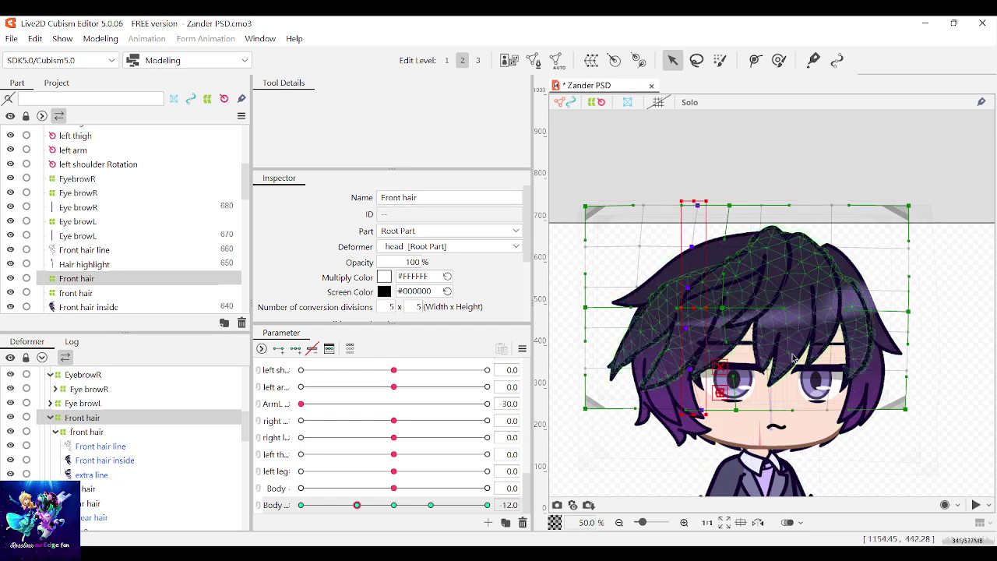
Shift the Front hair warp's central point column slightly toward the character's right side at the -12.0 key and preview the Body parameter
{"action": "left_click", "coordinate": [741, 226]}
{"action": "left_click_drag", "start_coordinate": [741, 225], "coordinate": [738, 177]}
{"action": "left_click_drag", "start_coordinate": [763, 308], "coordinate": [758, 306]}
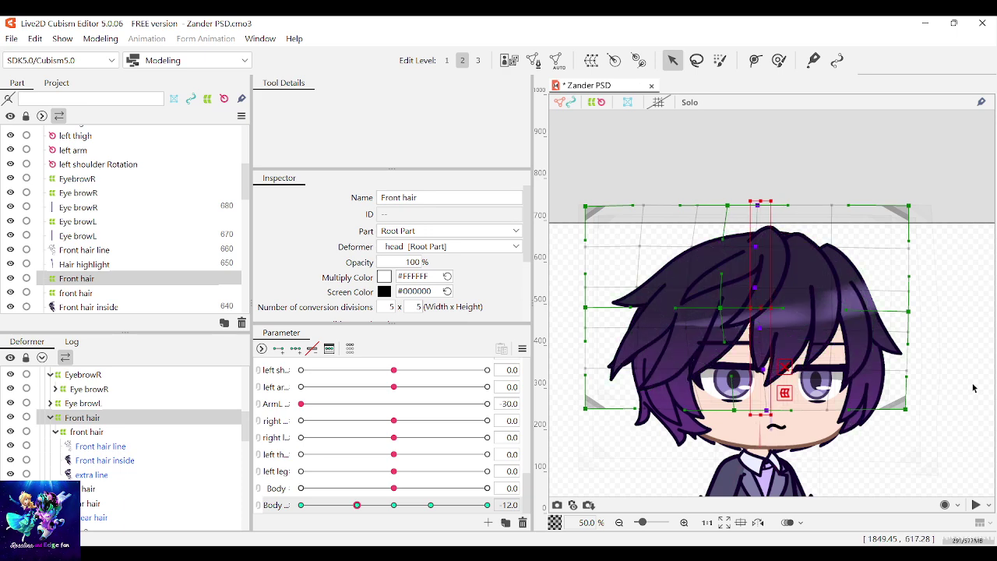
{"action": "left_click", "coordinate": [973, 310]}
{"action": "left_click_drag", "start_coordinate": [357, 504], "coordinate": [357, 505]}
Move the two outermost Front hair warp columns on the character's right side slightly inward at the Body parameter's -12.0 key
{"action": "left_click", "coordinate": [709, 310]}
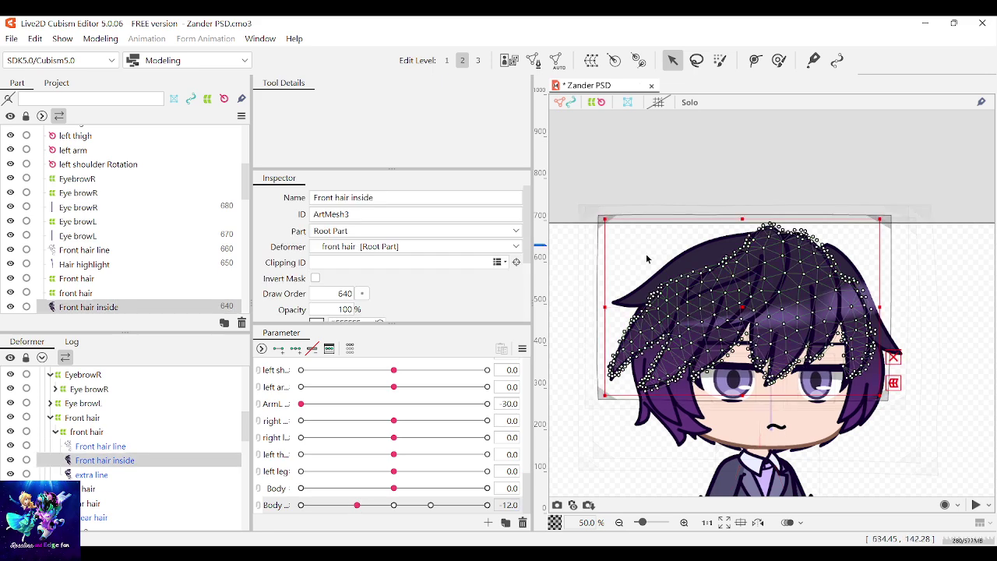
{"action": "left_click", "coordinate": [84, 278]}
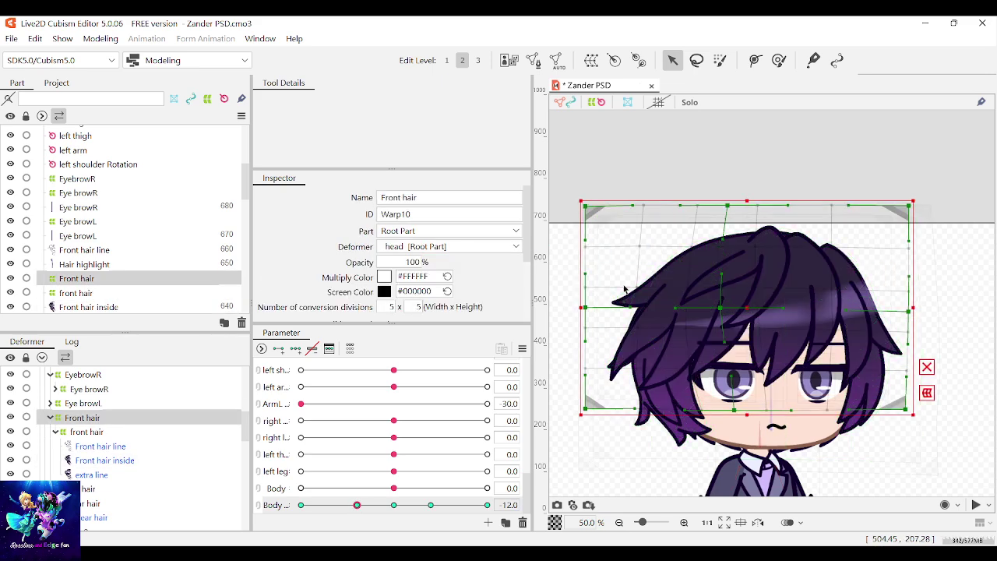
{"action": "left_click_drag", "start_coordinate": [650, 455], "coordinate": [559, 156]}
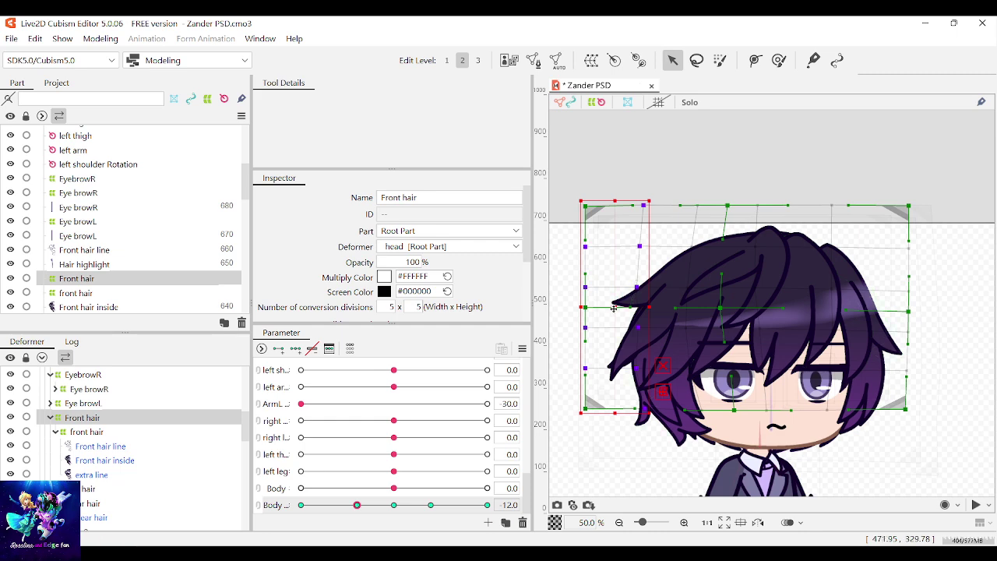
{"action": "left_click_drag", "start_coordinate": [612, 309], "coordinate": [615, 309]}
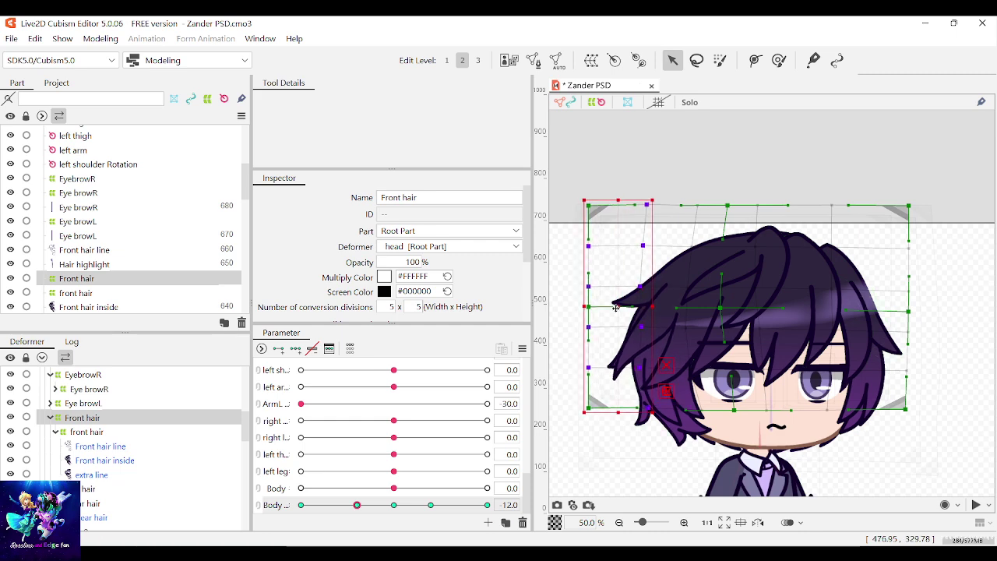
{"action": "left_click", "coordinate": [784, 164]}
{"action": "mouse_move", "coordinate": [357, 504]}
{"action": "left_mouse_down"}
{"action": "mouse_move", "coordinate": [413, 506]}
{"action": "mouse_move", "coordinate": [354, 514]}
{"action": "left_mouse_up"}
Squeeze the two outermost columns of the outer rear hair warp on the character's right side slightly inward at the -12.0 key
{"action": "left_click", "coordinate": [675, 423]}
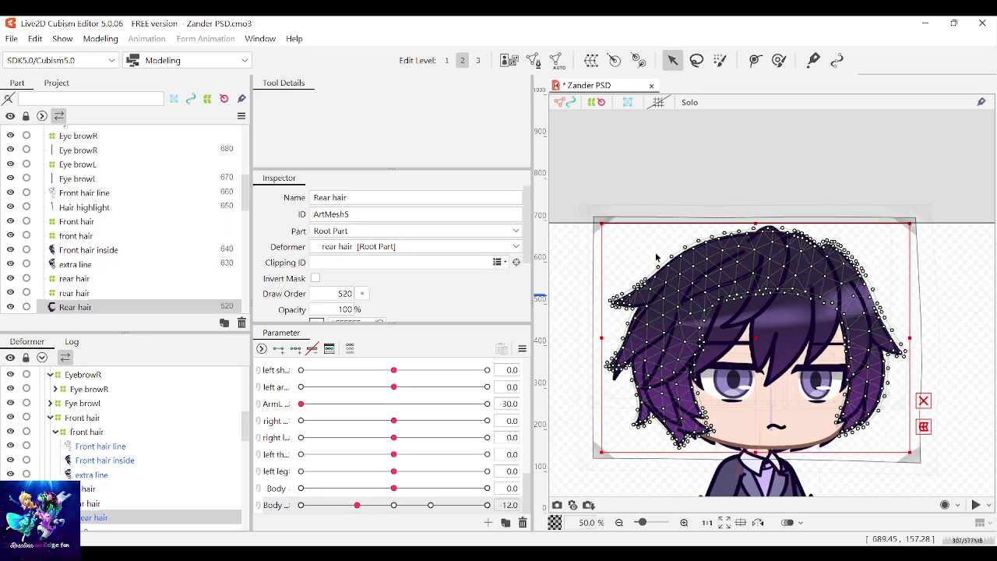
{"action": "left_click", "coordinate": [98, 278]}
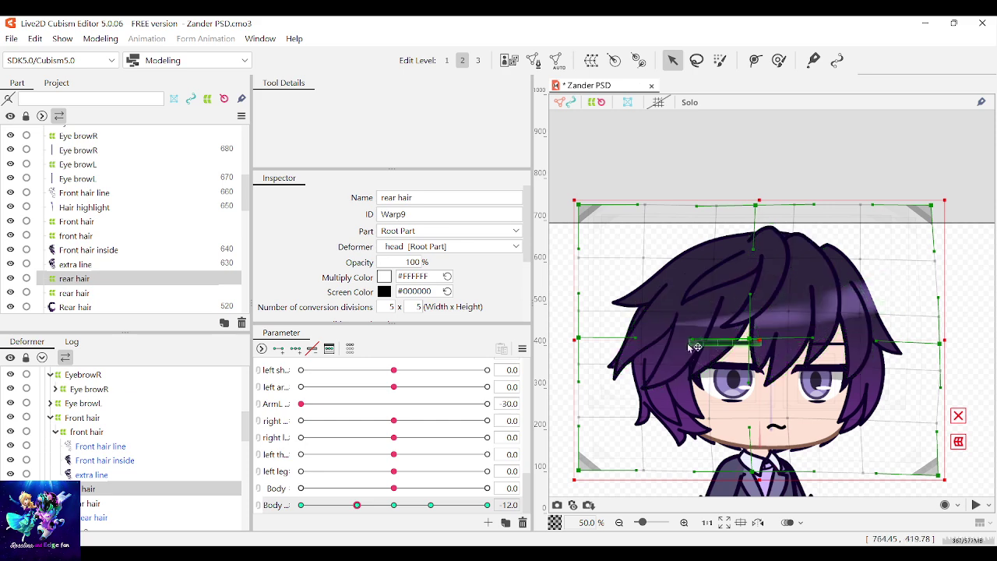
{"action": "left_click_drag", "start_coordinate": [668, 502], "coordinate": [571, 195]}
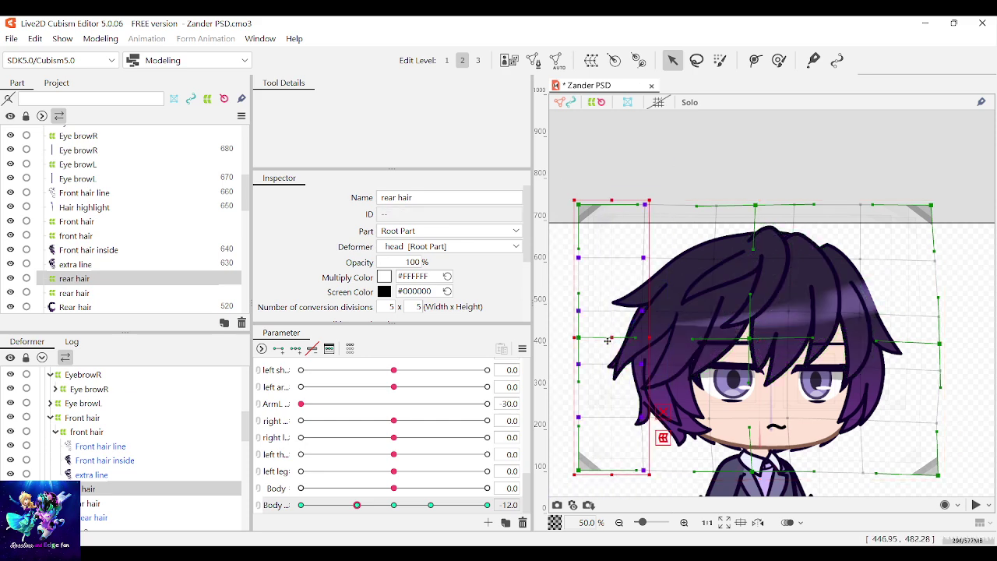
{"action": "left_click_drag", "start_coordinate": [573, 337], "coordinate": [574, 337]}
Shift the outer rear hair warp's column beside the character's right eye slightly outward and preview the bottommost Body parameter
{"action": "left_click_drag", "start_coordinate": [732, 495], "coordinate": [654, 141]}
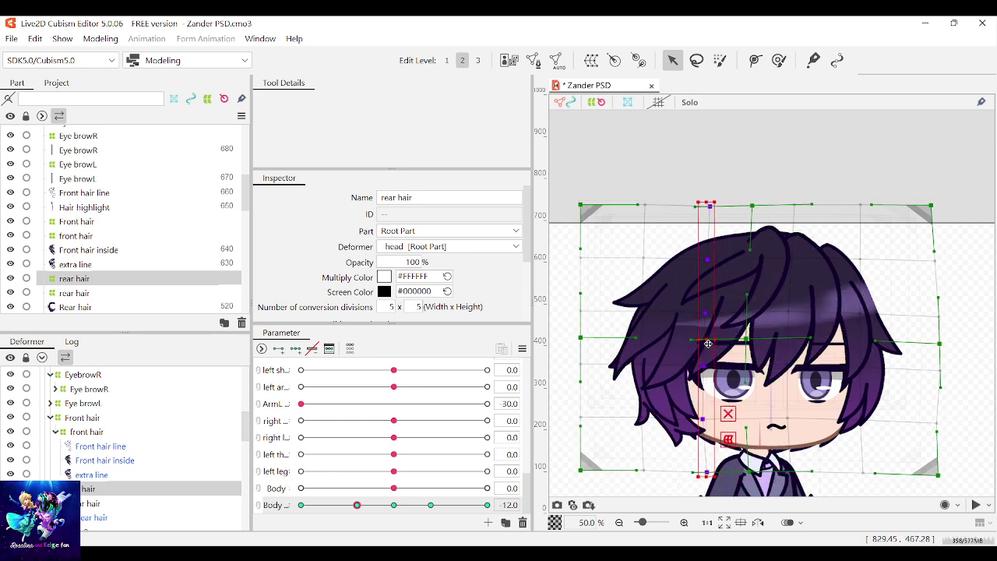
{"action": "mouse_move", "coordinate": [708, 343]}
{"action": "left_mouse_down"}
{"action": "mouse_move", "coordinate": [716, 343]}
{"action": "mouse_move", "coordinate": [708, 339]}
{"action": "left_mouse_up"}
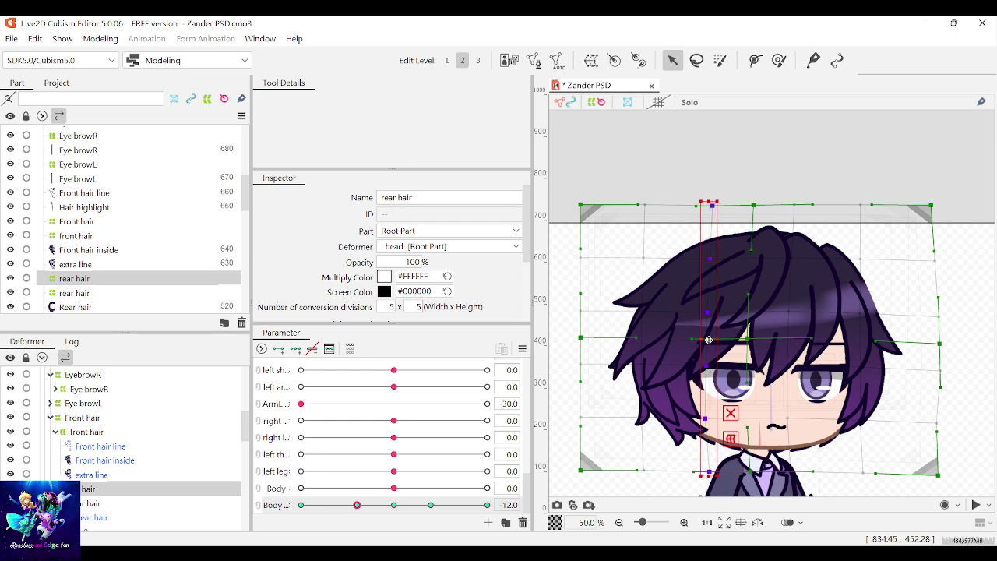
{"action": "mouse_move", "coordinate": [374, 506]}
{"action": "left_mouse_down"}
{"action": "mouse_move", "coordinate": [390, 504]}
{"action": "mouse_move", "coordinate": [356, 507]}
{"action": "left_mouse_up"}
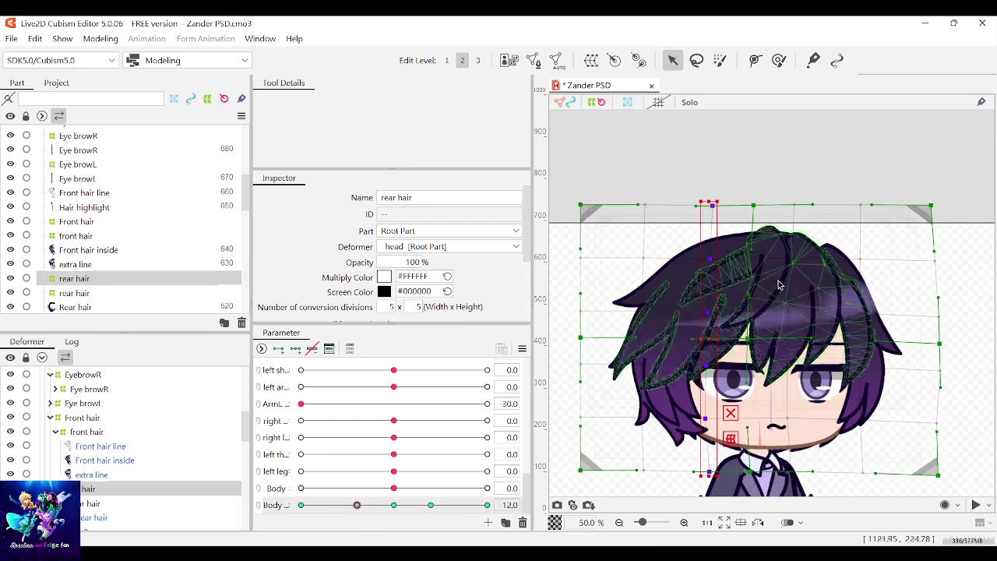
Narrow the three outer rear hair warp columns on the character's right side and shift them together inward at the -12.0 key
{"action": "left_click_drag", "start_coordinate": [557, 178], "coordinate": [736, 486]}
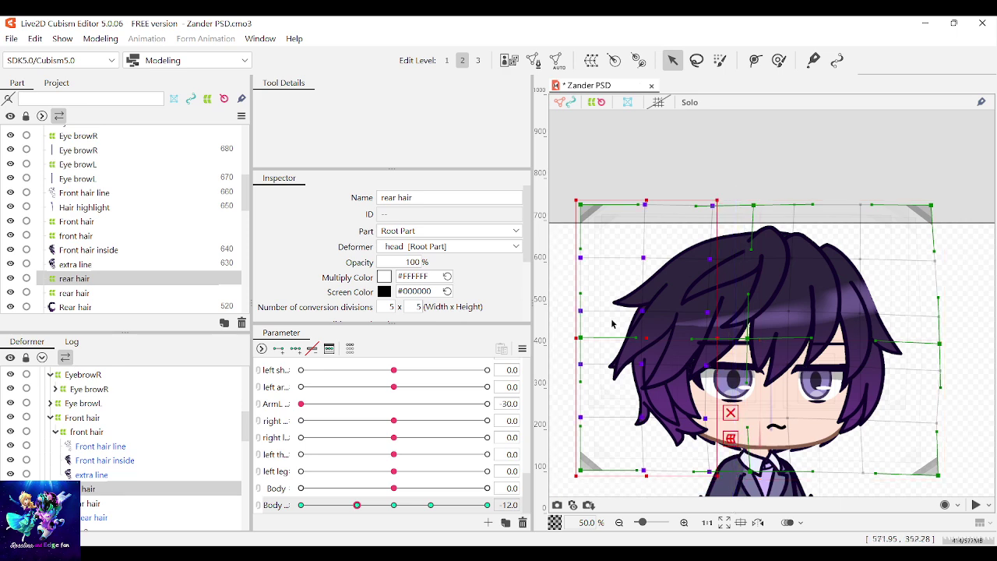
{"action": "left_click_drag", "start_coordinate": [720, 336], "coordinate": [713, 337]}
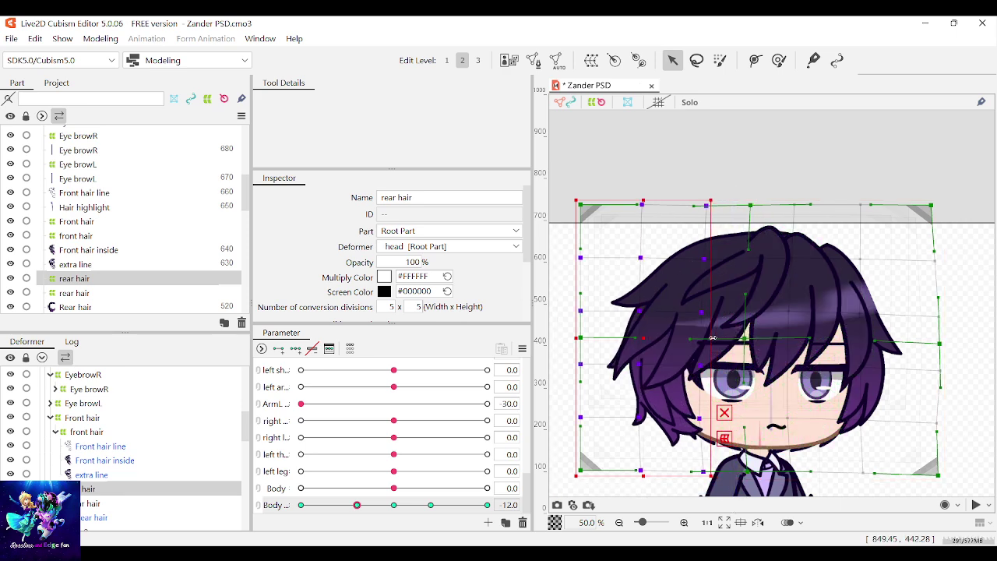
{"action": "left_click_drag", "start_coordinate": [642, 338], "coordinate": [649, 337]}
{"action": "left_click_drag", "start_coordinate": [358, 511], "coordinate": [356, 515]}
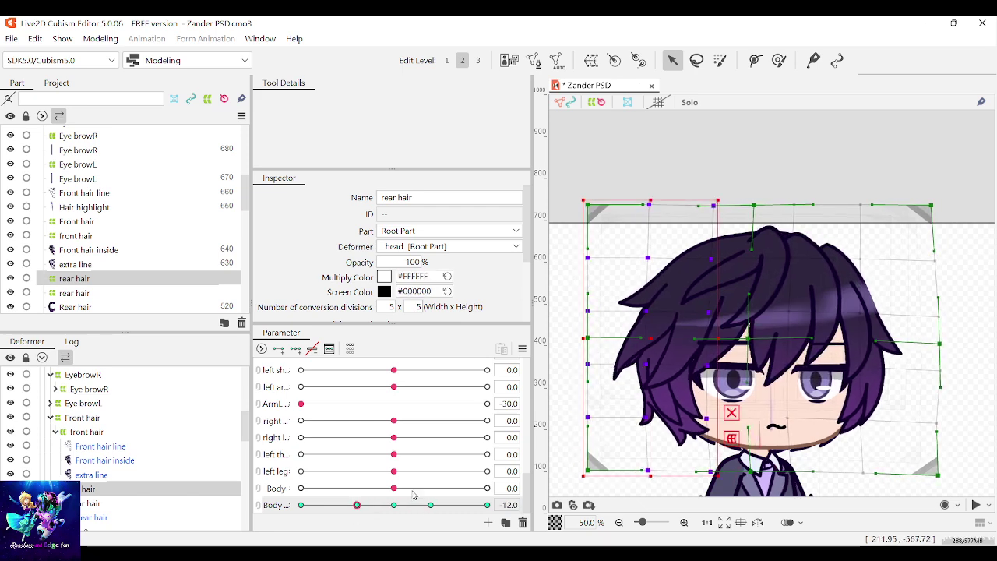
Squeeze the two outermost rear hair warp columns on the character's left side inward at the Body parameter's -12.0 key
{"action": "left_click_drag", "start_coordinate": [970, 492], "coordinate": [824, 141]}
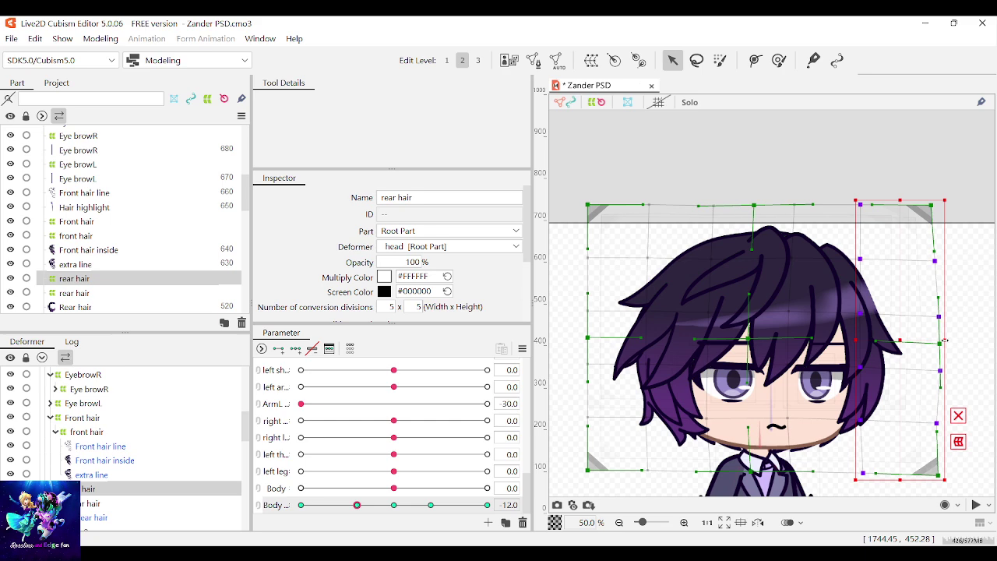
{"action": "left_click_drag", "start_coordinate": [945, 341], "coordinate": [937, 342]}
{"action": "left_click_drag", "start_coordinate": [385, 505], "coordinate": [360, 511]}
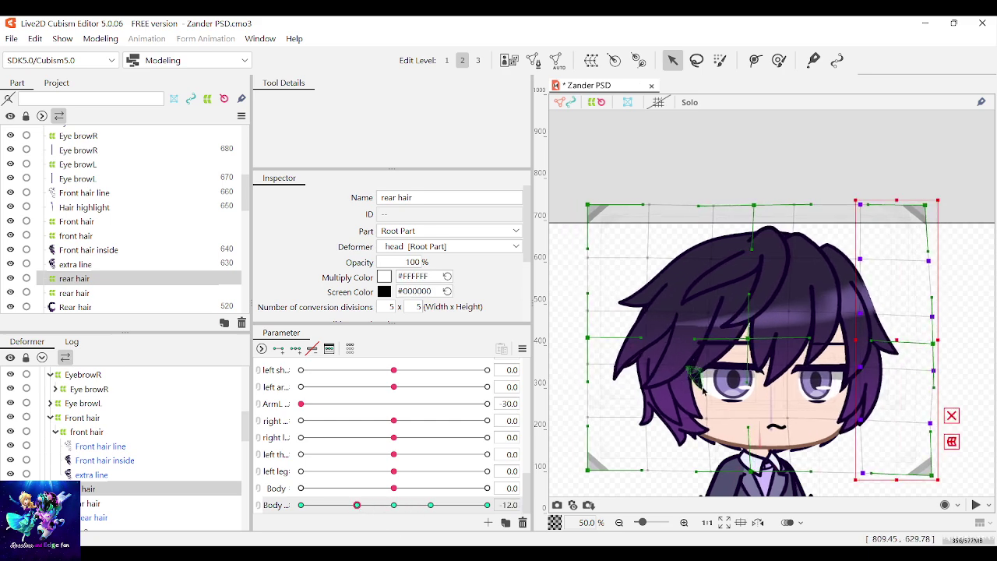
Stretch the two outermost rear hair warp columns on the character's right side outward, deselect them and preview the Body parameter
{"action": "left_click_drag", "start_coordinate": [570, 178], "coordinate": [674, 479]}
{"action": "left_click_drag", "start_coordinate": [582, 339], "coordinate": [574, 339]}
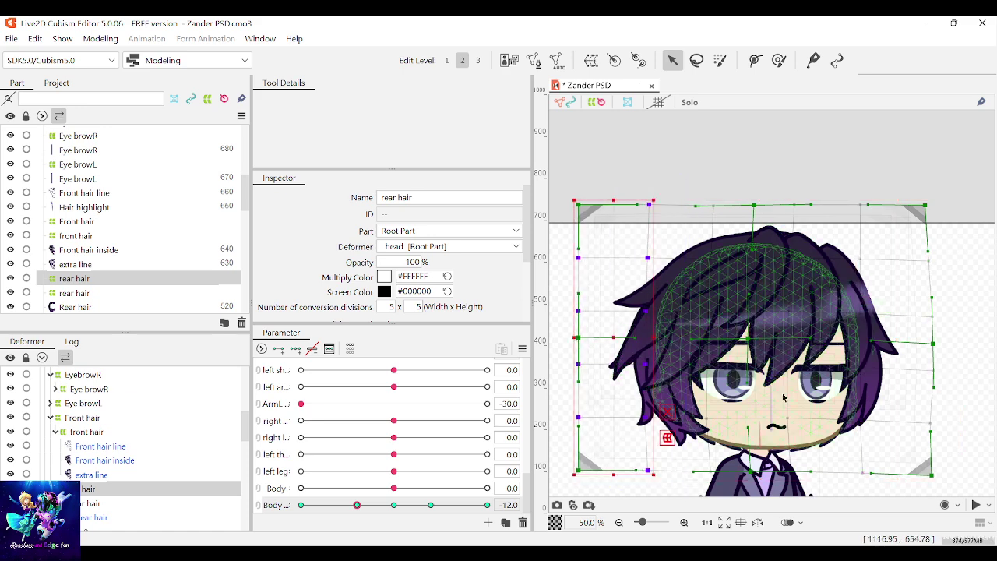
{"action": "scroll", "coordinate": [810, 365], "scroll_direction": "down", "scroll_amount": 2}
{"action": "scroll", "coordinate": [853, 401], "scroll_direction": "up", "scroll_amount": 2}
{"action": "scroll", "coordinate": [832, 405], "scroll_direction": "up", "scroll_amount": 2}
{"action": "scroll", "coordinate": [831, 405], "scroll_direction": "down", "scroll_amount": 2}
{"action": "left_click", "coordinate": [923, 380]}
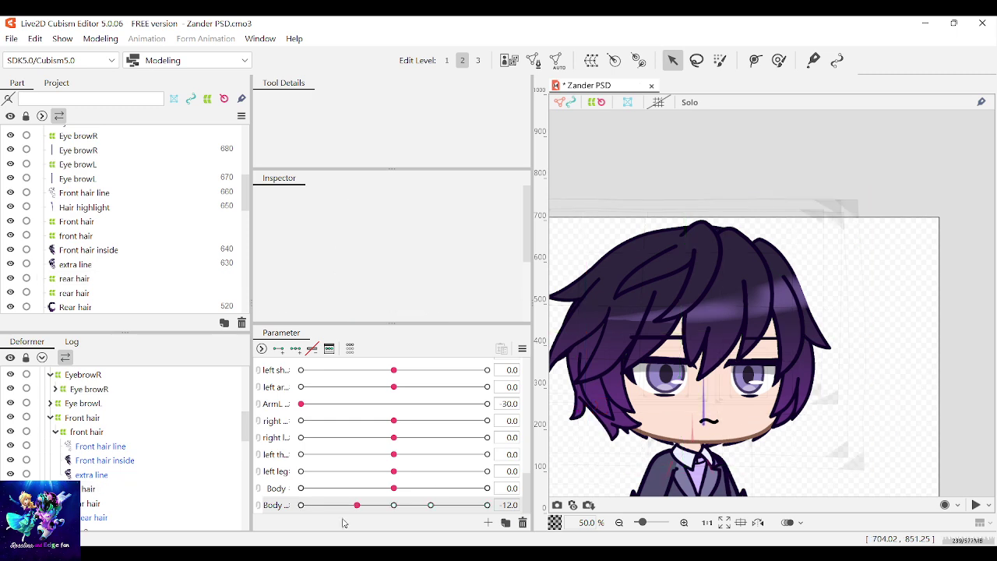
{"action": "mouse_move", "coordinate": [359, 506]}
{"action": "left_mouse_down"}
{"action": "mouse_move", "coordinate": [431, 507]}
{"action": "mouse_move", "coordinate": [358, 506]}
{"action": "left_mouse_up"}
Shift the EyeR 2 warp deformer slightly outward, away from the face centre, at the Body parameter's -12.0 key
{"action": "scroll", "coordinate": [708, 356], "scroll_direction": "up", "scroll_amount": 1}
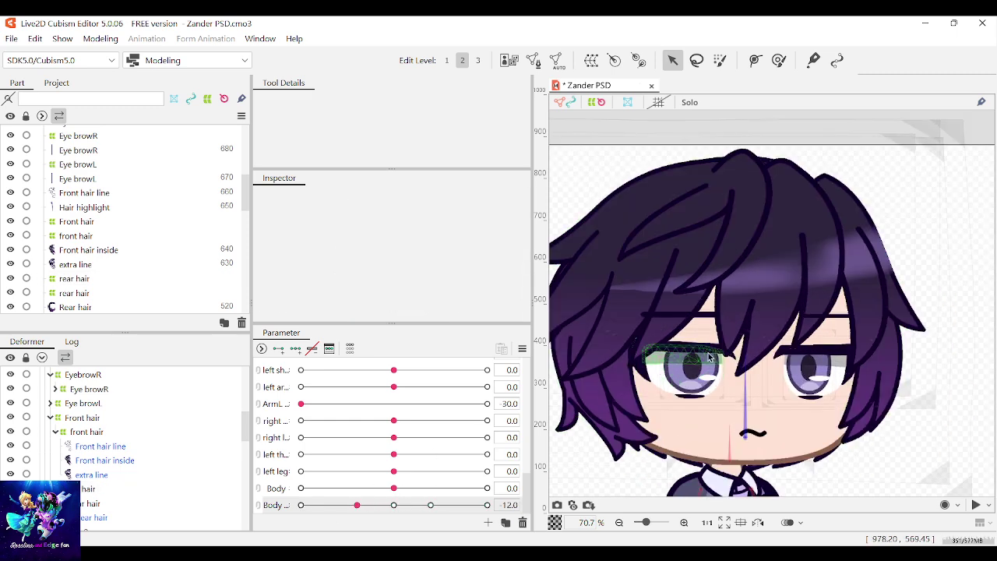
{"action": "left_click", "coordinate": [708, 357]}
{"action": "left_click", "coordinate": [62, 266]}
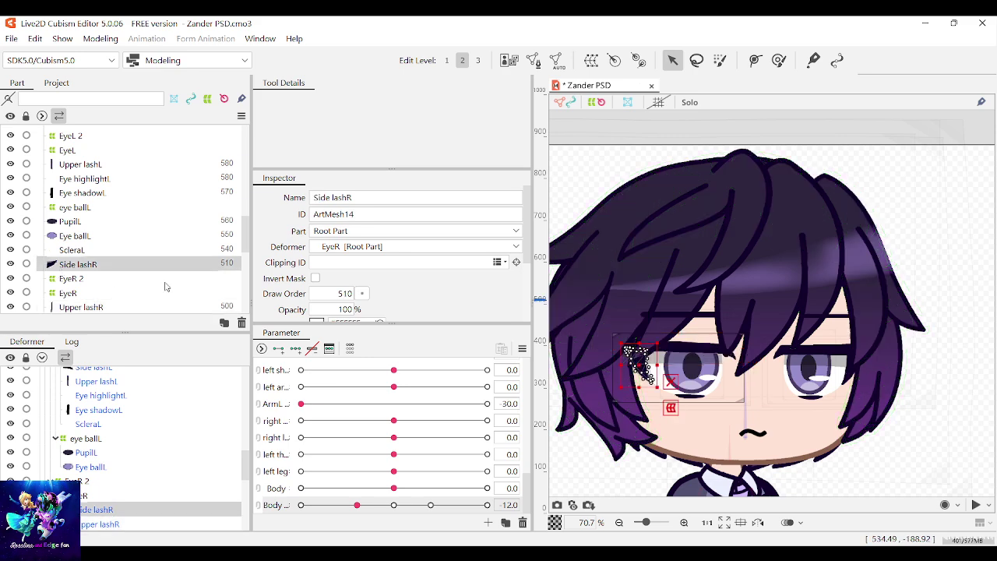
{"action": "left_click", "coordinate": [121, 278]}
{"action": "left_click_drag", "start_coordinate": [680, 367], "coordinate": [674, 366]}
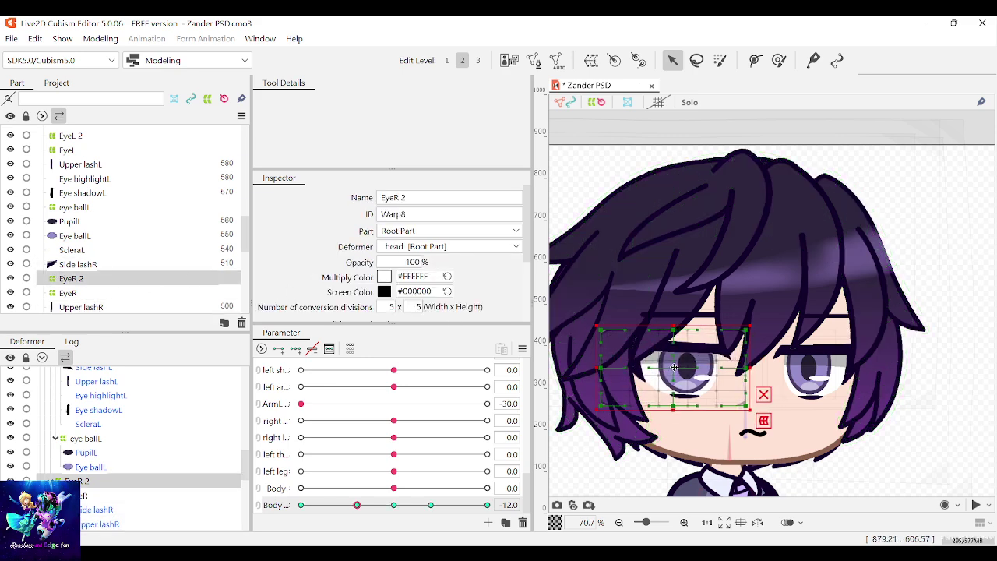
Shift the EyeL 2 warp deformer slightly toward the face centre at the -12.0 key, deselect it and preview the Body parameter
{"action": "left_click", "coordinate": [812, 355]}
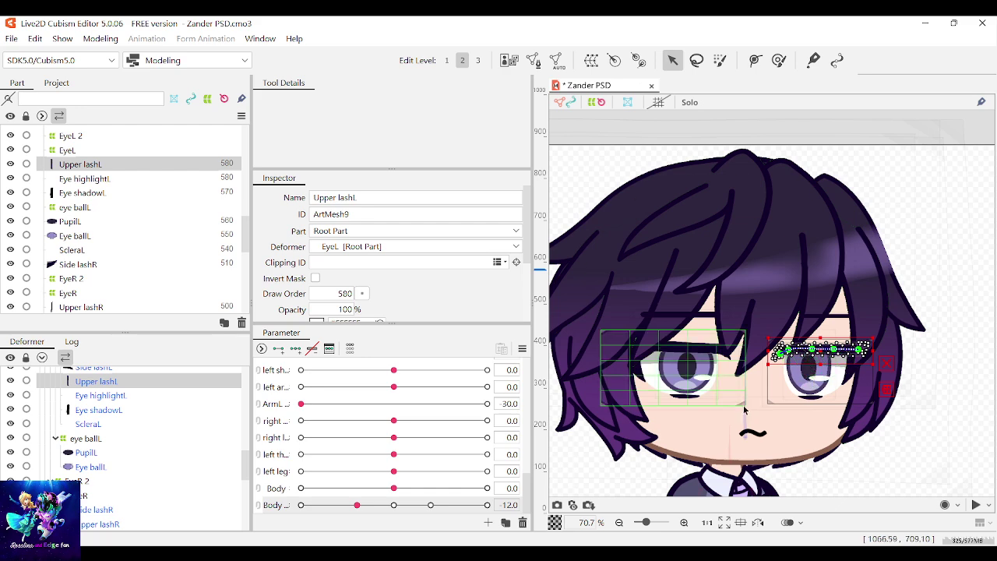
{"action": "scroll", "coordinate": [123, 195], "scroll_direction": "up", "scroll_amount": 2}
{"action": "left_click", "coordinate": [123, 191]}
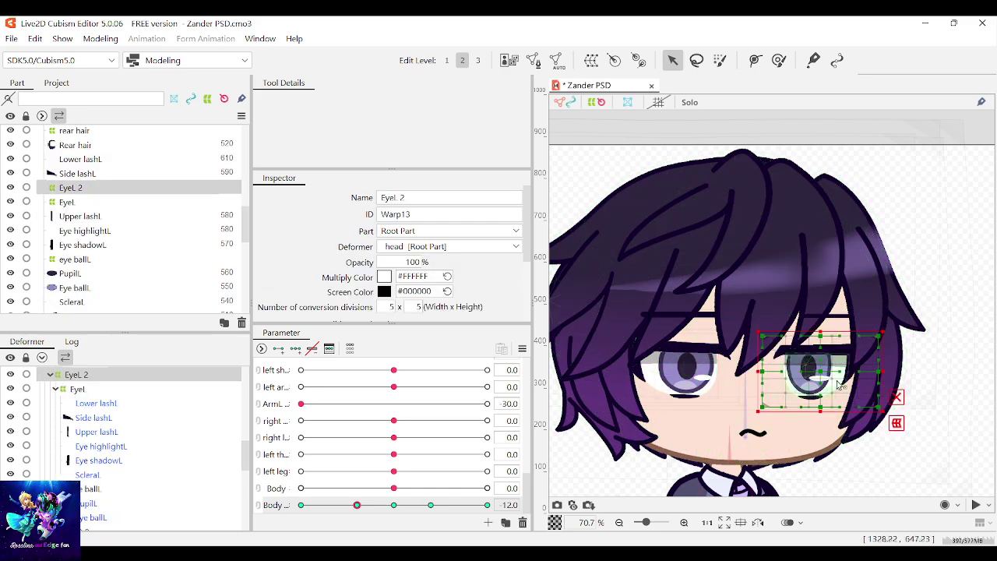
{"action": "left_click_drag", "start_coordinate": [823, 372], "coordinate": [819, 372]}
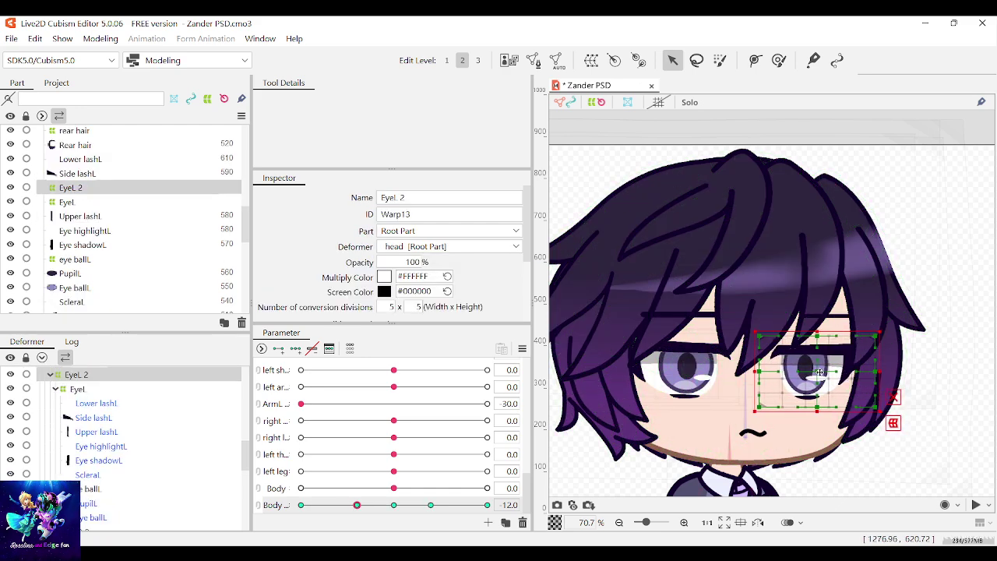
{"action": "left_click", "coordinate": [936, 346]}
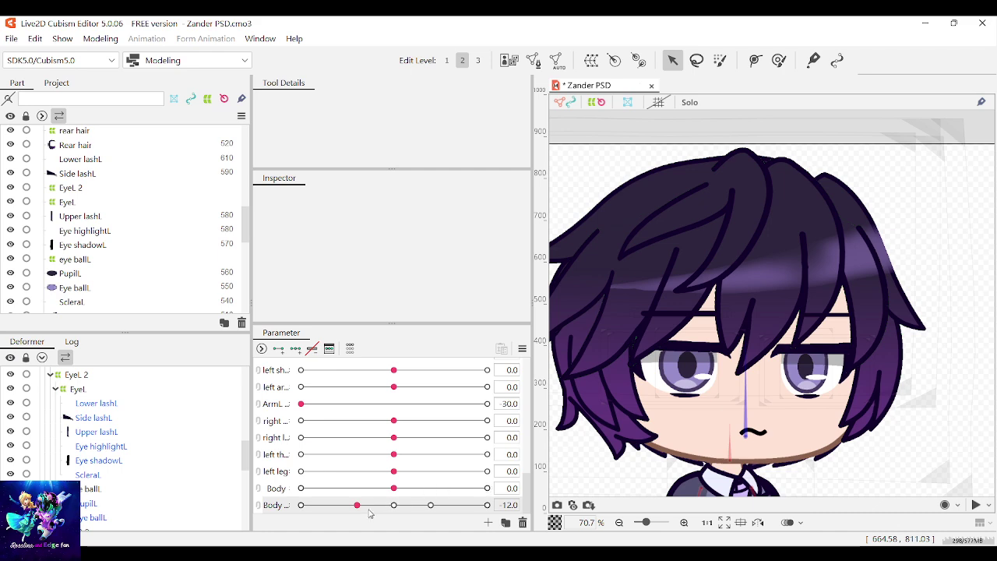
{"action": "mouse_move", "coordinate": [369, 510]}
{"action": "left_mouse_down"}
{"action": "mouse_move", "coordinate": [413, 506]}
{"action": "mouse_move", "coordinate": [357, 511]}
{"action": "left_mouse_up"}
Shift the Front hair warp's central point column slightly toward the character's left side at the -12.0 key and deselect the warp
{"action": "left_click", "coordinate": [764, 290]}
{"action": "left_click", "coordinate": [758, 319]}
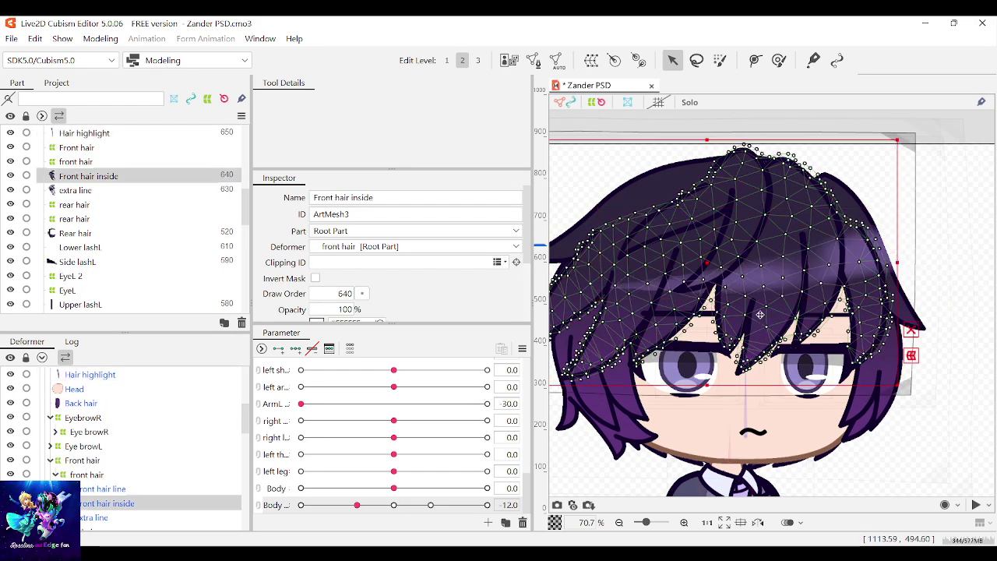
{"action": "left_click", "coordinate": [78, 151]}
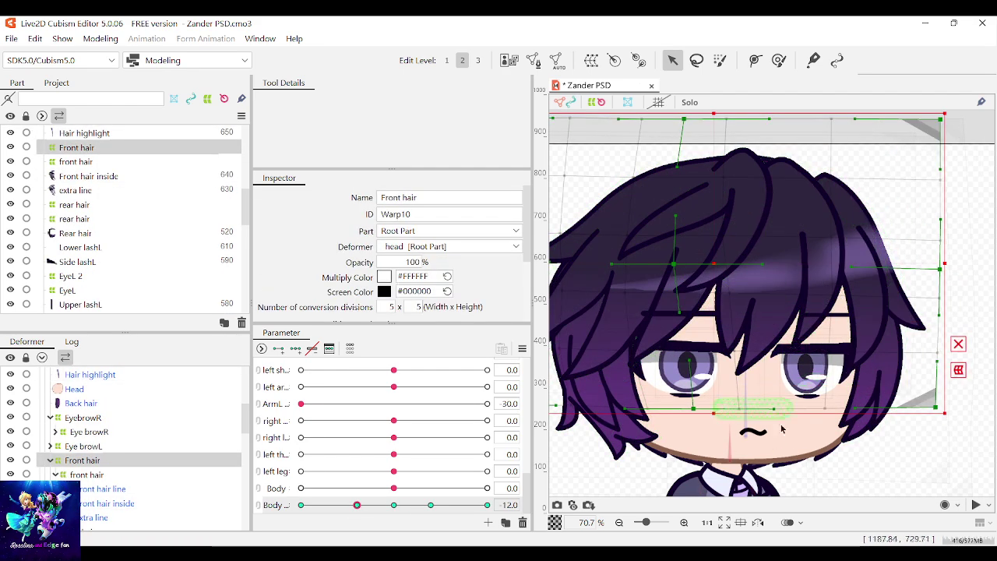
{"action": "left_click_drag", "start_coordinate": [702, 103], "coordinate": [701, 102]}
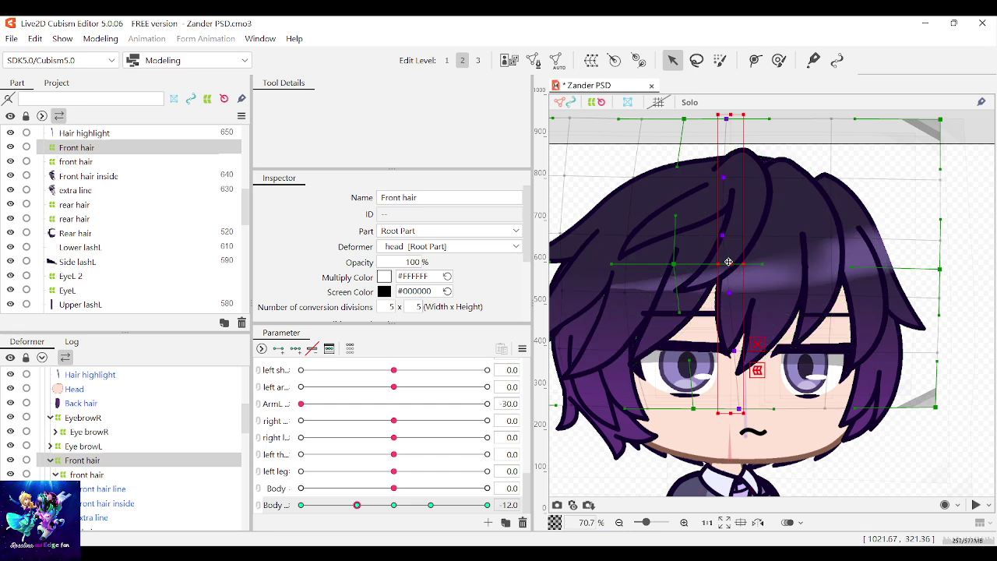
{"action": "left_click_drag", "start_coordinate": [726, 261], "coordinate": [735, 266]}
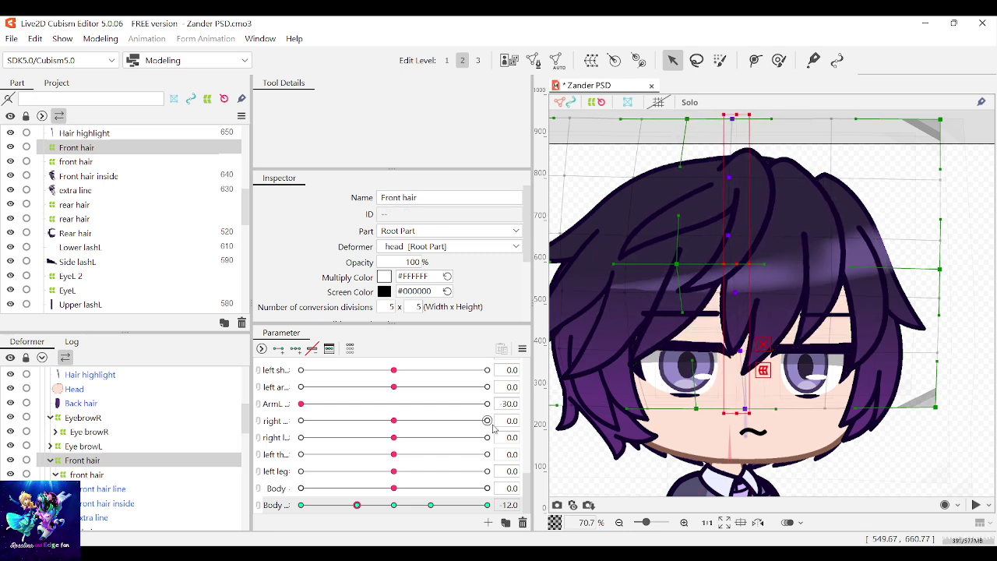
{"action": "mouse_move", "coordinate": [359, 506]}
{"action": "left_mouse_down"}
{"action": "mouse_move", "coordinate": [411, 508]}
{"action": "mouse_move", "coordinate": [332, 508]}
{"action": "mouse_move", "coordinate": [355, 510]}
{"action": "left_mouse_up"}
{"action": "left_click", "coordinate": [988, 314]}
{"action": "left_click", "coordinate": [873, 290]}
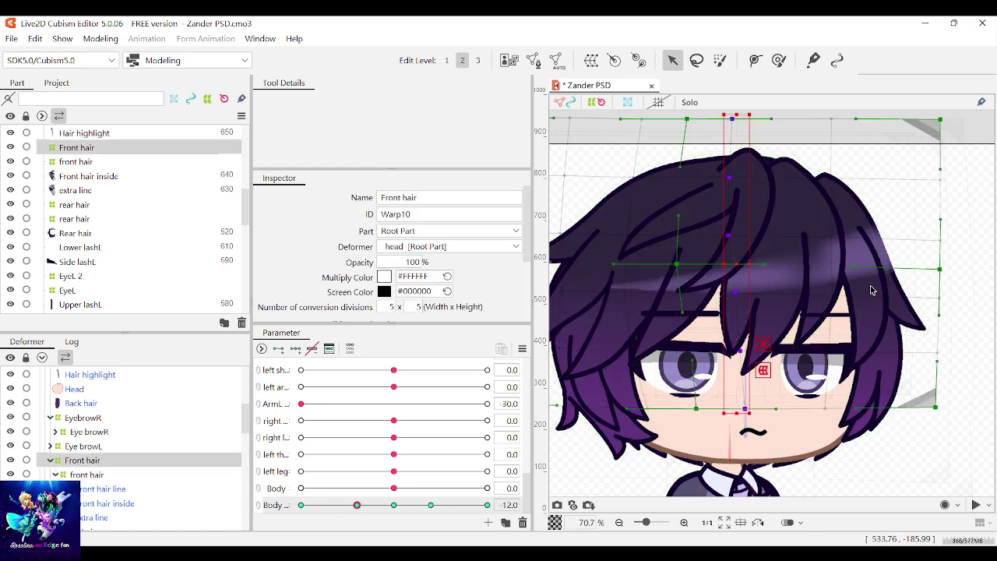
{"action": "left_click", "coordinate": [984, 230]}
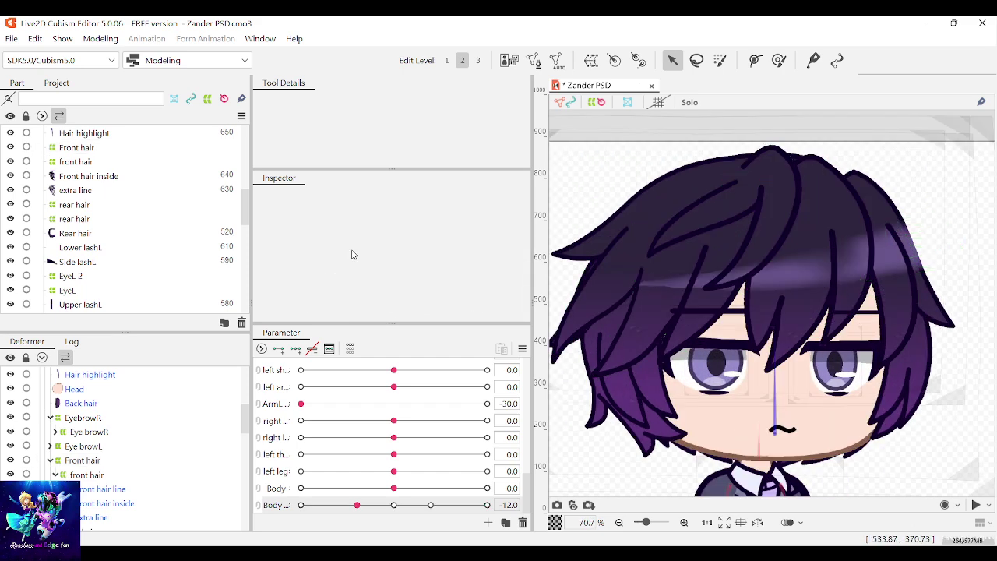
Shift the Front hair warp column above the character's left eye slightly toward the face centre at -12.0 and preview the Body parameter
{"action": "left_click", "coordinate": [70, 148]}
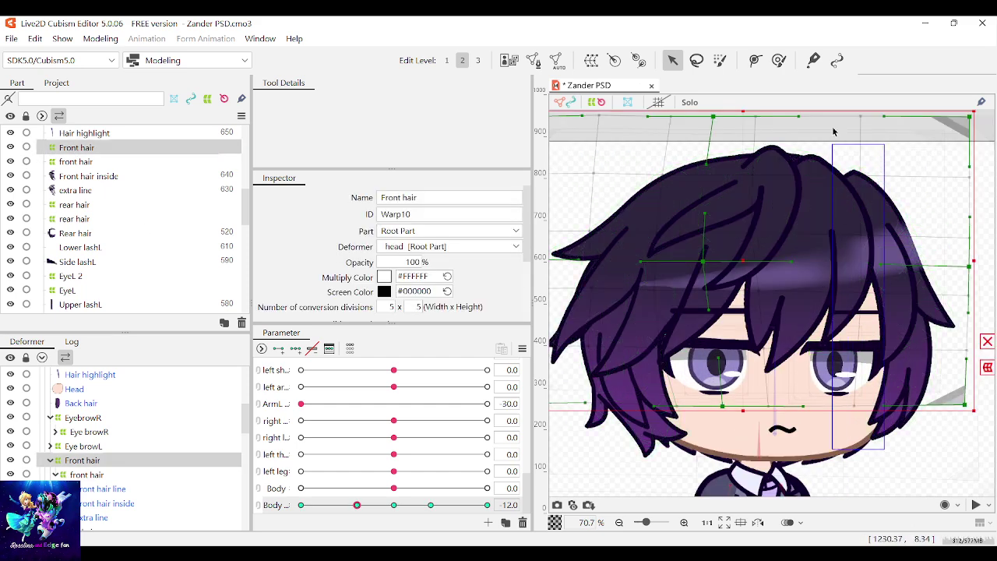
{"action": "left_click_drag", "start_coordinate": [834, 131], "coordinate": [821, 107]}
{"action": "left_click_drag", "start_coordinate": [858, 263], "coordinate": [849, 263]}
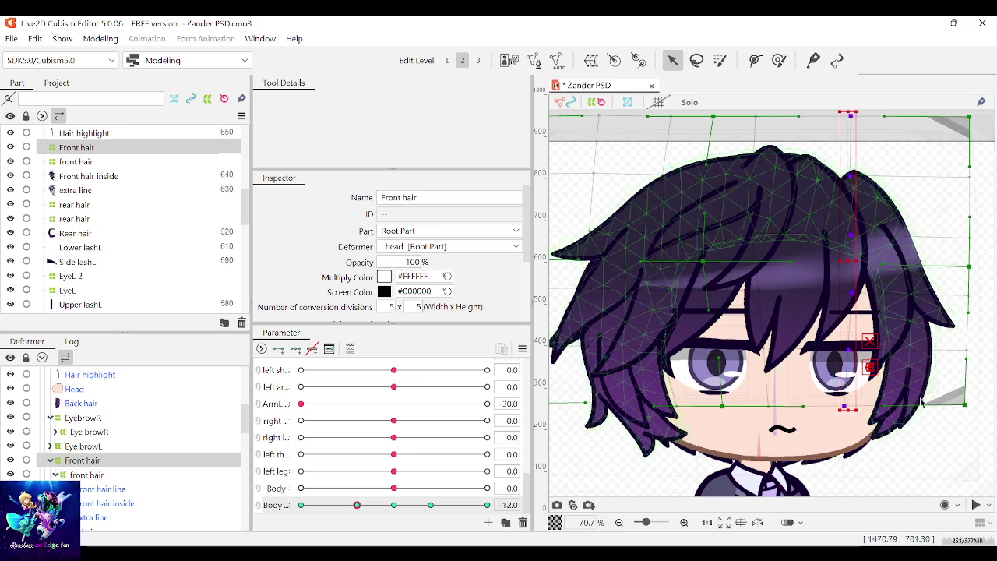
{"action": "left_click", "coordinate": [960, 463]}
{"action": "mouse_move", "coordinate": [357, 504]}
{"action": "left_mouse_down"}
{"action": "mouse_move", "coordinate": [344, 512]}
{"action": "mouse_move", "coordinate": [357, 505]}
{"action": "left_mouse_up"}
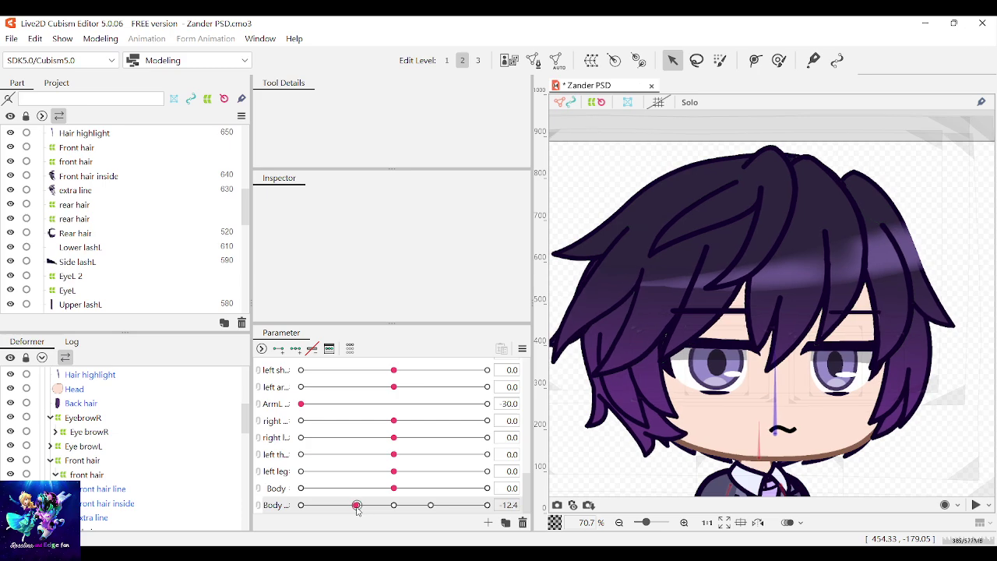
{"action": "scroll", "coordinate": [833, 315], "scroll_direction": "down", "scroll_amount": 1}
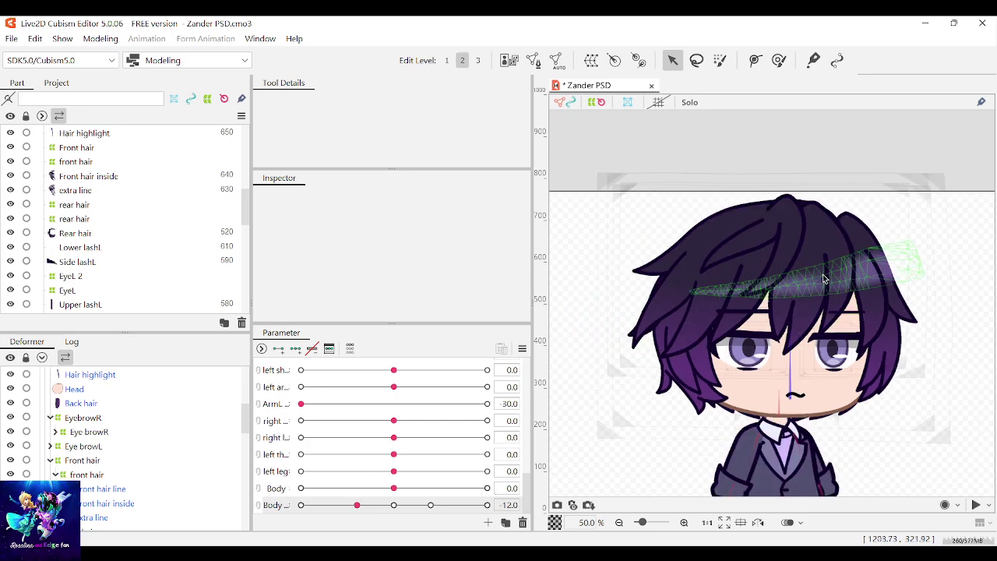
Add a parent warp deformer named Eye browL around the left eyebrow's existing warp deformer
{"action": "scroll", "coordinate": [807, 314], "scroll_direction": "down", "scroll_amount": 2}
{"action": "scroll", "coordinate": [811, 327], "scroll_direction": "up", "scroll_amount": 5}
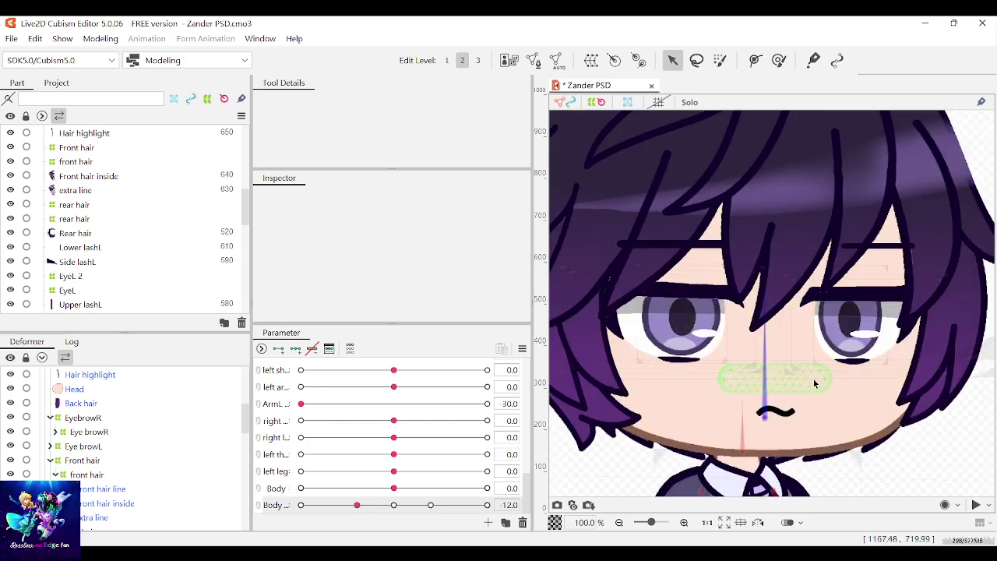
{"action": "scroll", "coordinate": [787, 412], "scroll_direction": "down", "scroll_amount": 2}
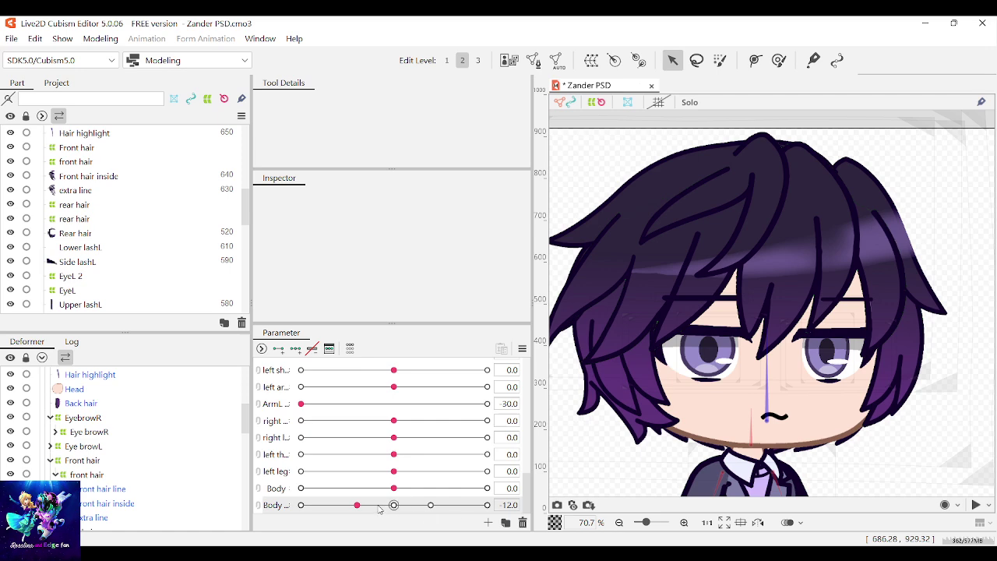
{"action": "left_click_drag", "start_coordinate": [357, 505], "coordinate": [357, 510]}
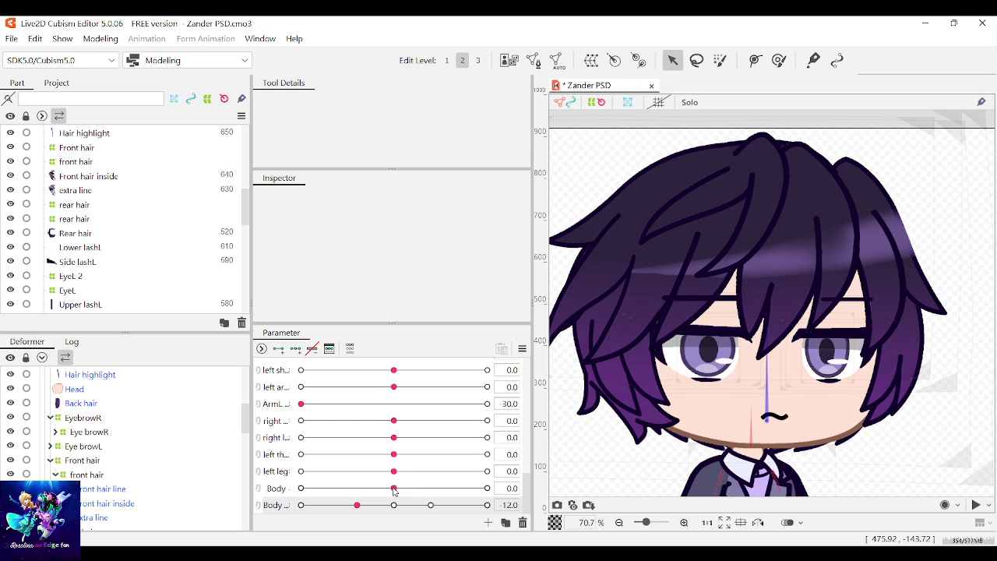
{"action": "left_click", "coordinate": [846, 296]}
{"action": "scroll", "coordinate": [856, 298], "scroll_direction": "up", "scroll_amount": 2}
{"action": "scroll", "coordinate": [67, 187], "scroll_direction": "up", "scroll_amount": 2}
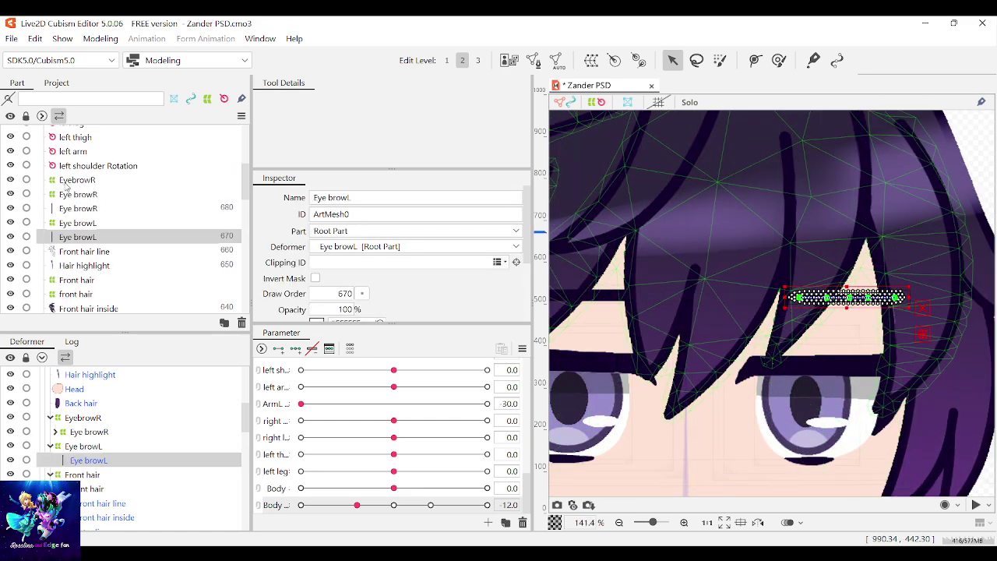
{"action": "left_click", "coordinate": [82, 224]}
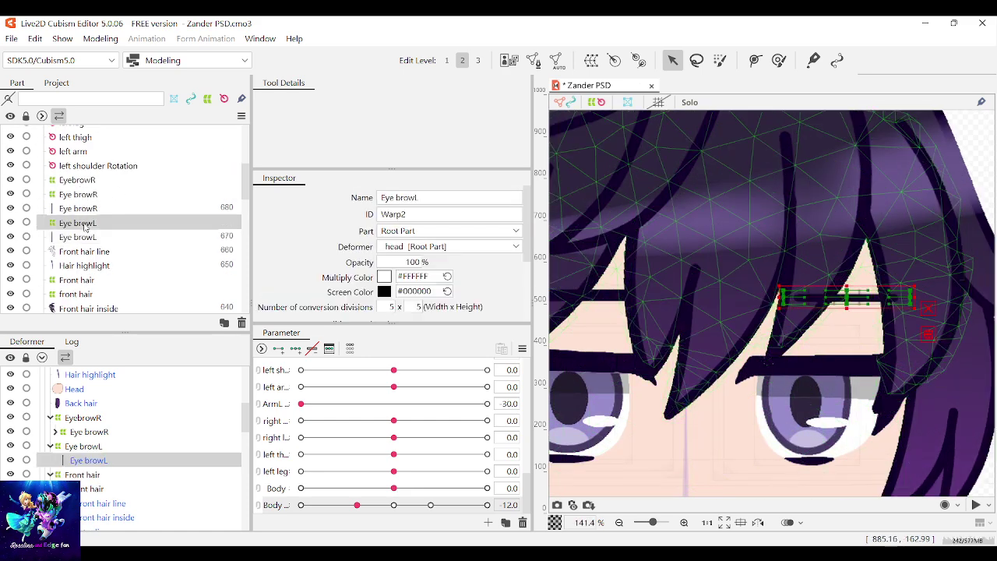
{"action": "left_click", "coordinate": [592, 63]}
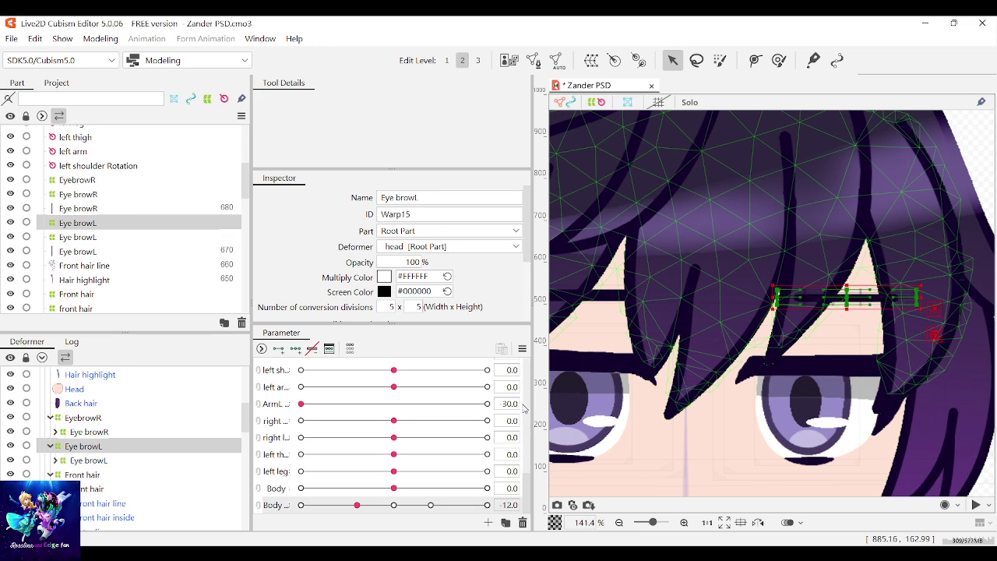
Key the outer Eye browL warp on the Body parameter and shift it slightly toward the face centre at the -12.0 key
{"action": "scroll", "coordinate": [820, 316], "scroll_direction": "down", "scroll_amount": 2}
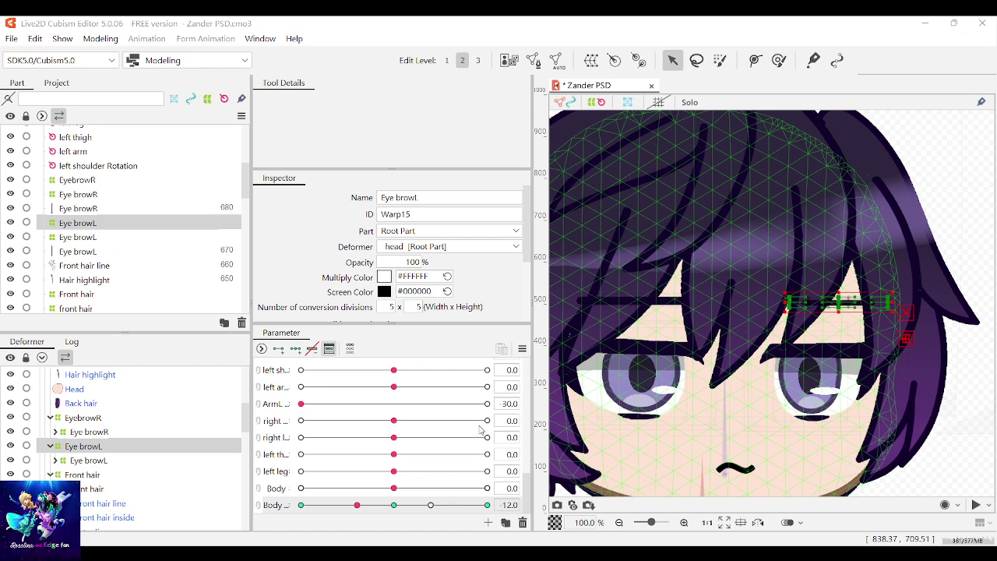
{"action": "left_click", "coordinate": [461, 452]}
{"action": "left_click_drag", "start_coordinate": [394, 506], "coordinate": [358, 507]}
{"action": "scroll", "coordinate": [852, 311], "scroll_direction": "up", "scroll_amount": 4}
{"action": "left_click_drag", "start_coordinate": [821, 290], "coordinate": [808, 291]}
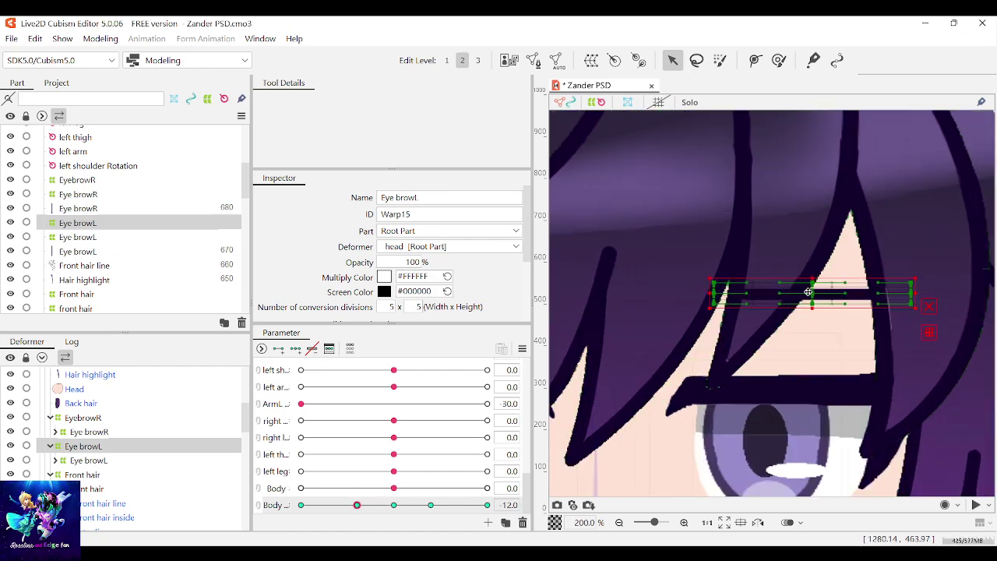
{"action": "scroll", "coordinate": [805, 292], "scroll_direction": "down", "scroll_amount": 2}
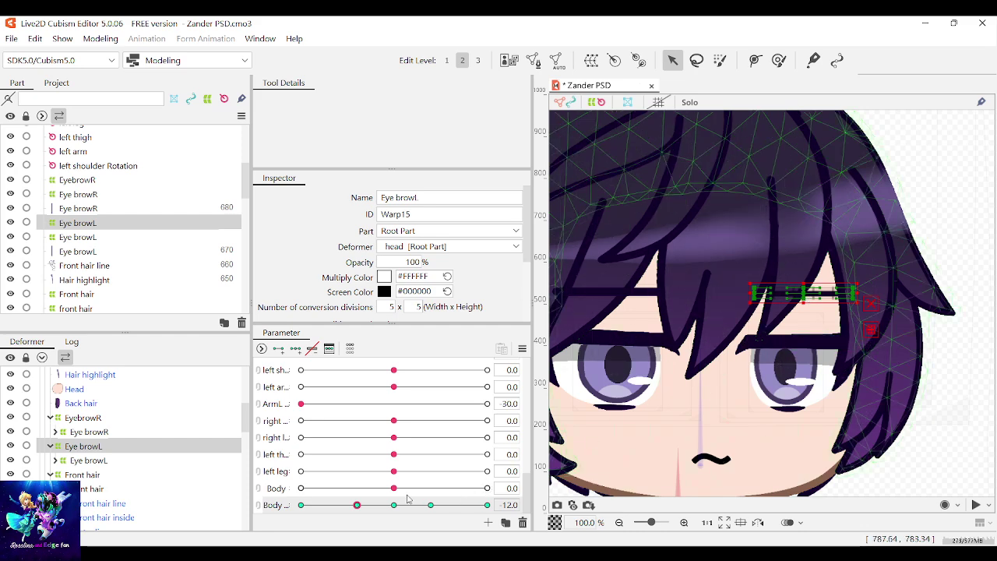
Preview the Body parameter and shift the outer Eye browL warp a little further toward the face centre at -12.0
{"action": "mouse_move", "coordinate": [408, 503]}
{"action": "left_mouse_down"}
{"action": "mouse_move", "coordinate": [339, 507]}
{"action": "mouse_move", "coordinate": [415, 509]}
{"action": "left_mouse_up"}
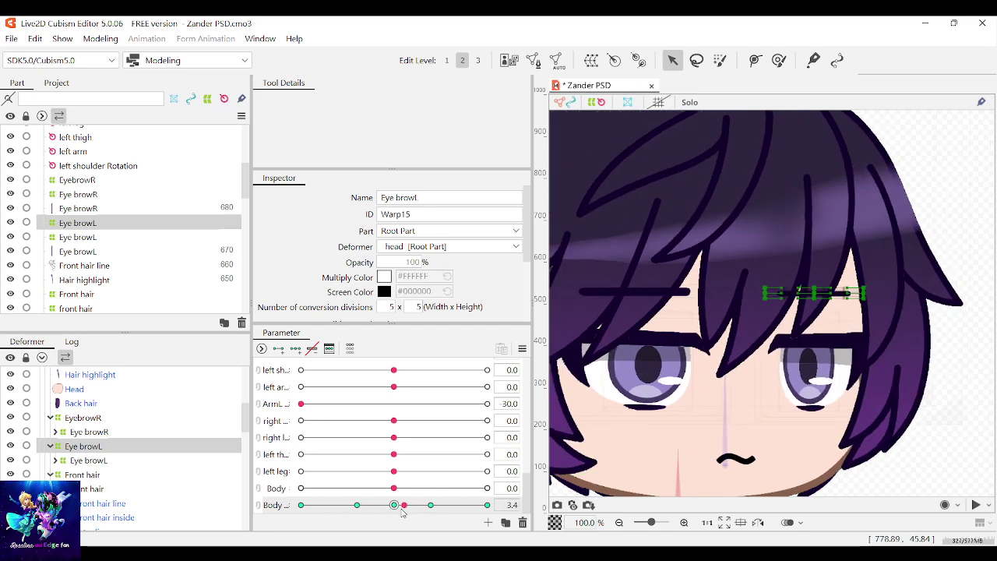
{"action": "scroll", "coordinate": [809, 307], "scroll_direction": "up", "scroll_amount": 2}
{"action": "scroll", "coordinate": [806, 307], "scroll_direction": "down", "scroll_amount": 1}
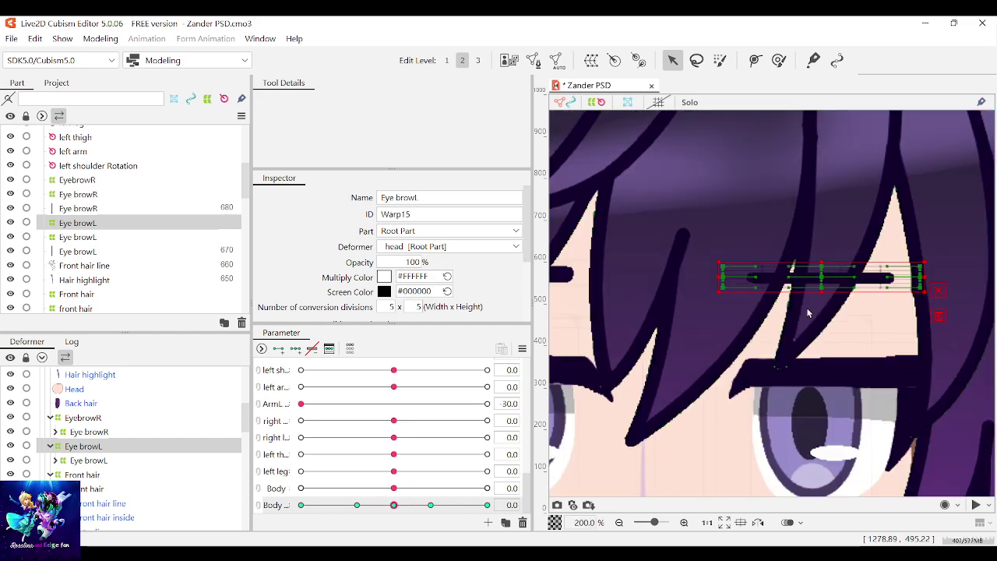
{"action": "left_click_drag", "start_coordinate": [395, 508], "coordinate": [357, 508]}
{"action": "left_click_drag", "start_coordinate": [797, 276], "coordinate": [782, 277]}
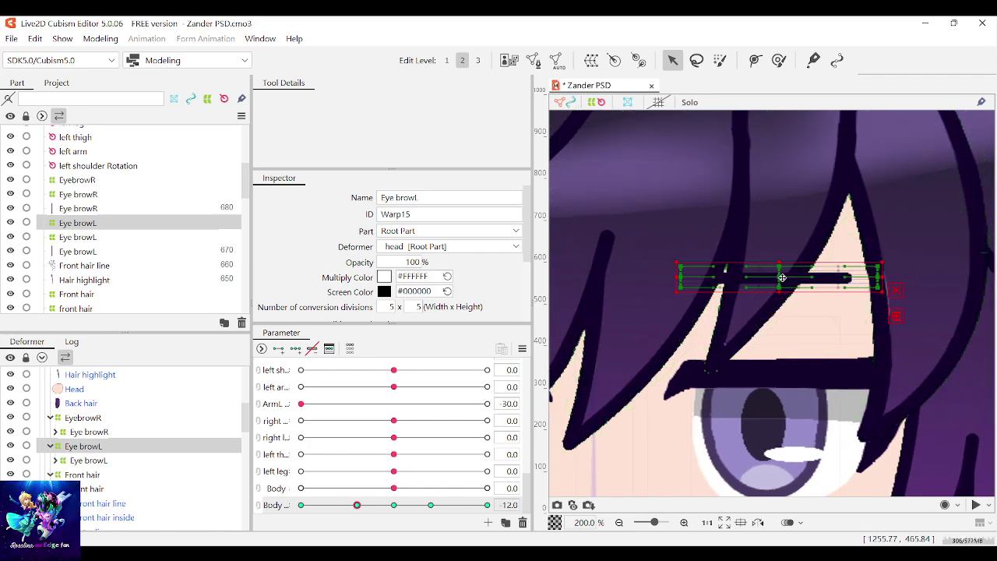
{"action": "mouse_move", "coordinate": [359, 510]}
{"action": "left_mouse_down"}
{"action": "mouse_move", "coordinate": [383, 500]}
{"action": "mouse_move", "coordinate": [356, 507]}
{"action": "left_mouse_up"}
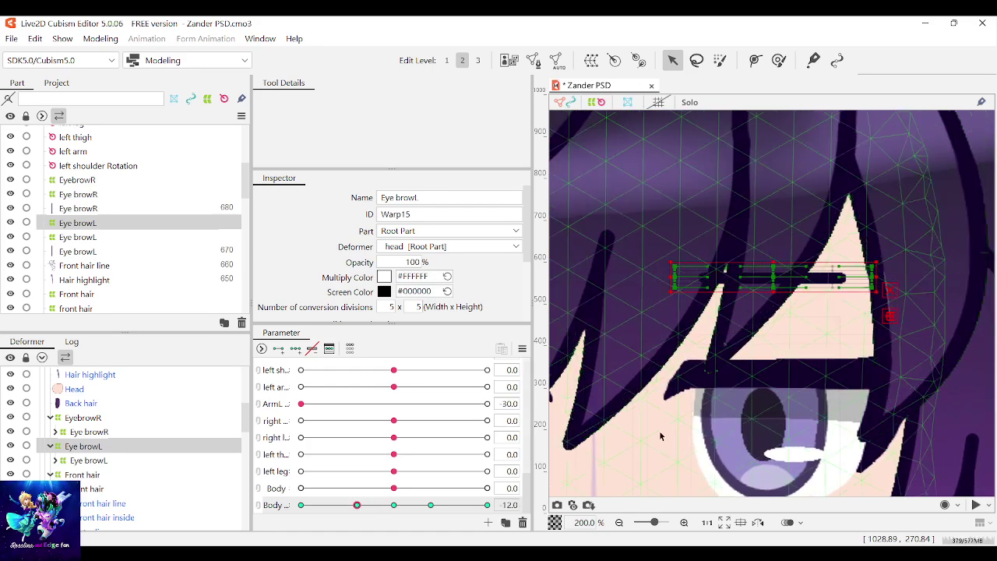
Widen the outer Eye browL warp horizontally at the -12.0 key, deselect it and preview the Body parameter
{"action": "scroll", "coordinate": [869, 369], "scroll_direction": "down", "scroll_amount": 5}
{"action": "scroll", "coordinate": [862, 379], "scroll_direction": "down", "scroll_amount": 1}
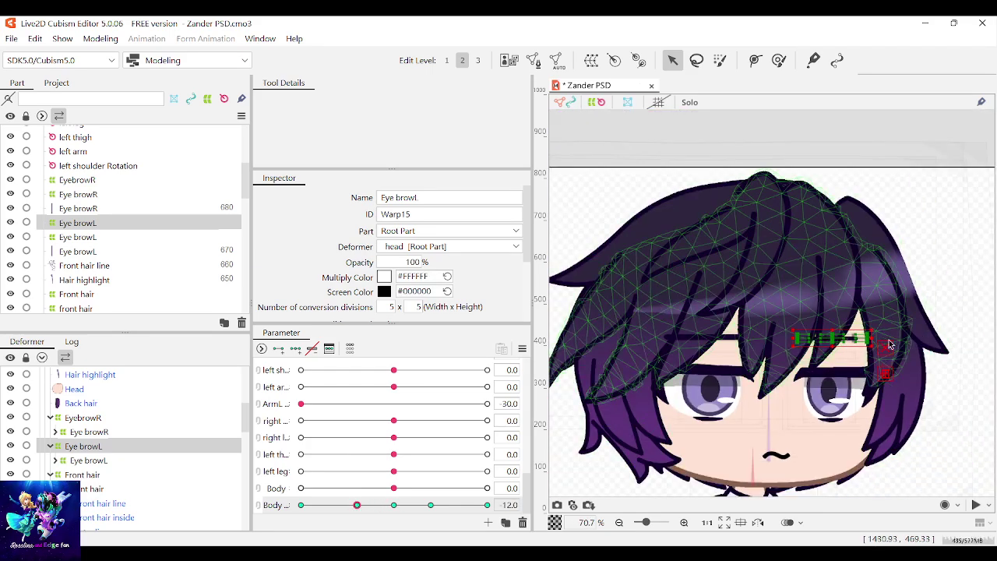
{"action": "scroll", "coordinate": [869, 337], "scroll_direction": "up", "scroll_amount": 4}
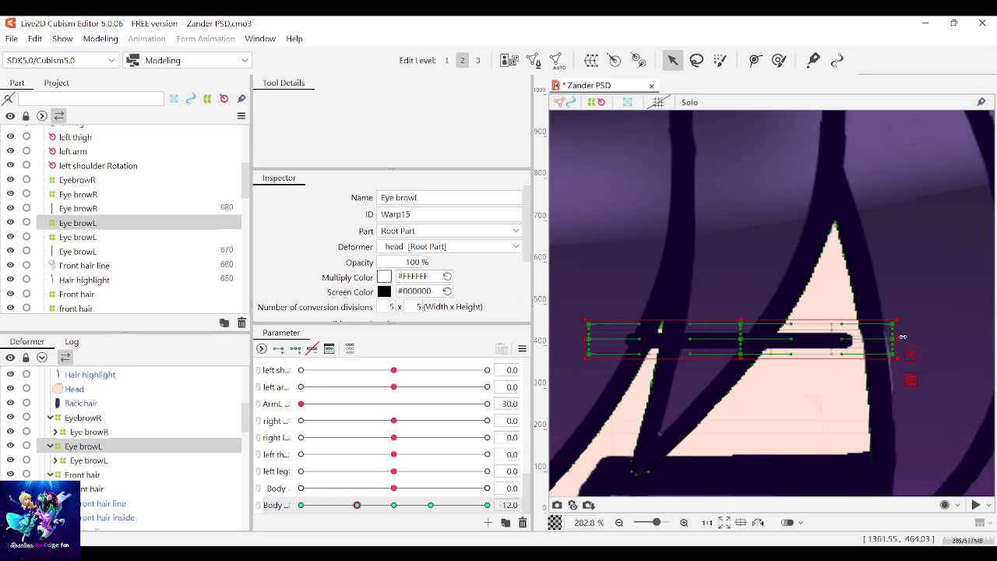
{"action": "scroll", "coordinate": [924, 334], "scroll_direction": "down", "scroll_amount": 3}
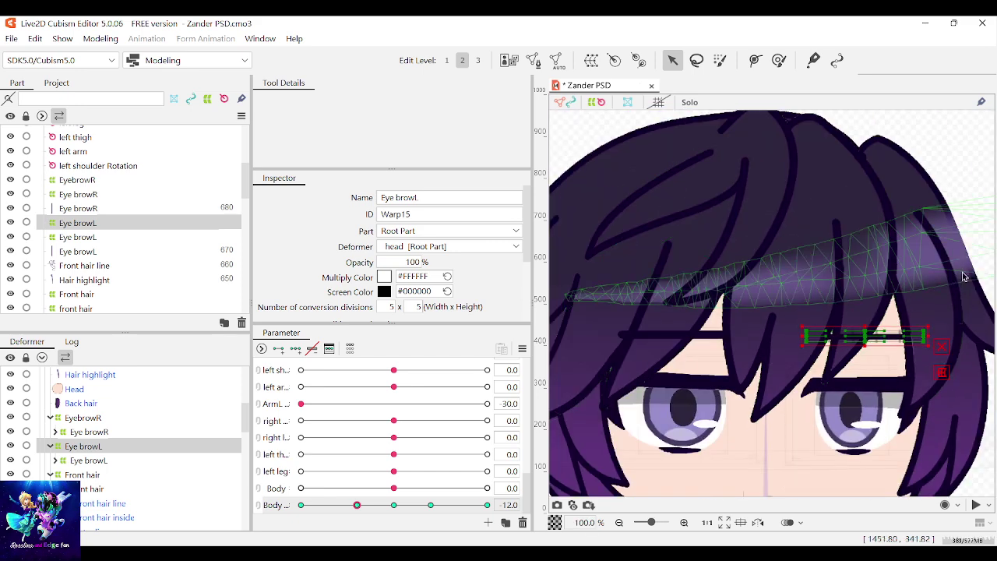
{"action": "scroll", "coordinate": [806, 340], "scroll_direction": "up", "scroll_amount": 2}
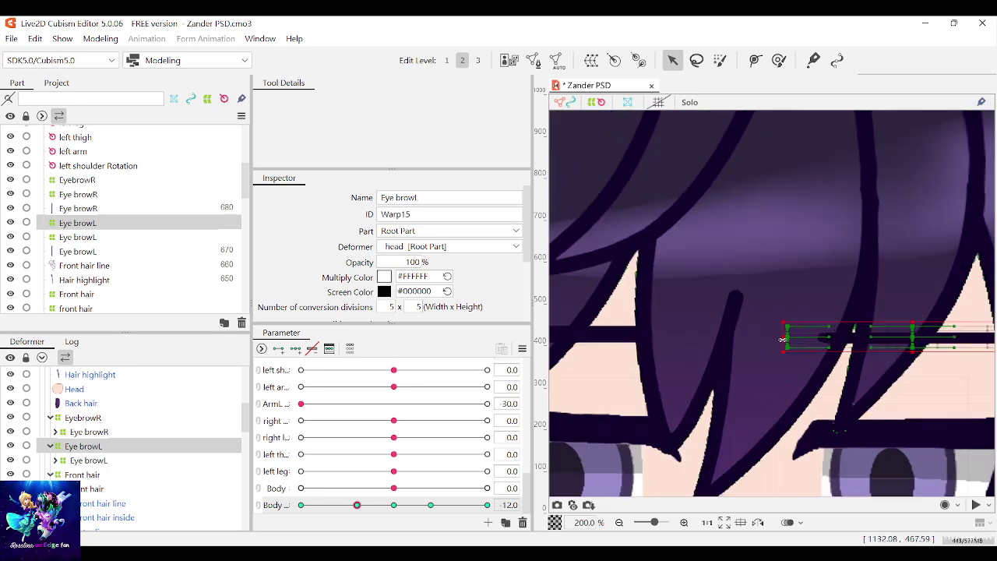
{"action": "scroll", "coordinate": [859, 335], "scroll_direction": "down", "scroll_amount": 4}
{"action": "left_click", "coordinate": [958, 283]}
{"action": "scroll", "coordinate": [932, 303], "scroll_direction": "up", "scroll_amount": 1}
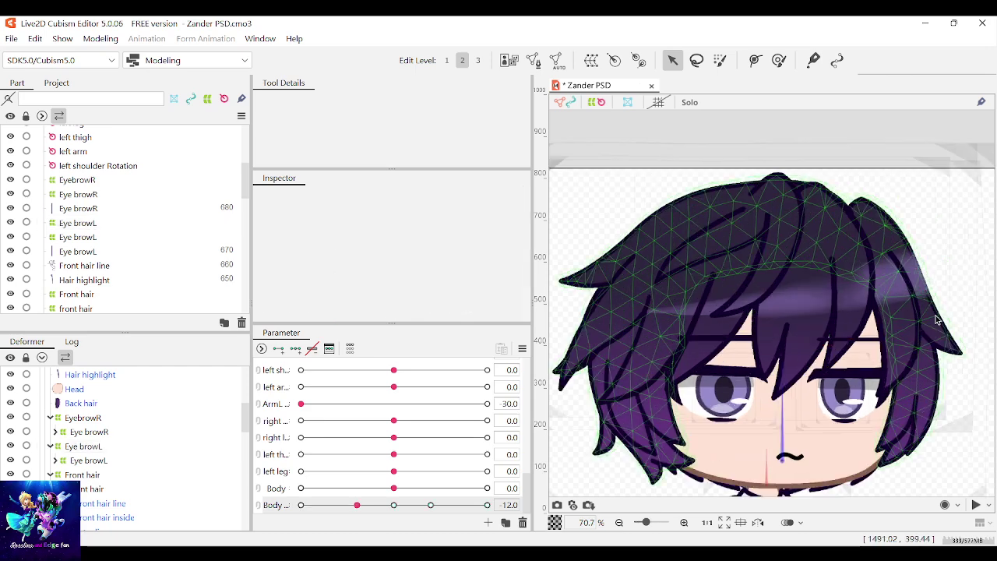
{"action": "mouse_move", "coordinate": [360, 506]}
{"action": "left_mouse_down"}
{"action": "mouse_move", "coordinate": [413, 506]}
{"action": "mouse_move", "coordinate": [356, 507]}
{"action": "left_mouse_up"}
Resize the outer Eye browL warp and shift it slightly outward at -12.0, preview the Body parameter and deselect the warp
{"action": "scroll", "coordinate": [890, 320], "scroll_direction": "up", "scroll_amount": 8}
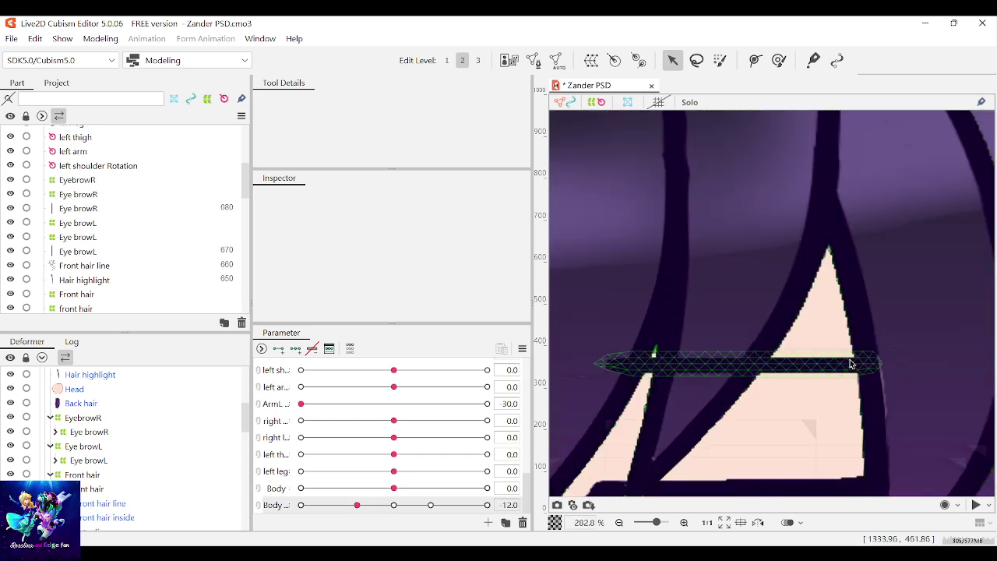
{"action": "left_click", "coordinate": [852, 364]}
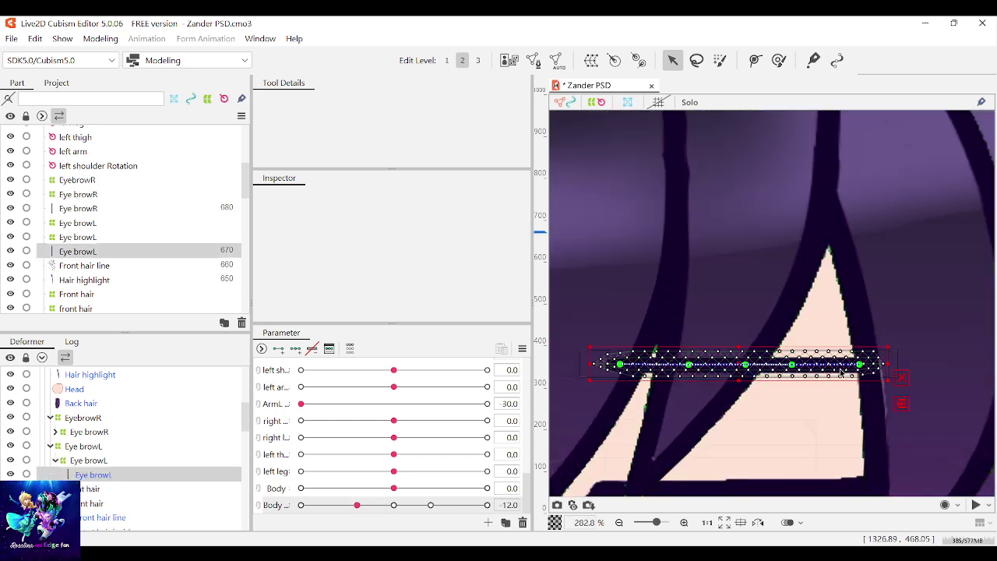
{"action": "left_click", "coordinate": [88, 223]}
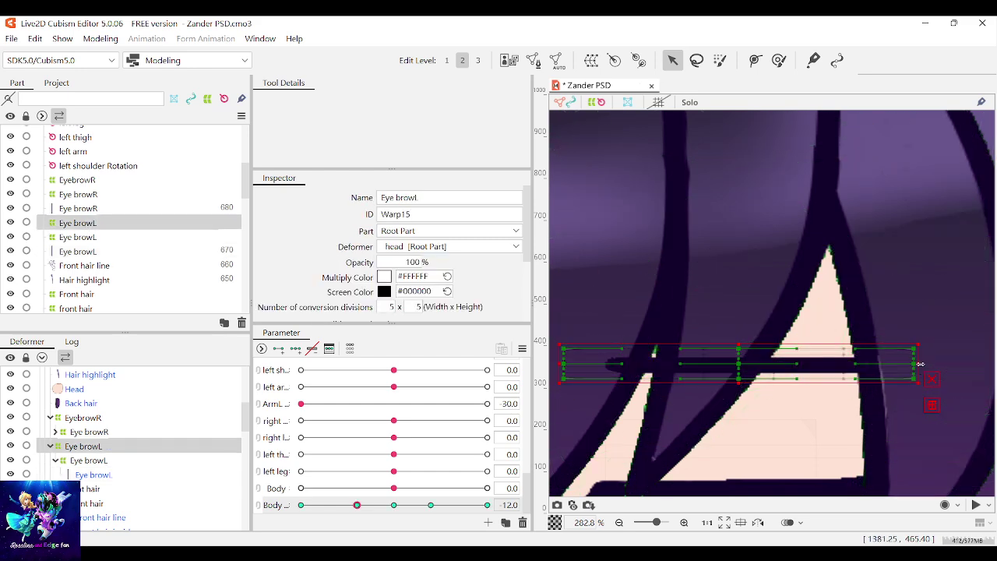
{"action": "left_click_drag", "start_coordinate": [921, 363], "coordinate": [885, 364]}
{"action": "left_click_drag", "start_coordinate": [726, 364], "coordinate": [769, 364]}
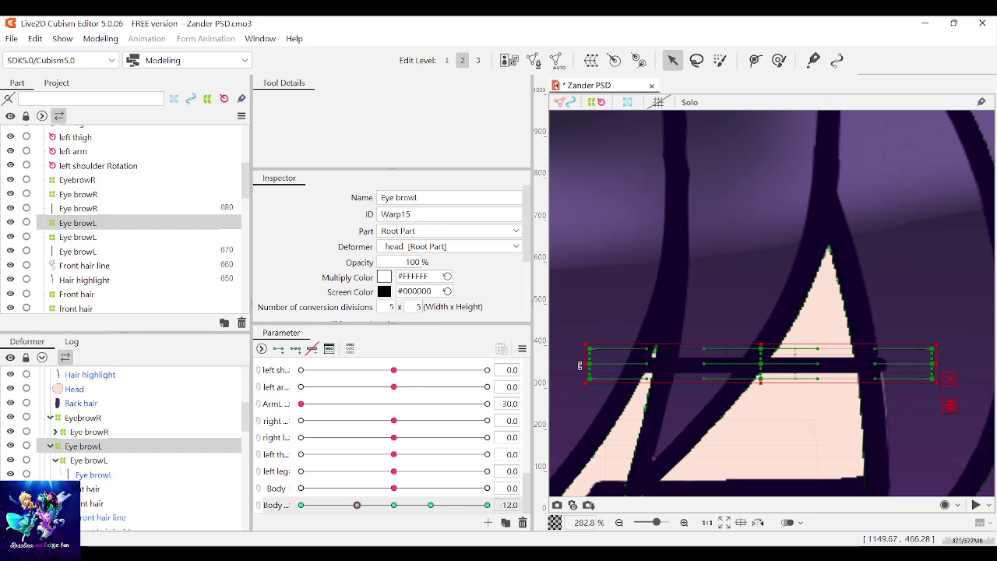
{"action": "scroll", "coordinate": [895, 304], "scroll_direction": "down", "scroll_amount": 6}
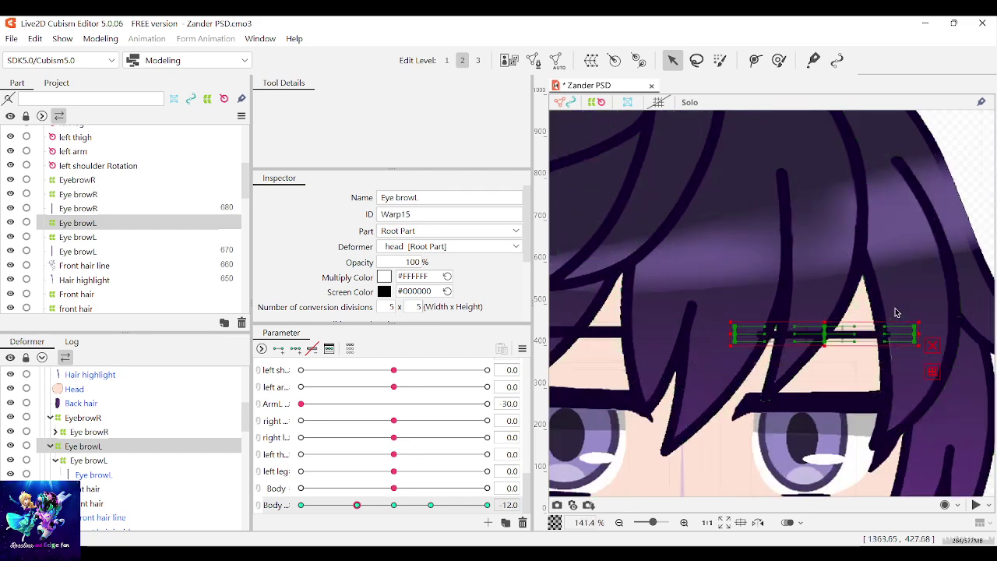
{"action": "left_click_drag", "start_coordinate": [393, 503], "coordinate": [357, 505]}
{"action": "left_click", "coordinate": [960, 184]}
{"action": "scroll", "coordinate": [748, 305], "scroll_direction": "down", "scroll_amount": 4}
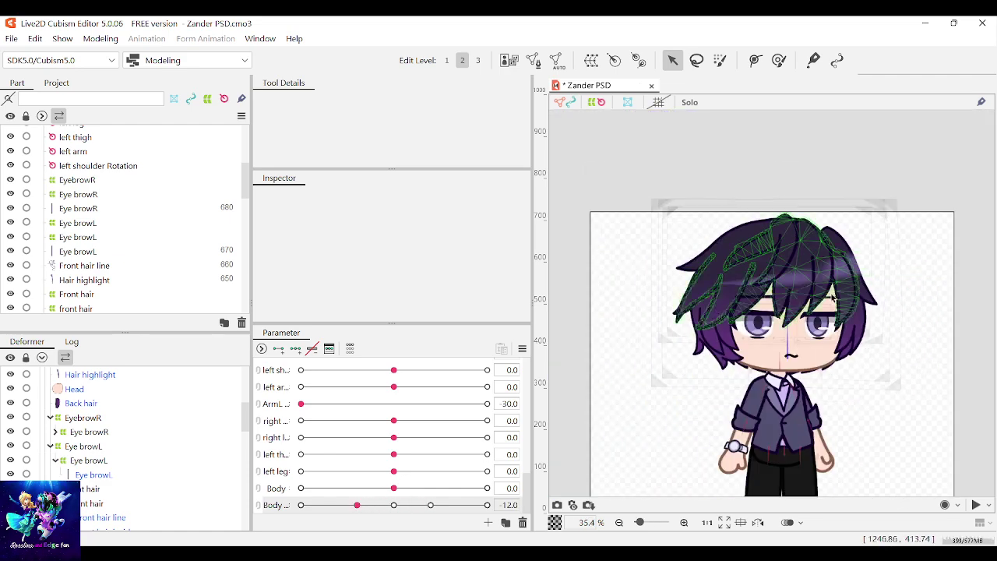
Shift the outer rear hair warp's point column just left of the character's face centre slightly inward at -12.0, preview and deselect
{"action": "scroll", "coordinate": [662, 364], "scroll_direction": "up", "scroll_amount": 4}
{"action": "scroll", "coordinate": [663, 364], "scroll_direction": "down", "scroll_amount": 1}
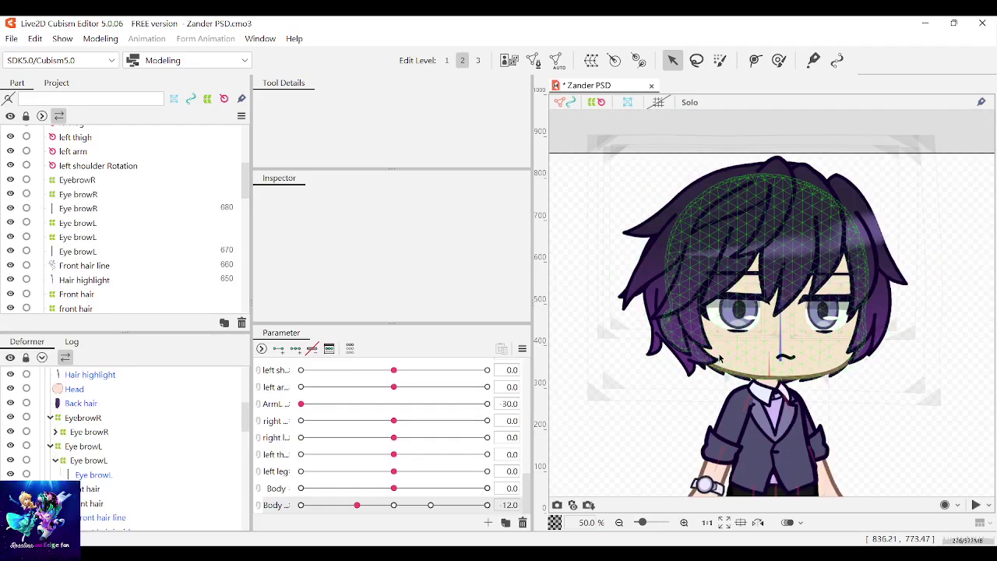
{"action": "left_click", "coordinate": [718, 181]}
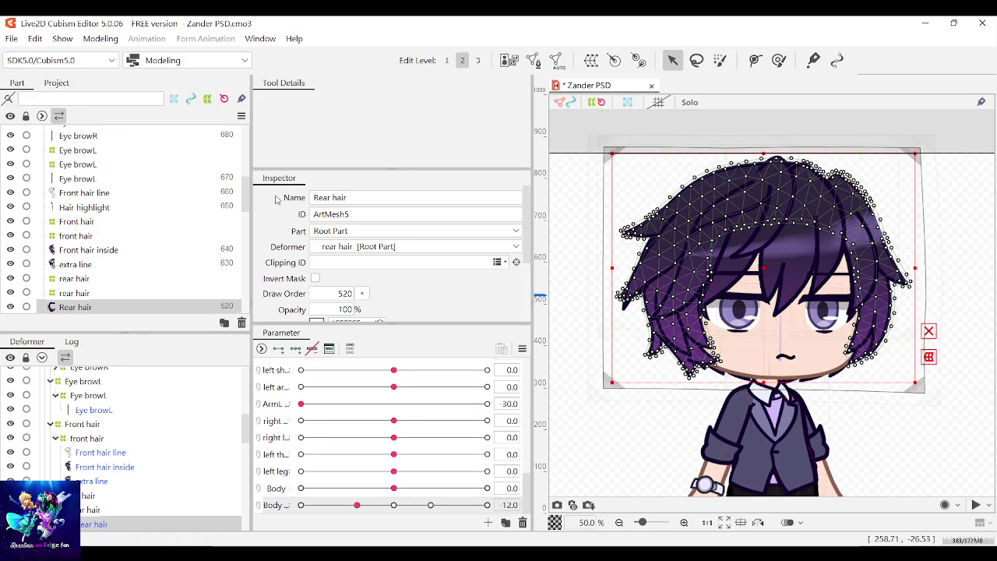
{"action": "left_click", "coordinate": [74, 278]}
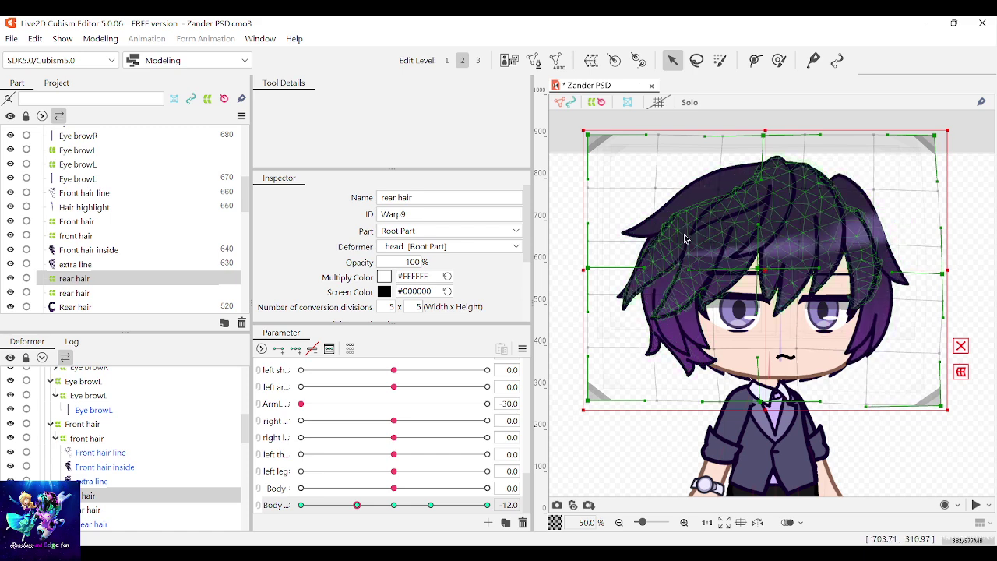
{"action": "left_click_drag", "start_coordinate": [871, 457], "coordinate": [781, 126]}
{"action": "left_click_drag", "start_coordinate": [909, 462], "coordinate": [847, 117]}
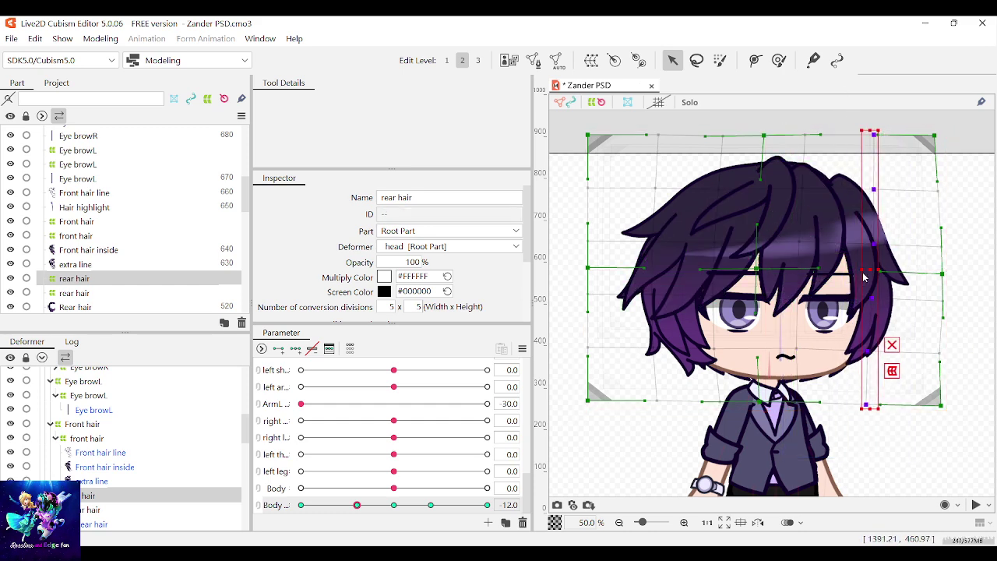
{"action": "left_click_drag", "start_coordinate": [863, 269], "coordinate": [791, 265]}
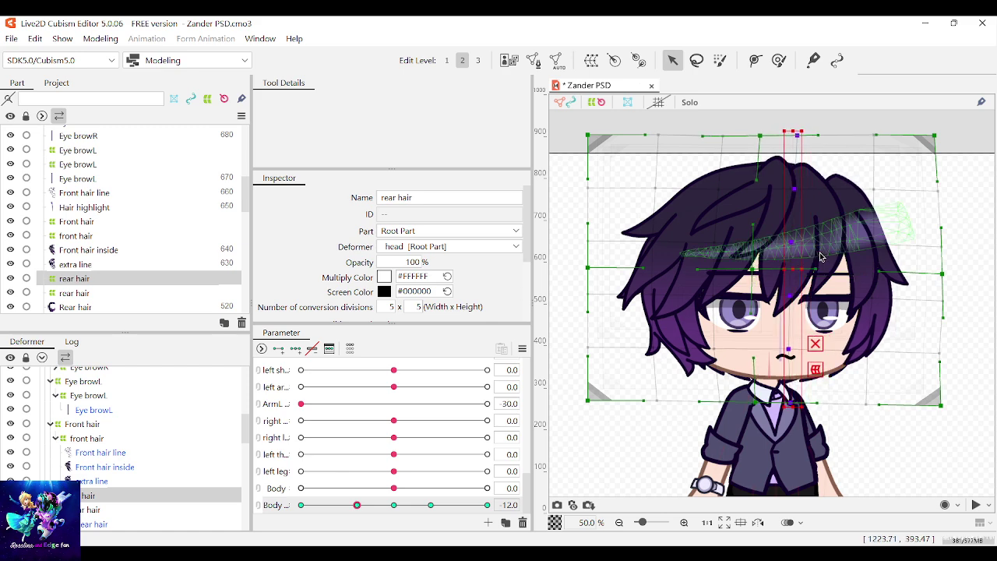
{"action": "mouse_move", "coordinate": [358, 507]}
{"action": "left_mouse_down"}
{"action": "mouse_move", "coordinate": [452, 506]}
{"action": "mouse_move", "coordinate": [330, 506]}
{"action": "mouse_move", "coordinate": [377, 506]}
{"action": "mouse_move", "coordinate": [357, 508]}
{"action": "left_mouse_up"}
{"action": "scroll", "coordinate": [861, 304], "scroll_direction": "down", "scroll_amount": 1}
{"action": "left_click", "coordinate": [895, 411]}
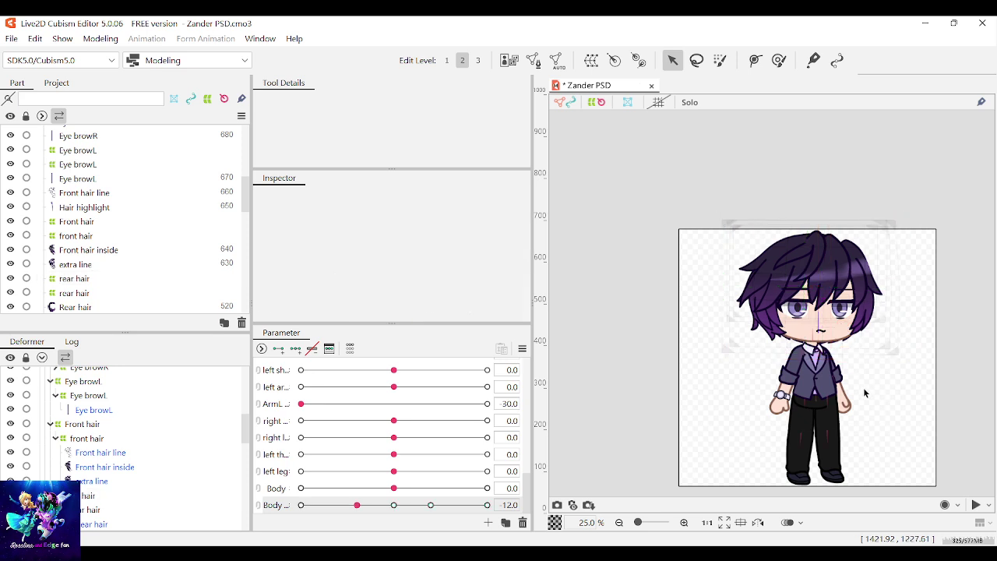
Create a parent warp deformer named ArmR for the right shoulder Rotation, with 5 x 5 conversion divisions
{"action": "scroll", "coordinate": [863, 388], "scroll_direction": "up", "scroll_amount": 1}
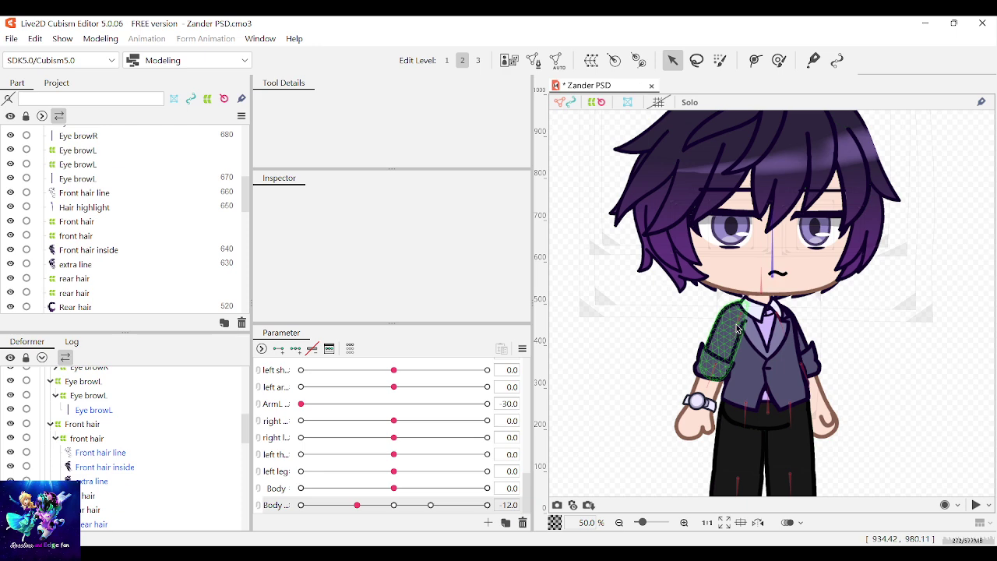
{"action": "left_click", "coordinate": [738, 329]}
{"action": "scroll", "coordinate": [732, 334], "scroll_direction": "up", "scroll_amount": 2}
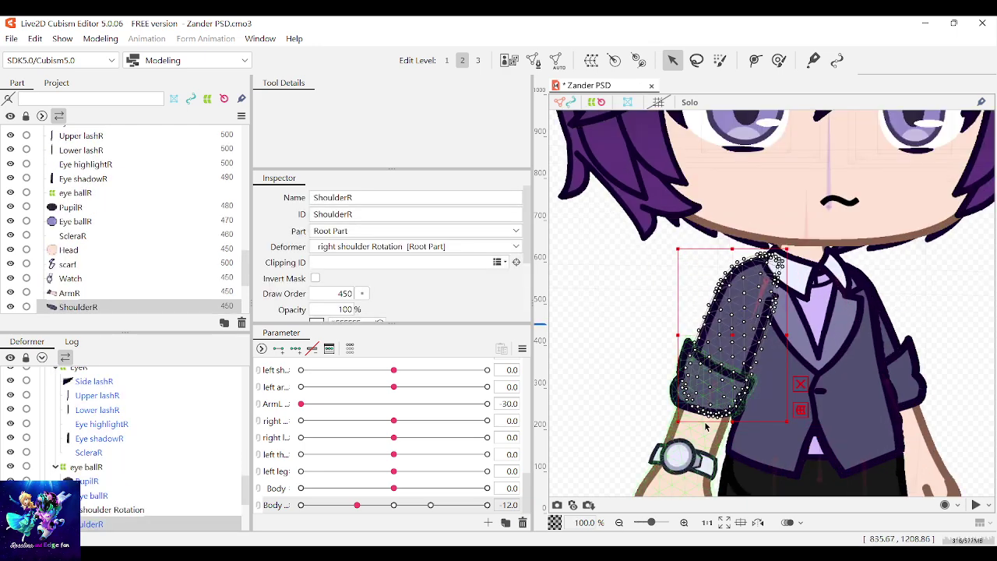
{"action": "scroll", "coordinate": [130, 277], "scroll_direction": "down", "scroll_amount": 2}
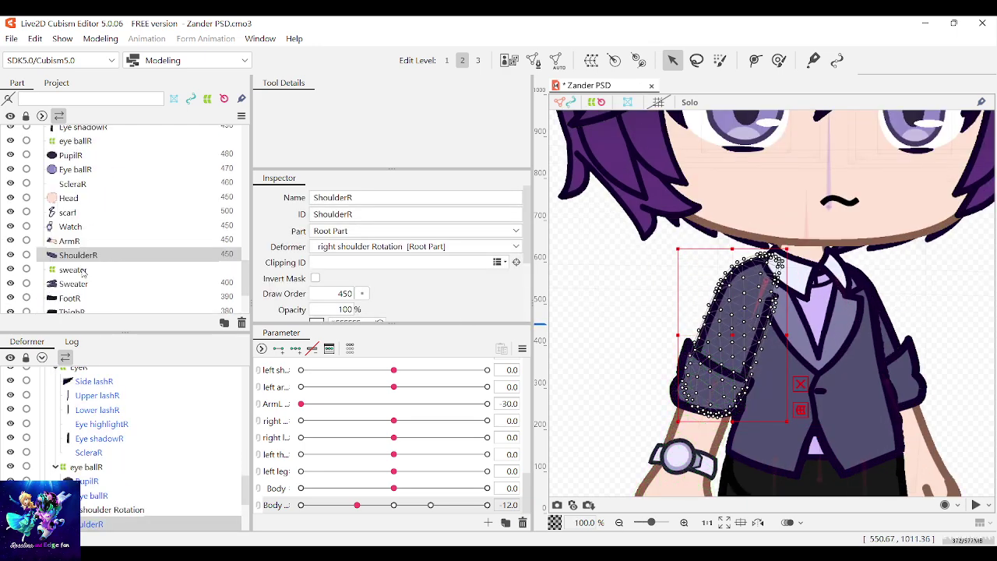
{"action": "left_click", "coordinate": [78, 270]}
{"action": "left_click", "coordinate": [78, 254]}
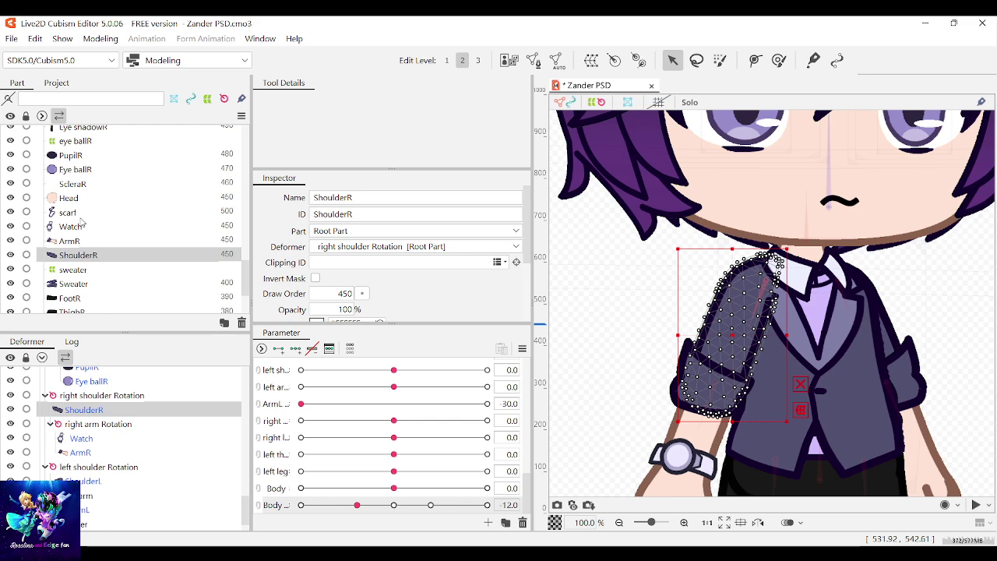
{"action": "left_click", "coordinate": [76, 229], "text": "shift"}
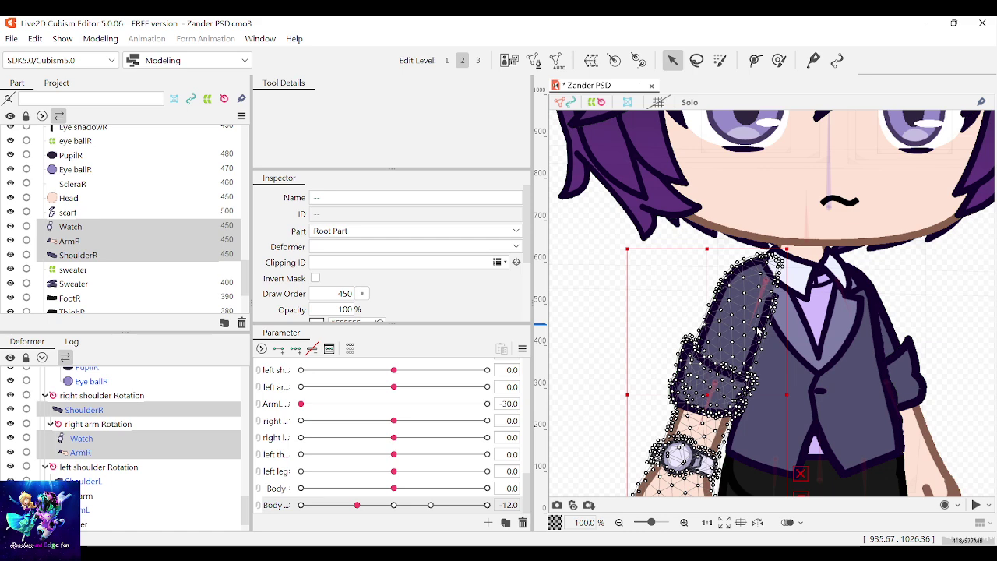
{"action": "scroll", "coordinate": [749, 281], "scroll_direction": "up", "scroll_amount": 2}
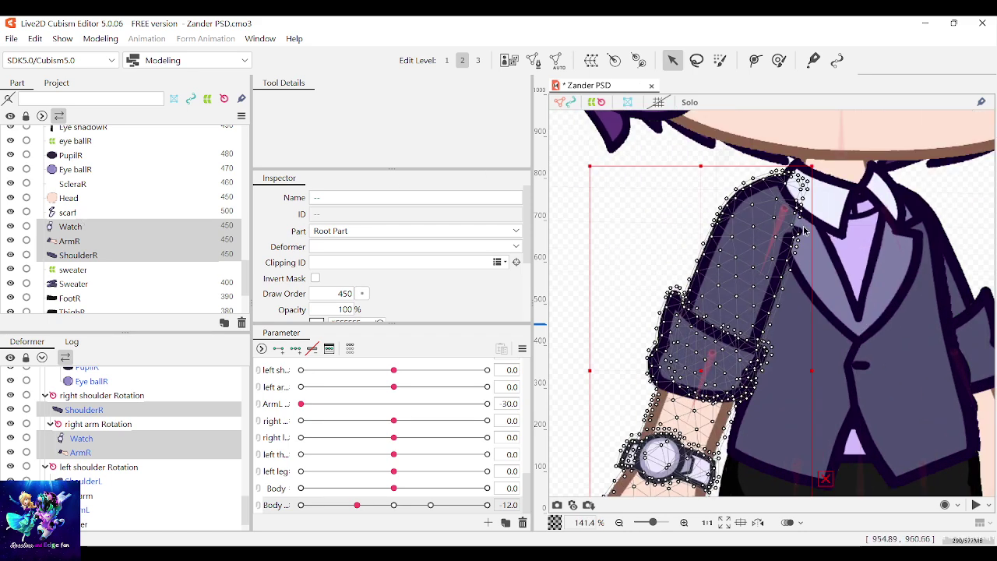
{"action": "left_click", "coordinate": [784, 213]}
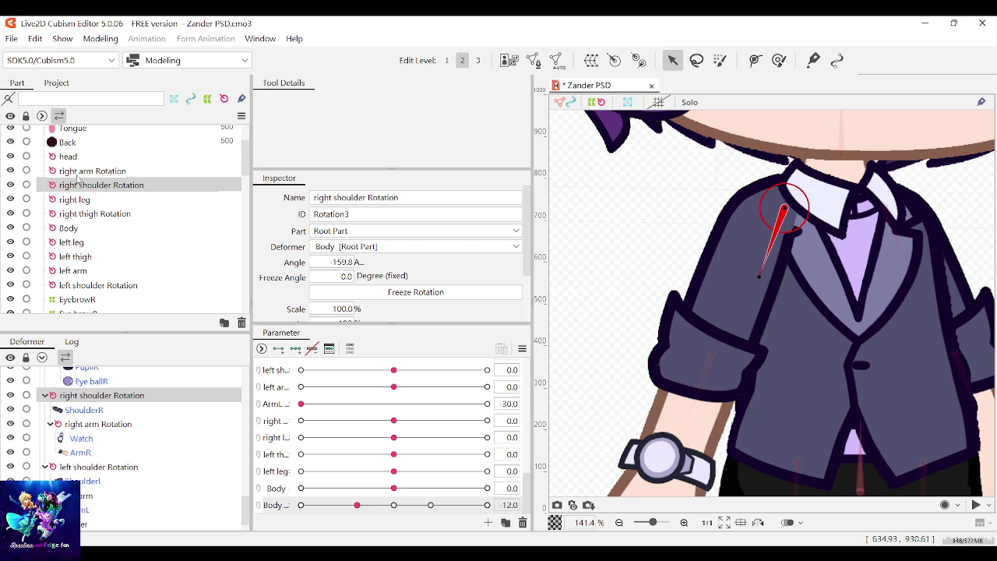
{"action": "left_click", "coordinate": [75, 171]}
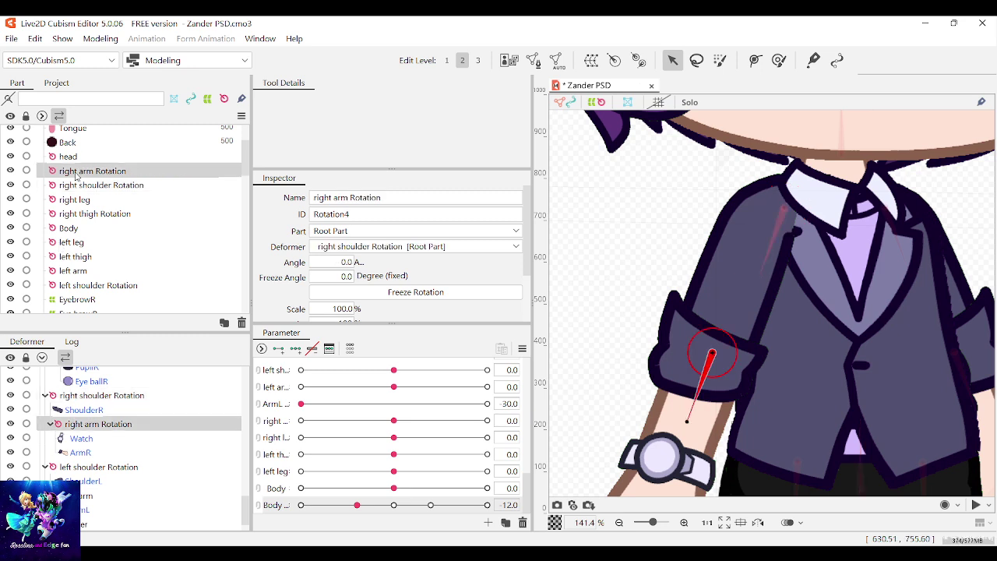
{"action": "left_click", "coordinate": [78, 185]}
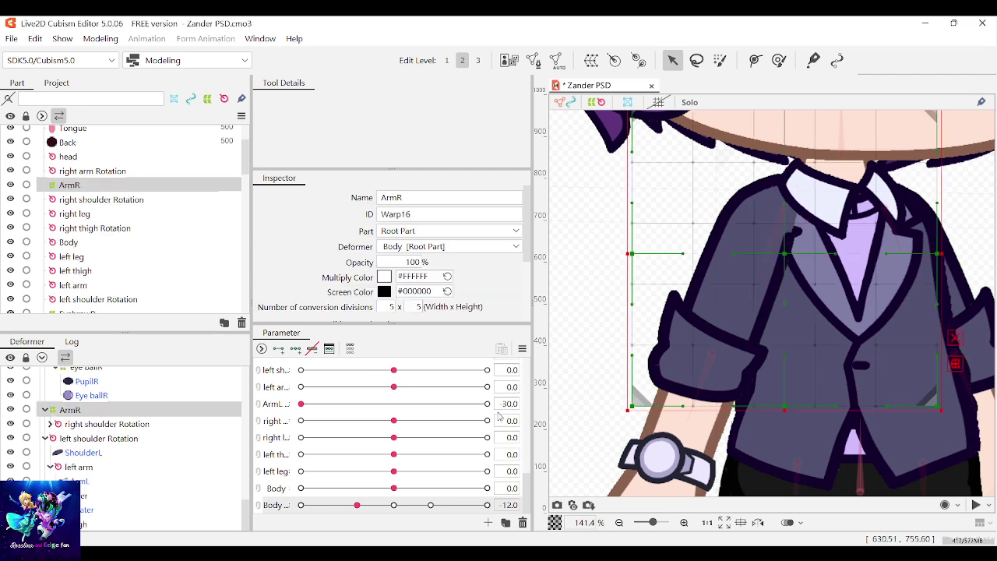
Add keys to the ArmR warp at all five key points of the lower Body parameter, including -12.0
{"action": "left_click", "coordinate": [295, 349]}
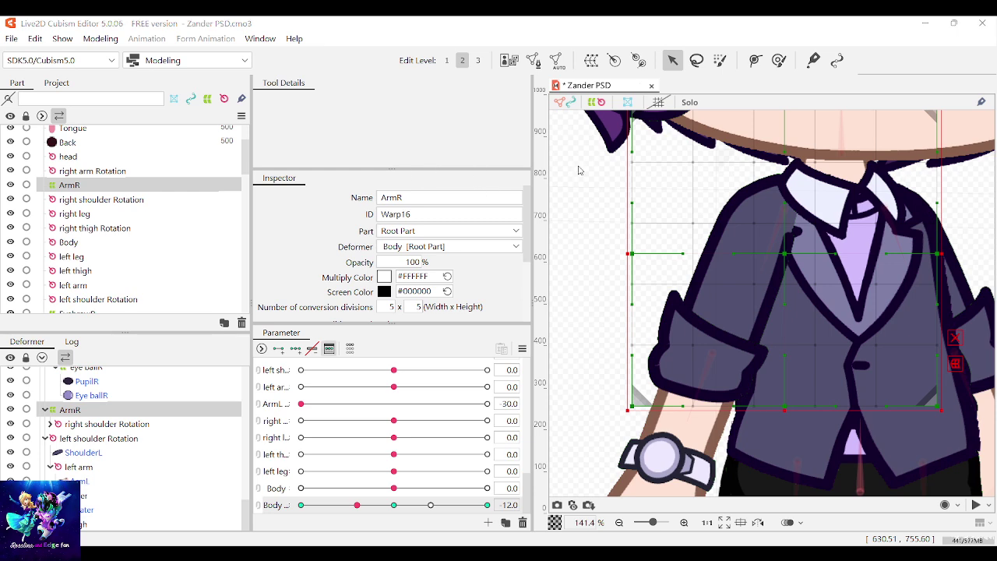
{"action": "scroll", "coordinate": [830, 237], "scroll_direction": "down", "scroll_amount": 3}
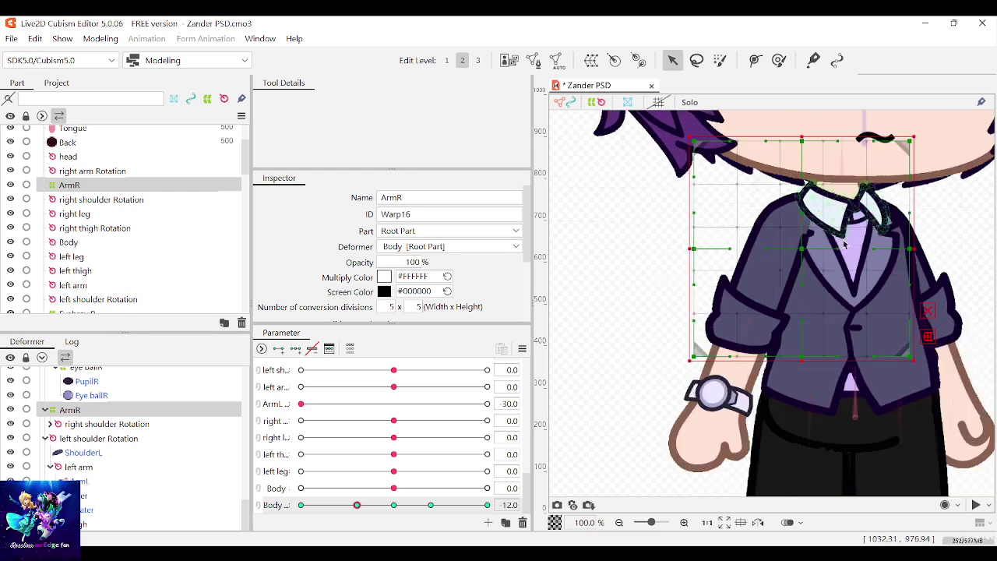
{"action": "scroll", "coordinate": [816, 274], "scroll_direction": "up", "scroll_amount": 2}
Try small and large shifts of the ArmR warp at -12.0, undo the large ones and move the warp slightly outward
{"action": "mouse_move", "coordinate": [811, 239]}
{"action": "left_mouse_down"}
{"action": "mouse_move", "coordinate": [772, 239]}
{"action": "mouse_move", "coordinate": [812, 232]}
{"action": "left_mouse_up"}
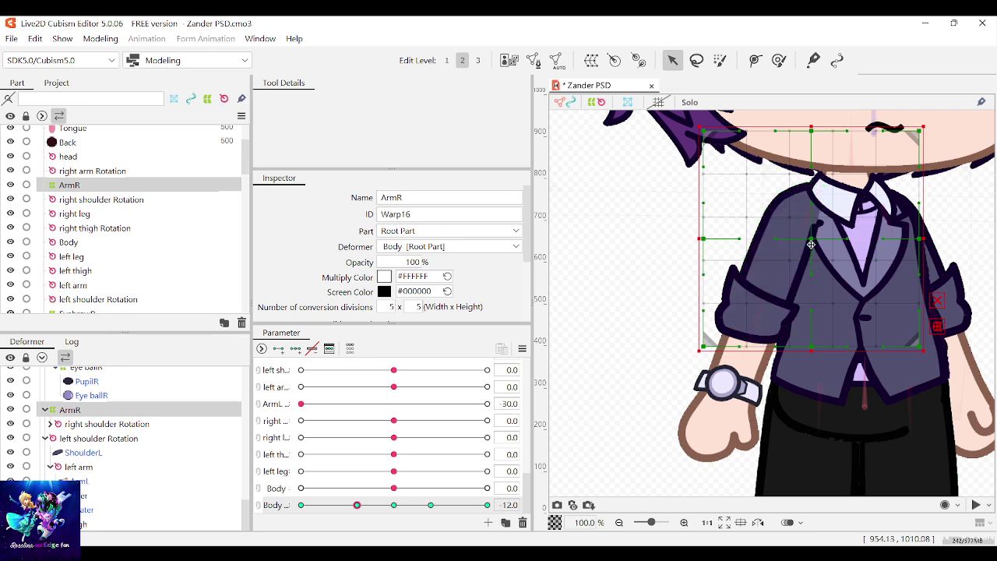
{"action": "left_click_drag", "start_coordinate": [811, 241], "coordinate": [767, 244]}
{"action": "left_click_drag", "start_coordinate": [810, 203], "coordinate": [750, 208]}
{"action": "key", "text": "ctrl+z"}
{"action": "key", "text": "ctrl+z"}
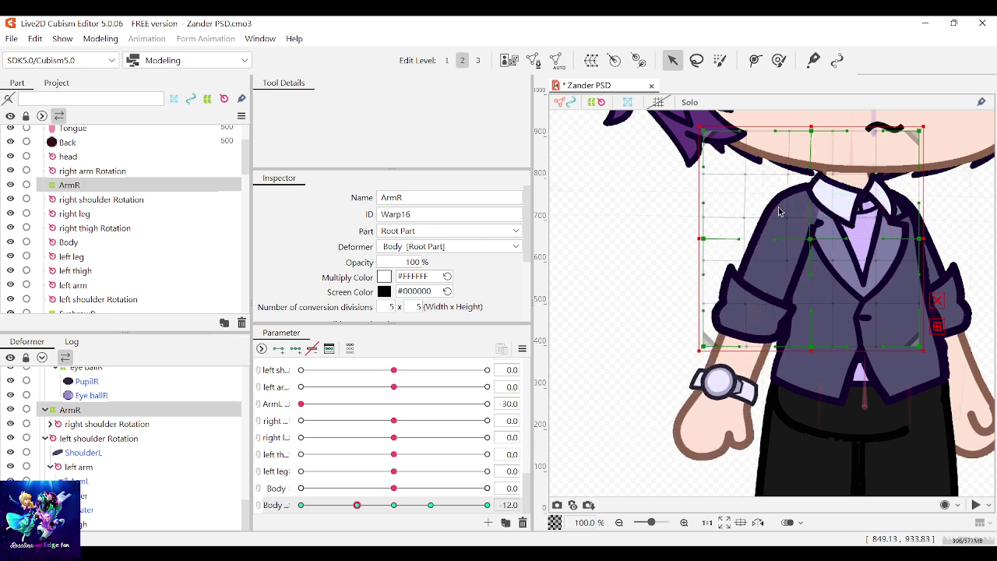
{"action": "left_click_drag", "start_coordinate": [809, 235], "coordinate": [802, 242]}
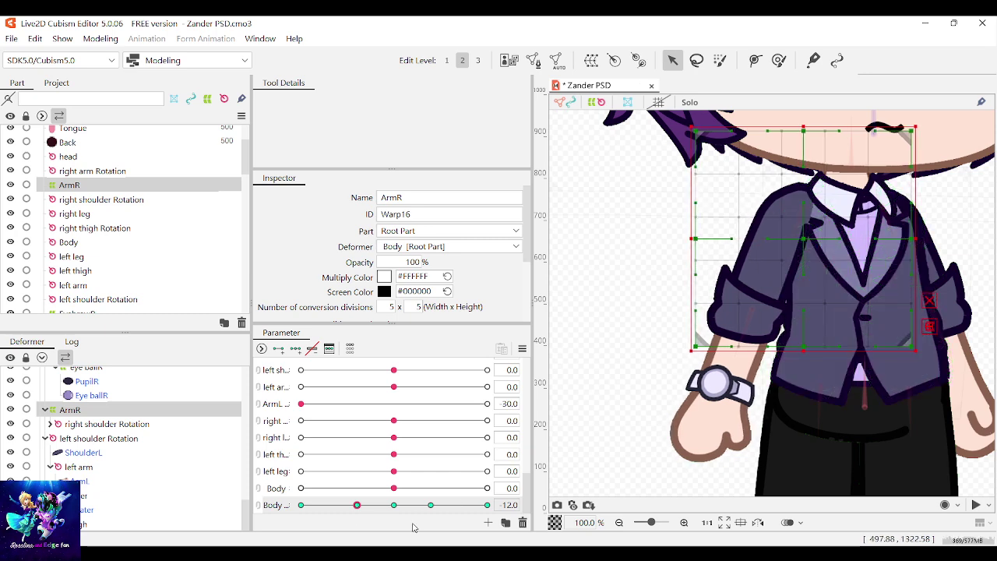
Key ShoulderR at all five points of the lower Body parameter and set its draw order to 350 at -12.0
{"action": "left_click", "coordinate": [765, 269]}
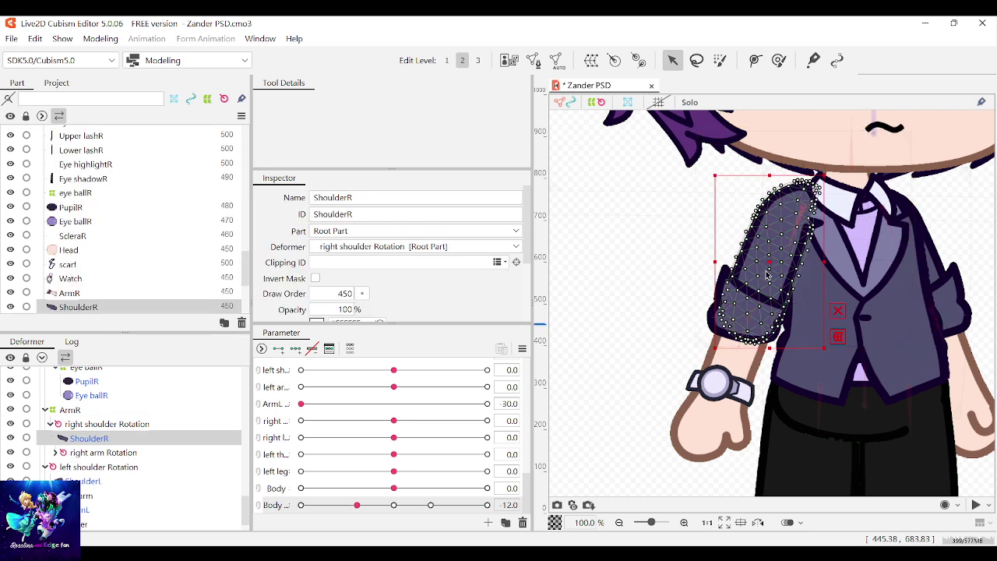
{"action": "scroll", "coordinate": [352, 426], "scroll_direction": "up", "scroll_amount": 8}
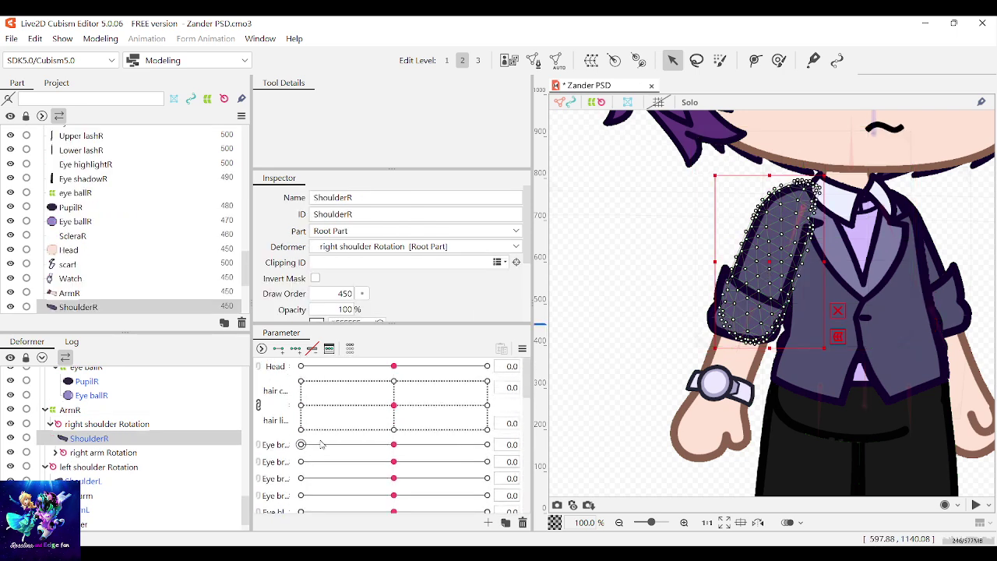
{"action": "scroll", "coordinate": [324, 438], "scroll_direction": "down", "scroll_amount": 5}
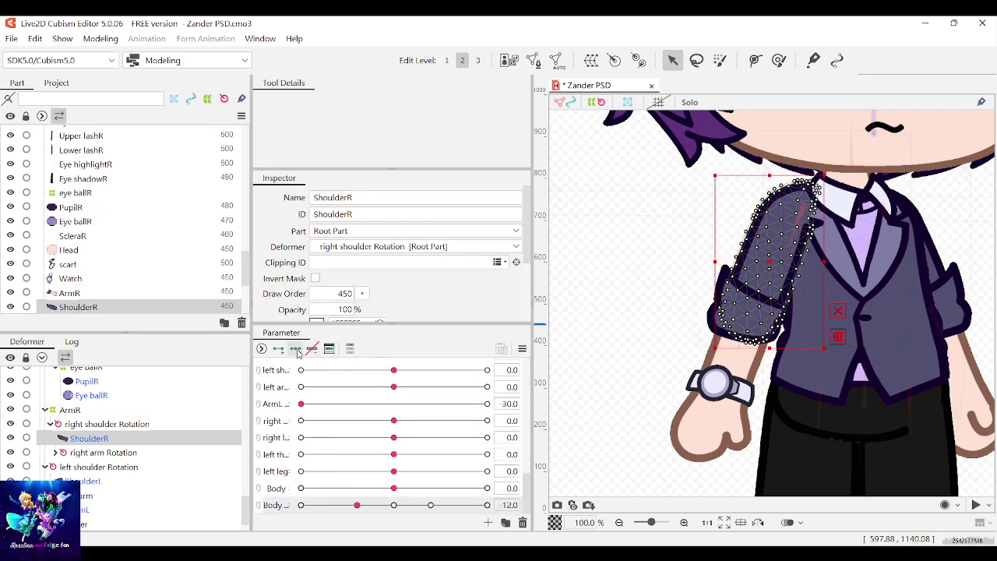
{"action": "left_click", "coordinate": [330, 350]}
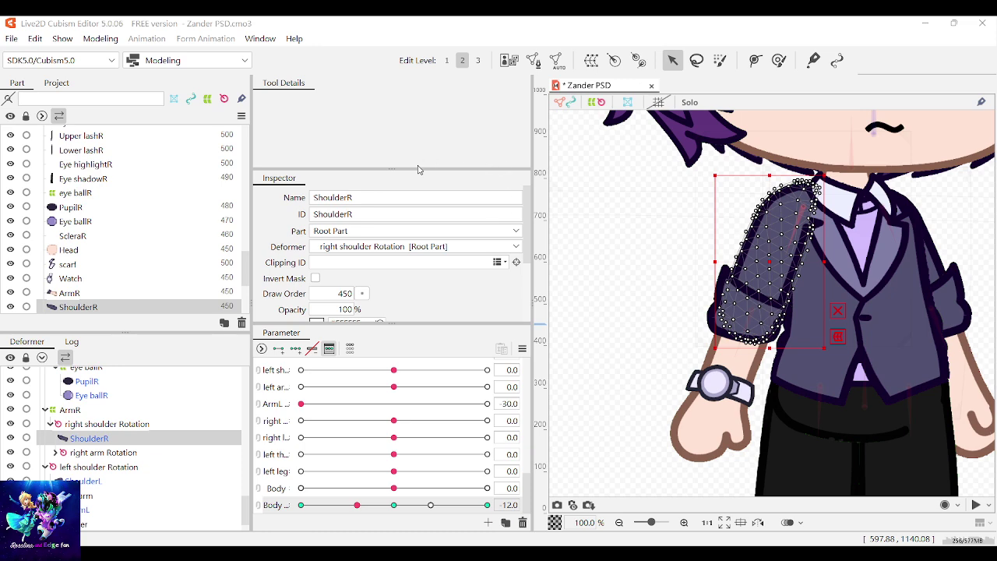
{"action": "left_click", "coordinate": [469, 446]}
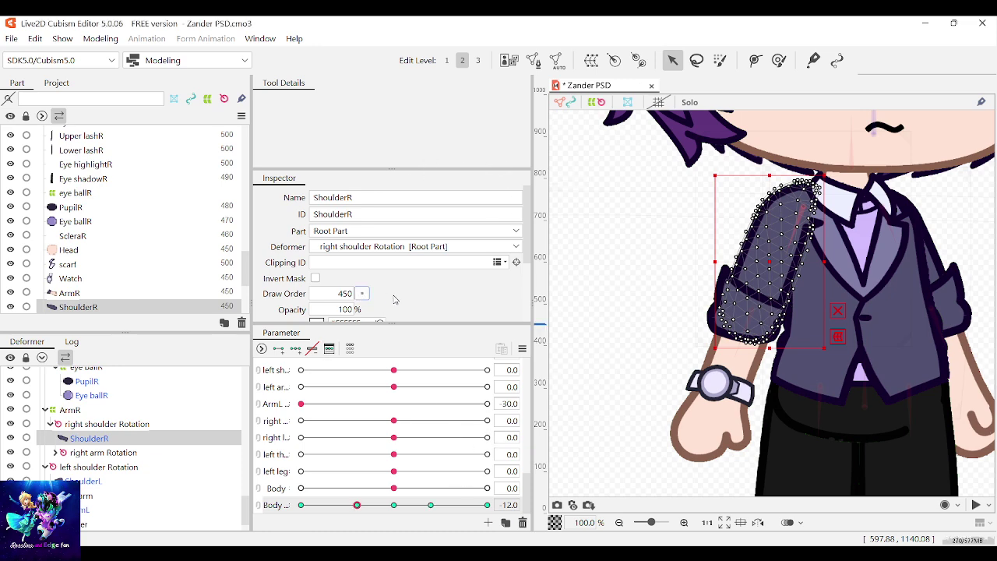
{"action": "left_click", "coordinate": [366, 298]}
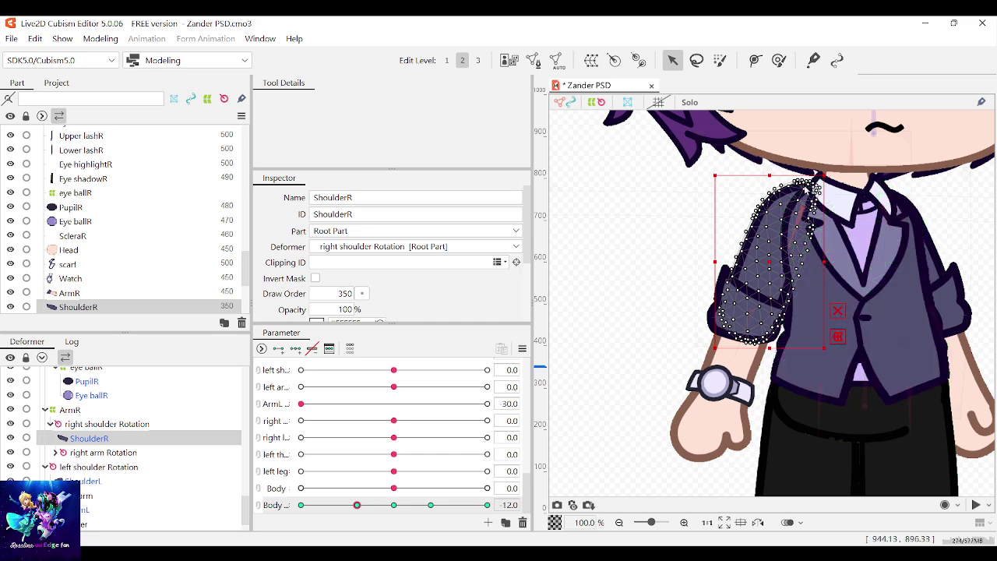
Reselect the ArmR warp and shift it slightly inward and down toward the torso at the -12.0 key
{"action": "left_click", "coordinate": [785, 221]}
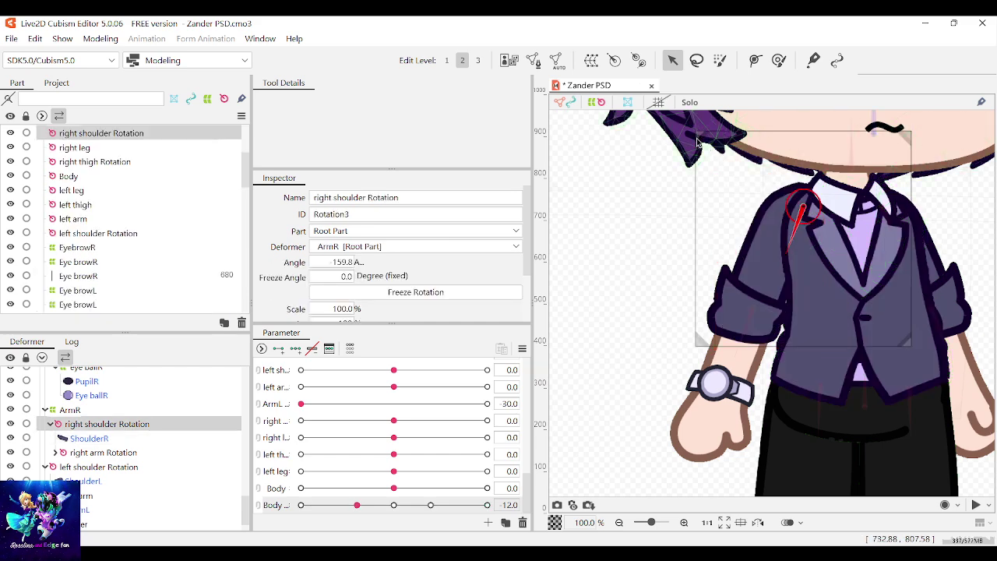
{"action": "left_click", "coordinate": [699, 140]}
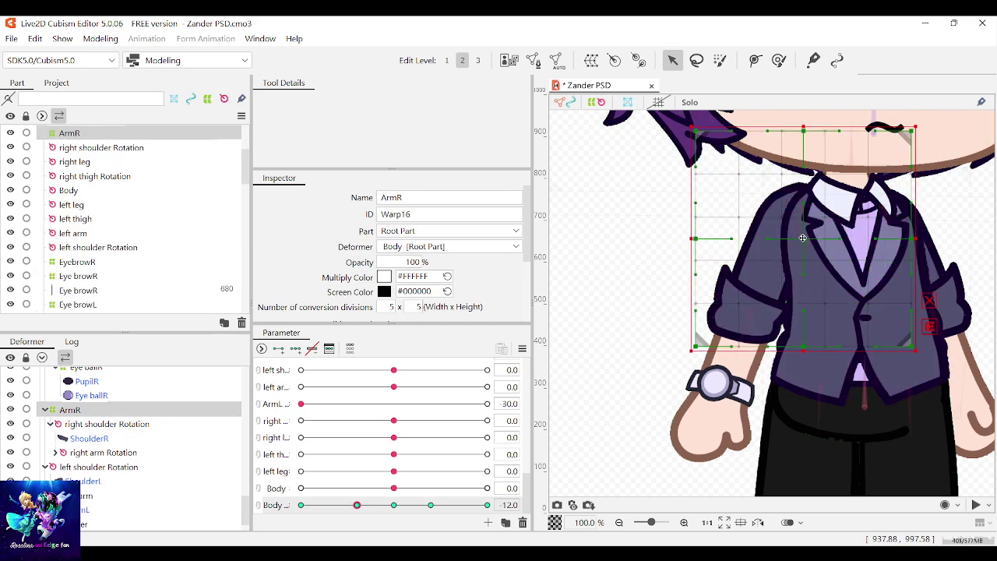
{"action": "left_click_drag", "start_coordinate": [802, 238], "coordinate": [808, 242]}
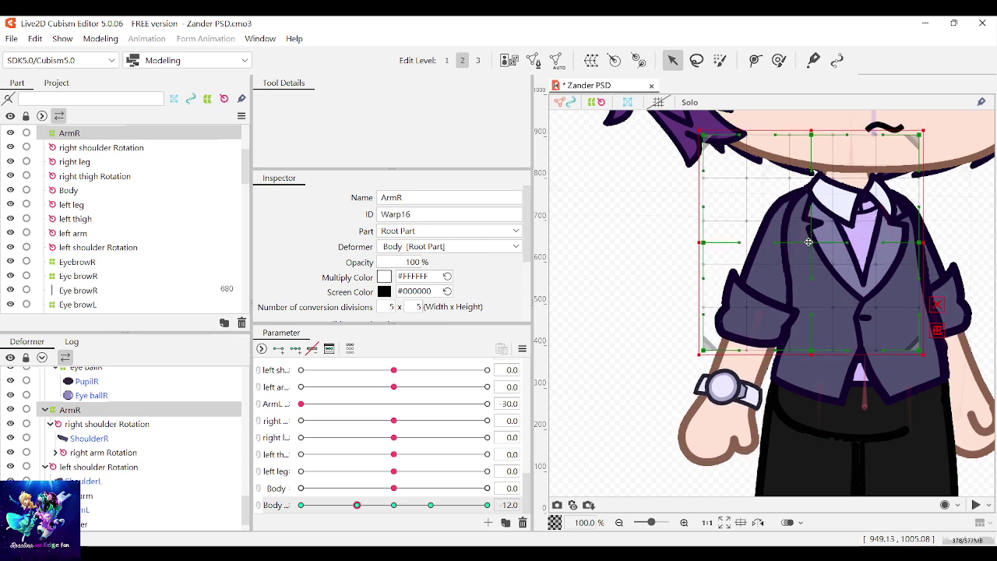
Select the sweater warp and adjust its inner points around the collar at the Body parameter's -12.0 key
{"action": "left_click", "coordinate": [808, 241]}
{"action": "scroll", "coordinate": [907, 292], "scroll_direction": "up", "scroll_amount": 1}
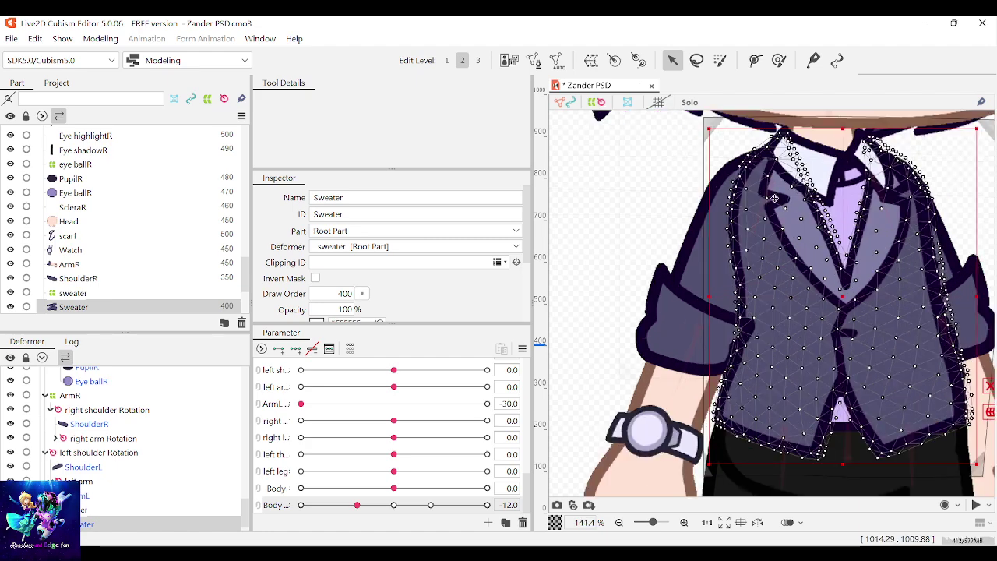
{"action": "left_click", "coordinate": [707, 122]}
{"action": "scroll", "coordinate": [736, 163], "scroll_direction": "down", "scroll_amount": 1}
{"action": "scroll", "coordinate": [813, 210], "scroll_direction": "up", "scroll_amount": 1}
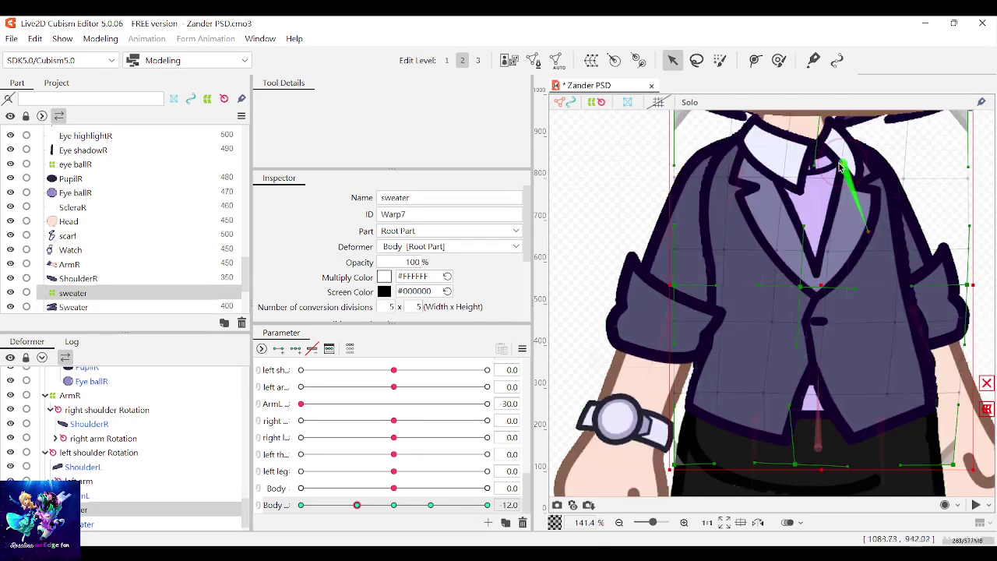
{"action": "scroll", "coordinate": [815, 212], "scroll_direction": "down", "scroll_amount": 2}
{"action": "scroll", "coordinate": [815, 212], "scroll_direction": "up", "scroll_amount": 2}
{"action": "scroll", "coordinate": [806, 272], "scroll_direction": "down", "scroll_amount": 1}
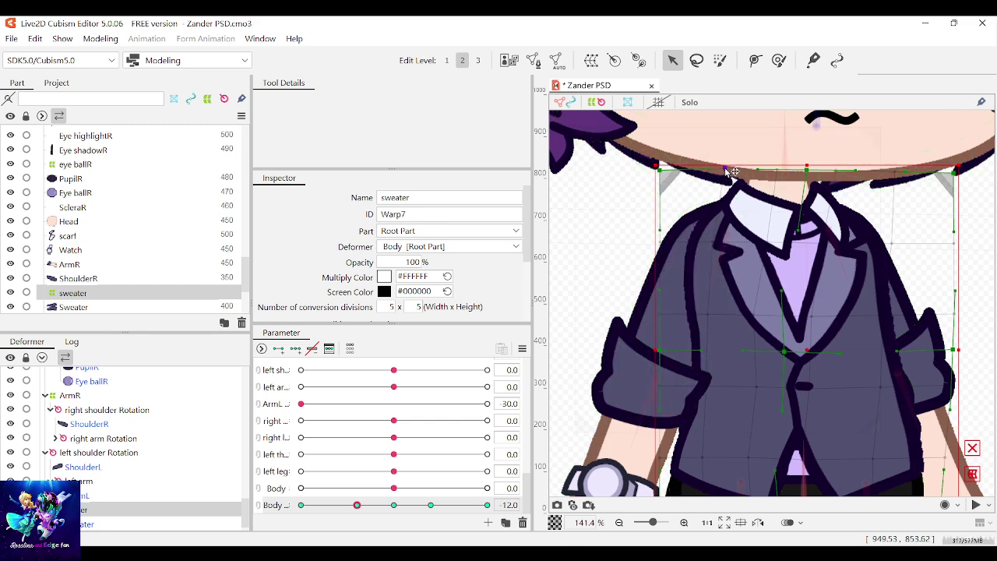
{"action": "left_click_drag", "start_coordinate": [732, 169], "coordinate": [767, 247]}
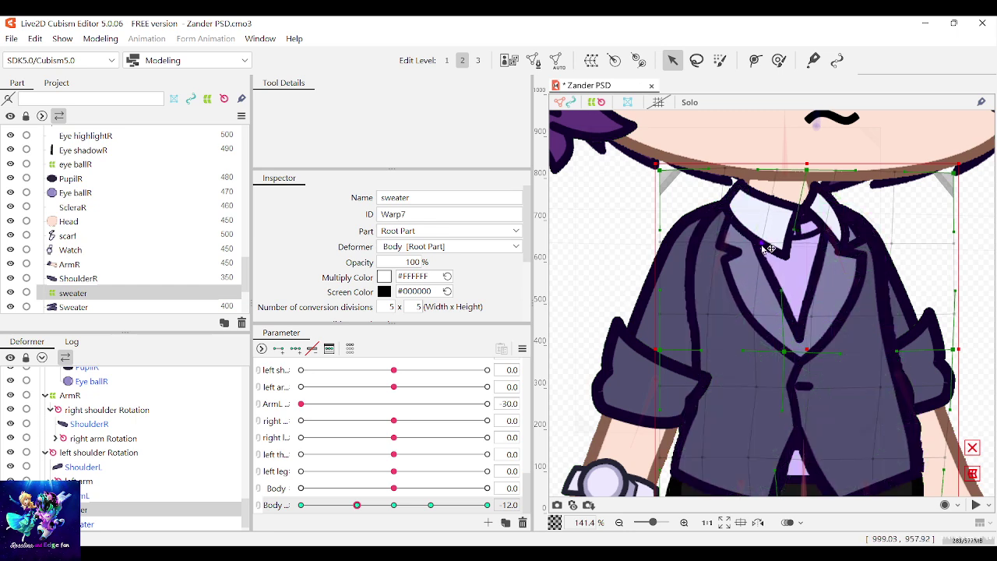
Adjust the sweater warp's point beside the lapel on the character's right side at -12.0
{"action": "left_click", "coordinate": [722, 243]}
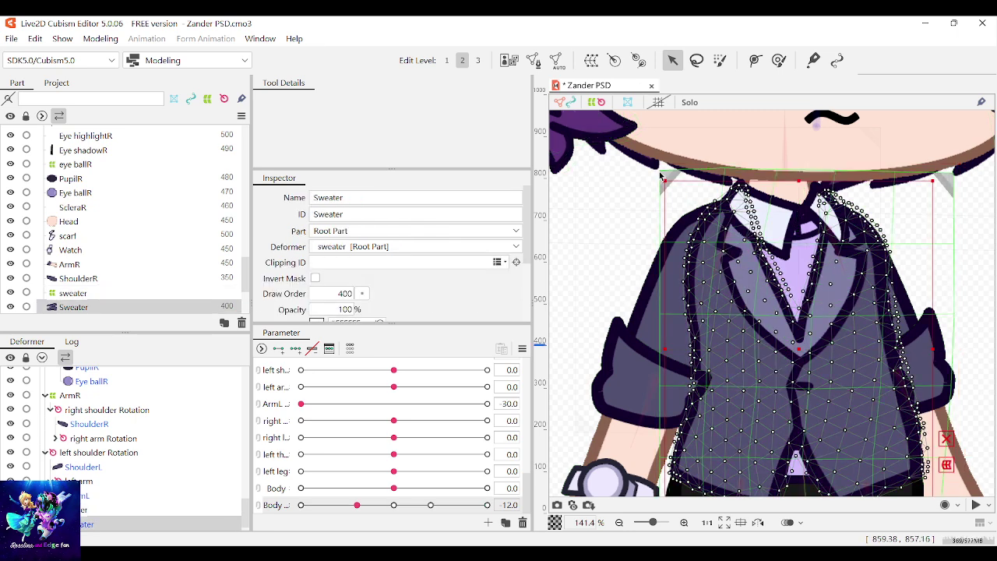
{"action": "left_click", "coordinate": [720, 243]}
{"action": "scroll", "coordinate": [718, 241], "scroll_direction": "up", "scroll_amount": 2}
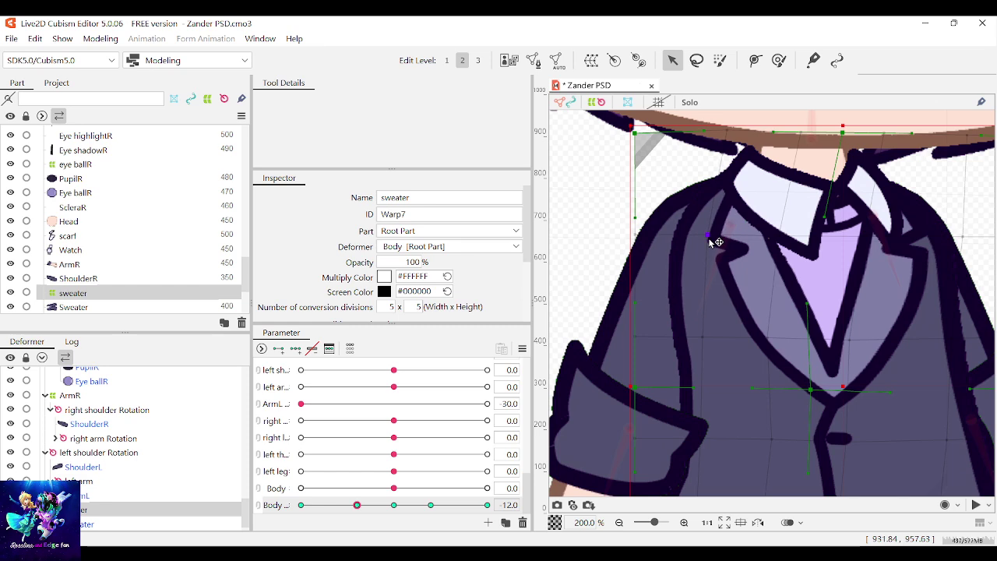
{"action": "scroll", "coordinate": [713, 237], "scroll_direction": "down", "scroll_amount": 2}
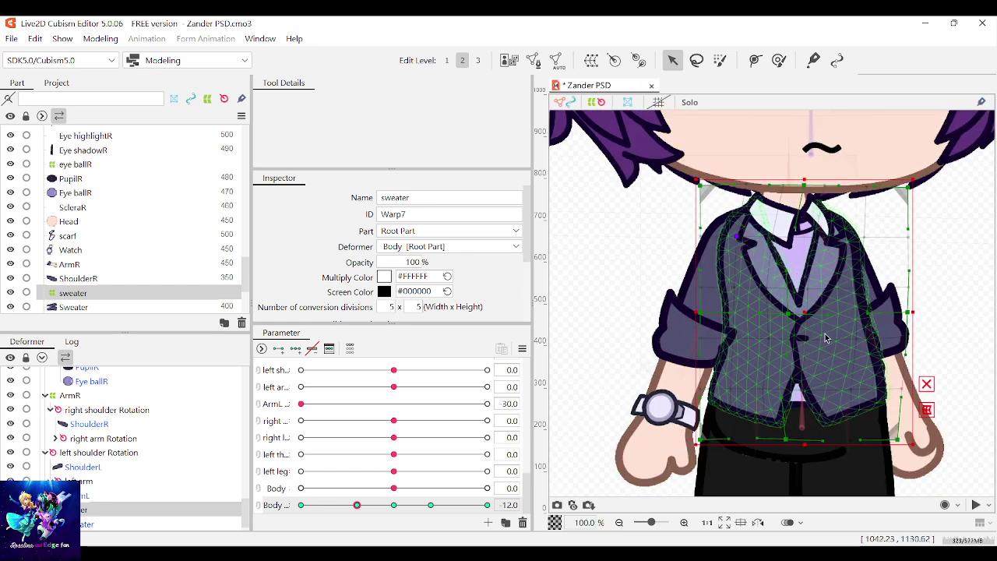
Shift the sweater warp's points around the jacket's front opening slightly toward the right arm at -12.0
{"action": "left_click", "coordinate": [794, 238]}
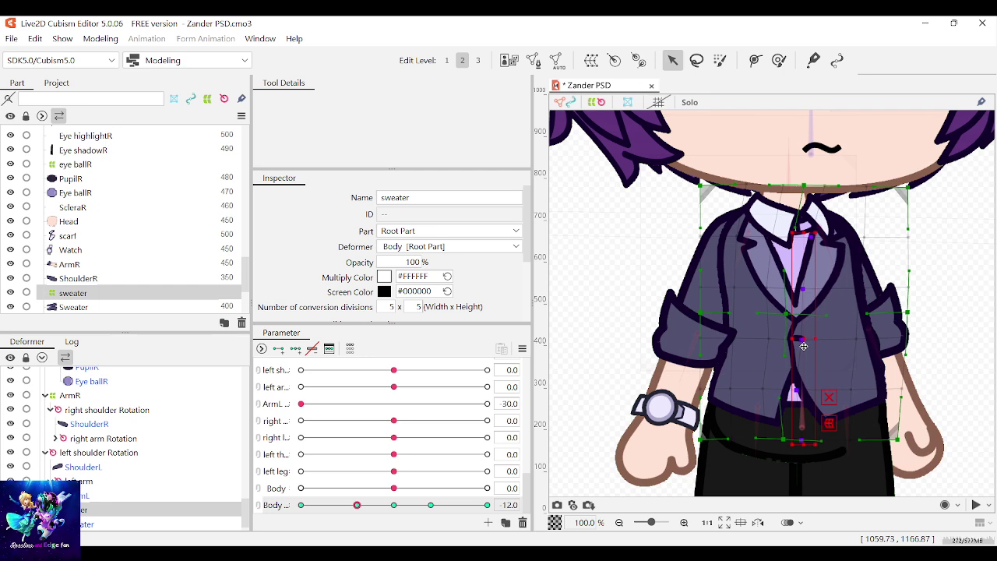
{"action": "left_click", "coordinate": [769, 343]}
{"action": "left_click_drag", "start_coordinate": [770, 343], "coordinate": [762, 343]}
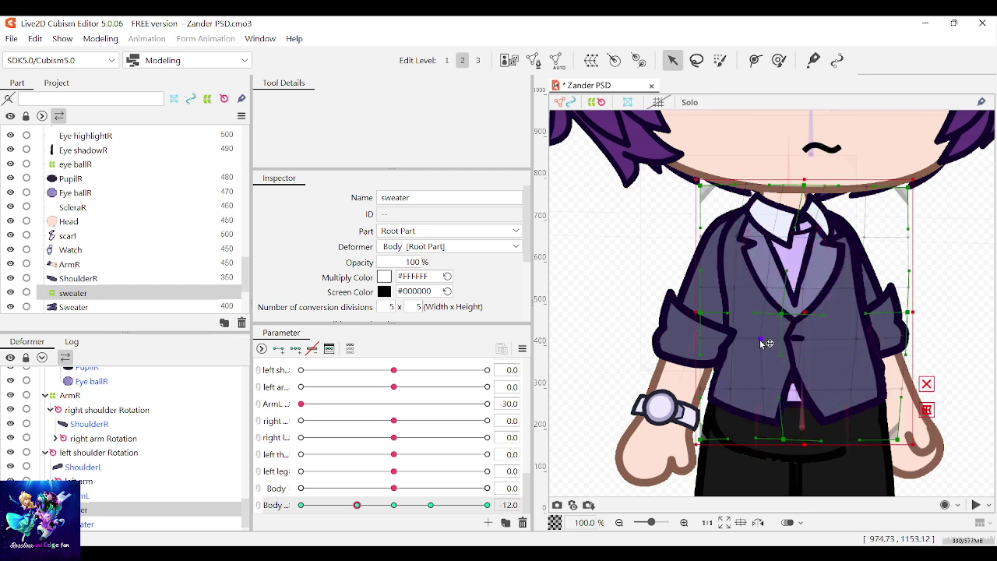
{"action": "scroll", "coordinate": [803, 295], "scroll_direction": "up", "scroll_amount": 1}
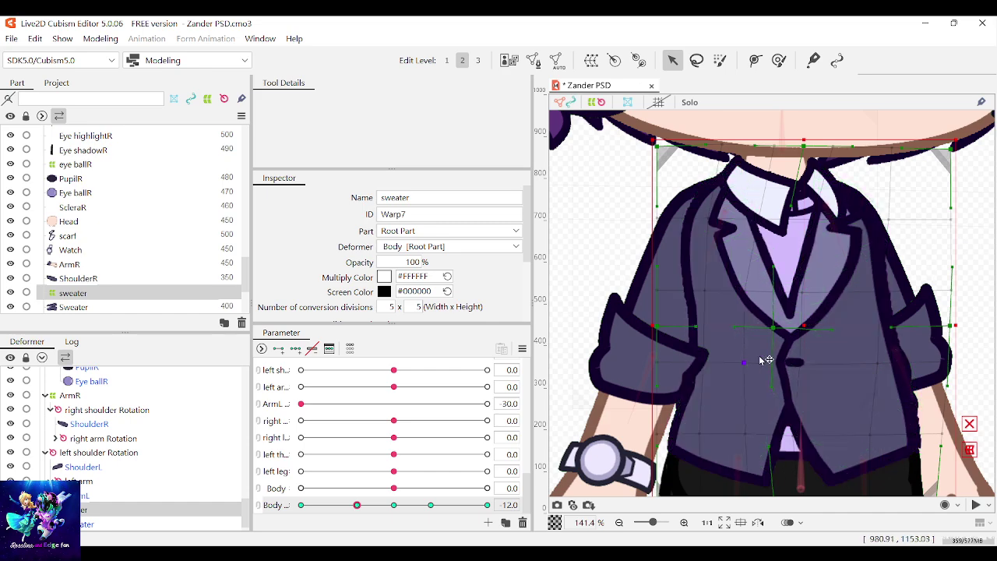
{"action": "scroll", "coordinate": [767, 360], "scroll_direction": "down", "scroll_amount": 2}
{"action": "scroll", "coordinate": [747, 433], "scroll_direction": "up", "scroll_amount": 3}
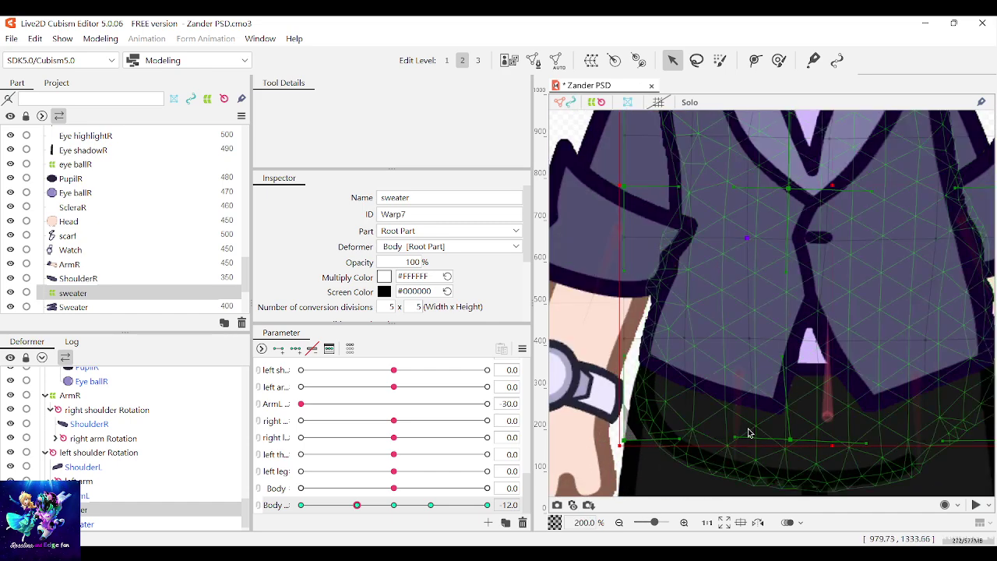
{"action": "scroll", "coordinate": [830, 366], "scroll_direction": "down", "scroll_amount": 2}
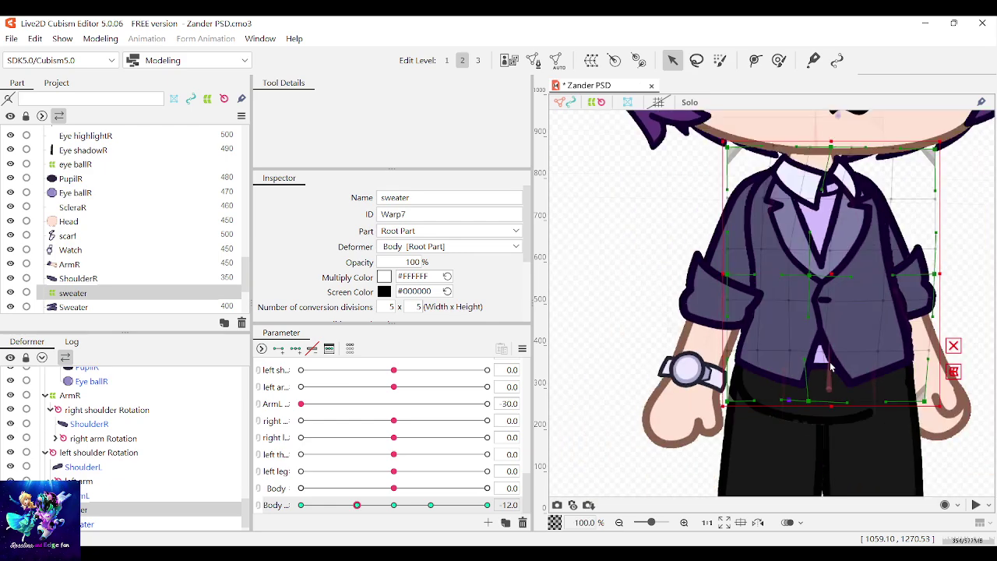
Select the ArmR arm mesh and add keys to it at all five existing key positions of the Body parameter
{"action": "scroll", "coordinate": [830, 264], "scroll_direction": "up", "scroll_amount": 1}
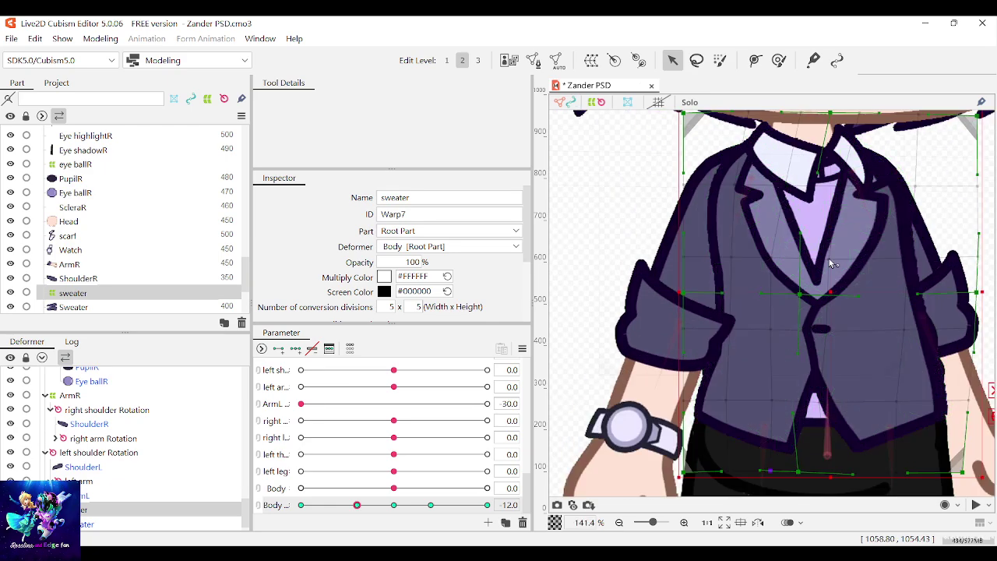
{"action": "scroll", "coordinate": [824, 238], "scroll_direction": "down", "scroll_amount": 1}
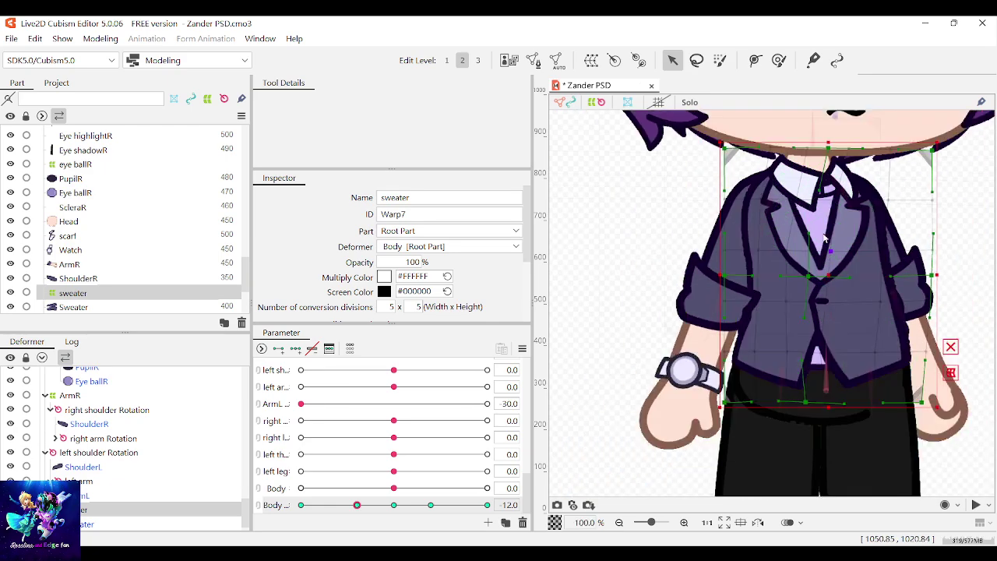
{"action": "left_click_drag", "start_coordinate": [356, 505], "coordinate": [357, 506]}
{"action": "left_click", "coordinate": [708, 302]}
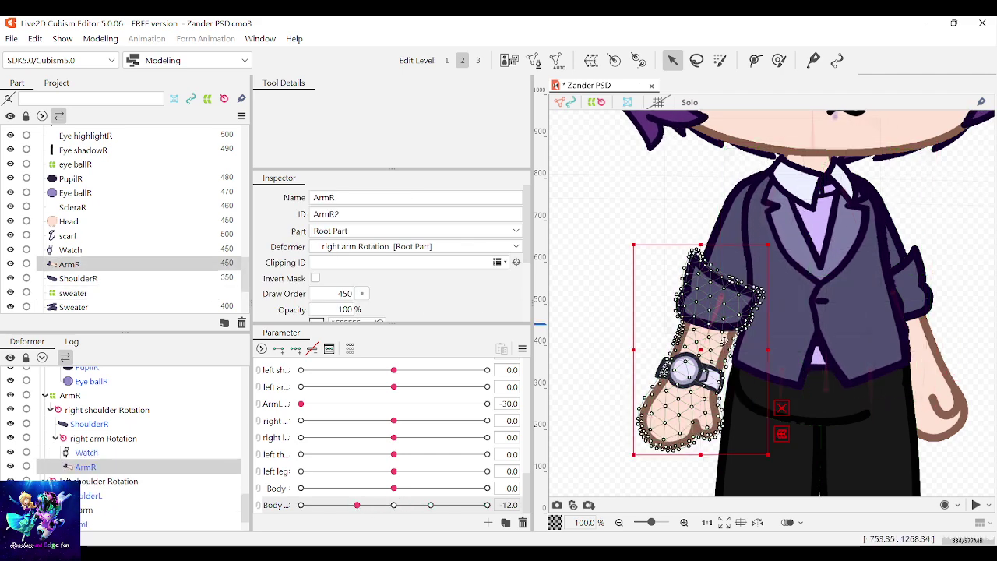
{"action": "scroll", "coordinate": [465, 433], "scroll_direction": "up", "scroll_amount": 5}
{"action": "scroll", "coordinate": [465, 433], "scroll_direction": "down", "scroll_amount": 6}
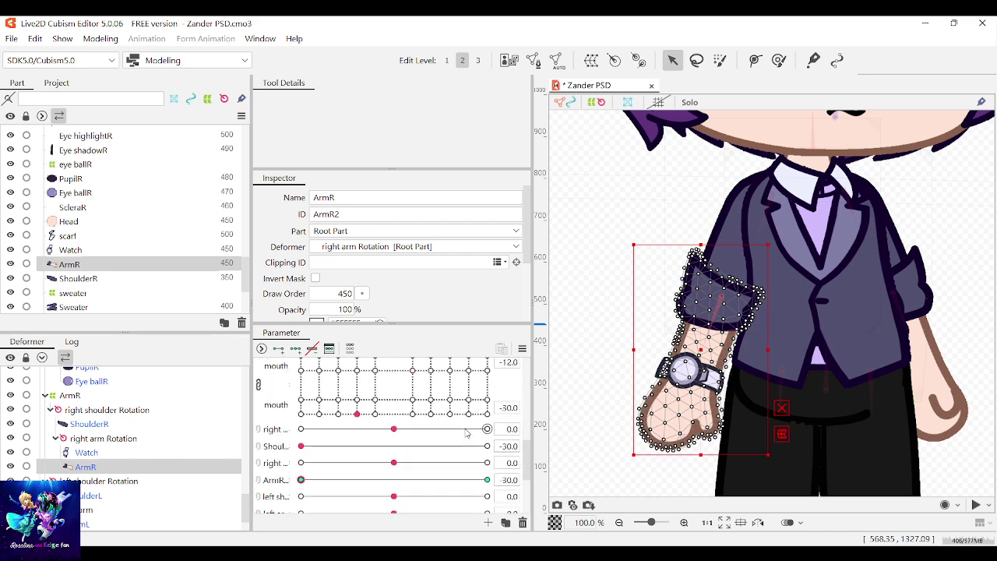
{"action": "mouse_move", "coordinate": [335, 429]}
{"action": "left_mouse_down"}
{"action": "mouse_move", "coordinate": [490, 426]}
{"action": "mouse_move", "coordinate": [281, 425]}
{"action": "left_mouse_up"}
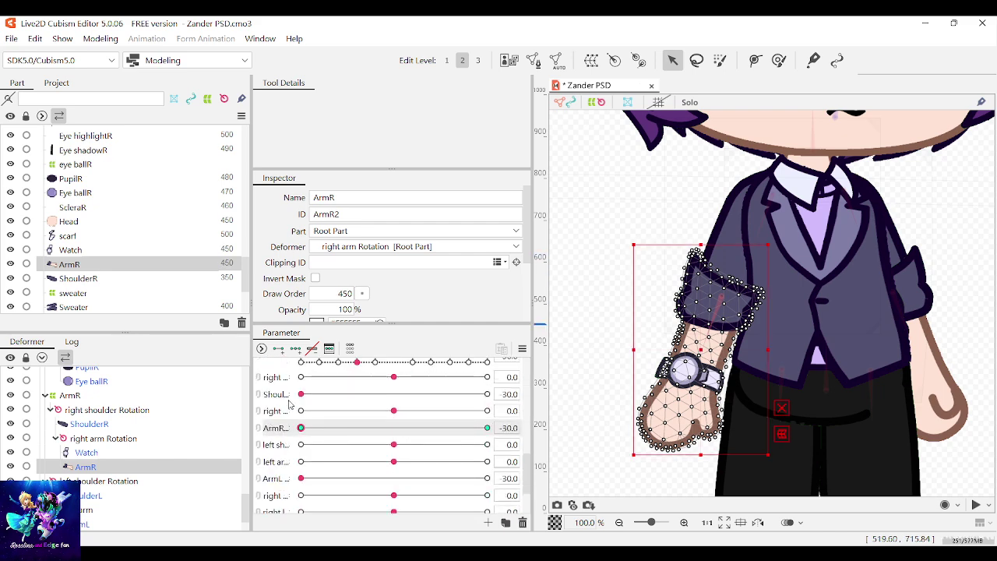
{"action": "scroll", "coordinate": [423, 467], "scroll_direction": "down", "scroll_amount": 3}
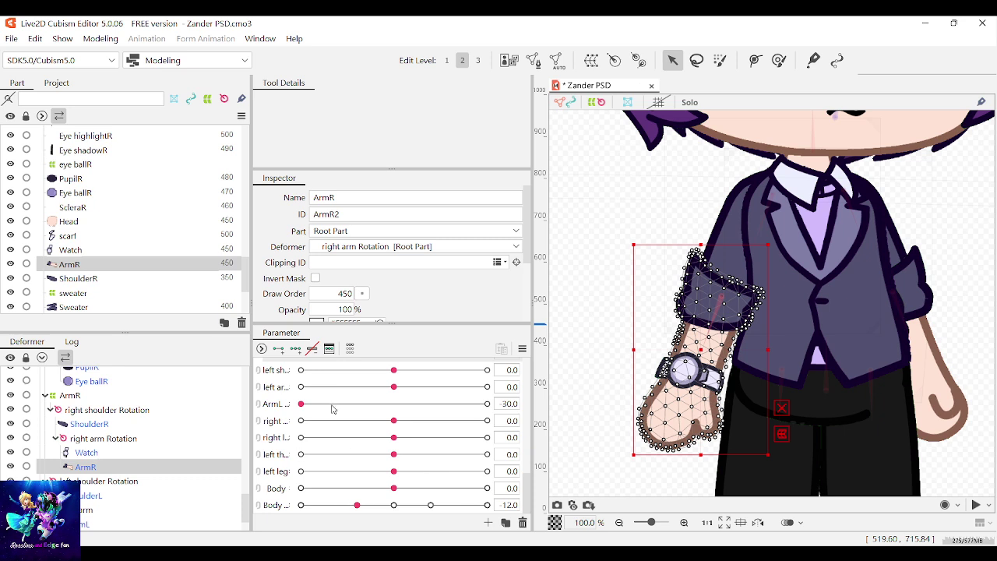
{"action": "left_click", "coordinate": [274, 504]}
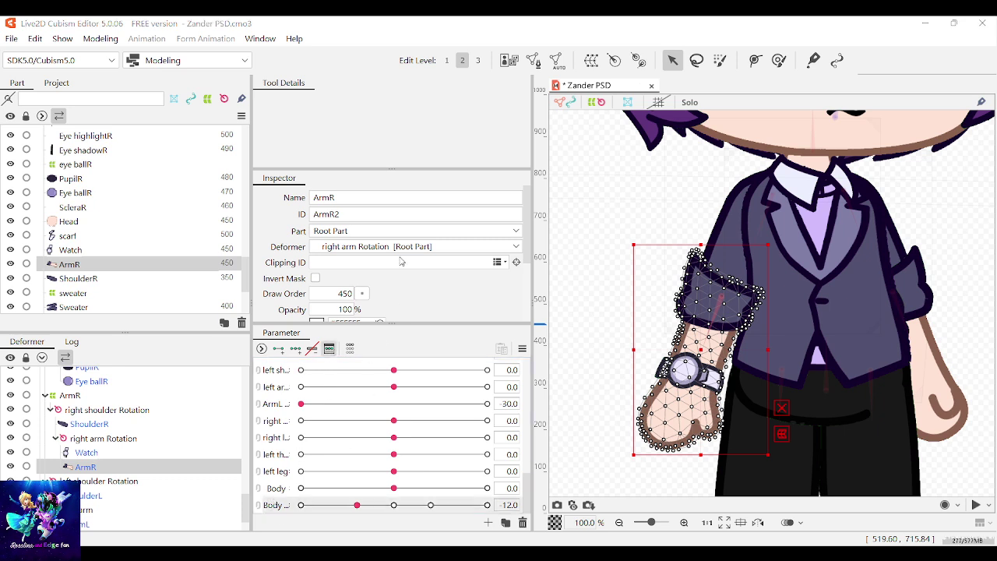
{"action": "left_click", "coordinate": [296, 348]}
{"action": "left_click", "coordinate": [330, 350]}
{"action": "left_click", "coordinate": [472, 439]}
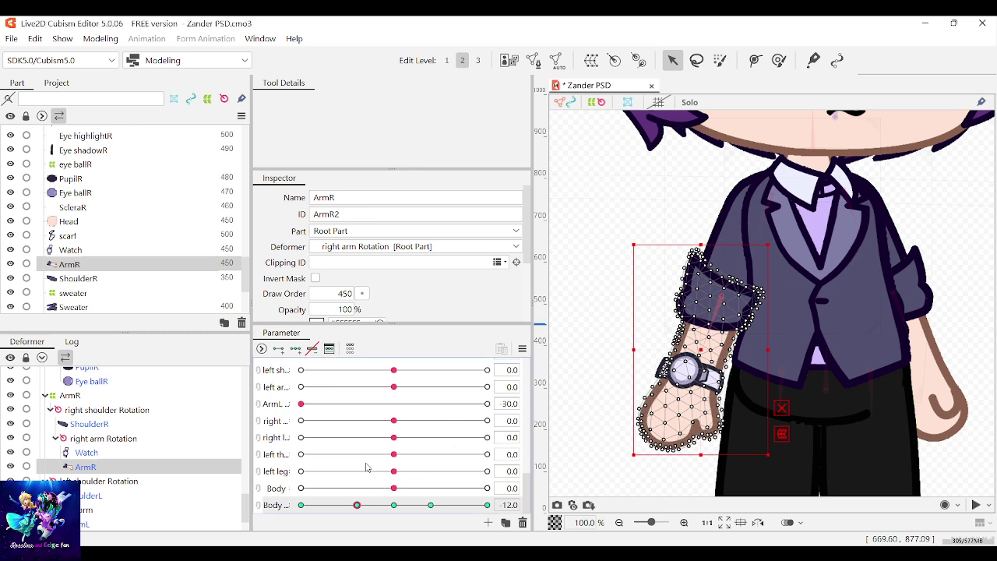
Set the ArmR mesh's draw order to 350 at the Body parameter's -12.0 key and hide the position-adjusting deformer
{"action": "left_click_drag", "start_coordinate": [361, 295], "coordinate": [367, 296]}
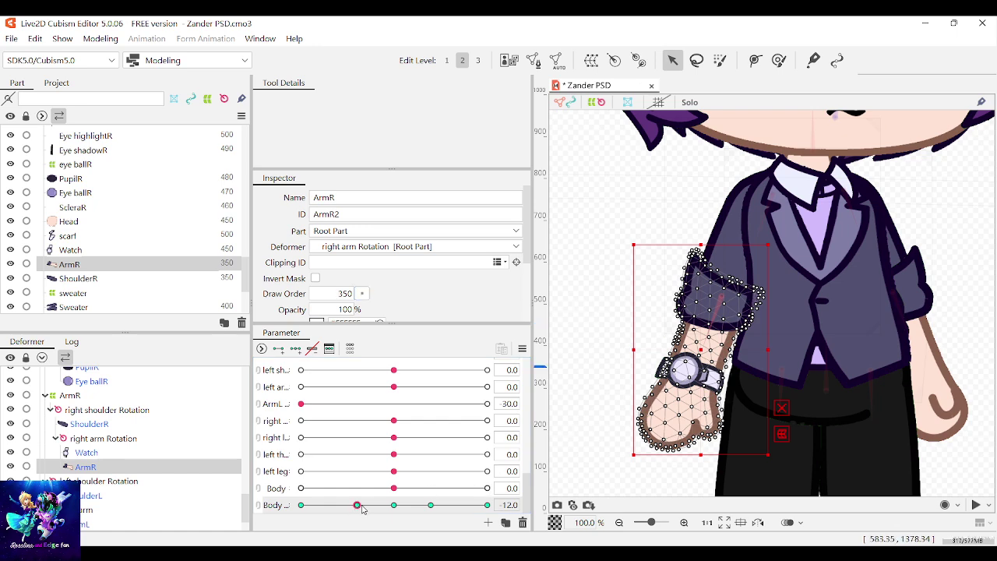
{"action": "mouse_move", "coordinate": [361, 509]}
{"action": "left_mouse_down"}
{"action": "mouse_move", "coordinate": [349, 513]}
{"action": "mouse_move", "coordinate": [357, 505]}
{"action": "left_mouse_up"}
{"action": "scroll", "coordinate": [896, 204], "scroll_direction": "down", "scroll_amount": 3}
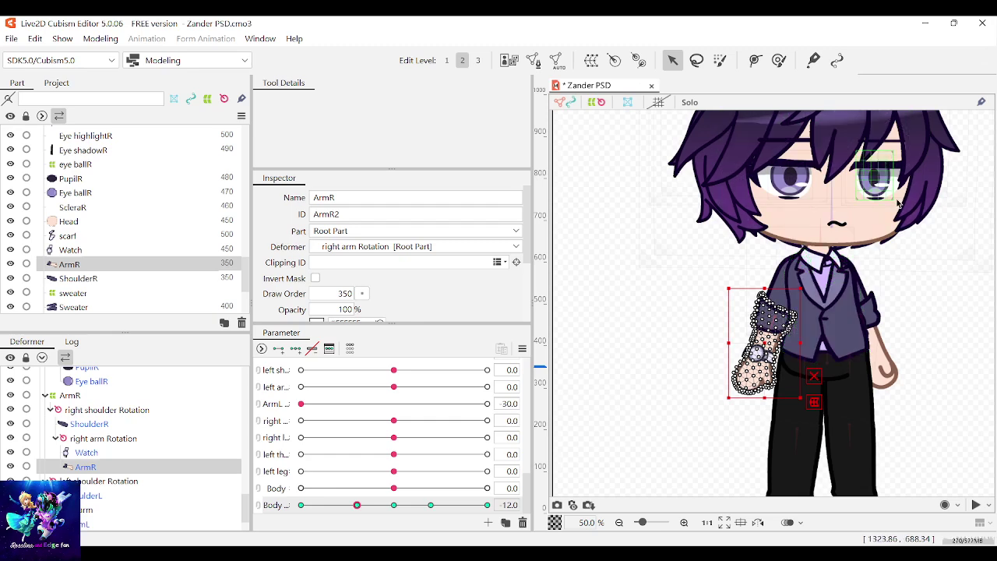
{"action": "scroll", "coordinate": [897, 205], "scroll_direction": "up", "scroll_amount": 1}
{"action": "scroll", "coordinate": [46, 184], "scroll_direction": "up", "scroll_amount": 5}
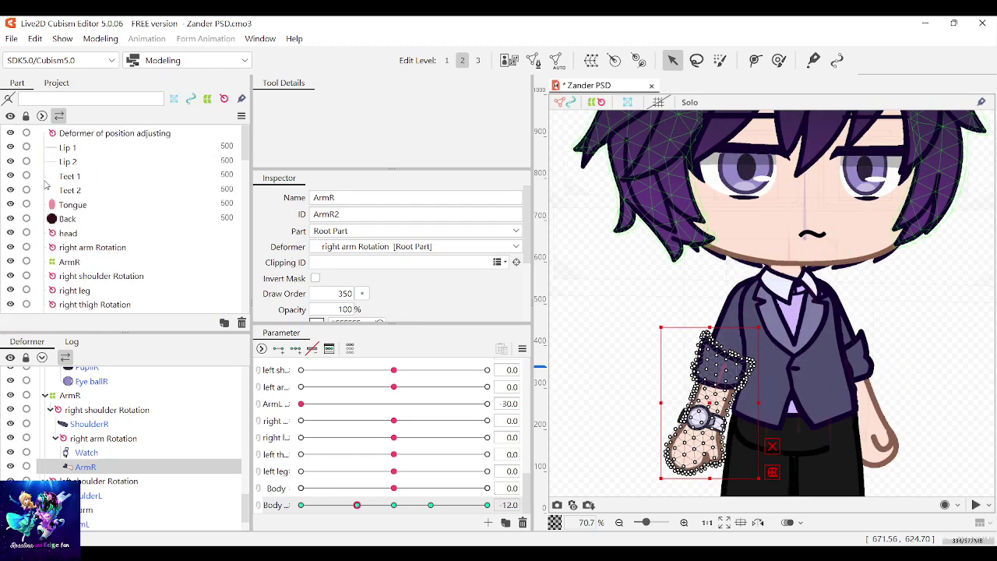
{"action": "scroll", "coordinate": [762, 293], "scroll_direction": "down", "scroll_amount": 1}
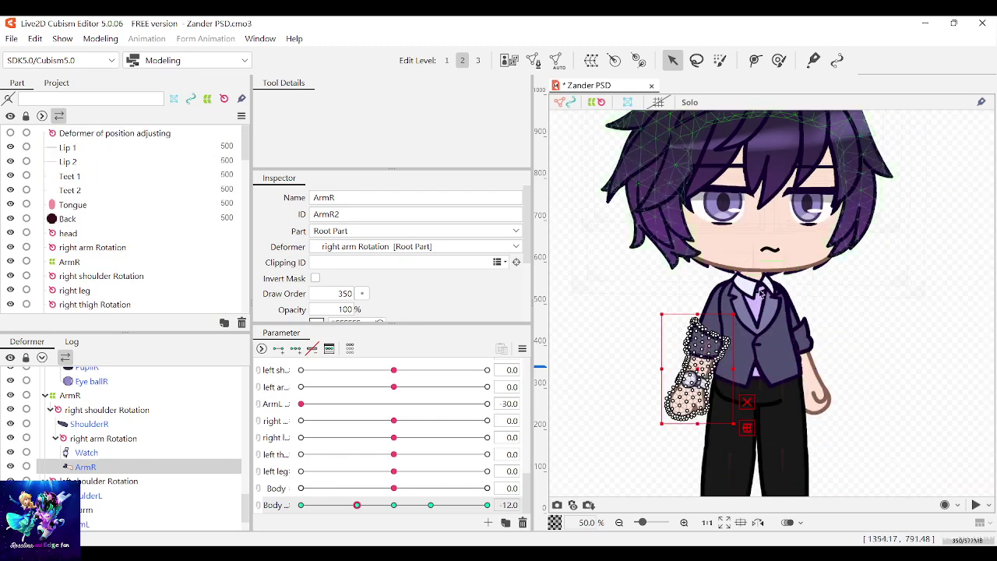
{"action": "mouse_move", "coordinate": [356, 511]}
{"action": "left_mouse_down"}
{"action": "mouse_move", "coordinate": [413, 506]}
{"action": "mouse_move", "coordinate": [359, 510]}
{"action": "left_mouse_up"}
Select the ArmR warp above the right shoulder Rotation and shift it slightly inward toward the torso at the -12.0 key
{"action": "left_click", "coordinate": [891, 333]}
{"action": "left_click", "coordinate": [707, 318]}
{"action": "scroll", "coordinate": [707, 318], "scroll_direction": "up", "scroll_amount": 3}
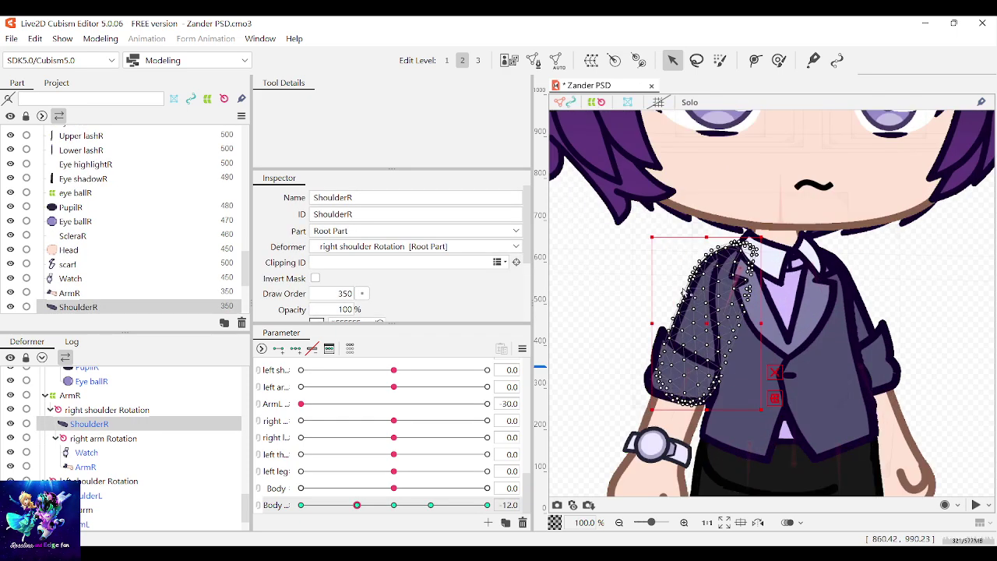
{"action": "left_click", "coordinate": [737, 279]}
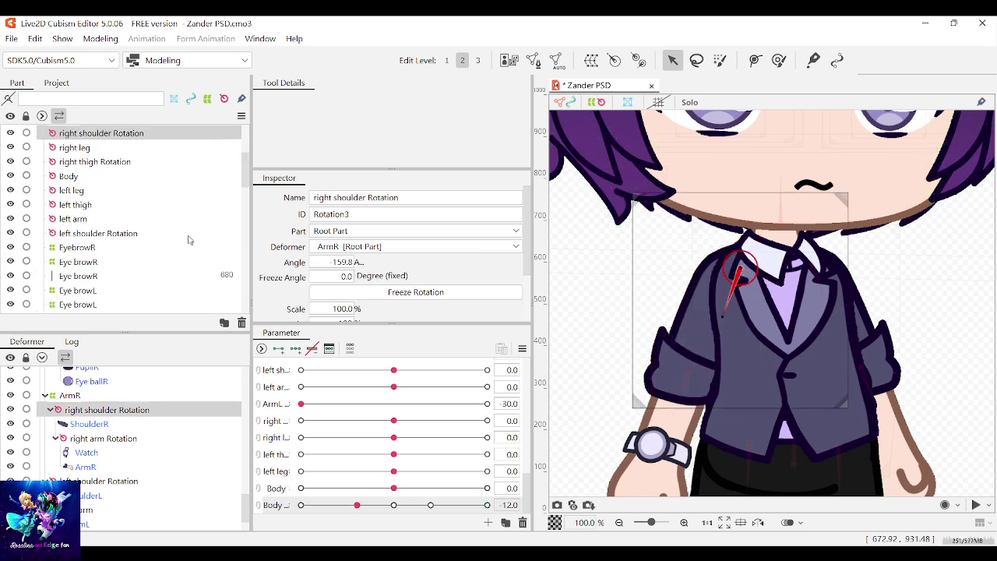
{"action": "left_click", "coordinate": [738, 280]}
{"action": "left_click_drag", "start_coordinate": [739, 300], "coordinate": [744, 300]}
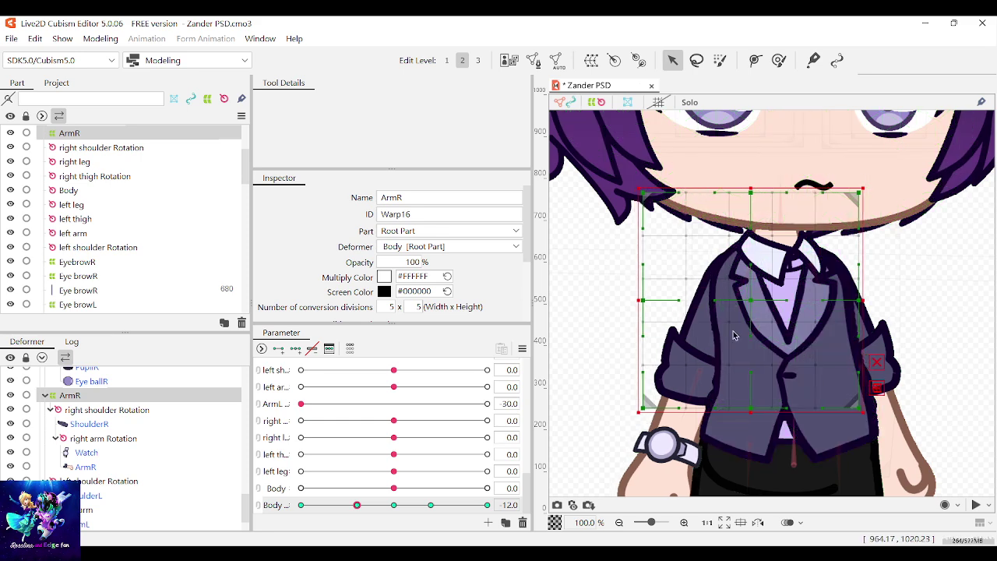
Try rotating the ArmR warp slightly counterclockwise at the -12.0 key and undo the rotation
{"action": "scroll", "coordinate": [741, 377], "scroll_direction": "up", "scroll_amount": 10}
{"action": "scroll", "coordinate": [741, 376], "scroll_direction": "down", "scroll_amount": 1}
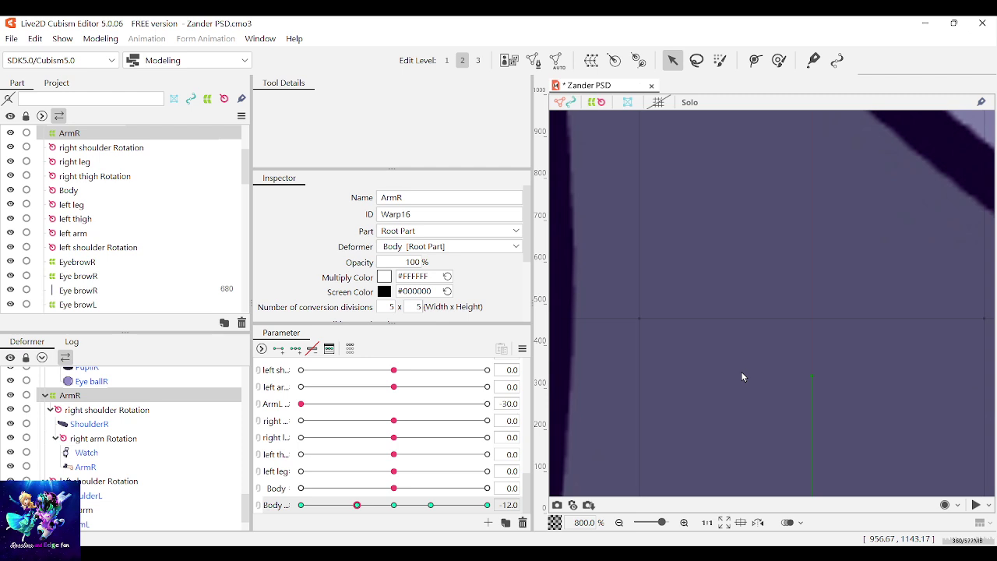
{"action": "scroll", "coordinate": [741, 377], "scroll_direction": "down", "scroll_amount": 1}
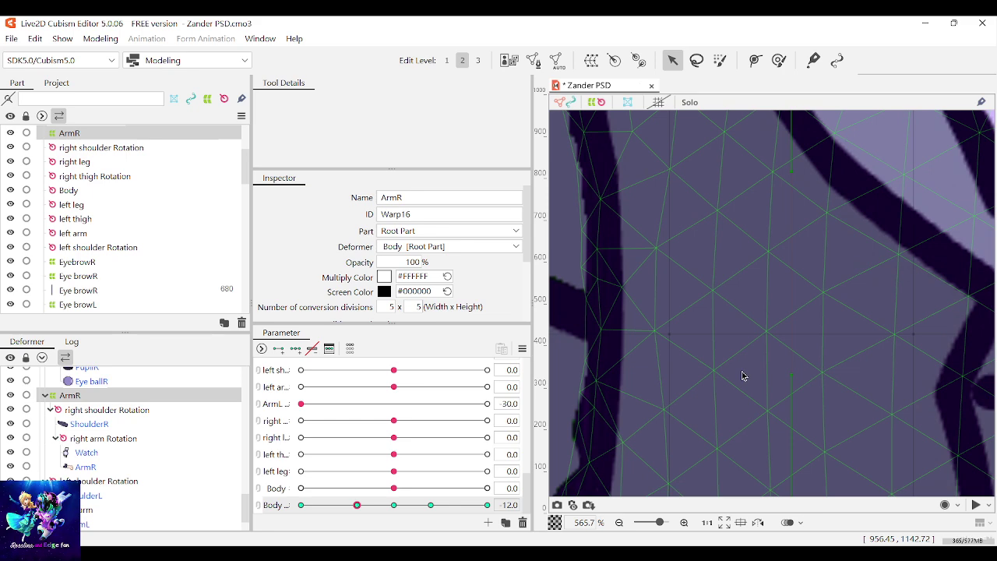
{"action": "scroll", "coordinate": [743, 375], "scroll_direction": "down", "scroll_amount": 6}
{"action": "scroll", "coordinate": [802, 274], "scroll_direction": "up", "scroll_amount": 1}
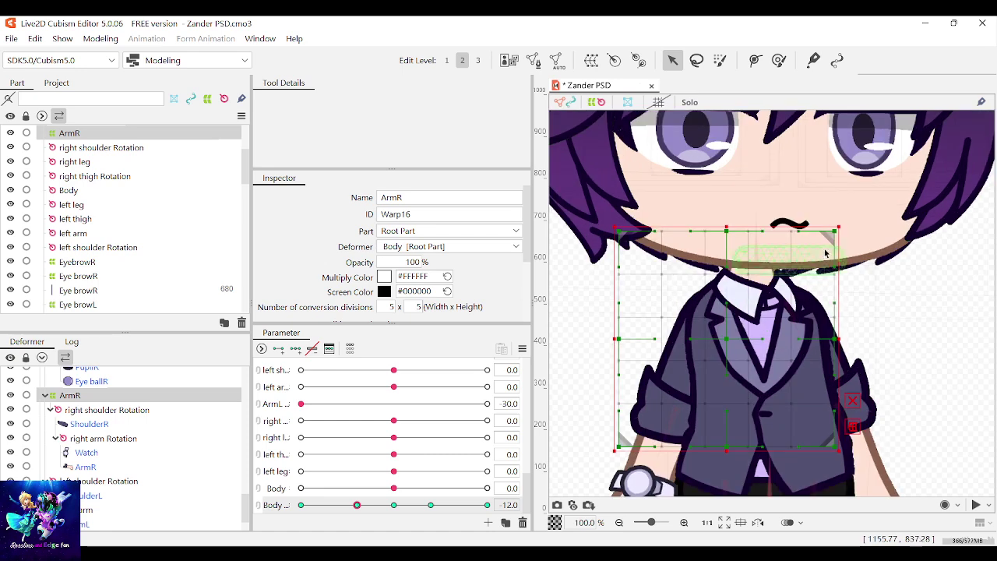
{"action": "left_click_drag", "start_coordinate": [843, 224], "coordinate": [838, 221]}
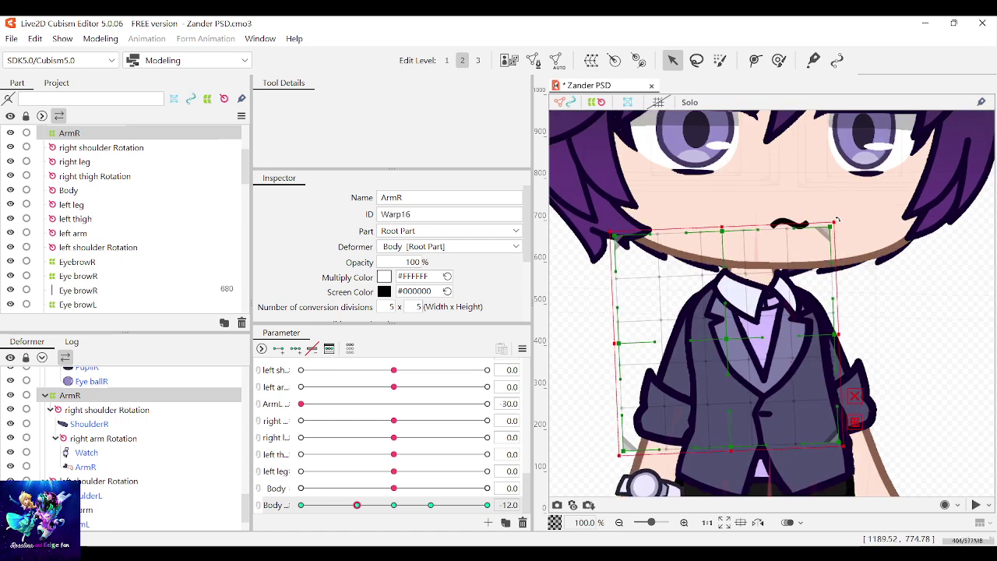
{"action": "key", "text": "ctrl+z"}
Nudge the ArmR warp slightly upward at the Body parameter's -12.0 key and save the model
{"action": "left_click_drag", "start_coordinate": [725, 338], "coordinate": [722, 336]}
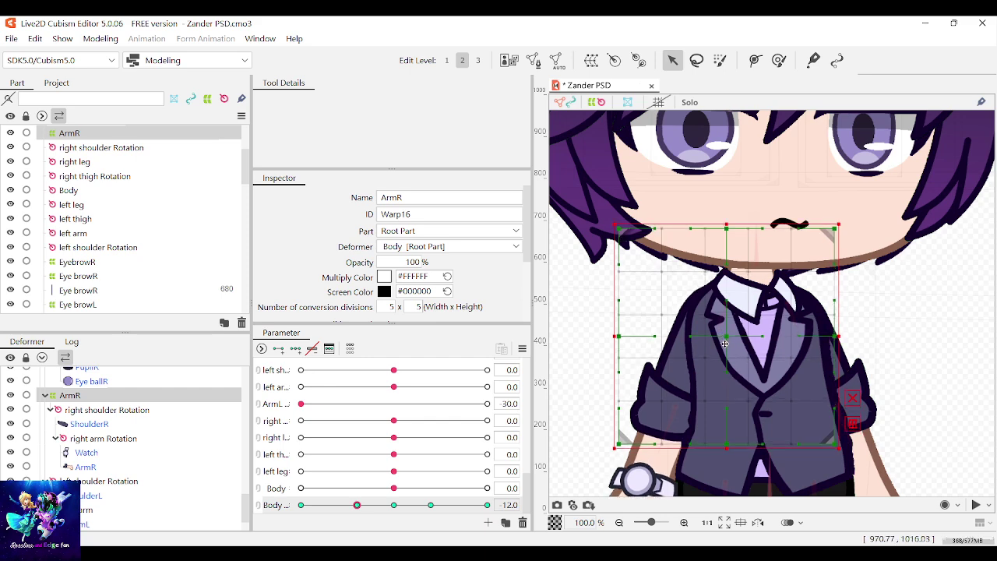
{"action": "scroll", "coordinate": [723, 337], "scroll_direction": "down", "scroll_amount": 1}
{"action": "scroll", "coordinate": [815, 284], "scroll_direction": "down", "scroll_amount": 1}
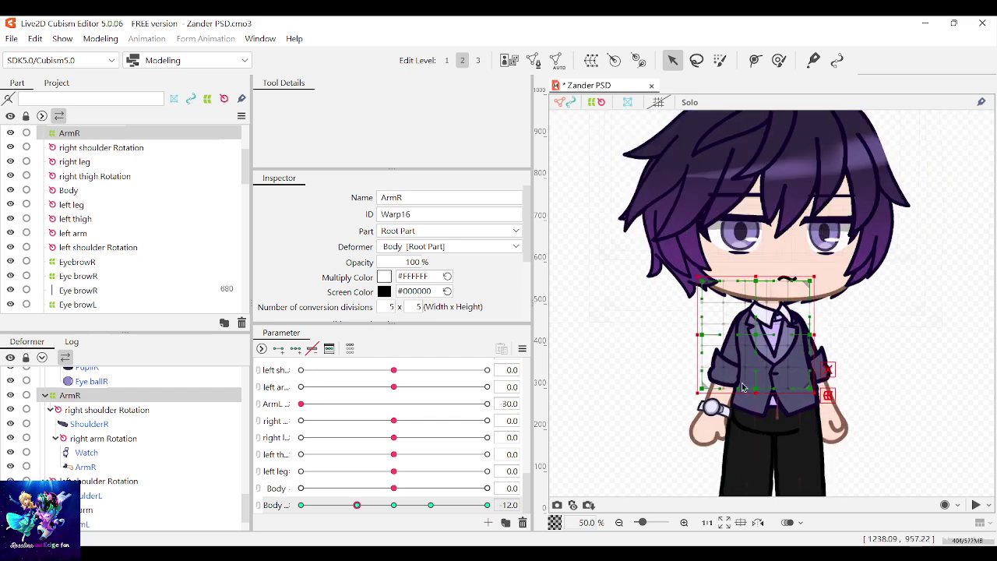
{"action": "left_click_drag", "start_coordinate": [756, 332], "coordinate": [754, 332]}
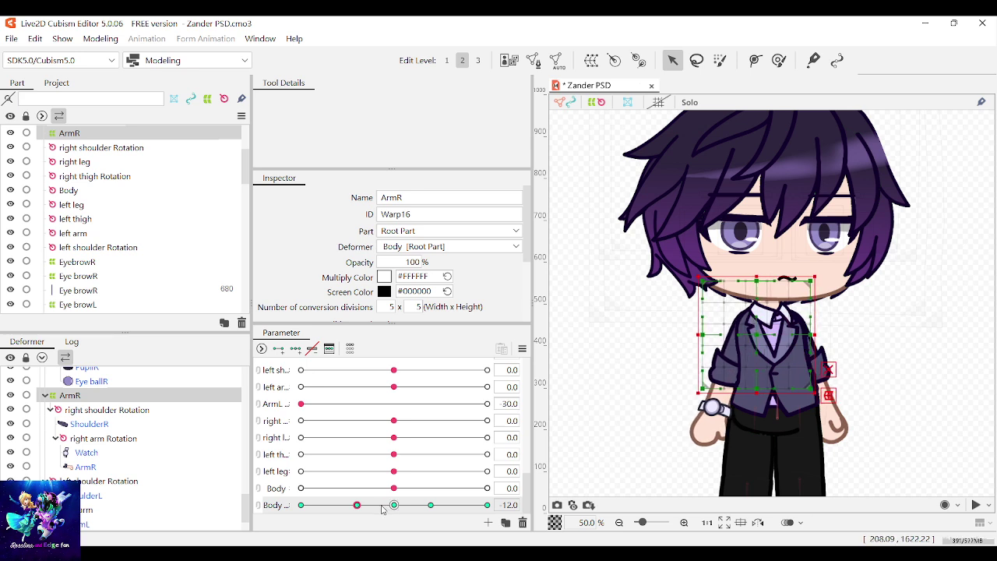
{"action": "mouse_move", "coordinate": [366, 507]}
{"action": "left_mouse_down"}
{"action": "mouse_move", "coordinate": [421, 508]}
{"action": "mouse_move", "coordinate": [358, 511]}
{"action": "left_mouse_up"}
{"action": "scroll", "coordinate": [895, 345], "scroll_direction": "down", "scroll_amount": 1}
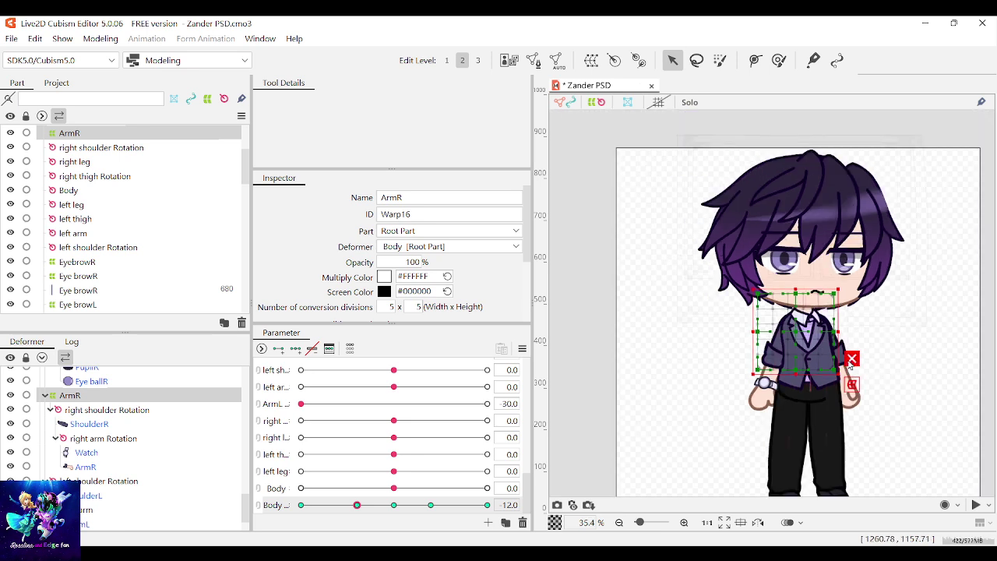
{"action": "key", "text": "ctrl+s"}
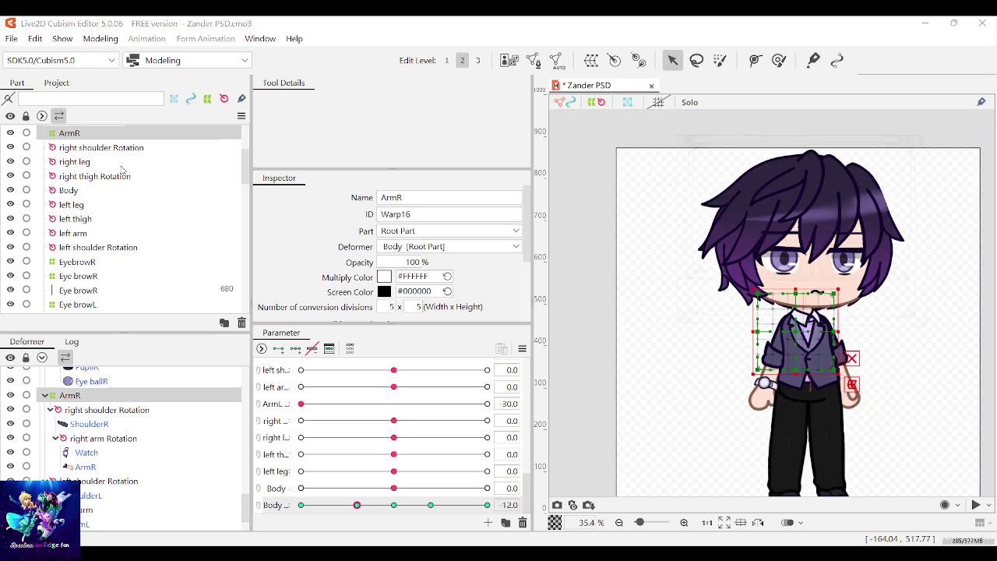
Duplicate the scarf mesh at the neck, hide the copy and keep the original scarf selected
{"action": "left_click", "coordinate": [907, 361]}
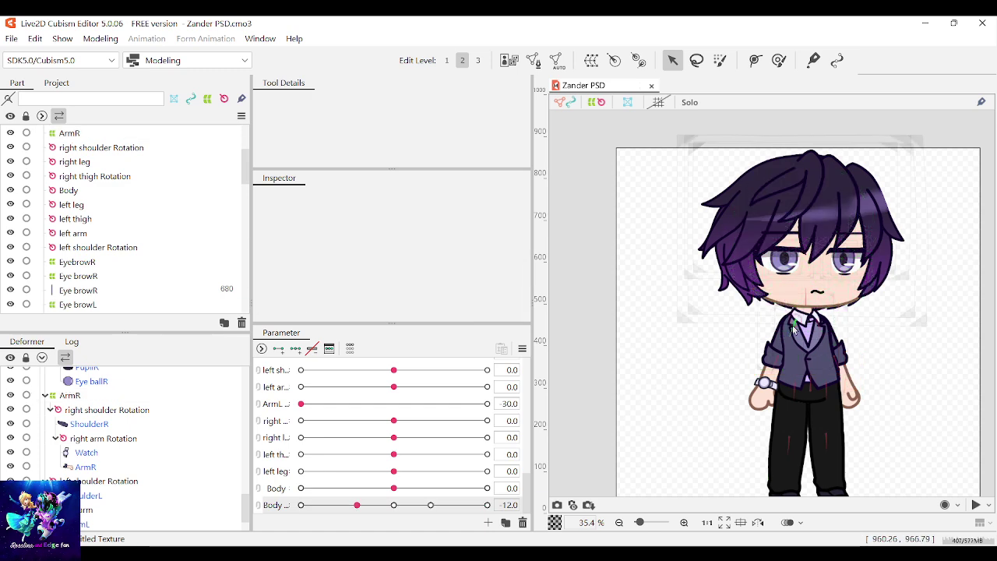
{"action": "scroll", "coordinate": [818, 304], "scroll_direction": "up", "scroll_amount": 3}
{"action": "left_click", "coordinate": [818, 304]}
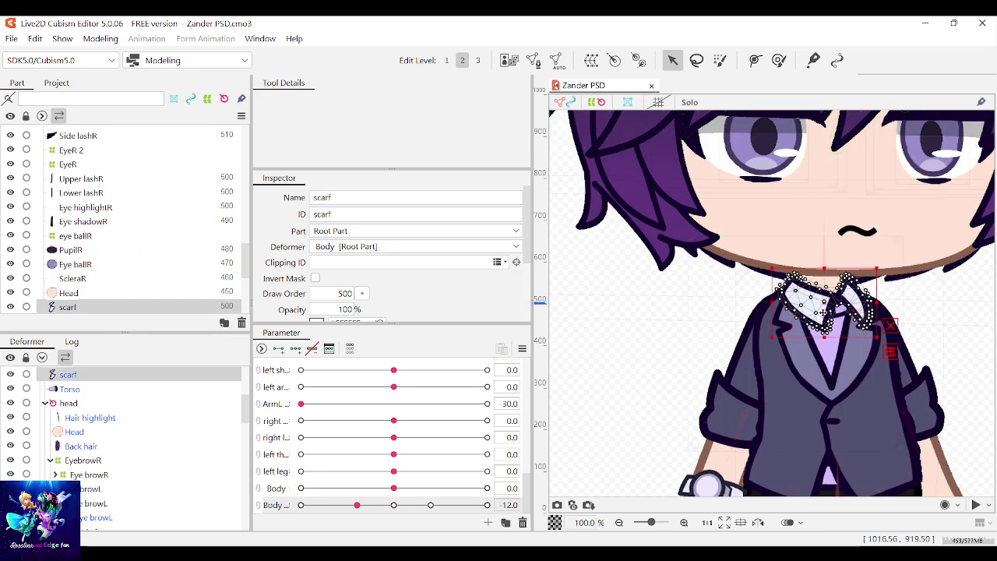
{"action": "scroll", "coordinate": [817, 304], "scroll_direction": "up", "scroll_amount": 3}
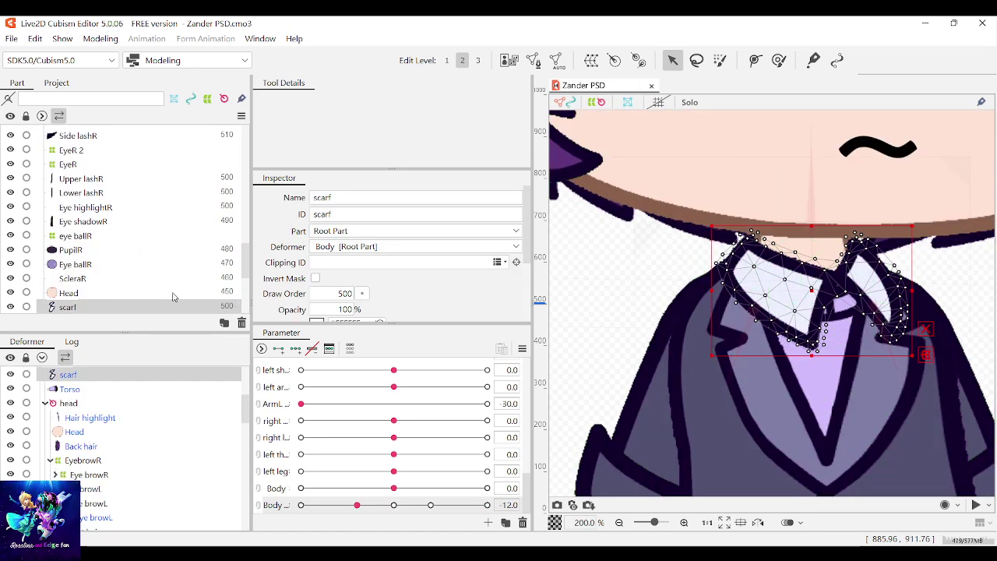
{"action": "key", "text": "ctrl+d"}
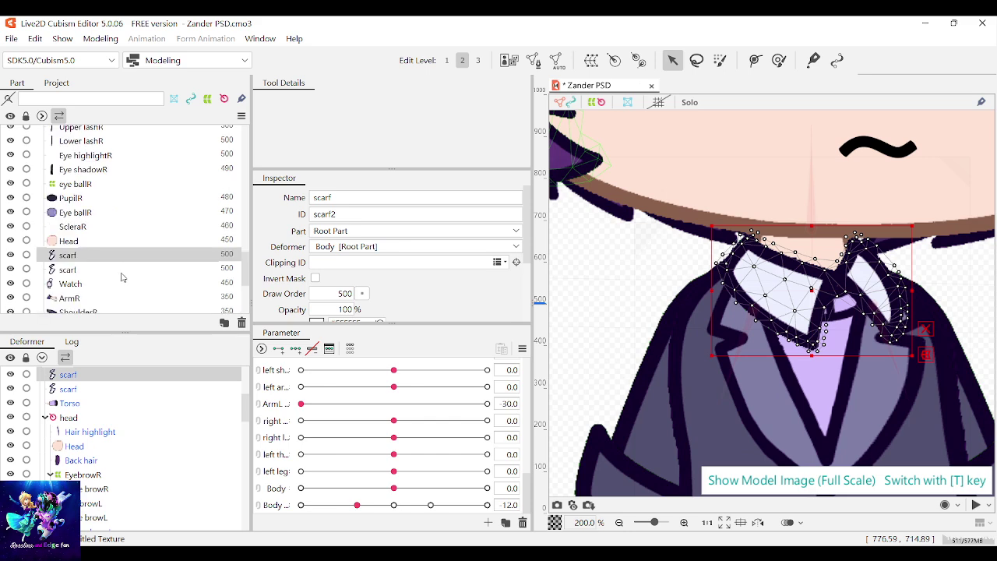
{"action": "left_click", "coordinate": [80, 270]}
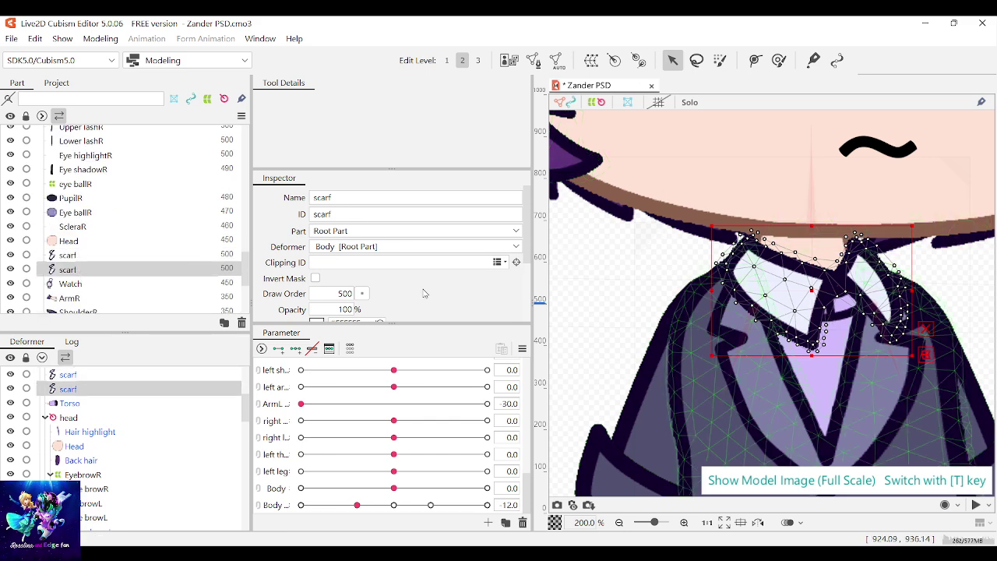
{"action": "left_click", "coordinate": [12, 256]}
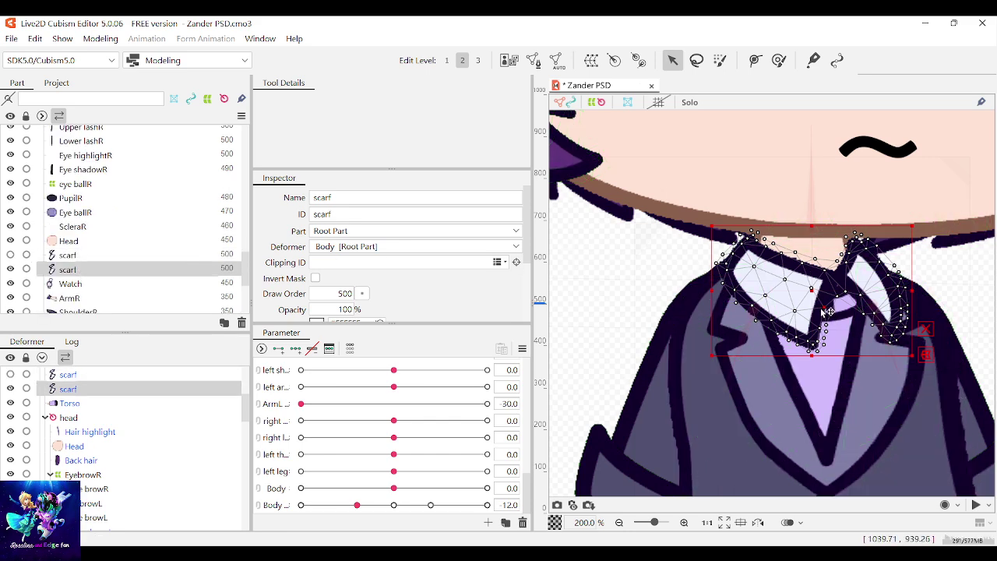
{"action": "key", "text": "ctrl+e"}
{"action": "scroll", "coordinate": [826, 312], "scroll_direction": "down", "scroll_amount": 2}
{"action": "scroll", "coordinate": [922, 322], "scroll_direction": "up", "scroll_amount": 2}
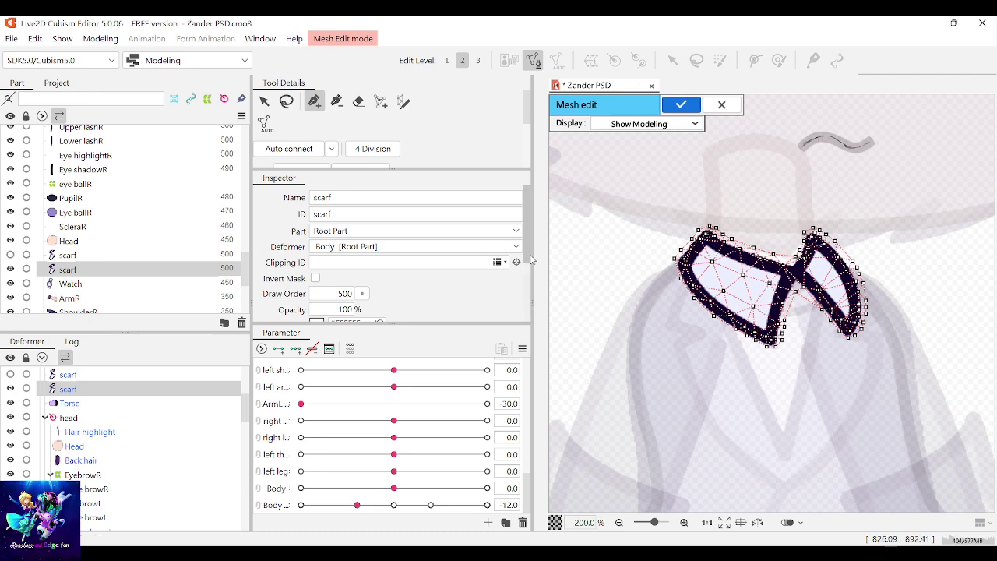
{"action": "left_click", "coordinate": [11, 269]}
{"action": "left_click", "coordinate": [97, 286]}
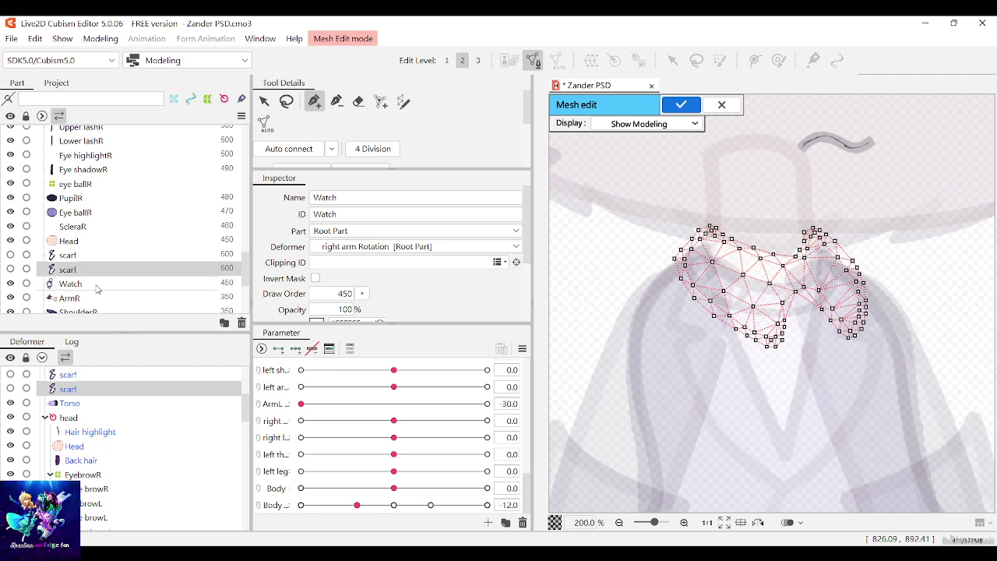
{"action": "left_click", "coordinate": [98, 287]}
{"action": "left_click", "coordinate": [722, 104]}
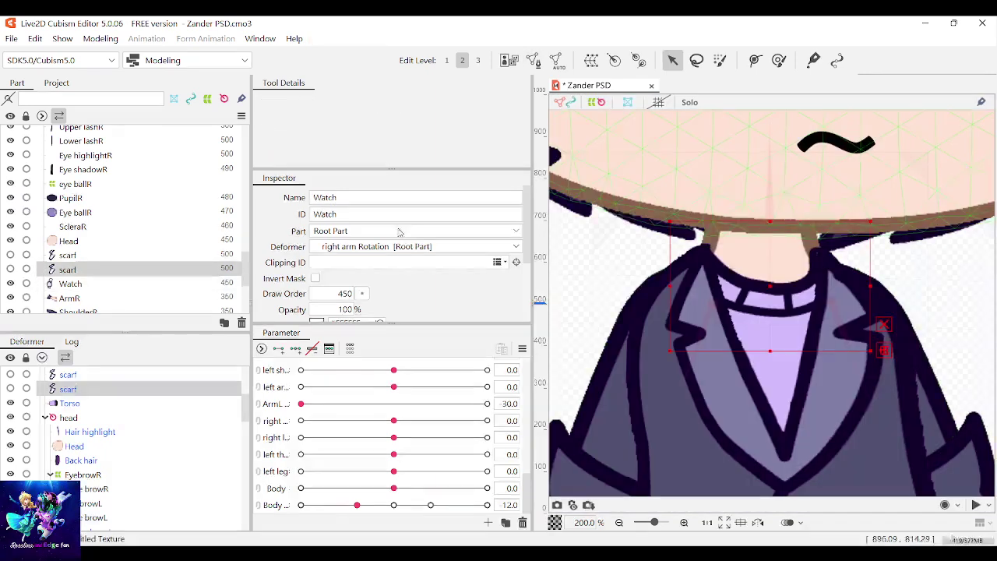
Reselect the original scarf mesh and hide it on the model
{"action": "left_click", "coordinate": [22, 266]}
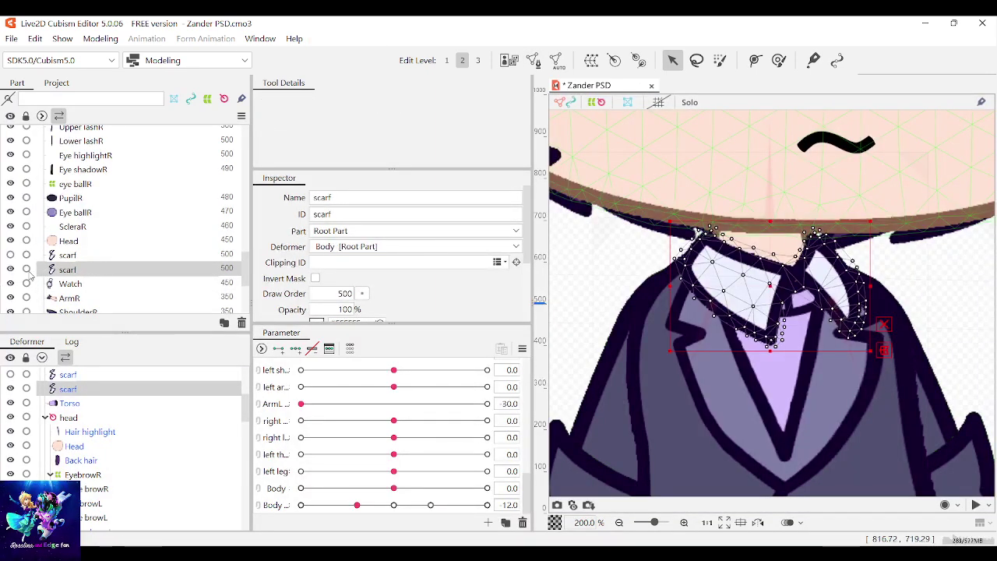
{"action": "left_click", "coordinate": [11, 269]}
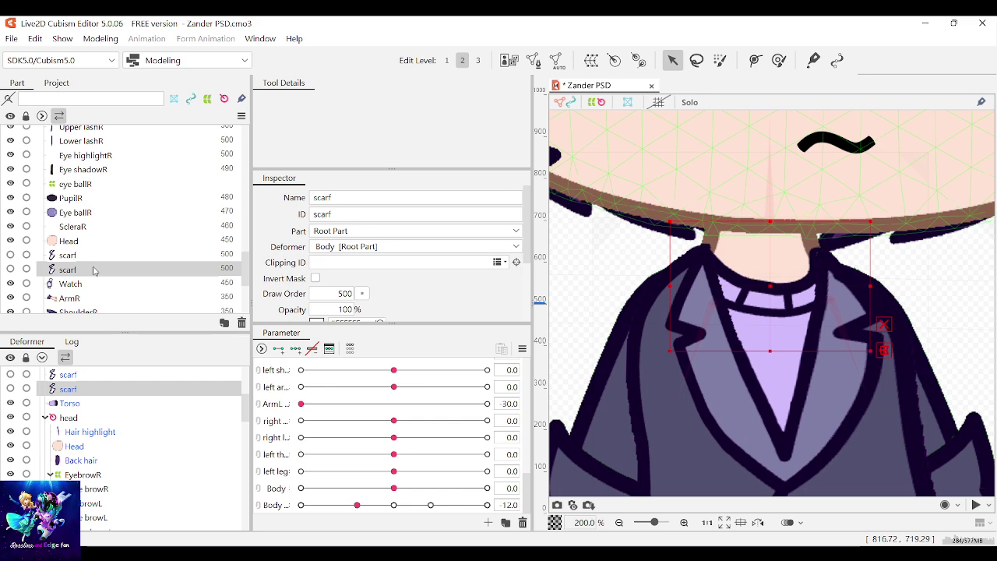
Duplicate the scarf mesh once more and show the original scarf on the model
{"action": "key", "text": "ctrl+d"}
{"action": "left_click", "coordinate": [55, 284]}
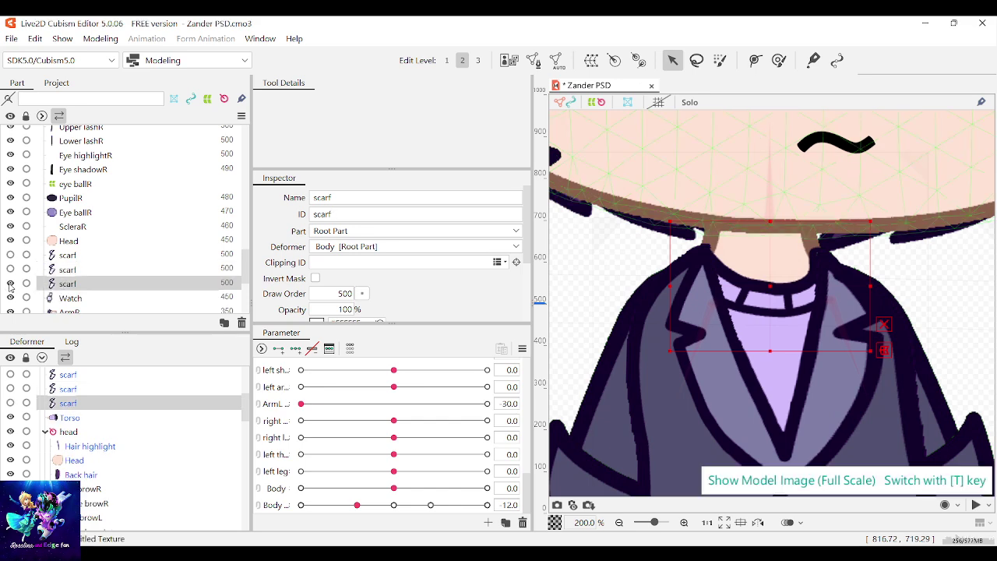
{"action": "left_click", "coordinate": [11, 286]}
Edit the original scarf's mesh and delete the vertices covering the narrow collar flap
{"action": "key", "text": "ctrl+e"}
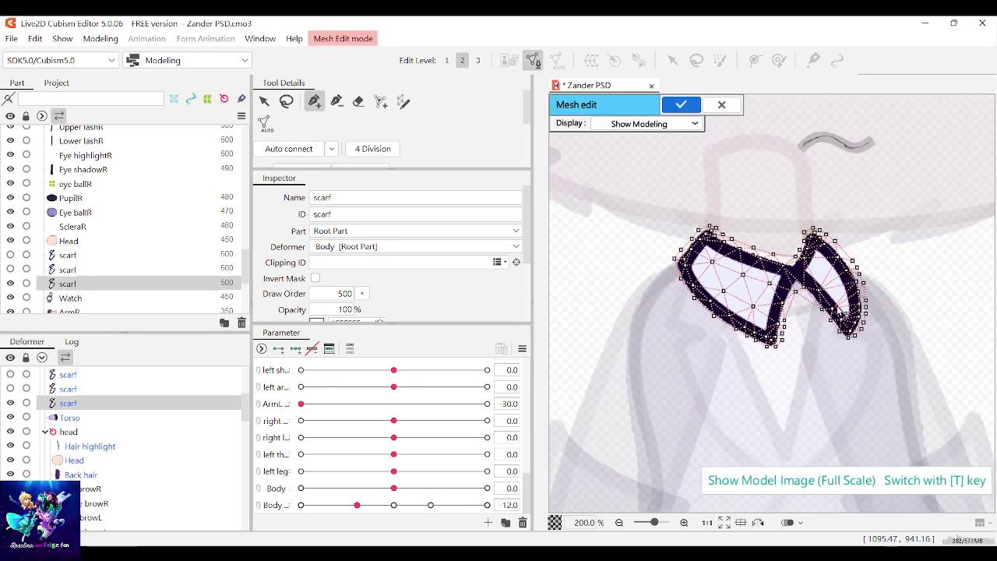
{"action": "scroll", "coordinate": [885, 331], "scroll_direction": "up", "scroll_amount": 2}
{"action": "scroll", "coordinate": [886, 331], "scroll_direction": "down", "scroll_amount": 1}
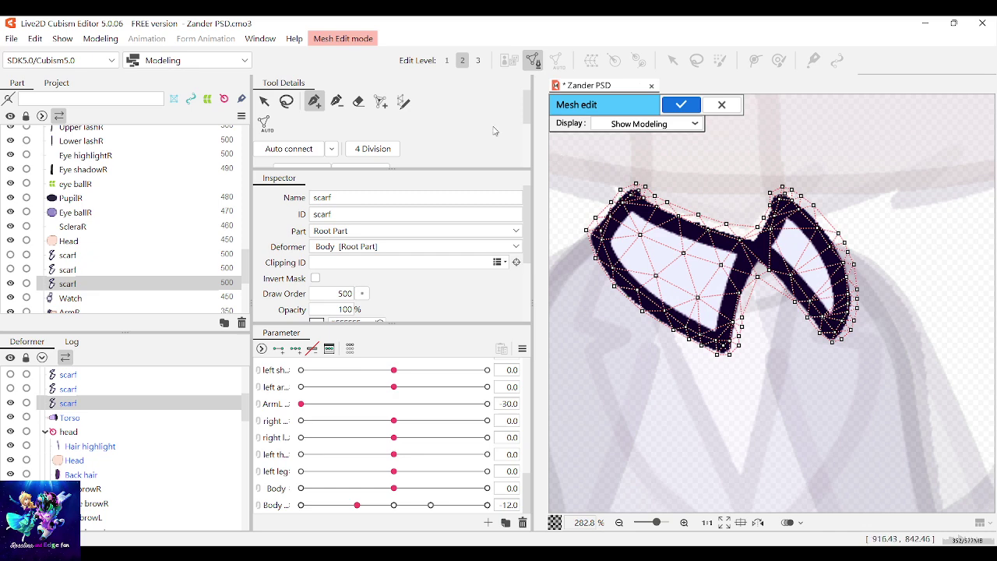
{"action": "scroll", "coordinate": [381, 155], "scroll_direction": "down", "scroll_amount": 3}
{"action": "scroll", "coordinate": [381, 155], "scroll_direction": "up", "scroll_amount": 3}
{"action": "left_click", "coordinate": [285, 101]}
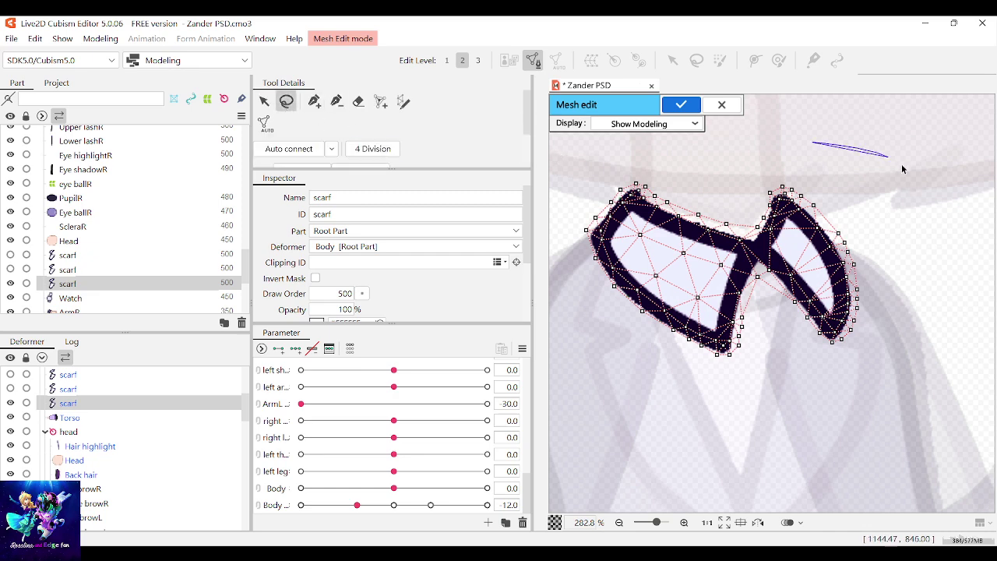
{"action": "mouse_move", "coordinate": [901, 168]}
{"action": "left_mouse_down"}
{"action": "mouse_move", "coordinate": [864, 354]}
{"action": "mouse_move", "coordinate": [814, 335]}
{"action": "mouse_move", "coordinate": [779, 284]}
{"action": "mouse_move", "coordinate": [765, 241]}
{"action": "mouse_move", "coordinate": [775, 160]}
{"action": "mouse_move", "coordinate": [767, 169]}
{"action": "left_mouse_up"}
{"action": "key", "text": "Delete"}
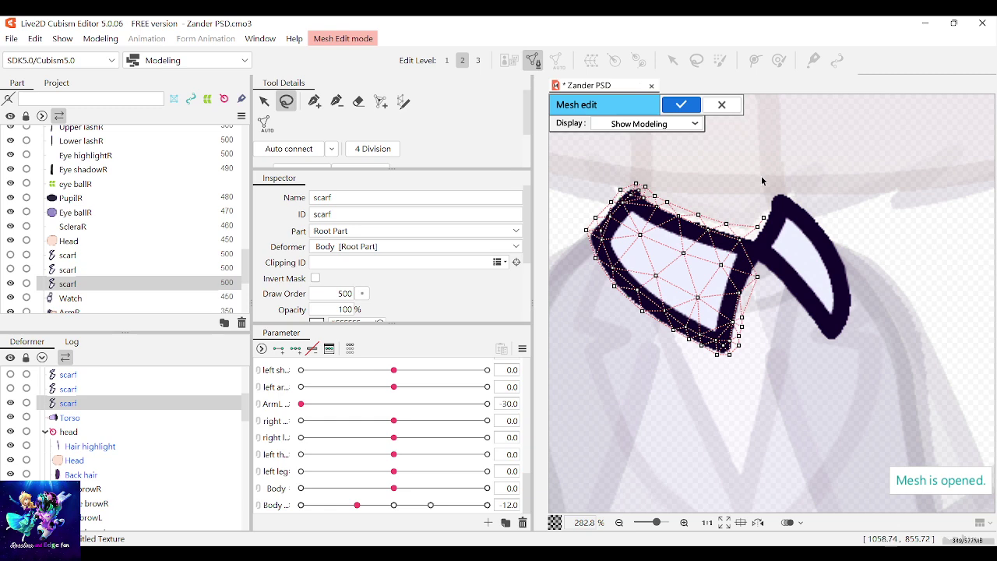
Close the wide flap's mesh with a vertex at the knot, adjust the neighbouring vertices around the outline and apply the mesh
{"action": "scroll", "coordinate": [761, 181], "scroll_direction": "up", "scroll_amount": 2}
{"action": "key", "text": "p"}
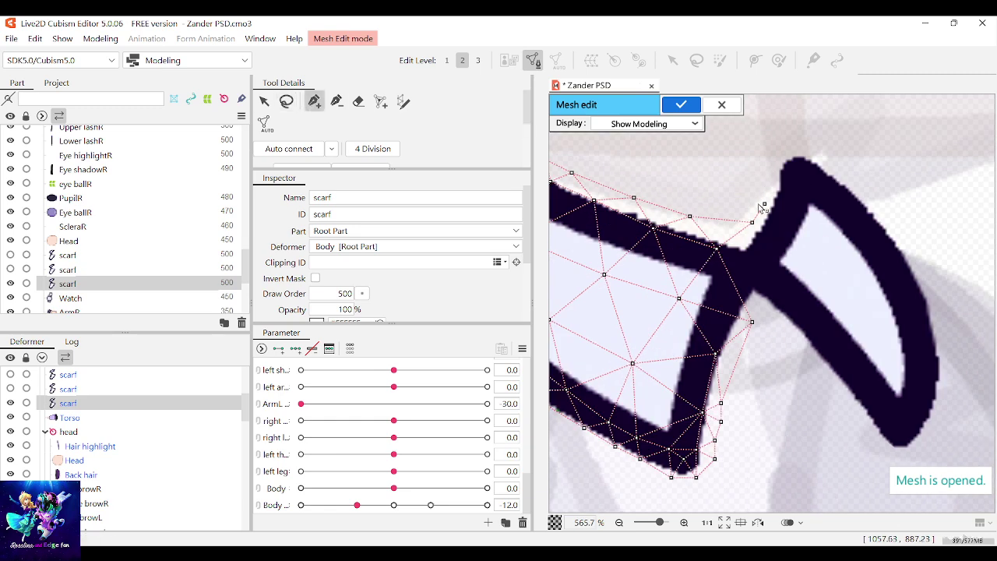
{"action": "left_click", "coordinate": [761, 278]}
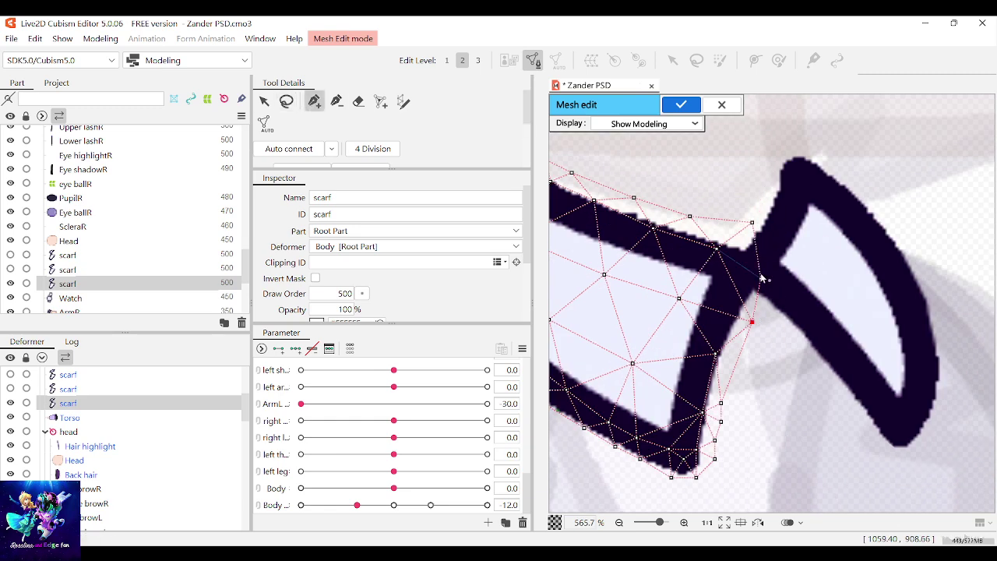
{"action": "left_click_drag", "start_coordinate": [752, 222], "coordinate": [734, 225]}
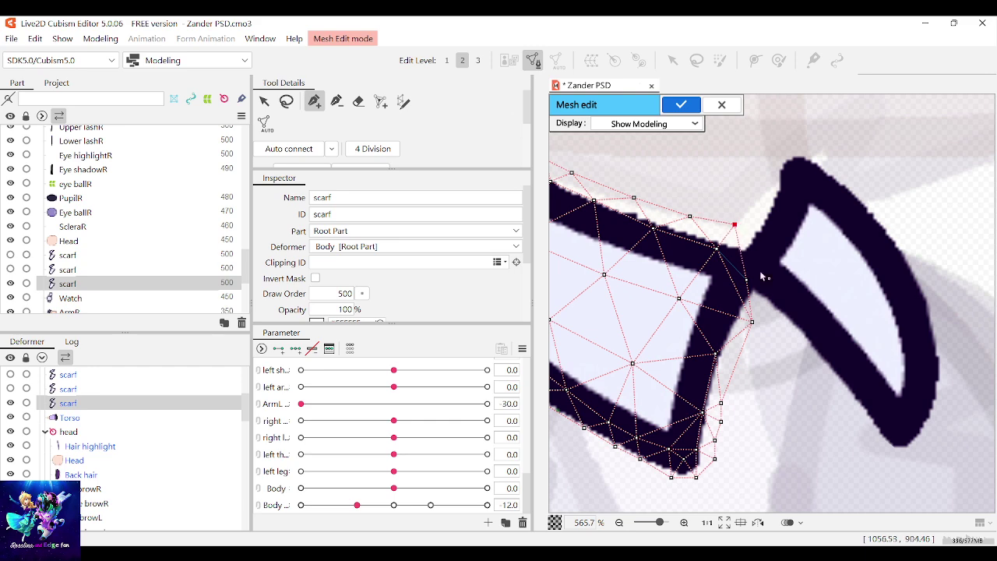
{"action": "left_click_drag", "start_coordinate": [747, 280], "coordinate": [755, 279]}
{"action": "left_click", "coordinate": [675, 107]}
{"action": "left_click", "coordinate": [676, 109]}
{"action": "scroll", "coordinate": [716, 280], "scroll_direction": "down", "scroll_amount": 4}
{"action": "scroll", "coordinate": [716, 280], "scroll_direction": "up", "scroll_amount": 1}
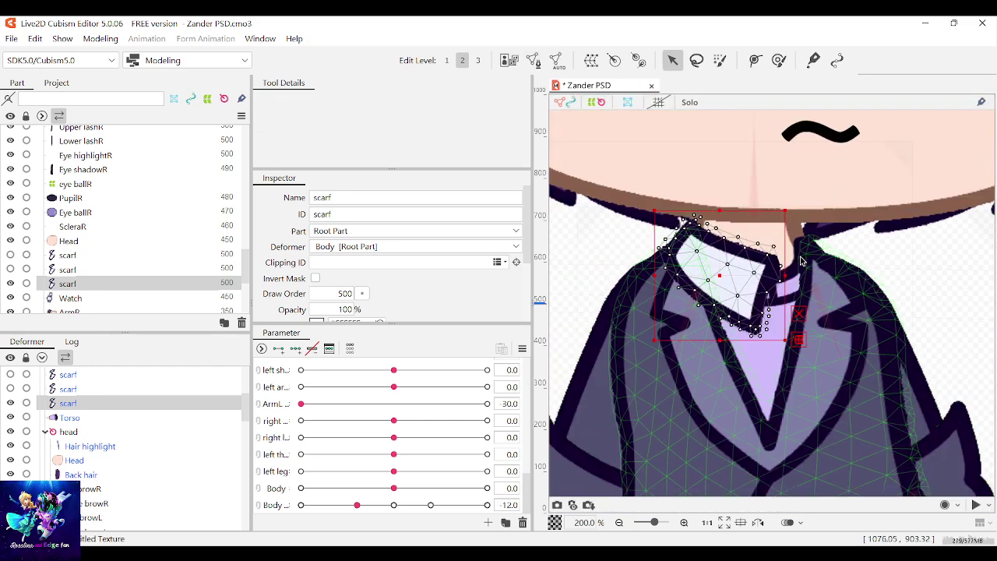
Show the scarf copy with ID scarf3 and delete the mesh vertices covering its wide collar flap
{"action": "left_click", "coordinate": [796, 302]}
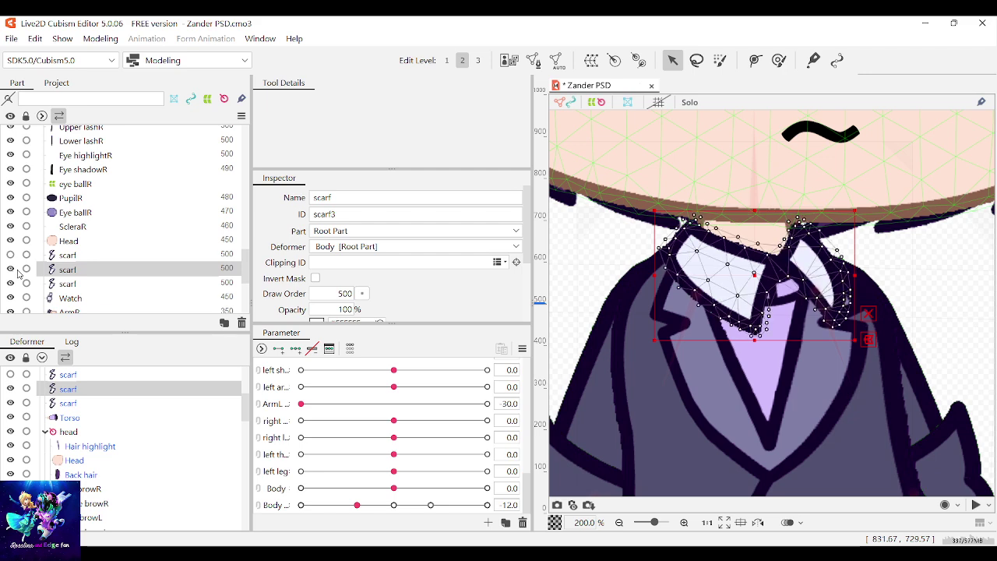
{"action": "double_click", "coordinate": [793, 282]}
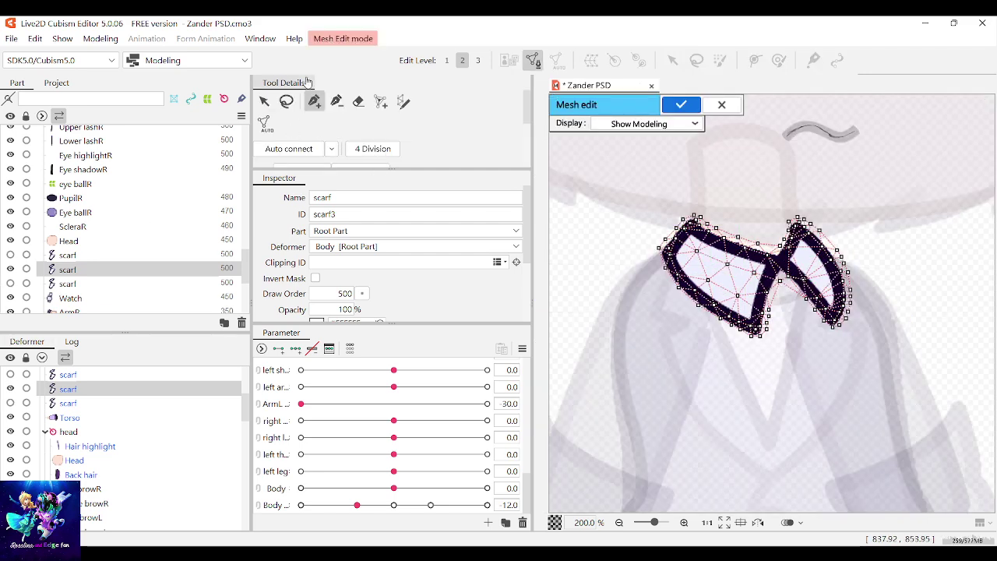
{"action": "left_click", "coordinate": [286, 101]}
{"action": "left_click_drag", "start_coordinate": [745, 199], "coordinate": [685, 199]}
{"action": "key", "text": "ctrl+z"}
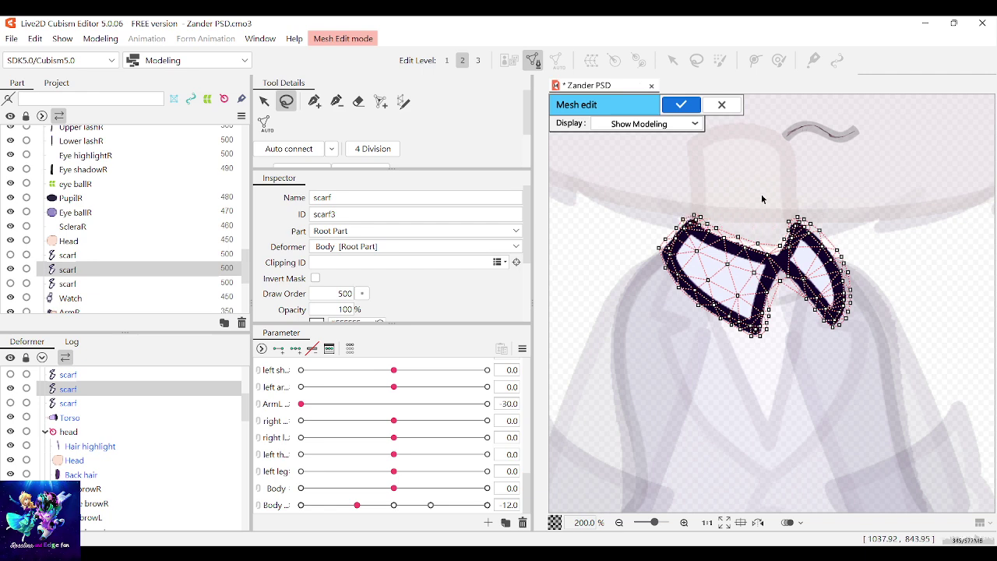
{"action": "scroll", "coordinate": [760, 194], "scroll_direction": "up", "scroll_amount": 2}
{"action": "scroll", "coordinate": [697, 214], "scroll_direction": "down", "scroll_amount": 2}
{"action": "scroll", "coordinate": [651, 201], "scroll_direction": "up", "scroll_amount": 1}
{"action": "mouse_move", "coordinate": [632, 204]}
{"action": "left_mouse_down"}
{"action": "mouse_move", "coordinate": [701, 199]}
{"action": "mouse_move", "coordinate": [759, 222]}
{"action": "mouse_move", "coordinate": [778, 247]}
{"action": "mouse_move", "coordinate": [789, 378]}
{"action": "mouse_move", "coordinate": [670, 420]}
{"action": "left_mouse_up"}
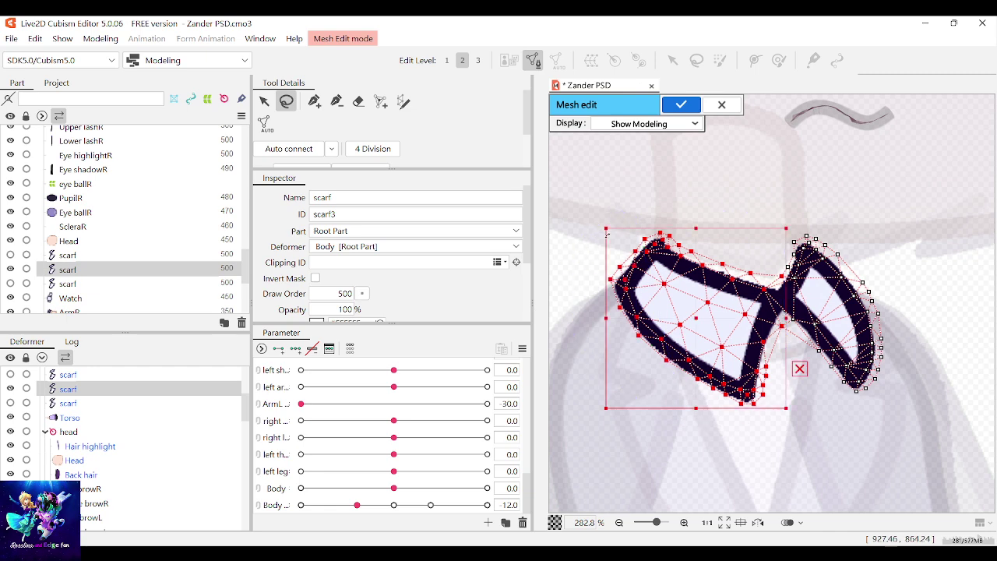
{"action": "key", "text": "Delete"}
Add a mesh vertex at the knot and connect it to the narrow flap's lower and upper edge vertices
{"action": "scroll", "coordinate": [775, 296], "scroll_direction": "up", "scroll_amount": 1}
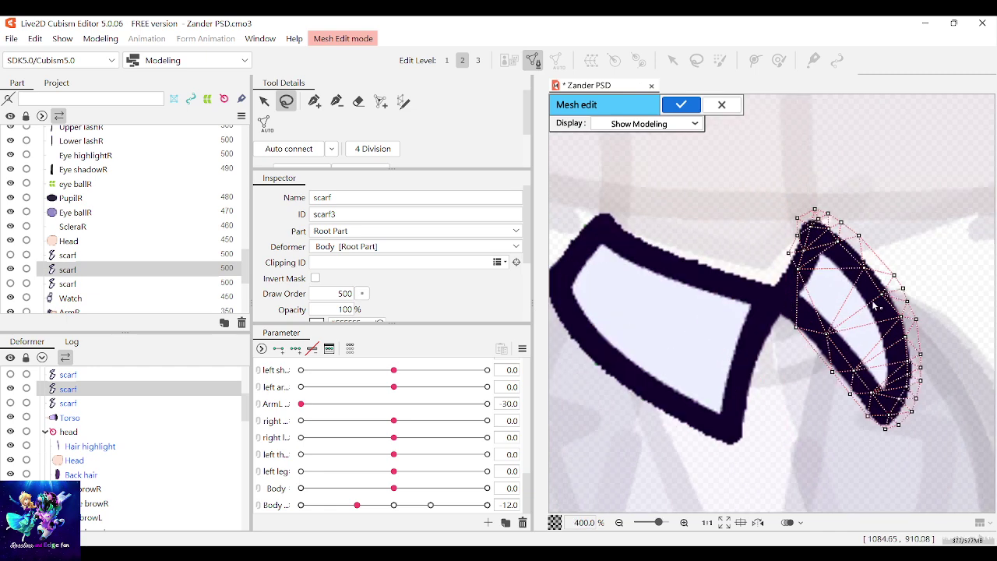
{"action": "left_click", "coordinate": [264, 101]}
{"action": "scroll", "coordinate": [828, 310], "scroll_direction": "up", "scroll_amount": 2}
{"action": "left_click", "coordinate": [315, 101]}
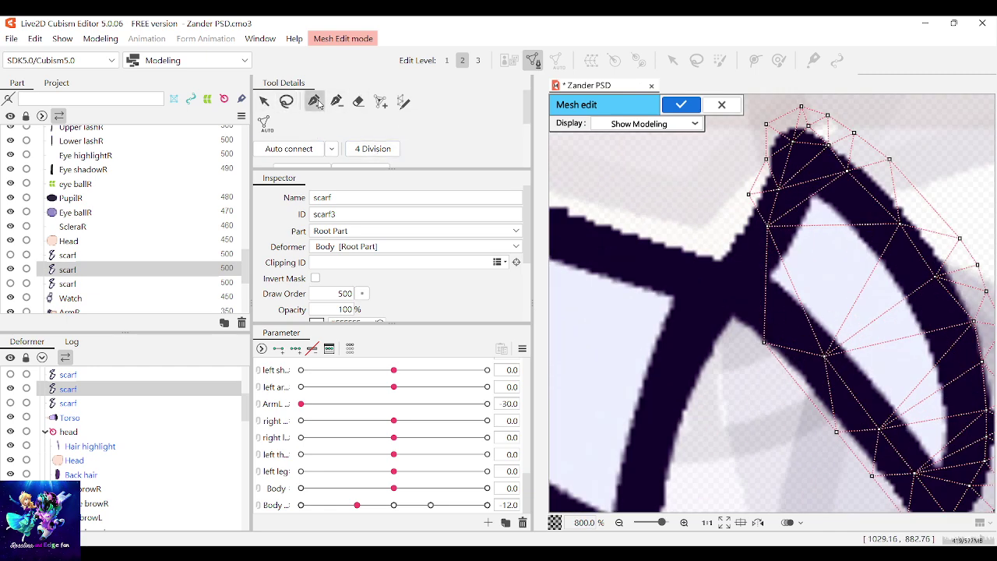
{"action": "left_click", "coordinate": [764, 342]}
{"action": "left_click", "coordinate": [723, 277]}
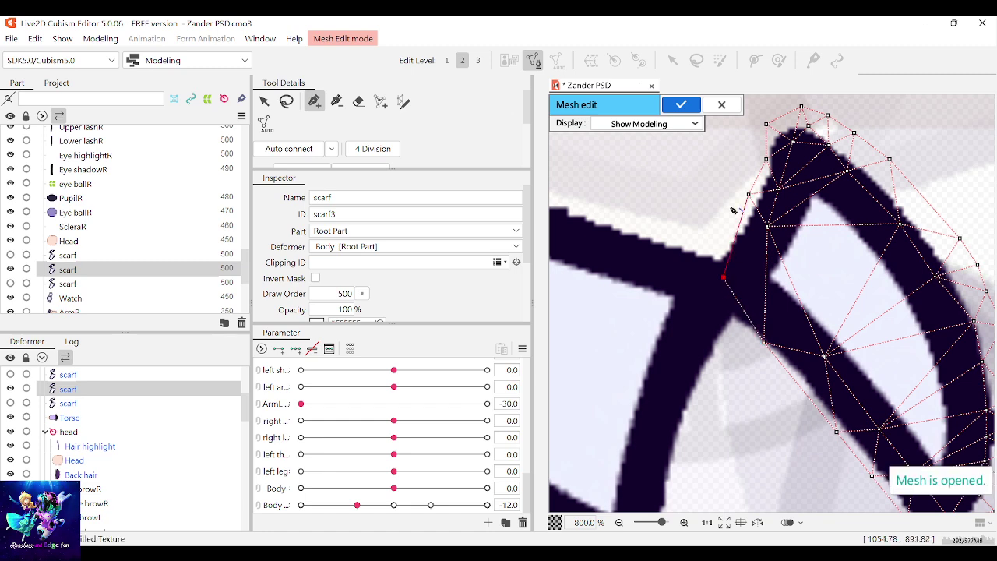
{"action": "left_click", "coordinate": [748, 194]}
Move the narrow flap's two knot vertices outward to enclose the outline and apply the mesh
{"action": "left_click_drag", "start_coordinate": [724, 278], "coordinate": [701, 243]}
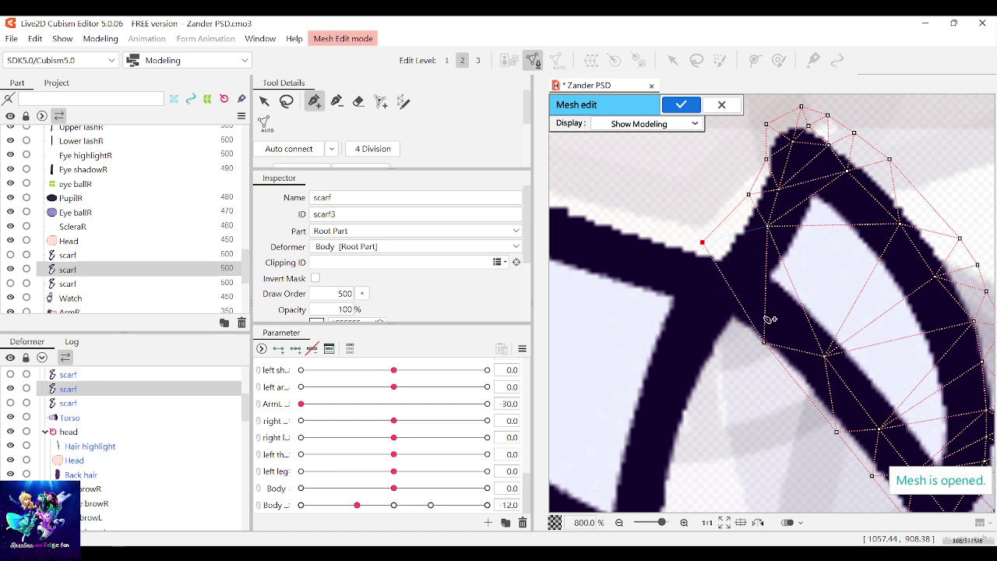
{"action": "left_click_drag", "start_coordinate": [762, 345], "coordinate": [748, 338]}
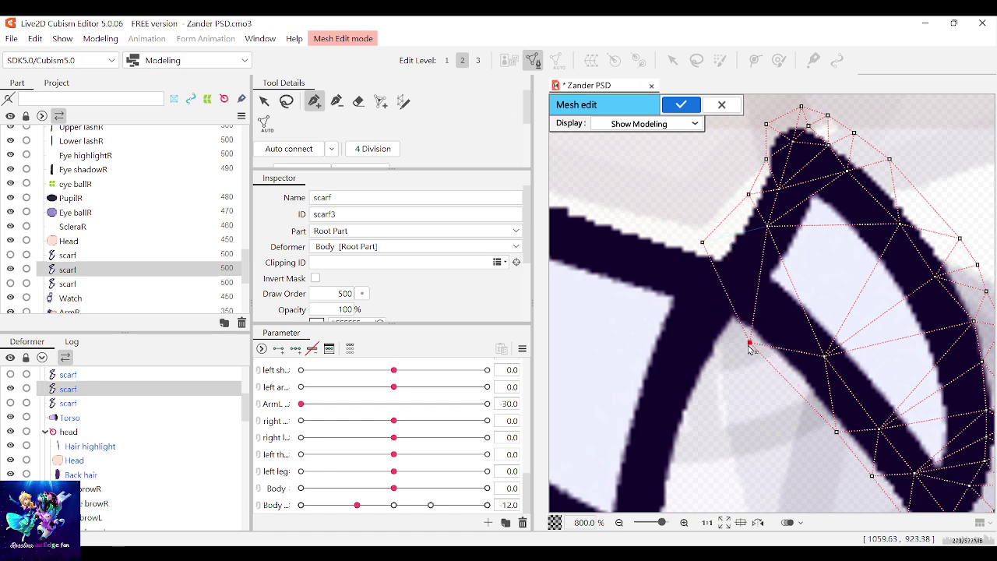
{"action": "left_click", "coordinate": [767, 227]}
{"action": "left_click_drag", "start_coordinate": [702, 242], "coordinate": [706, 242]}
{"action": "left_click_drag", "start_coordinate": [748, 340], "coordinate": [741, 338]}
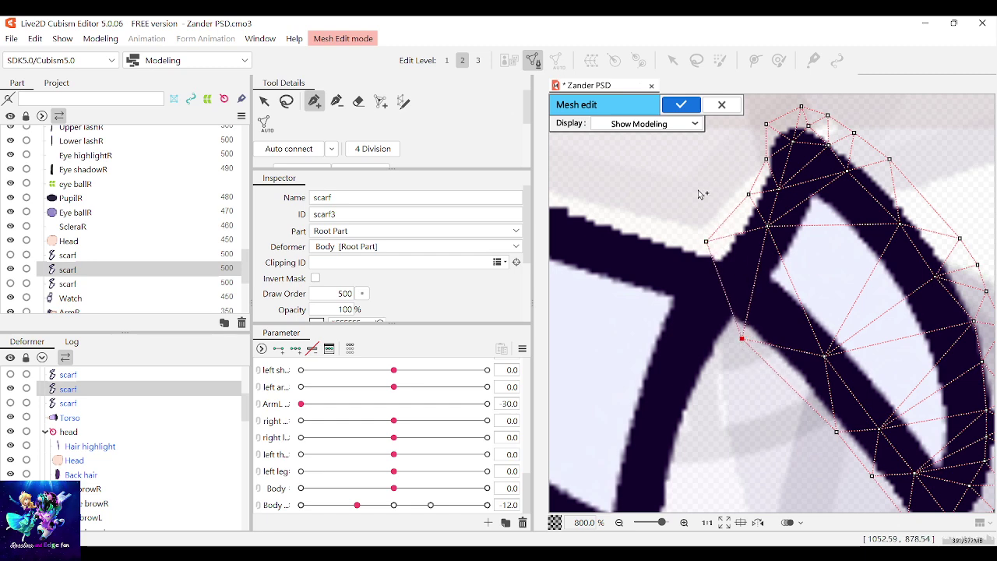
{"action": "left_click_drag", "start_coordinate": [706, 241], "coordinate": [709, 240]}
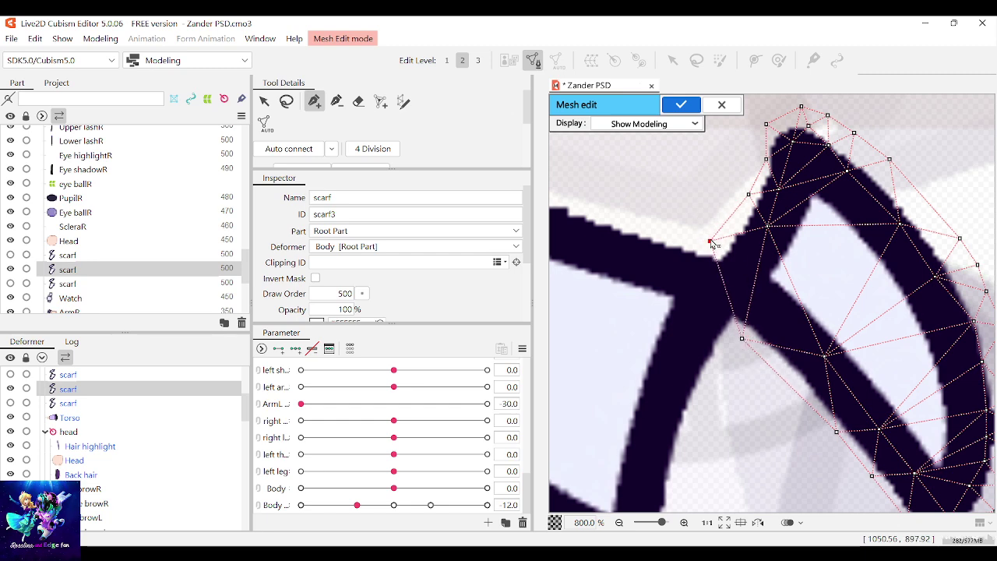
{"action": "left_click", "coordinate": [680, 105]}
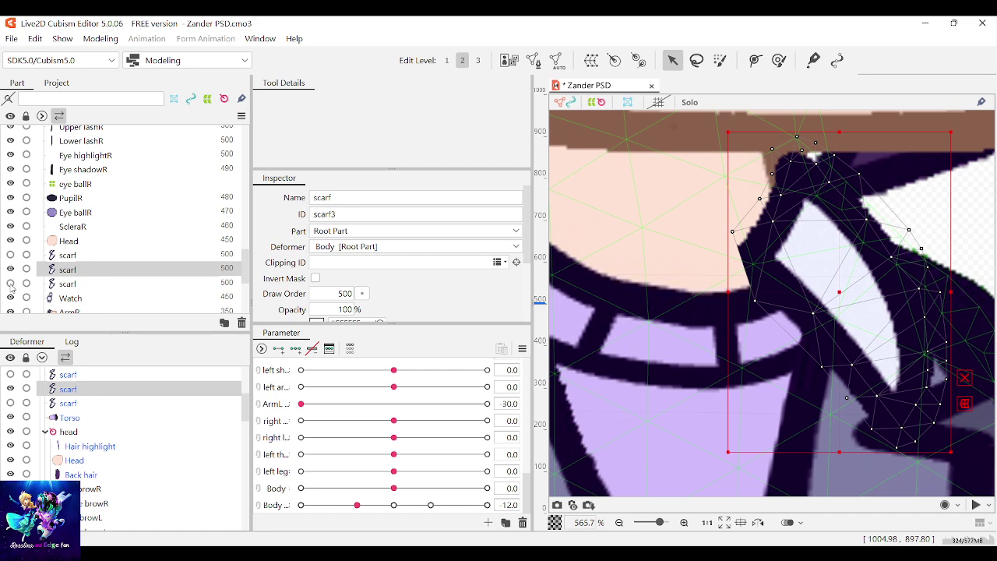
Reopen the narrow flap's mesh, shift its lower knot vertex slightly outward to cover the gap and apply the change
{"action": "scroll", "coordinate": [734, 315], "scroll_direction": "up", "scroll_amount": 3}
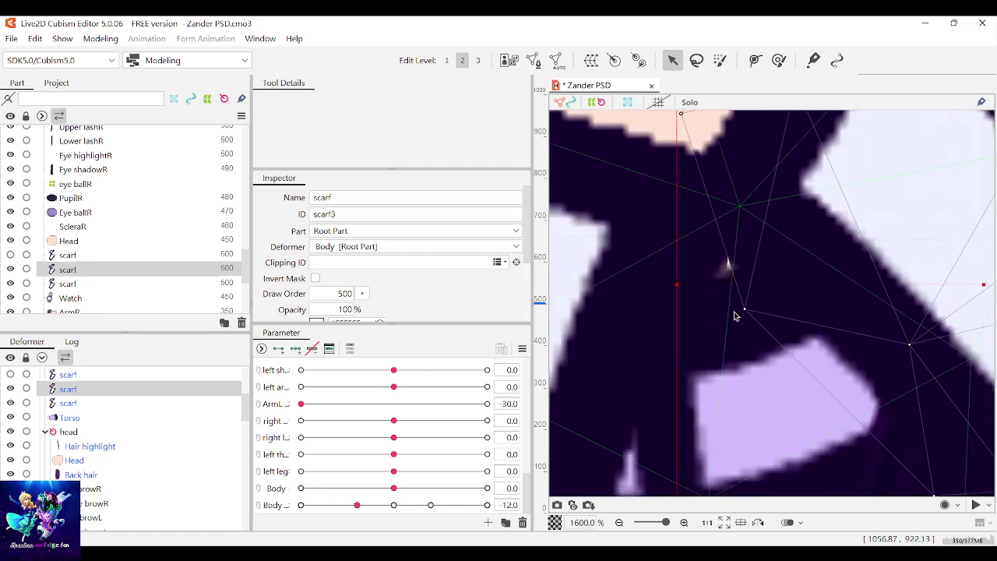
{"action": "key", "text": "ctrl+e"}
{"action": "left_click_drag", "start_coordinate": [745, 309], "coordinate": [733, 304]}
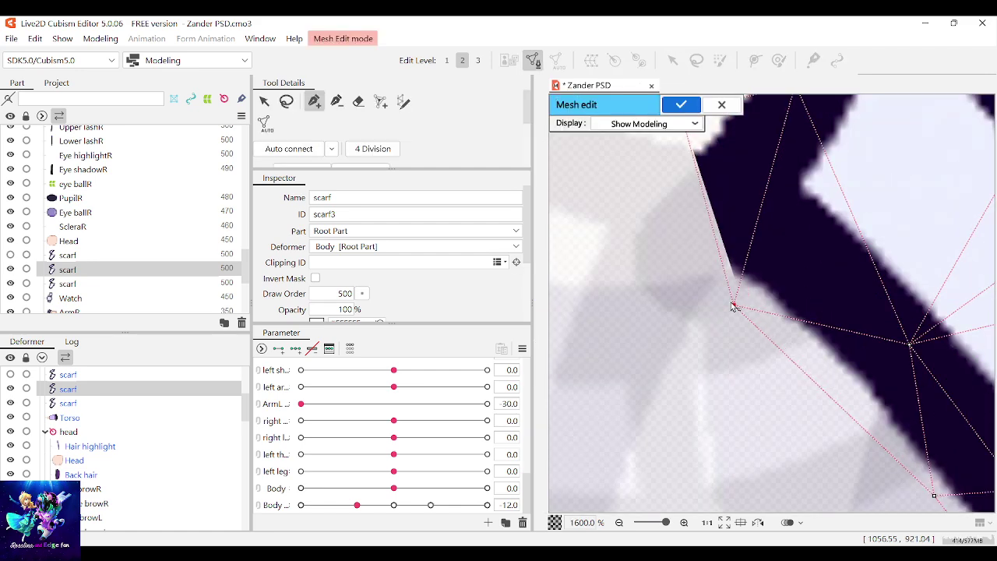
{"action": "left_click", "coordinate": [671, 109]}
{"action": "scroll", "coordinate": [907, 221], "scroll_direction": "down", "scroll_amount": 5}
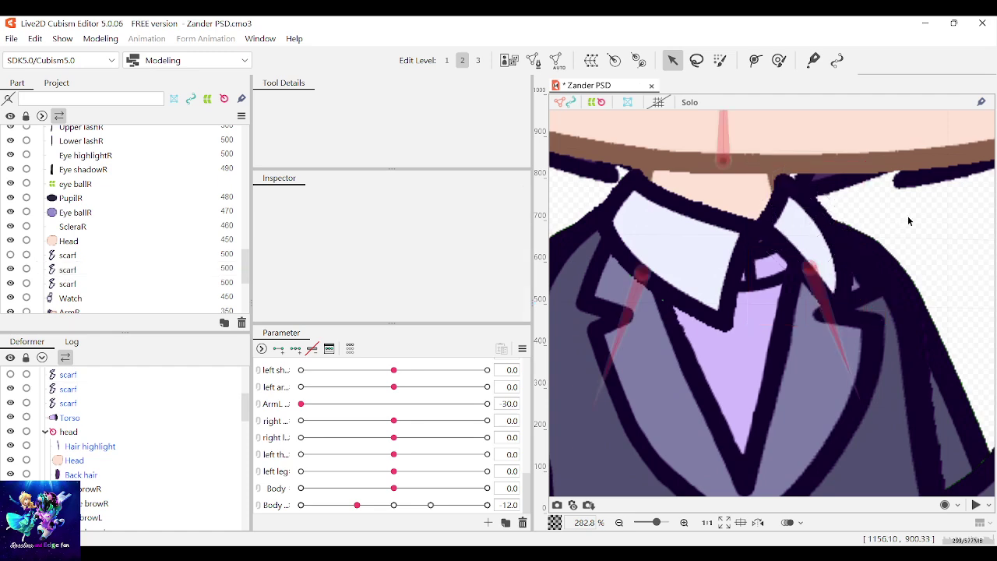
Add three keys on the Body parameter for the wide collar flap and wrap it in a warp deformer named scarfR
{"action": "left_click", "coordinate": [757, 234]}
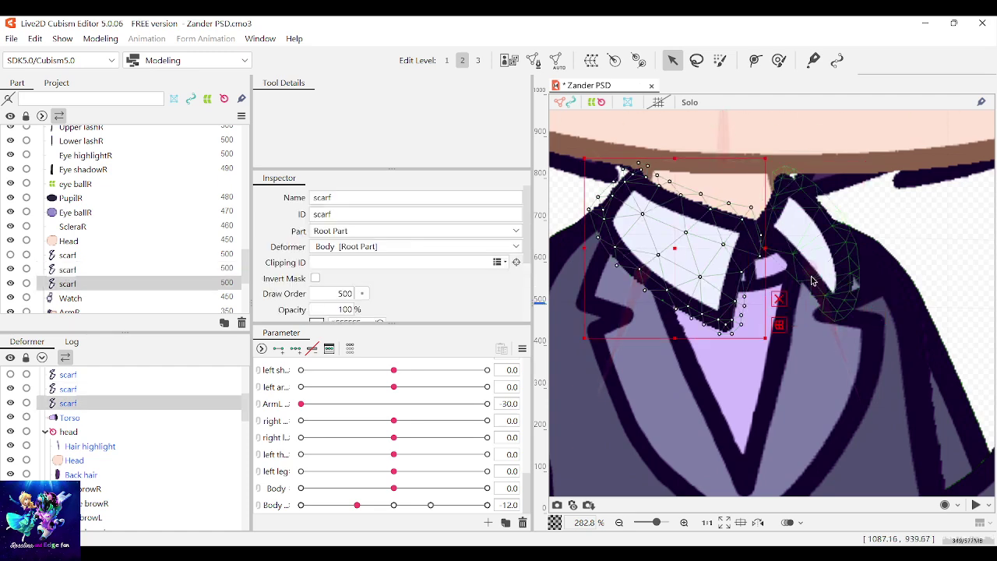
{"action": "scroll", "coordinate": [812, 281], "scroll_direction": "down", "scroll_amount": 2}
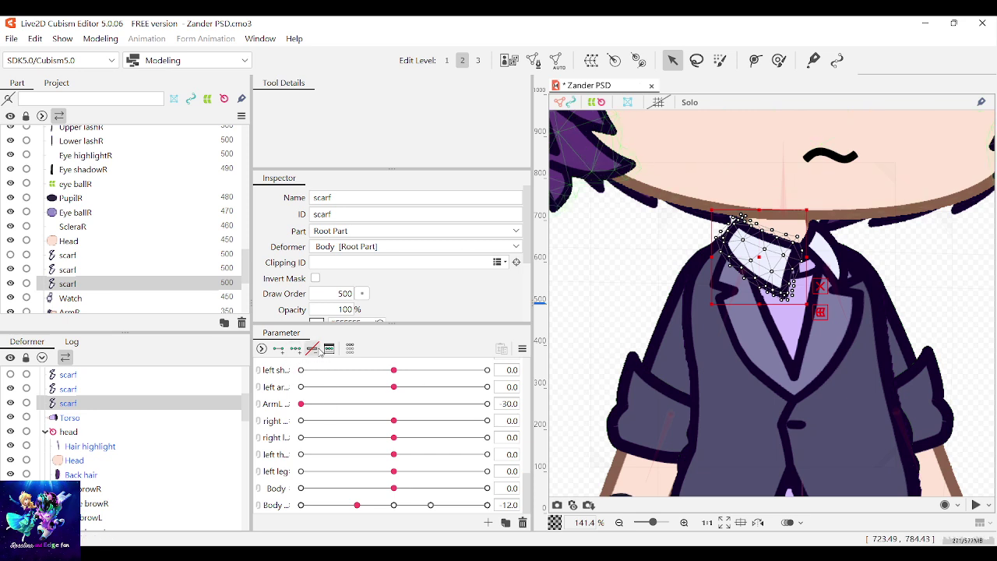
{"action": "left_click", "coordinate": [273, 505]}
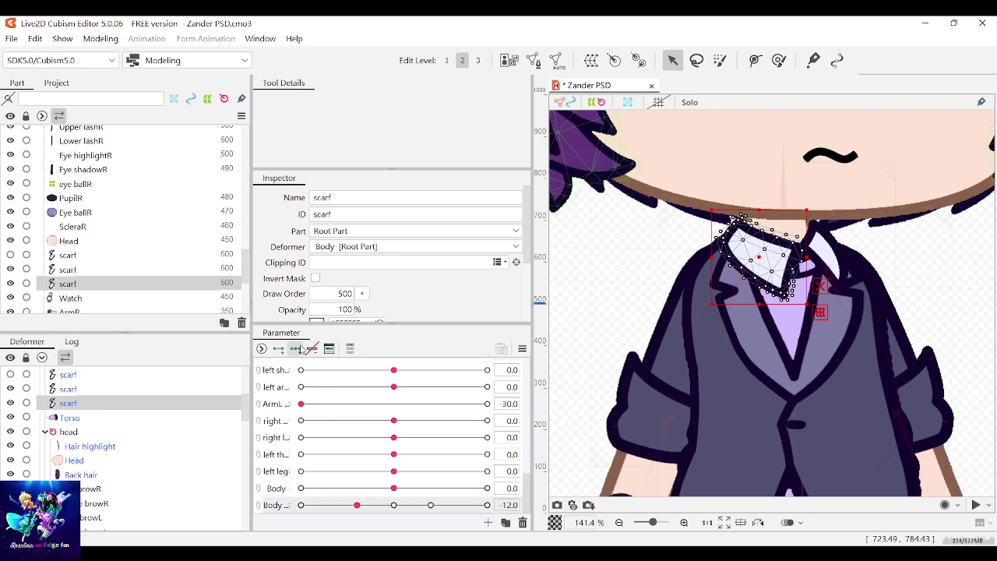
{"action": "left_click", "coordinate": [329, 348]}
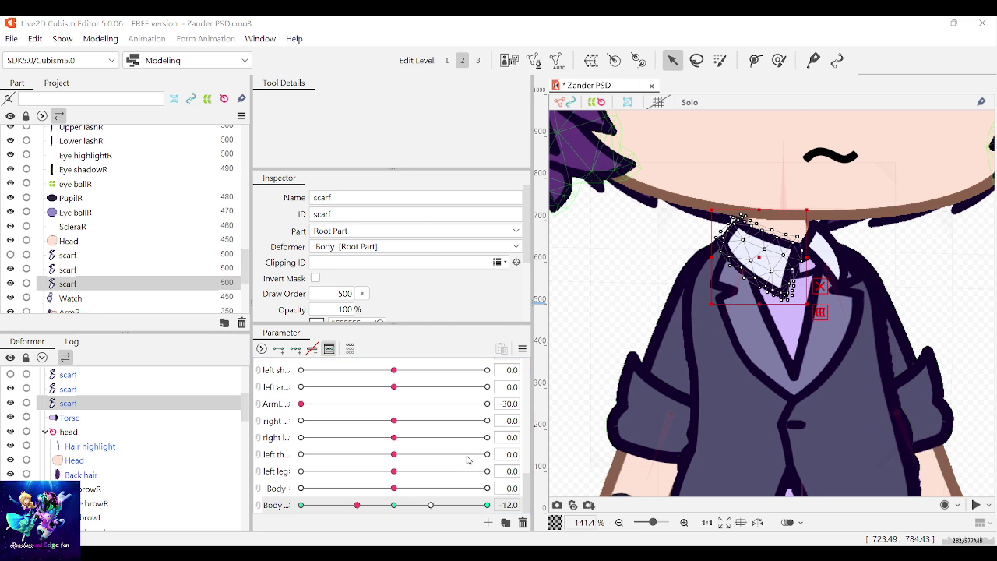
{"action": "scroll", "coordinate": [815, 248], "scroll_direction": "up", "scroll_amount": 1}
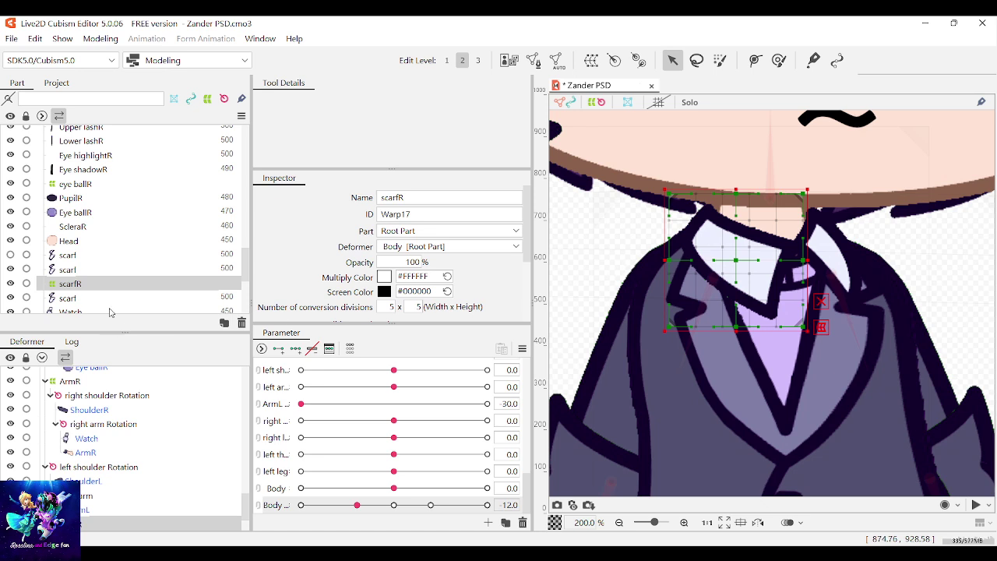
Wrap the narrow collar flap in a warp deformer named scarfL and key it at all five Body parameter positions
{"action": "left_click", "coordinate": [66, 270]}
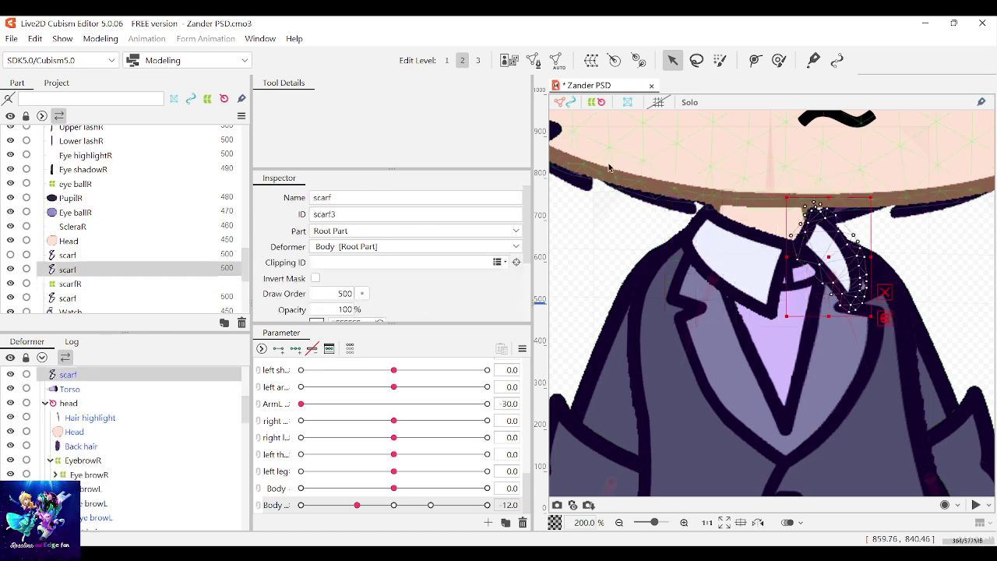
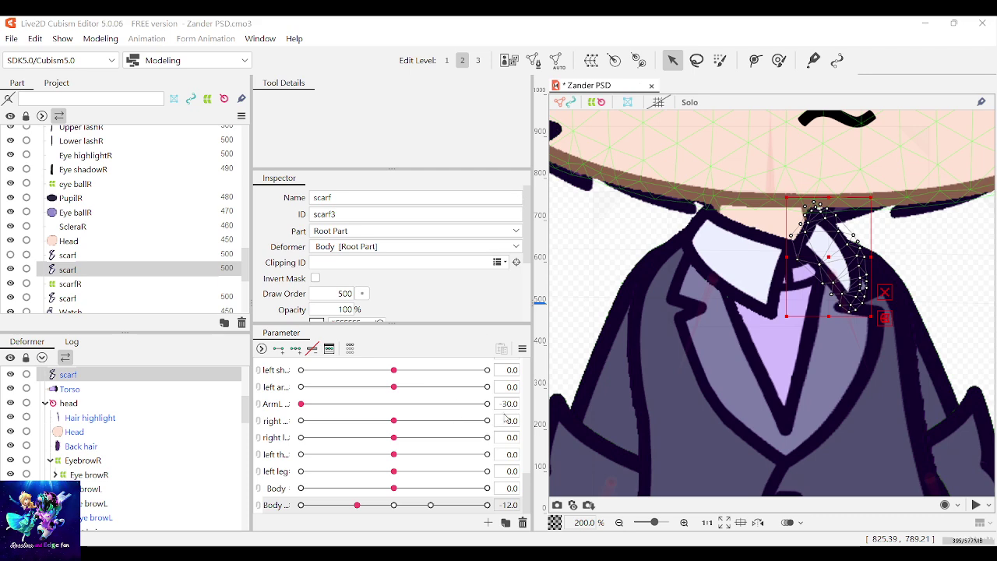
{"action": "left_click", "coordinate": [295, 350]}
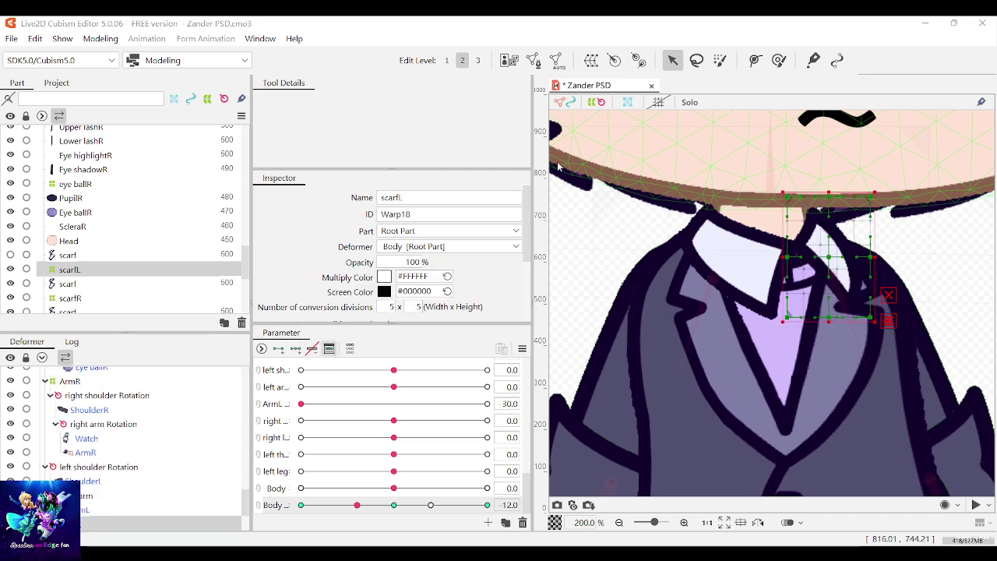
{"action": "scroll", "coordinate": [697, 263], "scroll_direction": "up", "scroll_amount": 2}
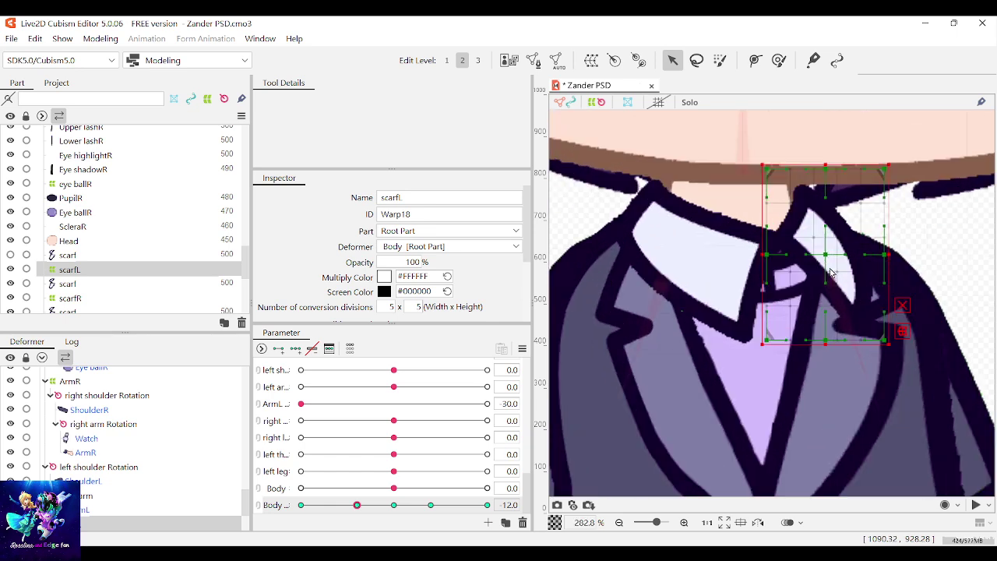
Try to narrow and reposition the scarfR warp deformer at the Body parameter's -12.0 position, and undo the changes
{"action": "left_click", "coordinate": [701, 261]}
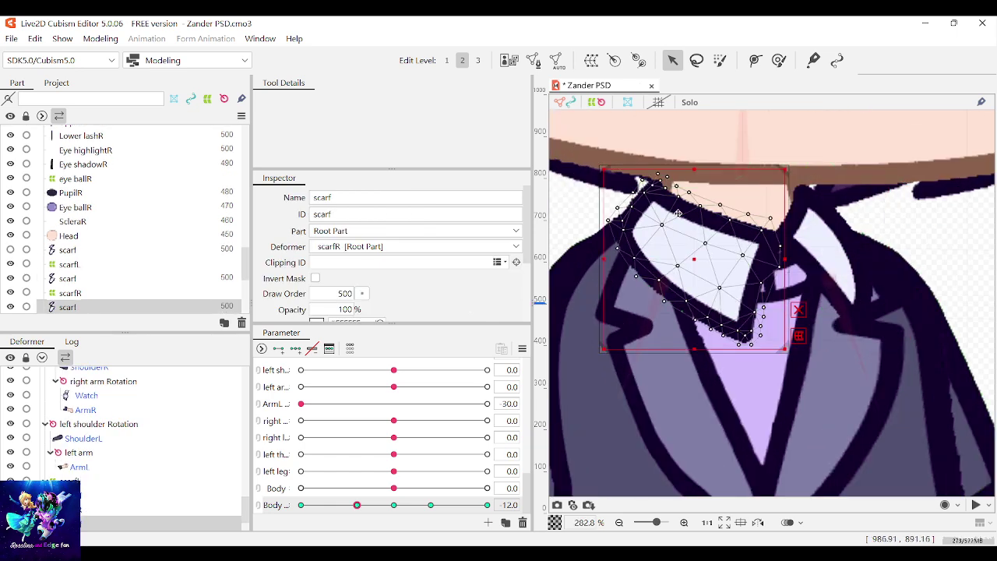
{"action": "scroll", "coordinate": [601, 167], "scroll_direction": "up", "scroll_amount": 4}
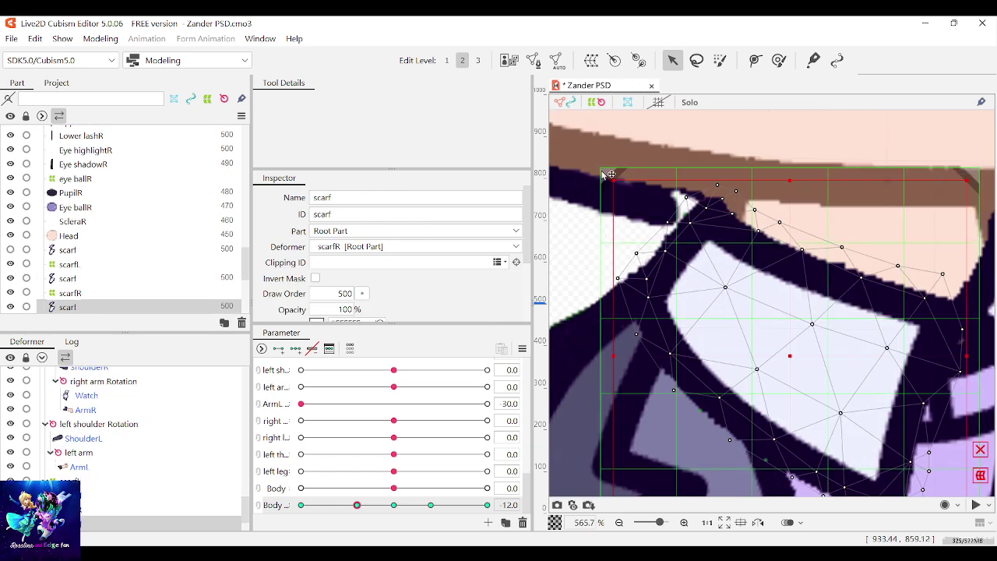
{"action": "scroll", "coordinate": [610, 174], "scroll_direction": "down", "scroll_amount": 4}
{"action": "left_click", "coordinate": [772, 295]}
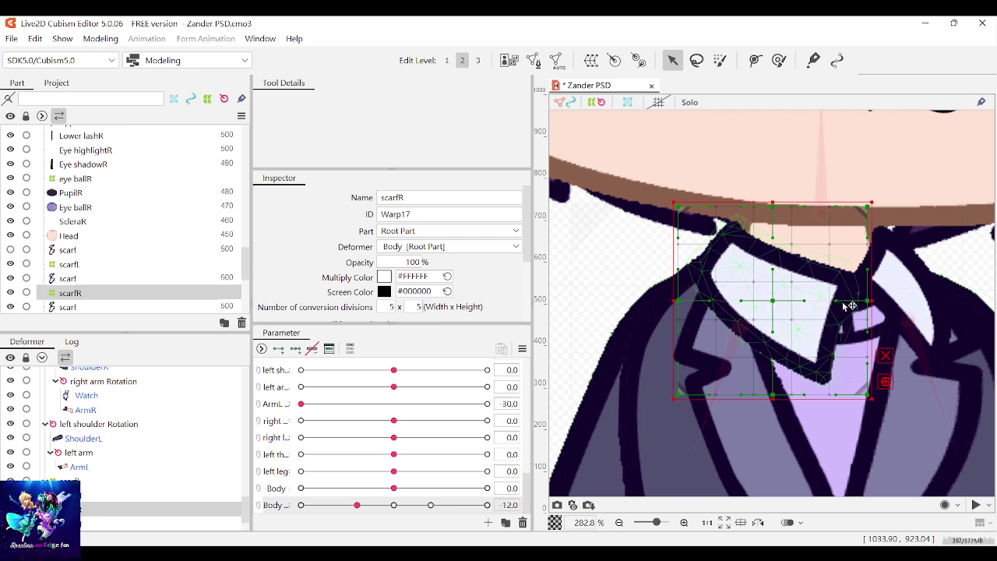
{"action": "left_click_drag", "start_coordinate": [871, 300], "coordinate": [800, 306]}
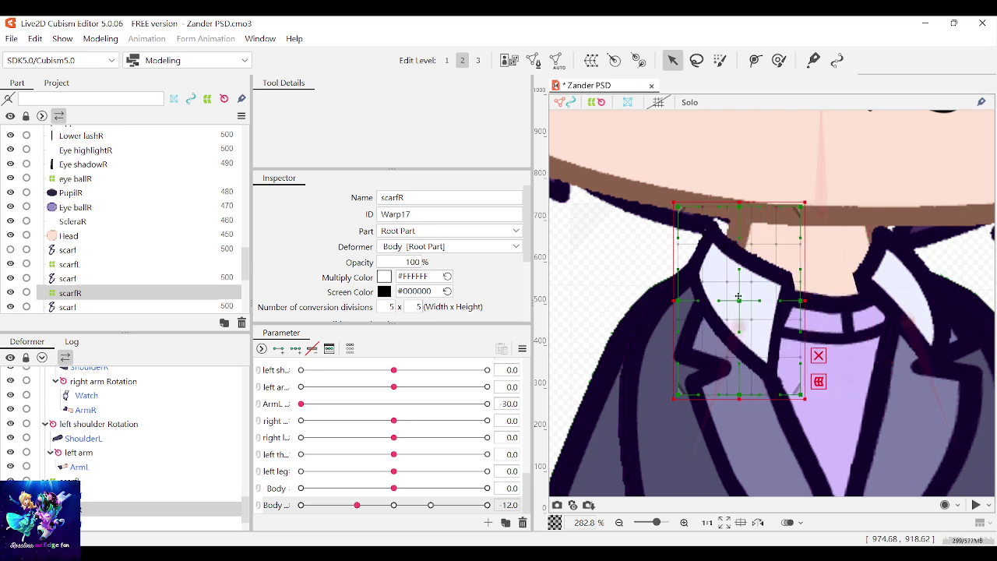
{"action": "left_click_drag", "start_coordinate": [735, 303], "coordinate": [749, 304]}
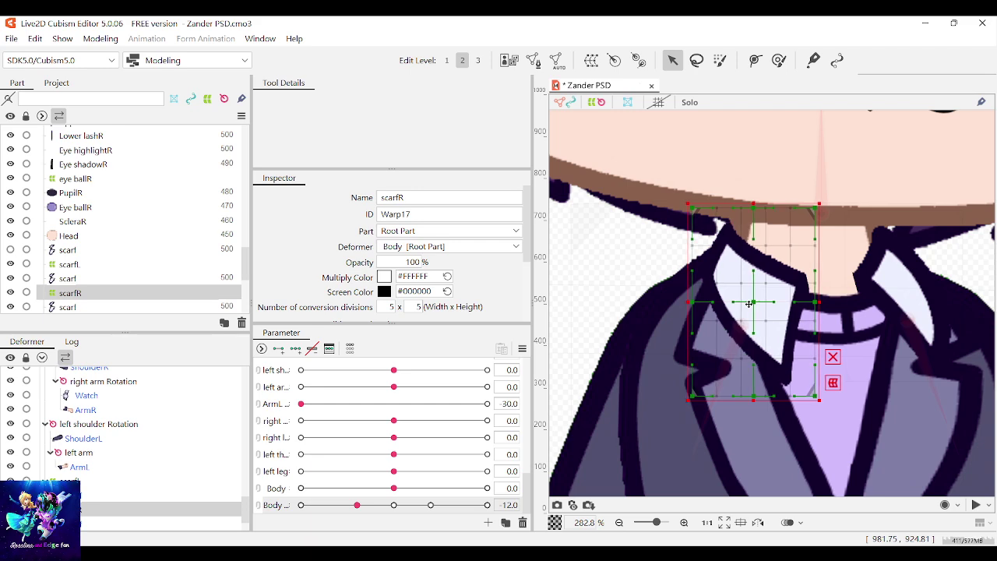
{"action": "left_click_drag", "start_coordinate": [816, 302], "coordinate": [834, 300]}
{"action": "scroll", "coordinate": [838, 299], "scroll_direction": "down", "scroll_amount": 3}
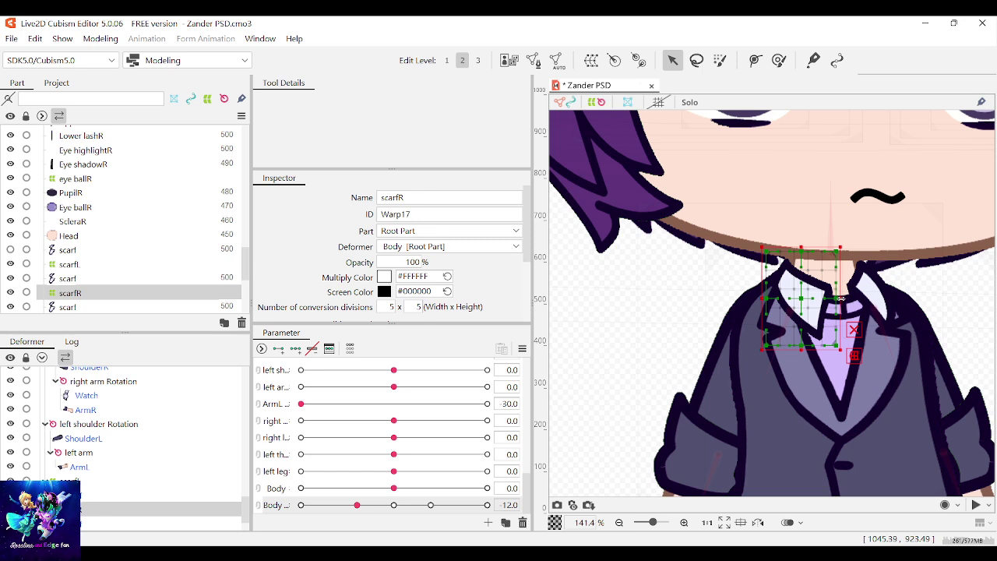
{"action": "left_click_drag", "start_coordinate": [841, 298], "coordinate": [845, 298]}
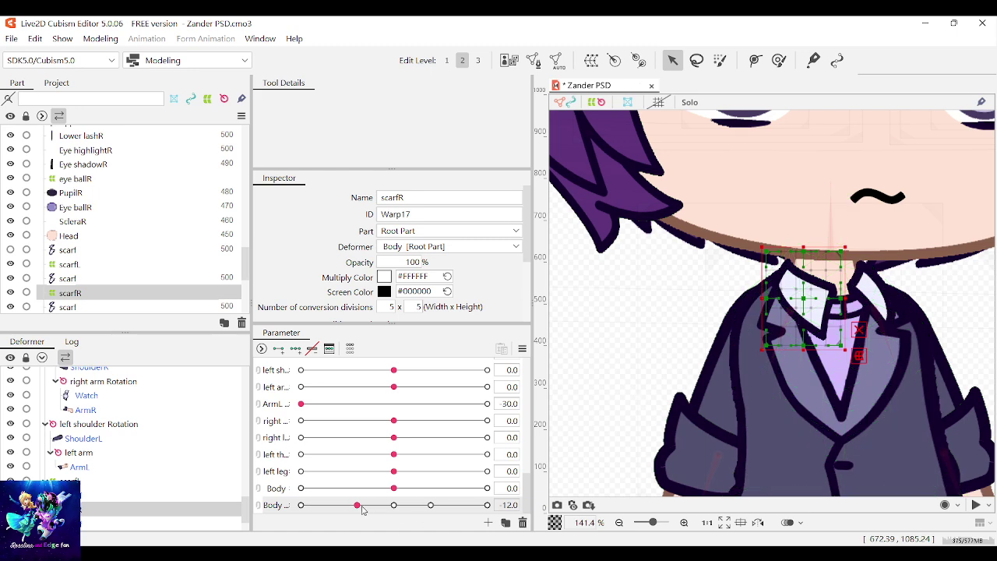
{"action": "left_click_drag", "start_coordinate": [357, 505], "coordinate": [361, 510]}
{"action": "key", "text": "ctrl+z"}
{"action": "key", "text": "ctrl+z"}
{"action": "key", "text": "ctrl+z"}
{"action": "key", "text": "ctrl+z"}
{"action": "key", "text": "ctrl+z"}
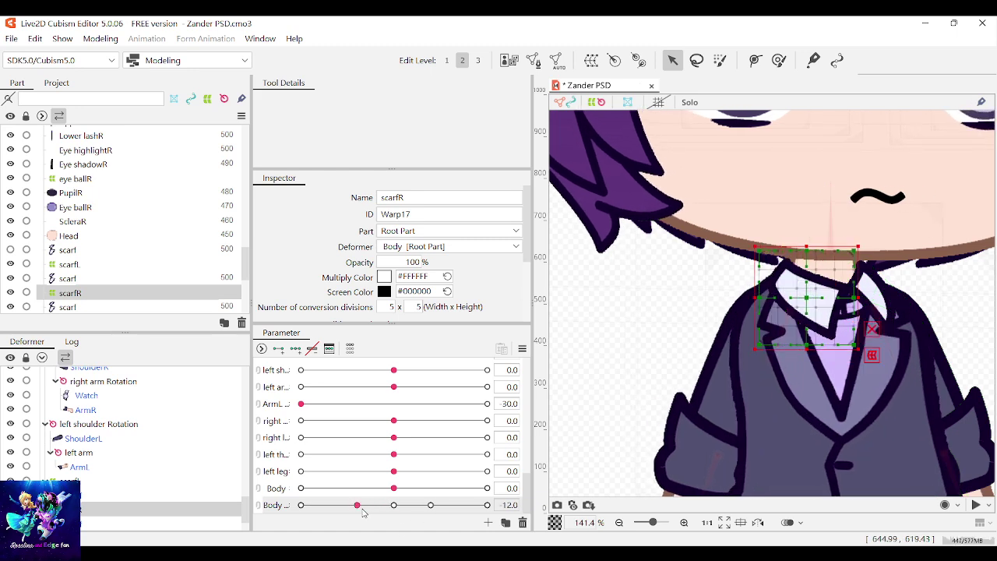
Key scarfR at all five Body parameter positions and narrow the deformer from its right edge at the -12.0 key
{"action": "left_click", "coordinate": [284, 353]}
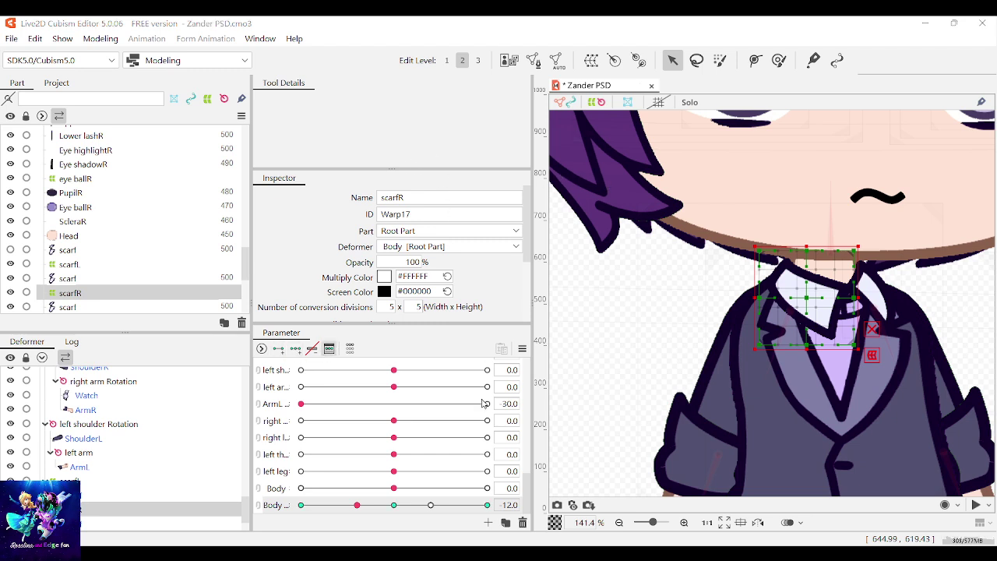
{"action": "left_click", "coordinate": [479, 439]}
{"action": "scroll", "coordinate": [876, 305], "scroll_direction": "up", "scroll_amount": 1}
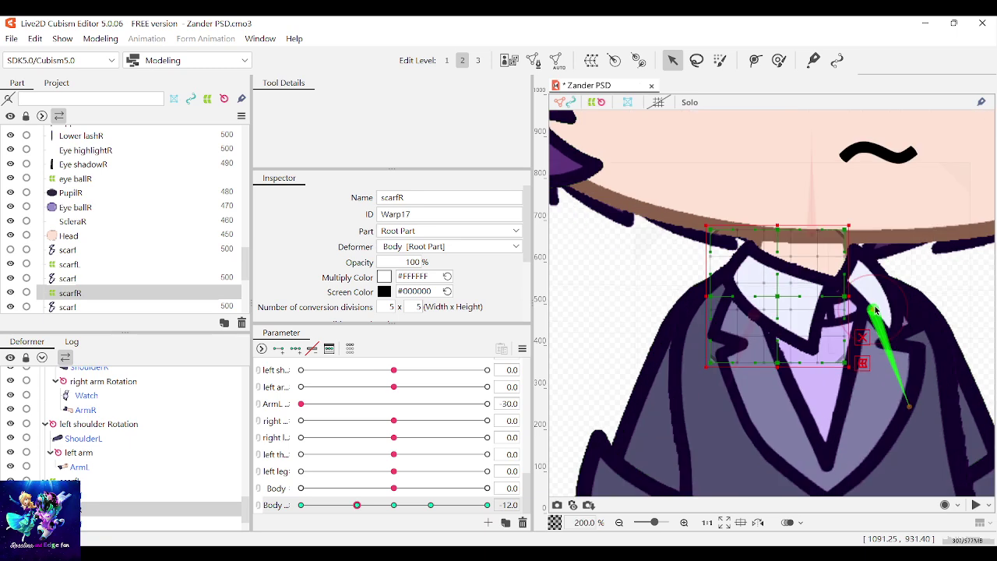
{"action": "scroll", "coordinate": [874, 309], "scroll_direction": "down", "scroll_amount": 1}
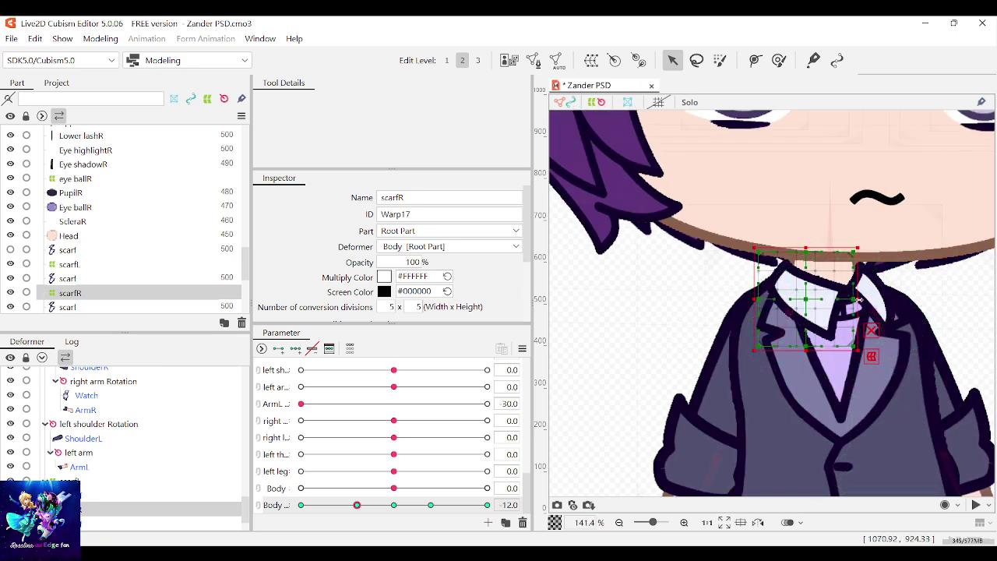
{"action": "left_click_drag", "start_coordinate": [859, 300], "coordinate": [845, 301]}
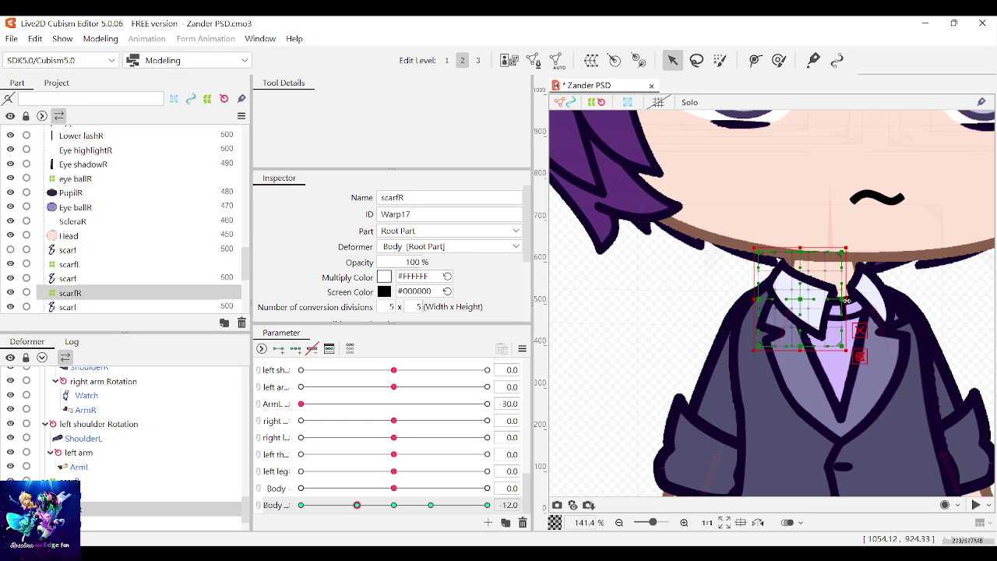
{"action": "left_click_drag", "start_coordinate": [849, 298], "coordinate": [847, 298]}
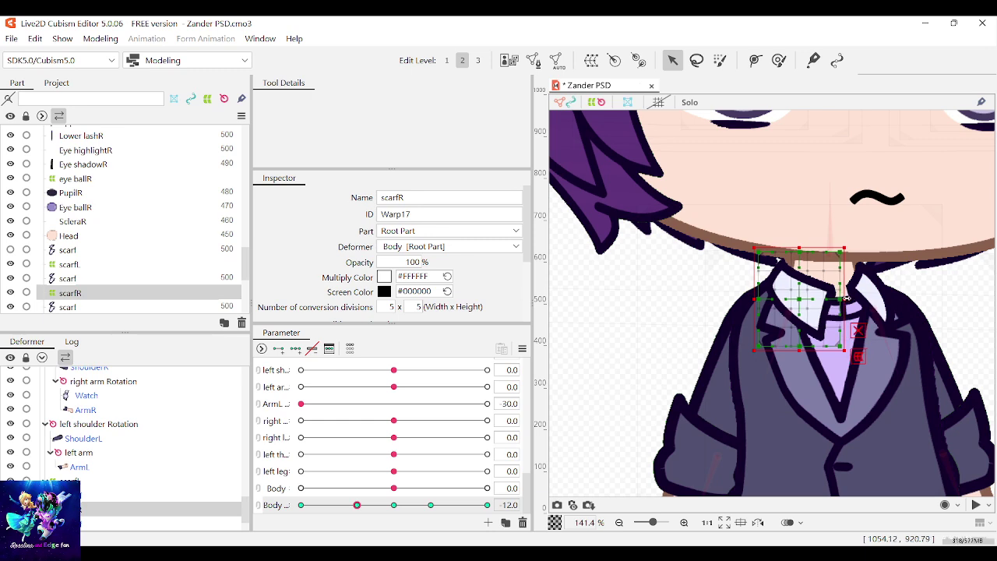
{"action": "scroll", "coordinate": [854, 304], "scroll_direction": "down", "scroll_amount": 1}
{"action": "scroll", "coordinate": [869, 304], "scroll_direction": "up", "scroll_amount": 1}
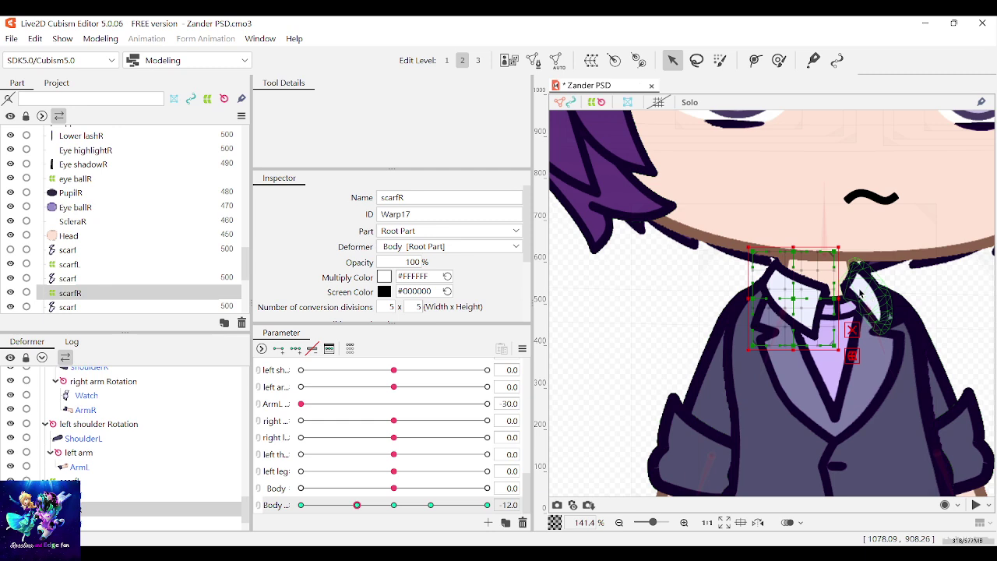
Select the scarfL warp deformer and stretch its left edge toward the wide collar flap at the -12.0 key
{"action": "left_click", "coordinate": [859, 293]}
{"action": "scroll", "coordinate": [859, 292], "scroll_direction": "up", "scroll_amount": 5}
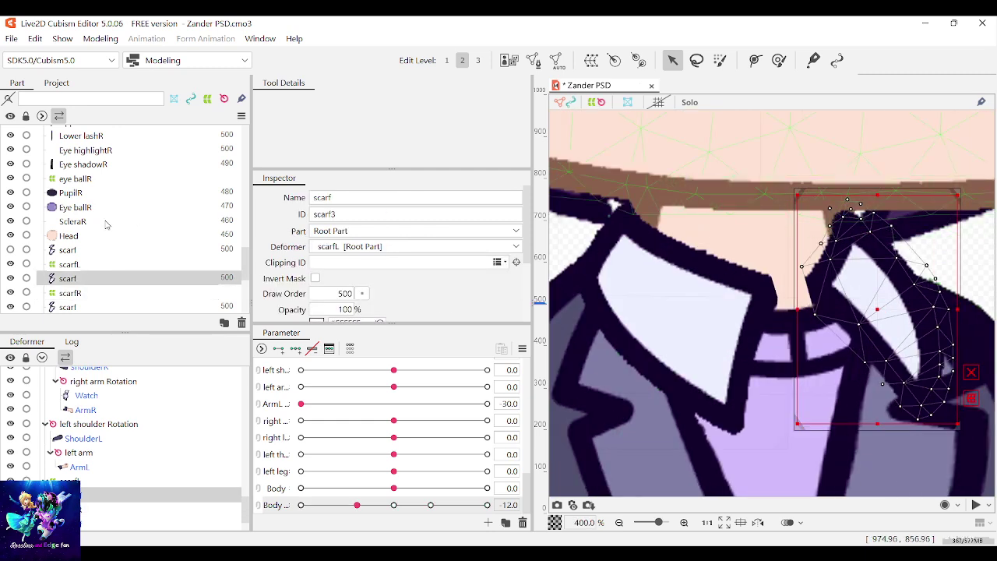
{"action": "left_click", "coordinate": [65, 265]}
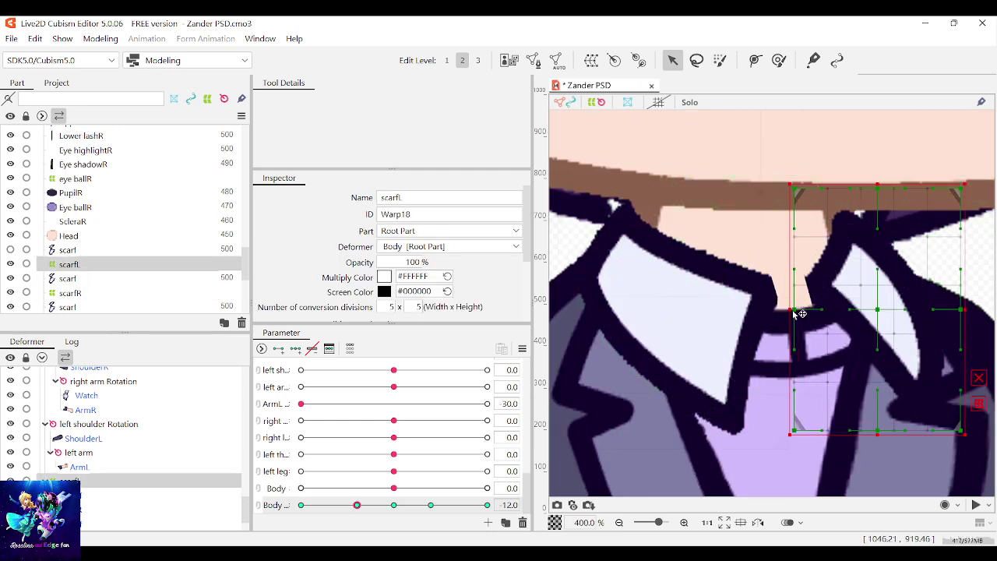
{"action": "left_click_drag", "start_coordinate": [791, 309], "coordinate": [748, 311]}
{"action": "scroll", "coordinate": [828, 294], "scroll_direction": "down", "scroll_amount": 1}
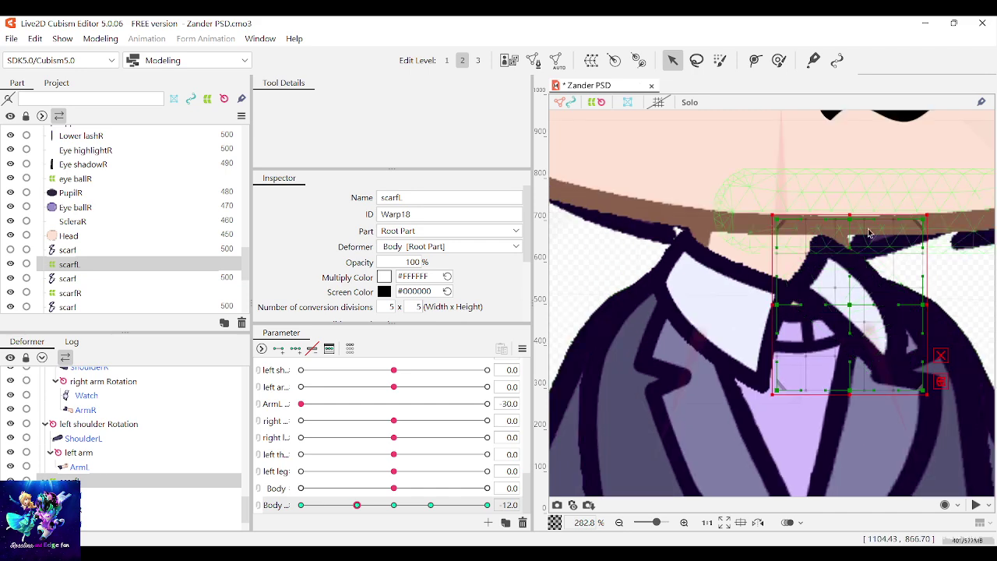
{"action": "scroll", "coordinate": [827, 236], "scroll_direction": "up", "scroll_amount": 1}
{"action": "scroll", "coordinate": [857, 222], "scroll_direction": "down", "scroll_amount": 2}
{"action": "scroll", "coordinate": [923, 226], "scroll_direction": "up", "scroll_amount": 2}
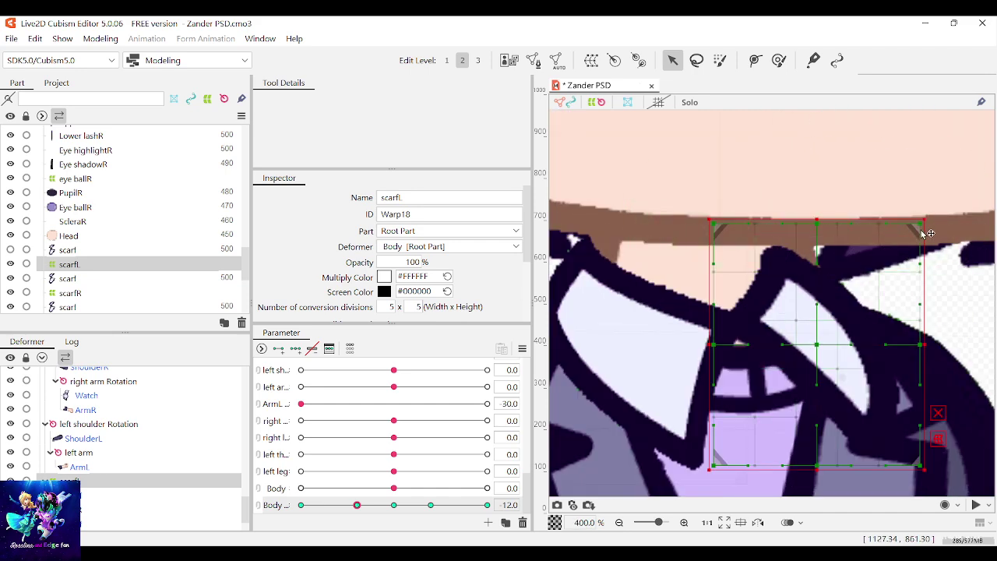
Tilt the scarfL warp by lowering its upper-right corner, moving its top-middle point right and bottom-middle point left, and lengthening the centre's left handle
{"action": "left_click_drag", "start_coordinate": [921, 227], "coordinate": [926, 249]}
{"action": "left_click_drag", "start_coordinate": [818, 226], "coordinate": [875, 225]}
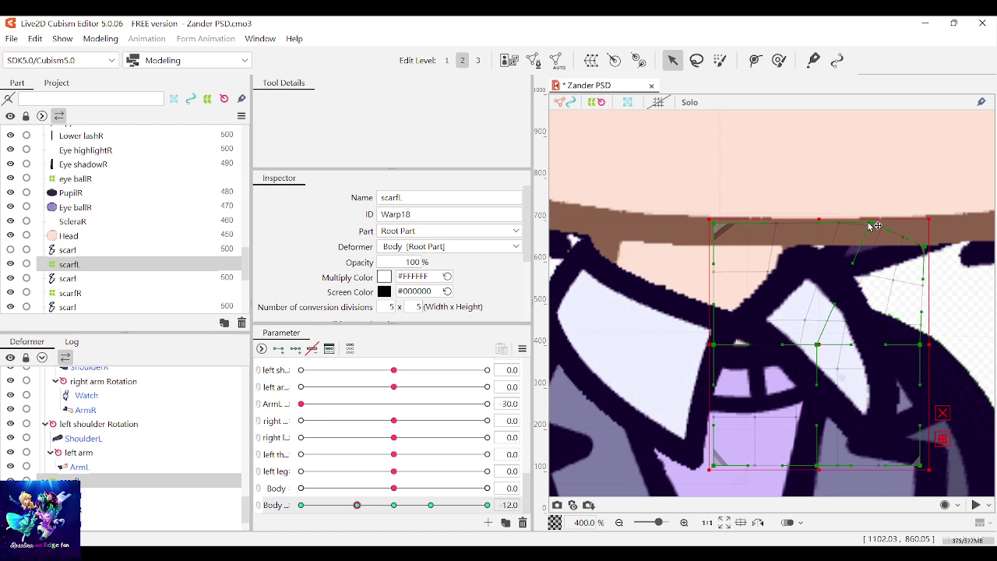
{"action": "left_click_drag", "start_coordinate": [822, 465], "coordinate": [774, 467]}
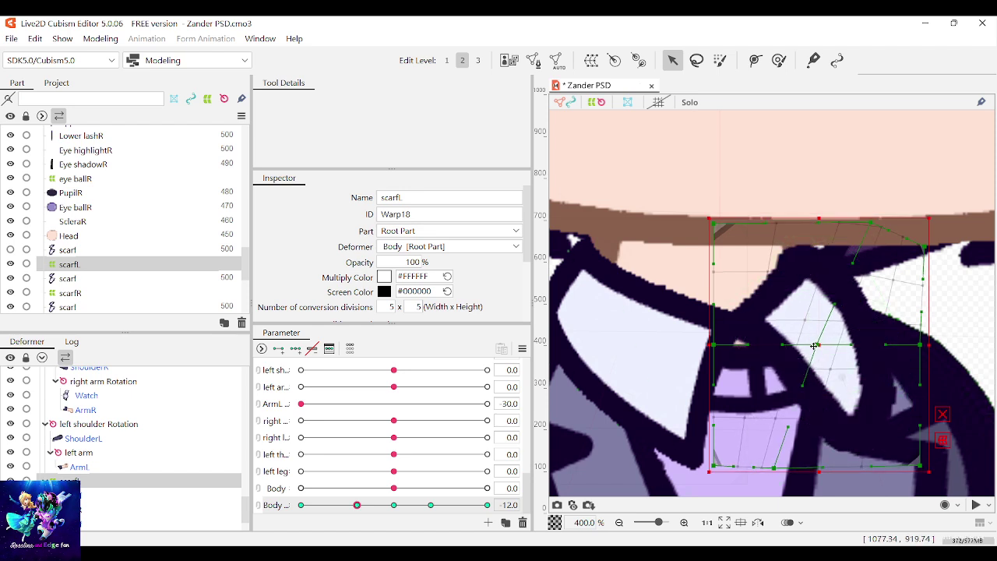
{"action": "left_click_drag", "start_coordinate": [782, 345], "coordinate": [770, 346]}
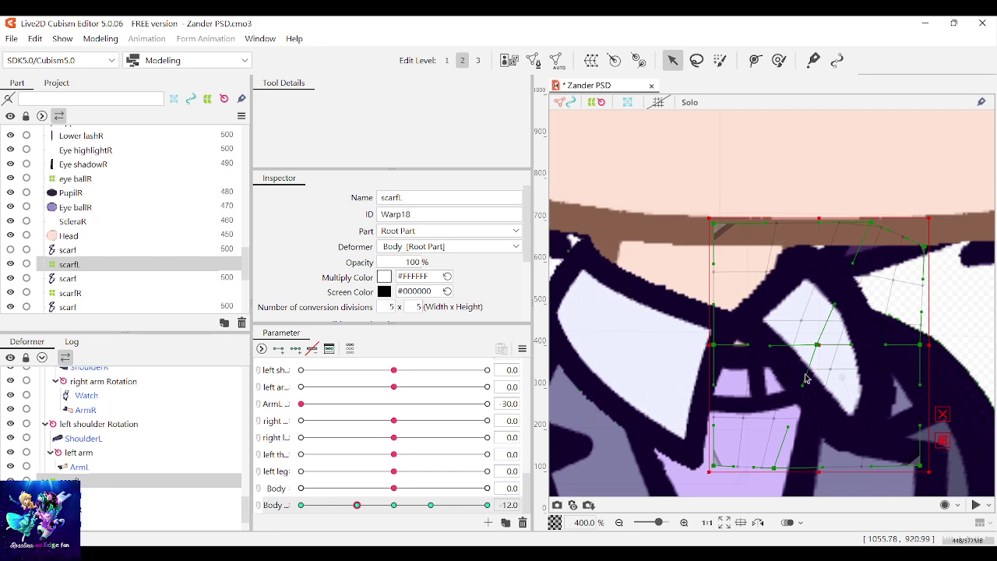
Select the scarfR warp deformer and shift its bottom-middle and lower-right control points to the left
{"action": "left_click", "coordinate": [668, 309]}
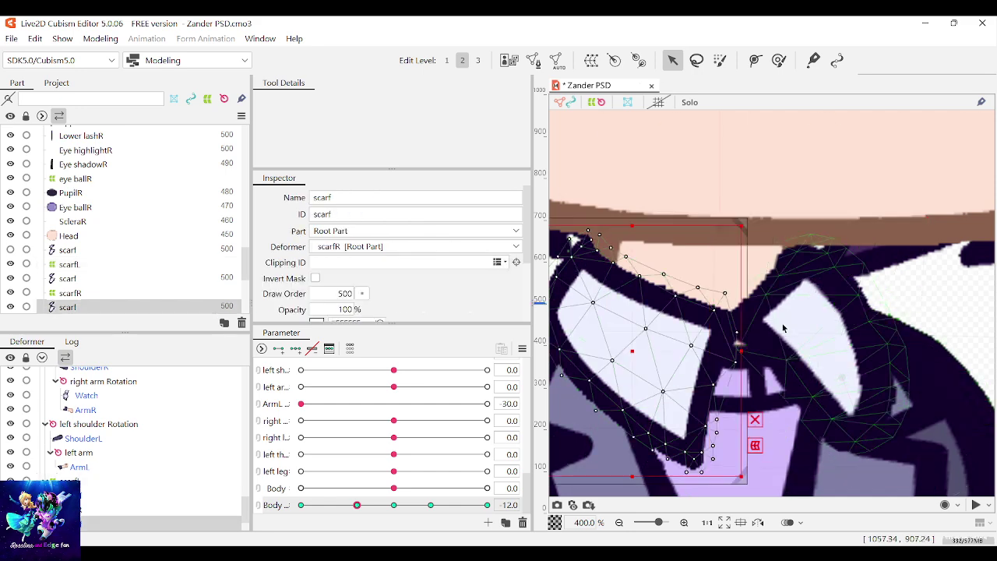
{"action": "scroll", "coordinate": [783, 328], "scroll_direction": "down", "scroll_amount": 2}
{"action": "scroll", "coordinate": [668, 320], "scroll_direction": "up", "scroll_amount": 2}
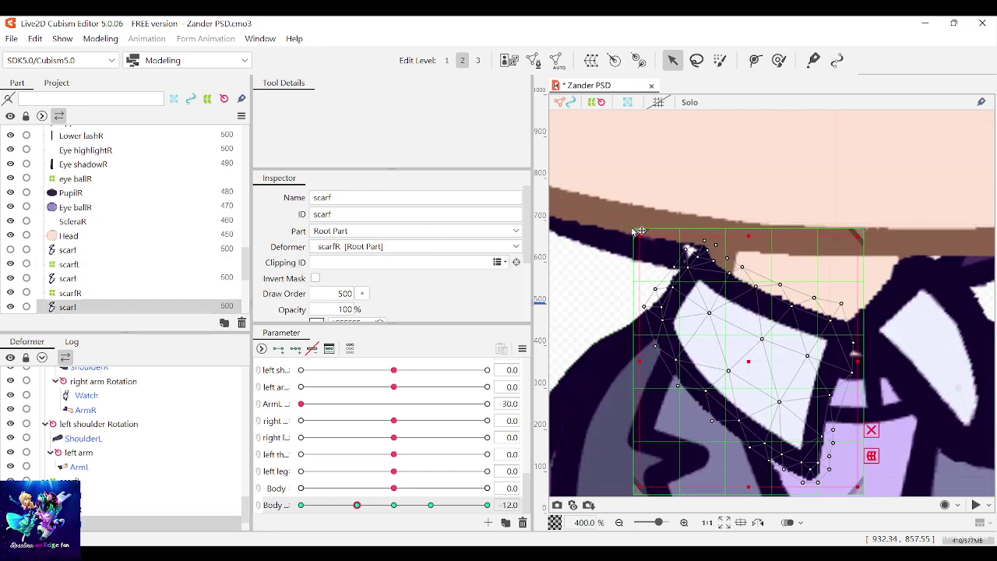
{"action": "left_click", "coordinate": [632, 232]}
{"action": "scroll", "coordinate": [753, 294], "scroll_direction": "down", "scroll_amount": 2}
{"action": "scroll", "coordinate": [759, 373], "scroll_direction": "up", "scroll_amount": 1}
{"action": "left_click_drag", "start_coordinate": [741, 407], "coordinate": [715, 405]}
{"action": "left_click_drag", "start_coordinate": [822, 406], "coordinate": [802, 407]}
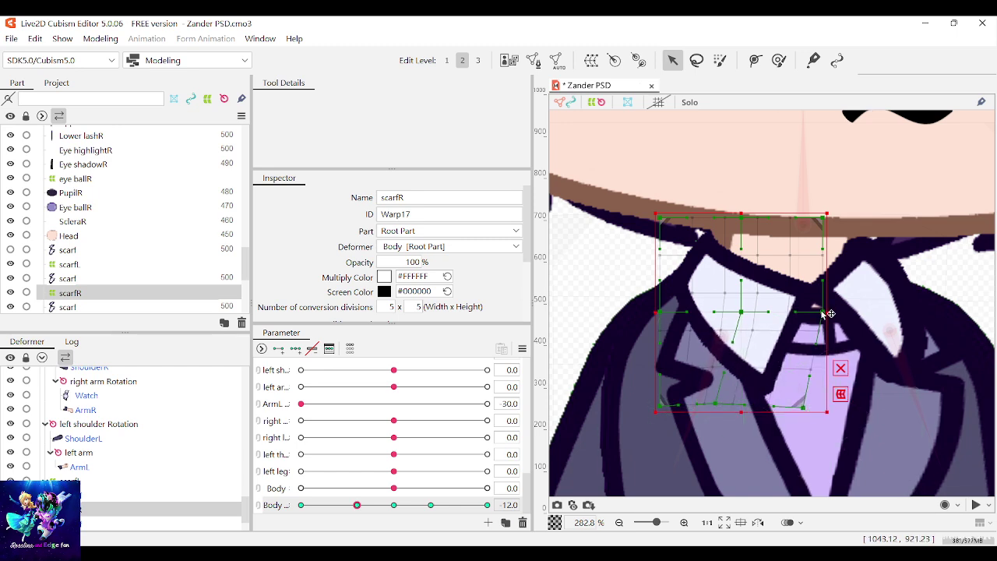
Slant scarfR's right edge by extending its upper-right corner outward, bend the centre point's handles left, and move the top-middle point right
{"action": "left_click_drag", "start_coordinate": [823, 313], "coordinate": [808, 314]}
{"action": "left_click_drag", "start_coordinate": [822, 218], "coordinate": [863, 212]}
{"action": "left_click_drag", "start_coordinate": [807, 313], "coordinate": [814, 320]}
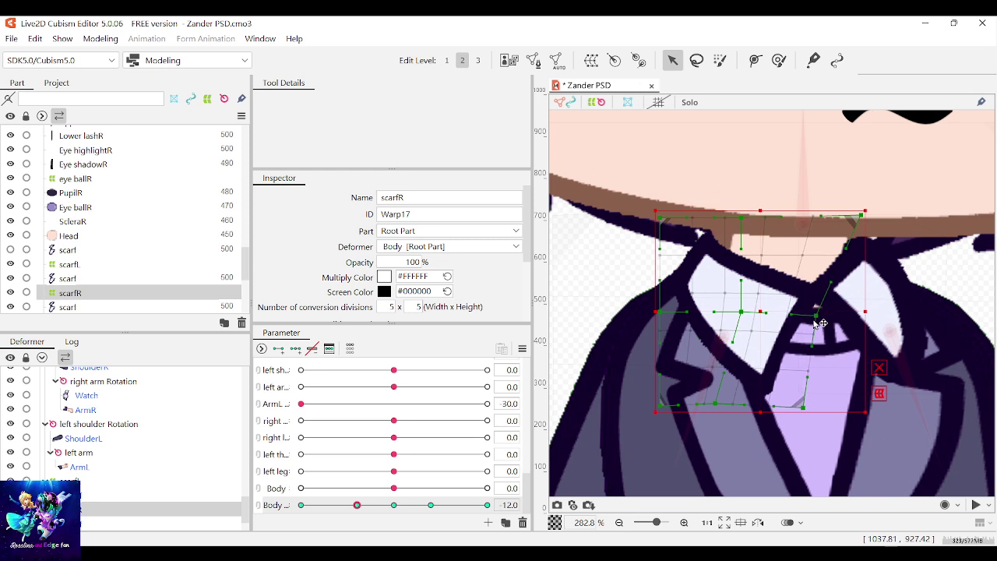
{"action": "left_click_drag", "start_coordinate": [730, 340], "coordinate": [708, 341]}
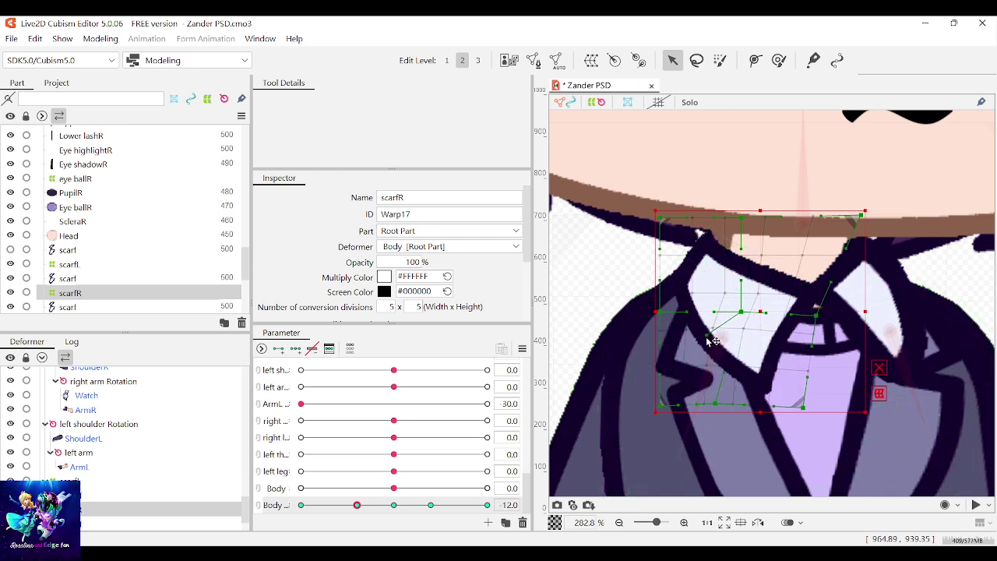
{"action": "left_click_drag", "start_coordinate": [745, 282], "coordinate": [713, 302]}
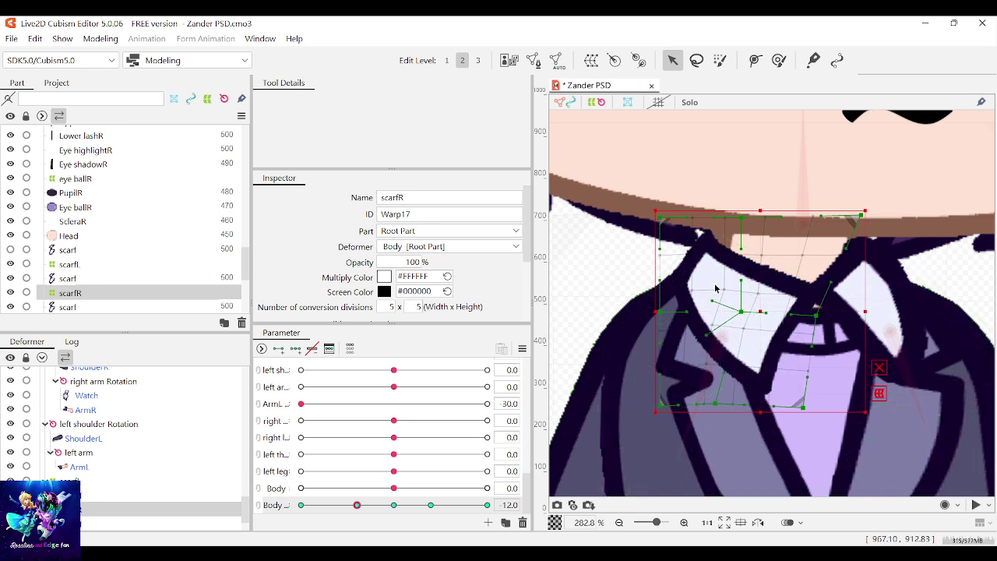
{"action": "left_click_drag", "start_coordinate": [745, 220], "coordinate": [763, 215]}
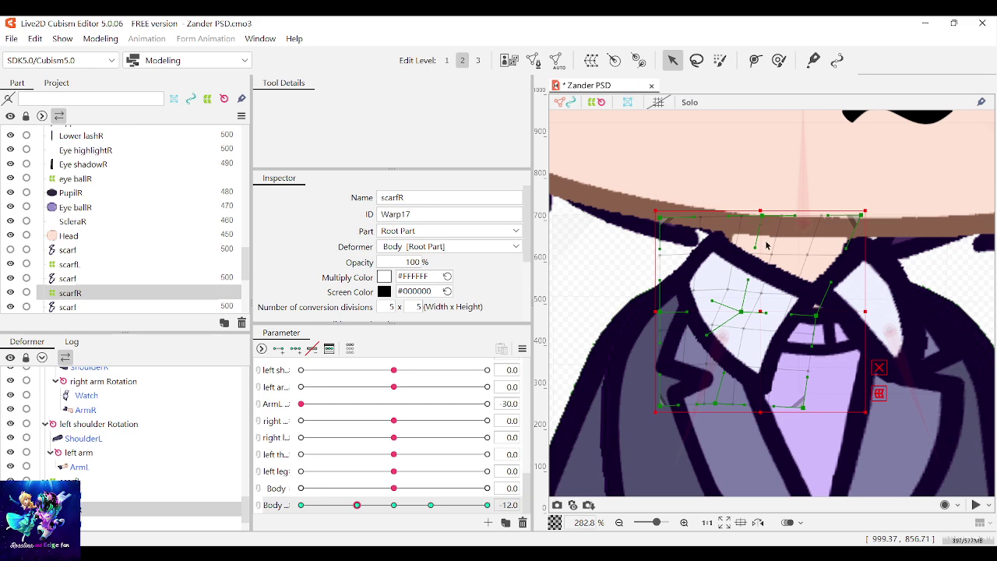
Reselect scarfL, pull its lower-left corner outward, lower its right-edge midpoint slightly, and shift its top-middle point further right
{"action": "scroll", "coordinate": [762, 332], "scroll_direction": "down", "scroll_amount": 1}
{"action": "left_click", "coordinate": [848, 306]}
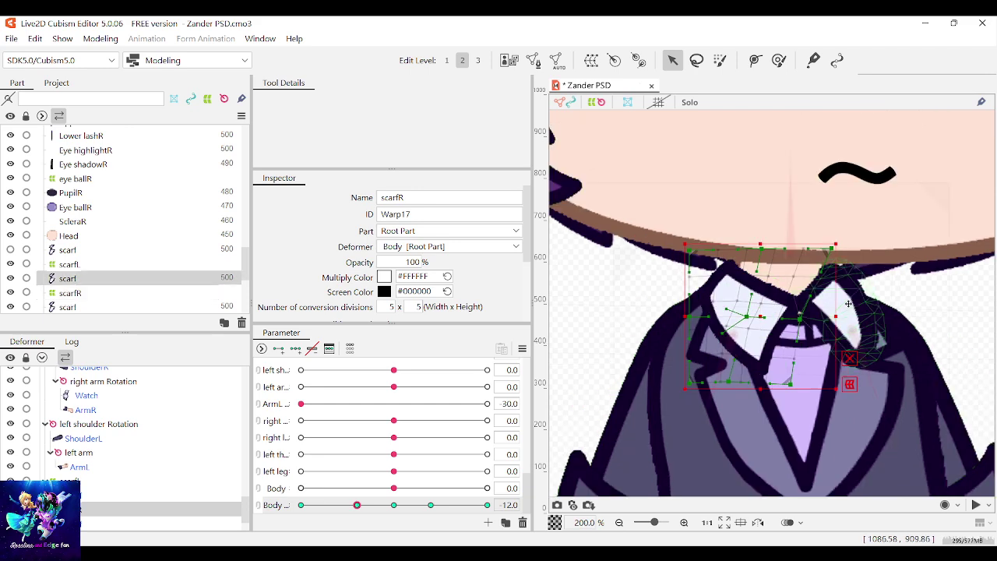
{"action": "scroll", "coordinate": [841, 344], "scroll_direction": "up", "scroll_amount": 3}
{"action": "scroll", "coordinate": [685, 121], "scroll_direction": "down", "scroll_amount": 2}
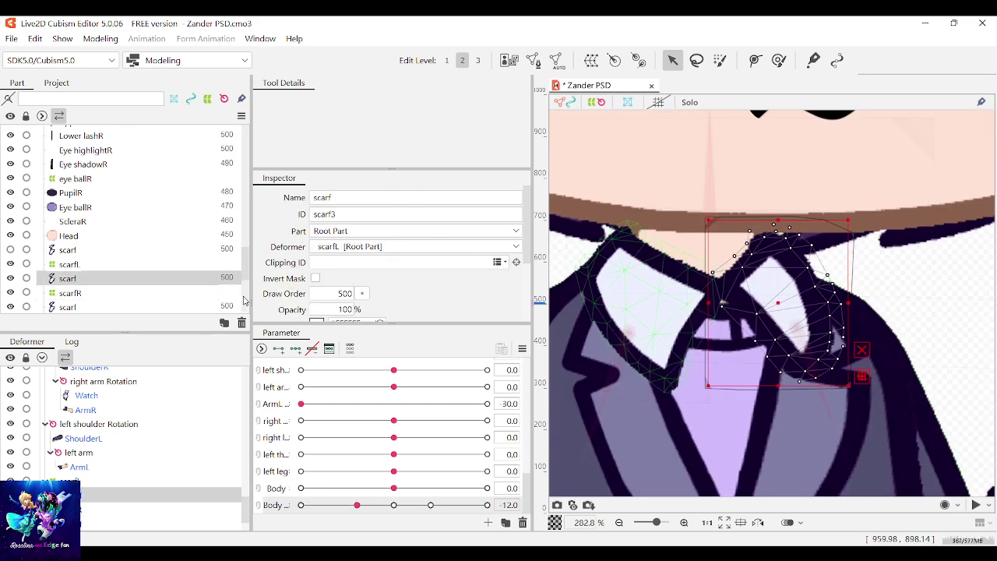
{"action": "left_click", "coordinate": [69, 264]}
{"action": "scroll", "coordinate": [712, 303], "scroll_direction": "up", "scroll_amount": 1}
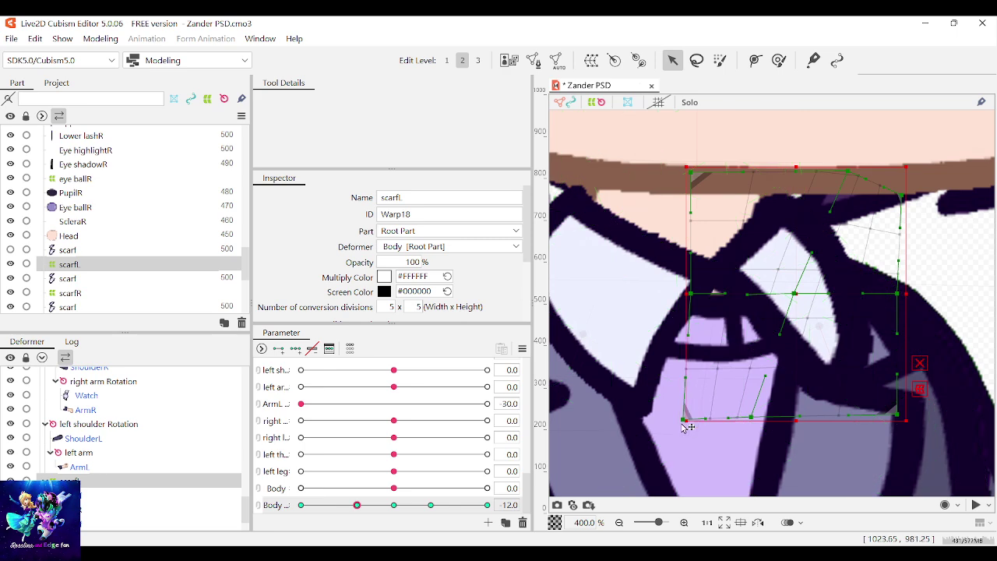
{"action": "left_click_drag", "start_coordinate": [685, 421], "coordinate": [666, 430]}
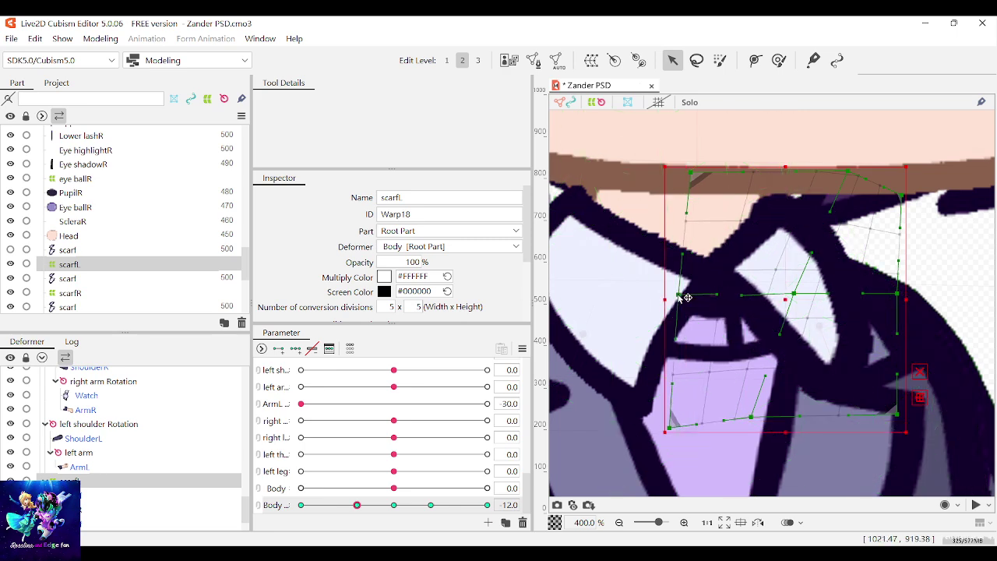
{"action": "left_click_drag", "start_coordinate": [679, 294], "coordinate": [681, 295]}
{"action": "left_click_drag", "start_coordinate": [897, 294], "coordinate": [896, 303]}
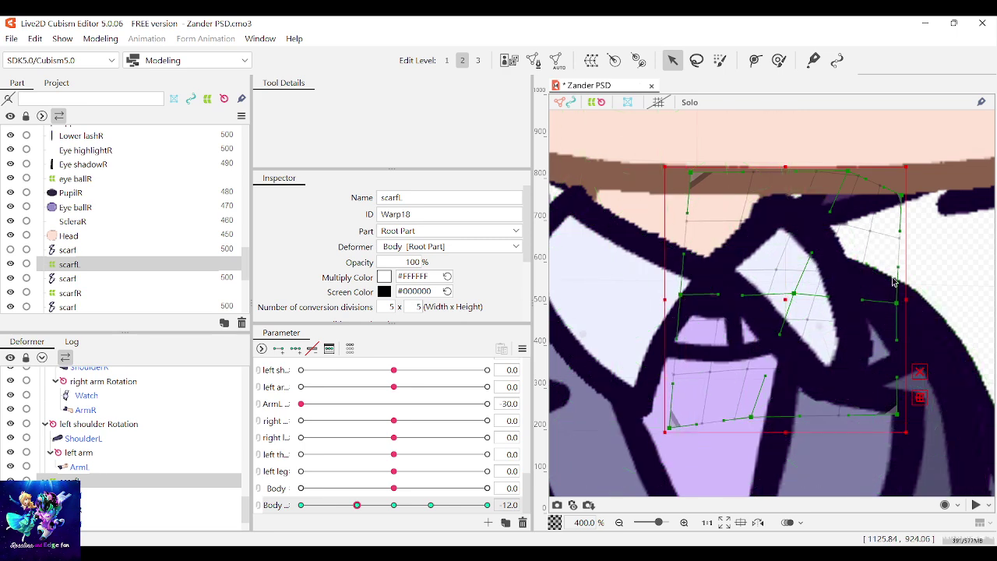
{"action": "left_click_drag", "start_coordinate": [847, 171], "coordinate": [864, 176]}
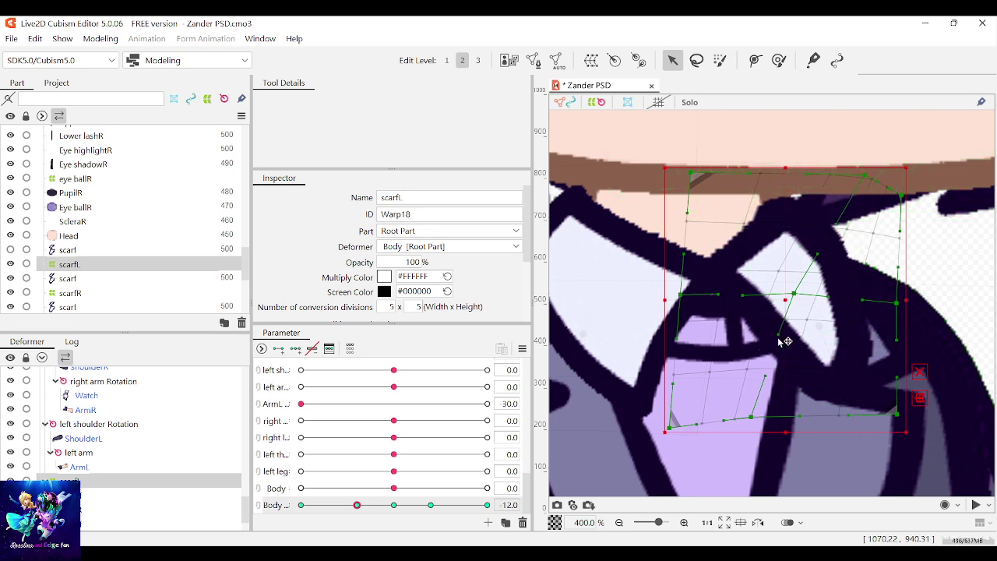
Move scarfL's lower-right corner down and inward, and straighten the bottom-middle point's upper handle to near vertical
{"action": "left_click_drag", "start_coordinate": [897, 414], "coordinate": [882, 434]}
{"action": "scroll", "coordinate": [753, 370], "scroll_direction": "down", "scroll_amount": 1}
{"action": "scroll", "coordinate": [725, 360], "scroll_direction": "up", "scroll_amount": 1}
{"action": "left_click_drag", "start_coordinate": [776, 383], "coordinate": [761, 385]}
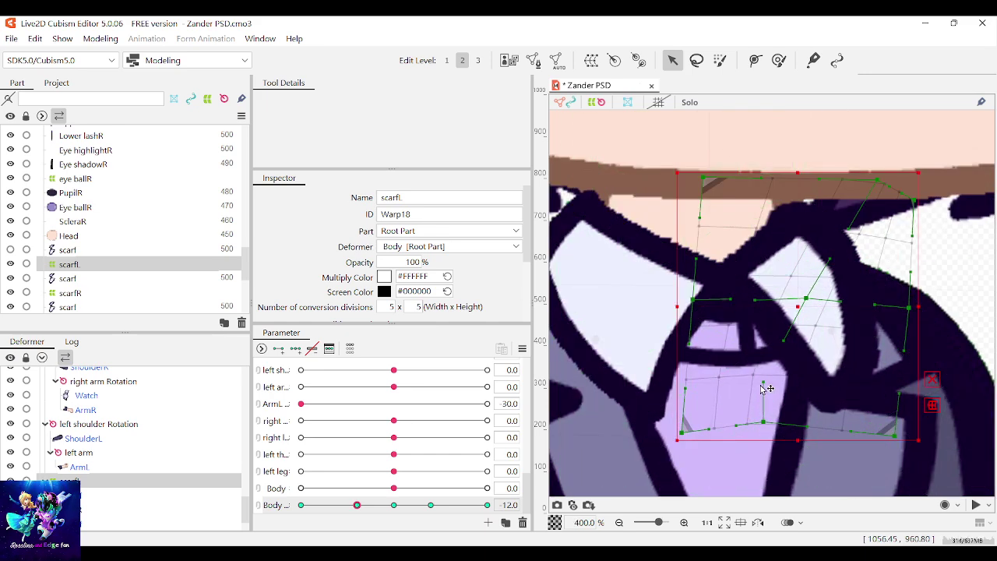
Pull scarfL's lower-left corner outward and slightly up, and extend the centre point's lower handle down and to the left
{"action": "left_click_drag", "start_coordinate": [681, 431], "coordinate": [656, 421]}
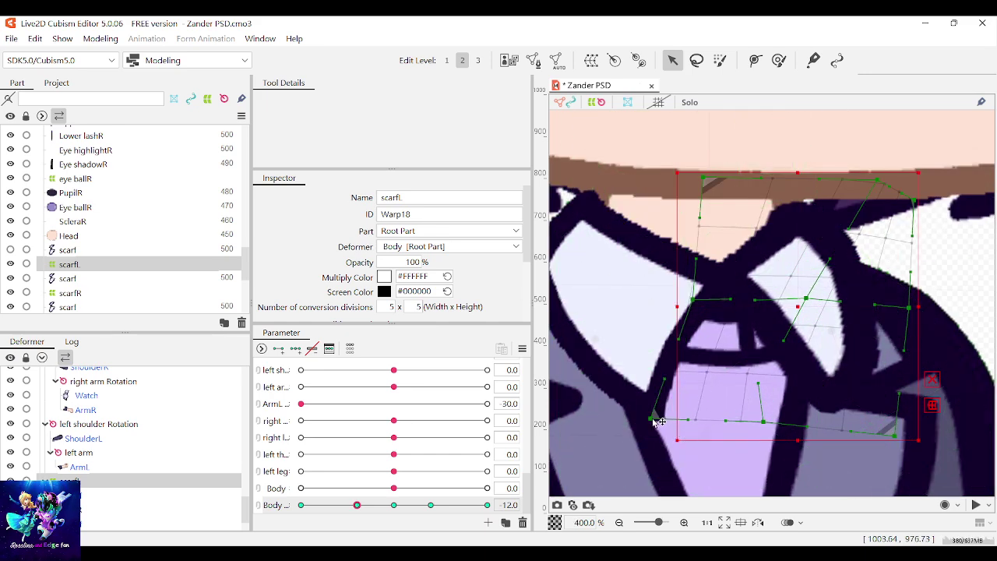
{"action": "left_click_drag", "start_coordinate": [785, 340], "coordinate": [771, 351]}
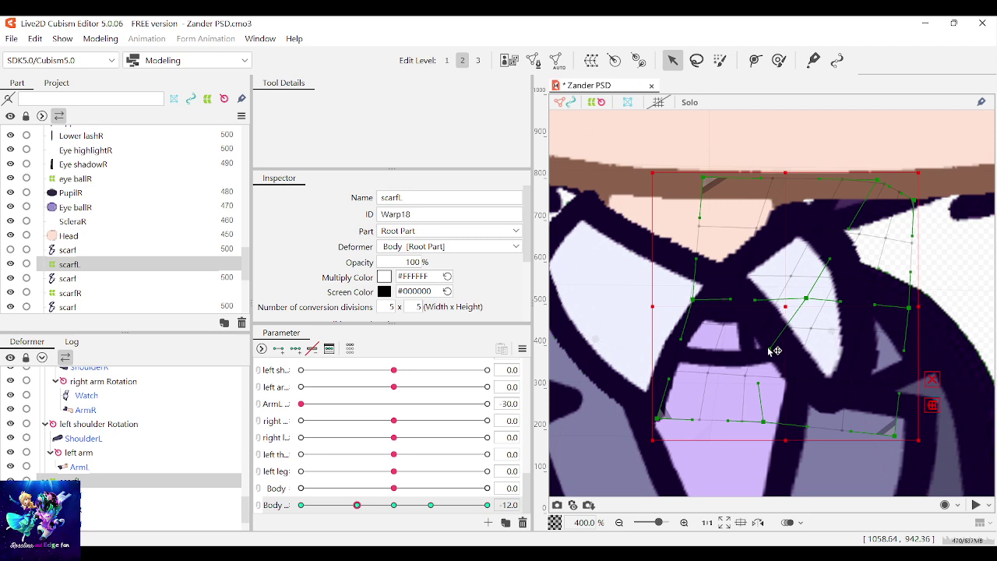
{"action": "scroll", "coordinate": [771, 350], "scroll_direction": "down", "scroll_amount": 2}
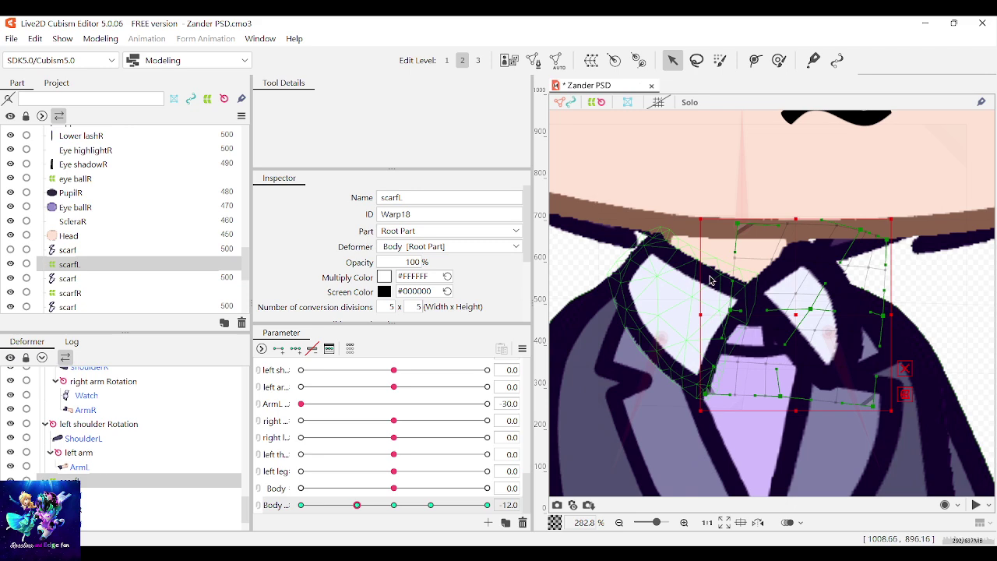
Select the scarfR warp deformer, adjust its curve near the right-edge midpoint, and check the collar with nothing selected
{"action": "left_click", "coordinate": [59, 310]}
{"action": "left_click", "coordinate": [108, 293]}
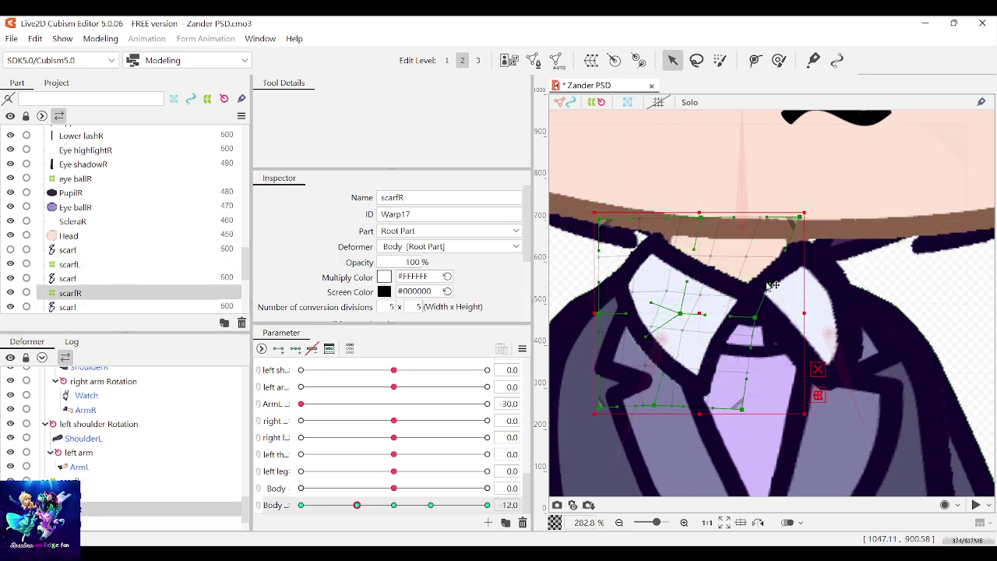
{"action": "left_click_drag", "start_coordinate": [744, 287], "coordinate": [724, 326]}
{"action": "scroll", "coordinate": [804, 305], "scroll_direction": "down", "scroll_amount": 2}
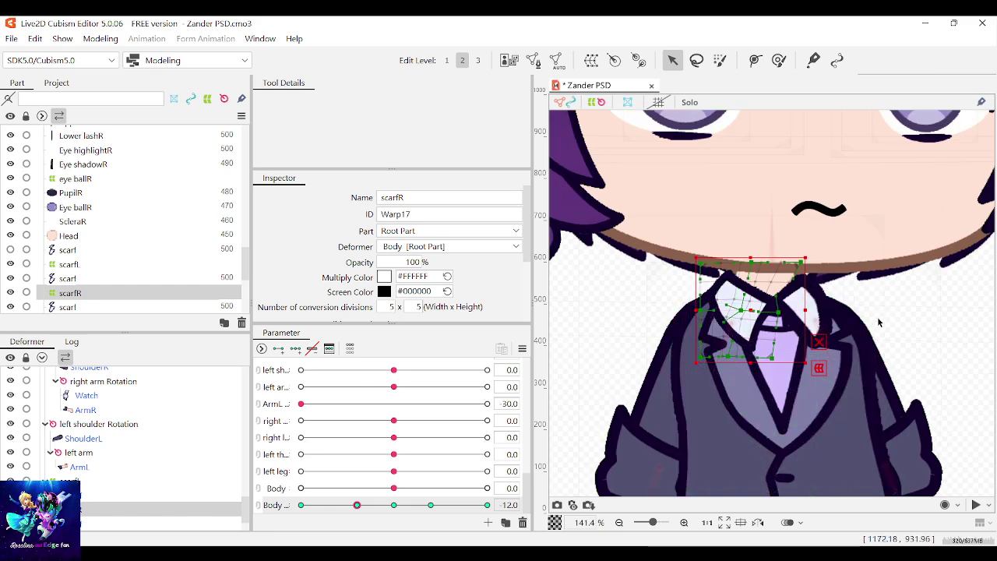
{"action": "left_click", "coordinate": [885, 323]}
{"action": "scroll", "coordinate": [887, 322], "scroll_direction": "down", "scroll_amount": 2}
{"action": "scroll", "coordinate": [833, 316], "scroll_direction": "up", "scroll_amount": 2}
{"action": "scroll", "coordinate": [832, 315], "scroll_direction": "up", "scroll_amount": 2}
Reselect the scarfL warp deformer and raise the handle of its upper-left corner point
{"action": "left_click", "coordinate": [734, 295]}
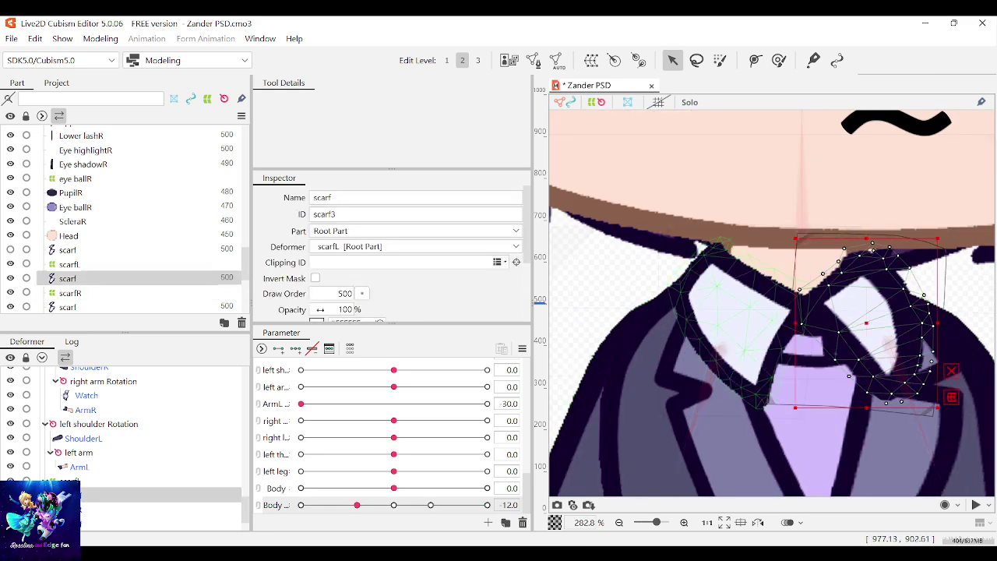
{"action": "left_click", "coordinate": [102, 263]}
{"action": "scroll", "coordinate": [855, 226], "scroll_direction": "up", "scroll_amount": 1}
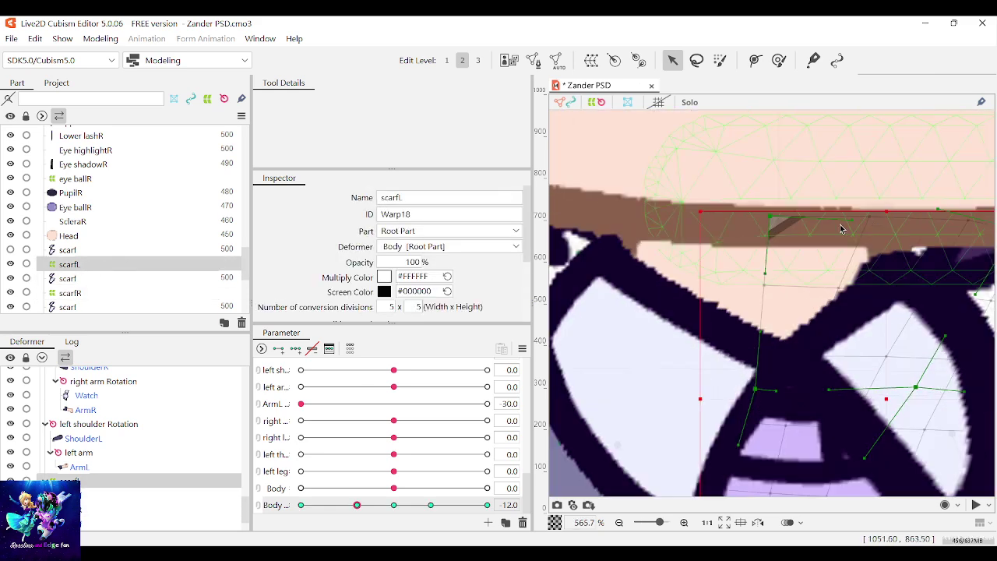
{"action": "mouse_move", "coordinate": [849, 223]}
{"action": "left_mouse_down"}
{"action": "mouse_move", "coordinate": [840, 210]}
{"action": "mouse_move", "coordinate": [850, 208]}
{"action": "left_mouse_up"}
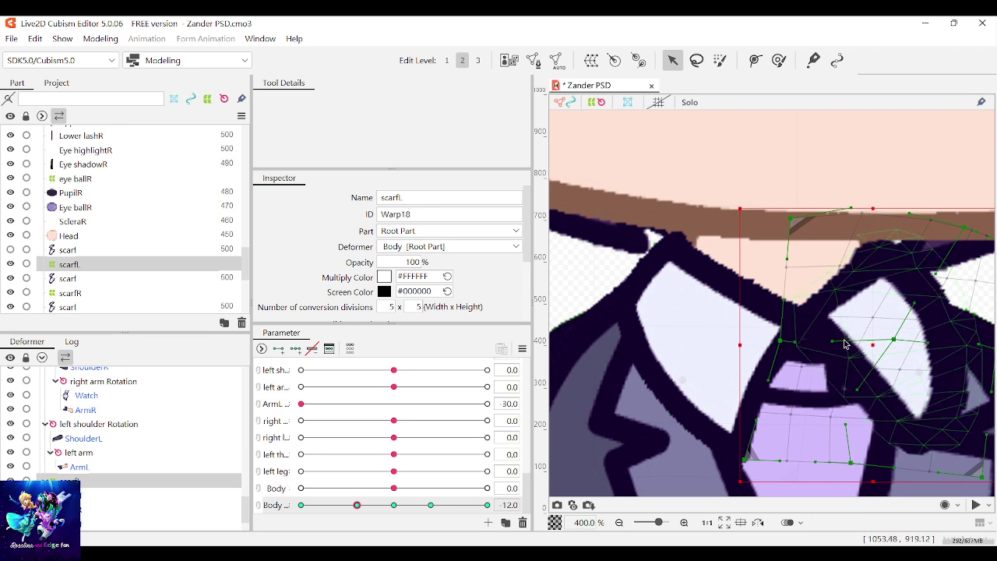
Shift scarfL's centre and bottom-middle points slightly left and adjust the interior grid point above its bottom edge
{"action": "left_click_drag", "start_coordinate": [832, 342], "coordinate": [823, 343]}
{"action": "left_click_drag", "start_coordinate": [851, 465], "coordinate": [842, 466]}
{"action": "left_click_drag", "start_coordinate": [826, 417], "coordinate": [857, 409]}
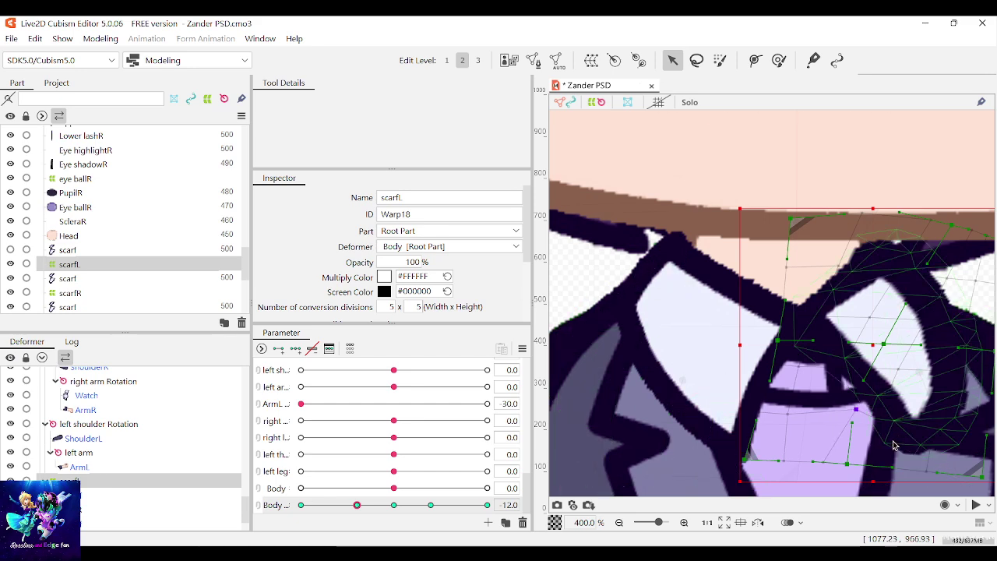
{"action": "scroll", "coordinate": [894, 445], "scroll_direction": "down", "scroll_amount": 3}
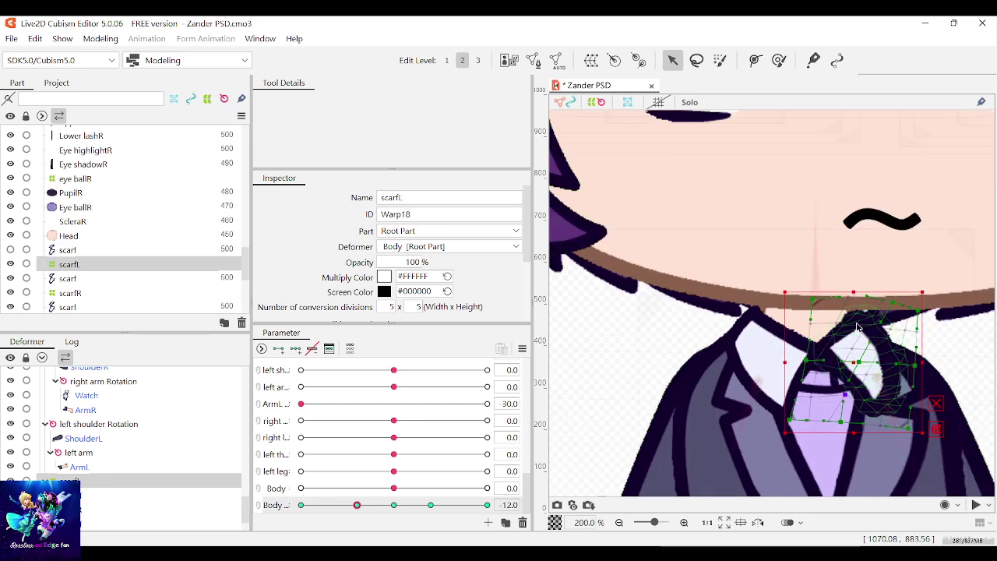
Adjust scarfL's upper interior grid point beside the neck, and scrub the Body parameter back to -12.0 to check the collar
{"action": "scroll", "coordinate": [856, 327], "scroll_direction": "up", "scroll_amount": 3}
{"action": "left_click", "coordinate": [824, 325]}
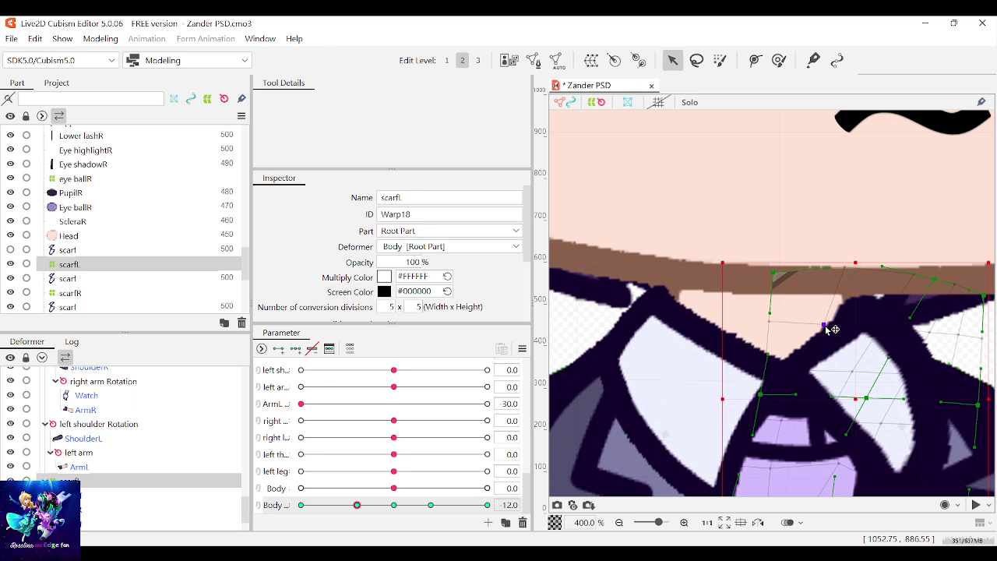
{"action": "scroll", "coordinate": [910, 343], "scroll_direction": "down", "scroll_amount": 3}
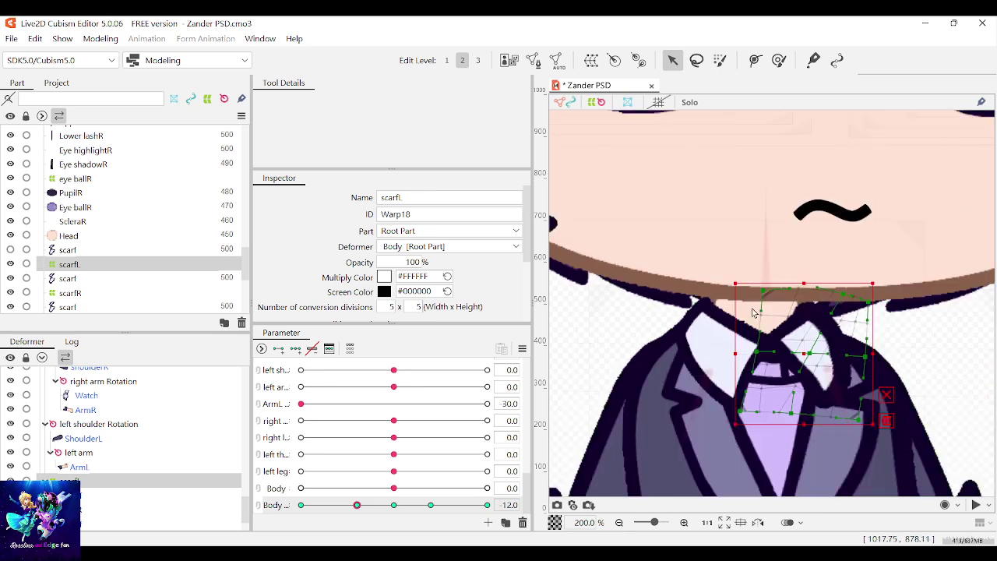
{"action": "left_click", "coordinate": [910, 344]}
{"action": "left_click_drag", "start_coordinate": [431, 506], "coordinate": [357, 506]}
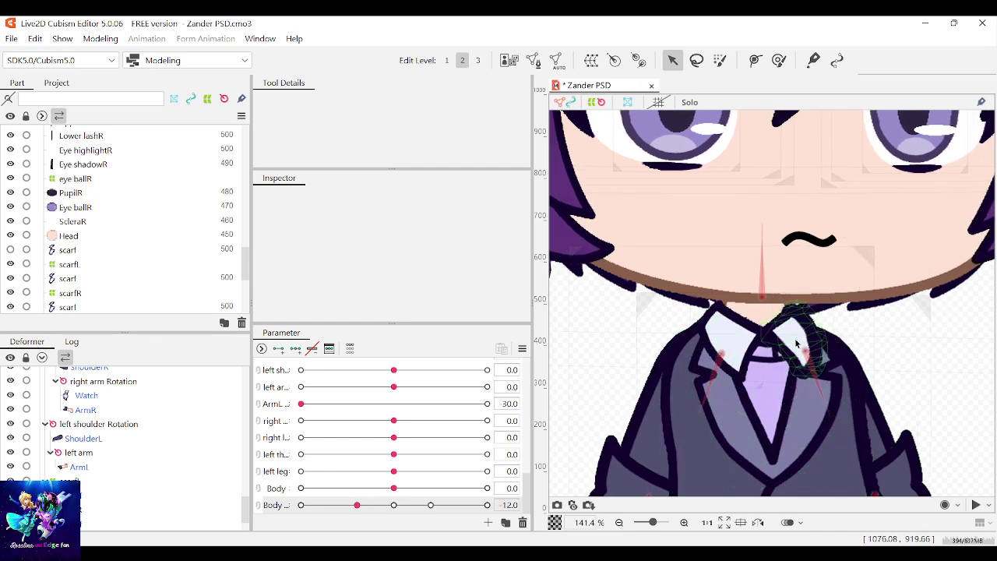
Reselect scarfL, move the interior grid point below its centre down and right, and preview the Body parameter around -12.0
{"action": "left_click", "coordinate": [783, 356]}
{"action": "scroll", "coordinate": [784, 356], "scroll_direction": "up", "scroll_amount": 2}
{"action": "left_click", "coordinate": [91, 265]}
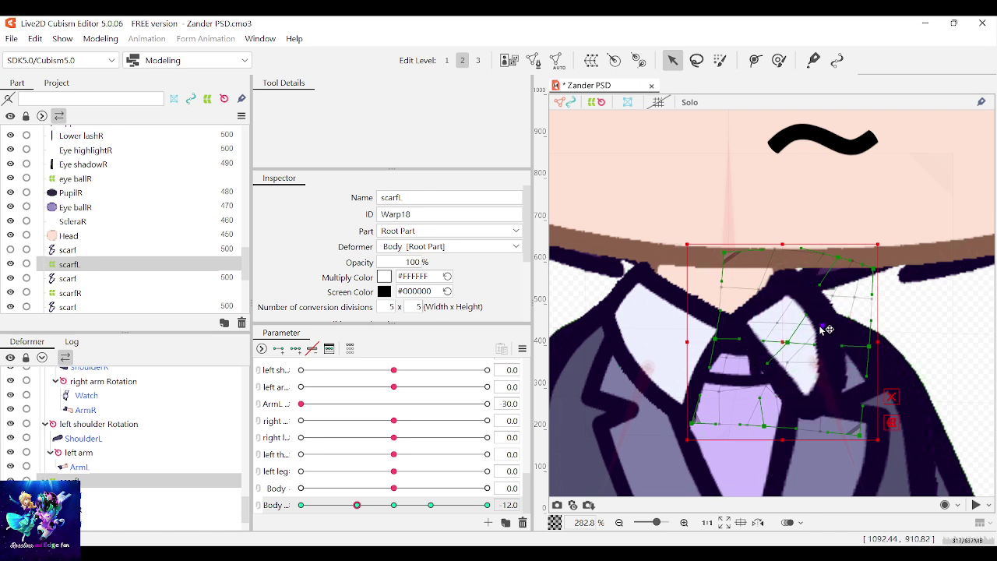
{"action": "scroll", "coordinate": [853, 354], "scroll_direction": "up", "scroll_amount": 5}
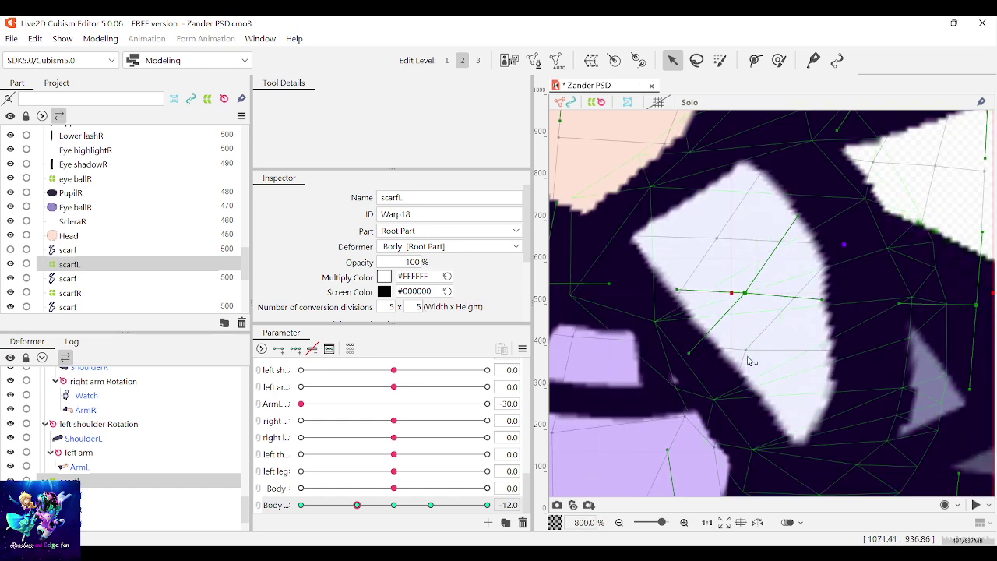
{"action": "mouse_move", "coordinate": [748, 356]}
{"action": "left_mouse_down"}
{"action": "mouse_move", "coordinate": [780, 363]}
{"action": "mouse_move", "coordinate": [760, 369]}
{"action": "left_mouse_up"}
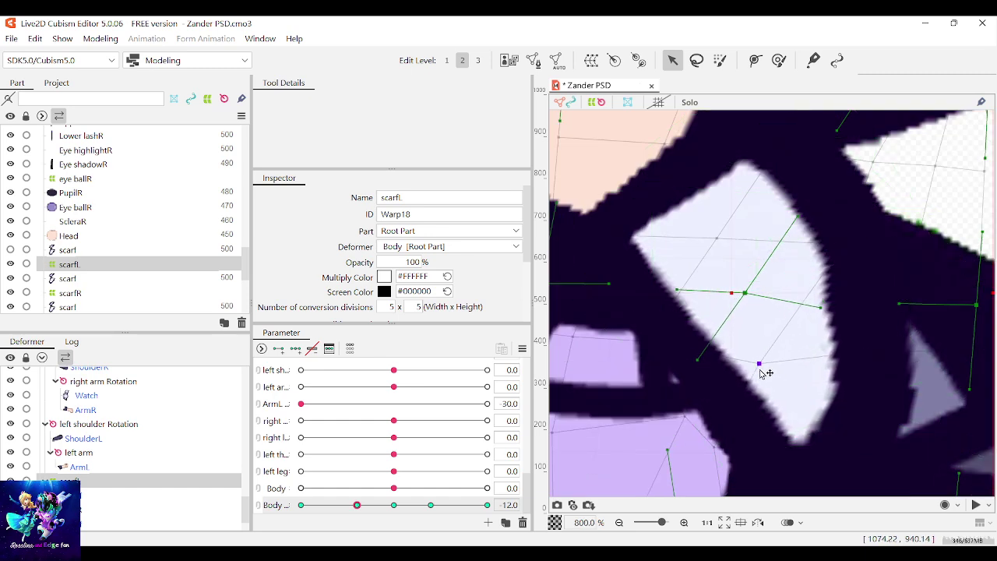
{"action": "scroll", "coordinate": [779, 366], "scroll_direction": "down", "scroll_amount": 7}
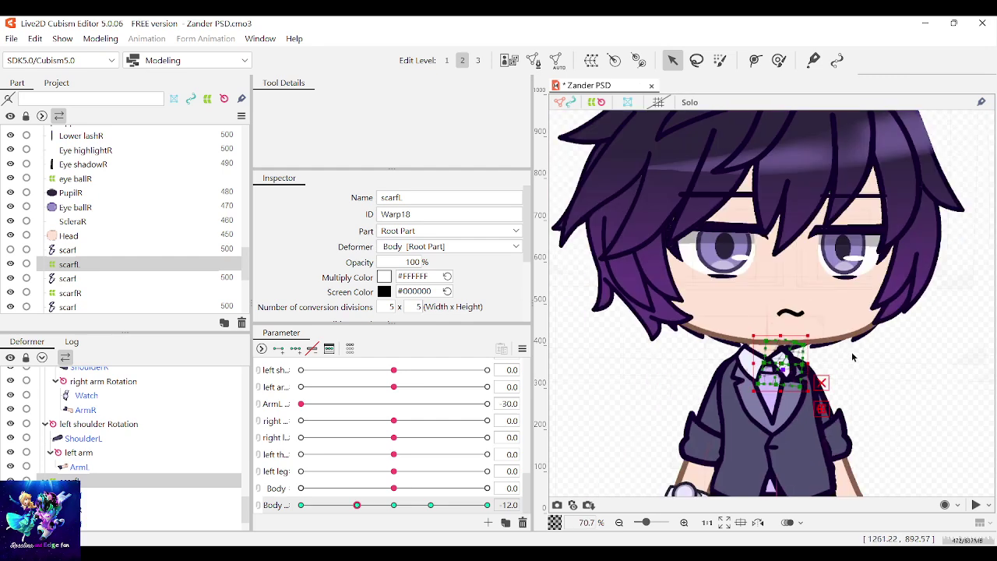
{"action": "scroll", "coordinate": [852, 357], "scroll_direction": "down", "scroll_amount": 1}
{"action": "left_click", "coordinate": [868, 358]}
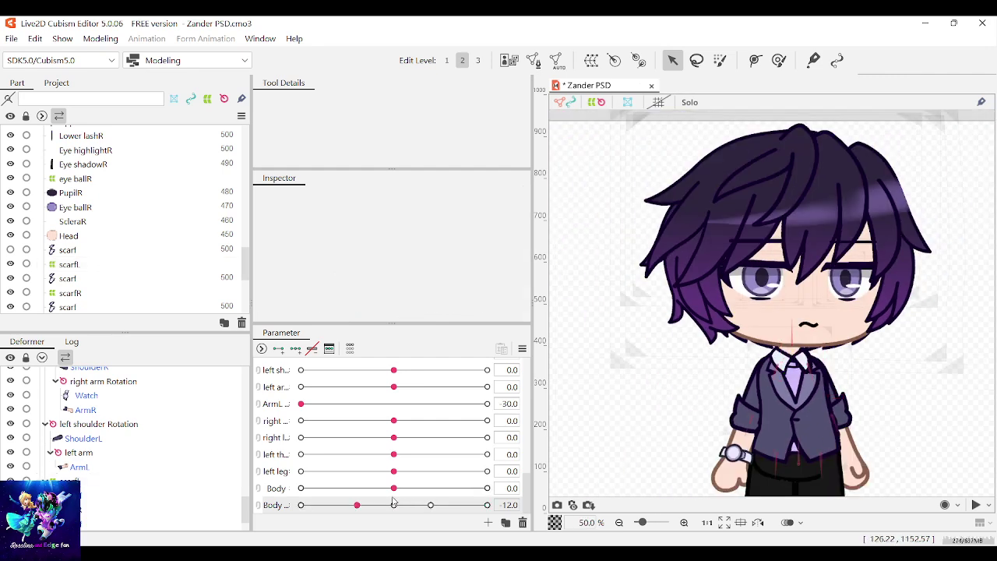
{"action": "mouse_move", "coordinate": [359, 505]}
{"action": "left_mouse_down"}
{"action": "mouse_move", "coordinate": [416, 506]}
{"action": "mouse_move", "coordinate": [363, 509]}
{"action": "left_mouse_up"}
Select the Torso mesh and add keys for it on the Body parameter, including one at -12.0
{"action": "scroll", "coordinate": [852, 368], "scroll_direction": "up", "scroll_amount": 1}
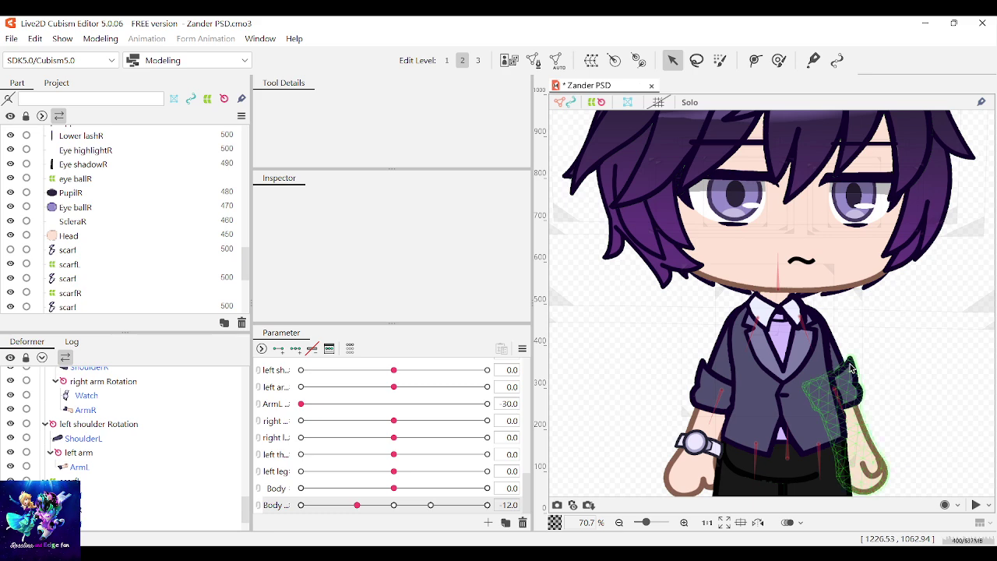
{"action": "left_click", "coordinate": [785, 352]}
{"action": "scroll", "coordinate": [788, 343], "scroll_direction": "up", "scroll_amount": 3}
{"action": "scroll", "coordinate": [794, 312], "scroll_direction": "down", "scroll_amount": 1}
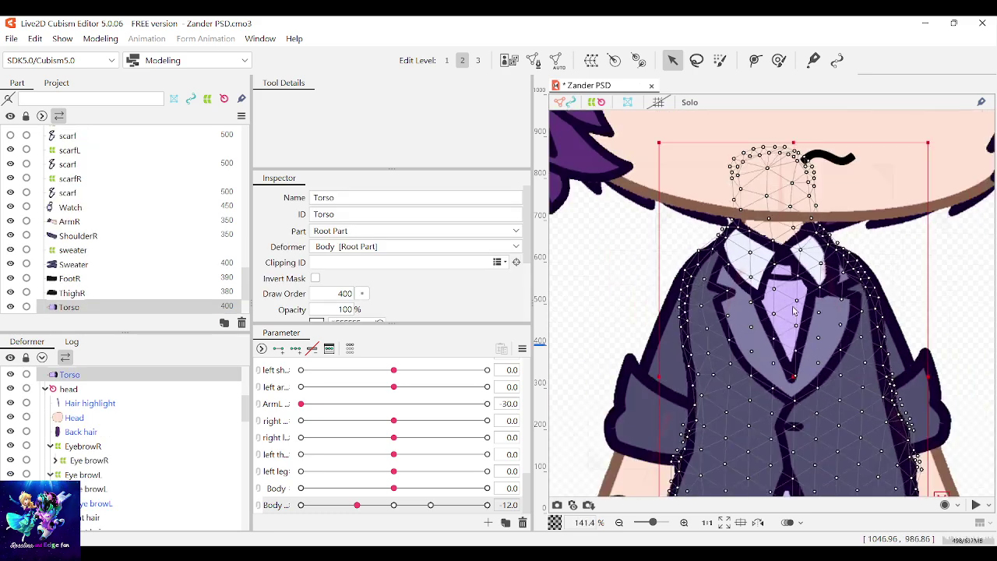
{"action": "scroll", "coordinate": [794, 312], "scroll_direction": "down", "scroll_amount": 1}
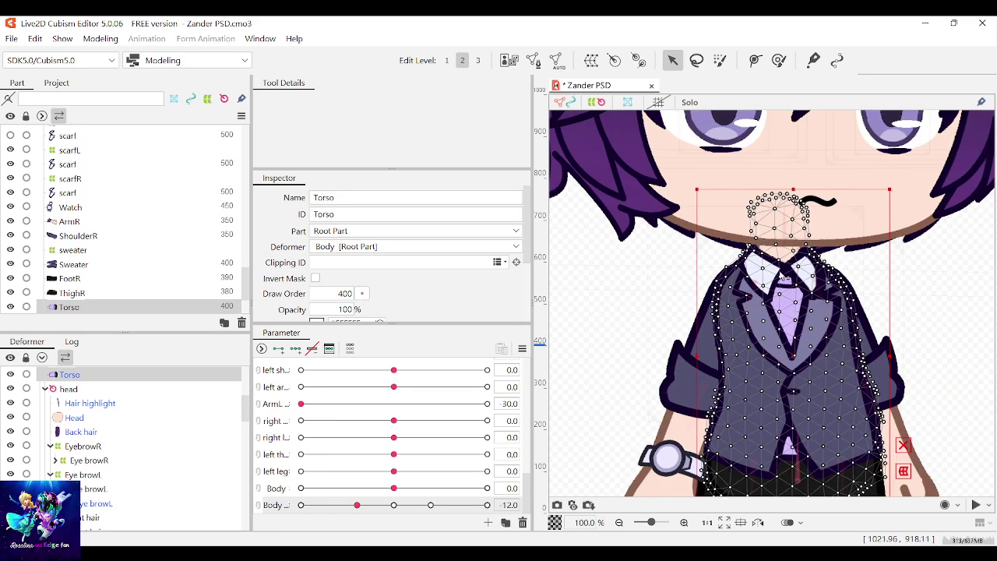
{"action": "left_click", "coordinate": [329, 348]}
Select the Torso's mesh points around the tie and lapels and nudge them slightly at Body's -12.0 key
{"action": "left_click_drag", "start_coordinate": [749, 264], "coordinate": [838, 358]}
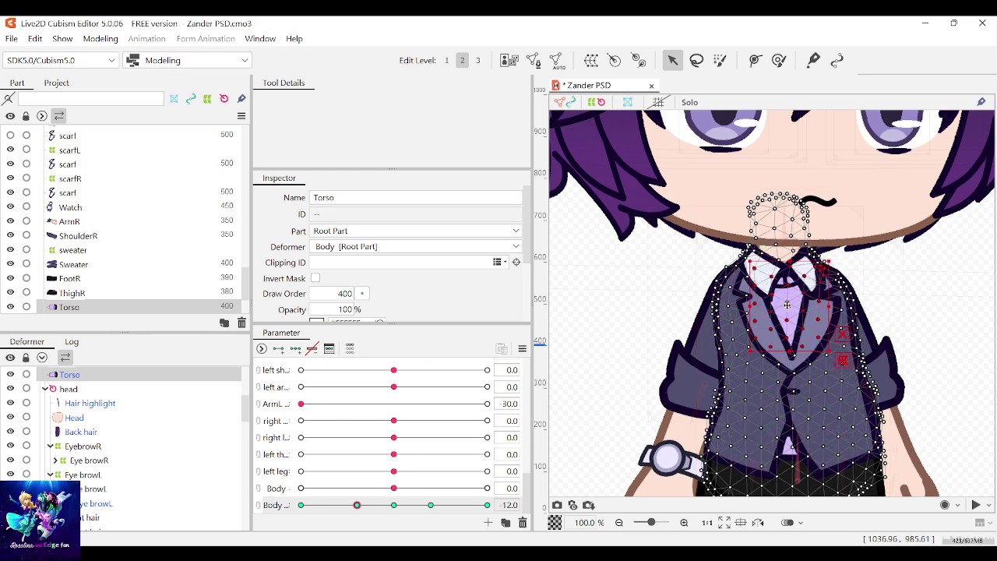
{"action": "left_click_drag", "start_coordinate": [785, 304], "coordinate": [787, 305]}
{"action": "left_click_drag", "start_coordinate": [360, 512], "coordinate": [358, 510]}
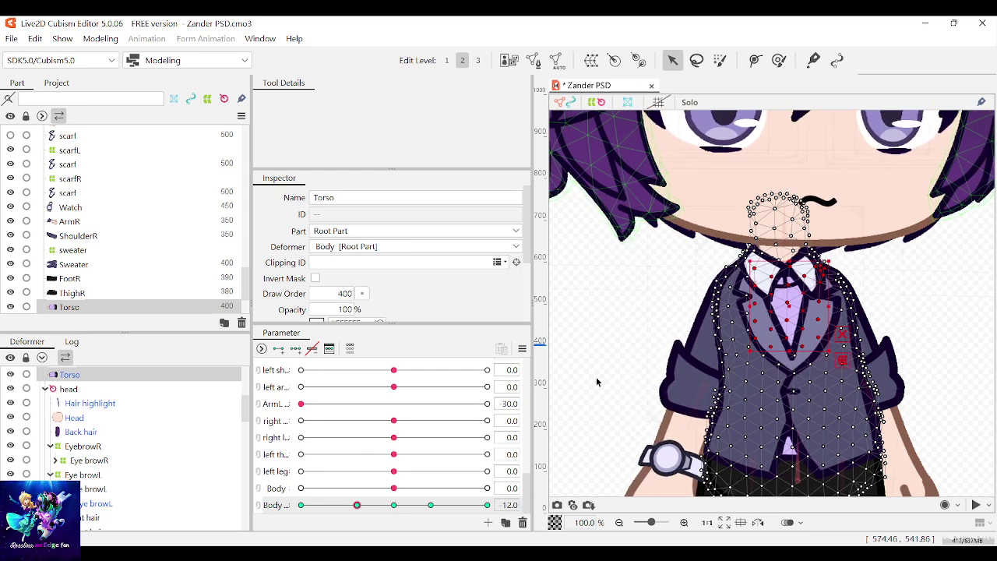
Deselect the Torso and scrub the Body parameter between positive values and -12.0 to examine the upper body's motion
{"action": "left_click", "coordinate": [913, 317]}
{"action": "left_click", "coordinate": [913, 316]}
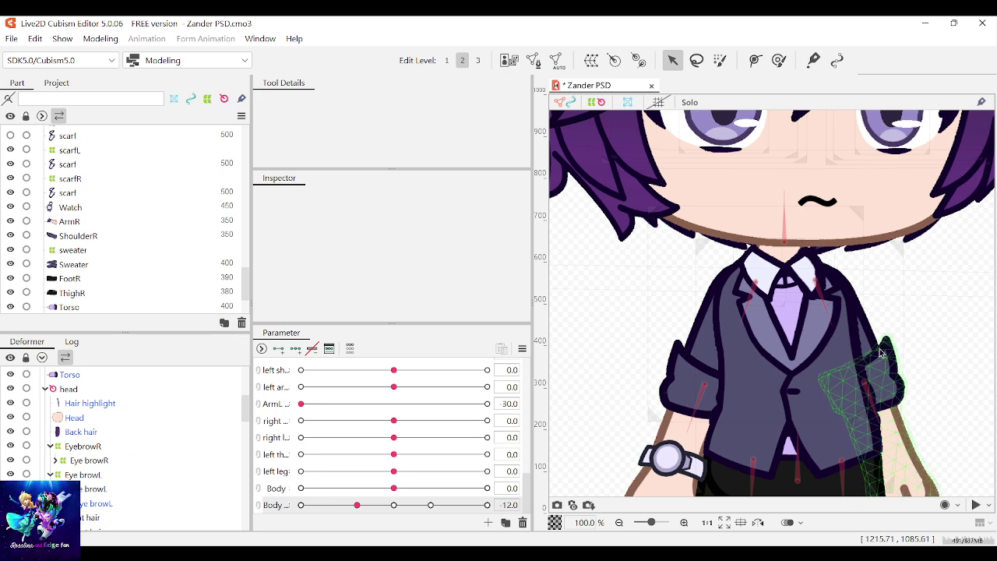
{"action": "scroll", "coordinate": [860, 311], "scroll_direction": "down", "scroll_amount": 5}
{"action": "scroll", "coordinate": [883, 354], "scroll_direction": "up", "scroll_amount": 5}
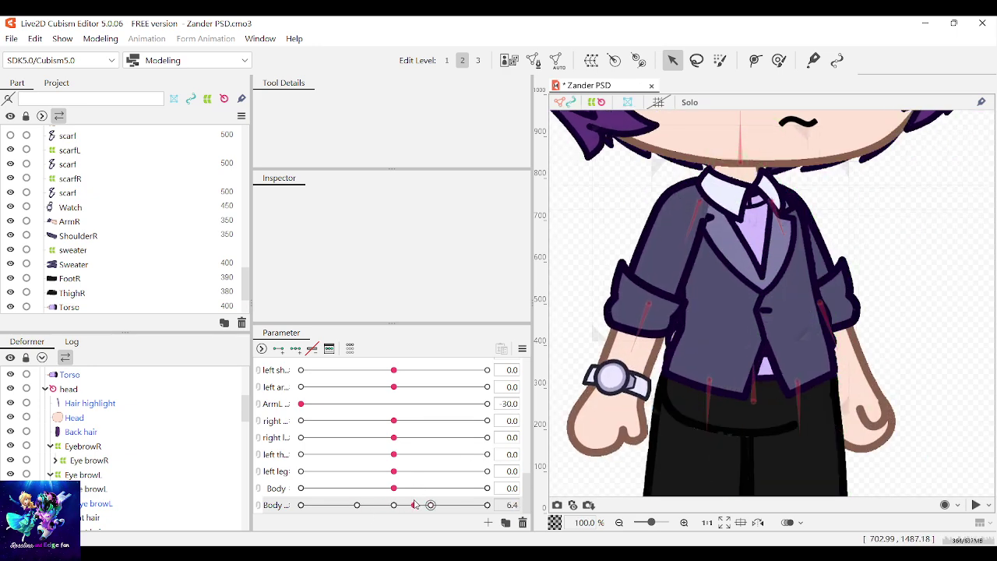
{"action": "left_click_drag", "start_coordinate": [357, 508], "coordinate": [355, 510]}
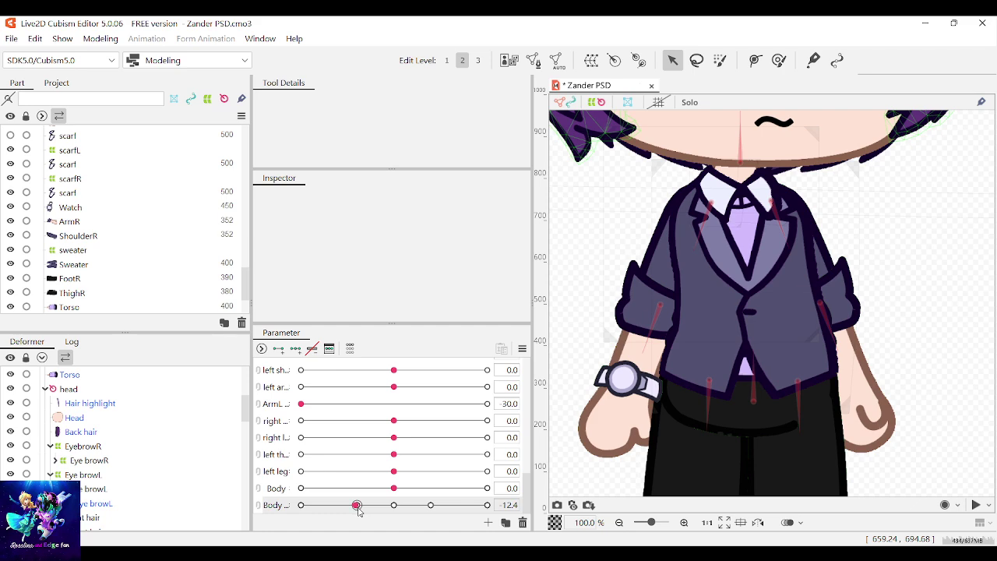
Create a 5 x 5 warp deformer named ArmL around the left shoulder Rotation deformer, under the Body deformer
{"action": "left_click", "coordinate": [844, 289]}
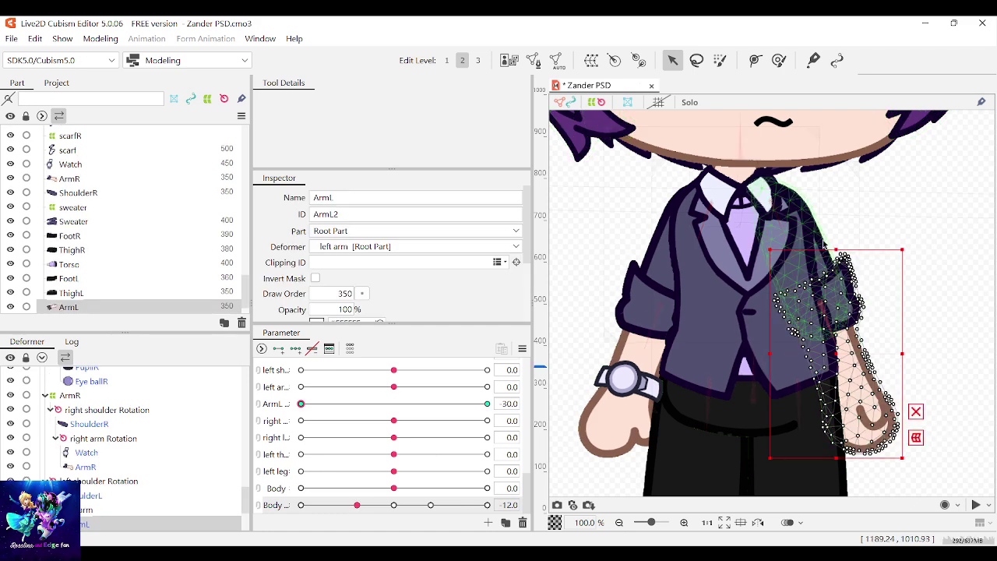
{"action": "left_click", "coordinate": [824, 245]}
{"action": "scroll", "coordinate": [122, 288], "scroll_direction": "down", "scroll_amount": 1}
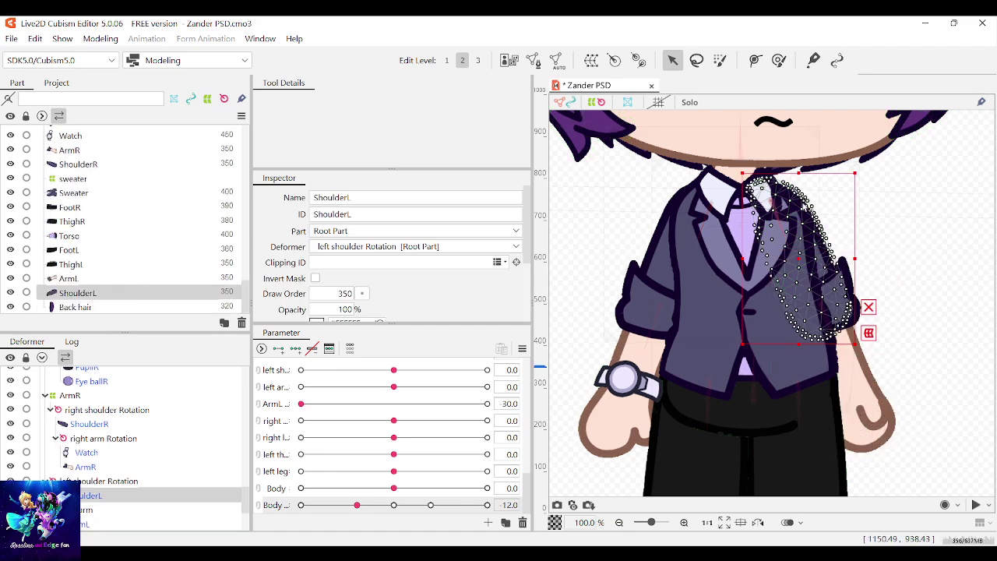
{"action": "left_click", "coordinate": [777, 204]}
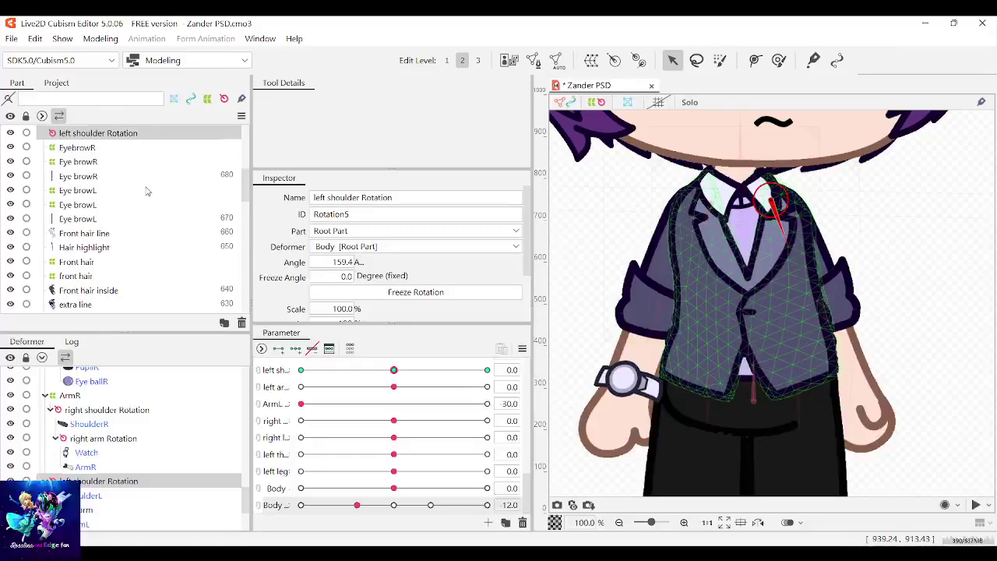
{"action": "scroll", "coordinate": [147, 189], "scroll_direction": "up", "scroll_amount": 4}
{"action": "left_click", "coordinate": [591, 60]}
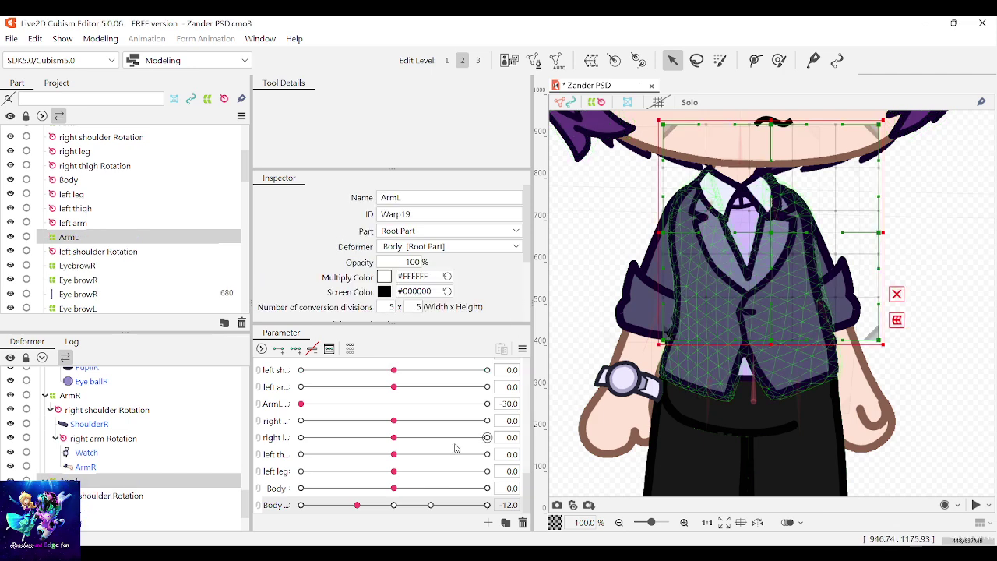
Add Body parameter keys to the ArmL warp deformer, including -12.0, and shift the whole deformer slightly left at that key
{"action": "left_click", "coordinate": [295, 349]}
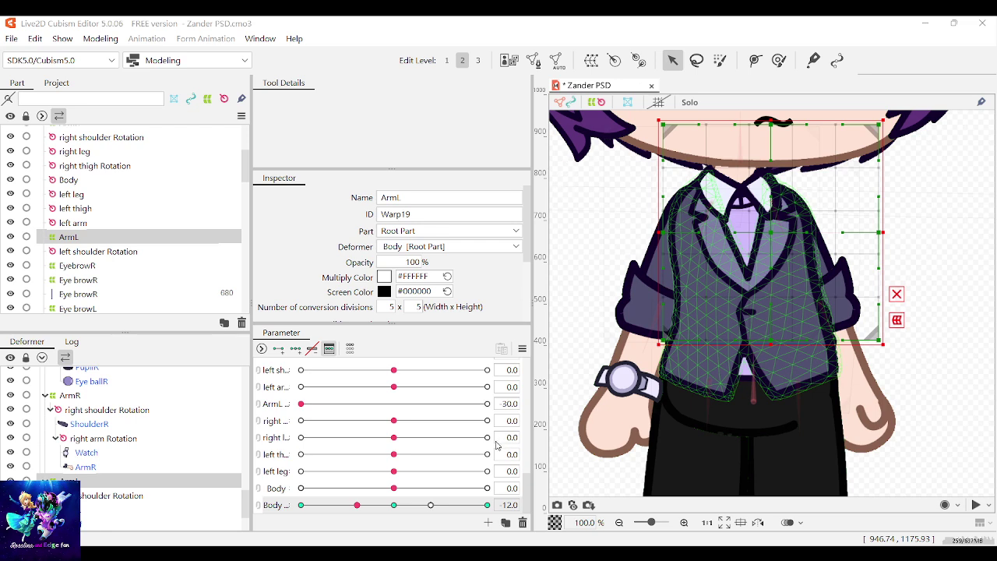
{"action": "left_click_drag", "start_coordinate": [356, 504], "coordinate": [356, 506]}
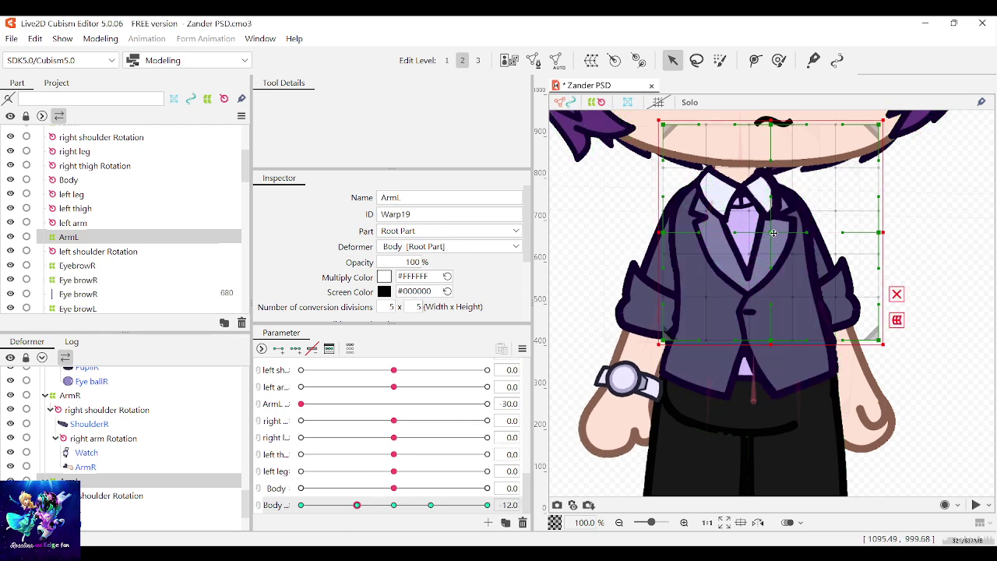
{"action": "left_click_drag", "start_coordinate": [768, 231], "coordinate": [767, 234]}
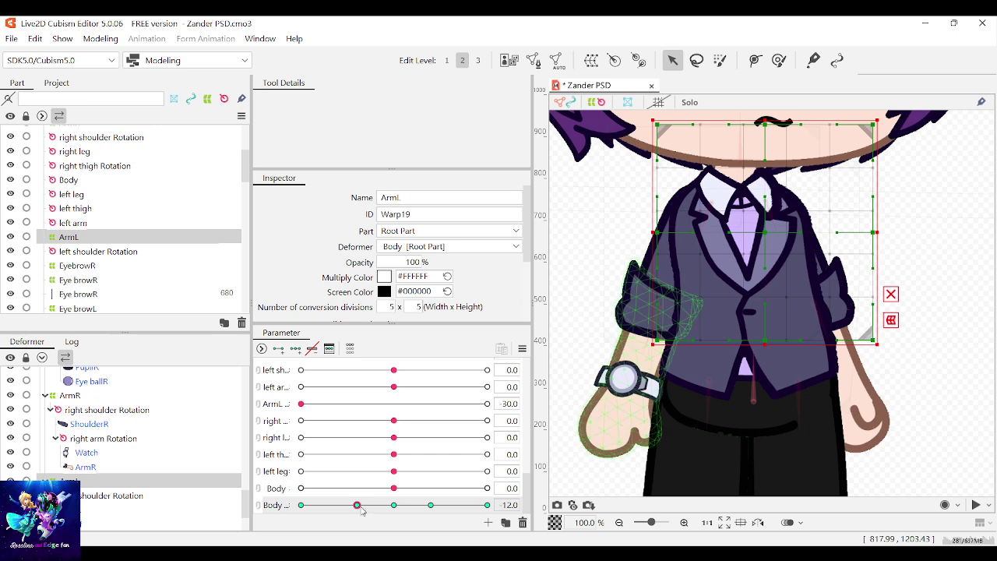
{"action": "left_click_drag", "start_coordinate": [357, 505], "coordinate": [357, 506]}
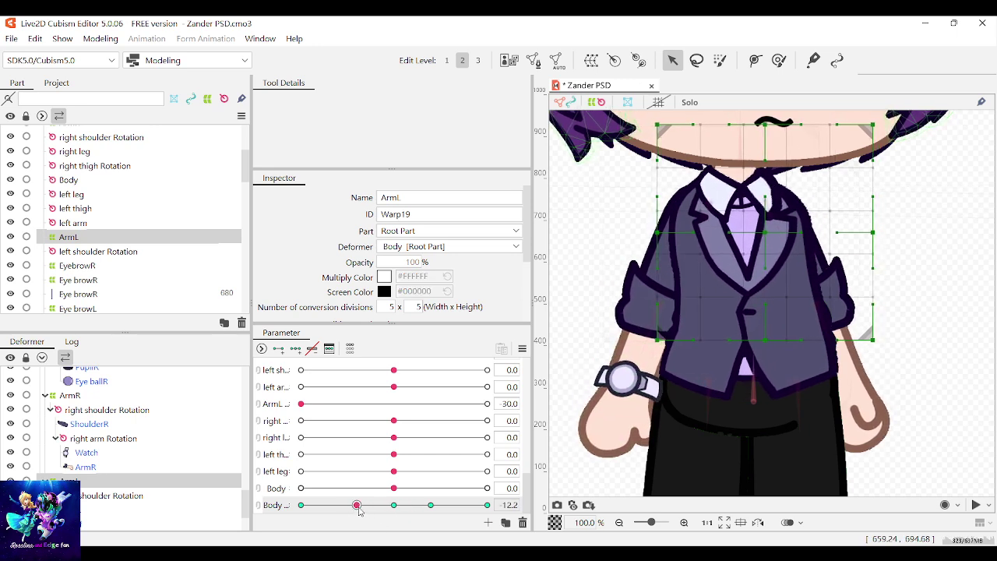
Select the ArmR warp deformer around the right shoulder and shift it slightly right at Body's -12.0 key
{"action": "left_click", "coordinate": [643, 271]}
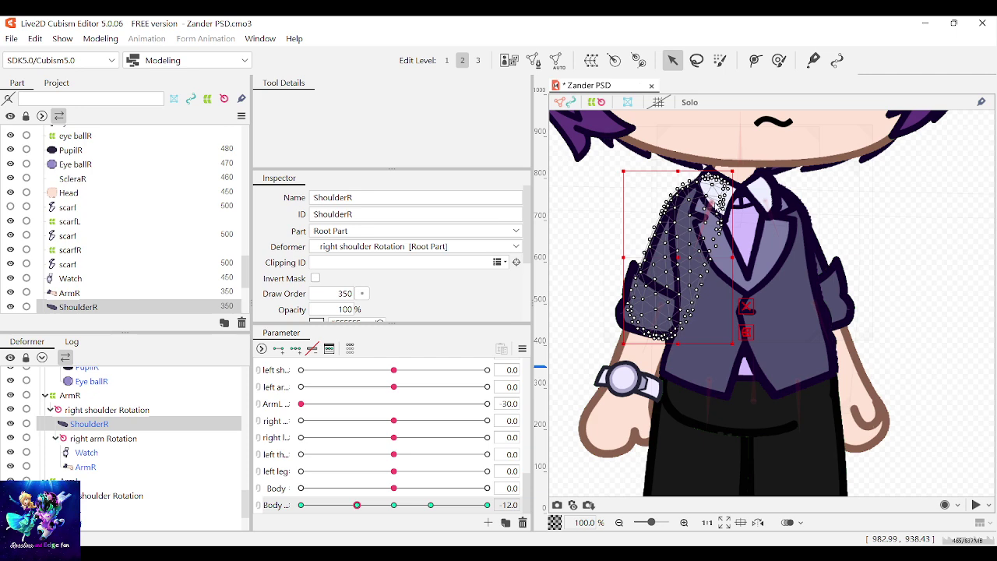
{"action": "left_click", "coordinate": [704, 212]}
{"action": "left_click", "coordinate": [710, 232]}
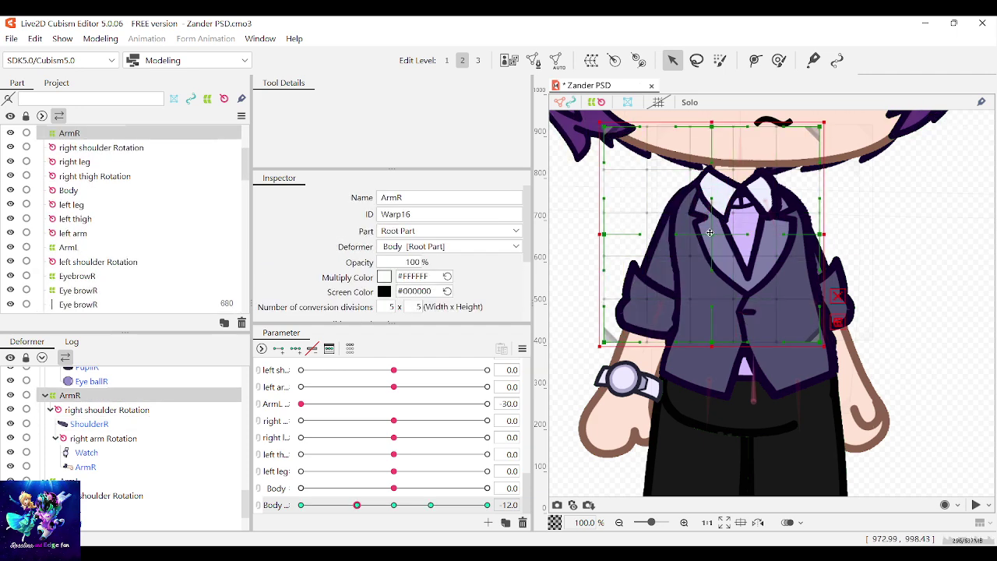
{"action": "left_click_drag", "start_coordinate": [709, 232], "coordinate": [716, 231]}
Set the Watch mesh's draw order to 370 and deselect it
{"action": "left_click", "coordinate": [640, 396]}
{"action": "scroll", "coordinate": [640, 395], "scroll_direction": "up", "scroll_amount": 5}
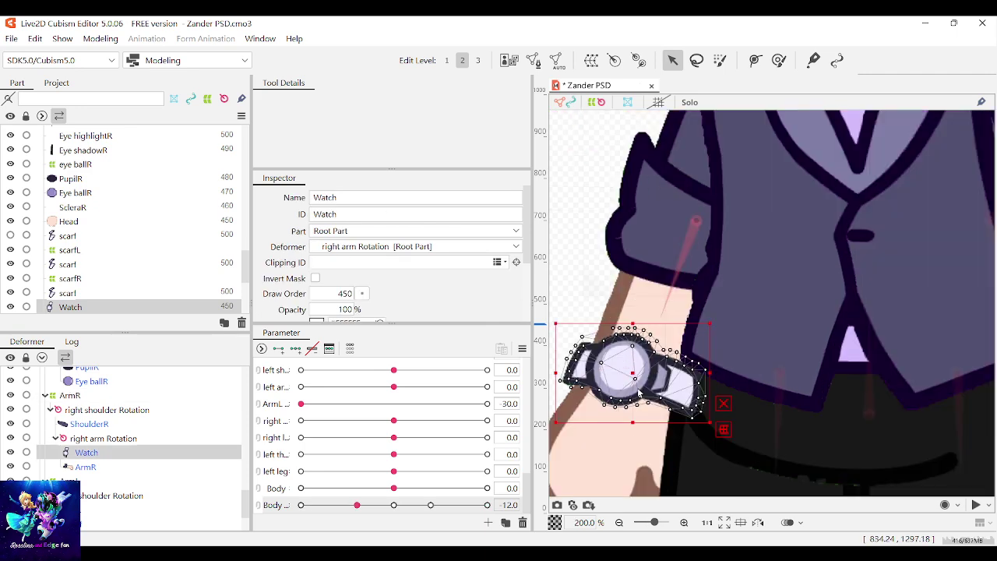
{"action": "scroll", "coordinate": [640, 396], "scroll_direction": "down", "scroll_amount": 1}
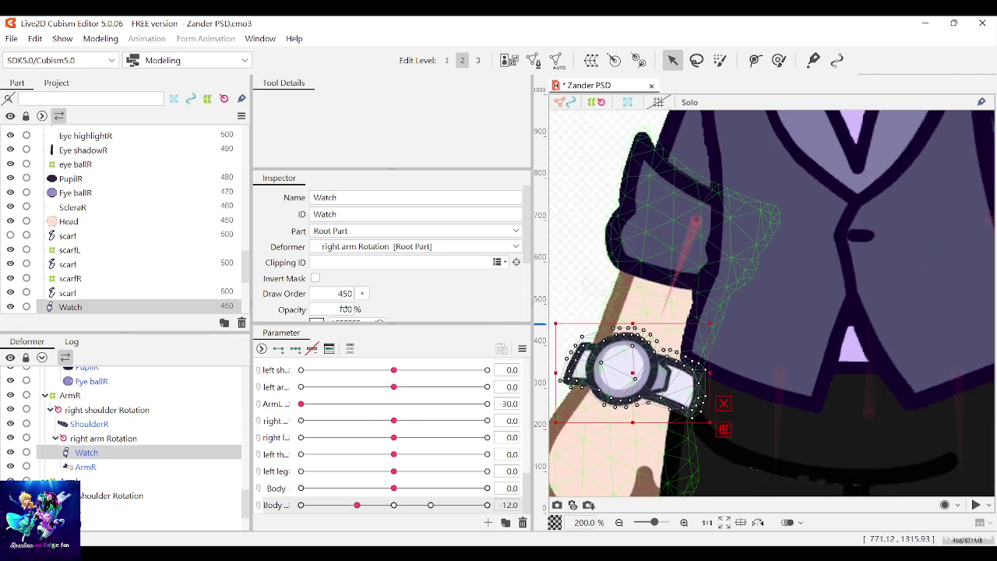
{"action": "left_click_drag", "start_coordinate": [369, 310], "coordinate": [368, 311]}
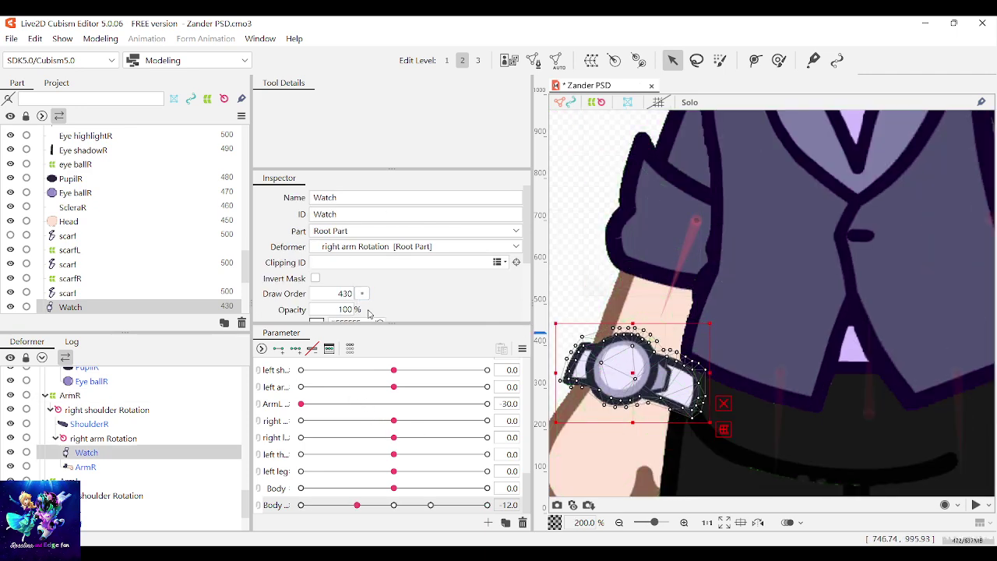
{"action": "scroll", "coordinate": [371, 298], "scroll_direction": "down", "scroll_amount": 10}
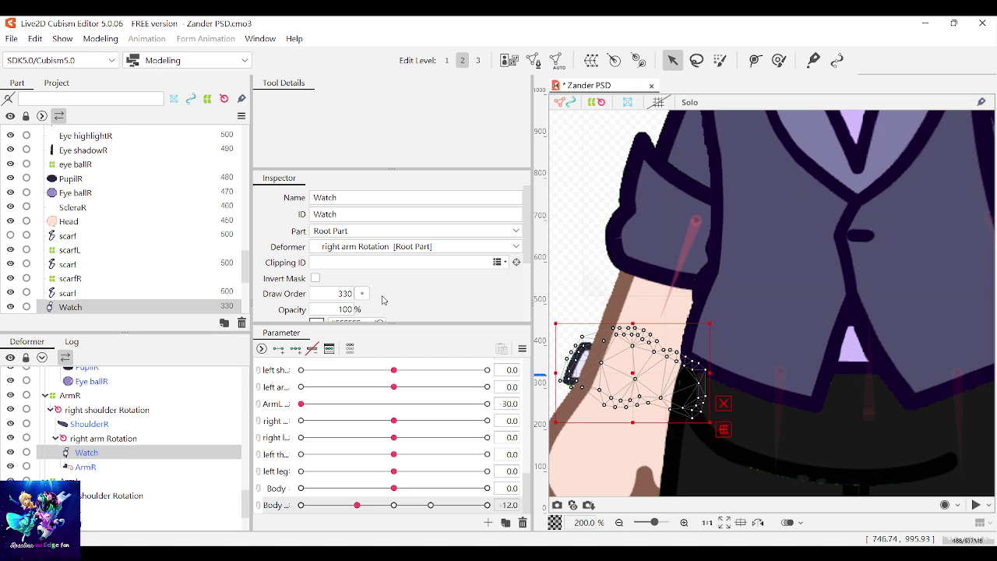
{"action": "scroll", "coordinate": [386, 312], "scroll_direction": "up", "scroll_amount": 2}
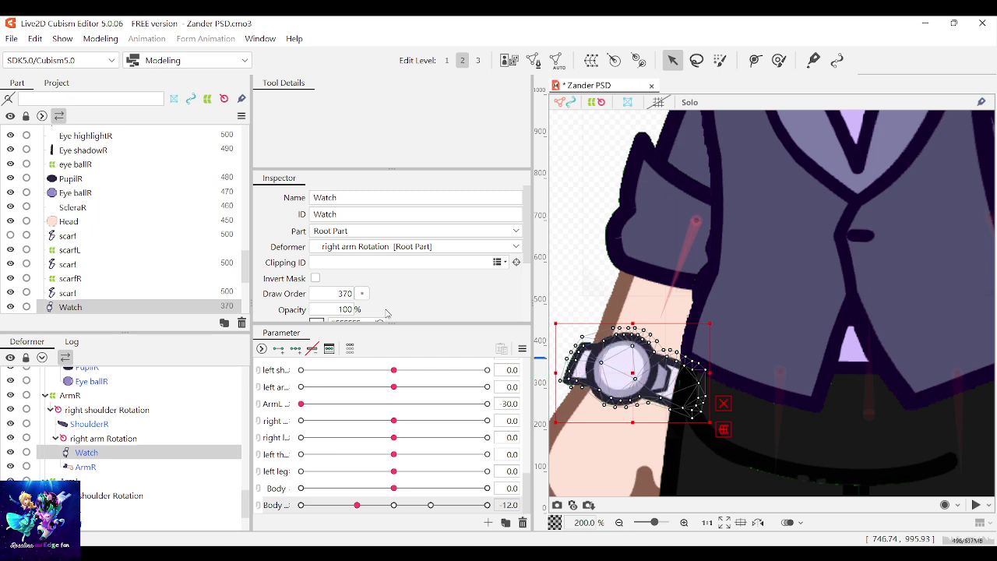
{"action": "scroll", "coordinate": [414, 476], "scroll_direction": "up", "scroll_amount": 10}
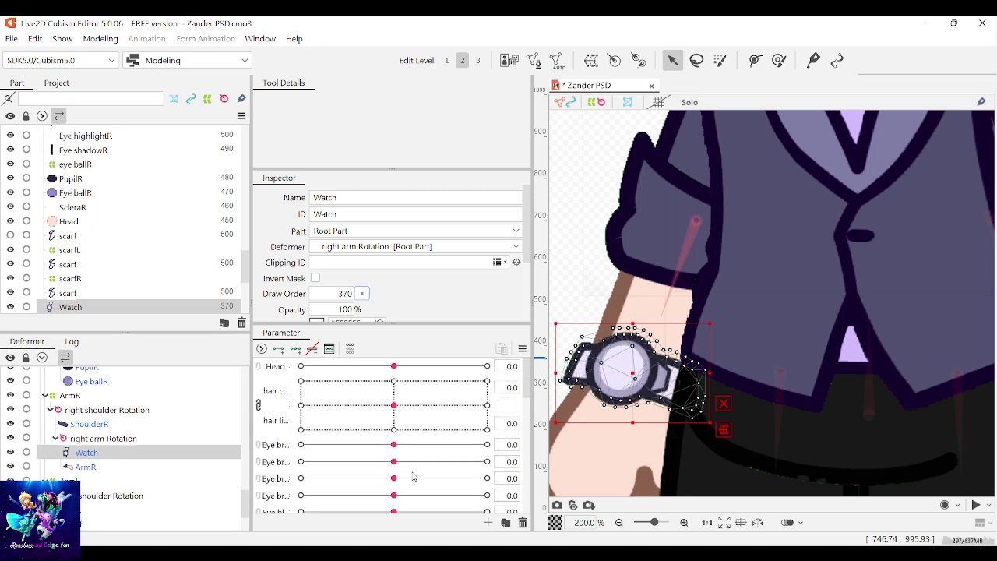
{"action": "scroll", "coordinate": [414, 476], "scroll_direction": "down", "scroll_amount": 10}
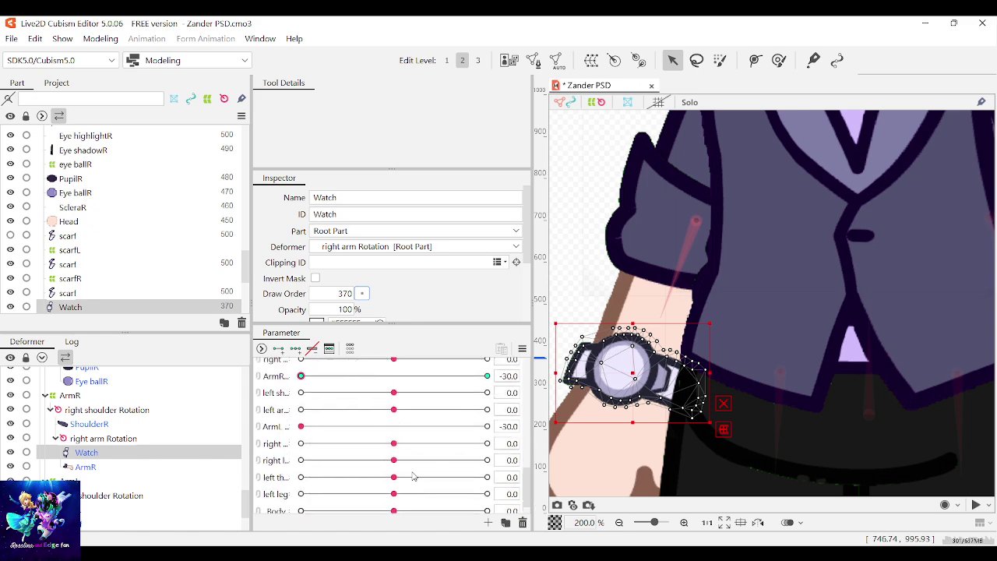
{"action": "scroll", "coordinate": [385, 314], "scroll_direction": "up", "scroll_amount": 1}
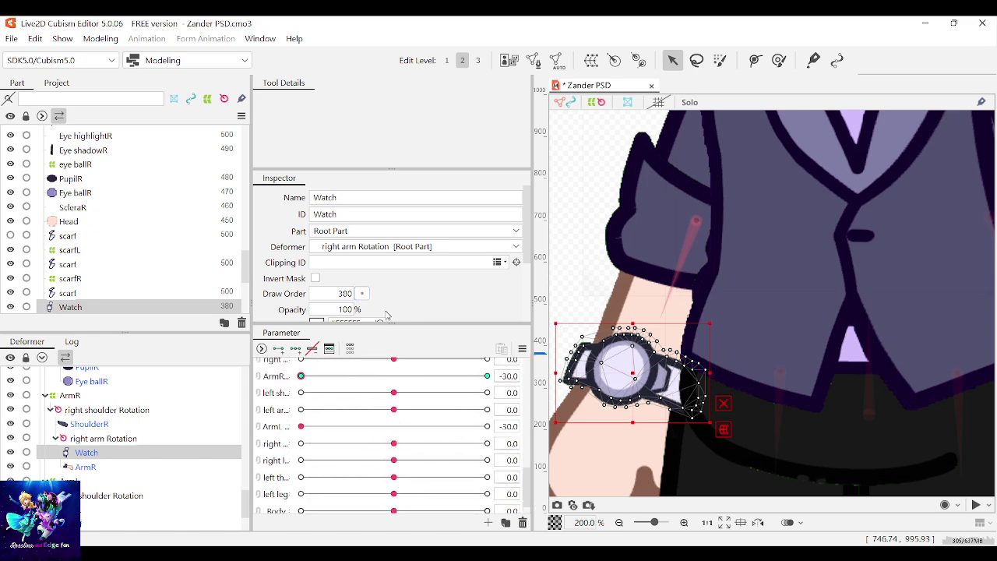
{"action": "left_click_drag", "start_coordinate": [368, 310], "coordinate": [364, 308]}
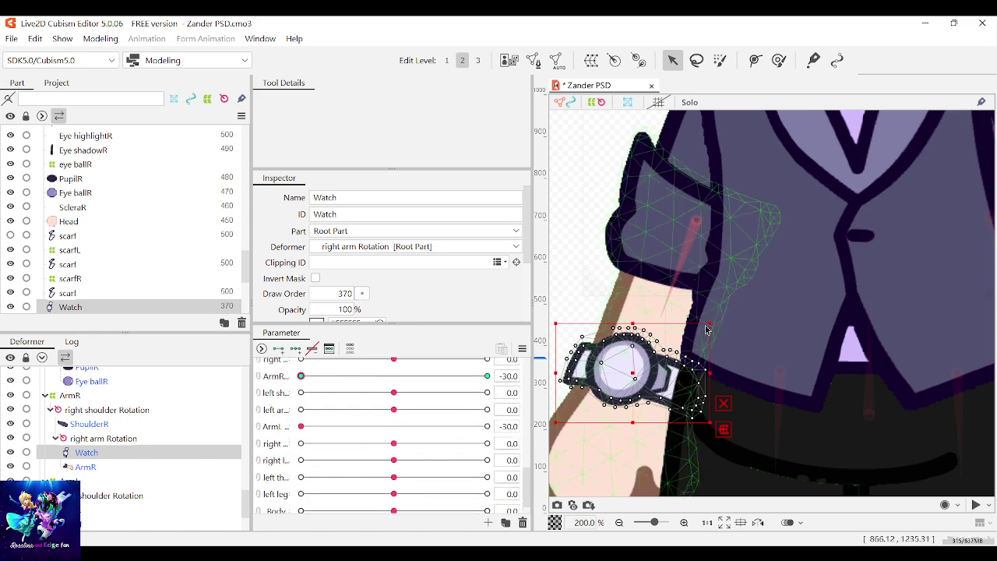
{"action": "scroll", "coordinate": [704, 328], "scroll_direction": "down", "scroll_amount": 5}
{"action": "left_click", "coordinate": [735, 339]}
Shift the whole ArmR warp deformer slightly left at Body's -12.0 key
{"action": "scroll", "coordinate": [740, 335], "scroll_direction": "up", "scroll_amount": 1}
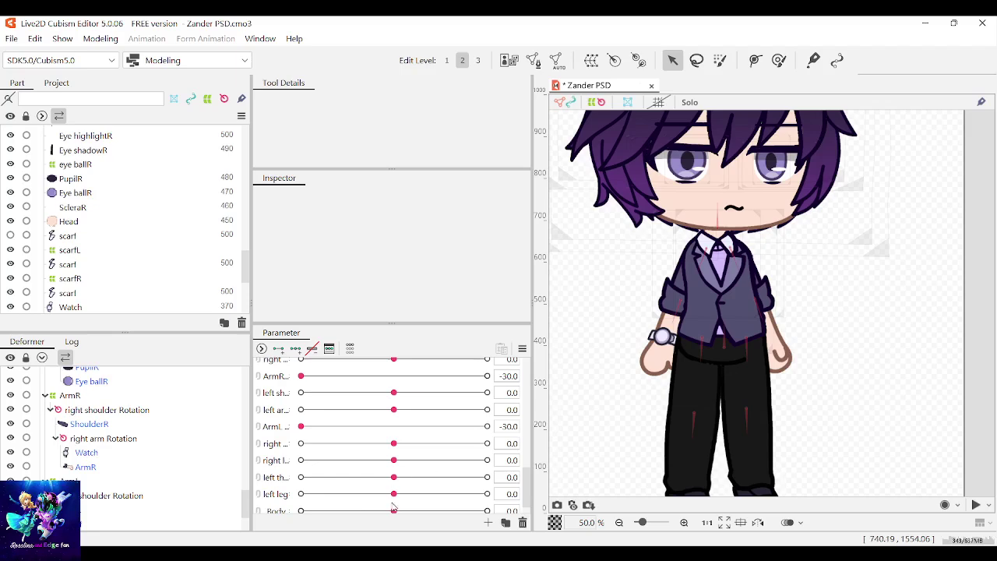
{"action": "scroll", "coordinate": [393, 507], "scroll_direction": "down", "scroll_amount": 1}
{"action": "scroll", "coordinate": [719, 198], "scroll_direction": "up", "scroll_amount": 3}
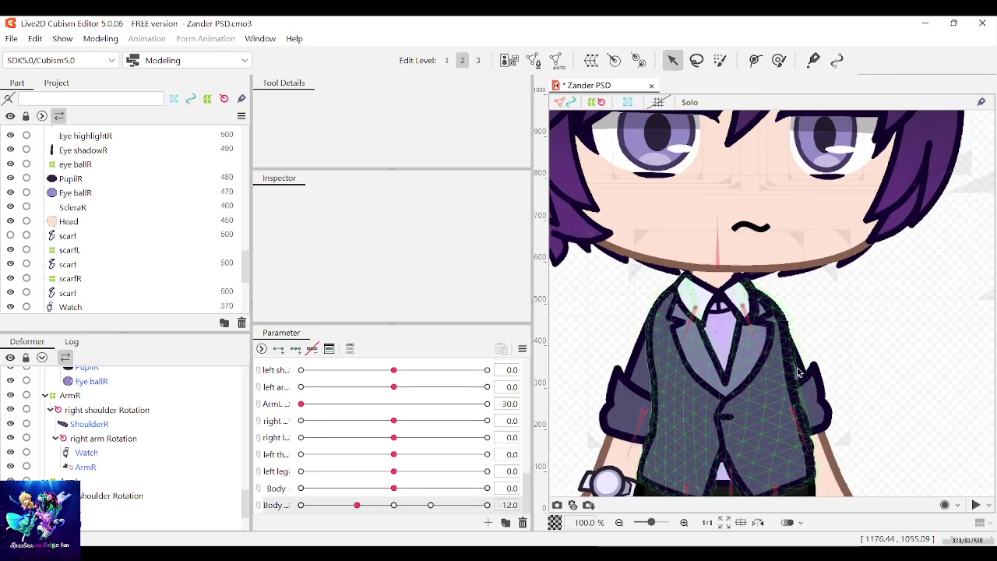
{"action": "left_click", "coordinate": [658, 327]}
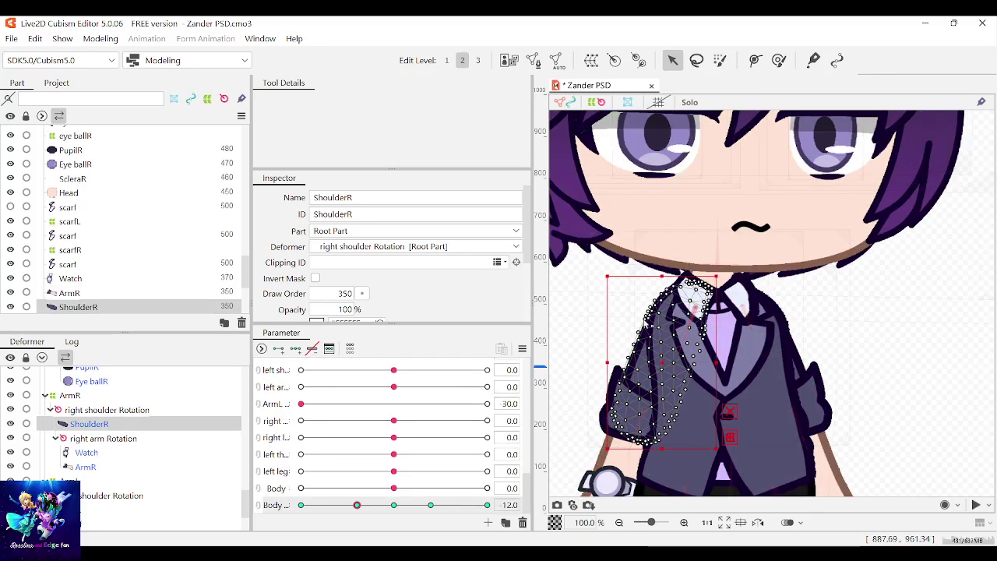
{"action": "left_click", "coordinate": [694, 311]}
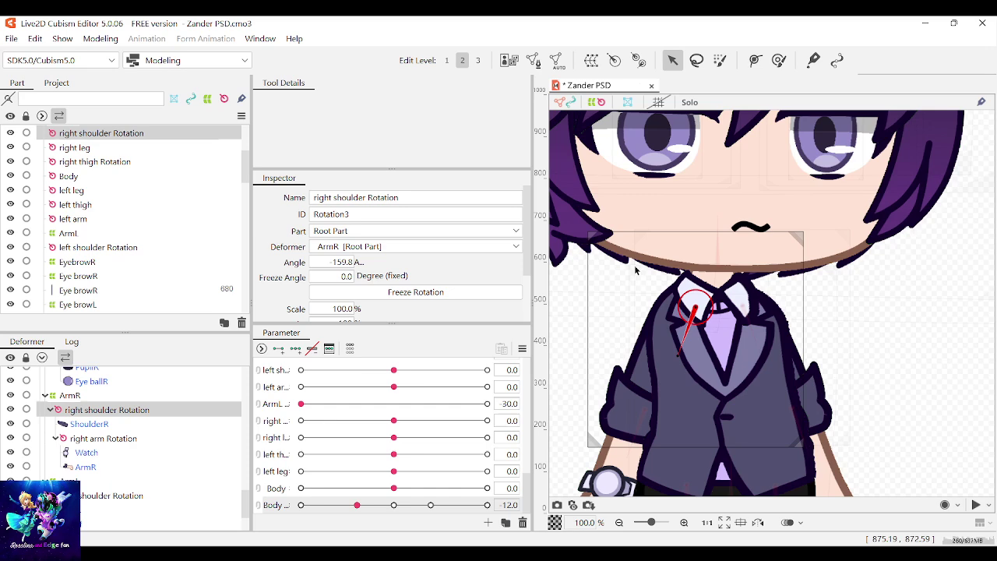
{"action": "left_click", "coordinate": [592, 240]}
{"action": "left_click_drag", "start_coordinate": [699, 340], "coordinate": [694, 339]}
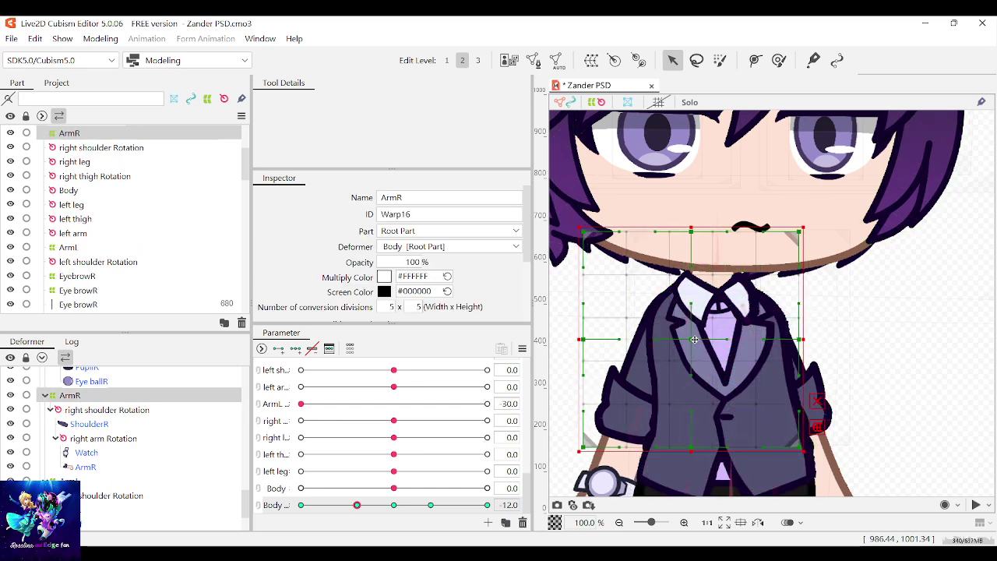
Select the ArmL mesh of the left arm and examine the draw orders of the surrounding parts
{"action": "left_click", "coordinate": [813, 401]}
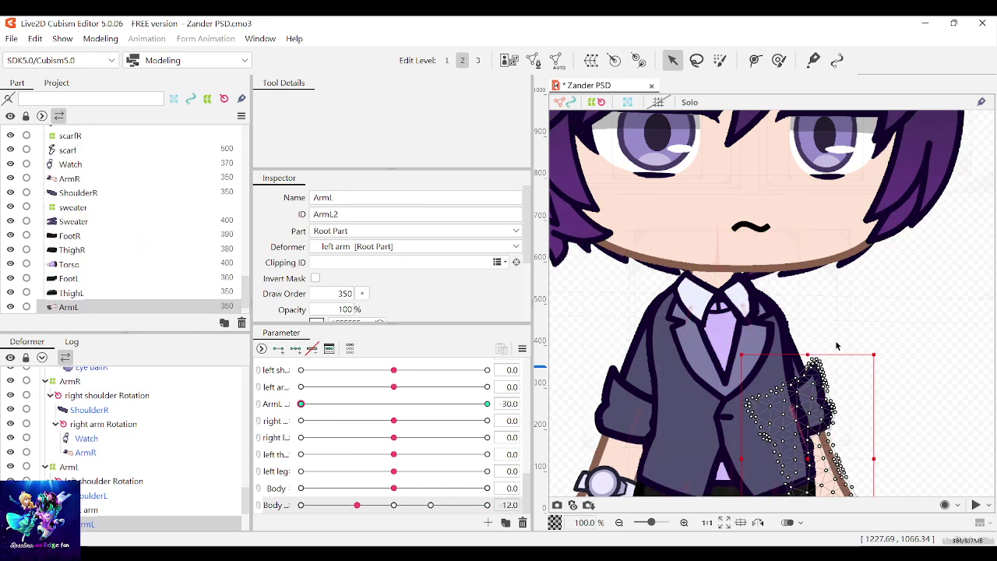
{"action": "scroll", "coordinate": [92, 273], "scroll_direction": "down", "scroll_amount": 1}
{"action": "scroll", "coordinate": [91, 272], "scroll_direction": "up", "scroll_amount": 7}
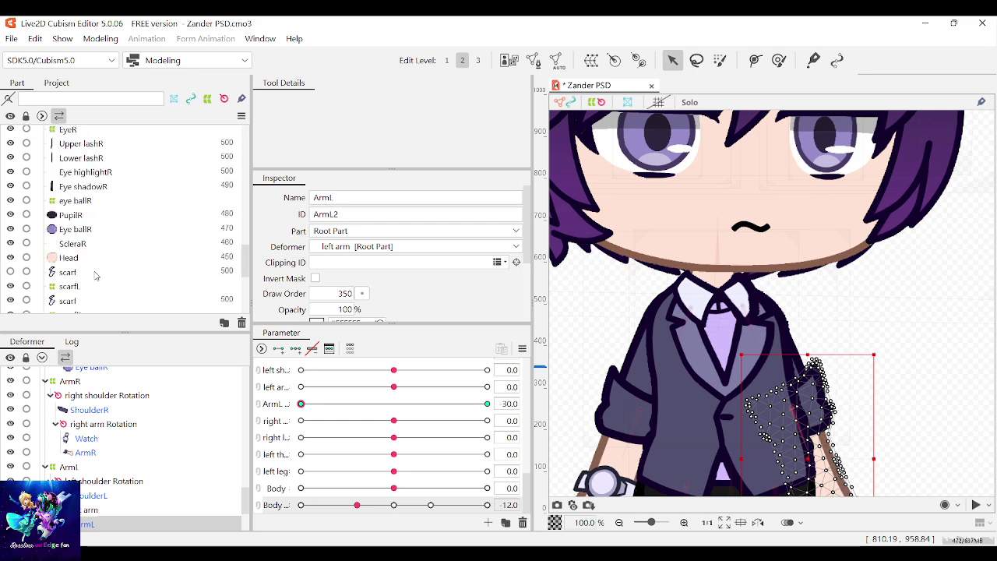
{"action": "scroll", "coordinate": [92, 272], "scroll_direction": "down", "scroll_amount": 4}
{"action": "scroll", "coordinate": [741, 300], "scroll_direction": "down", "scroll_amount": 2}
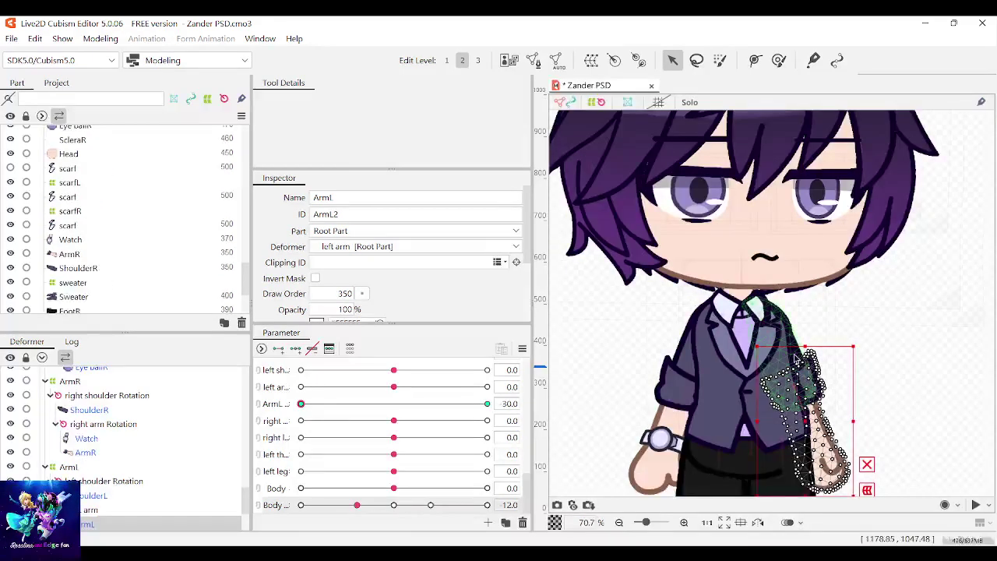
Shift the ArmL warp deformer slightly outward, away from the torso, at the Body parameter's -12 keyform
{"action": "left_click", "coordinate": [797, 355]}
{"action": "scroll", "coordinate": [795, 345], "scroll_direction": "up", "scroll_amount": 2}
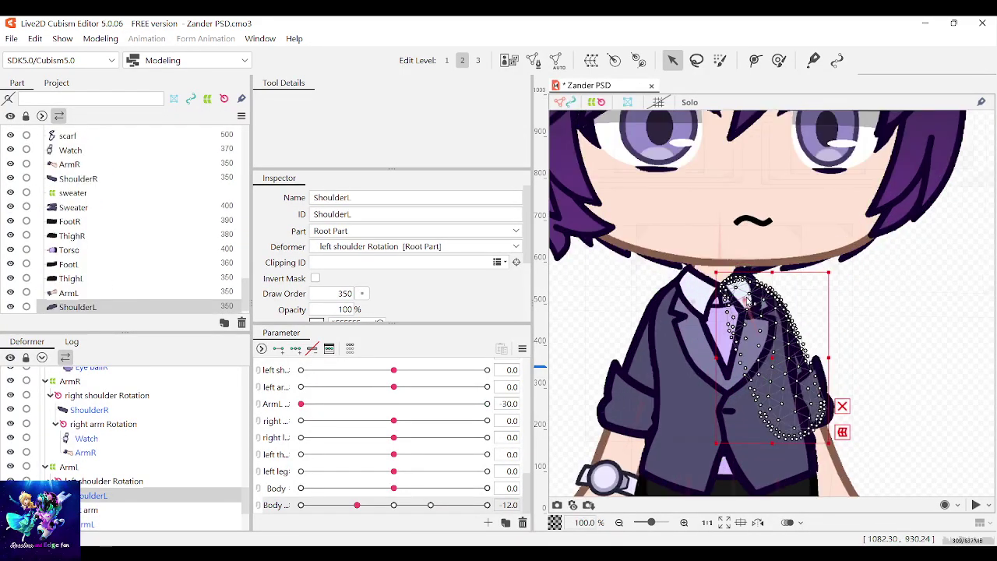
{"action": "left_click", "coordinate": [746, 302]}
{"action": "left_click", "coordinate": [632, 226]}
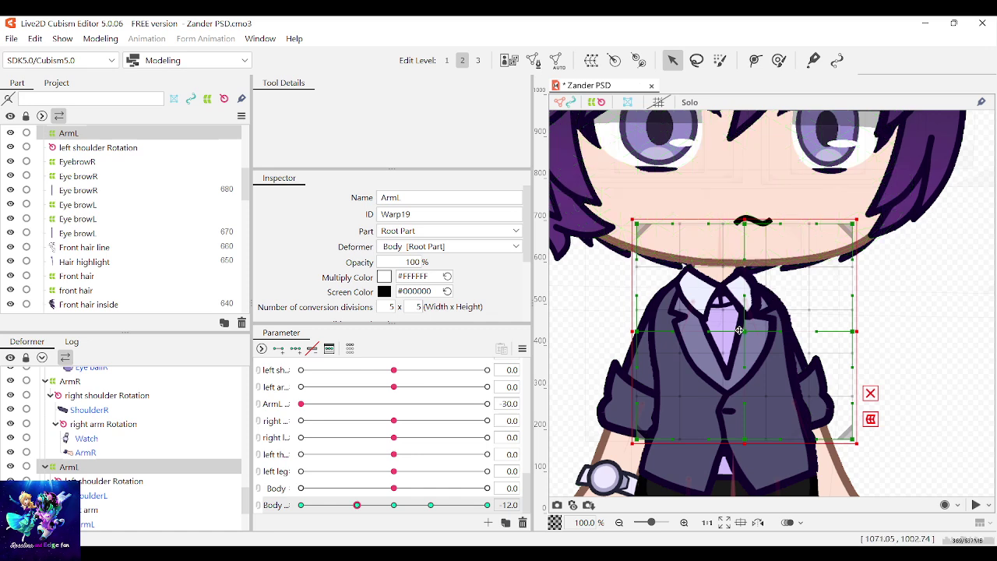
{"action": "left_click_drag", "start_coordinate": [740, 329], "coordinate": [746, 329]}
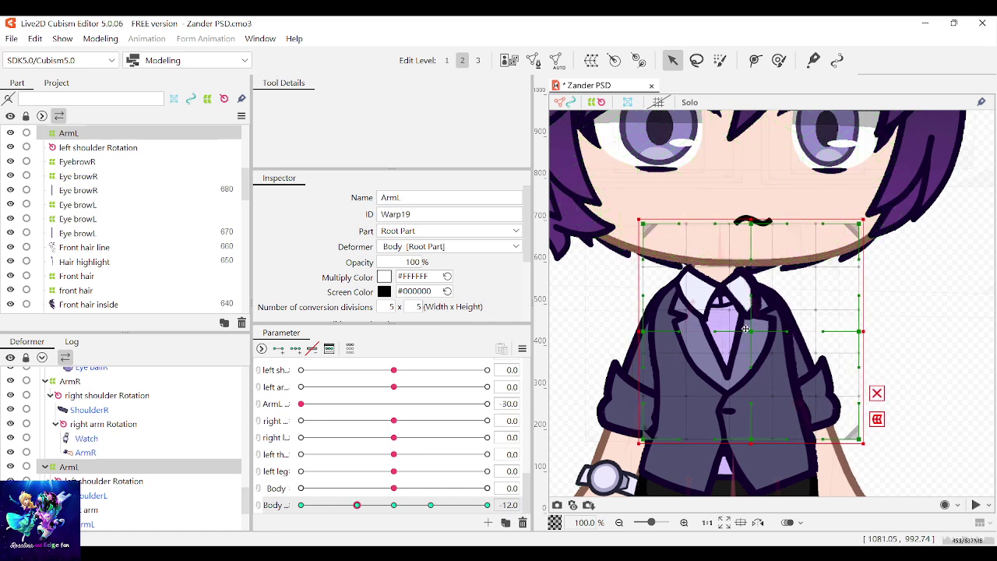
{"action": "scroll", "coordinate": [923, 333], "scroll_direction": "down", "scroll_amount": 4}
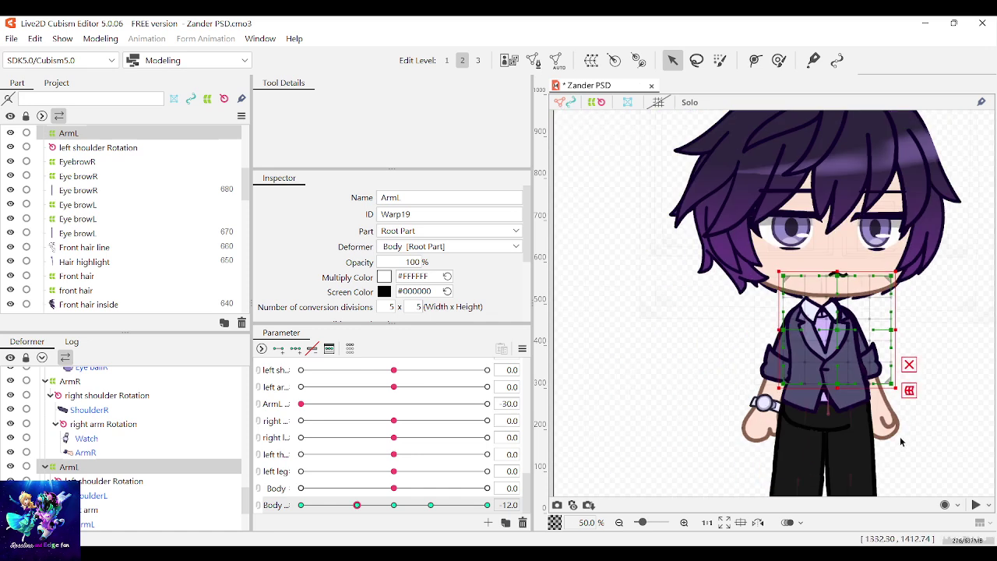
{"action": "left_click_drag", "start_coordinate": [835, 329], "coordinate": [834, 330]}
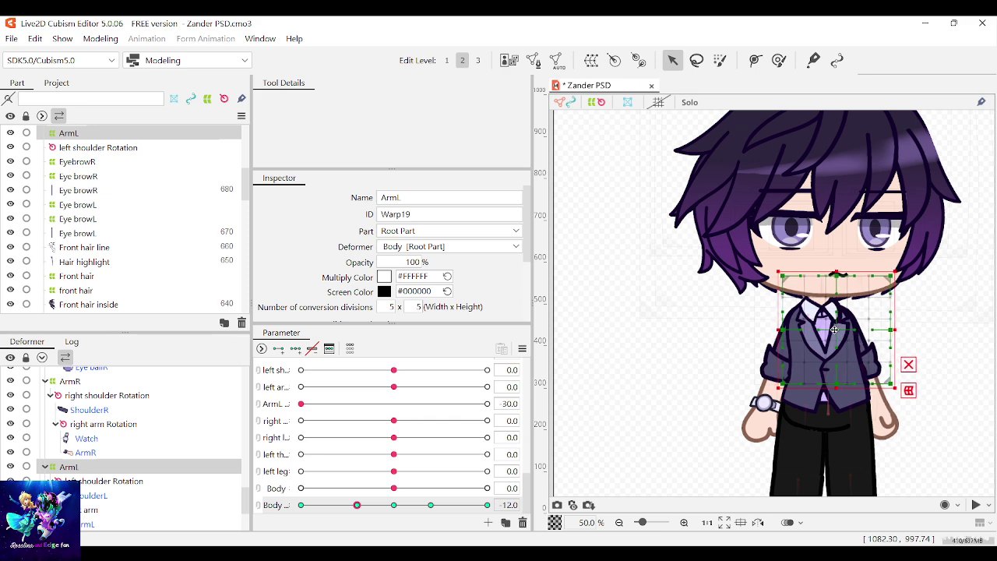
{"action": "left_click", "coordinate": [931, 410]}
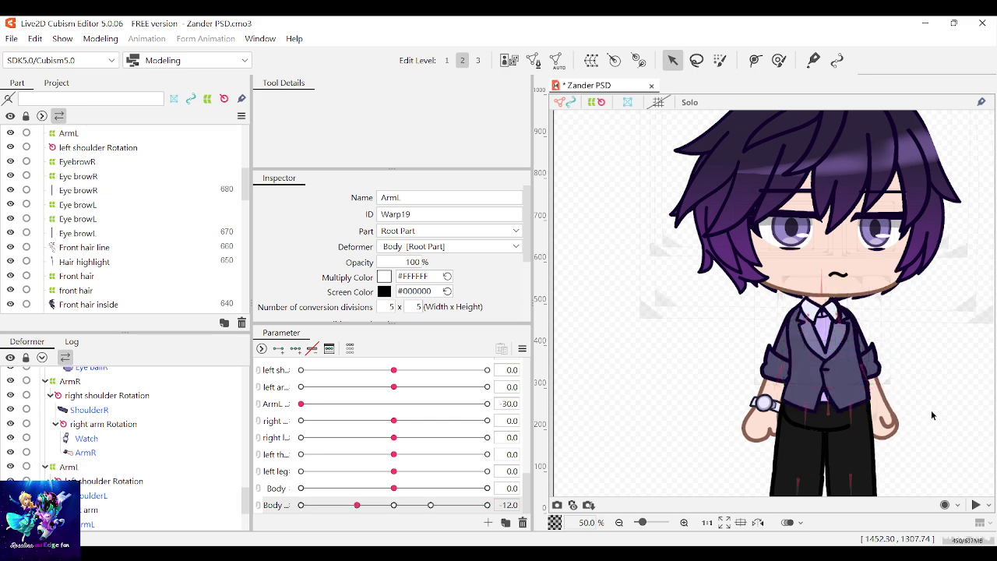
Enlarge the ArmL warp deformer slightly from its lower outer corner so the left arm extends further from the torso
{"action": "scroll", "coordinate": [915, 410], "scroll_direction": "up", "scroll_amount": 4}
{"action": "left_click", "coordinate": [765, 234]}
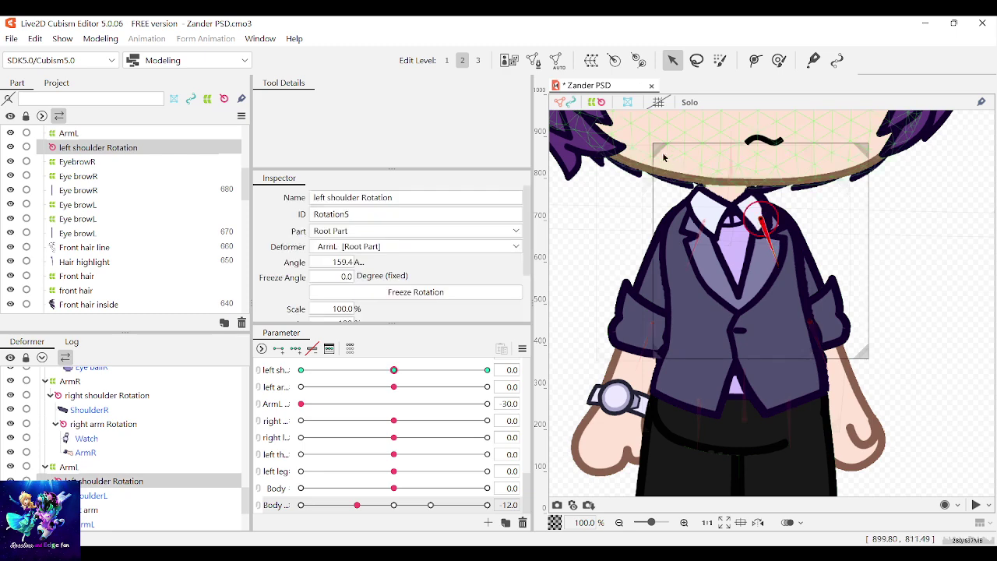
{"action": "left_click", "coordinate": [871, 365]}
{"action": "left_click_drag", "start_coordinate": [873, 362], "coordinate": [965, 436]}
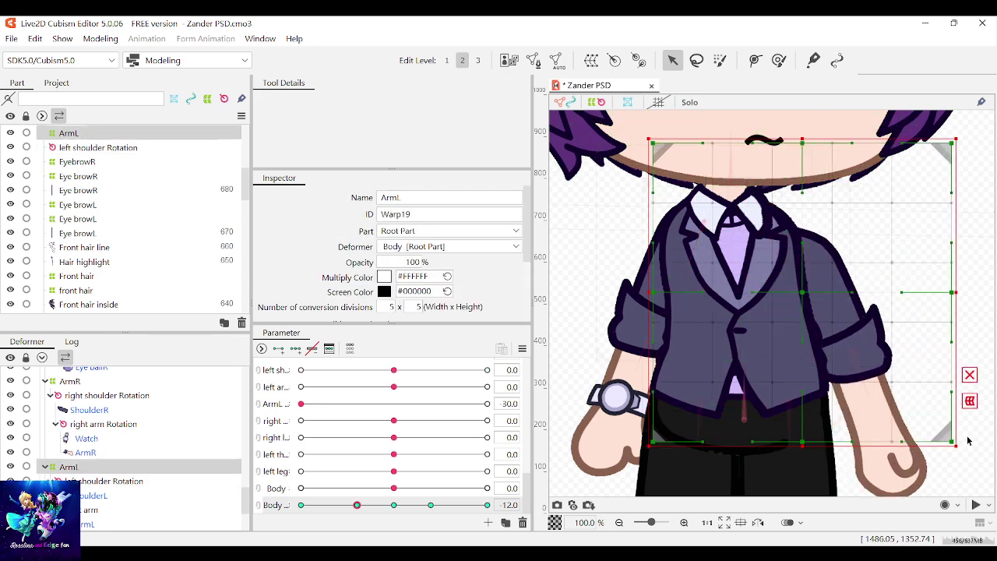
{"action": "key", "text": "ctrl+z"}
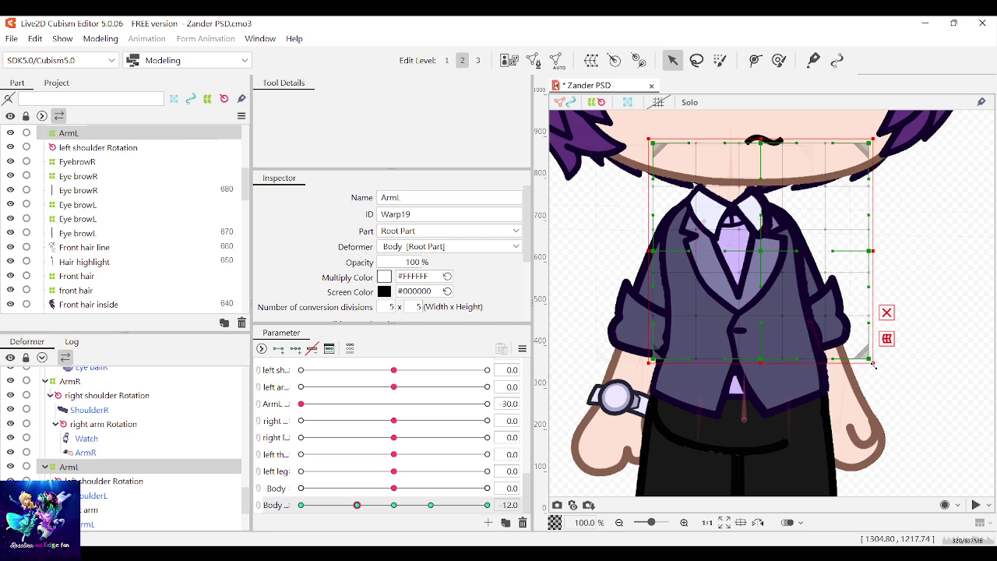
{"action": "left_click_drag", "start_coordinate": [873, 365], "coordinate": [880, 370]}
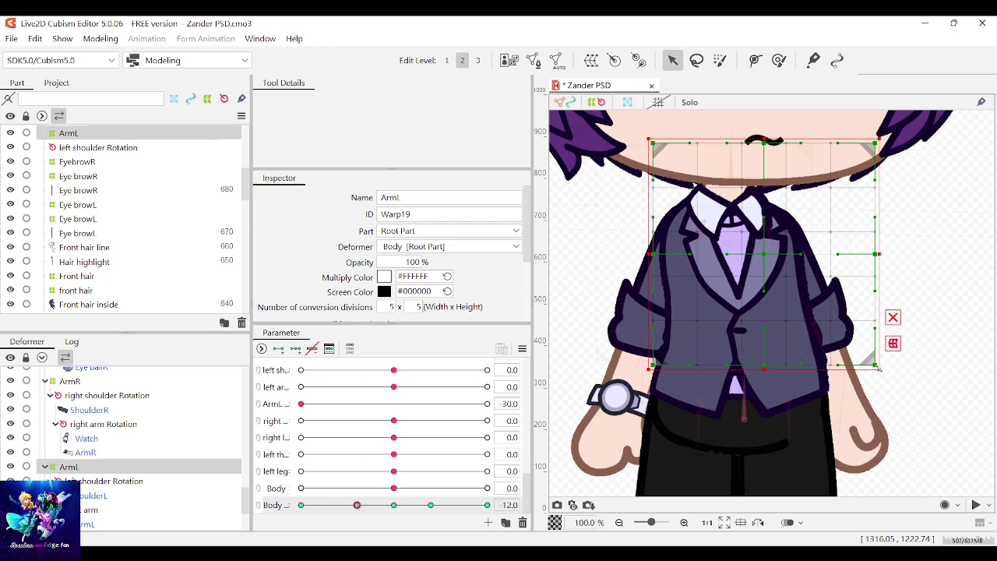
{"action": "left_click_drag", "start_coordinate": [880, 369], "coordinate": [889, 377]}
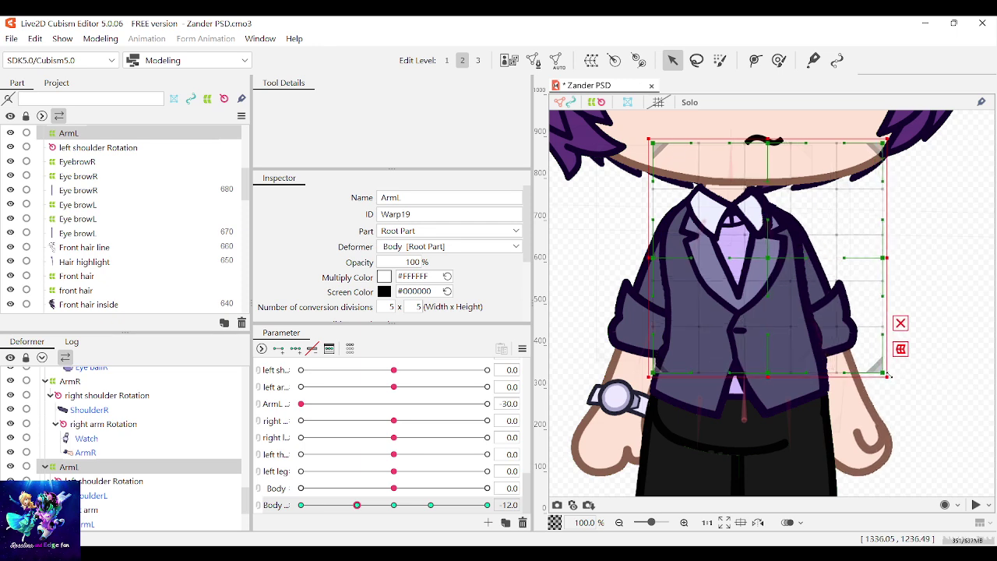
{"action": "left_click", "coordinate": [937, 373]}
{"action": "mouse_move", "coordinate": [366, 506]}
{"action": "left_mouse_down"}
{"action": "mouse_move", "coordinate": [389, 513]}
{"action": "mouse_move", "coordinate": [356, 517]}
{"action": "left_mouse_up"}
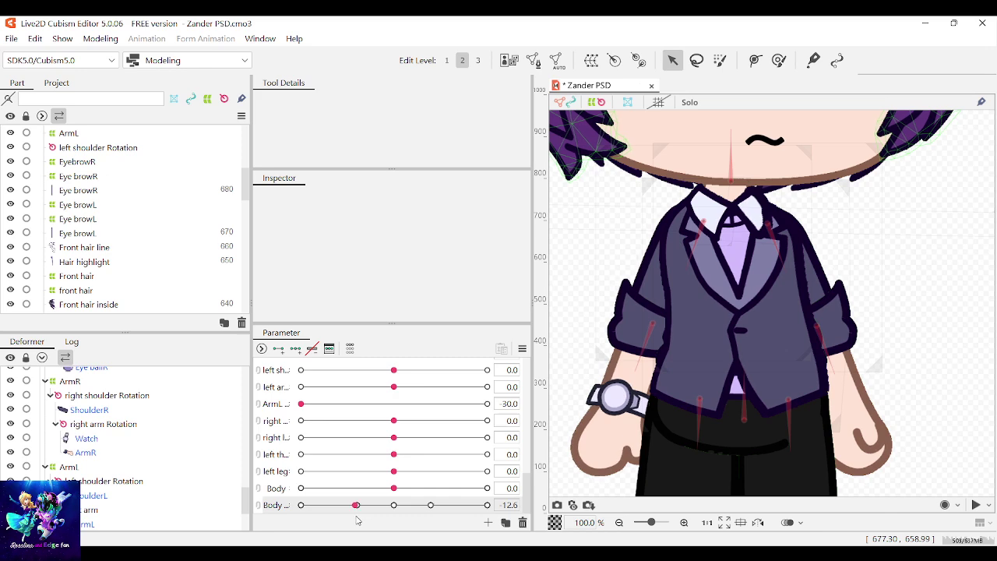
Reshape the top of the scarfL warp deformer by moving its inner corner slightly inward and a top-edge point up and outward
{"action": "left_click", "coordinate": [751, 198]}
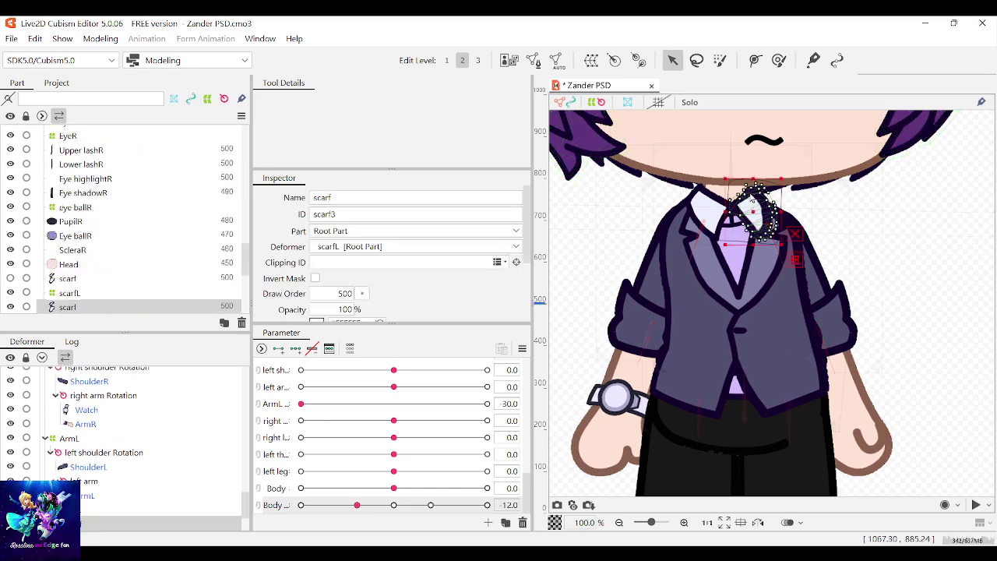
{"action": "scroll", "coordinate": [750, 198], "scroll_direction": "up", "scroll_amount": 5}
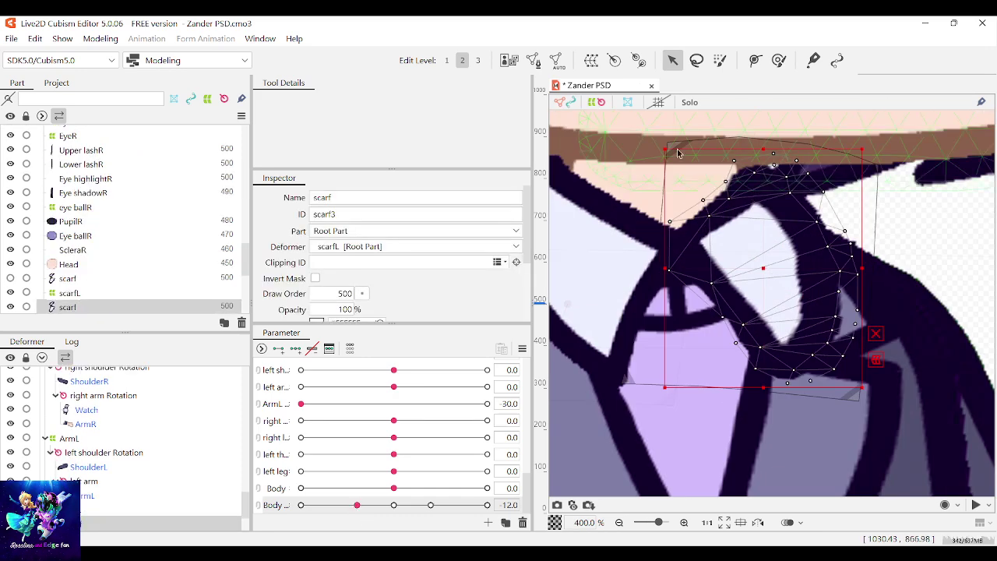
{"action": "left_click", "coordinate": [66, 292]}
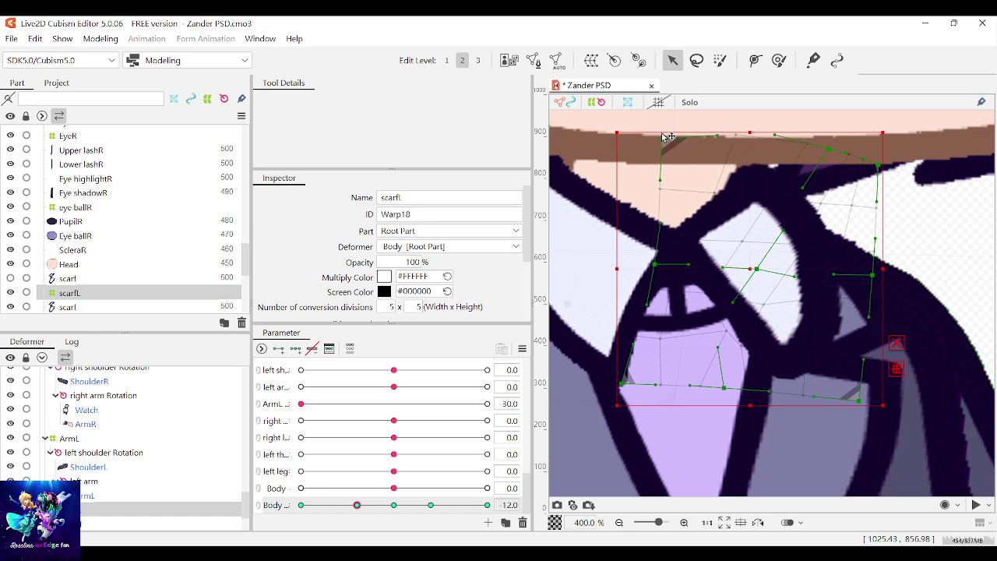
{"action": "left_click_drag", "start_coordinate": [666, 132], "coordinate": [659, 133]}
{"action": "mouse_move", "coordinate": [736, 132]}
{"action": "left_mouse_down"}
{"action": "mouse_move", "coordinate": [741, 145]}
{"action": "mouse_move", "coordinate": [749, 121]}
{"action": "left_mouse_up"}
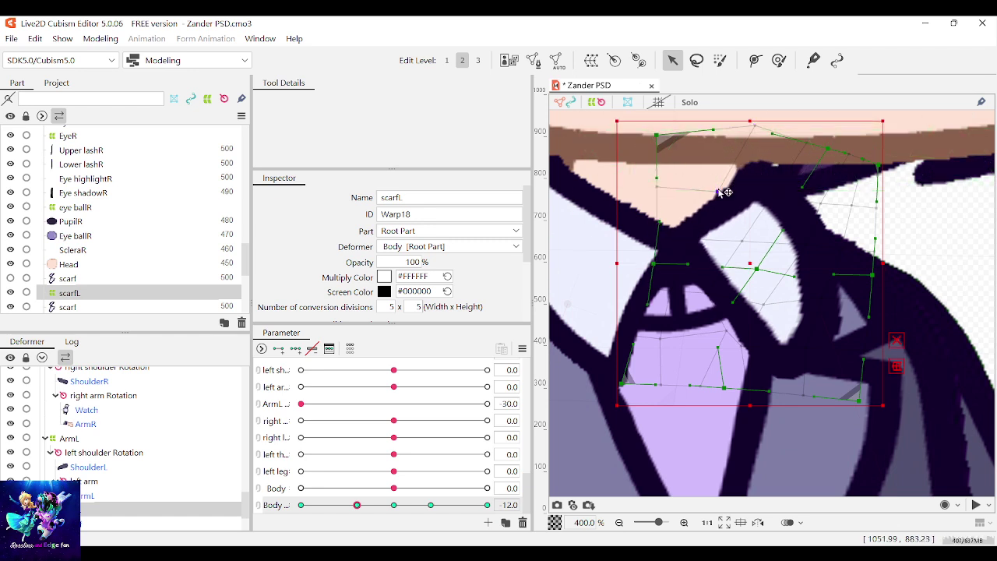
{"action": "scroll", "coordinate": [755, 222], "scroll_direction": "down", "scroll_amount": 3}
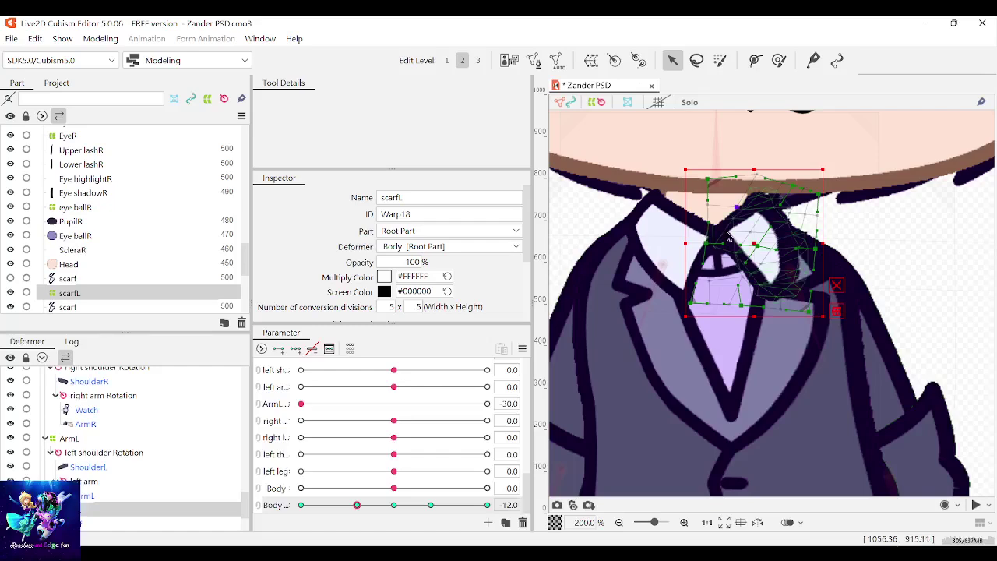
Pull the scarfL warp's middle inner-edge control point toward the collar's centre so the left collar meets the right one
{"action": "left_click", "coordinate": [672, 239]}
{"action": "scroll", "coordinate": [686, 236], "scroll_direction": "up", "scroll_amount": 3}
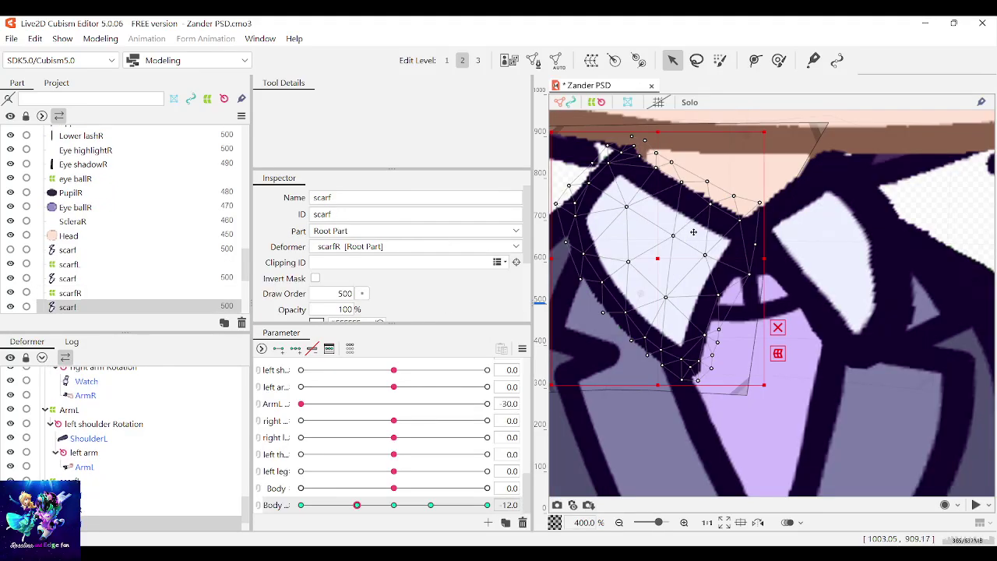
{"action": "left_click", "coordinate": [827, 125]}
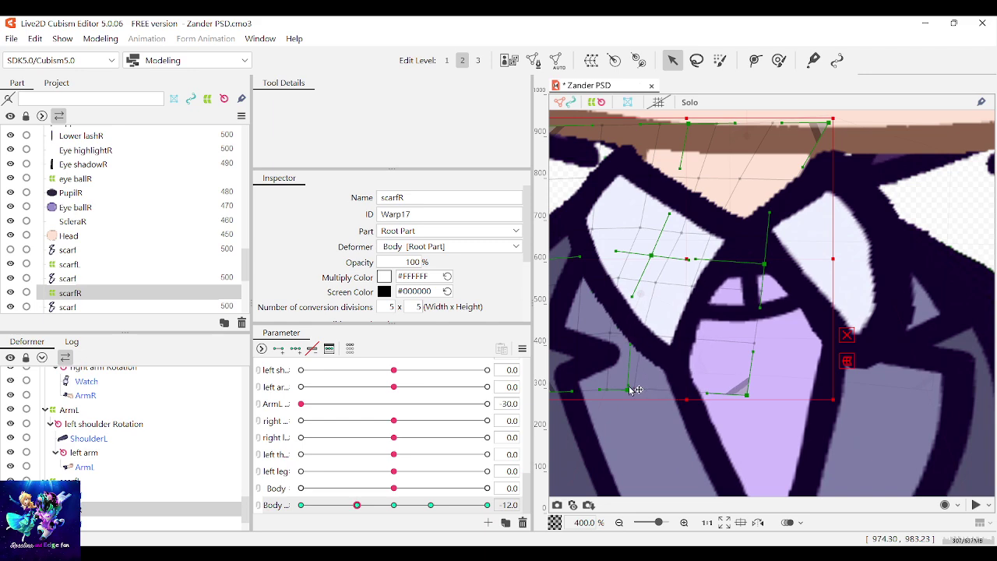
{"action": "left_click", "coordinate": [789, 212]}
{"action": "left_click", "coordinate": [732, 124]}
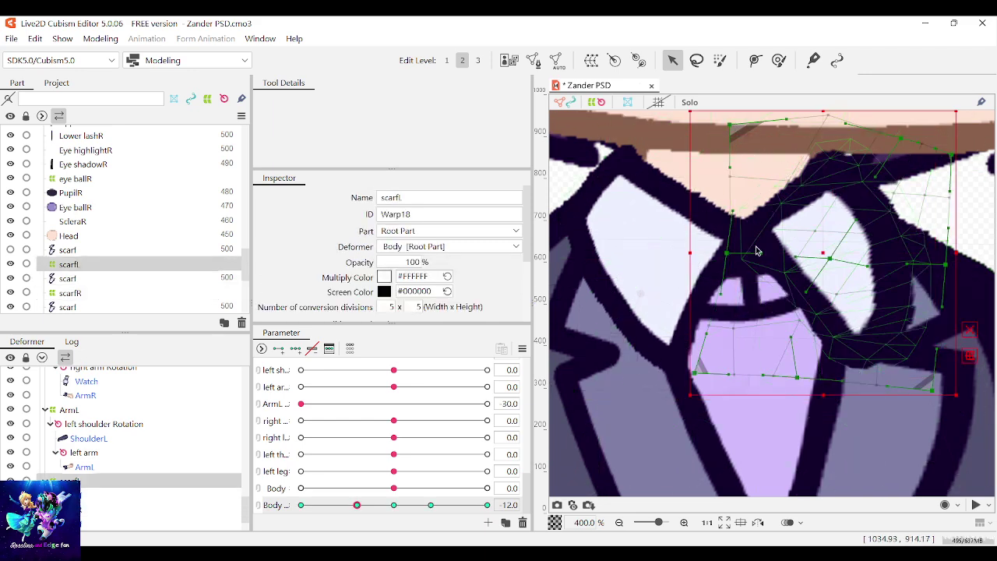
{"action": "left_click_drag", "start_coordinate": [727, 254], "coordinate": [715, 257]}
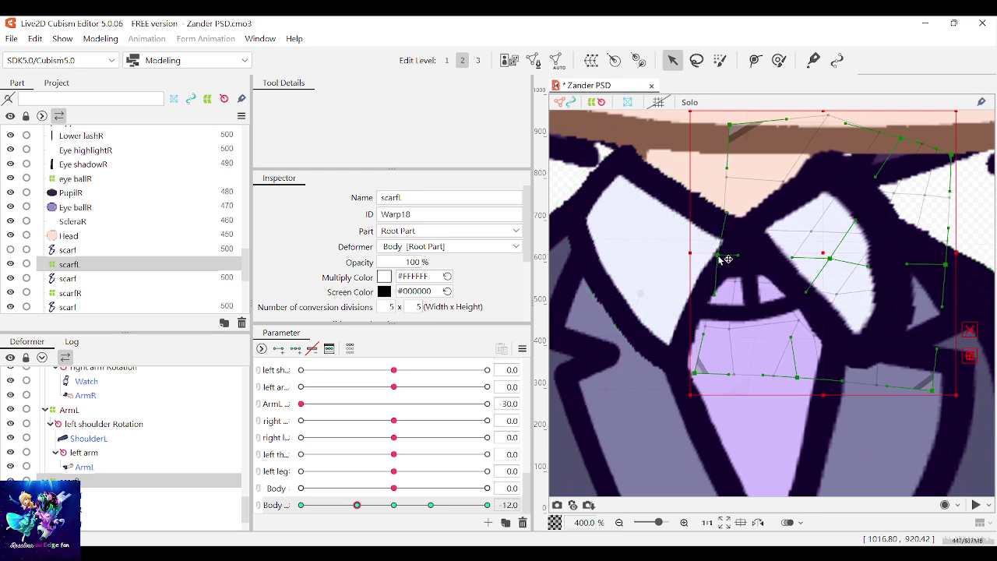
{"action": "scroll", "coordinate": [819, 258], "scroll_direction": "down", "scroll_amount": 1}
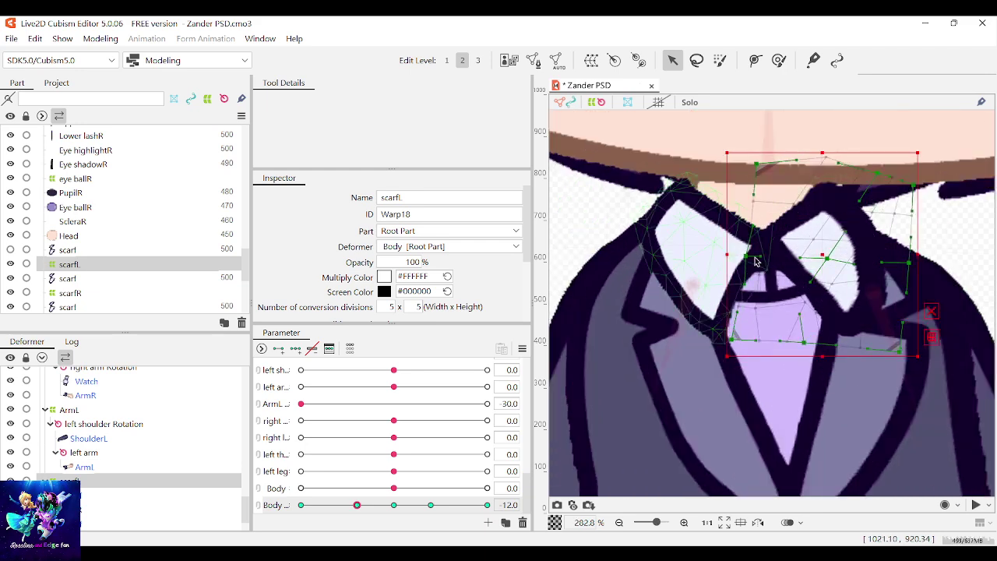
{"action": "scroll", "coordinate": [901, 258], "scroll_direction": "down", "scroll_amount": 5}
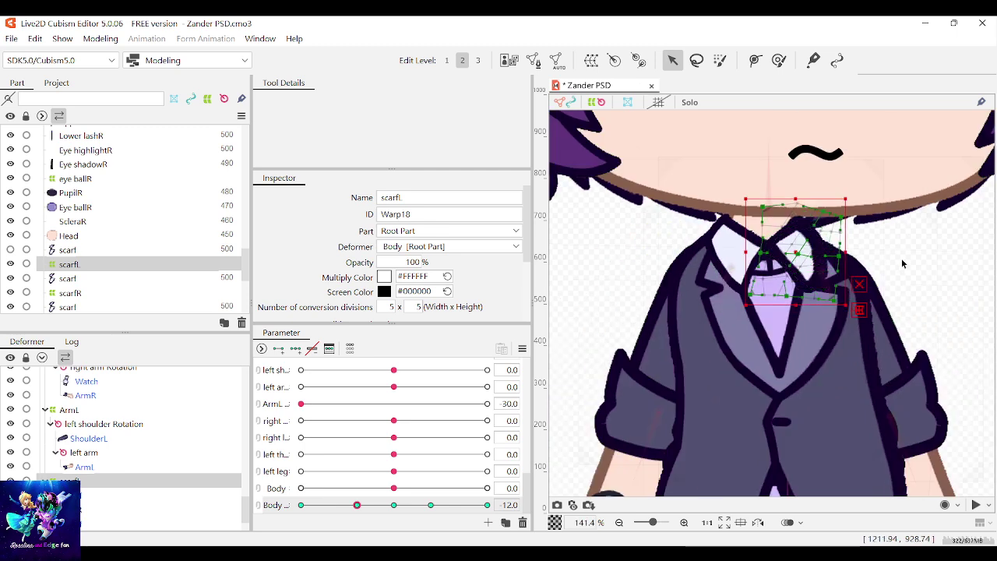
{"action": "key", "text": "Escape"}
Move the scarfL warp's interior grid point over the lower white part of the collar slightly outward
{"action": "scroll", "coordinate": [930, 269], "scroll_direction": "up", "scroll_amount": 4}
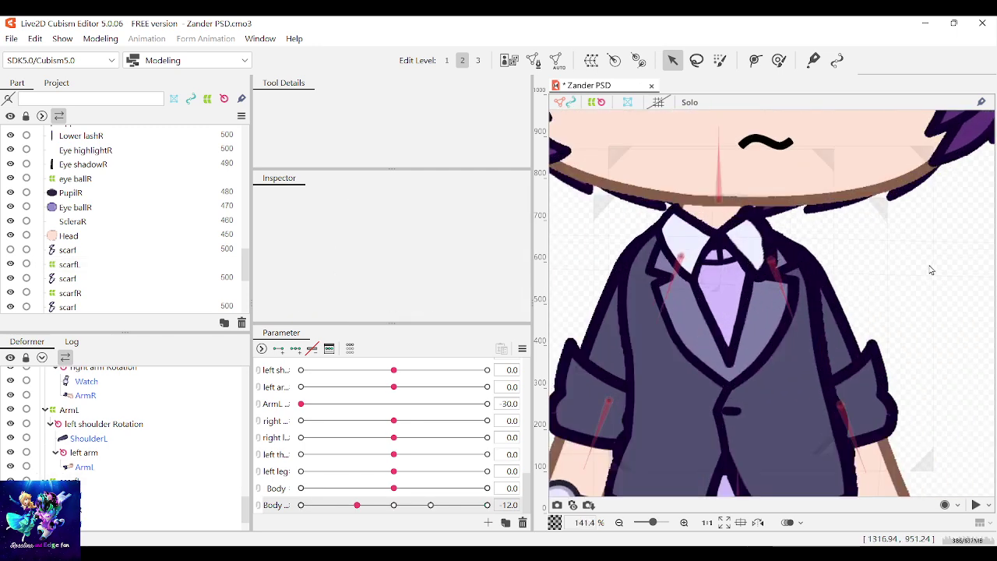
{"action": "left_click", "coordinate": [663, 223]}
{"action": "scroll", "coordinate": [662, 223], "scroll_direction": "up", "scroll_amount": 3}
{"action": "scroll", "coordinate": [868, 160], "scroll_direction": "down", "scroll_amount": 2}
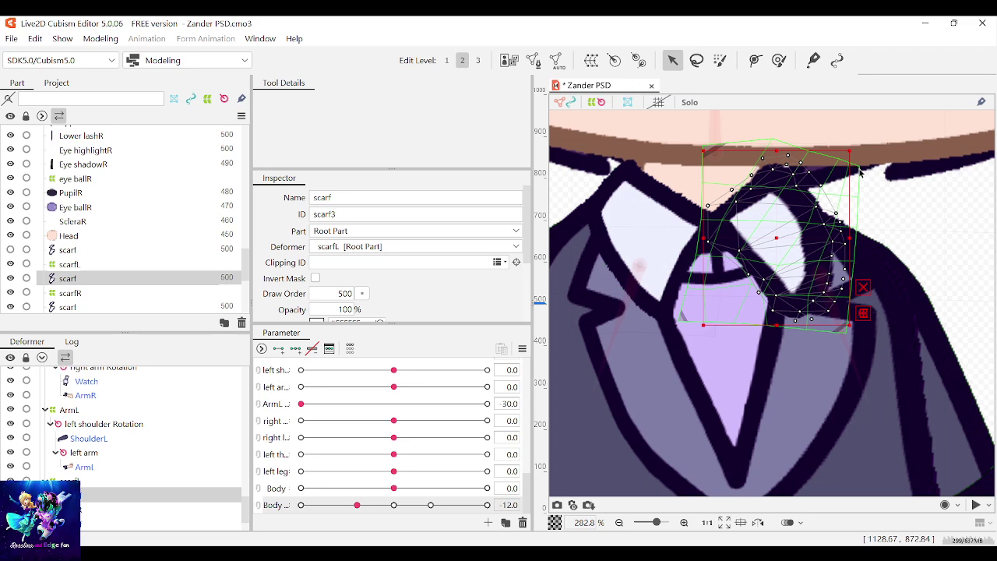
{"action": "left_click", "coordinate": [815, 253]}
{"action": "scroll", "coordinate": [815, 253], "scroll_direction": "up", "scroll_amount": 2}
{"action": "mouse_move", "coordinate": [731, 291]}
{"action": "left_mouse_down"}
{"action": "mouse_move", "coordinate": [748, 290]}
{"action": "mouse_move", "coordinate": [739, 293]}
{"action": "left_mouse_up"}
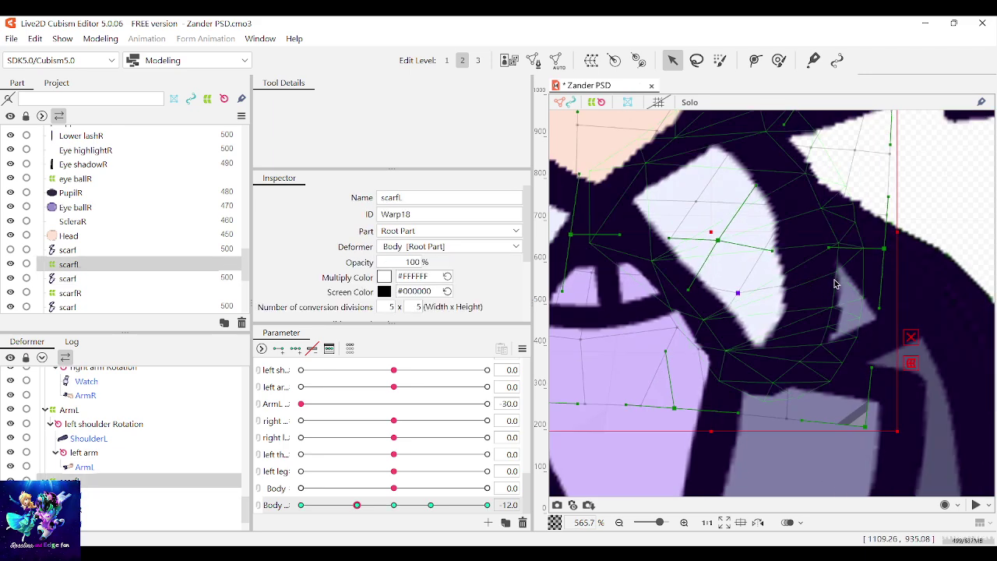
Fine-tune the scarfL warp's central and outer curve handles to smooth the outer edge of the left collar
{"action": "scroll", "coordinate": [836, 265], "scroll_direction": "up", "scroll_amount": 3}
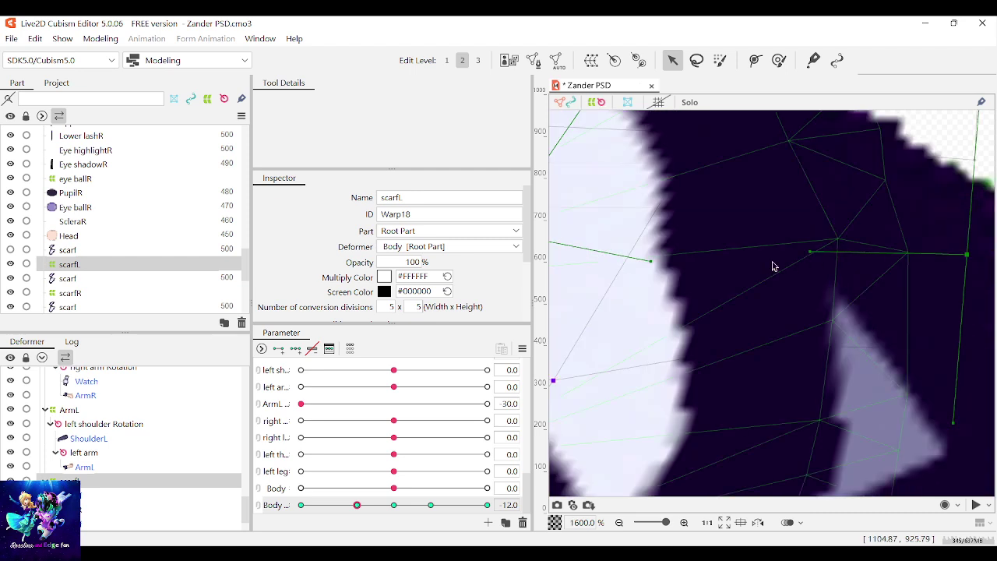
{"action": "mouse_move", "coordinate": [650, 265]}
{"action": "left_mouse_down"}
{"action": "mouse_move", "coordinate": [691, 264]}
{"action": "mouse_move", "coordinate": [667, 262]}
{"action": "left_mouse_up"}
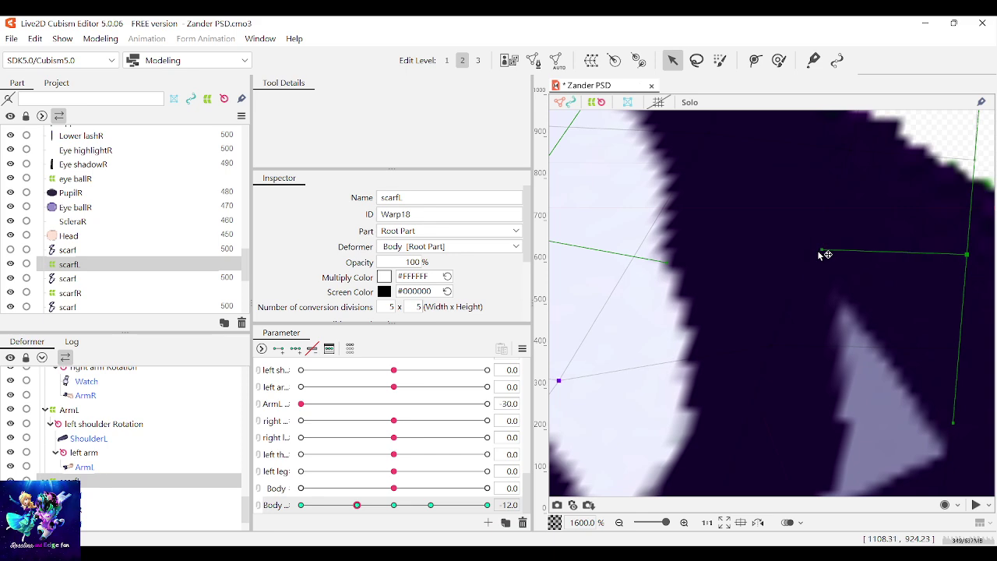
{"action": "scroll", "coordinate": [871, 289], "scroll_direction": "down", "scroll_amount": 2}
{"action": "left_click", "coordinate": [837, 261]}
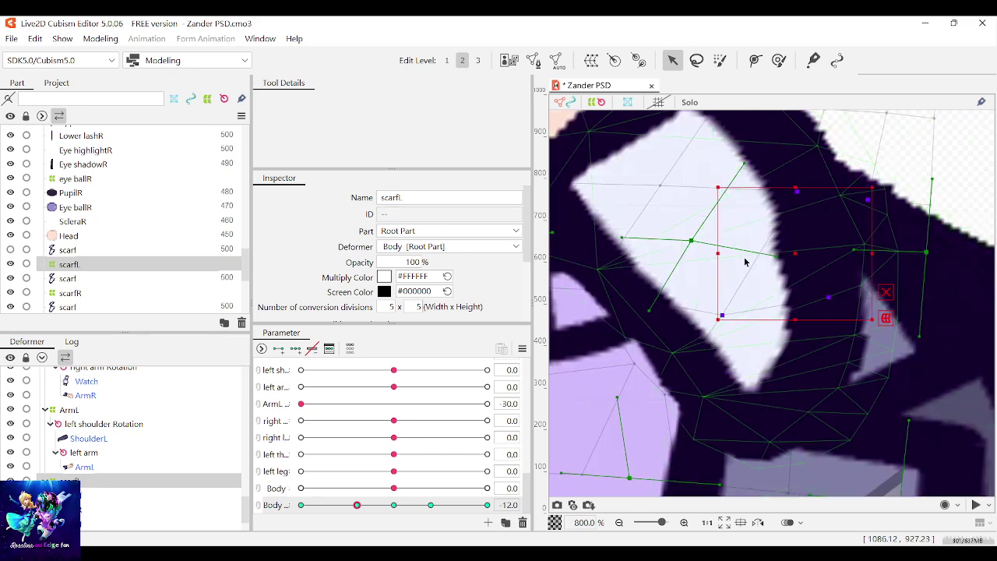
{"action": "left_click", "coordinate": [634, 364]}
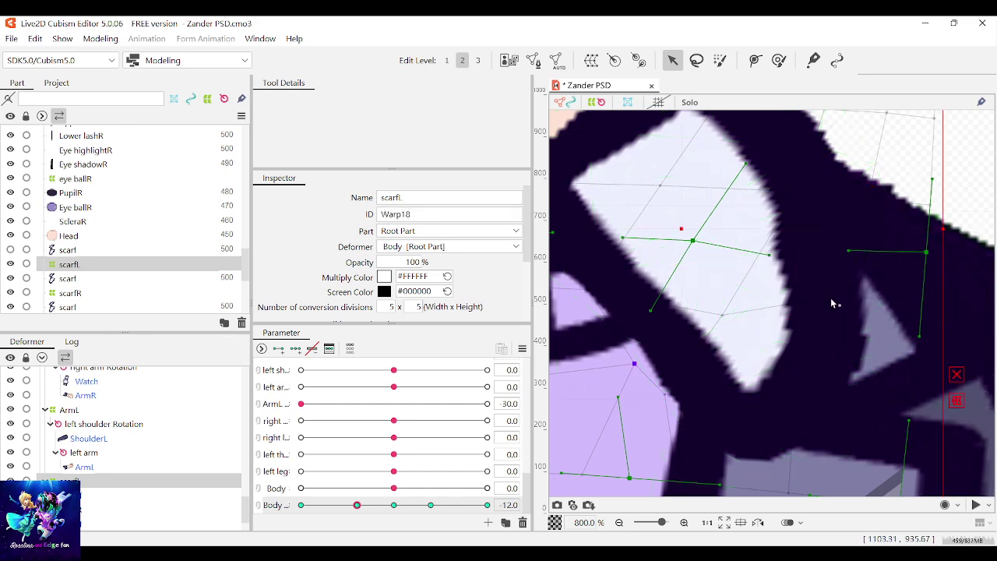
{"action": "scroll", "coordinate": [856, 300], "scroll_direction": "down", "scroll_amount": 3}
{"action": "scroll", "coordinate": [856, 299], "scroll_direction": "down", "scroll_amount": 3}
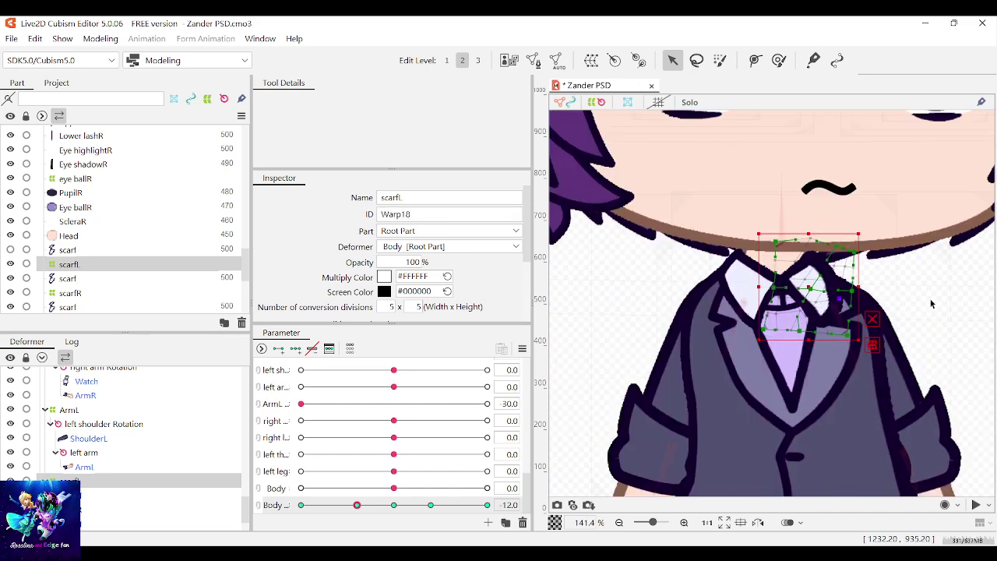
{"action": "left_click", "coordinate": [886, 294]}
Check the torso and full figure with the Body parameter at -12, and save the Zander PSD model
{"action": "scroll", "coordinate": [887, 294], "scroll_direction": "down", "scroll_amount": 3}
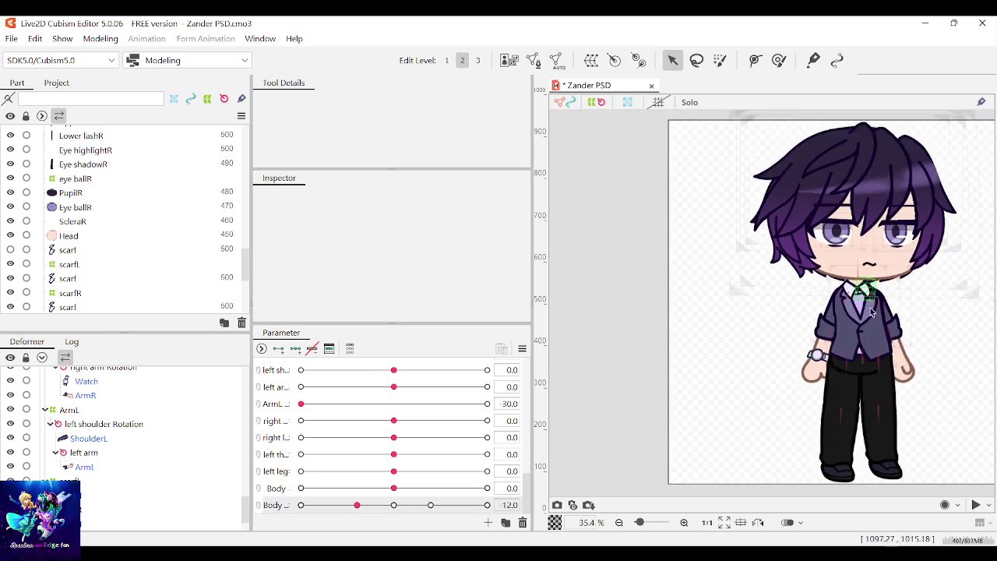
{"action": "scroll", "coordinate": [940, 300], "scroll_direction": "up", "scroll_amount": 2}
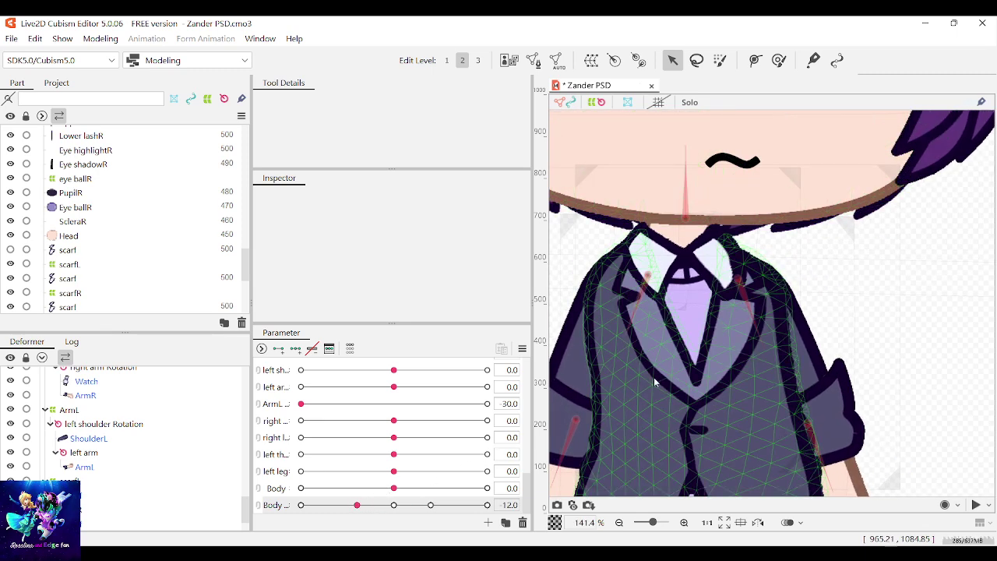
{"action": "scroll", "coordinate": [681, 388], "scroll_direction": "down", "scroll_amount": 3}
{"action": "scroll", "coordinate": [676, 438], "scroll_direction": "up", "scroll_amount": 3}
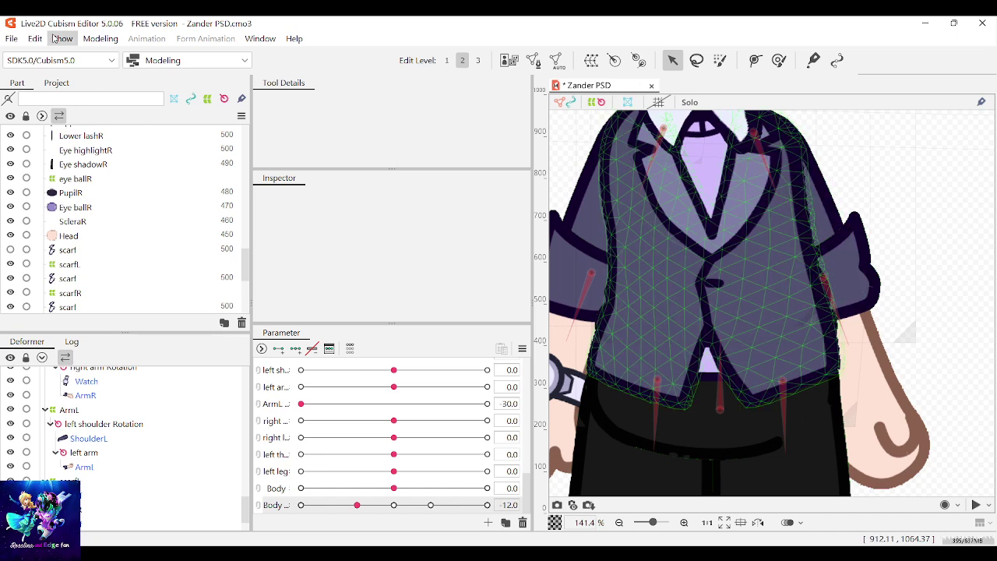
{"action": "scroll", "coordinate": [757, 270], "scroll_direction": "down", "scroll_amount": 3}
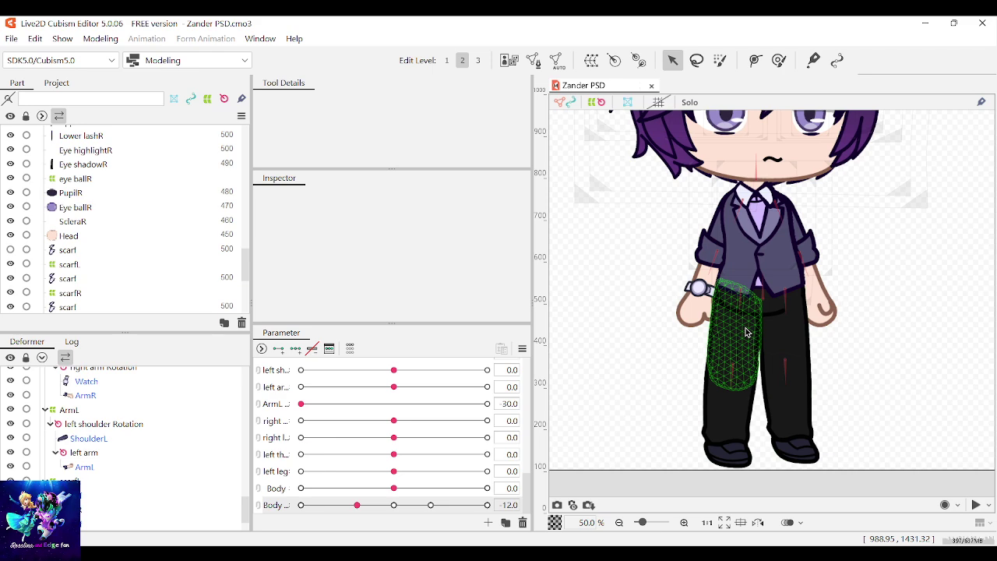
Try to wrap the right thigh's rotation deformer in a parent warp deformer named ThighR
{"action": "left_click", "coordinate": [745, 332]}
{"action": "scroll", "coordinate": [745, 333], "scroll_direction": "up", "scroll_amount": 3}
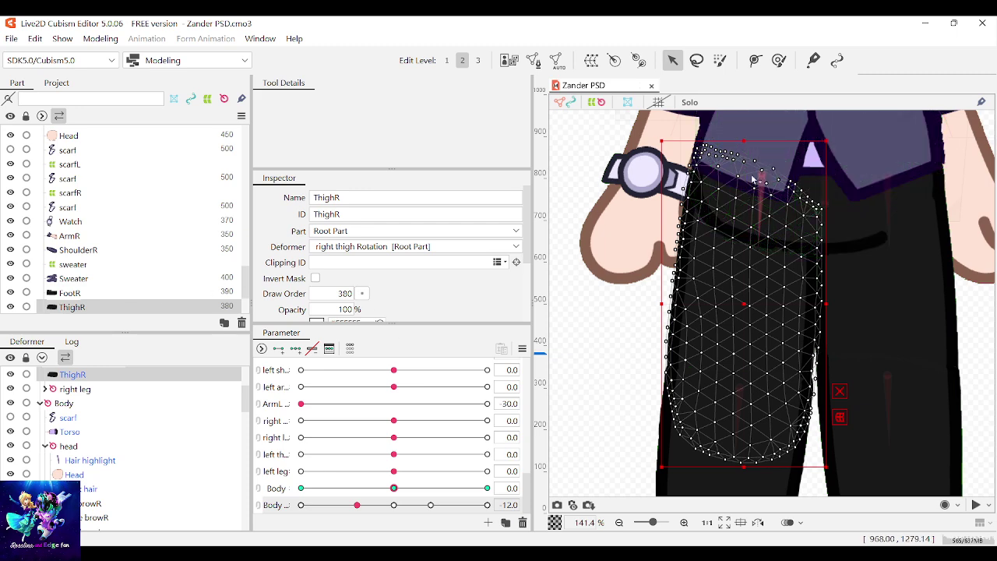
{"action": "scroll", "coordinate": [108, 279], "scroll_direction": "down", "scroll_amount": 2}
{"action": "left_click", "coordinate": [107, 272]}
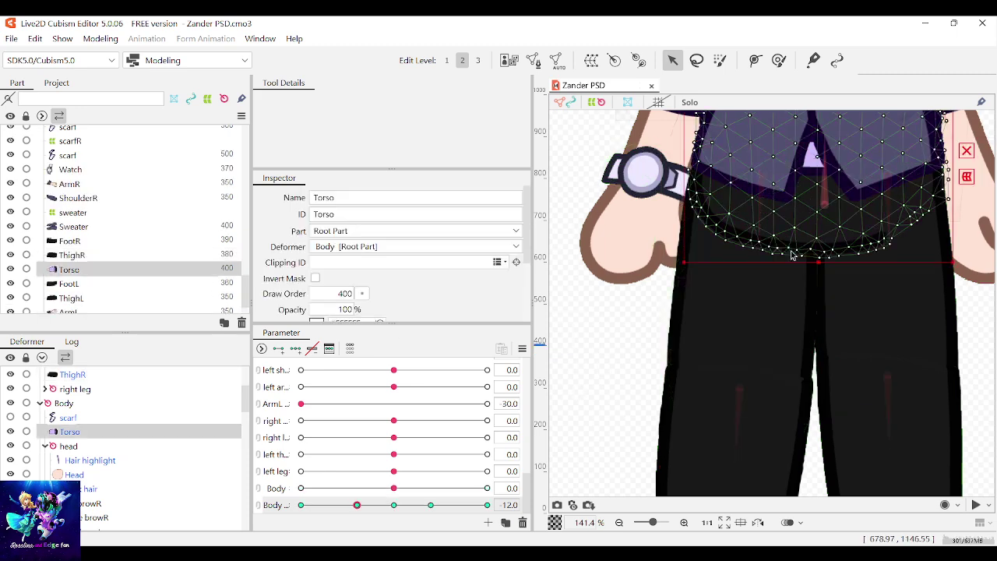
{"action": "left_click", "coordinate": [768, 265]}
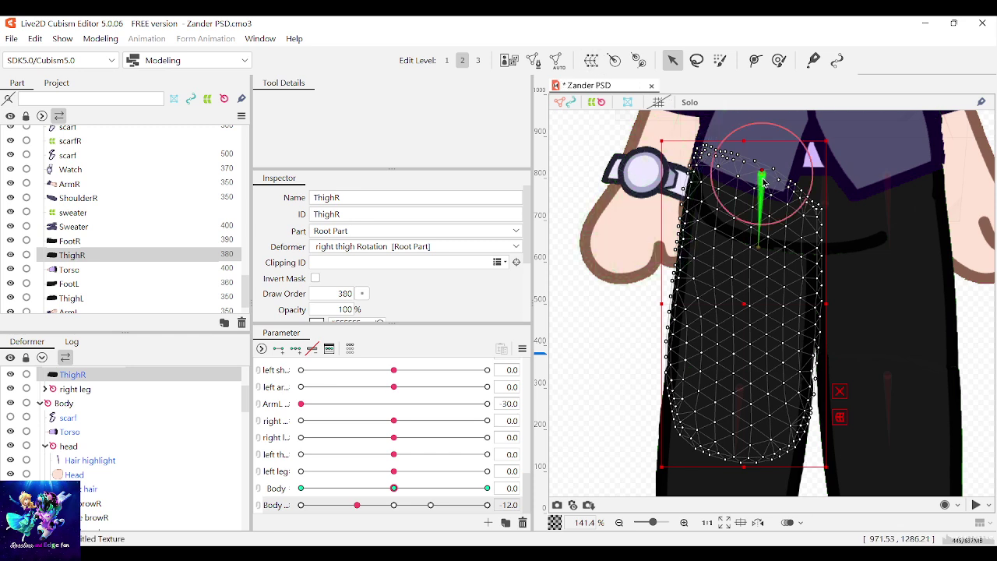
{"action": "left_click", "coordinate": [762, 181]}
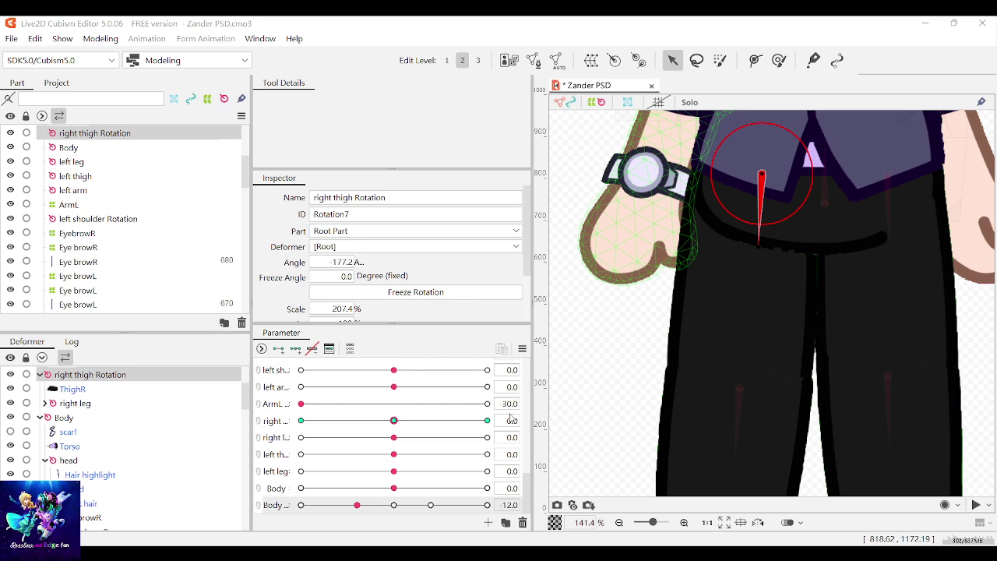
{"action": "key", "text": "ctrl+z"}
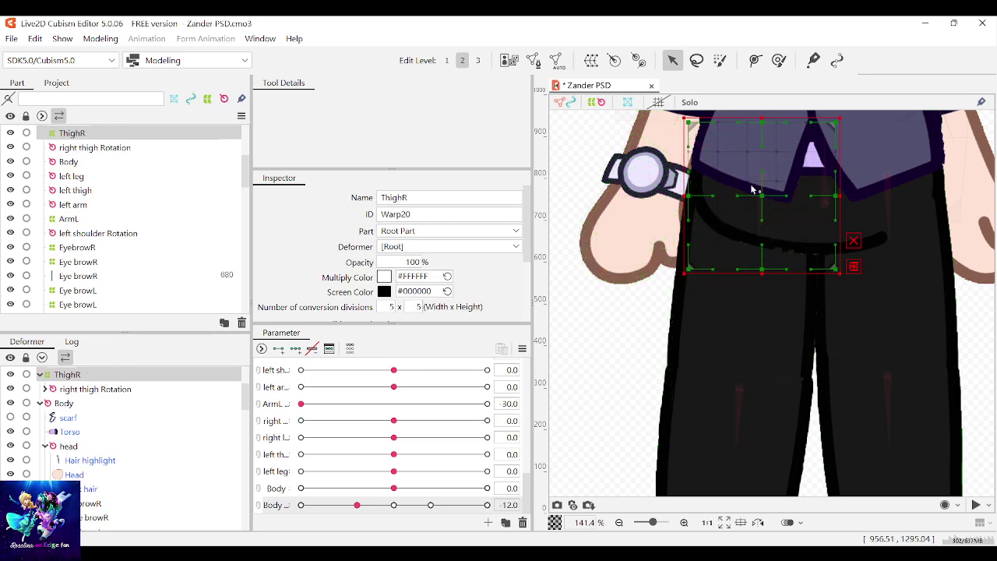
Try to key the ThighR warp on the Body parameter and enlarge it over the right thigh
{"action": "left_click", "coordinate": [294, 351]}
{"action": "left_click", "coordinate": [328, 349]}
{"action": "left_click_drag", "start_coordinate": [683, 272], "coordinate": [629, 424]}
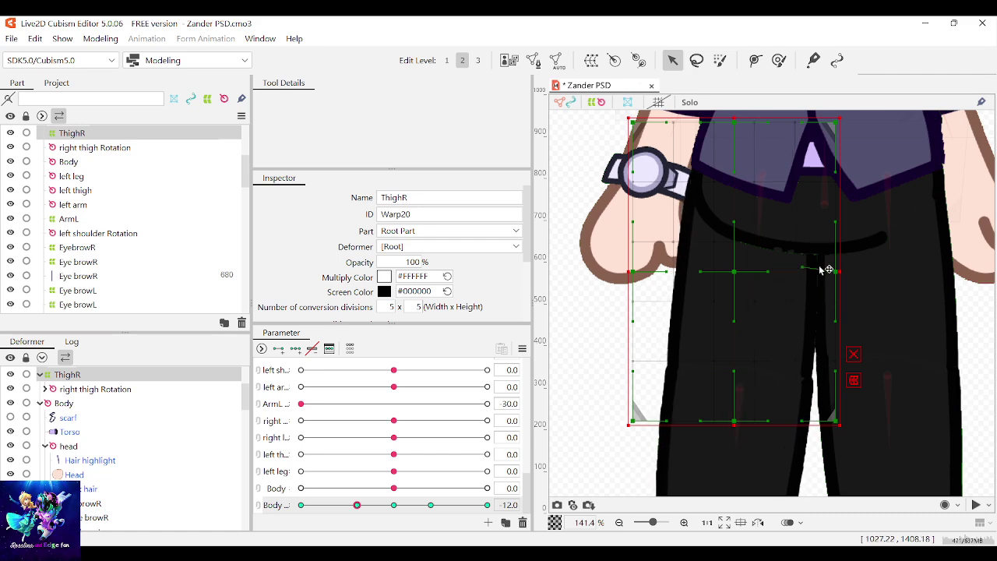
Try to reshape the ThighR warp at Body -12 with the temporary deform tool, using 2 by 2 divisions
{"action": "left_click", "coordinate": [853, 377]}
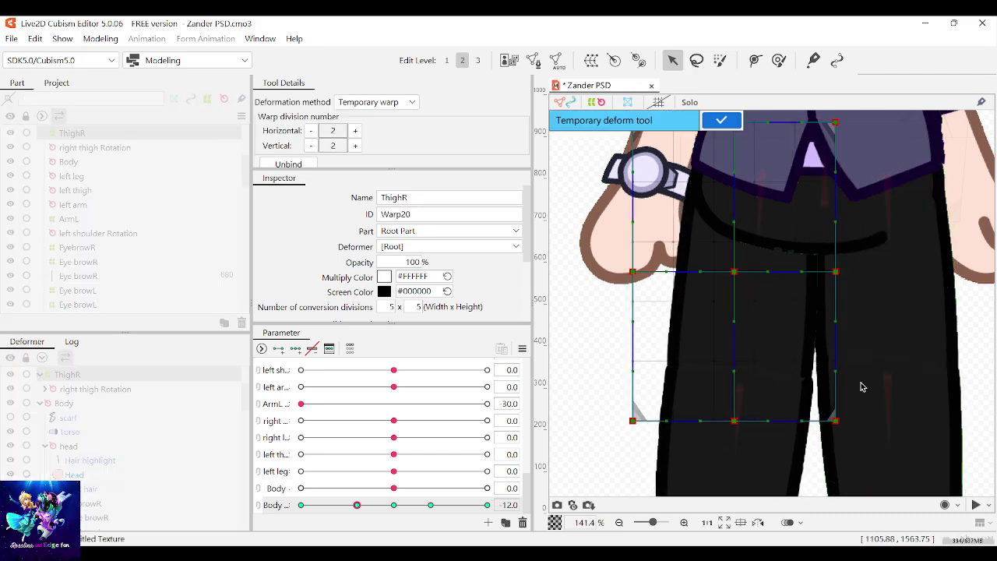
{"action": "mouse_move", "coordinate": [734, 272]}
{"action": "left_mouse_down"}
{"action": "mouse_move", "coordinate": [621, 217]}
{"action": "mouse_move", "coordinate": [661, 210]}
{"action": "mouse_move", "coordinate": [745, 281]}
{"action": "mouse_move", "coordinate": [732, 273]}
{"action": "left_mouse_up"}
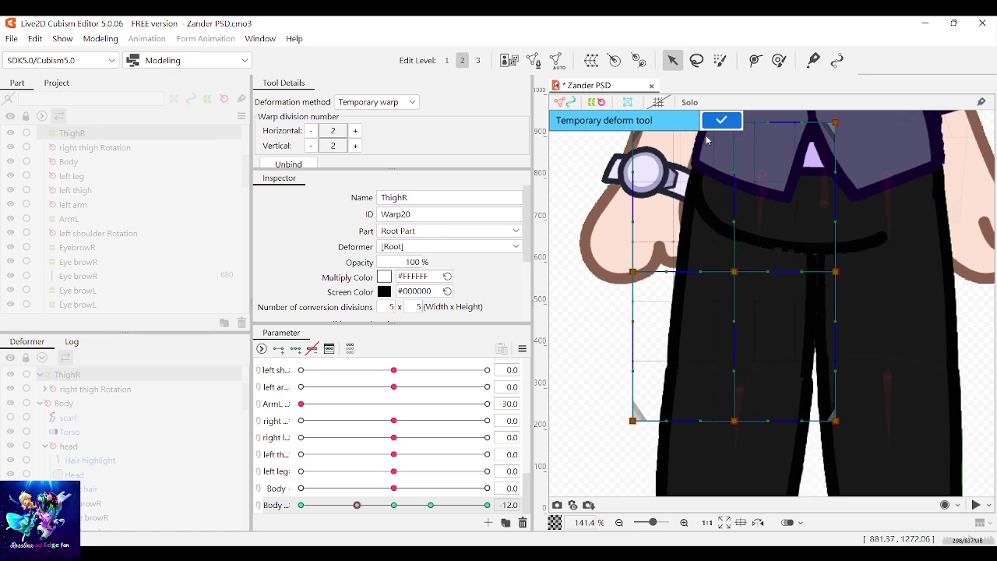
{"action": "left_click", "coordinate": [722, 121]}
{"action": "scroll", "coordinate": [788, 233], "scroll_direction": "down", "scroll_amount": 3}
{"action": "scroll", "coordinate": [795, 257], "scroll_direction": "up", "scroll_amount": 2}
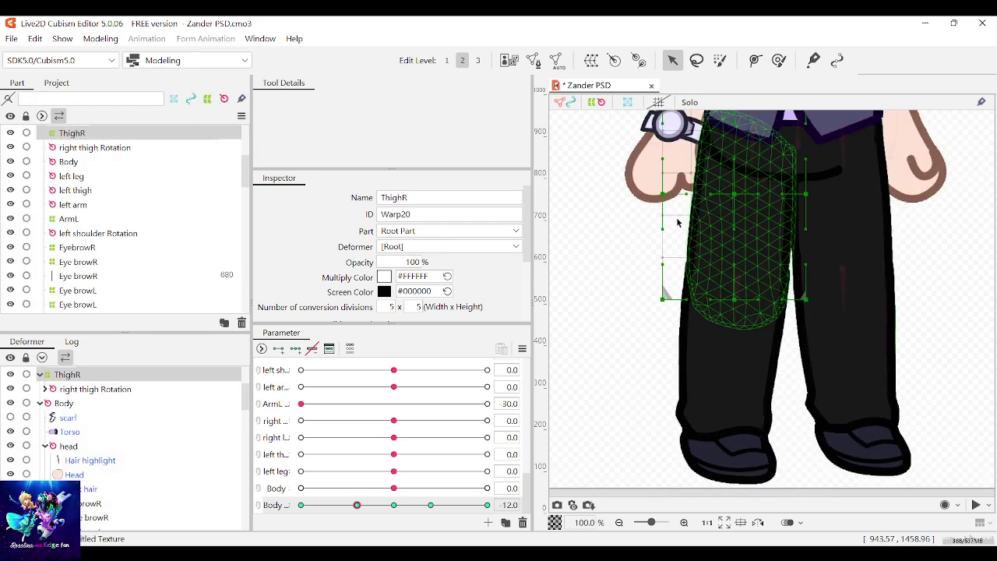
{"action": "scroll", "coordinate": [89, 231], "scroll_direction": "up", "scroll_amount": 2}
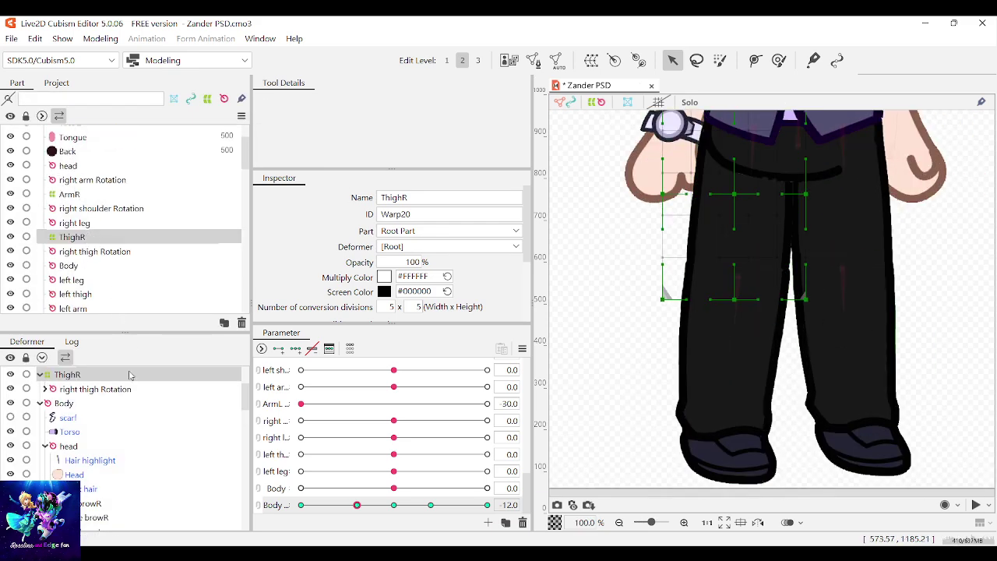
Create a warp deformer named FootR for the right lower leg and shoe, under the right leg rotation deformer
{"action": "left_click", "coordinate": [748, 286]}
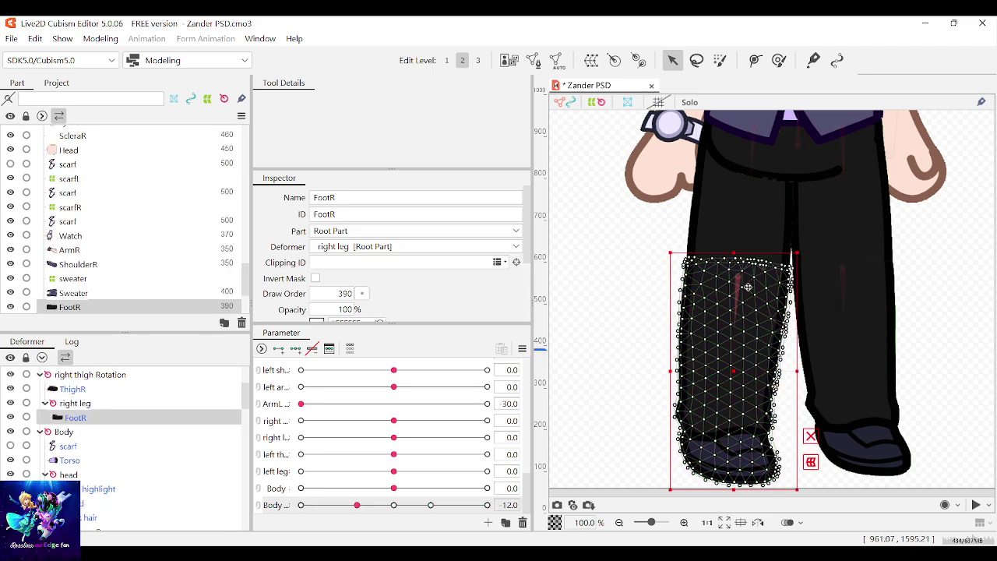
{"action": "scroll", "coordinate": [740, 282], "scroll_direction": "up", "scroll_amount": 2}
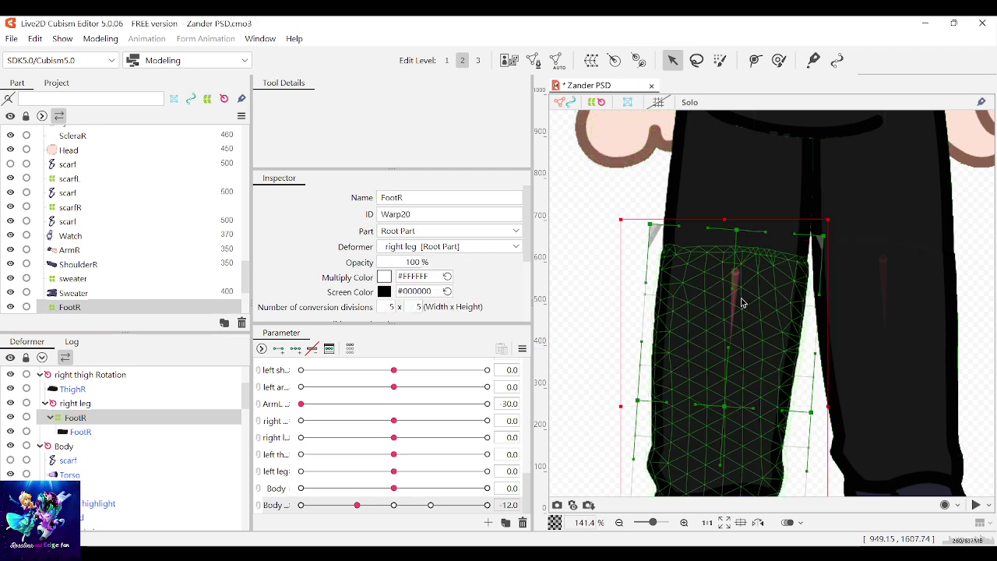
Move the FootR warp's bottom middle control point toward the foot's outer side and nudge the inner-edge grid point beside the shoe inward
{"action": "scroll", "coordinate": [787, 438], "scroll_direction": "up", "scroll_amount": 2}
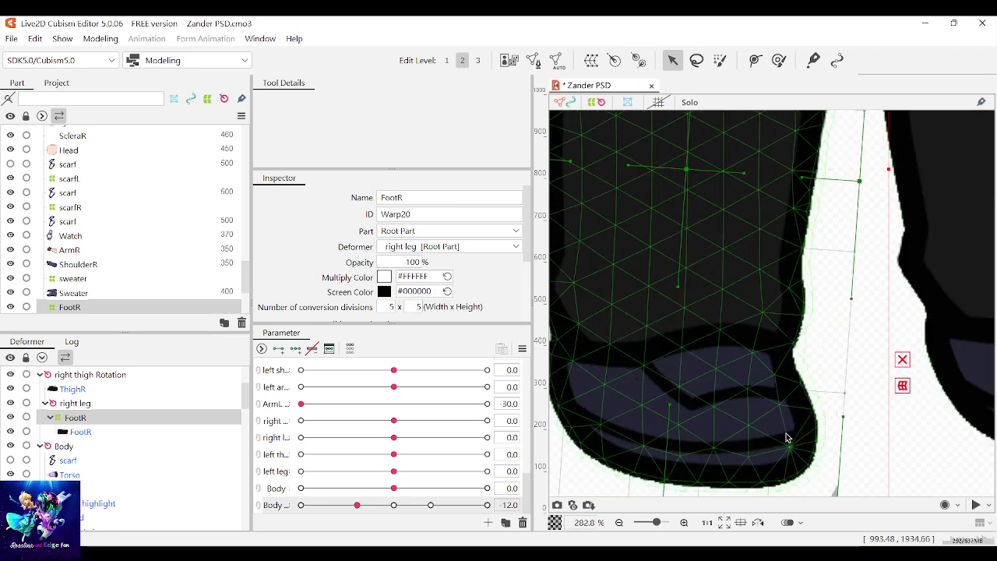
{"action": "scroll", "coordinate": [787, 438], "scroll_direction": "down", "scroll_amount": 1}
{"action": "mouse_move", "coordinate": [714, 373]}
{"action": "left_mouse_down"}
{"action": "mouse_move", "coordinate": [617, 368]}
{"action": "mouse_move", "coordinate": [713, 375]}
{"action": "mouse_move", "coordinate": [693, 370]}
{"action": "mouse_move", "coordinate": [707, 394]}
{"action": "mouse_move", "coordinate": [717, 378]}
{"action": "left_mouse_up"}
{"action": "scroll", "coordinate": [790, 333], "scroll_direction": "down", "scroll_amount": 1}
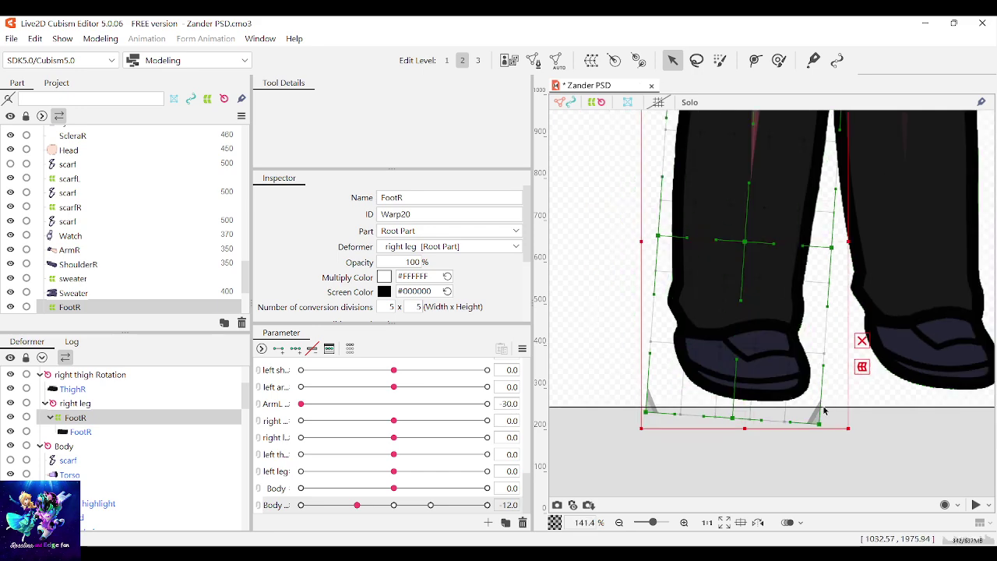
{"action": "left_click_drag", "start_coordinate": [732, 418], "coordinate": [712, 416]}
{"action": "mouse_move", "coordinate": [826, 354]}
{"action": "left_mouse_down"}
{"action": "mouse_move", "coordinate": [811, 352]}
{"action": "mouse_move", "coordinate": [821, 352]}
{"action": "left_mouse_up"}
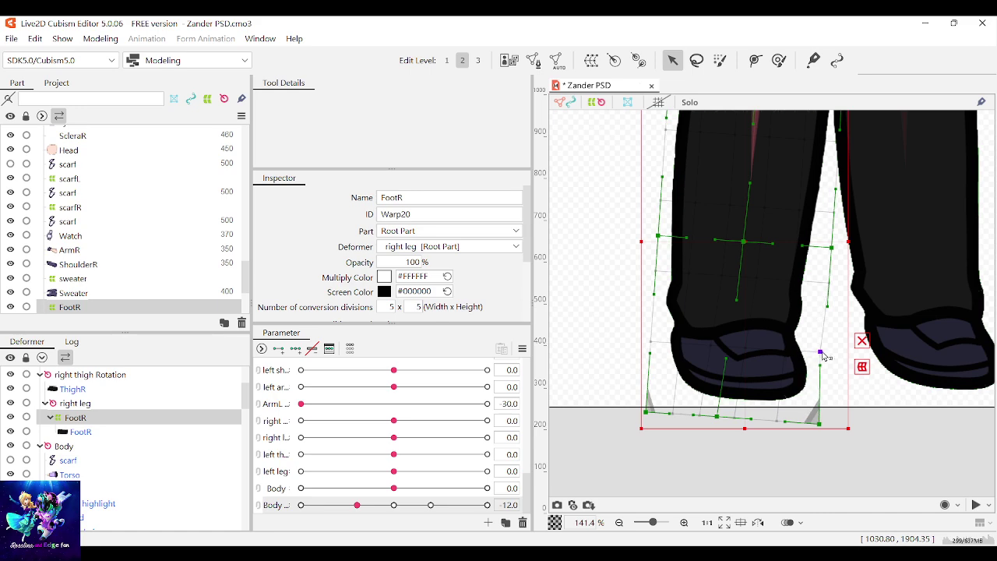
Angle the FootR warp's central lower handle outward and fine-tune the grid points along its bottom and outer edges
{"action": "left_click_drag", "start_coordinate": [736, 300], "coordinate": [716, 299]}
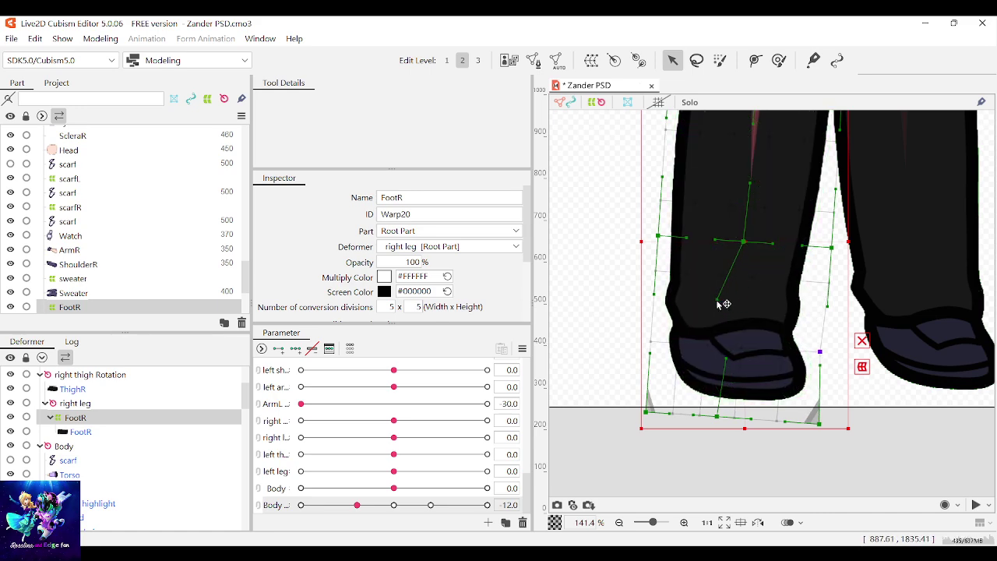
{"action": "mouse_move", "coordinate": [830, 283]}
{"action": "left_mouse_down"}
{"action": "mouse_move", "coordinate": [815, 284]}
{"action": "mouse_move", "coordinate": [830, 284]}
{"action": "left_mouse_up"}
{"action": "left_click", "coordinate": [839, 440]}
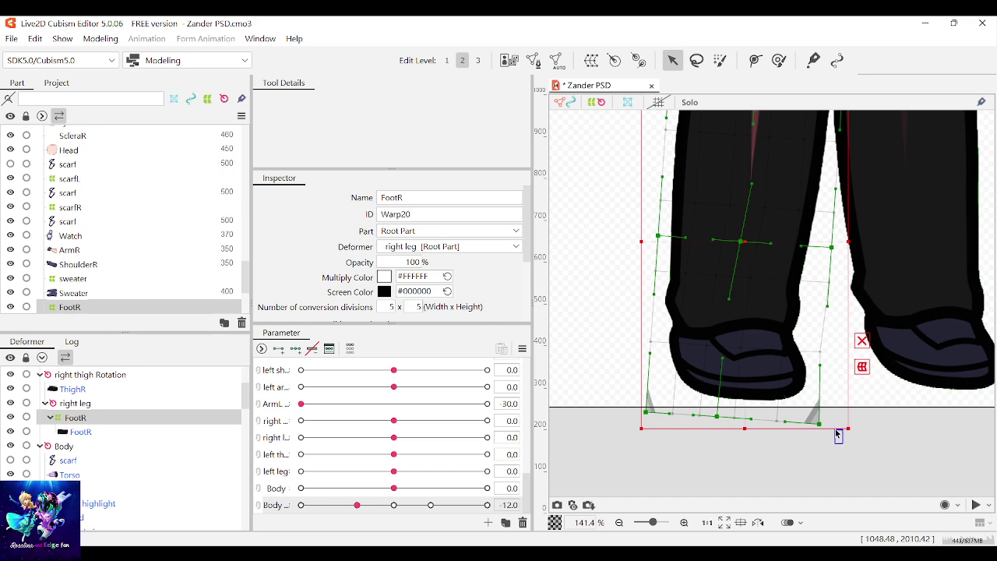
{"action": "mouse_move", "coordinate": [776, 420]}
{"action": "left_mouse_down"}
{"action": "mouse_move", "coordinate": [764, 422]}
{"action": "mouse_move", "coordinate": [773, 421]}
{"action": "left_mouse_up"}
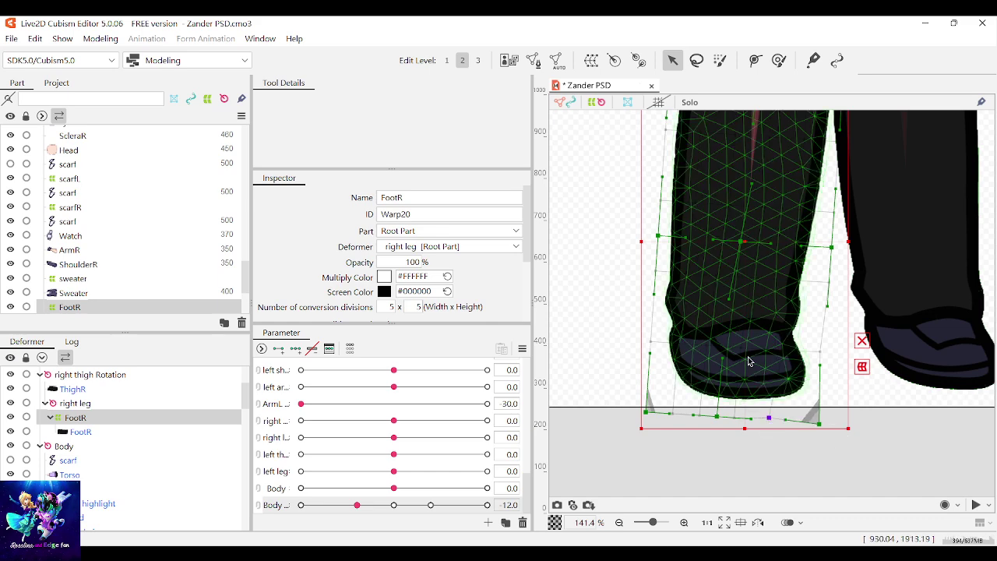
{"action": "left_click", "coordinate": [654, 341]}
Try to refine the shoe's shape by nudging the FootR warp's interior shoe points and a bottom-edge grid point
{"action": "scroll", "coordinate": [733, 342], "scroll_direction": "up", "scroll_amount": 3}
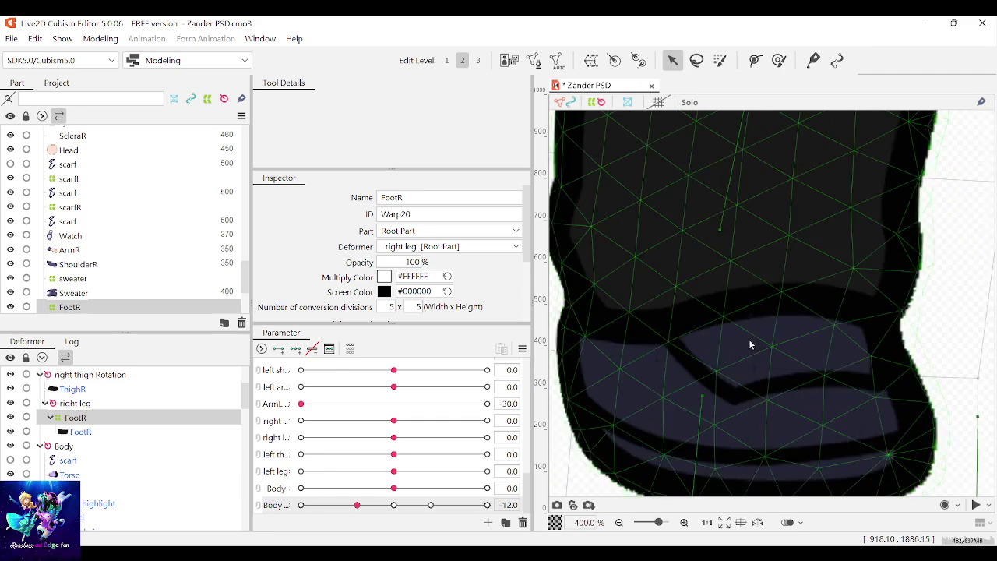
{"action": "scroll", "coordinate": [749, 346], "scroll_direction": "down", "scroll_amount": 2}
{"action": "left_click_drag", "start_coordinate": [798, 411], "coordinate": [694, 287]}
{"action": "mouse_move", "coordinate": [726, 354]}
{"action": "left_mouse_down"}
{"action": "mouse_move", "coordinate": [708, 352]}
{"action": "mouse_move", "coordinate": [730, 352]}
{"action": "left_mouse_up"}
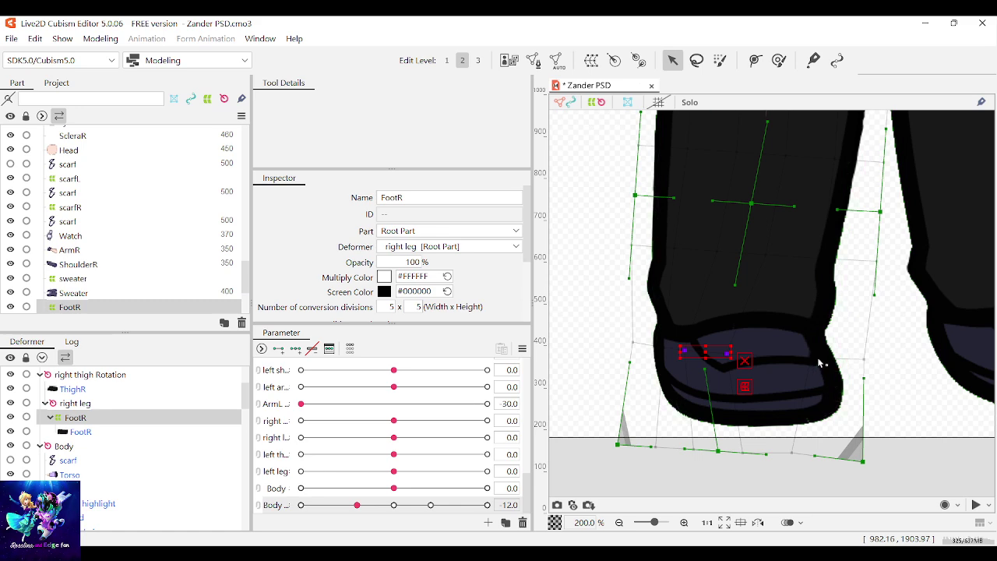
{"action": "left_click", "coordinate": [866, 361]}
{"action": "scroll", "coordinate": [835, 366], "scroll_direction": "up", "scroll_amount": 1}
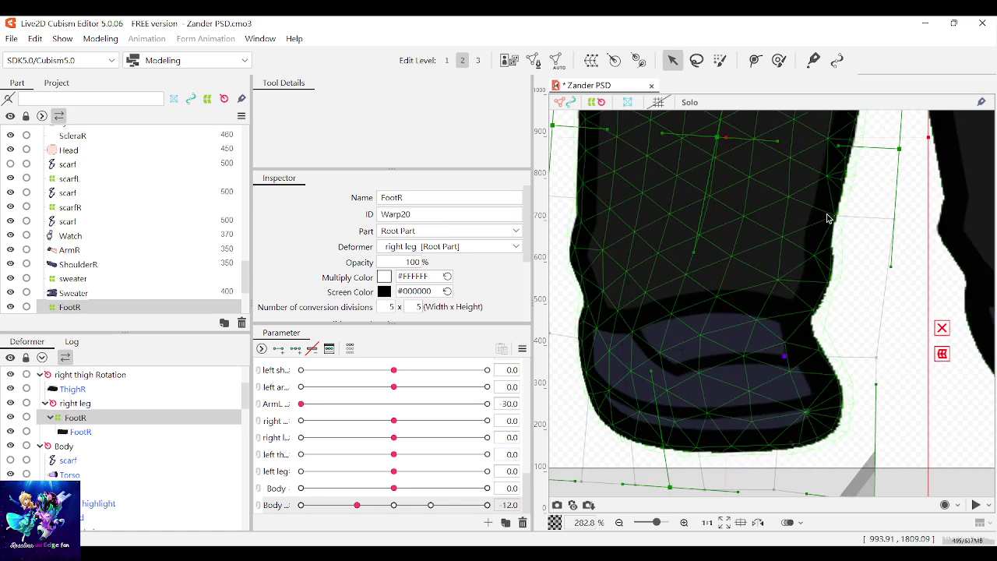
{"action": "scroll", "coordinate": [824, 290], "scroll_direction": "down", "scroll_amount": 1}
{"action": "left_click", "coordinate": [769, 431]}
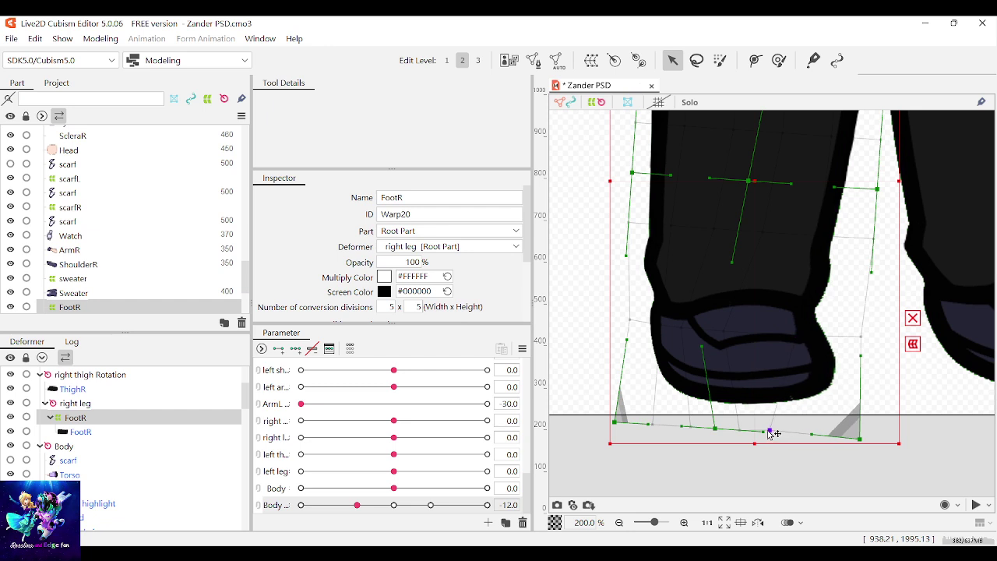
{"action": "left_click_drag", "start_coordinate": [769, 431], "coordinate": [766, 434]}
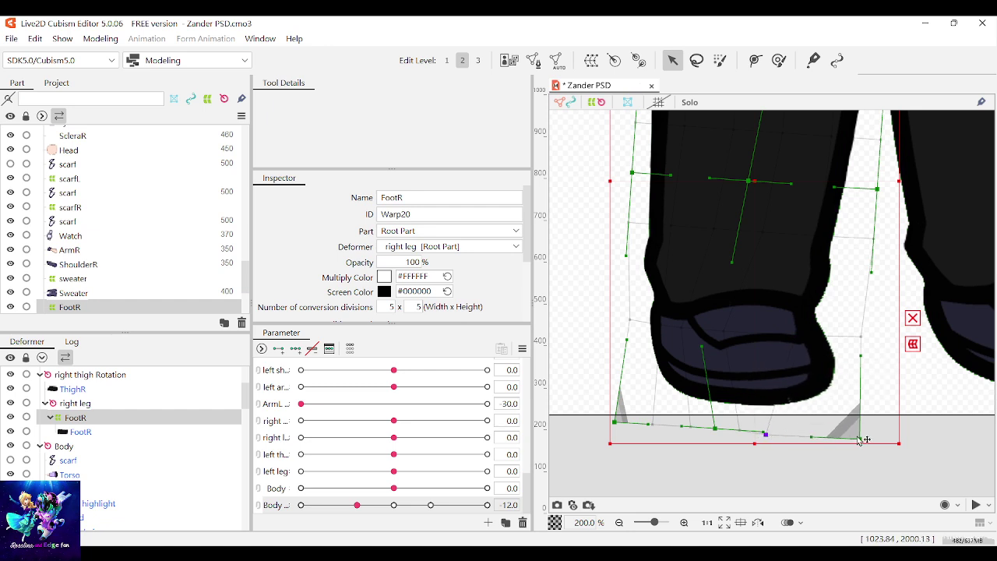
Try to pull the FootR warp's lower inner edge in toward the shoe and adjust the handle above it
{"action": "left_click_drag", "start_coordinate": [871, 454], "coordinate": [840, 307]}
{"action": "left_click_drag", "start_coordinate": [859, 387], "coordinate": [841, 387]}
{"action": "scroll", "coordinate": [868, 352], "scroll_direction": "down", "scroll_amount": 1}
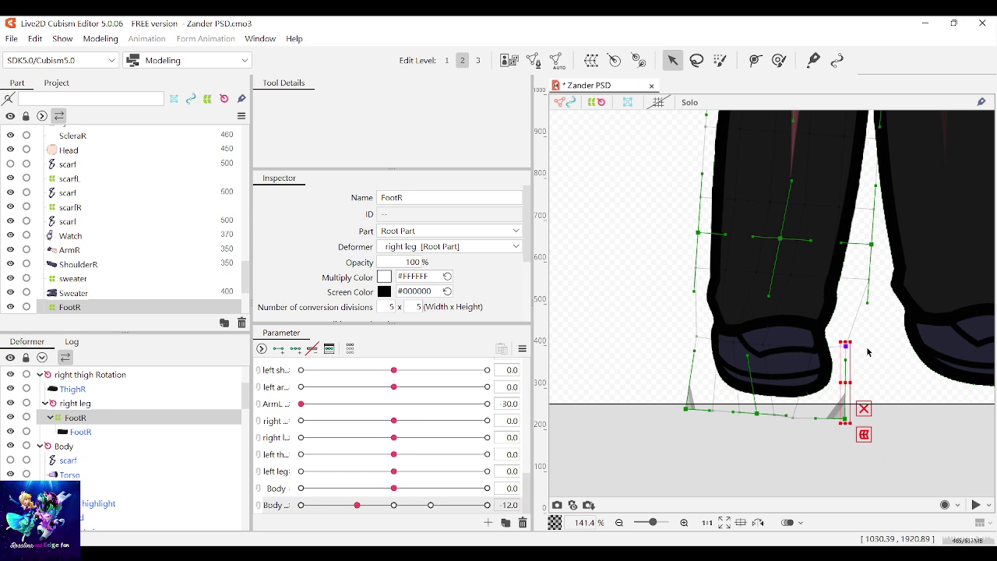
{"action": "left_click", "coordinate": [866, 289]}
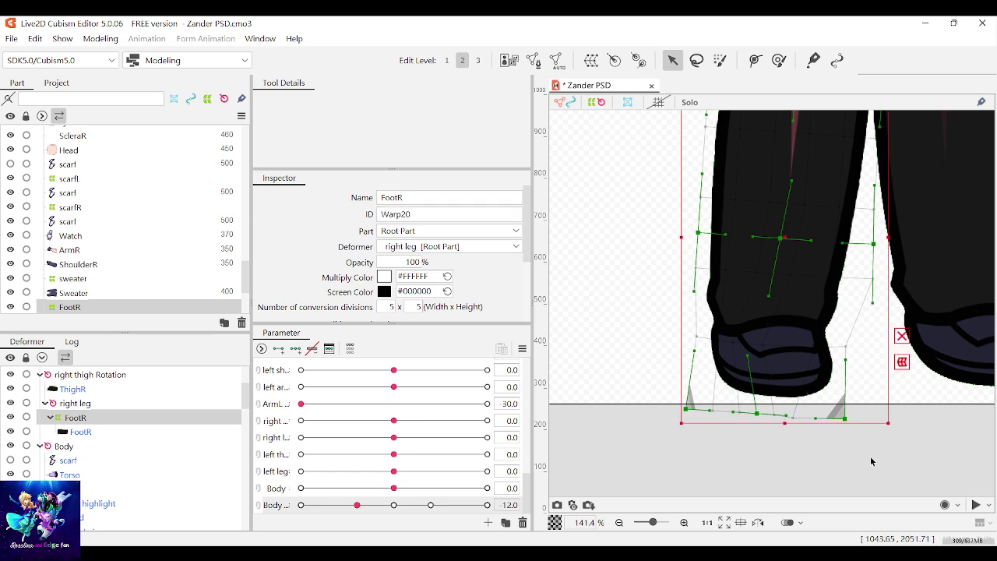
Try to widen the FootR warp's whole shoe section toward the inner side and test it with the Body parameter
{"action": "left_click_drag", "start_coordinate": [870, 461], "coordinate": [660, 333]}
{"action": "left_click_drag", "start_coordinate": [851, 378], "coordinate": [864, 377]}
{"action": "left_click", "coordinate": [870, 485]}
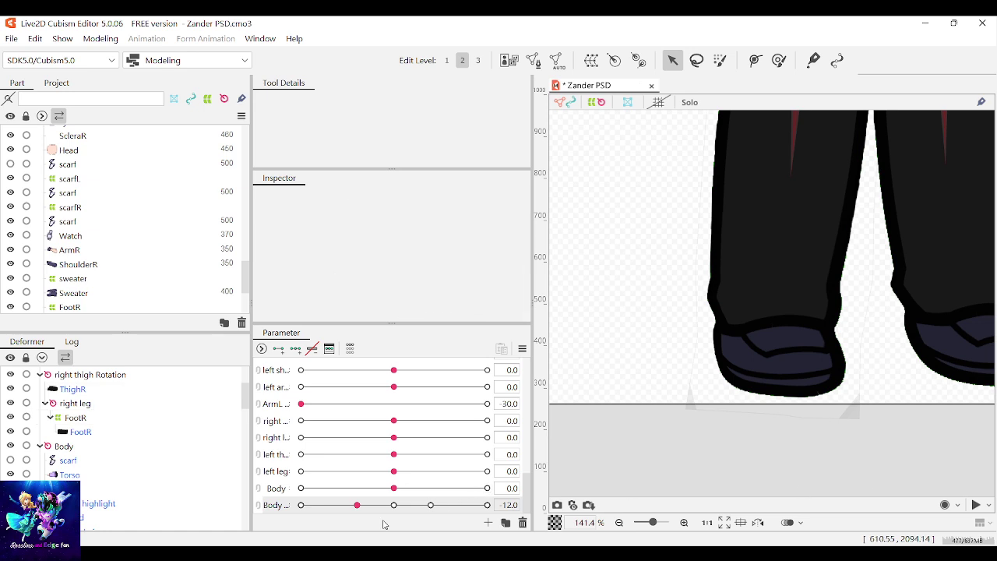
{"action": "mouse_move", "coordinate": [369, 506]}
{"action": "left_mouse_down"}
{"action": "mouse_move", "coordinate": [429, 507]}
{"action": "mouse_move", "coordinate": [369, 507]}
{"action": "left_mouse_up"}
Undo the recent edits to the FootR warp's shoe section, inner edge and interior shoe points
{"action": "key", "text": "ctrl+z"}
{"action": "key", "text": "ctrl+z"}
{"action": "key", "text": "ctrl+z"}
{"action": "key", "text": "ctrl+z"}
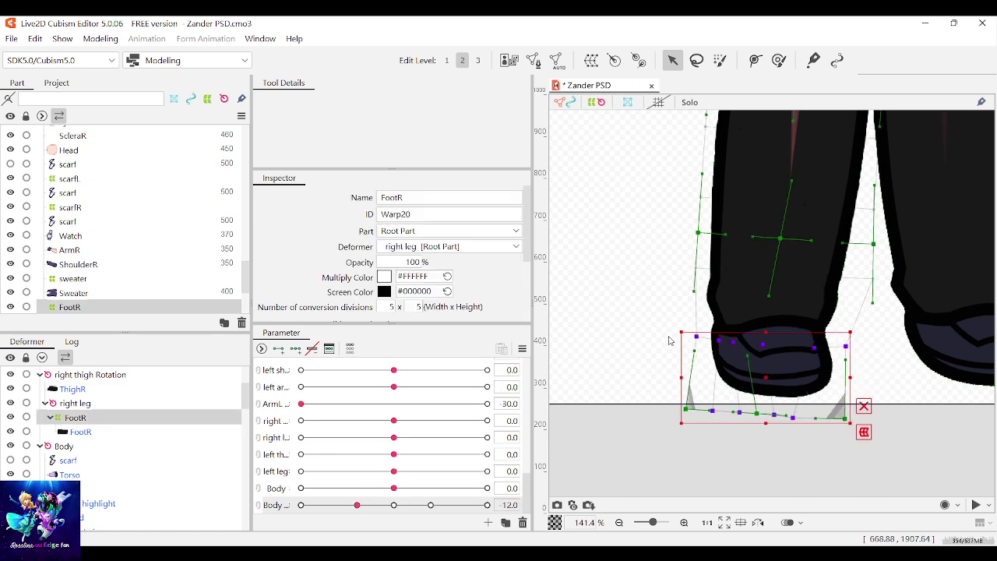
{"action": "key", "text": "ctrl+z"}
{"action": "key", "text": "ctrl+z"}
{"action": "key", "text": "ctrl+z"}
{"action": "key", "text": "ctrl+z"}
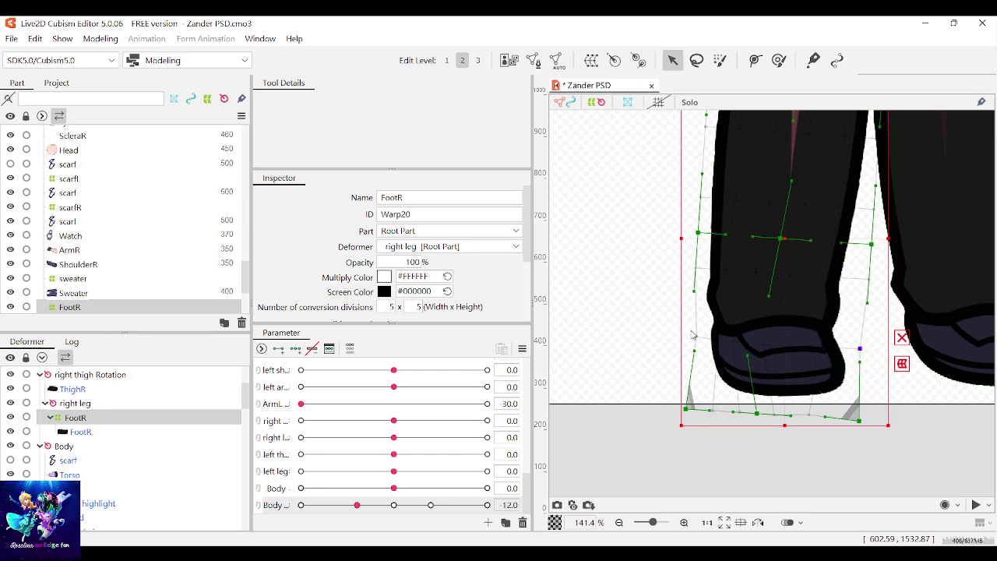
{"action": "key", "text": "ctrl+z"}
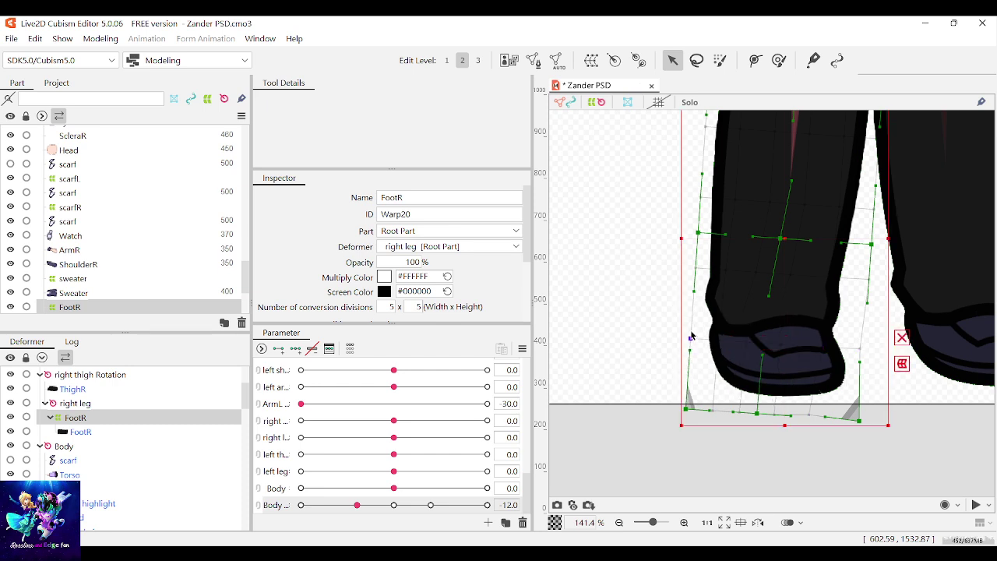
Add keyforms for the FootR warp at all five Body parameter positions, with the parameter at -12
{"action": "left_click_drag", "start_coordinate": [392, 507], "coordinate": [355, 510]}
{"action": "left_click", "coordinate": [296, 350]}
{"action": "left_click", "coordinate": [328, 349]}
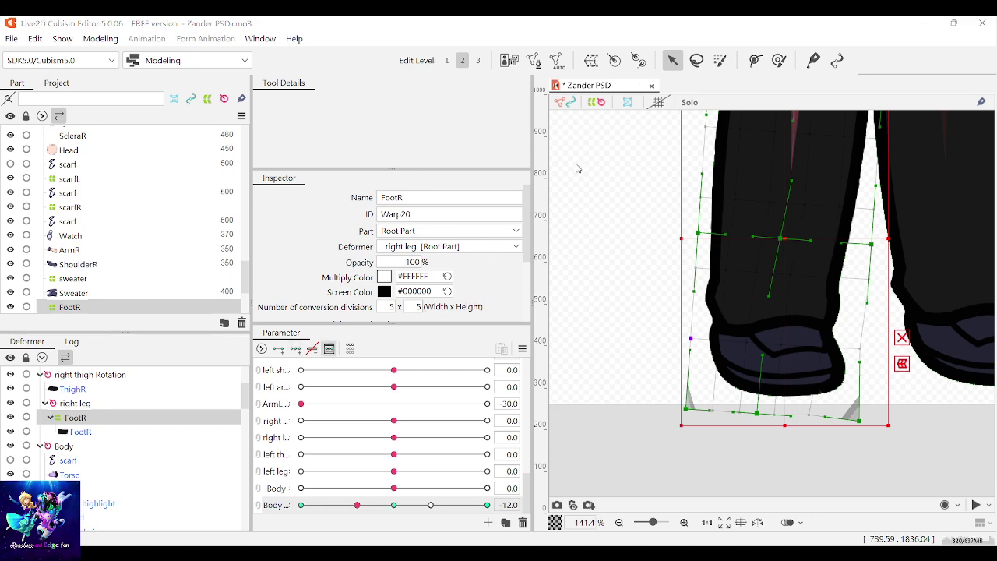
{"action": "left_click", "coordinate": [481, 447]}
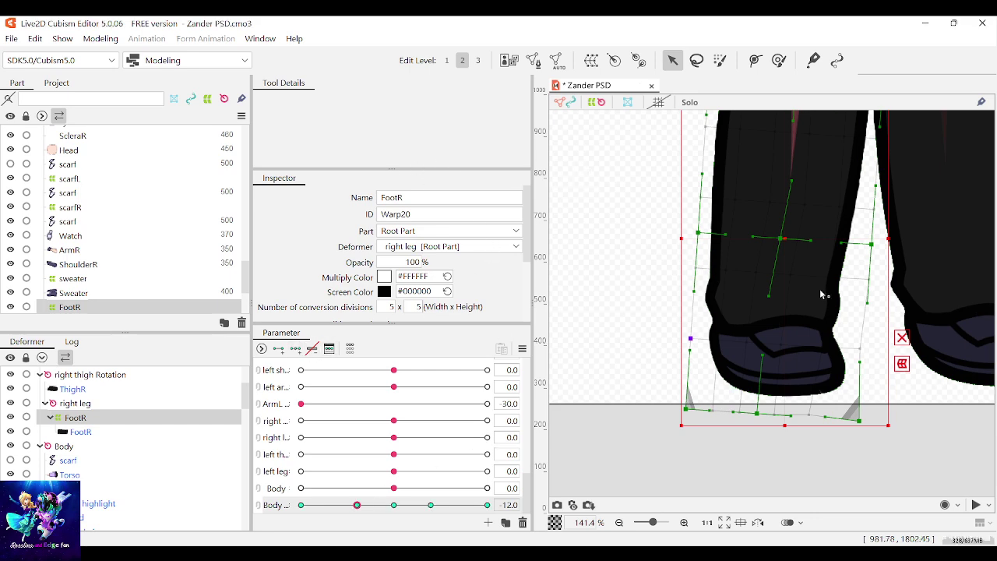
Try to shift the FootR warp's middle shoe points toward the foot's outer side, and undo the move
{"action": "scroll", "coordinate": [805, 326], "scroll_direction": "up", "scroll_amount": 1}
{"action": "left_click_drag", "start_coordinate": [767, 490], "coordinate": [707, 341]}
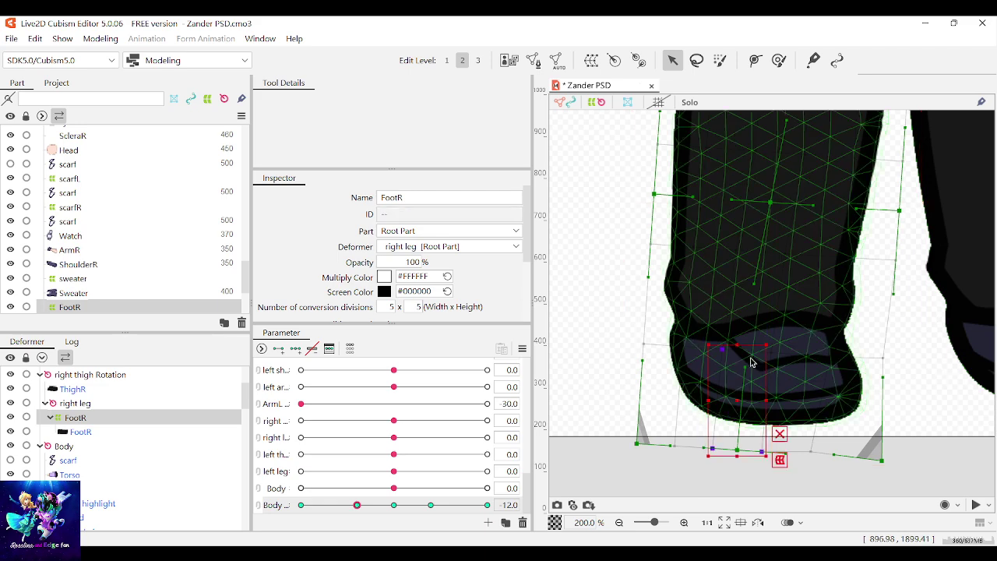
{"action": "left_click_drag", "start_coordinate": [735, 401], "coordinate": [721, 399]}
{"action": "key", "text": "ctrl+z"}
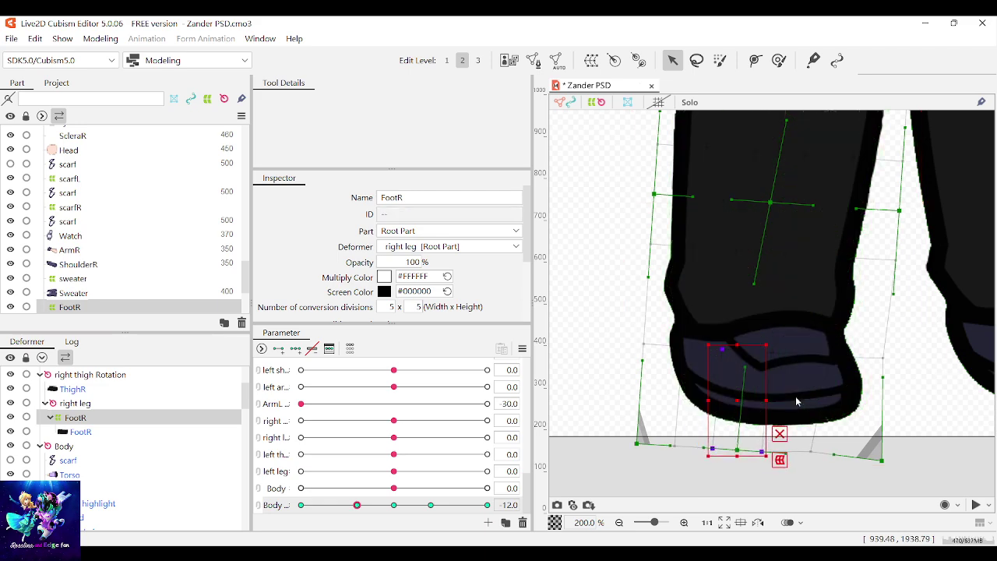
Shift the FootR warp's middle grid points and bottom control point at the shoe toward the outer side for Body -12
{"action": "left_click_drag", "start_coordinate": [764, 489], "coordinate": [687, 200]}
{"action": "mouse_move", "coordinate": [718, 347]}
{"action": "left_mouse_down"}
{"action": "mouse_move", "coordinate": [703, 345]}
{"action": "mouse_move", "coordinate": [719, 346]}
{"action": "left_mouse_up"}
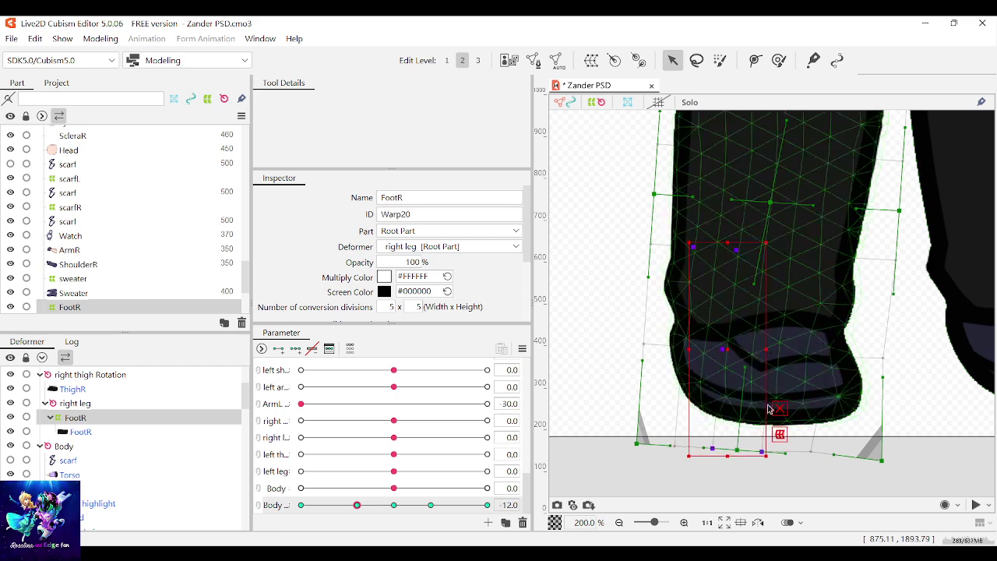
{"action": "left_click_drag", "start_coordinate": [779, 496], "coordinate": [690, 295]}
{"action": "left_click_drag", "start_coordinate": [743, 399], "coordinate": [725, 398]}
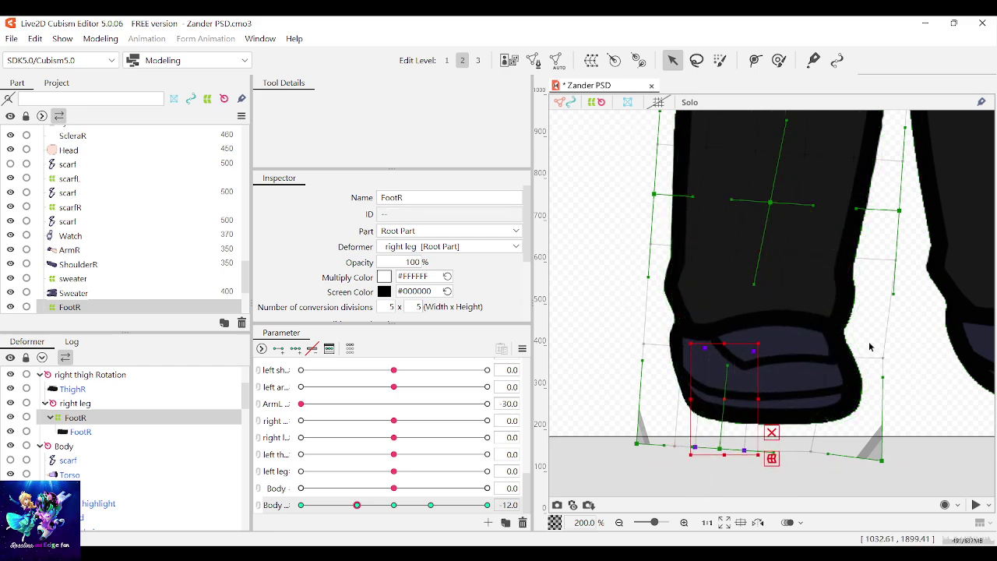
Pull the FootR warp's inner edge point beside the shoe slightly toward the foot for Body -12
{"action": "left_click", "coordinate": [836, 362]}
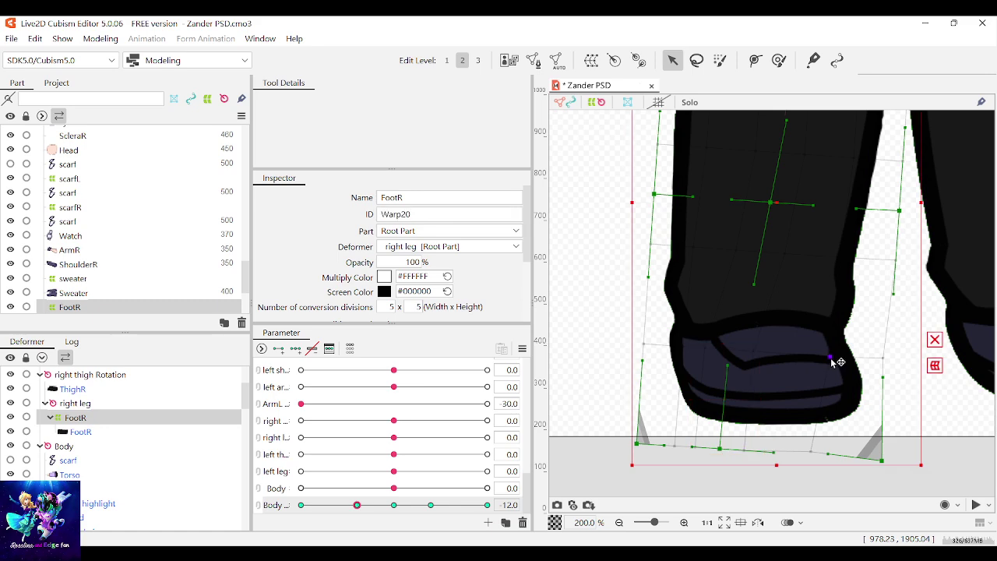
{"action": "left_click_drag", "start_coordinate": [883, 359], "coordinate": [874, 361]}
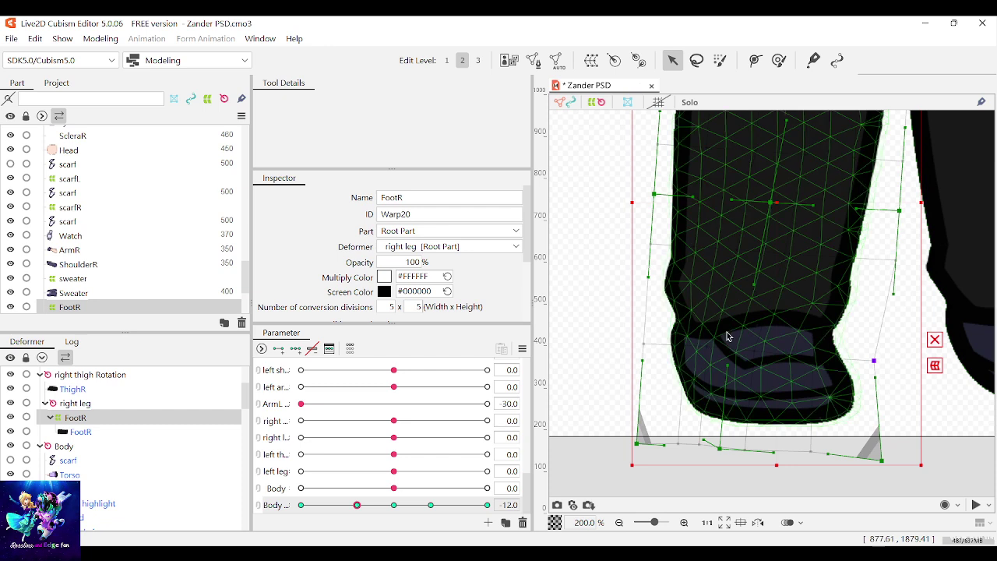
{"action": "mouse_move", "coordinate": [356, 505]}
{"action": "left_mouse_down"}
{"action": "mouse_move", "coordinate": [387, 506]}
{"action": "mouse_move", "coordinate": [356, 505]}
{"action": "left_mouse_up"}
{"action": "left_click", "coordinate": [777, 369]}
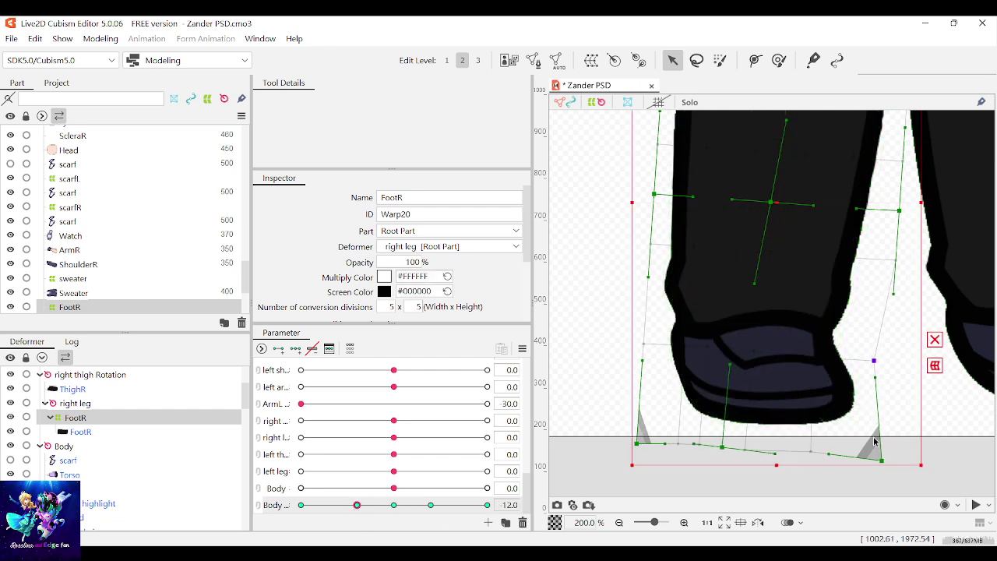
Move the FootR warp's inner edge point and bottom inner corner together toward the shoe
{"action": "left_click_drag", "start_coordinate": [881, 460], "coordinate": [857, 460]}
{"action": "key", "text": "ctrl+z"}
{"action": "left_click_drag", "start_coordinate": [907, 470], "coordinate": [836, 307]}
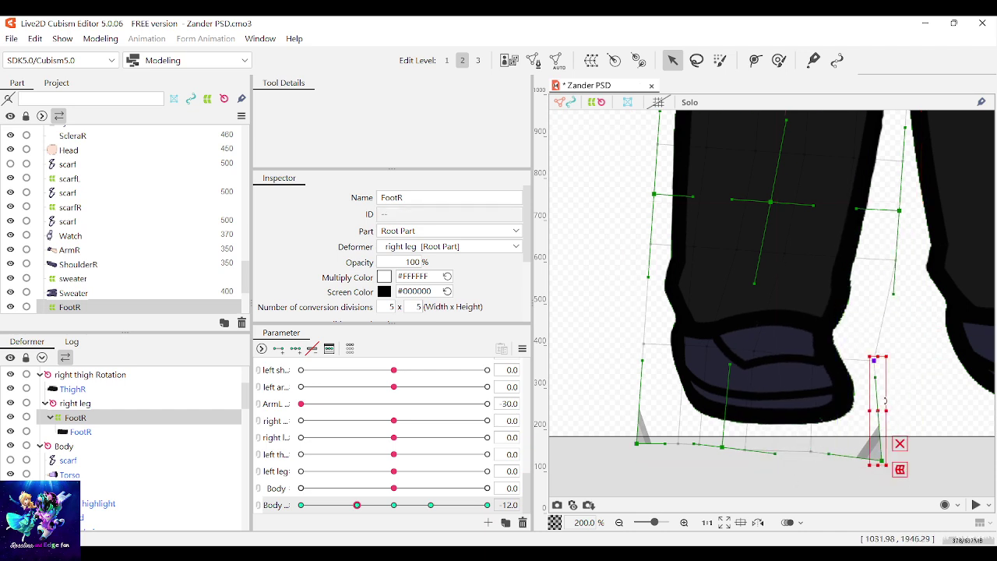
{"action": "left_click_drag", "start_coordinate": [878, 413], "coordinate": [851, 411]}
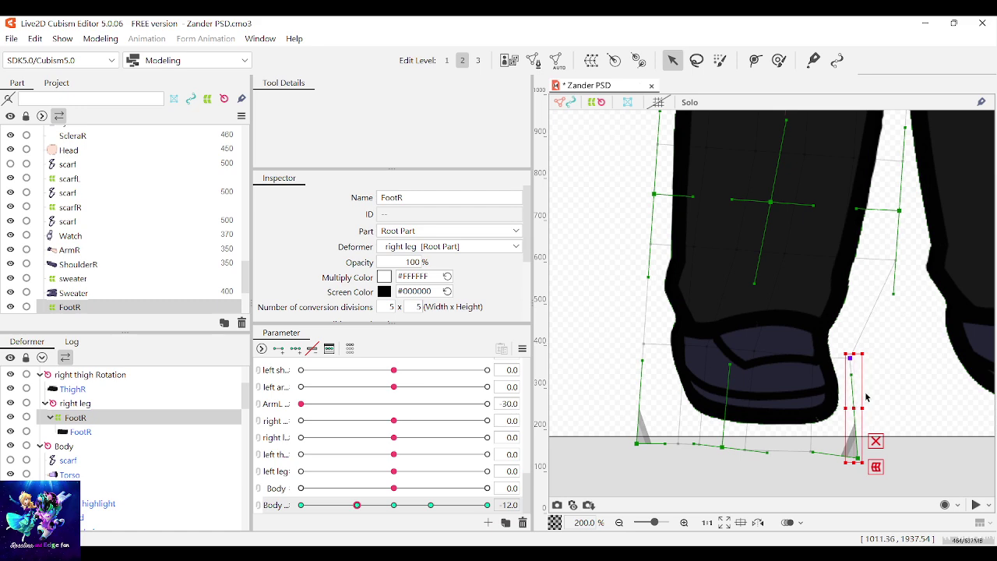
Select all grid points around the right shoe in the FootR warp and widen that section slightly
{"action": "scroll", "coordinate": [827, 352], "scroll_direction": "down", "scroll_amount": 2}
{"action": "left_click_drag", "start_coordinate": [913, 447], "coordinate": [718, 323]}
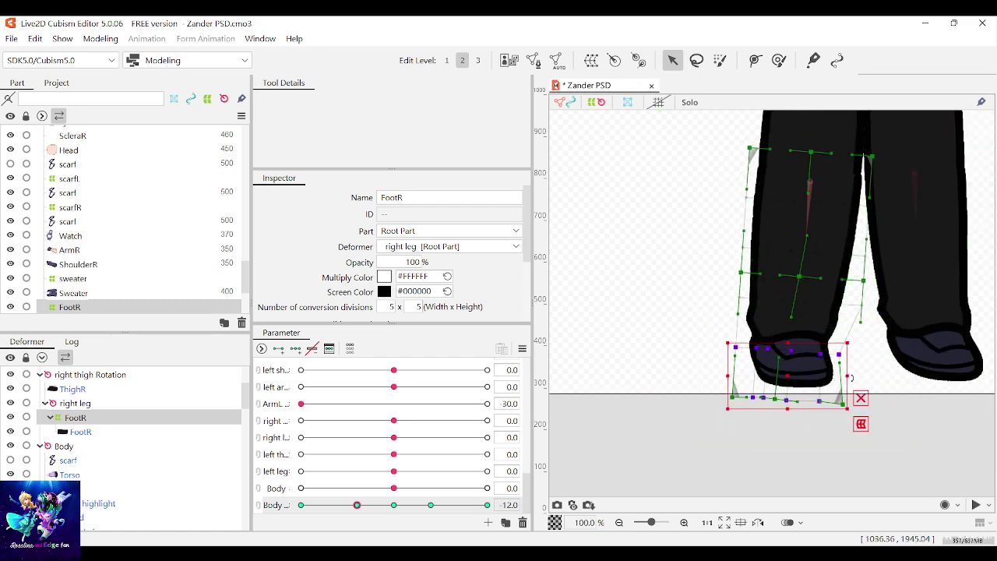
{"action": "left_click_drag", "start_coordinate": [848, 372], "coordinate": [867, 369]}
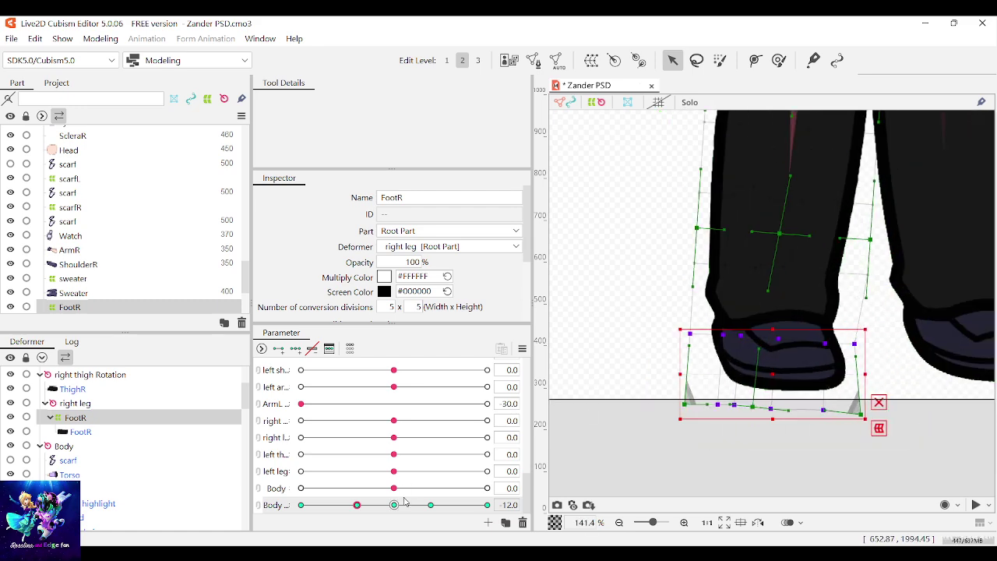
{"action": "left_click_drag", "start_coordinate": [376, 507], "coordinate": [357, 506]}
{"action": "scroll", "coordinate": [918, 298], "scroll_direction": "up", "scroll_amount": 3}
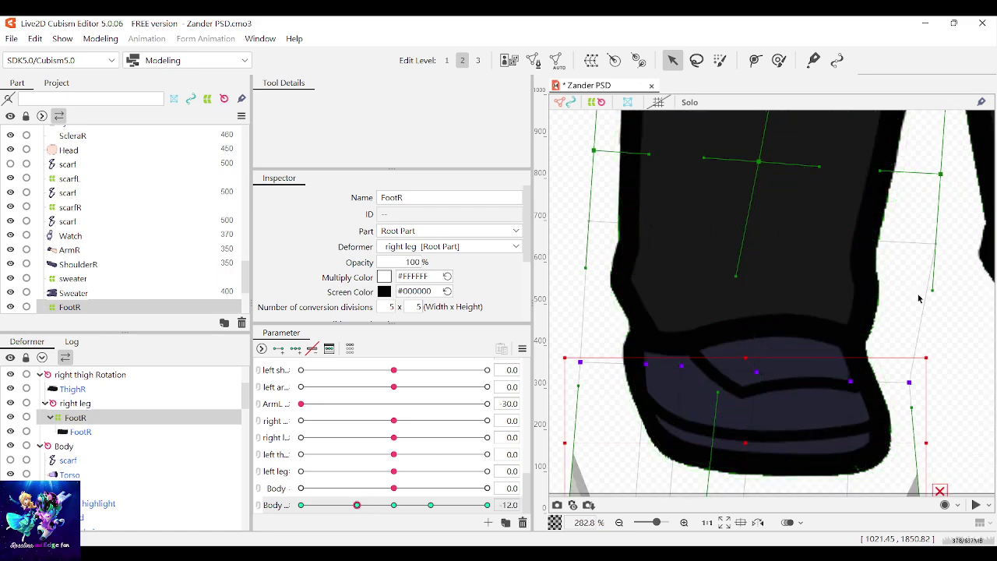
Shift the FootR warp's middle interior point on the shoe toward the foot's outer side
{"action": "left_click", "coordinate": [940, 244]}
{"action": "scroll", "coordinate": [927, 253], "scroll_direction": "down", "scroll_amount": 1}
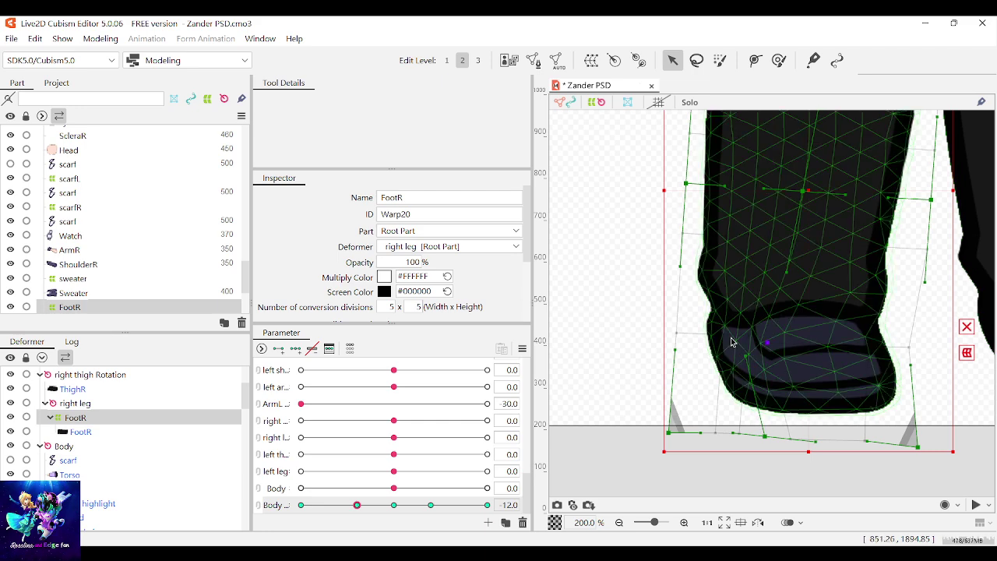
{"action": "scroll", "coordinate": [734, 341], "scroll_direction": "up", "scroll_amount": 2}
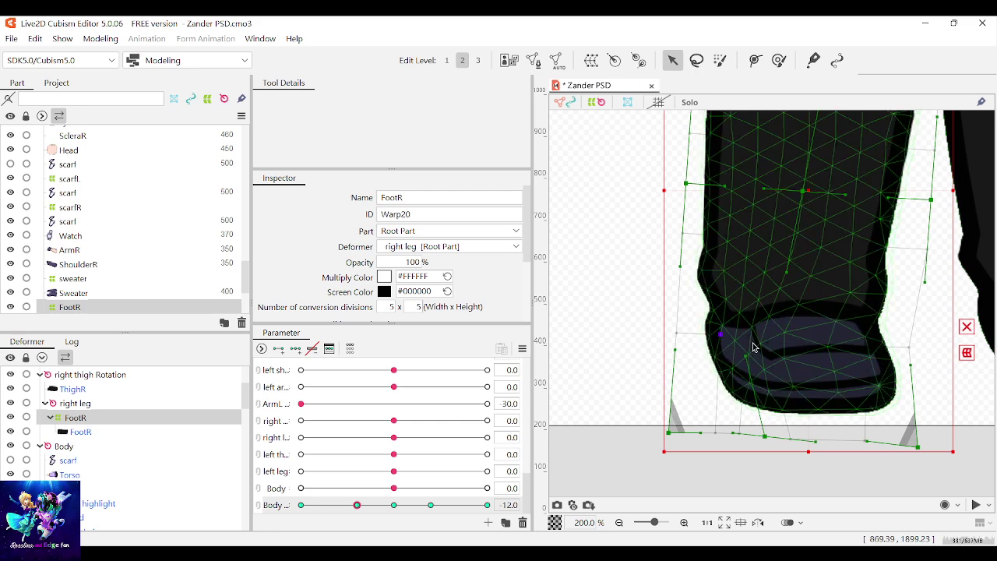
{"action": "left_click_drag", "start_coordinate": [774, 344], "coordinate": [769, 344]}
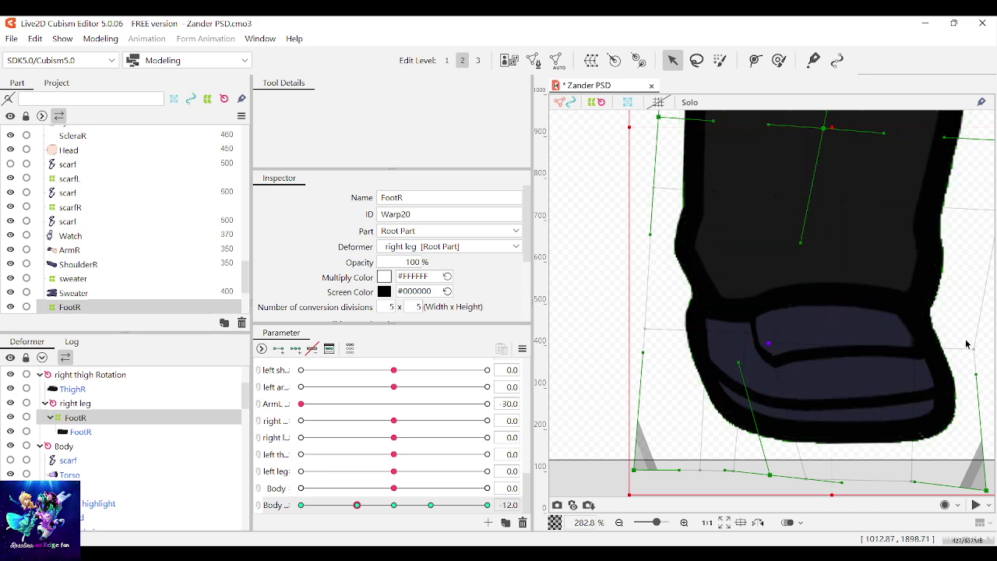
Fine-tune the FootR warp's innermost interior shoe point and the inner edge point beside it at Body -12
{"action": "left_click_drag", "start_coordinate": [915, 351], "coordinate": [885, 351]}
{"action": "scroll", "coordinate": [885, 351], "scroll_direction": "down", "scroll_amount": 2}
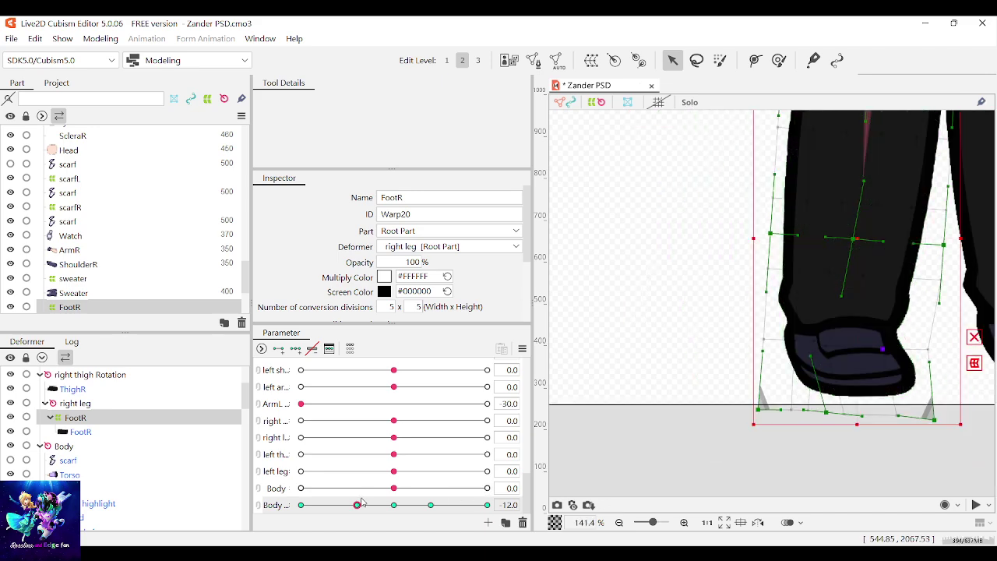
{"action": "mouse_move", "coordinate": [358, 504]}
{"action": "left_mouse_down"}
{"action": "mouse_move", "coordinate": [429, 505]}
{"action": "mouse_move", "coordinate": [365, 505]}
{"action": "left_mouse_up"}
{"action": "scroll", "coordinate": [926, 362], "scroll_direction": "up", "scroll_amount": 1}
{"action": "left_click_drag", "start_coordinate": [926, 357], "coordinate": [935, 355]}
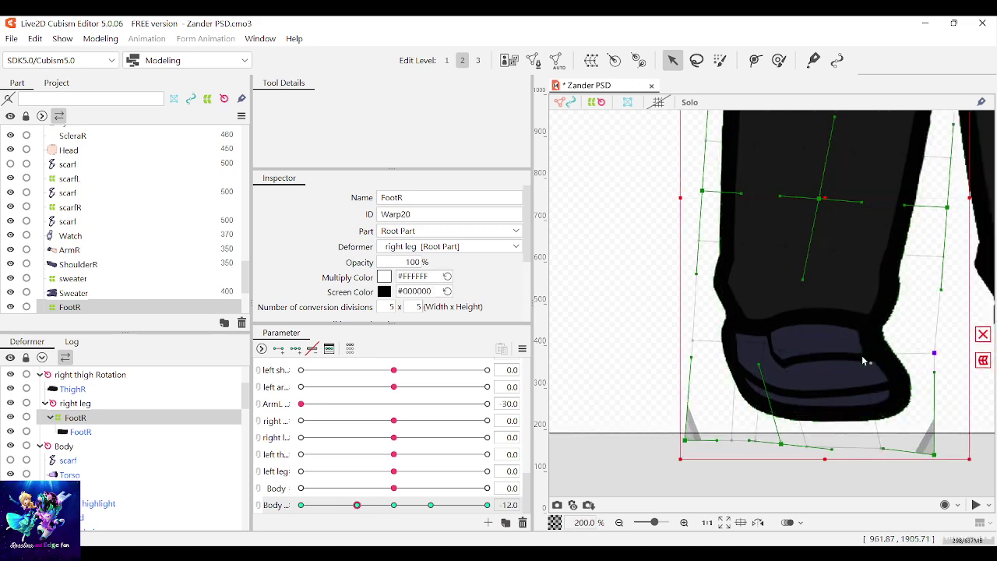
{"action": "left_click_drag", "start_coordinate": [862, 357], "coordinate": [879, 356]}
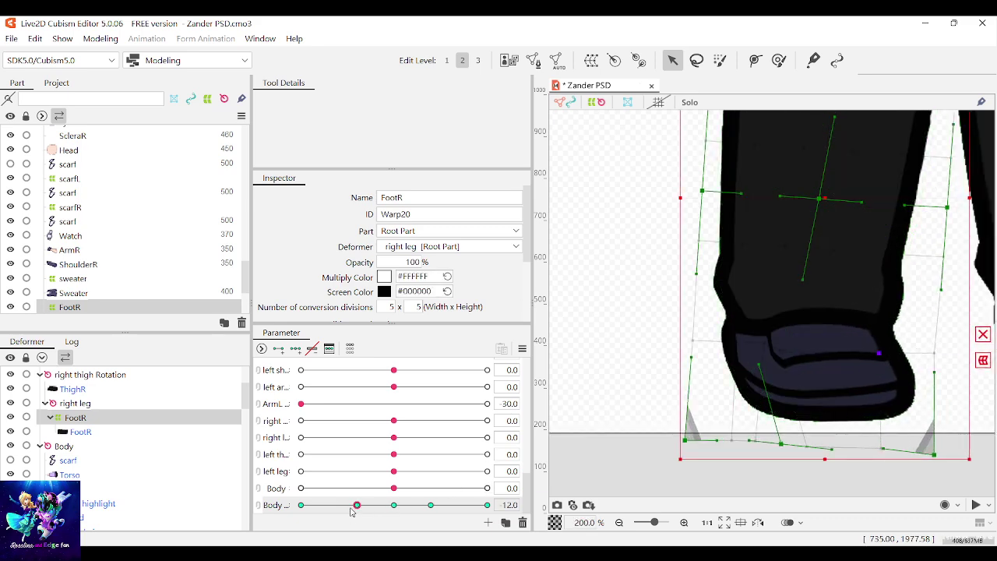
{"action": "left_click_drag", "start_coordinate": [356, 505], "coordinate": [358, 511]}
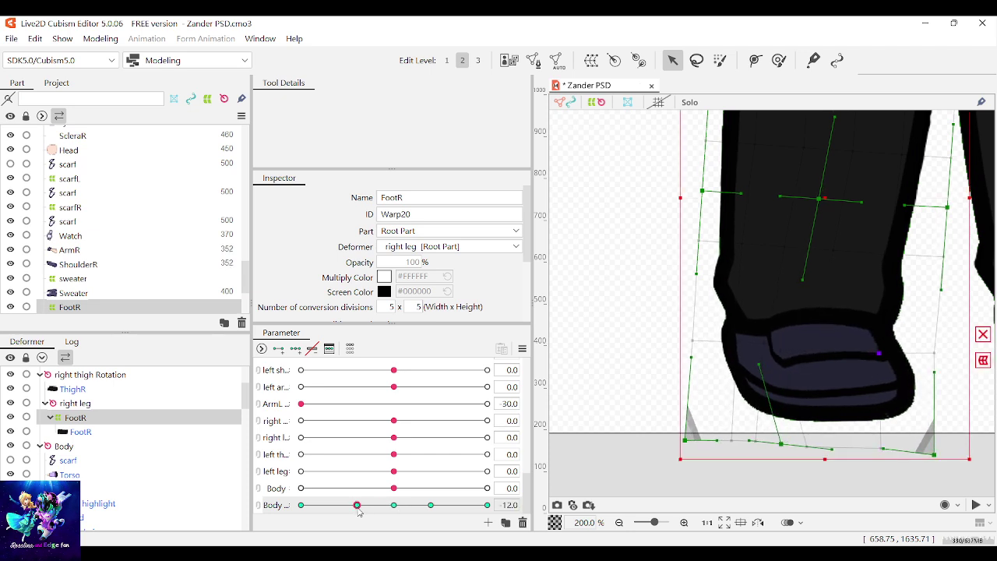
Spread the FootR warp's two bottom grid points beneath the outer part of the shoe, raising the outermost one slightly
{"action": "scroll", "coordinate": [766, 358], "scroll_direction": "up", "scroll_amount": 3}
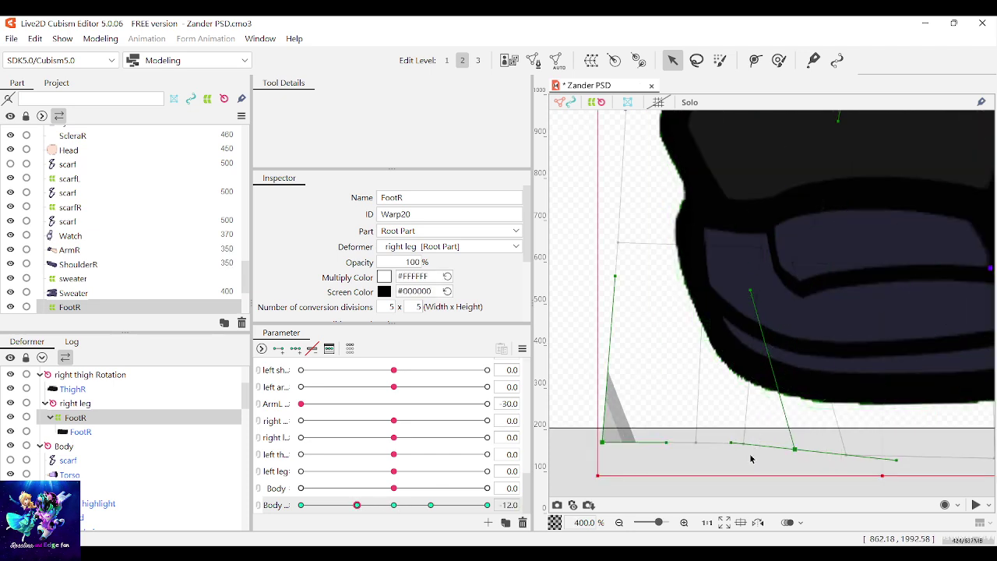
{"action": "left_click_drag", "start_coordinate": [743, 444], "coordinate": [753, 447]}
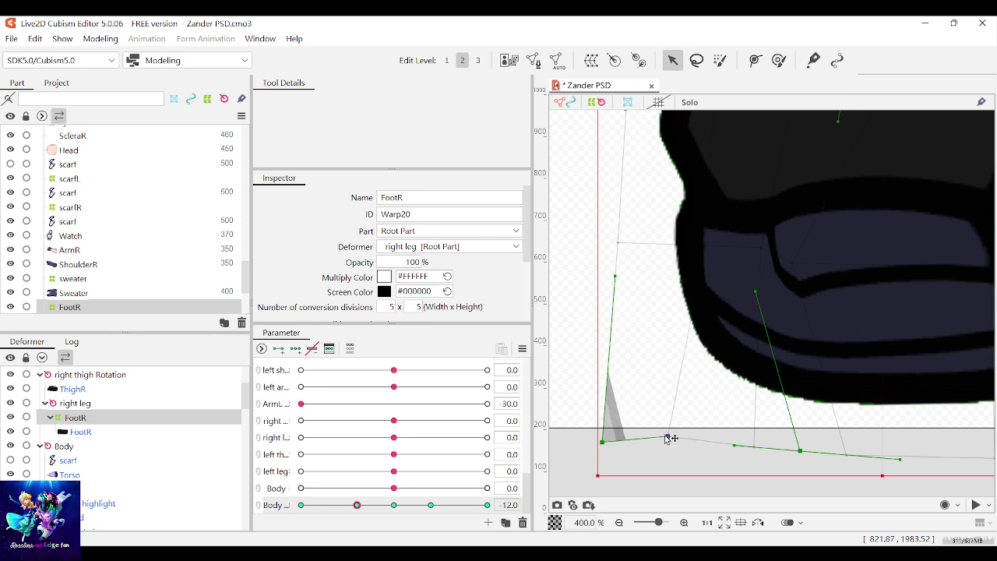
{"action": "scroll", "coordinate": [671, 439], "scroll_direction": "down", "scroll_amount": 3}
{"action": "left_click_drag", "start_coordinate": [363, 504], "coordinate": [370, 502]}
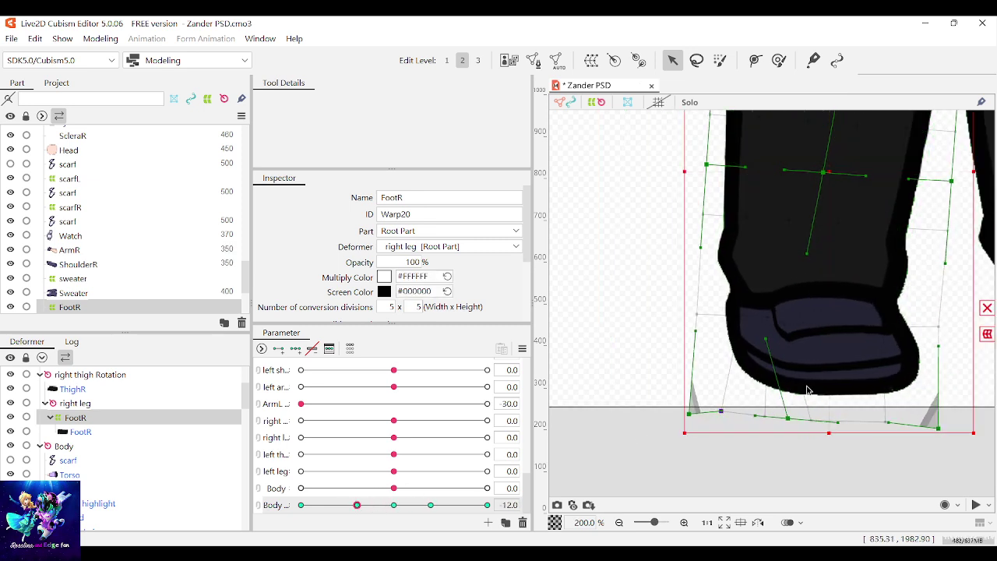
Pull the FootR warp's bottom inner corner toward the shoe, adjust the innermost interior point, and compare Body 0 with -12
{"action": "left_click_drag", "start_coordinate": [936, 428], "coordinate": [918, 426]}
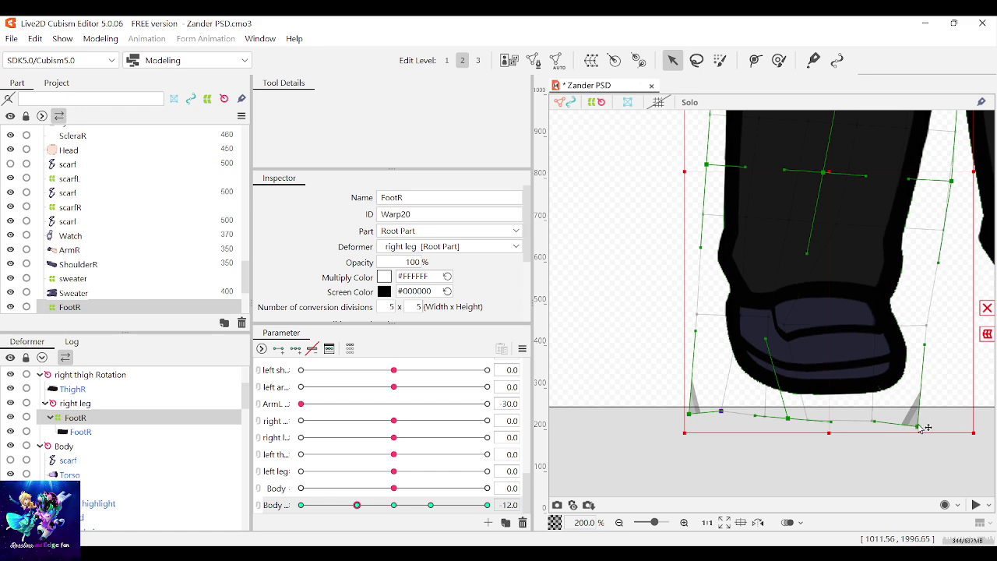
{"action": "left_click_drag", "start_coordinate": [926, 326], "coordinate": [889, 330]}
{"action": "left_click", "coordinate": [393, 504]}
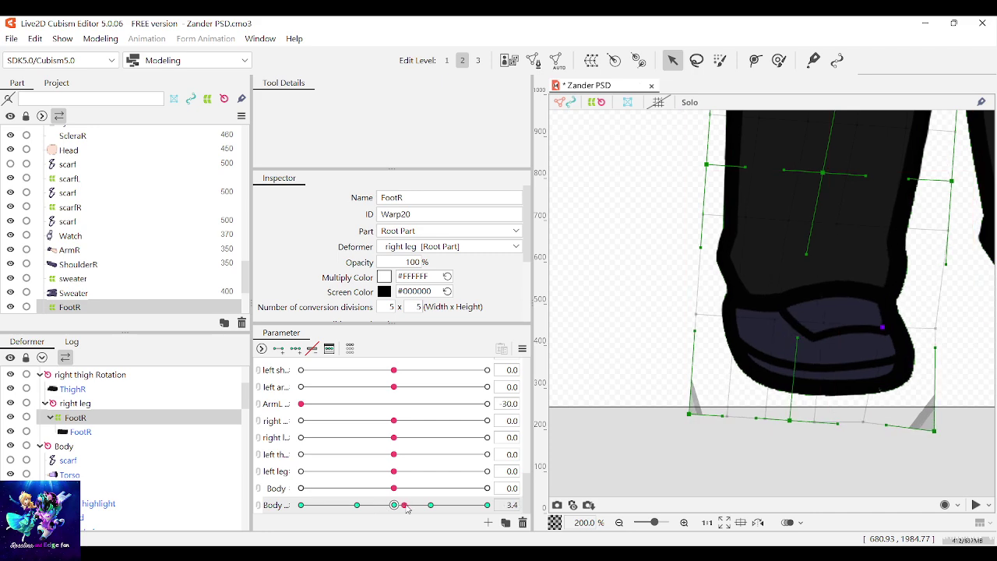
{"action": "left_click_drag", "start_coordinate": [393, 505], "coordinate": [360, 507]}
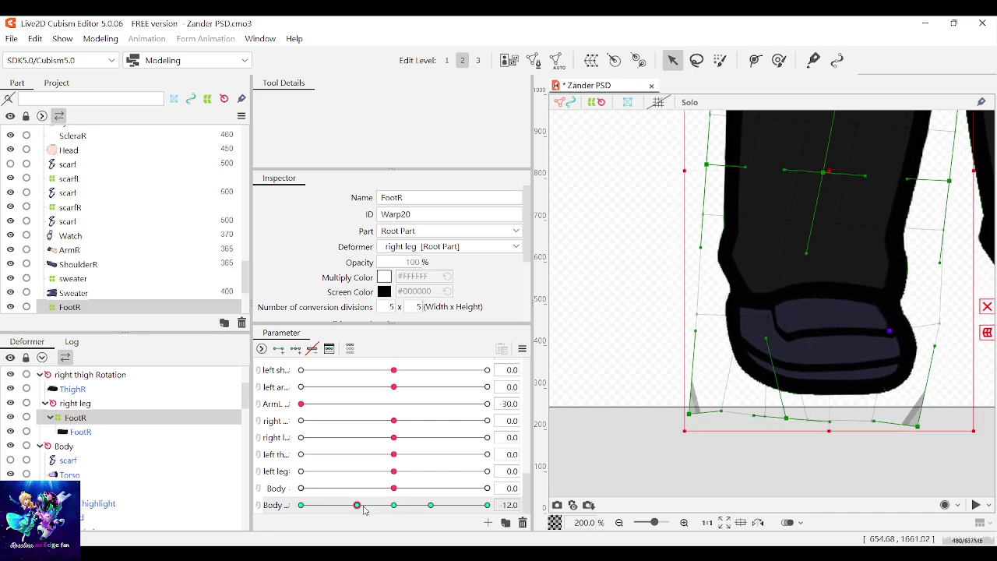
Examine the reshaped right shoe and the whole figure at Body -12
{"action": "scroll", "coordinate": [804, 351], "scroll_direction": "down", "scroll_amount": 2}
{"action": "scroll", "coordinate": [884, 356], "scroll_direction": "up", "scroll_amount": 2}
{"action": "scroll", "coordinate": [771, 392], "scroll_direction": "down", "scroll_amount": 2}
{"action": "scroll", "coordinate": [795, 378], "scroll_direction": "up", "scroll_amount": 2}
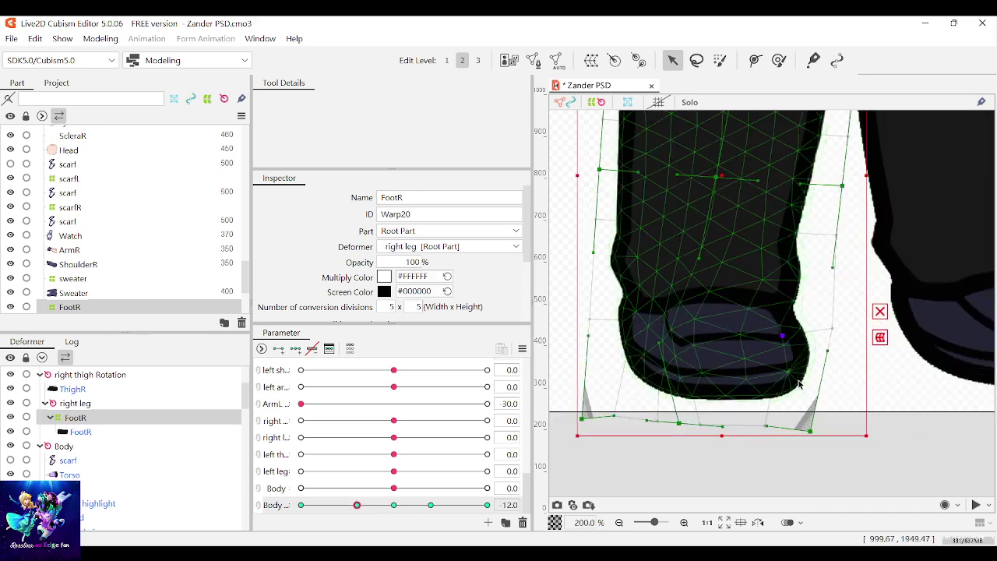
{"action": "scroll", "coordinate": [797, 372], "scroll_direction": "down", "scroll_amount": 1}
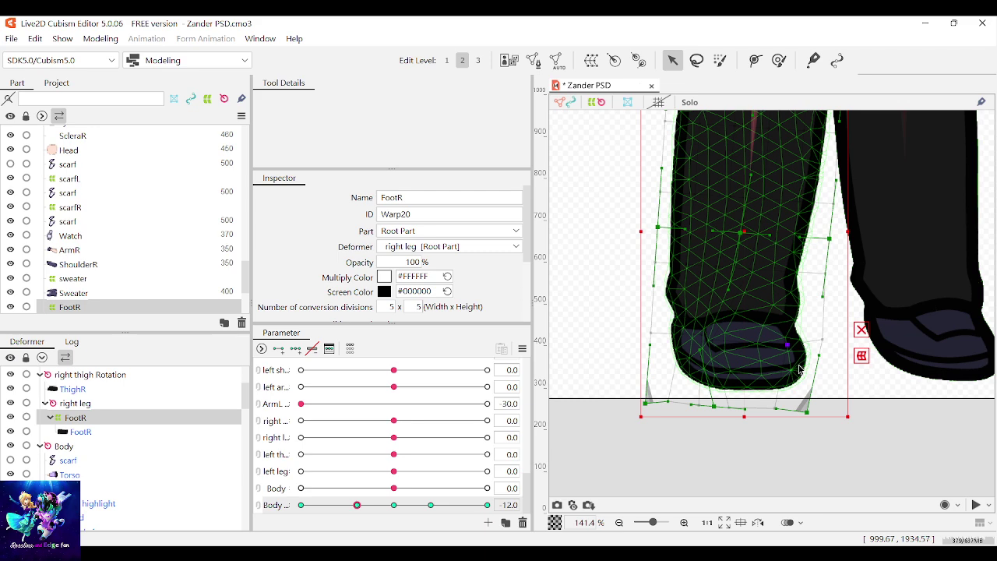
{"action": "left_click", "coordinate": [865, 439]}
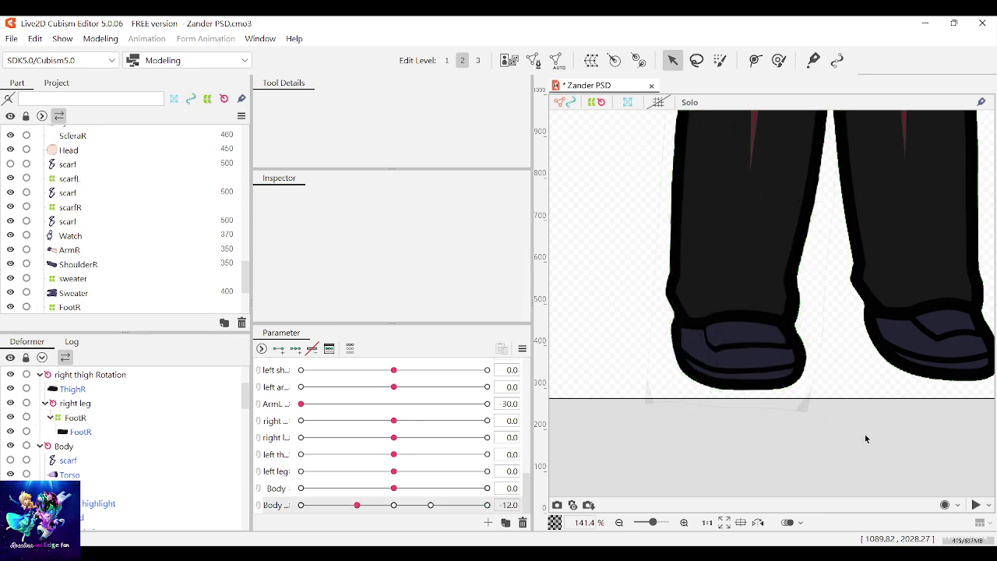
{"action": "scroll", "coordinate": [872, 424], "scroll_direction": "down", "scroll_amount": 4}
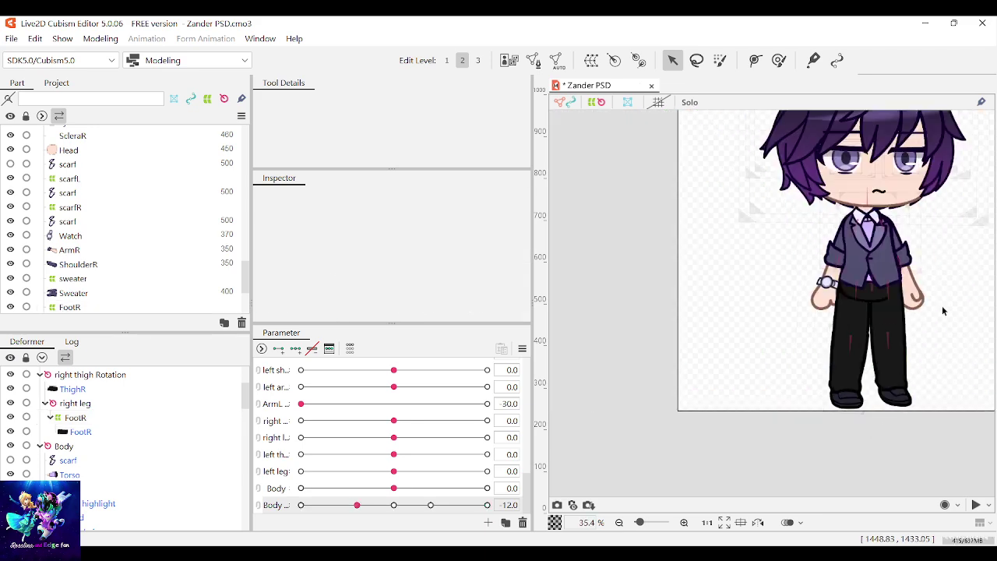
{"action": "scroll", "coordinate": [939, 314], "scroll_direction": "up", "scroll_amount": 1}
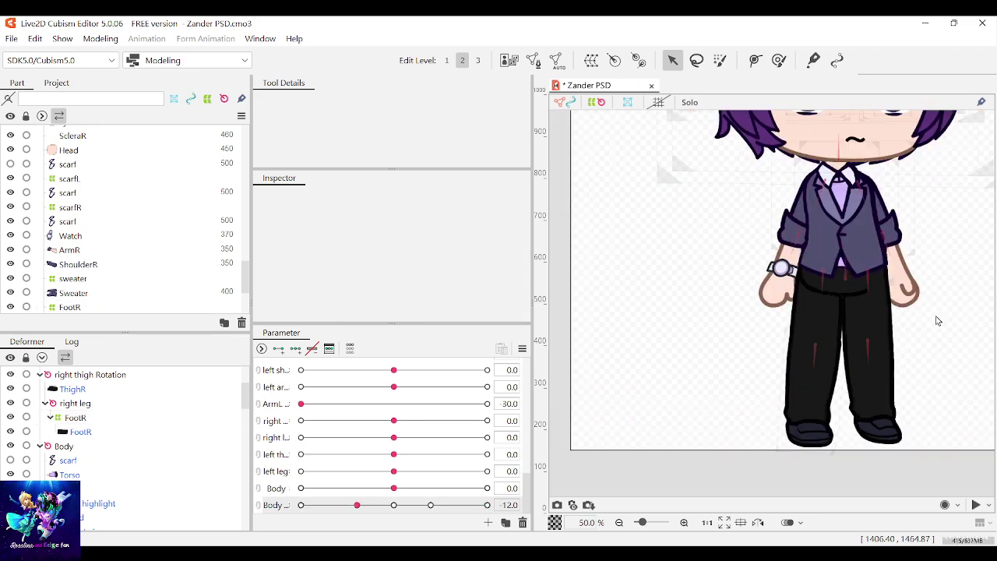
Reselect the FootR warp and move its bottom middle control point toward the foot's outer side
{"action": "left_click", "coordinate": [892, 436]}
{"action": "scroll", "coordinate": [824, 427], "scroll_direction": "up", "scroll_amount": 4}
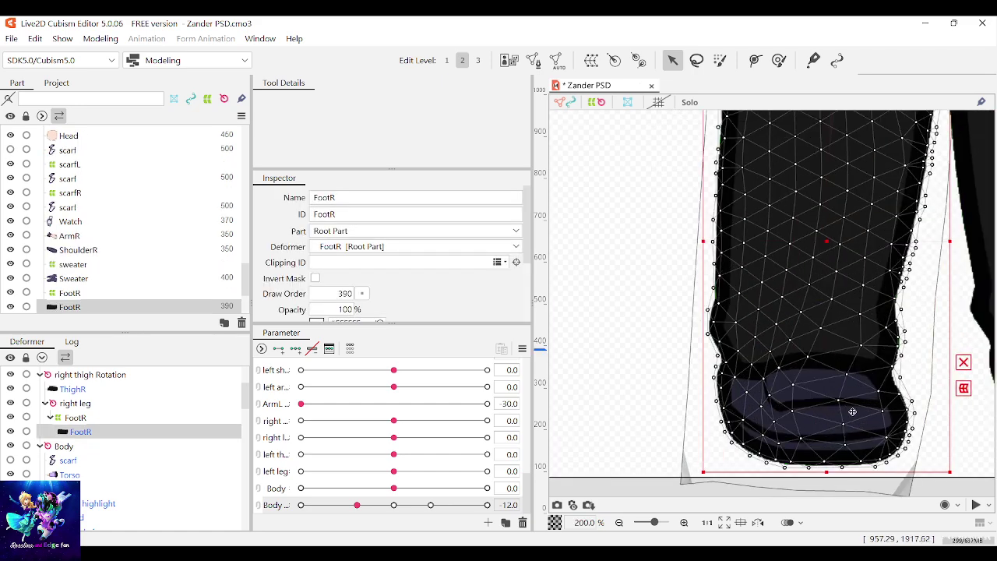
{"action": "scroll", "coordinate": [852, 412], "scroll_direction": "down", "scroll_amount": 1}
{"action": "left_click", "coordinate": [892, 472]}
{"action": "scroll", "coordinate": [896, 469], "scroll_direction": "up", "scroll_amount": 1}
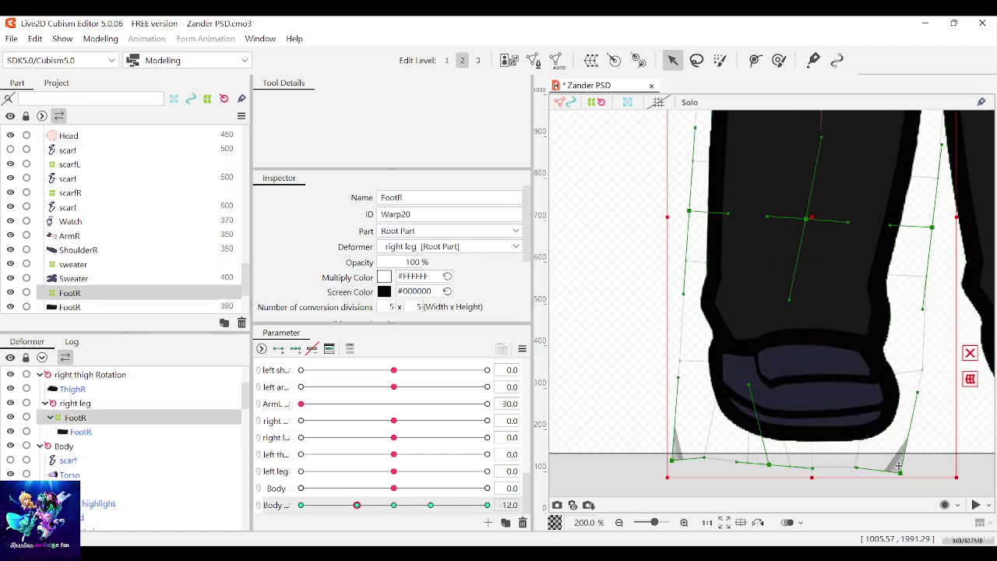
{"action": "mouse_move", "coordinate": [792, 471]}
{"action": "left_mouse_down"}
{"action": "mouse_move", "coordinate": [759, 462]}
{"action": "mouse_move", "coordinate": [776, 467]}
{"action": "left_mouse_up"}
{"action": "scroll", "coordinate": [803, 475], "scroll_direction": "up", "scroll_amount": 1}
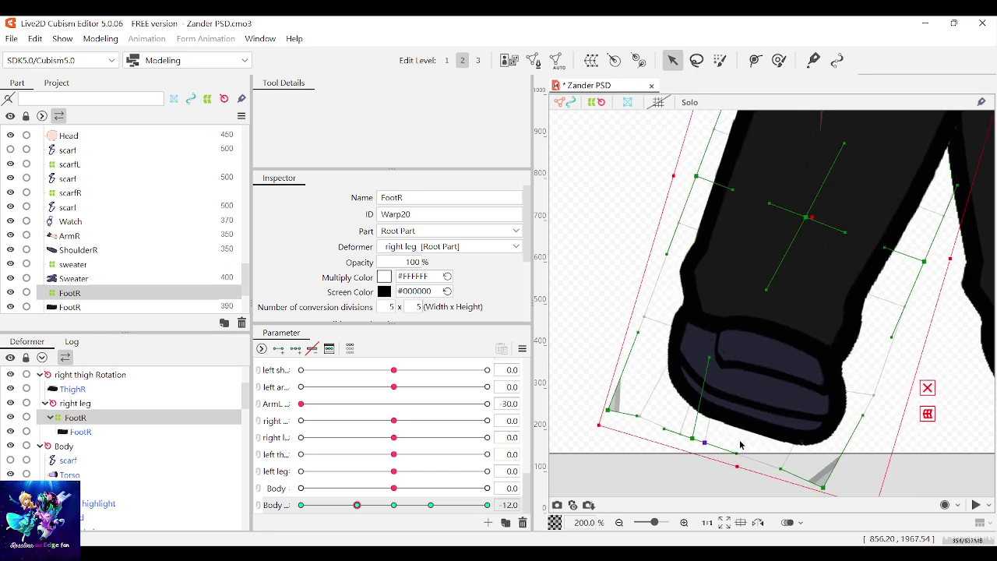
{"action": "scroll", "coordinate": [760, 450], "scroll_direction": "down", "scroll_amount": 2}
{"action": "scroll", "coordinate": [756, 424], "scroll_direction": "up", "scroll_amount": 1}
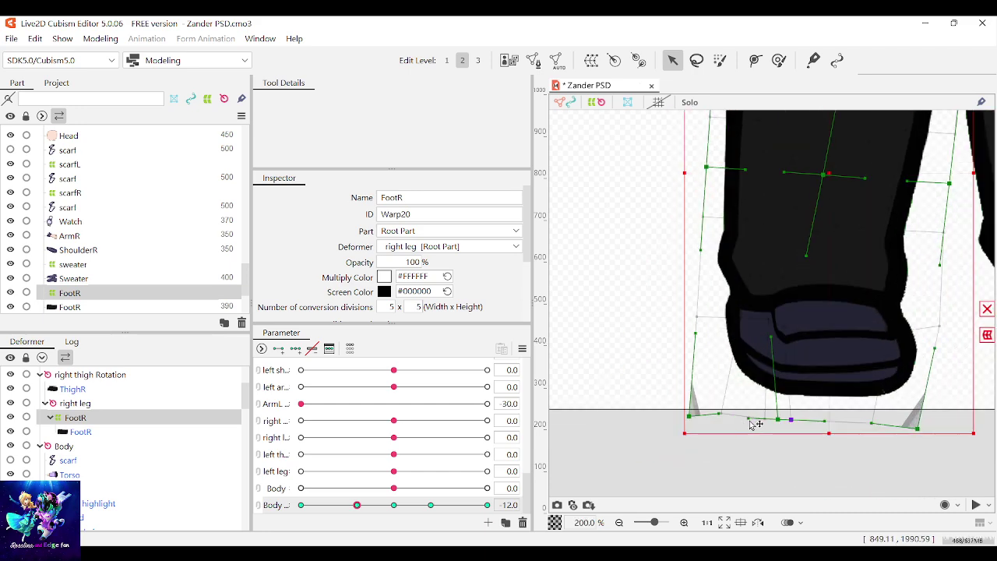
{"action": "mouse_move", "coordinate": [749, 419]}
{"action": "left_mouse_down"}
{"action": "mouse_move", "coordinate": [721, 413]}
{"action": "mouse_move", "coordinate": [759, 419]}
{"action": "mouse_move", "coordinate": [747, 418]}
{"action": "left_mouse_up"}
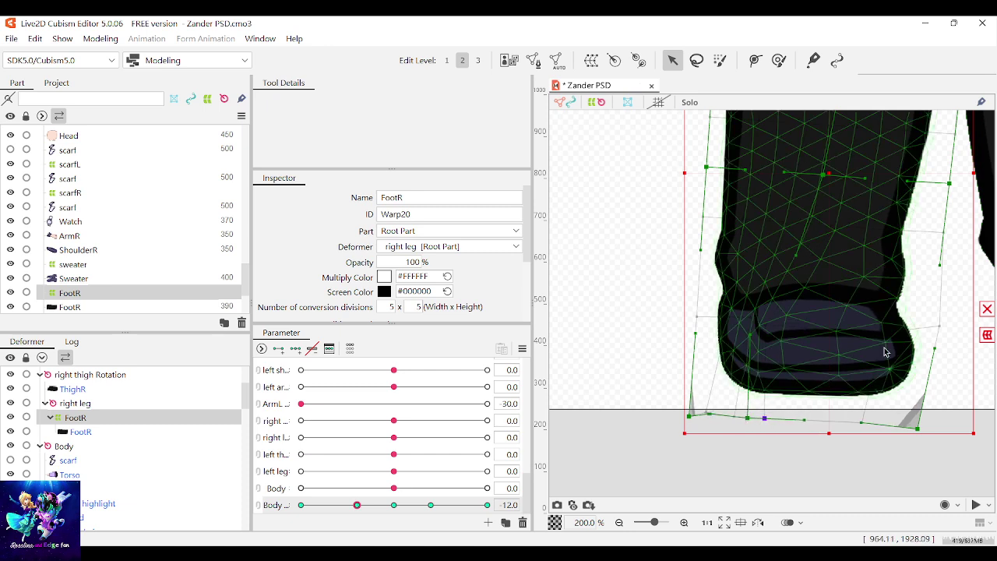
Pull the FootR warp's inner edge point toward the shoe and lower its bottom middle control point slightly
{"action": "left_click_drag", "start_coordinate": [938, 328], "coordinate": [912, 335]}
{"action": "left_click_drag", "start_coordinate": [748, 420], "coordinate": [749, 426]}
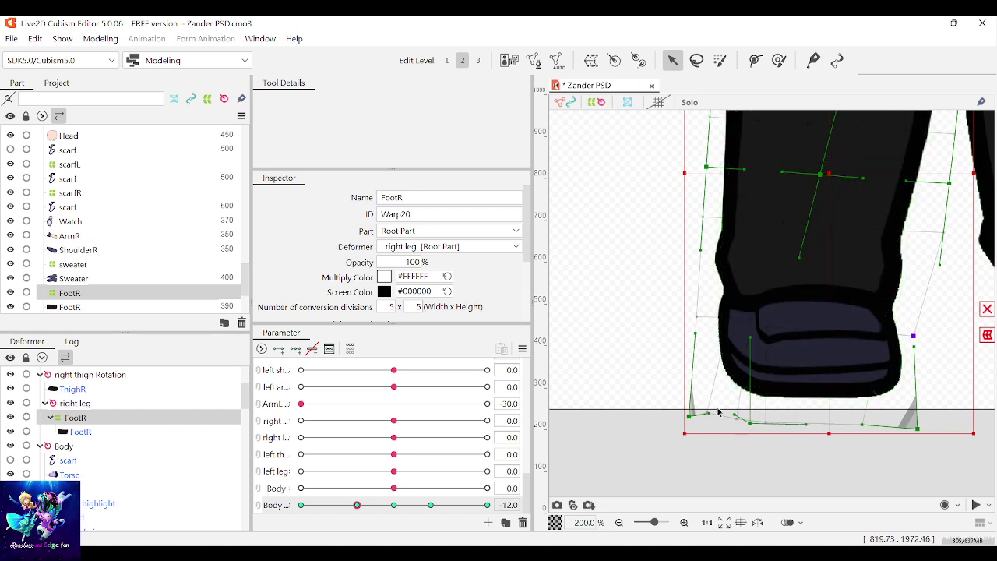
{"action": "mouse_move", "coordinate": [357, 506]}
{"action": "left_mouse_down"}
{"action": "mouse_move", "coordinate": [387, 506]}
{"action": "mouse_move", "coordinate": [363, 507]}
{"action": "left_mouse_up"}
{"action": "scroll", "coordinate": [806, 360], "scroll_direction": "down", "scroll_amount": 6}
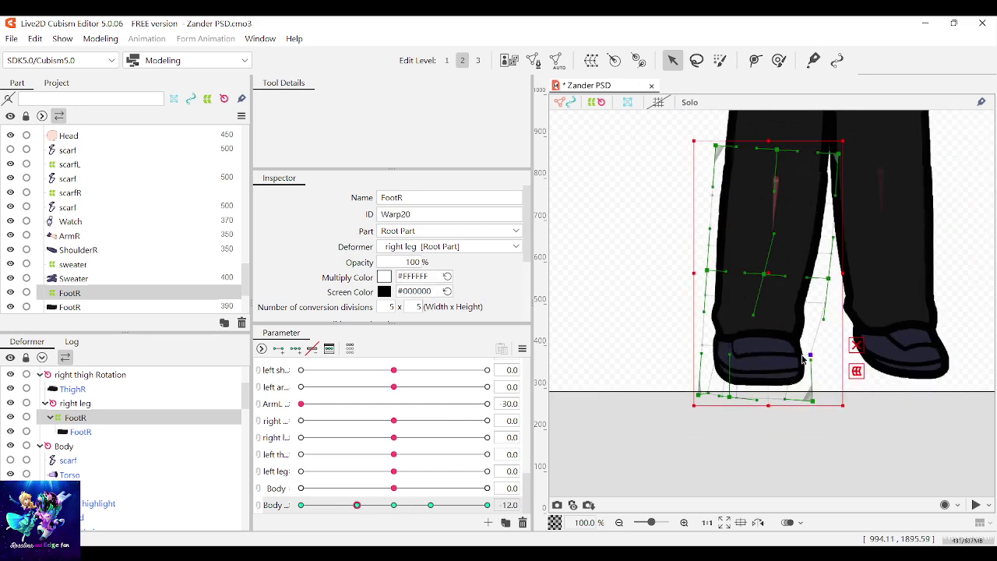
{"action": "scroll", "coordinate": [807, 359], "scroll_direction": "up", "scroll_amount": 6}
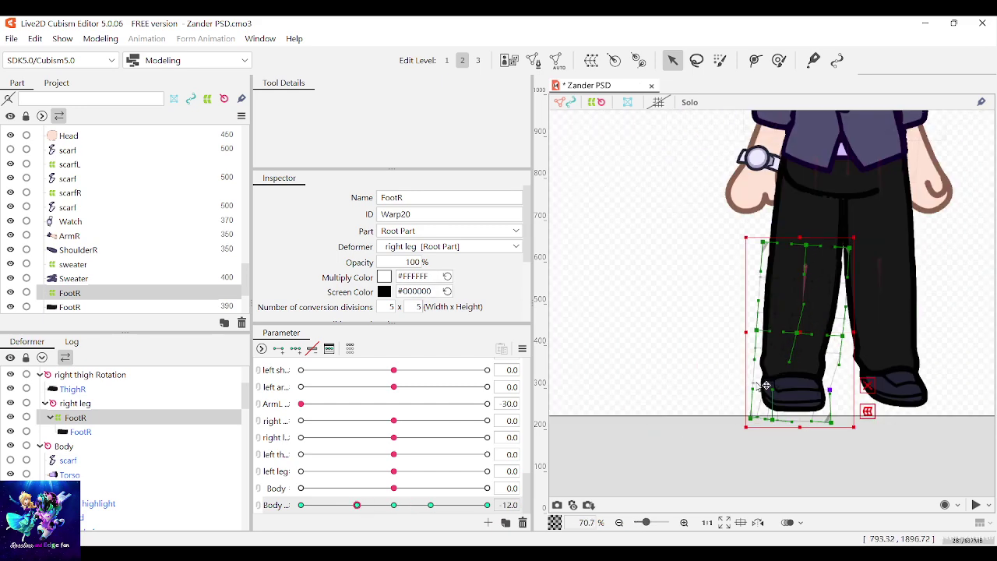
Nudge the FootR warp's inner edge point beside the shoe and move its bottom outer corner slightly inward
{"action": "left_click_drag", "start_coordinate": [864, 402], "coordinate": [854, 403]}
{"action": "mouse_move", "coordinate": [644, 382]}
{"action": "left_mouse_down"}
{"action": "mouse_move", "coordinate": [656, 381]}
{"action": "mouse_move", "coordinate": [643, 383]}
{"action": "left_mouse_up"}
{"action": "left_click_drag", "start_coordinate": [851, 405], "coordinate": [861, 401]}
{"action": "scroll", "coordinate": [781, 418], "scroll_direction": "down", "scroll_amount": 2}
{"action": "scroll", "coordinate": [771, 458], "scroll_direction": "up", "scroll_amount": 2}
{"action": "left_click_drag", "start_coordinate": [656, 438], "coordinate": [659, 443]}
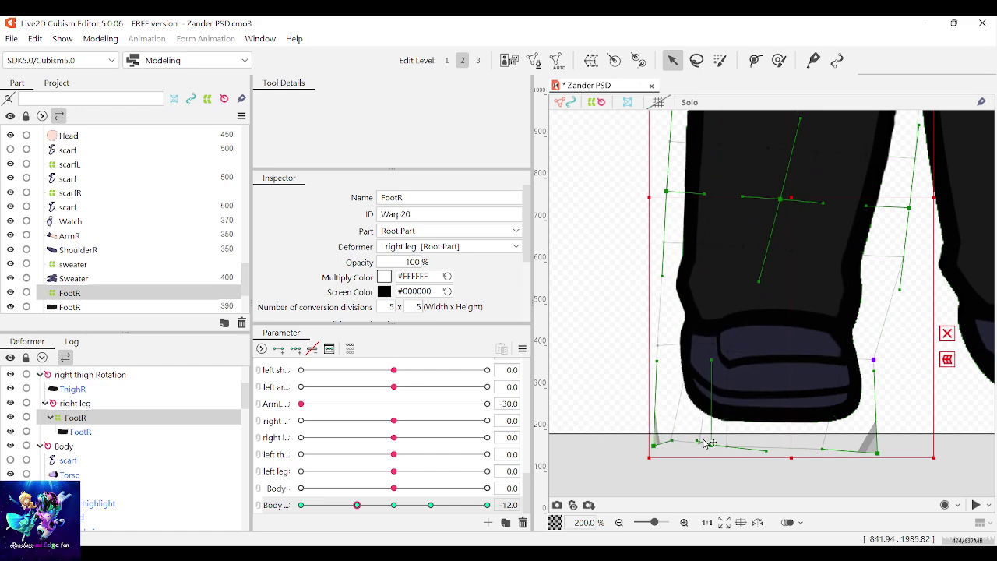
Deselect the right foot warp and compare the whole figure between Body -12 and 0
{"action": "scroll", "coordinate": [756, 405], "scroll_direction": "down", "scroll_amount": 3}
{"action": "left_click", "coordinate": [853, 454]}
{"action": "scroll", "coordinate": [875, 466], "scroll_direction": "down", "scroll_amount": 2}
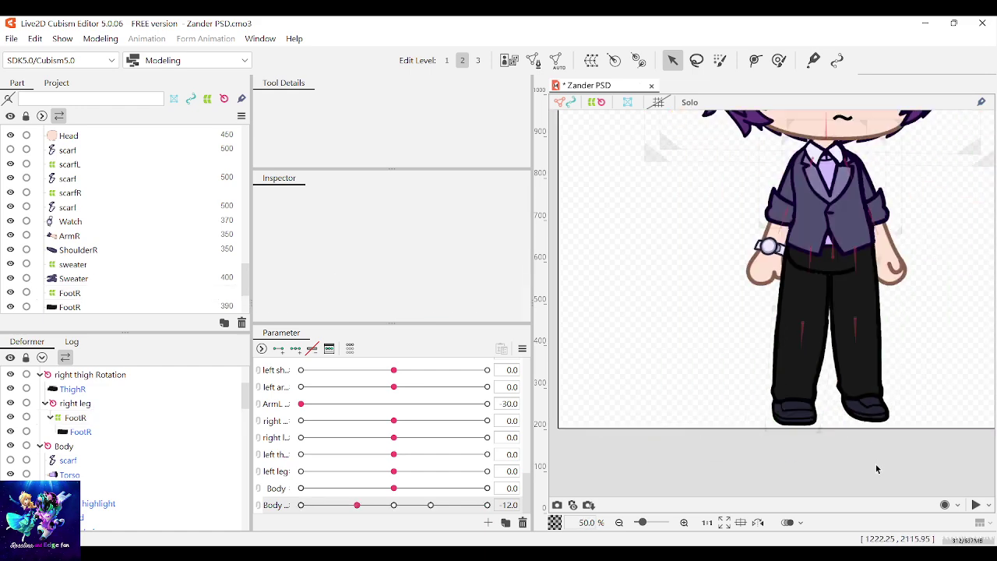
{"action": "scroll", "coordinate": [884, 430], "scroll_direction": "up", "scroll_amount": 2}
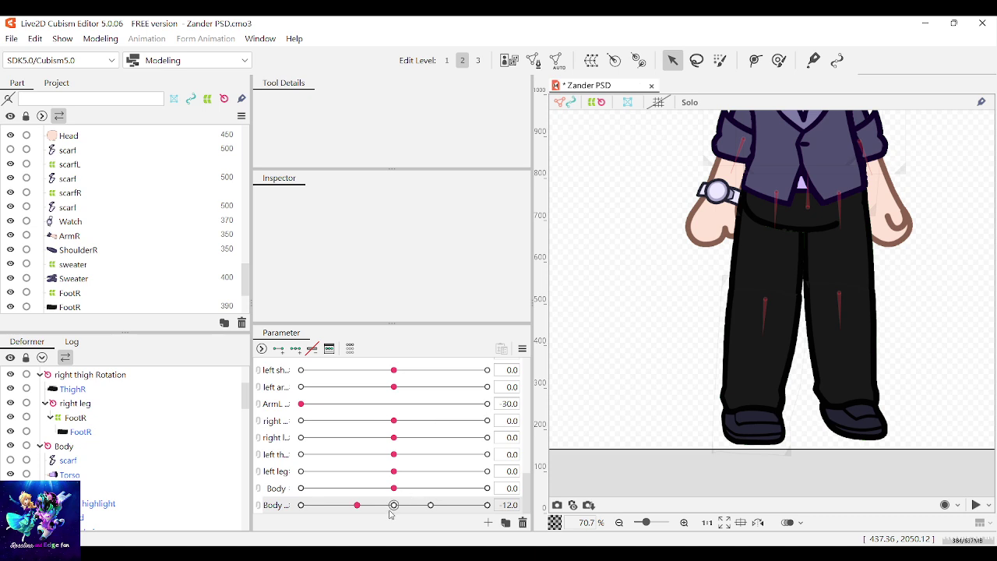
{"action": "left_click_drag", "start_coordinate": [390, 514], "coordinate": [359, 508]}
Select the Watch at Body 0, add three keyforms on the Body parameter and set its draw order to 450
{"action": "left_click", "coordinate": [394, 506]}
{"action": "left_click", "coordinate": [691, 194]}
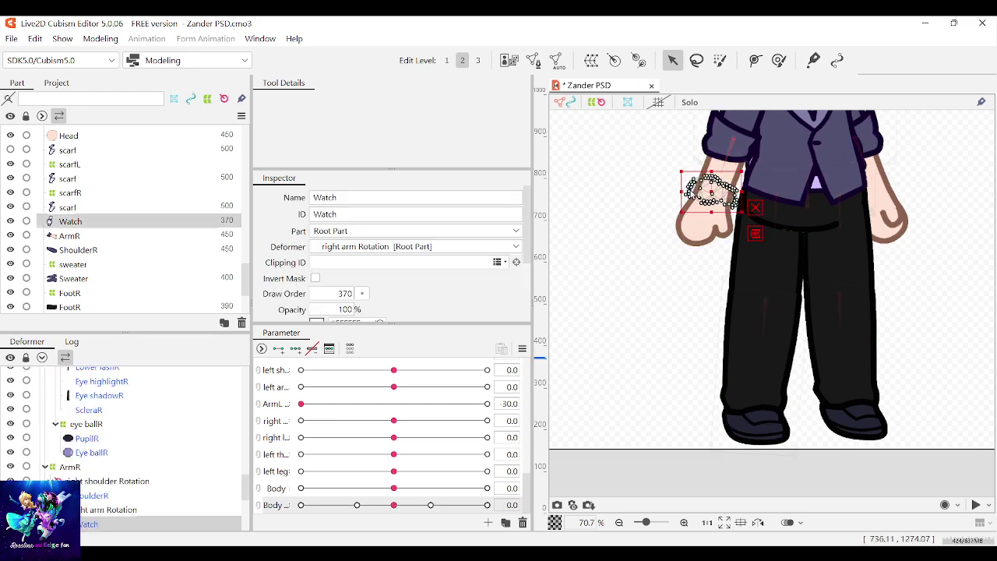
{"action": "scroll", "coordinate": [691, 193], "scroll_direction": "up", "scroll_amount": 2}
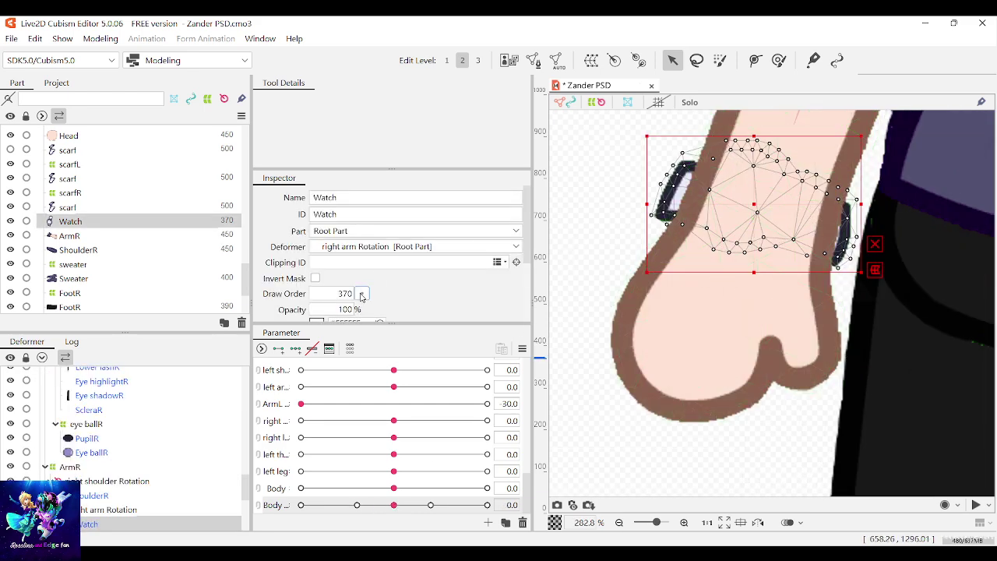
{"action": "scroll", "coordinate": [383, 405], "scroll_direction": "up", "scroll_amount": 5}
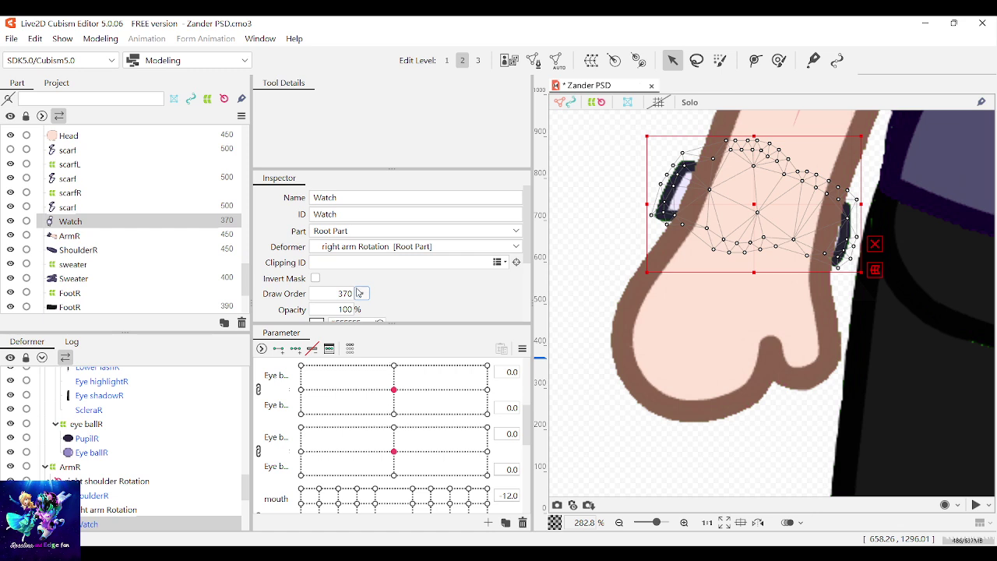
{"action": "scroll", "coordinate": [402, 429], "scroll_direction": "down", "scroll_amount": 5}
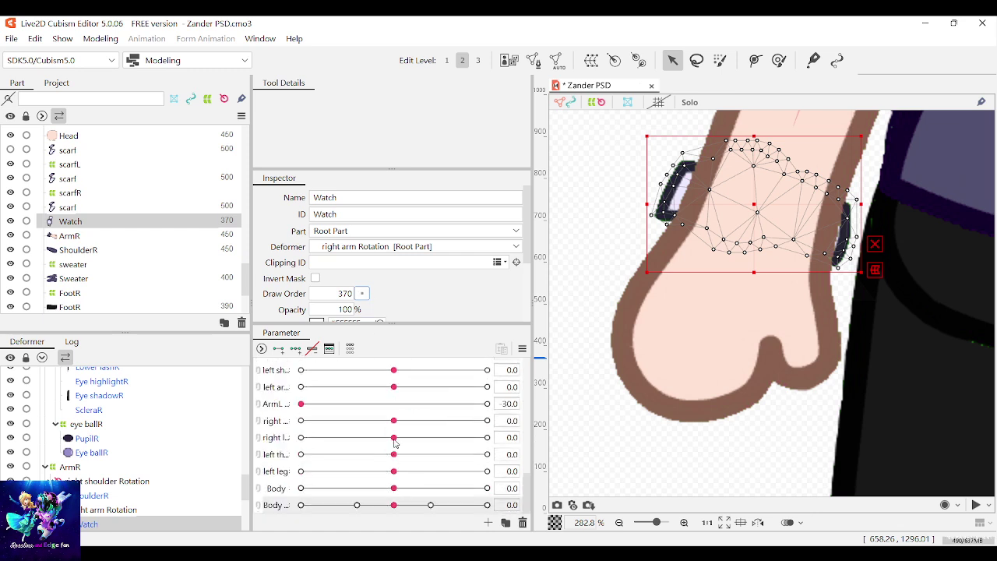
{"action": "left_click", "coordinate": [294, 352]}
{"action": "type", "text": "490"}
{"action": "key", "text": "Return"}
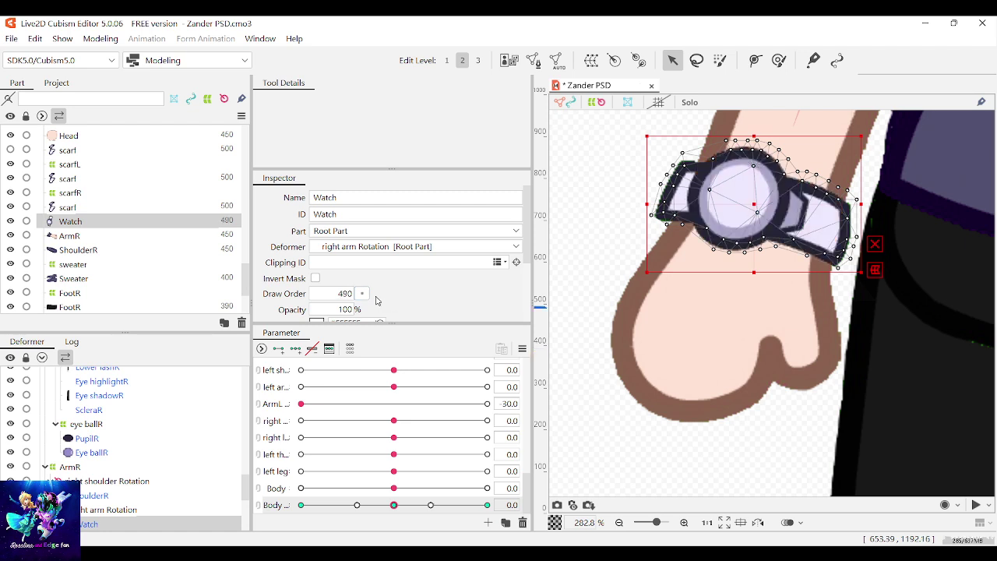
{"action": "scroll", "coordinate": [362, 310], "scroll_direction": "down", "scroll_amount": 3}
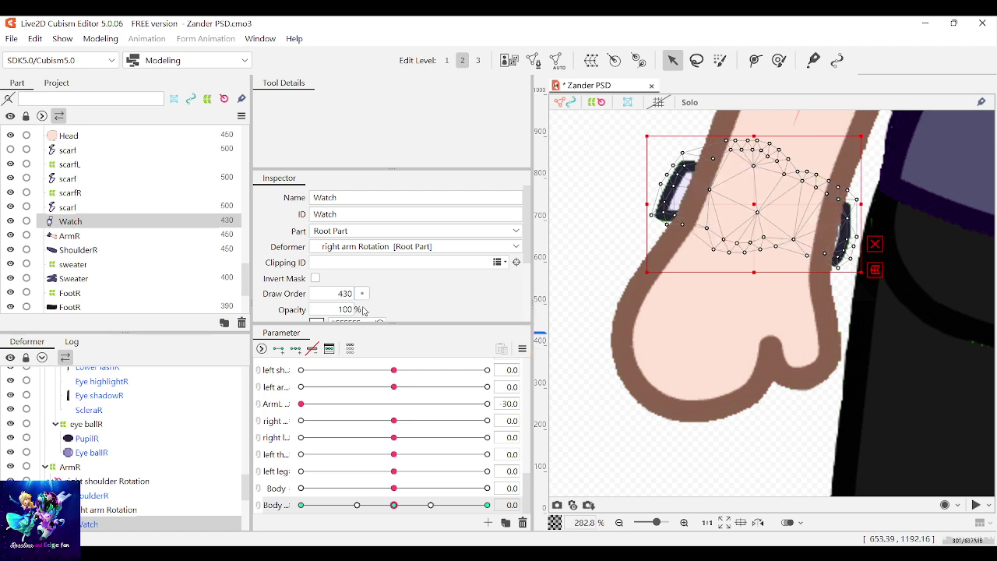
{"action": "scroll", "coordinate": [384, 310], "scroll_direction": "up", "scroll_amount": 1}
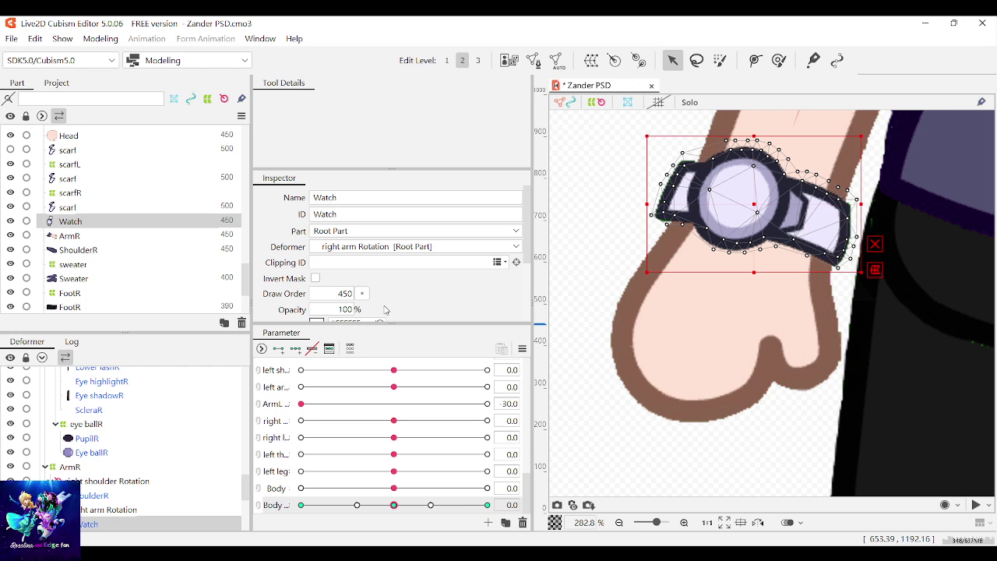
Add a keyform for the Watch at Body -12 and check its layering back at Body 0
{"action": "left_click", "coordinate": [357, 504]}
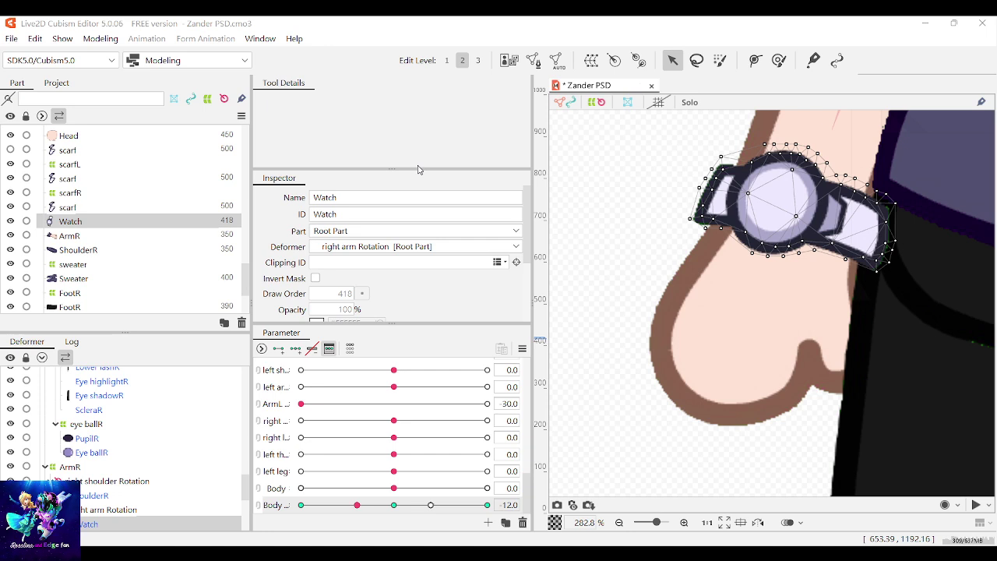
{"action": "left_click", "coordinate": [469, 447]}
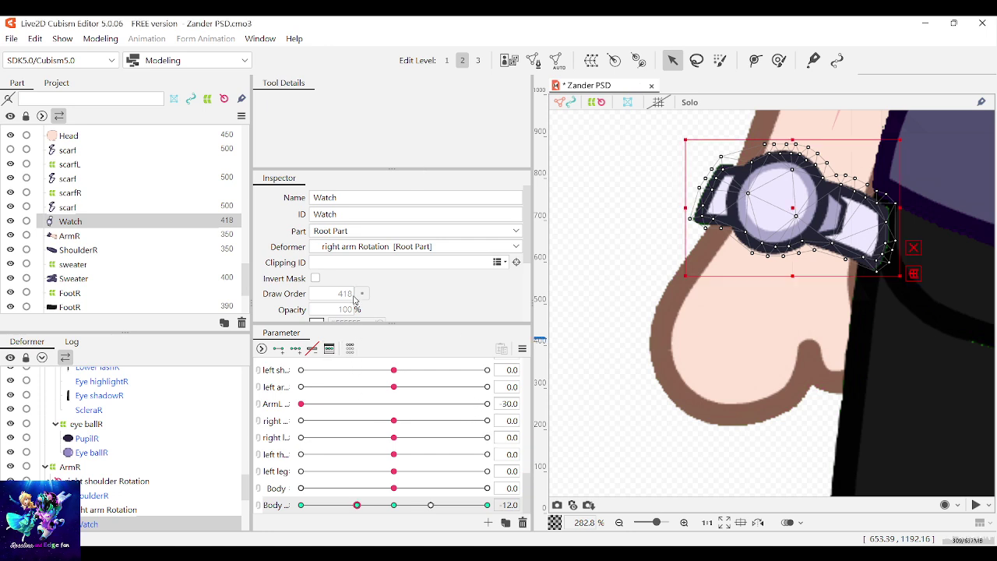
{"action": "left_click_drag", "start_coordinate": [362, 509], "coordinate": [393, 505]}
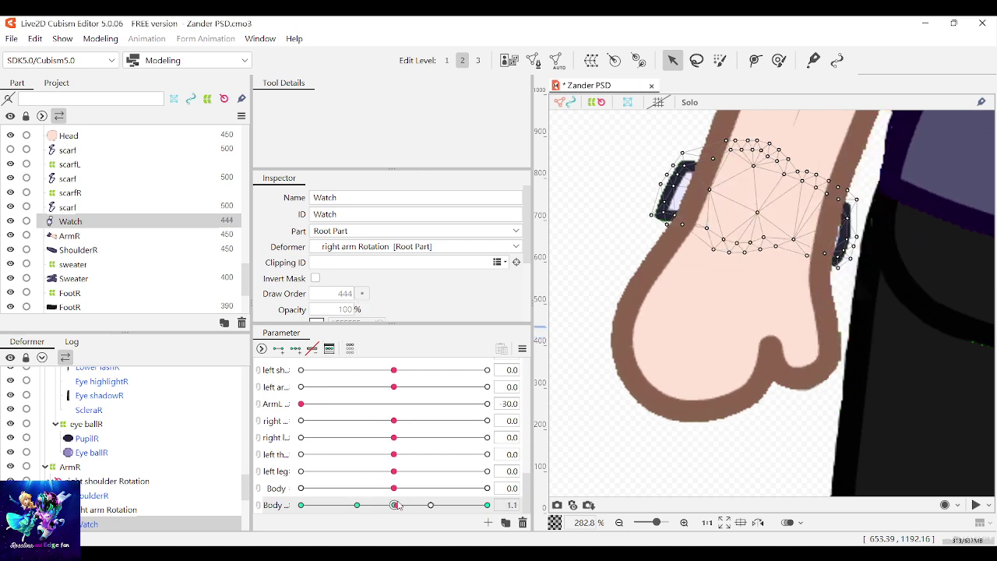
{"action": "left_click", "coordinate": [589, 287]}
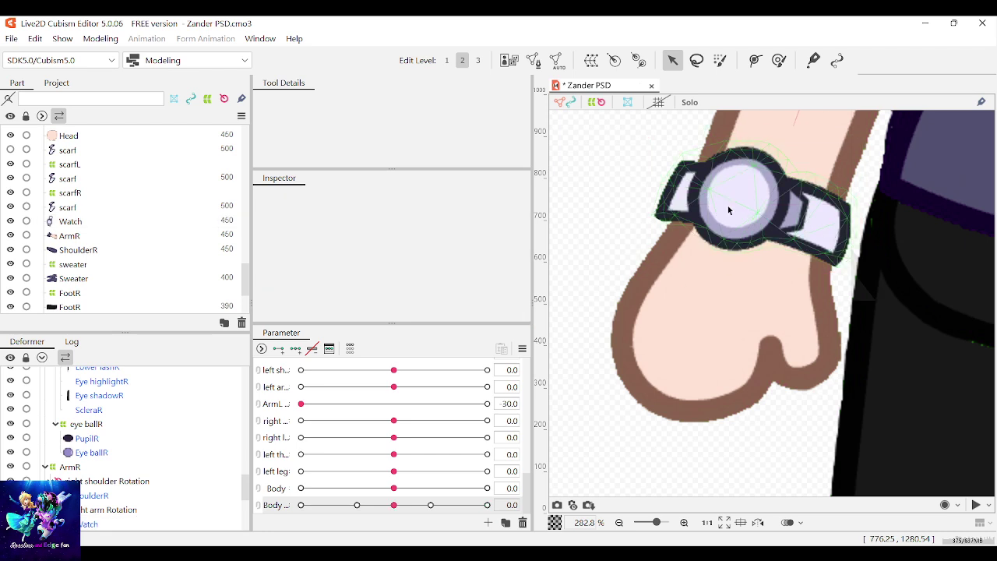
Reselect the Watch and set its draw order to 378 at Body -12
{"action": "left_click", "coordinate": [728, 208]}
{"action": "left_click", "coordinate": [358, 506]}
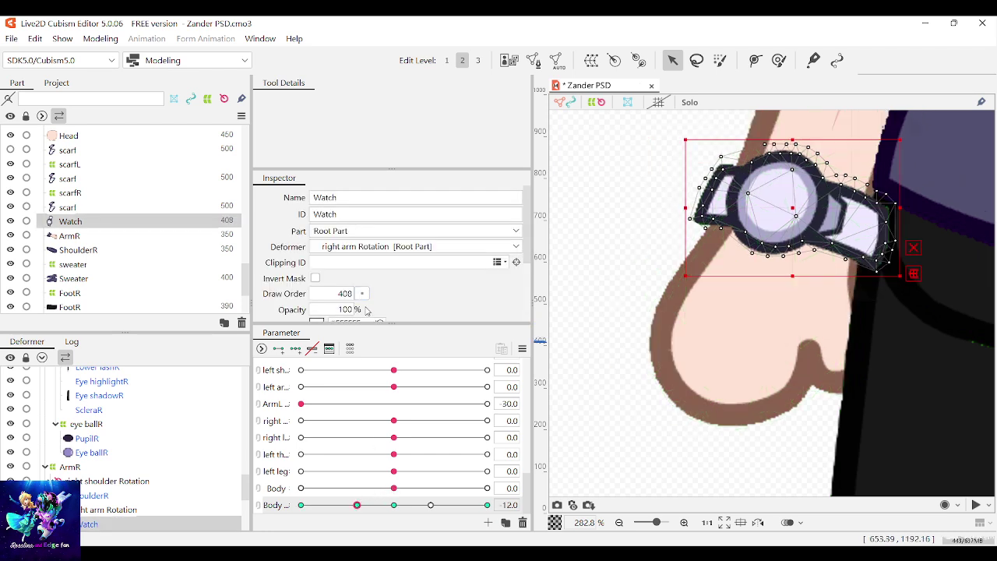
{"action": "left_click_drag", "start_coordinate": [366, 311], "coordinate": [366, 315]}
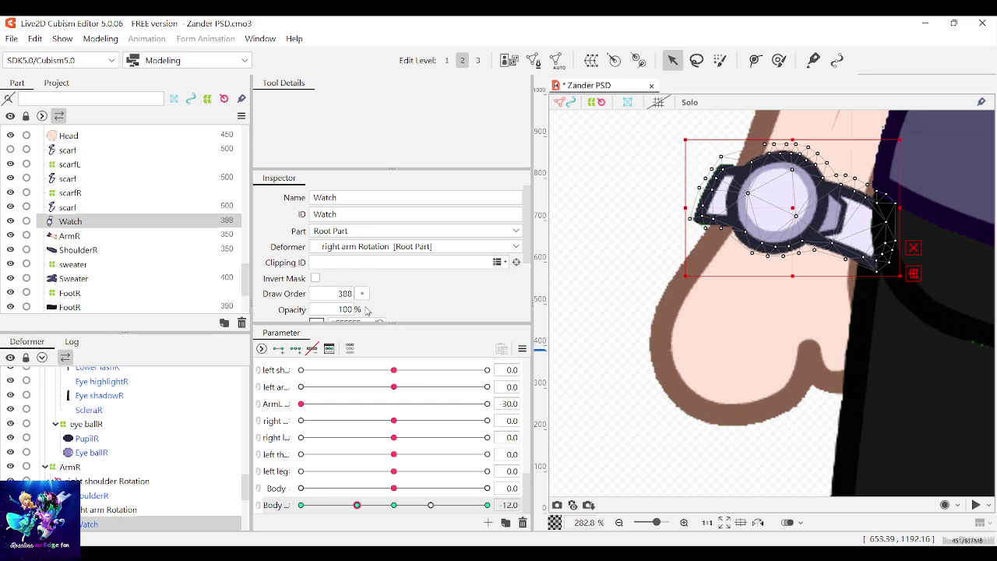
{"action": "scroll", "coordinate": [366, 310], "scroll_direction": "down", "scroll_amount": 1}
{"action": "scroll", "coordinate": [615, 283], "scroll_direction": "down", "scroll_amount": 2}
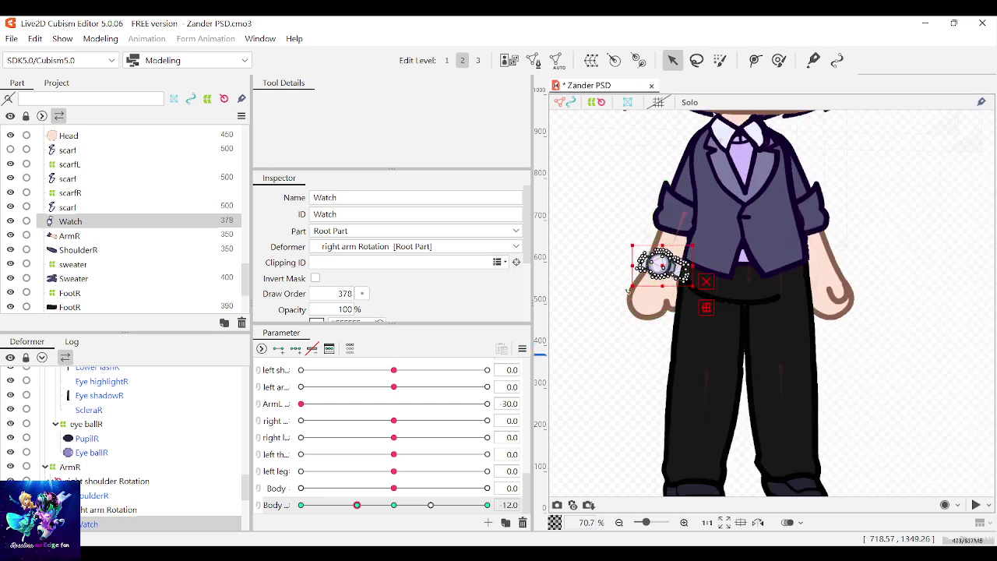
Review the Watch's parameter keys and raise its draw order to 478 at Body -30
{"action": "mouse_move", "coordinate": [379, 507]}
{"action": "left_mouse_down"}
{"action": "mouse_move", "coordinate": [400, 506]}
{"action": "mouse_move", "coordinate": [363, 506]}
{"action": "mouse_move", "coordinate": [403, 508]}
{"action": "mouse_move", "coordinate": [379, 508]}
{"action": "mouse_move", "coordinate": [393, 507]}
{"action": "left_mouse_up"}
{"action": "left_click", "coordinate": [349, 349]}
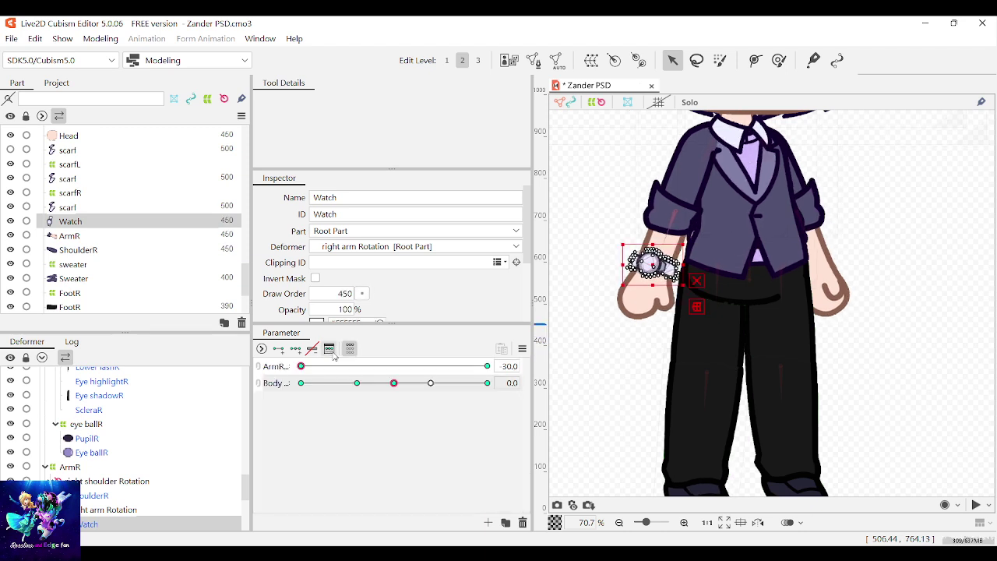
{"action": "left_click", "coordinate": [349, 350]}
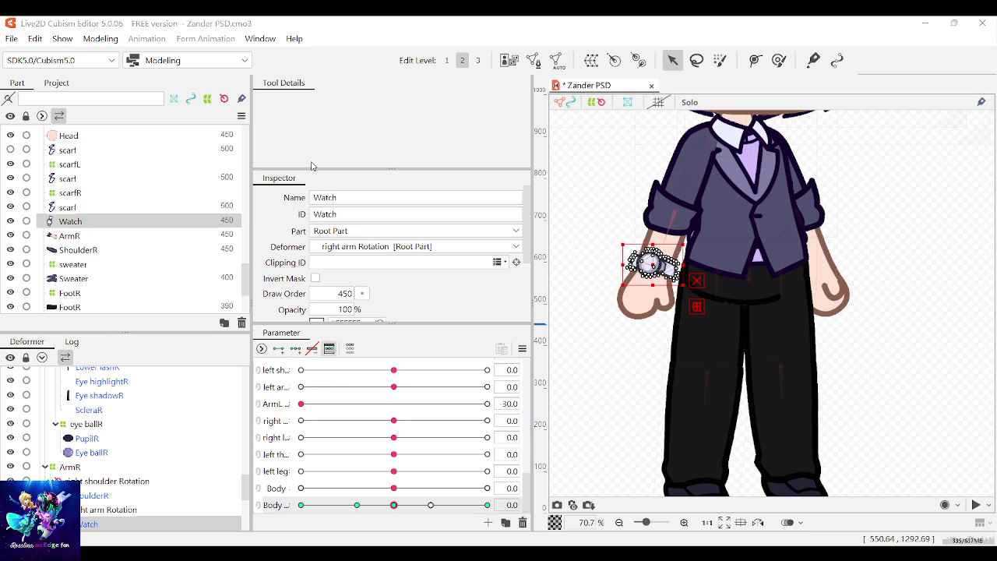
{"action": "mouse_move", "coordinate": [393, 505]}
{"action": "left_mouse_down"}
{"action": "mouse_move", "coordinate": [444, 505]}
{"action": "mouse_move", "coordinate": [390, 508]}
{"action": "mouse_move", "coordinate": [260, 491]}
{"action": "mouse_move", "coordinate": [496, 477]}
{"action": "mouse_move", "coordinate": [444, 505]}
{"action": "mouse_move", "coordinate": [280, 506]}
{"action": "left_mouse_up"}
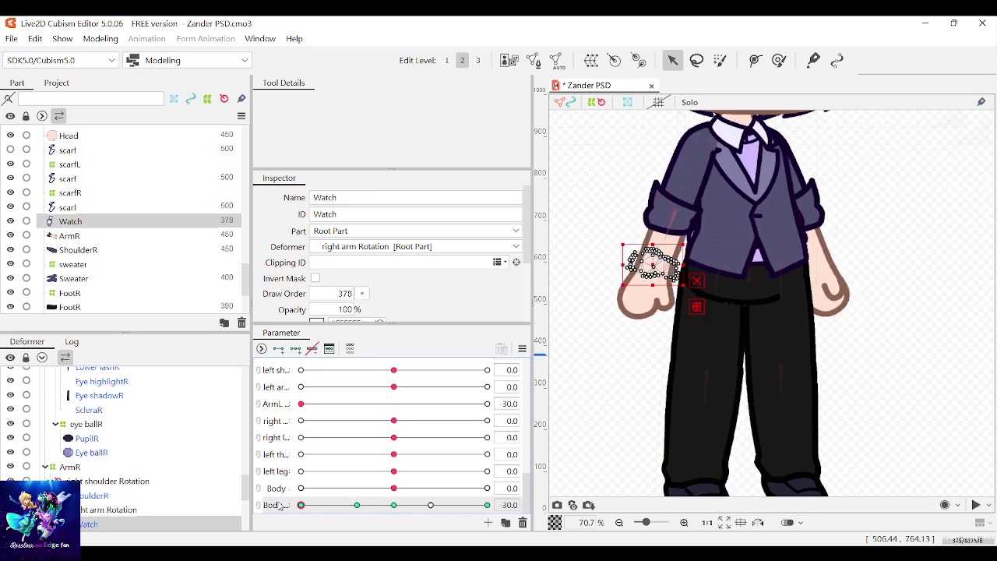
{"action": "left_click_drag", "start_coordinate": [383, 301], "coordinate": [377, 301]}
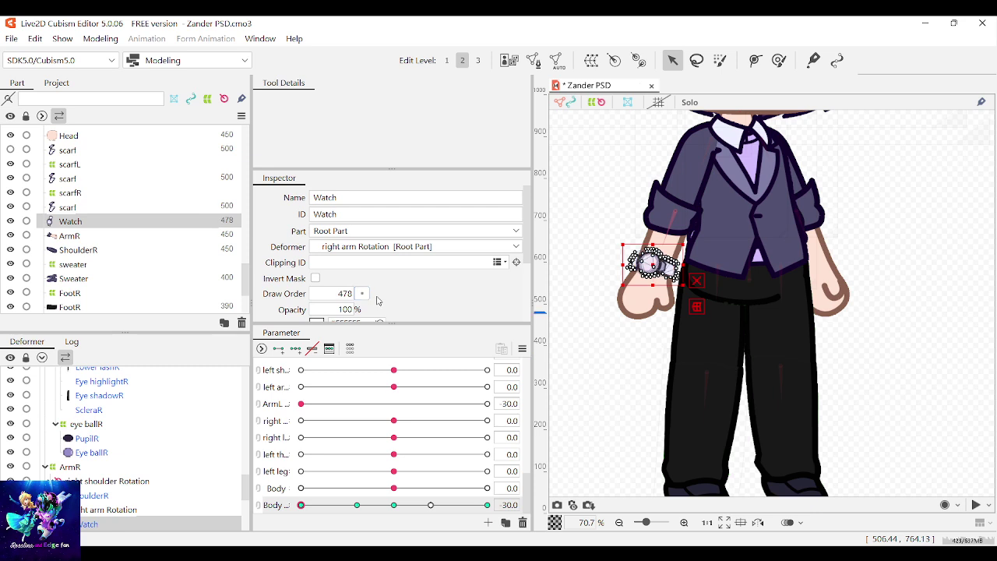
Compare the watch's layering at Body 0 and -12 and save the model
{"action": "mouse_move", "coordinate": [395, 505]}
{"action": "left_mouse_down"}
{"action": "mouse_move", "coordinate": [382, 495]}
{"action": "mouse_move", "coordinate": [348, 501]}
{"action": "mouse_move", "coordinate": [389, 493]}
{"action": "mouse_move", "coordinate": [357, 501]}
{"action": "left_mouse_up"}
{"action": "left_click", "coordinate": [394, 505]}
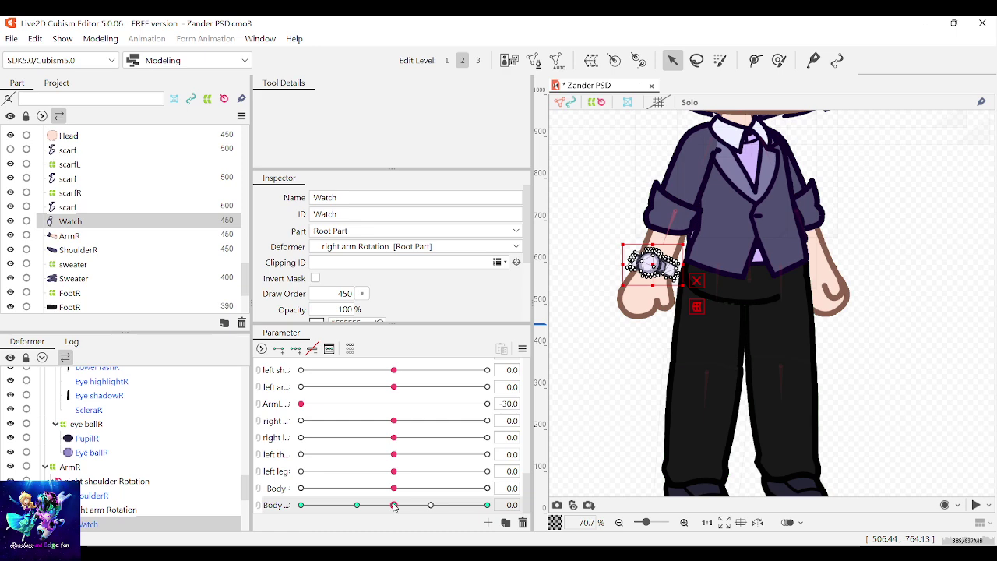
{"action": "left_click", "coordinate": [355, 506]}
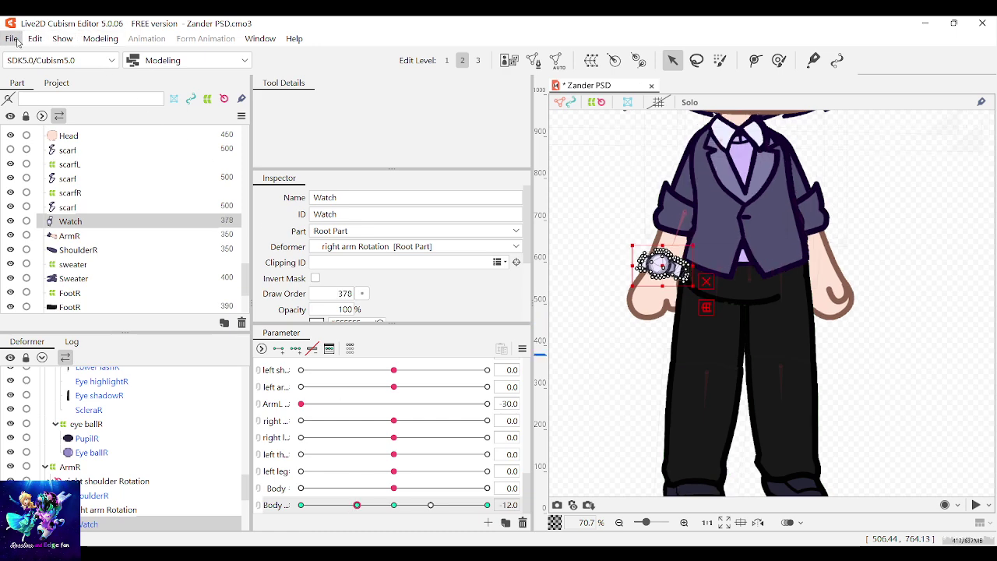
{"action": "key", "text": "ctrl+s"}
Select the Head mesh and create a warp deformer named head with 5 x 5 conversion divisions for it
{"action": "scroll", "coordinate": [883, 349], "scroll_direction": "down", "scroll_amount": 3}
{"action": "scroll", "coordinate": [883, 349], "scroll_direction": "up", "scroll_amount": 5}
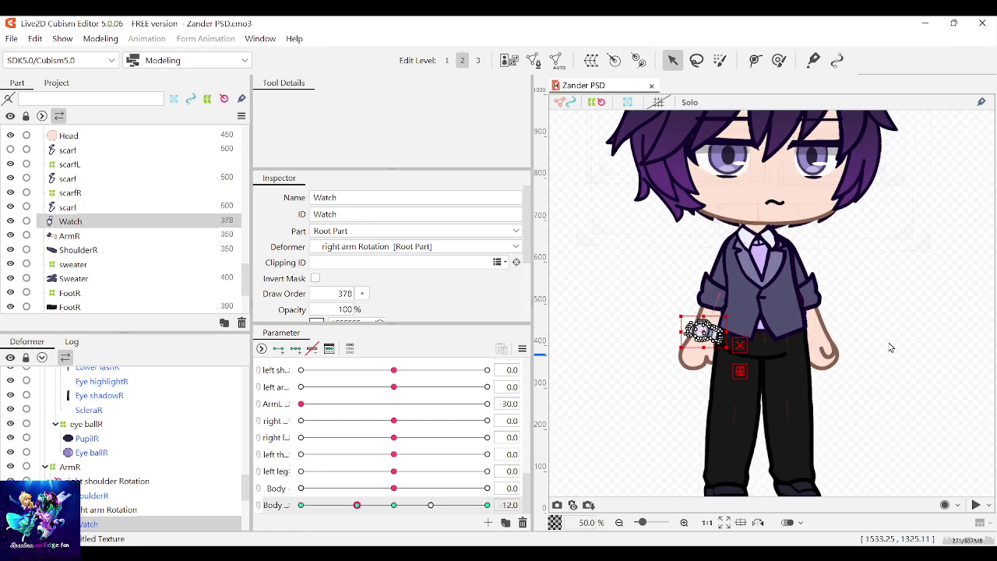
{"action": "scroll", "coordinate": [874, 325], "scroll_direction": "down", "scroll_amount": 4}
{"action": "scroll", "coordinate": [825, 227], "scroll_direction": "up", "scroll_amount": 4}
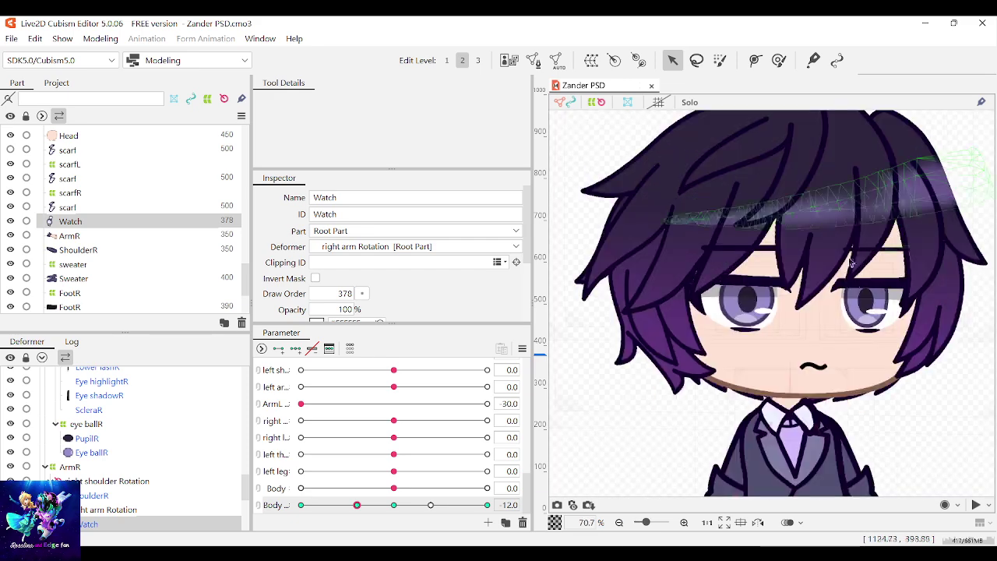
{"action": "left_click", "coordinate": [857, 355]}
{"action": "scroll", "coordinate": [858, 355], "scroll_direction": "up", "scroll_amount": 1}
{"action": "scroll", "coordinate": [856, 359], "scroll_direction": "down", "scroll_amount": 2}
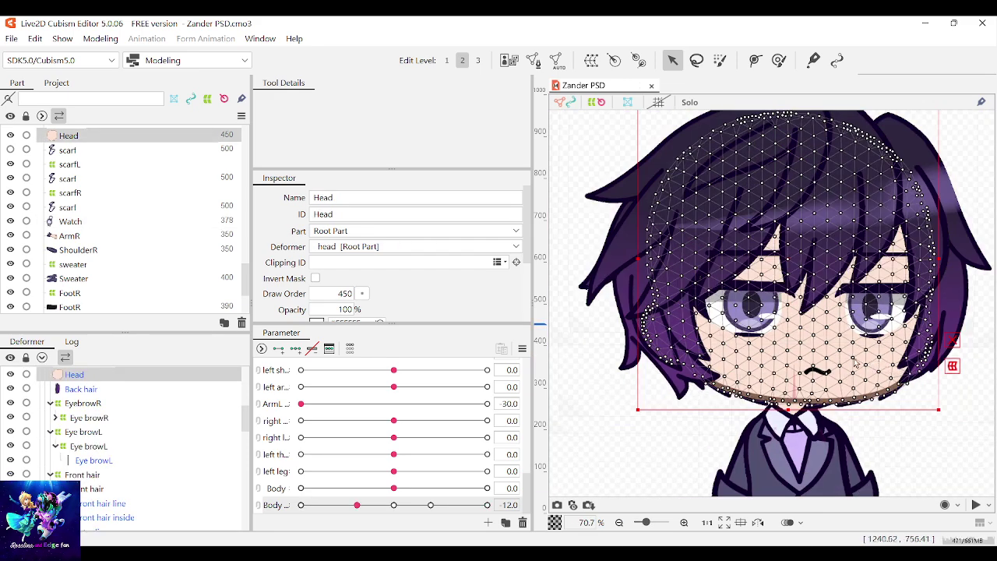
{"action": "scroll", "coordinate": [859, 355], "scroll_direction": "up", "scroll_amount": 1}
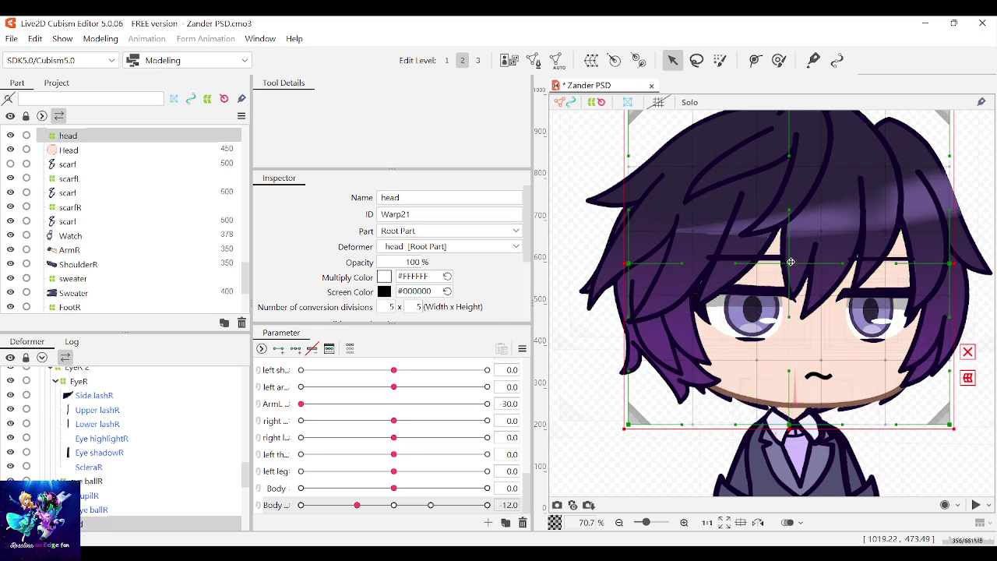
{"action": "left_click_drag", "start_coordinate": [786, 211], "coordinate": [783, 212]}
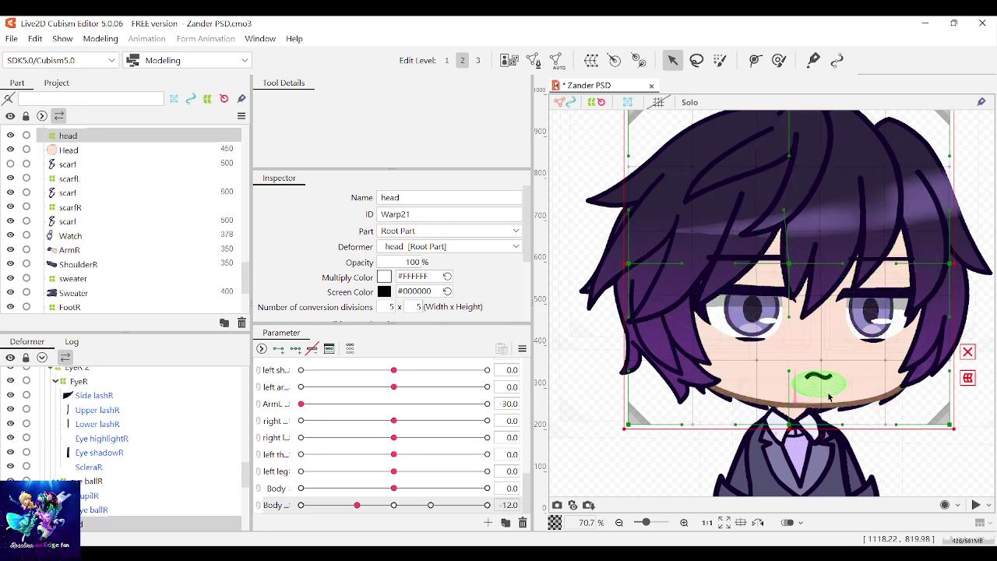
{"action": "left_click_drag", "start_coordinate": [793, 377], "coordinate": [778, 376]}
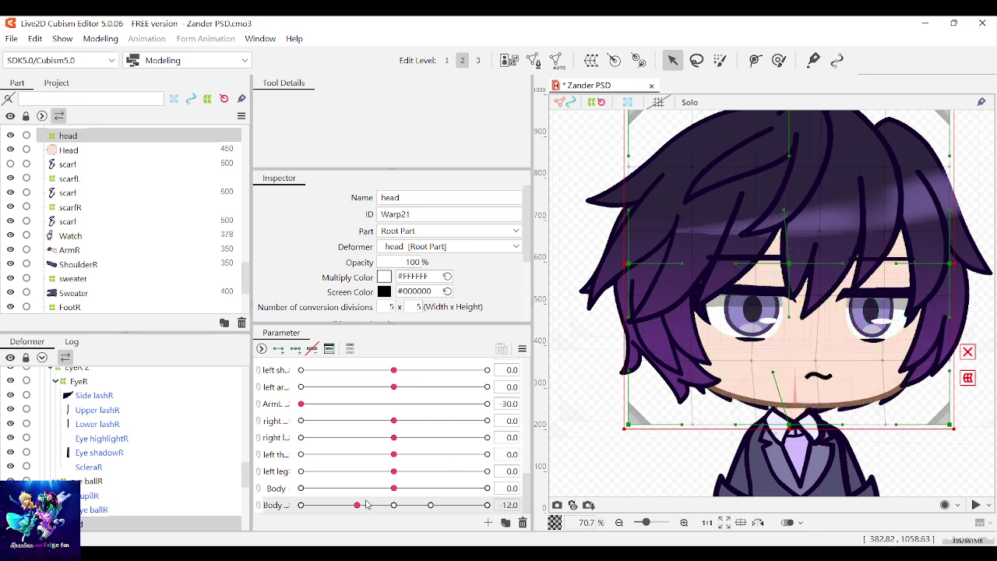
{"action": "mouse_move", "coordinate": [357, 505]}
{"action": "left_mouse_down"}
{"action": "mouse_move", "coordinate": [382, 505]}
{"action": "mouse_move", "coordinate": [371, 507]}
{"action": "left_mouse_up"}
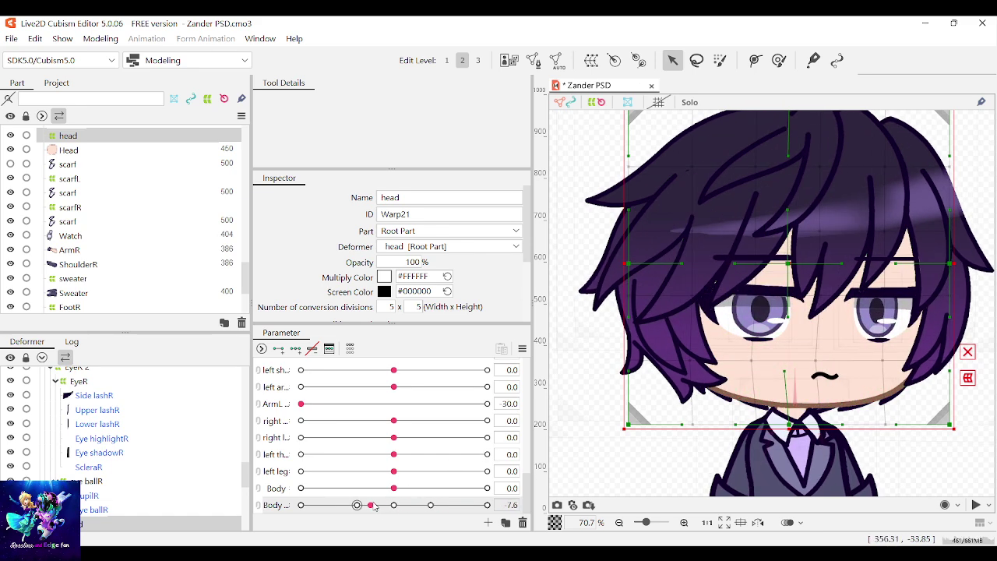
{"action": "key", "text": "ctrl+z"}
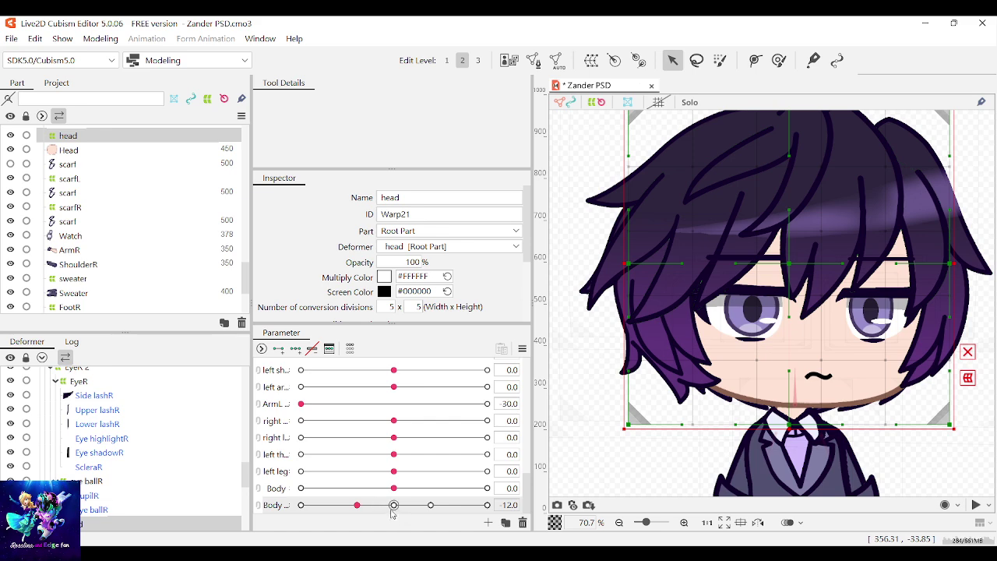
Give the head warp three keyforms on the Body parameter plus in-between ones at -12 and its positive counterpart
{"action": "left_click", "coordinate": [297, 351]}
{"action": "left_click", "coordinate": [333, 350]}
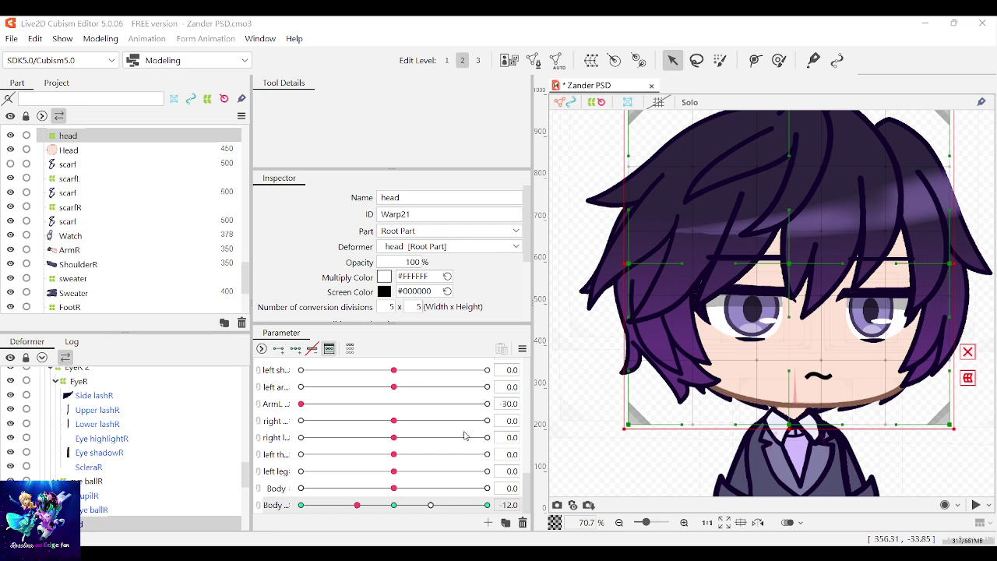
{"action": "mouse_move", "coordinate": [369, 507]}
{"action": "left_mouse_down"}
{"action": "mouse_move", "coordinate": [411, 510]}
{"action": "mouse_move", "coordinate": [356, 512]}
{"action": "left_mouse_up"}
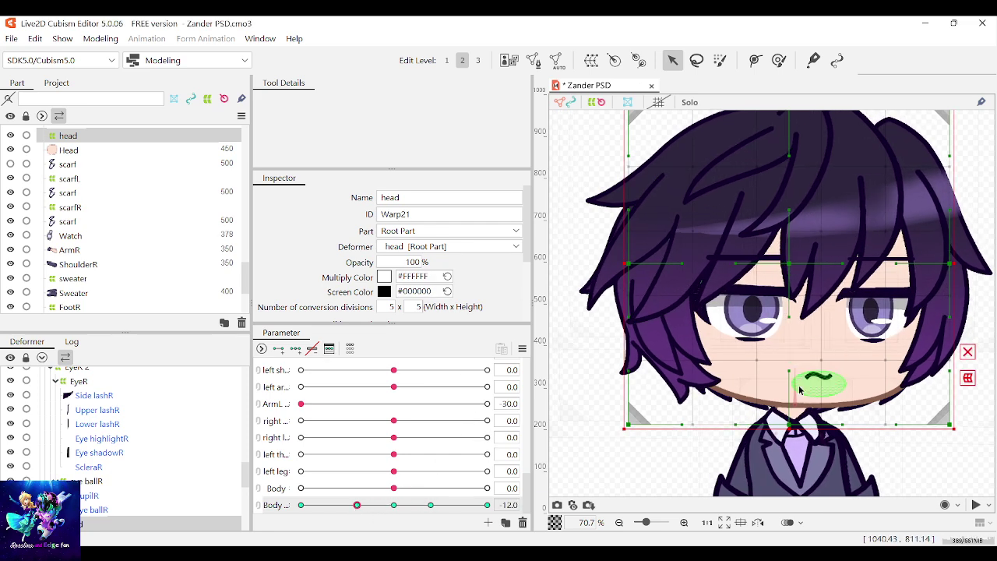
{"action": "left_click_drag", "start_coordinate": [868, 473], "coordinate": [734, 186]}
{"action": "mouse_move", "coordinate": [789, 330]}
{"action": "left_mouse_down"}
{"action": "mouse_move", "coordinate": [479, 332]}
{"action": "mouse_move", "coordinate": [783, 342]}
{"action": "left_mouse_up"}
{"action": "key", "text": "ctrl+z"}
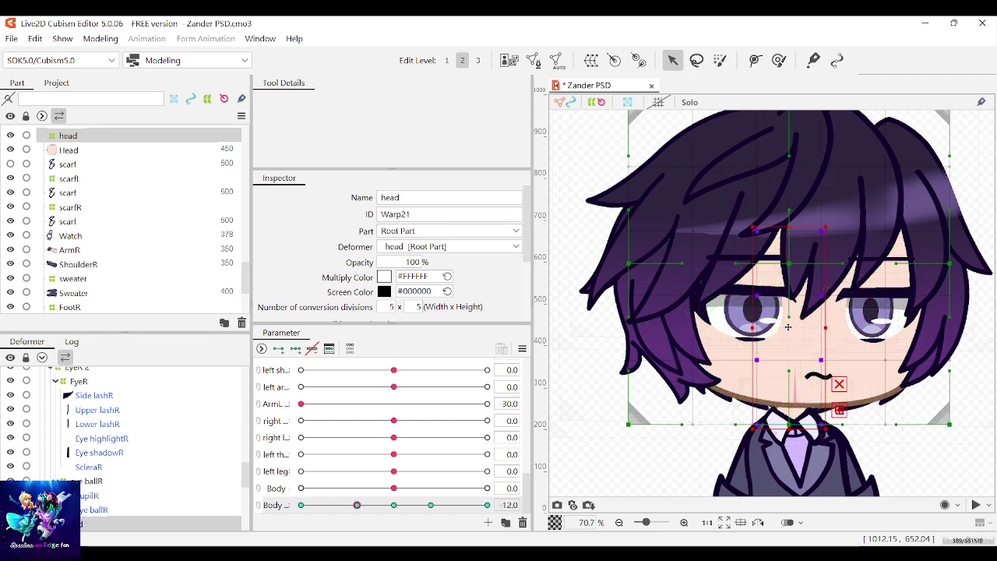
Select the head warp and shift its left-middle and central control points left for the Body -12 keyform
{"action": "left_click", "coordinate": [635, 264]}
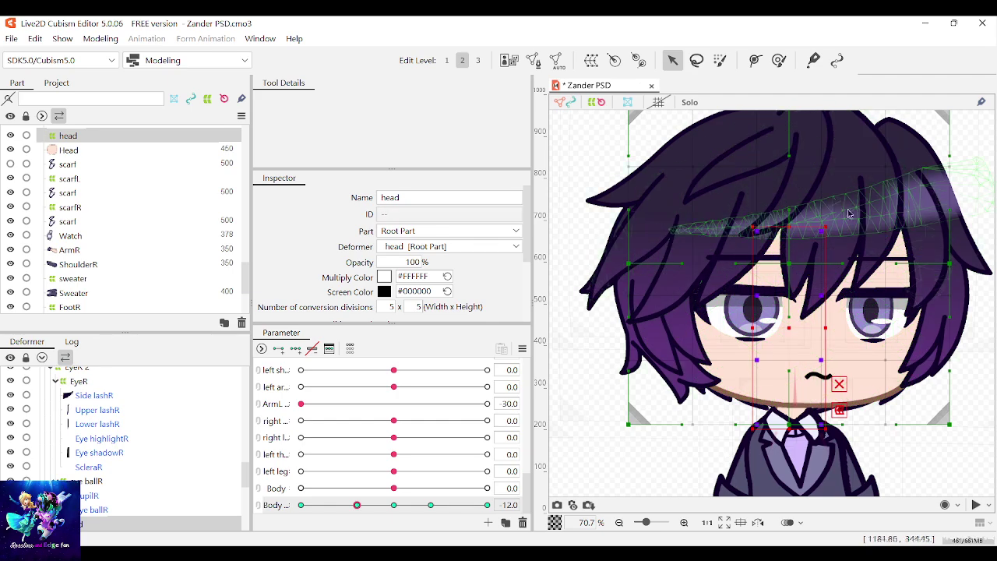
{"action": "left_click", "coordinate": [795, 218]}
{"action": "scroll", "coordinate": [71, 208], "scroll_direction": "up", "scroll_amount": 2}
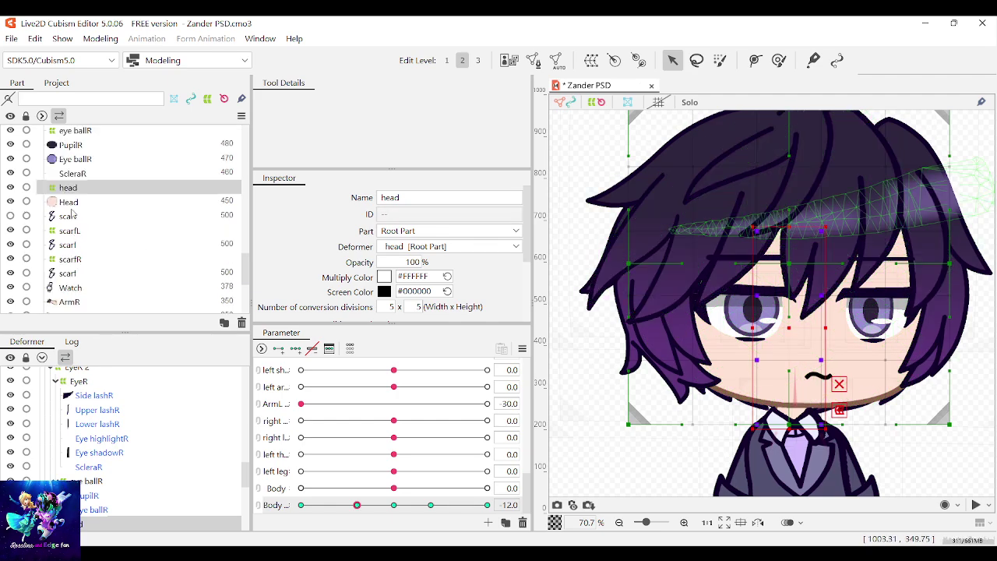
{"action": "left_click", "coordinate": [63, 187]}
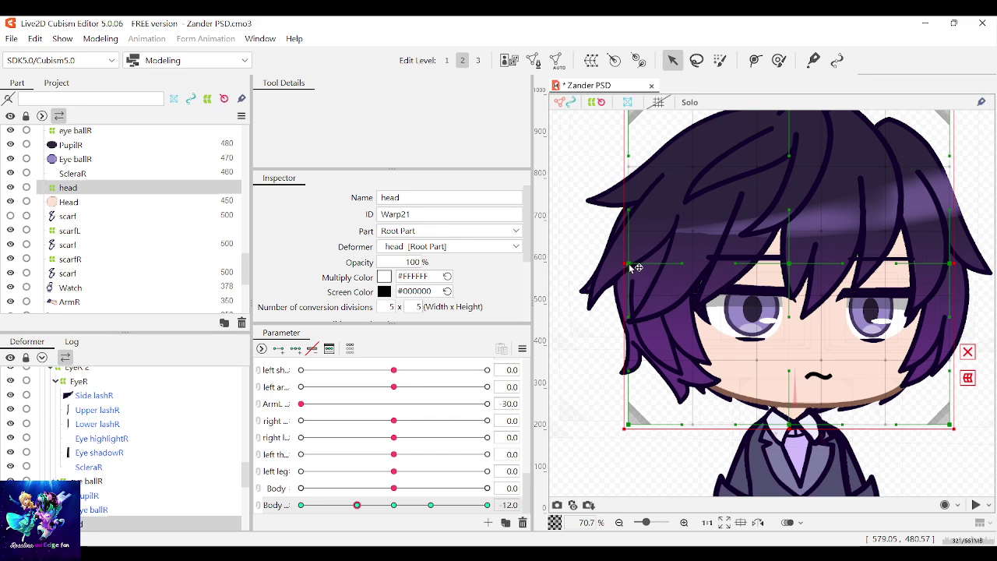
{"action": "left_click_drag", "start_coordinate": [634, 267], "coordinate": [608, 264]}
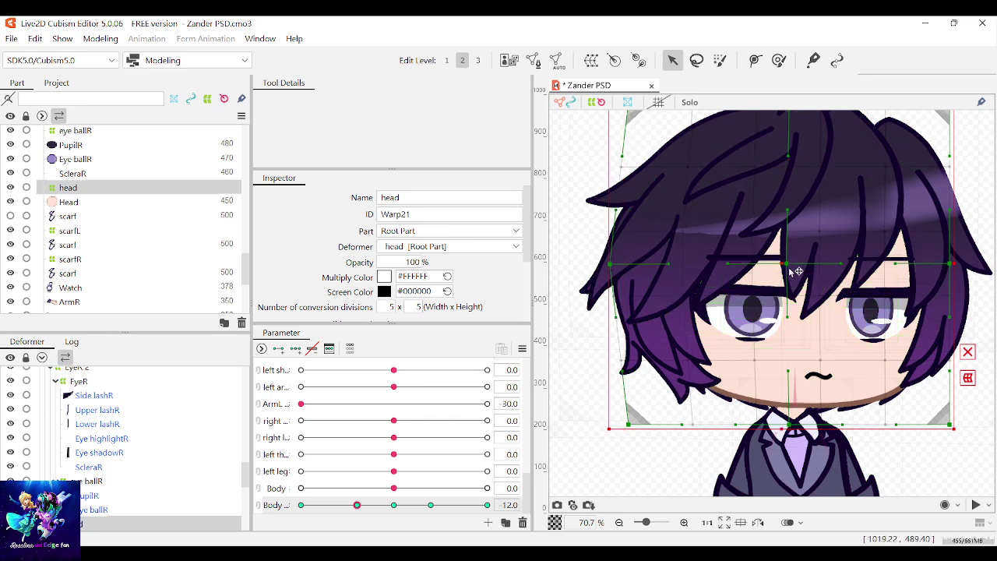
{"action": "left_click_drag", "start_coordinate": [793, 271], "coordinate": [760, 270]}
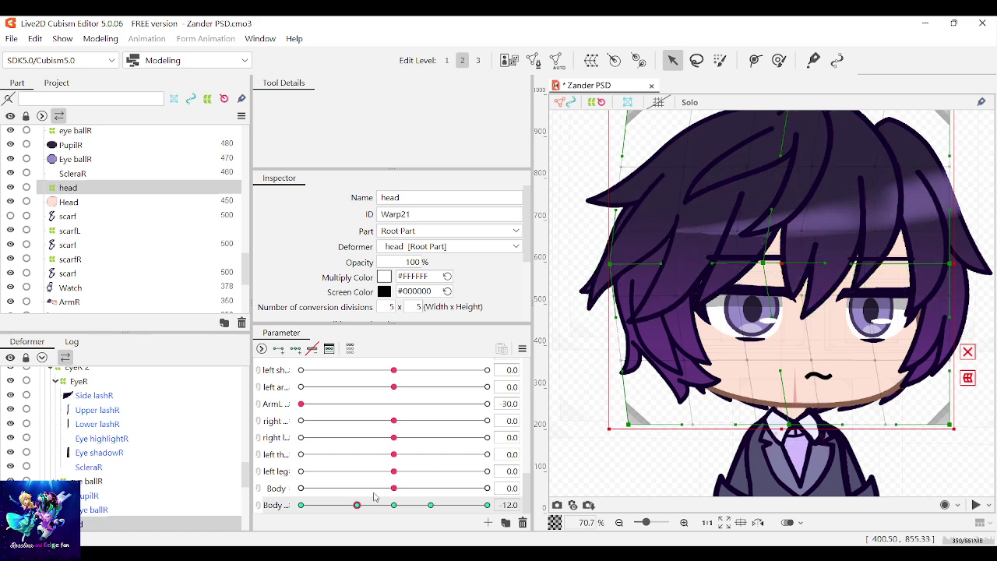
{"action": "mouse_move", "coordinate": [358, 505]}
{"action": "left_mouse_down"}
{"action": "mouse_move", "coordinate": [381, 499]}
{"action": "mouse_move", "coordinate": [357, 505]}
{"action": "left_mouse_up"}
Reshape the head warp's lower edge at Body -12, raising it slightly and moving its left corner inward, then compare with the neutral pose
{"action": "mouse_move", "coordinate": [632, 427]}
{"action": "left_mouse_down"}
{"action": "mouse_move", "coordinate": [618, 418]}
{"action": "mouse_move", "coordinate": [629, 428]}
{"action": "left_mouse_up"}
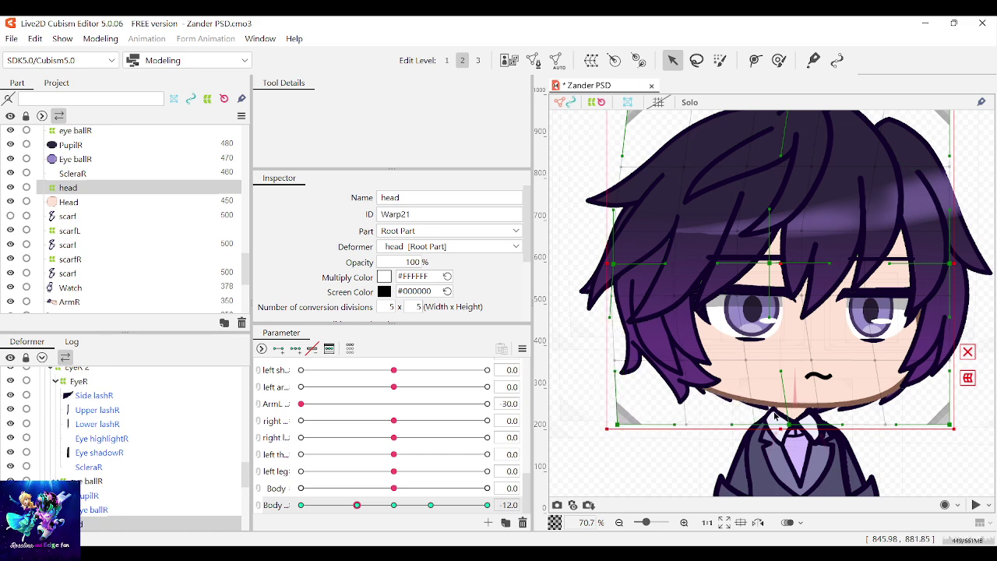
{"action": "left_click_drag", "start_coordinate": [790, 425], "coordinate": [977, 436]}
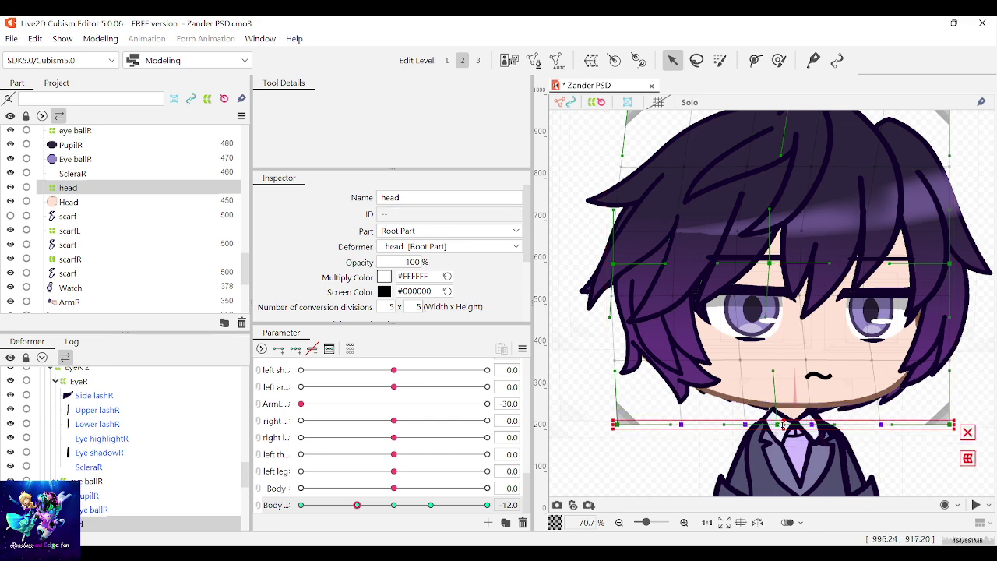
{"action": "left_click_drag", "start_coordinate": [781, 425], "coordinate": [779, 421]}
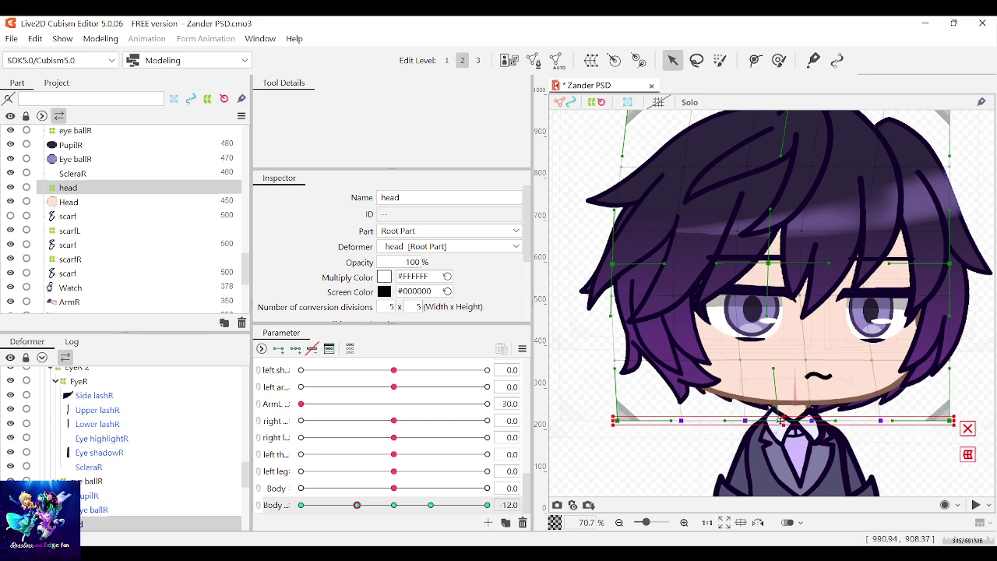
{"action": "left_click", "coordinate": [616, 362]}
{"action": "left_click_drag", "start_coordinate": [617, 422], "coordinate": [637, 415]}
{"action": "left_click_drag", "start_coordinate": [360, 509], "coordinate": [358, 508]}
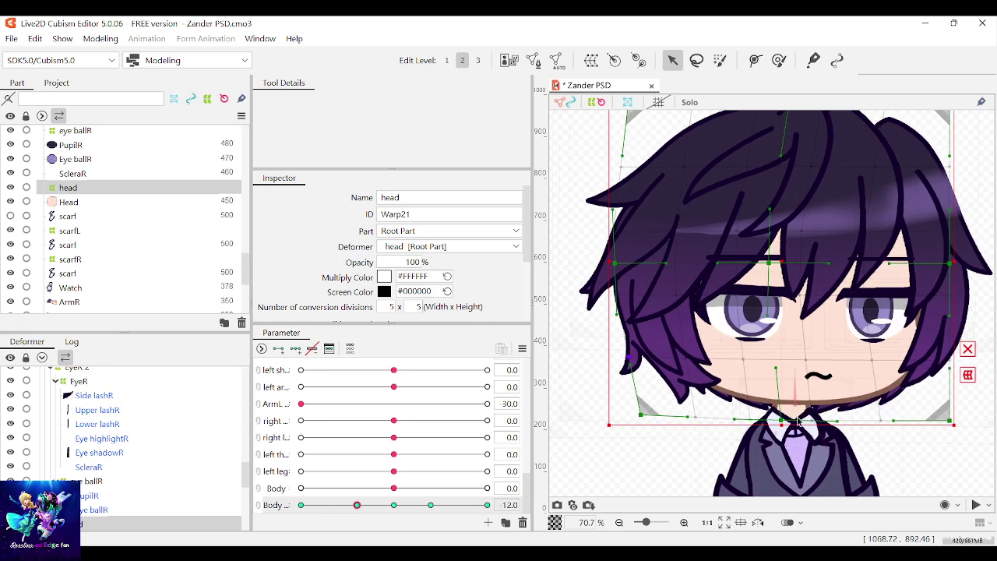
{"action": "left_click_drag", "start_coordinate": [782, 426], "coordinate": [781, 422]}
{"action": "left_click_drag", "start_coordinate": [395, 506], "coordinate": [357, 508]}
Pull the head warp's right-middle control point outward at Body -12 and check the turn
{"action": "scroll", "coordinate": [949, 354], "scroll_direction": "up", "scroll_amount": 2}
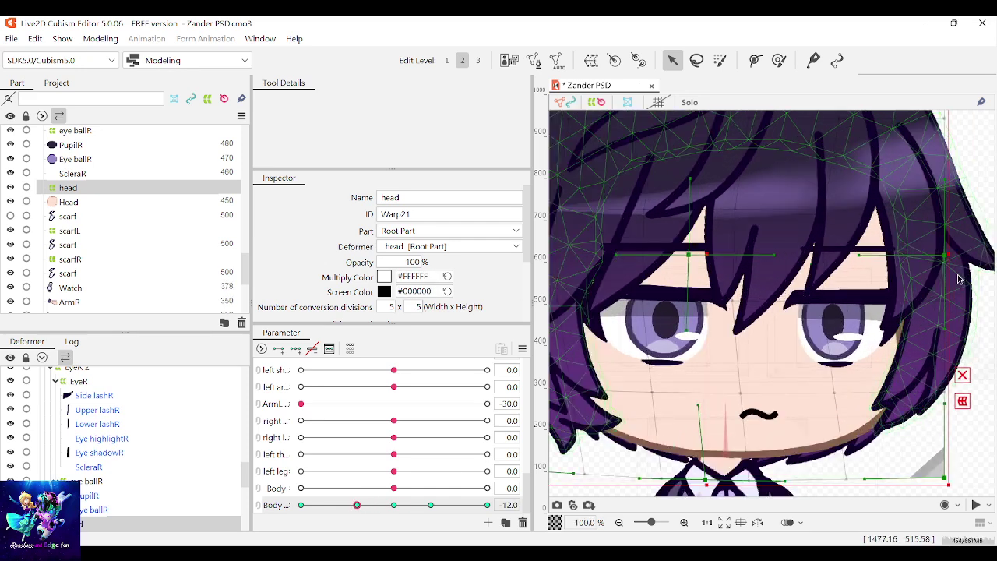
{"action": "left_click_drag", "start_coordinate": [942, 257], "coordinate": [967, 257]}
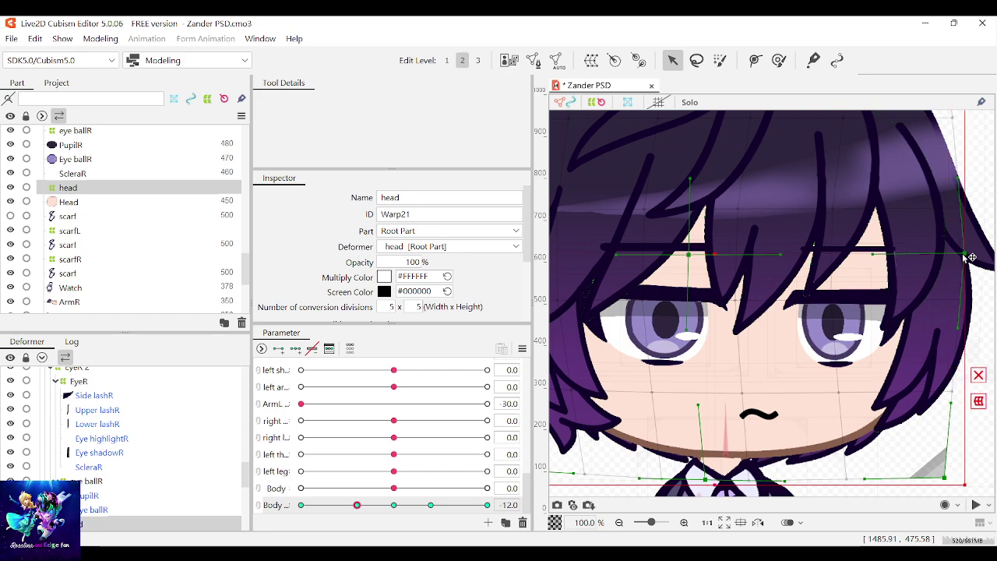
{"action": "mouse_move", "coordinate": [357, 505]}
{"action": "left_mouse_down"}
{"action": "mouse_move", "coordinate": [399, 506]}
{"action": "mouse_move", "coordinate": [356, 511]}
{"action": "left_mouse_up"}
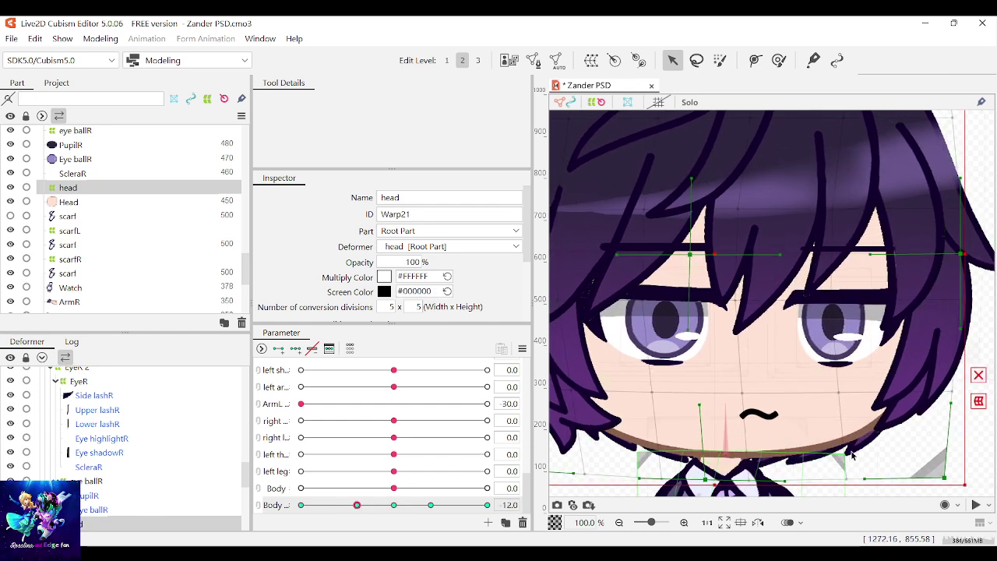
Create a warp deformer named back hair for the Back hair mesh and key it on the Body parameter, including -12
{"action": "left_click", "coordinate": [856, 450]}
{"action": "scroll", "coordinate": [828, 427], "scroll_direction": "down", "scroll_amount": 2}
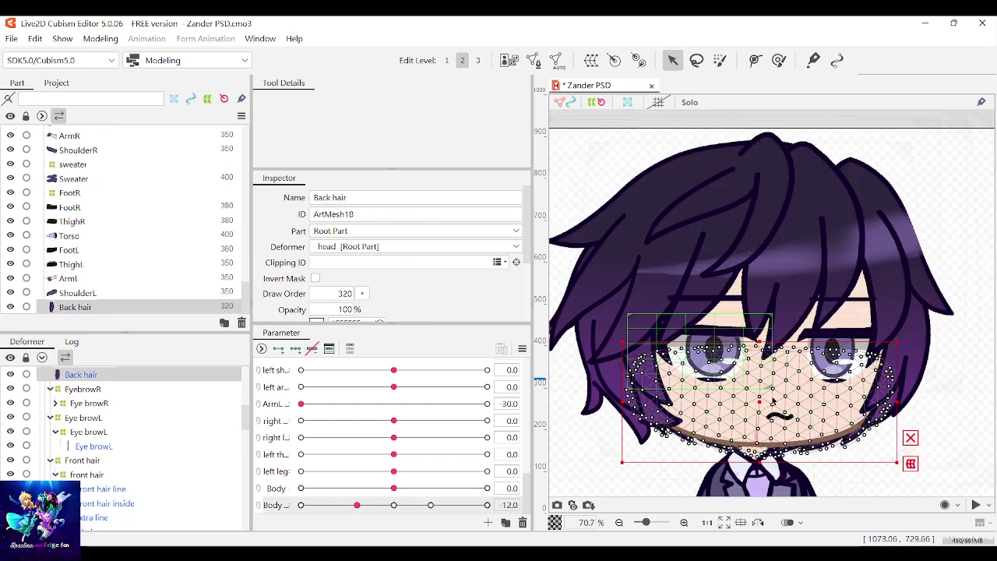
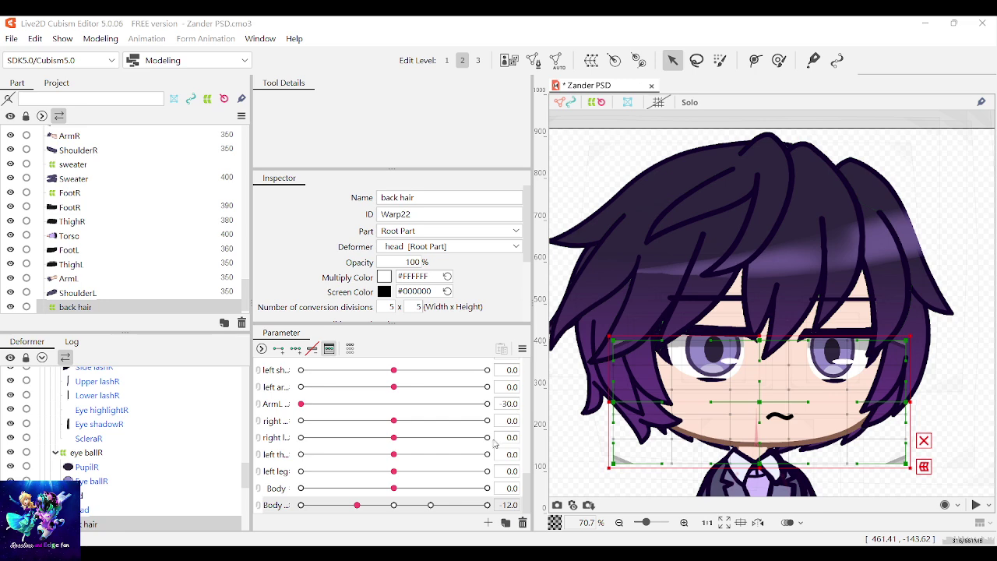
{"action": "scroll", "coordinate": [866, 355], "scroll_direction": "down", "scroll_amount": 3}
{"action": "scroll", "coordinate": [823, 409], "scroll_direction": "up", "scroll_amount": 3}
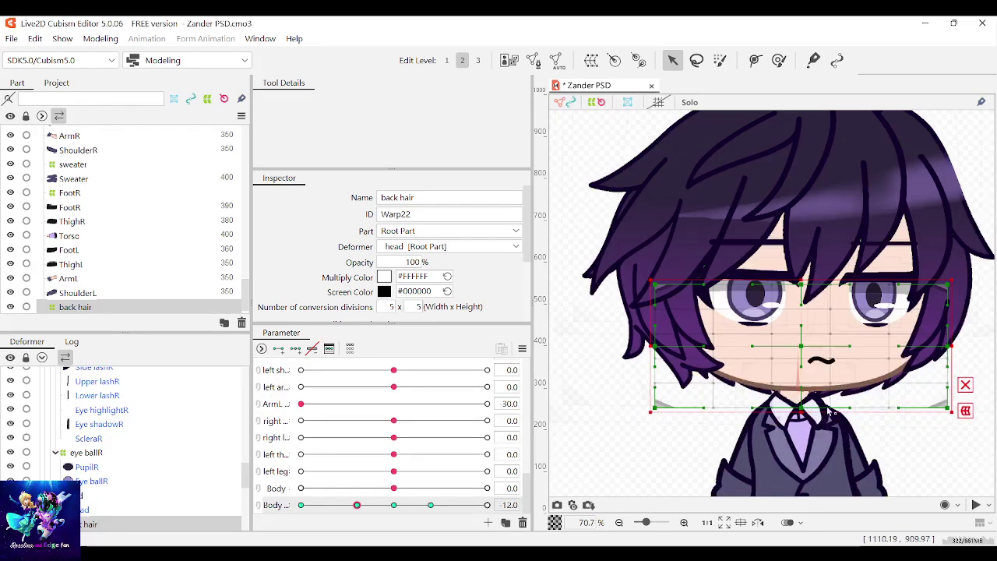
Shift the back hair warp slightly left at Body -12 and stretch both its sides outward
{"action": "mouse_move", "coordinate": [359, 511]}
{"action": "left_mouse_down"}
{"action": "mouse_move", "coordinate": [398, 508]}
{"action": "mouse_move", "coordinate": [358, 507]}
{"action": "left_mouse_up"}
{"action": "left_click_drag", "start_coordinate": [801, 347], "coordinate": [793, 349]}
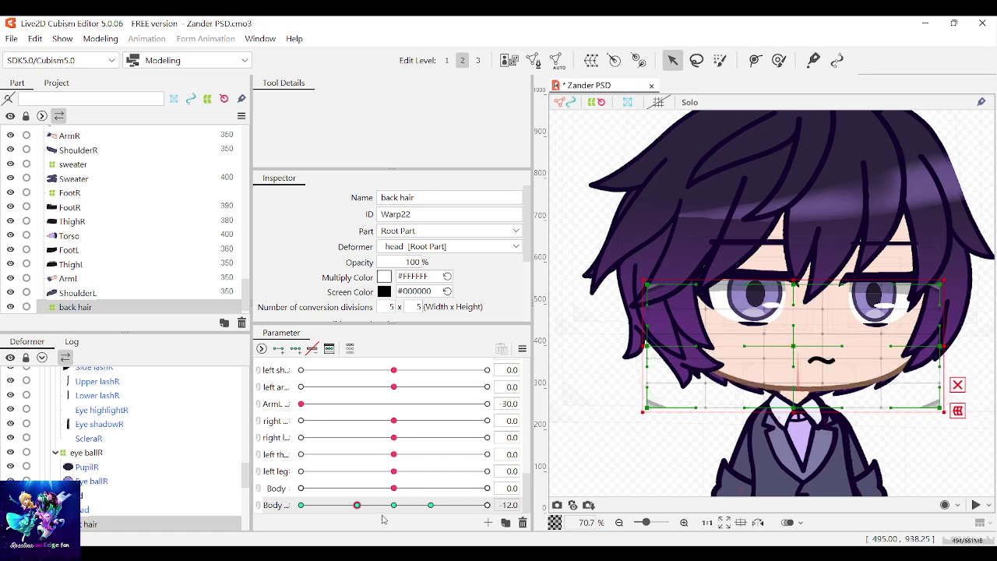
{"action": "mouse_move", "coordinate": [364, 508]}
{"action": "left_mouse_down"}
{"action": "mouse_move", "coordinate": [387, 508]}
{"action": "mouse_move", "coordinate": [358, 507]}
{"action": "left_mouse_up"}
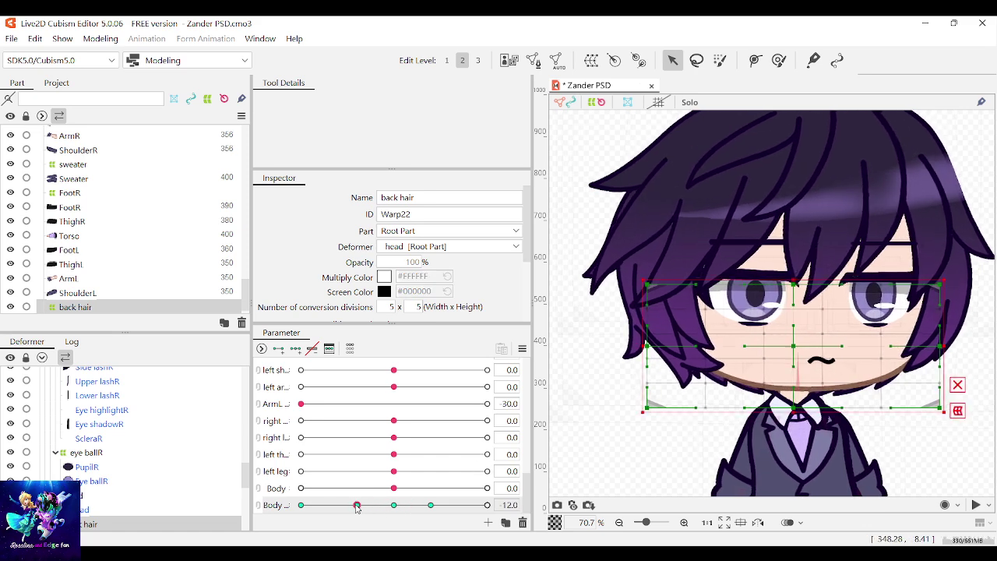
{"action": "left_click_drag", "start_coordinate": [945, 348], "coordinate": [950, 347]}
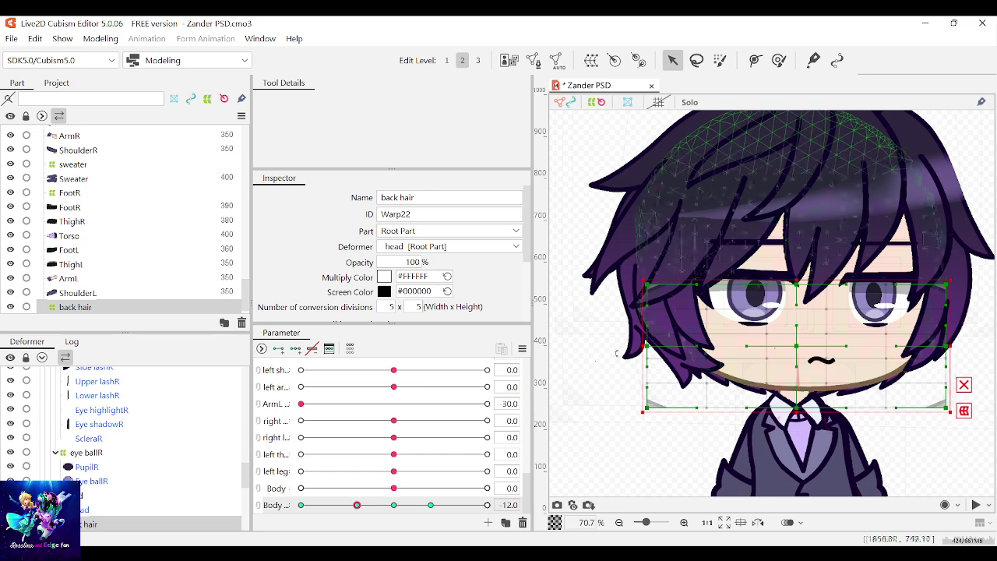
{"action": "left_click_drag", "start_coordinate": [644, 347], "coordinate": [639, 348]}
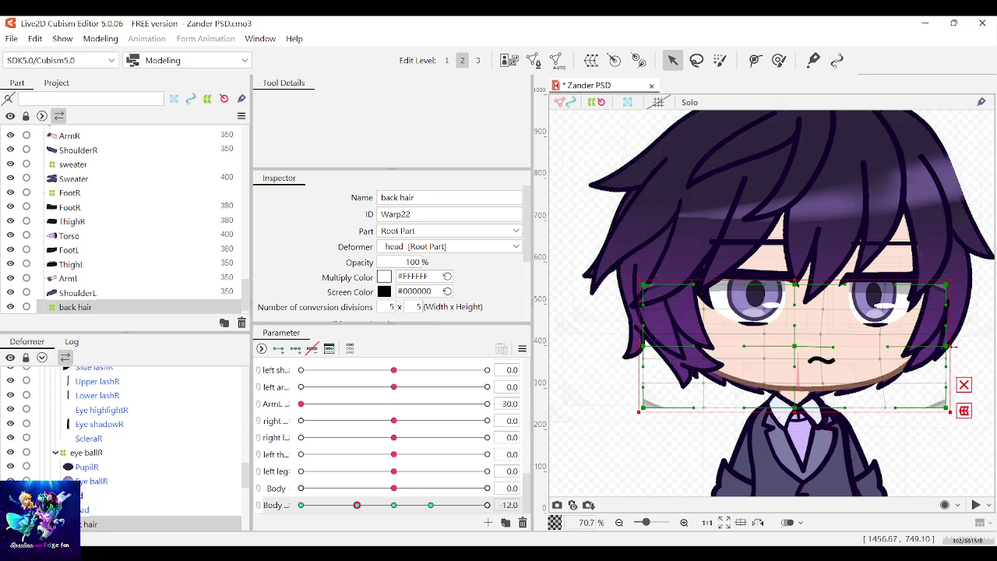
{"action": "mouse_move", "coordinate": [356, 505]}
{"action": "left_mouse_down"}
{"action": "mouse_move", "coordinate": [394, 505]}
{"action": "mouse_move", "coordinate": [357, 504]}
{"action": "left_mouse_up"}
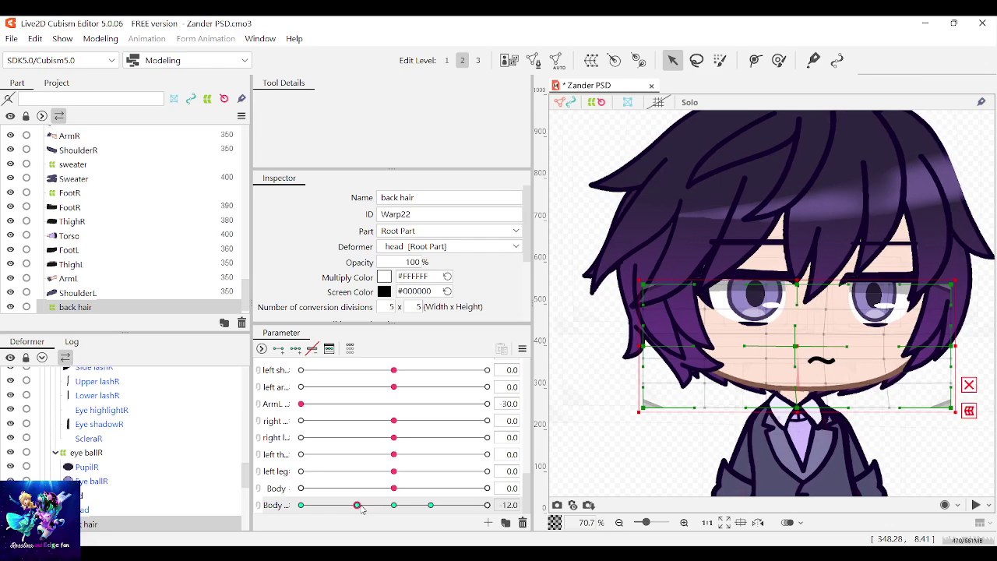
{"action": "scroll", "coordinate": [849, 288], "scroll_direction": "down", "scroll_amount": 3}
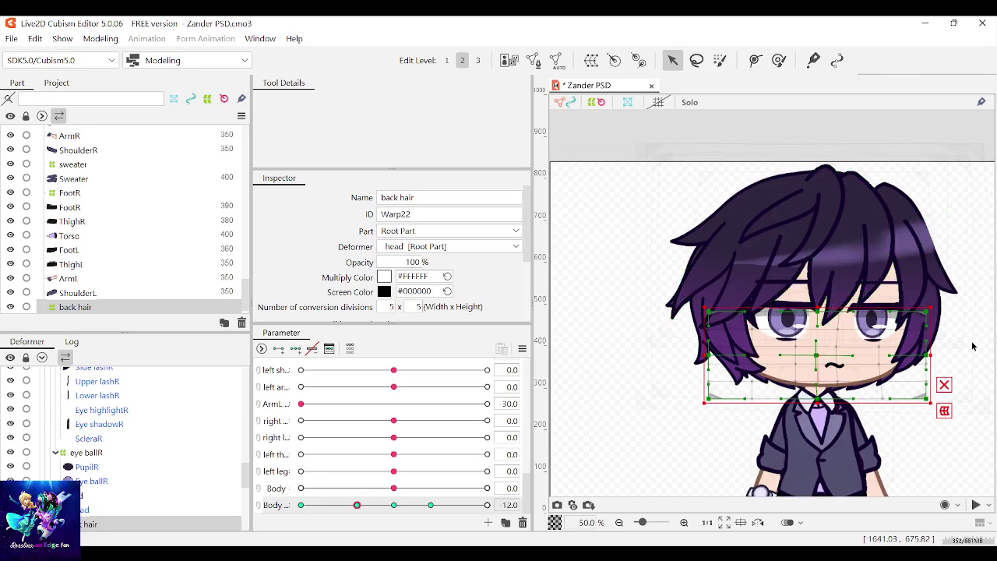
{"action": "left_click", "coordinate": [645, 283]}
Create a warp deformer named FootL for the FootL mesh and add three keyforms to it on the Body parameter
{"action": "scroll", "coordinate": [646, 283], "scroll_direction": "down", "scroll_amount": 2}
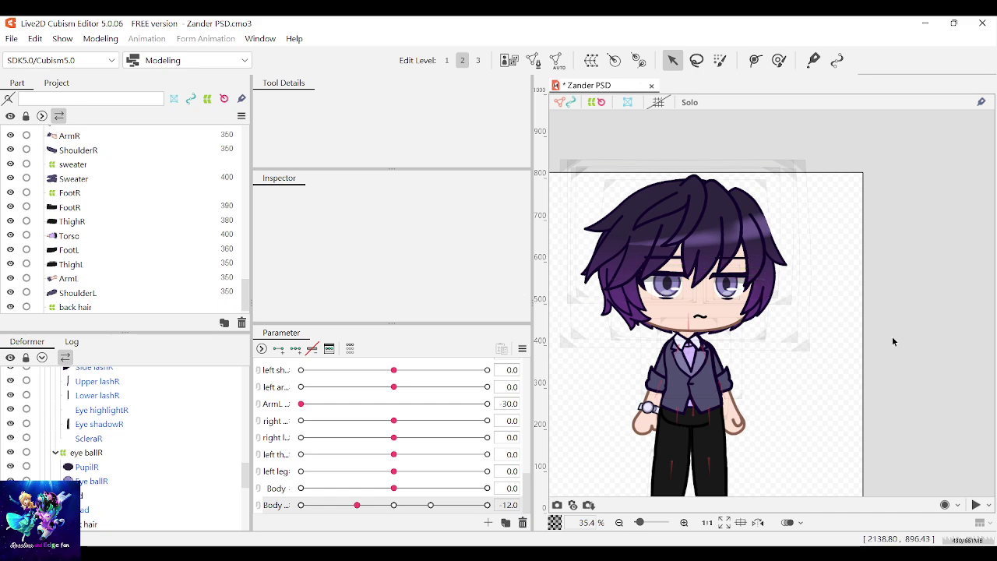
{"action": "scroll", "coordinate": [849, 350], "scroll_direction": "down", "scroll_amount": 1}
{"action": "scroll", "coordinate": [685, 428], "scroll_direction": "up", "scroll_amount": 1}
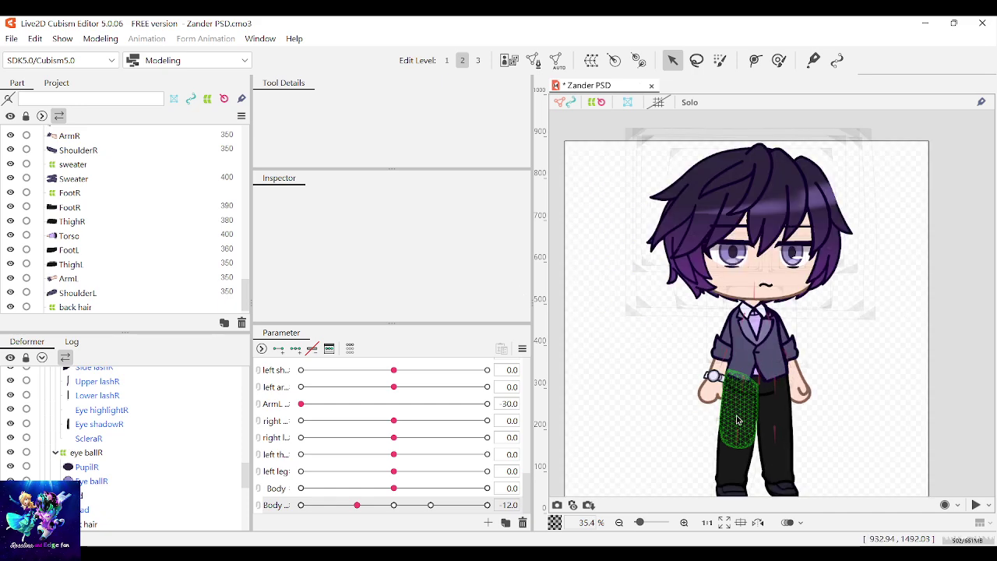
{"action": "scroll", "coordinate": [738, 420], "scroll_direction": "down", "scroll_amount": 1}
{"action": "scroll", "coordinate": [805, 459], "scroll_direction": "up", "scroll_amount": 5}
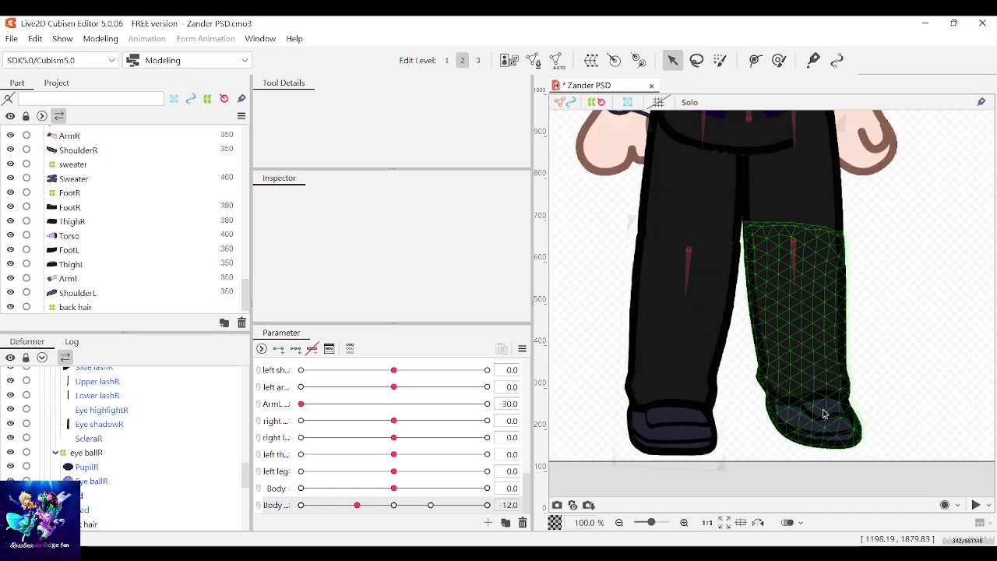
{"action": "left_click", "coordinate": [824, 413]}
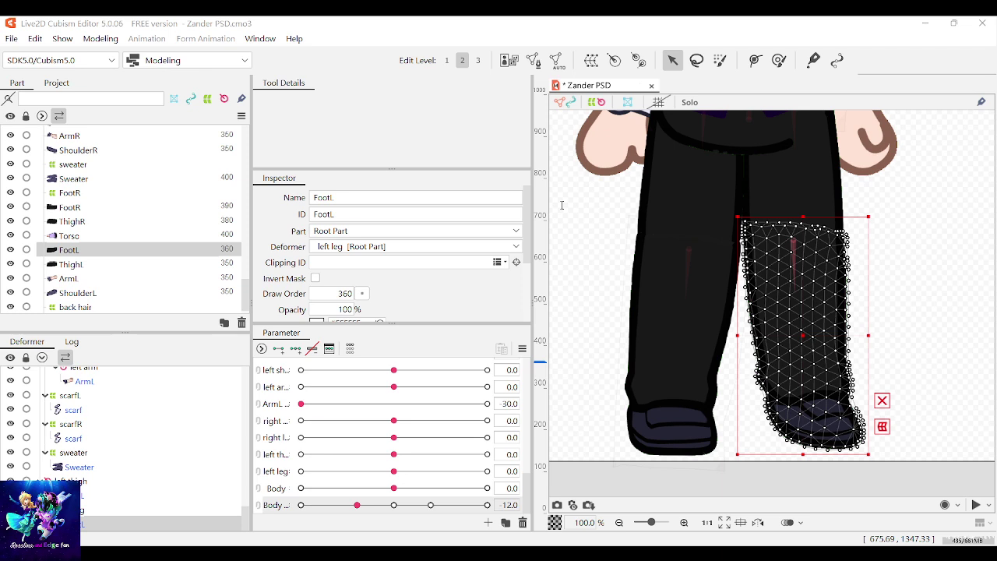
{"action": "left_click", "coordinate": [519, 406]}
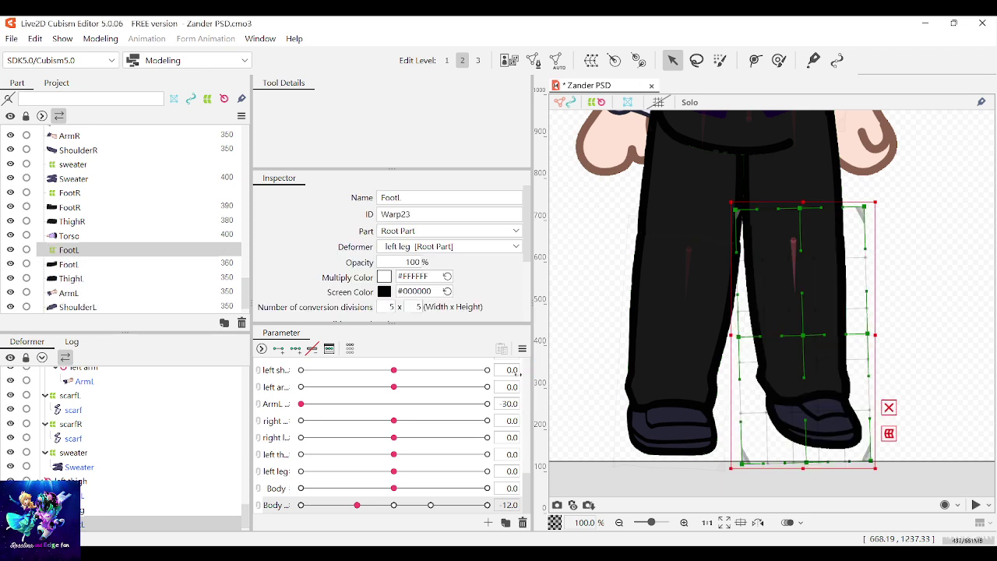
{"action": "left_click", "coordinate": [295, 352]}
{"action": "left_click", "coordinate": [330, 350]}
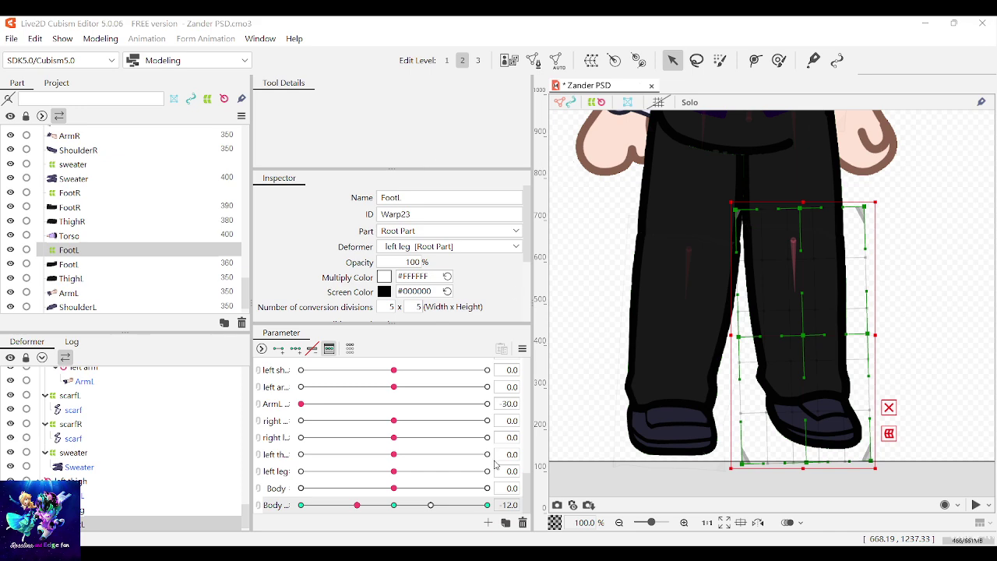
Turn the FootL shoe at Body -12 by moving the warp's lower interior, bottom-centre and right-corner points toward the left
{"action": "scroll", "coordinate": [816, 436], "scroll_direction": "up", "scroll_amount": 2}
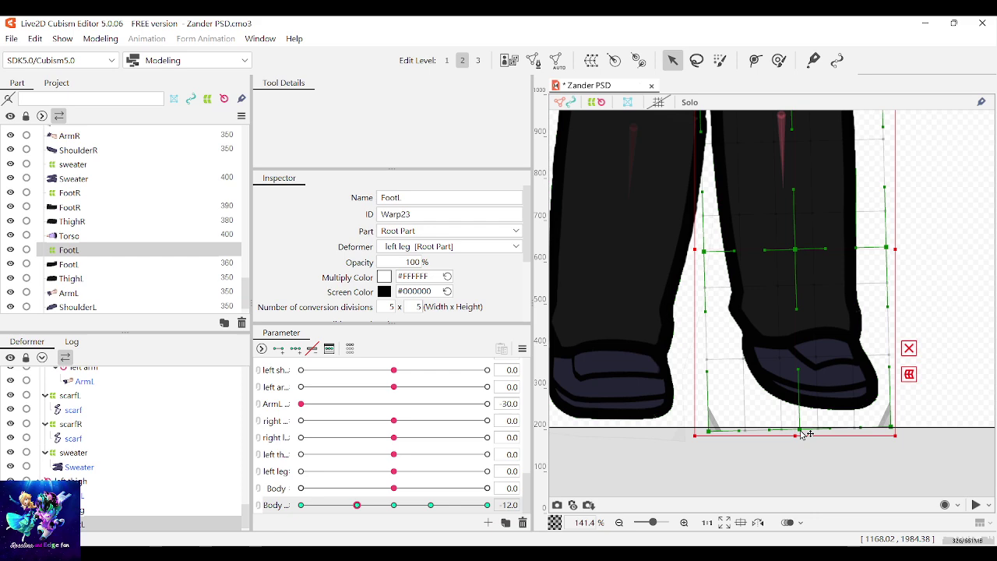
{"action": "scroll", "coordinate": [803, 427], "scroll_direction": "up", "scroll_amount": 1}
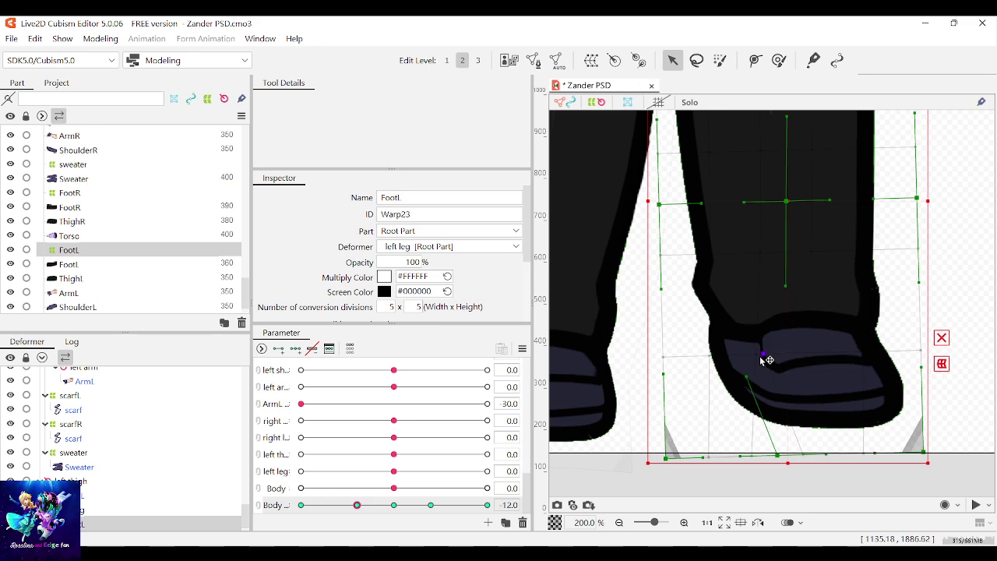
{"action": "left_click_drag", "start_coordinate": [719, 361], "coordinate": [683, 359]}
{"action": "left_click_drag", "start_coordinate": [924, 453], "coordinate": [905, 450]}
{"action": "left_click_drag", "start_coordinate": [909, 351], "coordinate": [914, 350]}
{"action": "left_click_drag", "start_coordinate": [853, 451], "coordinate": [831, 453]}
{"action": "left_click_drag", "start_coordinate": [913, 364], "coordinate": [905, 353]}
Nudge the FootL warp's shoe-level interior points on both sides to refine the turned shoe at Body -12
{"action": "scroll", "coordinate": [907, 357], "scroll_direction": "down", "scroll_amount": 1}
{"action": "scroll", "coordinate": [838, 410], "scroll_direction": "down", "scroll_amount": 1}
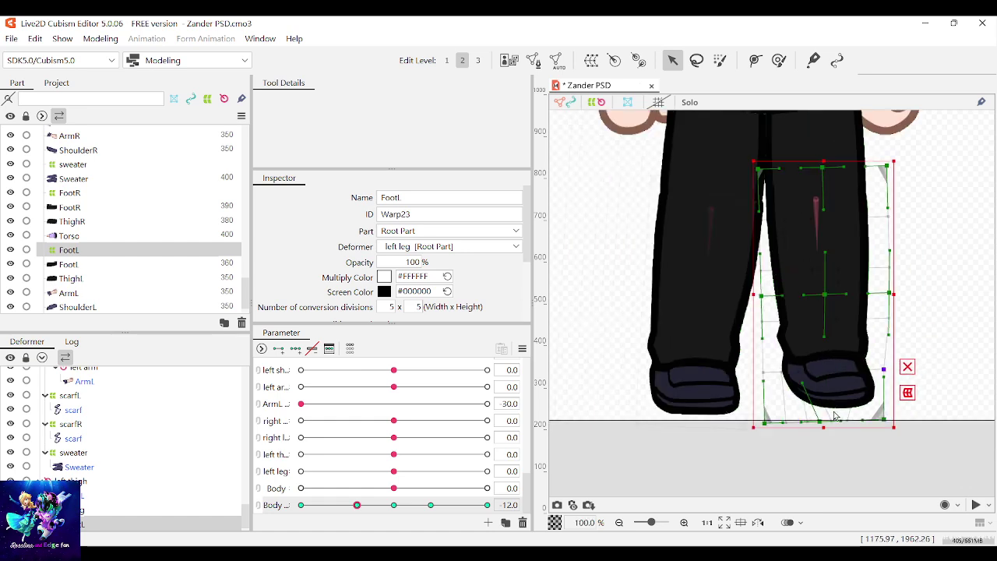
{"action": "scroll", "coordinate": [836, 413], "scroll_direction": "up", "scroll_amount": 1}
{"action": "left_click_drag", "start_coordinate": [813, 427], "coordinate": [819, 440]}
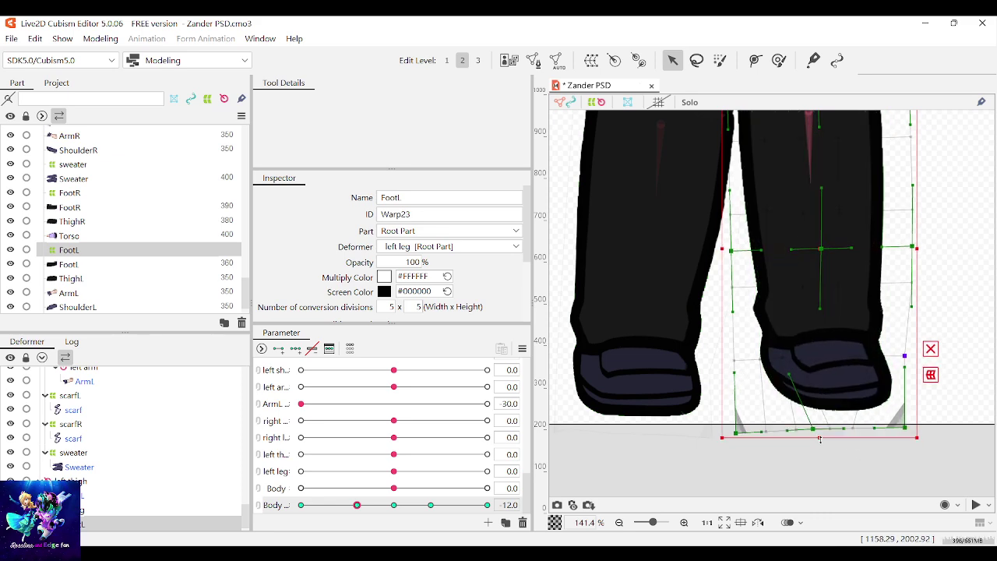
{"action": "scroll", "coordinate": [816, 396], "scroll_direction": "up", "scroll_amount": 2}
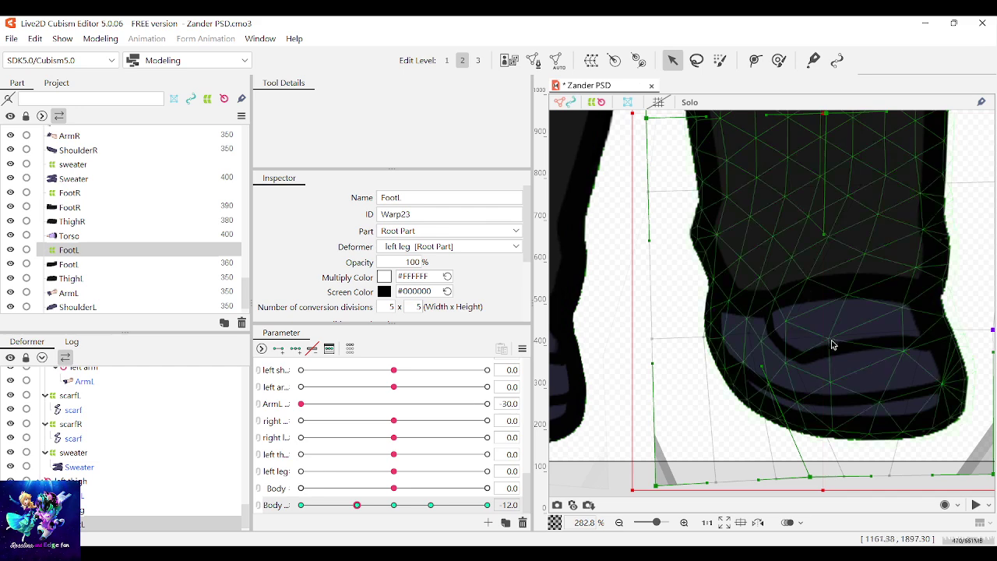
{"action": "scroll", "coordinate": [832, 329], "scroll_direction": "down", "scroll_amount": 2}
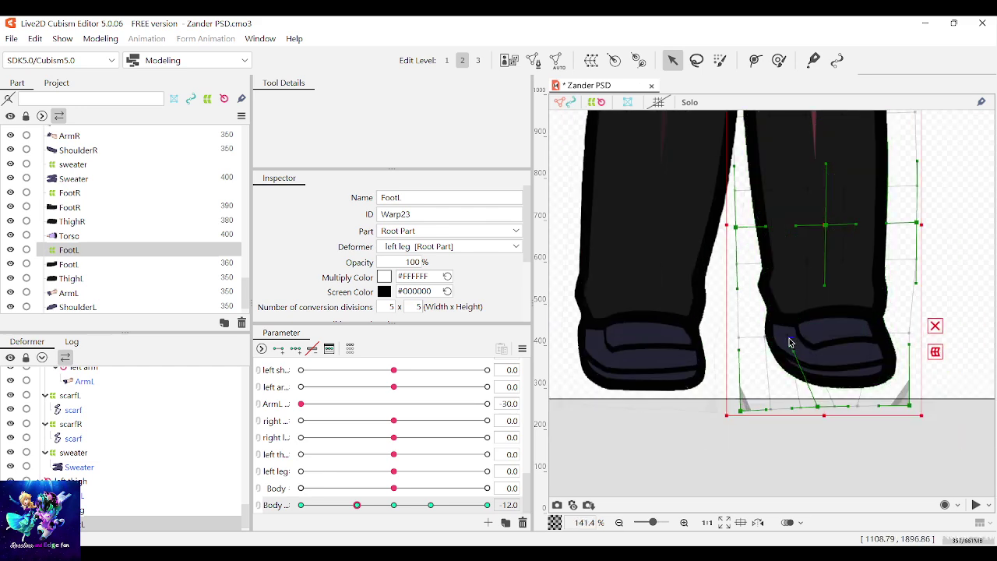
{"action": "left_click_drag", "start_coordinate": [766, 338], "coordinate": [757, 340]}
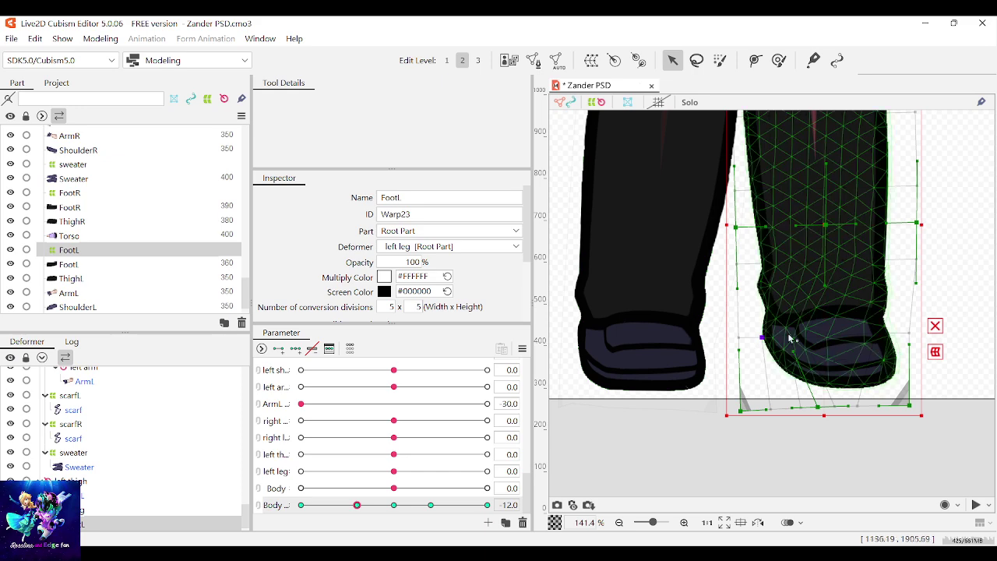
{"action": "scroll", "coordinate": [832, 411], "scroll_direction": "up", "scroll_amount": 2}
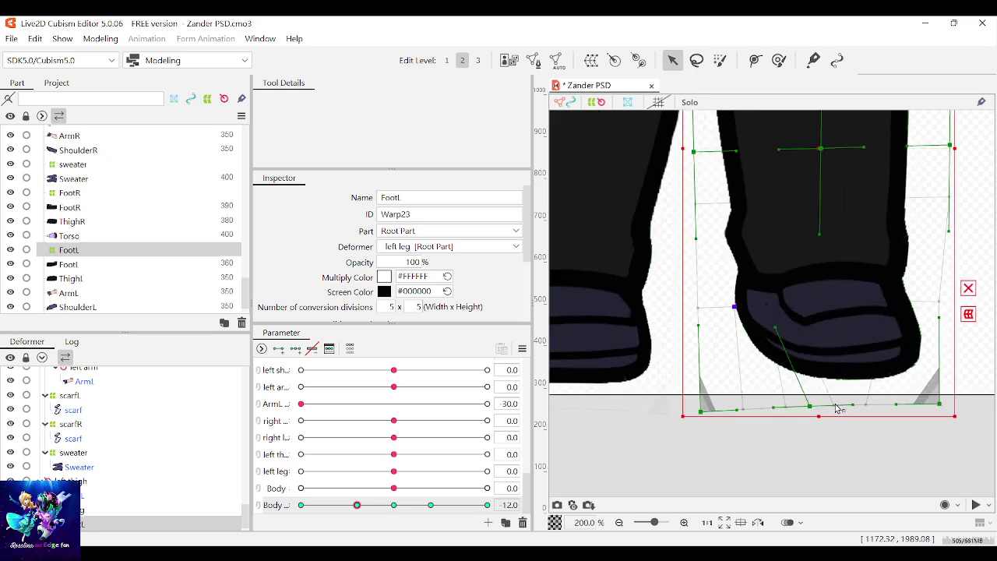
{"action": "left_click_drag", "start_coordinate": [866, 406], "coordinate": [866, 404]}
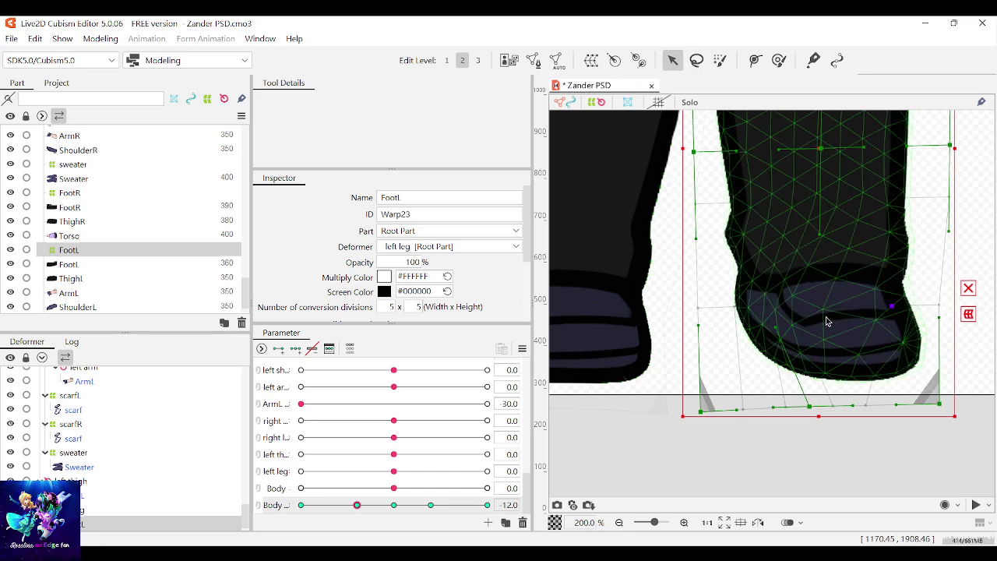
Adjust the FootL warp's bottom edge near its left corner and the interior points beside the shoe's left outline
{"action": "scroll", "coordinate": [862, 335], "scroll_direction": "down", "scroll_amount": 1}
{"action": "scroll", "coordinate": [839, 356], "scroll_direction": "up", "scroll_amount": 1}
{"action": "left_click_drag", "start_coordinate": [799, 402], "coordinate": [741, 399]}
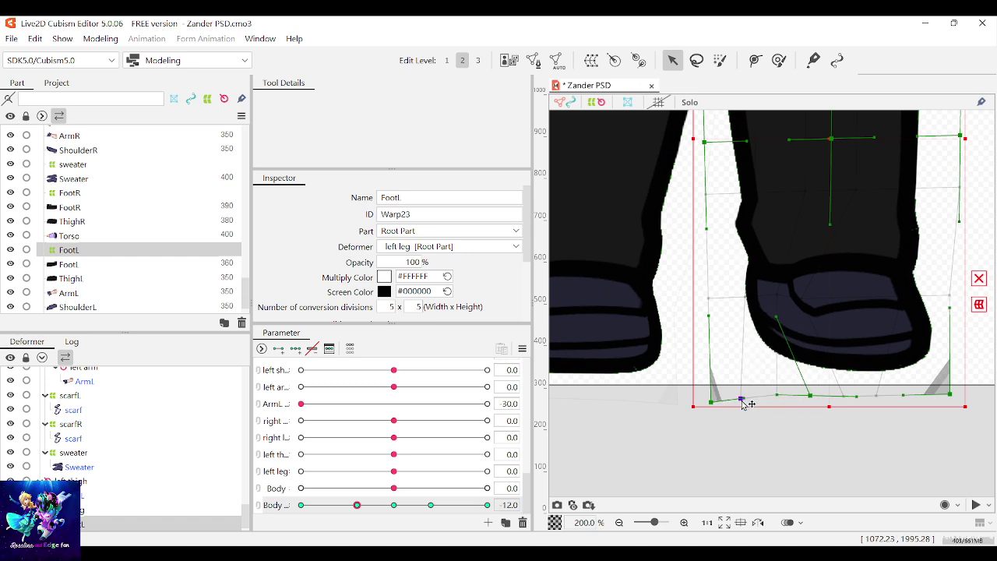
{"action": "left_click", "coordinate": [772, 295]}
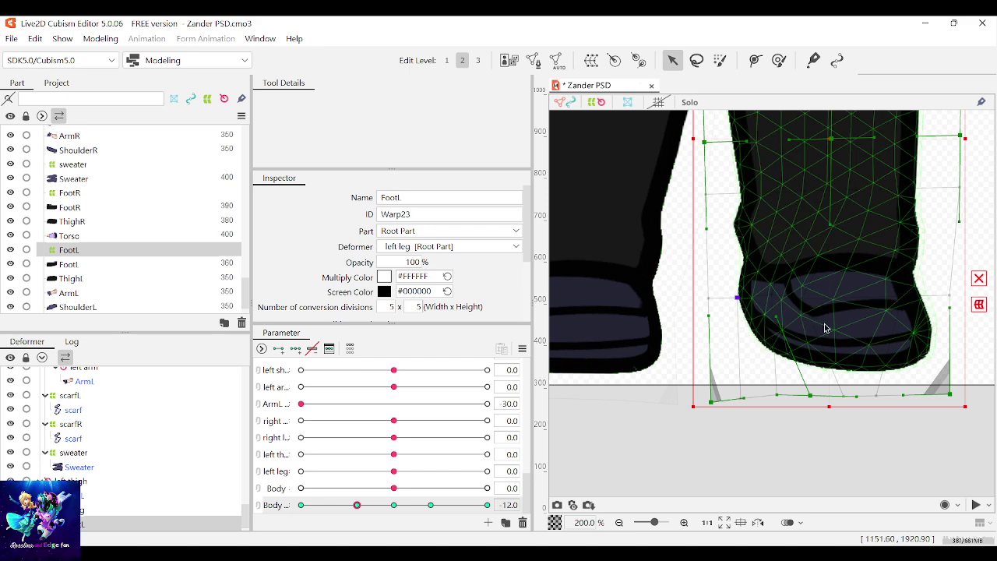
{"action": "left_click", "coordinate": [744, 298]}
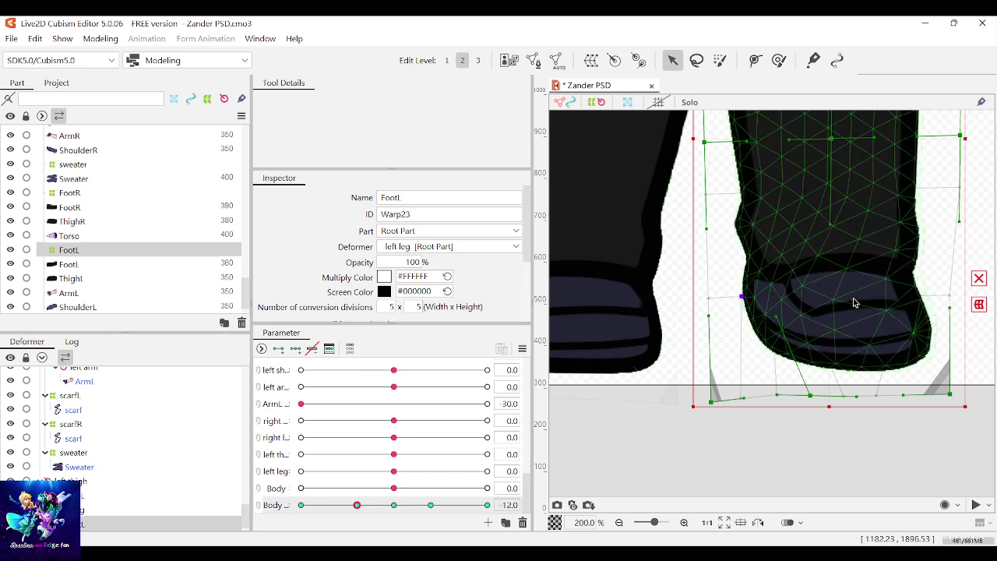
{"action": "scroll", "coordinate": [830, 302], "scroll_direction": "down", "scroll_amount": 2}
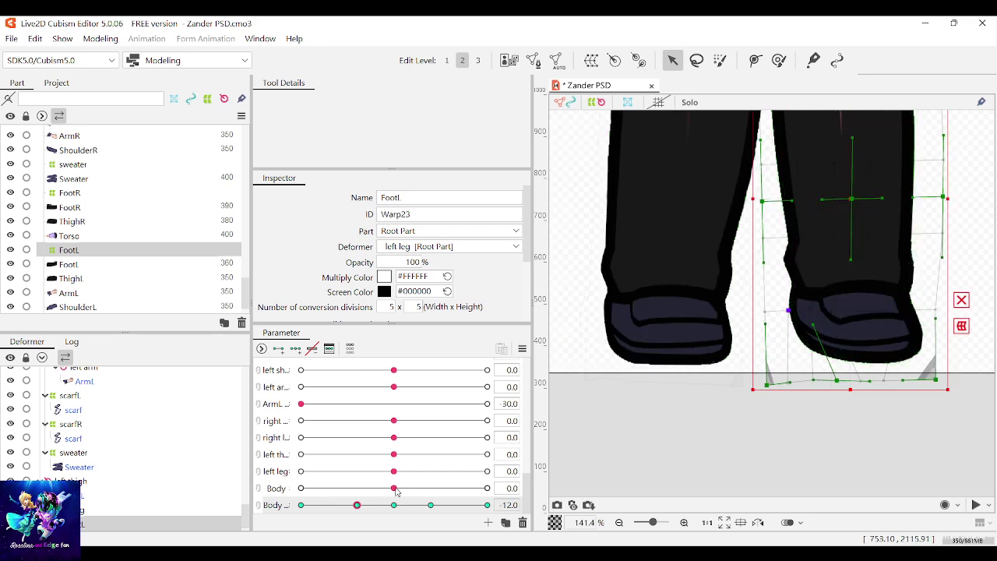
Narrow the shoe's right side at Body -12 by pulling the FootL warp's bottom-right corner, right-edge shoe-level point and nearby bottom point inward
{"action": "mouse_move", "coordinate": [357, 505]}
{"action": "left_mouse_down"}
{"action": "mouse_move", "coordinate": [366, 509]}
{"action": "mouse_move", "coordinate": [357, 507]}
{"action": "left_mouse_up"}
{"action": "scroll", "coordinate": [921, 330], "scroll_direction": "up", "scroll_amount": 2}
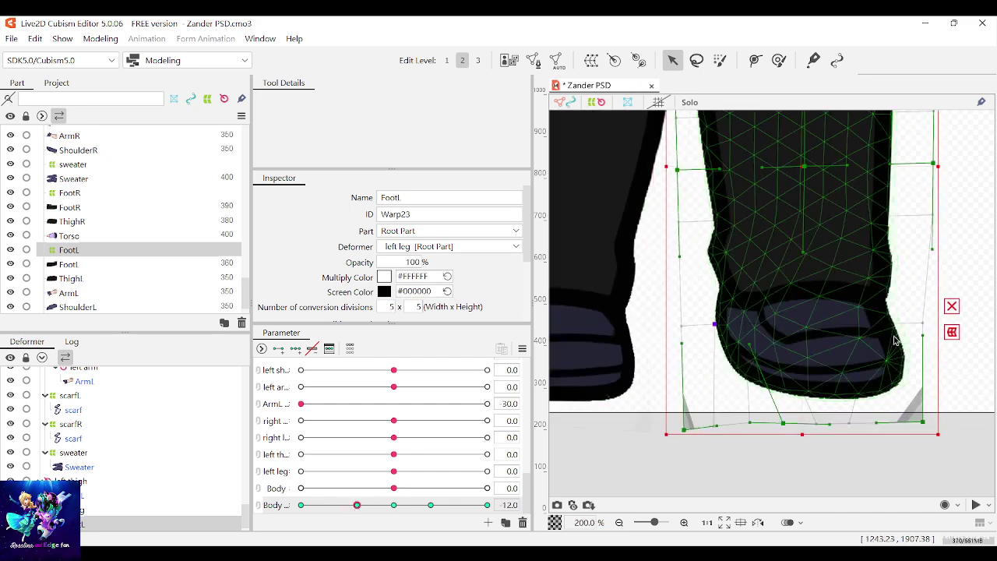
{"action": "left_click_drag", "start_coordinate": [922, 324], "coordinate": [915, 327]}
{"action": "left_click_drag", "start_coordinate": [849, 424], "coordinate": [840, 424]}
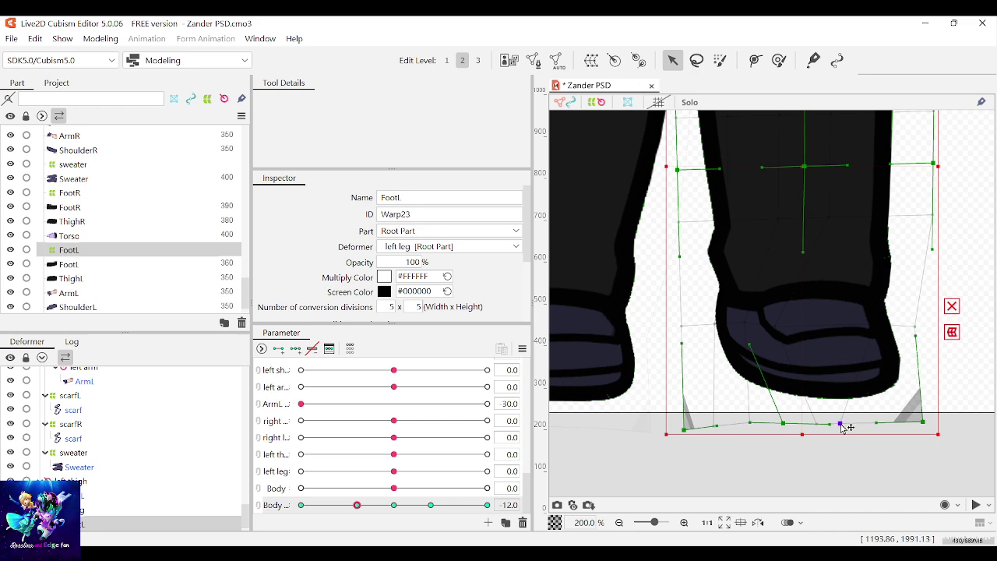
{"action": "scroll", "coordinate": [870, 401], "scroll_direction": "down", "scroll_amount": 1}
{"action": "scroll", "coordinate": [808, 396], "scroll_direction": "up", "scroll_amount": 1}
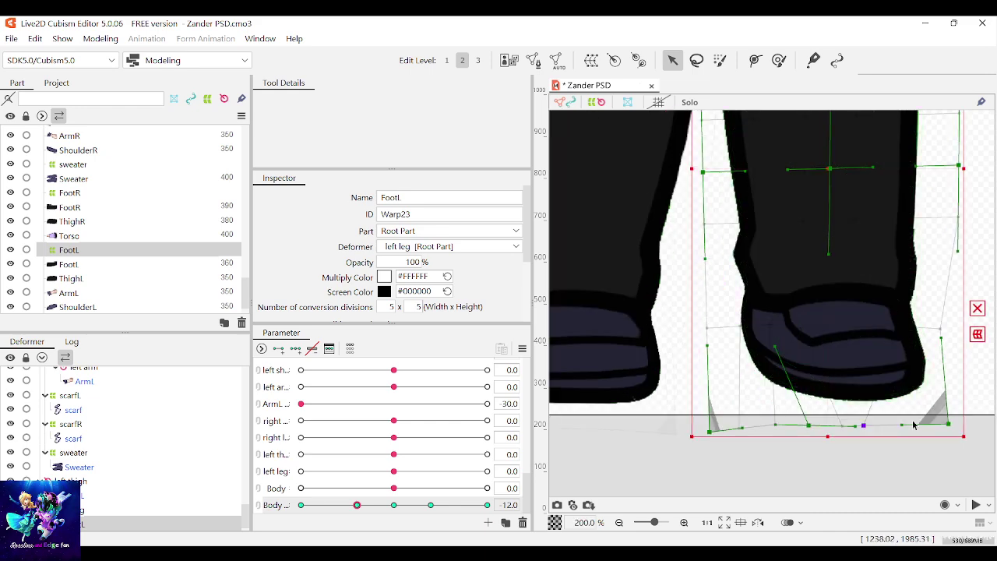
{"action": "left_click_drag", "start_coordinate": [947, 424], "coordinate": [934, 423]}
{"action": "left_click_drag", "start_coordinate": [928, 333], "coordinate": [951, 331]}
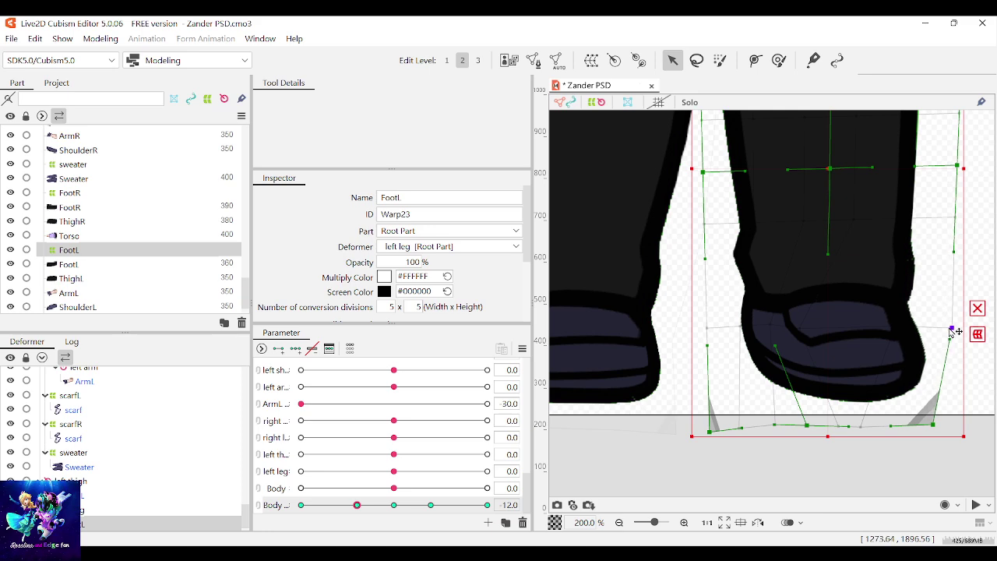
{"action": "left_click_drag", "start_coordinate": [861, 425], "coordinate": [849, 421]}
{"action": "left_click_drag", "start_coordinate": [950, 331], "coordinate": [938, 332]}
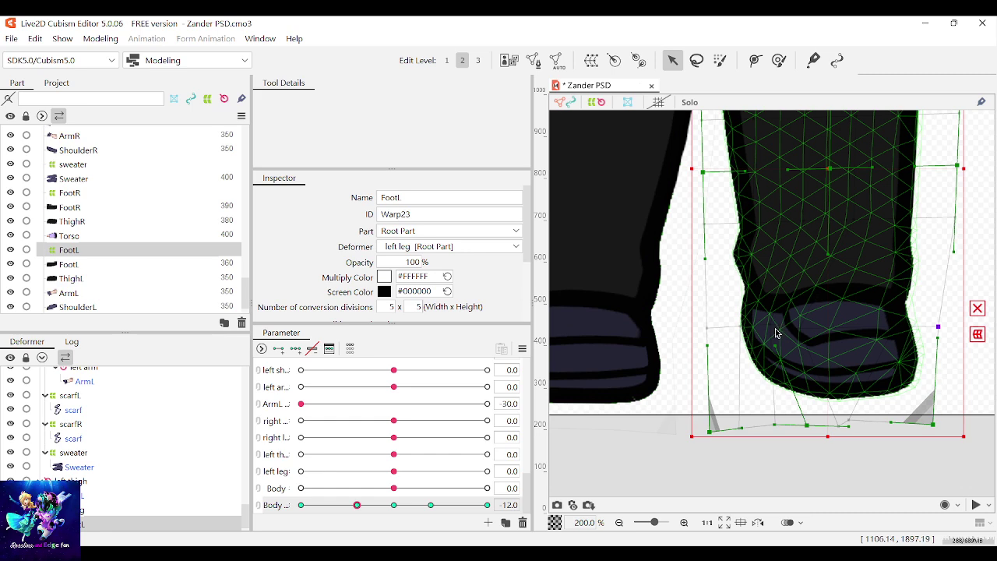
Reposition the FootL warp's interior points at the shoe's left side and shift its bottom-centre point left
{"action": "mouse_move", "coordinate": [743, 329]}
{"action": "left_mouse_down"}
{"action": "mouse_move", "coordinate": [733, 329]}
{"action": "mouse_move", "coordinate": [745, 327]}
{"action": "left_mouse_up"}
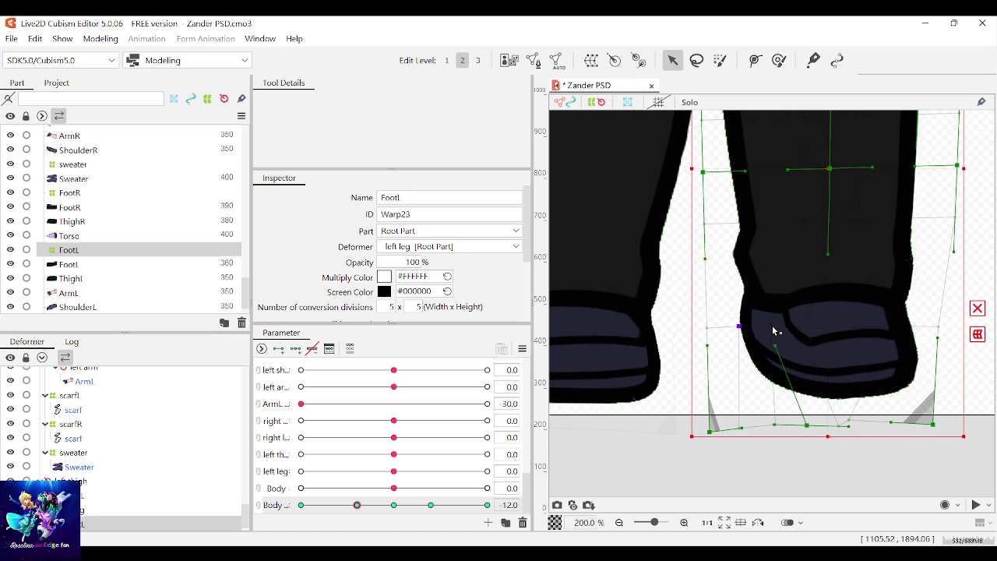
{"action": "left_click_drag", "start_coordinate": [739, 326], "coordinate": [769, 330]}
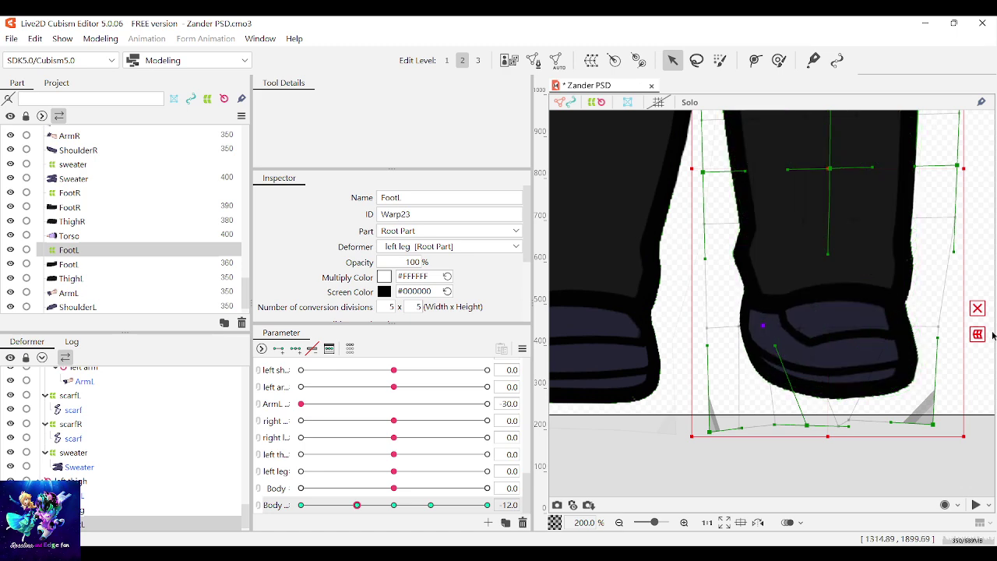
{"action": "scroll", "coordinate": [947, 408], "scroll_direction": "down", "scroll_amount": 1}
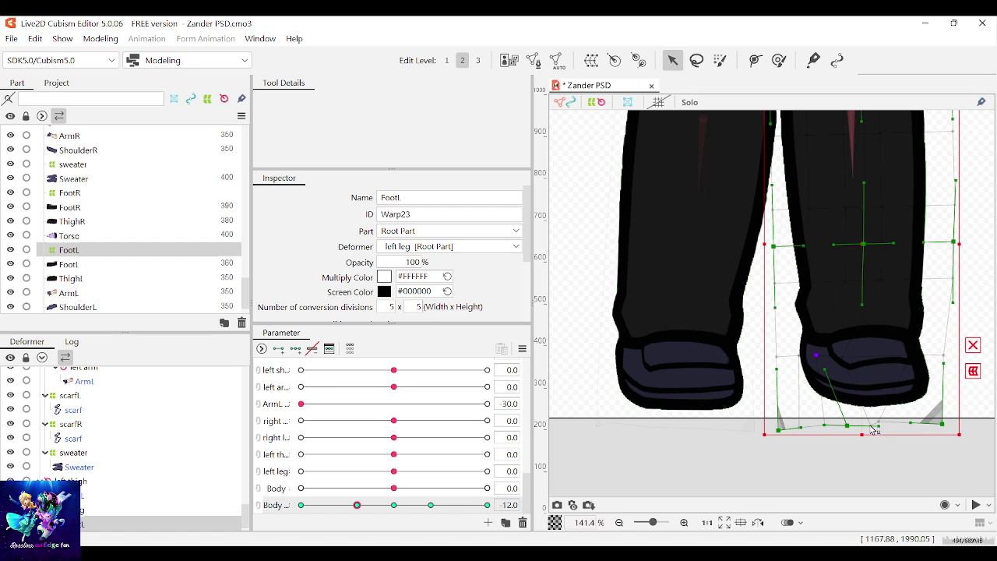
{"action": "mouse_move", "coordinate": [849, 428]}
{"action": "left_mouse_down"}
{"action": "mouse_move", "coordinate": [836, 426]}
{"action": "mouse_move", "coordinate": [864, 426]}
{"action": "left_mouse_up"}
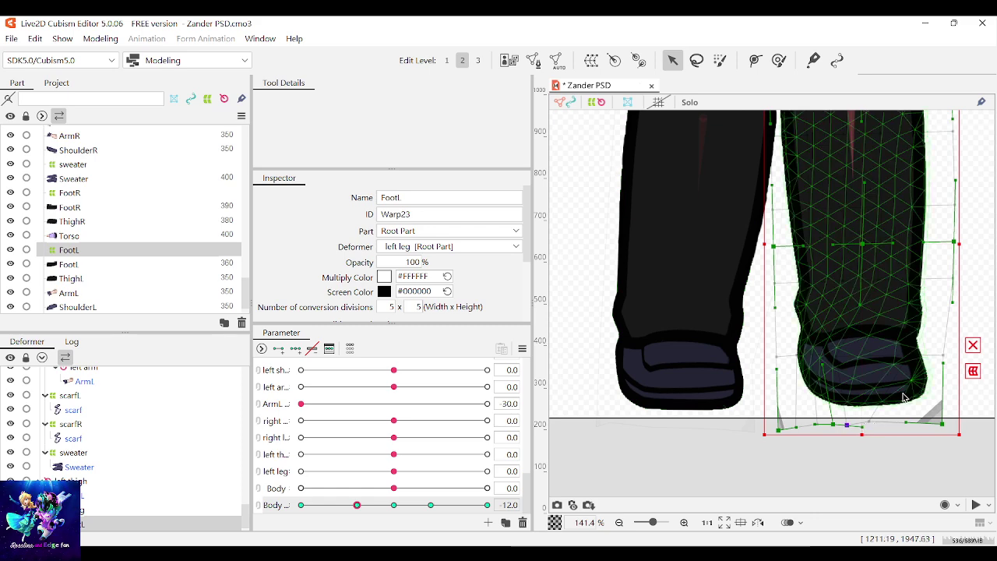
{"action": "scroll", "coordinate": [888, 396], "scroll_direction": "up", "scroll_amount": 5}
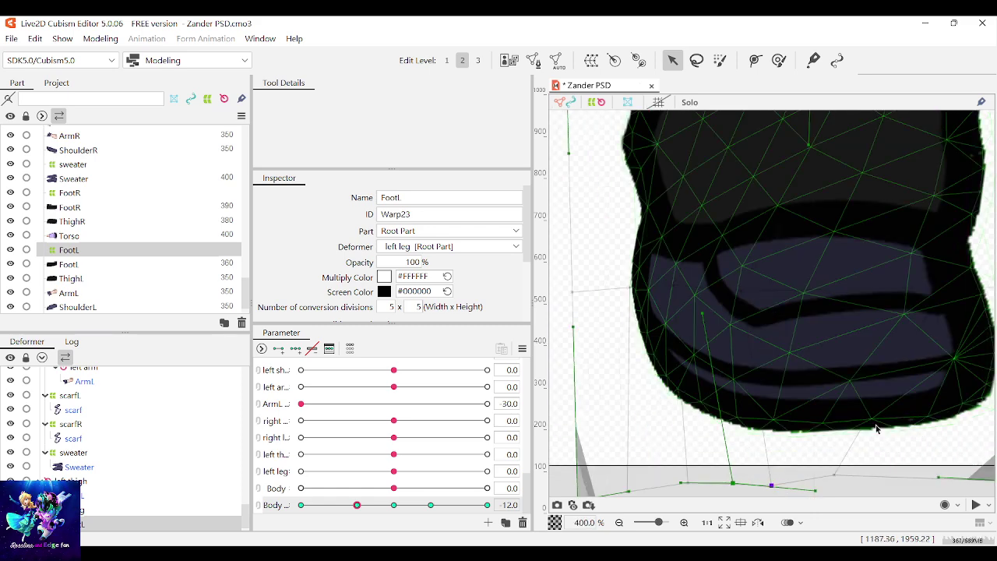
{"action": "scroll", "coordinate": [927, 310], "scroll_direction": "down", "scroll_amount": 1}
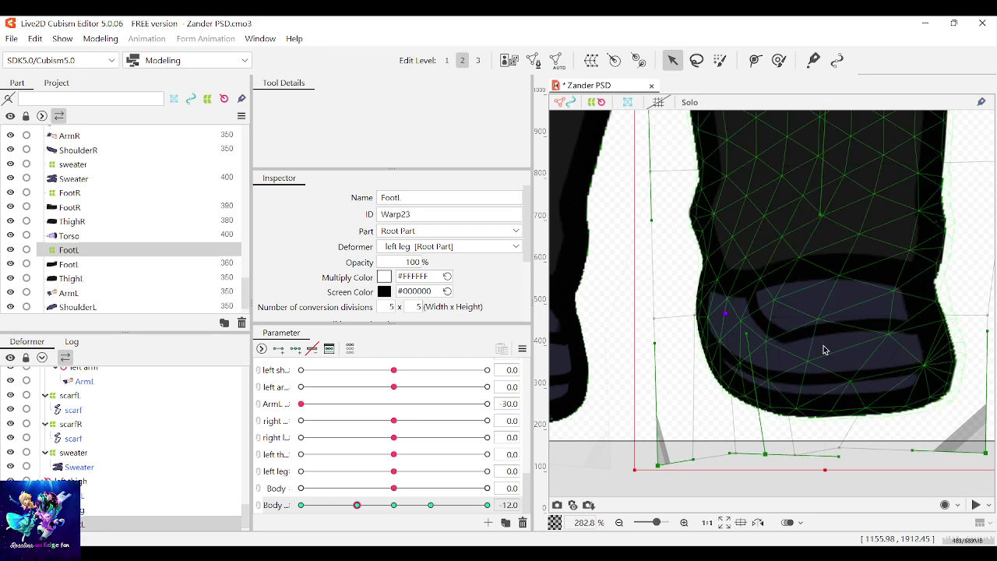
Move the FootL warp's bottom-right corner and right shoe-level points farther inward, fine-tuning the adjacent interior point
{"action": "left_click_drag", "start_coordinate": [923, 322], "coordinate": [911, 322]}
{"action": "scroll", "coordinate": [954, 329], "scroll_direction": "down", "scroll_amount": 3}
{"action": "scroll", "coordinate": [950, 325], "scroll_direction": "up", "scroll_amount": 2}
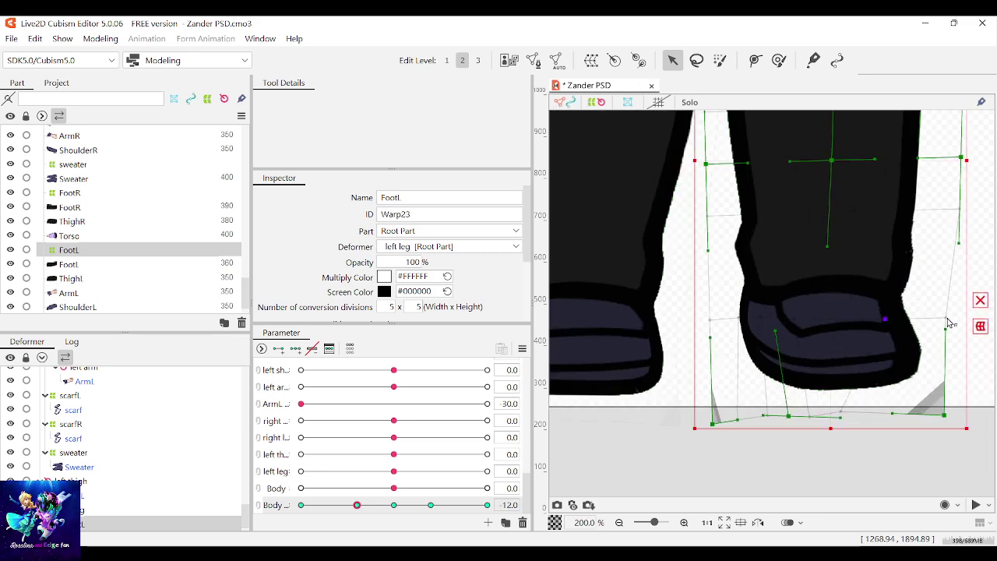
{"action": "left_click_drag", "start_coordinate": [945, 416], "coordinate": [924, 415]}
{"action": "left_click_drag", "start_coordinate": [874, 322], "coordinate": [893, 323]}
{"action": "left_click_drag", "start_coordinate": [924, 416], "coordinate": [937, 415]}
{"action": "left_click_drag", "start_coordinate": [894, 321], "coordinate": [888, 321]}
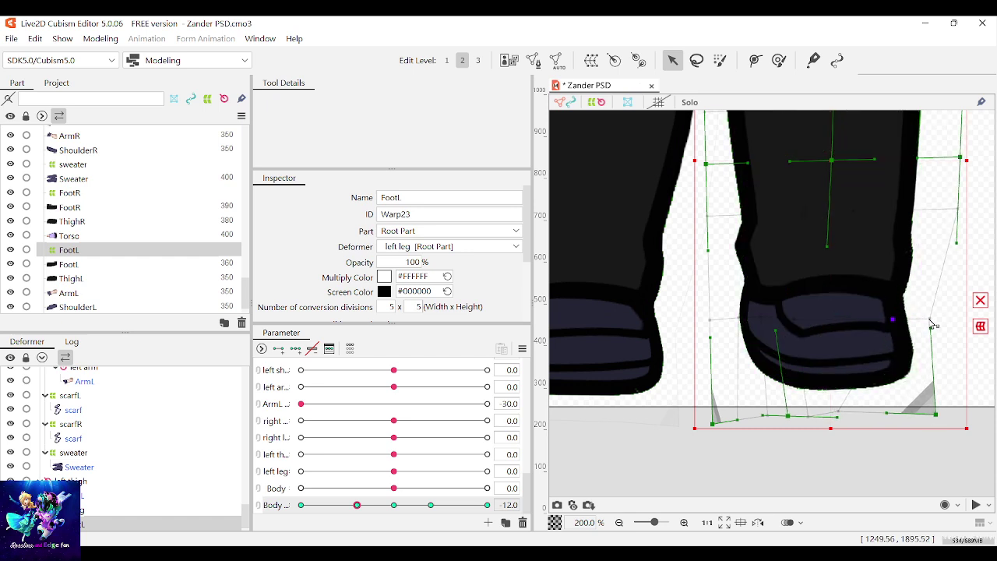
{"action": "scroll", "coordinate": [934, 323], "scroll_direction": "down", "scroll_amount": 1}
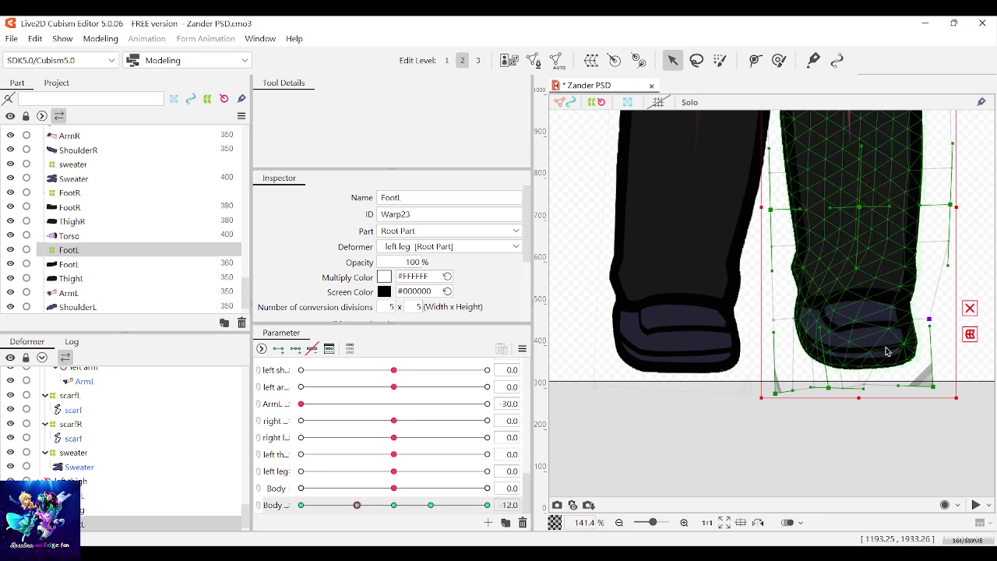
{"action": "left_click", "coordinate": [890, 319]}
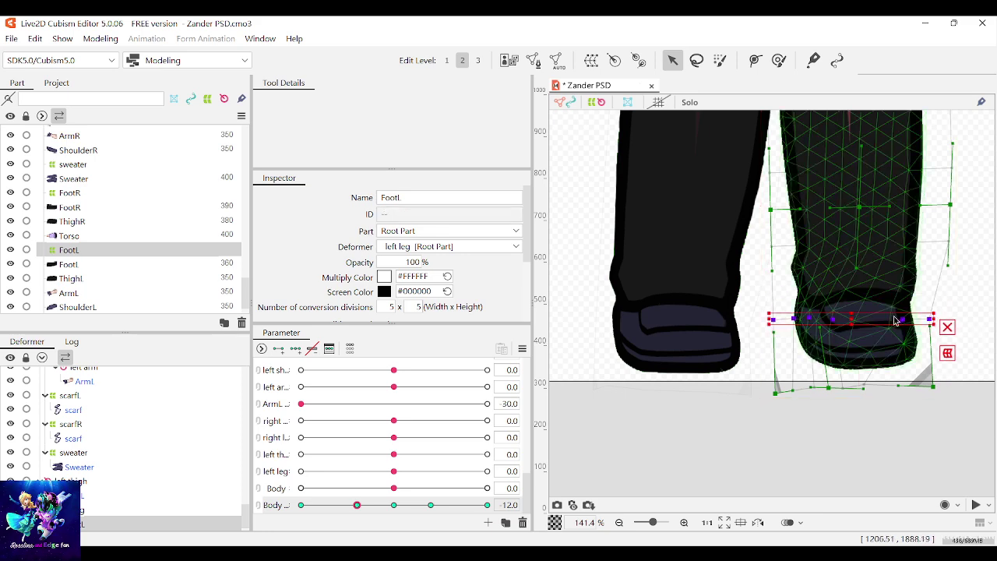
{"action": "scroll", "coordinate": [890, 319], "scroll_direction": "up", "scroll_amount": 2}
{"action": "scroll", "coordinate": [754, 329], "scroll_direction": "down", "scroll_amount": 2}
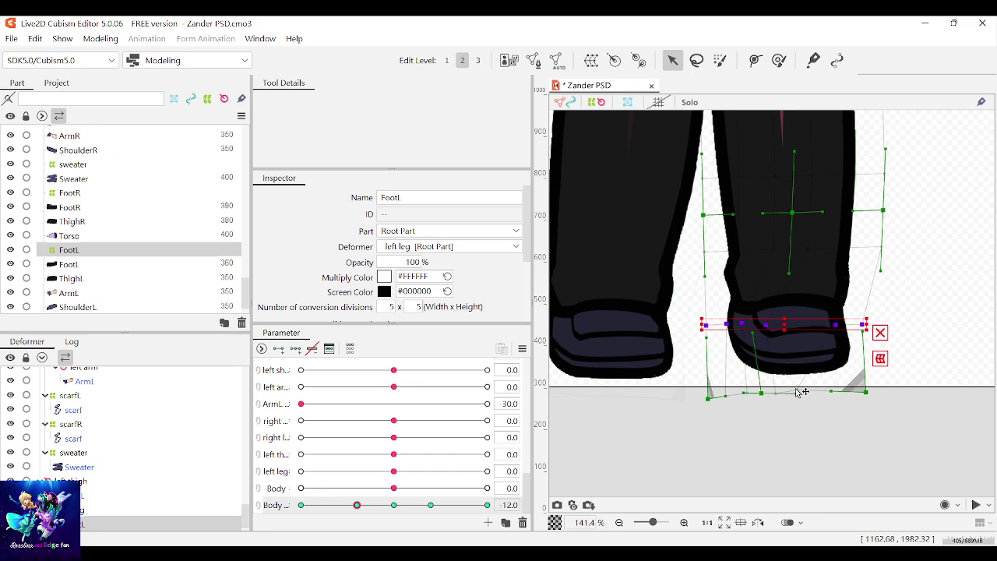
{"action": "left_click", "coordinate": [824, 430]}
{"action": "scroll", "coordinate": [779, 393], "scroll_direction": "down", "scroll_amount": 1}
{"action": "scroll", "coordinate": [797, 363], "scroll_direction": "up", "scroll_amount": 2}
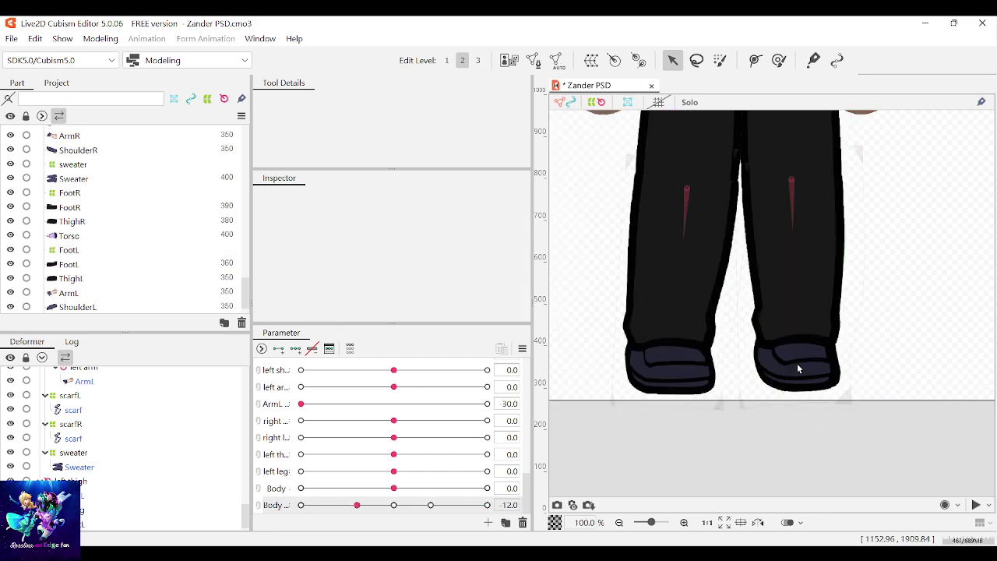
Lower the FootL warp's bottom-edge point just right of centre to straighten the shoe's sole line
{"action": "left_click", "coordinate": [901, 440]}
{"action": "scroll", "coordinate": [829, 412], "scroll_direction": "up", "scroll_amount": 2}
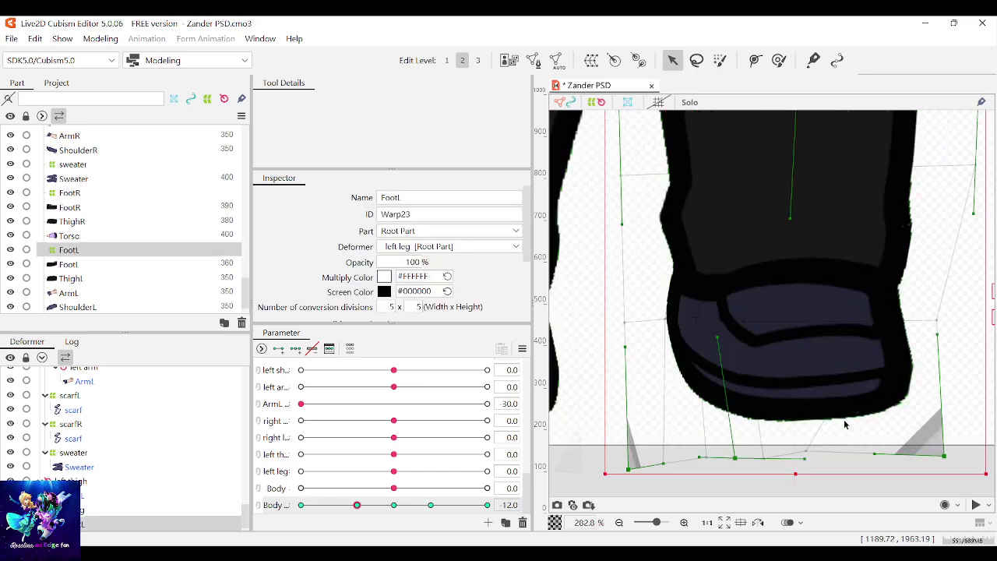
{"action": "left_click_drag", "start_coordinate": [805, 450], "coordinate": [807, 460]}
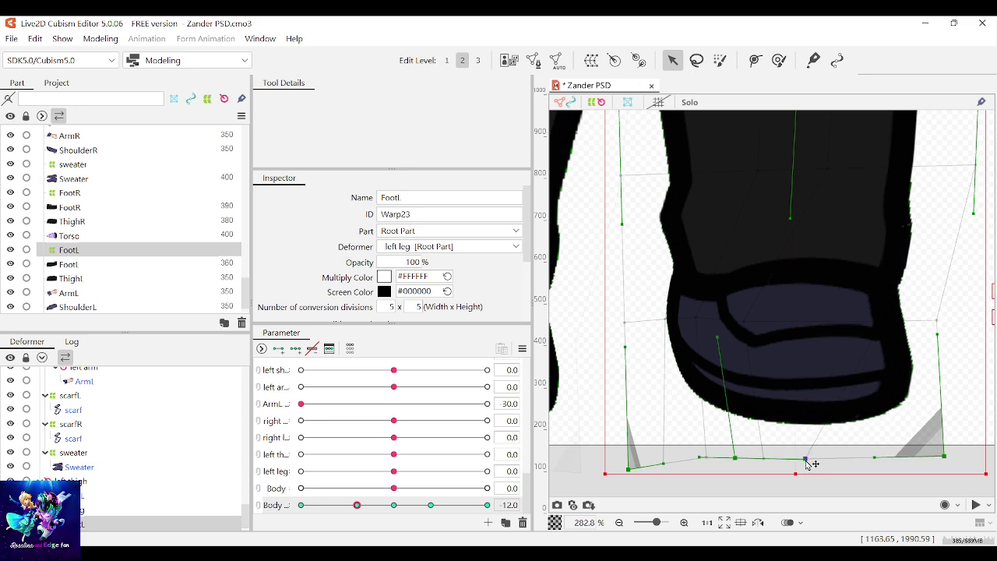
{"action": "scroll", "coordinate": [830, 441], "scroll_direction": "down", "scroll_amount": 3}
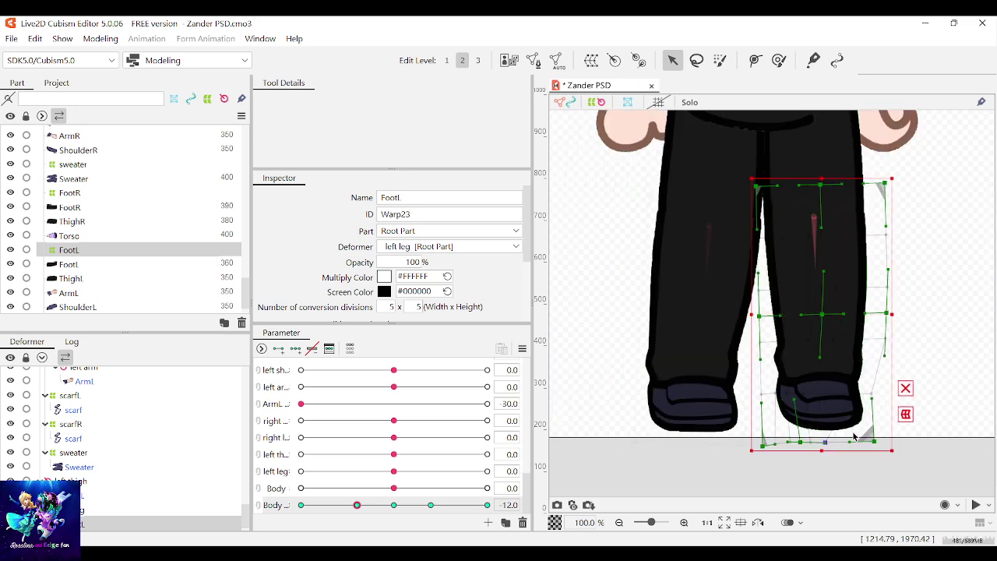
Pull the FootL warp's right-edge points at shoe and lower-leg level and the adjacent interior shoe point inward
{"action": "scroll", "coordinate": [855, 427], "scroll_direction": "up", "scroll_amount": 1}
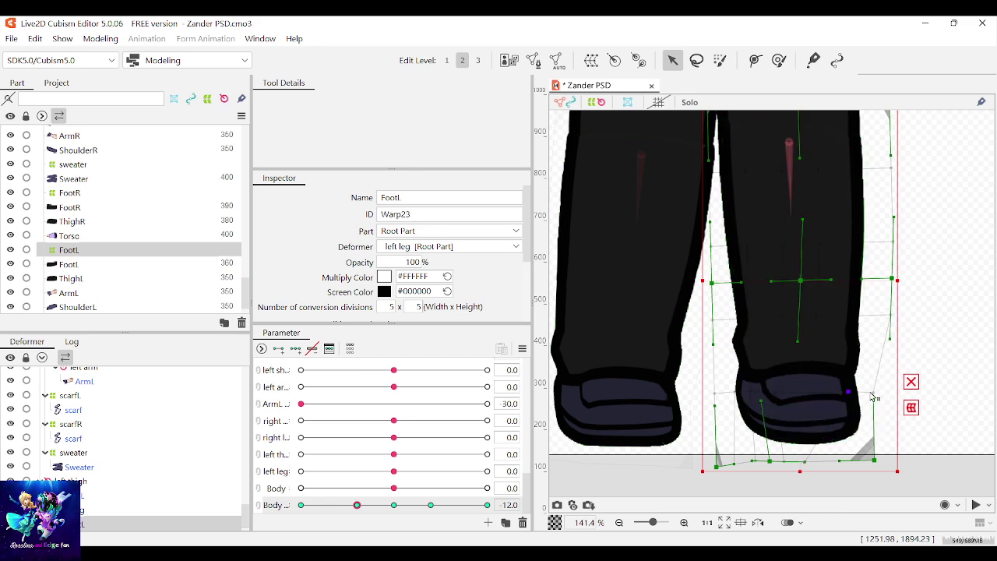
{"action": "left_click_drag", "start_coordinate": [872, 395], "coordinate": [865, 394]}
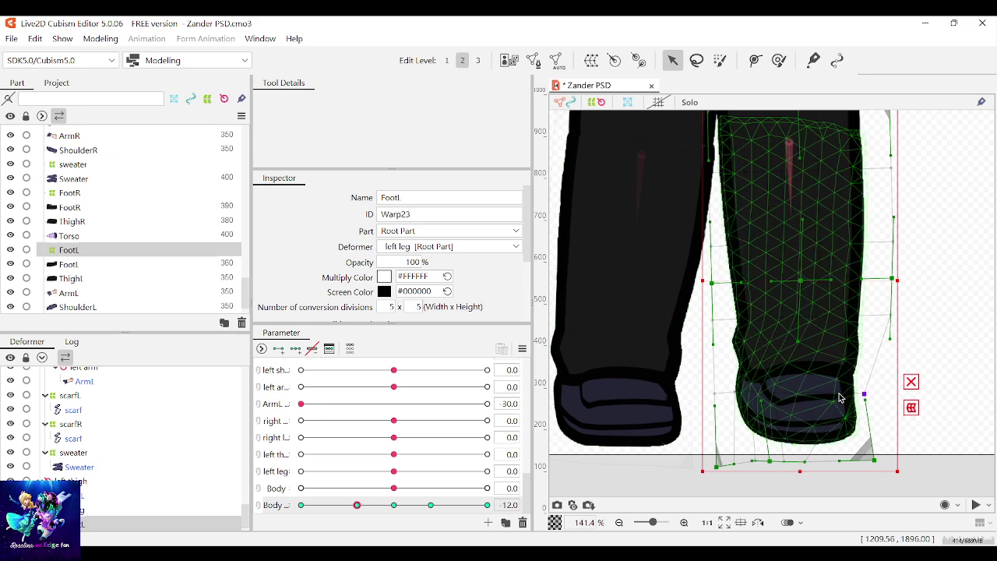
{"action": "left_click_drag", "start_coordinate": [864, 394], "coordinate": [837, 399]}
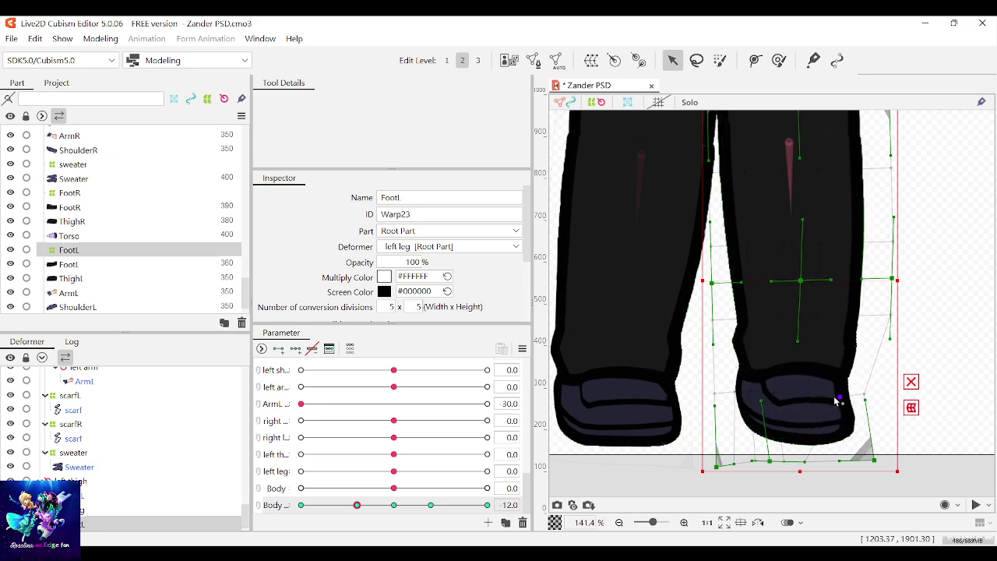
{"action": "left_click_drag", "start_coordinate": [891, 320], "coordinate": [877, 322]}
{"action": "scroll", "coordinate": [868, 346], "scroll_direction": "down", "scroll_amount": 2}
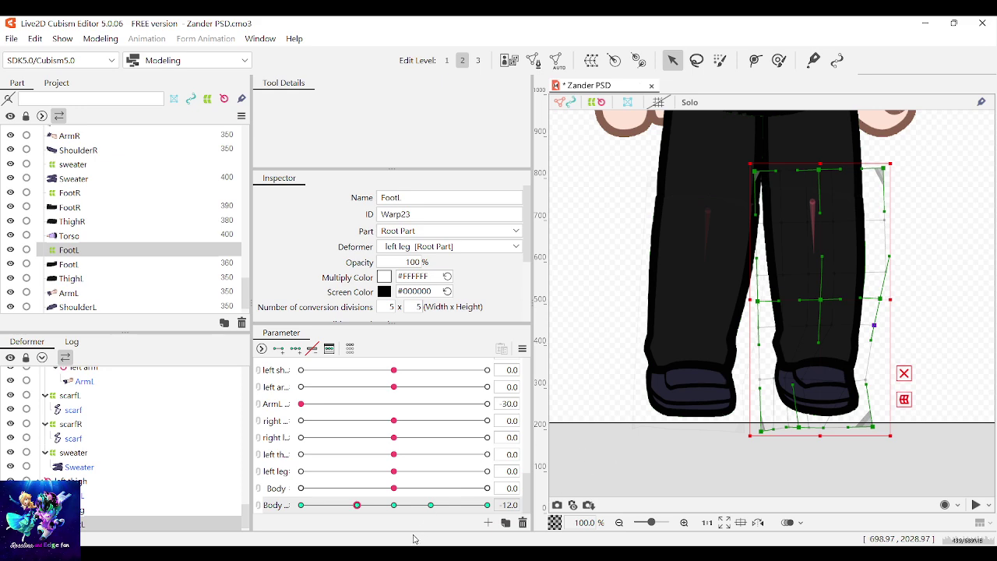
Shift the FootL warp's shoe-level and bottom points slightly right, and stretch them leftward to widen the shoe
{"action": "left_click_drag", "start_coordinate": [370, 507], "coordinate": [357, 508]}
{"action": "scroll", "coordinate": [856, 432], "scroll_direction": "up", "scroll_amount": 2}
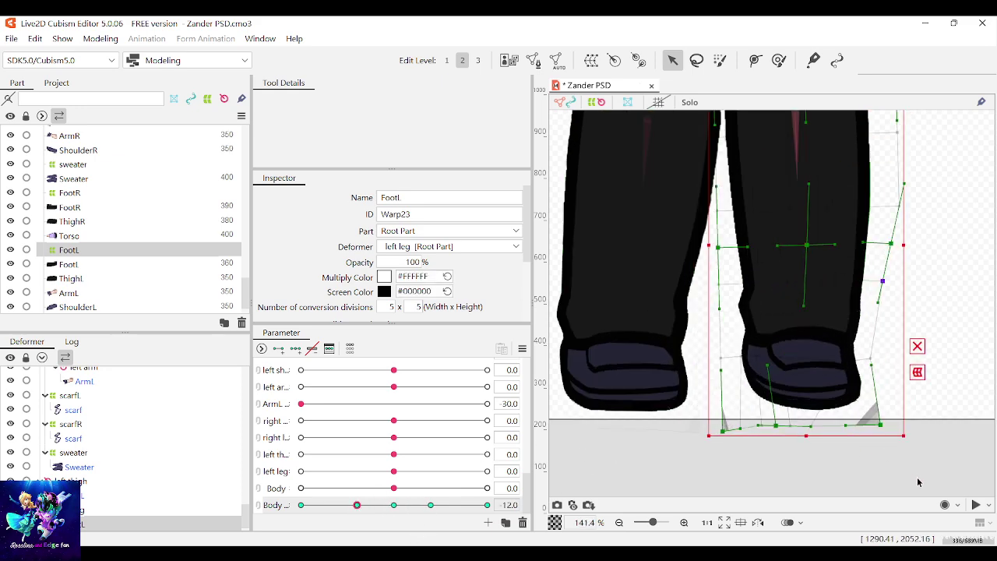
{"action": "left_click_drag", "start_coordinate": [917, 476], "coordinate": [710, 335]}
{"action": "left_click_drag", "start_coordinate": [798, 397], "coordinate": [805, 398]}
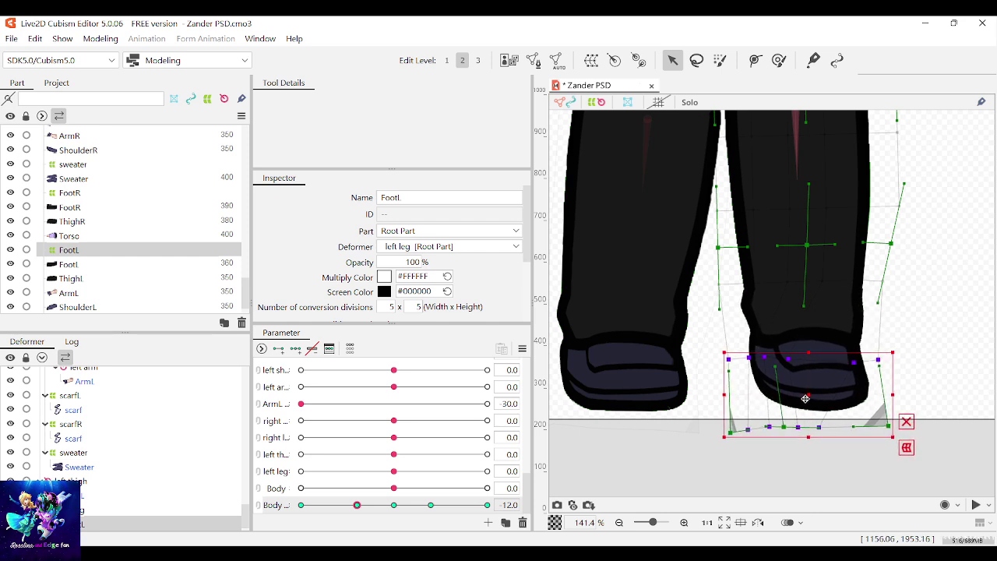
{"action": "left_click_drag", "start_coordinate": [721, 395], "coordinate": [712, 395]}
{"action": "left_click", "coordinate": [739, 483]}
{"action": "left_click", "coordinate": [740, 484]}
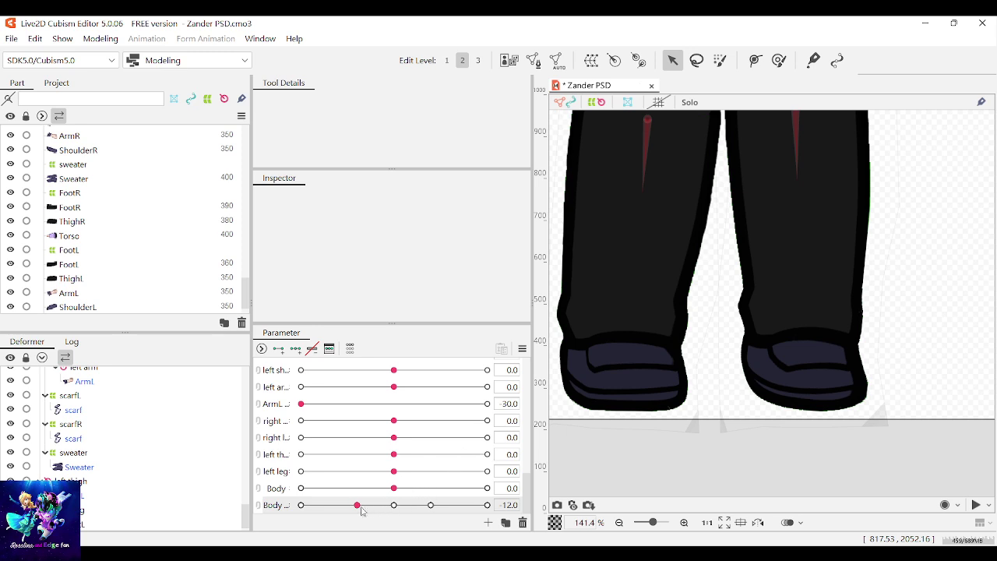
Fine-tune the FootL warp's shoe-level points near the shoe's left side at the -12 body-turn key
{"action": "mouse_move", "coordinate": [362, 510]}
{"action": "left_mouse_down"}
{"action": "mouse_move", "coordinate": [399, 508]}
{"action": "mouse_move", "coordinate": [349, 514]}
{"action": "mouse_move", "coordinate": [355, 508]}
{"action": "left_mouse_up"}
{"action": "scroll", "coordinate": [804, 421], "scroll_direction": "down", "scroll_amount": 2}
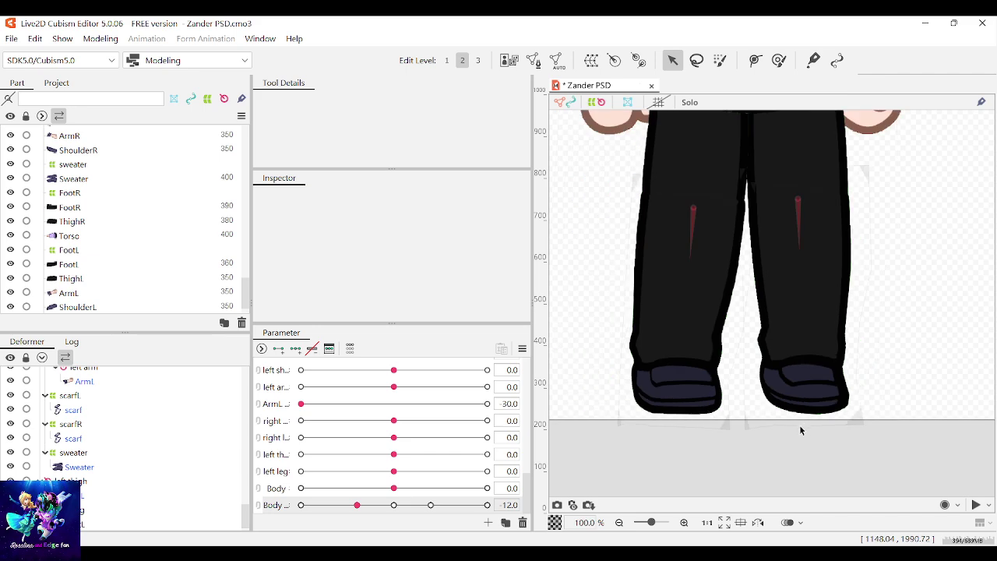
{"action": "left_click", "coordinate": [863, 420]}
{"action": "scroll", "coordinate": [767, 382], "scroll_direction": "up", "scroll_amount": 2}
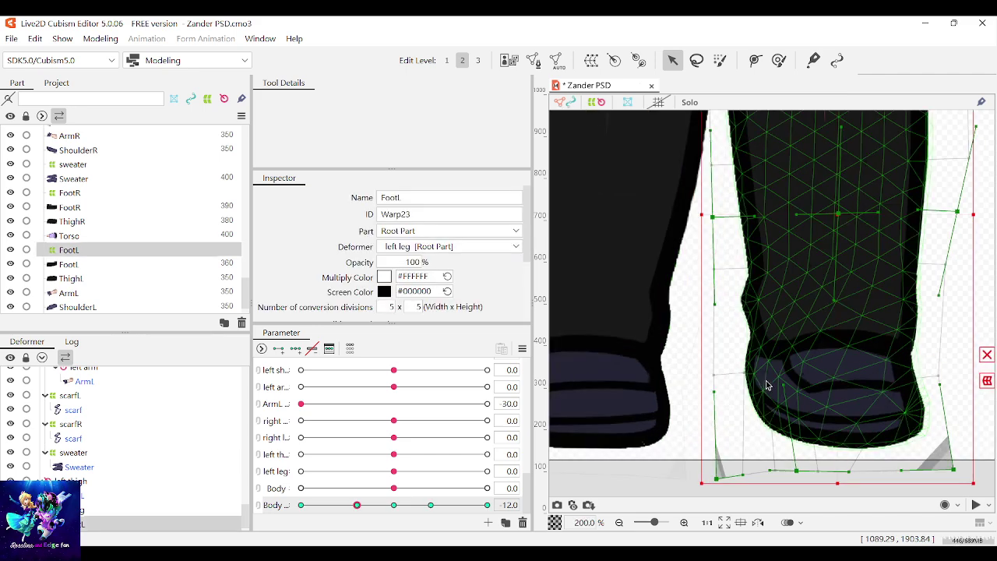
{"action": "left_click_drag", "start_coordinate": [741, 374], "coordinate": [745, 374]}
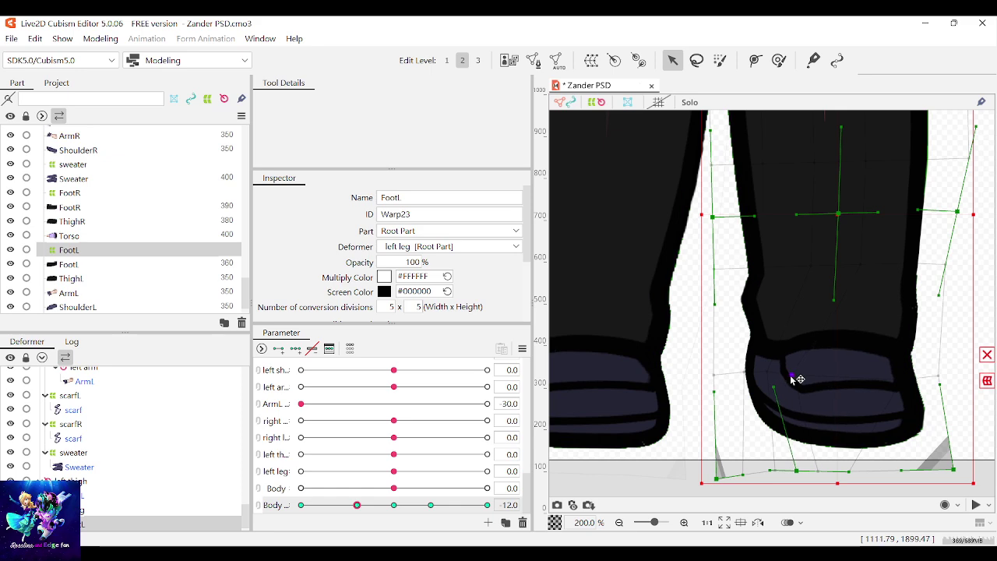
{"action": "scroll", "coordinate": [802, 381], "scroll_direction": "down", "scroll_amount": 3}
{"action": "left_click", "coordinate": [930, 341]}
{"action": "scroll", "coordinate": [811, 462], "scroll_direction": "down", "scroll_amount": 2}
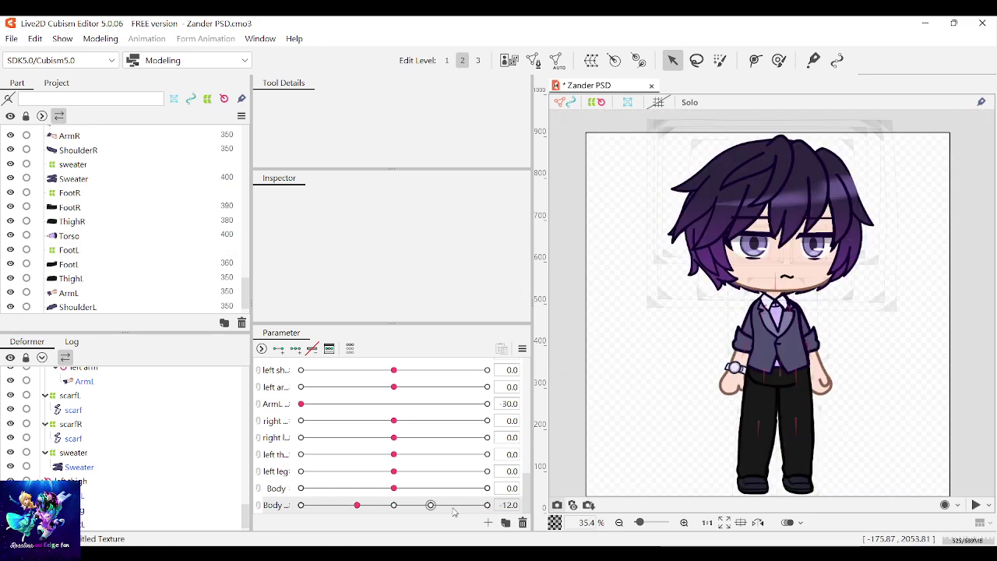
{"action": "mouse_move", "coordinate": [373, 508]}
{"action": "left_mouse_down"}
{"action": "mouse_move", "coordinate": [429, 506]}
{"action": "mouse_move", "coordinate": [369, 512]}
{"action": "left_mouse_up"}
Stretch the FootL warp's shoe-level and bottom point rows to the right to widen the left leg's shoe
{"action": "left_click", "coordinate": [794, 477]}
{"action": "scroll", "coordinate": [794, 479], "scroll_direction": "up", "scroll_amount": 6}
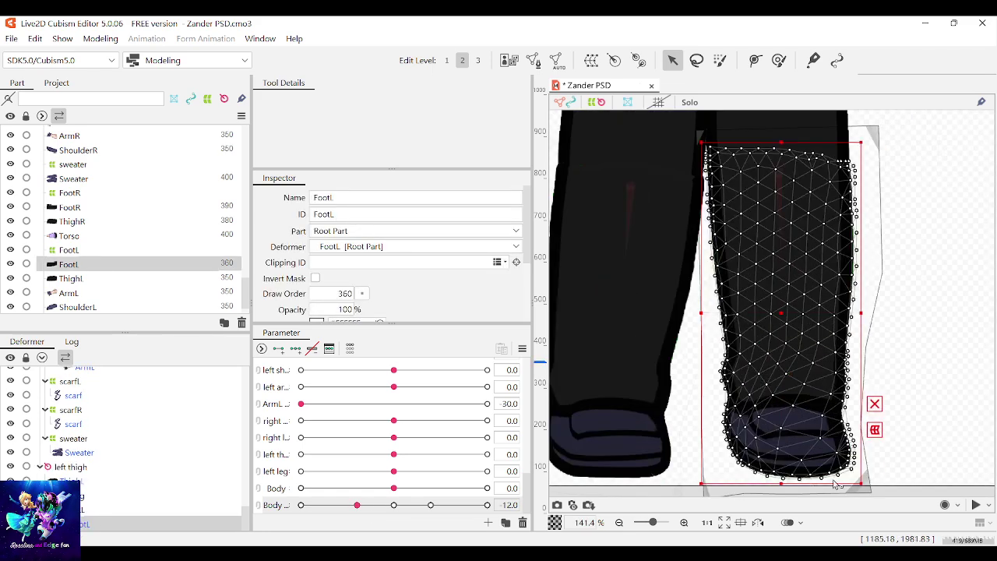
{"action": "scroll", "coordinate": [890, 449], "scroll_direction": "down", "scroll_amount": 2}
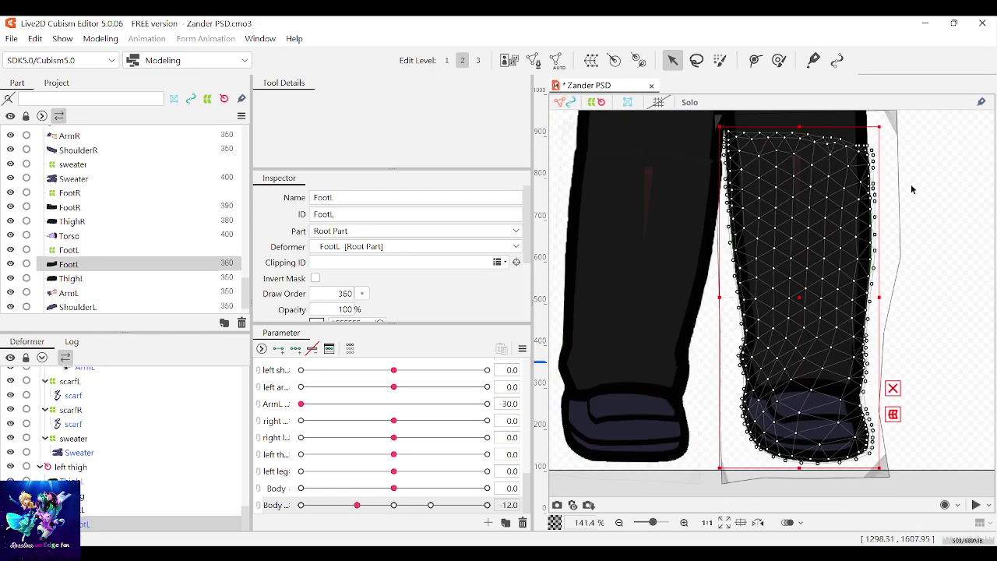
{"action": "left_click", "coordinate": [892, 115]}
{"action": "scroll", "coordinate": [891, 327], "scroll_direction": "down", "scroll_amount": 1}
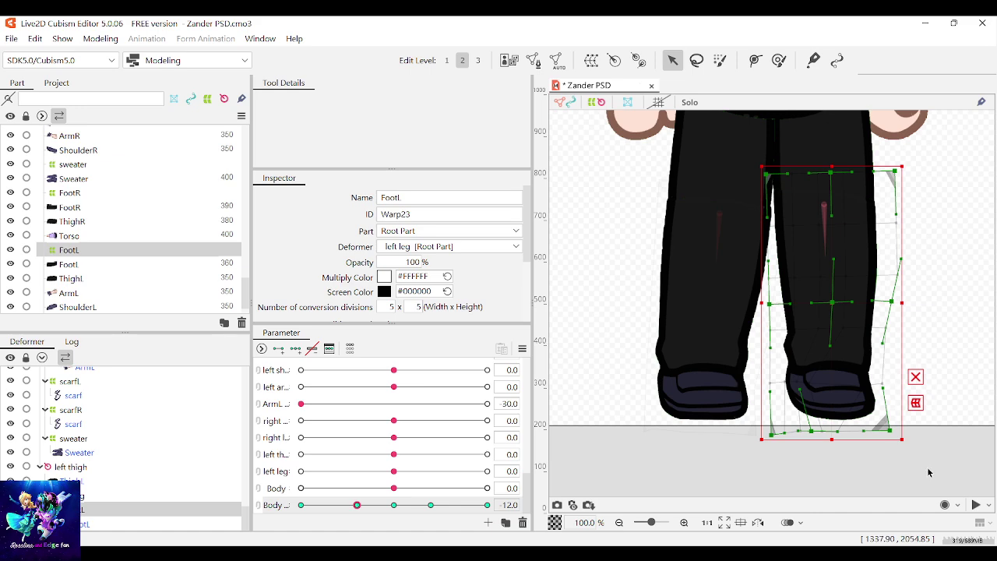
{"action": "left_click_drag", "start_coordinate": [928, 470], "coordinate": [738, 360]}
{"action": "left_click_drag", "start_coordinate": [894, 408], "coordinate": [902, 408]}
{"action": "left_click", "coordinate": [905, 345]}
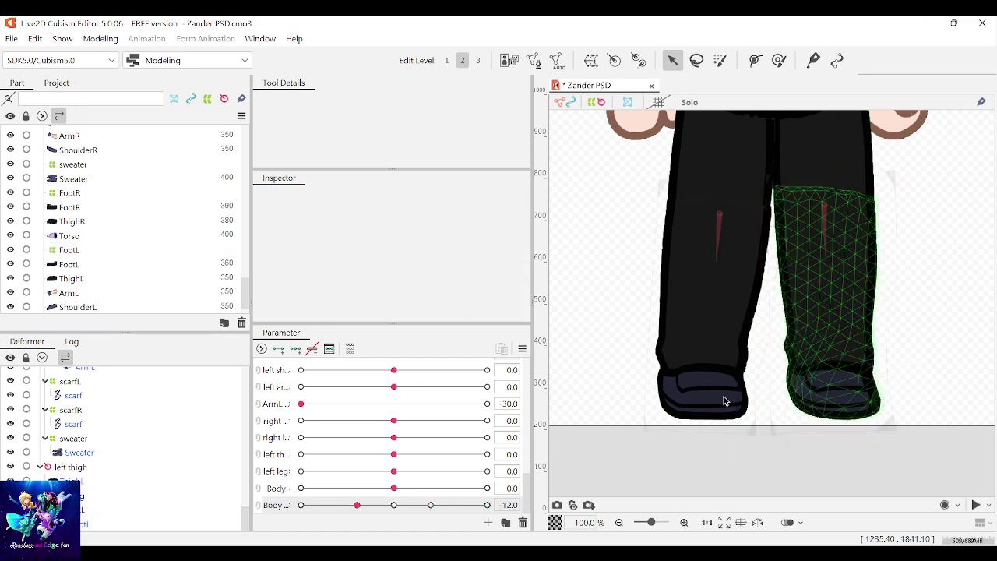
{"action": "mouse_move", "coordinate": [357, 504]}
{"action": "left_mouse_down"}
{"action": "mouse_move", "coordinate": [393, 506]}
{"action": "mouse_move", "coordinate": [335, 512]}
{"action": "mouse_move", "coordinate": [357, 506]}
{"action": "left_mouse_up"}
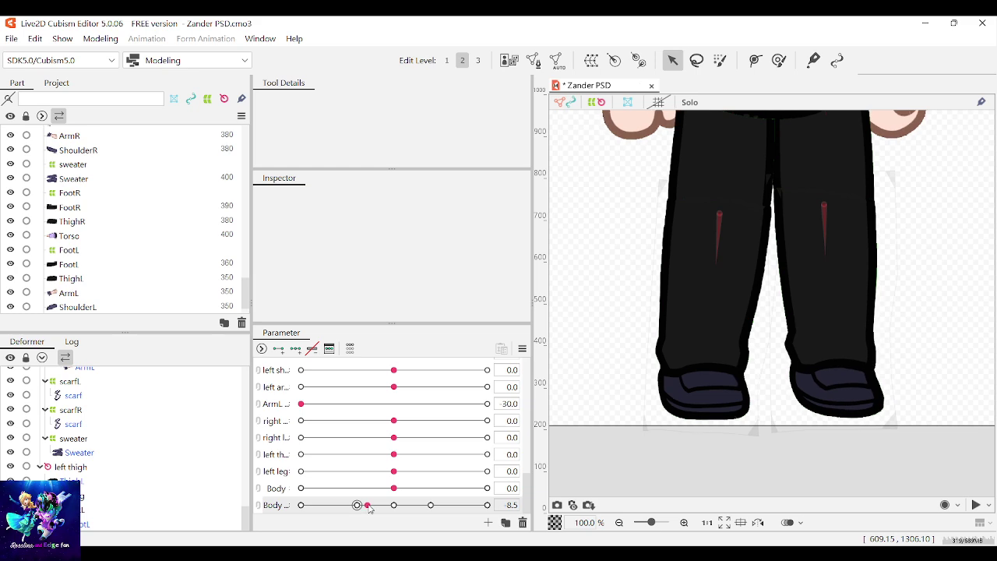
Pull the FootL warp's right-edge point just below mid-leg outward at body-turn value -12
{"action": "left_click", "coordinate": [853, 329]}
{"action": "scroll", "coordinate": [891, 322], "scroll_direction": "up", "scroll_amount": 2}
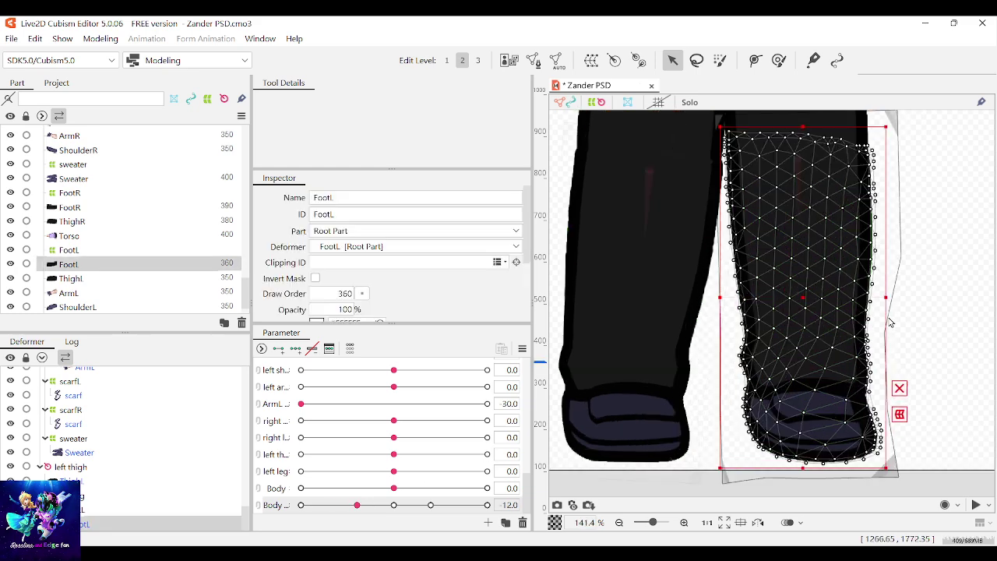
{"action": "left_click", "coordinate": [897, 116]}
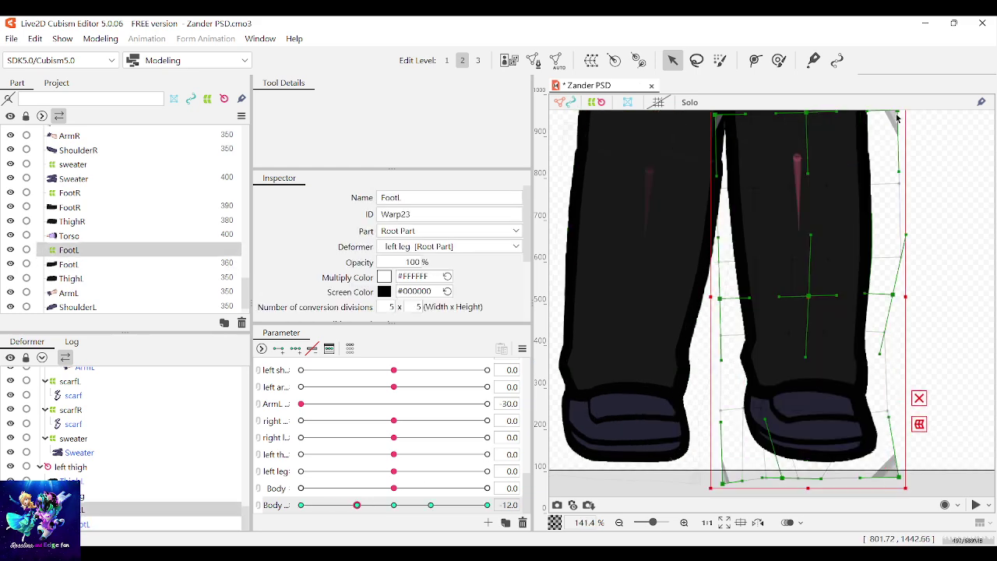
{"action": "scroll", "coordinate": [855, 351], "scroll_direction": "up", "scroll_amount": 2}
{"action": "left_click_drag", "start_coordinate": [898, 326], "coordinate": [924, 326]}
{"action": "scroll", "coordinate": [909, 356], "scroll_direction": "down", "scroll_amount": 1}
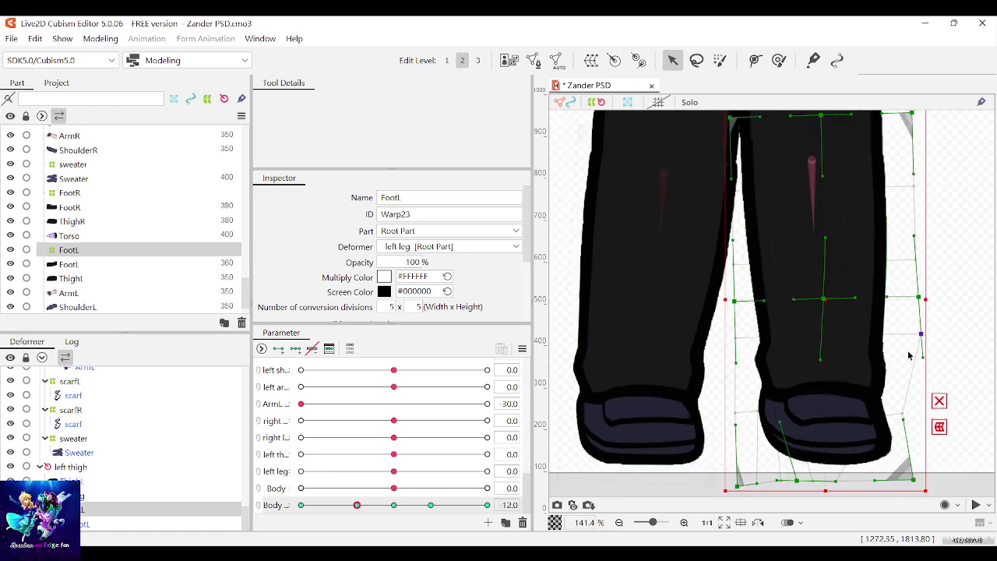
{"action": "left_click", "coordinate": [945, 285]}
{"action": "scroll", "coordinate": [803, 308], "scroll_direction": "down", "scroll_amount": 2}
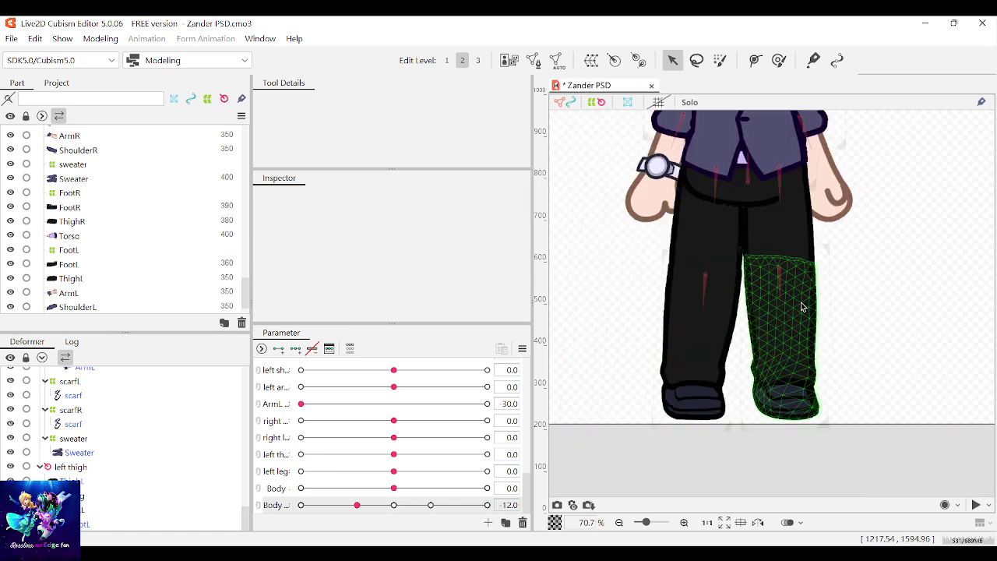
Examine the left leg and shoe shape by scrubbing the body-turn parameter around its -12 key
{"action": "left_click", "coordinate": [797, 342]}
{"action": "scroll", "coordinate": [798, 342], "scroll_direction": "up", "scroll_amount": 3}
{"action": "scroll", "coordinate": [836, 348], "scroll_direction": "down", "scroll_amount": 2}
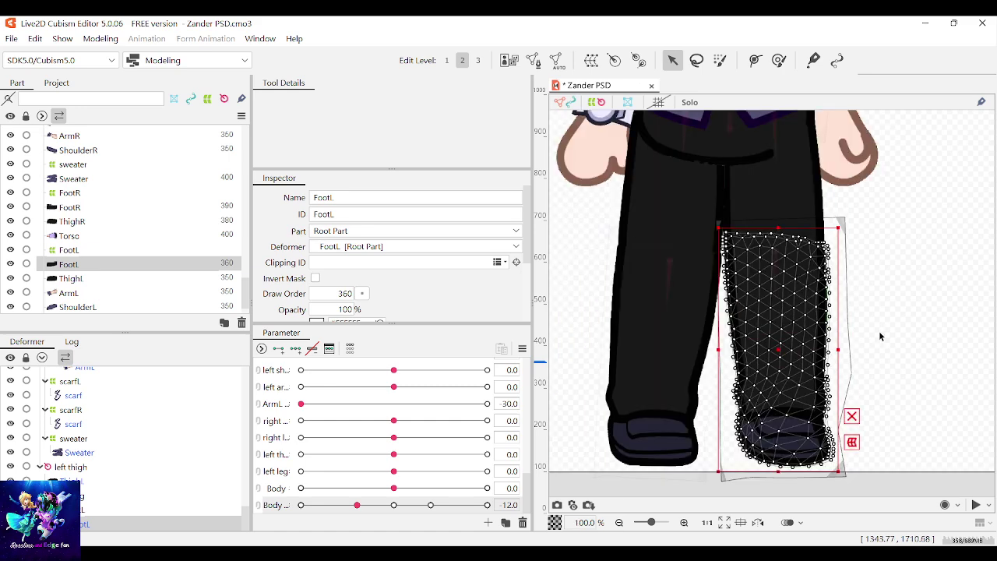
{"action": "left_click", "coordinate": [879, 338]}
{"action": "mouse_move", "coordinate": [357, 508]}
{"action": "left_mouse_down"}
{"action": "mouse_move", "coordinate": [430, 506]}
{"action": "mouse_move", "coordinate": [351, 507]}
{"action": "mouse_move", "coordinate": [357, 514]}
{"action": "left_mouse_up"}
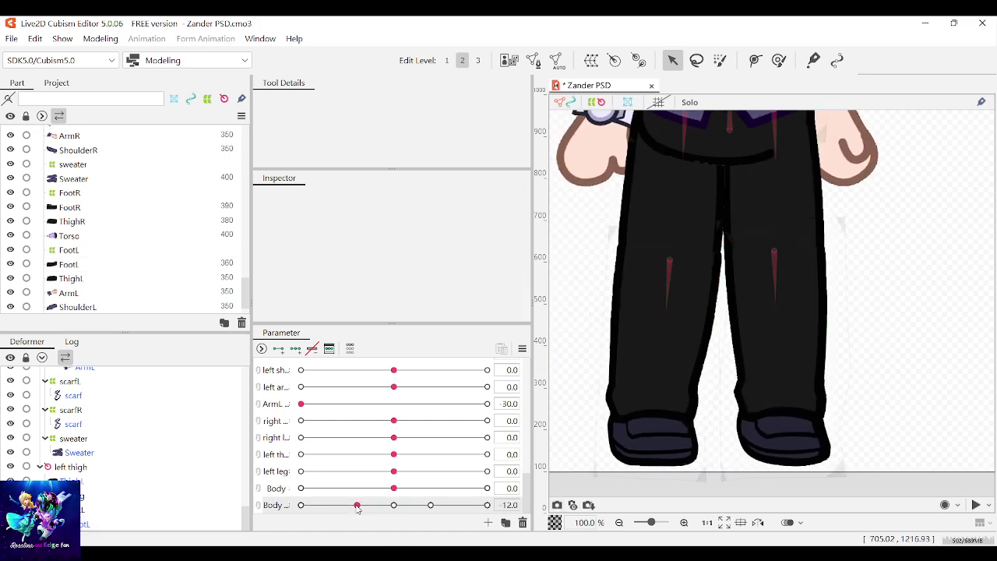
{"action": "scroll", "coordinate": [852, 365], "scroll_direction": "down", "scroll_amount": 2}
{"action": "scroll", "coordinate": [818, 432], "scroll_direction": "up", "scroll_amount": 4}
{"action": "scroll", "coordinate": [819, 420], "scroll_direction": "down", "scroll_amount": 1}
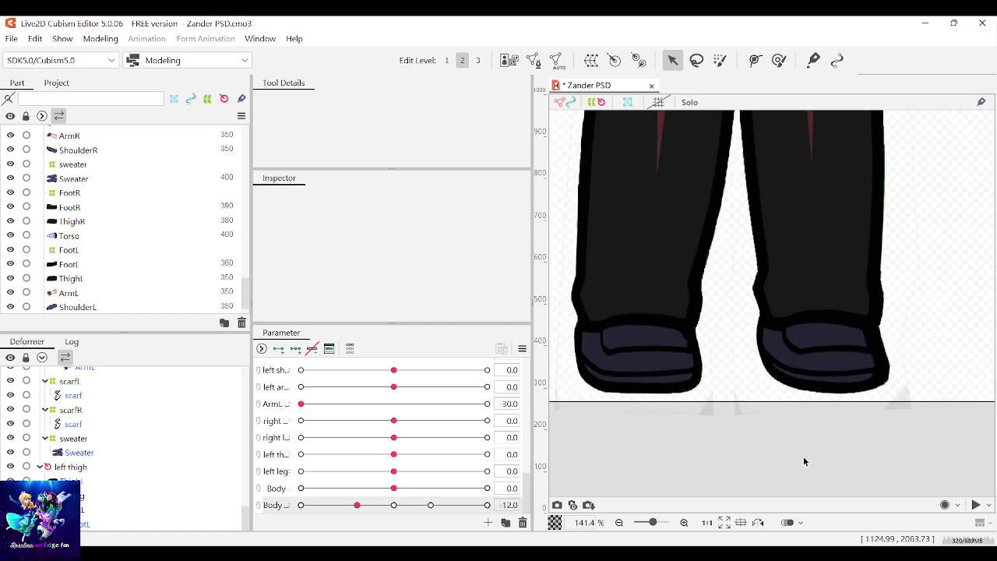
Move the FootL warp's two interior shoe-level points at the shoe's left side slightly to the left
{"action": "left_click", "coordinate": [907, 407]}
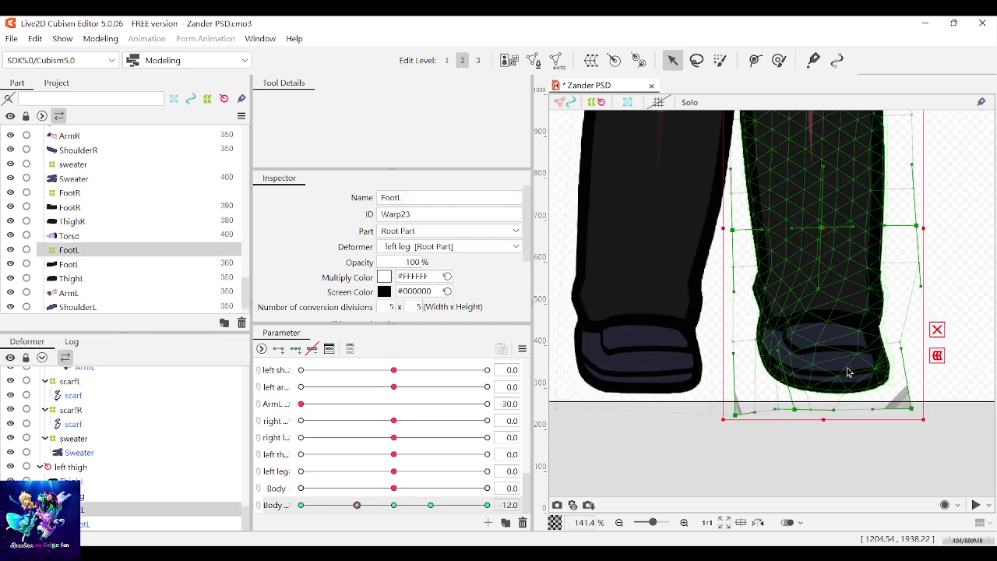
{"action": "scroll", "coordinate": [800, 336], "scroll_direction": "up", "scroll_amount": 2}
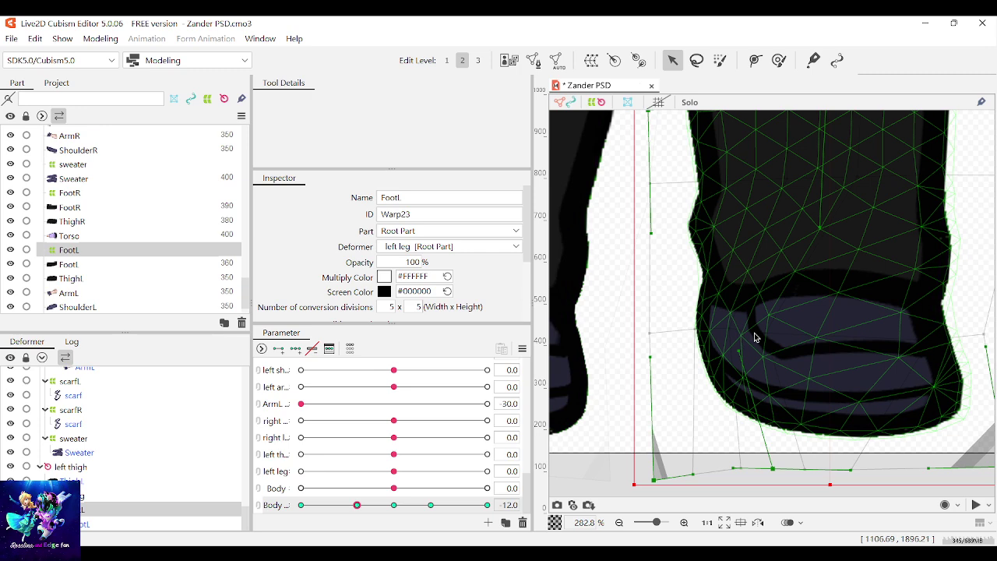
{"action": "scroll", "coordinate": [754, 333], "scroll_direction": "up", "scroll_amount": 3}
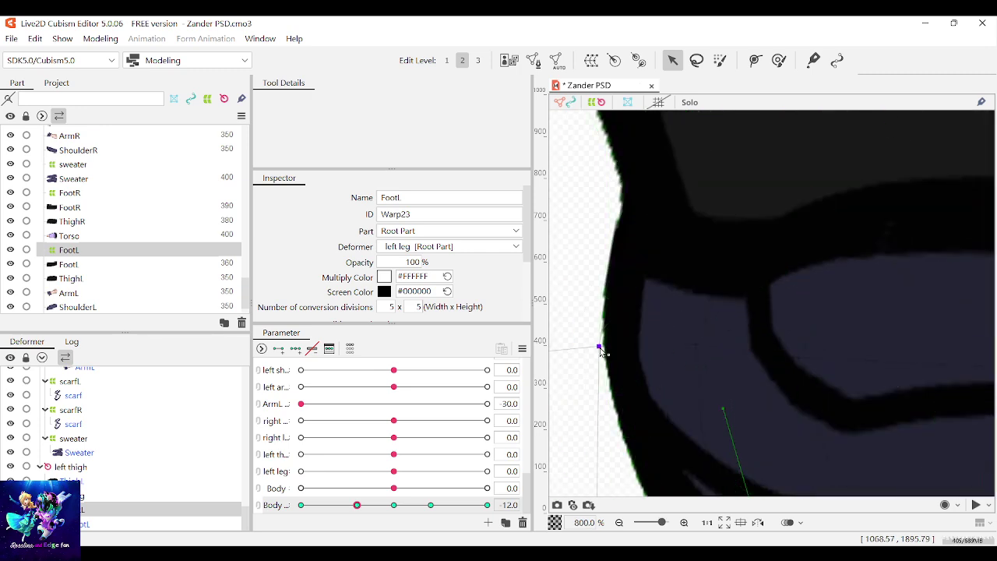
{"action": "scroll", "coordinate": [716, 280], "scroll_direction": "down", "scroll_amount": 1}
{"action": "left_click_drag", "start_coordinate": [664, 278], "coordinate": [851, 379]}
{"action": "left_click", "coordinate": [643, 334]}
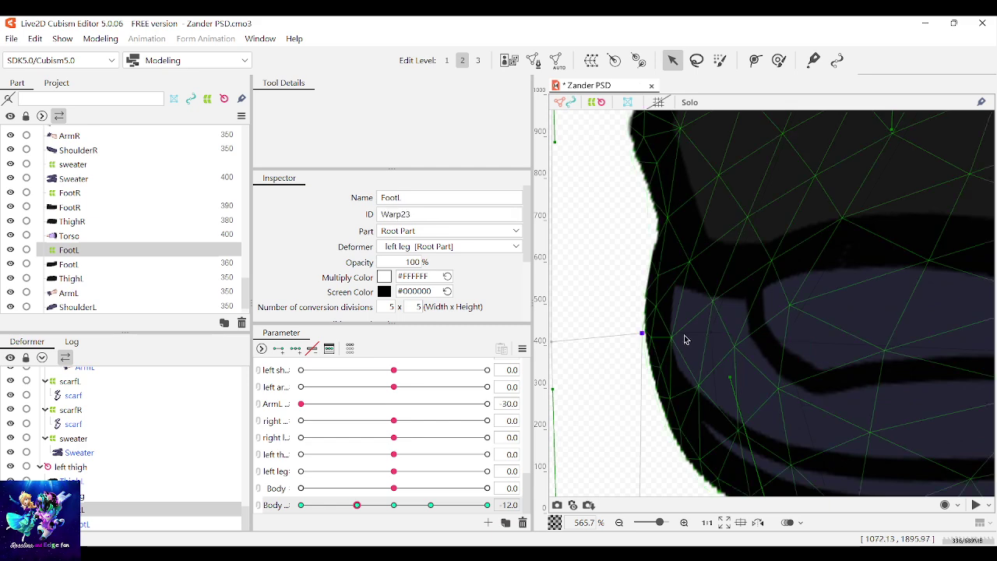
{"action": "left_click_drag", "start_coordinate": [711, 332], "coordinate": [697, 333]}
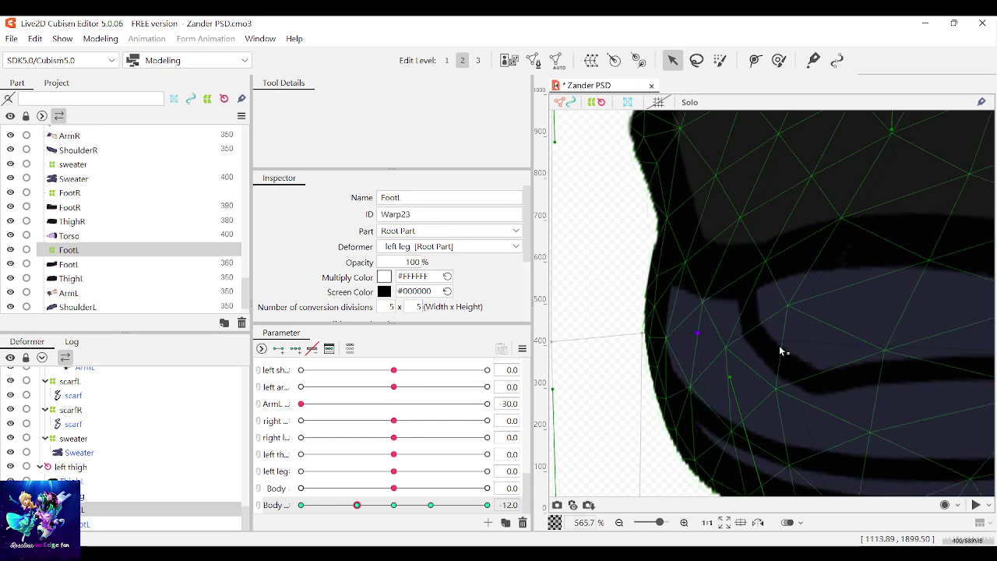
{"action": "left_click_drag", "start_coordinate": [783, 344], "coordinate": [766, 343]}
{"action": "scroll", "coordinate": [776, 344], "scroll_direction": "down", "scroll_amount": 1}
{"action": "scroll", "coordinate": [777, 345], "scroll_direction": "down", "scroll_amount": 3}
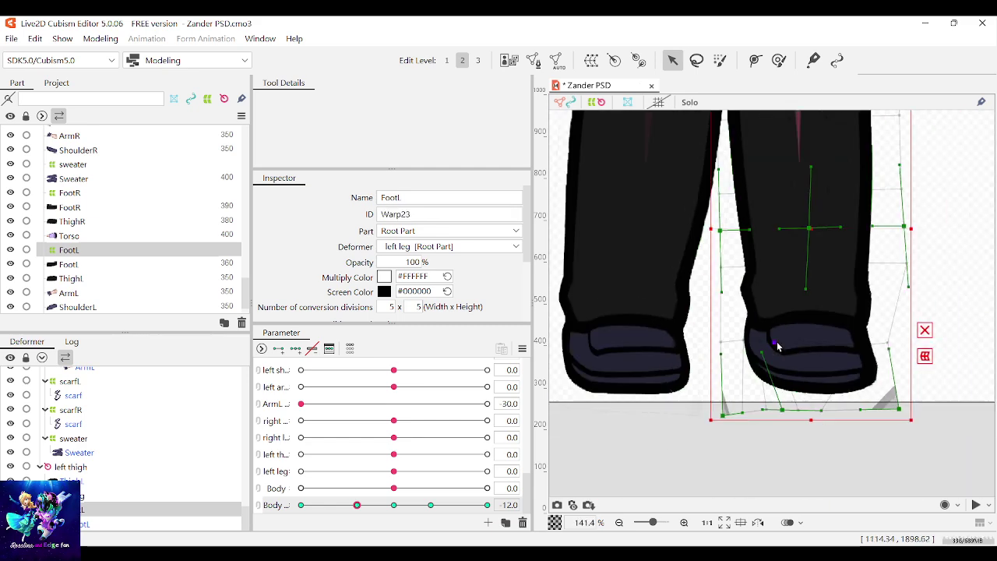
{"action": "left_click", "coordinate": [807, 449]}
{"action": "scroll", "coordinate": [807, 450], "scroll_direction": "down", "scroll_amount": 2}
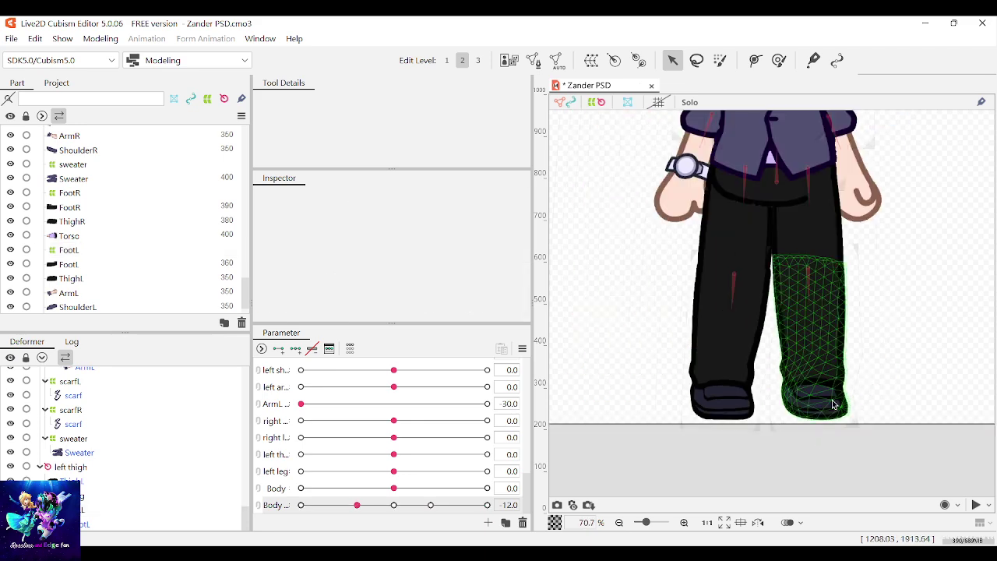
Move the FootL warp's right-edge point just below mid-leg slightly inward and preview the body turn around -12
{"action": "left_click", "coordinate": [832, 404]}
{"action": "scroll", "coordinate": [831, 404], "scroll_direction": "up", "scroll_amount": 3}
{"action": "left_click", "coordinate": [890, 470]}
{"action": "scroll", "coordinate": [864, 395], "scroll_direction": "up", "scroll_amount": 3}
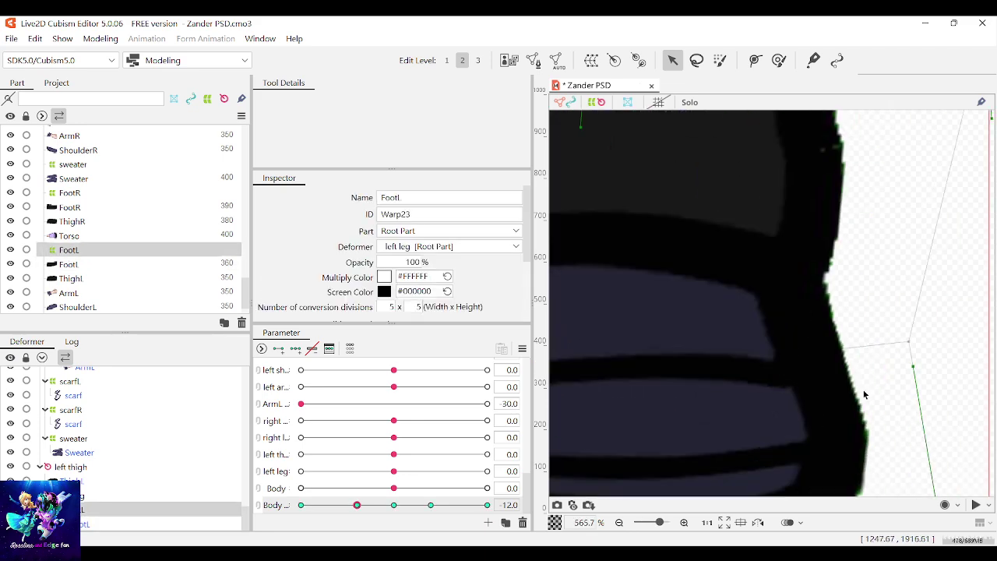
{"action": "scroll", "coordinate": [913, 352], "scroll_direction": "down", "scroll_amount": 3}
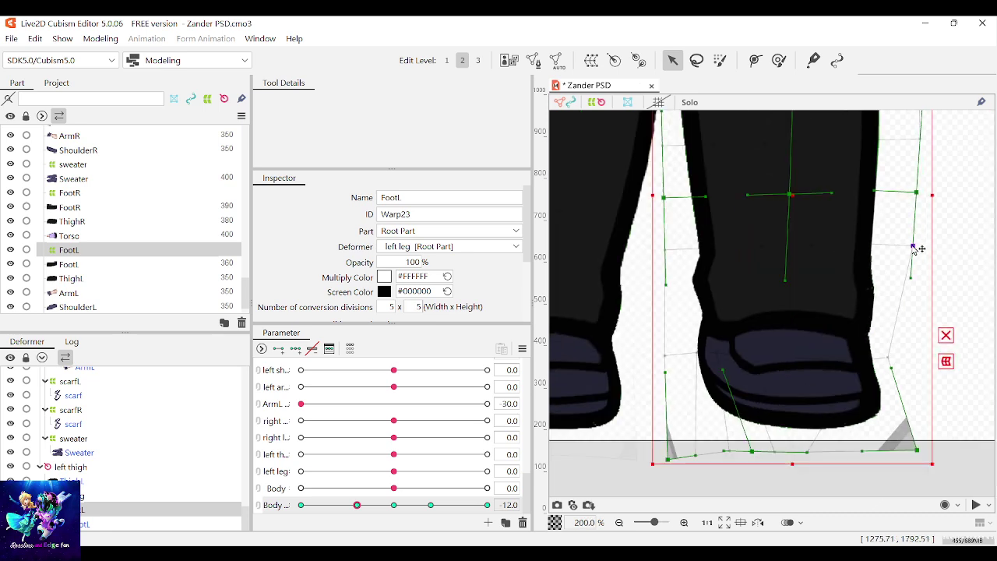
{"action": "scroll", "coordinate": [919, 247], "scroll_direction": "down", "scroll_amount": 2}
{"action": "mouse_move", "coordinate": [368, 506]}
{"action": "left_mouse_down"}
{"action": "mouse_move", "coordinate": [395, 506]}
{"action": "mouse_move", "coordinate": [359, 507]}
{"action": "left_mouse_up"}
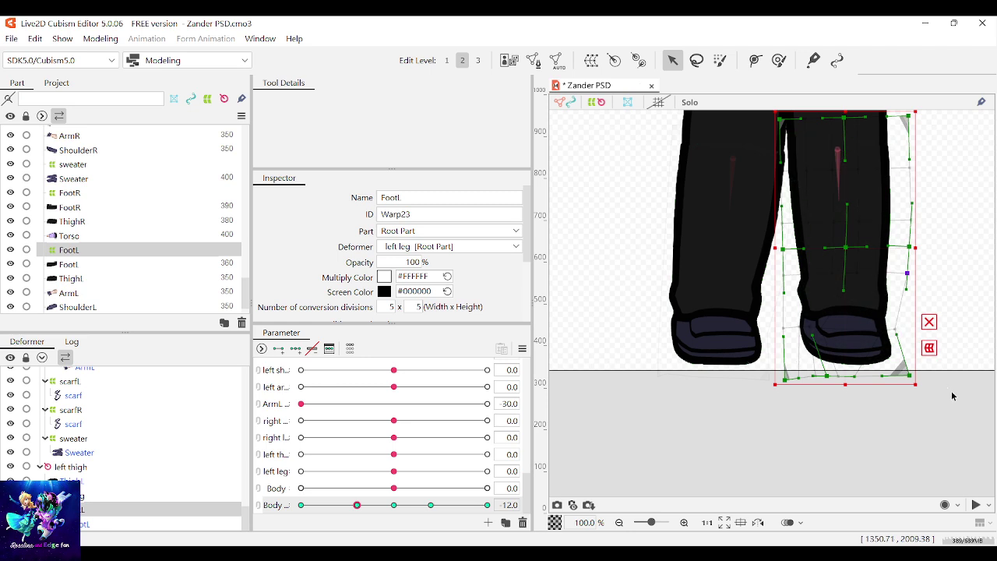
Narrow the FootL warp's right shoe points slightly, stretch all its shoe-level and bottom points rightward, and fit the whole character in view
{"action": "left_click_drag", "start_coordinate": [970, 419], "coordinate": [837, 297]}
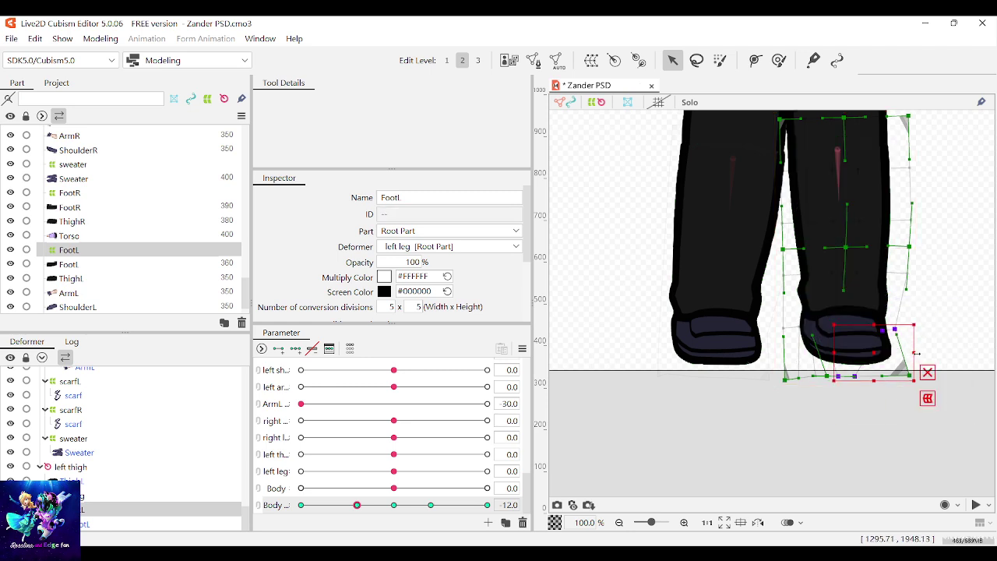
{"action": "mouse_move", "coordinate": [916, 353]}
{"action": "left_mouse_down"}
{"action": "mouse_move", "coordinate": [933, 355]}
{"action": "mouse_move", "coordinate": [914, 353]}
{"action": "left_mouse_up"}
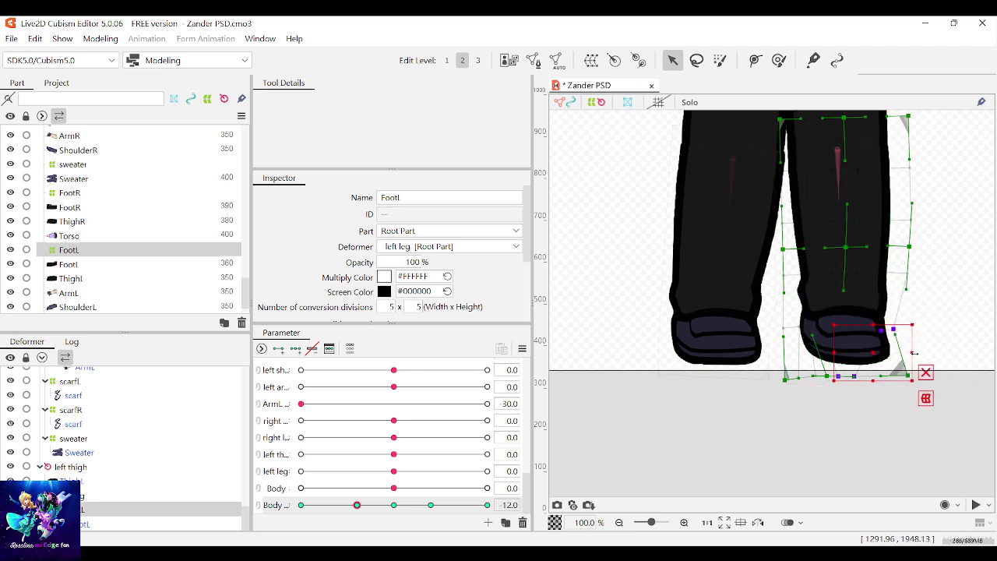
{"action": "left_click_drag", "start_coordinate": [963, 418], "coordinate": [756, 311]}
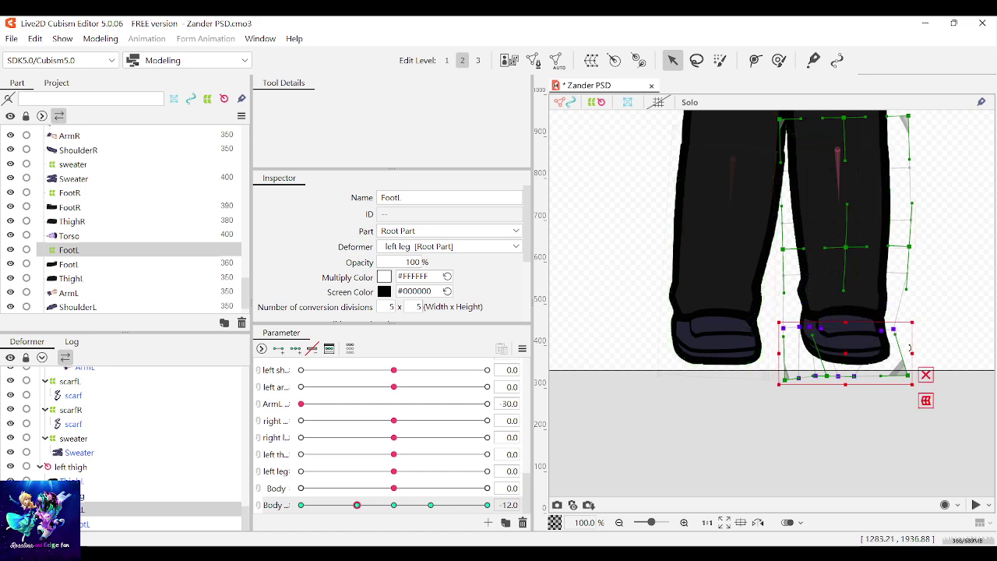
{"action": "left_click_drag", "start_coordinate": [911, 352], "coordinate": [918, 354]}
{"action": "left_click", "coordinate": [937, 310]}
{"action": "scroll", "coordinate": [873, 421], "scroll_direction": "down", "scroll_amount": 3}
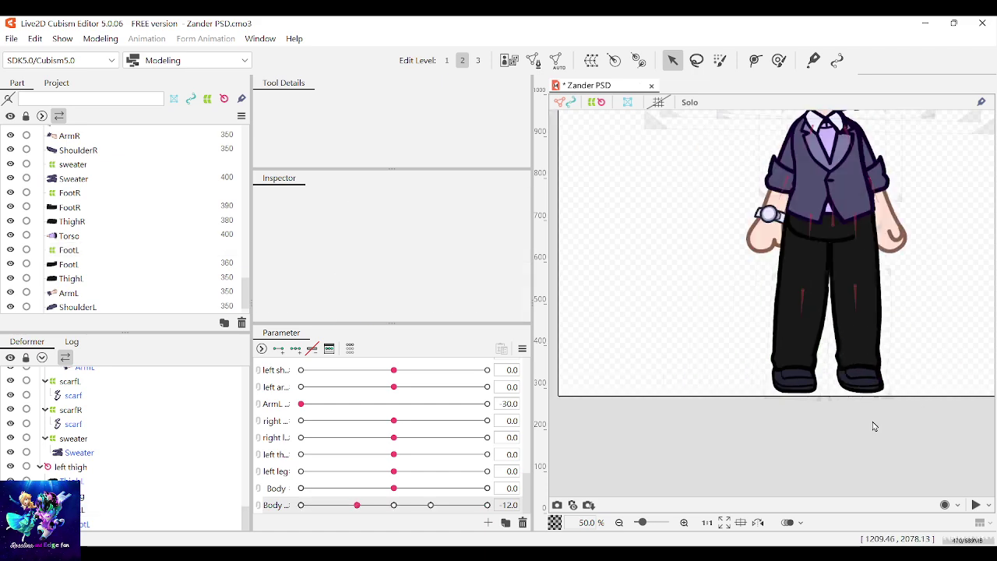
{"action": "scroll", "coordinate": [859, 397], "scroll_direction": "down", "scroll_amount": 4}
{"action": "scroll", "coordinate": [886, 331], "scroll_direction": "up", "scroll_amount": 3}
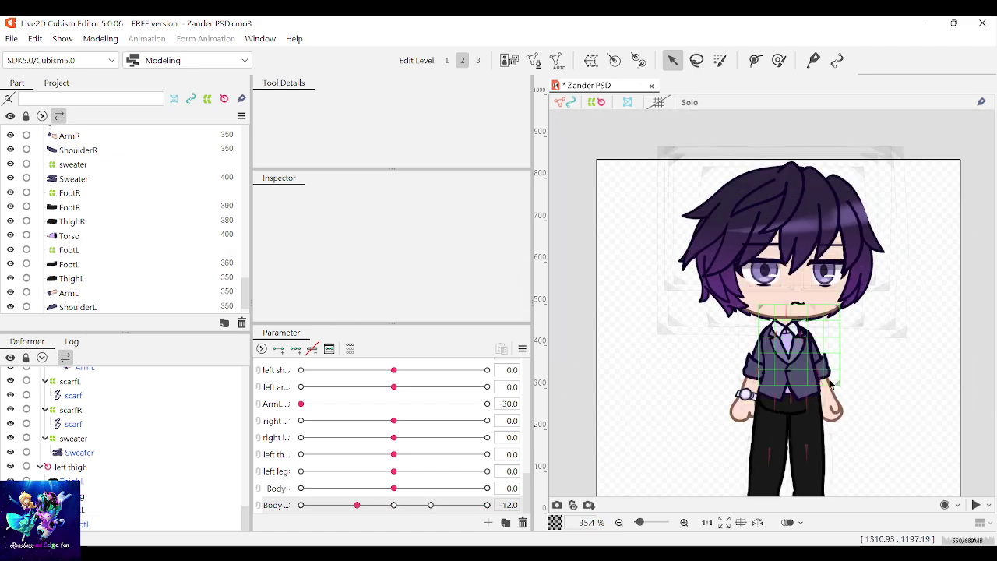
{"action": "left_click", "coordinate": [724, 523]}
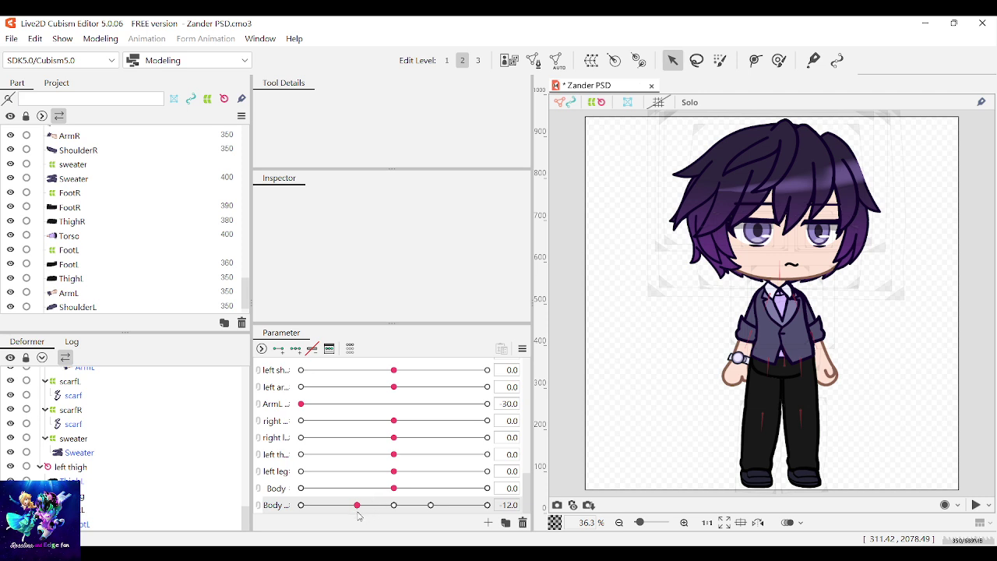
Save the model and preview the left arm's pose by scrubbing the ArmL parameter away from and back to -30
{"action": "mouse_move", "coordinate": [357, 504]}
{"action": "left_mouse_down"}
{"action": "mouse_move", "coordinate": [385, 506]}
{"action": "mouse_move", "coordinate": [357, 506]}
{"action": "left_mouse_up"}
{"action": "key", "text": "ctrl+s"}
{"action": "mouse_move", "coordinate": [305, 408]}
{"action": "left_mouse_down"}
{"action": "mouse_move", "coordinate": [315, 408]}
{"action": "mouse_move", "coordinate": [296, 424]}
{"action": "mouse_move", "coordinate": [312, 425]}
{"action": "left_mouse_up"}
{"action": "scroll", "coordinate": [854, 375], "scroll_direction": "up", "scroll_amount": 6}
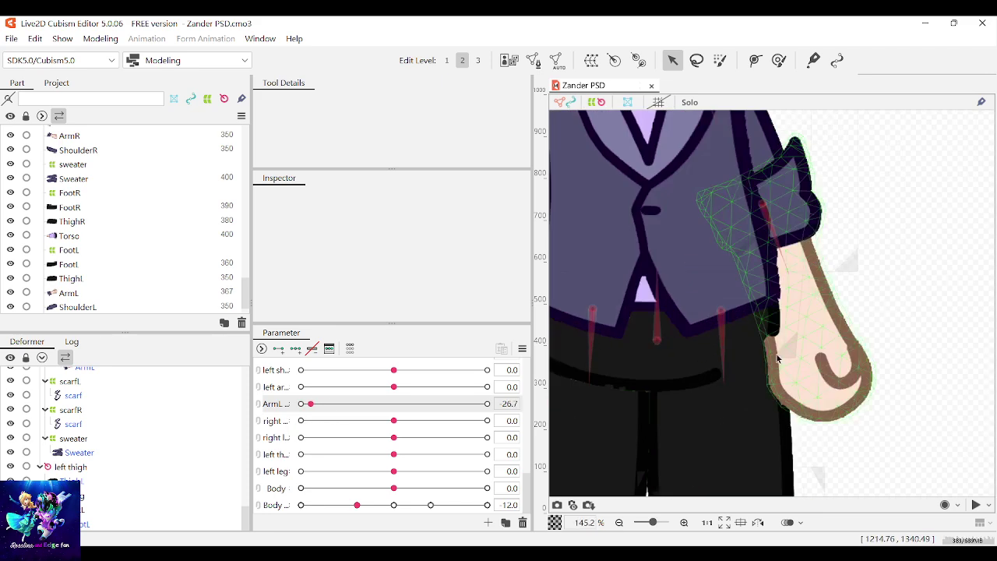
{"action": "scroll", "coordinate": [826, 366], "scroll_direction": "down", "scroll_amount": 3}
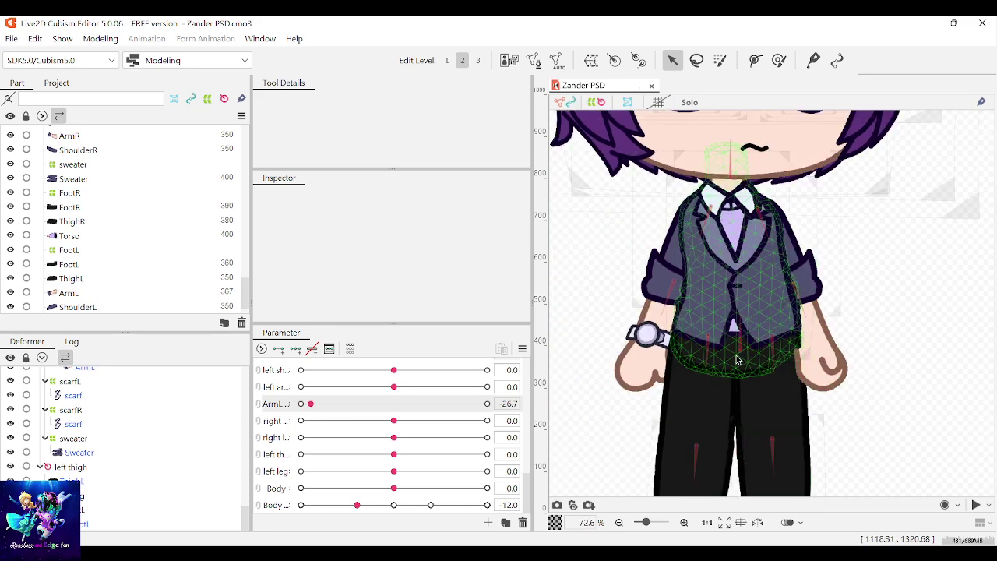
{"action": "left_click_drag", "start_coordinate": [310, 403], "coordinate": [301, 403]}
{"action": "scroll", "coordinate": [871, 260], "scroll_direction": "down", "scroll_amount": 3}
{"action": "scroll", "coordinate": [871, 260], "scroll_direction": "up", "scroll_amount": 2}
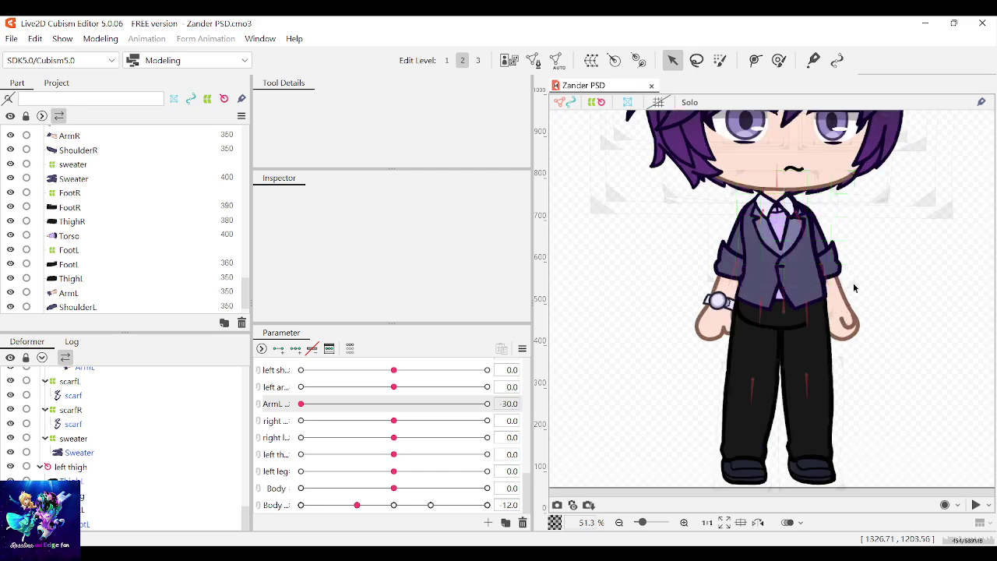
{"action": "scroll", "coordinate": [880, 436], "scroll_direction": "down", "scroll_amount": 2}
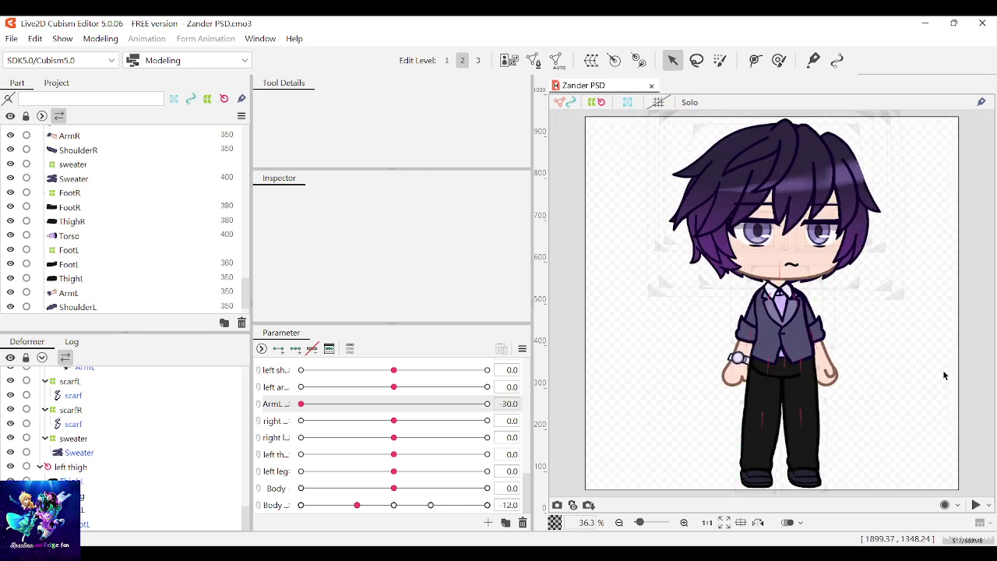
Move the FootL warp's bottom-right corner inward, straighten its shoe-level right edge handle, and preview the body turn around -12
{"action": "left_click", "coordinate": [809, 477]}
{"action": "scroll", "coordinate": [810, 468], "scroll_direction": "up", "scroll_amount": 6}
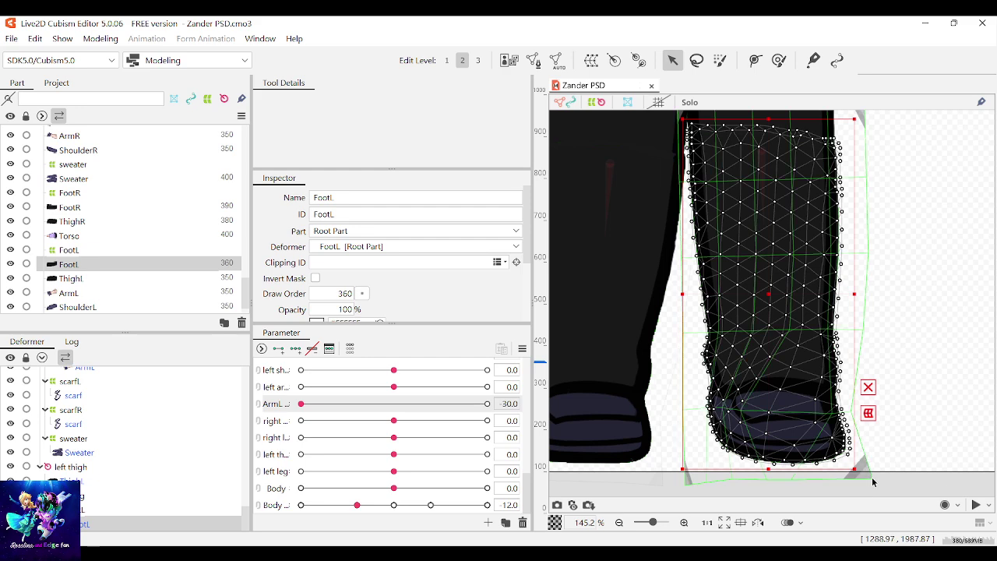
{"action": "left_click", "coordinate": [871, 477]}
{"action": "scroll", "coordinate": [842, 472], "scroll_direction": "up", "scroll_amount": 2}
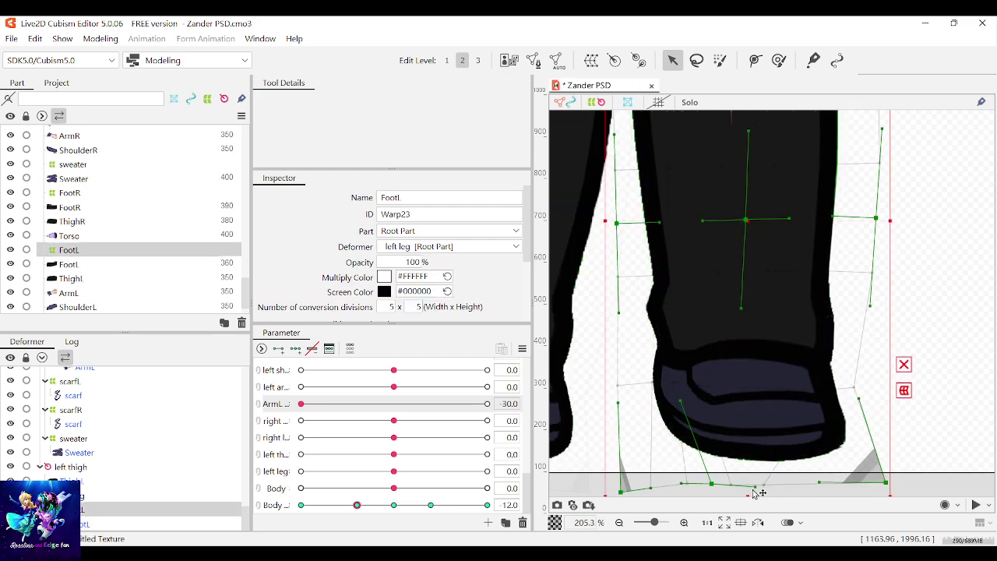
{"action": "left_click", "coordinate": [855, 389]}
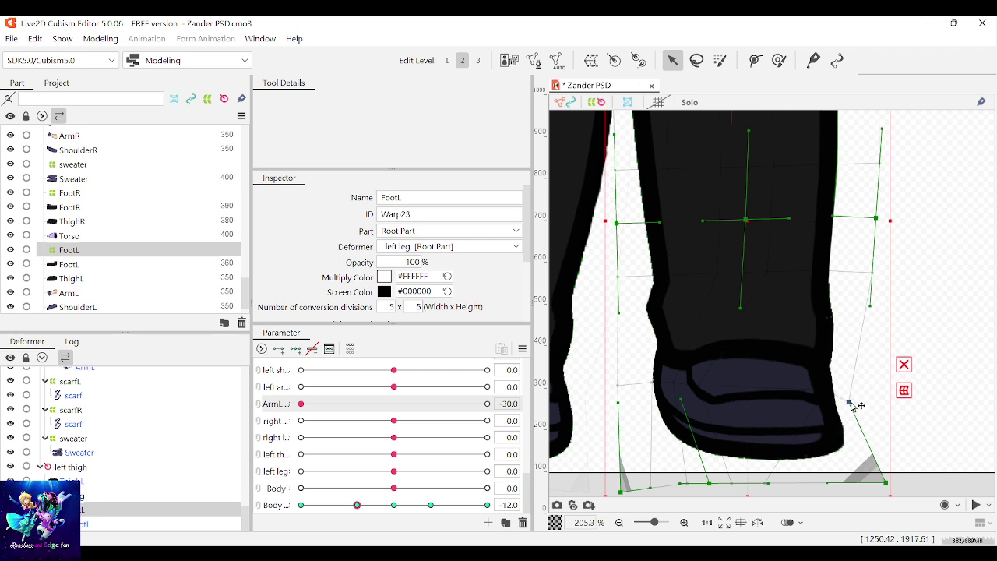
{"action": "left_click_drag", "start_coordinate": [886, 482], "coordinate": [861, 480]}
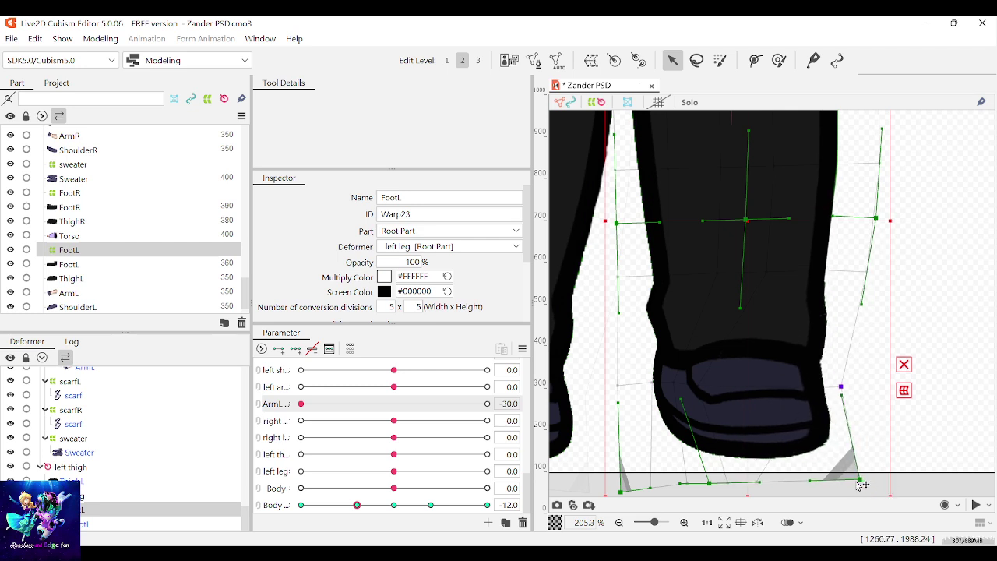
{"action": "left_click_drag", "start_coordinate": [842, 388], "coordinate": [857, 388]}
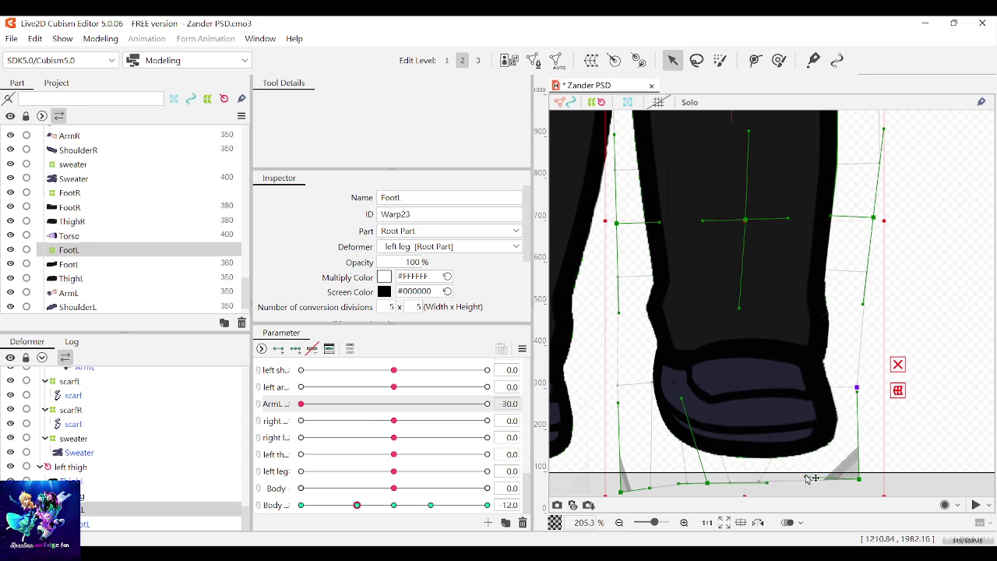
{"action": "scroll", "coordinate": [895, 401], "scroll_direction": "down", "scroll_amount": 8}
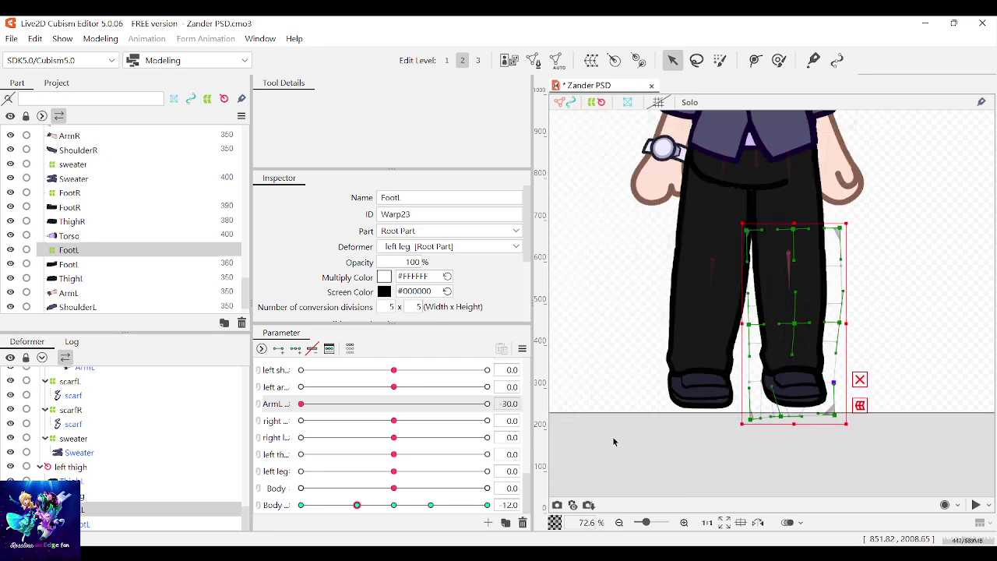
{"action": "mouse_move", "coordinate": [360, 506]}
{"action": "left_mouse_down"}
{"action": "mouse_move", "coordinate": [407, 507]}
{"action": "mouse_move", "coordinate": [358, 509]}
{"action": "left_mouse_up"}
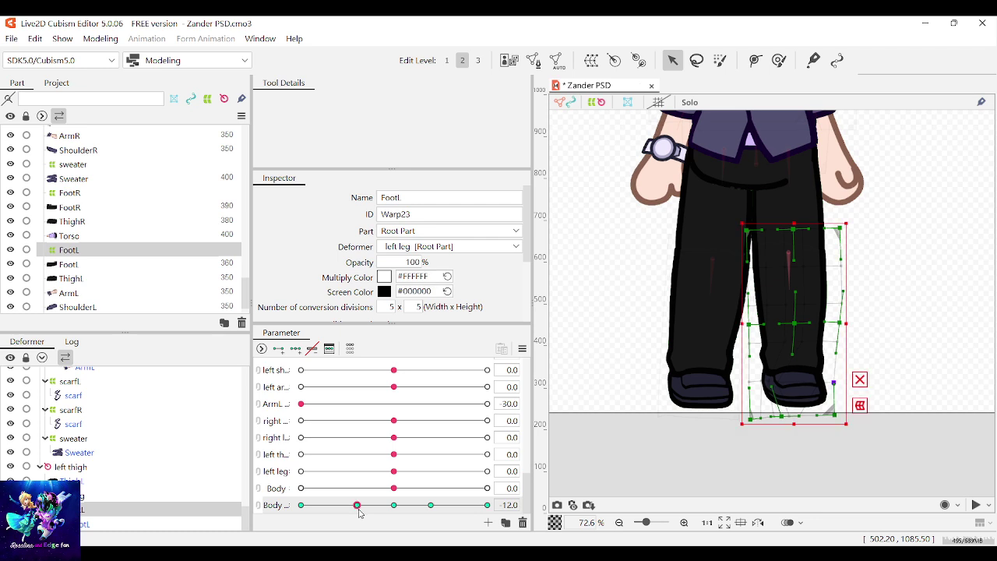
Adjust the FootL warp's size from its outer lower corner, widening it slightly on the right, and deselect it
{"action": "scroll", "coordinate": [754, 412], "scroll_direction": "up", "scroll_amount": 3}
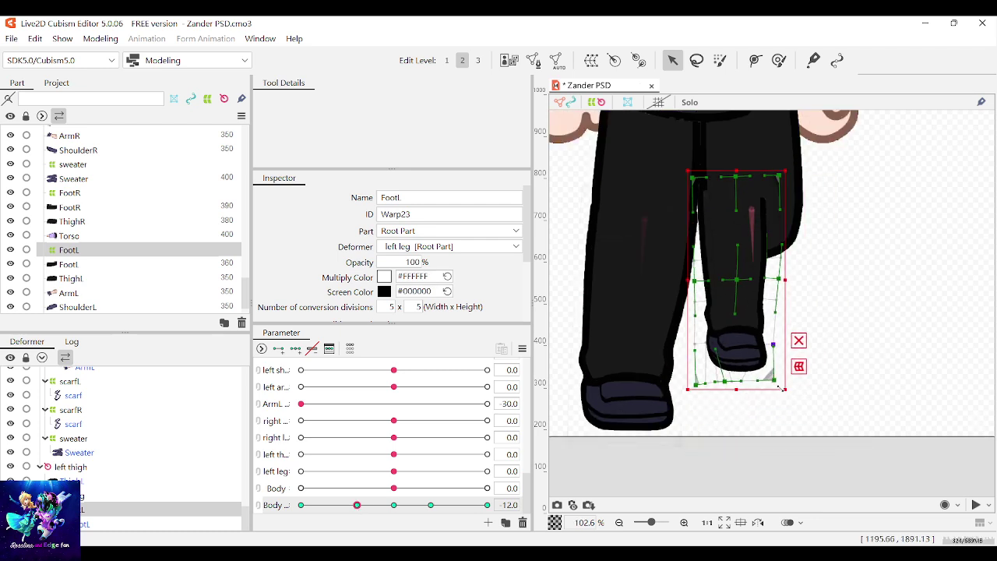
{"action": "left_click_drag", "start_coordinate": [855, 467], "coordinate": [768, 360]}
{"action": "left_click_drag", "start_coordinate": [794, 411], "coordinate": [798, 411]}
{"action": "left_click", "coordinate": [899, 387]}
{"action": "scroll", "coordinate": [899, 387], "scroll_direction": "down", "scroll_amount": 3}
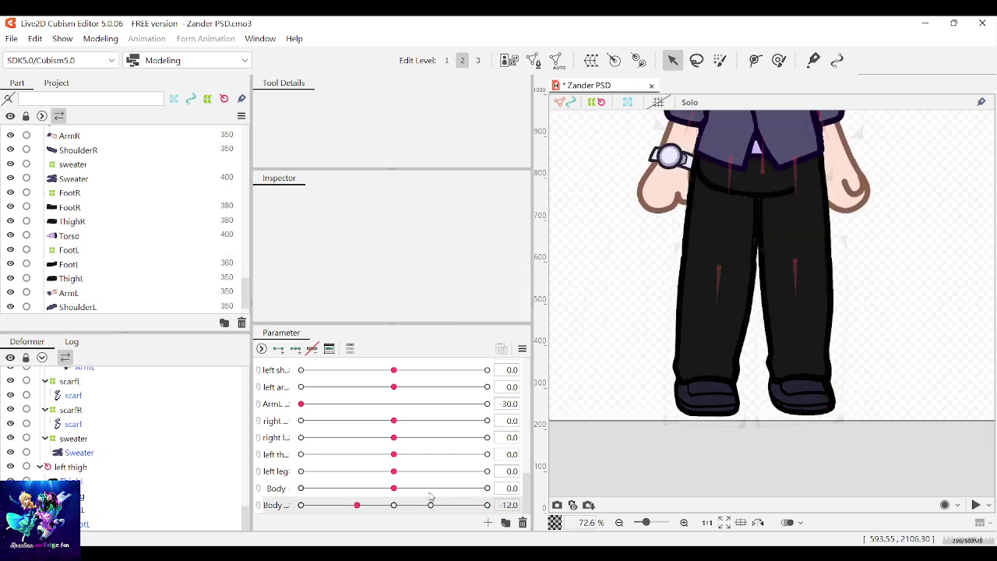
Preview the body turn around -12, fit the whole character in view and save the model
{"action": "mouse_move", "coordinate": [366, 507]}
{"action": "left_mouse_down"}
{"action": "mouse_move", "coordinate": [387, 504]}
{"action": "mouse_move", "coordinate": [357, 510]}
{"action": "left_mouse_up"}
{"action": "scroll", "coordinate": [749, 466], "scroll_direction": "down", "scroll_amount": 9}
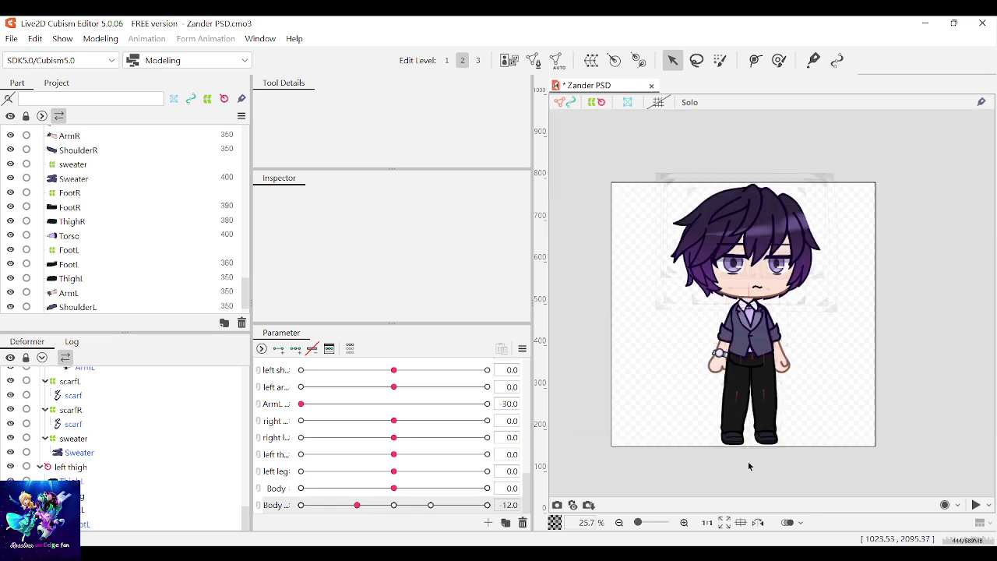
{"action": "left_click", "coordinate": [724, 521]}
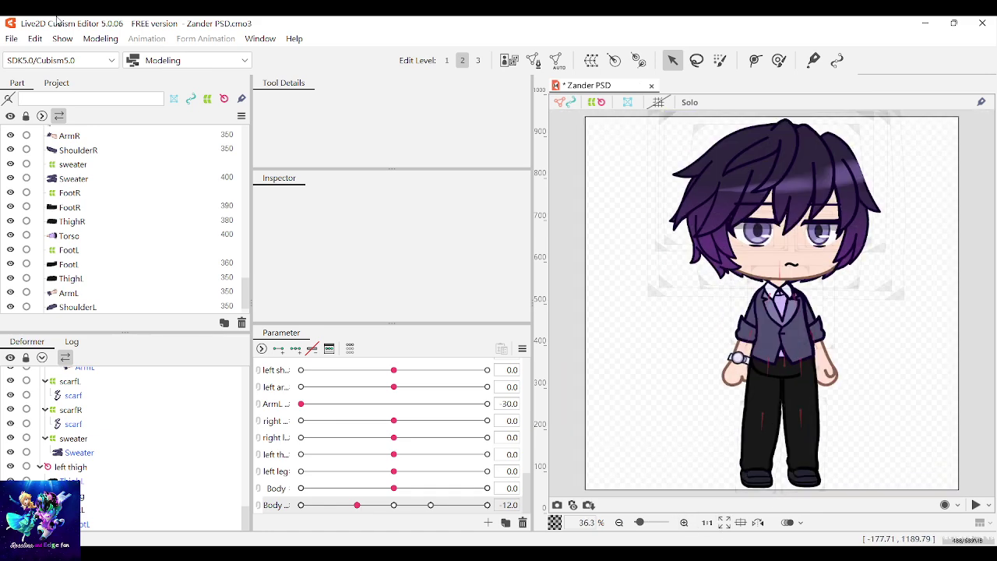
{"action": "key", "text": "ctrl+s"}
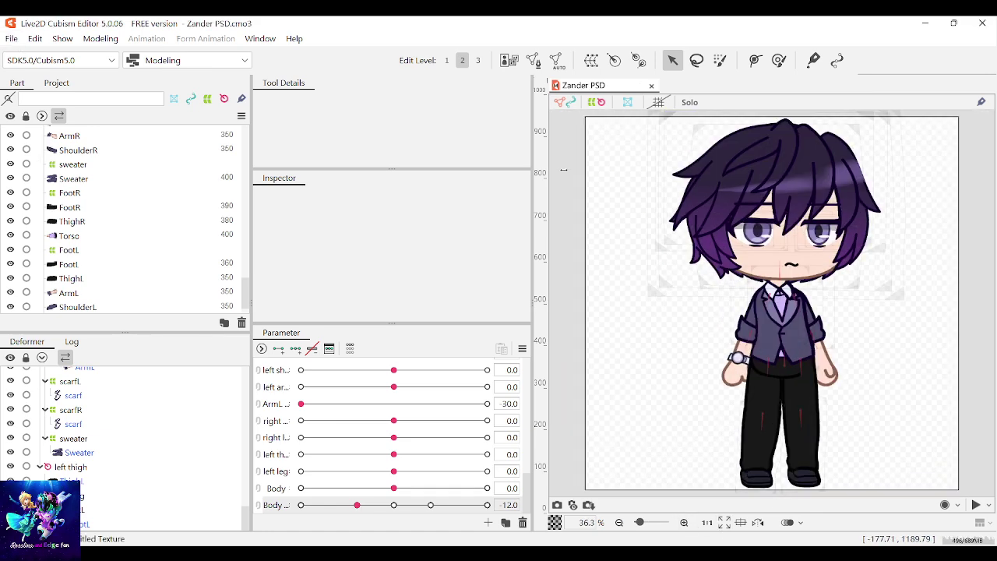
{"action": "left_click_drag", "start_coordinate": [357, 505], "coordinate": [357, 511]}
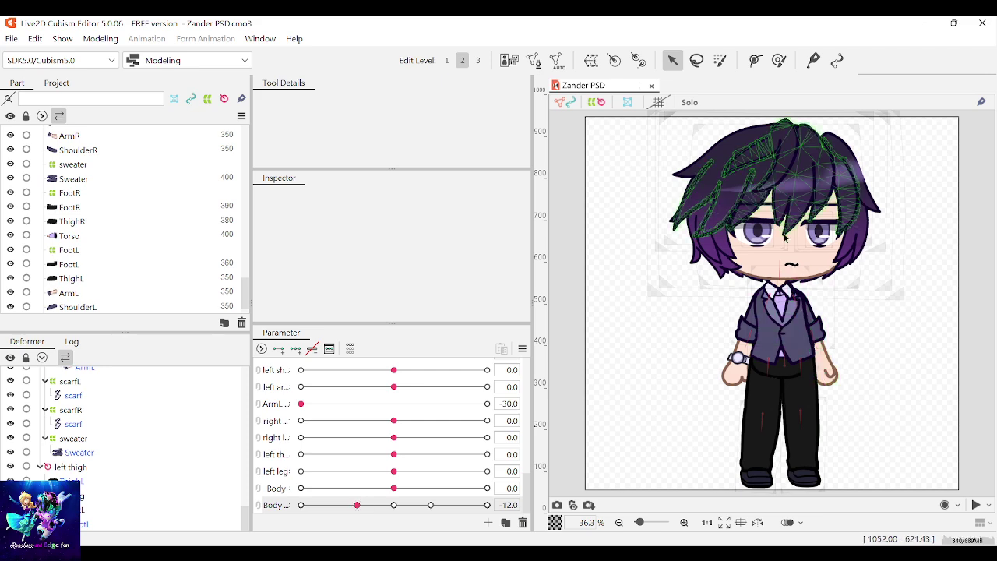
Examine the face, hair and collar up close while scrubbing the body-turn parameter around its -12 key
{"action": "scroll", "coordinate": [785, 238], "scroll_direction": "up", "scroll_amount": 3}
{"action": "scroll", "coordinate": [818, 274], "scroll_direction": "up", "scroll_amount": 2}
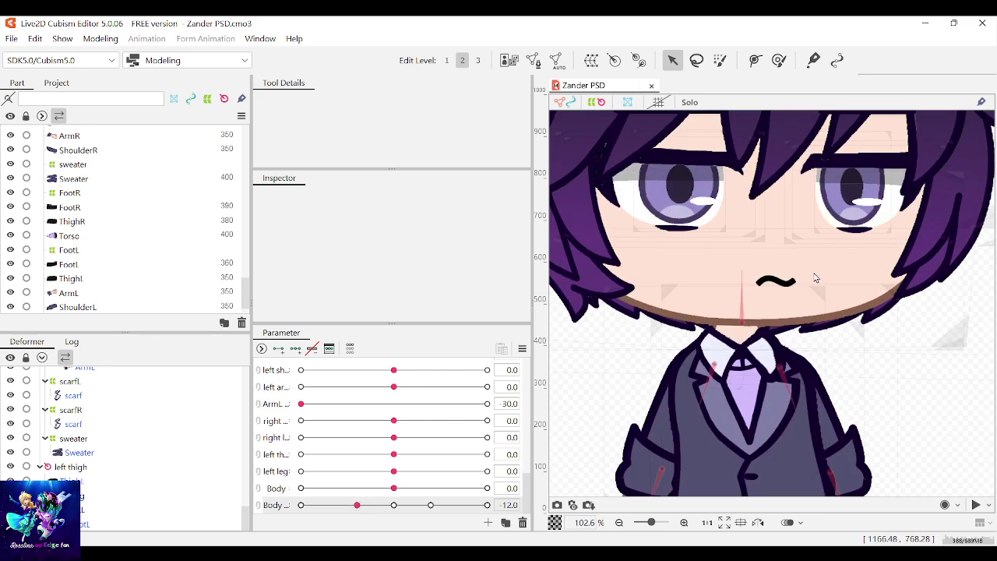
{"action": "scroll", "coordinate": [815, 278], "scroll_direction": "up", "scroll_amount": 1}
{"action": "scroll", "coordinate": [822, 296], "scroll_direction": "down", "scroll_amount": 6}
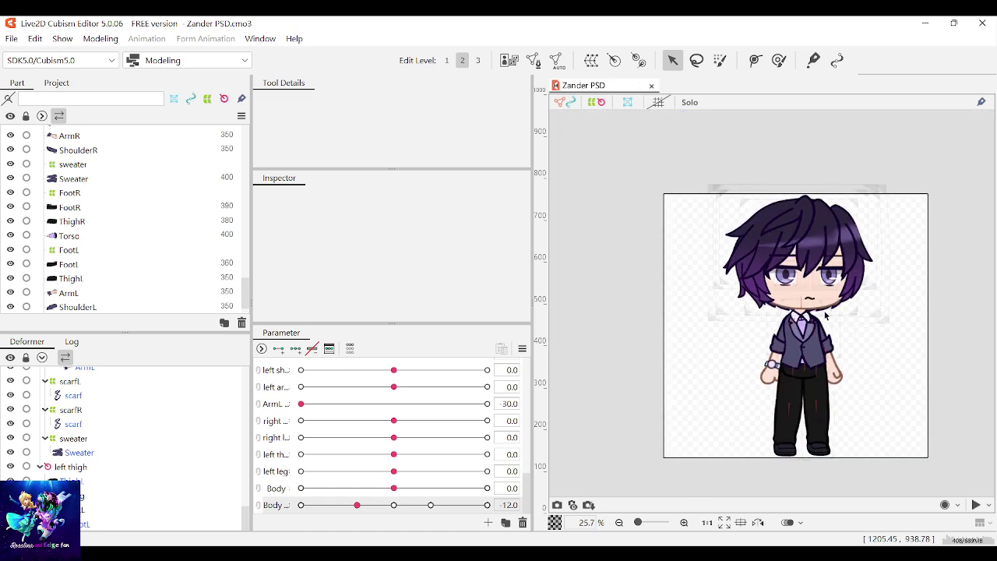
{"action": "scroll", "coordinate": [825, 314], "scroll_direction": "up", "scroll_amount": 4}
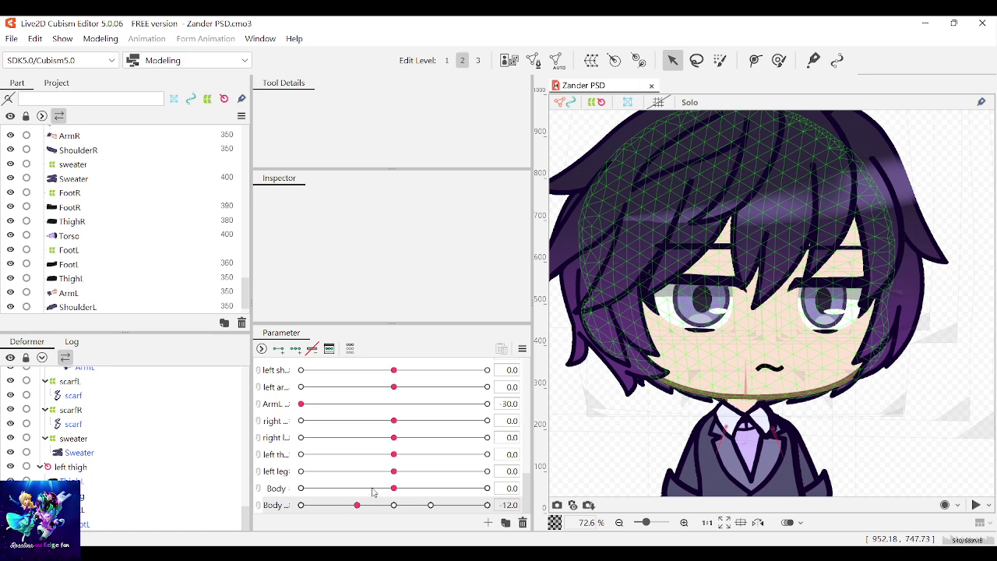
{"action": "mouse_move", "coordinate": [357, 506]}
{"action": "left_mouse_down"}
{"action": "mouse_move", "coordinate": [381, 511]}
{"action": "mouse_move", "coordinate": [350, 516]}
{"action": "mouse_move", "coordinate": [357, 508]}
{"action": "left_mouse_up"}
{"action": "scroll", "coordinate": [867, 376], "scroll_direction": "down", "scroll_amount": 2}
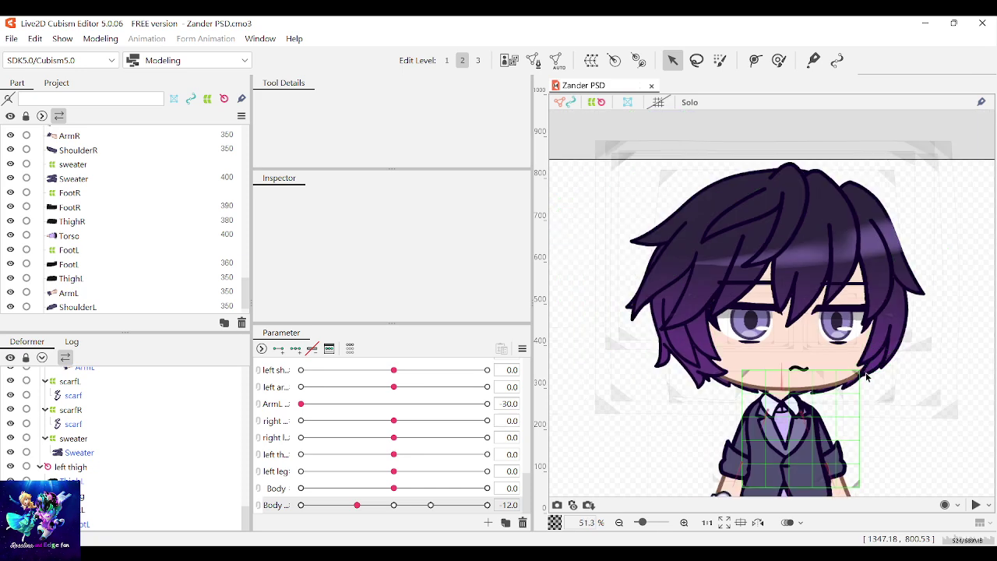
Select only the back hair warp deformer in the head hierarchy
{"action": "left_click", "coordinate": [800, 302]}
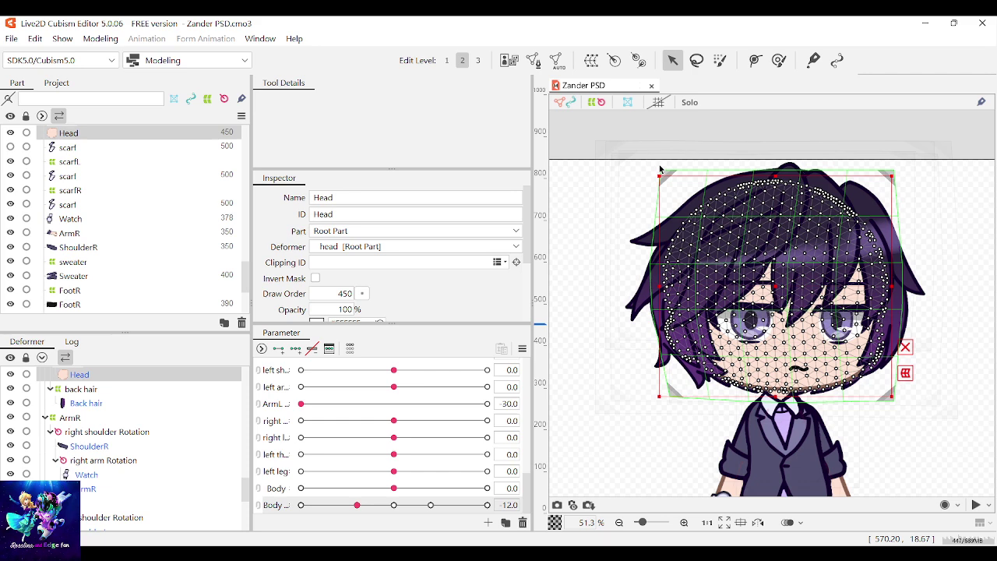
{"action": "left_click", "coordinate": [81, 388]}
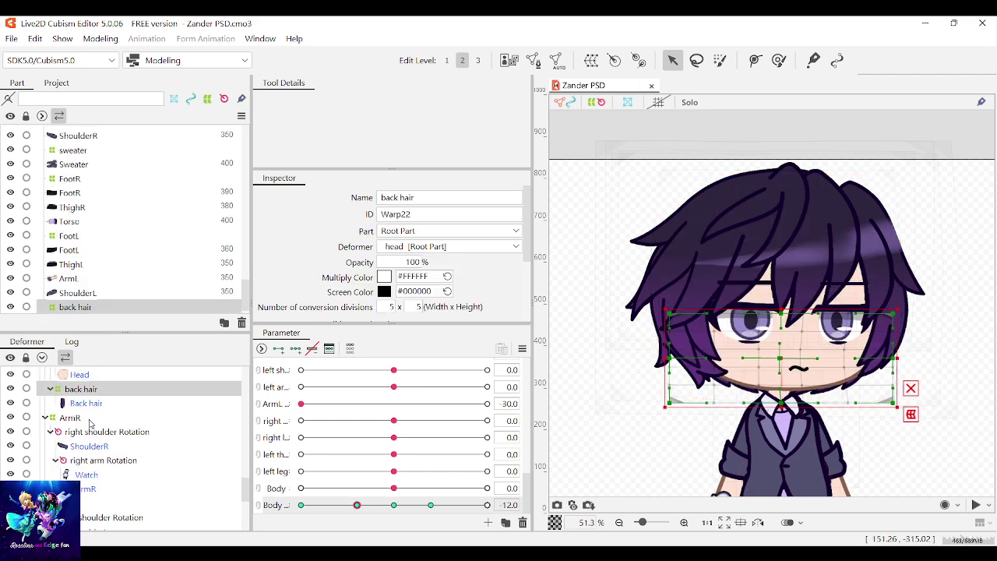
{"action": "left_click", "coordinate": [82, 418]}
{"action": "scroll", "coordinate": [83, 420], "scroll_direction": "down", "scroll_amount": 3}
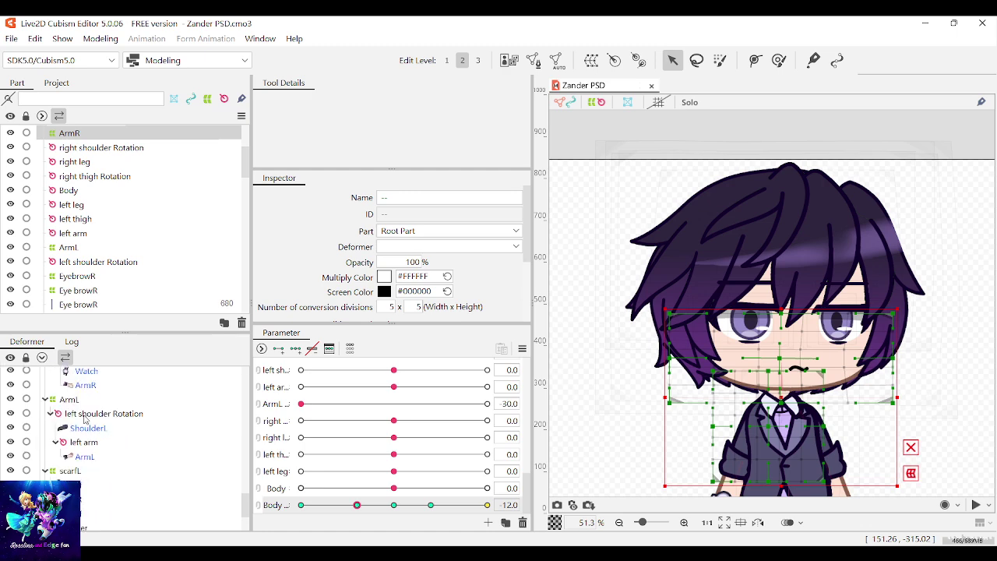
{"action": "scroll", "coordinate": [96, 434], "scroll_direction": "up", "scroll_amount": 5}
{"action": "left_click", "coordinate": [87, 440]}
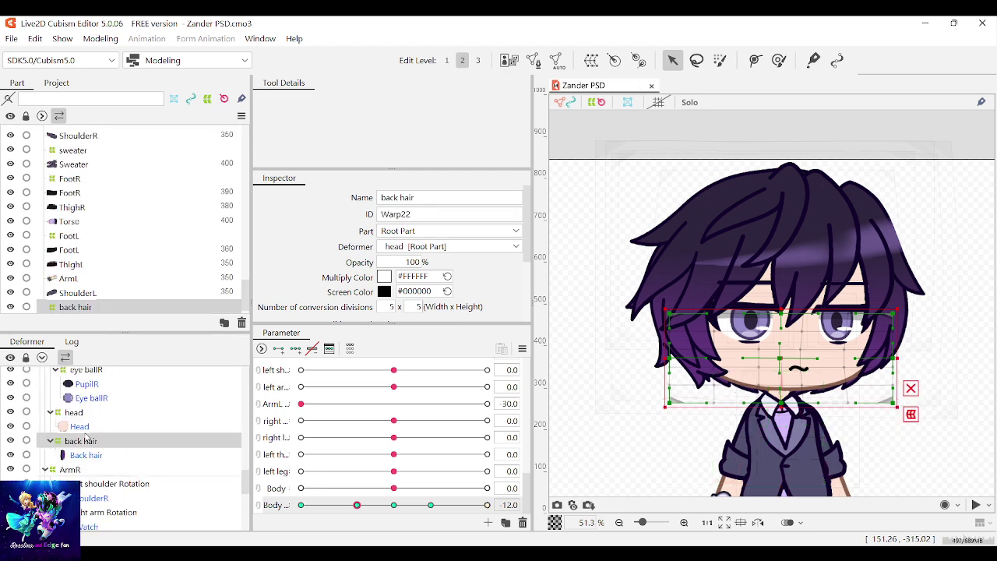
Add the EyeR 2, EyeL 2, rear hair and Front hair warp deformers to the back hair selection
{"action": "scroll", "coordinate": [92, 441], "scroll_direction": "down", "scroll_amount": 5}
{"action": "scroll", "coordinate": [93, 440], "scroll_direction": "up", "scroll_amount": 2}
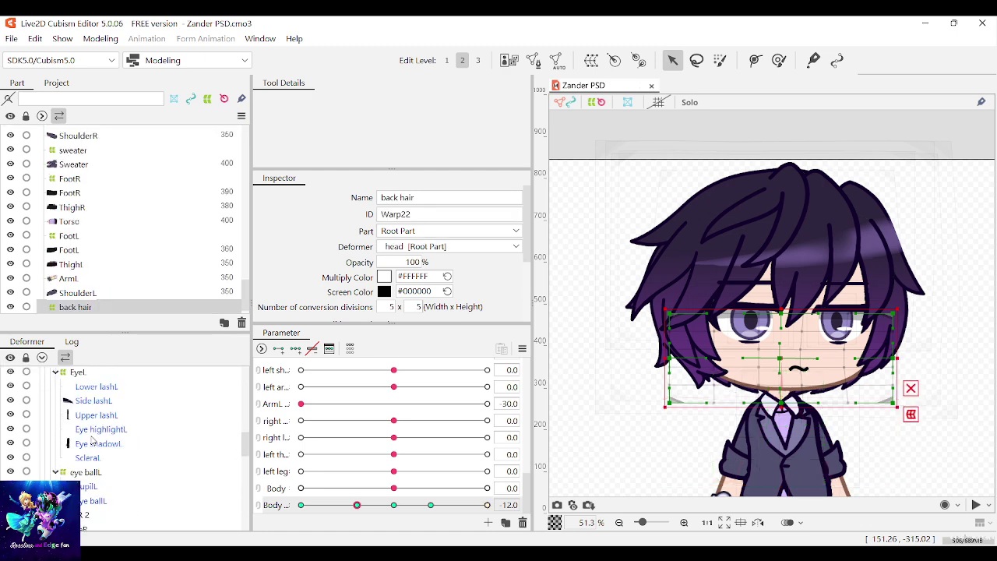
{"action": "left_click", "coordinate": [78, 464], "text": "ctrl"}
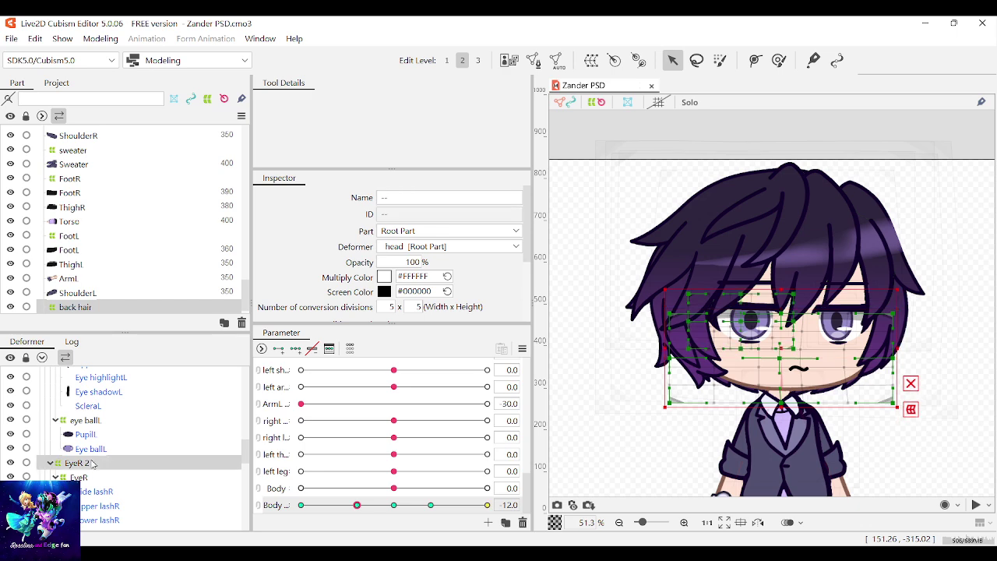
{"action": "scroll", "coordinate": [94, 463], "scroll_direction": "up", "scroll_amount": 3}
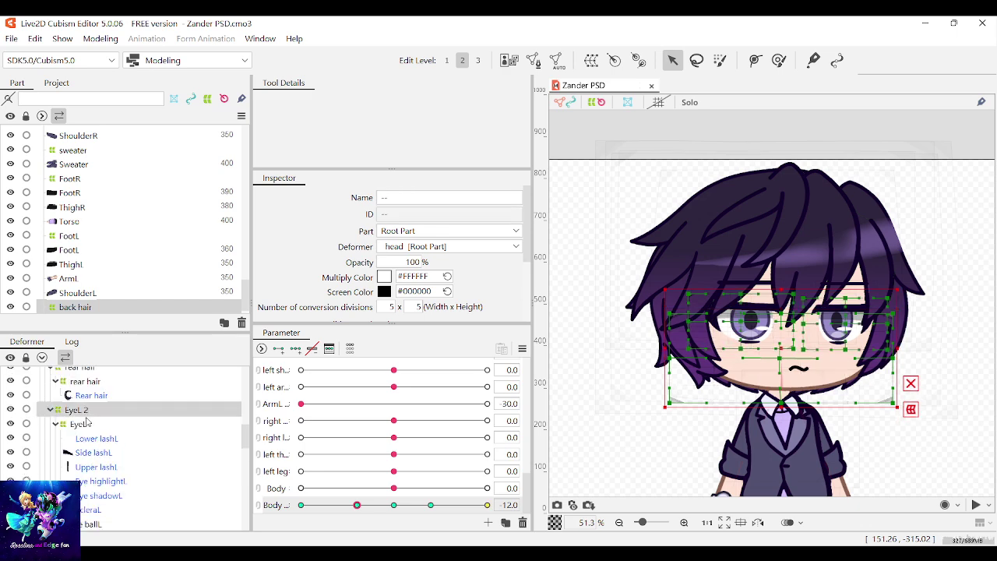
{"action": "scroll", "coordinate": [87, 416], "scroll_direction": "up", "scroll_amount": 3}
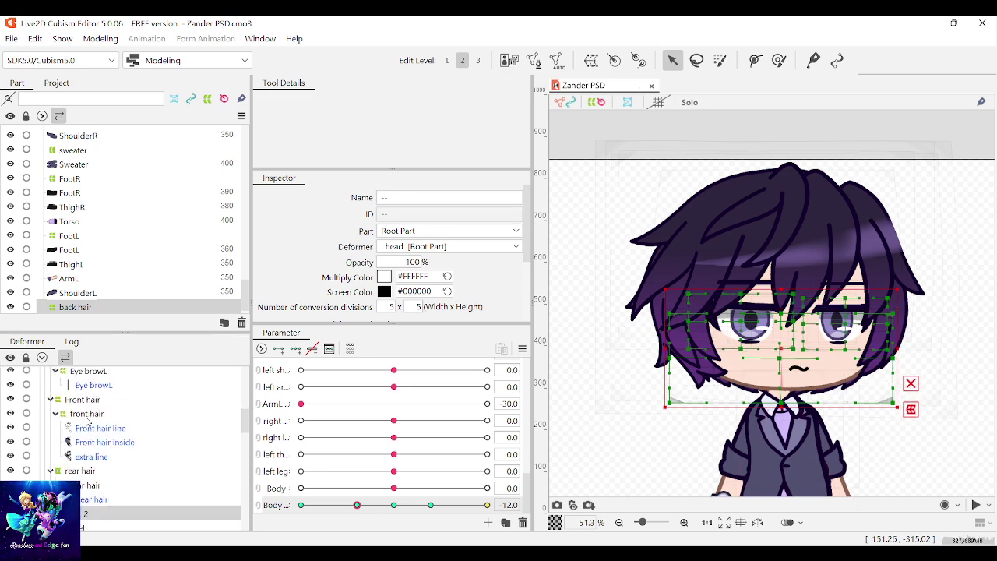
{"action": "left_click", "coordinate": [89, 472], "text": "ctrl"}
{"action": "scroll", "coordinate": [88, 470], "scroll_direction": "up", "scroll_amount": 2}
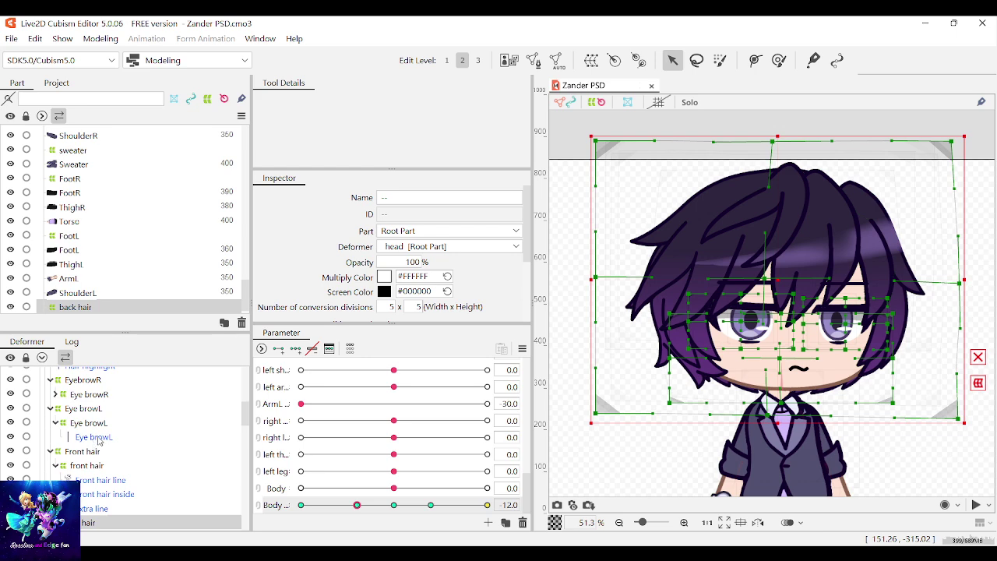
{"action": "left_click", "coordinate": [85, 452], "text": "ctrl"}
{"action": "scroll", "coordinate": [91, 456], "scroll_direction": "up", "scroll_amount": 2}
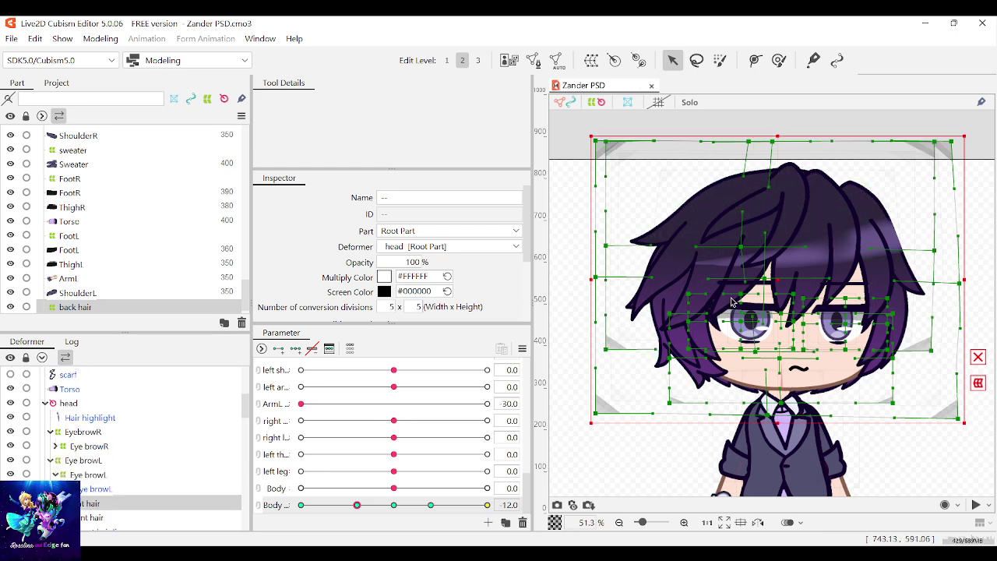
Try moving the selected eye and hair warps down together, and undo the move
{"action": "left_click_drag", "start_coordinate": [777, 276], "coordinate": [765, 388]}
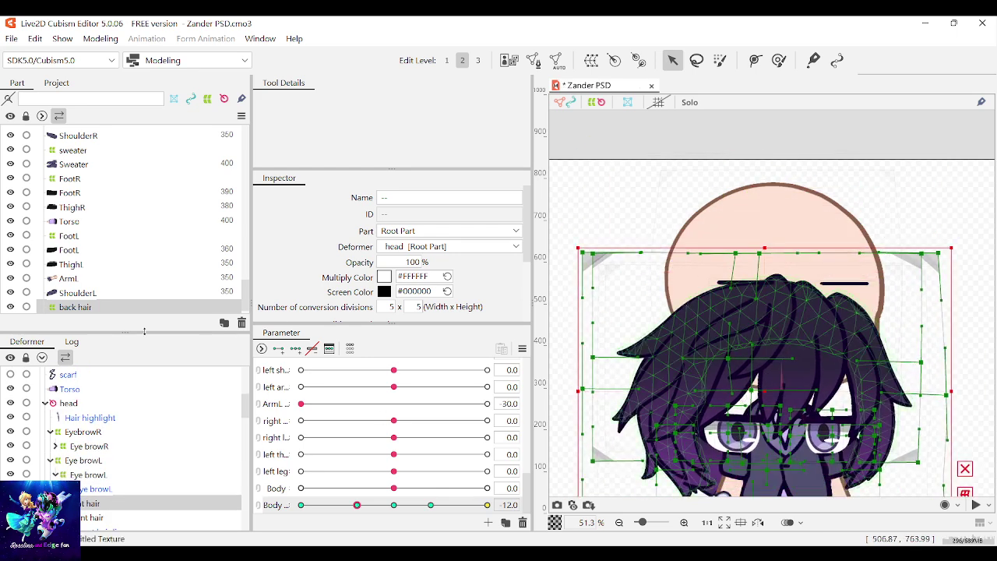
{"action": "key", "text": "ctrl+z"}
Add the head warp deformer to the eye and hair selection, try moving the group, and undo the move
{"action": "scroll", "coordinate": [125, 454], "scroll_direction": "down", "scroll_amount": 4}
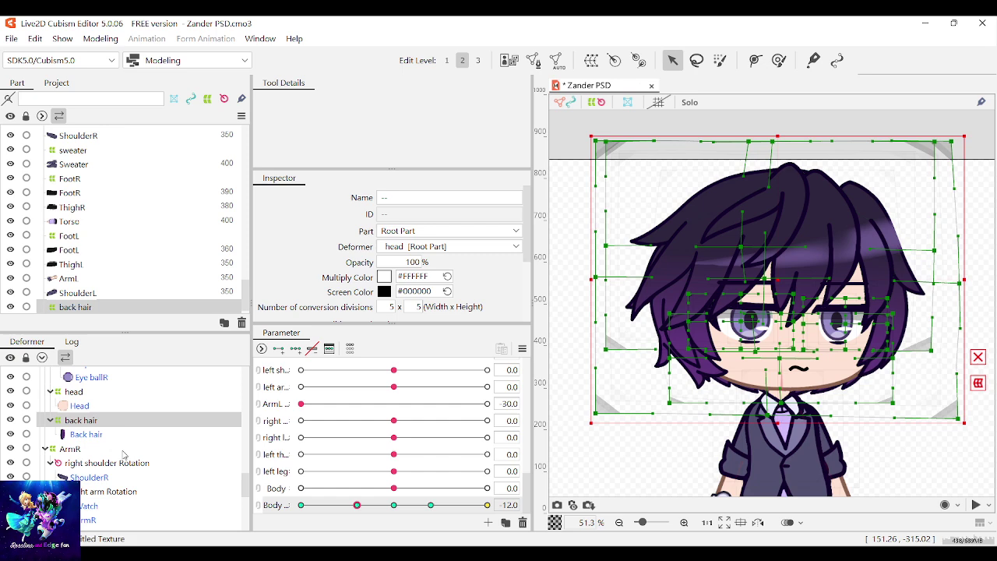
{"action": "left_click", "coordinate": [77, 394], "text": "ctrl"}
{"action": "scroll", "coordinate": [137, 415], "scroll_direction": "up", "scroll_amount": 2}
{"action": "scroll", "coordinate": [135, 414], "scroll_direction": "up", "scroll_amount": 2}
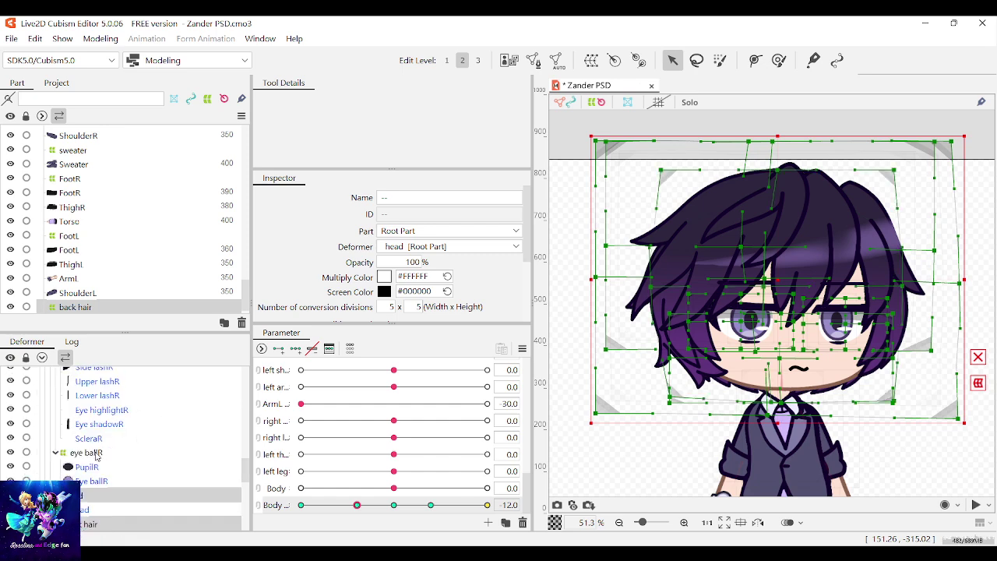
{"action": "scroll", "coordinate": [97, 457], "scroll_direction": "up", "scroll_amount": 2}
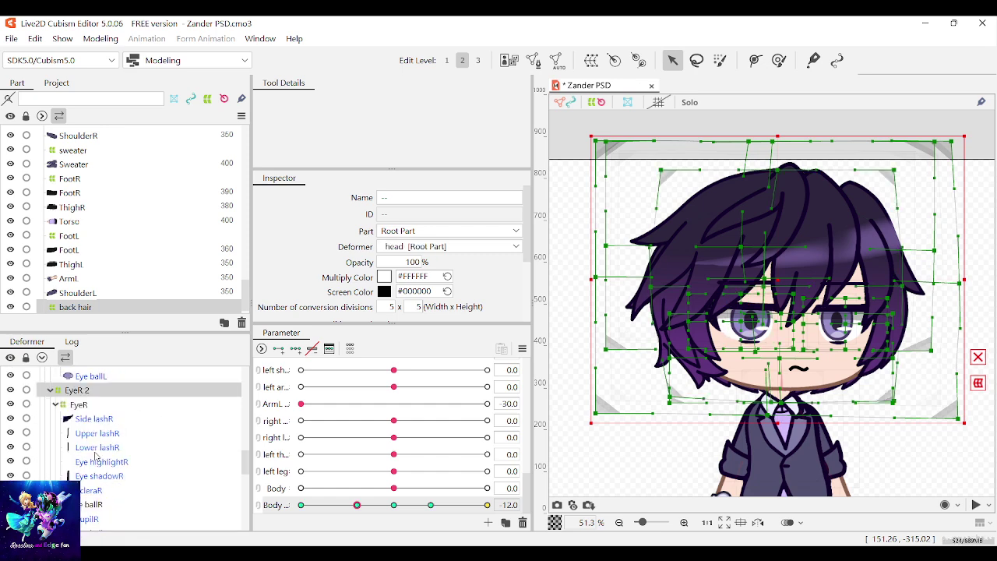
{"action": "scroll", "coordinate": [97, 437], "scroll_direction": "down", "scroll_amount": 2}
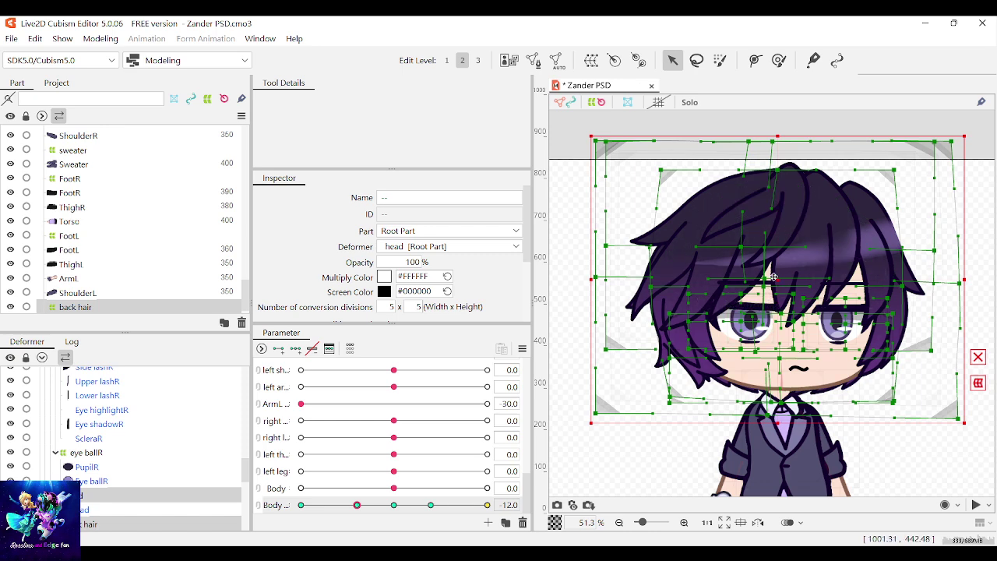
{"action": "left_click_drag", "start_coordinate": [765, 271], "coordinate": [573, 320]}
{"action": "key", "text": "ctrl+z"}
Add the EyebrowR warp deformer to the selection, try moving the group with it, and undo the move
{"action": "scroll", "coordinate": [107, 424], "scroll_direction": "up", "scroll_amount": 3}
{"action": "scroll", "coordinate": [127, 420], "scroll_direction": "up", "scroll_amount": 6}
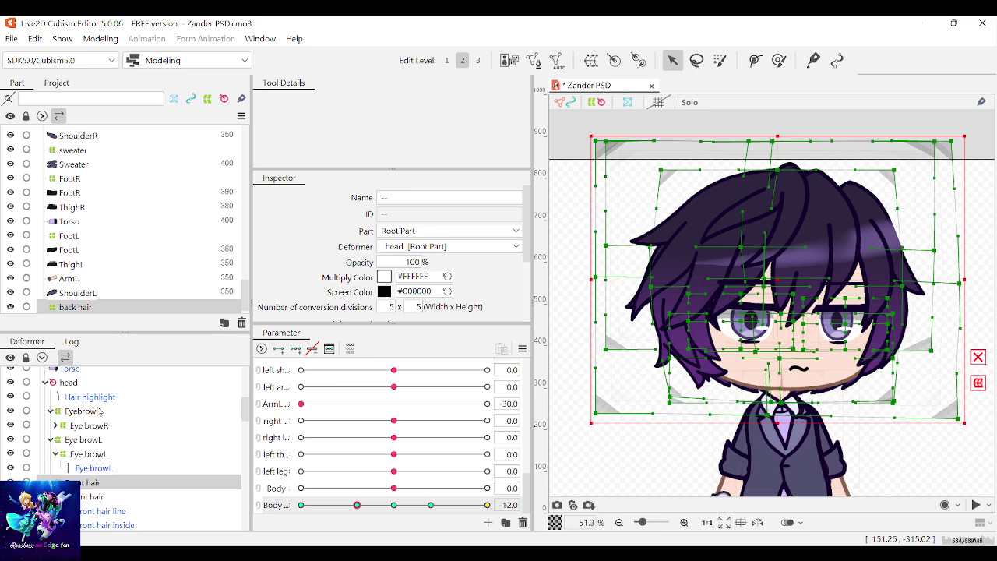
{"action": "left_click", "coordinate": [83, 411]}
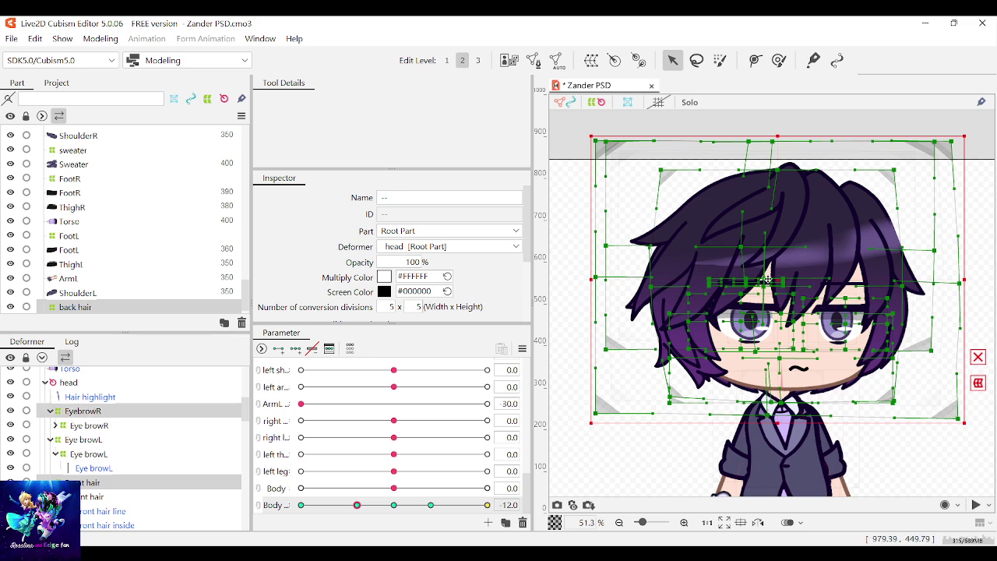
{"action": "left_click_drag", "start_coordinate": [766, 277], "coordinate": [587, 309]}
{"action": "key", "text": "ctrl+z"}
Add the Eye browL warp deformer to the selection, try moving the group slightly down, and undo the move
{"action": "scroll", "coordinate": [119, 441], "scroll_direction": "down", "scroll_amount": 5}
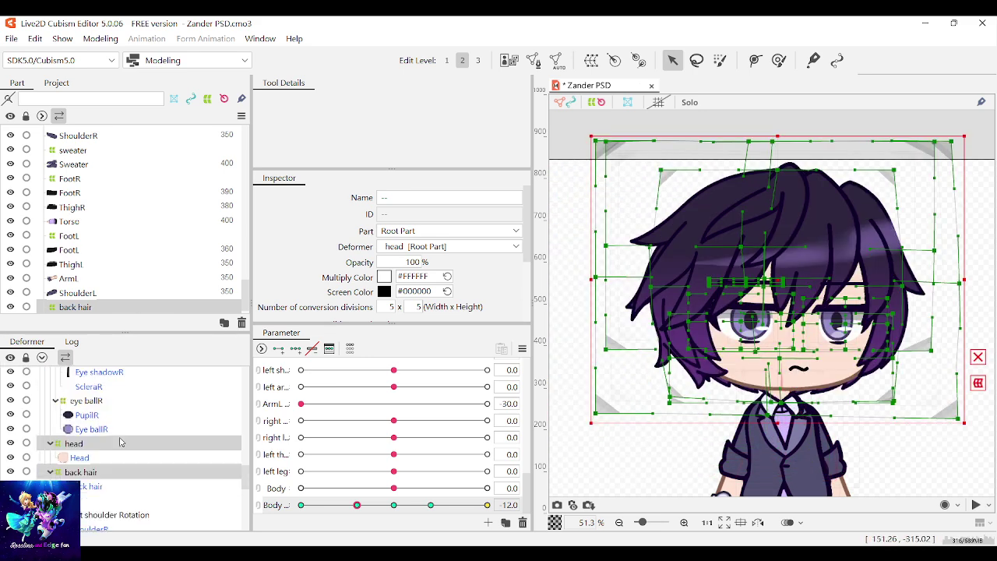
{"action": "scroll", "coordinate": [121, 441], "scroll_direction": "down", "scroll_amount": 4}
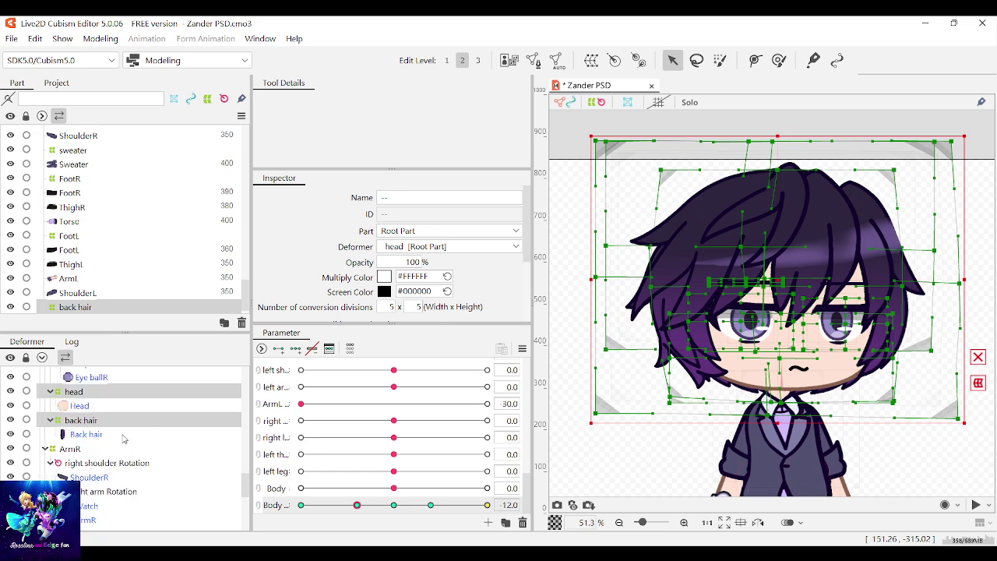
{"action": "scroll", "coordinate": [122, 438], "scroll_direction": "up", "scroll_amount": 5}
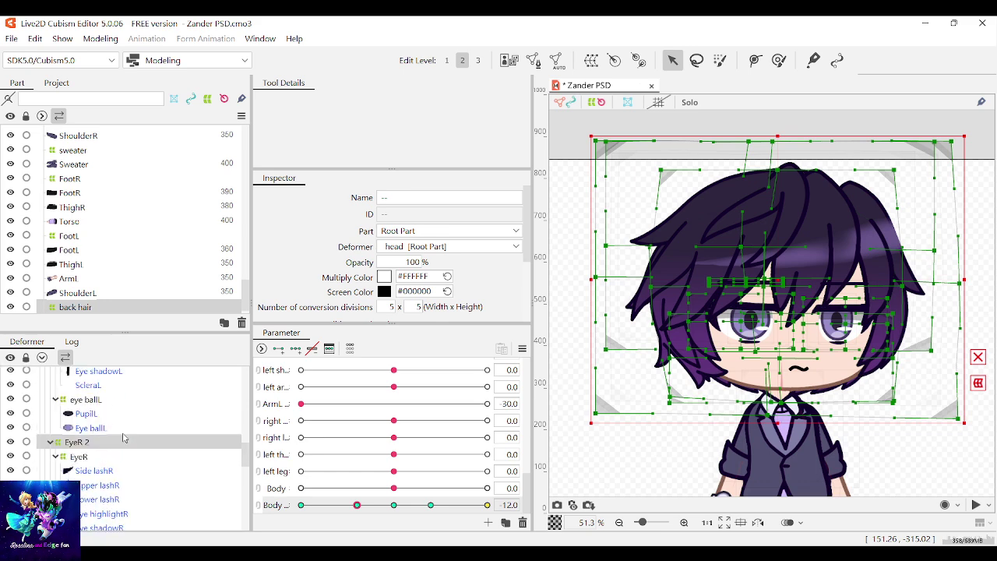
{"action": "scroll", "coordinate": [122, 437], "scroll_direction": "up", "scroll_amount": 1}
{"action": "scroll", "coordinate": [123, 436], "scroll_direction": "down", "scroll_amount": 10}
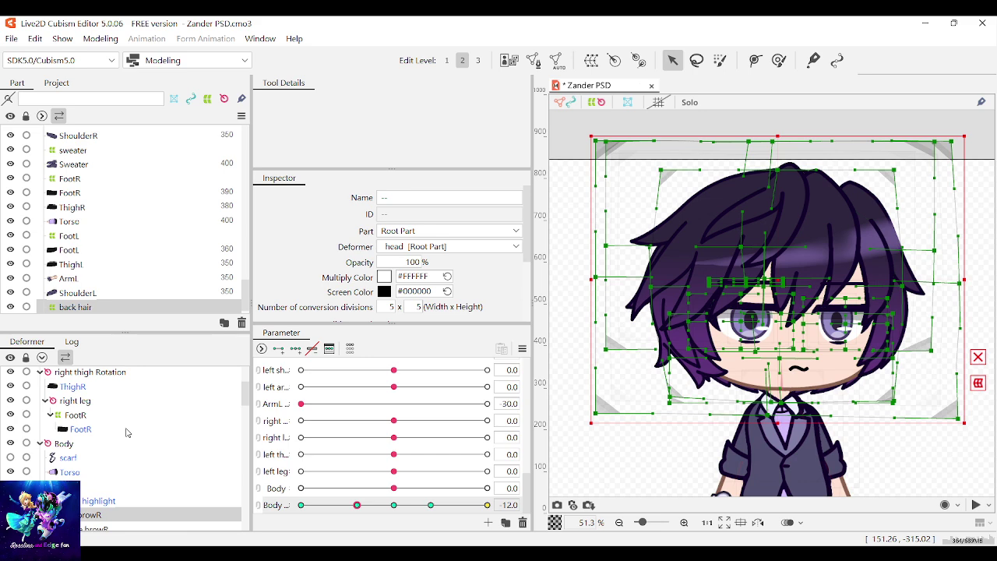
{"action": "scroll", "coordinate": [127, 432], "scroll_direction": "down", "scroll_amount": 4}
{"action": "scroll", "coordinate": [129, 430], "scroll_direction": "up", "scroll_amount": 2}
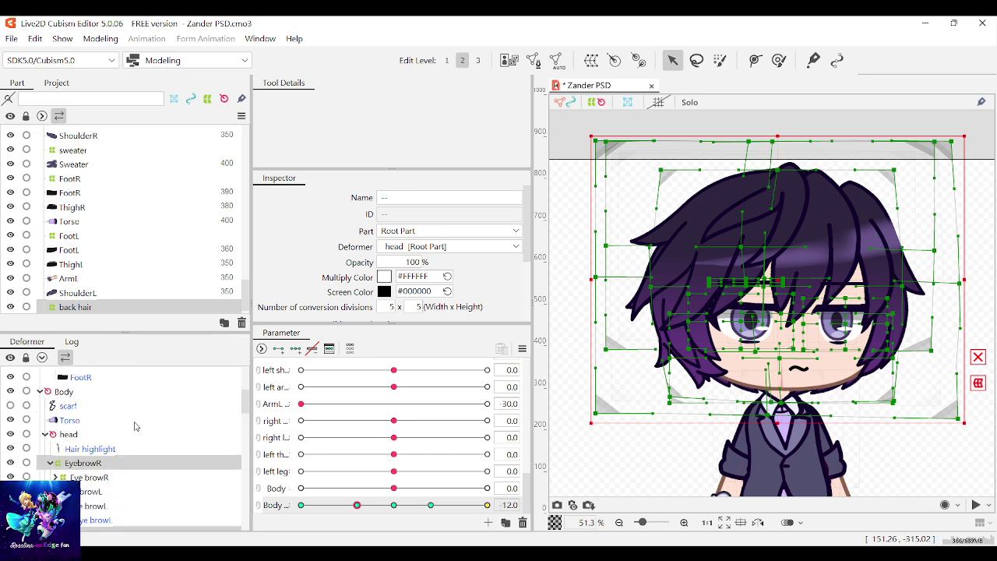
{"action": "left_click", "coordinate": [94, 441]}
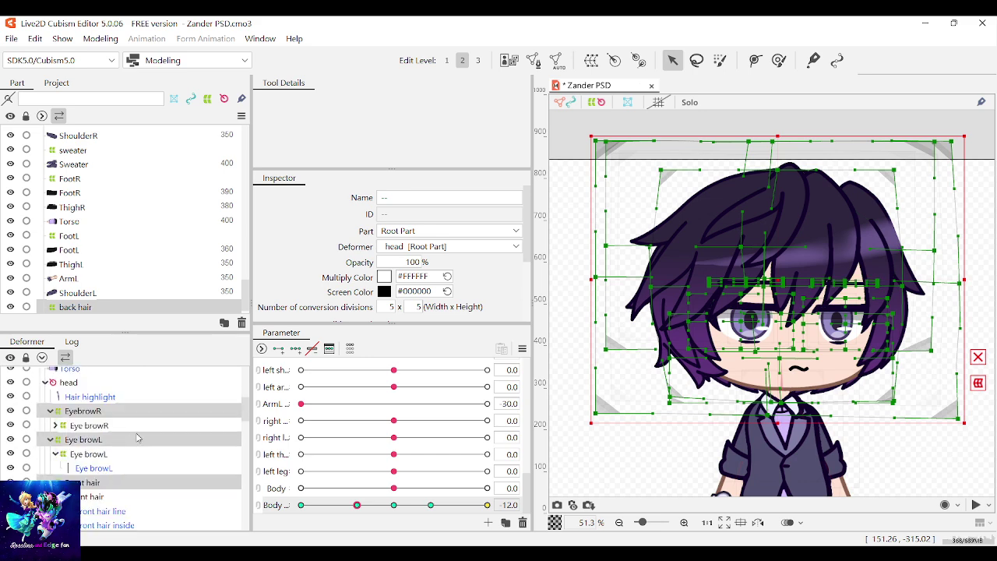
{"action": "scroll", "coordinate": [137, 437], "scroll_direction": "up", "scroll_amount": 5}
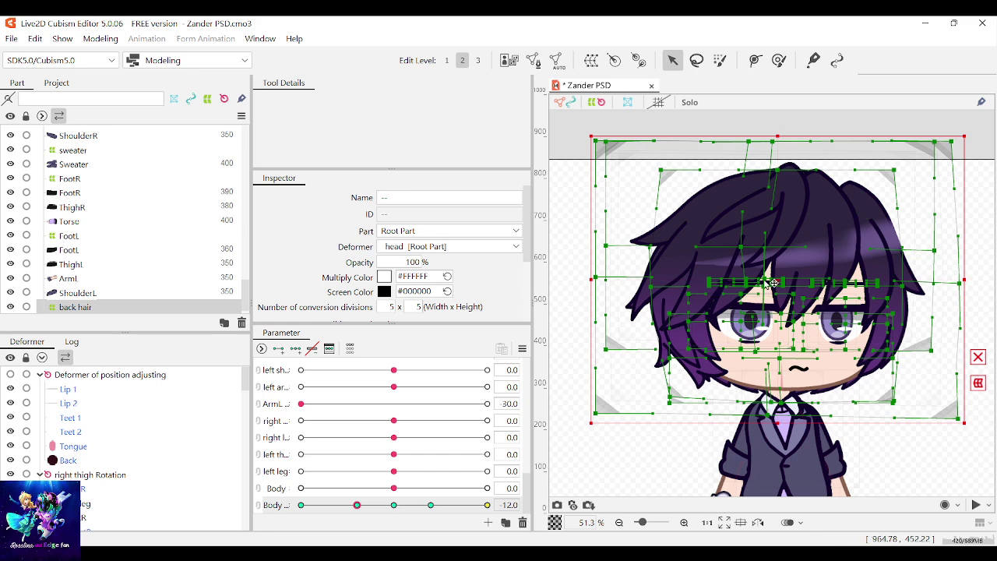
{"action": "mouse_move", "coordinate": [771, 279]}
{"action": "left_mouse_down"}
{"action": "mouse_move", "coordinate": [737, 336]}
{"action": "mouse_move", "coordinate": [638, 302]}
{"action": "mouse_move", "coordinate": [771, 284]}
{"action": "left_mouse_up"}
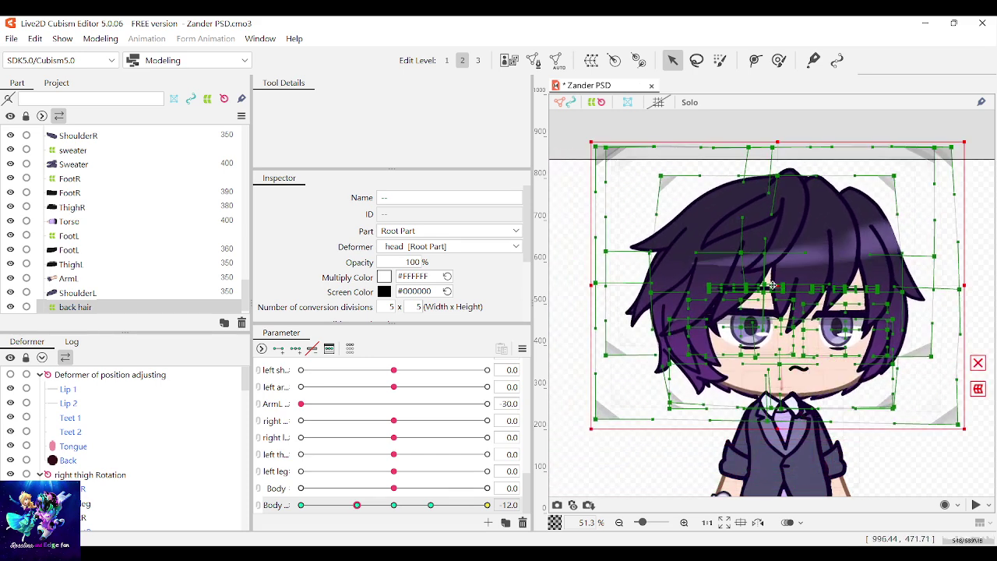
{"action": "key", "text": "ctrl+z"}
Add the mouth's Deformer of position adjusting to the selection, try moving the whole group, and undo the move
{"action": "scroll", "coordinate": [124, 425], "scroll_direction": "up", "scroll_amount": 3}
{"action": "scroll", "coordinate": [116, 432], "scroll_direction": "down", "scroll_amount": 5}
{"action": "scroll", "coordinate": [113, 431], "scroll_direction": "up", "scroll_amount": 2}
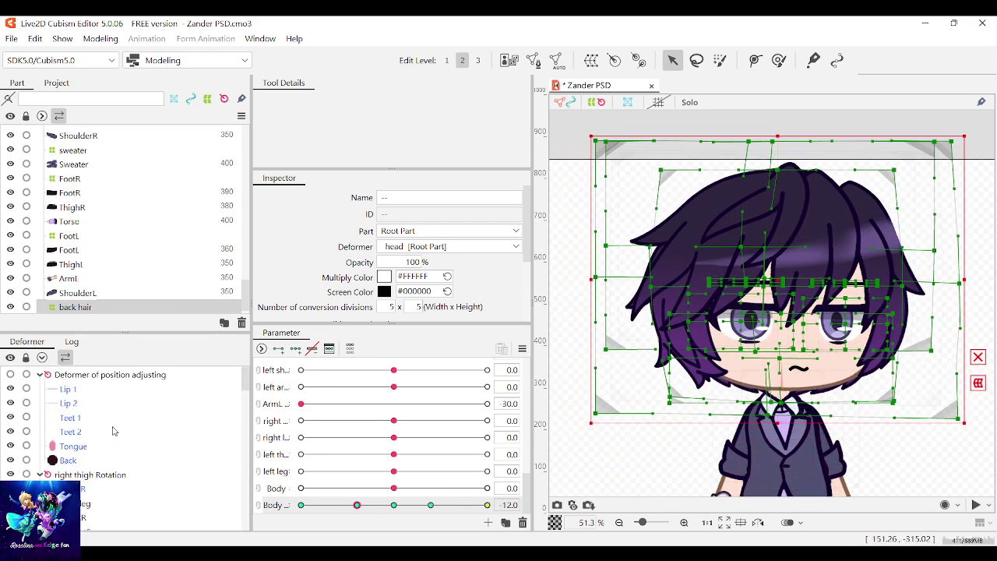
{"action": "scroll", "coordinate": [113, 431], "scroll_direction": "down", "scroll_amount": 3}
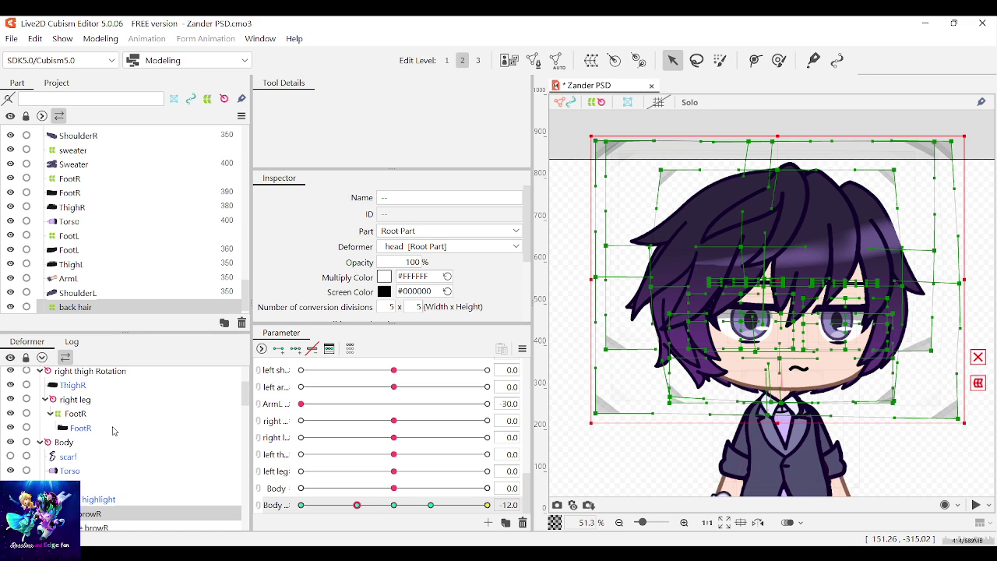
{"action": "scroll", "coordinate": [112, 431], "scroll_direction": "up", "scroll_amount": 3}
{"action": "left_click", "coordinate": [117, 377]}
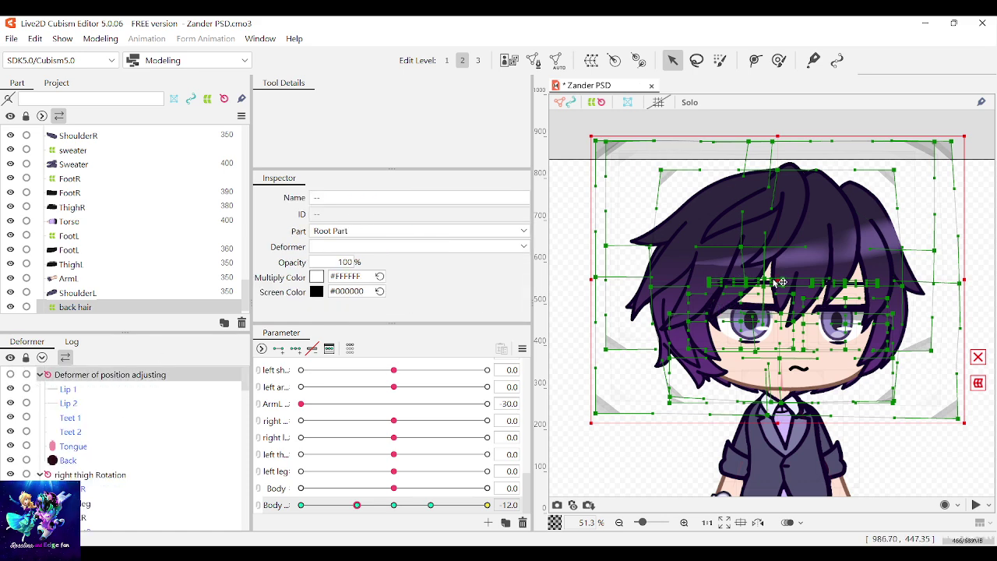
{"action": "scroll", "coordinate": [764, 285], "scroll_direction": "up", "scroll_amount": 5}
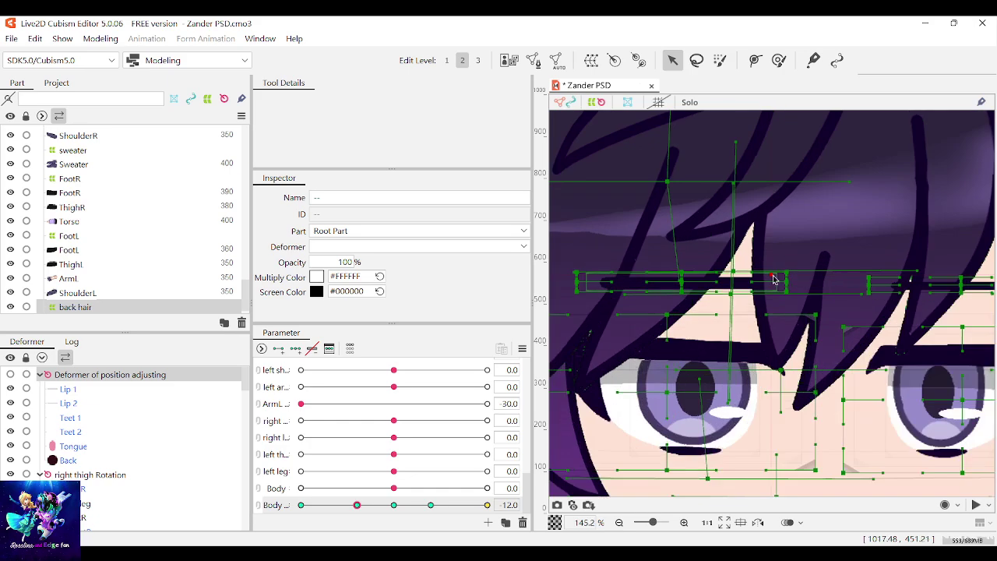
{"action": "scroll", "coordinate": [779, 277], "scroll_direction": "down", "scroll_amount": 5}
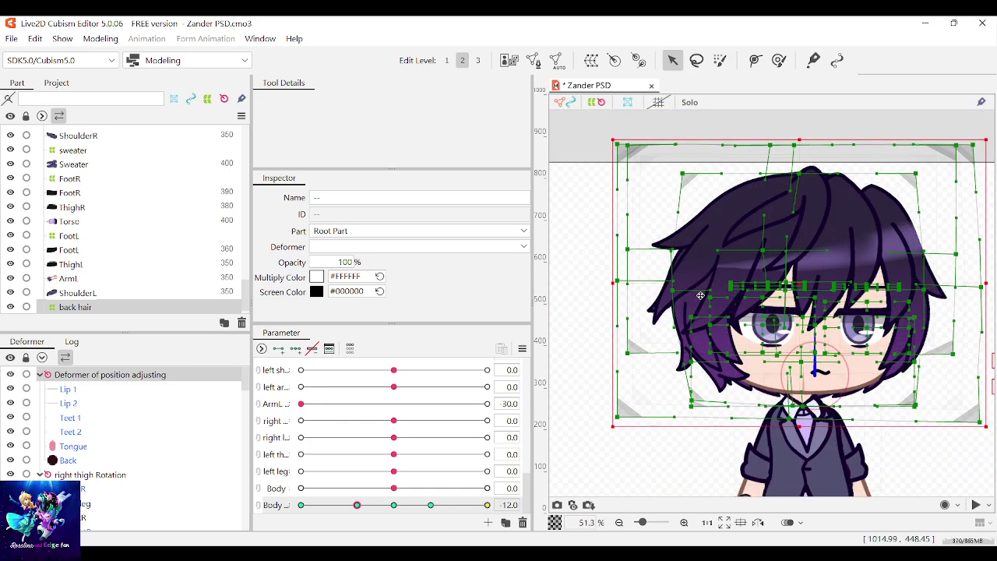
{"action": "left_click_drag", "start_coordinate": [835, 275], "coordinate": [751, 249]}
{"action": "key", "text": "ctrl+z"}
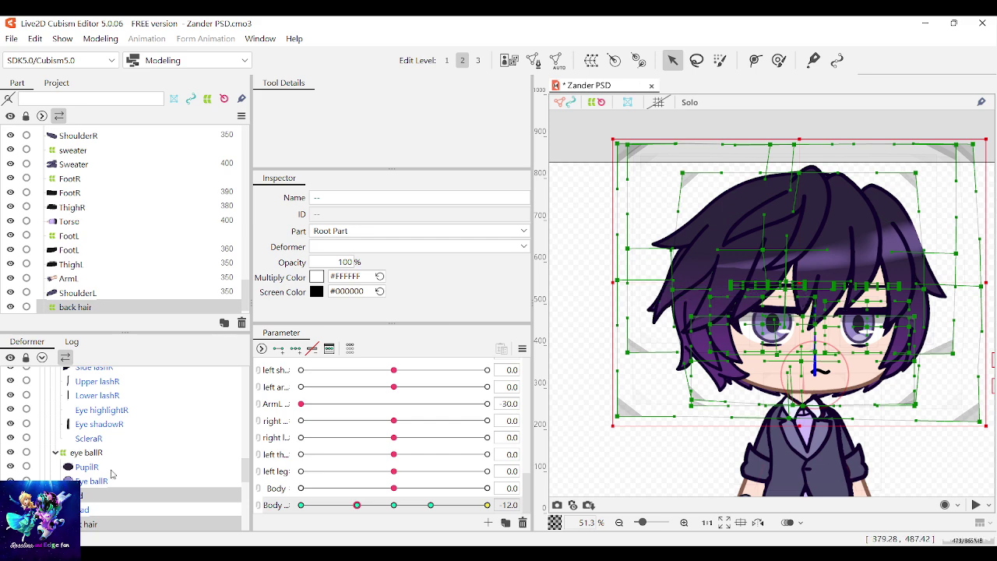
Take the back hair warp deformer out of the selection and try moving the remaining head deformers sideways
{"action": "scroll", "coordinate": [112, 473], "scroll_direction": "down", "scroll_amount": 2}
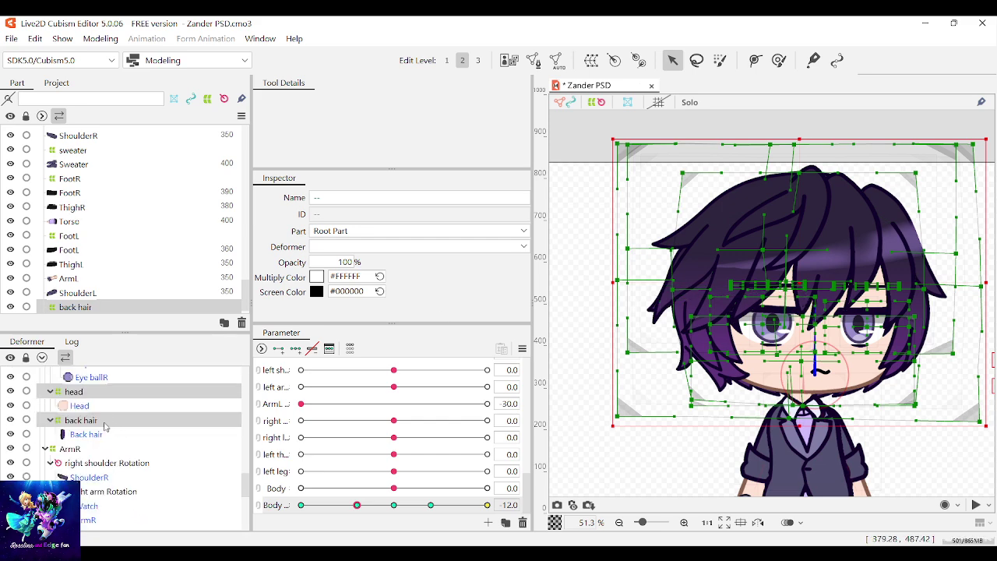
{"action": "left_click", "coordinate": [75, 391]}
{"action": "left_click_drag", "start_coordinate": [783, 285], "coordinate": [704, 294]}
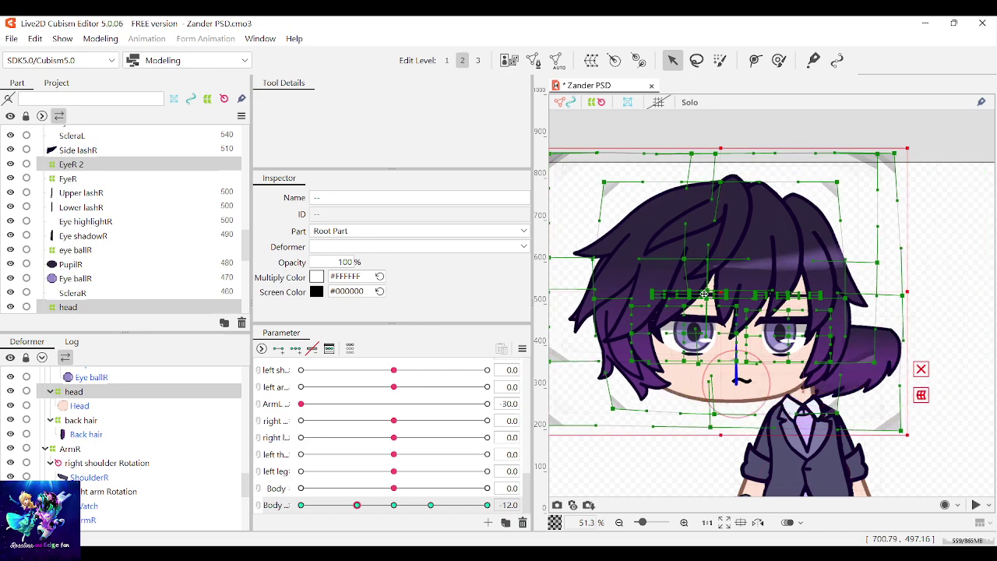
Select the head rotation deformer at the chin and create a parent warp deformer named head around it, under Body
{"action": "scroll", "coordinate": [783, 385], "scroll_direction": "up", "scroll_amount": 6}
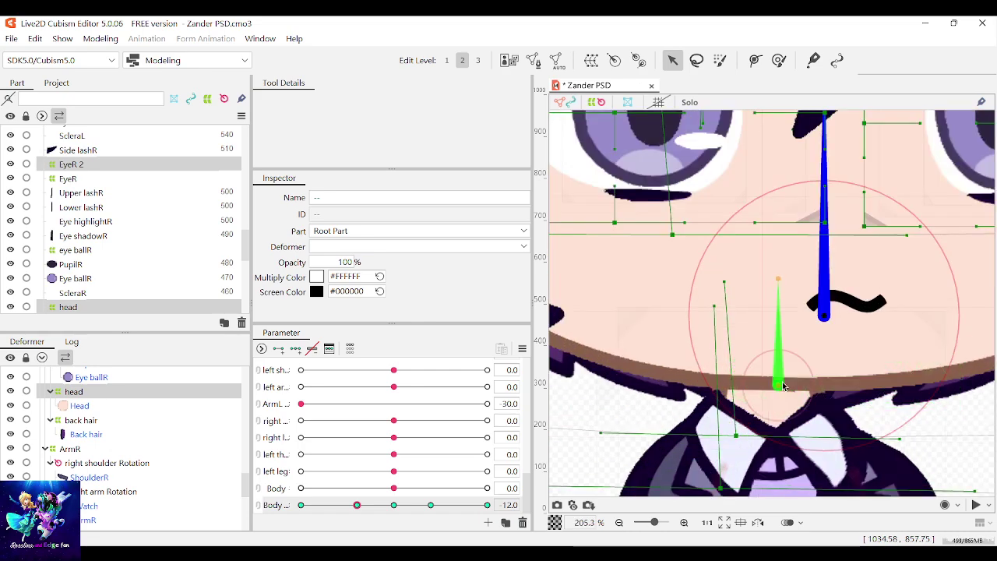
{"action": "left_click", "coordinate": [783, 386]}
{"action": "scroll", "coordinate": [782, 386], "scroll_direction": "down", "scroll_amount": 8}
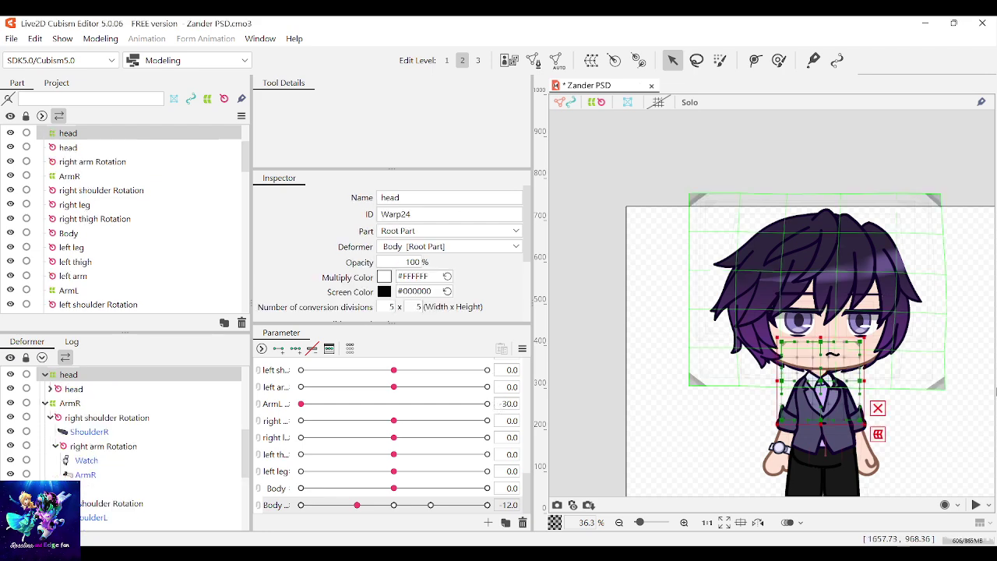
{"action": "scroll", "coordinate": [917, 412], "scroll_direction": "up", "scroll_amount": 2}
{"action": "scroll", "coordinate": [806, 352], "scroll_direction": "down", "scroll_amount": 2}
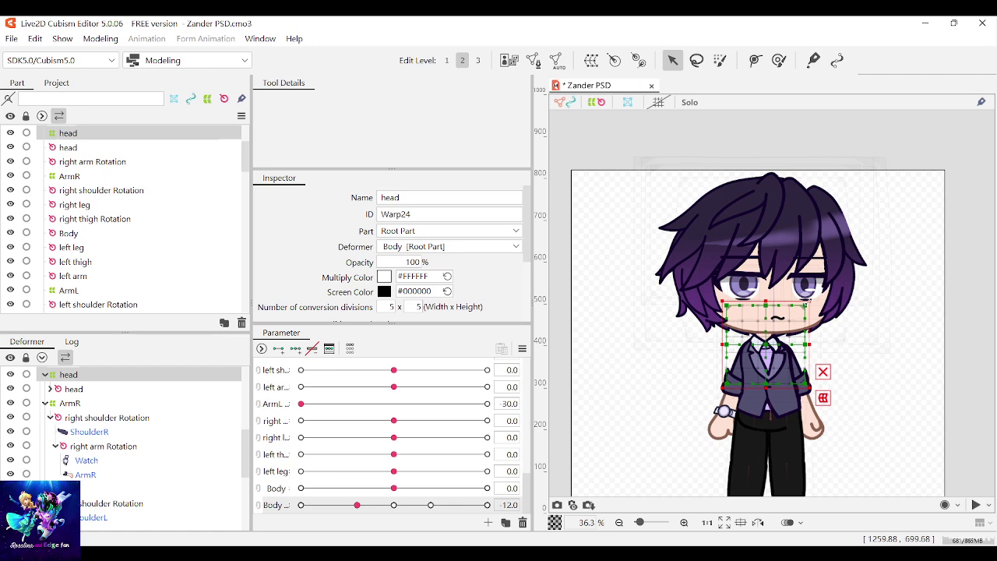
Enlarge the new head warp deformer's frame to enclose the whole face and hair without distorting the artwork
{"action": "left_click_drag", "start_coordinate": [808, 302], "coordinate": [788, 383]}
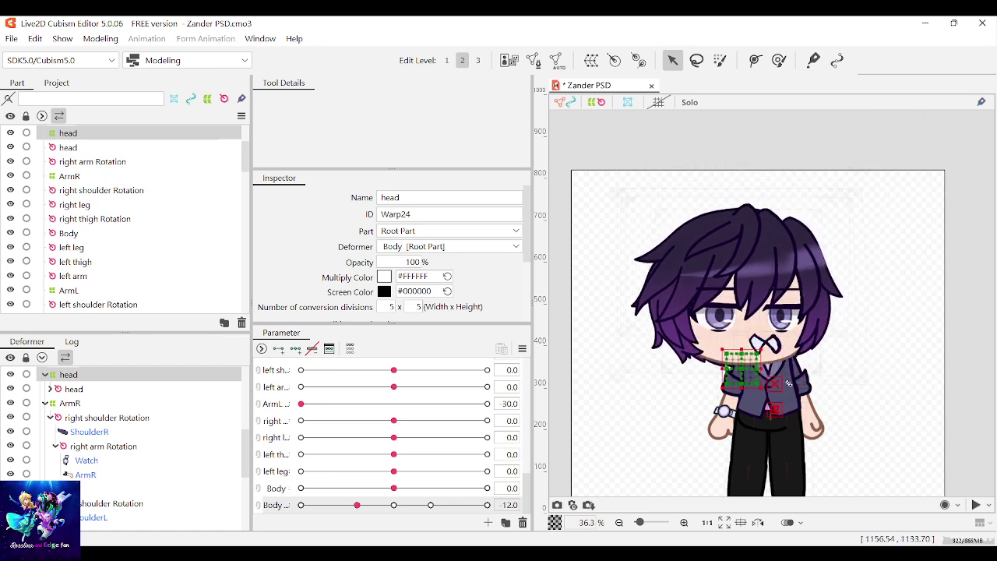
{"action": "key", "text": "ctrl+z"}
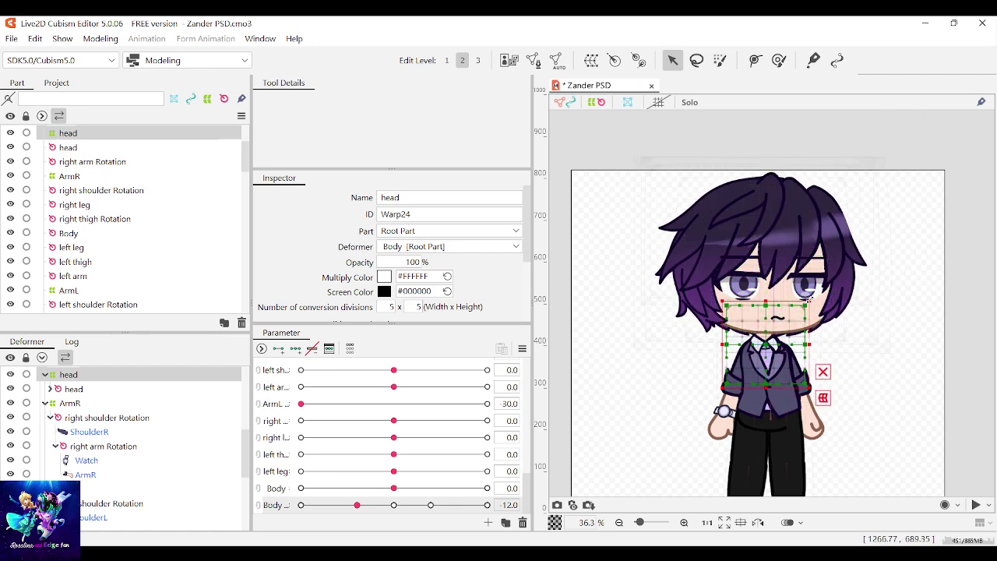
{"action": "left_click_drag", "start_coordinate": [808, 300], "coordinate": [913, 141]}
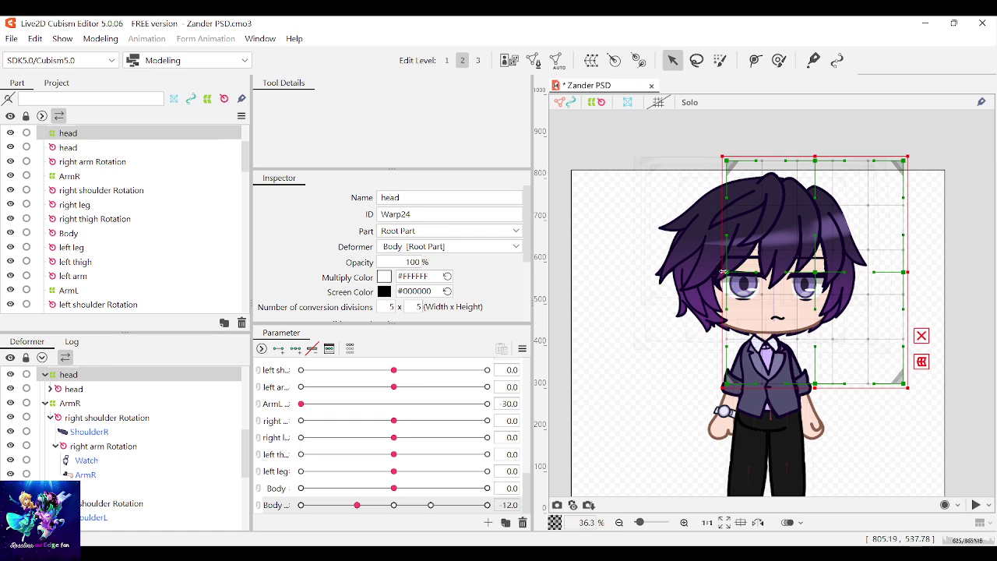
Set the head warp deformer as the parent of the mouth's Deformer of position adjusting
{"action": "scroll", "coordinate": [766, 315], "scroll_direction": "up", "scroll_amount": 6}
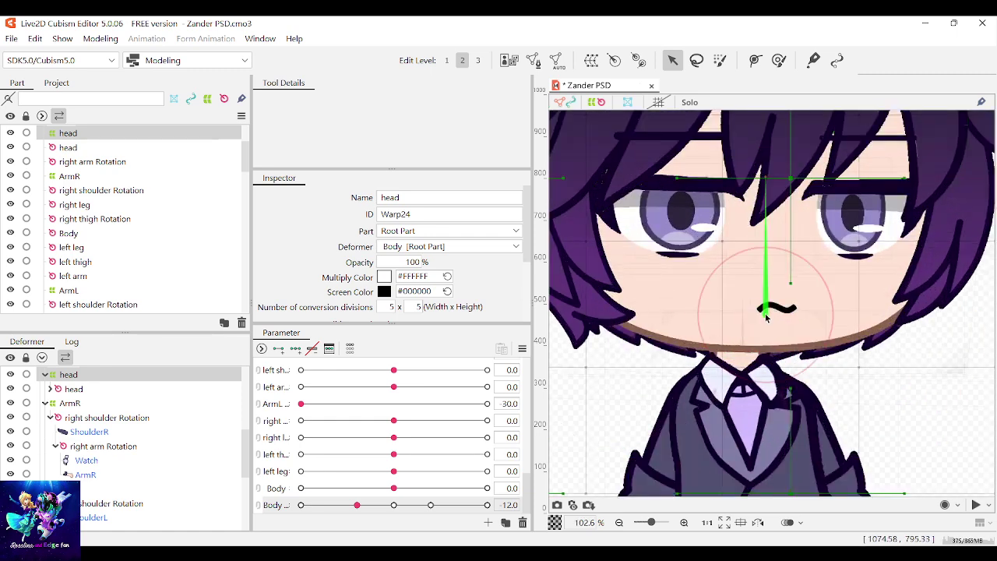
{"action": "left_click", "coordinate": [766, 315]}
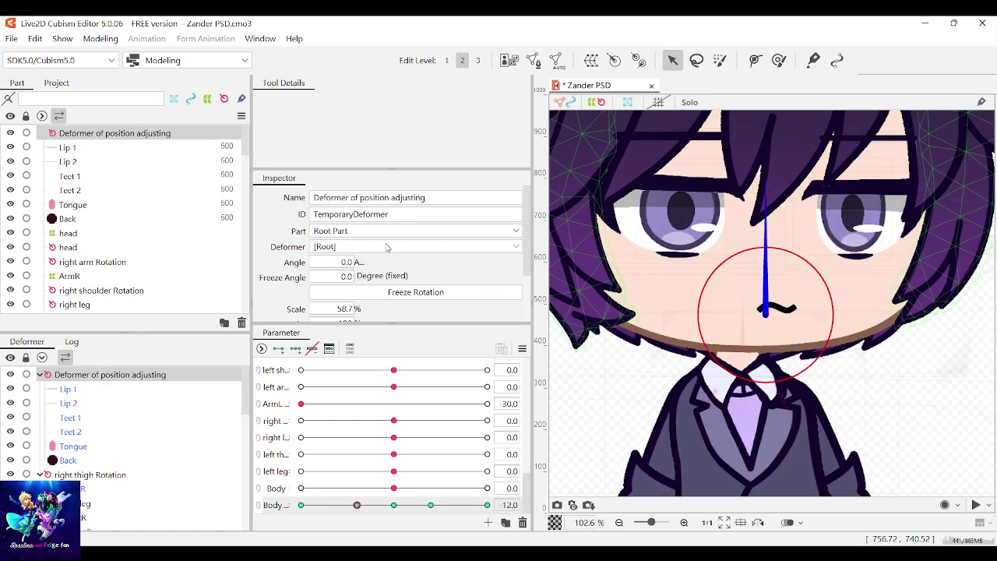
{"action": "left_click", "coordinate": [347, 356]}
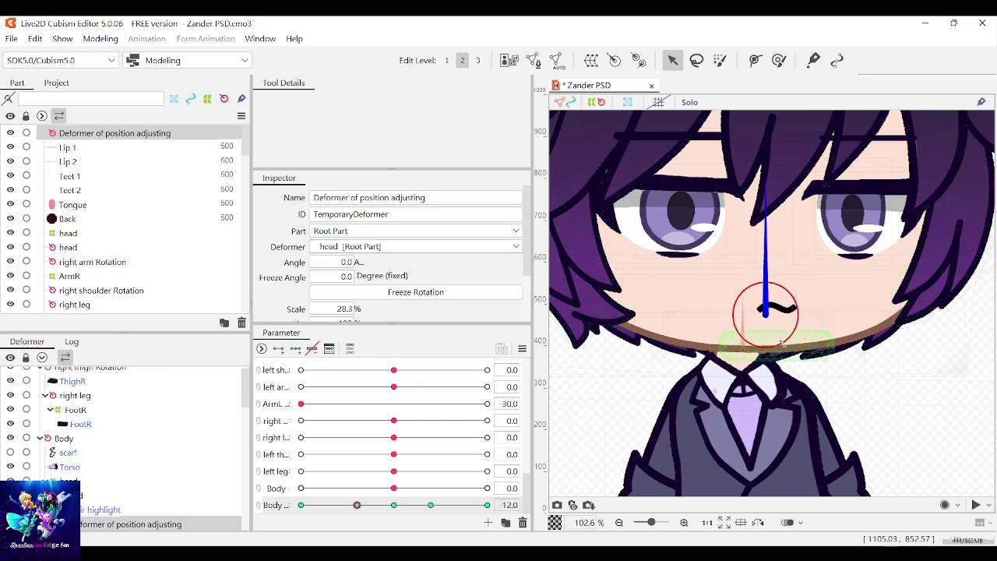
{"action": "scroll", "coordinate": [783, 342], "scroll_direction": "down", "scroll_amount": 3}
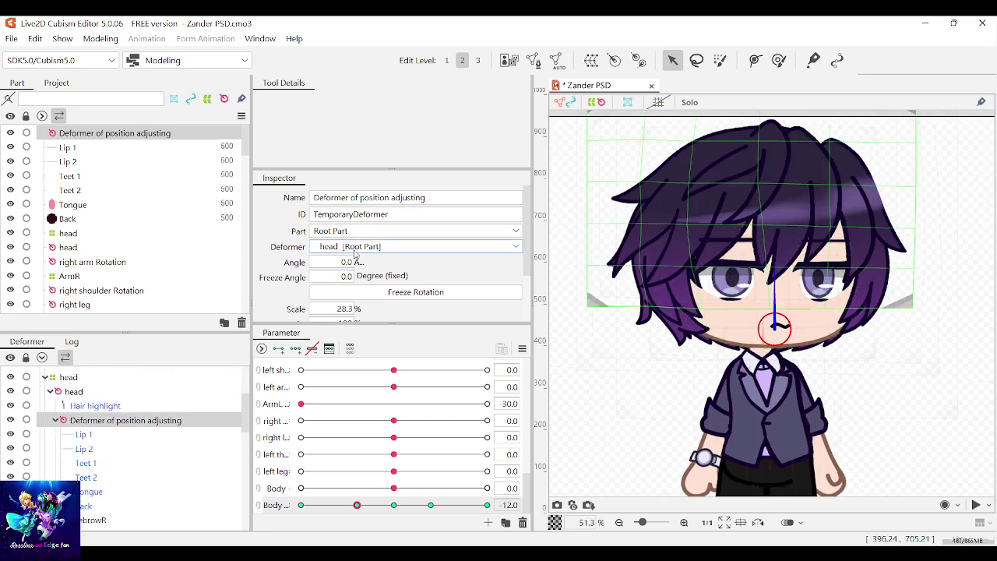
{"action": "left_click", "coordinate": [362, 332]}
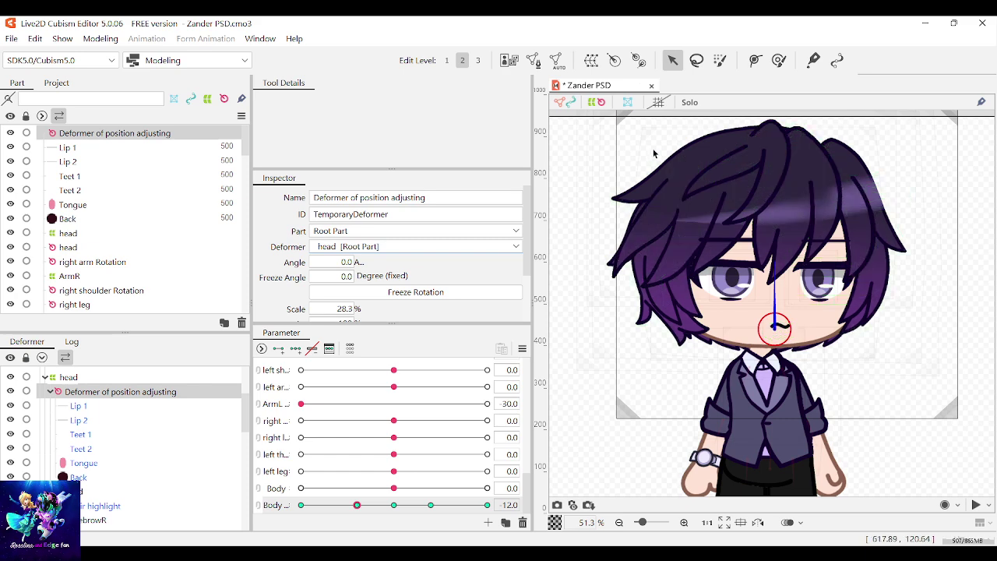
Extend the head warp deformer's frame outward on the character's right side and pull in its opposite edge slightly, without distorting the artwork
{"action": "scroll", "coordinate": [662, 242], "scroll_direction": "down", "scroll_amount": 3}
{"action": "scroll", "coordinate": [658, 220], "scroll_direction": "up", "scroll_amount": 2}
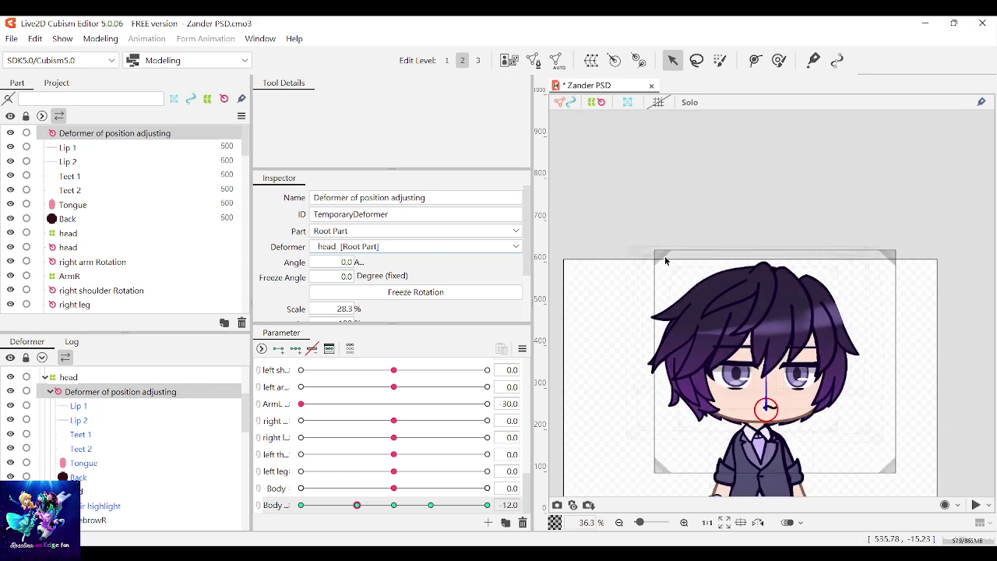
{"action": "left_click", "coordinate": [658, 255]}
{"action": "scroll", "coordinate": [747, 300], "scroll_direction": "down", "scroll_amount": 1}
{"action": "scroll", "coordinate": [719, 338], "scroll_direction": "up", "scroll_amount": 2}
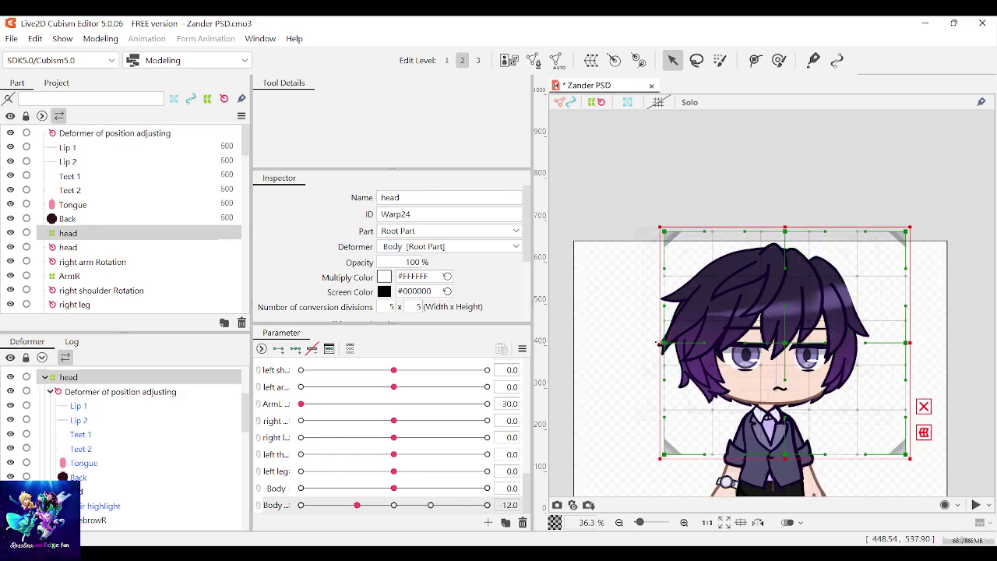
{"action": "left_click_drag", "start_coordinate": [659, 343], "coordinate": [629, 343]}
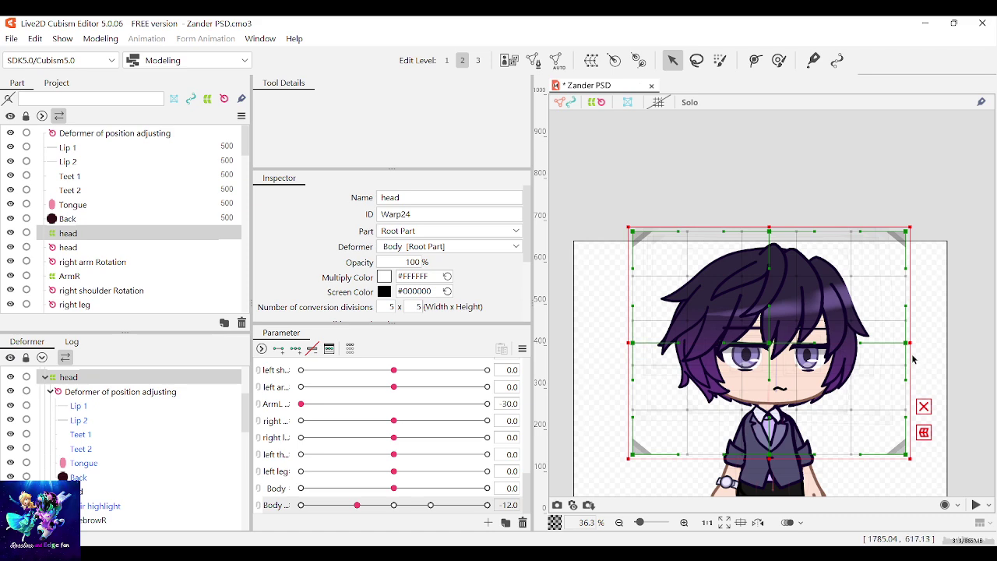
{"action": "left_click_drag", "start_coordinate": [908, 342], "coordinate": [900, 341]}
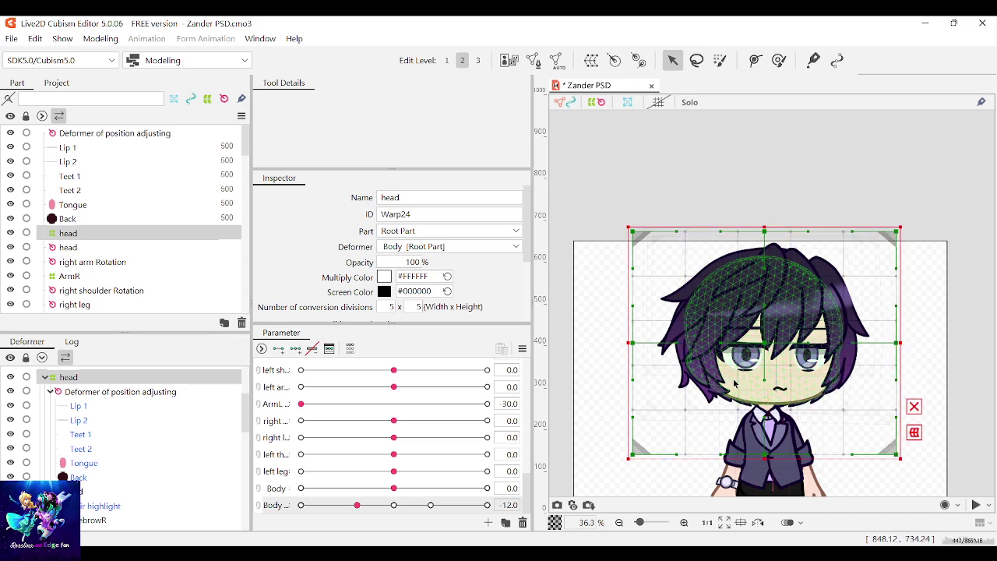
Try moving the head warp deformer together with the artwork inside it, and undo the move
{"action": "scroll", "coordinate": [733, 380], "scroll_direction": "down", "scroll_amount": 1}
{"action": "scroll", "coordinate": [734, 405], "scroll_direction": "up", "scroll_amount": 1}
{"action": "left_click_drag", "start_coordinate": [763, 312], "coordinate": [750, 349]}
{"action": "key", "text": "ctrl+z"}
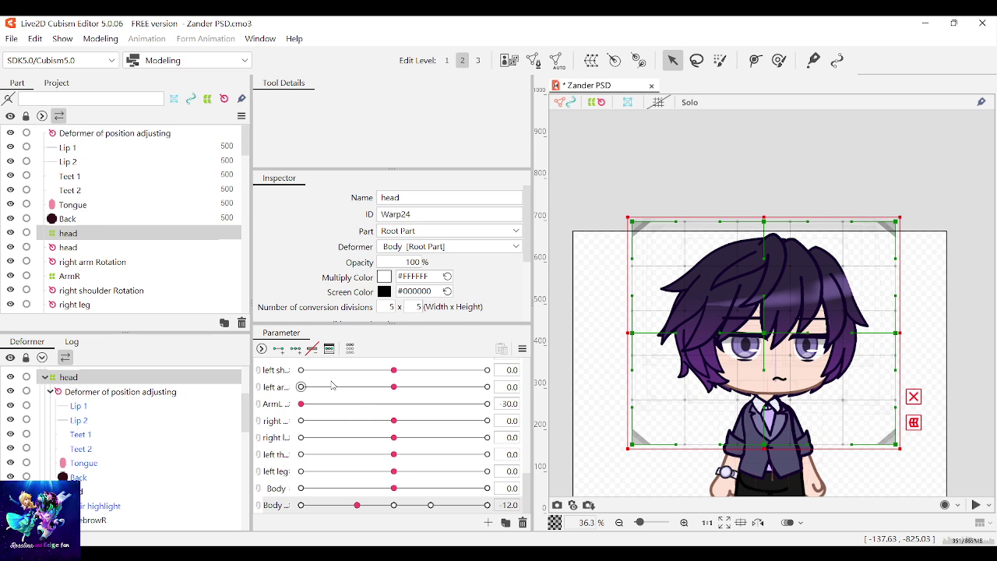
Add keyforms for the head warp deformer on the Body turn parameter and set the parameter to -12
{"action": "left_click", "coordinate": [297, 351]}
{"action": "left_click", "coordinate": [329, 351]}
{"action": "mouse_move", "coordinate": [374, 507]}
{"action": "left_mouse_down"}
{"action": "mouse_move", "coordinate": [406, 507]}
{"action": "mouse_move", "coordinate": [357, 506]}
{"action": "left_mouse_up"}
Try shifting the head warp deformer and columns of its inner control points sideways at -12, undoing these moves
{"action": "left_click_drag", "start_coordinate": [761, 336], "coordinate": [755, 328]}
{"action": "key", "text": "ctrl+z"}
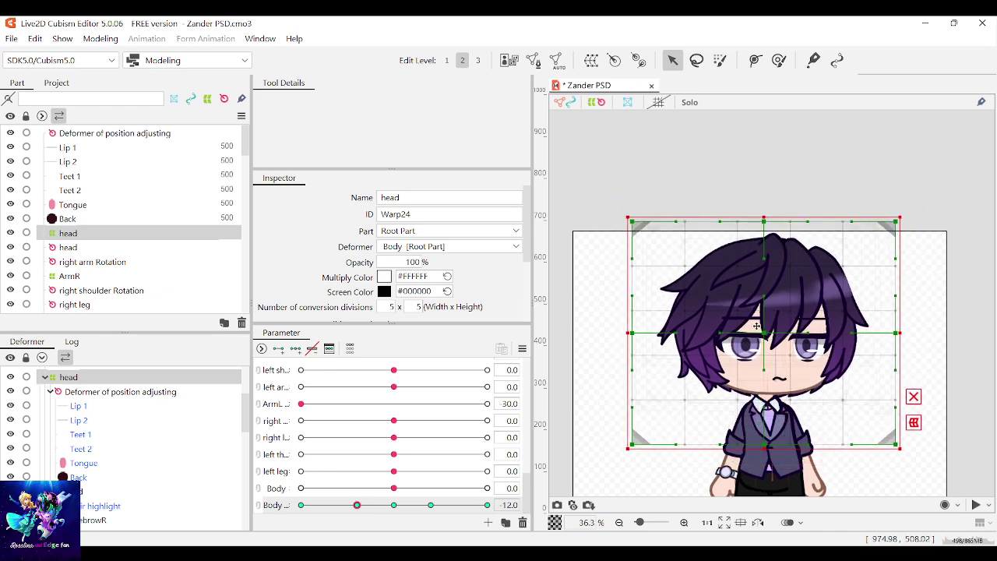
{"action": "left_click_drag", "start_coordinate": [788, 355], "coordinate": [794, 352]}
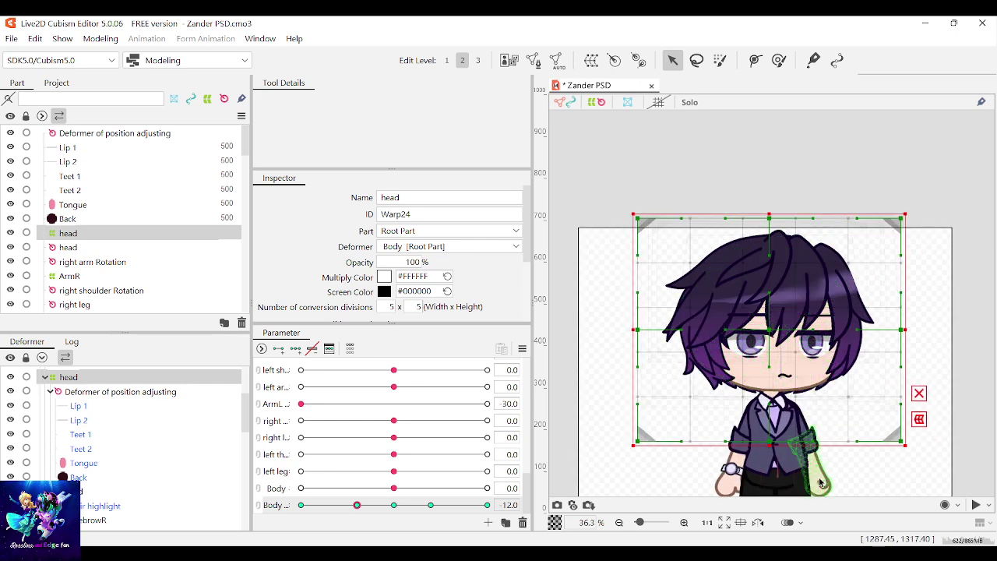
{"action": "scroll", "coordinate": [772, 319], "scroll_direction": "up", "scroll_amount": 2}
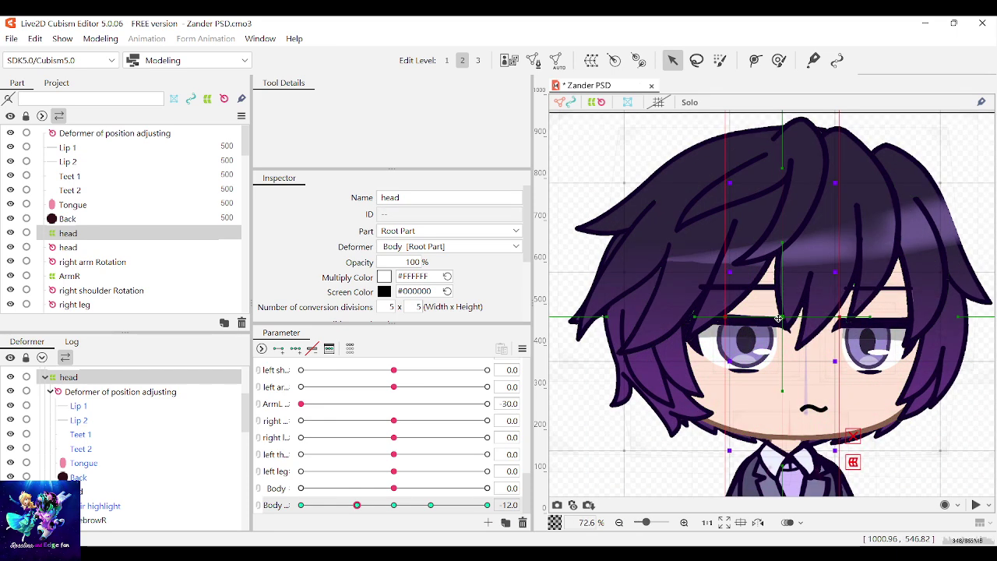
{"action": "left_click_drag", "start_coordinate": [778, 318], "coordinate": [783, 323]}
{"action": "scroll", "coordinate": [783, 322], "scroll_direction": "down", "scroll_amount": 1}
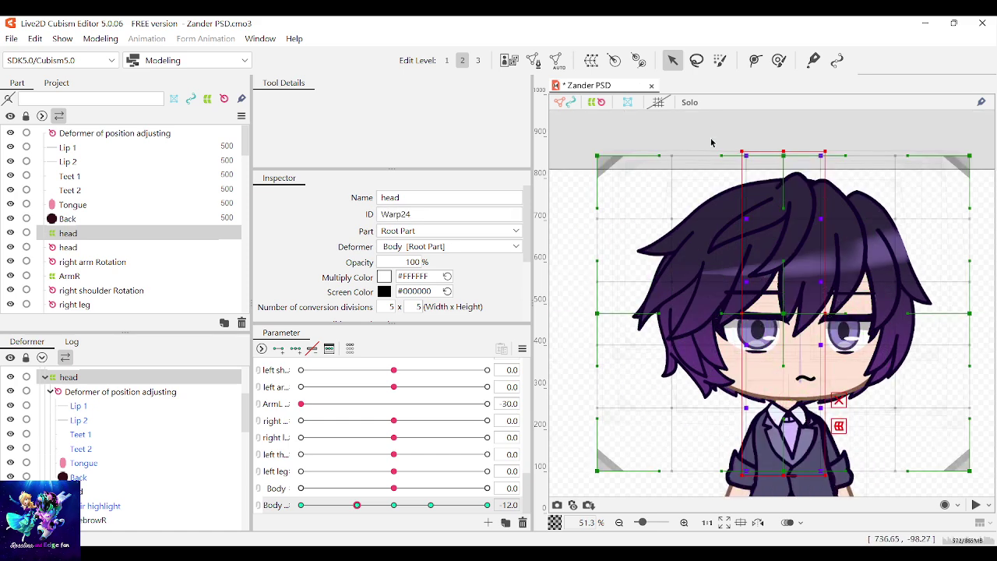
{"action": "left_click_drag", "start_coordinate": [713, 120], "coordinate": [769, 494]}
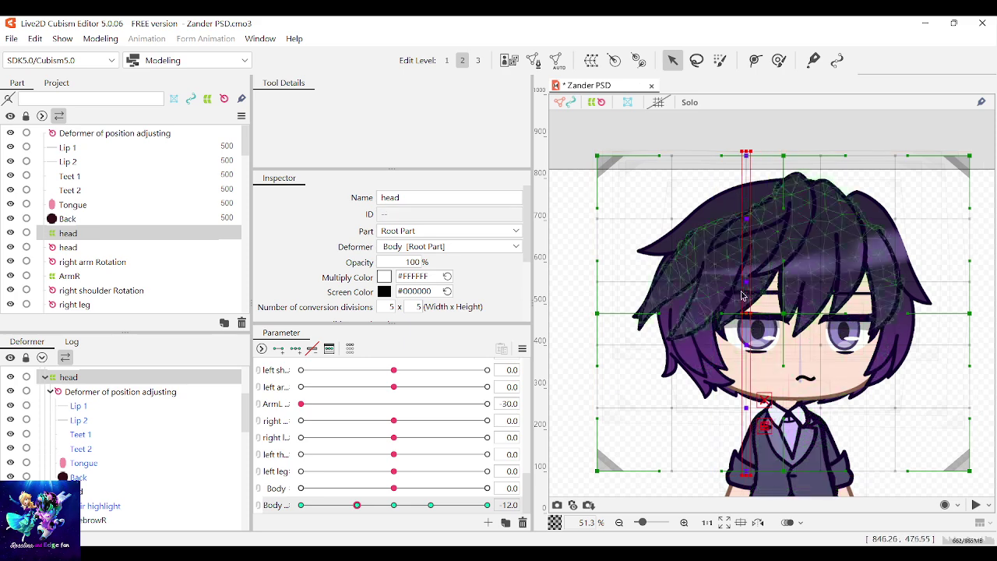
{"action": "left_click_drag", "start_coordinate": [747, 314], "coordinate": [640, 301]}
{"action": "key", "text": "ctrl+z"}
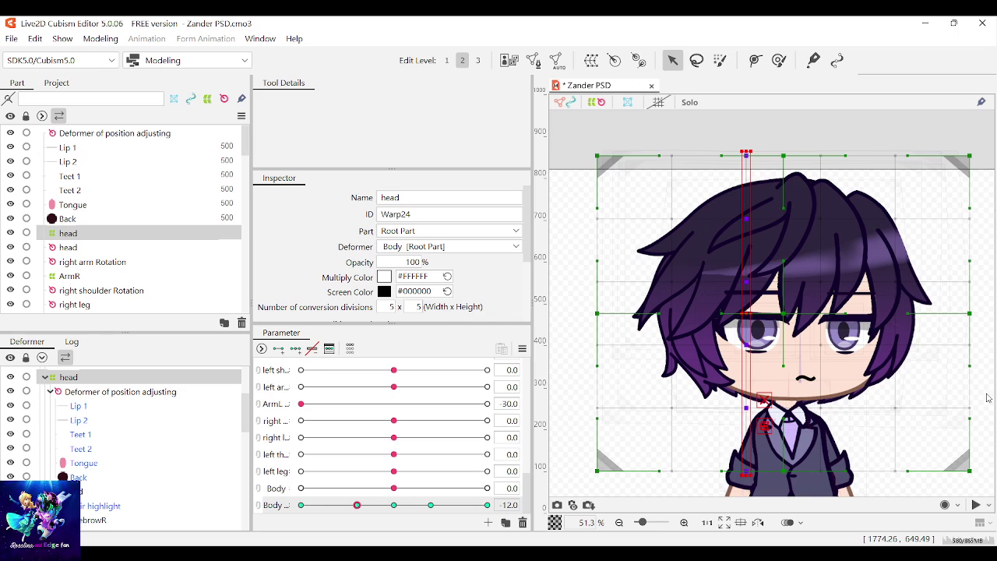
Reselect the whole head warp deformer and try shifting it sideways at -12
{"action": "scroll", "coordinate": [948, 463], "scroll_direction": "down", "scroll_amount": 3}
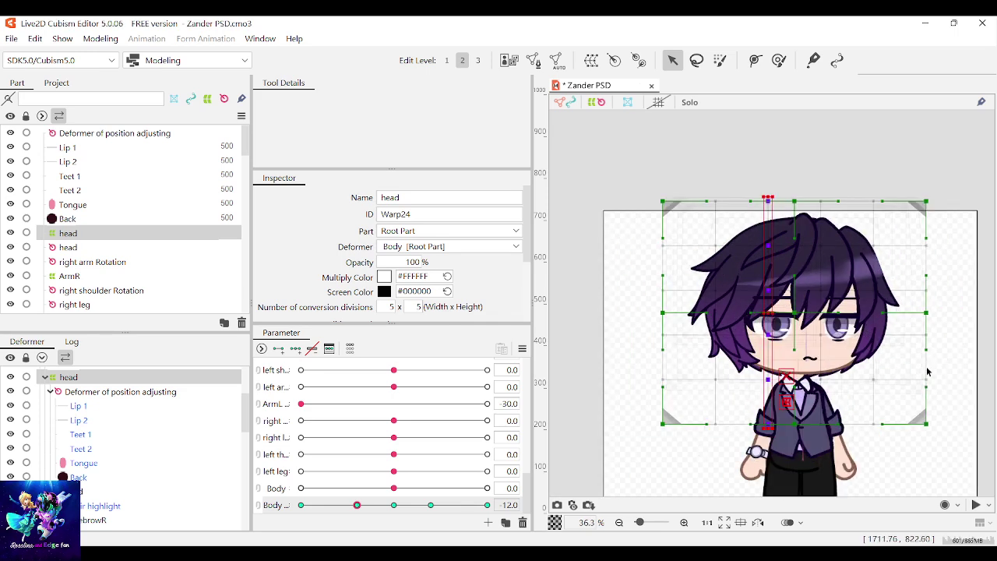
{"action": "left_click", "coordinate": [948, 463]}
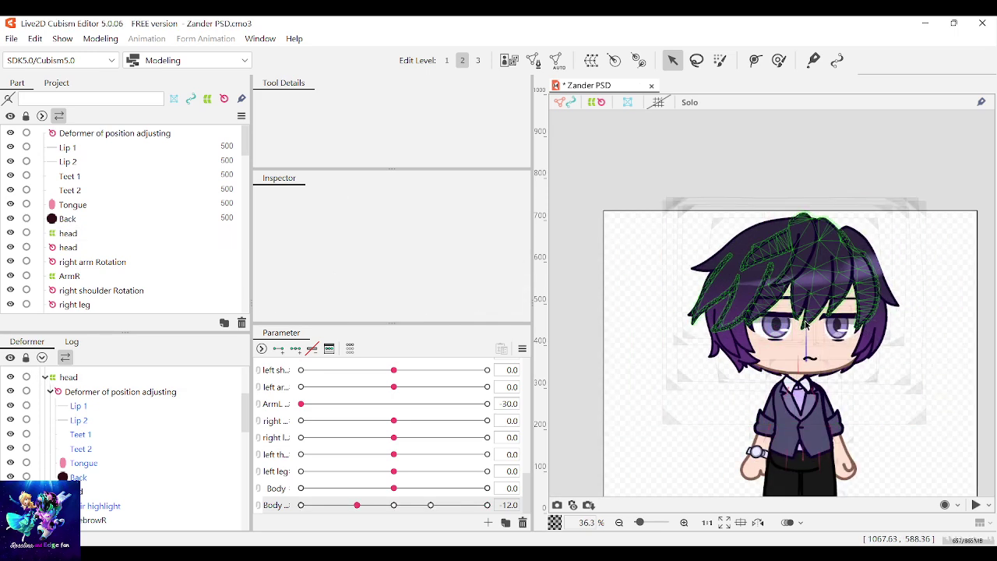
{"action": "left_click", "coordinate": [665, 203]}
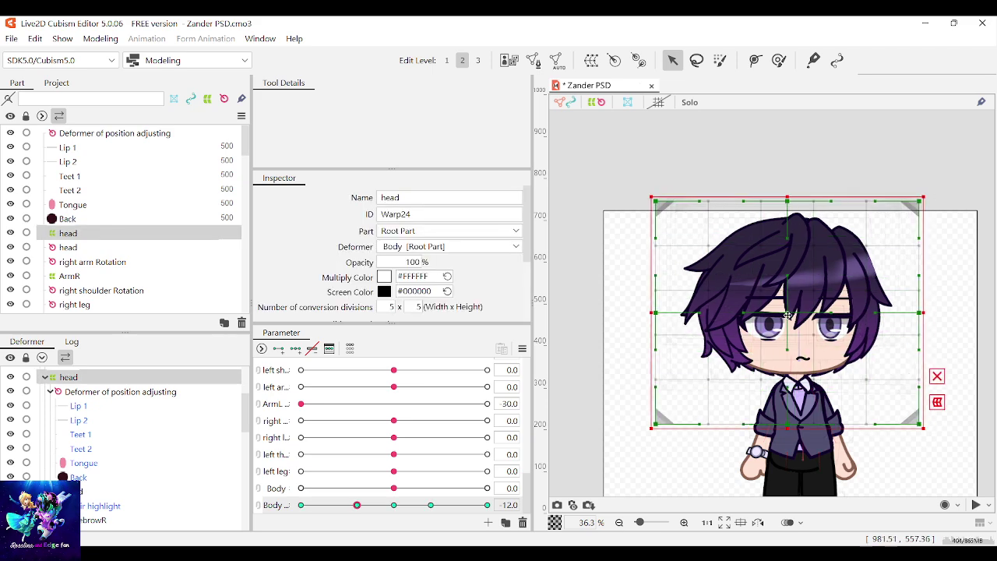
{"action": "left_click_drag", "start_coordinate": [794, 316], "coordinate": [794, 316]}
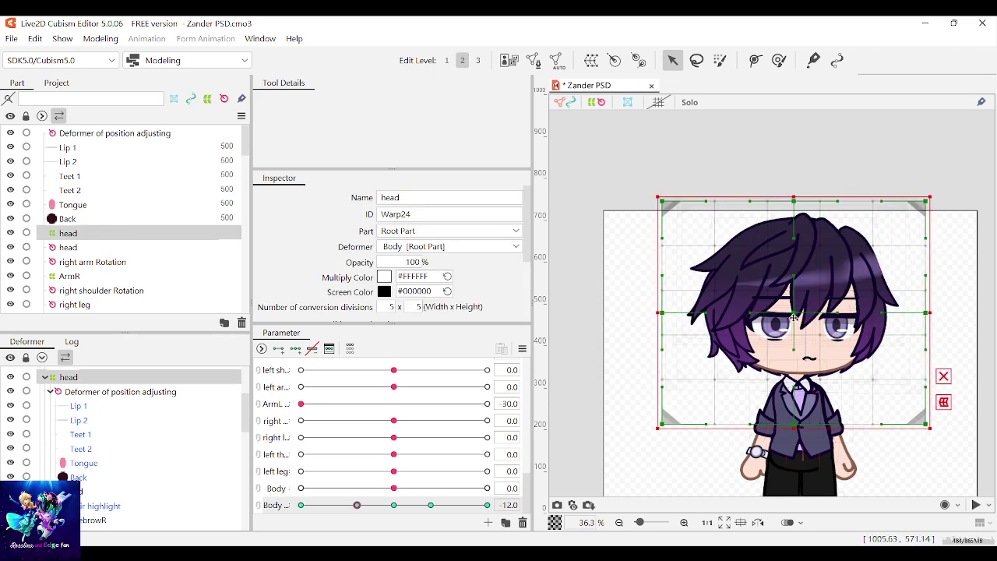
Try bending the head warp deformer with a 2 x 2 temporary warp by moving its centre point toward the character's right
{"action": "left_click", "coordinate": [943, 402]}
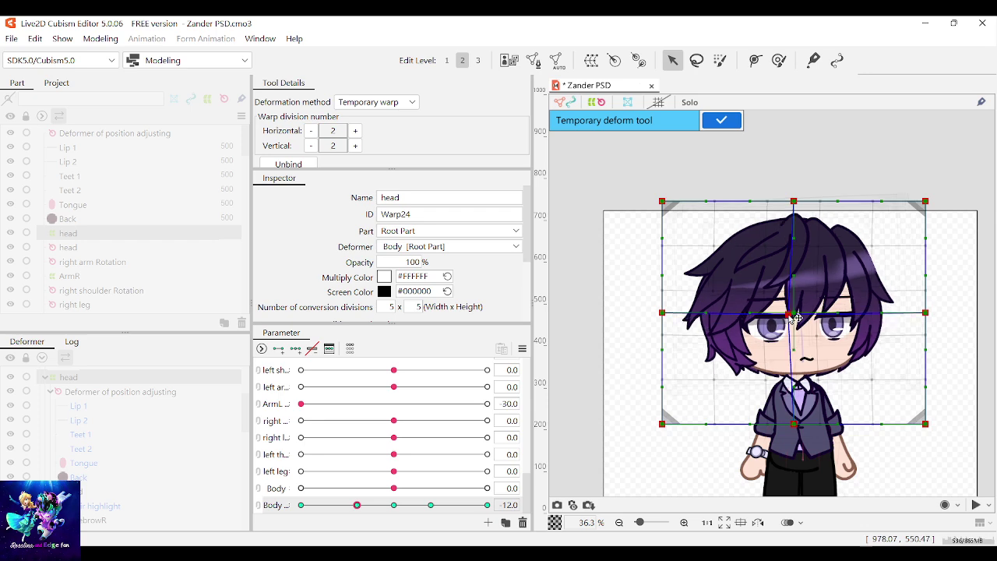
{"action": "mouse_move", "coordinate": [797, 317]}
{"action": "left_mouse_down"}
{"action": "mouse_move", "coordinate": [816, 320]}
{"action": "mouse_move", "coordinate": [791, 315]}
{"action": "left_mouse_up"}
{"action": "left_click", "coordinate": [724, 121]}
{"action": "left_click_drag", "start_coordinate": [357, 505], "coordinate": [357, 505]}
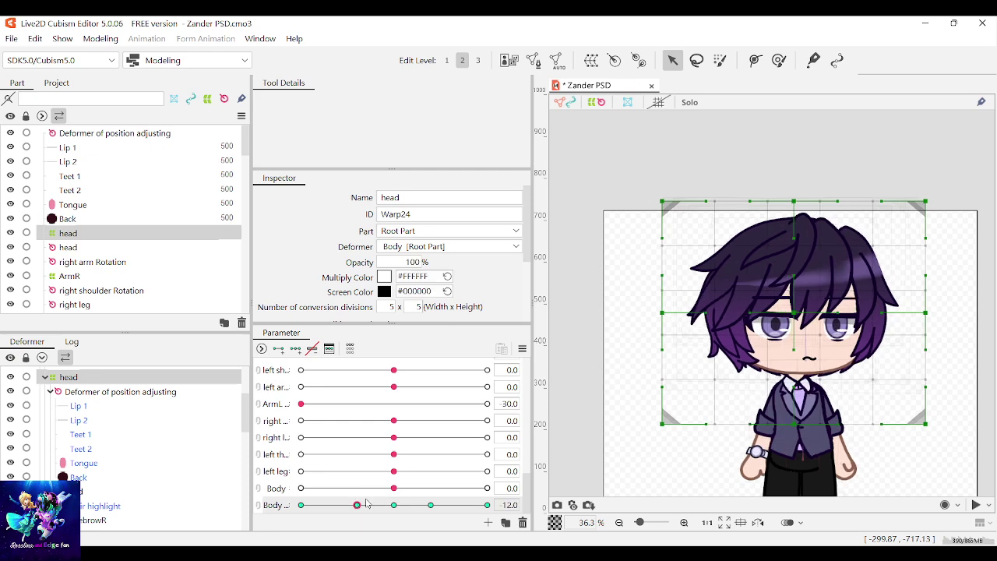
Nudge the head warp deformer slightly sideways and test the turn on the Body parameter around -12
{"action": "left_click", "coordinate": [104, 236]}
{"action": "left_click_drag", "start_coordinate": [801, 321], "coordinate": [797, 315]}
{"action": "mouse_move", "coordinate": [356, 505]}
{"action": "left_mouse_down"}
{"action": "mouse_move", "coordinate": [394, 506]}
{"action": "mouse_move", "coordinate": [341, 506]}
{"action": "mouse_move", "coordinate": [394, 507]}
{"action": "mouse_move", "coordinate": [358, 507]}
{"action": "left_mouse_up"}
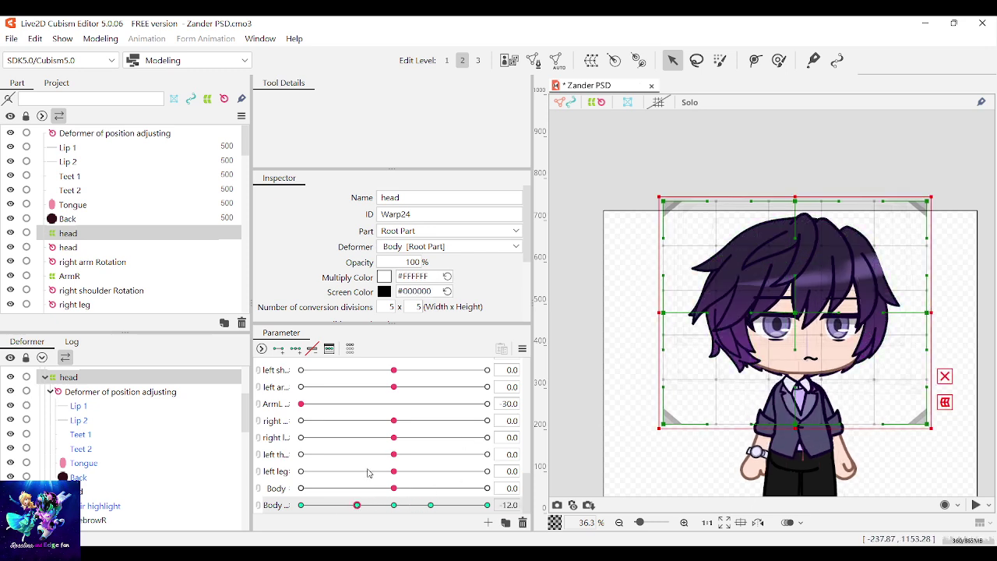
Reselect the head warp deformer, try moving it toward the character's right at -12, and undo that move
{"action": "left_click", "coordinate": [962, 322]}
{"action": "scroll", "coordinate": [926, 386], "scroll_direction": "up", "scroll_amount": 2}
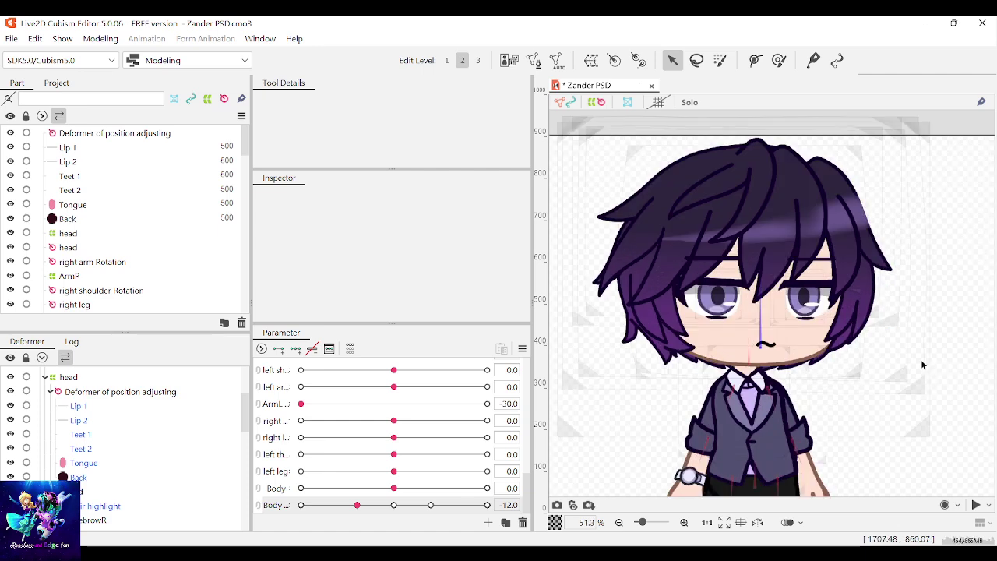
{"action": "left_click", "coordinate": [69, 248]}
{"action": "left_click", "coordinate": [86, 235]}
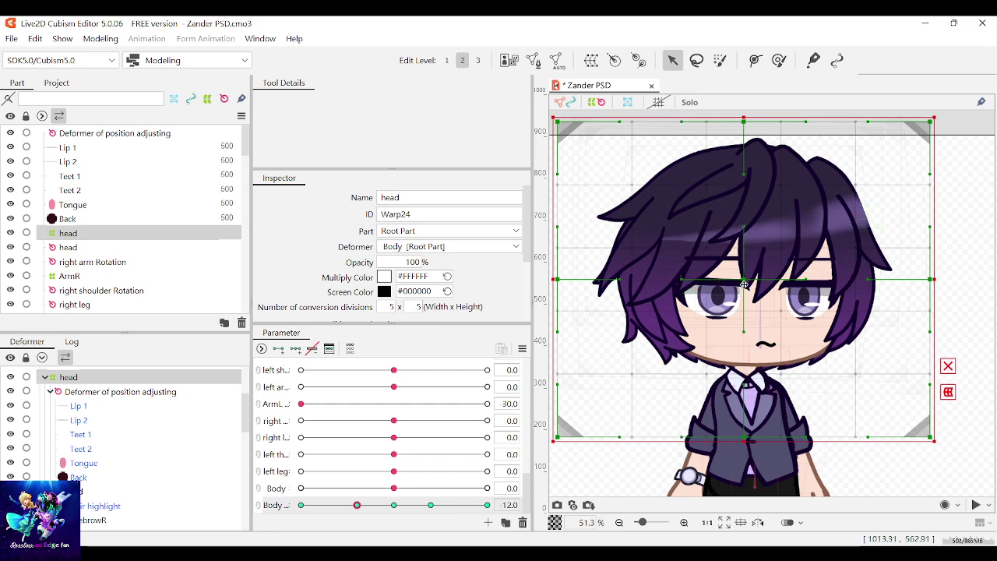
{"action": "left_click_drag", "start_coordinate": [746, 282], "coordinate": [733, 283]}
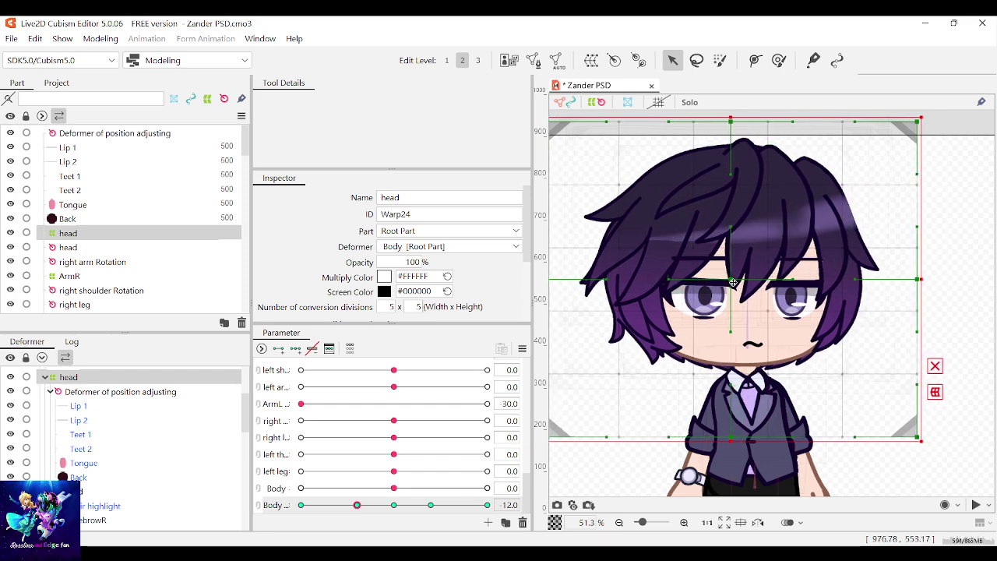
{"action": "key", "text": "ctrl+z"}
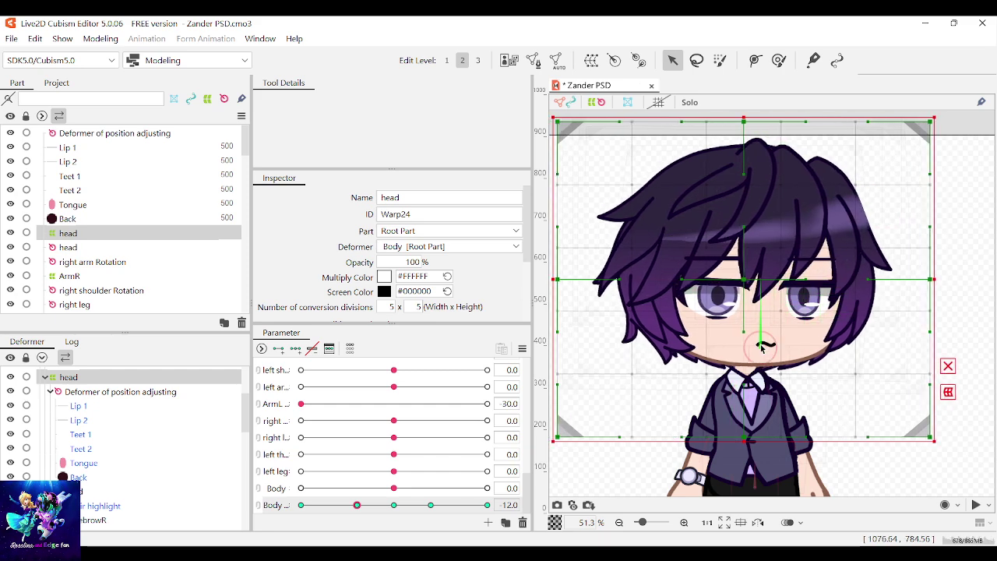
Move the mouth's Deformer of position adjusting sideways toward the character's right with the Body parameter at -12
{"action": "left_click", "coordinate": [757, 349]}
{"action": "scroll", "coordinate": [759, 349], "scroll_direction": "up", "scroll_amount": 3}
{"action": "left_click_drag", "start_coordinate": [763, 351], "coordinate": [729, 352]}
{"action": "key", "text": "ctrl+z"}
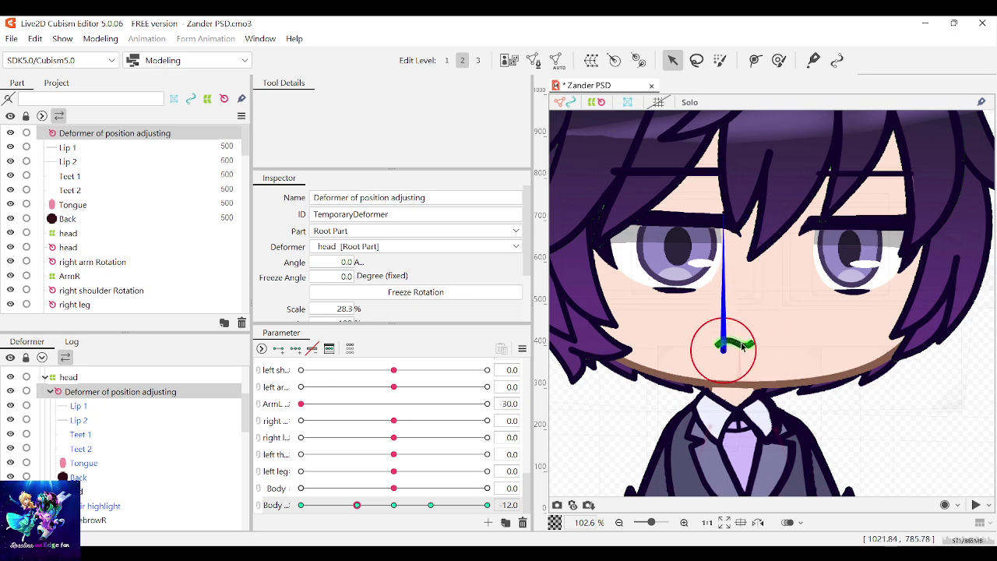
Undo the recent mouth deformer edits and the added head warp deformer
{"action": "scroll", "coordinate": [792, 343], "scroll_direction": "down", "scroll_amount": 2}
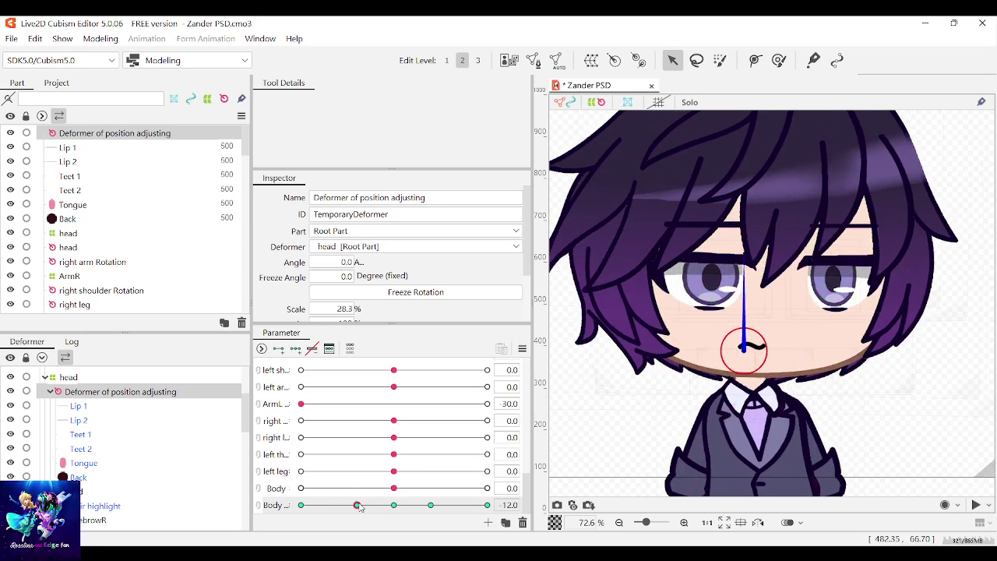
{"action": "key", "text": "ctrl+z"}
{"action": "key", "text": "ctrl+z"}
{"action": "key", "text": "ctrl+z"}
{"action": "key", "text": "ctrl+z"}
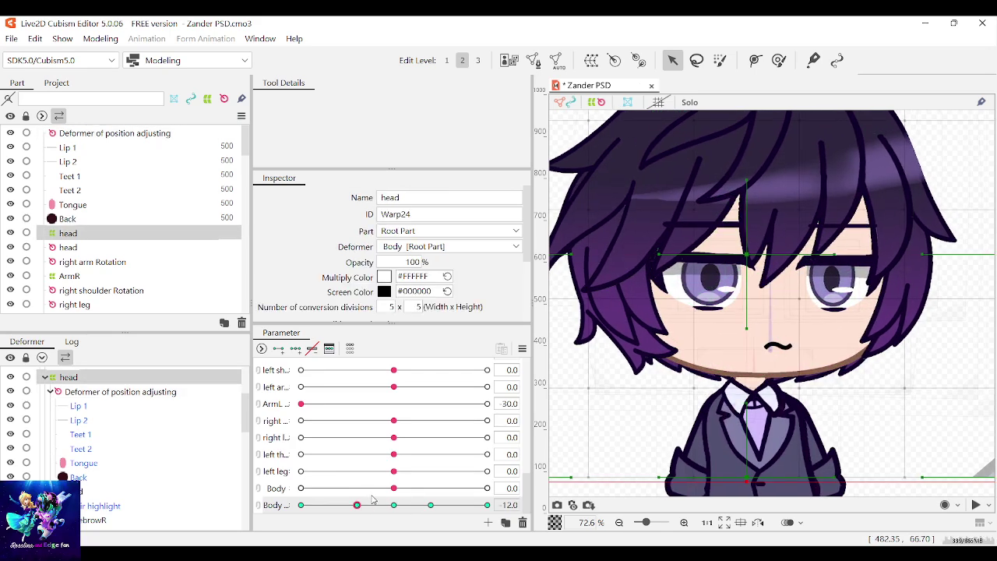
{"action": "scroll", "coordinate": [849, 376], "scroll_direction": "down", "scroll_amount": 8}
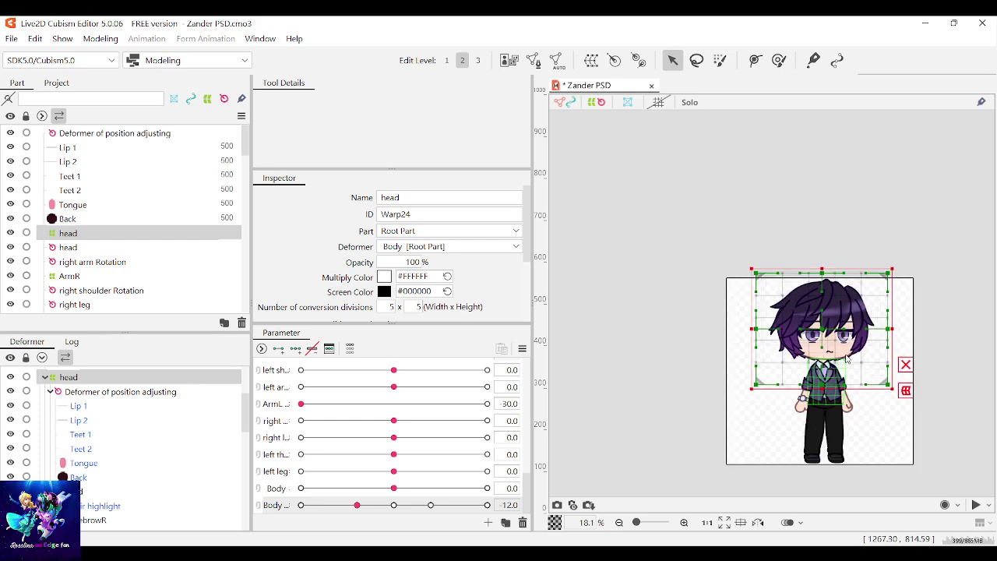
{"action": "key", "text": "ctrl+y"}
{"action": "scroll", "coordinate": [864, 389], "scroll_direction": "down", "scroll_amount": 2}
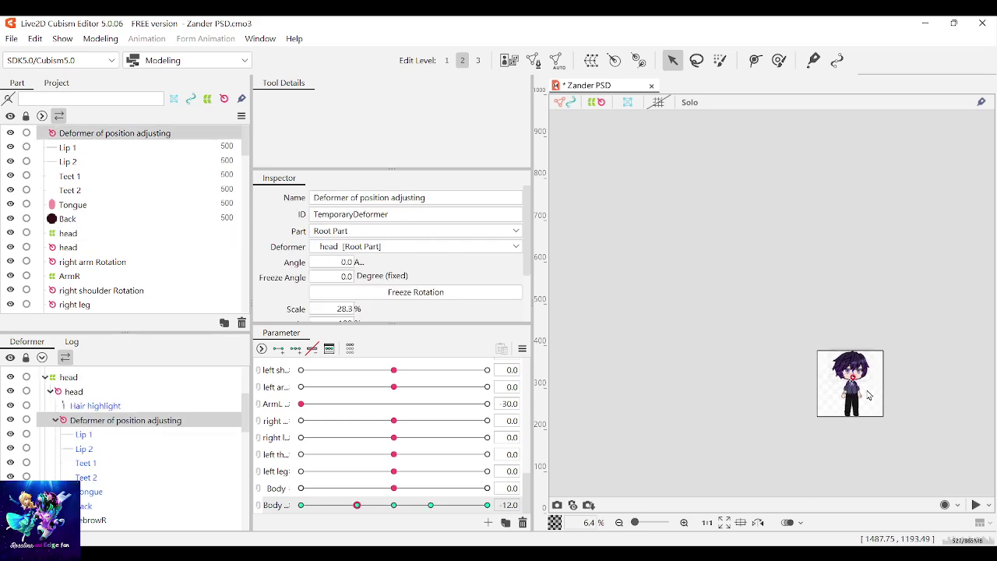
{"action": "scroll", "coordinate": [857, 383], "scroll_direction": "up", "scroll_amount": 10}
{"action": "left_click", "coordinate": [876, 394]}
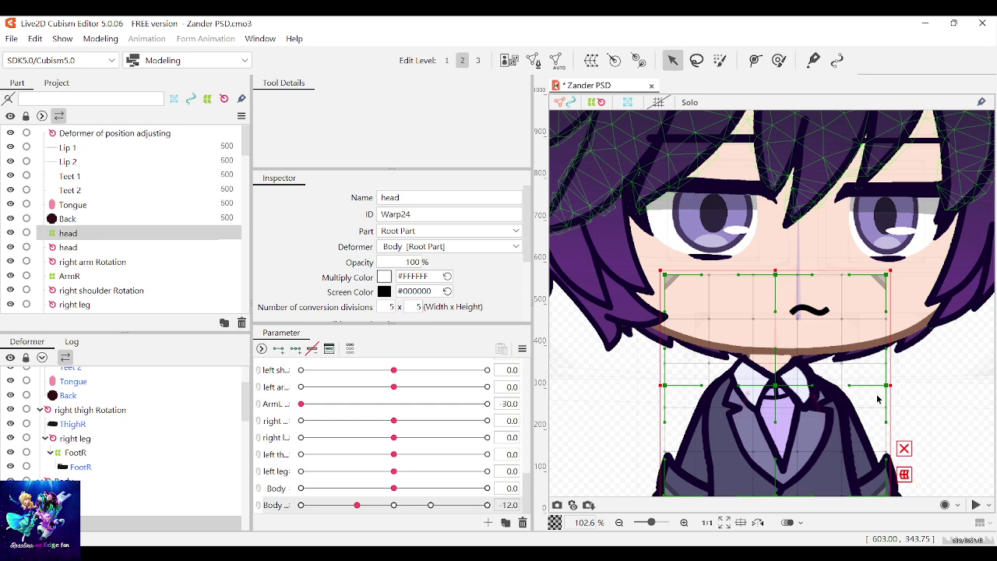
{"action": "left_click", "coordinate": [877, 399]}
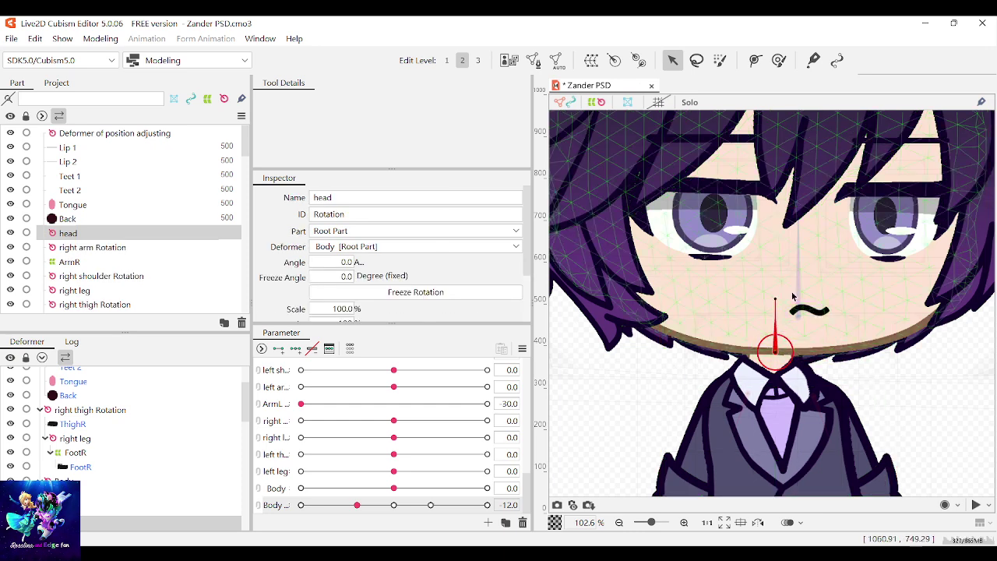
Shift the mouth's position-adjusting deformer slightly to the left at the Body parameter's -12.0 key
{"action": "left_click", "coordinate": [799, 318]}
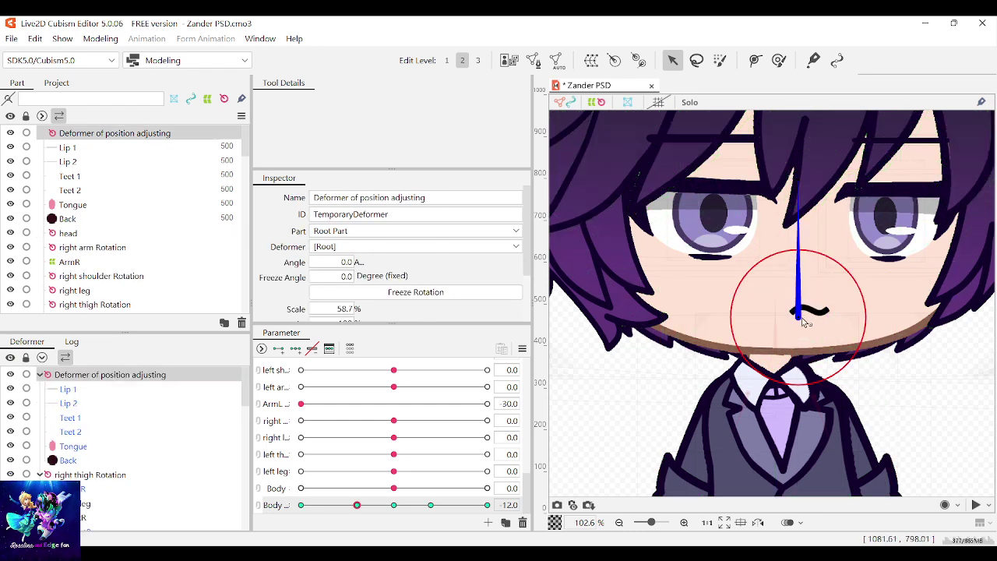
{"action": "left_click_drag", "start_coordinate": [801, 324], "coordinate": [762, 320]}
{"action": "scroll", "coordinate": [785, 335], "scroll_direction": "down", "scroll_amount": 3}
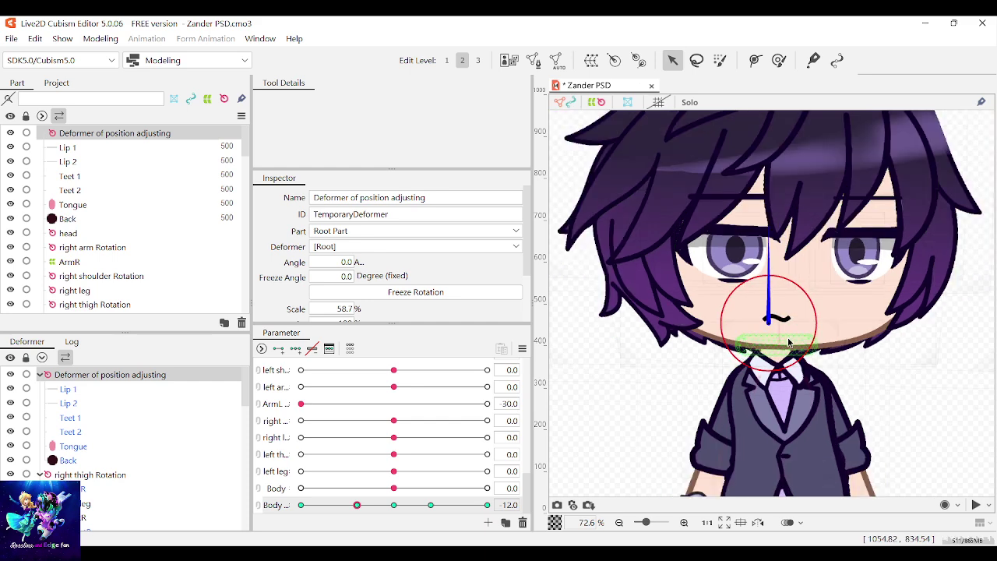
{"action": "scroll", "coordinate": [759, 254], "scroll_direction": "up", "scroll_amount": 3}
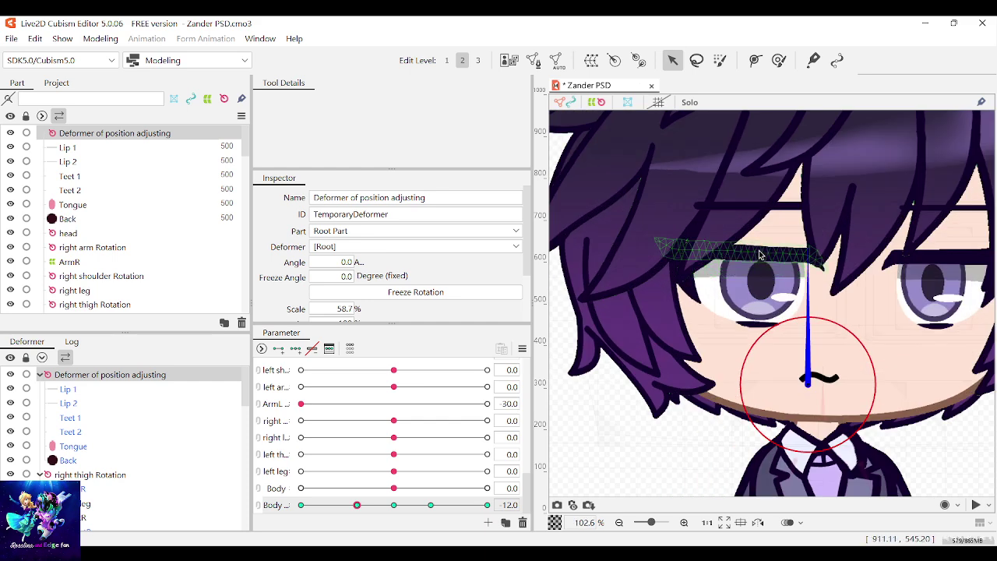
{"action": "scroll", "coordinate": [759, 255], "scroll_direction": "up", "scroll_amount": 2}
{"action": "scroll", "coordinate": [771, 245], "scroll_direction": "down", "scroll_amount": 4}
{"action": "scroll", "coordinate": [787, 238], "scroll_direction": "up", "scroll_amount": 4}
{"action": "scroll", "coordinate": [805, 227], "scroll_direction": "down", "scroll_amount": 3}
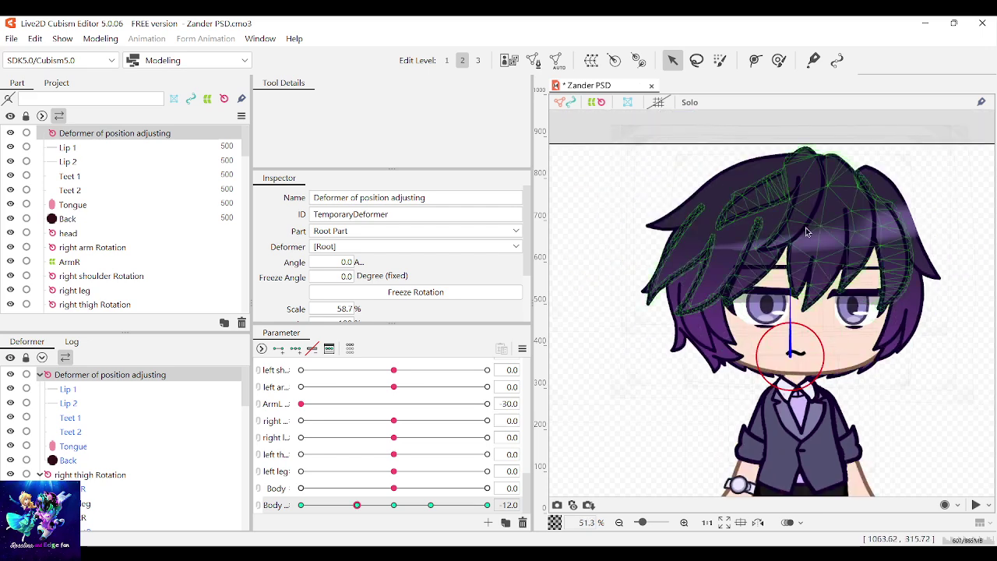
Hide the front hair, rear hair and left-lash layers, and return the mouth's position-adjusting deformer to its earlier place
{"action": "left_click", "coordinate": [818, 209]}
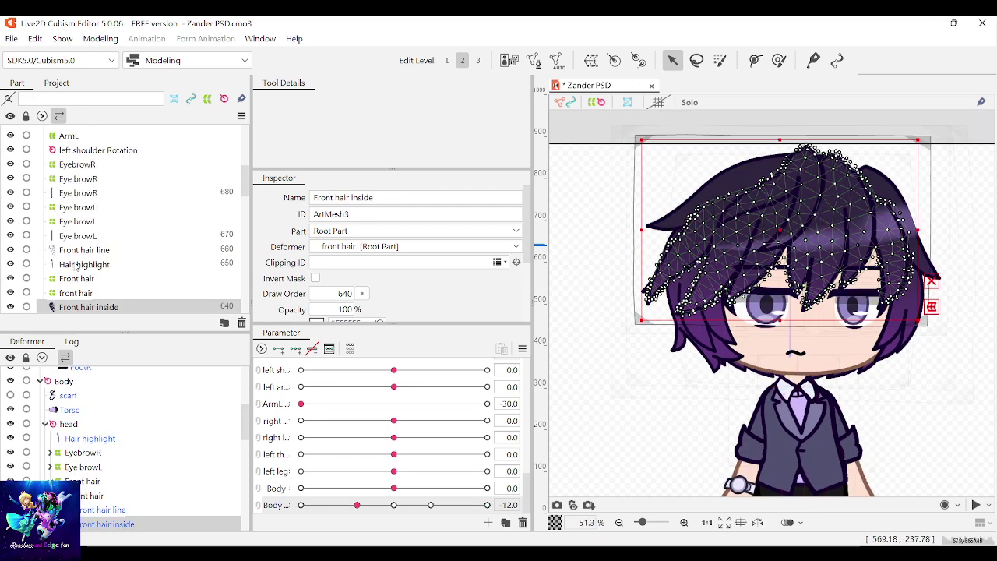
{"action": "scroll", "coordinate": [76, 266], "scroll_direction": "down", "scroll_amount": 2}
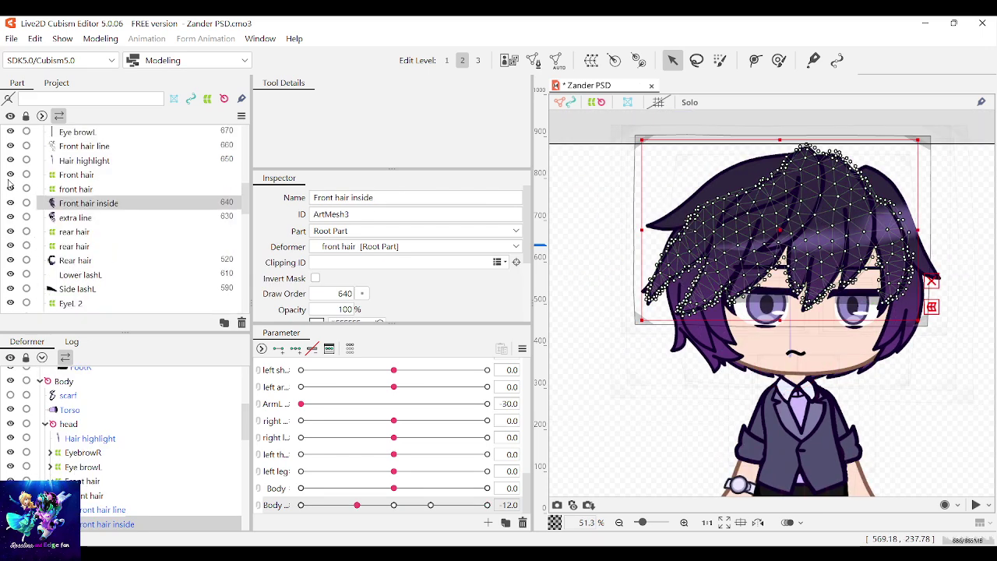
{"action": "left_click", "coordinate": [11, 289]}
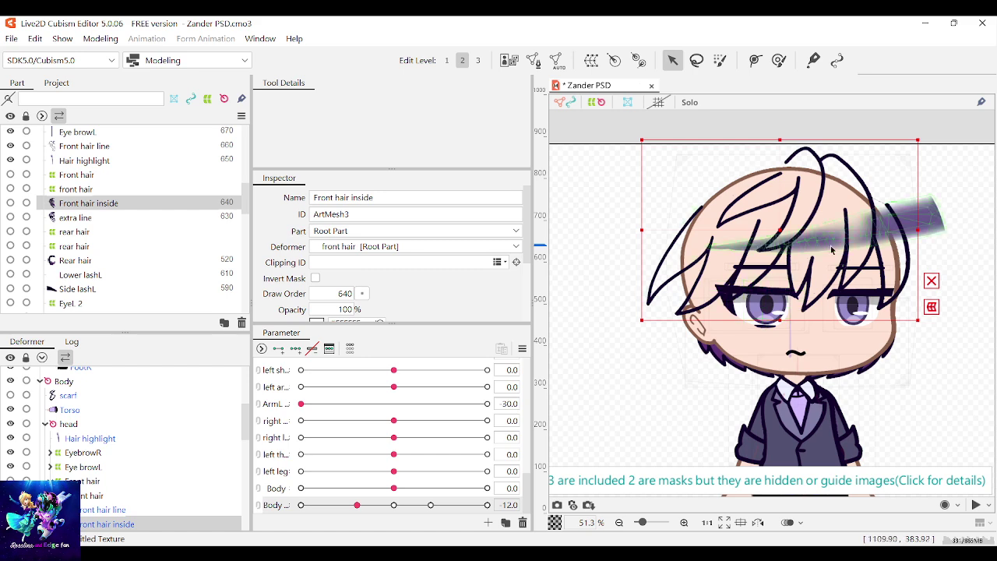
{"action": "scroll", "coordinate": [833, 269], "scroll_direction": "up", "scroll_amount": 2}
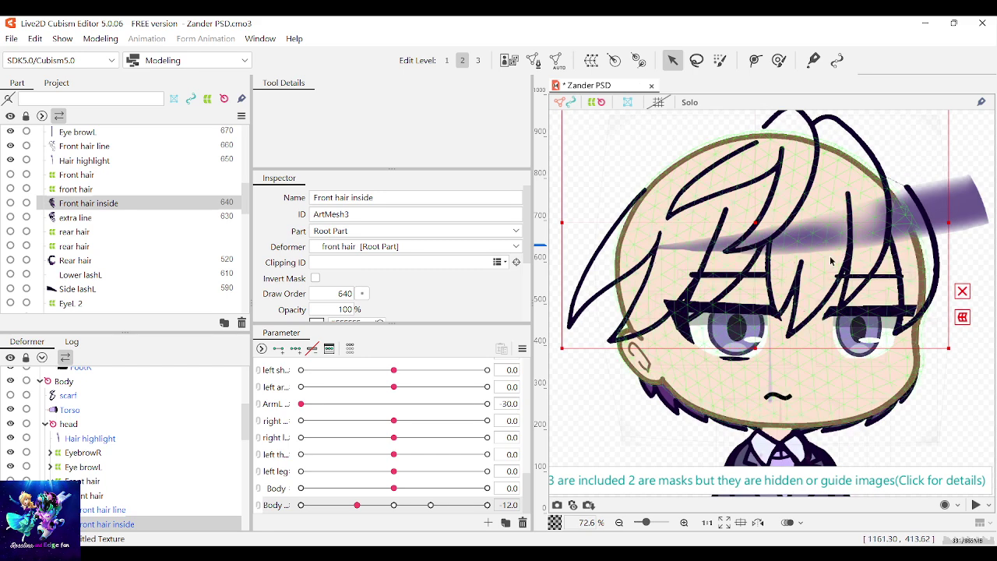
{"action": "left_click", "coordinate": [894, 303]}
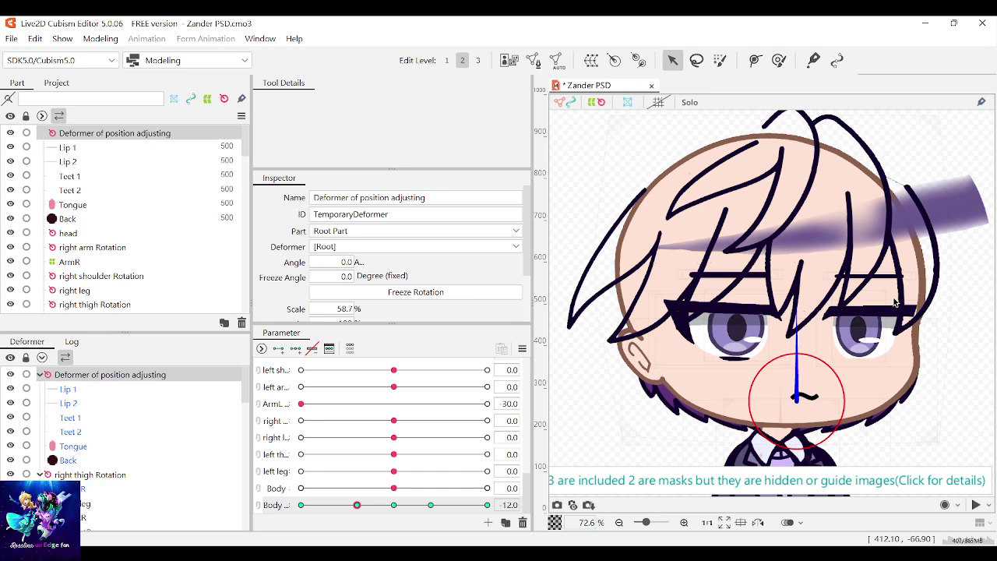
Show the hidden front hair, rear hair and left-lash layers again
{"action": "scroll", "coordinate": [116, 261], "scroll_direction": "down", "scroll_amount": 10}
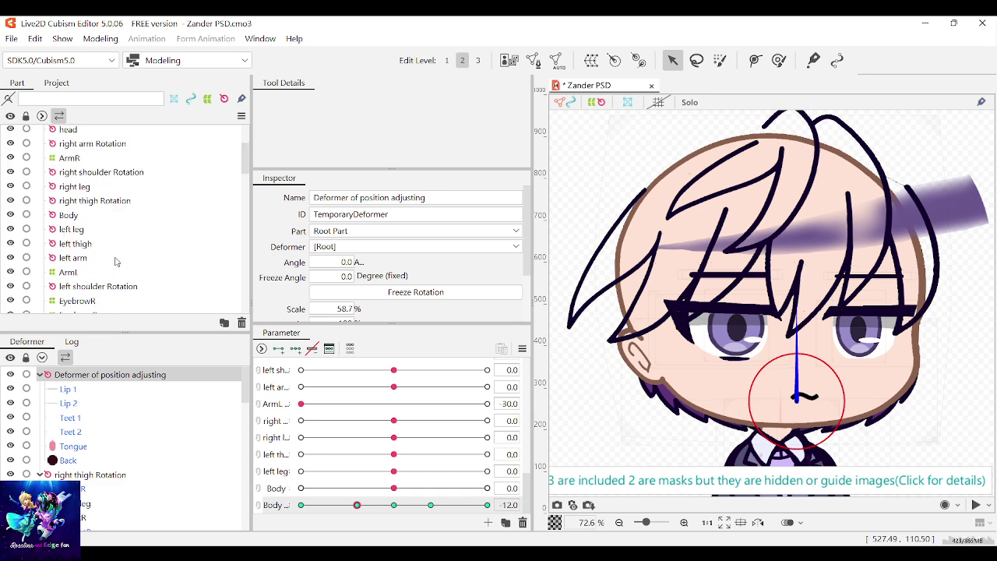
{"action": "left_click_drag", "start_coordinate": [9, 249], "coordinate": [11, 293]}
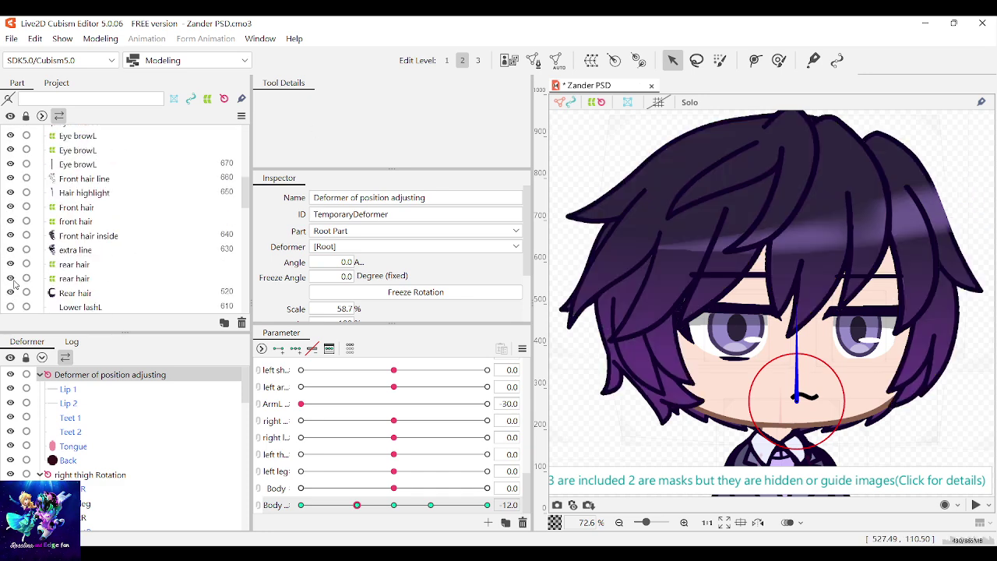
{"action": "scroll", "coordinate": [20, 276], "scroll_direction": "down", "scroll_amount": 3}
{"action": "scroll", "coordinate": [15, 214], "scroll_direction": "up", "scroll_amount": 4}
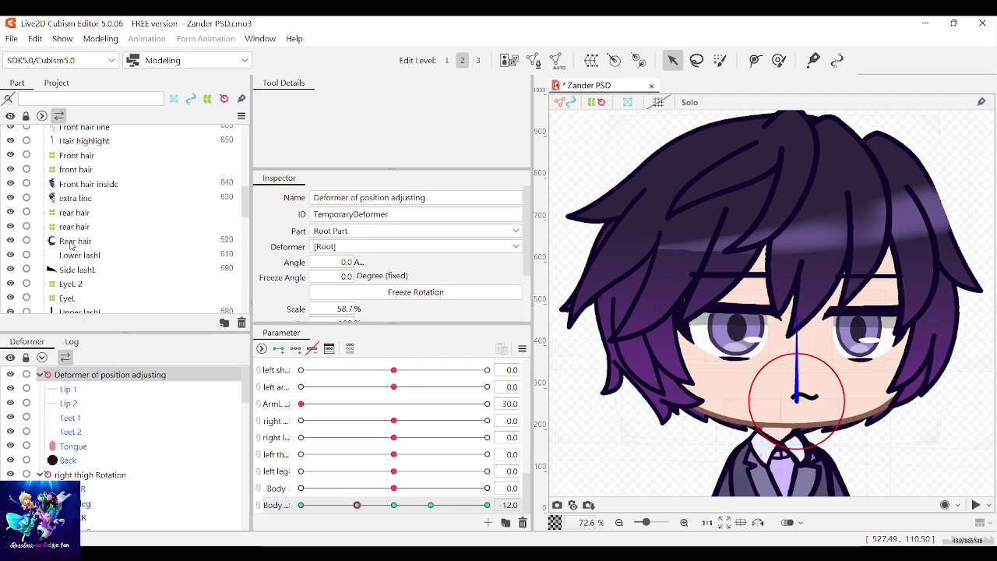
Shift the mouth deformer and the EyeR 2 warp deformer slightly to the left at the Body parameter's -12.0 key
{"action": "scroll", "coordinate": [779, 374], "scroll_direction": "up", "scroll_amount": 3}
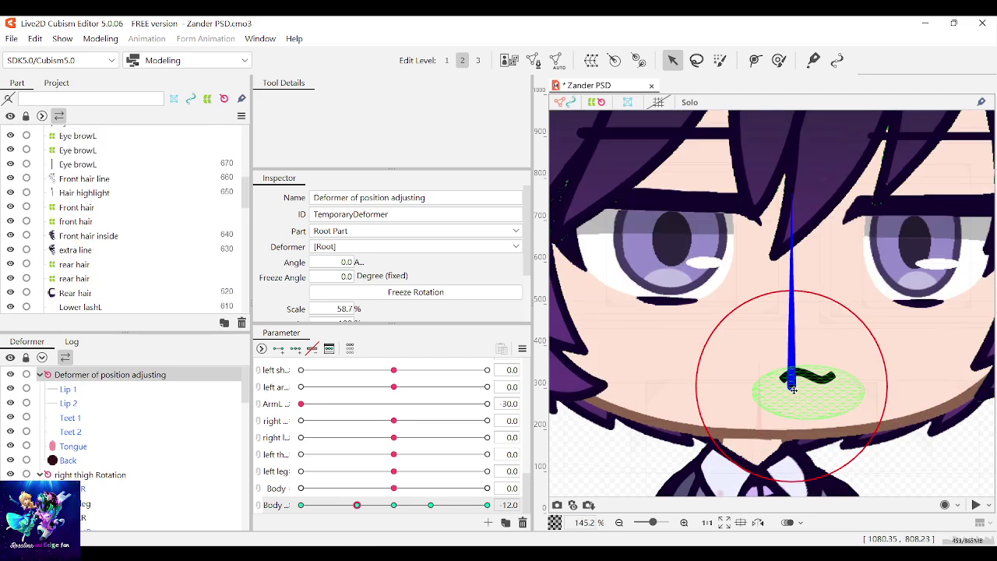
{"action": "left_click", "coordinate": [724, 205]}
{"action": "scroll", "coordinate": [746, 259], "scroll_direction": "down", "scroll_amount": 1}
{"action": "left_click", "coordinate": [767, 294]}
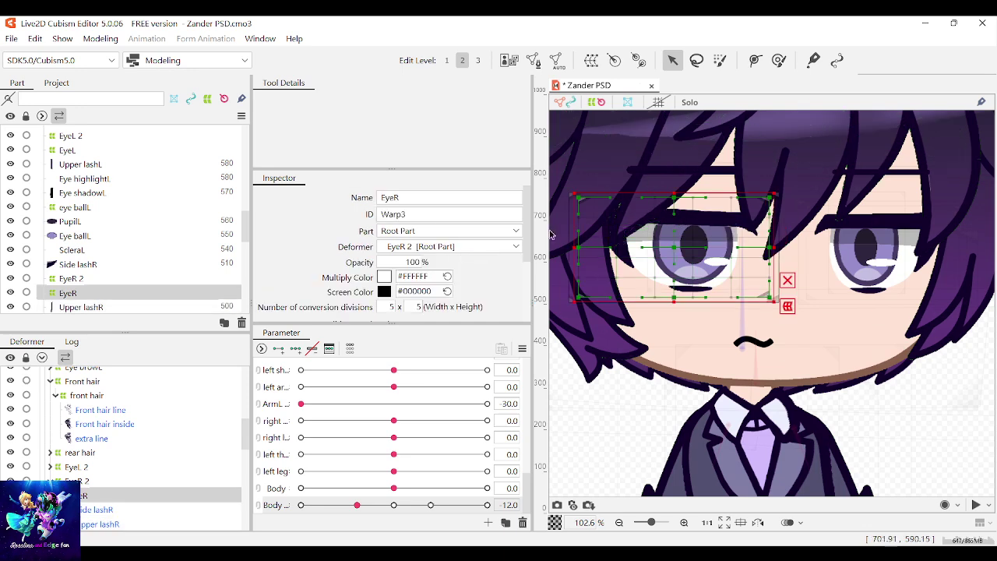
{"action": "left_click", "coordinate": [71, 278]}
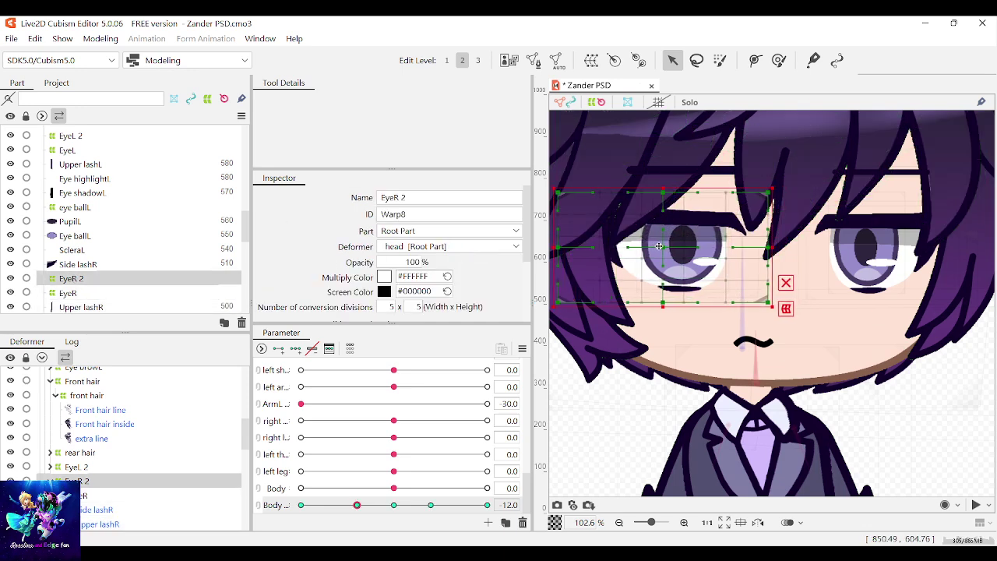
{"action": "left_click_drag", "start_coordinate": [671, 247], "coordinate": [651, 247]}
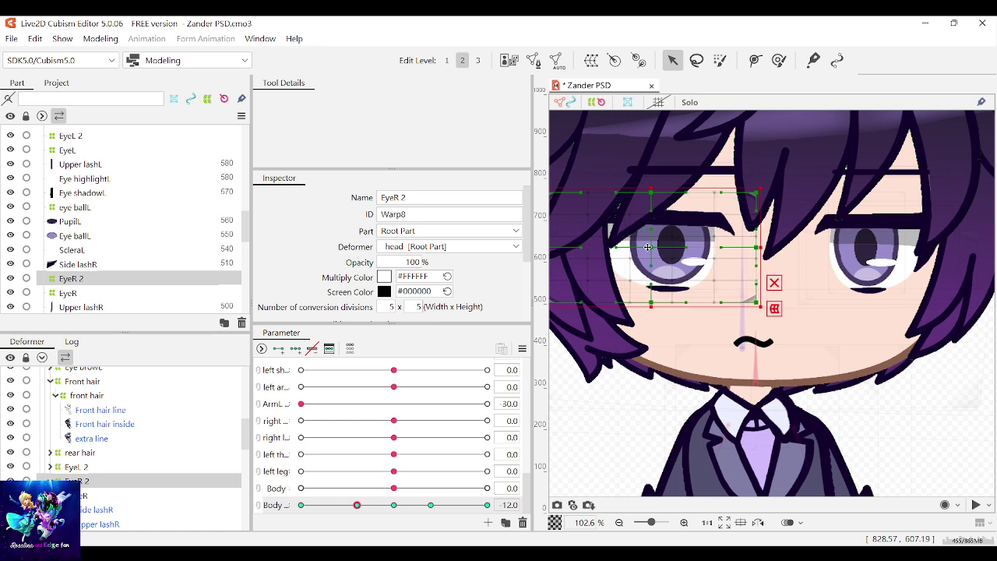
Shift the EyeL 2 warp deformer slightly to the left to match the other eye
{"action": "left_click", "coordinate": [913, 222]}
{"action": "left_click", "coordinate": [814, 301]}
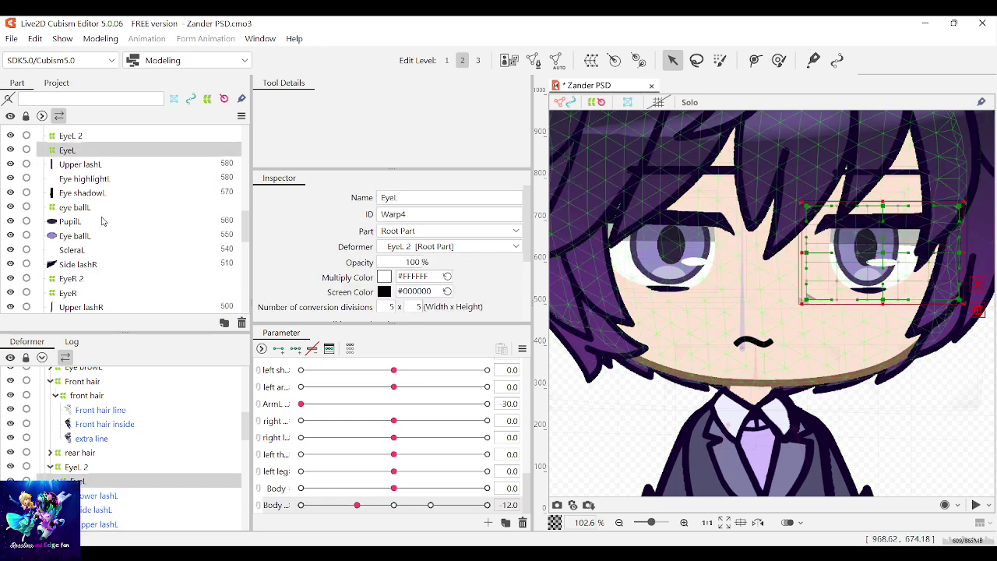
{"action": "left_click", "coordinate": [70, 135]}
{"action": "left_click_drag", "start_coordinate": [882, 253], "coordinate": [862, 252]}
{"action": "scroll", "coordinate": [880, 292], "scroll_direction": "down", "scroll_amount": 3}
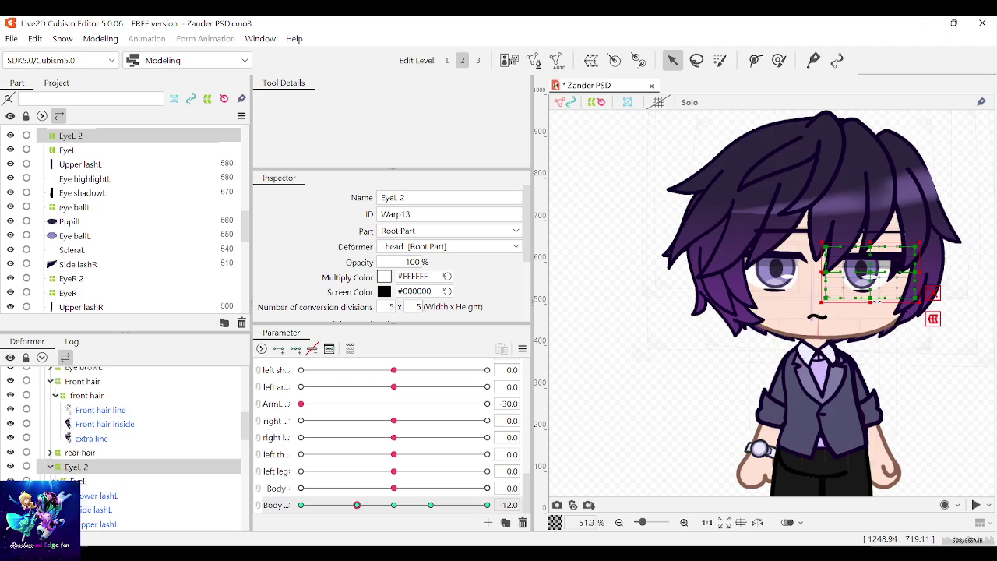
{"action": "left_click", "coordinate": [945, 368]}
Fine-tune the mouth deformer and nudge the EyeL 2 warp deformer slightly back to the right
{"action": "scroll", "coordinate": [815, 318], "scroll_direction": "up", "scroll_amount": 3}
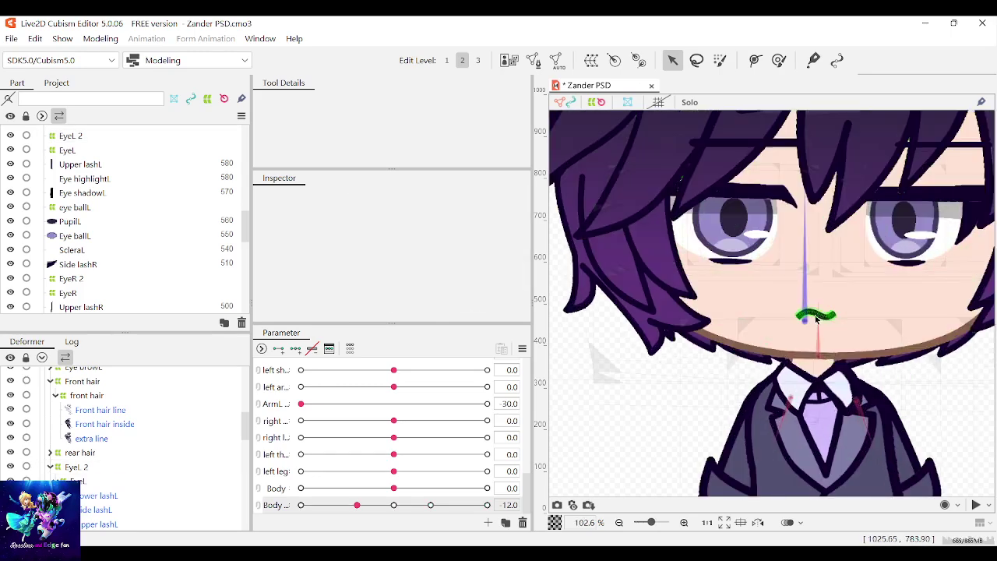
{"action": "left_click", "coordinate": [815, 318]}
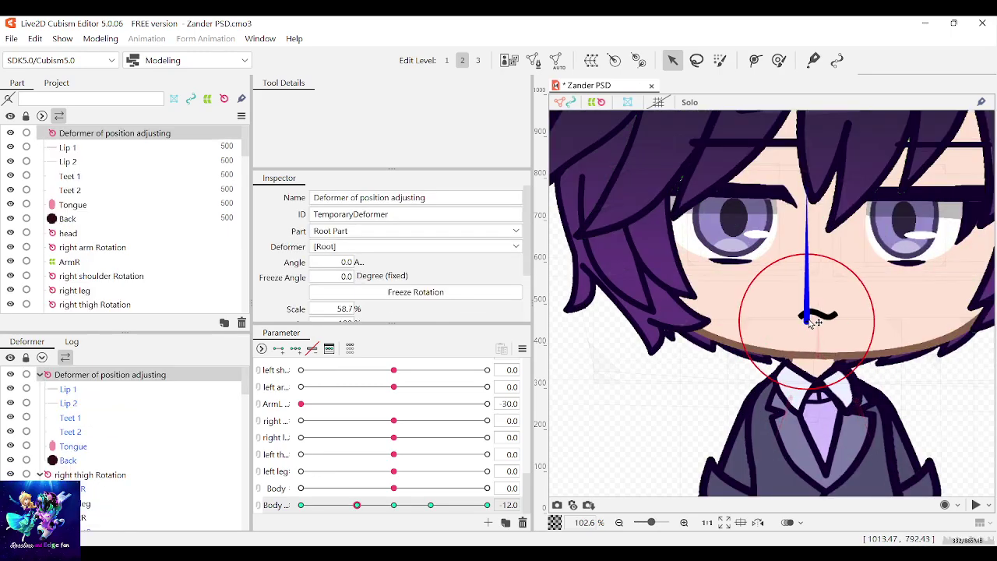
{"action": "left_click", "coordinate": [841, 269]}
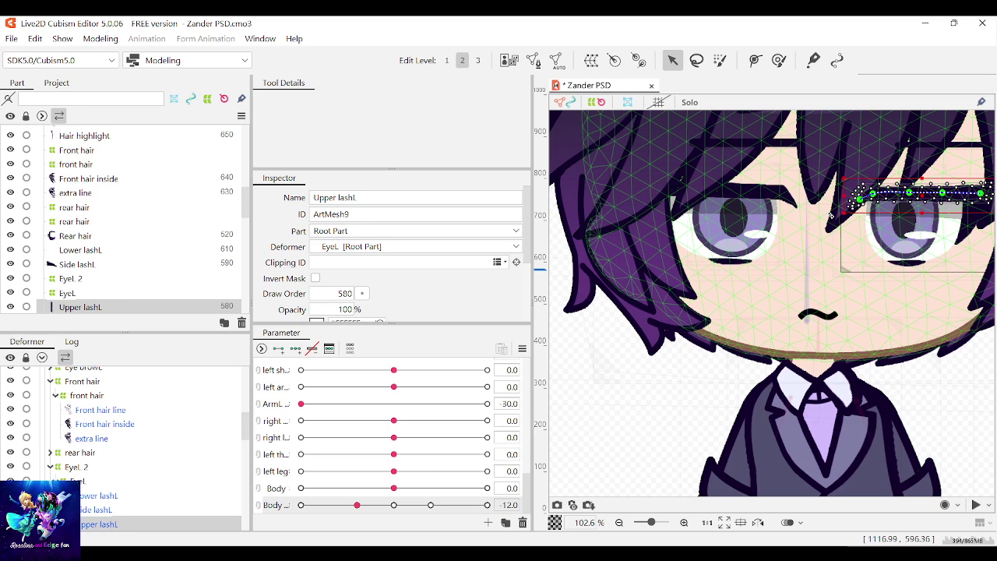
{"action": "left_click", "coordinate": [838, 274]}
{"action": "left_click", "coordinate": [115, 279]}
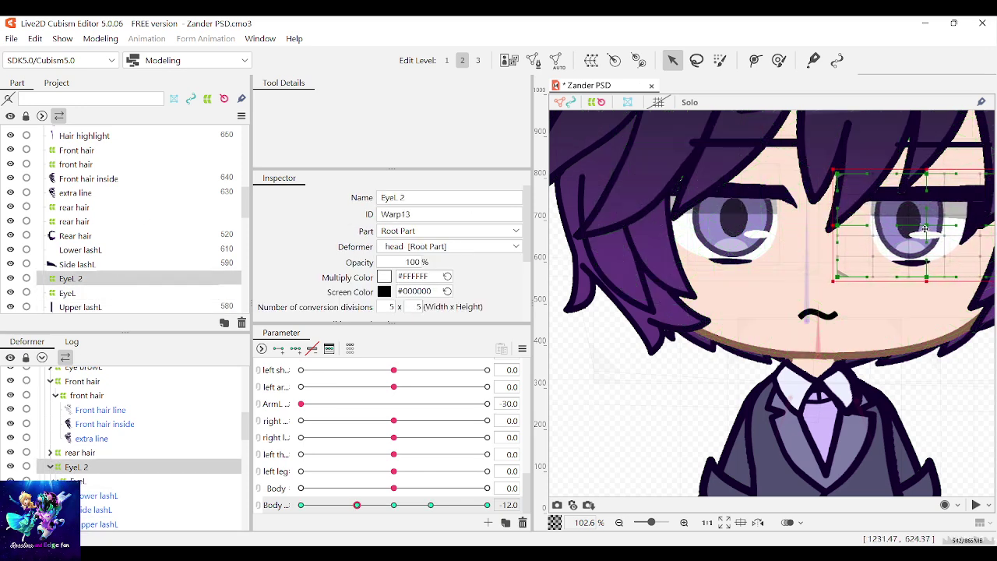
{"action": "scroll", "coordinate": [942, 307], "scroll_direction": "down", "scroll_amount": 3}
{"action": "left_click", "coordinate": [945, 325]}
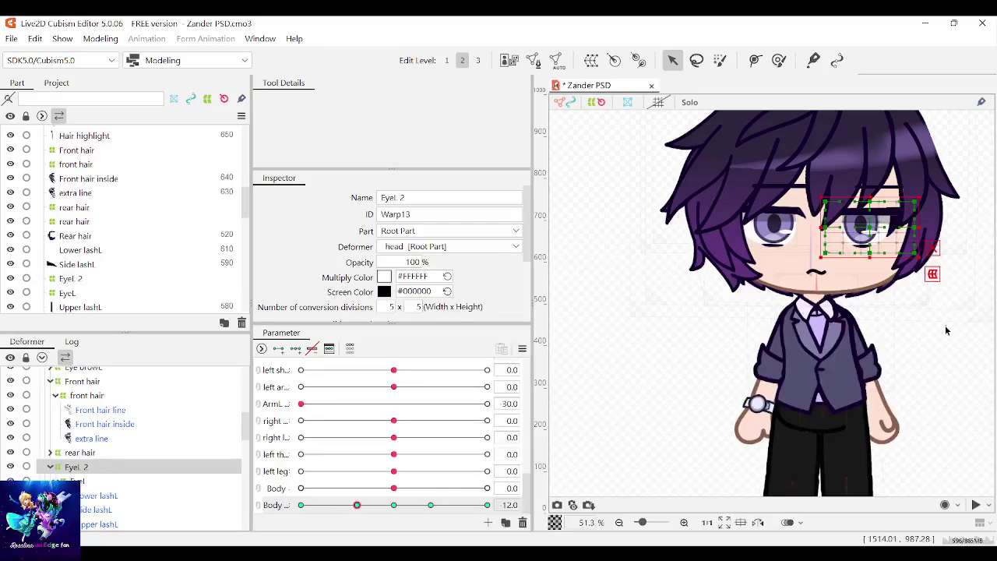
{"action": "left_click", "coordinate": [845, 173]}
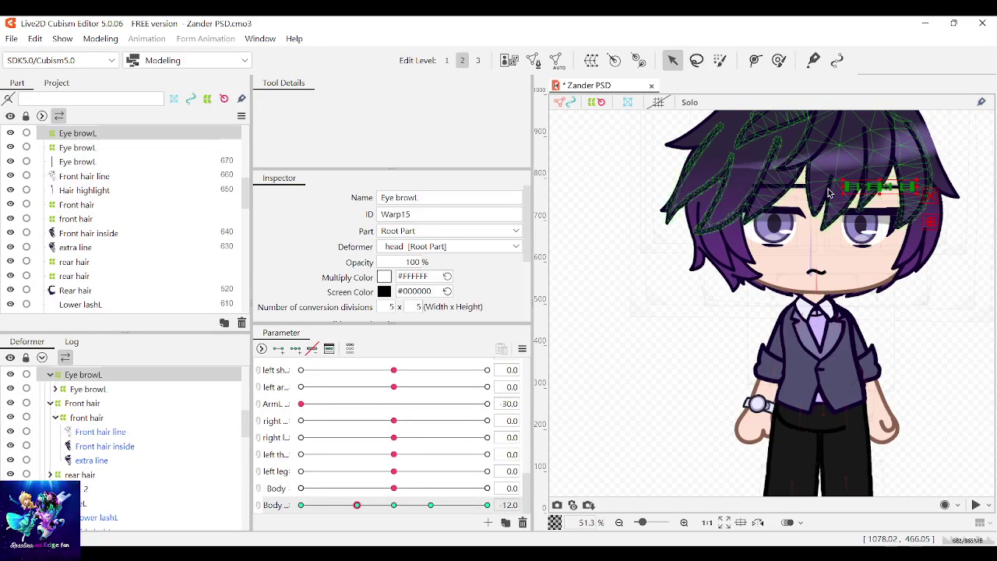
{"action": "left_click", "coordinate": [831, 193]}
{"action": "scroll", "coordinate": [824, 191], "scroll_direction": "down", "scroll_amount": 4}
{"action": "scroll", "coordinate": [834, 156], "scroll_direction": "up", "scroll_amount": 4}
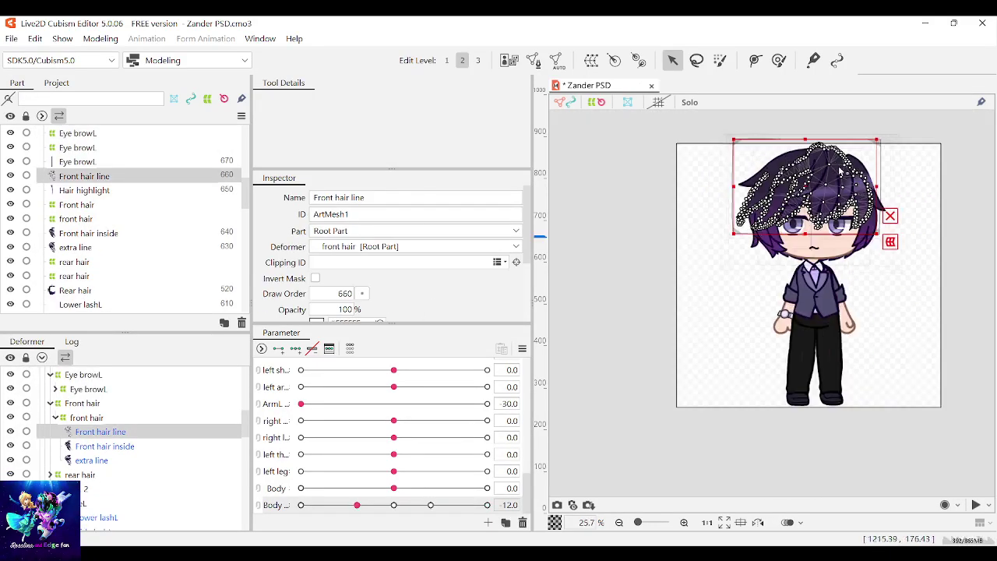
{"action": "left_click", "coordinate": [787, 336]}
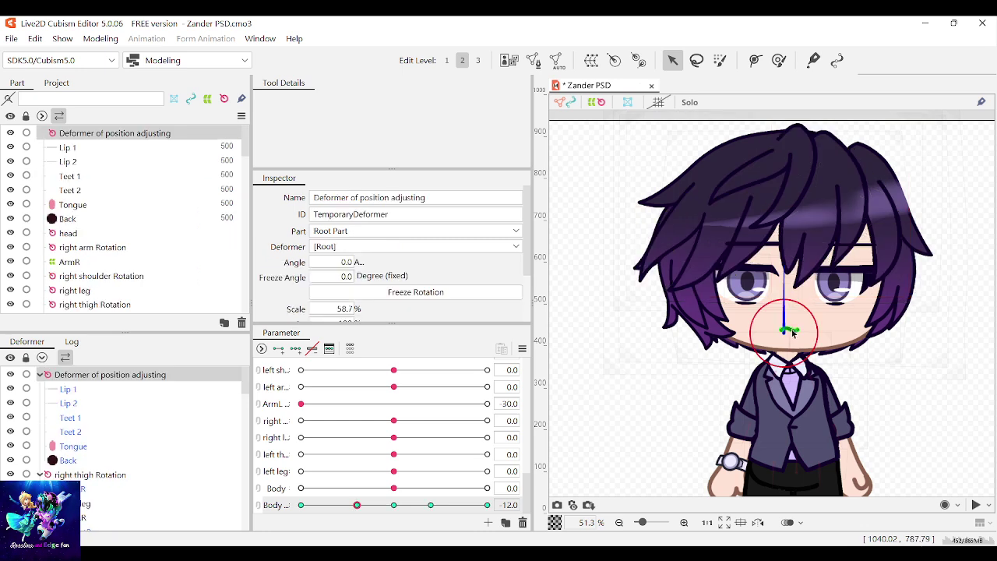
{"action": "left_click", "coordinate": [855, 274]}
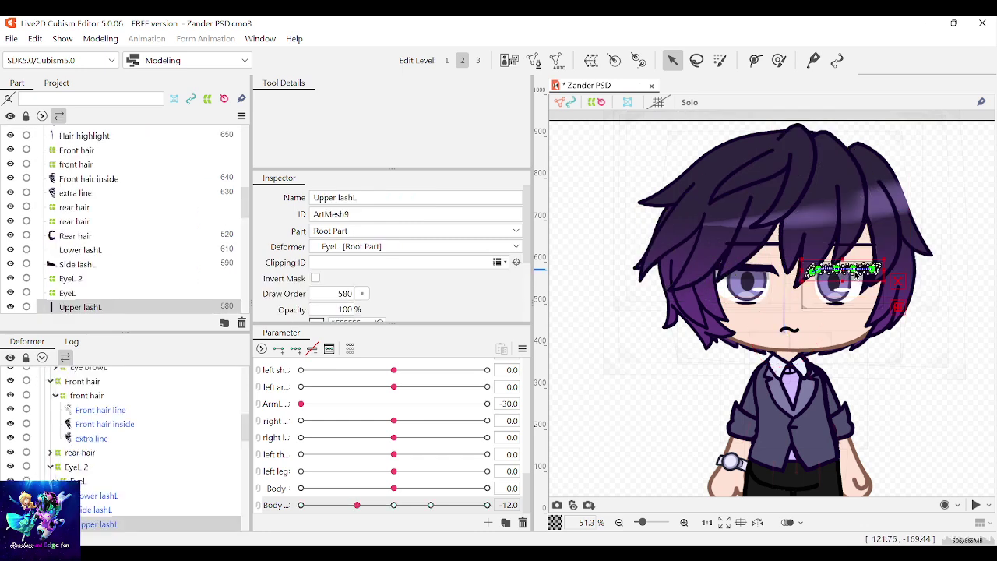
{"action": "left_click", "coordinate": [817, 308]}
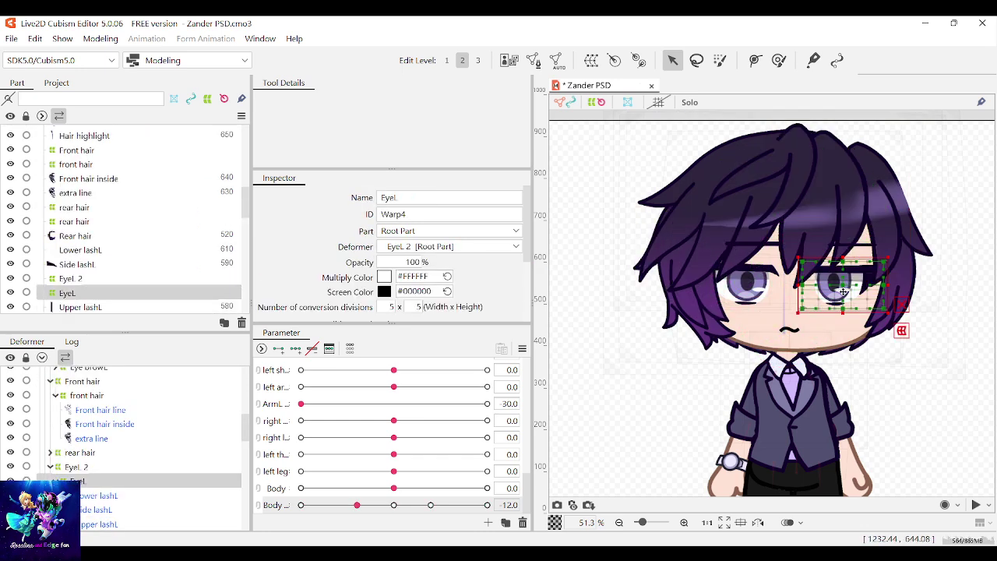
{"action": "left_click", "coordinate": [127, 278]}
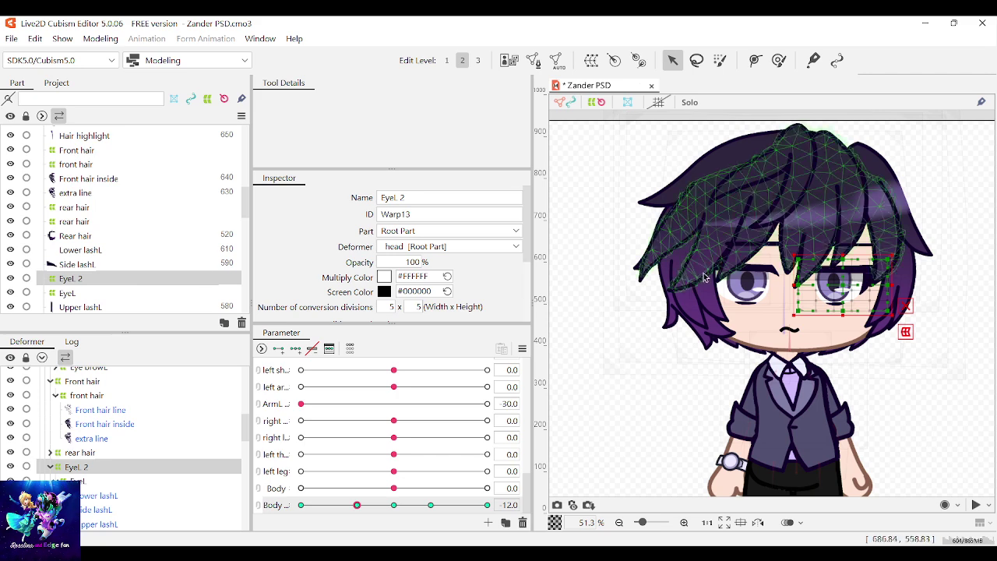
Nudge the Front hair warp deformer (Warp10) slightly to the right at the Body parameter's -12.0 key
{"action": "left_click", "coordinate": [832, 191]}
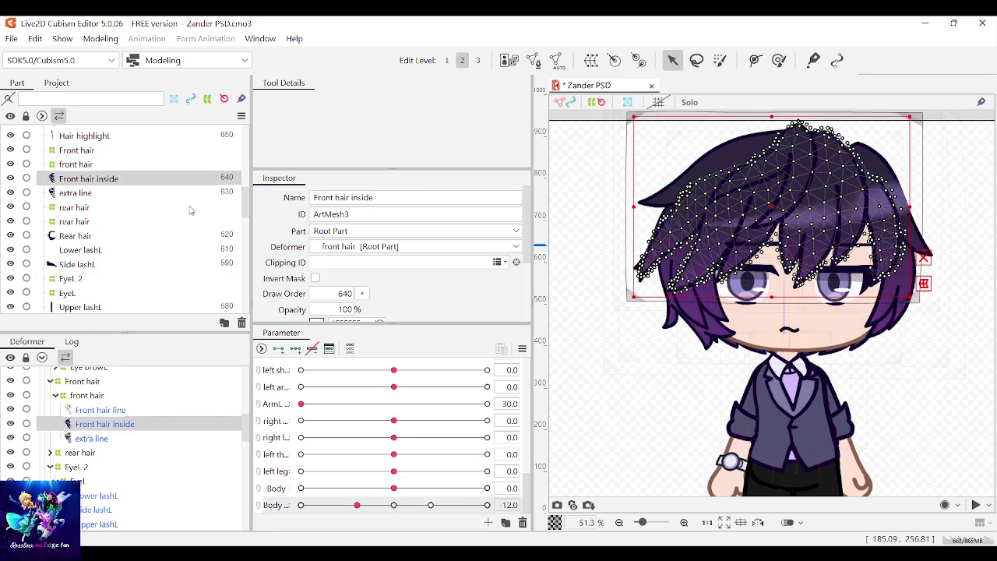
{"action": "scroll", "coordinate": [110, 204], "scroll_direction": "up", "scroll_amount": 2}
{"action": "left_click", "coordinate": [76, 202]}
{"action": "scroll", "coordinate": [739, 195], "scroll_direction": "up", "scroll_amount": 3}
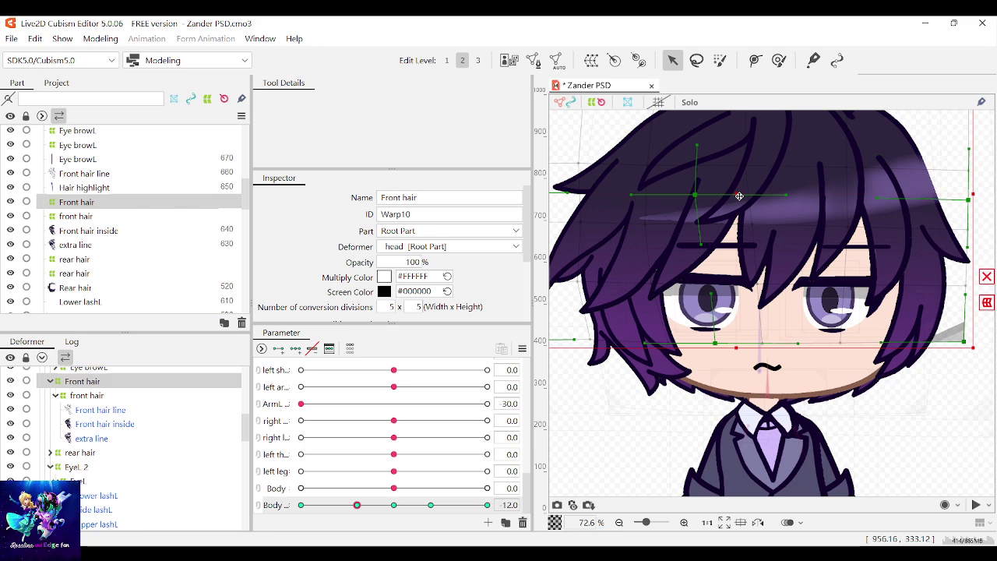
{"action": "key", "text": "Right"}
{"action": "key", "text": "Right"}
{"action": "key", "text": "Right"}
{"action": "key", "text": "Right"}
{"action": "key", "text": "Right"}
{"action": "key", "text": "Right"}
{"action": "key", "text": "Right"}
{"action": "key", "text": "Right"}
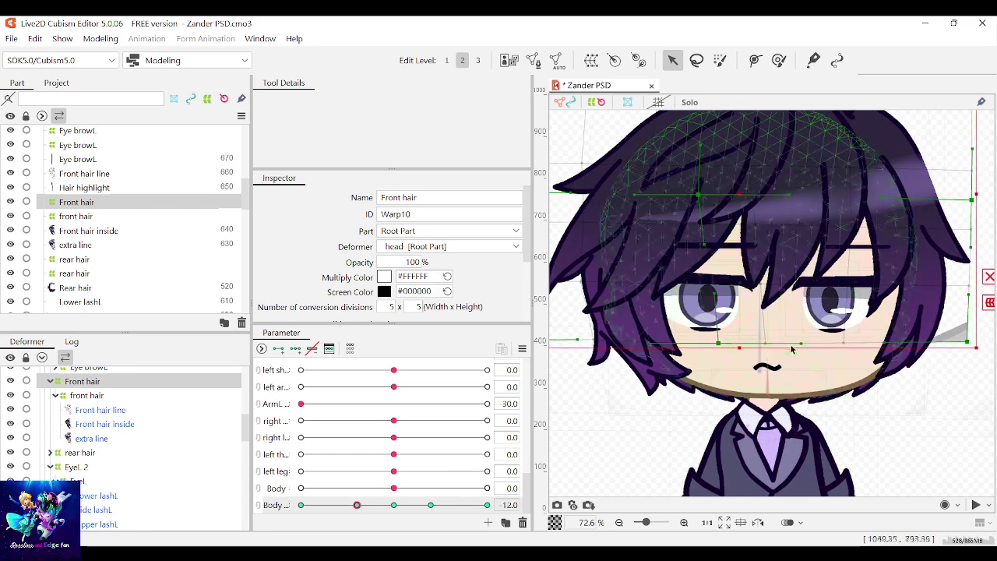
Shift the outer rear hair warp deformer (Warp9) slightly to the left and preview the turn on the Body parameter
{"action": "scroll", "coordinate": [791, 350], "scroll_direction": "down", "scroll_amount": 2}
{"action": "left_click", "coordinate": [878, 317]}
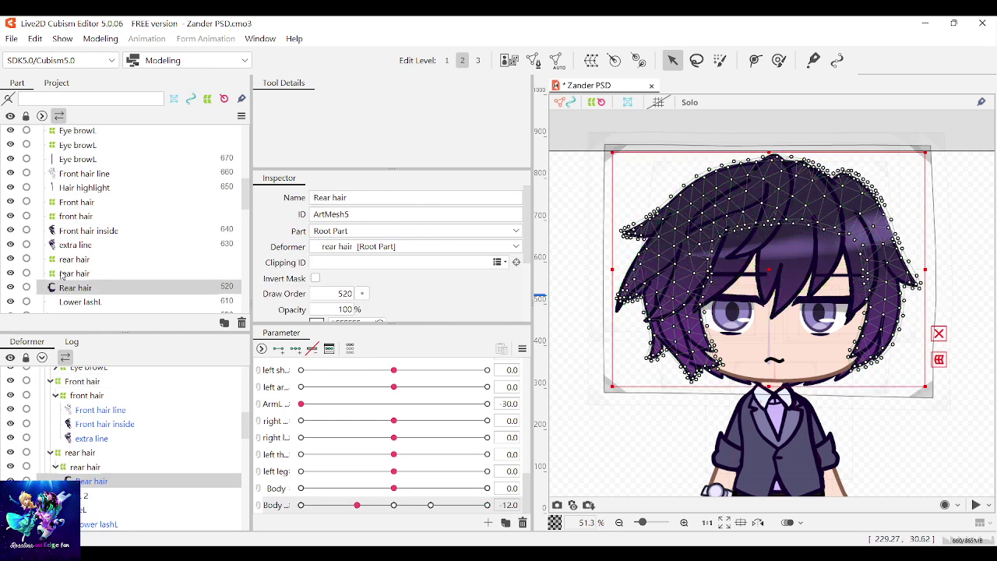
{"action": "left_click", "coordinate": [102, 262]}
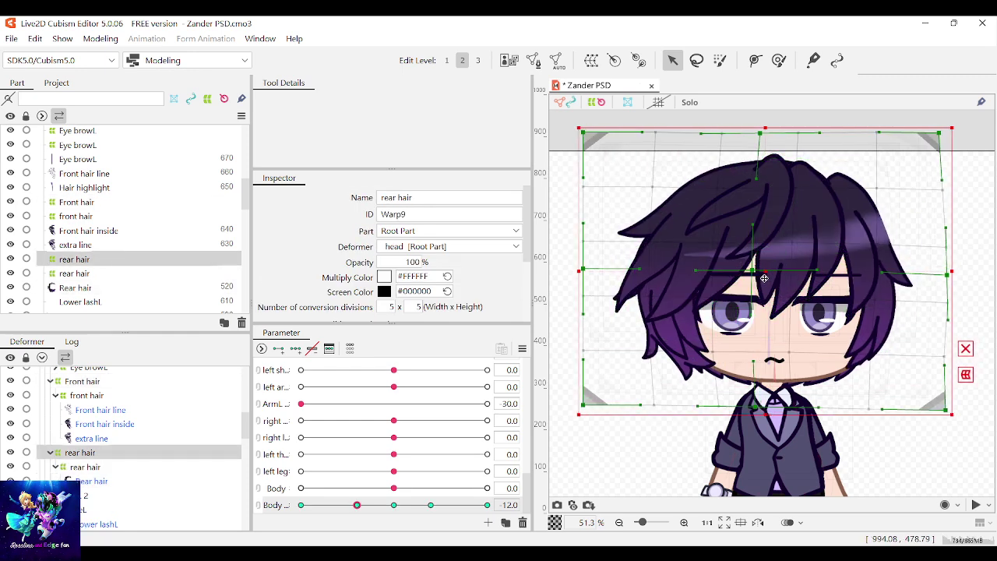
{"action": "mouse_move", "coordinate": [764, 278]}
{"action": "left_mouse_down"}
{"action": "mouse_move", "coordinate": [745, 278]}
{"action": "mouse_move", "coordinate": [761, 279]}
{"action": "left_mouse_up"}
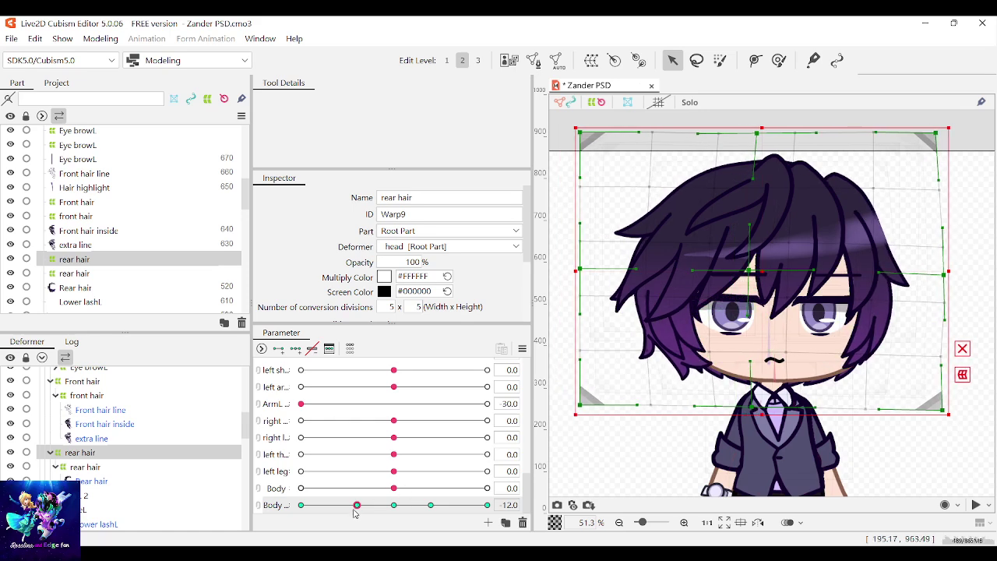
{"action": "mouse_move", "coordinate": [356, 506]}
{"action": "left_mouse_down"}
{"action": "mouse_move", "coordinate": [413, 506]}
{"action": "mouse_move", "coordinate": [368, 506]}
{"action": "left_mouse_up"}
Shift the rear hair deformer's two rightmost grid columns slightly right and bring the inner one back left
{"action": "left_click_drag", "start_coordinate": [976, 456], "coordinate": [866, 113]}
{"action": "left_click_drag", "start_coordinate": [900, 274], "coordinate": [906, 273]}
{"action": "left_click_drag", "start_coordinate": [899, 473], "coordinate": [871, 113]}
{"action": "left_click_drag", "start_coordinate": [878, 273], "coordinate": [871, 272]}
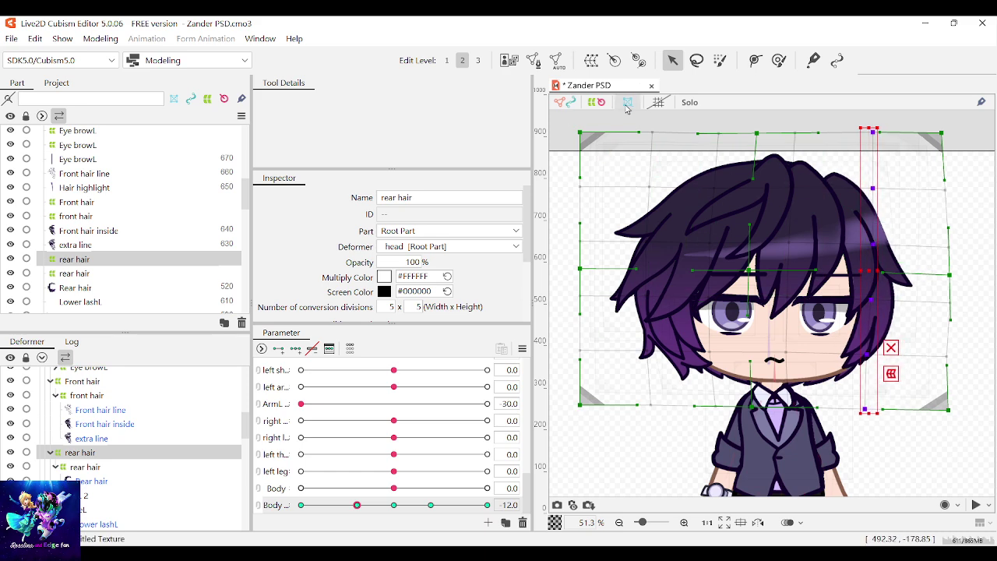
Shift the rear hair deformer's left-side grid columns to the right, including its outer edge, and preview the turn
{"action": "left_click_drag", "start_coordinate": [637, 122], "coordinate": [733, 466]}
{"action": "left_click_drag", "start_coordinate": [683, 267], "coordinate": [689, 268]}
{"action": "mouse_move", "coordinate": [559, 112]}
{"action": "left_mouse_down"}
{"action": "mouse_move", "coordinate": [582, 147]}
{"action": "mouse_move", "coordinate": [660, 480]}
{"action": "mouse_move", "coordinate": [592, 266]}
{"action": "mouse_move", "coordinate": [559, 115]}
{"action": "left_mouse_up"}
{"action": "left_click_drag", "start_coordinate": [581, 268], "coordinate": [599, 269]}
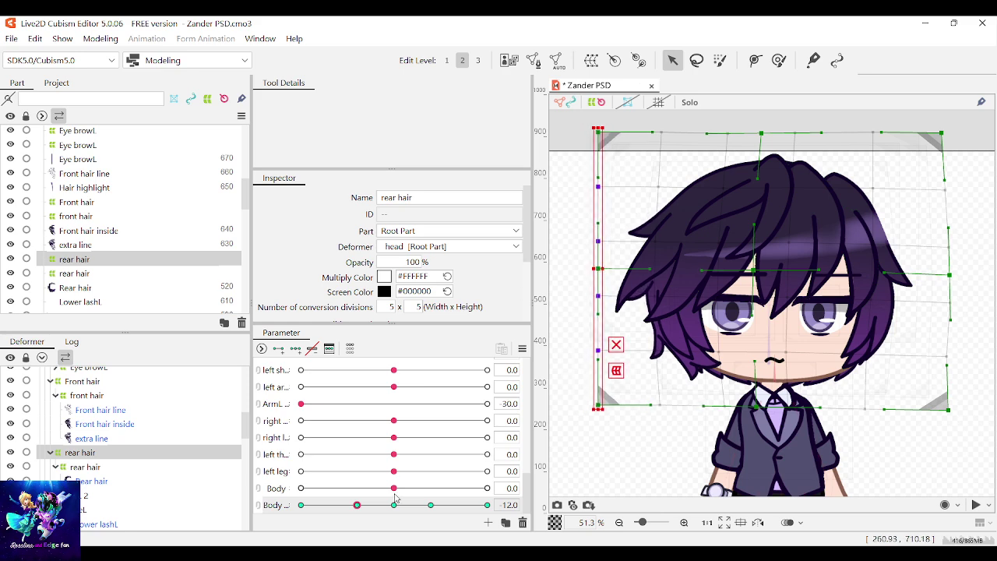
{"action": "mouse_move", "coordinate": [357, 505]}
{"action": "left_mouse_down"}
{"action": "mouse_move", "coordinate": [396, 506]}
{"action": "mouse_move", "coordinate": [357, 505]}
{"action": "left_mouse_up"}
{"action": "scroll", "coordinate": [760, 325], "scroll_direction": "up", "scroll_amount": 3}
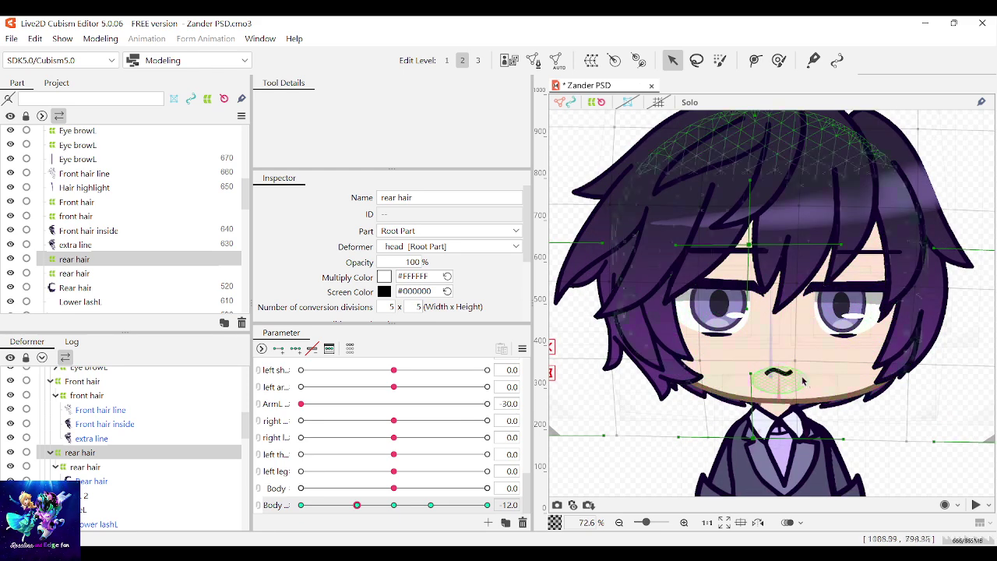
{"action": "left_click", "coordinate": [771, 377]}
{"action": "scroll", "coordinate": [773, 379], "scroll_direction": "up", "scroll_amount": 4}
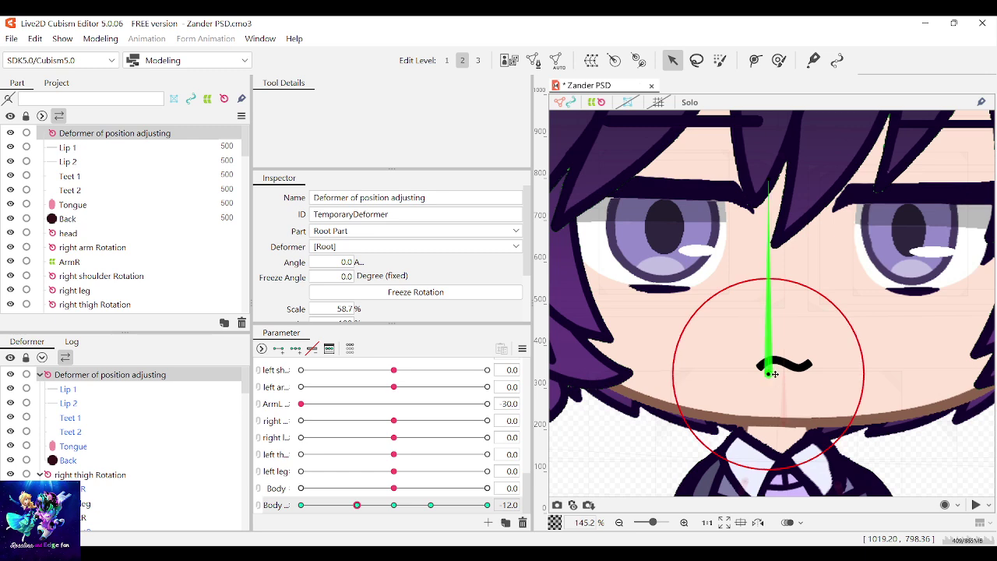
{"action": "scroll", "coordinate": [775, 374], "scroll_direction": "down", "scroll_amount": 7}
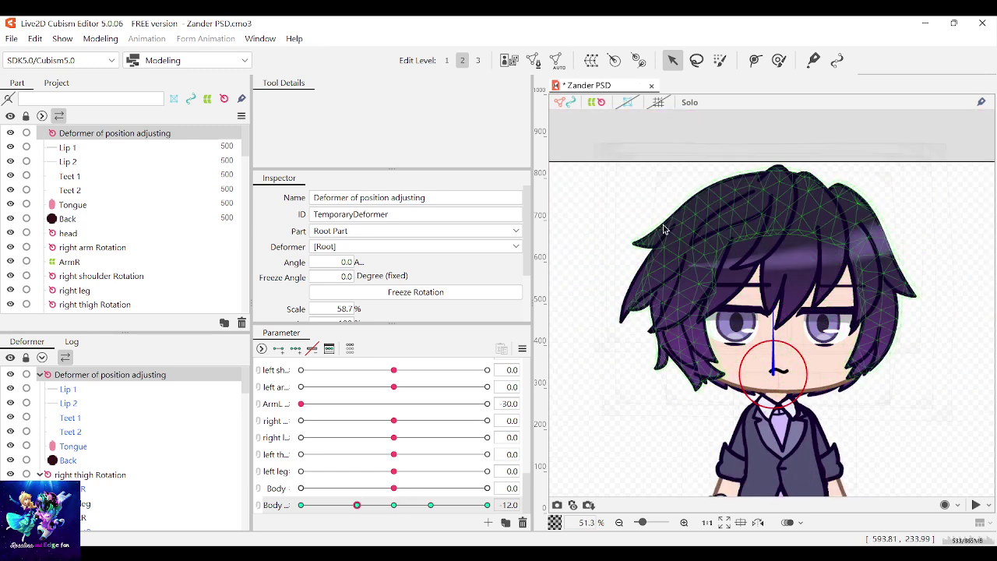
Shift the whole rear hair deformer slightly left and readjust its grid: two rightmost columns right, the column beside the centre left
{"action": "left_click", "coordinate": [663, 224]}
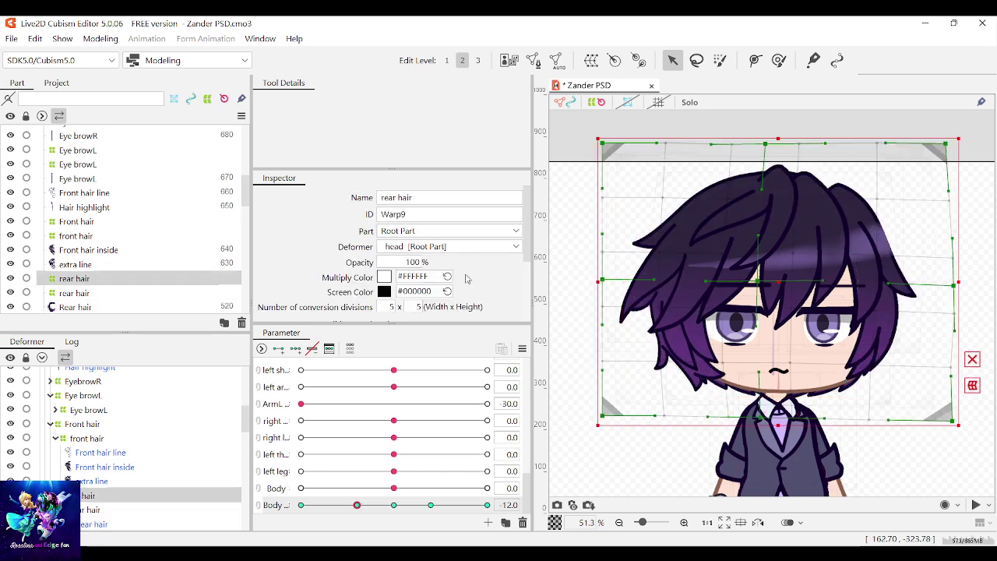
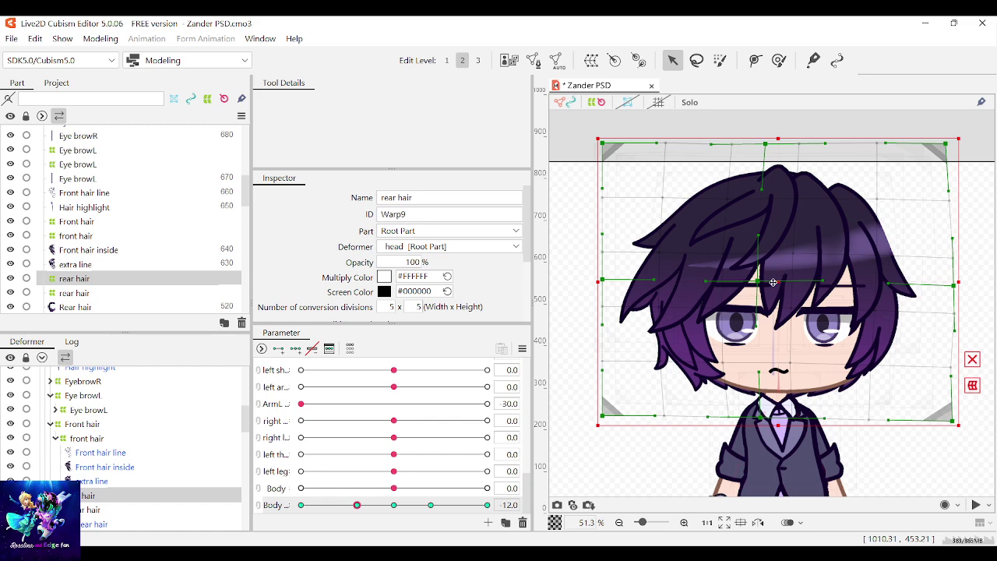
{"action": "left_click_drag", "start_coordinate": [773, 282], "coordinate": [767, 283]}
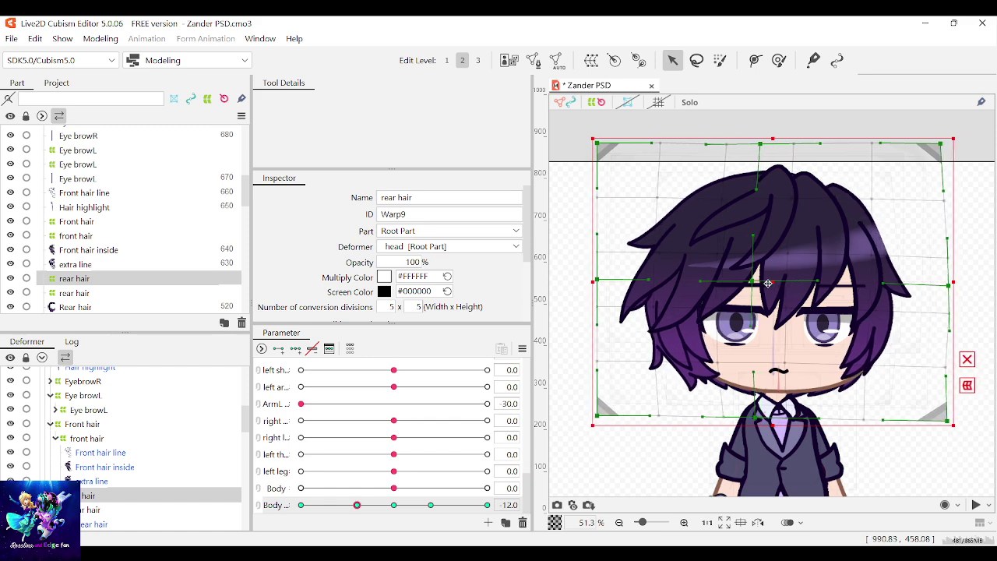
{"action": "left_click_drag", "start_coordinate": [981, 461], "coordinate": [855, 117]}
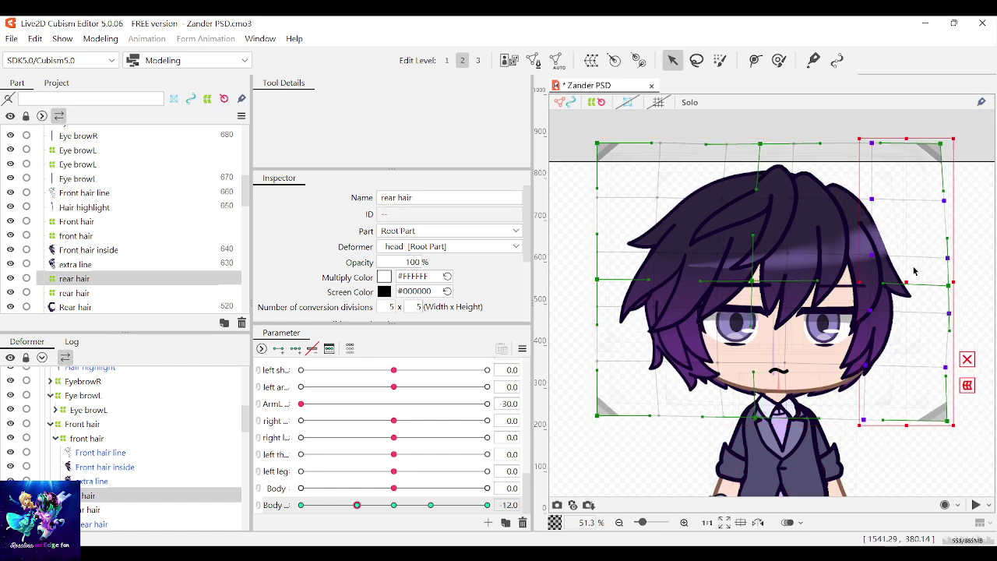
{"action": "mouse_move", "coordinate": [904, 287]}
{"action": "left_mouse_down"}
{"action": "mouse_move", "coordinate": [927, 288]}
{"action": "mouse_move", "coordinate": [912, 287]}
{"action": "left_mouse_up"}
{"action": "left_click_drag", "start_coordinate": [671, 116], "coordinate": [744, 473]}
{"action": "left_click_drag", "start_coordinate": [721, 282], "coordinate": [715, 282]}
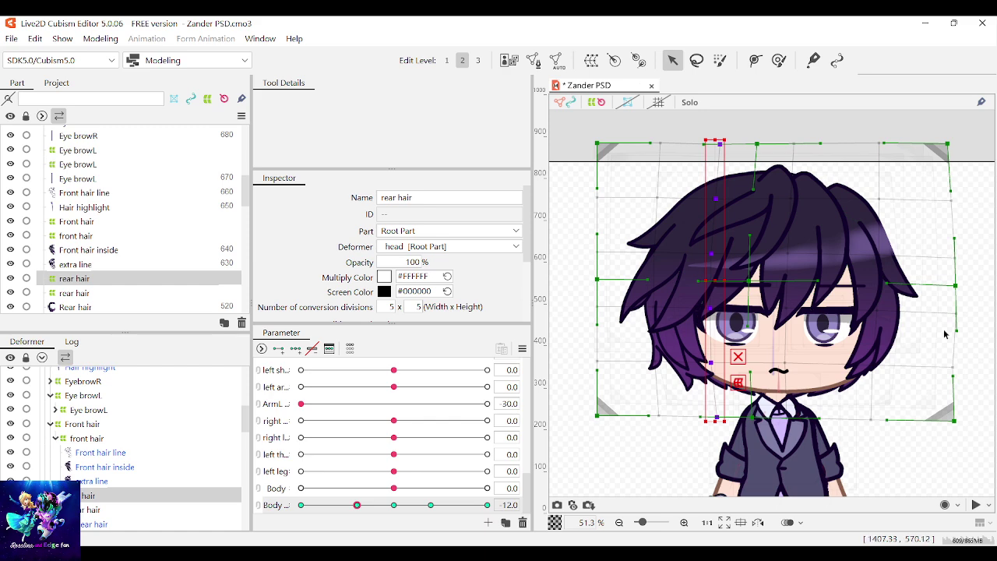
Nudge the EyeL 2 and EyeR 2 warp deformers slightly to the right at the -12.0 key
{"action": "left_click", "coordinate": [825, 315]}
{"action": "scroll", "coordinate": [779, 335], "scroll_direction": "up", "scroll_amount": 2}
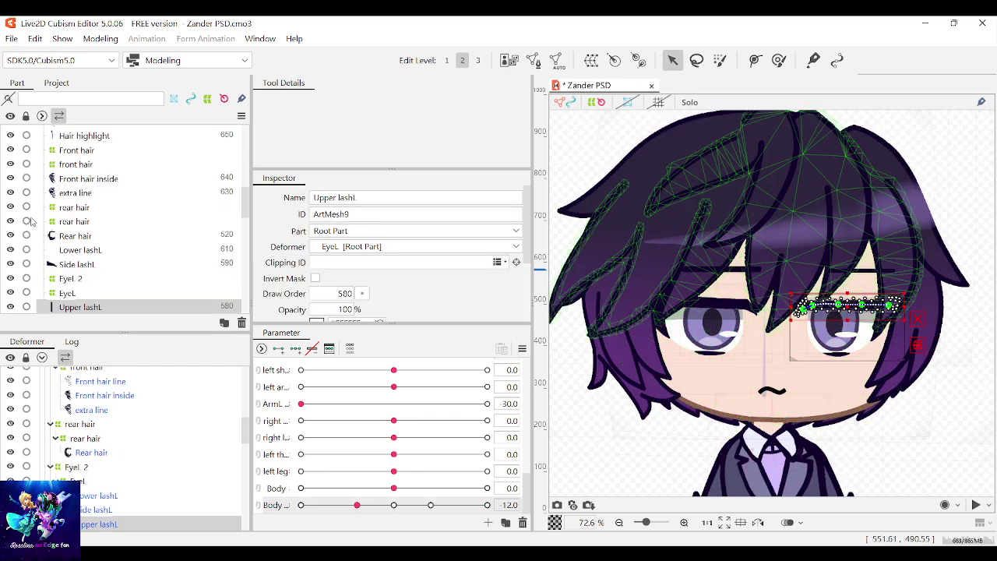
{"action": "left_click", "coordinate": [68, 281]}
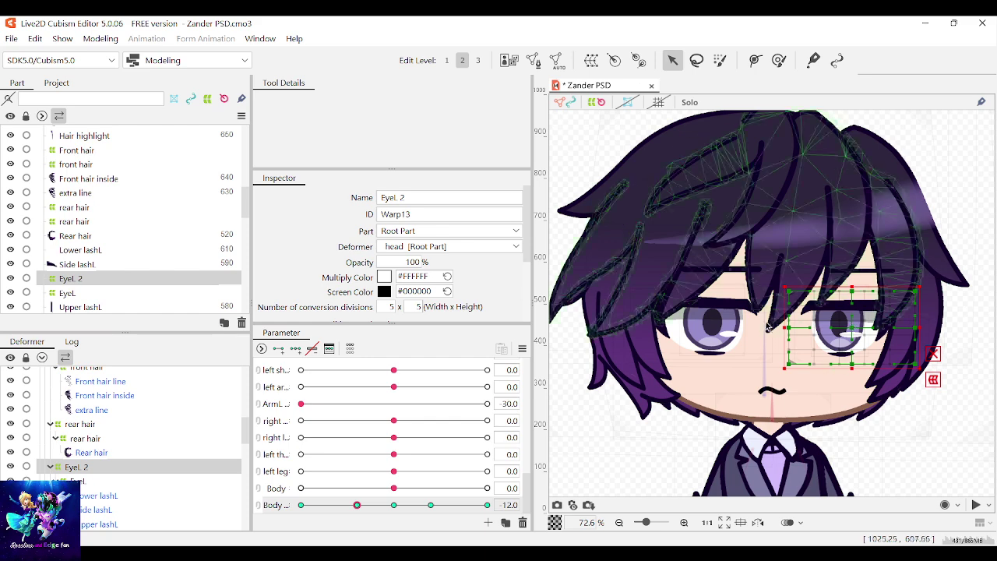
{"action": "left_click", "coordinate": [742, 309]}
{"action": "left_click", "coordinate": [90, 280]}
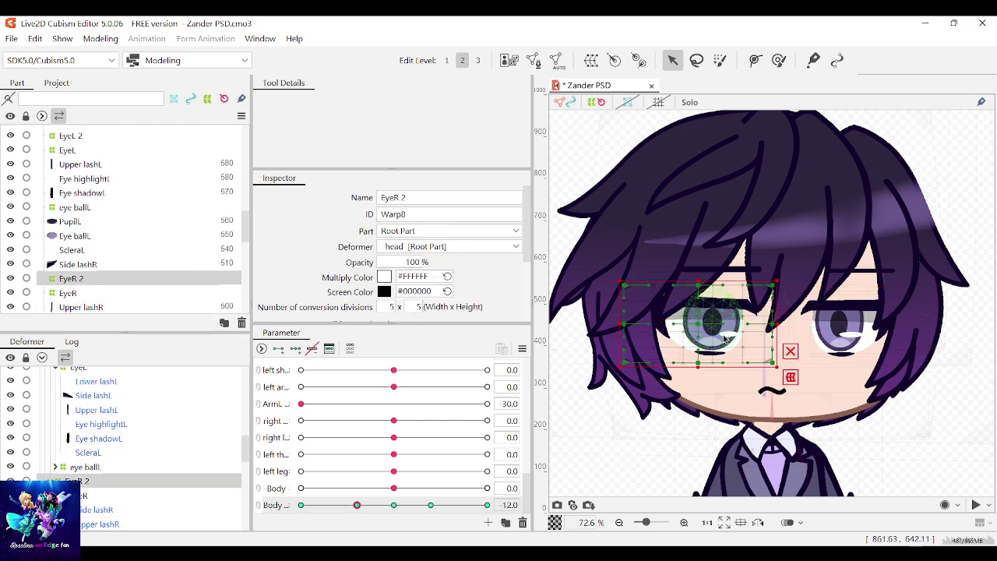
{"action": "left_click_drag", "start_coordinate": [701, 327], "coordinate": [732, 322]}
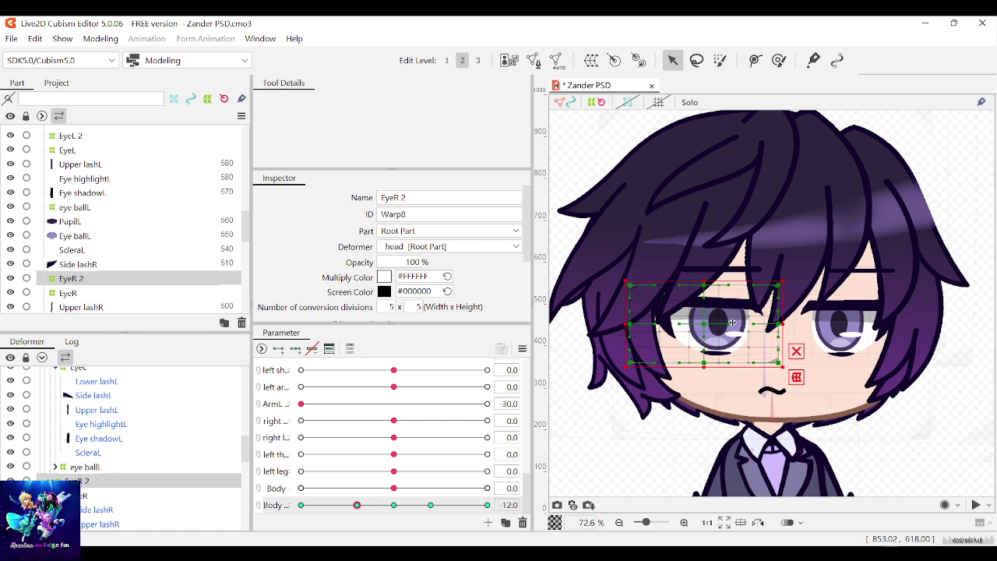
Nudge the EyeL 2 warp deformer slightly back to the left
{"action": "left_click", "coordinate": [841, 311]}
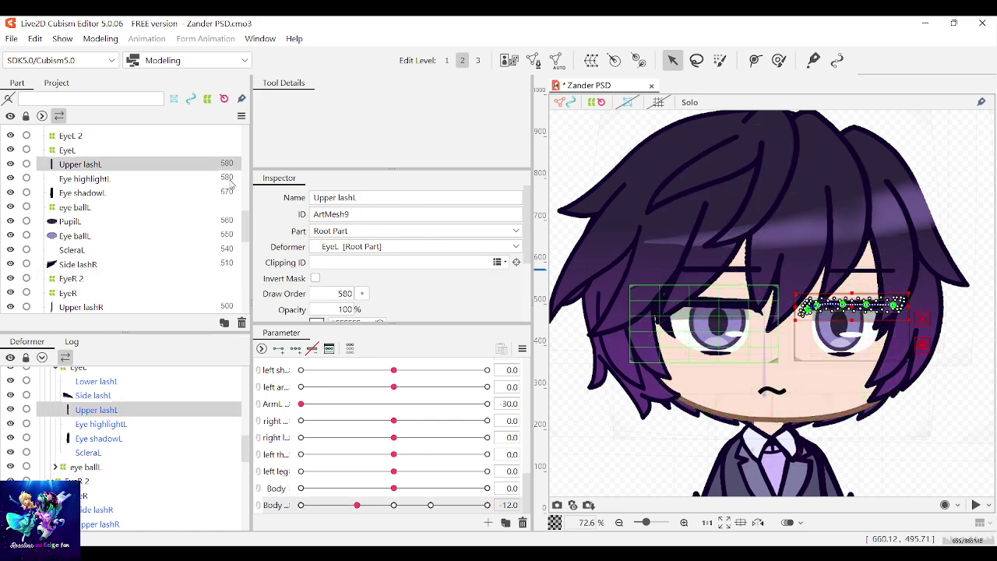
{"action": "left_click", "coordinate": [74, 136]}
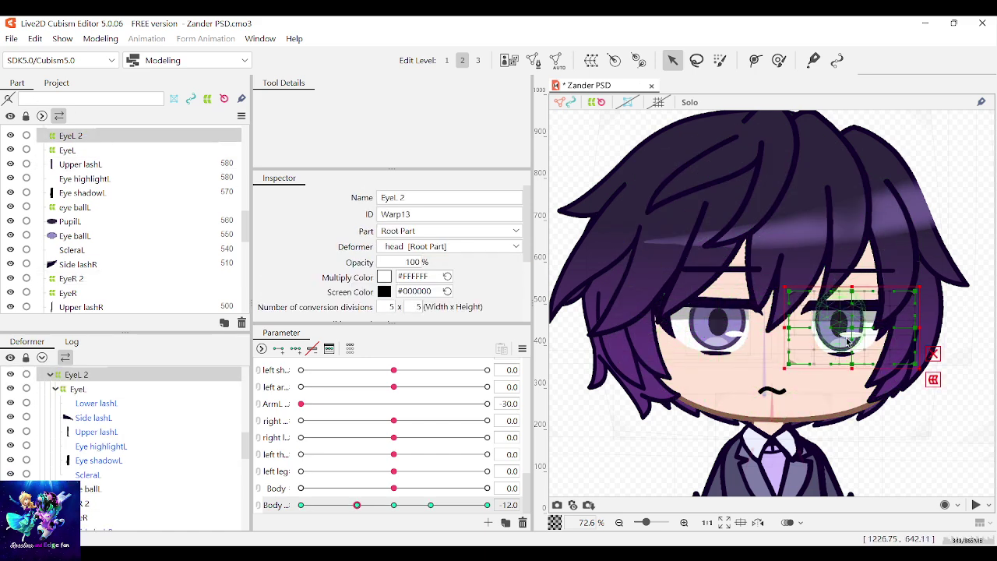
{"action": "left_click_drag", "start_coordinate": [847, 331], "coordinate": [843, 331]}
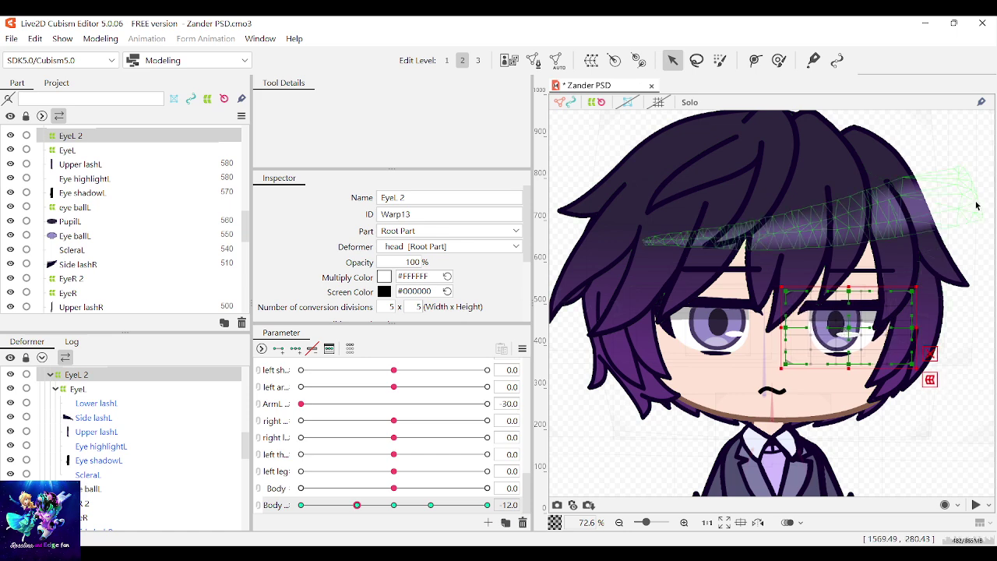
Select the outer rear hair warp deformer (Warp9) and adjust its grid column just left of the centre
{"action": "left_click", "coordinate": [963, 182]}
{"action": "scroll", "coordinate": [973, 391], "scroll_direction": "down", "scroll_amount": 3}
{"action": "left_click", "coordinate": [977, 391]}
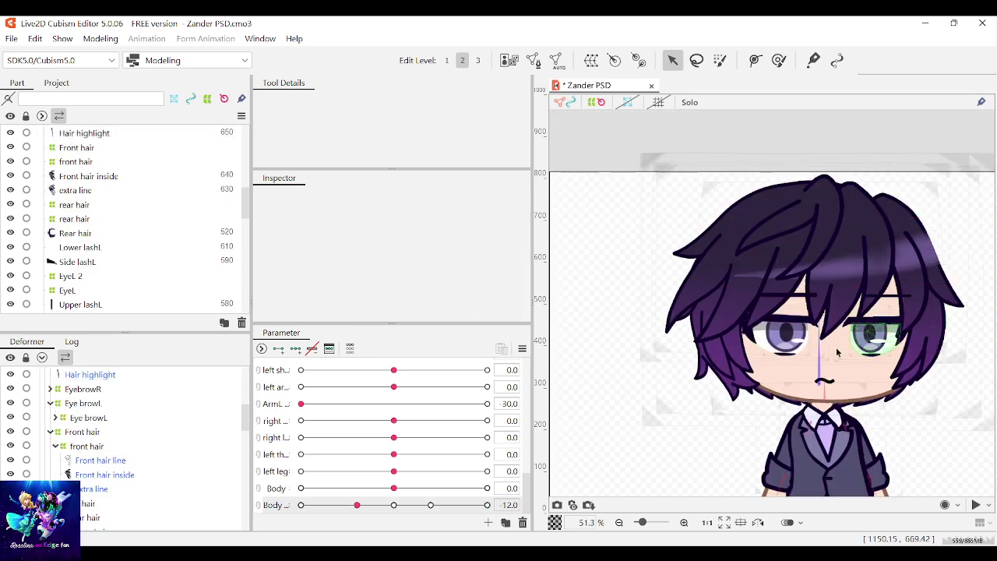
{"action": "left_click", "coordinate": [696, 389]}
{"action": "left_click", "coordinate": [72, 205]}
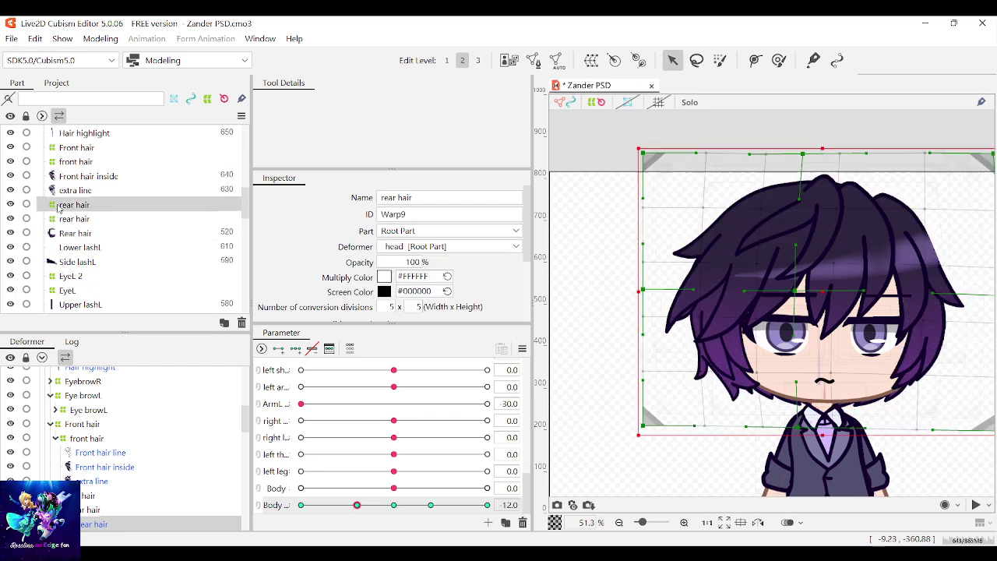
{"action": "left_click_drag", "start_coordinate": [721, 120], "coordinate": [791, 489]}
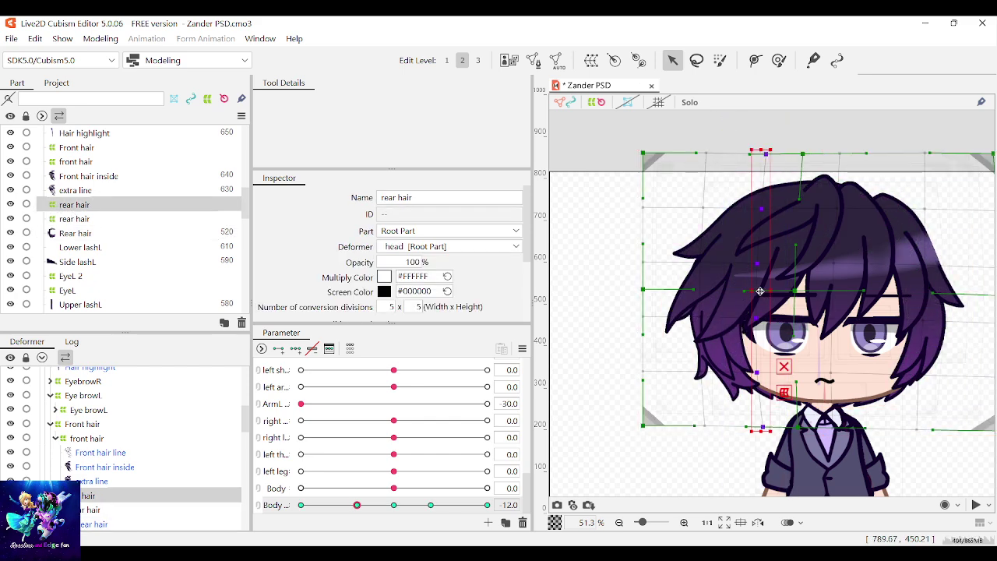
{"action": "left_click_drag", "start_coordinate": [759, 291], "coordinate": [624, 293]}
Nudge the rear hair deformer's outer right grid points slightly outward and select the adjacent inner column
{"action": "scroll", "coordinate": [773, 331], "scroll_direction": "down", "scroll_amount": 3}
{"action": "scroll", "coordinate": [901, 357], "scroll_direction": "up", "scroll_amount": 3}
{"action": "left_click_drag", "start_coordinate": [906, 442], "coordinate": [863, 187]}
{"action": "left_click_drag", "start_coordinate": [881, 270], "coordinate": [883, 273]}
{"action": "mouse_move", "coordinate": [841, 424]}
{"action": "left_mouse_down"}
{"action": "mouse_move", "coordinate": [792, 257]}
{"action": "mouse_move", "coordinate": [788, 123]}
{"action": "left_mouse_up"}
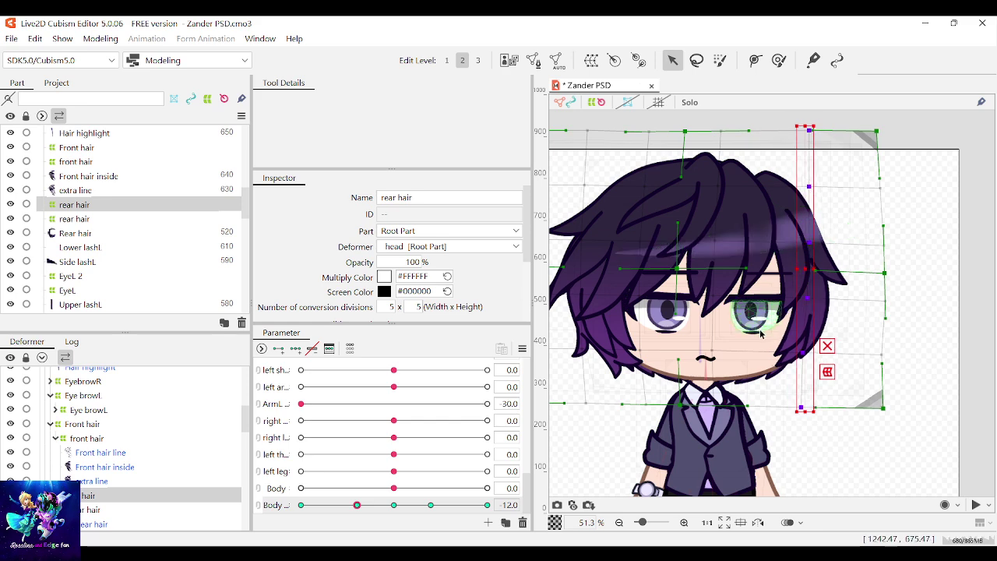
Shift the EyebrowR warp deformer (Warp14) to the left at the Body parameter's -12.0 key, previewing the turn between adjustments
{"action": "left_click", "coordinate": [759, 277]}
{"action": "scroll", "coordinate": [759, 277], "scroll_direction": "up", "scroll_amount": 5}
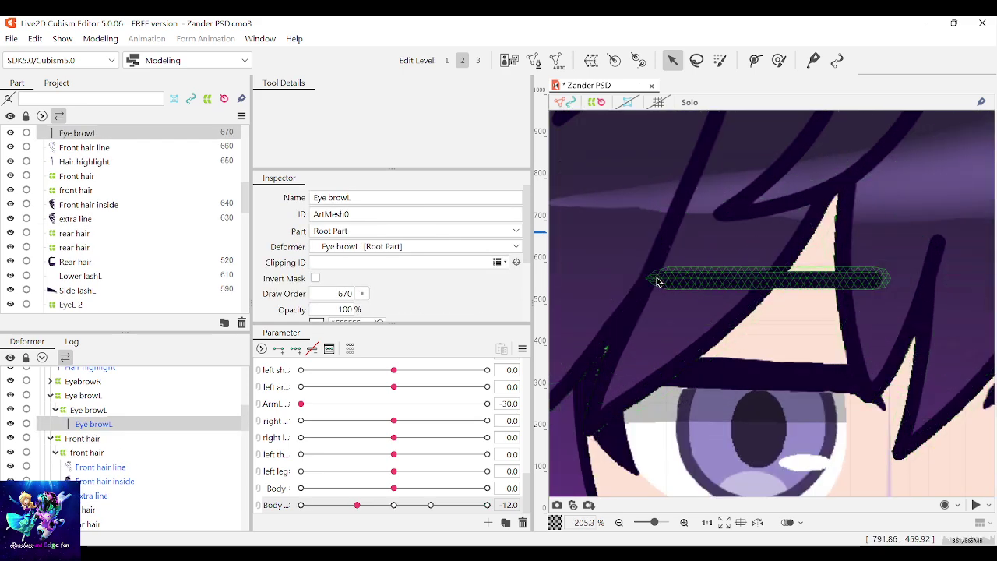
{"action": "left_click", "coordinate": [657, 282]}
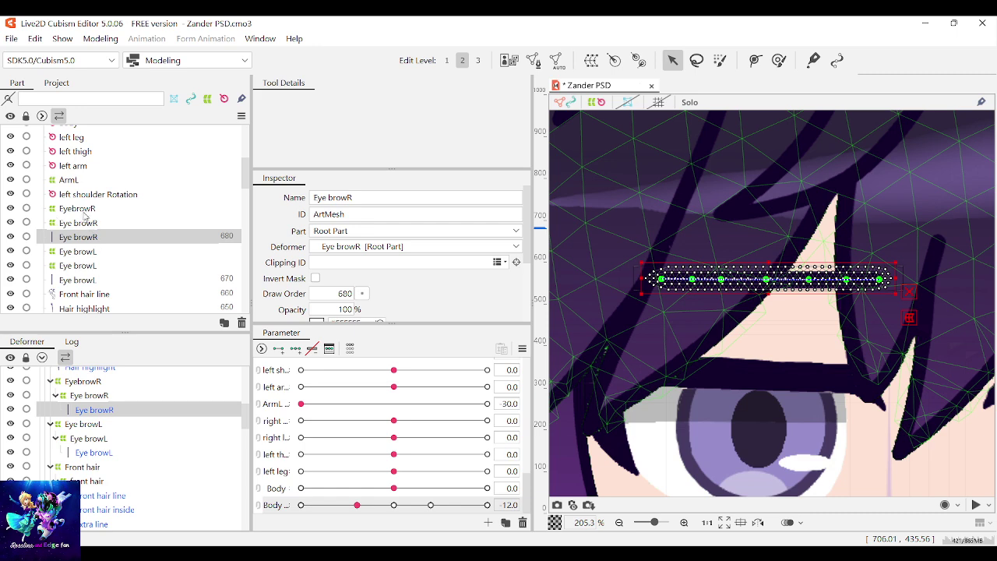
{"action": "left_click", "coordinate": [84, 210]}
{"action": "left_click_drag", "start_coordinate": [768, 276], "coordinate": [739, 278]}
{"action": "scroll", "coordinate": [737, 284], "scroll_direction": "down", "scroll_amount": 3}
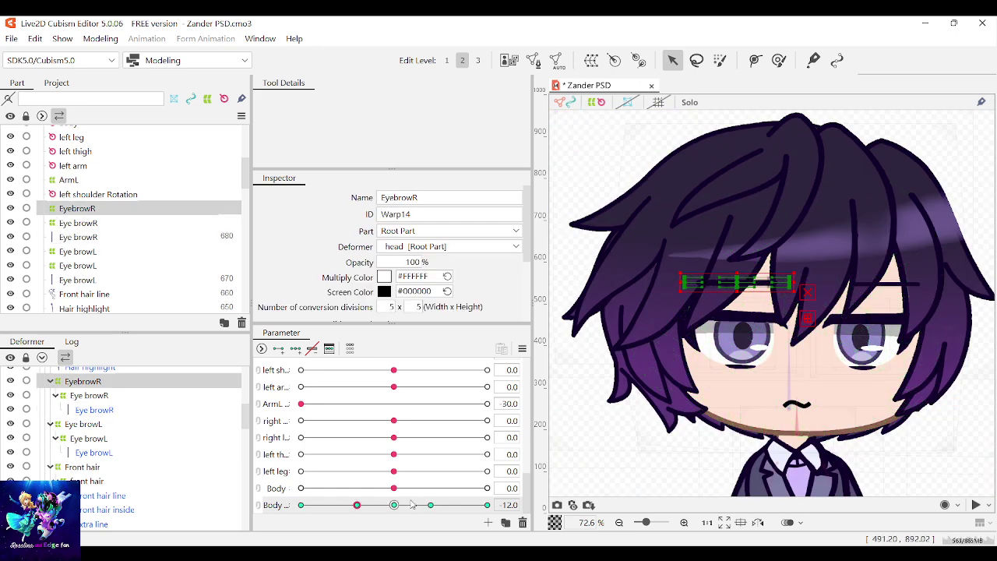
{"action": "mouse_move", "coordinate": [360, 506]}
{"action": "left_mouse_down"}
{"action": "mouse_move", "coordinate": [391, 507]}
{"action": "mouse_move", "coordinate": [361, 506]}
{"action": "left_mouse_up"}
{"action": "scroll", "coordinate": [735, 289], "scroll_direction": "up", "scroll_amount": 1}
{"action": "left_click_drag", "start_coordinate": [739, 281], "coordinate": [726, 282]}
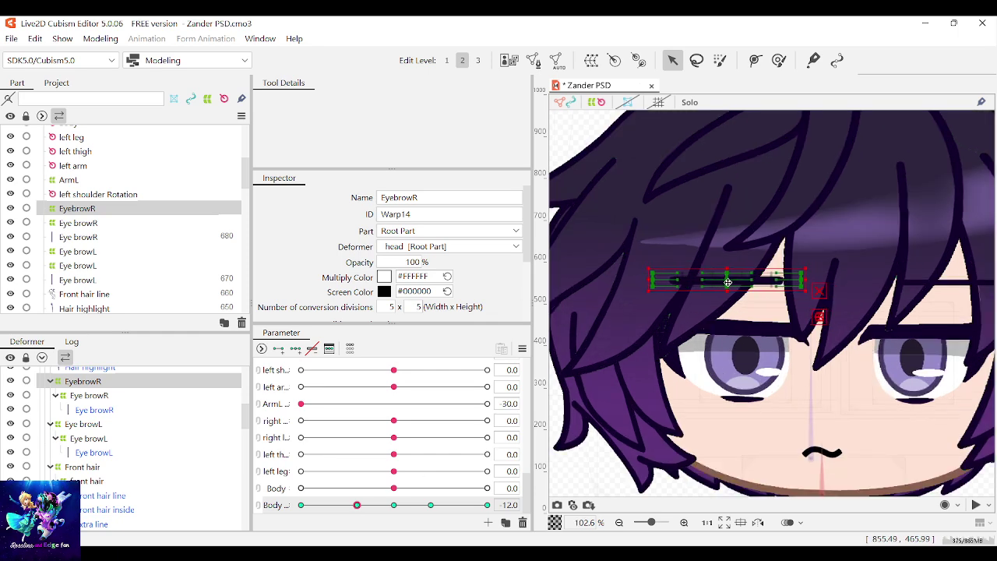
Select the Eye browL warp deformer (Warp15) and shift it left at the Body parameter's -12.0 key, then preview the turn
{"action": "scroll", "coordinate": [729, 285], "scroll_direction": "down", "scroll_amount": 1}
{"action": "scroll", "coordinate": [895, 295], "scroll_direction": "up", "scroll_amount": 1}
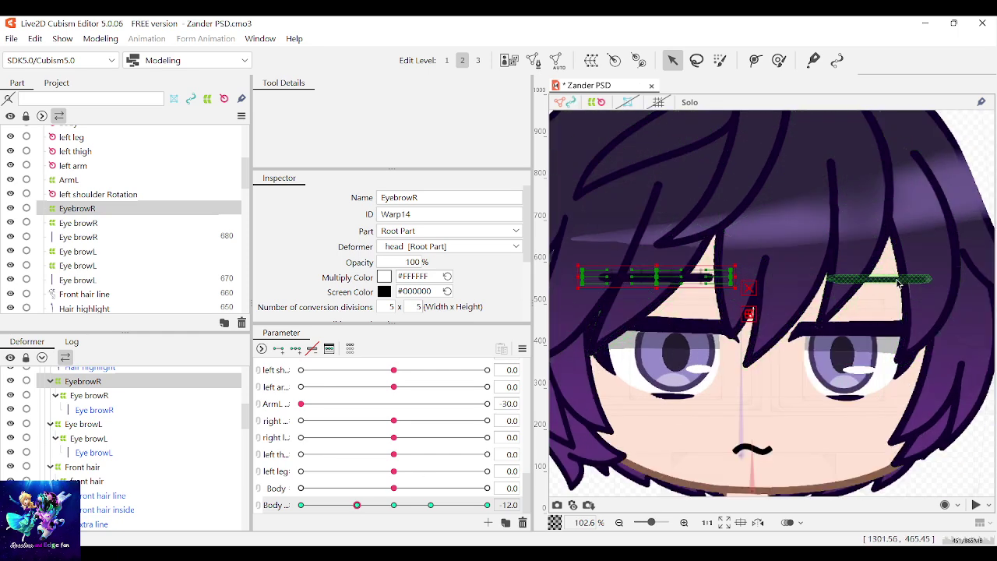
{"action": "left_click", "coordinate": [893, 279]}
{"action": "scroll", "coordinate": [893, 278], "scroll_direction": "up", "scroll_amount": 3}
{"action": "left_click", "coordinate": [68, 251]}
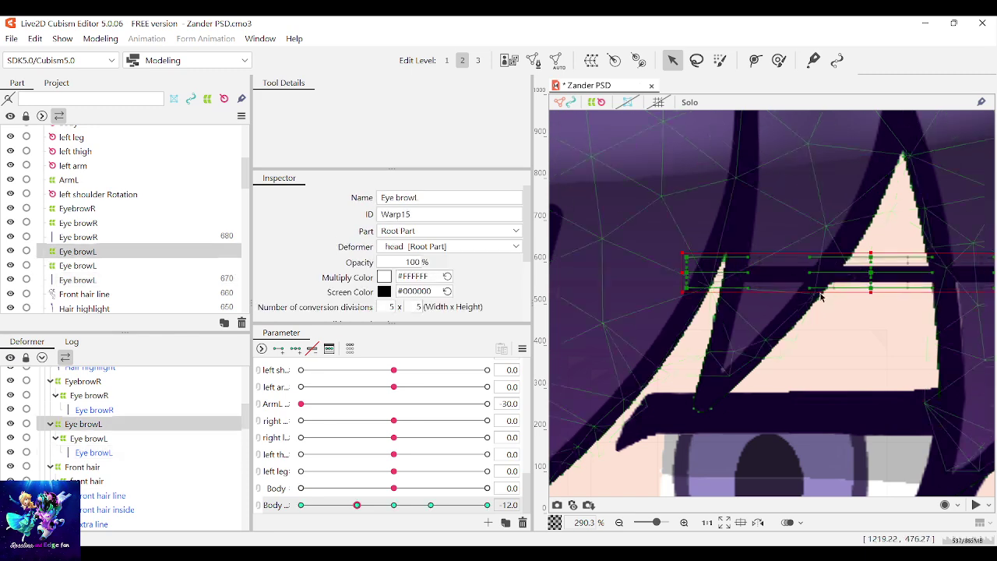
{"action": "left_click_drag", "start_coordinate": [875, 268], "coordinate": [838, 270]}
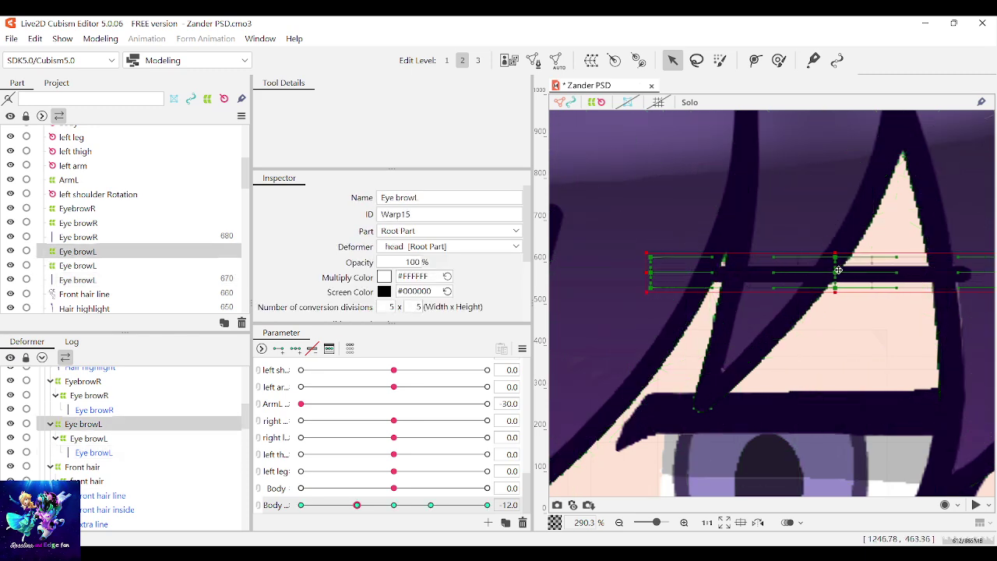
{"action": "scroll", "coordinate": [838, 270], "scroll_direction": "down", "scroll_amount": 4}
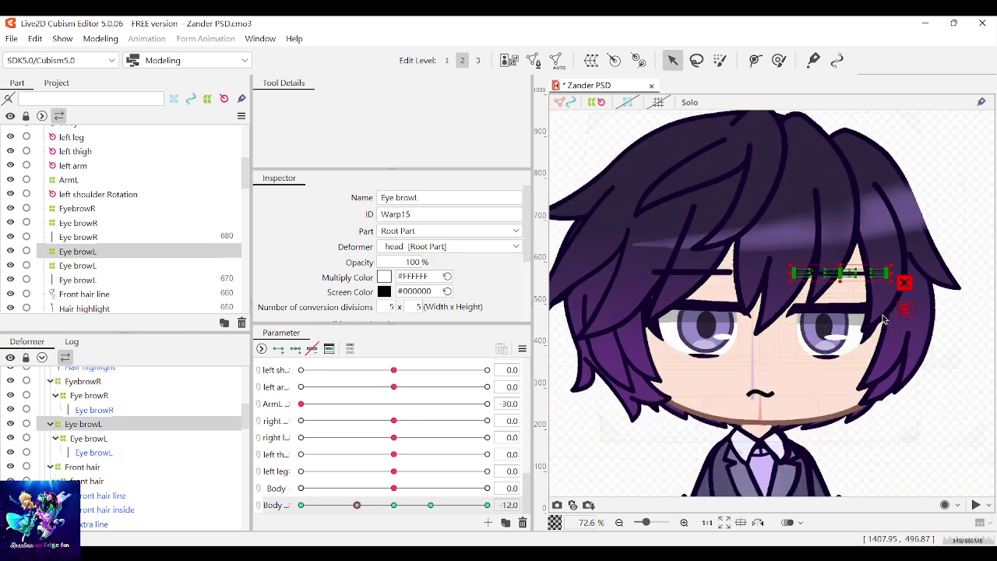
{"action": "left_click", "coordinate": [957, 432]}
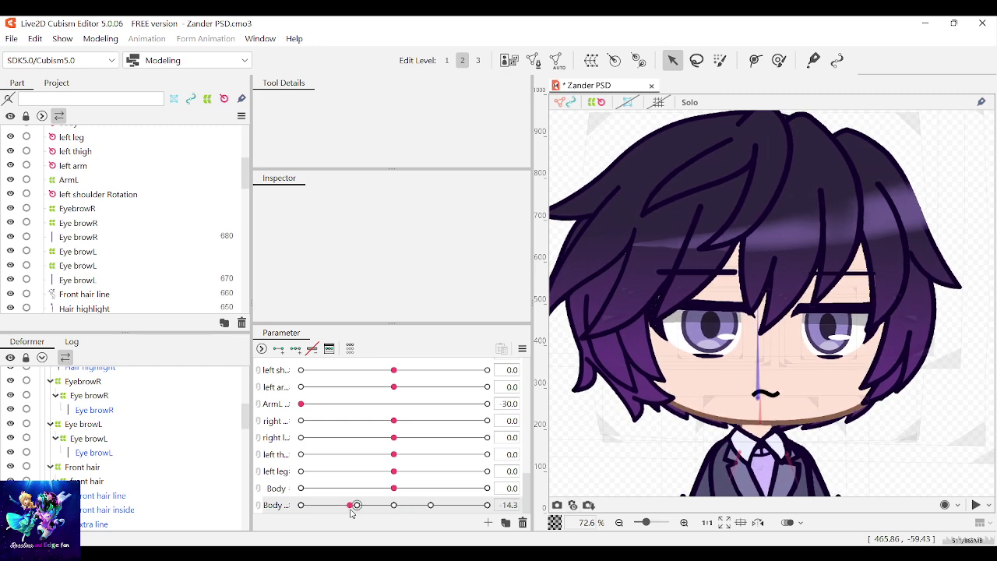
Widen the Eye browL warp deformer (Warp15) slightly by pulling its side edges outward at the -12.0 key
{"action": "left_click", "coordinate": [831, 272]}
{"action": "scroll", "coordinate": [831, 272], "scroll_direction": "up", "scroll_amount": 3}
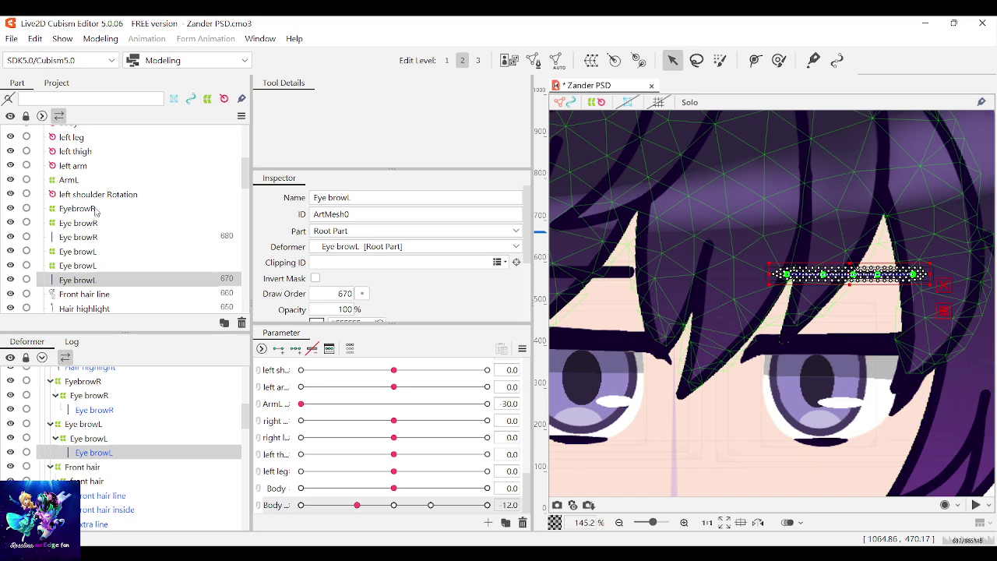
{"action": "left_click", "coordinate": [78, 253]}
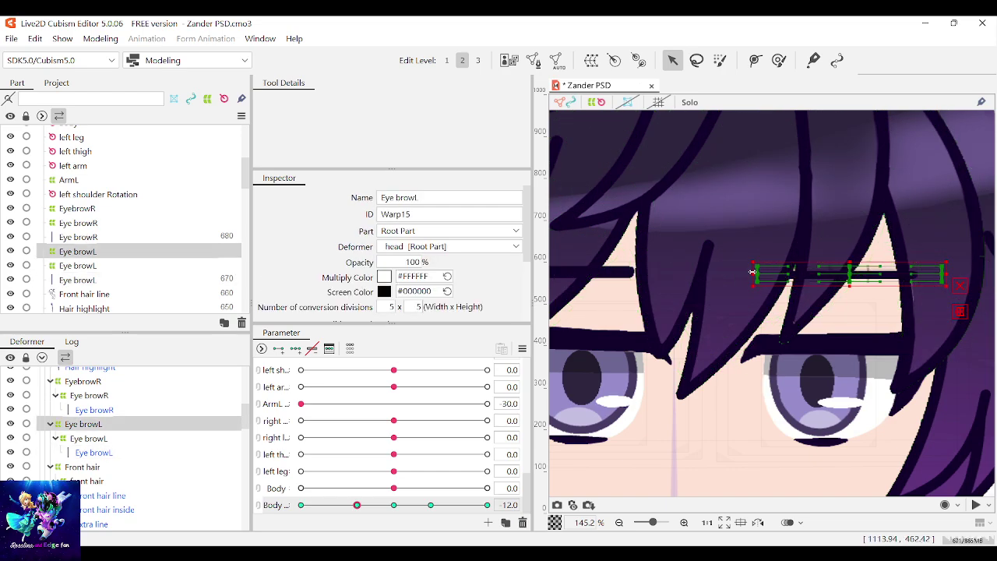
{"action": "scroll", "coordinate": [870, 337], "scroll_direction": "down", "scroll_amount": 3}
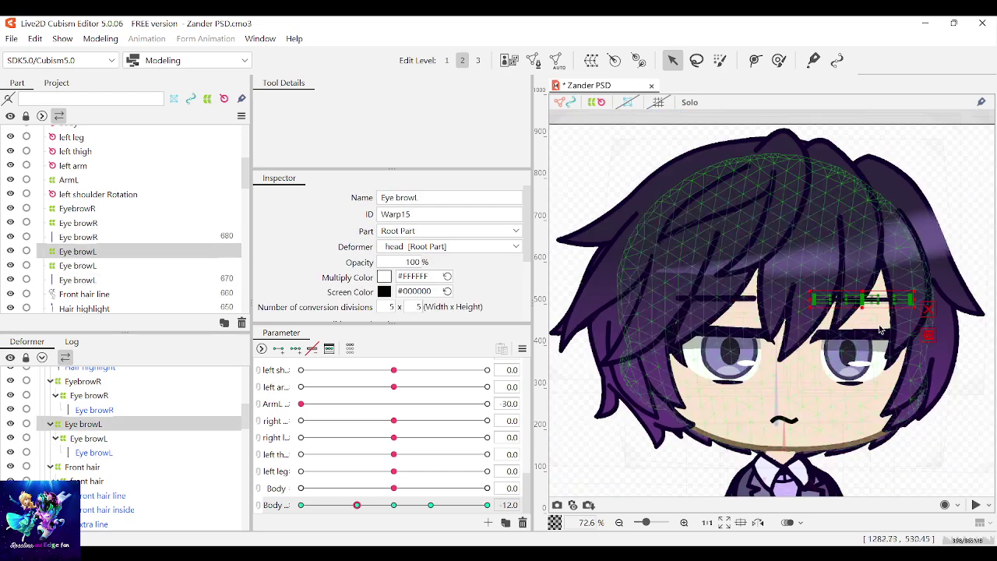
{"action": "scroll", "coordinate": [871, 337], "scroll_direction": "up", "scroll_amount": 3}
{"action": "scroll", "coordinate": [764, 274], "scroll_direction": "up", "scroll_amount": 3}
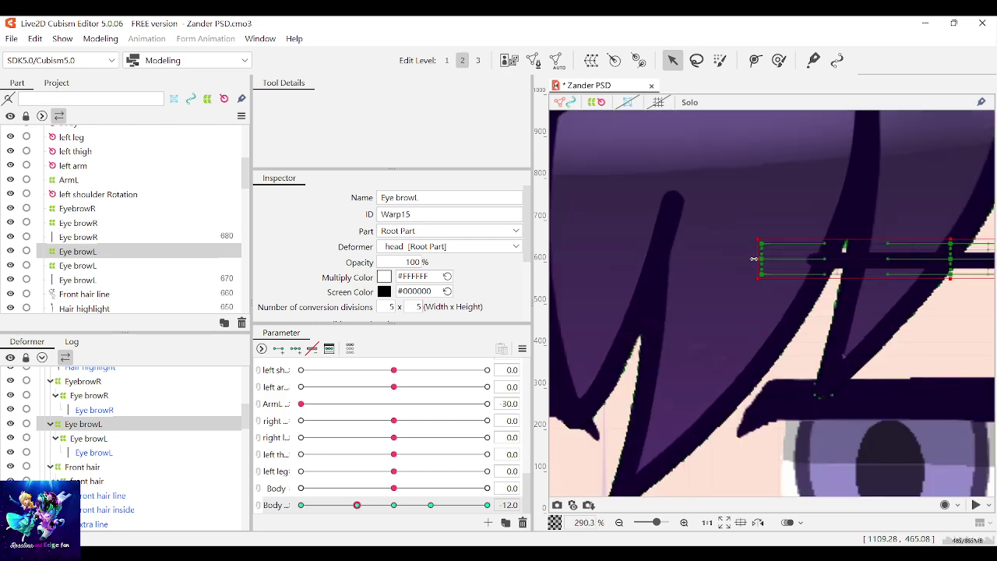
{"action": "scroll", "coordinate": [754, 258], "scroll_direction": "down", "scroll_amount": 4}
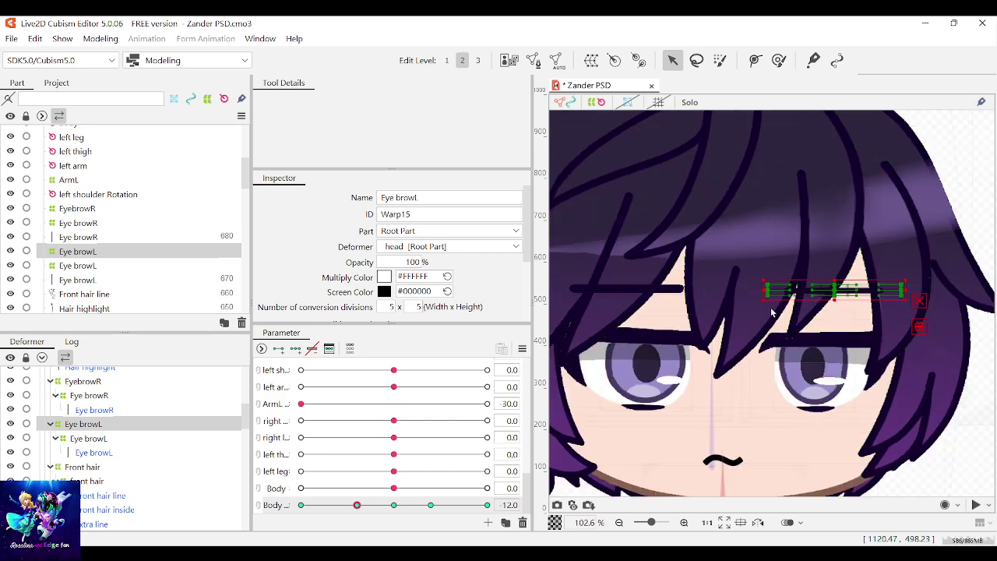
{"action": "scroll", "coordinate": [770, 306], "scroll_direction": "up", "scroll_amount": 3}
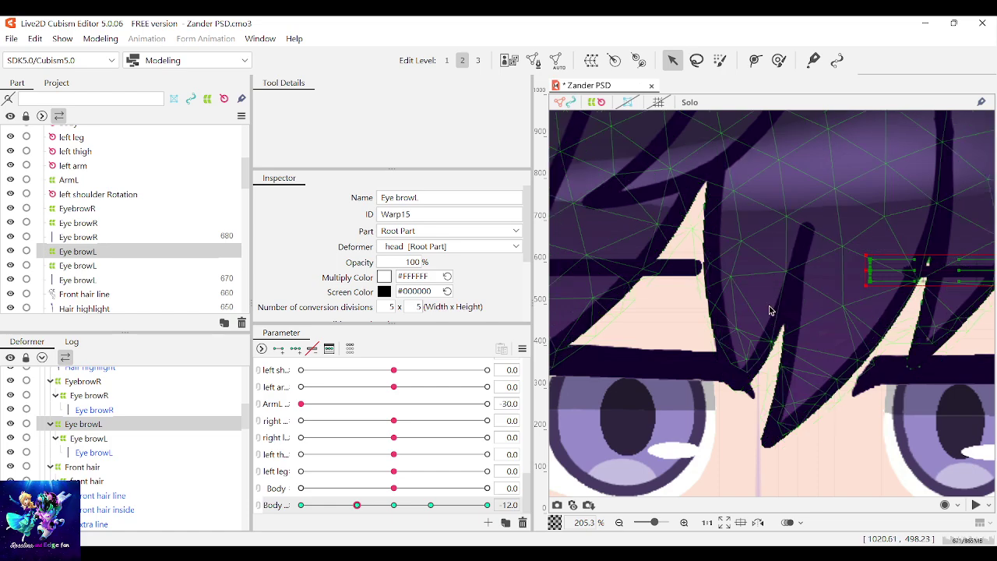
{"action": "scroll", "coordinate": [768, 310], "scroll_direction": "down", "scroll_amount": 3}
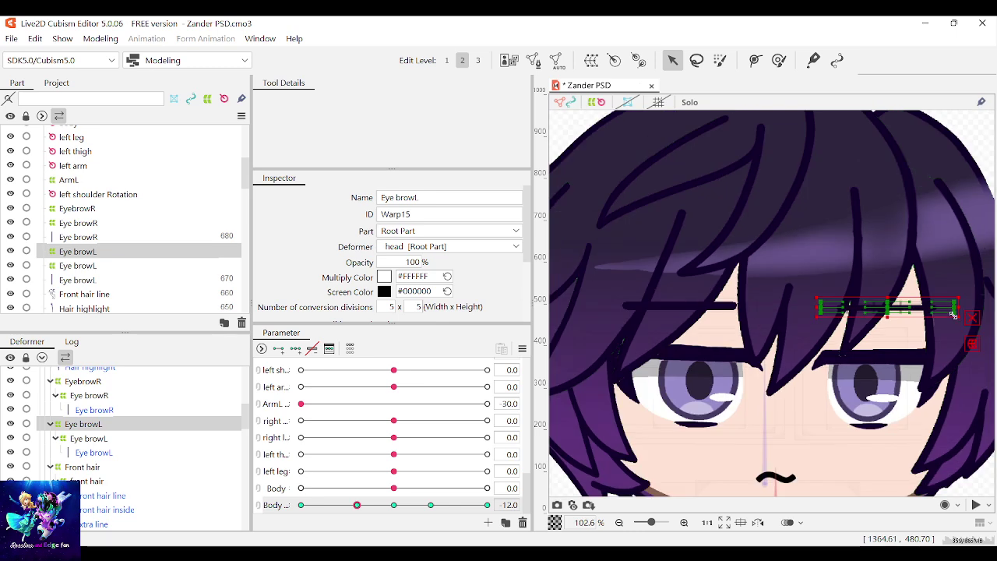
{"action": "scroll", "coordinate": [957, 313], "scroll_direction": "up", "scroll_amount": 3}
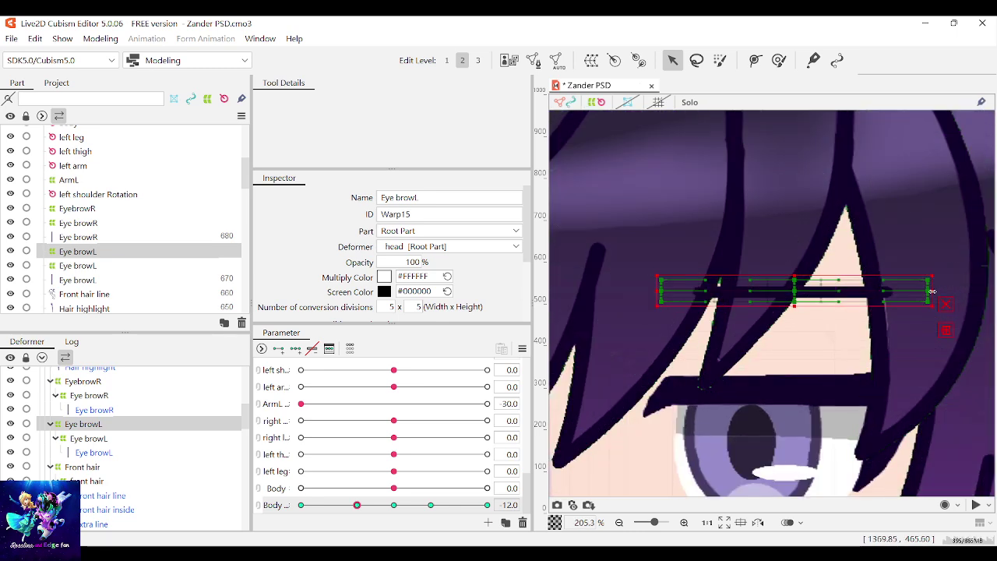
{"action": "left_click_drag", "start_coordinate": [932, 292], "coordinate": [950, 289]}
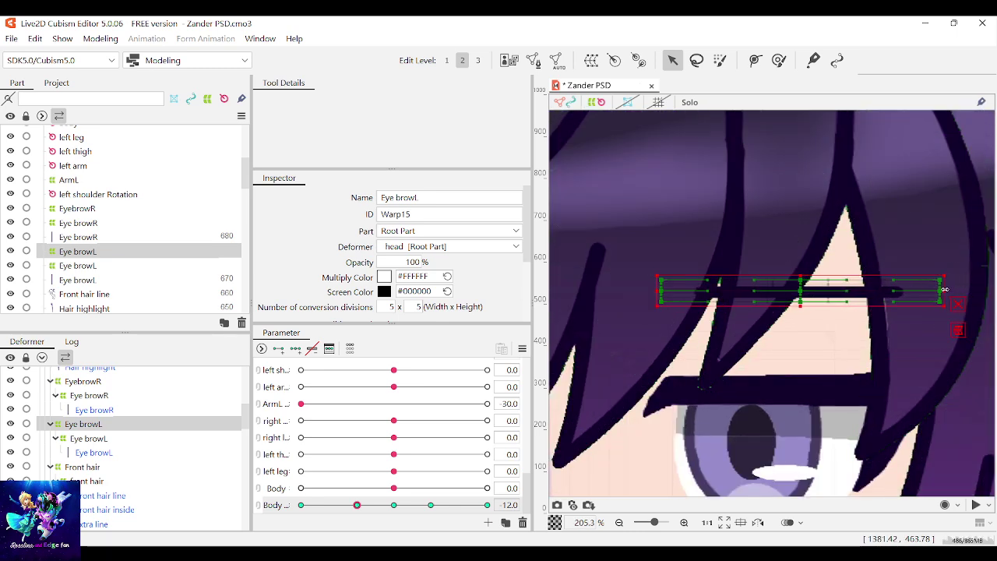
{"action": "scroll", "coordinate": [944, 289], "scroll_direction": "down", "scroll_amount": 3}
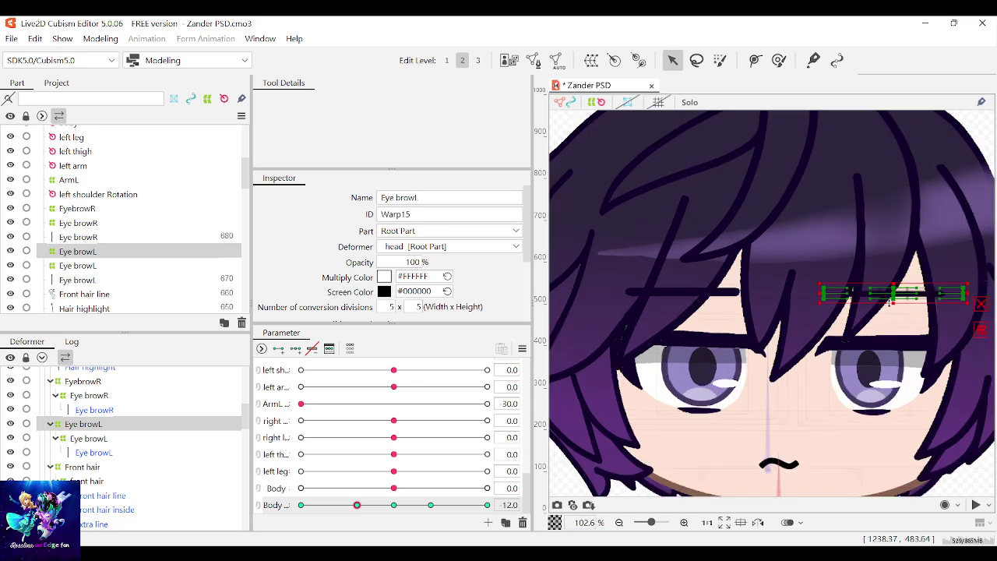
Compare both eyebrows on the whole face and stretch the Eye browL warp deformer slightly taller
{"action": "scroll", "coordinate": [890, 301], "scroll_direction": "up", "scroll_amount": 3}
{"action": "scroll", "coordinate": [896, 308], "scroll_direction": "down", "scroll_amount": 6}
{"action": "scroll", "coordinate": [933, 321], "scroll_direction": "up", "scroll_amount": 3}
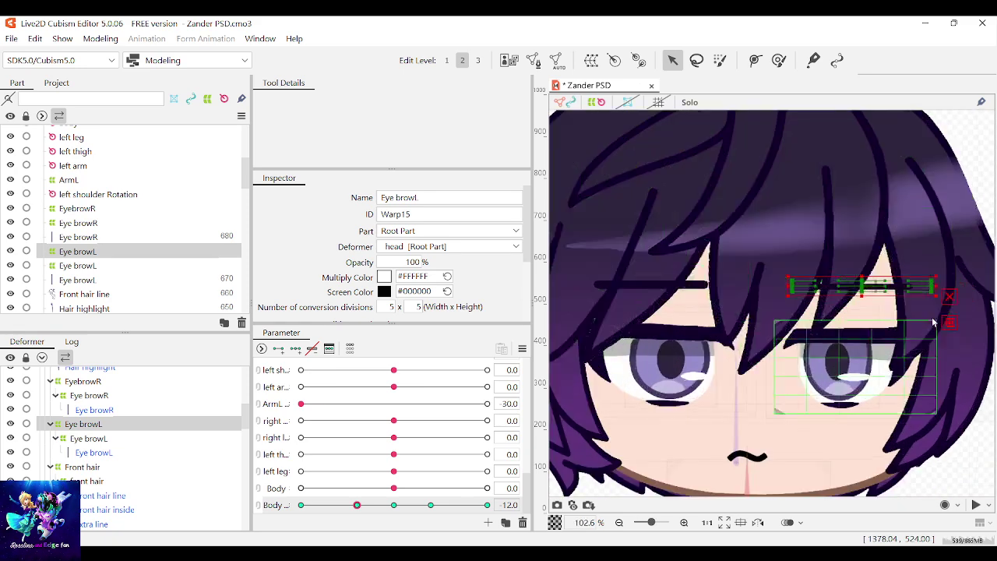
{"action": "scroll", "coordinate": [933, 321], "scroll_direction": "up", "scroll_amount": 2}
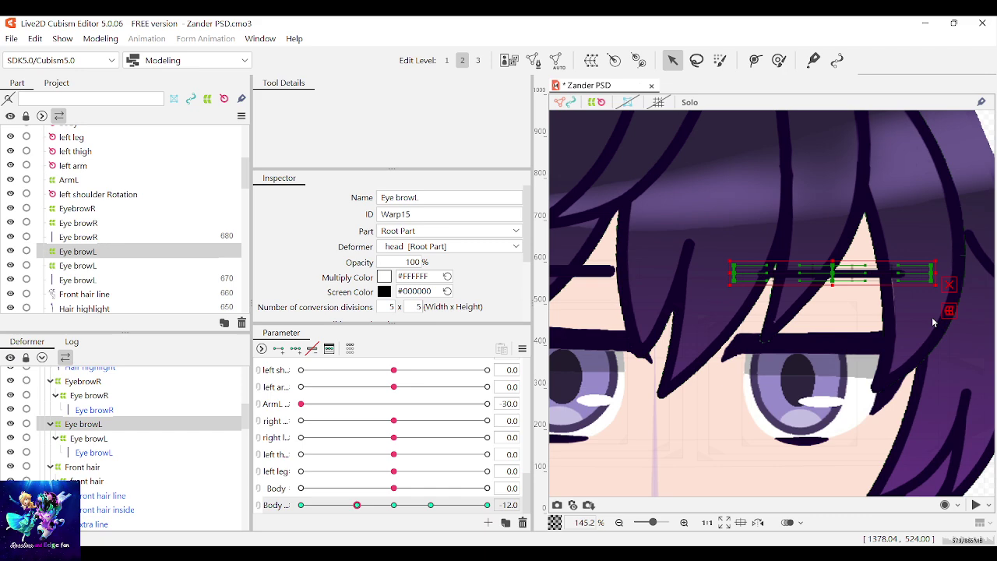
{"action": "scroll", "coordinate": [932, 316], "scroll_direction": "down", "scroll_amount": 6}
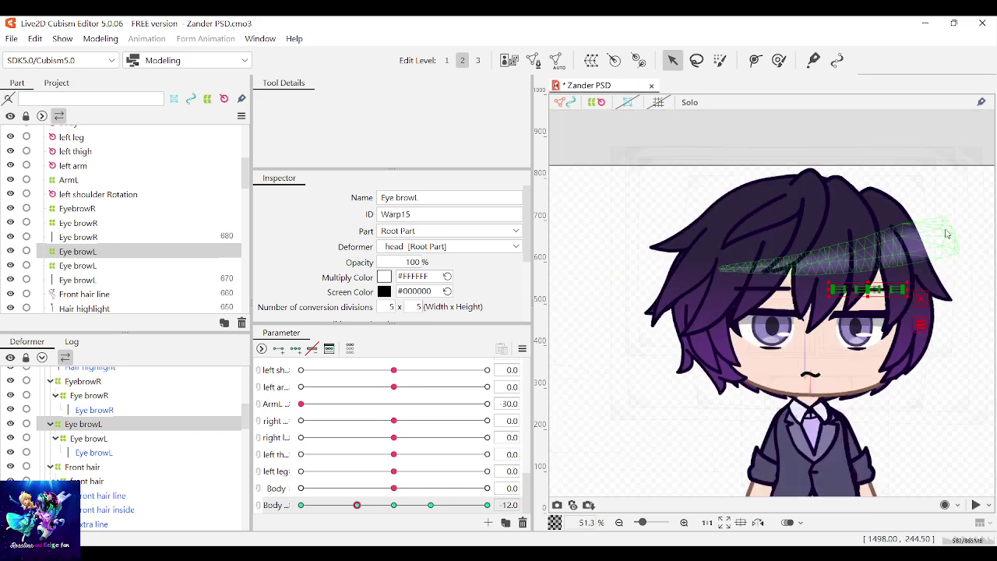
{"action": "left_click", "coordinate": [991, 294]}
{"action": "scroll", "coordinate": [874, 304], "scroll_direction": "up", "scroll_amount": 3}
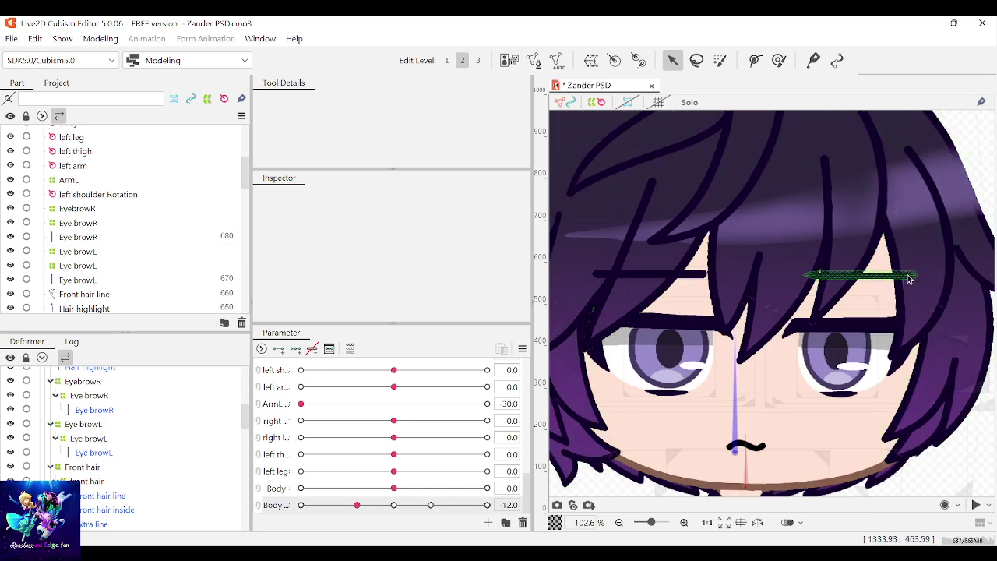
{"action": "left_click", "coordinate": [912, 278]}
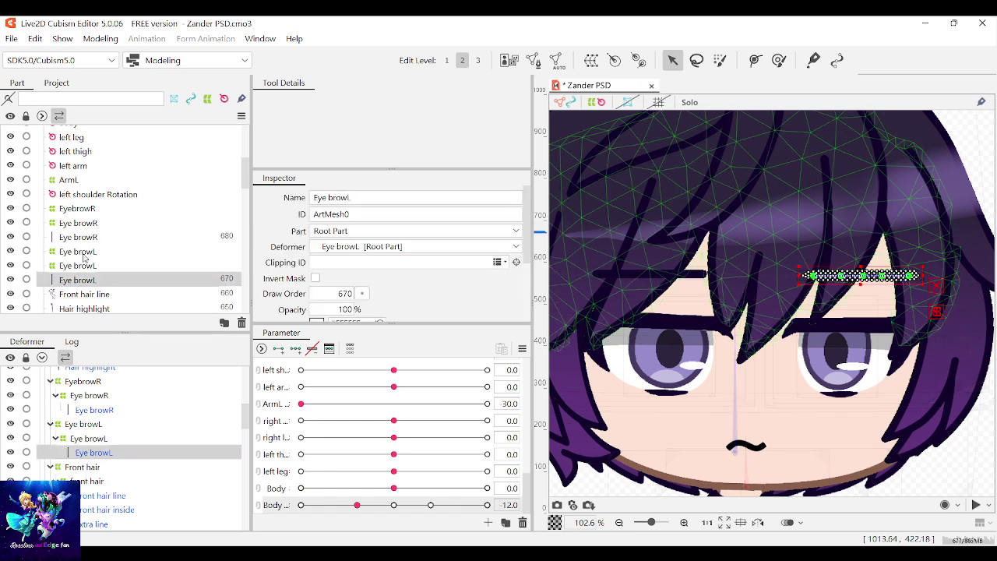
{"action": "left_click", "coordinate": [88, 253]}
{"action": "scroll", "coordinate": [864, 273], "scroll_direction": "up", "scroll_amount": 2}
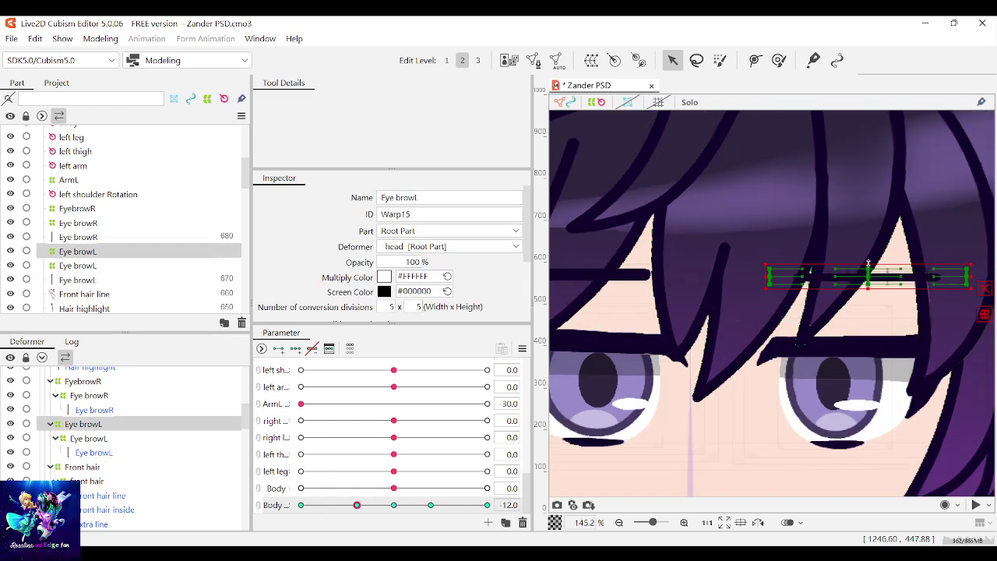
{"action": "scroll", "coordinate": [862, 274], "scroll_direction": "down", "scroll_amount": 3}
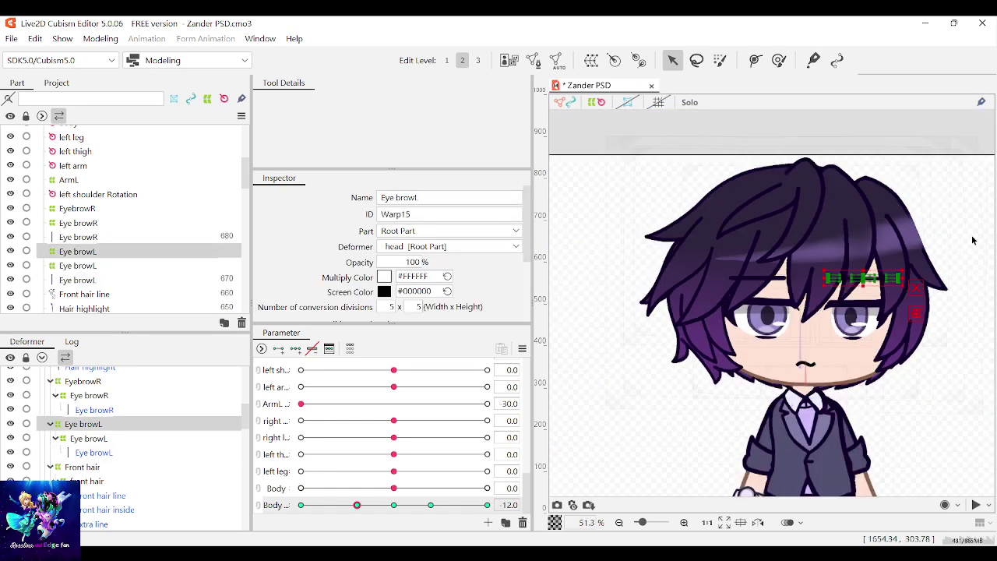
{"action": "left_click", "coordinate": [973, 239]}
{"action": "scroll", "coordinate": [932, 257], "scroll_direction": "up", "scroll_amount": 2}
{"action": "scroll", "coordinate": [933, 257], "scroll_direction": "down", "scroll_amount": 2}
{"action": "scroll", "coordinate": [934, 257], "scroll_direction": "up", "scroll_amount": 4}
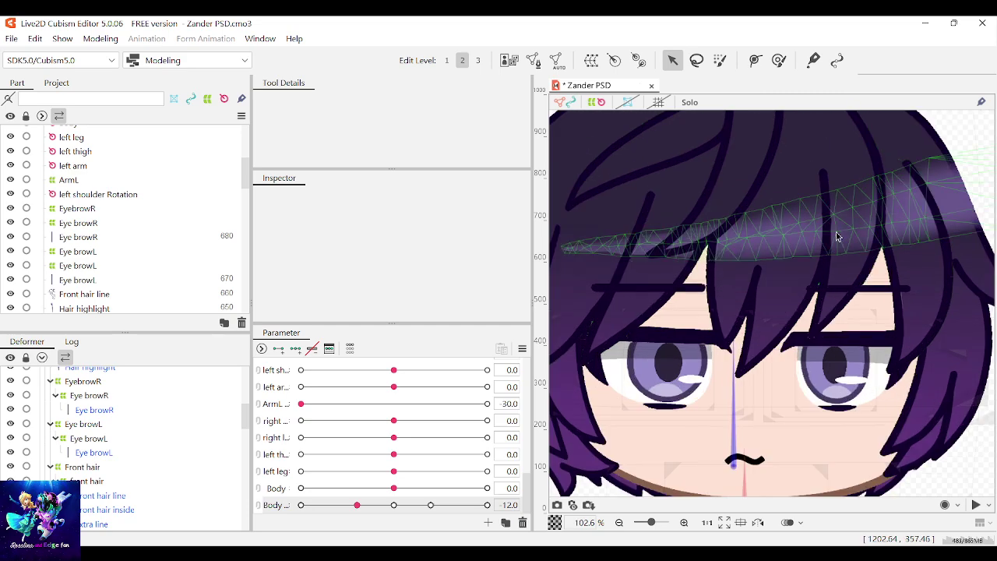
Nudge the Eye browL warp deformer slightly up and to the left, then preview the turn with the Body parameter around -12.0
{"action": "left_click", "coordinate": [845, 290]}
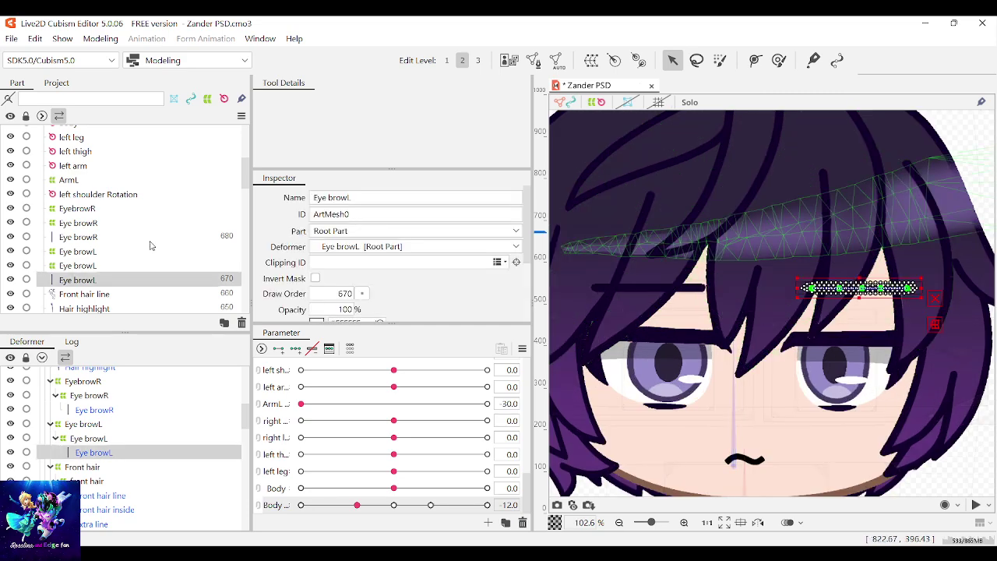
{"action": "left_click", "coordinate": [88, 251]}
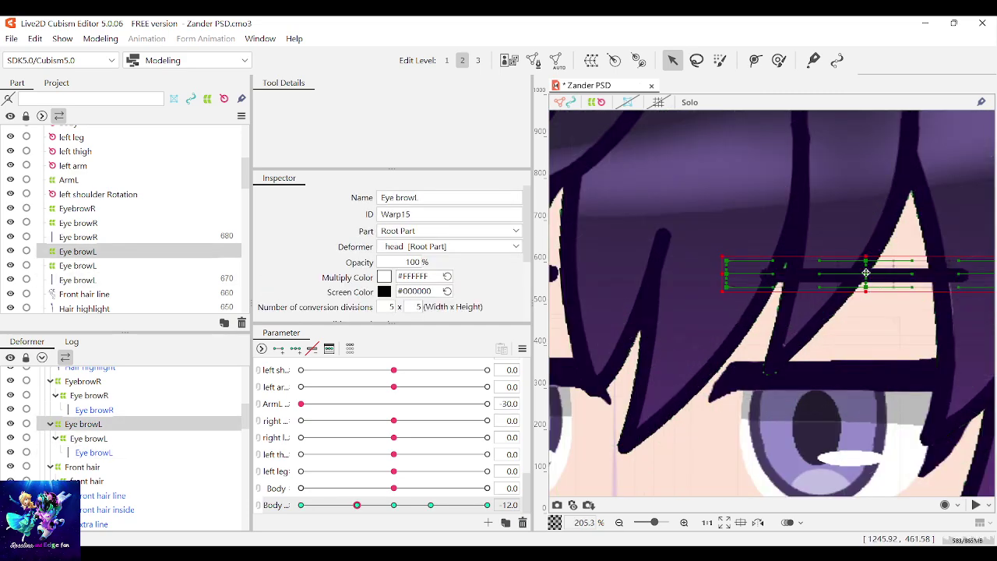
{"action": "left_click_drag", "start_coordinate": [866, 272], "coordinate": [863, 270]}
{"action": "scroll", "coordinate": [875, 321], "scroll_direction": "down", "scroll_amount": 2}
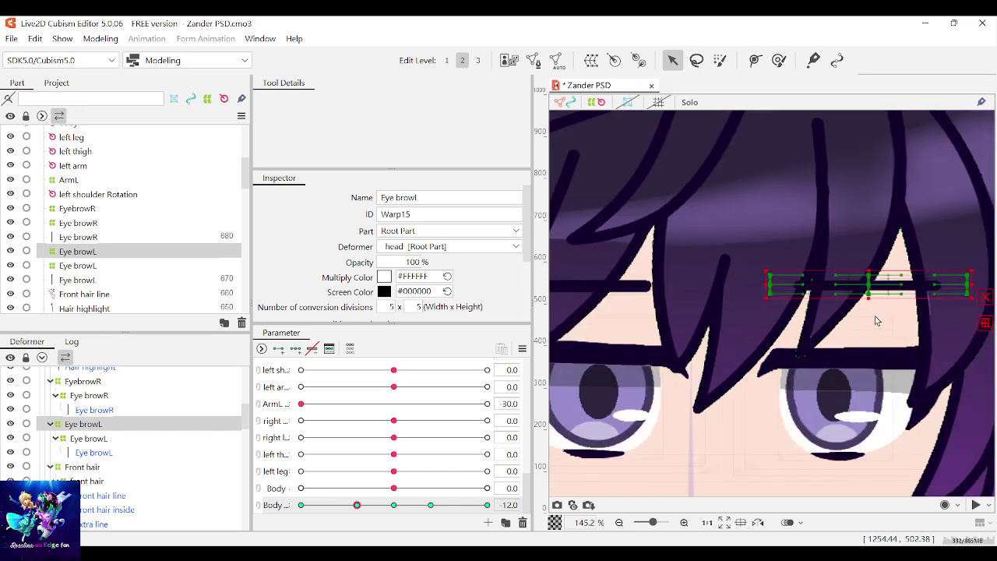
{"action": "scroll", "coordinate": [875, 317], "scroll_direction": "down", "scroll_amount": 3}
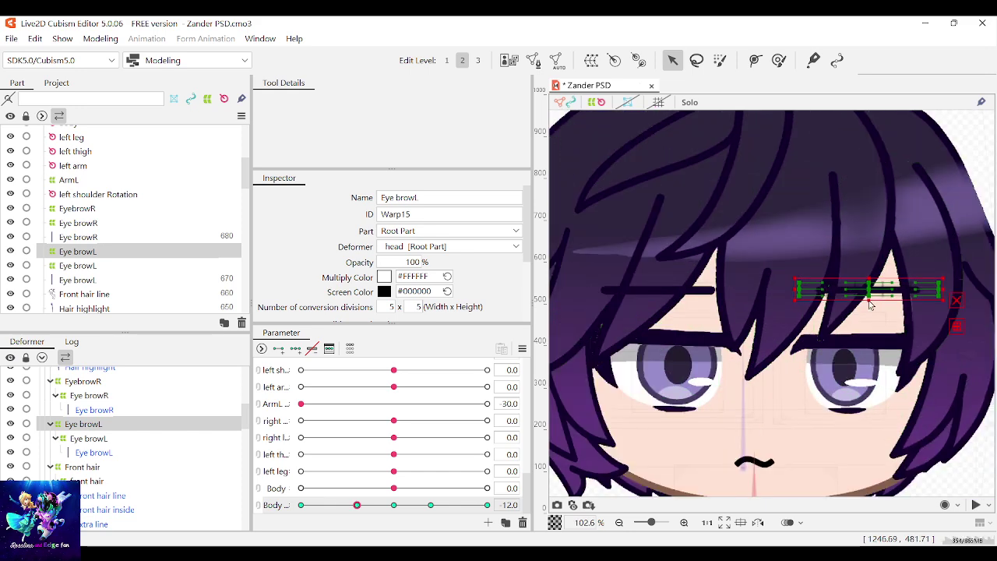
{"action": "left_click", "coordinate": [977, 223]}
{"action": "mouse_move", "coordinate": [366, 507]}
{"action": "left_mouse_down"}
{"action": "mouse_move", "coordinate": [398, 507]}
{"action": "mouse_move", "coordinate": [358, 508]}
{"action": "mouse_move", "coordinate": [400, 508]}
{"action": "mouse_move", "coordinate": [349, 512]}
{"action": "mouse_move", "coordinate": [358, 509]}
{"action": "left_mouse_up"}
Hide the Deformer of position adjusting part and save the Zander PSD model
{"action": "scroll", "coordinate": [2, 192], "scroll_direction": "up", "scroll_amount": 3}
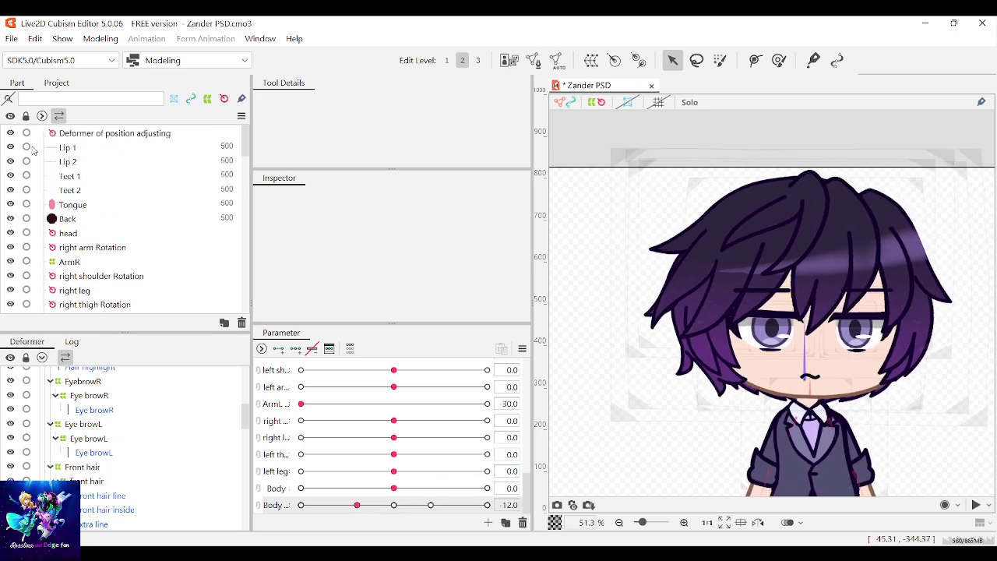
{"action": "left_click", "coordinate": [10, 134]}
{"action": "scroll", "coordinate": [652, 287], "scroll_direction": "down", "scroll_amount": 2}
{"action": "scroll", "coordinate": [712, 310], "scroll_direction": "up", "scroll_amount": 2}
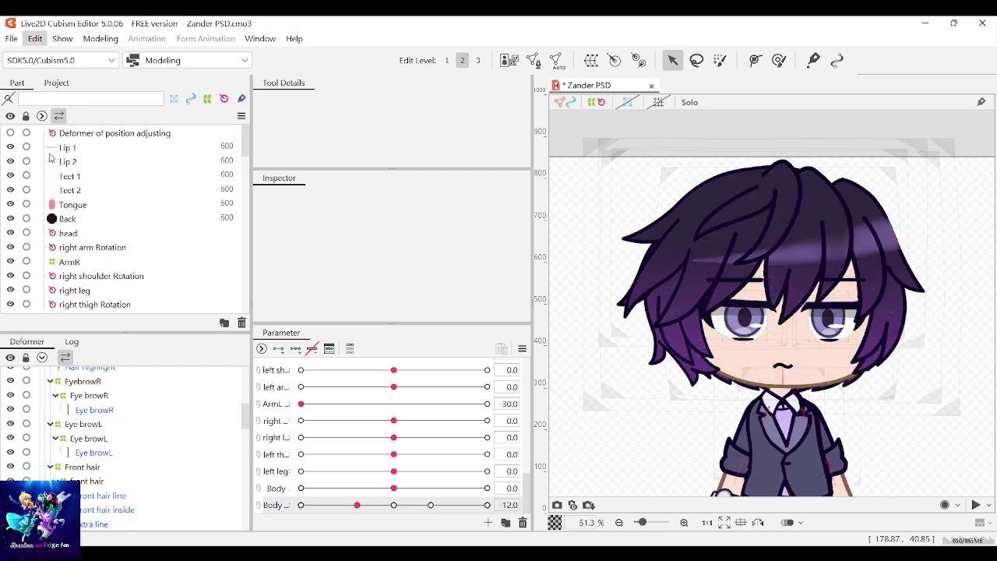
{"action": "key", "text": "ctrl+s"}
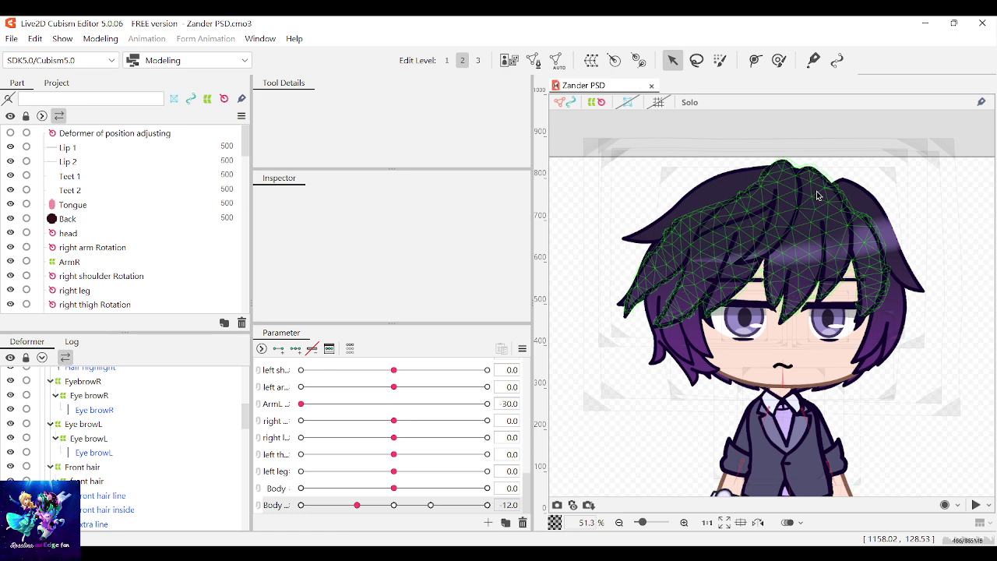
Shift the upper middle control point of the outer rear hair warp deformer (Warp9) slightly right and adjust the grid column beside it
{"action": "left_click", "coordinate": [723, 217]}
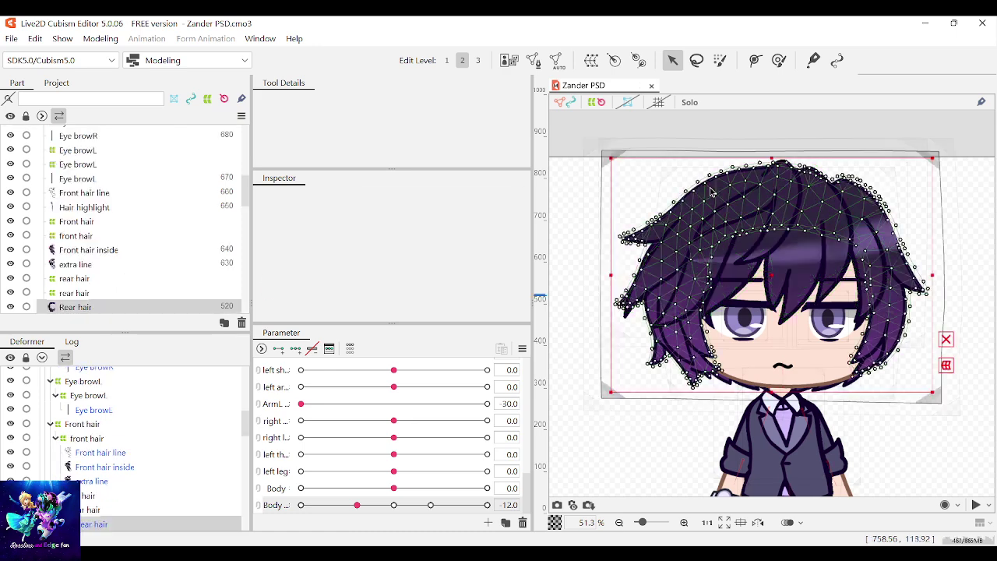
{"action": "left_click", "coordinate": [601, 151]}
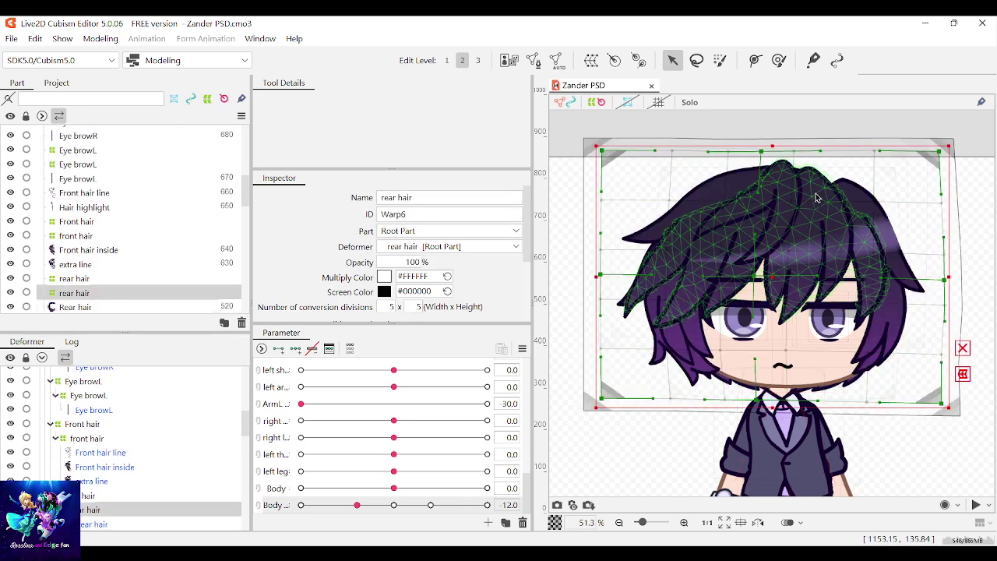
{"action": "left_click", "coordinate": [91, 279]}
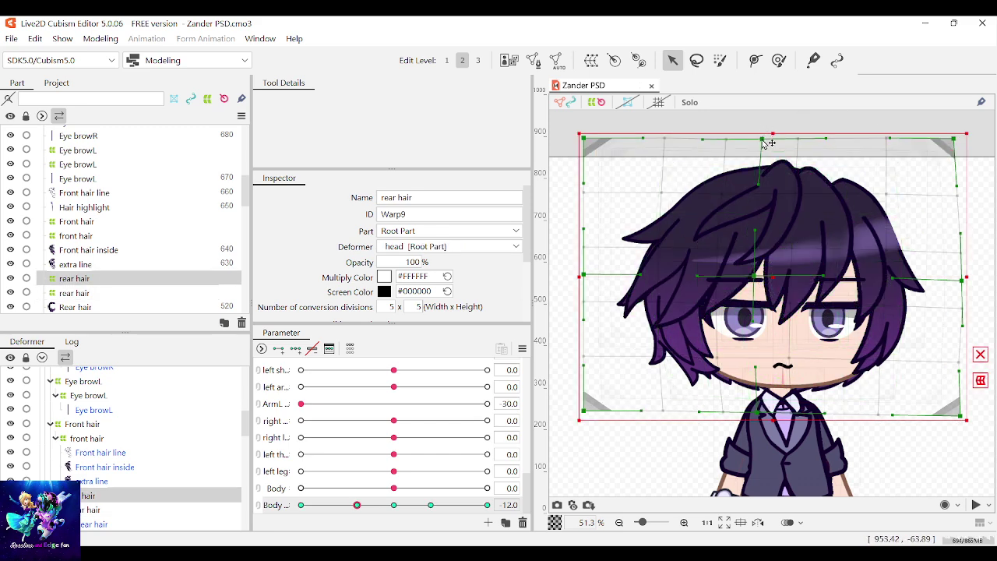
{"action": "left_click_drag", "start_coordinate": [762, 141], "coordinate": [773, 138]}
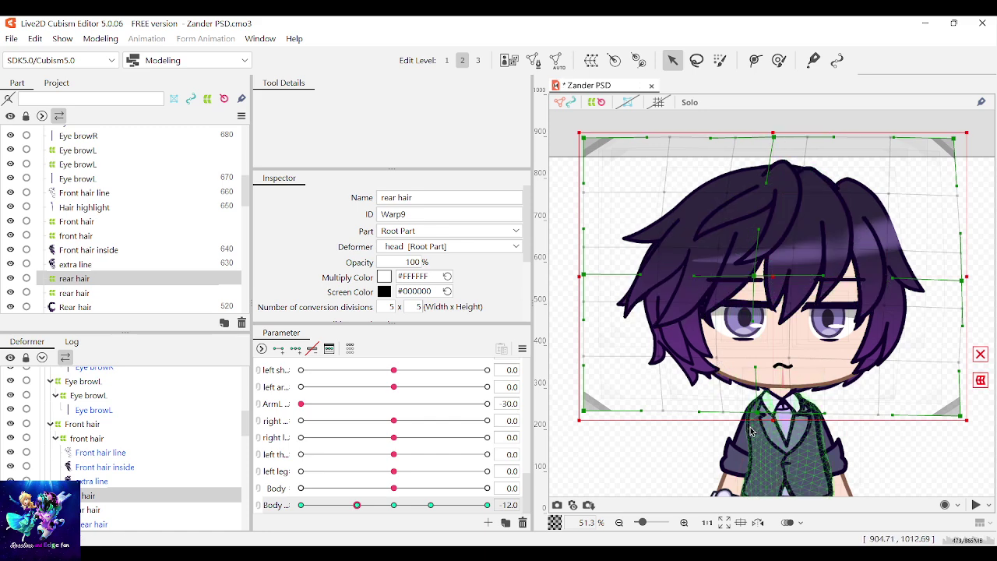
{"action": "left_click", "coordinate": [729, 277]}
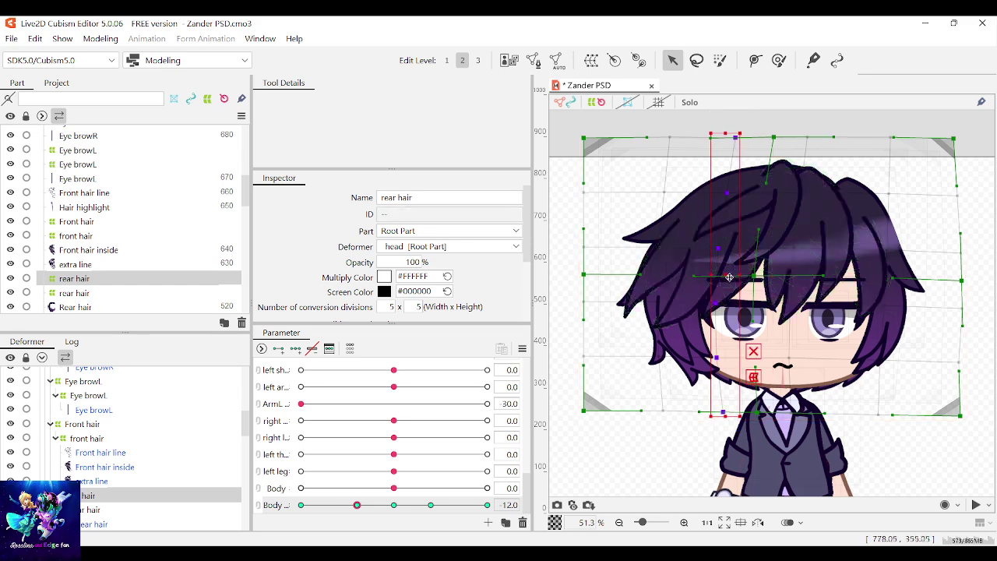
{"action": "left_click_drag", "start_coordinate": [727, 279], "coordinate": [728, 279]}
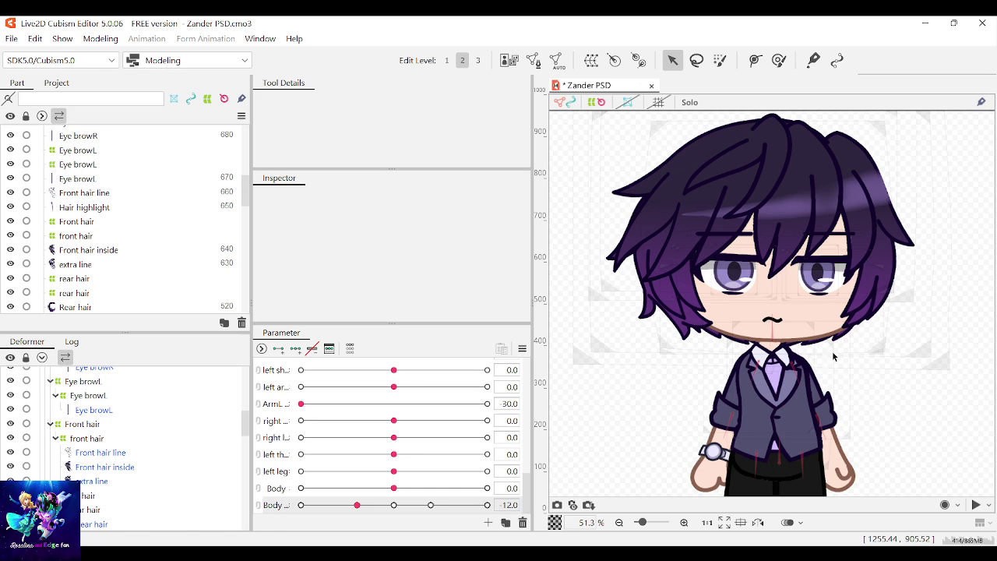
Nudge the grid column just inside the left edge of the rear hair warp deformer (Warp9) slightly right at the -12.0 key
{"action": "left_click", "coordinate": [78, 307]}
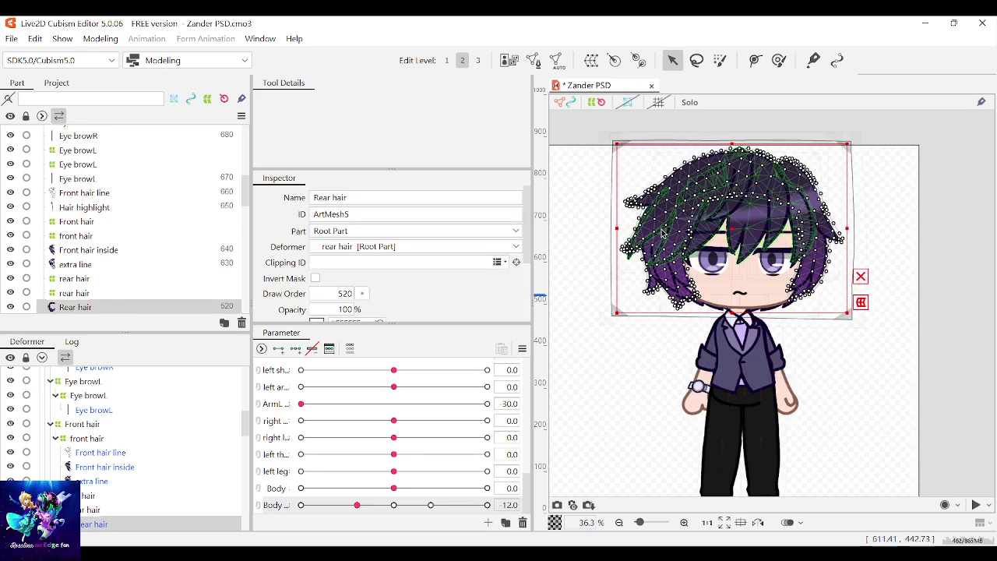
{"action": "left_click", "coordinate": [78, 278]}
{"action": "scroll", "coordinate": [598, 144], "scroll_direction": "up", "scroll_amount": 2}
{"action": "left_click_drag", "start_coordinate": [590, 116], "coordinate": [608, 188]}
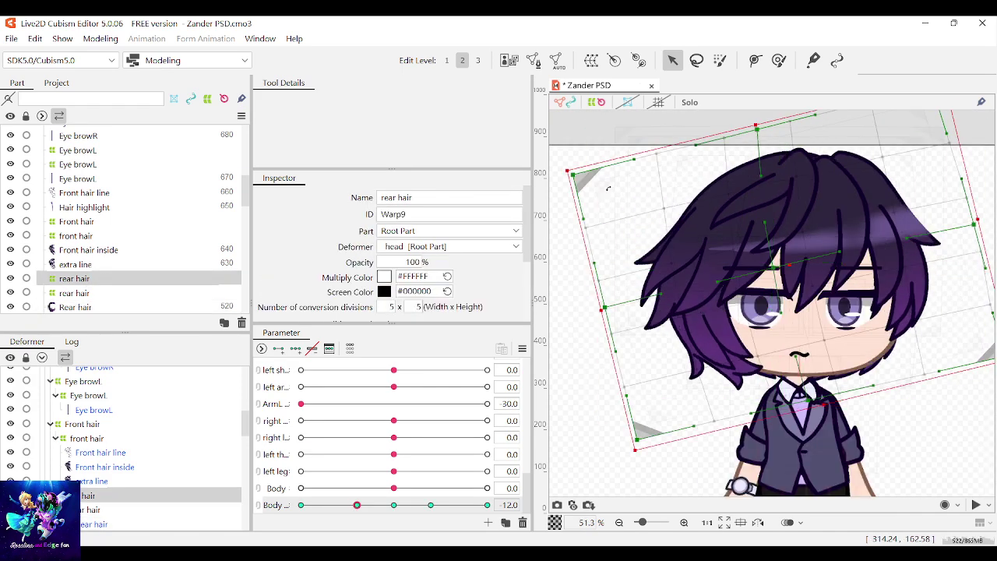
{"action": "left_click_drag", "start_coordinate": [659, 232], "coordinate": [634, 444]}
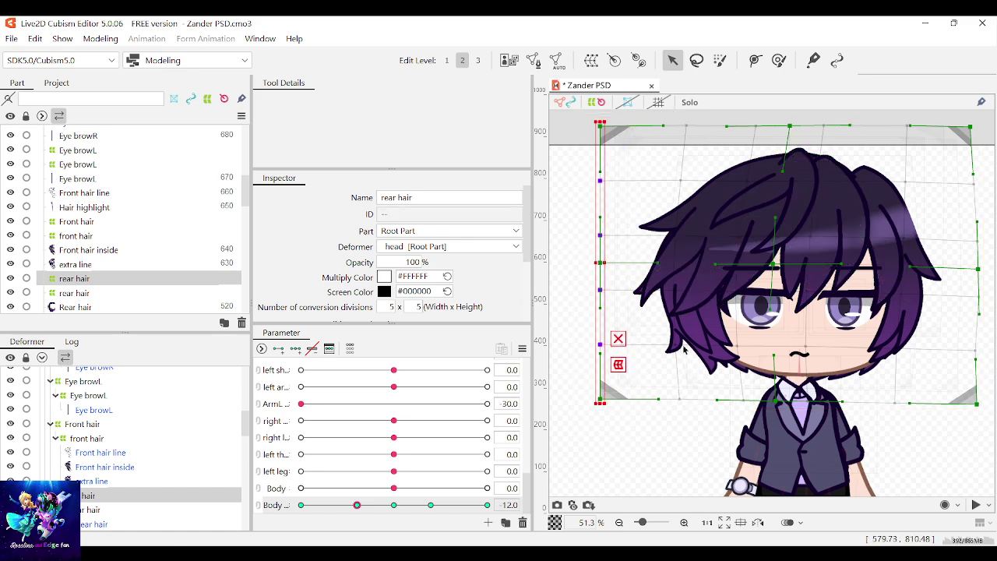
{"action": "left_click_drag", "start_coordinate": [676, 112], "coordinate": [696, 459]}
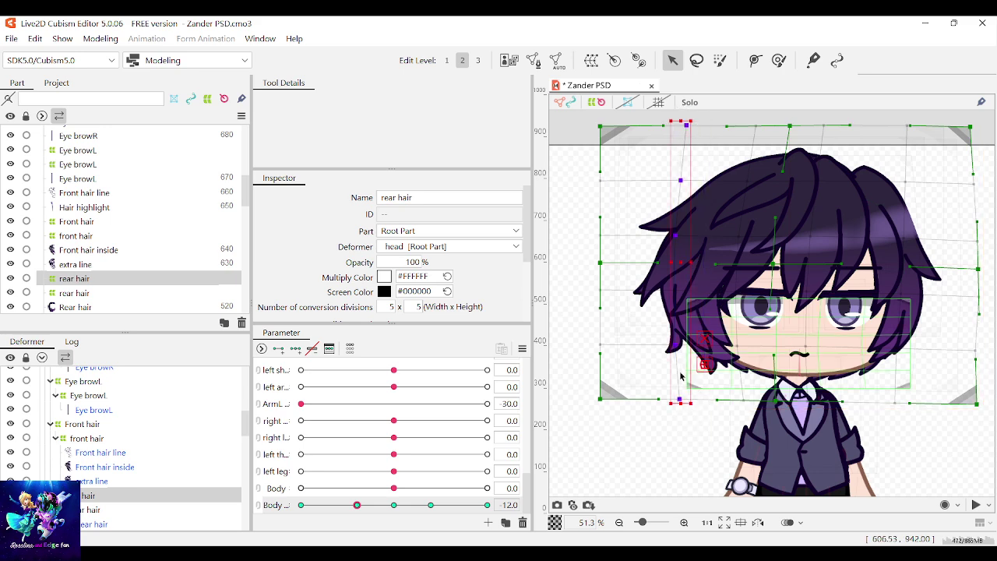
{"action": "left_click_drag", "start_coordinate": [682, 262], "coordinate": [683, 263]}
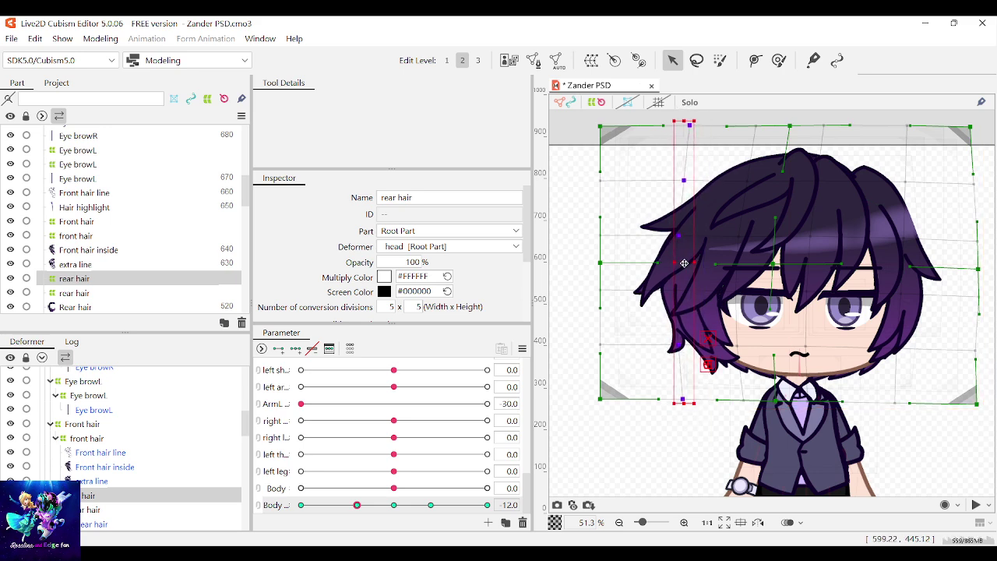
{"action": "scroll", "coordinate": [722, 290], "scroll_direction": "down", "scroll_amount": 3}
{"action": "left_click", "coordinate": [835, 403]}
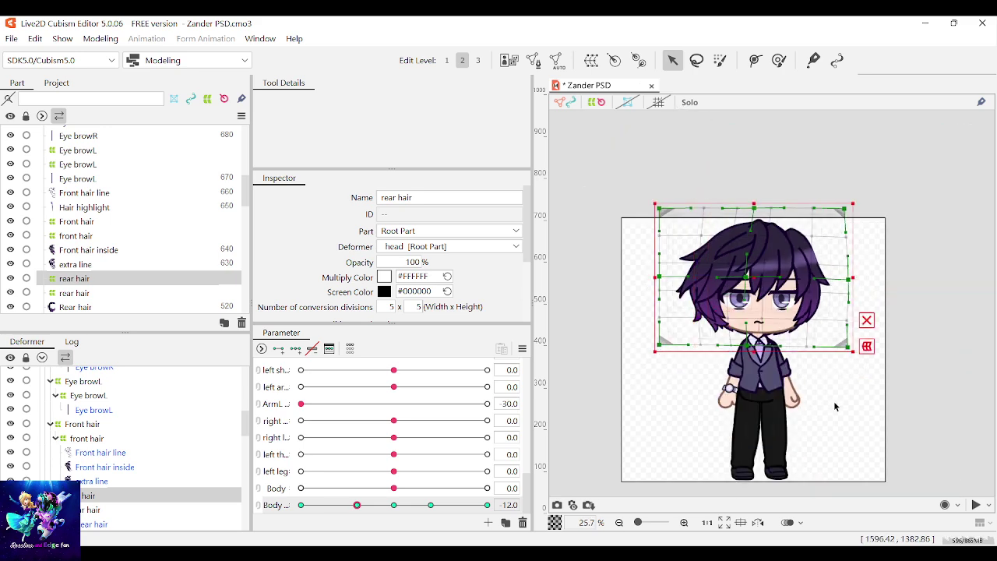
{"action": "left_click", "coordinate": [835, 404]}
{"action": "scroll", "coordinate": [741, 320], "scroll_direction": "up", "scroll_amount": 3}
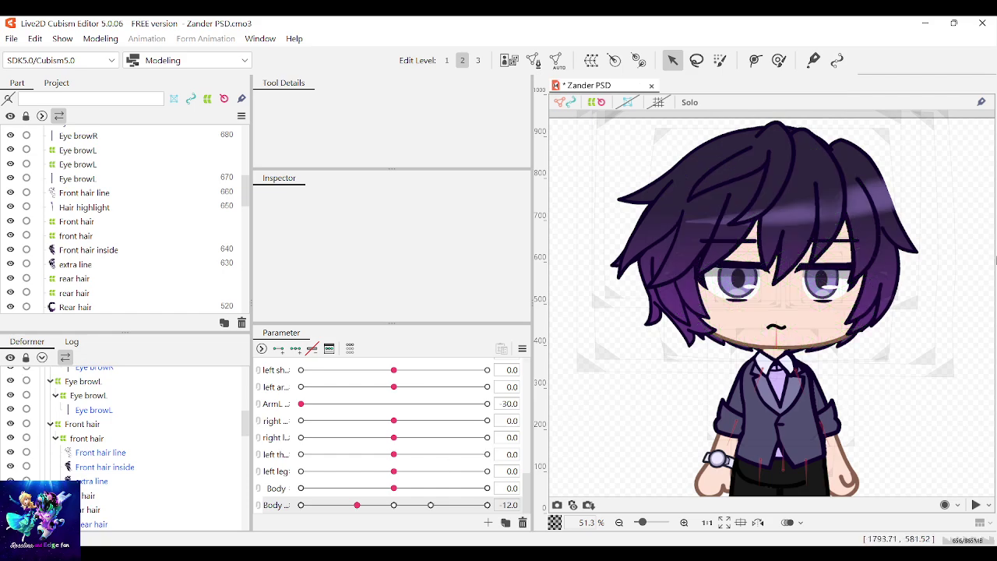
Select the right-hand edge of the rear hair warp deformer (Warp9) and nudge the grid column just inside it slightly outward
{"action": "left_click", "coordinate": [875, 297]}
{"action": "scroll", "coordinate": [916, 335], "scroll_direction": "up", "scroll_amount": 2}
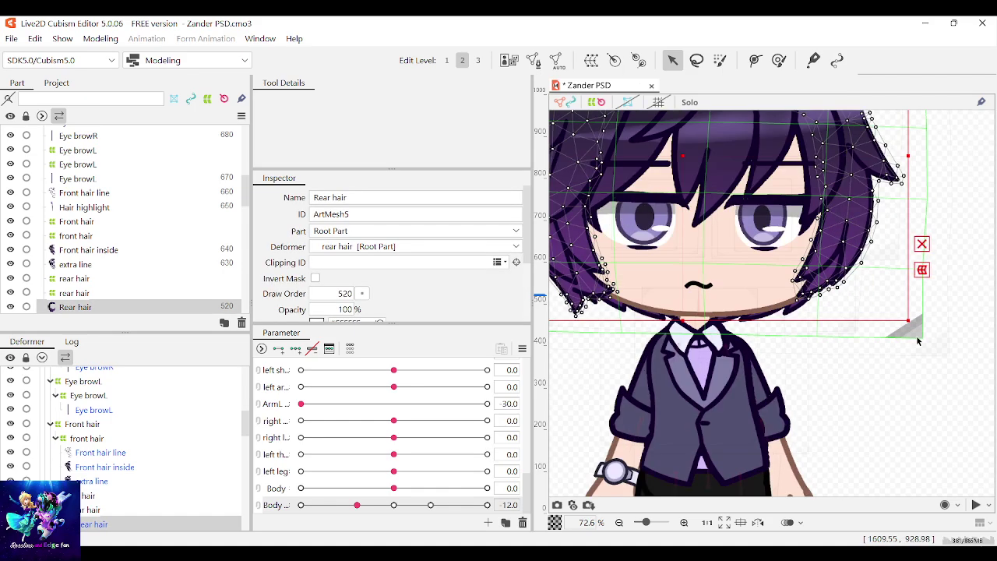
{"action": "left_click", "coordinate": [900, 352]}
{"action": "scroll", "coordinate": [895, 374], "scroll_direction": "down", "scroll_amount": 3}
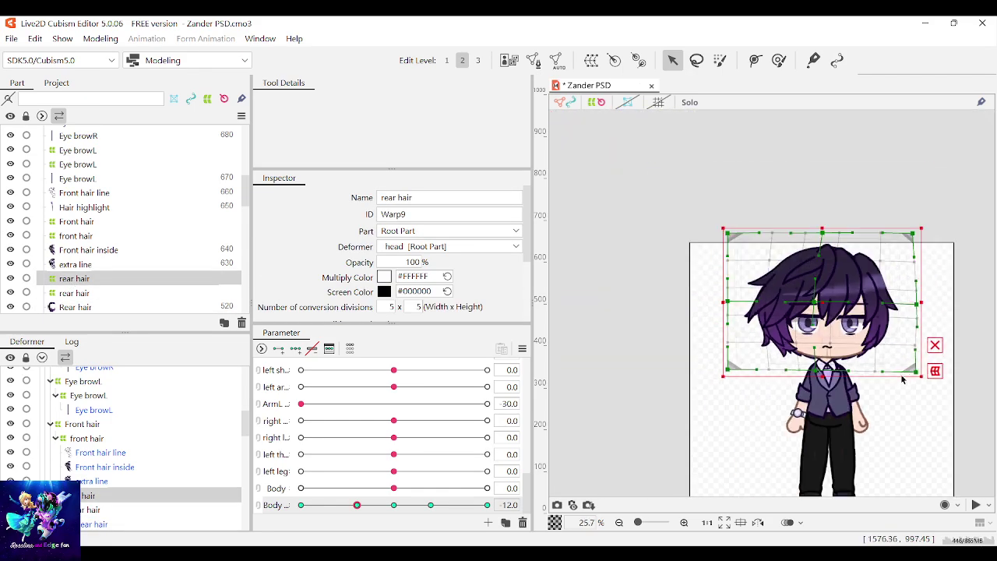
{"action": "scroll", "coordinate": [926, 380], "scroll_direction": "up", "scroll_amount": 2}
{"action": "scroll", "coordinate": [944, 419], "scroll_direction": "down", "scroll_amount": 2}
{"action": "left_click_drag", "start_coordinate": [947, 435], "coordinate": [869, 134]}
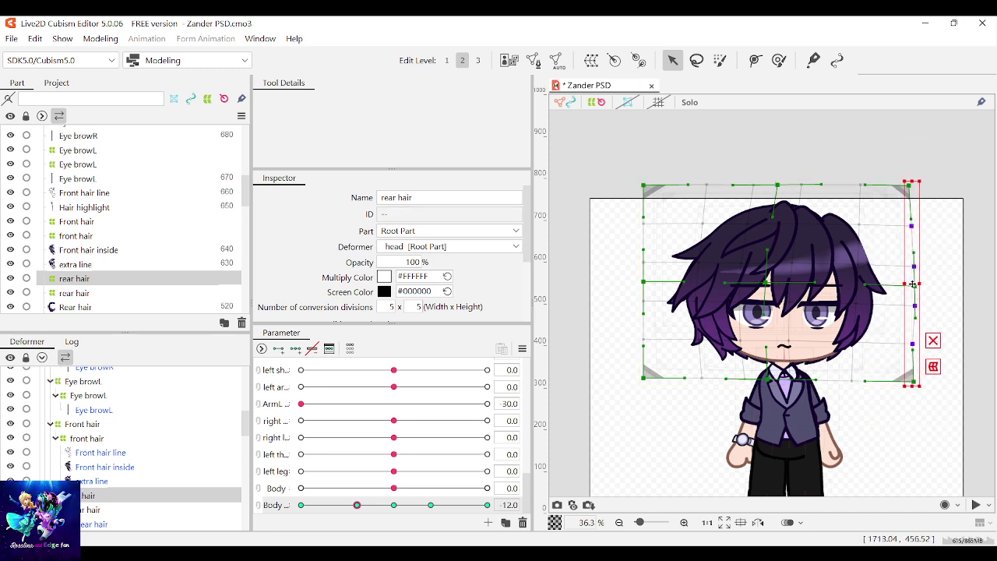
{"action": "left_click", "coordinate": [859, 251]}
{"action": "left_click_drag", "start_coordinate": [859, 252], "coordinate": [869, 414]}
{"action": "left_click_drag", "start_coordinate": [858, 282], "coordinate": [860, 282]}
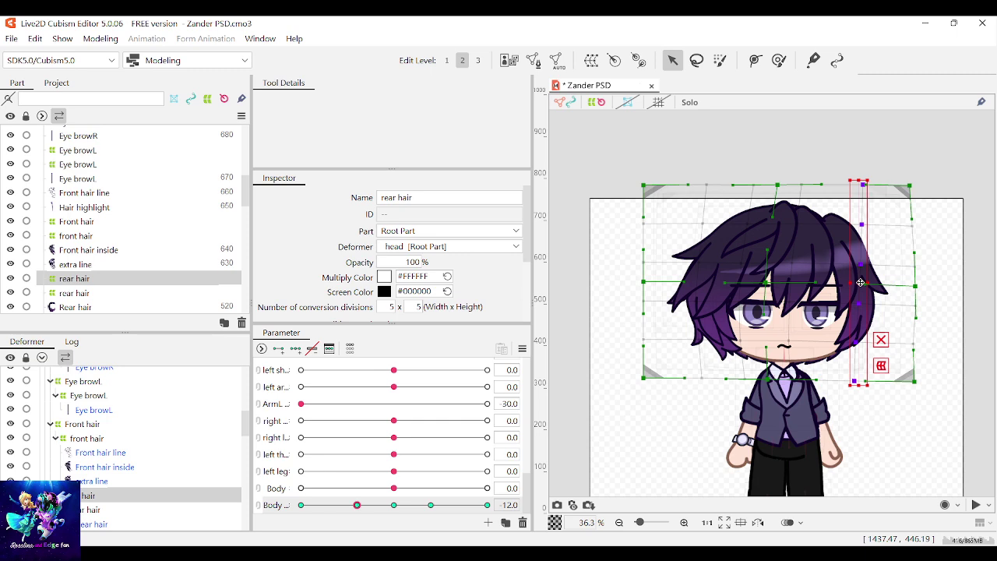
{"action": "scroll", "coordinate": [847, 291], "scroll_direction": "up", "scroll_amount": 2}
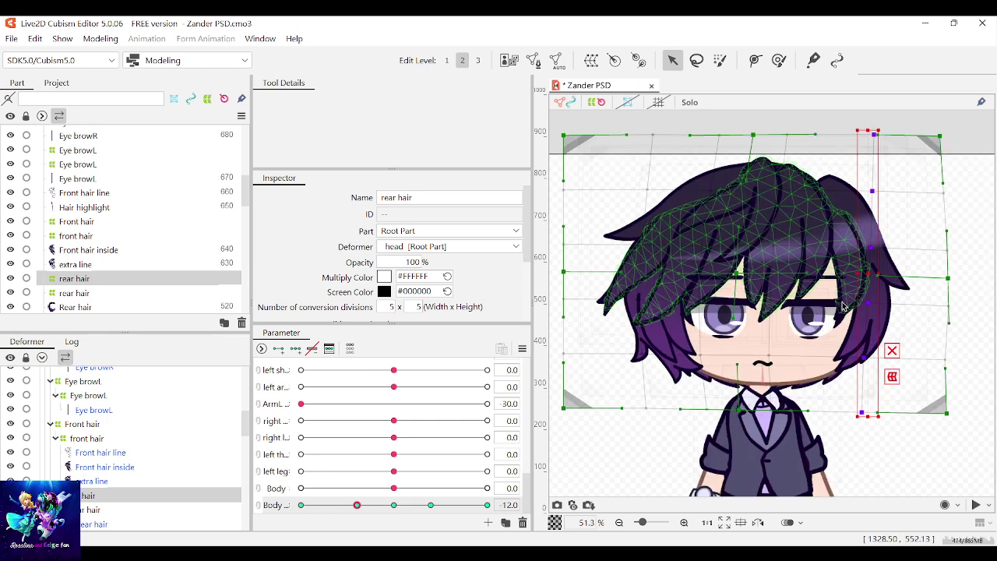
Move the whole Front hair warp deformer (Warp10) slightly to the right at the -12.0 key
{"action": "left_click", "coordinate": [843, 305]}
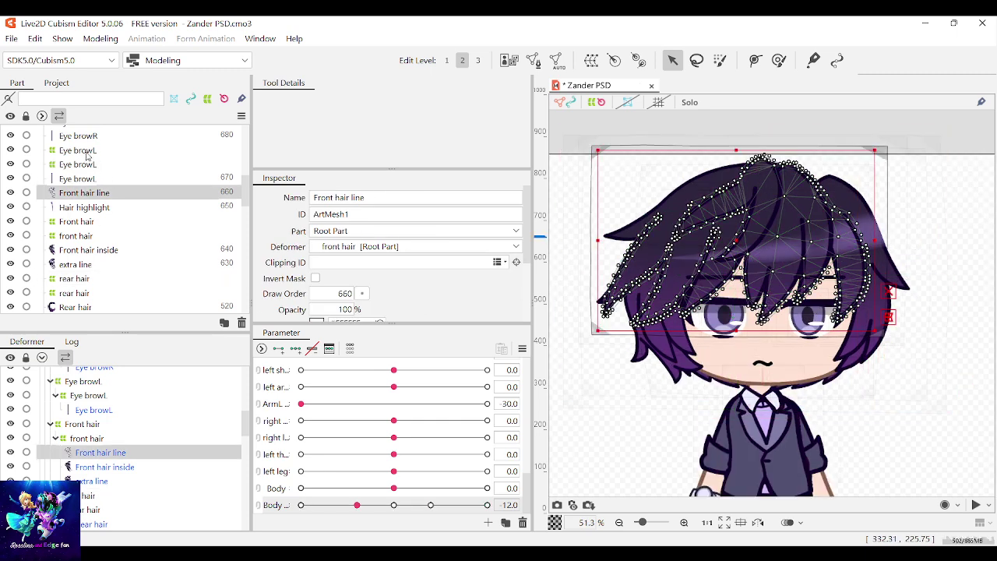
{"action": "left_click", "coordinate": [783, 225]}
{"action": "left_click", "coordinate": [97, 223]}
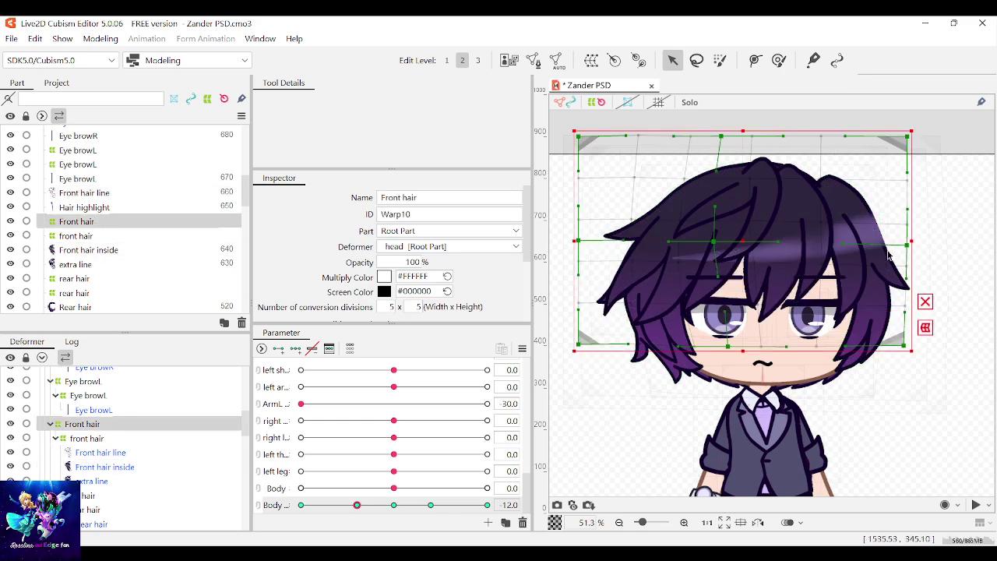
{"action": "left_click_drag", "start_coordinate": [743, 243], "coordinate": [748, 243]}
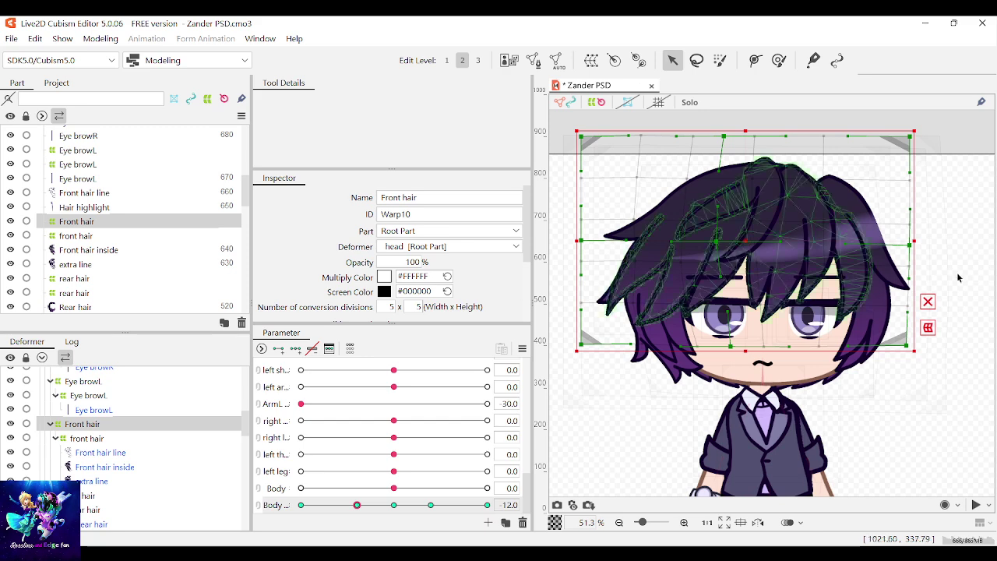
Pull the grid column just inside the right edge of the inner rear hair warp deformer (Warp6) slightly inward
{"action": "left_click", "coordinate": [874, 320]}
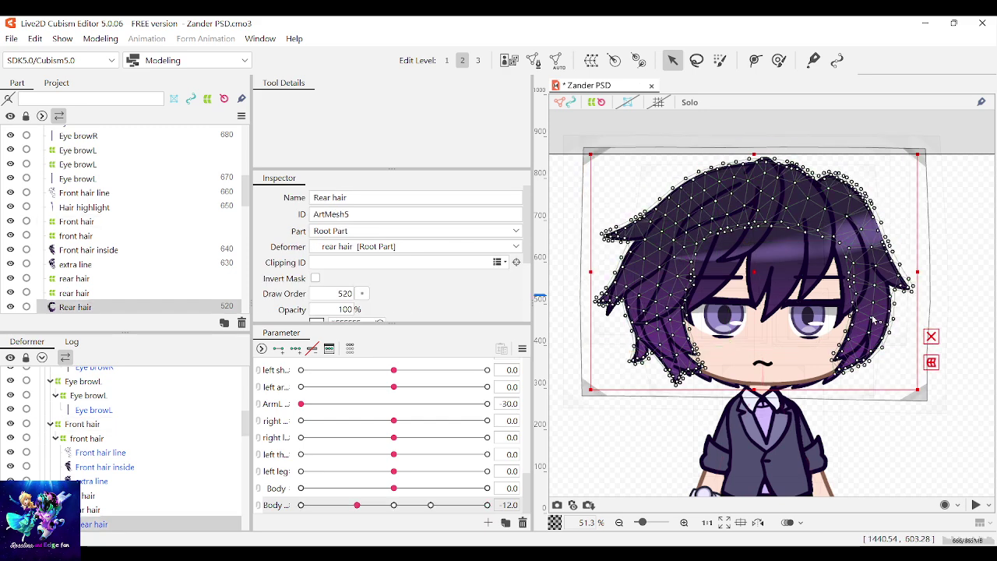
{"action": "left_click", "coordinate": [926, 401]}
{"action": "left_click_drag", "start_coordinate": [866, 472], "coordinate": [839, 89]}
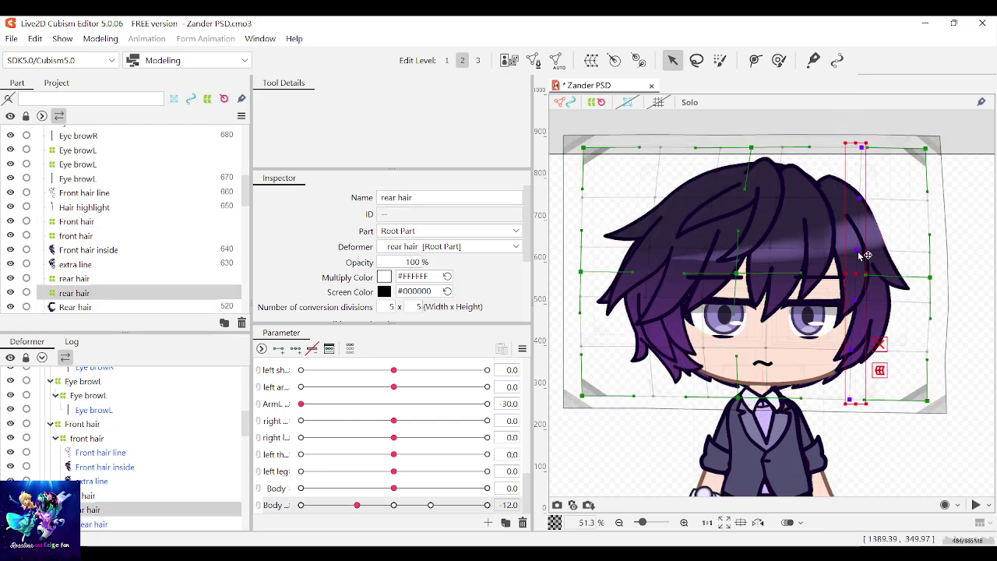
{"action": "left_click_drag", "start_coordinate": [853, 272], "coordinate": [846, 273]}
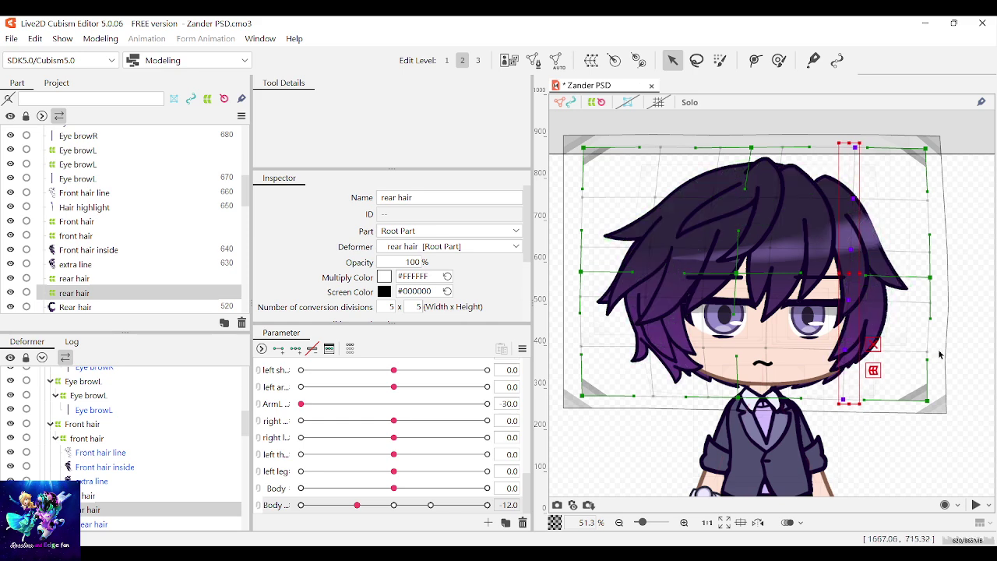
Lower the bottom row of control points of the inner rear hair warp deformer (Warp6) slightly
{"action": "mouse_move", "coordinate": [942, 467]}
{"action": "left_mouse_down"}
{"action": "mouse_move", "coordinate": [924, 215]}
{"action": "mouse_move", "coordinate": [894, 102]}
{"action": "left_mouse_up"}
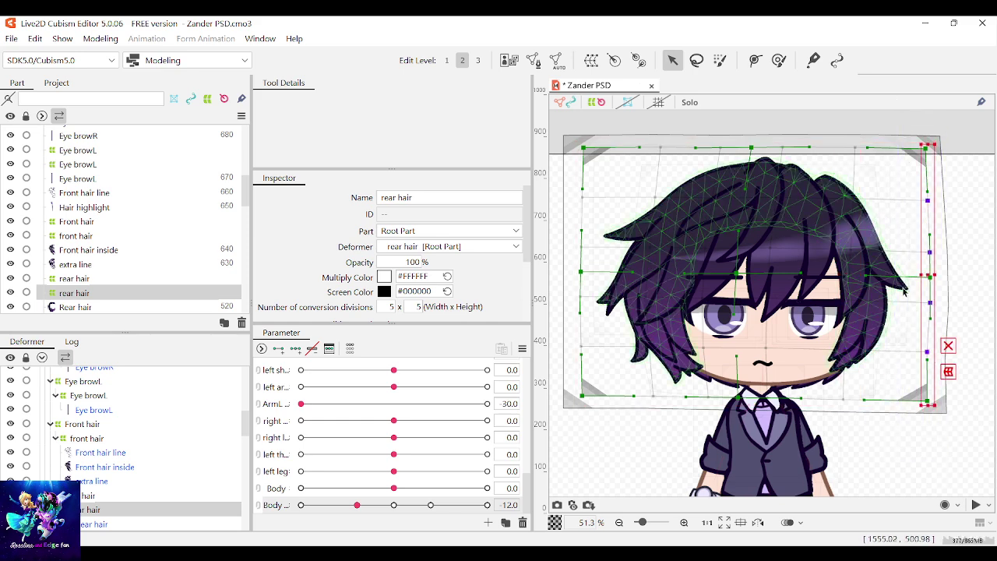
{"action": "left_click_drag", "start_coordinate": [970, 465], "coordinate": [554, 377]}
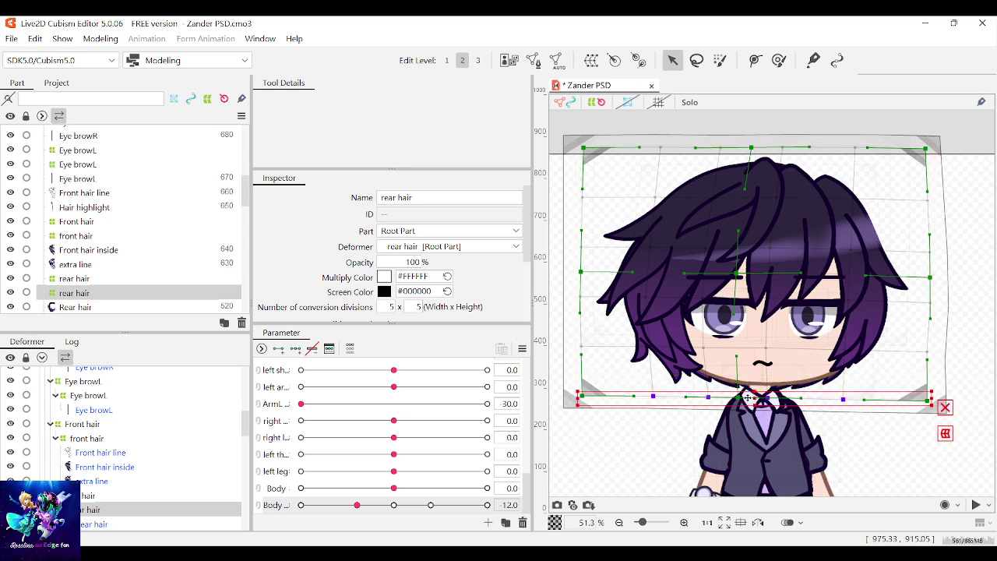
{"action": "left_click_drag", "start_coordinate": [748, 398], "coordinate": [746, 404]}
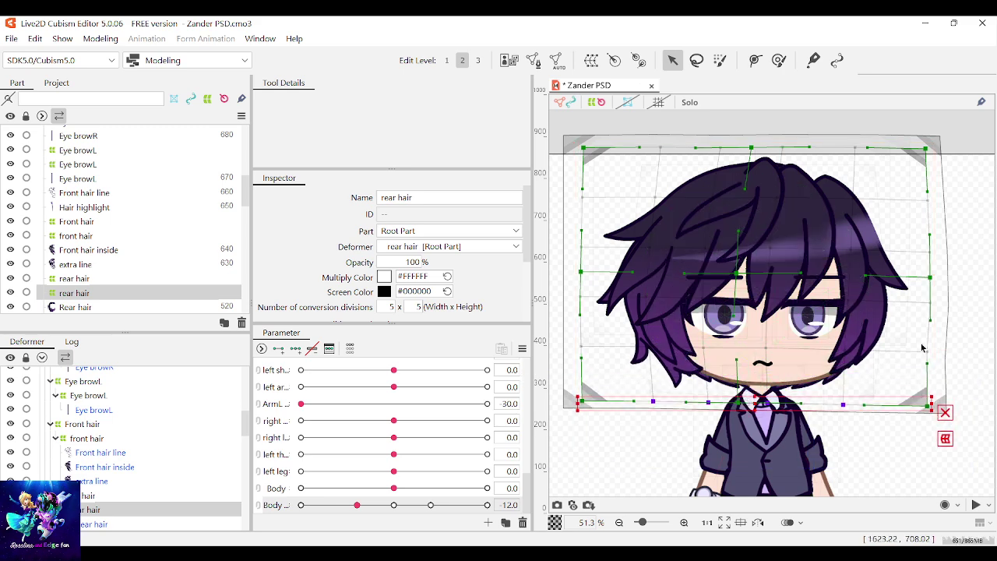
{"action": "key", "text": "ctrl+a"}
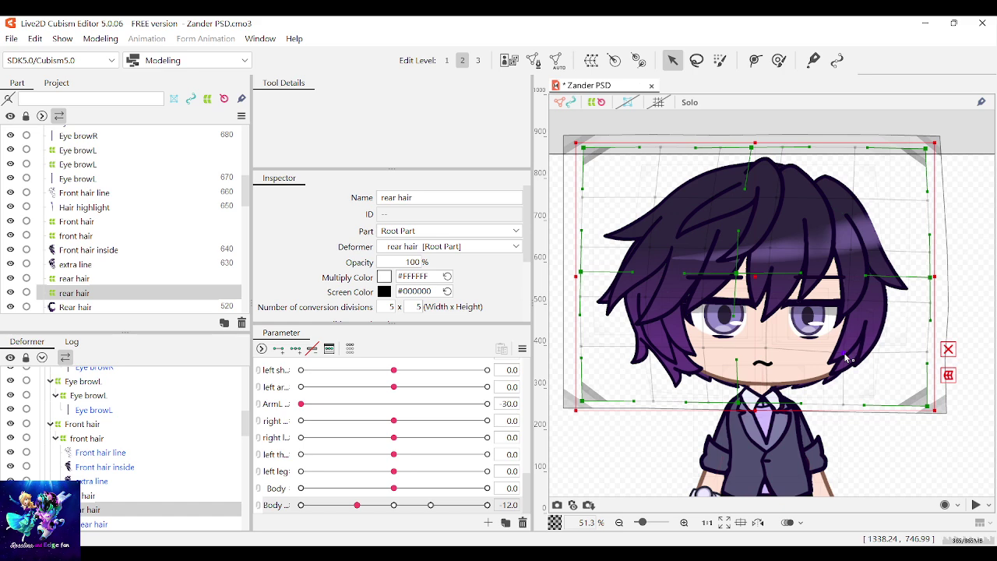
Check the whole character at the -12.0 key and save the Zander PSD model
{"action": "scroll", "coordinate": [873, 374], "scroll_direction": "down", "scroll_amount": 3}
{"action": "left_click", "coordinate": [884, 388]}
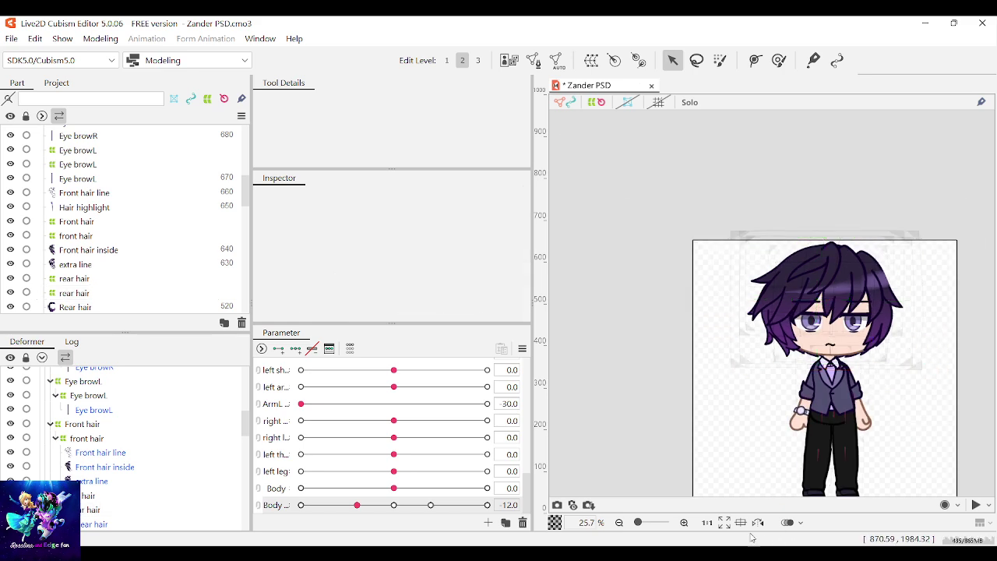
{"action": "left_click", "coordinate": [723, 522]}
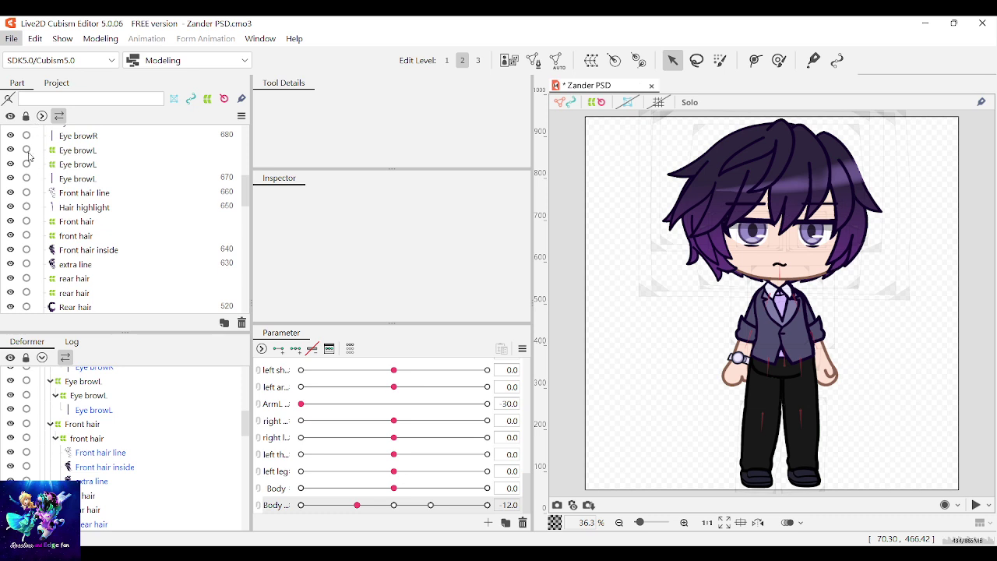
{"action": "key", "text": "ctrl+s"}
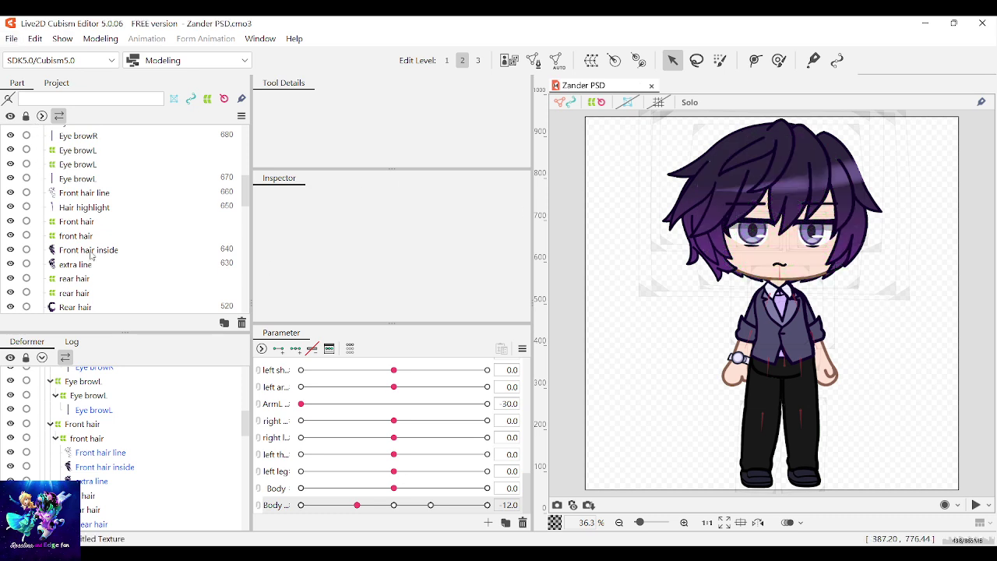
{"action": "scroll", "coordinate": [94, 234], "scroll_direction": "down", "scroll_amount": 5}
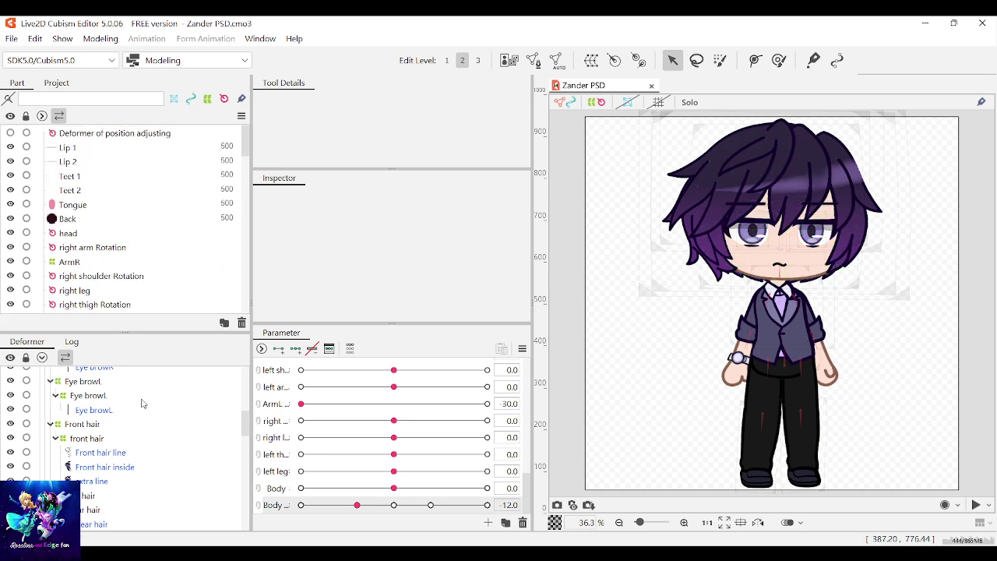
{"action": "scroll", "coordinate": [152, 424], "scroll_direction": "up", "scroll_amount": 5}
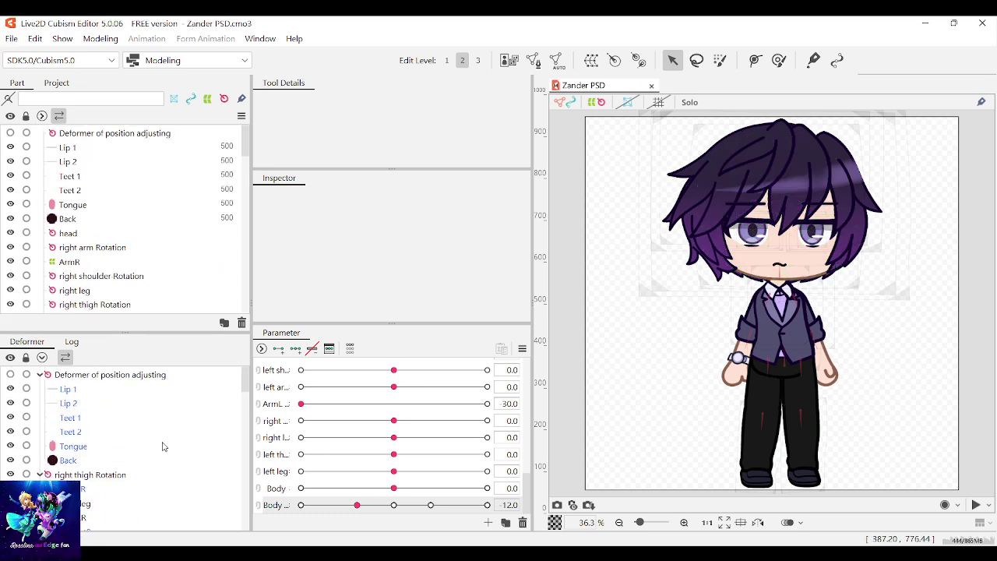
{"action": "left_click", "coordinate": [813, 262]}
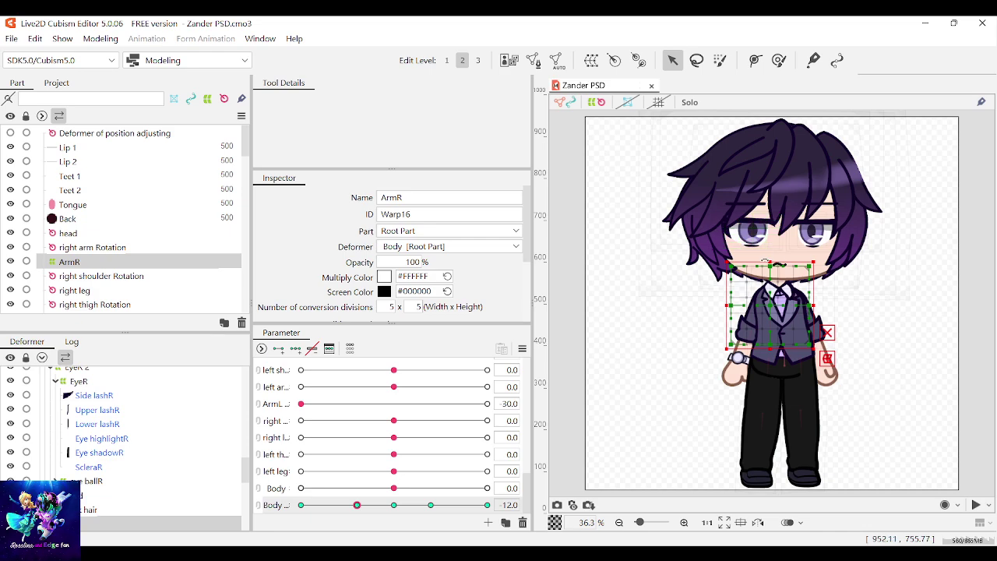
{"action": "left_click", "coordinate": [928, 330]}
{"action": "scroll", "coordinate": [832, 257], "scroll_direction": "up", "scroll_amount": 3}
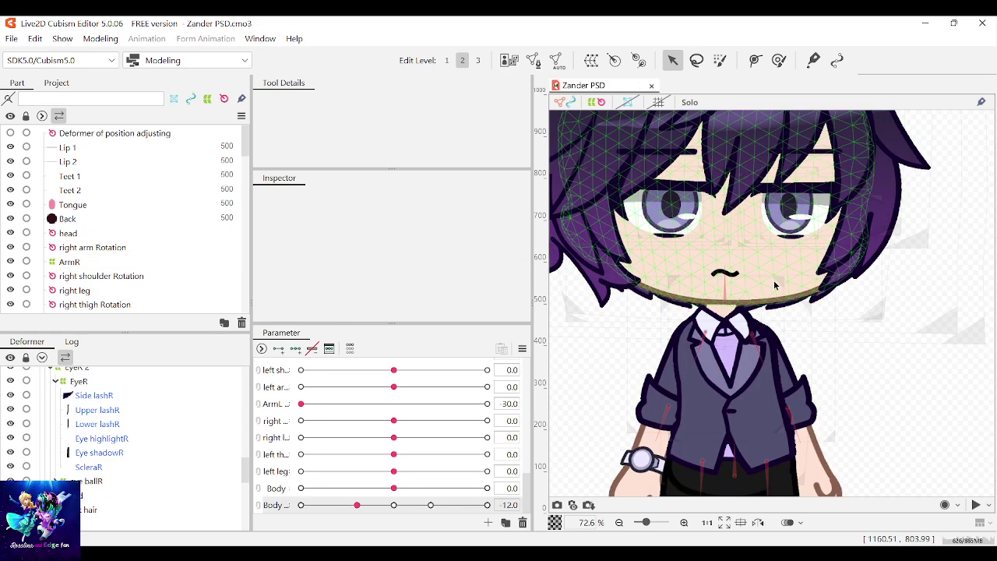
Move the whole head warp deformer (Warp21) slightly to the right at the -12.0 key
{"action": "left_click", "coordinate": [773, 279]}
{"action": "scroll", "coordinate": [907, 315], "scroll_direction": "down", "scroll_amount": 1}
{"action": "scroll", "coordinate": [905, 315], "scroll_direction": "up", "scroll_amount": 1}
{"action": "scroll", "coordinate": [903, 316], "scroll_direction": "down", "scroll_amount": 1}
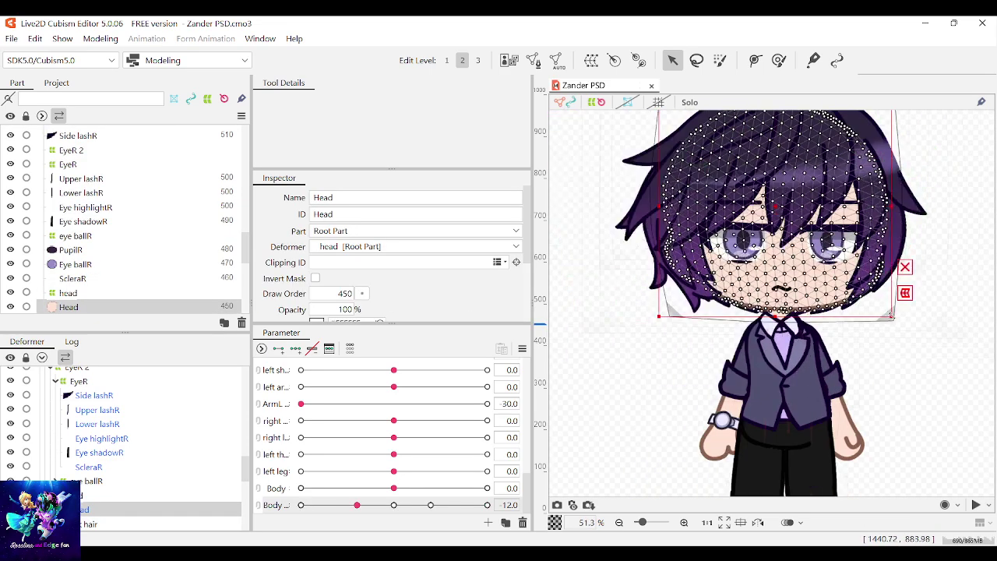
{"action": "scroll", "coordinate": [660, 315], "scroll_direction": "up", "scroll_amount": 3}
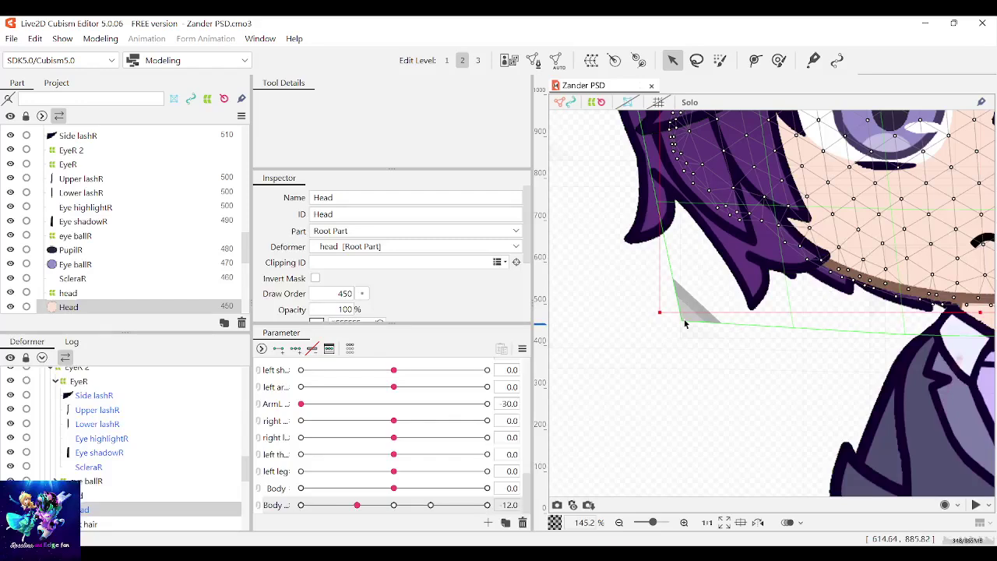
{"action": "left_click", "coordinate": [684, 323]}
{"action": "scroll", "coordinate": [719, 348], "scroll_direction": "down", "scroll_amount": 3}
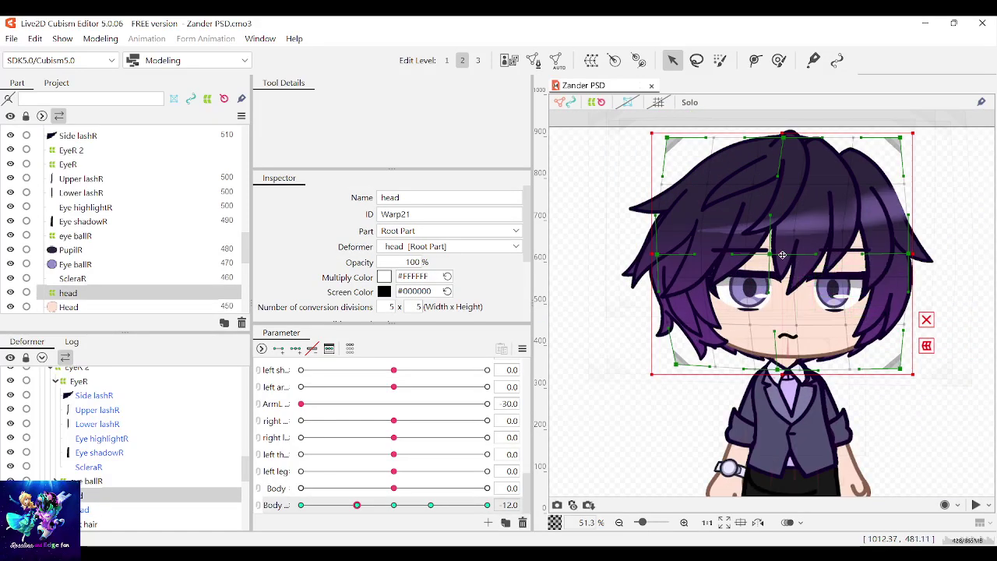
{"action": "left_click_drag", "start_coordinate": [774, 254], "coordinate": [777, 254]}
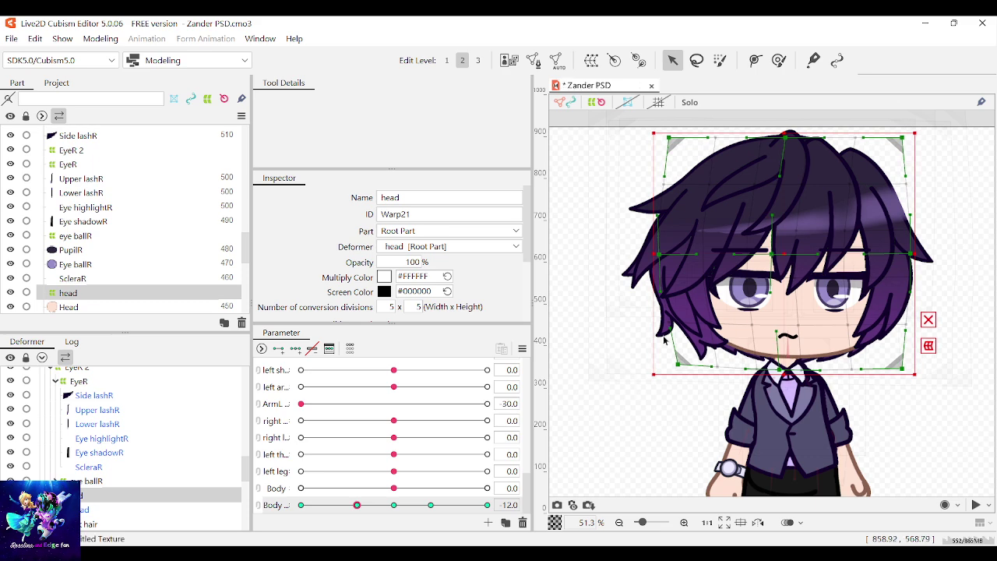
{"action": "left_click", "coordinate": [620, 409]}
{"action": "scroll", "coordinate": [852, 351], "scroll_direction": "down", "scroll_amount": 1}
{"action": "scroll", "coordinate": [892, 360], "scroll_direction": "up", "scroll_amount": 1}
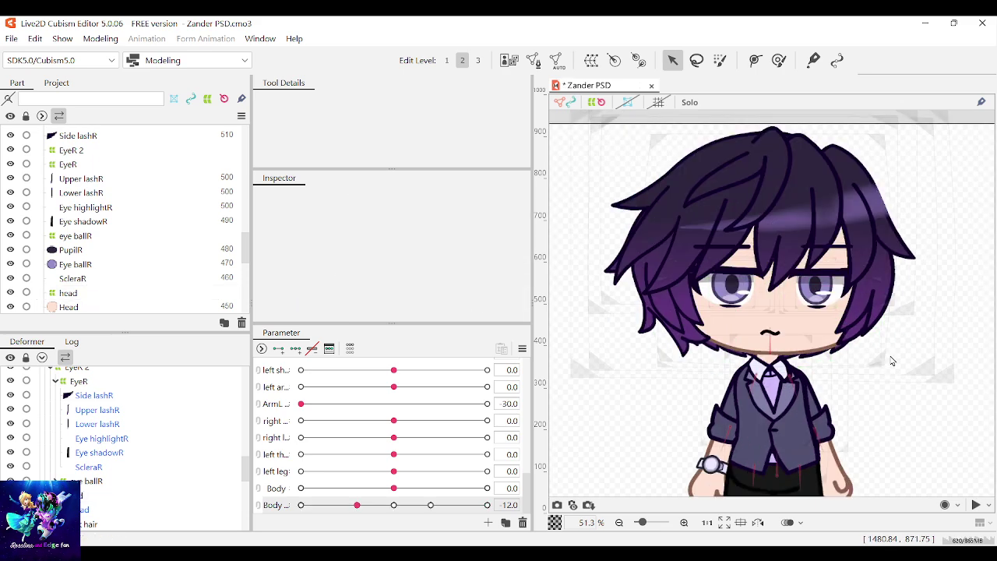
Examine the head warp deformer's lower left corner and the whole character's pose at the -12.0 key
{"action": "scroll", "coordinate": [889, 333], "scroll_direction": "down", "scroll_amount": 2}
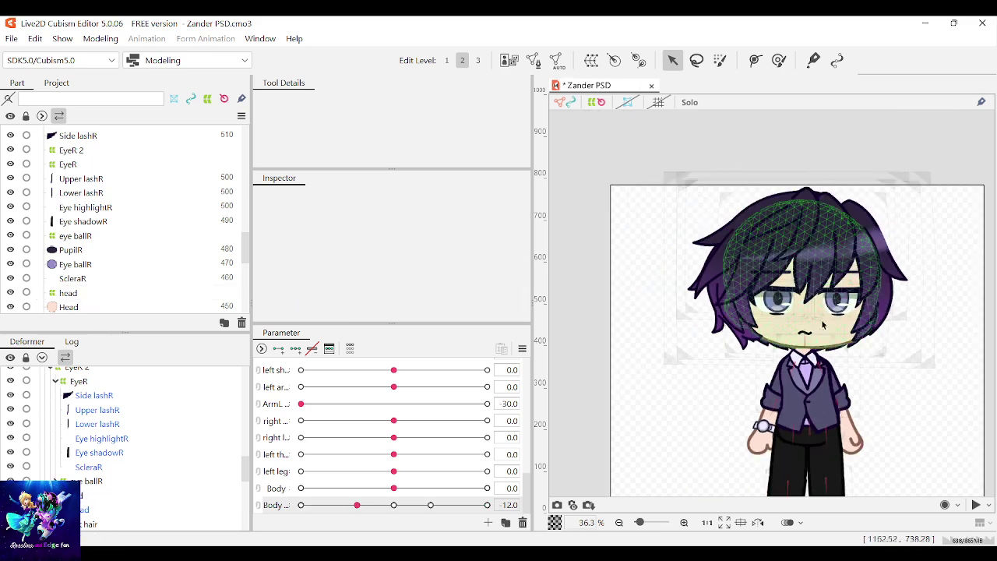
{"action": "left_click", "coordinate": [773, 330]}
{"action": "scroll", "coordinate": [771, 328], "scroll_direction": "up", "scroll_amount": 2}
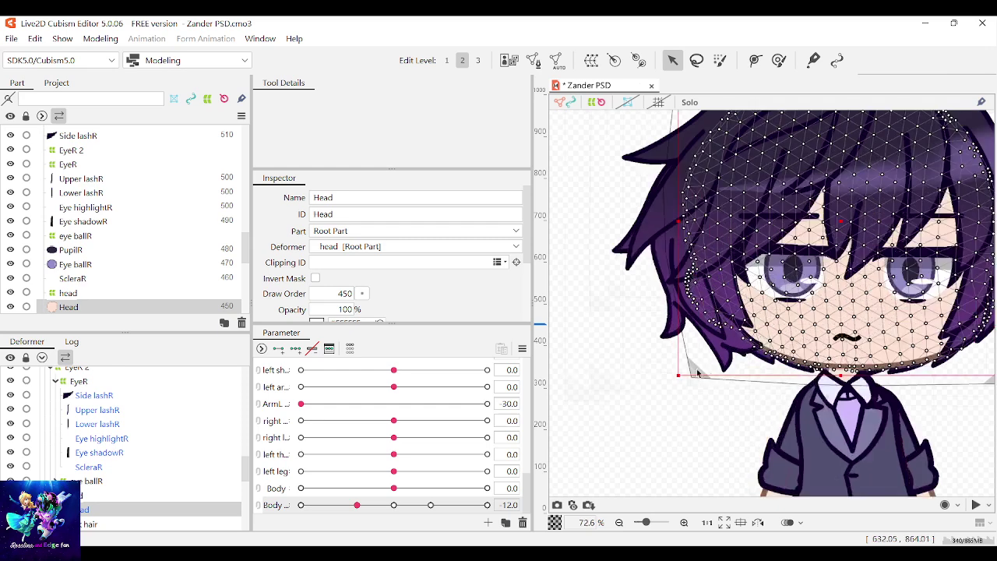
{"action": "left_click", "coordinate": [693, 381]}
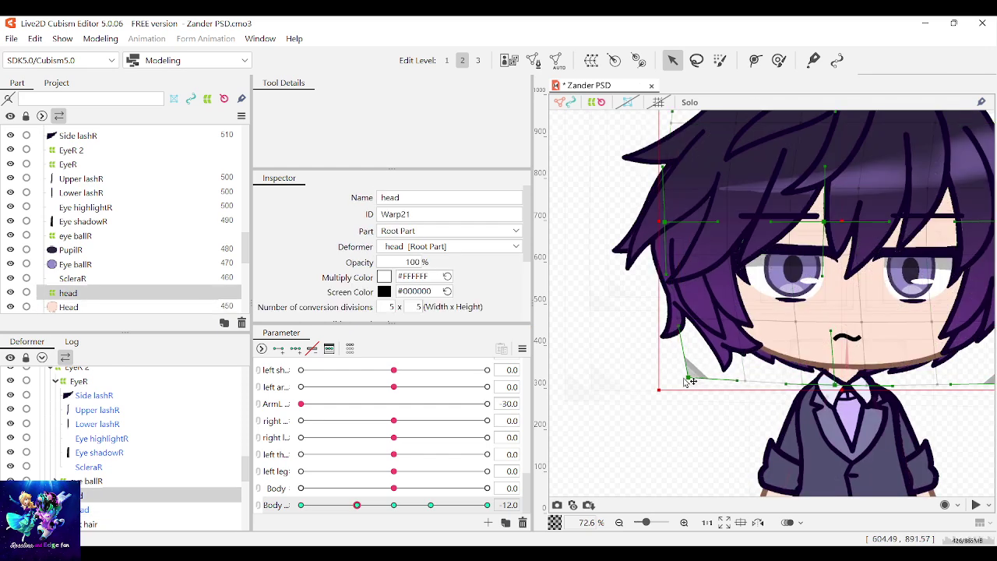
{"action": "scroll", "coordinate": [757, 372], "scroll_direction": "down", "scroll_amount": 2}
{"action": "left_click", "coordinate": [693, 410]}
{"action": "scroll", "coordinate": [775, 385], "scroll_direction": "up", "scroll_amount": 2}
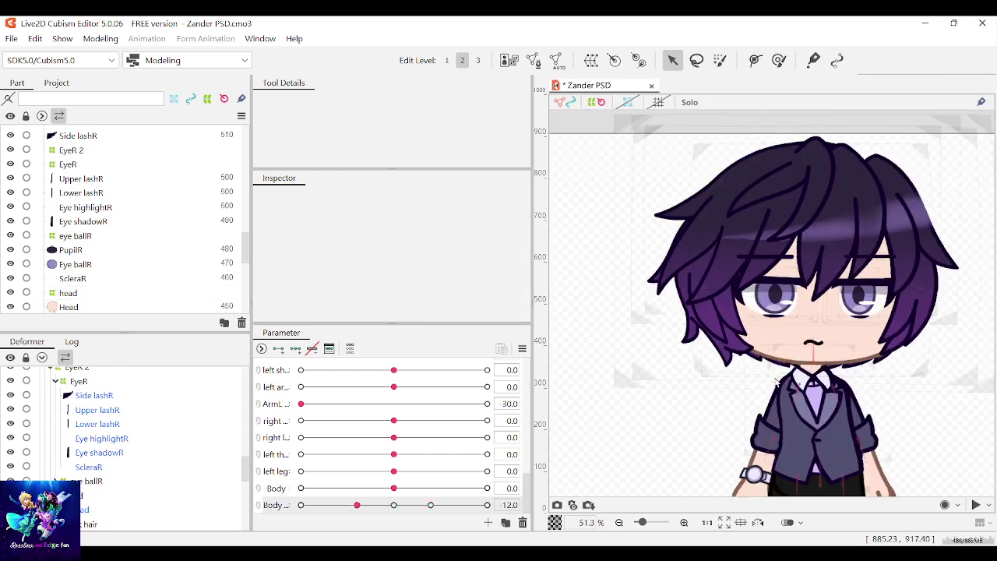
{"action": "scroll", "coordinate": [782, 384], "scroll_direction": "down", "scroll_amount": 2}
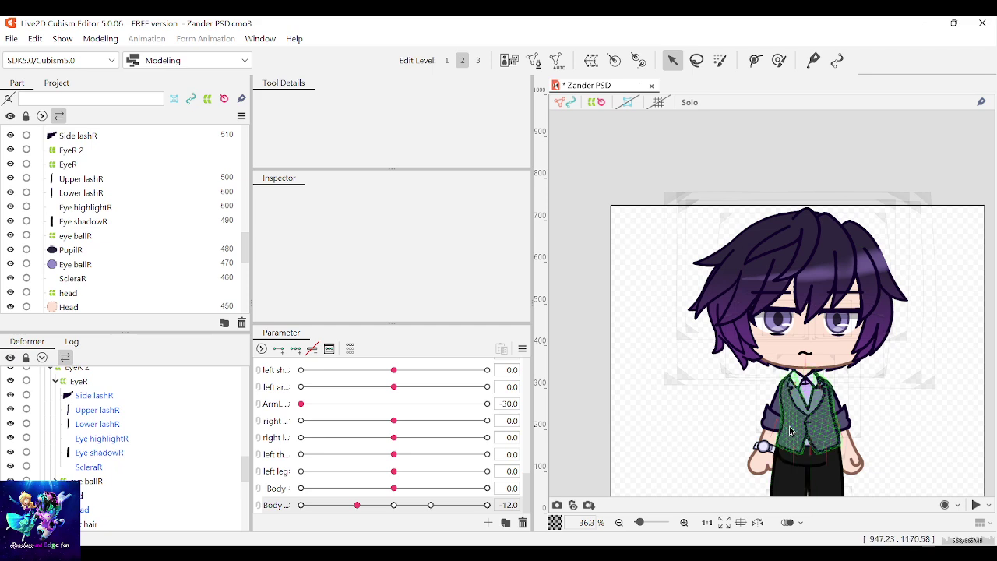
{"action": "scroll", "coordinate": [787, 340], "scroll_direction": "up", "scroll_amount": 1}
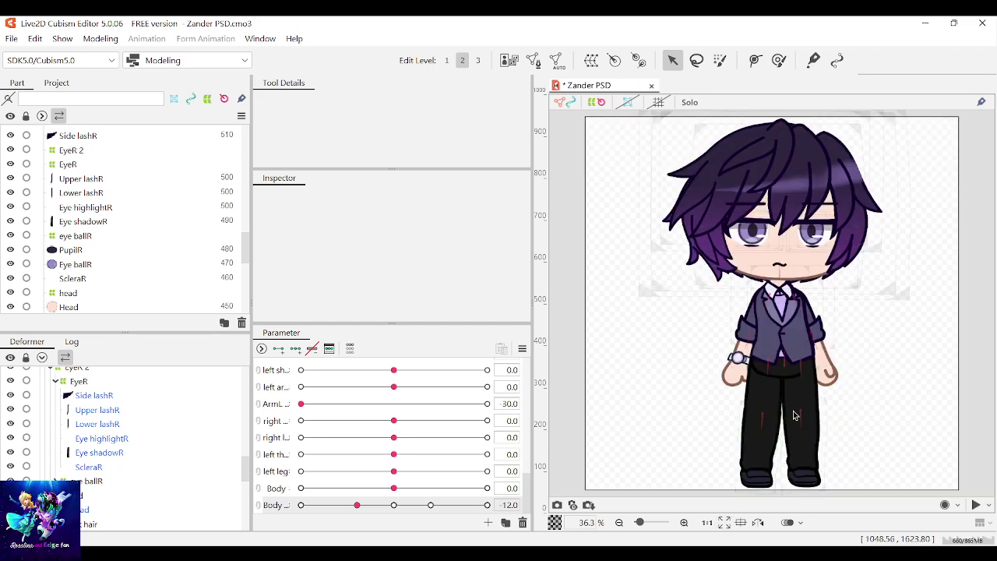
{"action": "scroll", "coordinate": [787, 339], "scroll_direction": "up", "scroll_amount": 2}
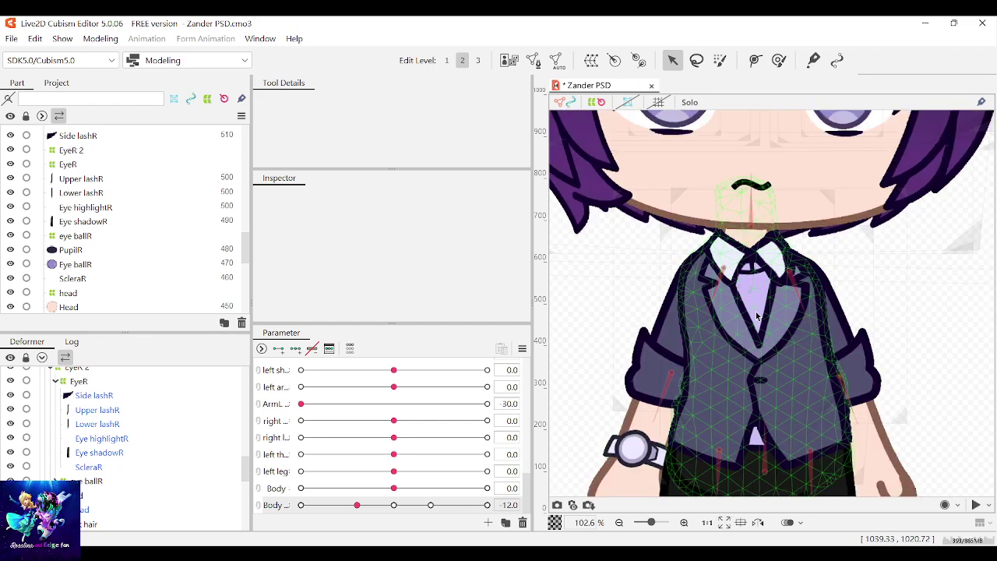
Create a warp deformer named torso around the Torso mesh, with Body as its parent deformer
{"action": "left_click", "coordinate": [787, 337]}
{"action": "scroll", "coordinate": [778, 327], "scroll_direction": "down", "scroll_amount": 1}
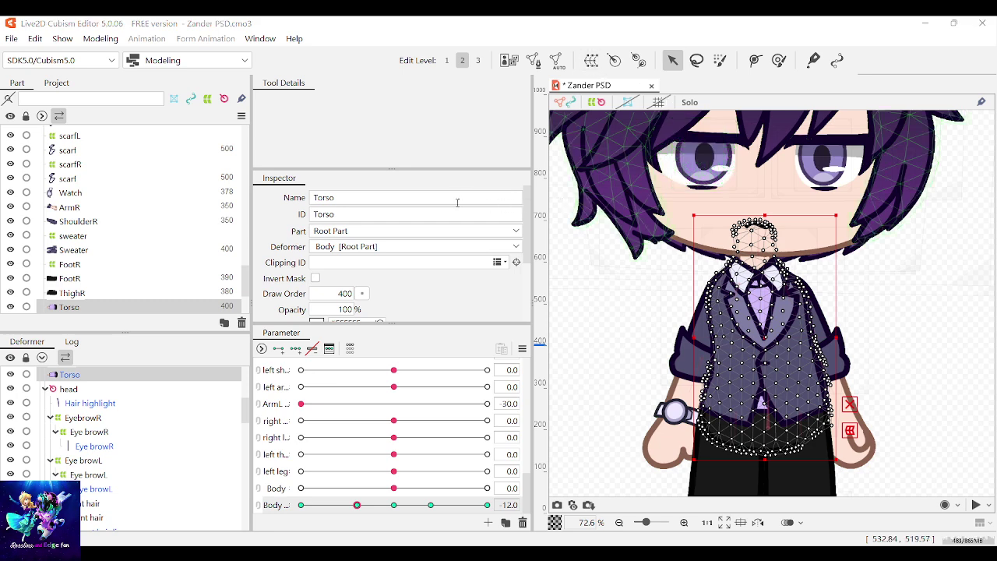
{"action": "left_click", "coordinate": [500, 412]}
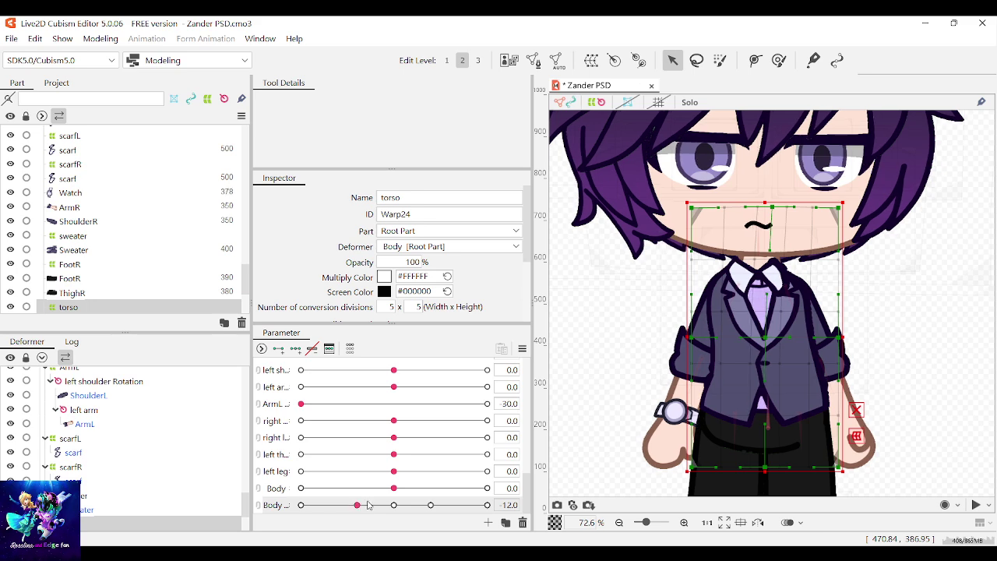
Add keys for the torso deformer (Warp24) on the body-turn parameter and shift its top middle control point slightly right at -12.0
{"action": "left_click", "coordinate": [329, 349]}
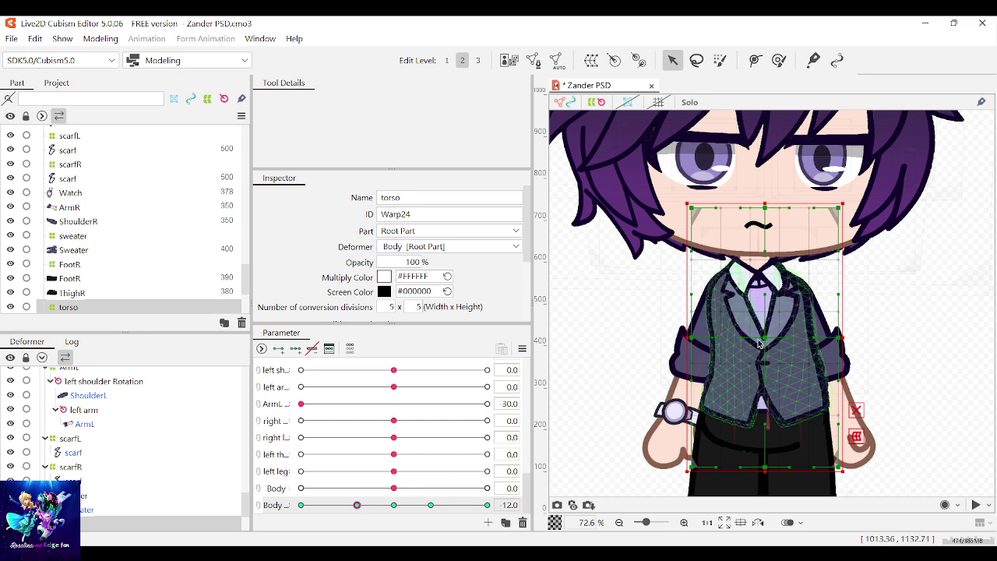
{"action": "left_click_drag", "start_coordinate": [765, 211], "coordinate": [769, 210]}
{"action": "scroll", "coordinate": [708, 351], "scroll_direction": "up", "scroll_amount": 3}
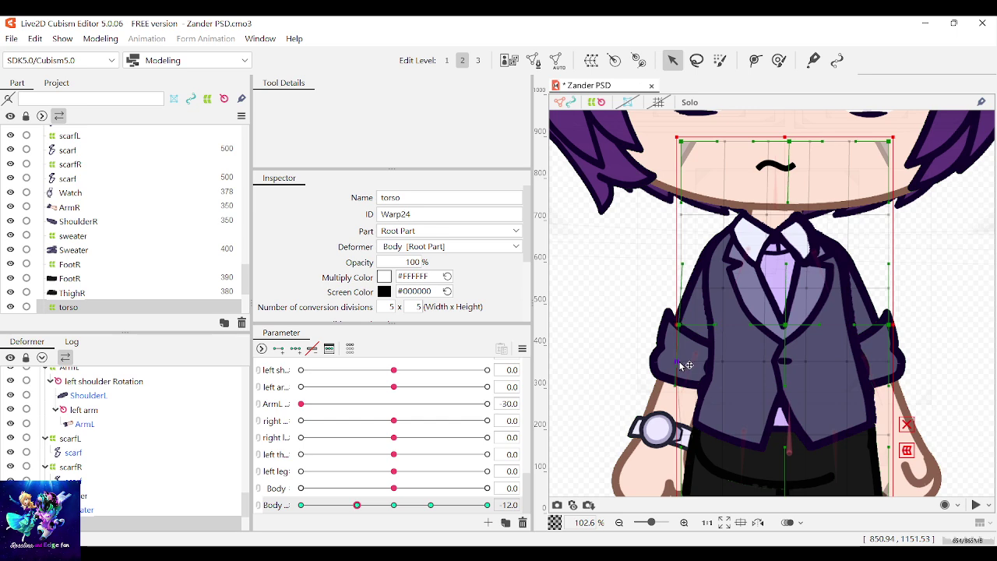
Pull the left edge of the sweater warp deformer (Warp7) slightly outward just below its middle at the -12.0 key
{"action": "left_click", "coordinate": [717, 374]}
{"action": "scroll", "coordinate": [736, 373], "scroll_direction": "up", "scroll_amount": 4}
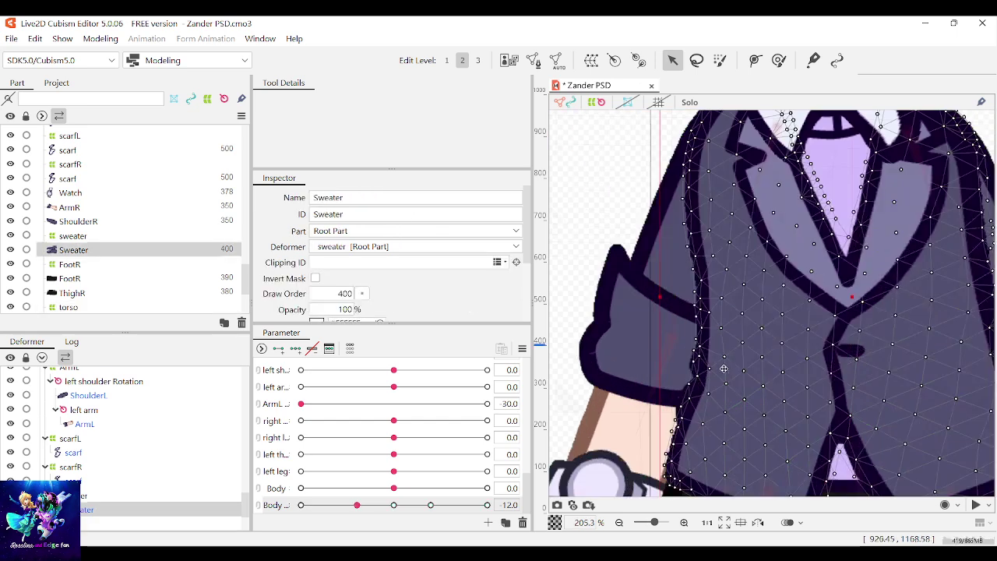
{"action": "scroll", "coordinate": [732, 372], "scroll_direction": "down", "scroll_amount": 2}
{"action": "left_click", "coordinate": [729, 356]}
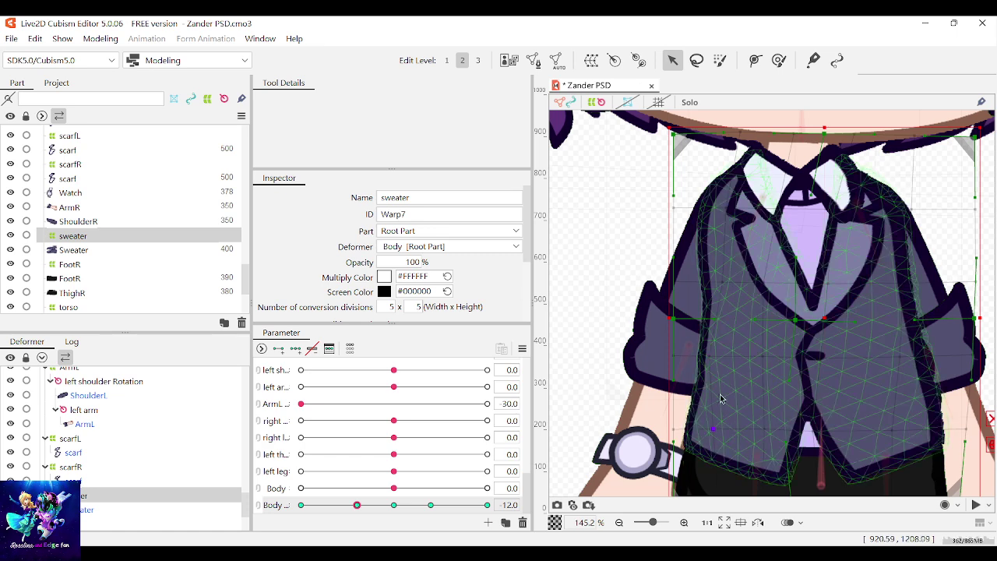
{"action": "scroll", "coordinate": [713, 382], "scroll_direction": "up", "scroll_amount": 4}
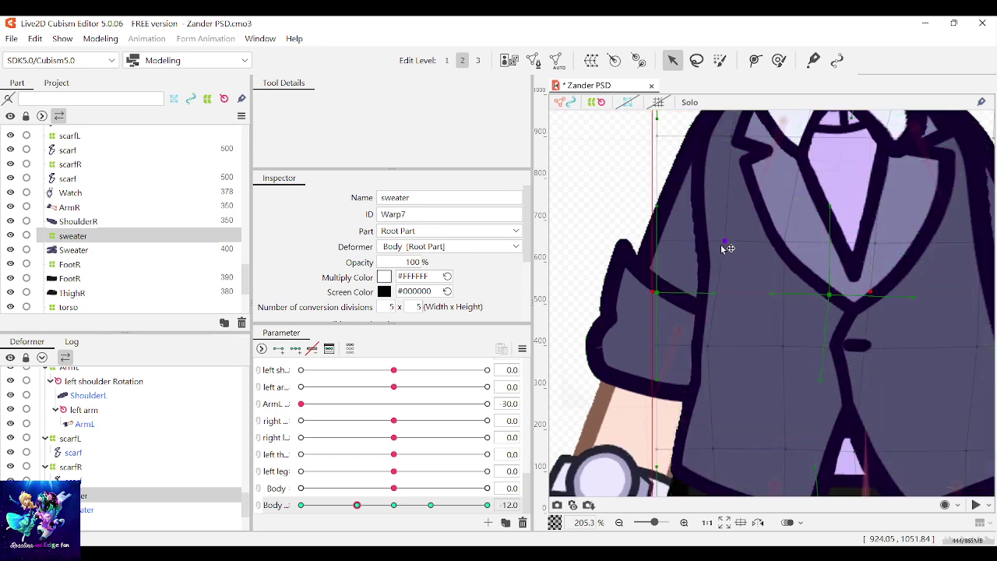
{"action": "left_click_drag", "start_coordinate": [657, 345], "coordinate": [645, 344]}
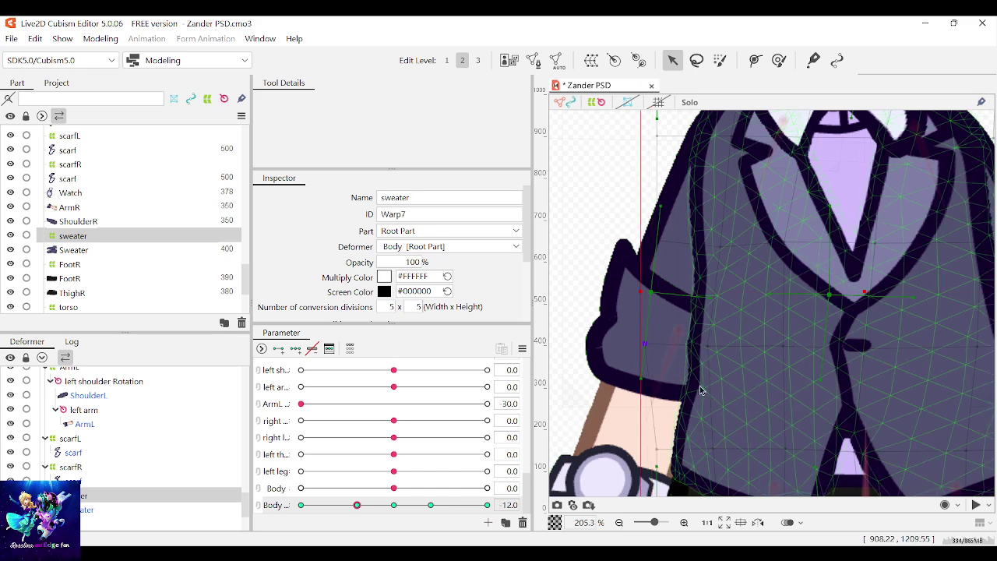
{"action": "left_click", "coordinate": [708, 350]}
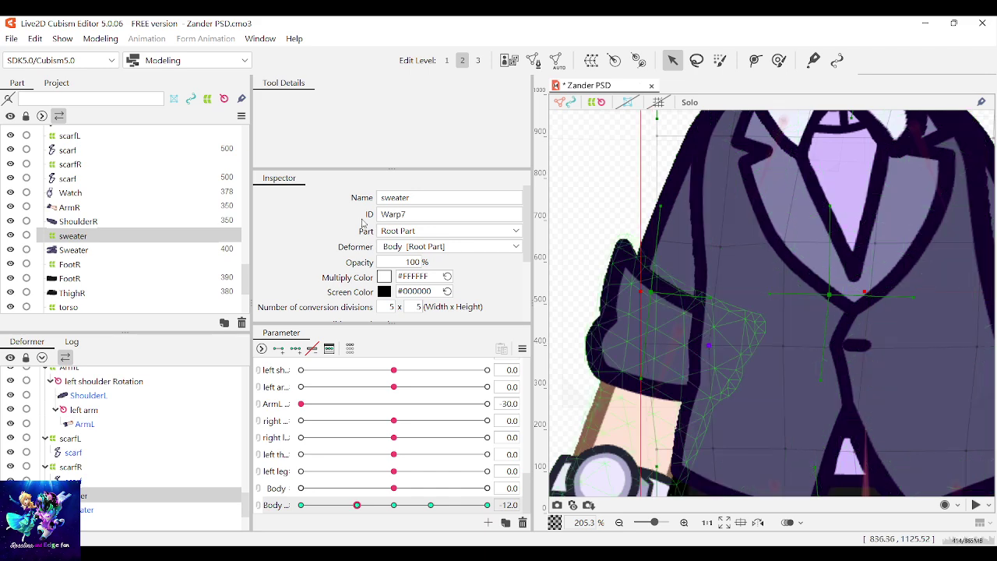
Set the sweater deformer's Bezier division number to 3 x 3
{"action": "scroll", "coordinate": [386, 260], "scroll_direction": "down", "scroll_amount": 2}
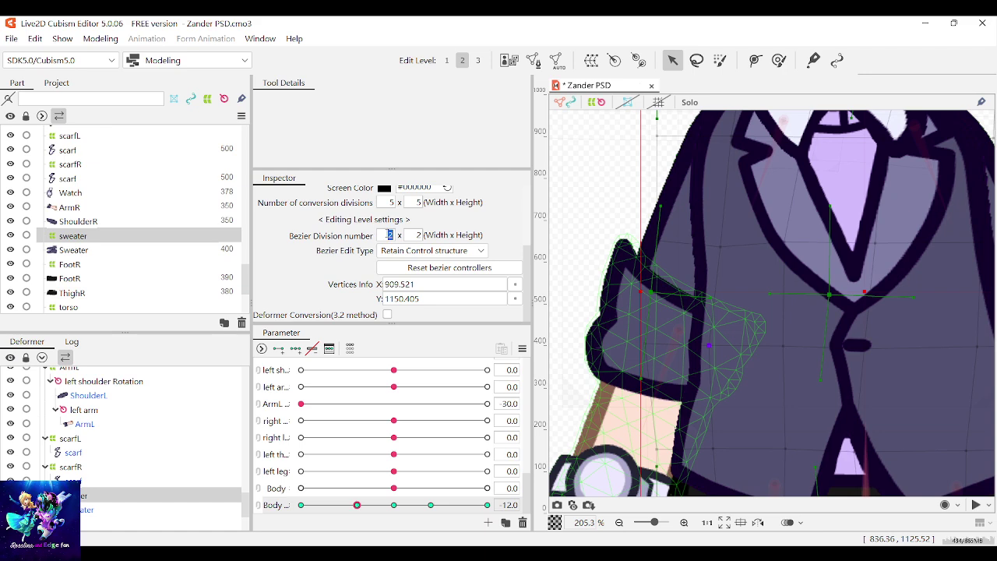
{"action": "left_click", "coordinate": [417, 234]}
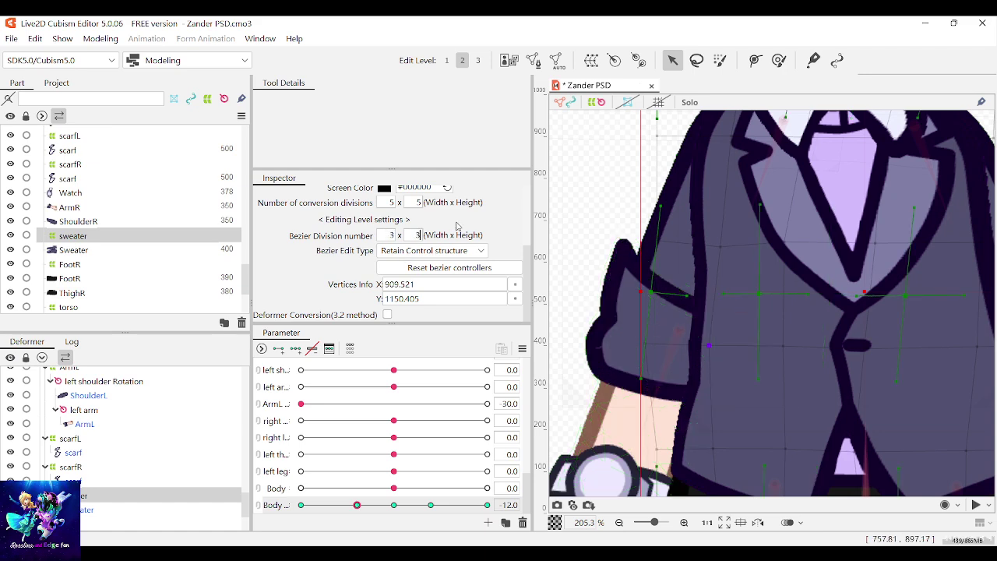
{"action": "scroll", "coordinate": [652, 315], "scroll_direction": "down", "scroll_amount": 3}
{"action": "scroll", "coordinate": [719, 310], "scroll_direction": "up", "scroll_amount": 3}
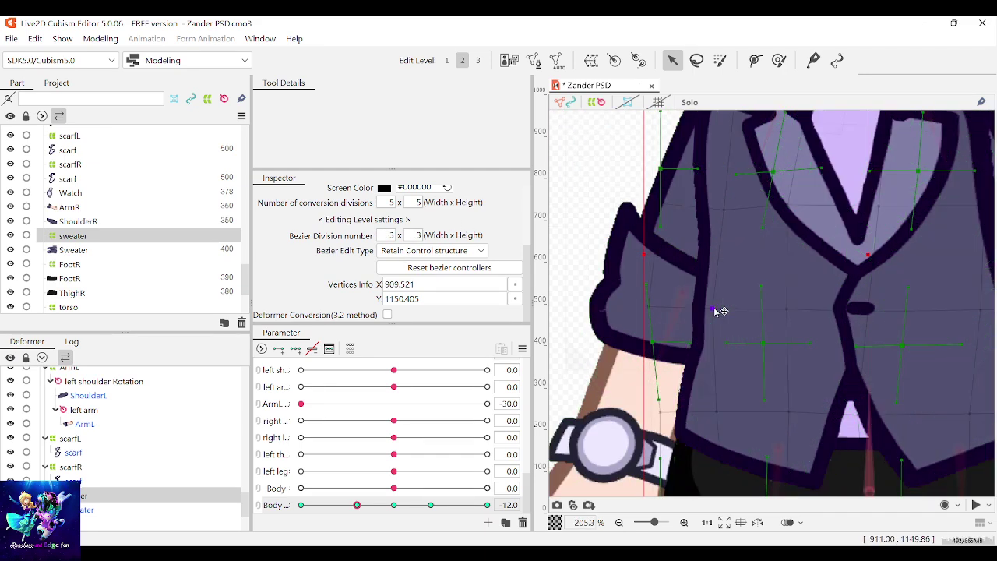
Nudge the sweater deformer's lower left grid points to refine the side of the jacket near its hem
{"action": "left_click_drag", "start_coordinate": [718, 309], "coordinate": [717, 412]}
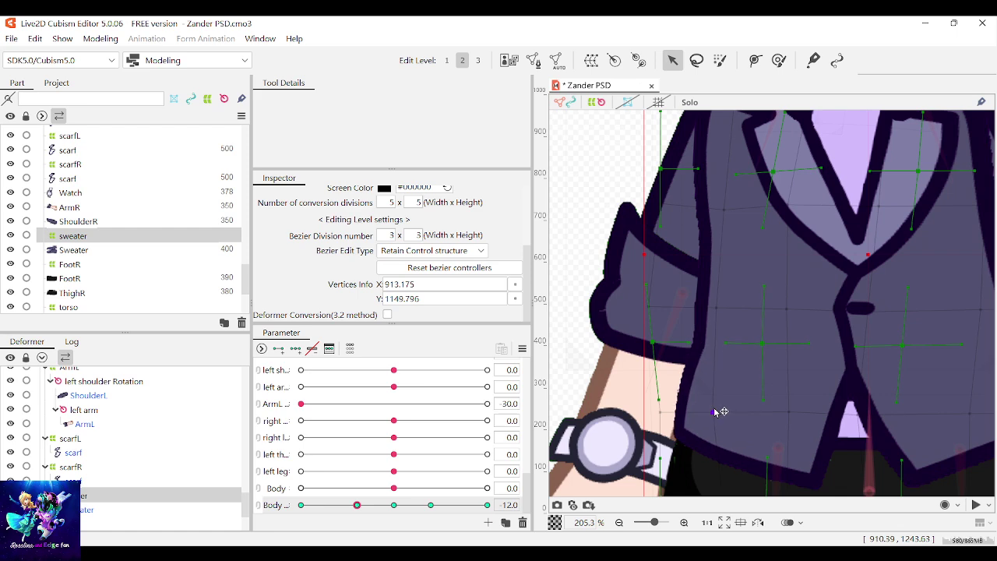
{"action": "scroll", "coordinate": [661, 413], "scroll_direction": "down", "scroll_amount": 2}
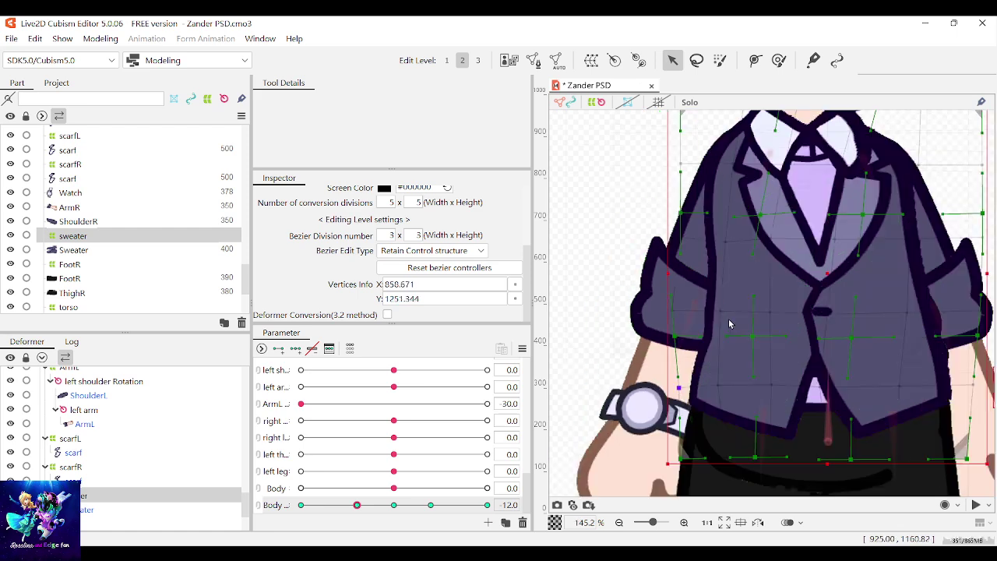
{"action": "scroll", "coordinate": [750, 324], "scroll_direction": "down", "scroll_amount": 2}
{"action": "scroll", "coordinate": [709, 263], "scroll_direction": "up", "scroll_amount": 2}
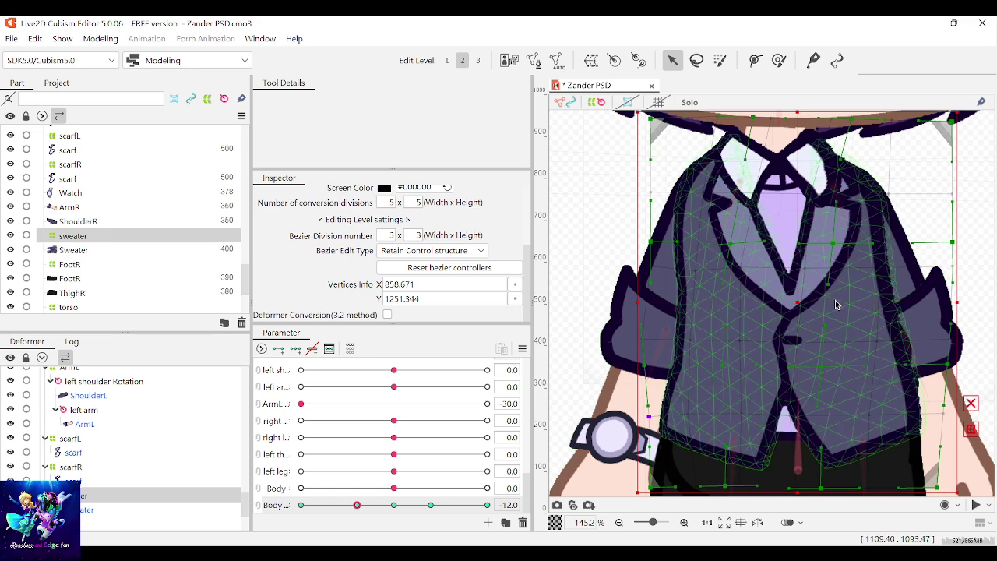
Shift the two lower inner Bezier control points of the sweater deformer slightly to the left
{"action": "scroll", "coordinate": [844, 370], "scroll_direction": "down", "scroll_amount": 5}
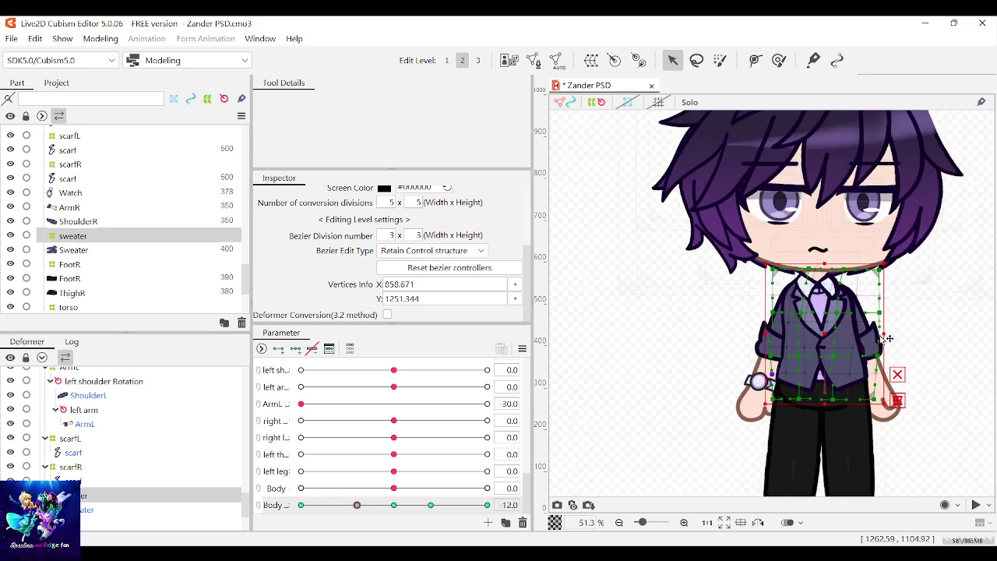
{"action": "scroll", "coordinate": [886, 338], "scroll_direction": "up", "scroll_amount": 2}
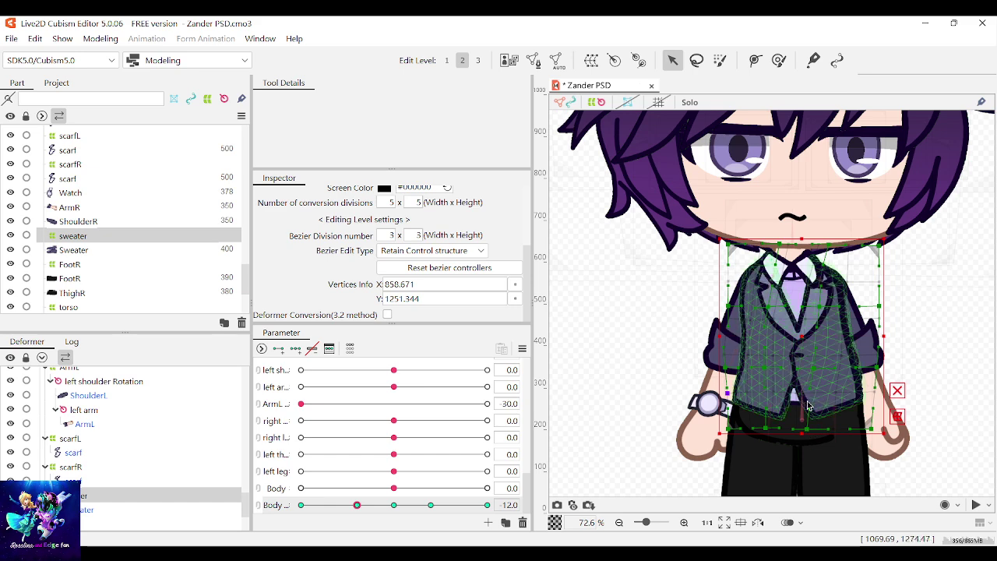
{"action": "scroll", "coordinate": [808, 399], "scroll_direction": "up", "scroll_amount": 4}
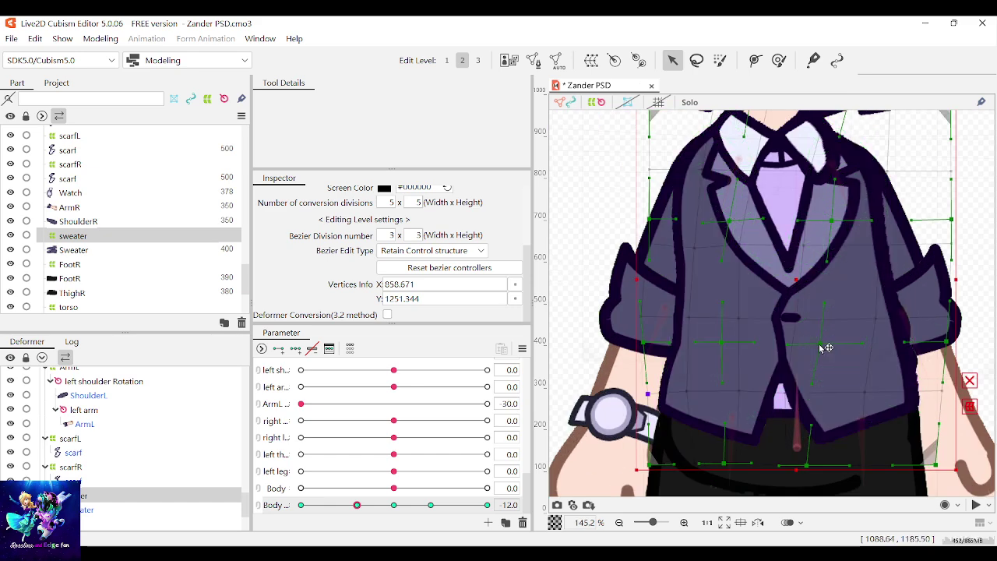
{"action": "left_click_drag", "start_coordinate": [819, 344], "coordinate": [812, 345]}
{"action": "left_click_drag", "start_coordinate": [722, 342], "coordinate": [715, 343]}
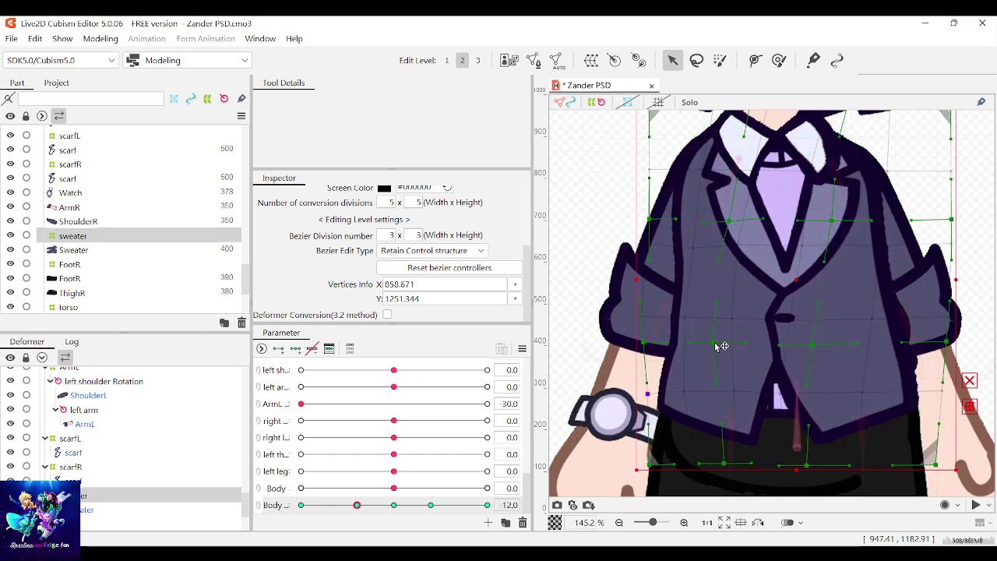
Lower the bottom right corner point of the sweater deformer slightly and check the jacket with the deformer deselected
{"action": "scroll", "coordinate": [720, 345], "scroll_direction": "down", "scroll_amount": 4}
{"action": "scroll", "coordinate": [797, 370], "scroll_direction": "up", "scroll_amount": 2}
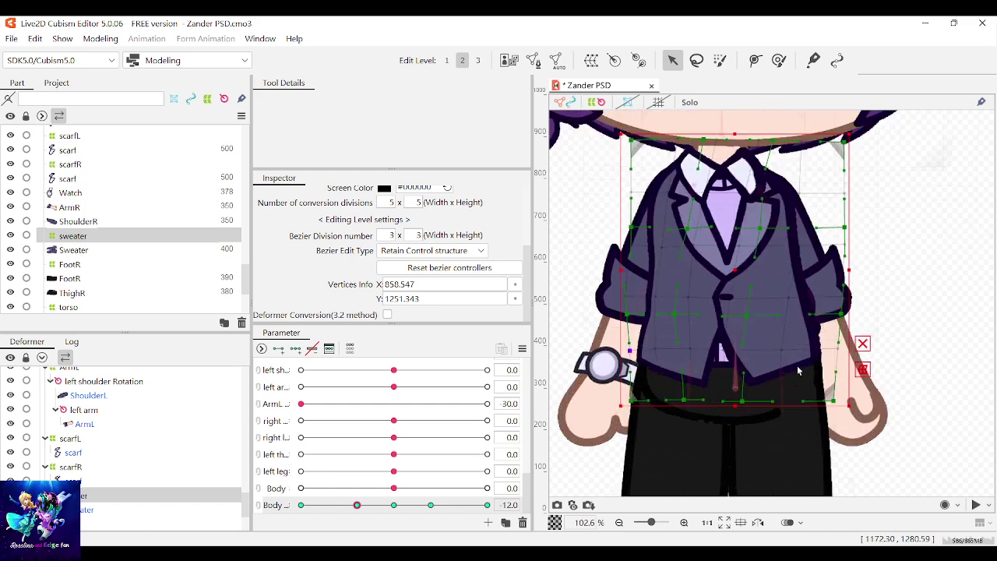
{"action": "left_click_drag", "start_coordinate": [833, 400], "coordinate": [833, 413]}
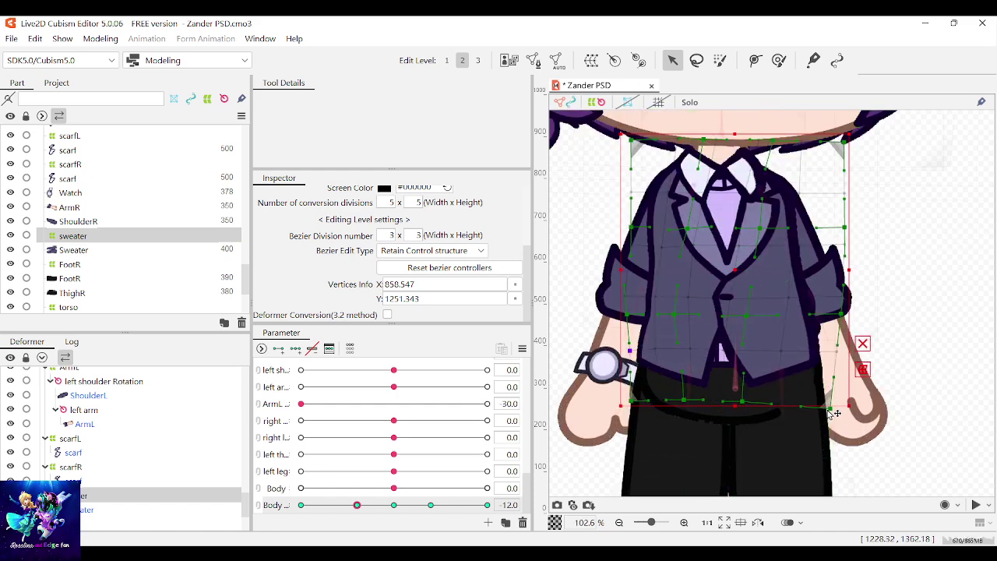
{"action": "scroll", "coordinate": [834, 355], "scroll_direction": "down", "scroll_amount": 2}
{"action": "left_click", "coordinate": [879, 293]}
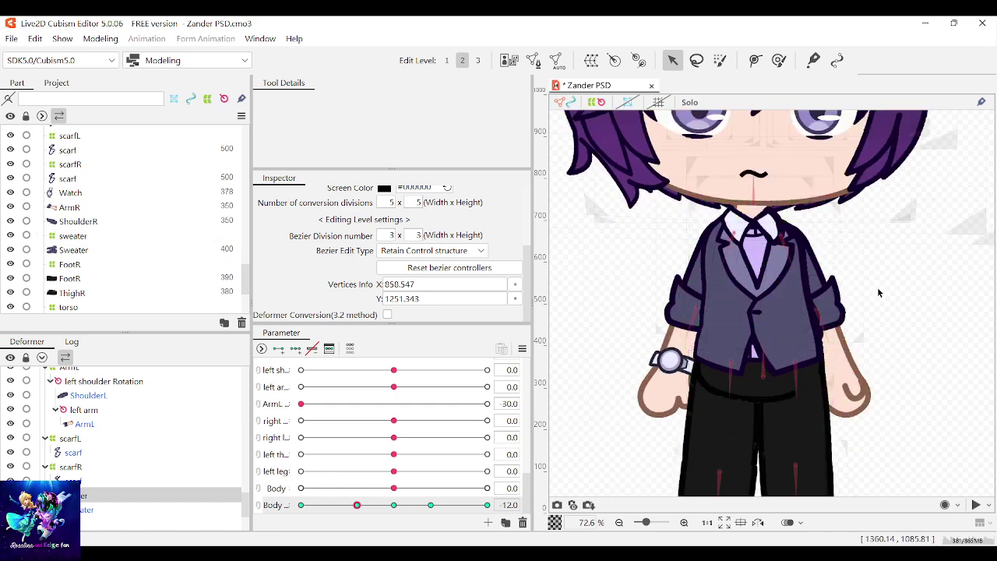
{"action": "scroll", "coordinate": [879, 293], "scroll_direction": "down", "scroll_amount": 2}
{"action": "scroll", "coordinate": [812, 225], "scroll_direction": "up", "scroll_amount": 2}
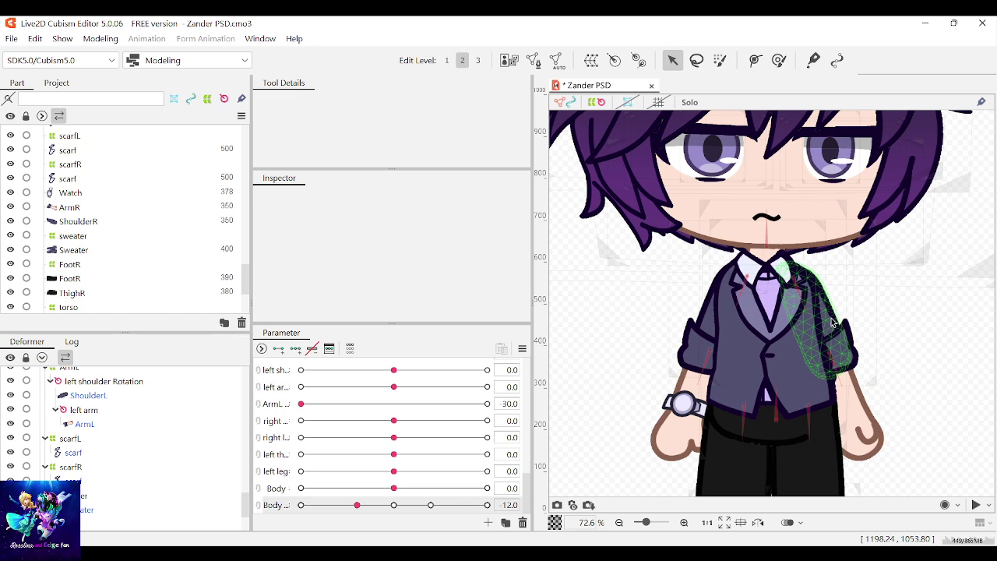
{"action": "scroll", "coordinate": [767, 233], "scroll_direction": "down", "scroll_amount": 1}
{"action": "left_click", "coordinate": [805, 241]}
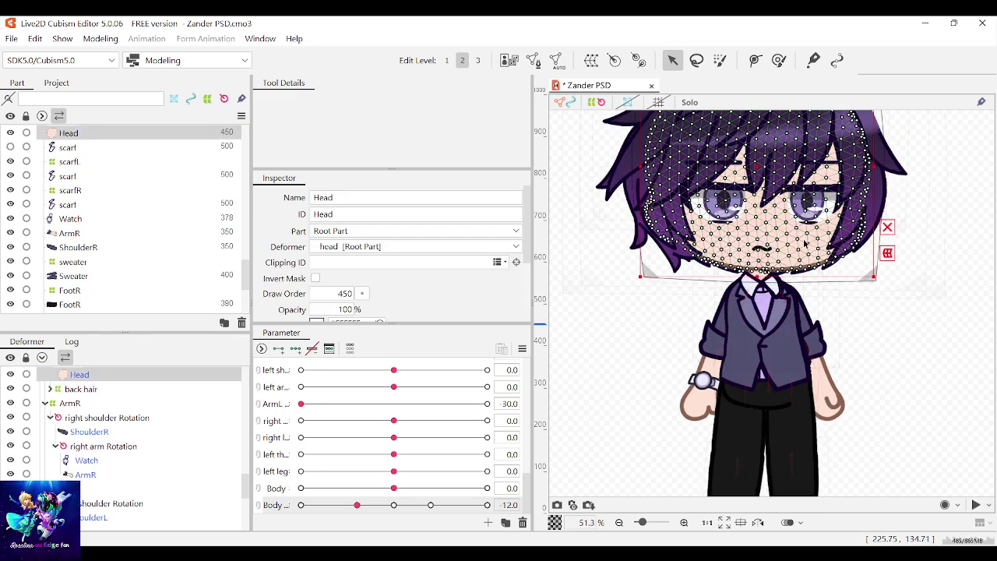
{"action": "scroll", "coordinate": [109, 203], "scroll_direction": "down", "scroll_amount": 10}
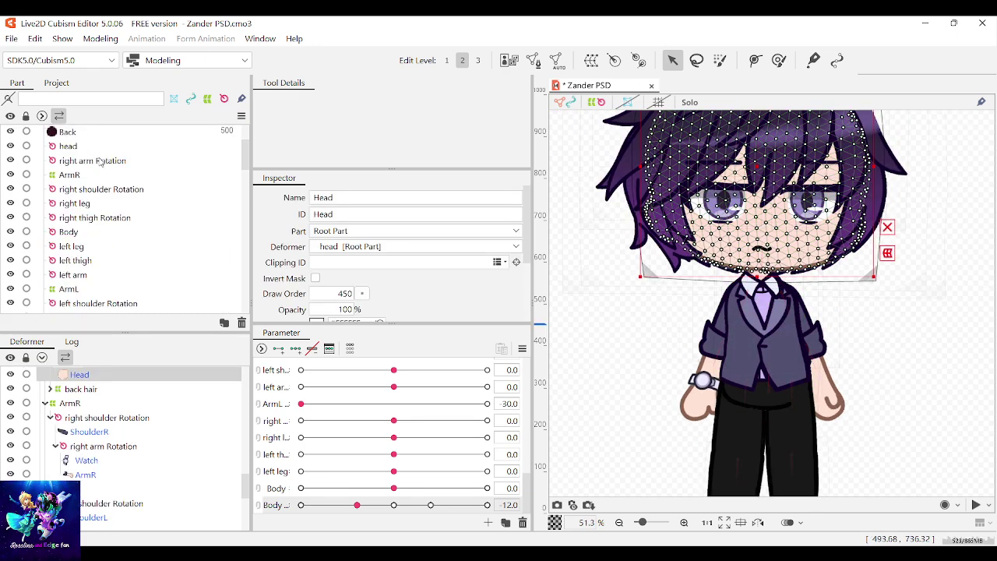
{"action": "left_click", "coordinate": [111, 137]}
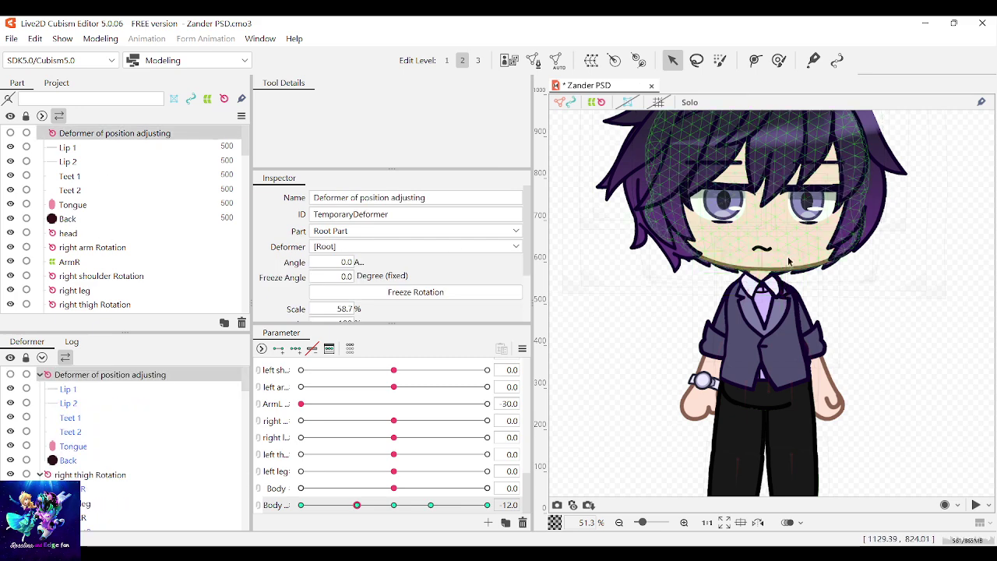
Select all head, face and hair objects together, then take the torso deformer and the Torso mesh out of the selection
{"action": "scroll", "coordinate": [896, 293], "scroll_direction": "down", "scroll_amount": 3}
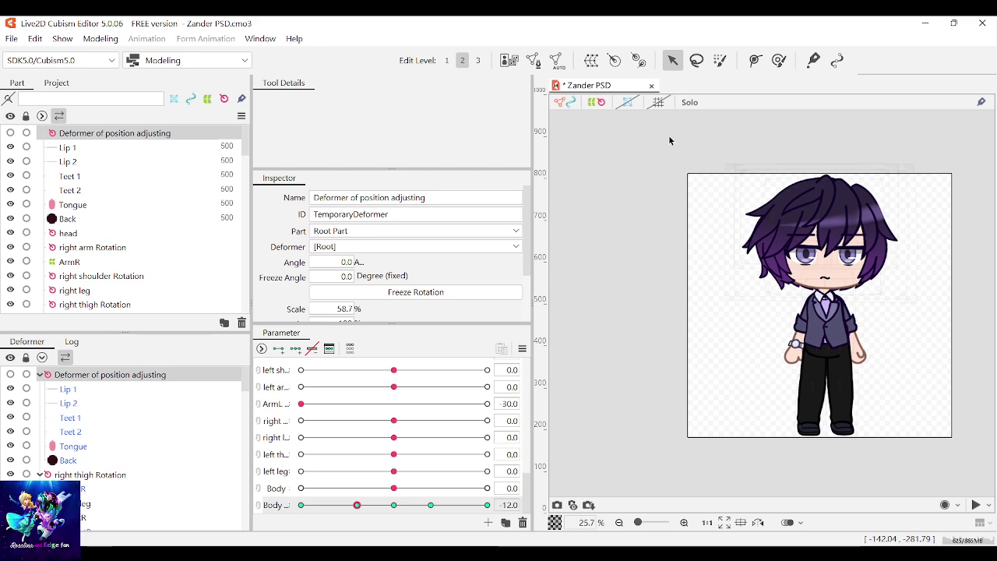
{"action": "left_click_drag", "start_coordinate": [669, 137], "coordinate": [951, 285]}
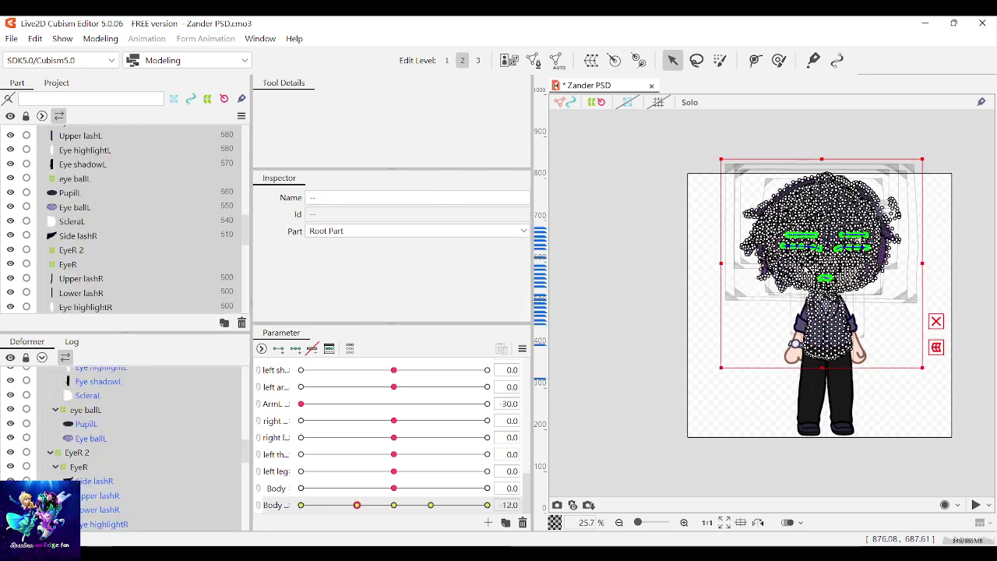
{"action": "scroll", "coordinate": [872, 265], "scroll_direction": "up", "scroll_amount": 2}
{"action": "scroll", "coordinate": [871, 265], "scroll_direction": "down", "scroll_amount": 1}
{"action": "scroll", "coordinate": [67, 239], "scroll_direction": "up", "scroll_amount": 8}
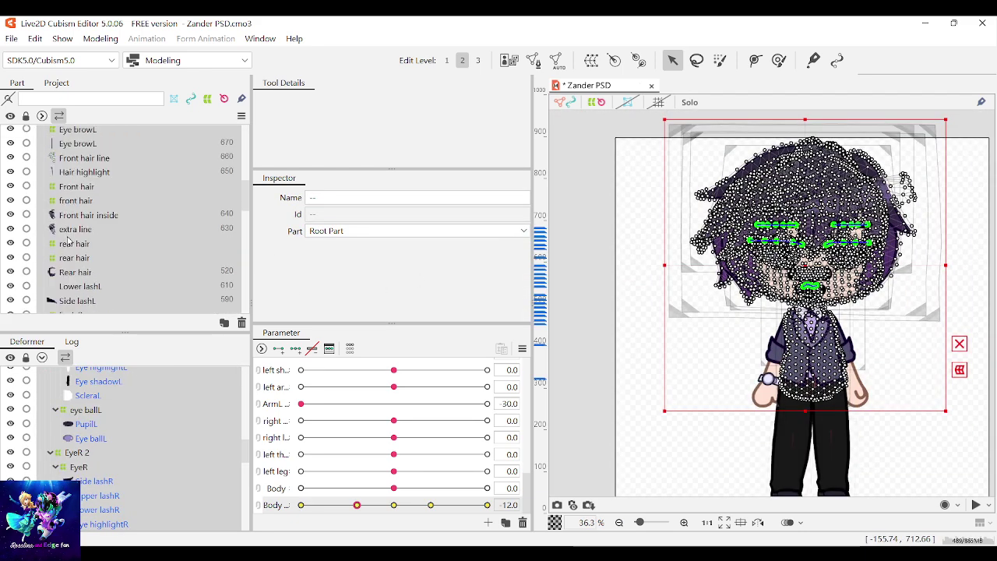
{"action": "scroll", "coordinate": [67, 239], "scroll_direction": "down", "scroll_amount": 10}
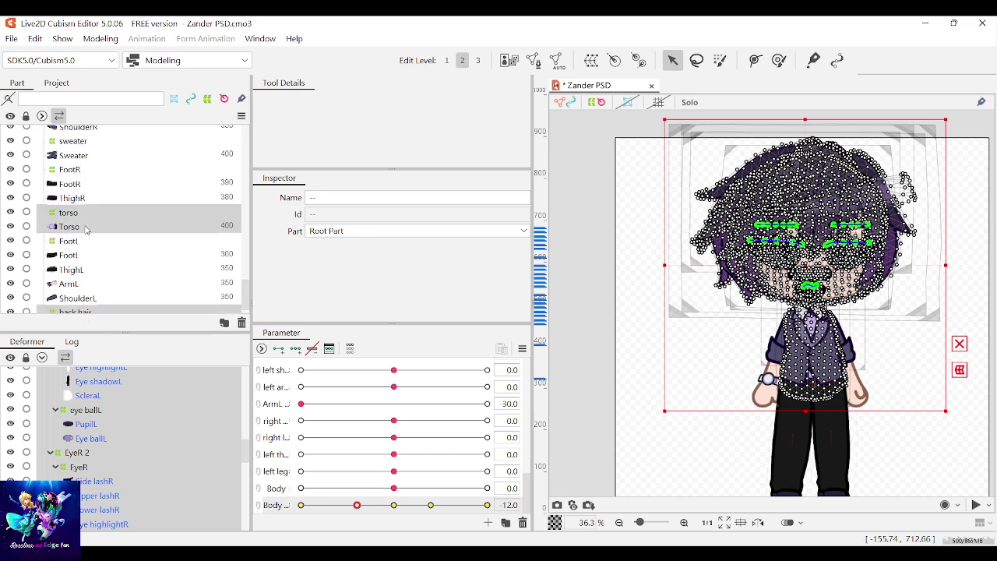
{"action": "left_click", "coordinate": [86, 228], "text": "ctrl"}
{"action": "left_click", "coordinate": [84, 214], "text": "ctrl"}
{"action": "scroll", "coordinate": [110, 273], "scroll_direction": "down", "scroll_amount": 1}
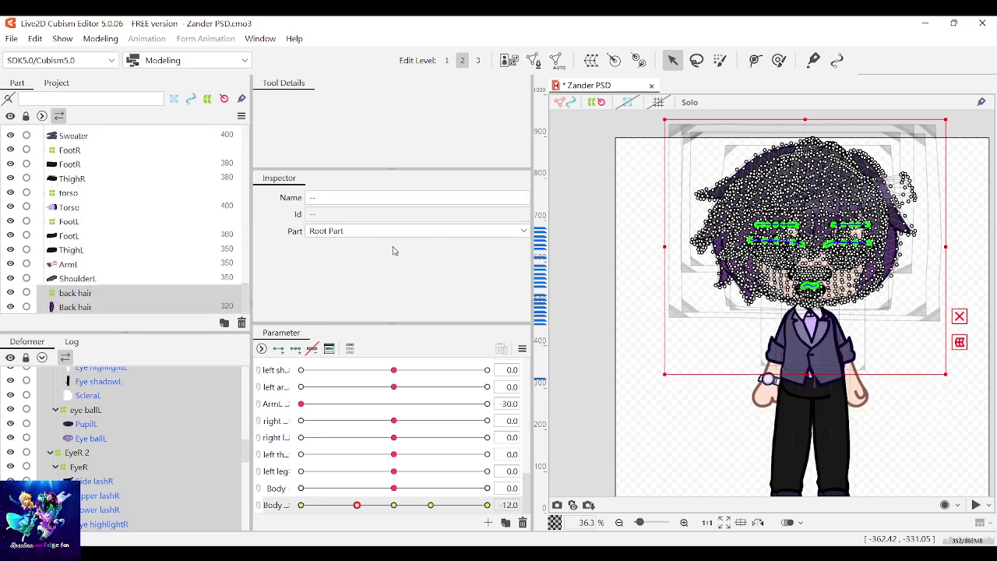
Check the object and deformer lists for parts outside the head that are still included in the selection
{"action": "scroll", "coordinate": [826, 252], "scroll_direction": "up", "scroll_amount": 4}
{"action": "scroll", "coordinate": [800, 257], "scroll_direction": "down", "scroll_amount": 4}
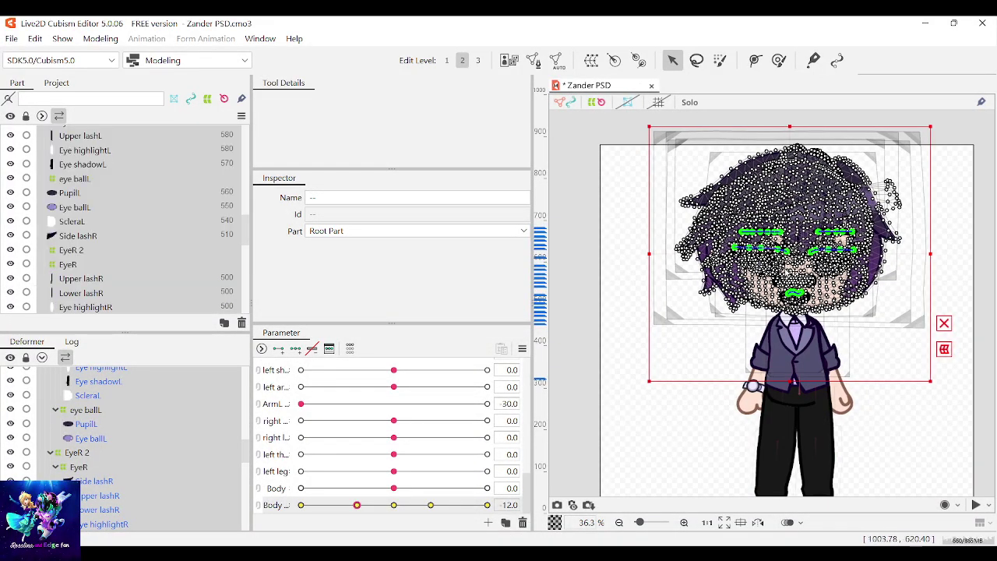
{"action": "scroll", "coordinate": [104, 244], "scroll_direction": "down", "scroll_amount": 1}
{"action": "scroll", "coordinate": [104, 245], "scroll_direction": "down", "scroll_amount": 3}
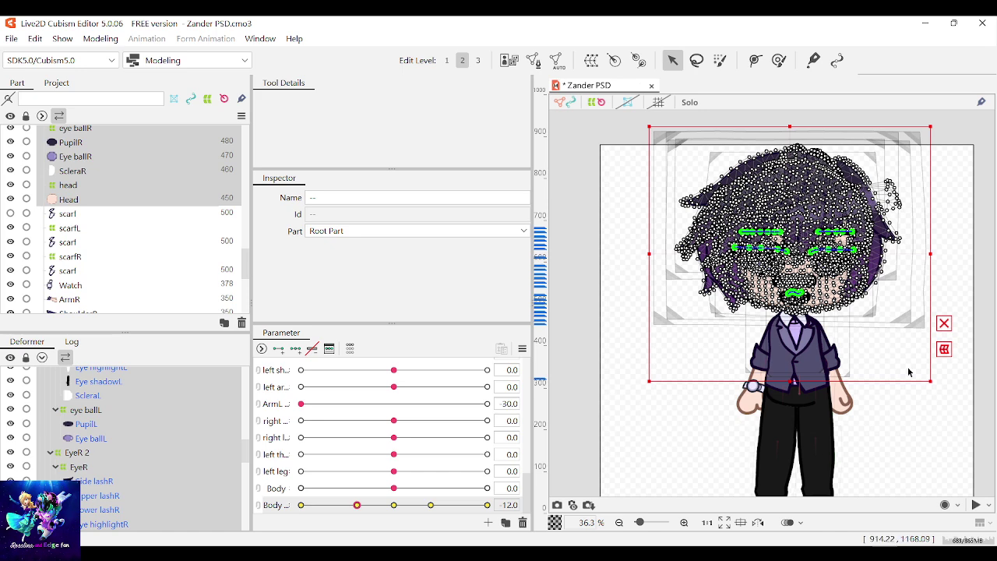
{"action": "scroll", "coordinate": [817, 370], "scroll_direction": "up", "scroll_amount": 3}
{"action": "scroll", "coordinate": [91, 414], "scroll_direction": "down", "scroll_amount": 5}
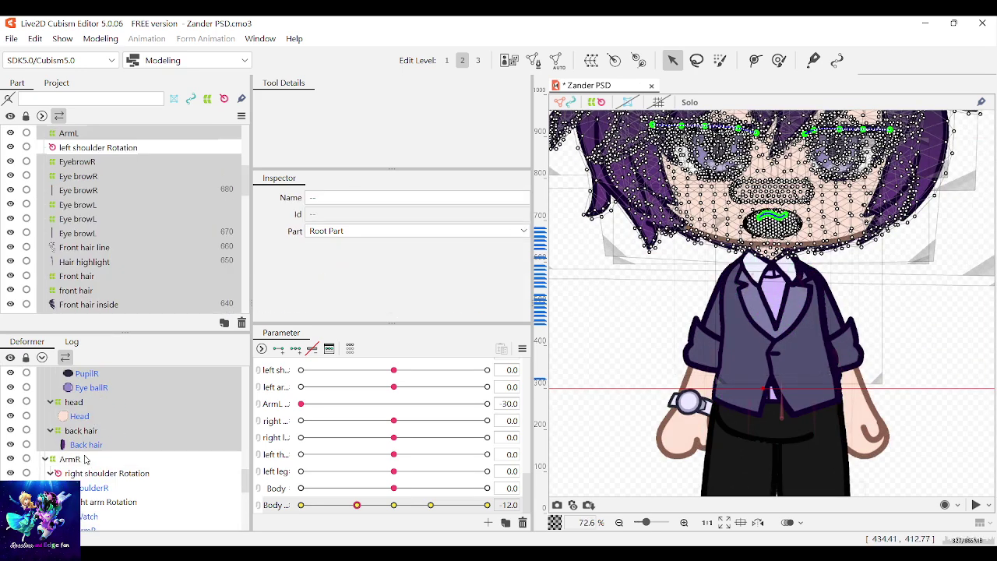
{"action": "scroll", "coordinate": [87, 451], "scroll_direction": "down", "scroll_amount": 5}
{"action": "scroll", "coordinate": [92, 442], "scroll_direction": "up", "scroll_amount": 5}
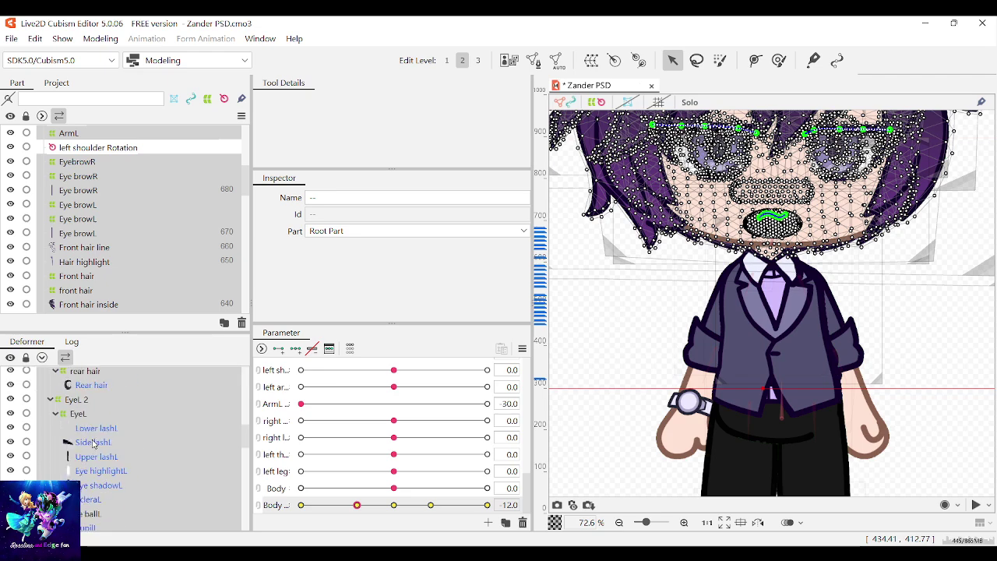
{"action": "scroll", "coordinate": [601, 486], "scroll_direction": "down", "scroll_amount": 2}
{"action": "scroll", "coordinate": [601, 485], "scroll_direction": "down", "scroll_amount": 2}
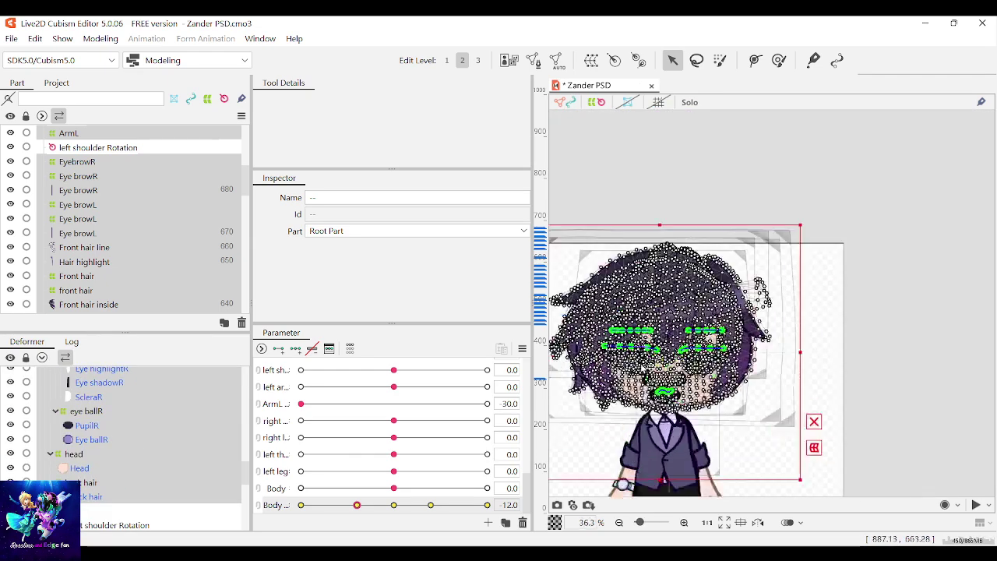
Remove the ArmL warp deformer from the selection so that only the head, face and hair objects stay selected
{"action": "scroll", "coordinate": [660, 354], "scroll_direction": "up", "scroll_amount": 2}
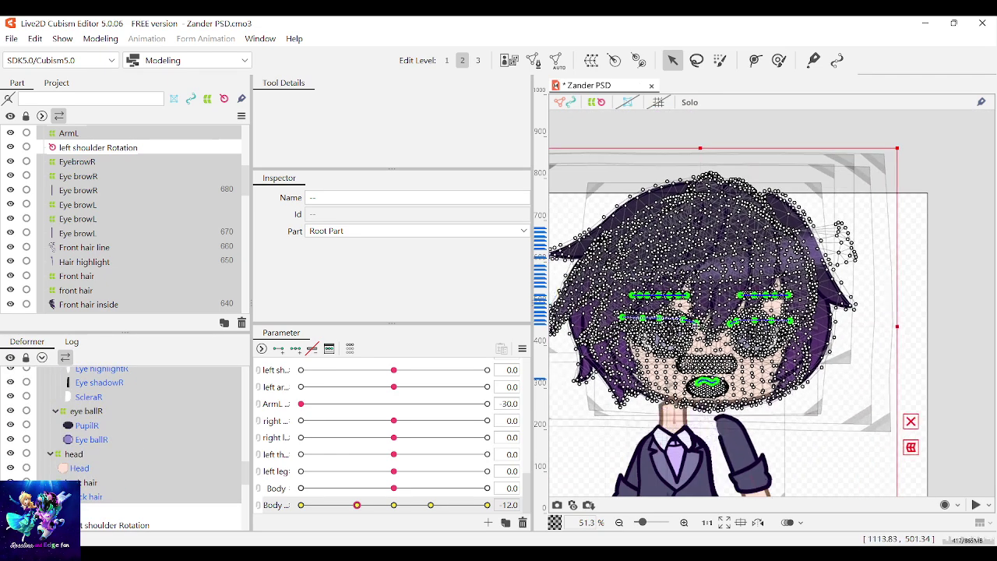
{"action": "scroll", "coordinate": [136, 428], "scroll_direction": "down", "scroll_amount": 3}
{"action": "scroll", "coordinate": [135, 428], "scroll_direction": "down", "scroll_amount": 3}
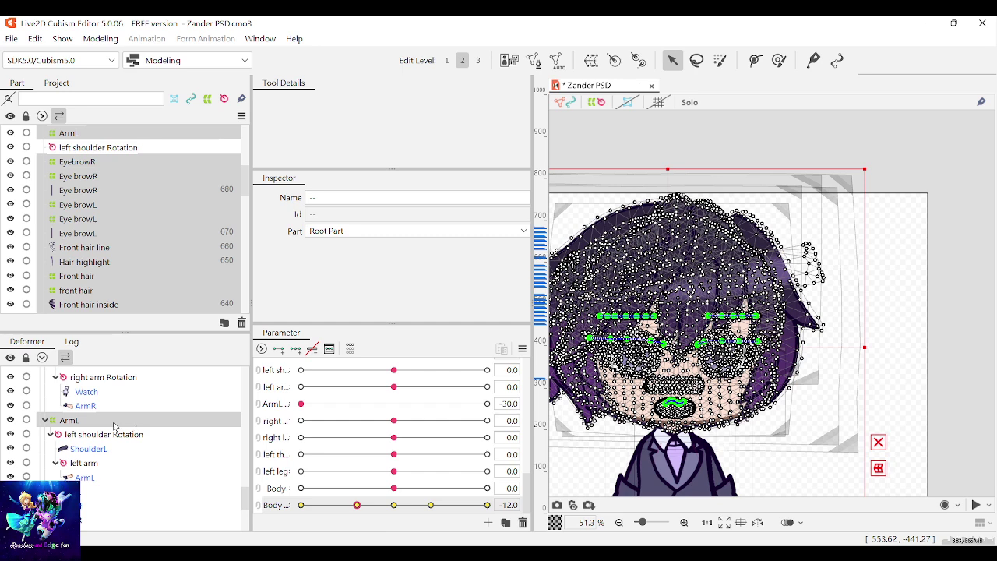
{"action": "left_click", "coordinate": [114, 421], "text": "ctrl"}
{"action": "scroll", "coordinate": [777, 368], "scroll_direction": "down", "scroll_amount": 4}
{"action": "scroll", "coordinate": [724, 344], "scroll_direction": "up", "scroll_amount": 4}
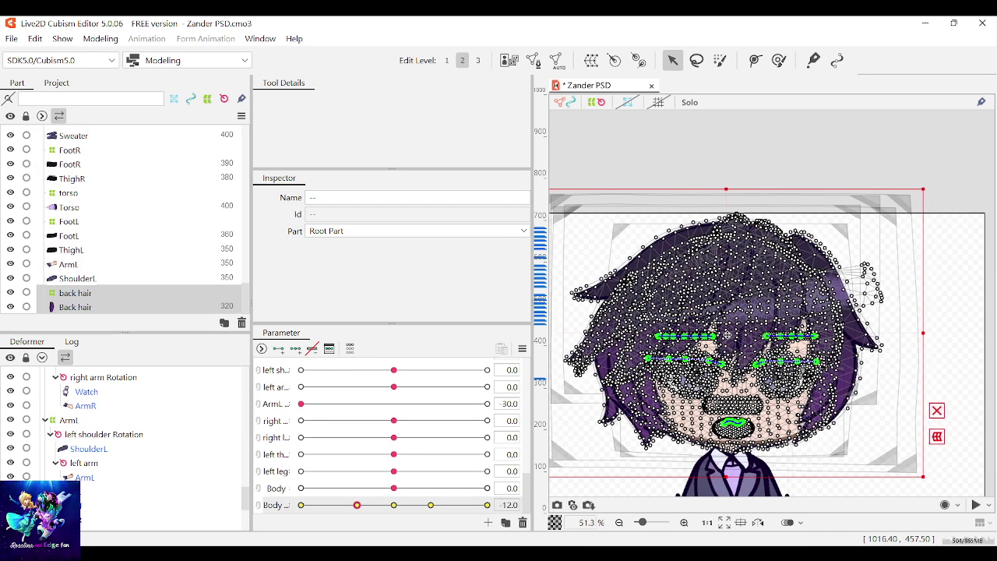
{"action": "left_click", "coordinate": [937, 437]}
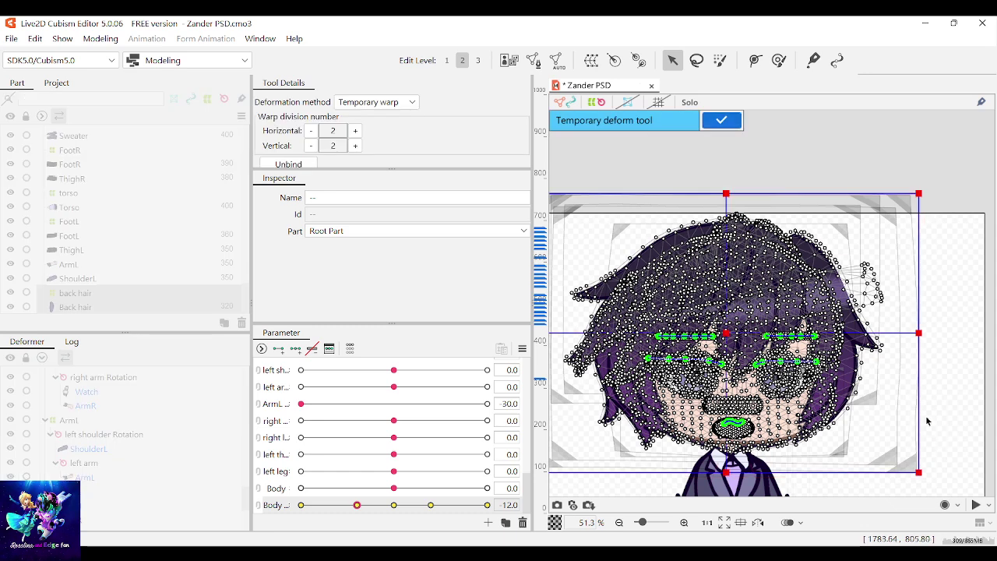
{"action": "left_click", "coordinate": [722, 121]}
{"action": "scroll", "coordinate": [845, 312], "scroll_direction": "down", "scroll_amount": 3}
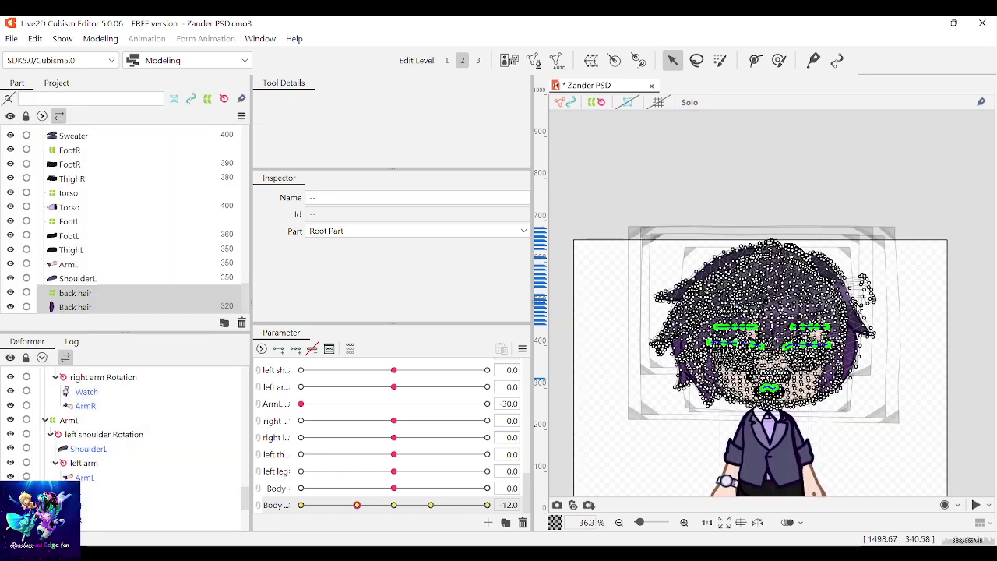
{"action": "left_click", "coordinate": [842, 448]}
Compare the head's pose at the body-turn parameter's 0.0 key with its pose at the -12.0 key
{"action": "scroll", "coordinate": [794, 440], "scroll_direction": "up", "scroll_amount": 3}
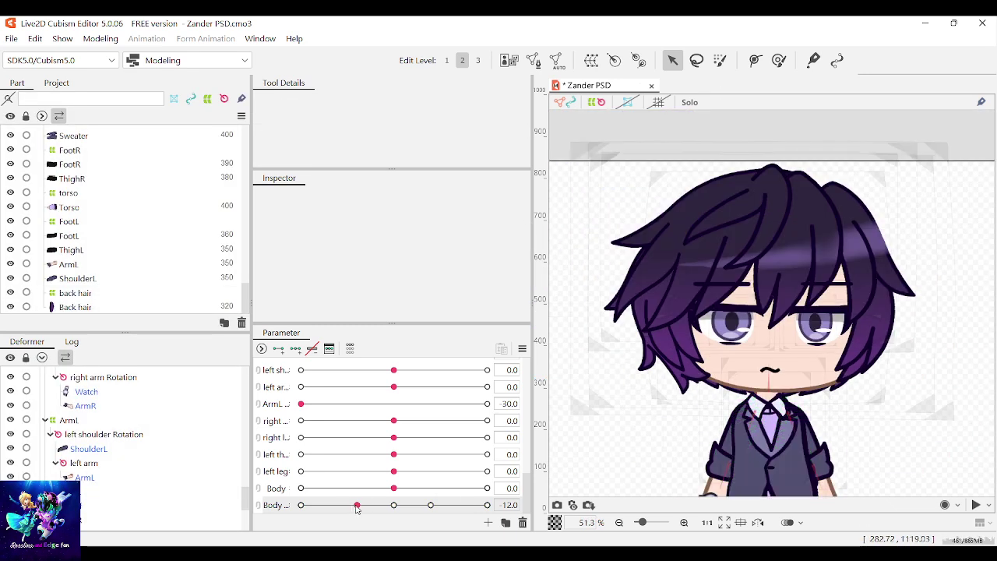
{"action": "left_click_drag", "start_coordinate": [356, 507], "coordinate": [396, 510]}
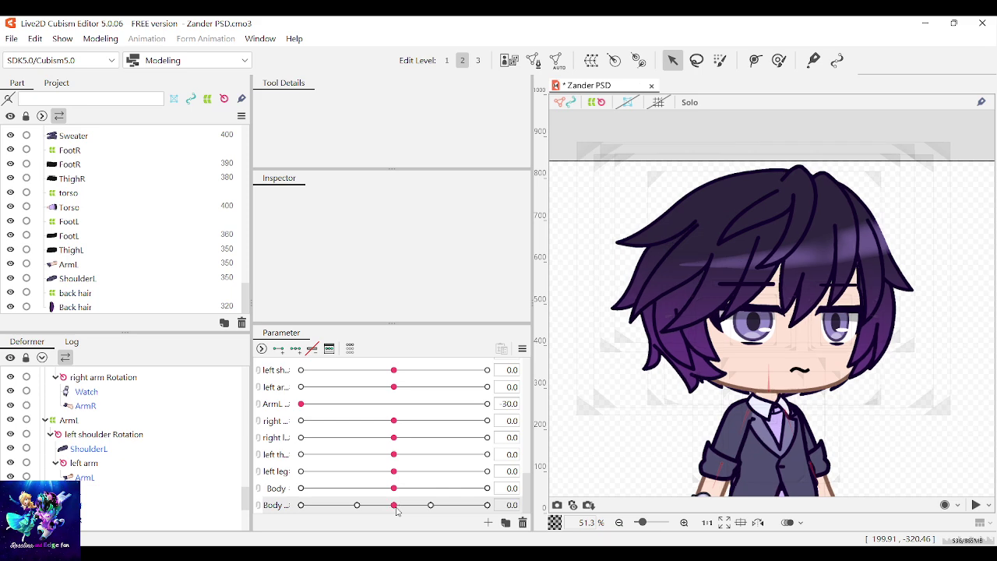
{"action": "left_click", "coordinate": [357, 506]}
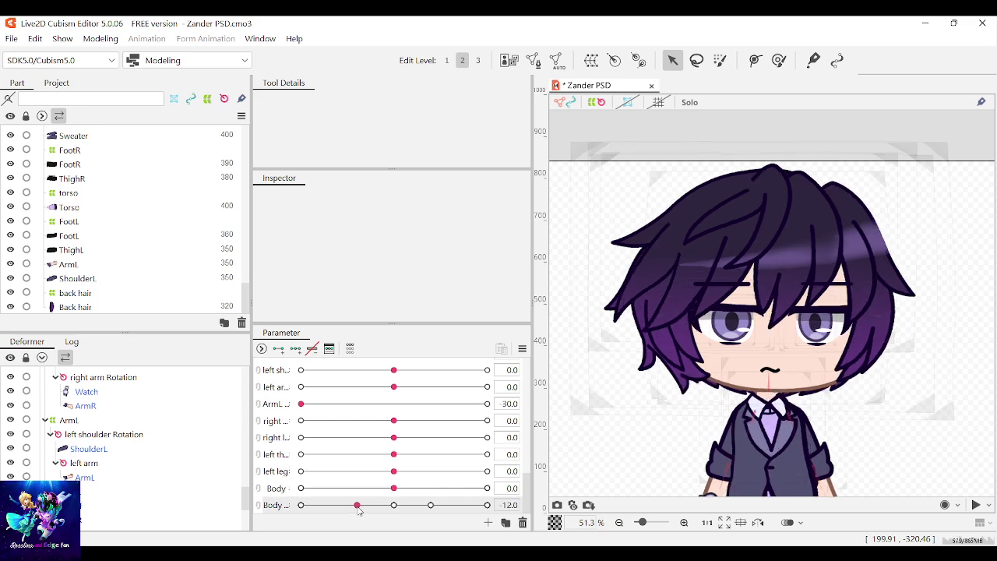
Restore the selection of head, face and hair objects and nudge them slightly to the left at the -12.0 key
{"action": "key", "text": "ctrl+z"}
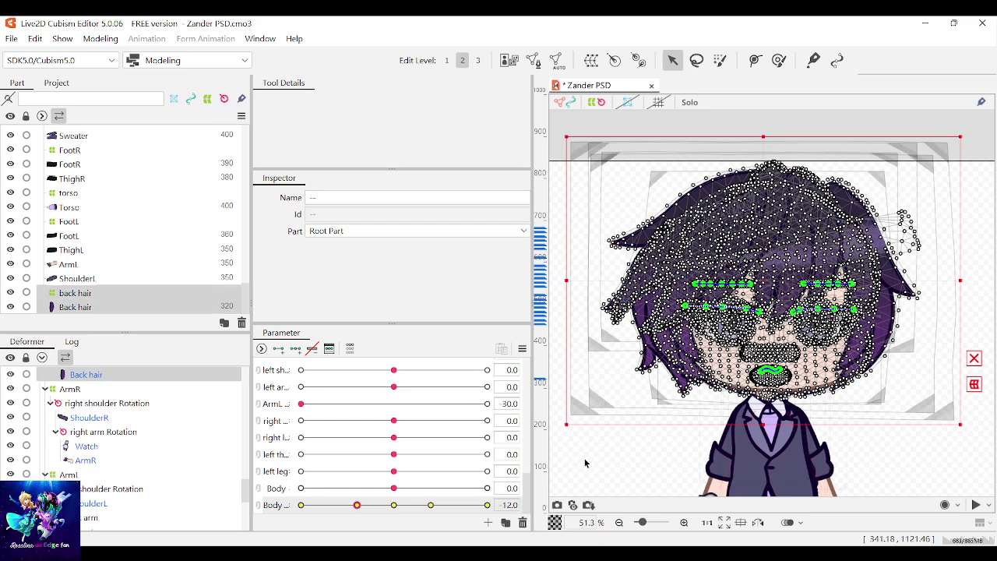
{"action": "key", "text": "Left"}
{"action": "key", "text": "Left"}
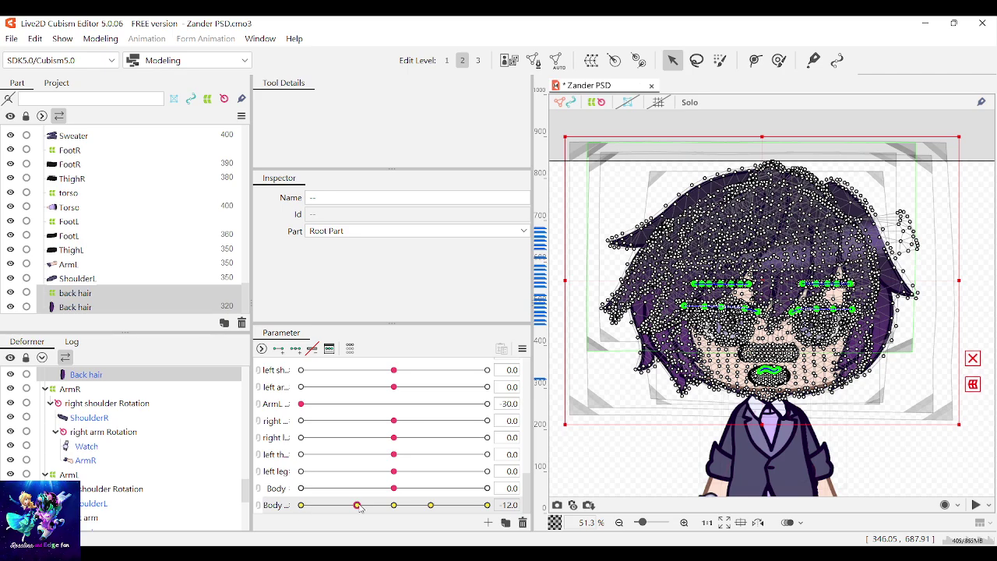
{"action": "mouse_move", "coordinate": [359, 507]}
{"action": "left_mouse_down"}
{"action": "mouse_move", "coordinate": [395, 506]}
{"action": "mouse_move", "coordinate": [361, 508]}
{"action": "left_mouse_up"}
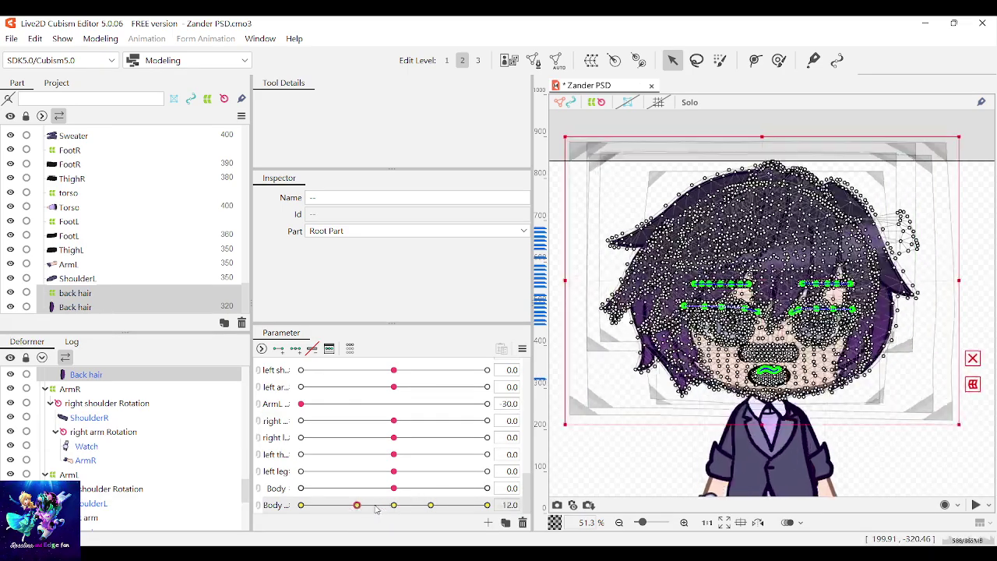
Select only the back hair and head warp deformers together
{"action": "scroll", "coordinate": [133, 289], "scroll_direction": "up", "scroll_amount": 3}
{"action": "scroll", "coordinate": [129, 290], "scroll_direction": "down", "scroll_amount": 3}
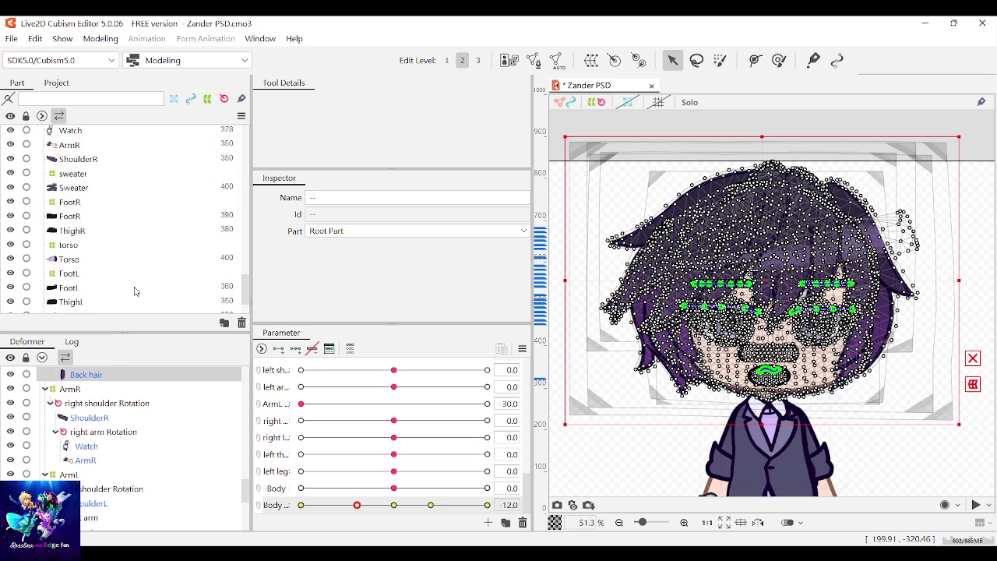
{"action": "left_click", "coordinate": [98, 294]}
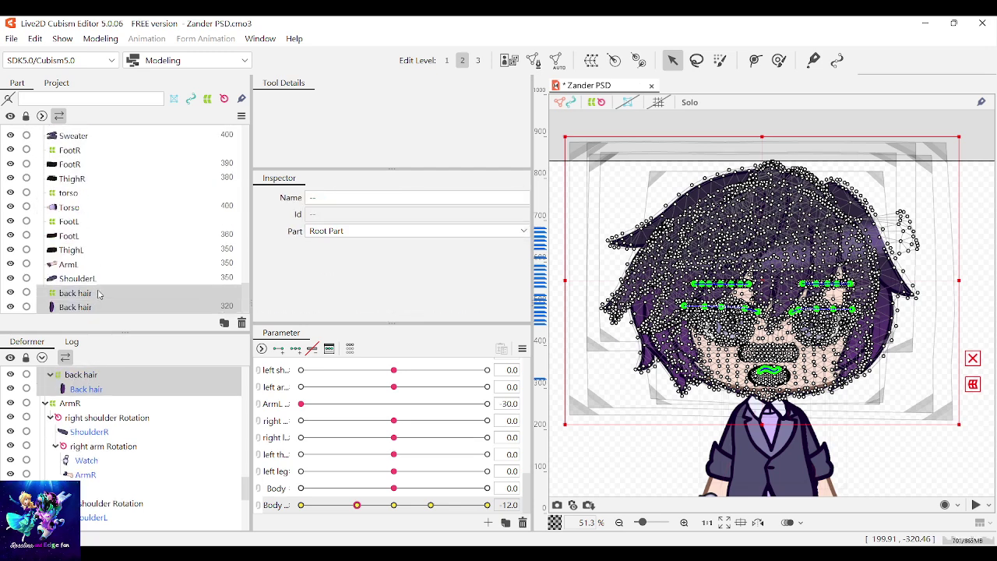
{"action": "scroll", "coordinate": [149, 223], "scroll_direction": "up", "scroll_amount": 5}
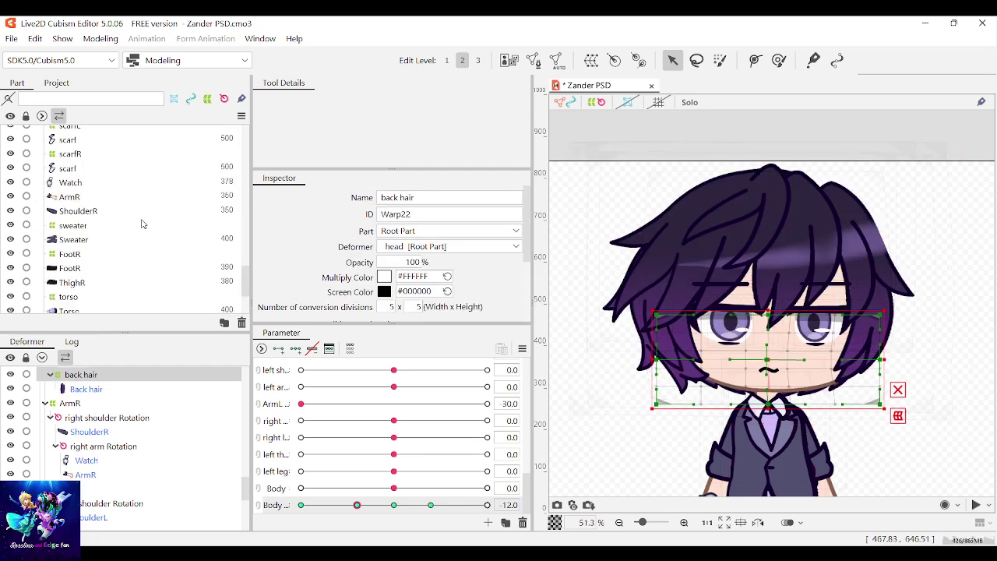
{"action": "scroll", "coordinate": [148, 222], "scroll_direction": "up", "scroll_amount": 5}
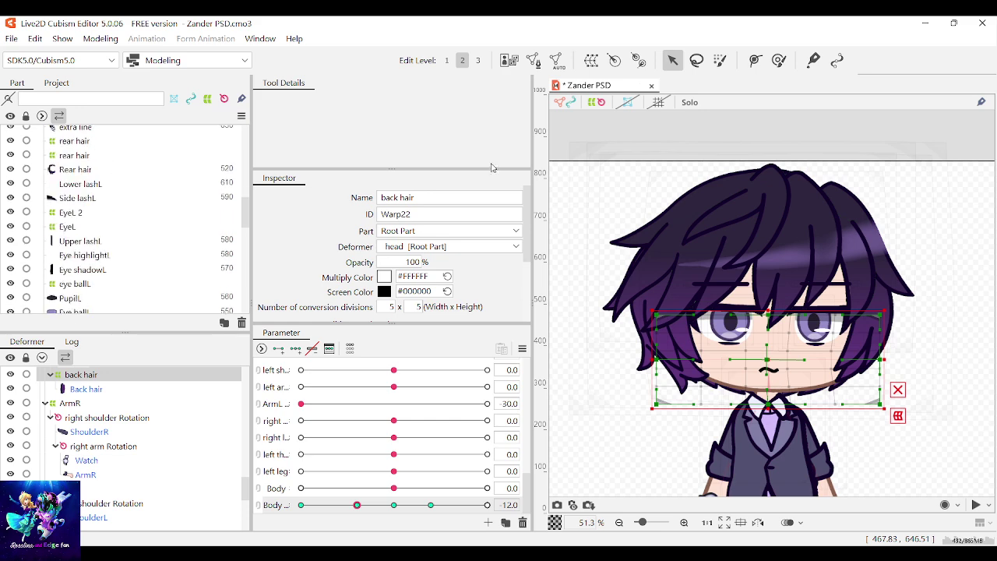
{"action": "scroll", "coordinate": [102, 395], "scroll_direction": "up", "scroll_amount": 3}
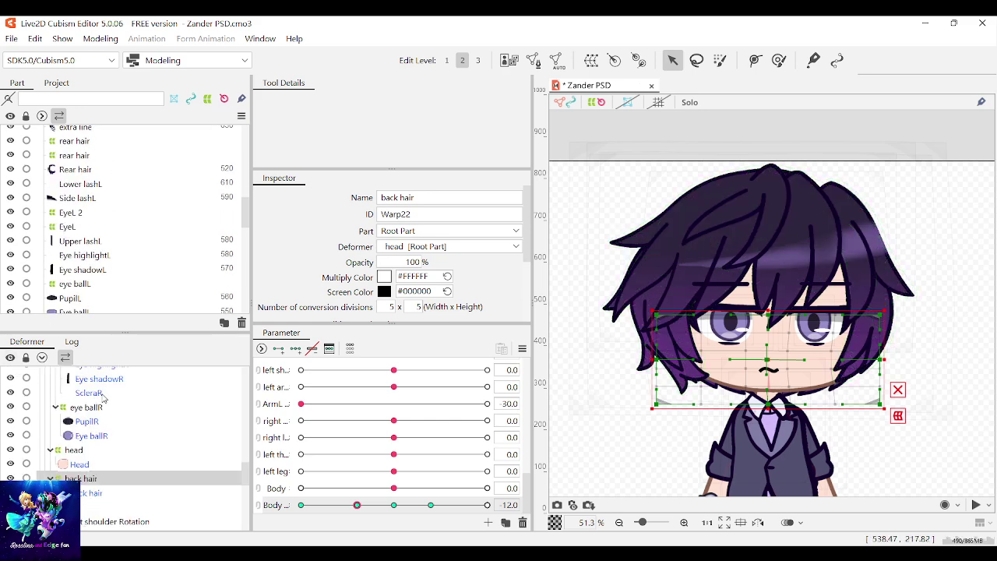
{"action": "scroll", "coordinate": [102, 399], "scroll_direction": "down", "scroll_amount": 3}
{"action": "scroll", "coordinate": [101, 403], "scroll_direction": "up", "scroll_amount": 3}
{"action": "left_click", "coordinate": [74, 450]}
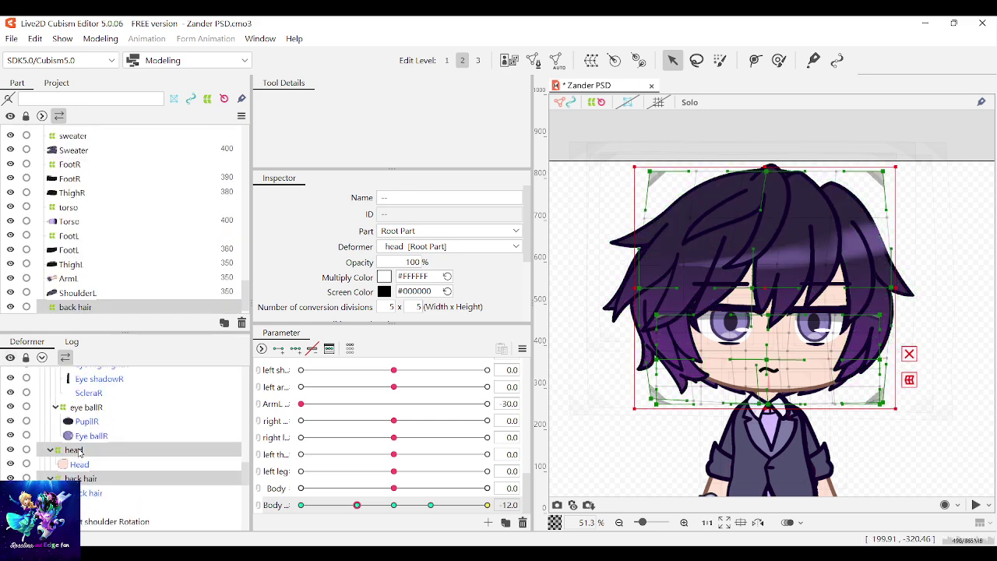
Add the eye, eyebrow, front hair and rear hair warp deformers to the selection and try moving the whole group upward
{"action": "scroll", "coordinate": [77, 450], "scroll_direction": "up", "scroll_amount": 2}
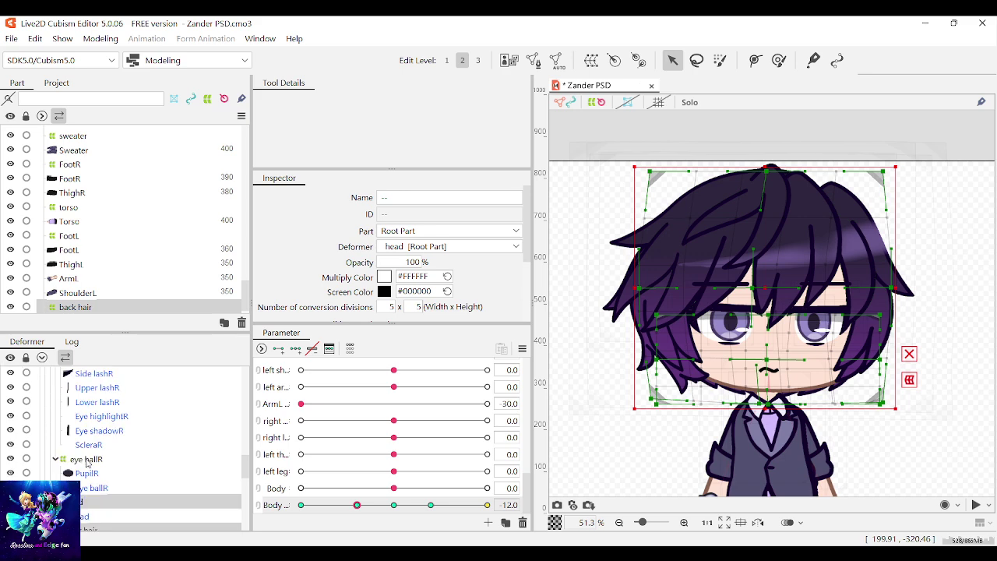
{"action": "scroll", "coordinate": [89, 460], "scroll_direction": "up", "scroll_amount": 3}
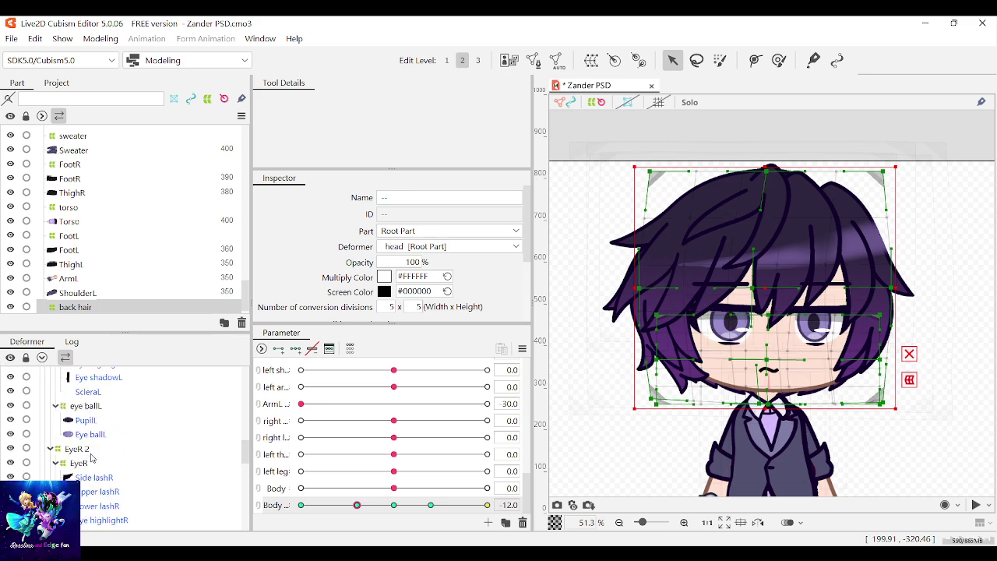
{"action": "scroll", "coordinate": [86, 454], "scroll_direction": "up", "scroll_amount": 3}
{"action": "left_click", "coordinate": [84, 396]}
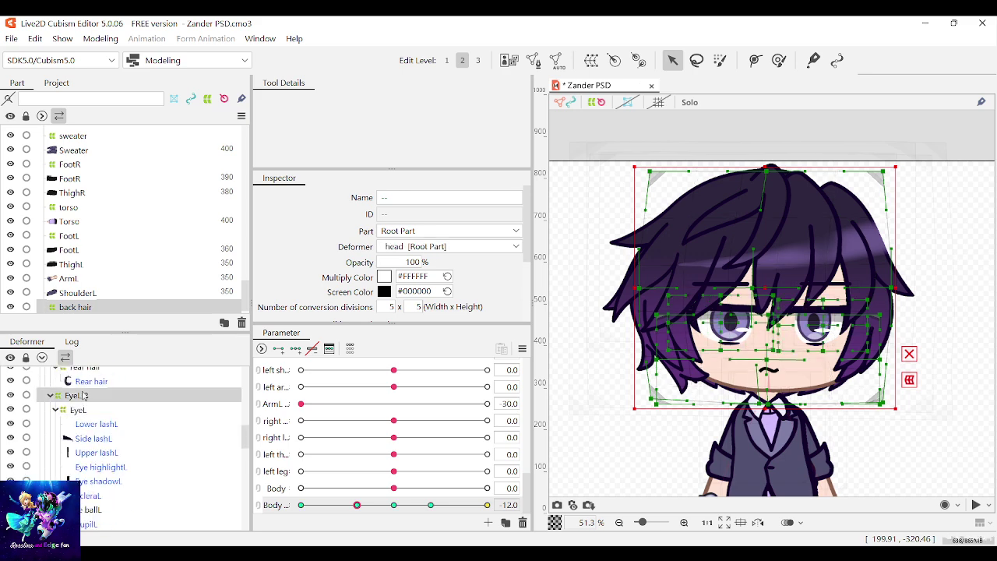
{"action": "scroll", "coordinate": [85, 401], "scroll_direction": "up", "scroll_amount": 3}
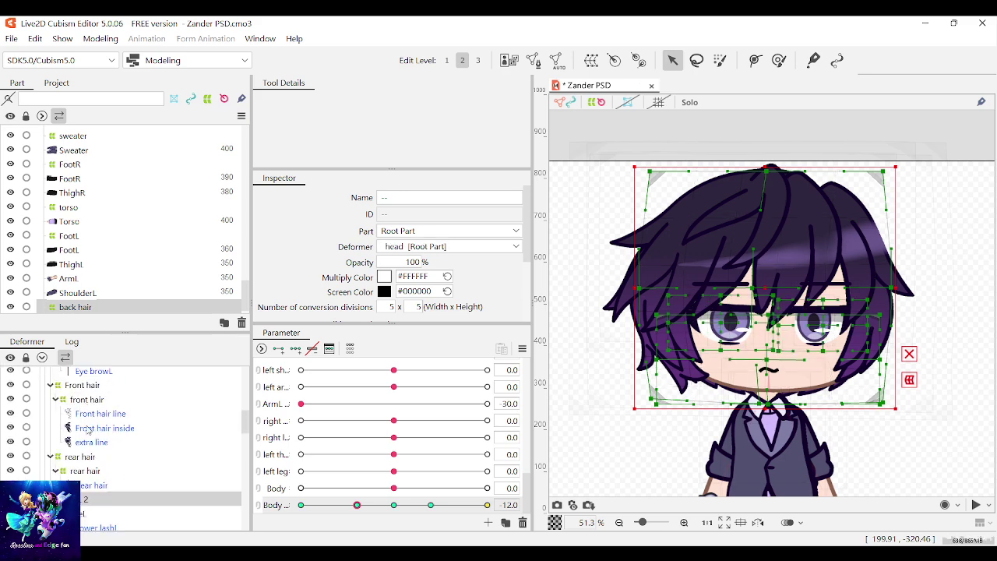
{"action": "left_click", "coordinate": [84, 386]}
{"action": "scroll", "coordinate": [84, 458], "scroll_direction": "up", "scroll_amount": 3}
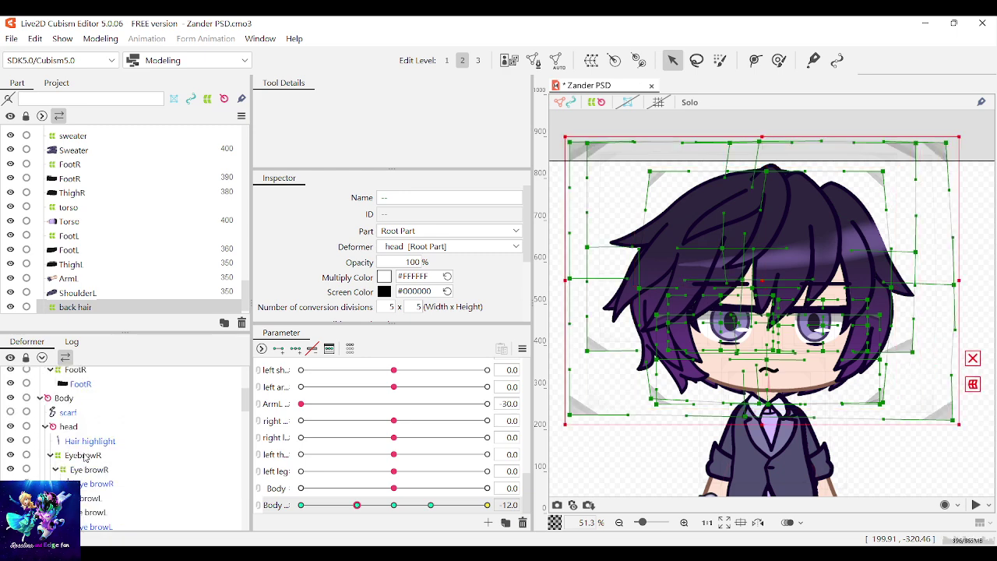
{"action": "left_click", "coordinate": [87, 447]}
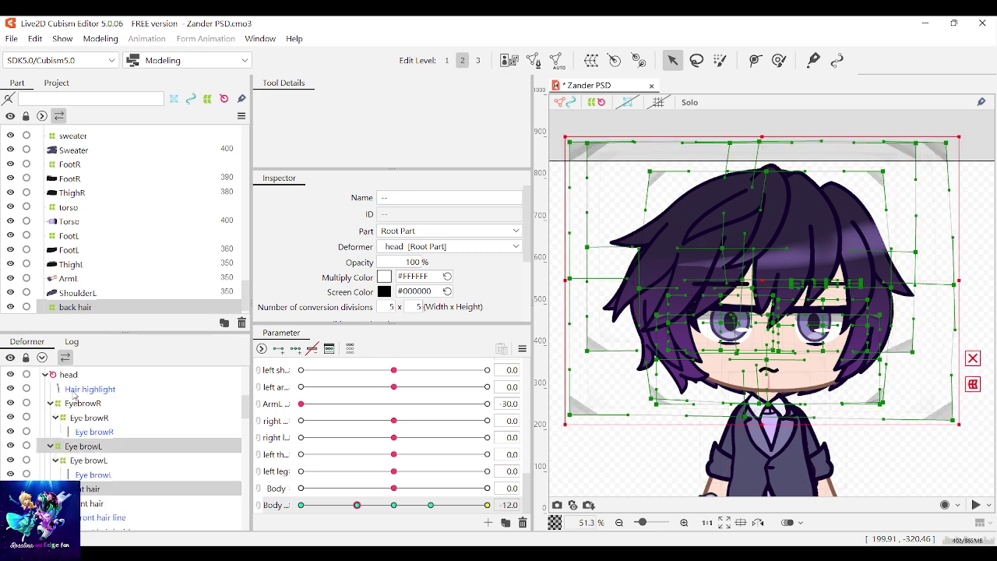
{"action": "left_click", "coordinate": [82, 404]}
{"action": "scroll", "coordinate": [80, 419], "scroll_direction": "up", "scroll_amount": 3}
{"action": "left_click_drag", "start_coordinate": [756, 319], "coordinate": [767, 220]}
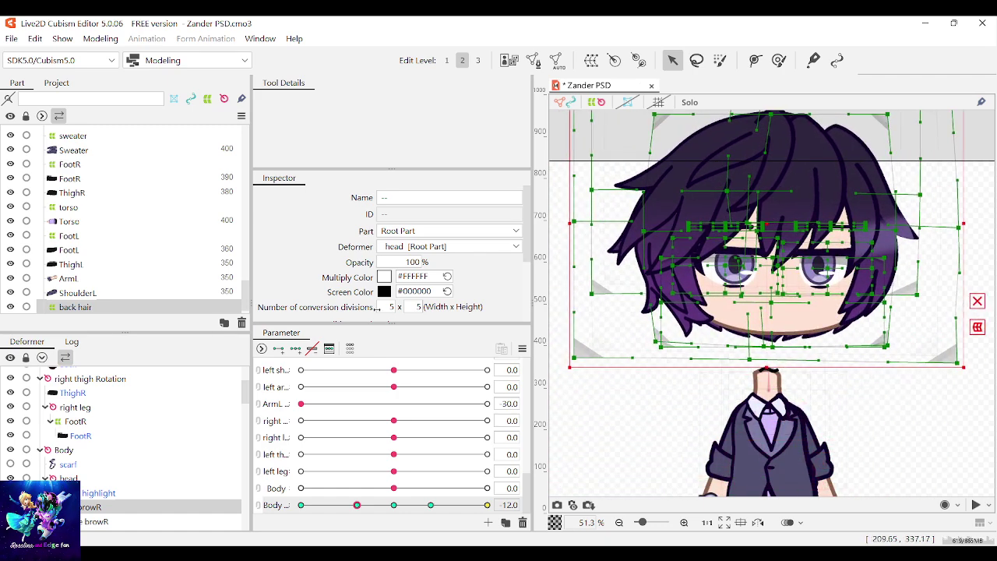
{"action": "key", "text": "ctrl+z"}
Add the Deformer of position adjusting to the head selection and try shifting everything together
{"action": "scroll", "coordinate": [162, 447], "scroll_direction": "up", "scroll_amount": 5}
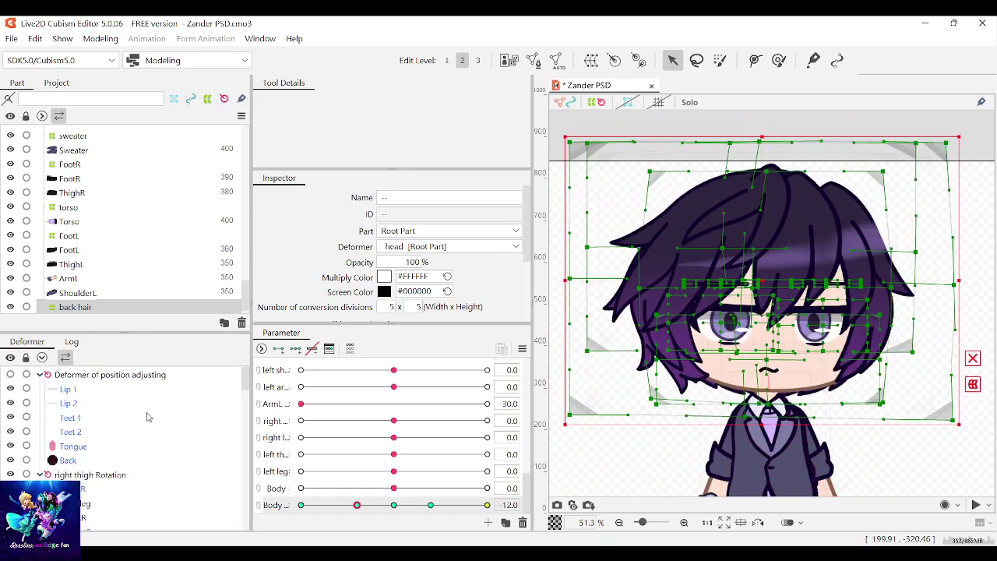
{"action": "left_click", "coordinate": [111, 375]}
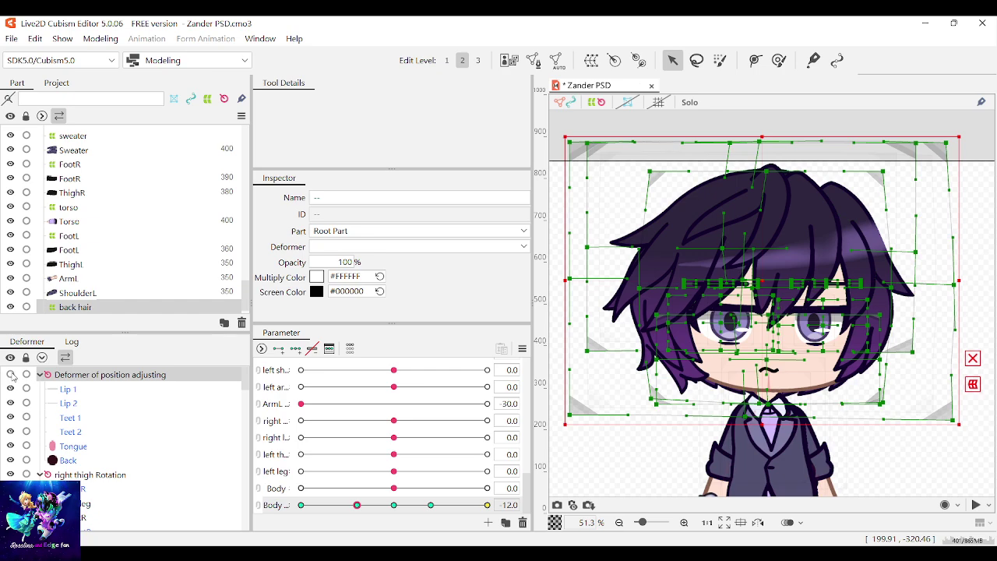
{"action": "mouse_move", "coordinate": [767, 302]}
{"action": "left_mouse_down"}
{"action": "mouse_move", "coordinate": [712, 312]}
{"action": "mouse_move", "coordinate": [782, 253]}
{"action": "mouse_move", "coordinate": [762, 284]}
{"action": "left_mouse_up"}
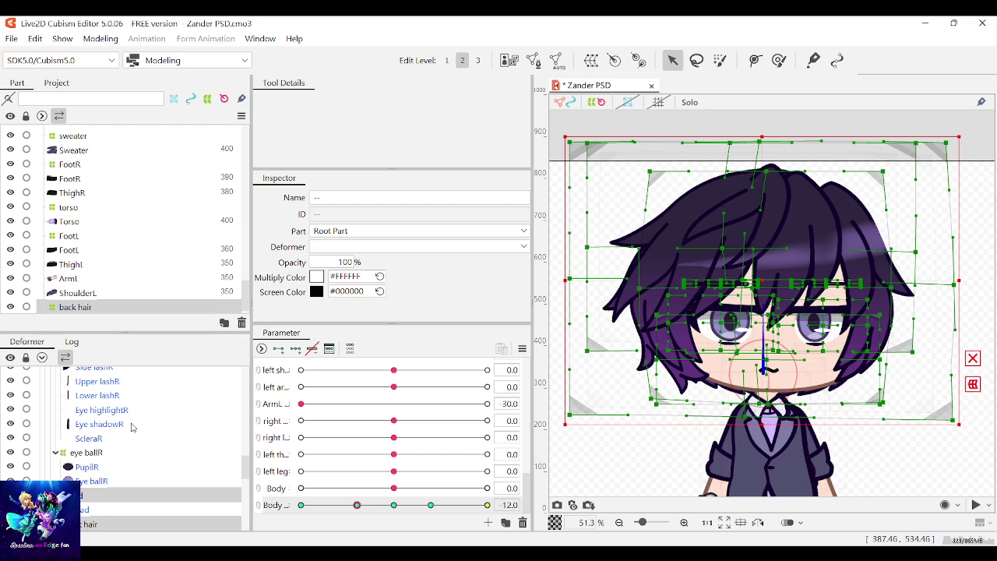
{"action": "scroll", "coordinate": [131, 444], "scroll_direction": "down", "scroll_amount": 1}
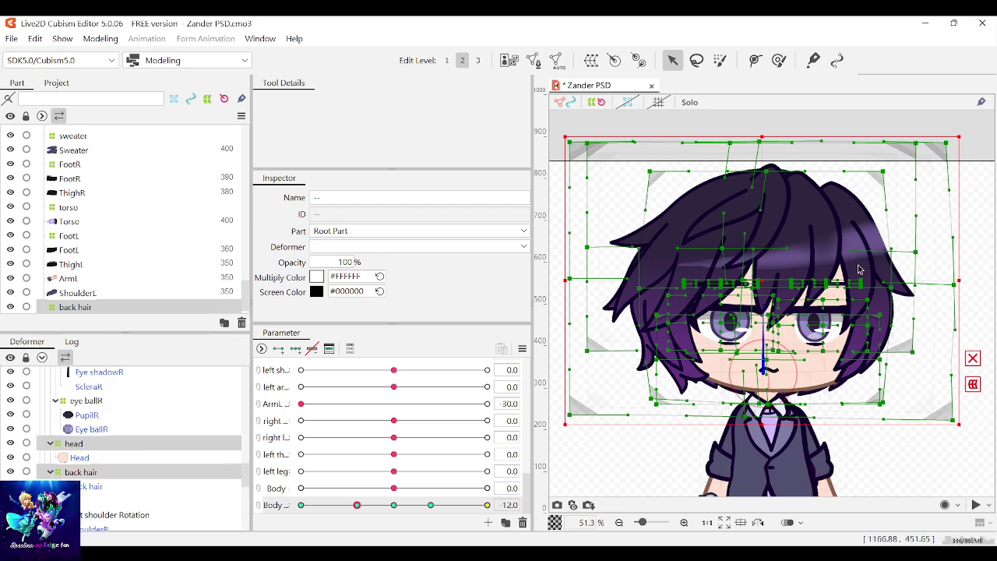
{"action": "left_click_drag", "start_coordinate": [748, 284], "coordinate": [706, 272]}
{"action": "key", "text": "ctrl+z"}
Create a parent warp deformer named Head around the head rotation deformer and key it to the body-turn parameter's existing key positions
{"action": "scroll", "coordinate": [792, 377], "scroll_direction": "up", "scroll_amount": 5}
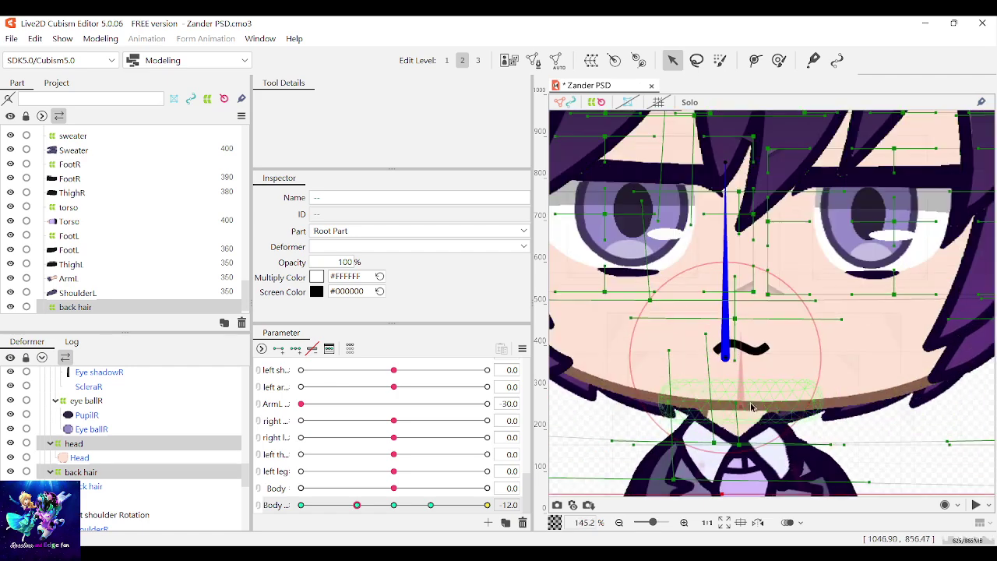
{"action": "left_click", "coordinate": [742, 405]}
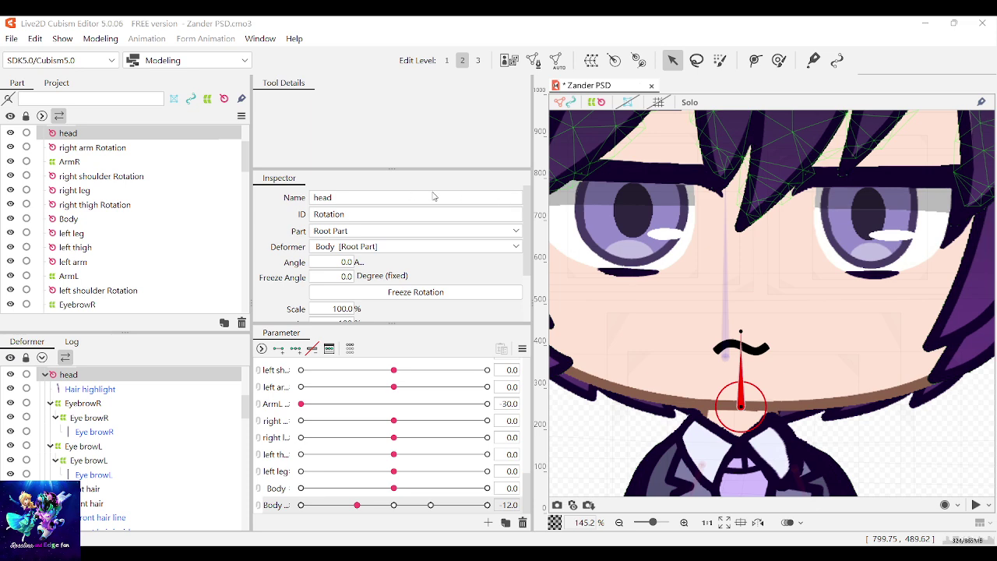
{"action": "left_click", "coordinate": [513, 411]}
{"action": "scroll", "coordinate": [777, 325], "scroll_direction": "down", "scroll_amount": 3}
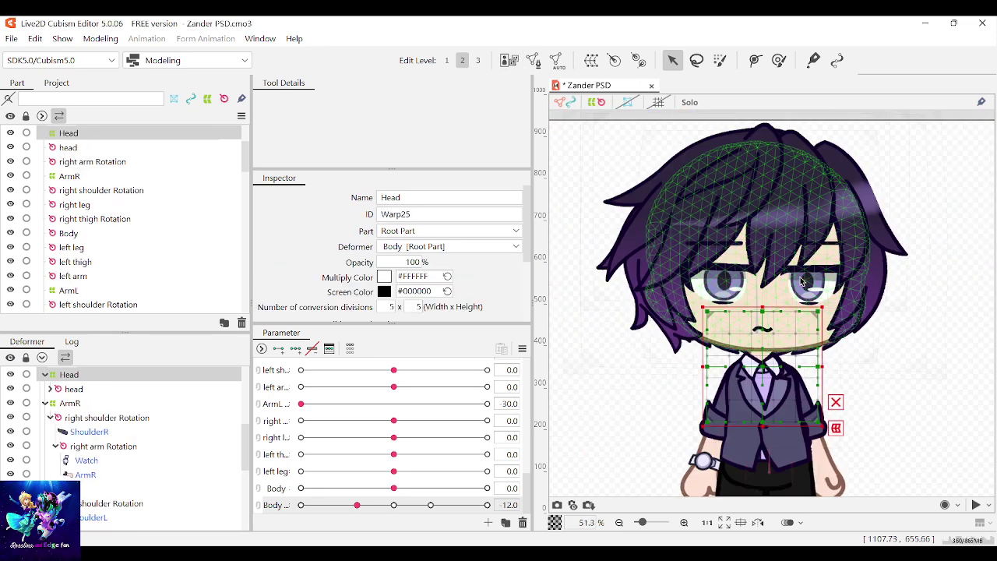
{"action": "left_click", "coordinate": [296, 348]}
{"action": "left_click", "coordinate": [329, 350]}
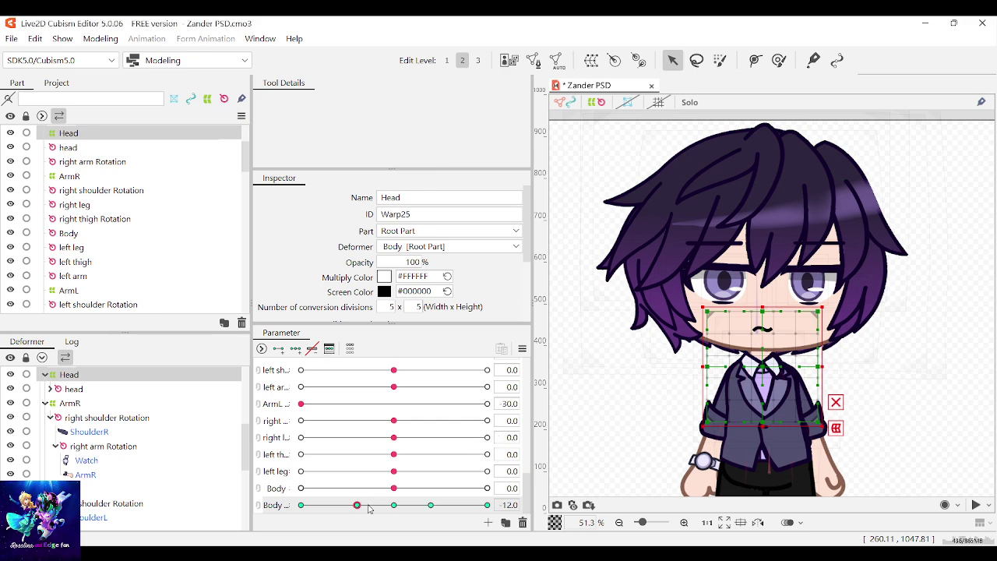
Examine the head and neck alignment at the body-turn parameter's 0.0 key, then return the parameter to -12.0
{"action": "left_click_drag", "start_coordinate": [357, 505], "coordinate": [393, 506]}
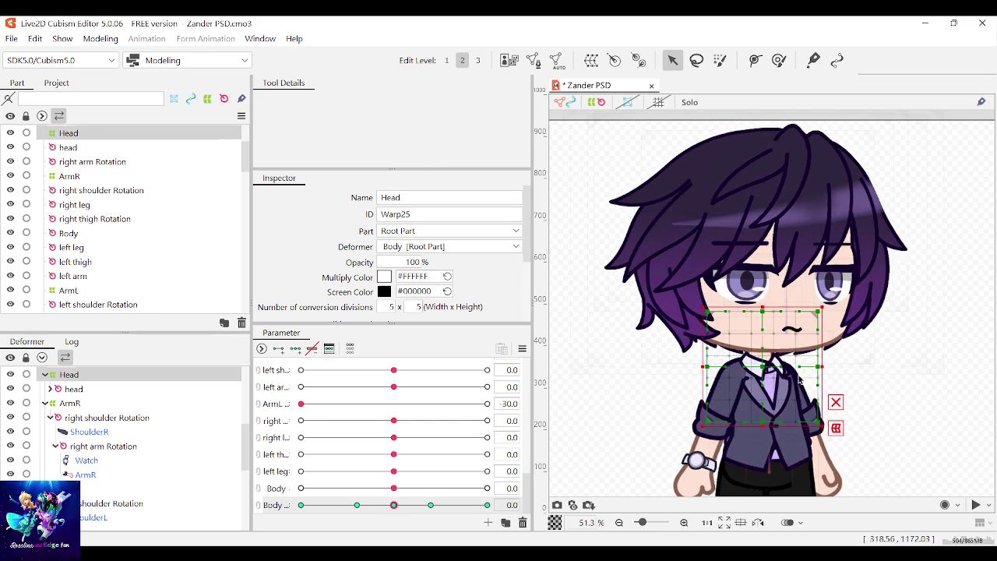
{"action": "left_click", "coordinate": [921, 376]}
{"action": "scroll", "coordinate": [783, 340], "scroll_direction": "up", "scroll_amount": 2}
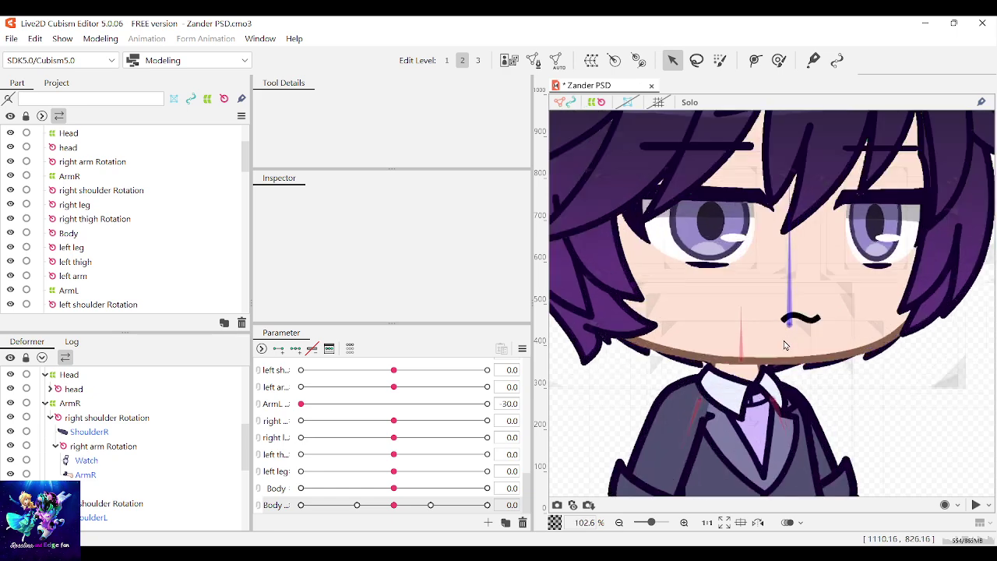
{"action": "scroll", "coordinate": [786, 340], "scroll_direction": "down", "scroll_amount": 2}
{"action": "scroll", "coordinate": [896, 338], "scroll_direction": "up", "scroll_amount": 3}
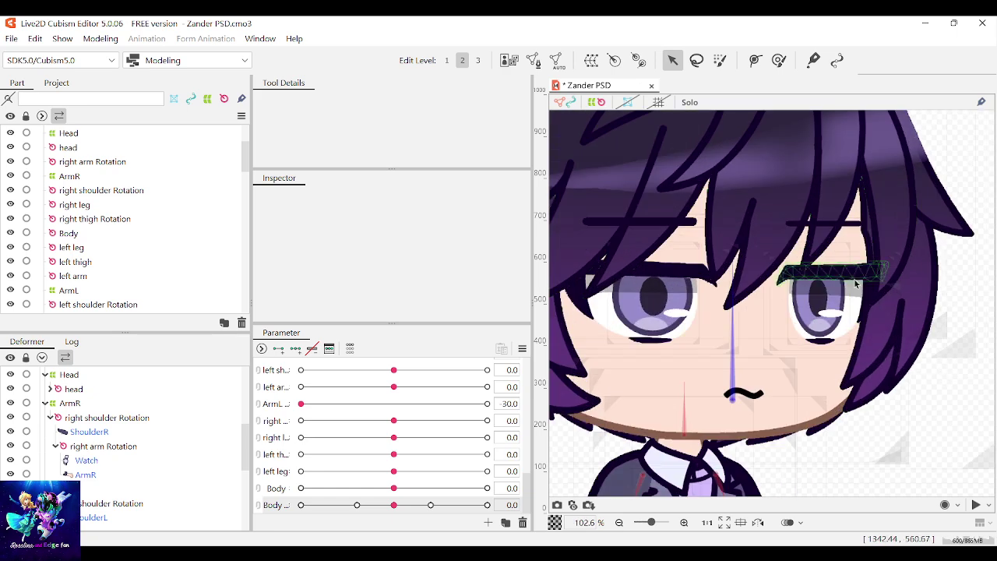
{"action": "scroll", "coordinate": [927, 339], "scroll_direction": "down", "scroll_amount": 2}
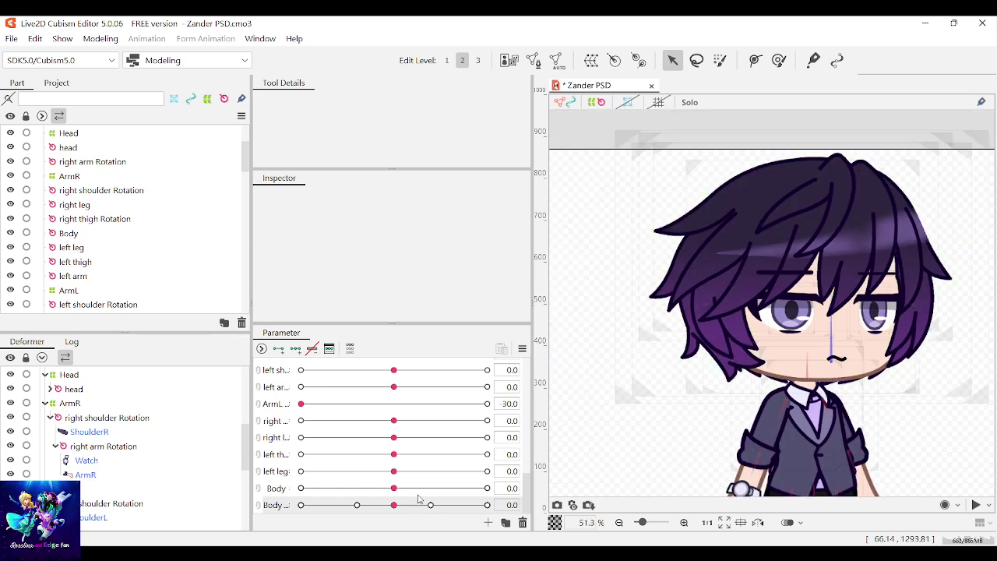
{"action": "left_click_drag", "start_coordinate": [397, 508], "coordinate": [357, 508]}
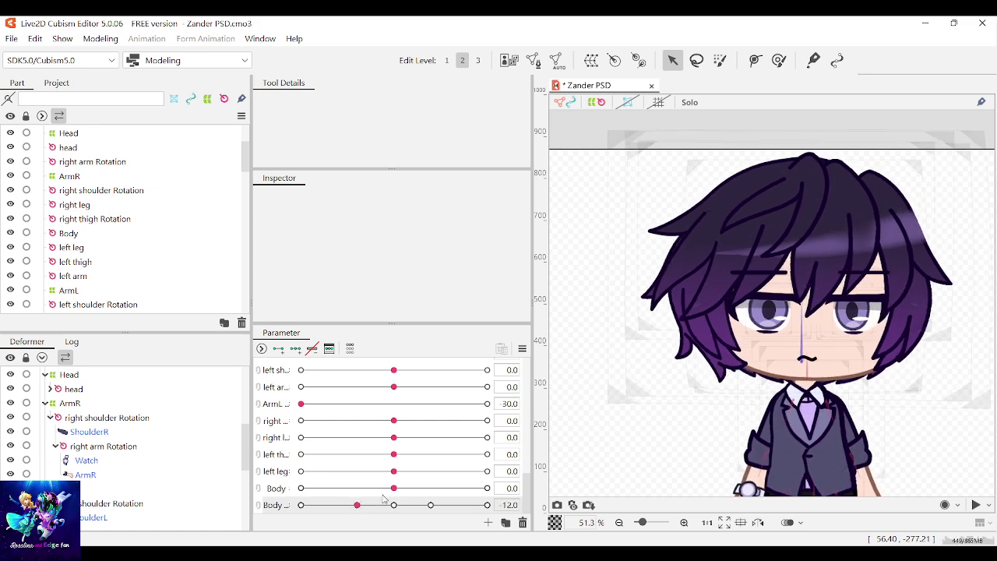
Move the new Head warp deformer slightly to the character's left-facing side of the canvas at the -12.0 key
{"action": "left_click", "coordinate": [792, 393]}
{"action": "scroll", "coordinate": [736, 327], "scroll_direction": "up", "scroll_amount": 3}
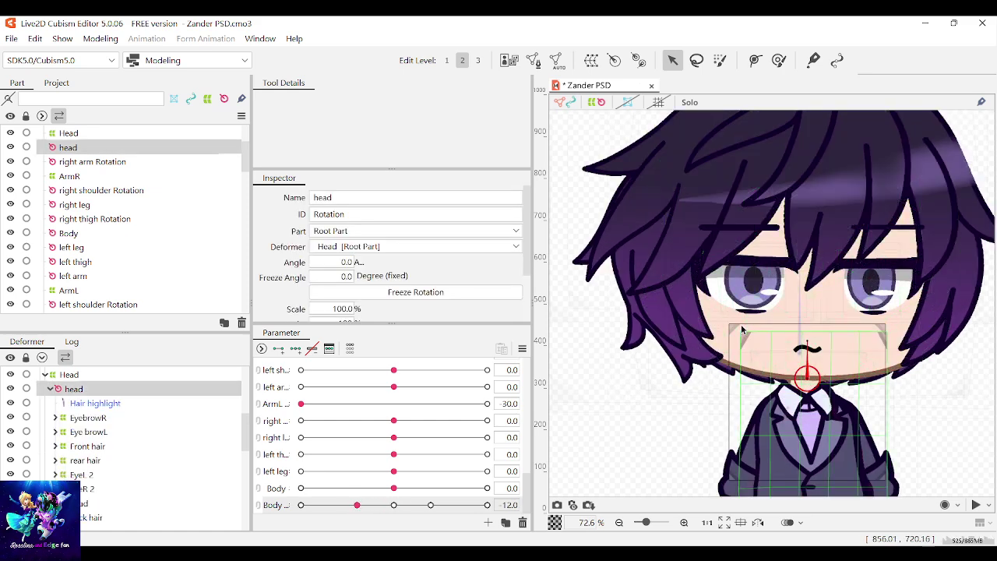
{"action": "left_click", "coordinate": [731, 332]}
{"action": "scroll", "coordinate": [734, 330], "scroll_direction": "down", "scroll_amount": 3}
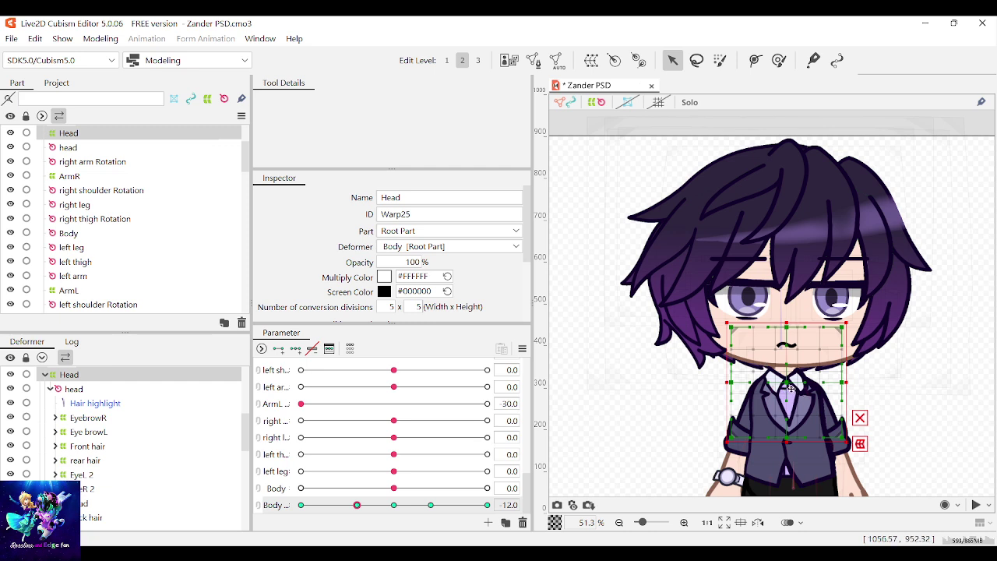
{"action": "left_click_drag", "start_coordinate": [786, 384], "coordinate": [784, 385]}
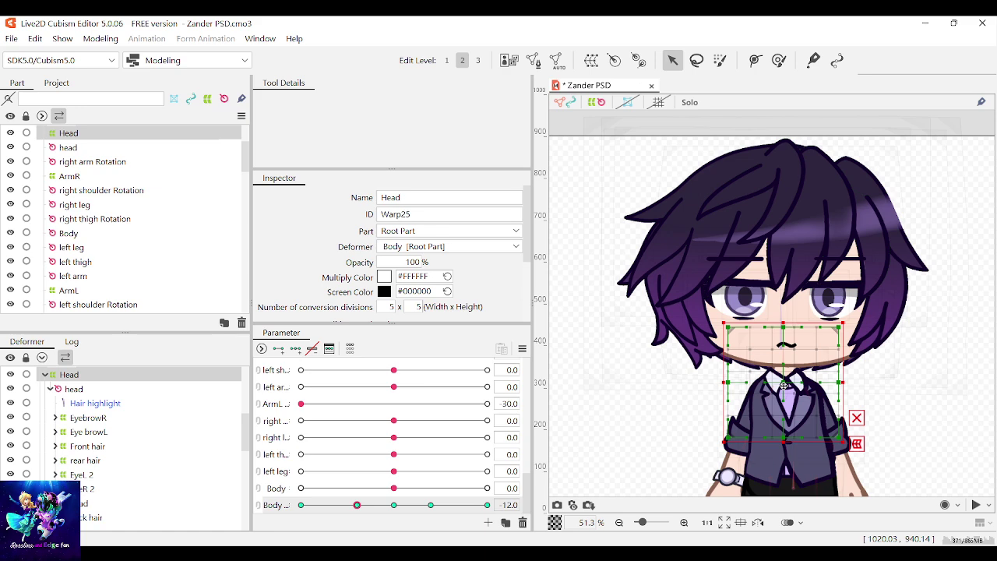
Set the parent deformer of the mouth's Deformer of position adjusting to the Head warp deformer
{"action": "scroll", "coordinate": [782, 344], "scroll_direction": "up", "scroll_amount": 4}
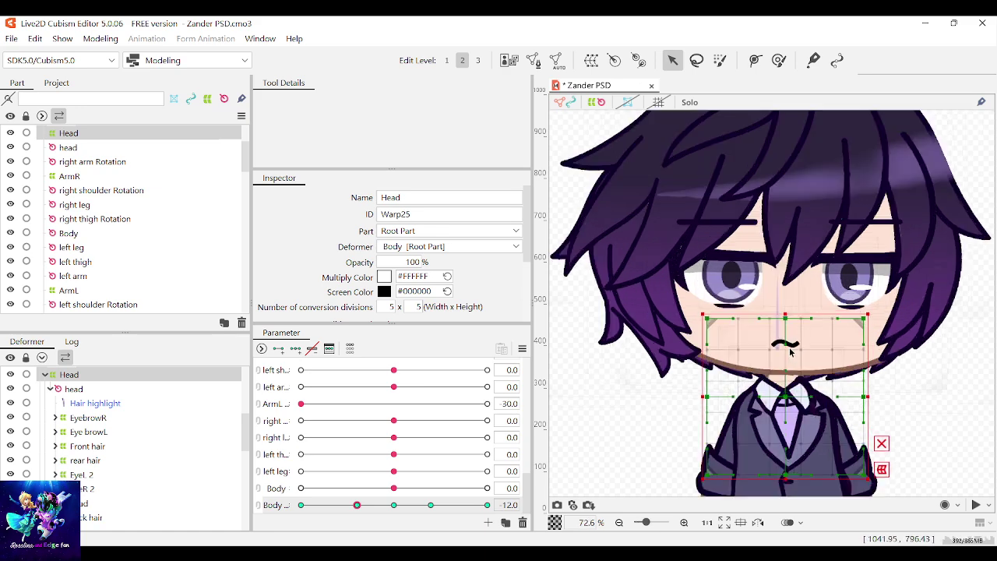
{"action": "left_click", "coordinate": [767, 342]}
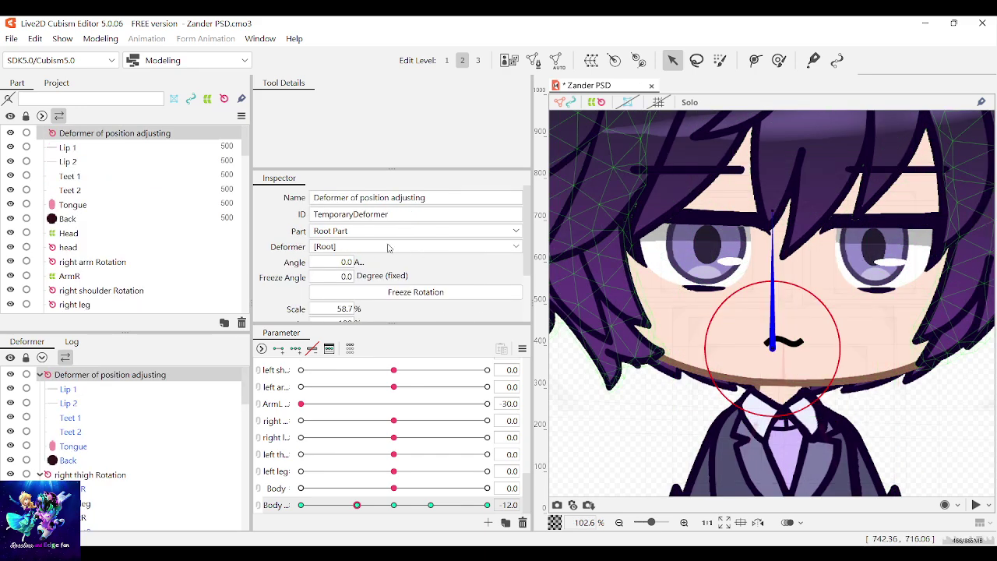
{"action": "left_click", "coordinate": [369, 346]}
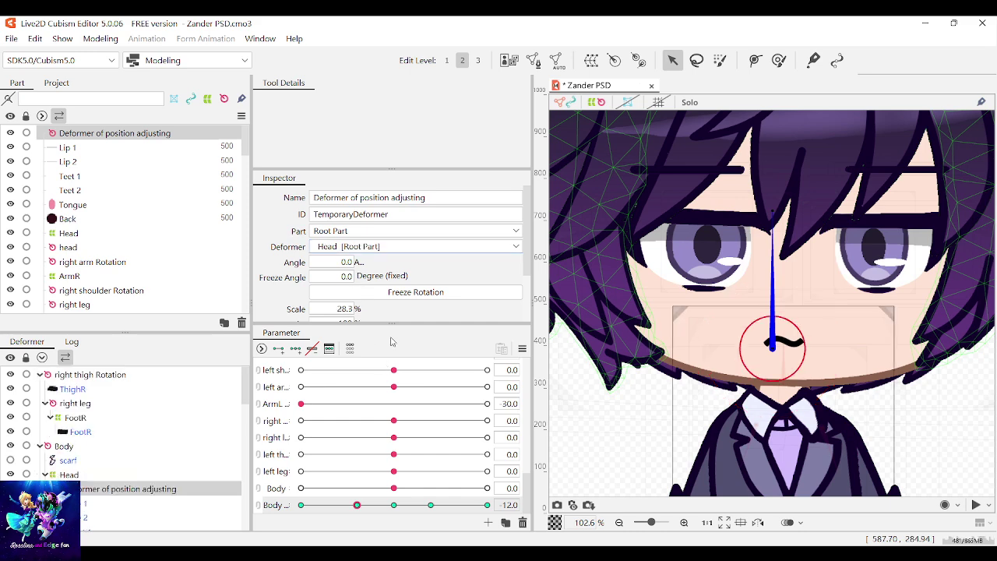
Shift the Head warp deformer a little further left at the -12.0 key and check the head against the body
{"action": "left_click", "coordinate": [676, 311]}
{"action": "scroll", "coordinate": [792, 399], "scroll_direction": "down", "scroll_amount": 3}
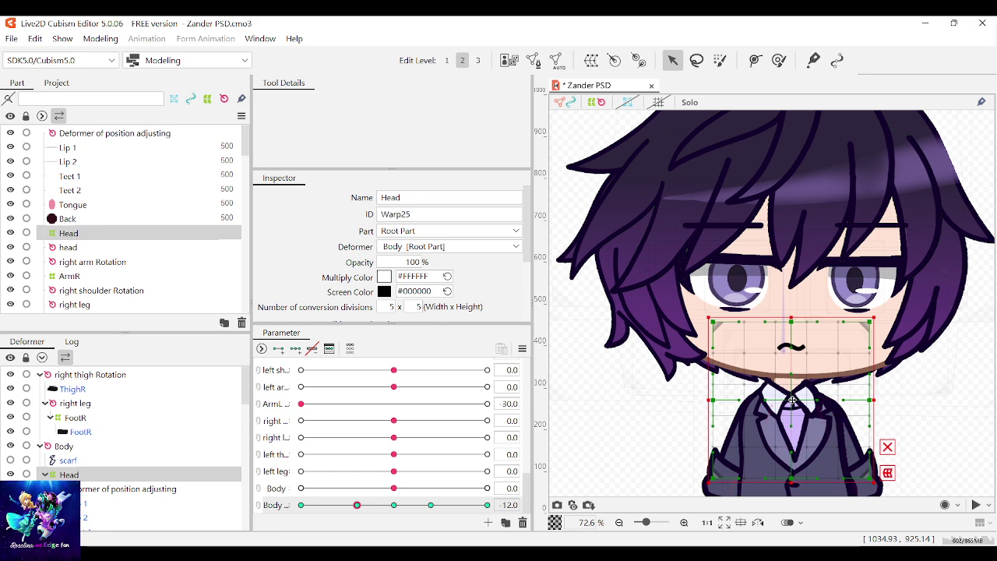
{"action": "left_click_drag", "start_coordinate": [792, 399], "coordinate": [789, 399]}
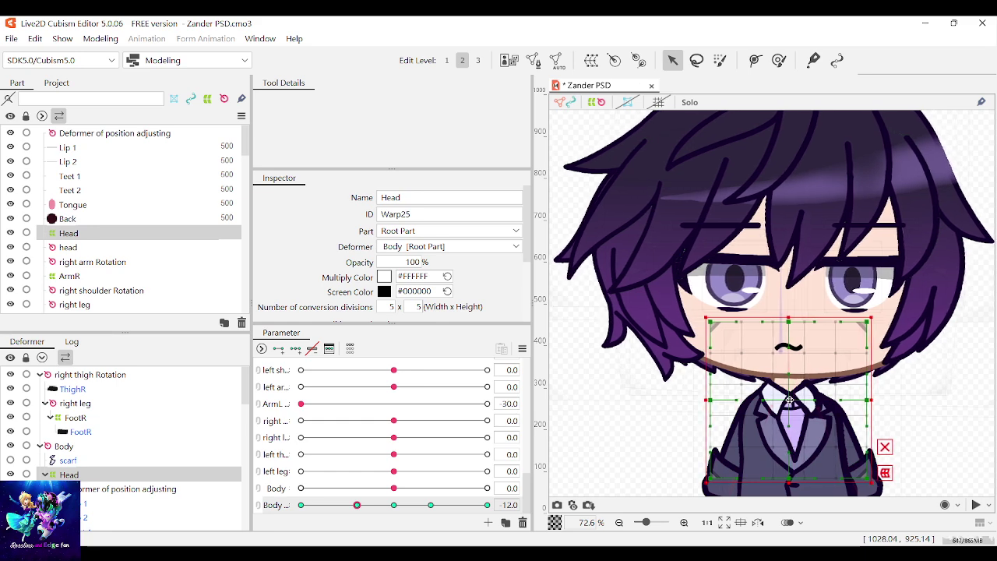
{"action": "left_click", "coordinate": [899, 384]}
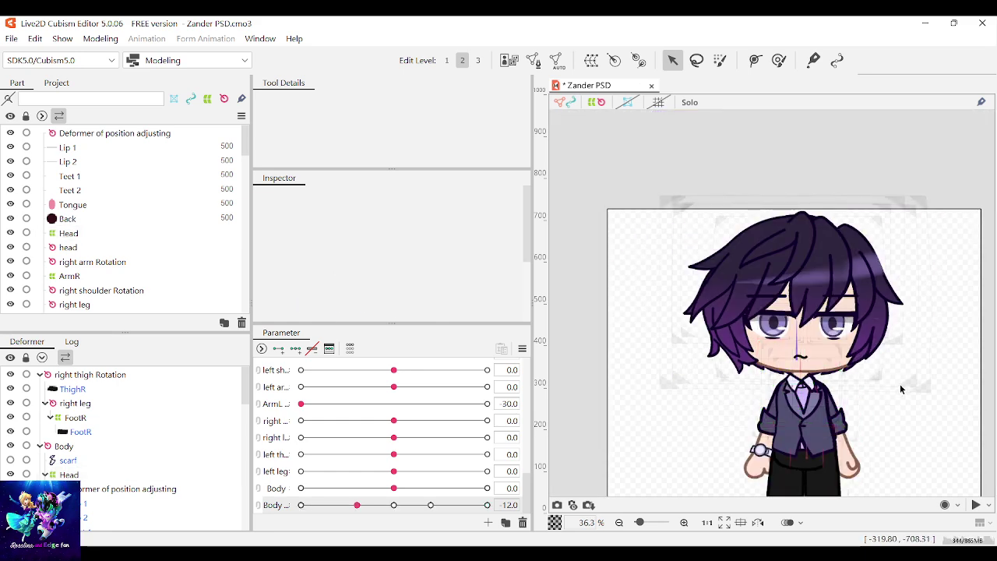
{"action": "scroll", "coordinate": [910, 395], "scroll_direction": "down", "scroll_amount": 3}
{"action": "left_click", "coordinate": [918, 395]}
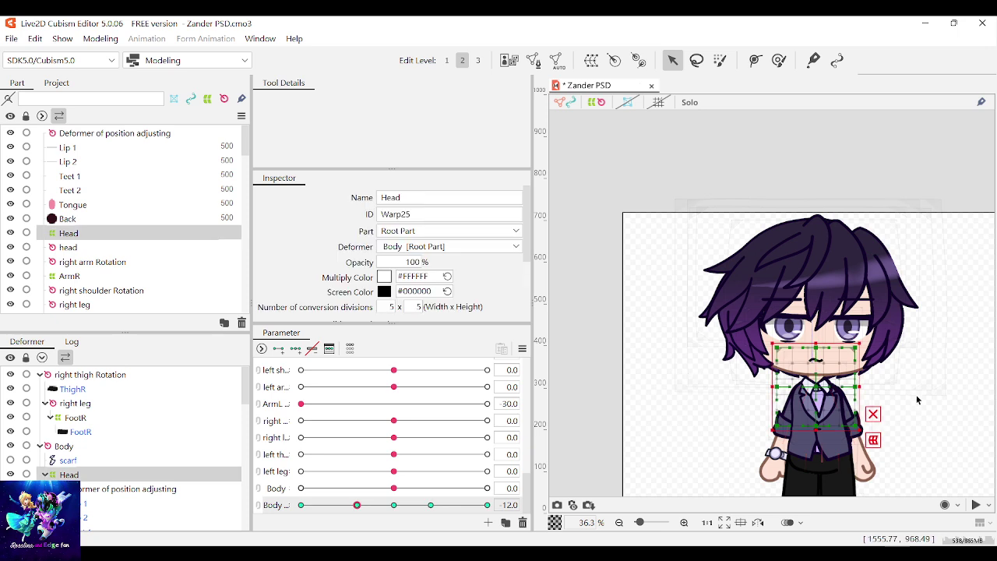
Hide the Deformer of position adjusting and nudge the Head warp deformer marginally left to centre it over the neck
{"action": "left_click", "coordinate": [916, 423]}
{"action": "scroll", "coordinate": [895, 420], "scroll_direction": "up", "scroll_amount": 2}
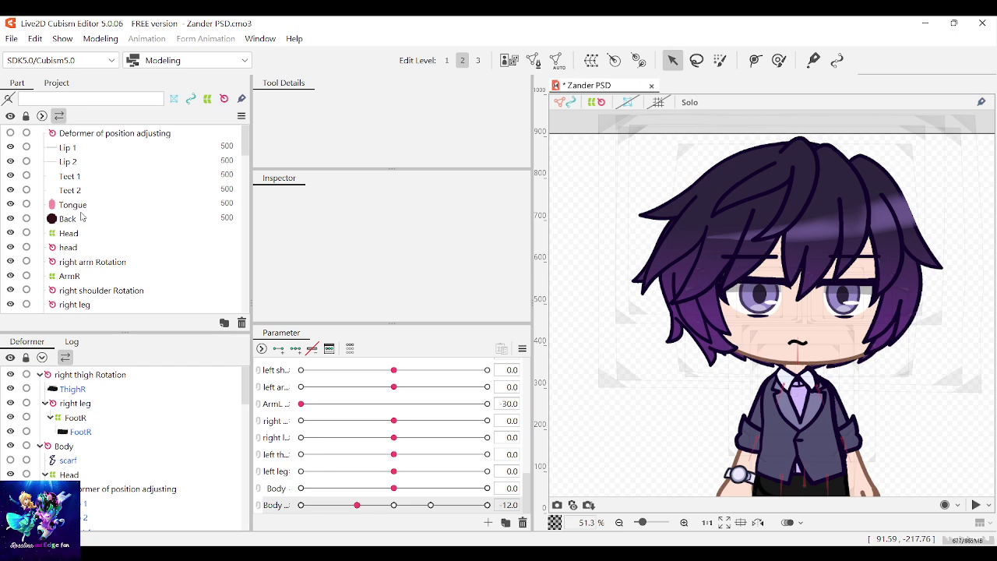
{"action": "left_click", "coordinate": [68, 233]}
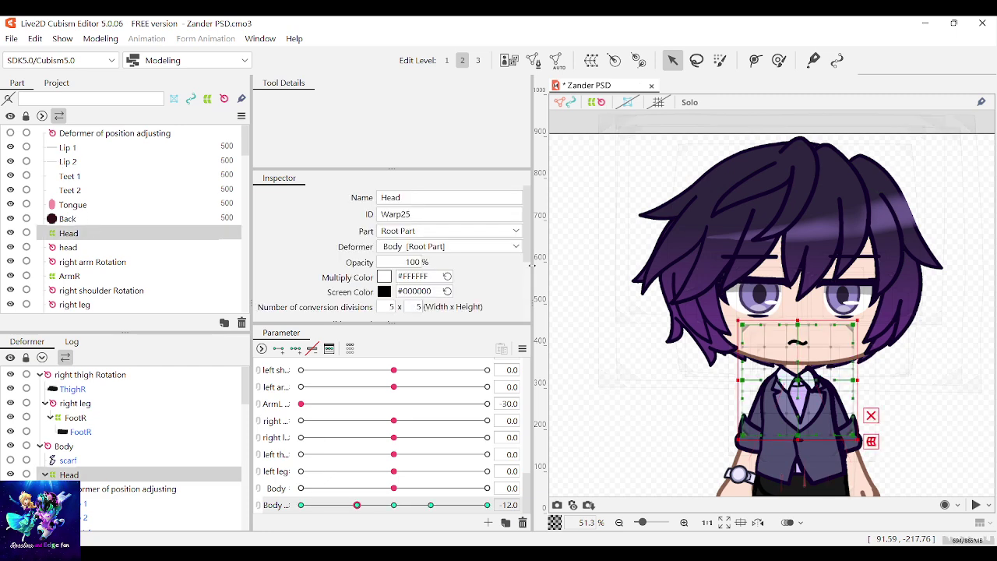
{"action": "left_click", "coordinate": [581, 273]}
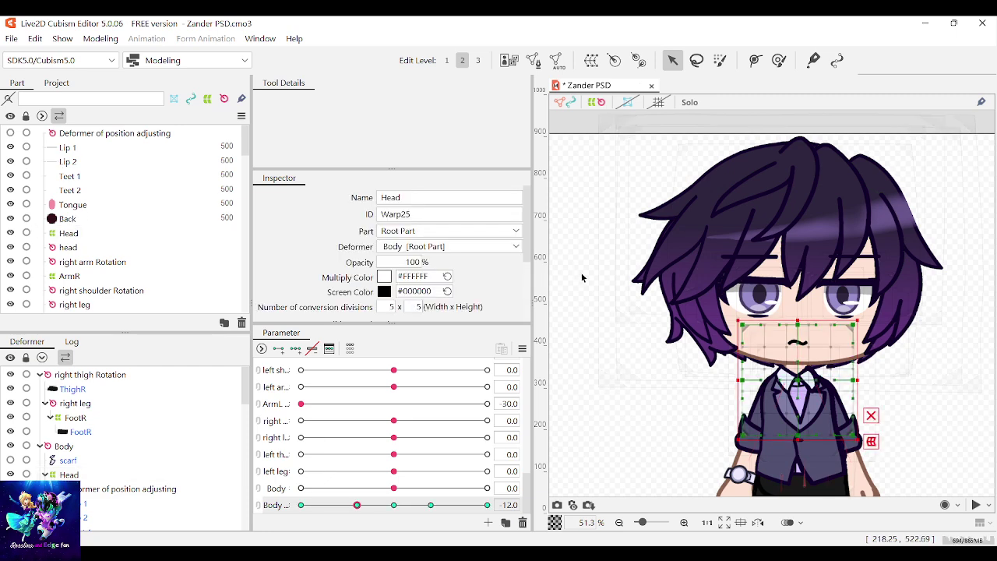
{"action": "left_click", "coordinate": [105, 234]}
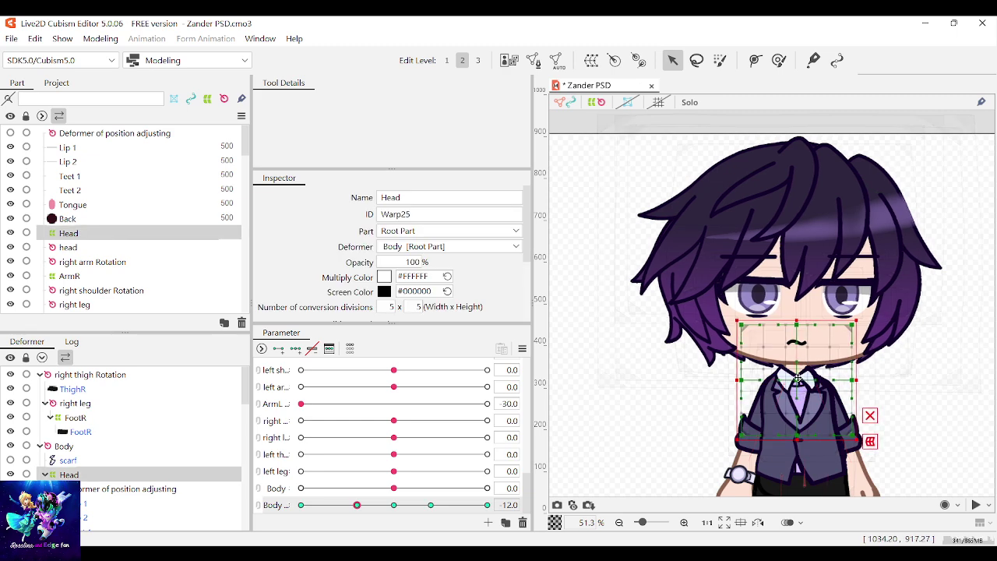
{"action": "left_click", "coordinate": [647, 412]}
{"action": "scroll", "coordinate": [662, 418], "scroll_direction": "down", "scroll_amount": 2}
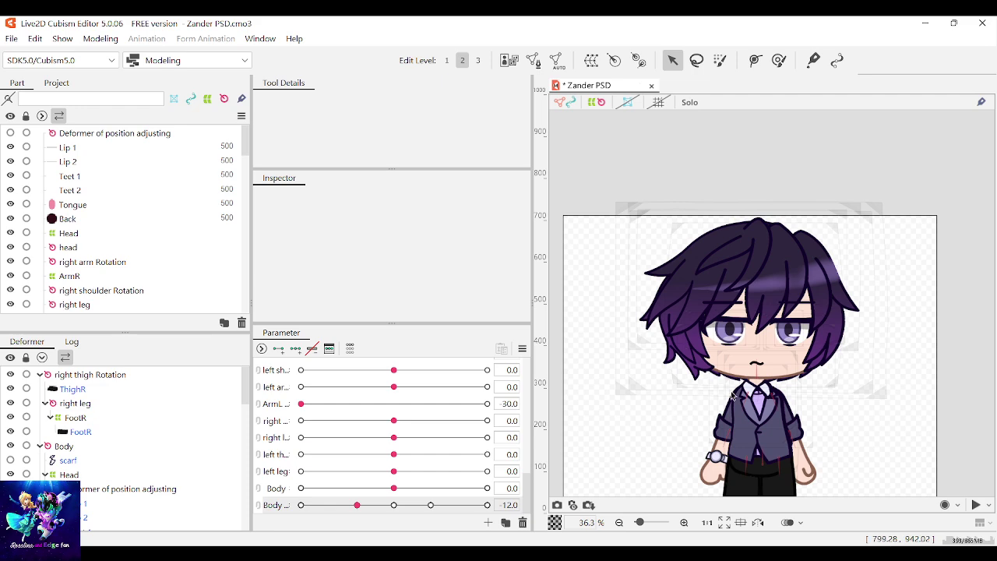
Select the lower control points of the FootL warp deformer and nudge them slightly right at the -12.0 key
{"action": "scroll", "coordinate": [778, 394], "scroll_direction": "down", "scroll_amount": 2}
{"action": "scroll", "coordinate": [775, 431], "scroll_direction": "up", "scroll_amount": 3}
{"action": "scroll", "coordinate": [877, 380], "scroll_direction": "down", "scroll_amount": 3}
{"action": "scroll", "coordinate": [884, 405], "scroll_direction": "up", "scroll_amount": 2}
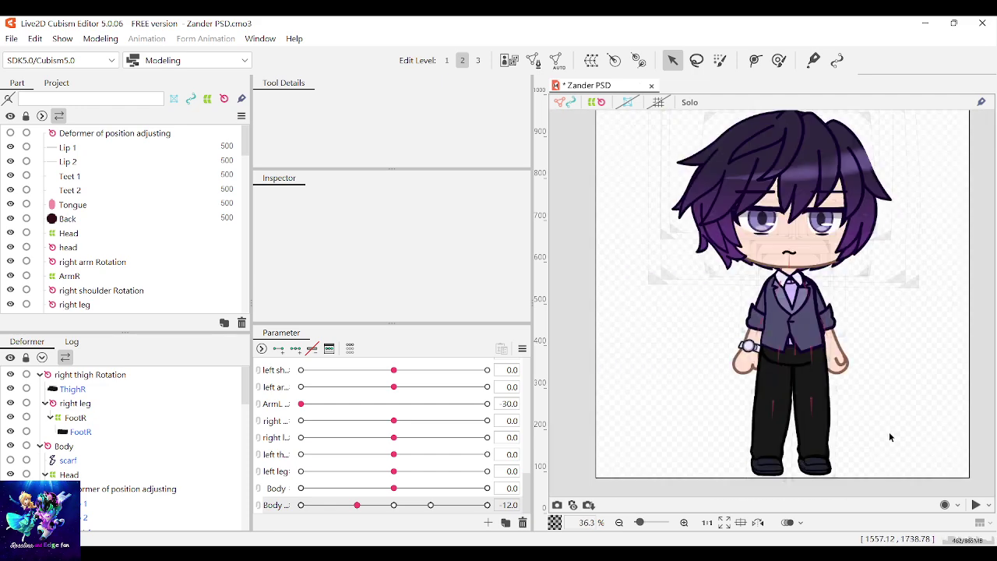
{"action": "left_click", "coordinate": [832, 421]}
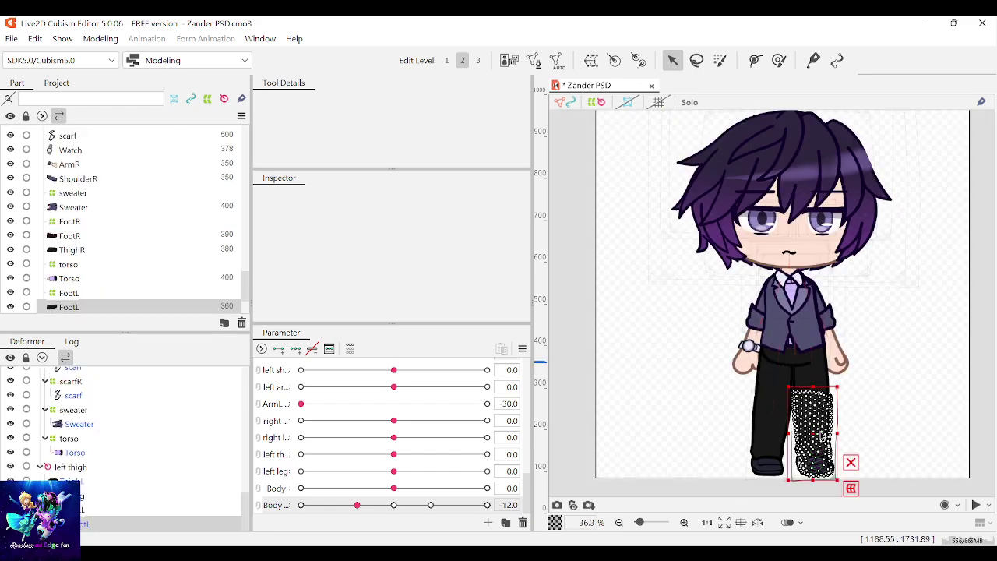
{"action": "scroll", "coordinate": [825, 425], "scroll_direction": "up", "scroll_amount": 3}
{"action": "left_click", "coordinate": [871, 273]}
{"action": "scroll", "coordinate": [870, 296], "scroll_direction": "down", "scroll_amount": 3}
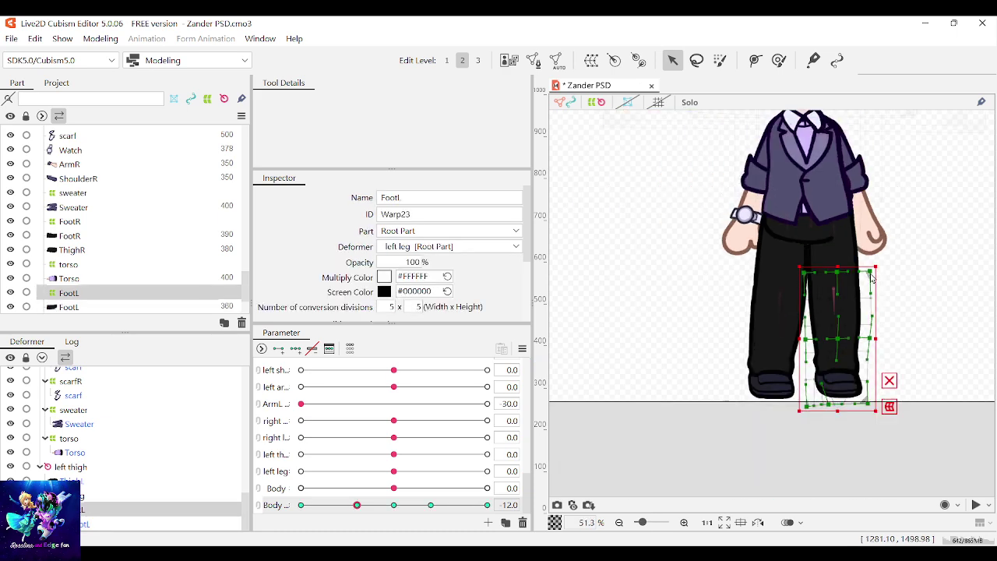
{"action": "scroll", "coordinate": [871, 330], "scroll_direction": "up", "scroll_amount": 5}
{"action": "scroll", "coordinate": [874, 362], "scroll_direction": "down", "scroll_amount": 3}
{"action": "left_click_drag", "start_coordinate": [903, 487], "coordinate": [744, 346]}
{"action": "left_click_drag", "start_coordinate": [885, 416], "coordinate": [890, 416]}
{"action": "left_click", "coordinate": [923, 330]}
{"action": "scroll", "coordinate": [929, 322], "scroll_direction": "down", "scroll_amount": 2}
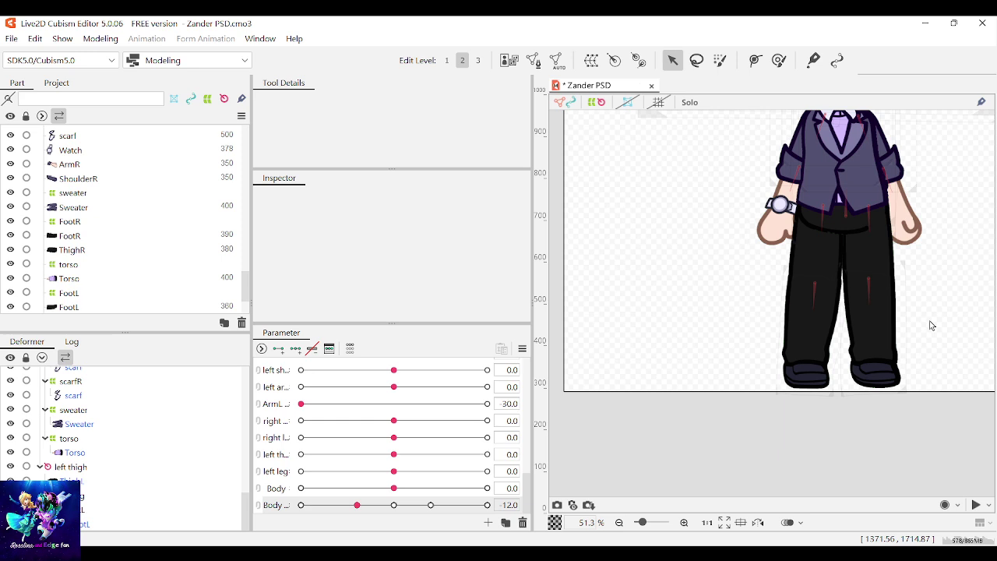
Check the legs around the -12.0 key of the body-turn parameter and save the model
{"action": "scroll", "coordinate": [929, 325], "scroll_direction": "up", "scroll_amount": 2}
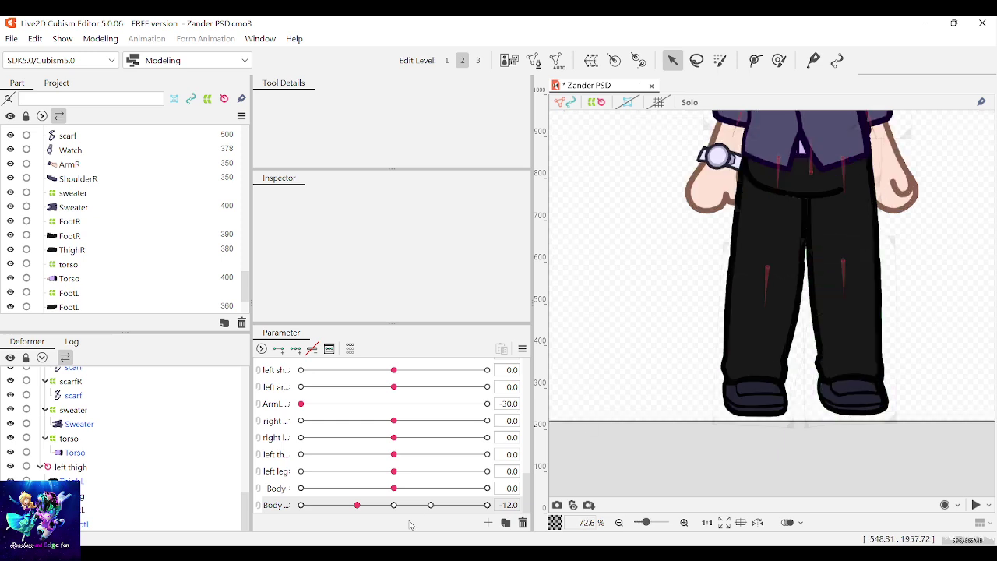
{"action": "mouse_move", "coordinate": [361, 505]}
{"action": "left_mouse_down"}
{"action": "mouse_move", "coordinate": [397, 505]}
{"action": "mouse_move", "coordinate": [356, 504]}
{"action": "left_mouse_up"}
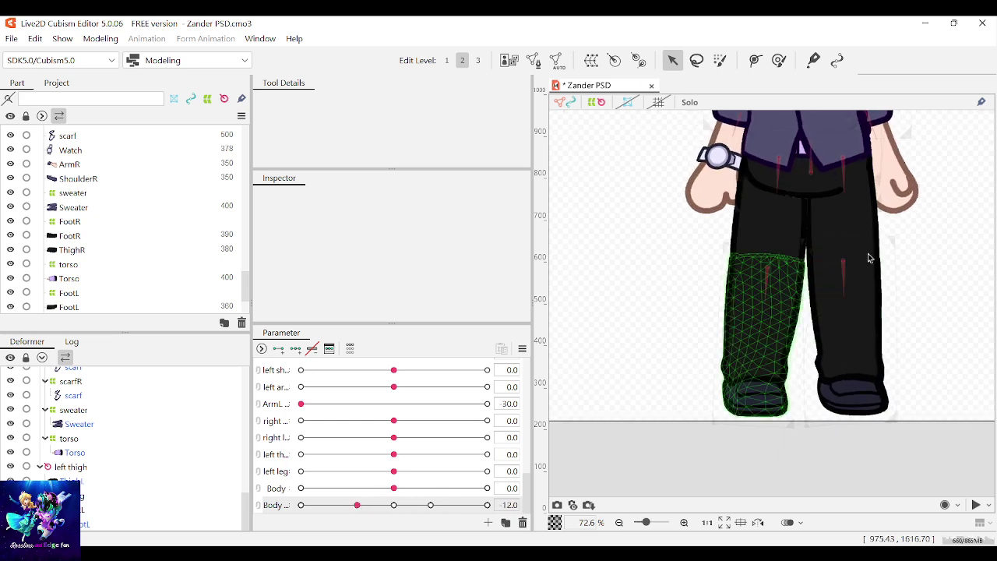
{"action": "scroll", "coordinate": [869, 257], "scroll_direction": "down", "scroll_amount": 3}
{"action": "scroll", "coordinate": [868, 262], "scroll_direction": "up", "scroll_amount": 2}
{"action": "left_click", "coordinate": [724, 521]}
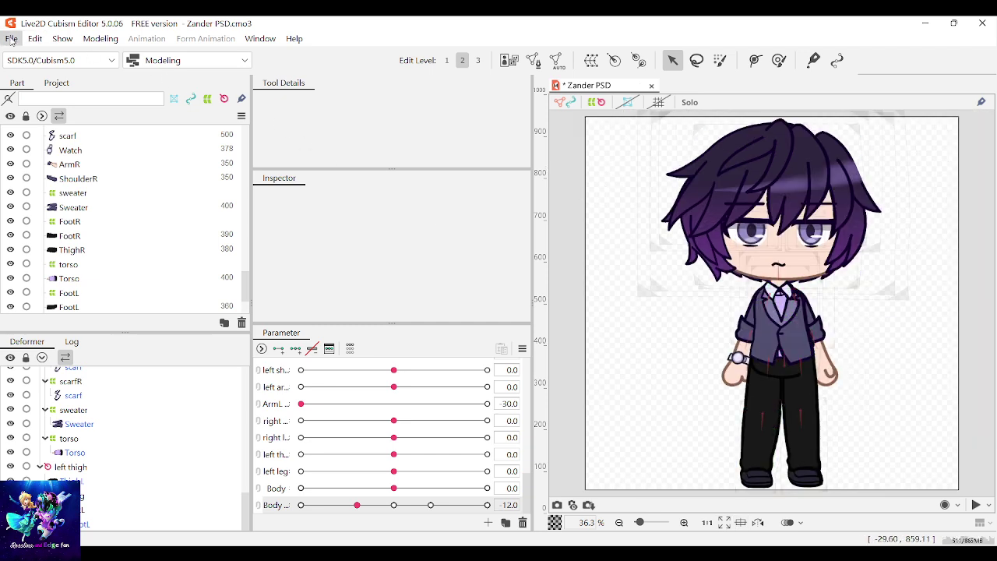
{"action": "key", "text": "ctrl+s"}
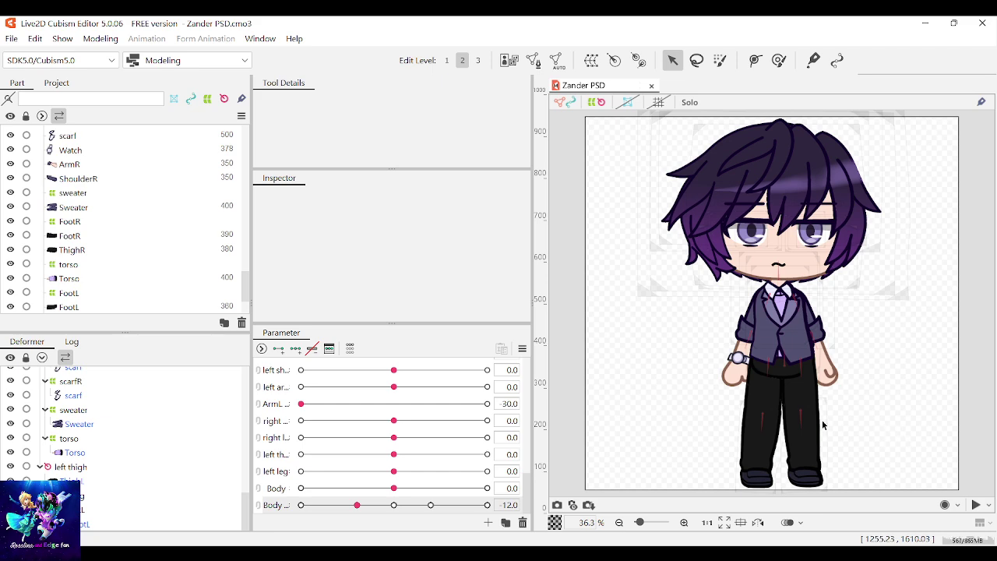
Examine the ThighL and FootL parts and the deformers that control the left leg
{"action": "left_click", "coordinate": [804, 385]}
{"action": "scroll", "coordinate": [794, 355], "scroll_direction": "up", "scroll_amount": 3}
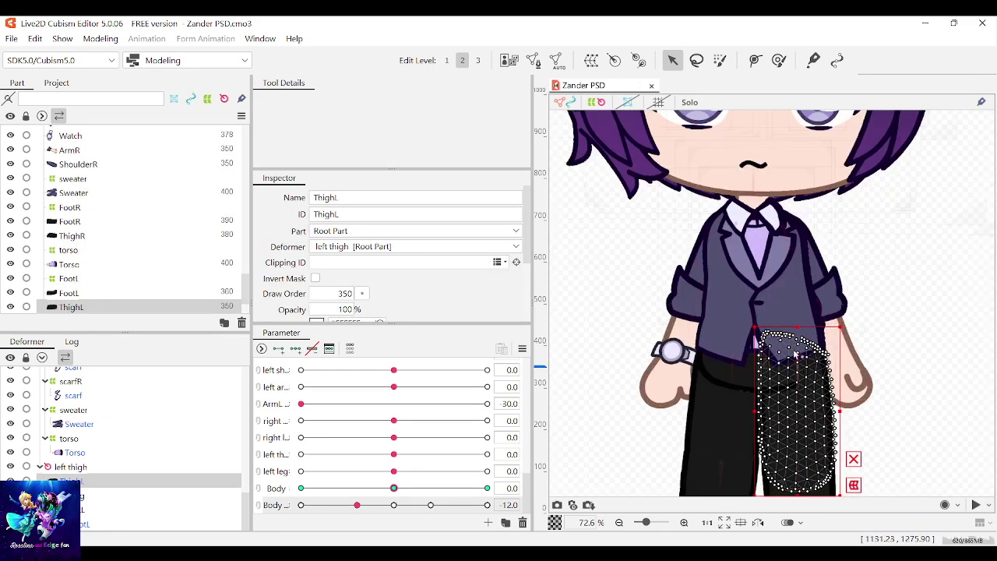
{"action": "left_click", "coordinate": [69, 293]}
{"action": "scroll", "coordinate": [785, 368], "scroll_direction": "down", "scroll_amount": 4}
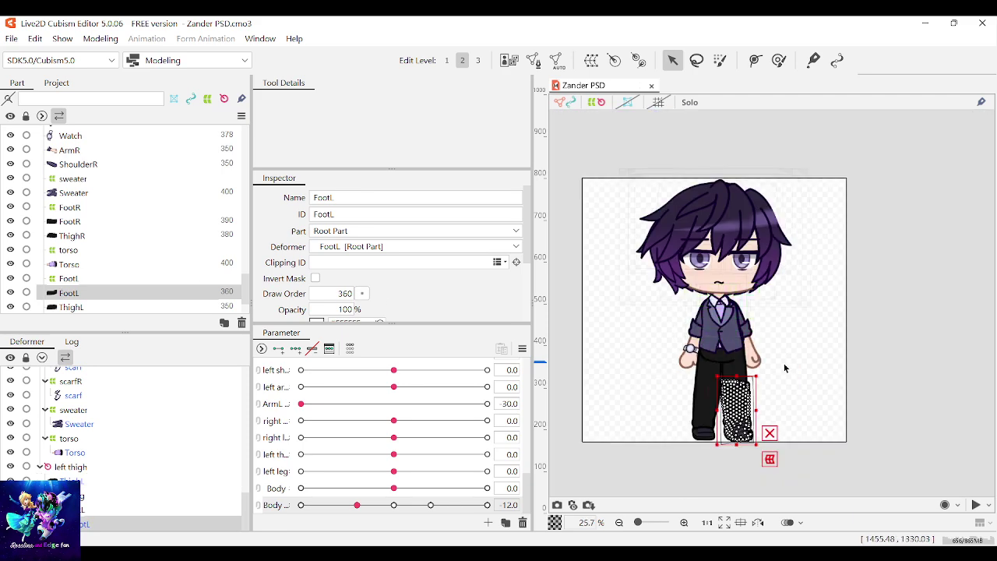
{"action": "scroll", "coordinate": [785, 369], "scroll_direction": "up", "scroll_amount": 6}
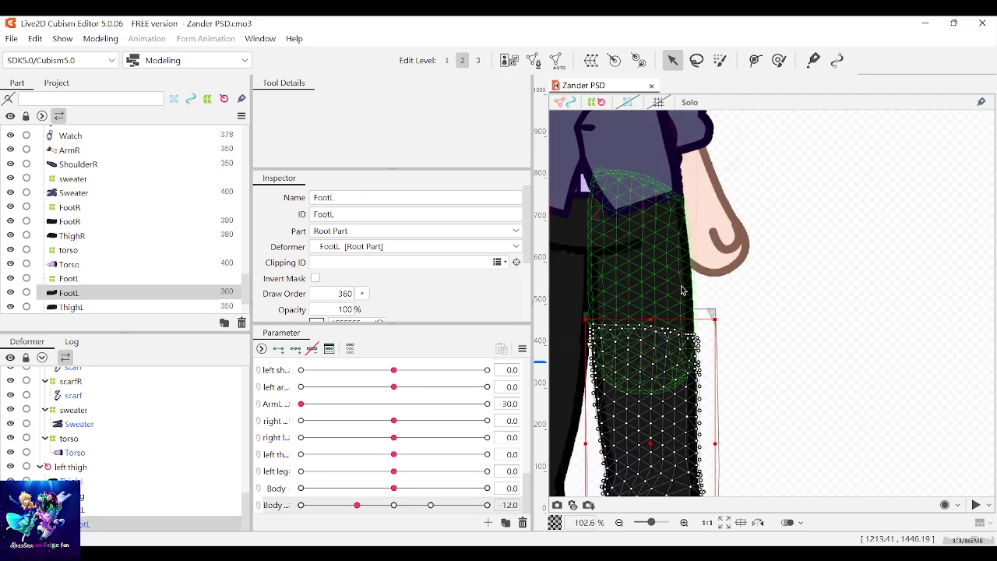
{"action": "scroll", "coordinate": [682, 291], "scroll_direction": "up", "scroll_amount": 5}
{"action": "left_click", "coordinate": [775, 351]}
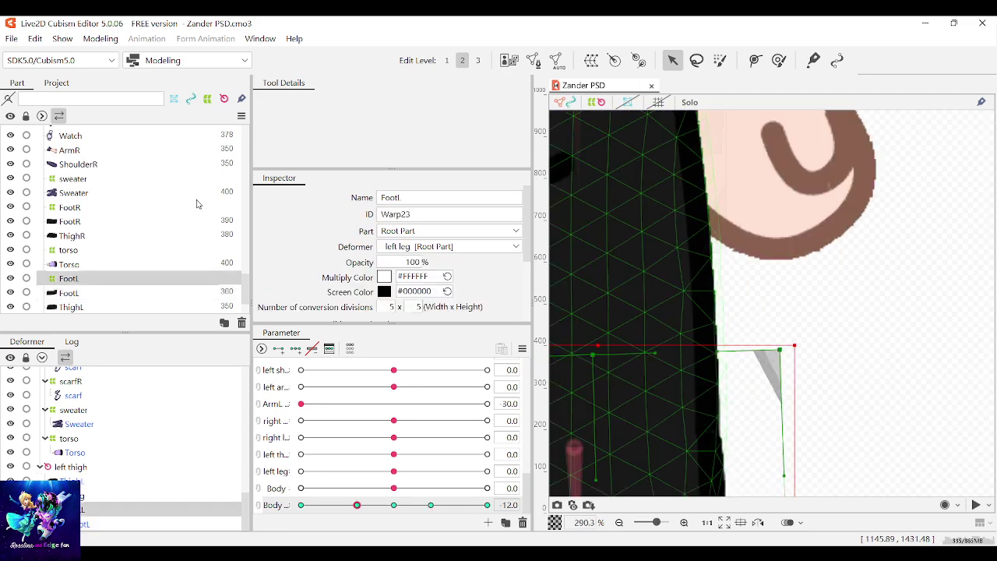
{"action": "scroll", "coordinate": [172, 243], "scroll_direction": "down", "scroll_amount": 2}
{"action": "scroll", "coordinate": [164, 296], "scroll_direction": "up", "scroll_amount": 3}
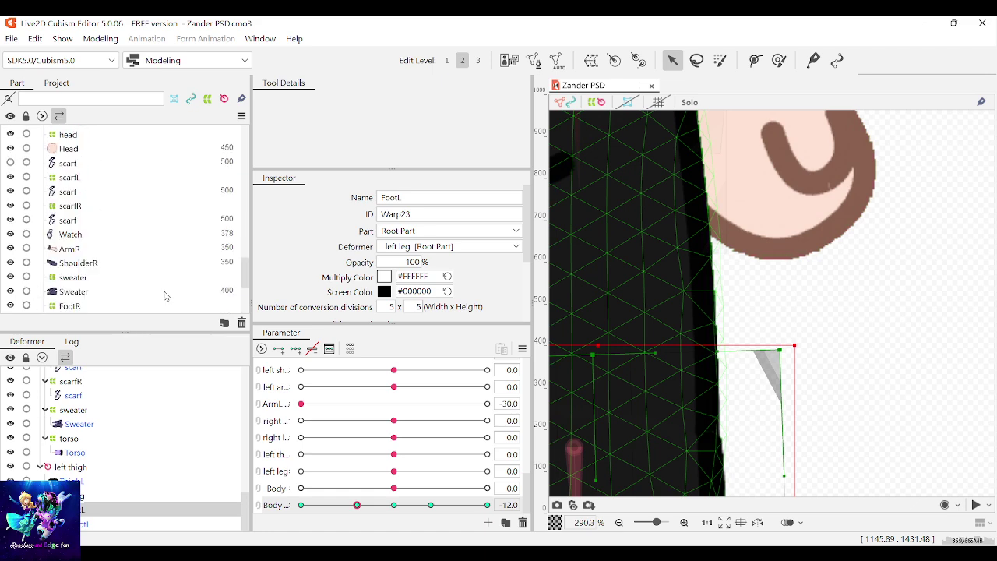
{"action": "scroll", "coordinate": [164, 294], "scroll_direction": "up", "scroll_amount": 6}
{"action": "scroll", "coordinate": [724, 228], "scroll_direction": "down", "scroll_amount": 3}
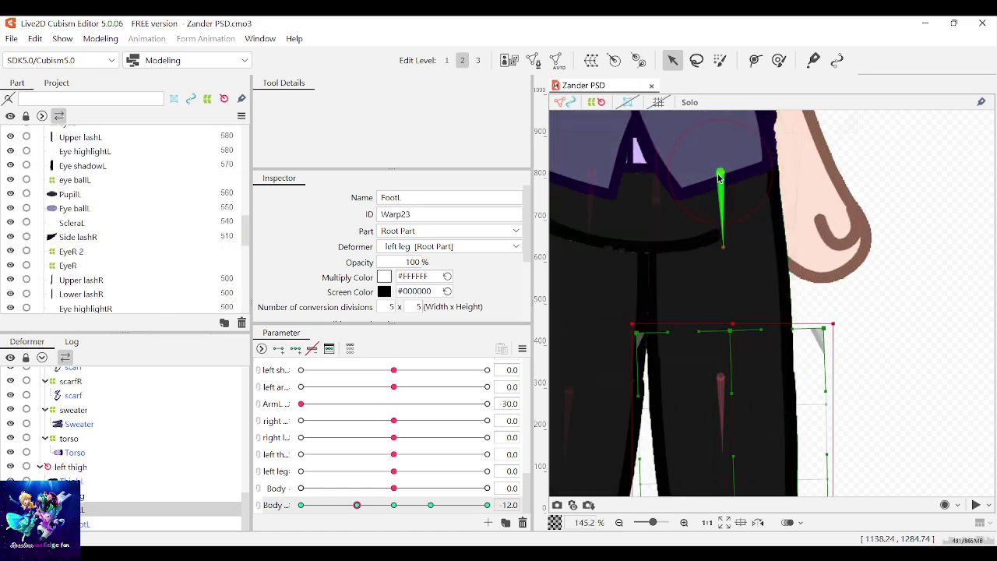
Create a parent warp deformer named LegL around the left thigh rotation deformer
{"action": "left_click", "coordinate": [719, 178]}
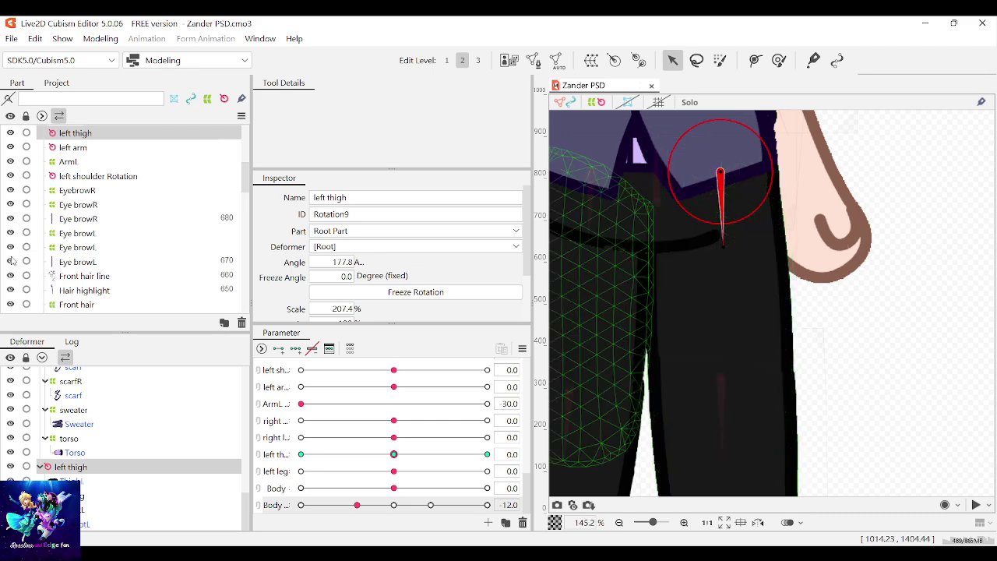
{"action": "scroll", "coordinate": [50, 244], "scroll_direction": "down", "scroll_amount": 2}
{"action": "scroll", "coordinate": [51, 243], "scroll_direction": "down", "scroll_amount": 4}
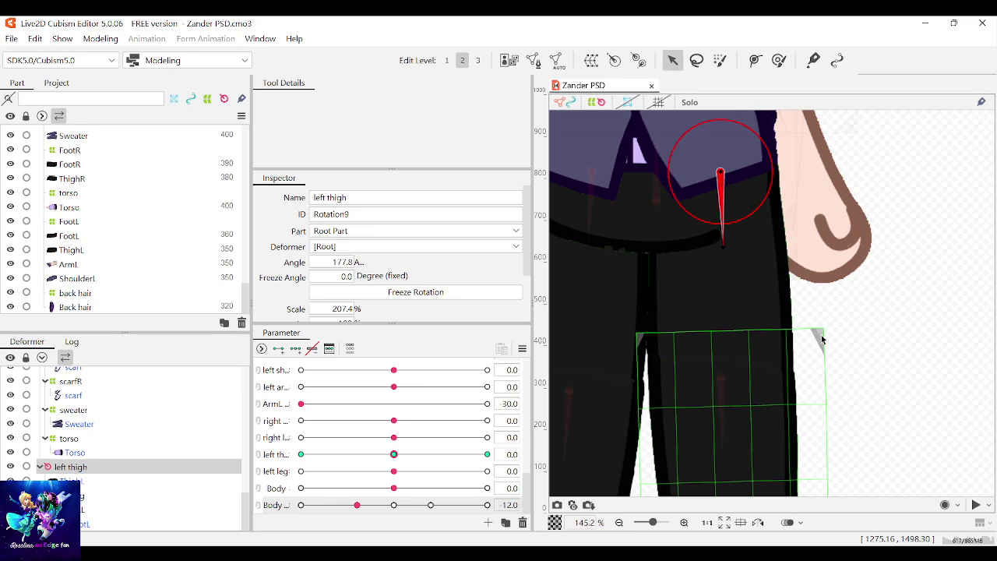
{"action": "left_click", "coordinate": [821, 335]}
{"action": "scroll", "coordinate": [821, 335], "scroll_direction": "down", "scroll_amount": 3}
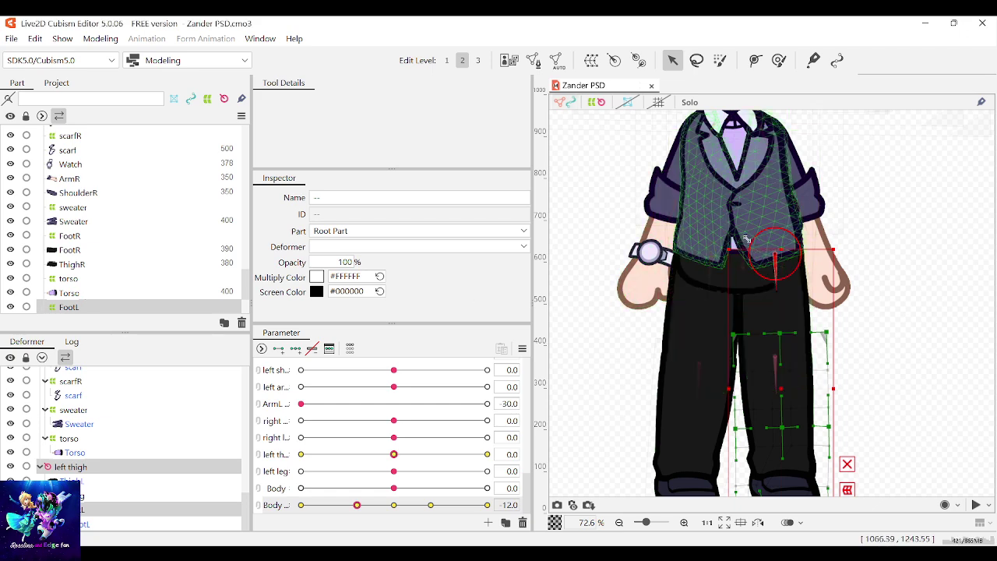
{"action": "left_click", "coordinate": [823, 335]}
{"action": "left_click", "coordinate": [775, 260]}
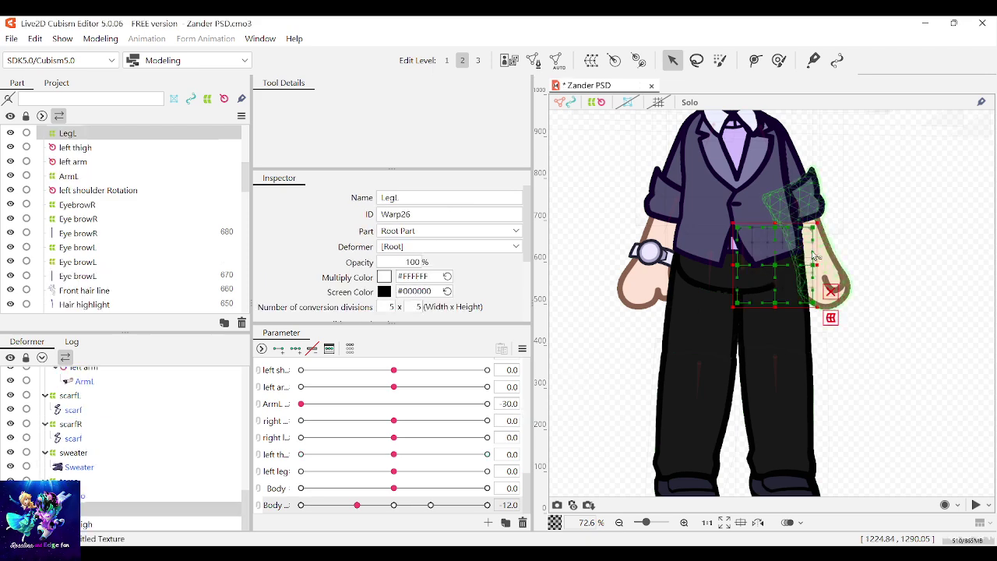
{"action": "left_click_drag", "start_coordinate": [824, 222], "coordinate": [824, 224]}
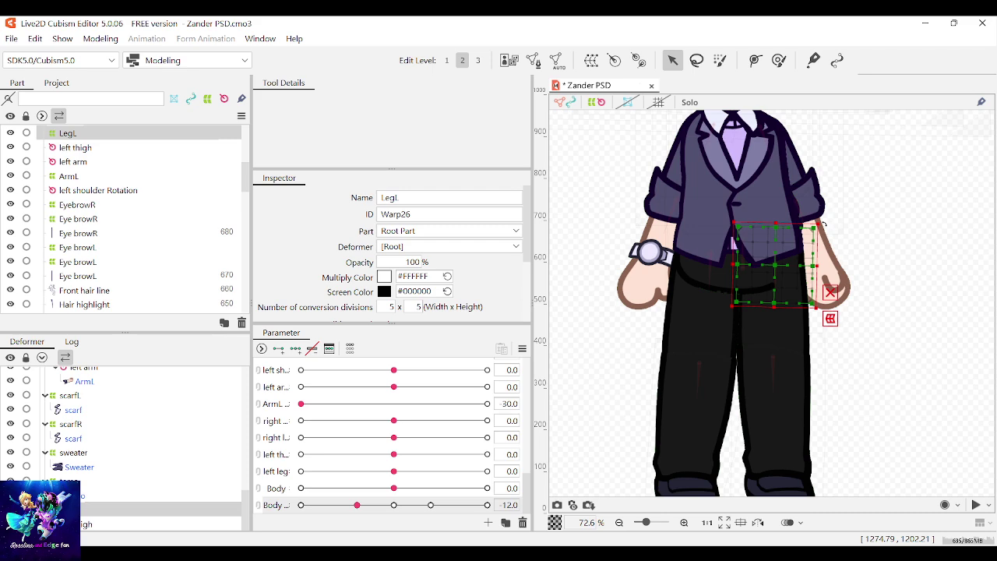
{"action": "scroll", "coordinate": [810, 249], "scroll_direction": "down", "scroll_amount": 1}
{"action": "scroll", "coordinate": [802, 265], "scroll_direction": "up", "scroll_amount": 2}
{"action": "scroll", "coordinate": [798, 275], "scroll_direction": "down", "scroll_amount": 1}
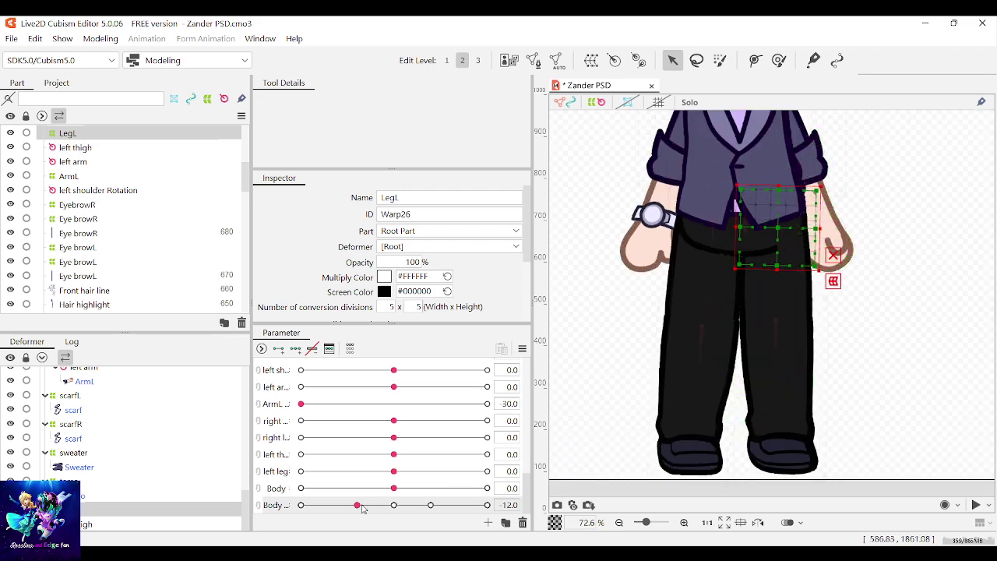
{"action": "key", "text": "ctrl+z"}
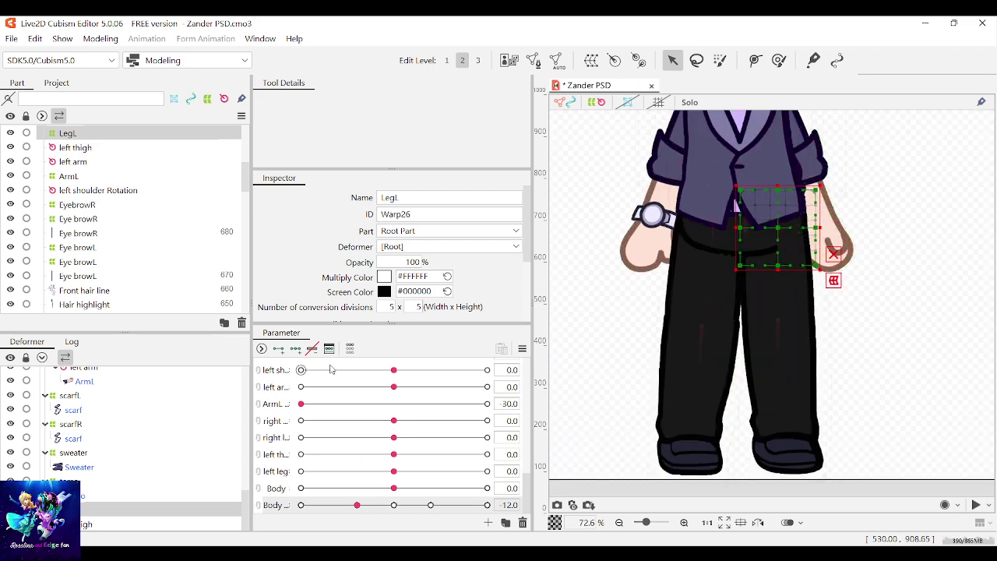
Add body-turn keys to the LegL warp deformer, then rotate it slightly clockwise and nudge it down at the -12.0 key
{"action": "left_click", "coordinate": [296, 350]}
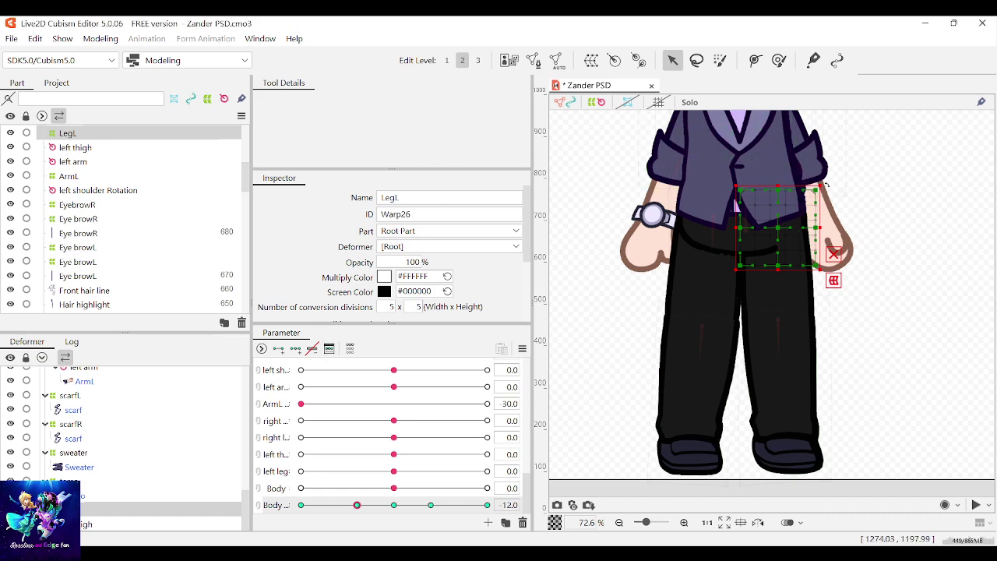
{"action": "left_click_drag", "start_coordinate": [827, 184], "coordinate": [826, 185]}
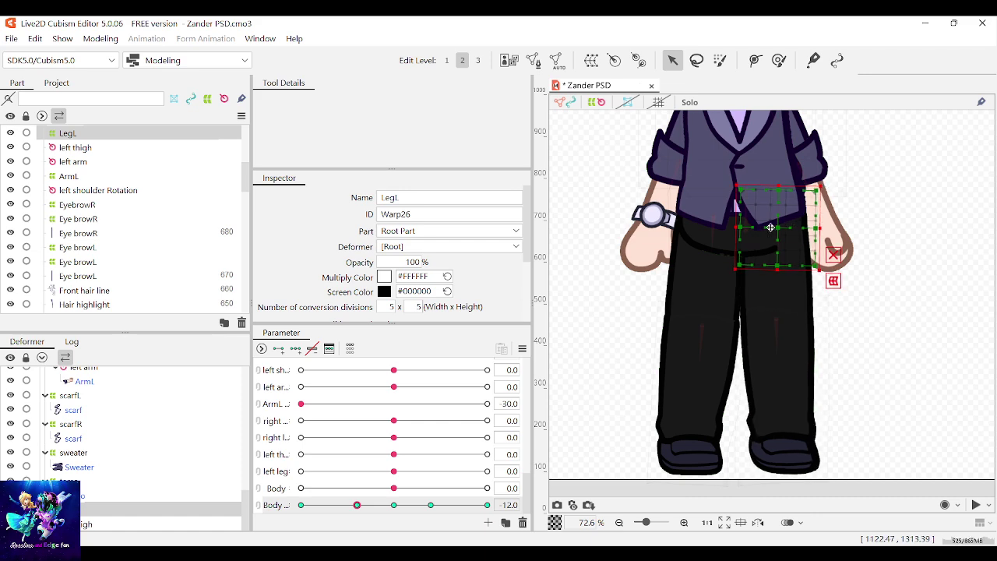
{"action": "left_click_drag", "start_coordinate": [770, 227], "coordinate": [770, 228]}
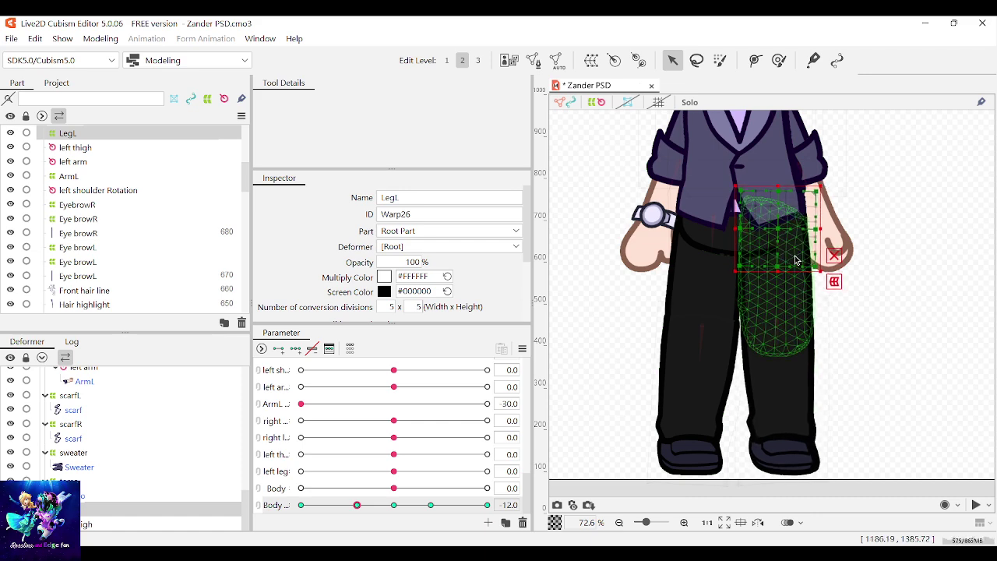
{"action": "left_click", "coordinate": [904, 348]}
{"action": "scroll", "coordinate": [783, 391], "scroll_direction": "down", "scroll_amount": 3}
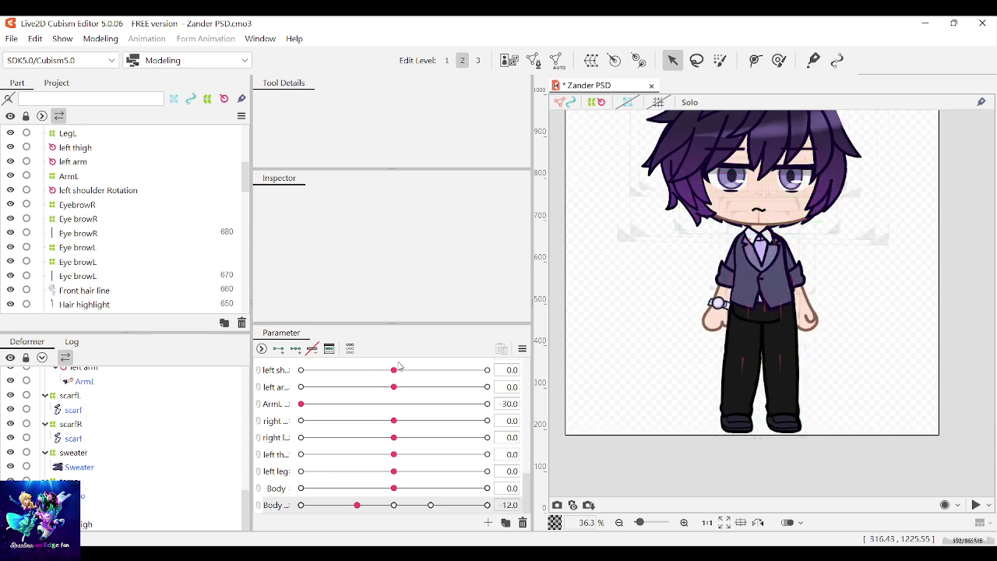
{"action": "mouse_move", "coordinate": [358, 505]}
{"action": "left_mouse_down"}
{"action": "mouse_move", "coordinate": [405, 505]}
{"action": "mouse_move", "coordinate": [357, 504]}
{"action": "left_mouse_up"}
Select the upper control points of the sweater warp deformer and shift them slightly right and up at the -12.0 key
{"action": "scroll", "coordinate": [771, 249], "scroll_direction": "up", "scroll_amount": 2}
{"action": "left_click", "coordinate": [769, 310]}
{"action": "scroll", "coordinate": [765, 258], "scroll_direction": "up", "scroll_amount": 2}
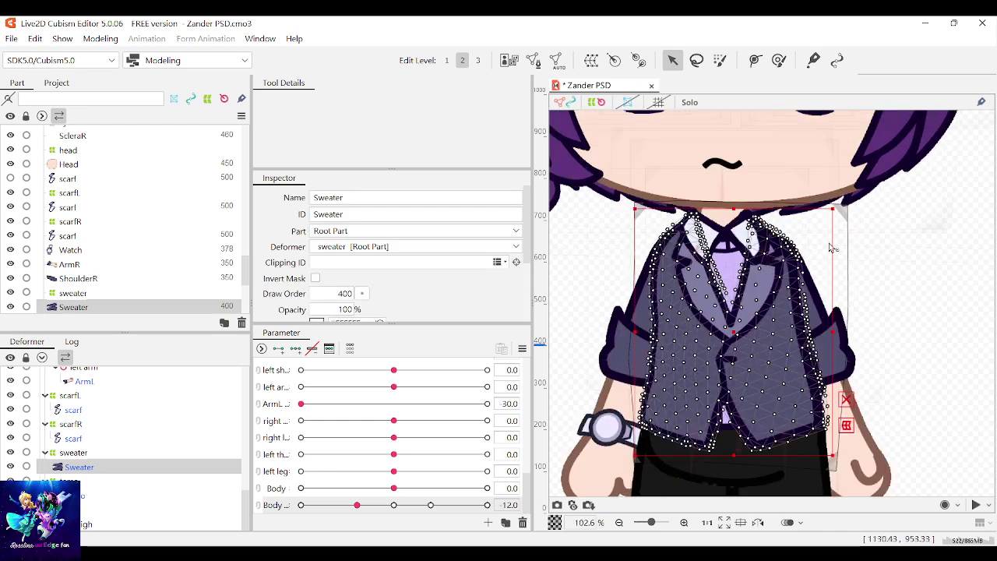
{"action": "left_click", "coordinate": [850, 207]}
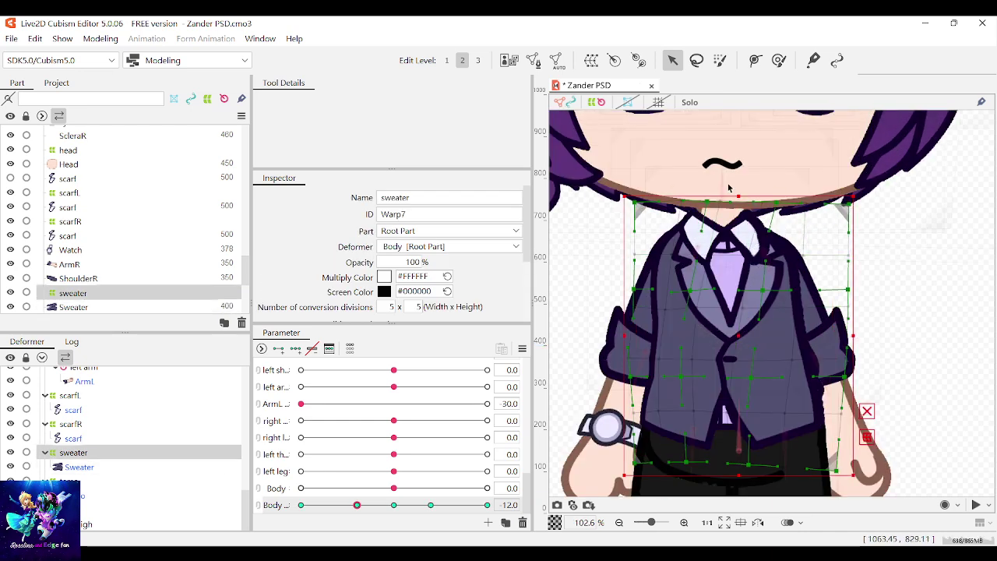
{"action": "left_click_drag", "start_coordinate": [592, 167], "coordinate": [899, 381]}
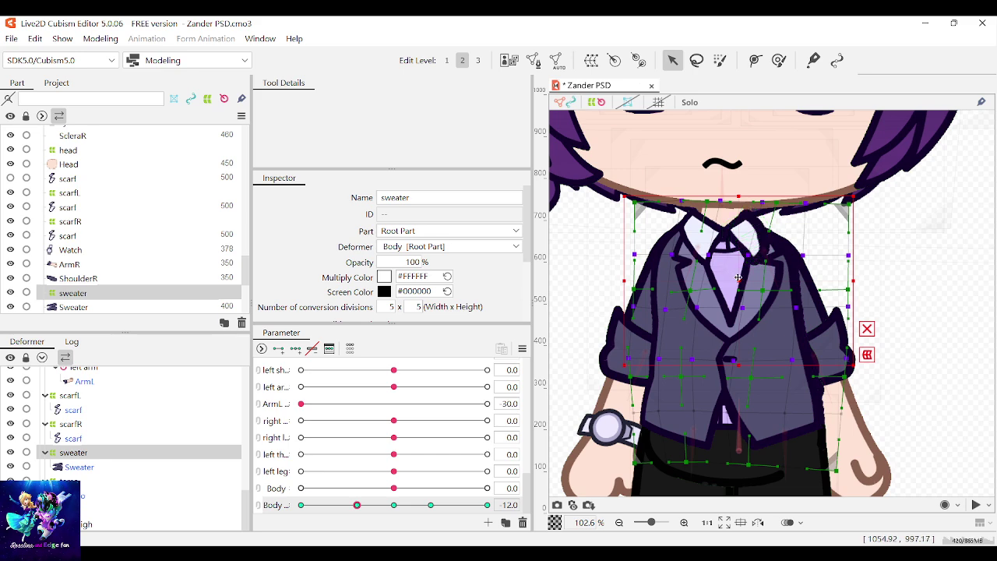
{"action": "left_click_drag", "start_coordinate": [738, 278], "coordinate": [740, 276]}
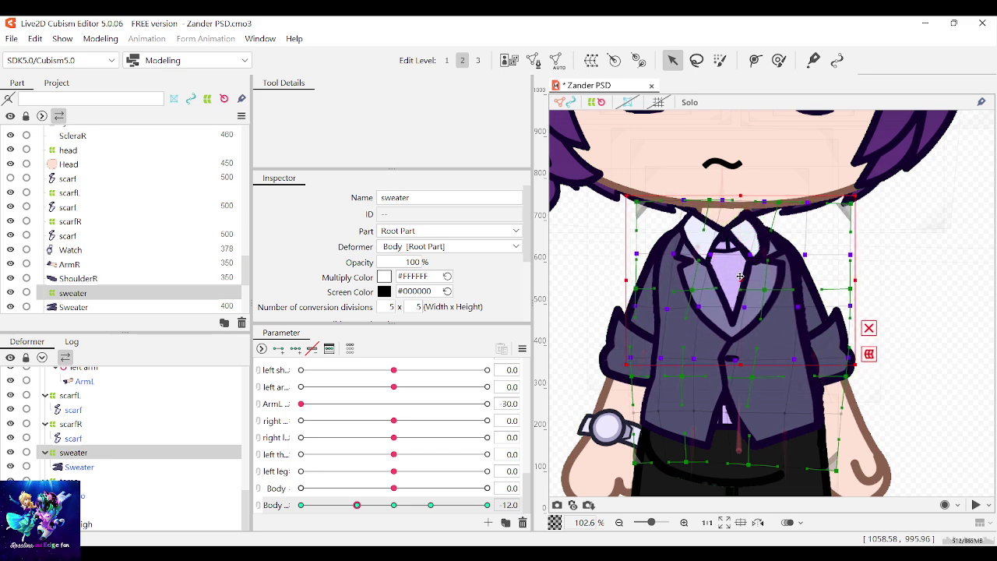
{"action": "left_click", "coordinate": [956, 297]}
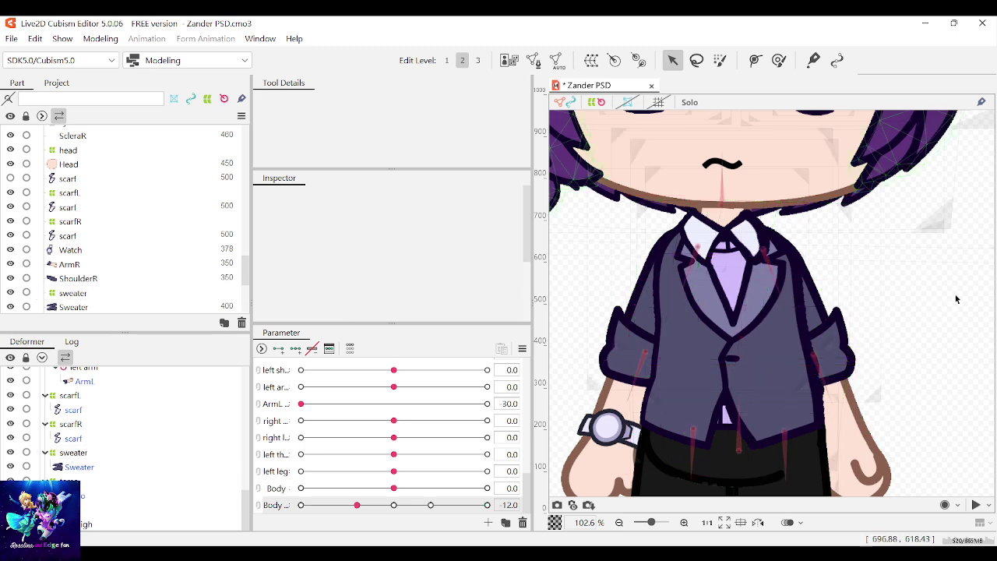
{"action": "scroll", "coordinate": [956, 299], "scroll_direction": "down", "scroll_amount": 3}
{"action": "scroll", "coordinate": [957, 299], "scroll_direction": "down", "scroll_amount": 2}
{"action": "scroll", "coordinate": [924, 278], "scroll_direction": "up", "scroll_amount": 3}
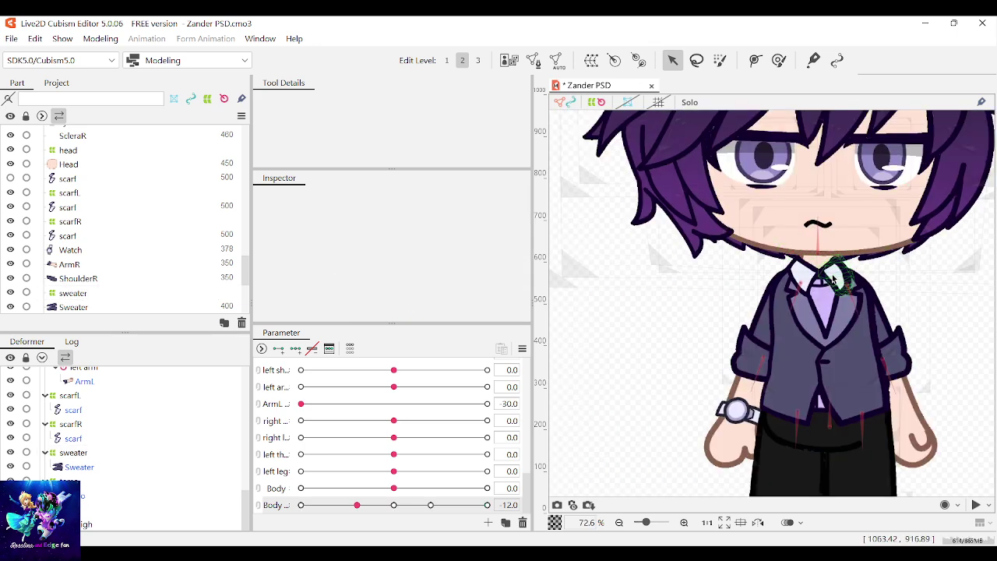
Shift the scarfL and scarfR warp deformers together slightly right at the -12.0 key and check the whole character
{"action": "left_click", "coordinate": [832, 279]}
{"action": "scroll", "coordinate": [832, 279], "scroll_direction": "up", "scroll_amount": 5}
{"action": "left_click", "coordinate": [53, 192]}
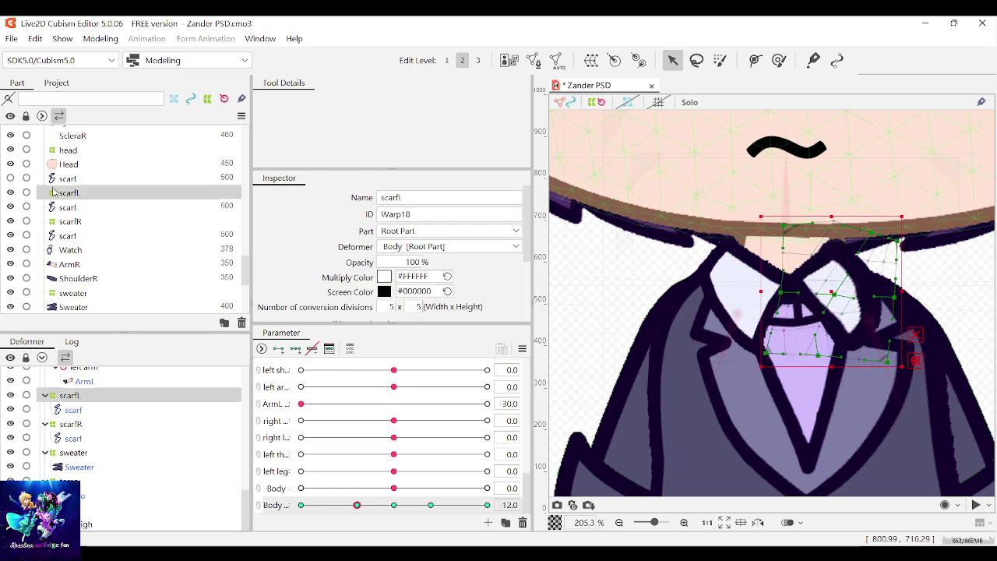
{"action": "left_click", "coordinate": [69, 225], "text": "ctrl"}
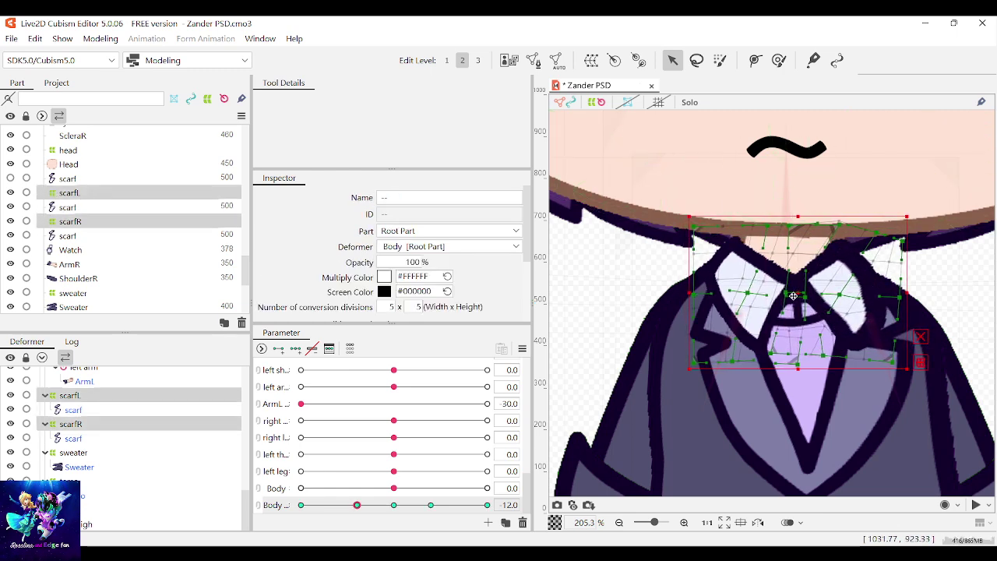
{"action": "scroll", "coordinate": [794, 300], "scroll_direction": "down", "scroll_amount": 3}
{"action": "scroll", "coordinate": [913, 295], "scroll_direction": "down", "scroll_amount": 2}
{"action": "left_click", "coordinate": [916, 298]}
{"action": "scroll", "coordinate": [916, 297], "scroll_direction": "down", "scroll_amount": 2}
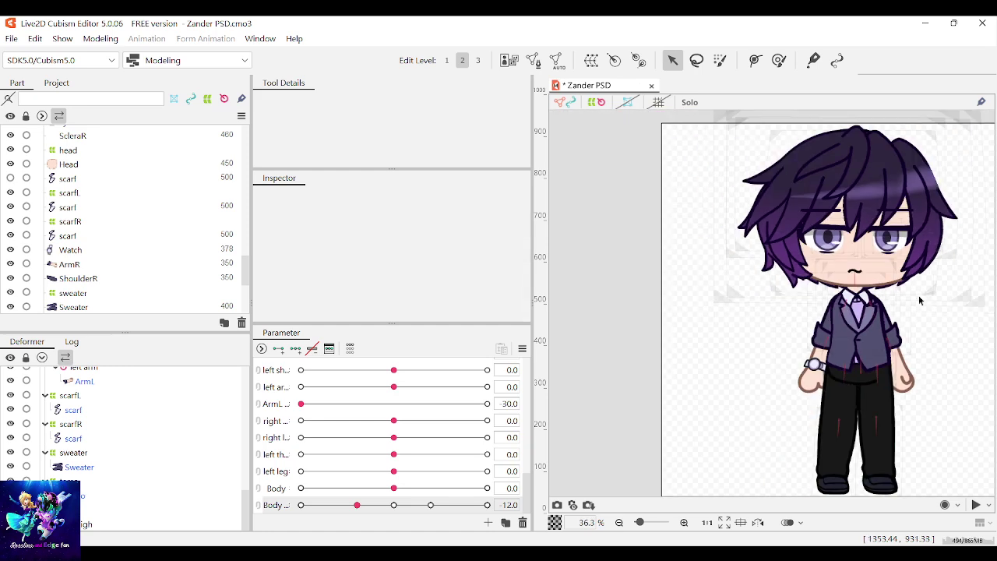
{"action": "scroll", "coordinate": [817, 302], "scroll_direction": "up", "scroll_amount": 2}
{"action": "scroll", "coordinate": [810, 305], "scroll_direction": "down", "scroll_amount": 3}
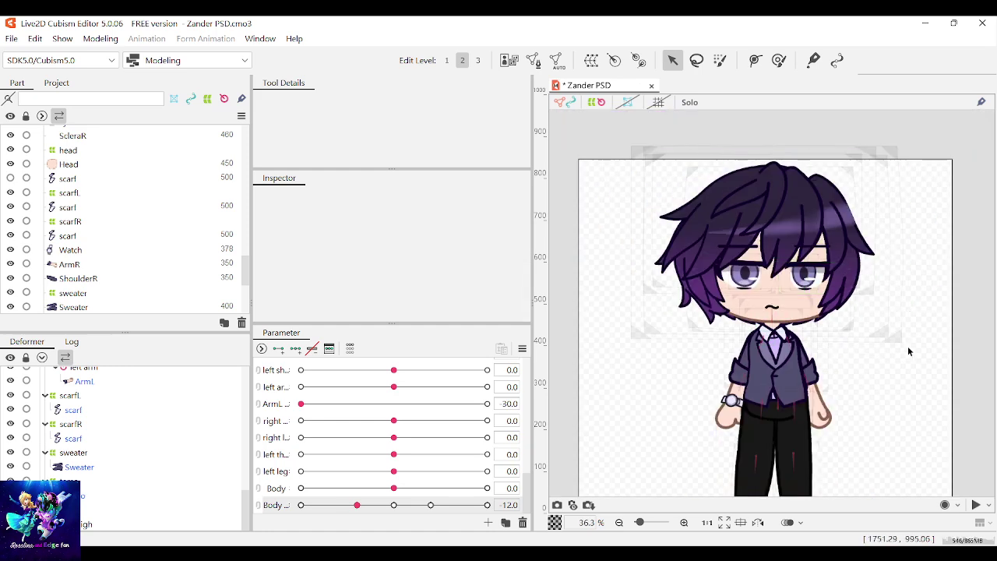
Shift the Head warp deformer slightly right at the body parameter's -12.0 key, then save the model
{"action": "scroll", "coordinate": [78, 218], "scroll_direction": "up", "scroll_amount": 10}
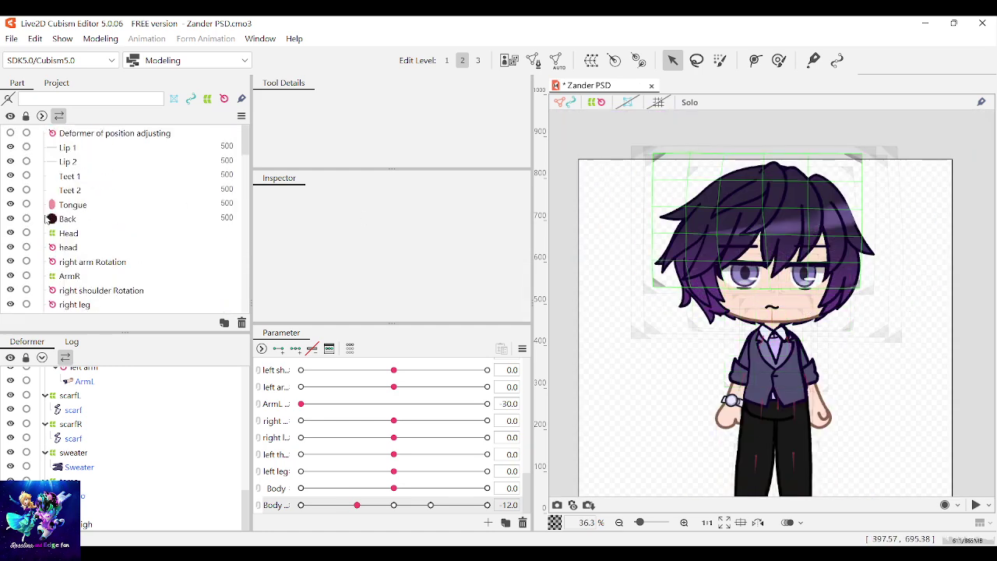
{"action": "left_click", "coordinate": [70, 234]}
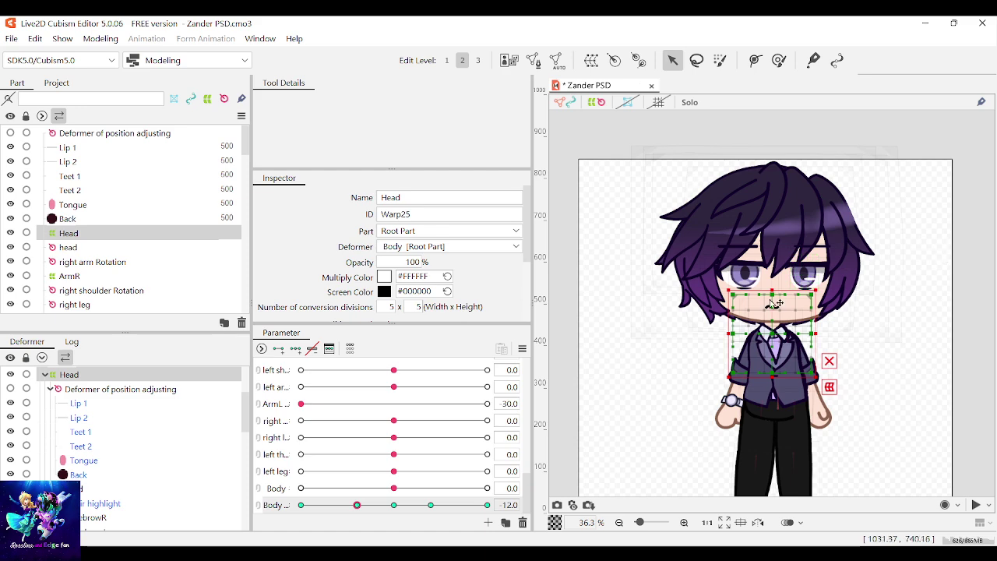
{"action": "left_click_drag", "start_coordinate": [774, 334], "coordinate": [775, 335]}
{"action": "left_click", "coordinate": [893, 396]}
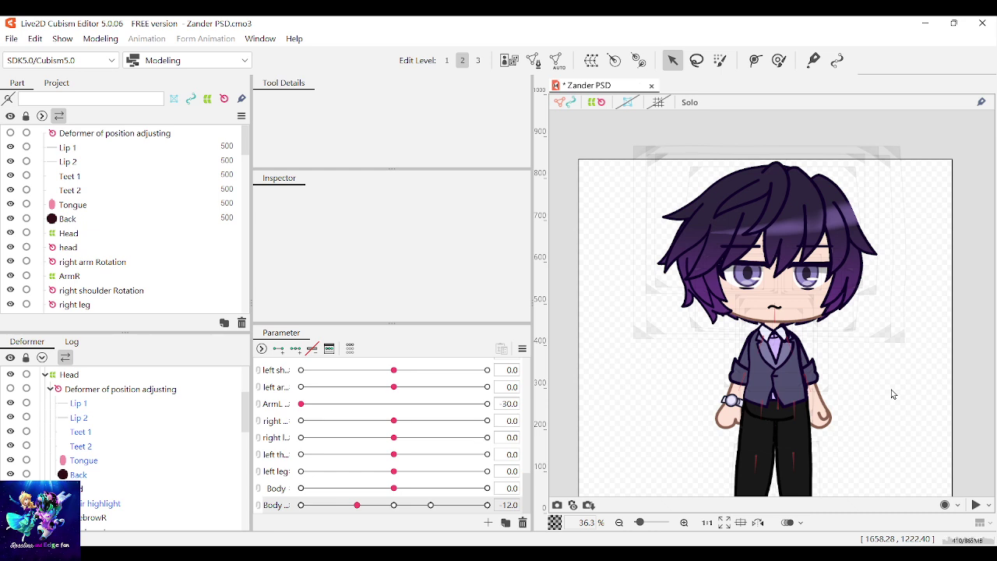
{"action": "left_click", "coordinate": [725, 522]}
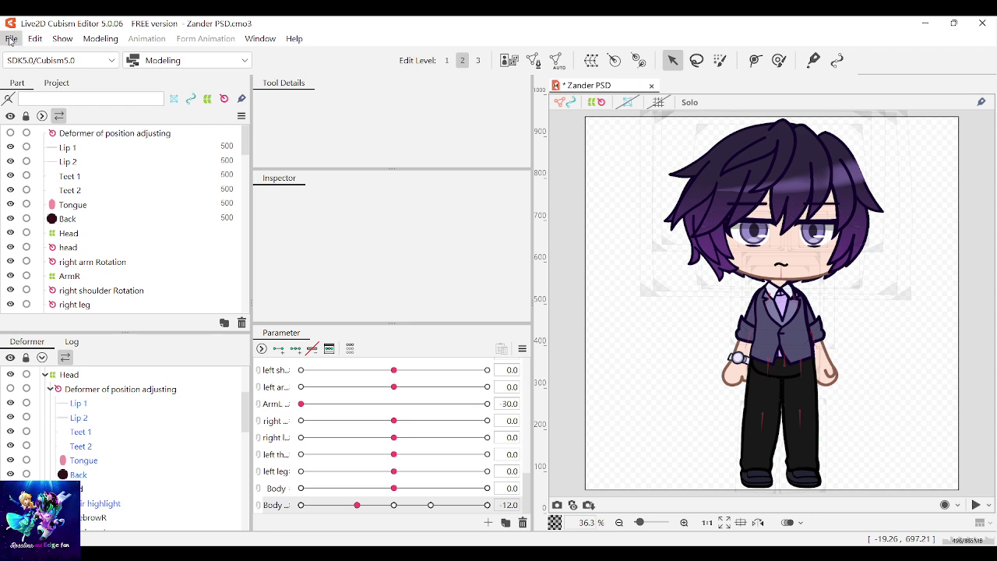
{"action": "key", "text": "ctrl+s"}
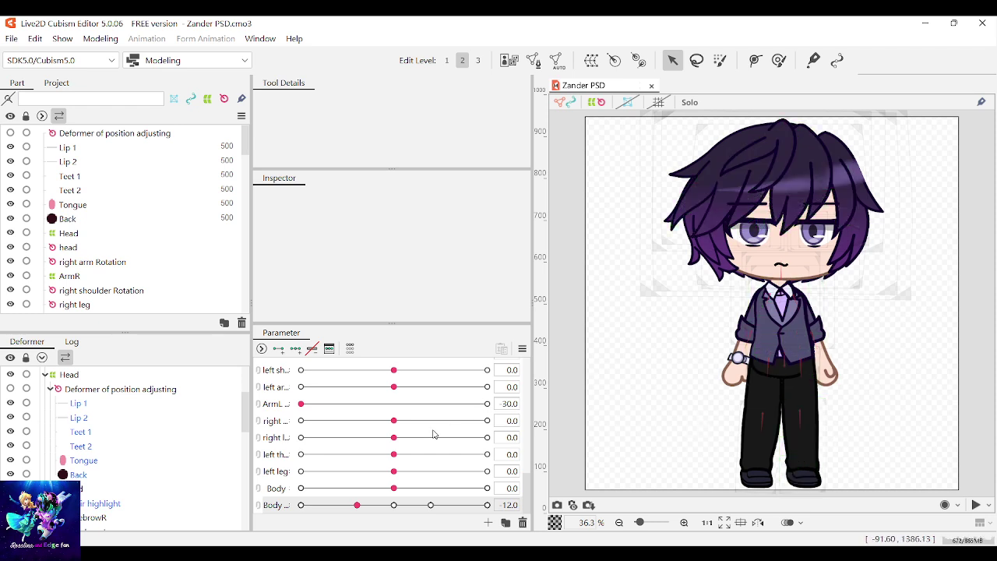
Pose the arms by setting the left shoulder to 2.4, left arm to 3.2, right arm to 2.8 and right shoulder to -0.9
{"action": "left_click_drag", "start_coordinate": [389, 389], "coordinate": [403, 386]}
{"action": "mouse_move", "coordinate": [395, 370]}
{"action": "left_mouse_down"}
{"action": "mouse_move", "coordinate": [436, 366]}
{"action": "mouse_move", "coordinate": [400, 370]}
{"action": "left_mouse_up"}
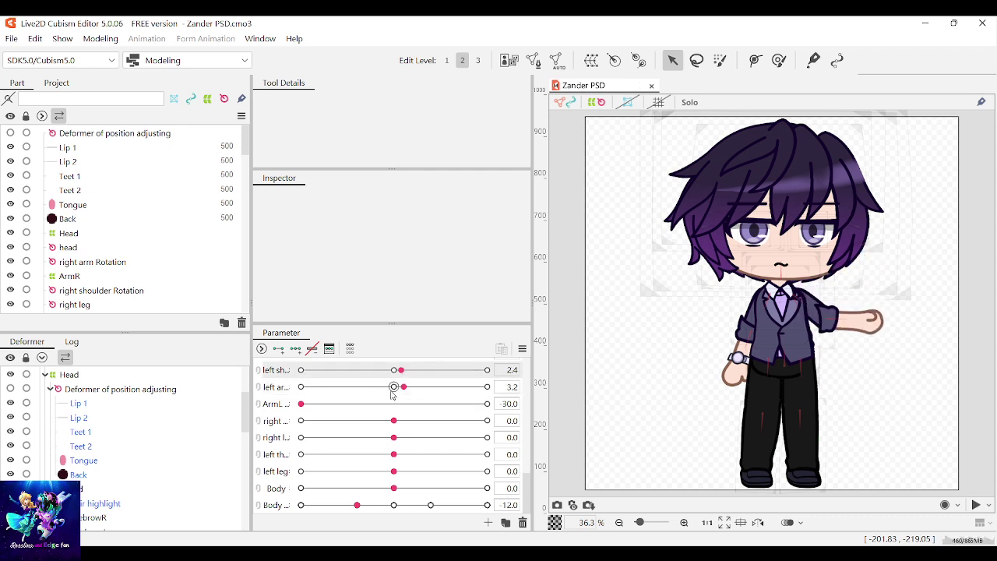
{"action": "scroll", "coordinate": [383, 425], "scroll_direction": "up", "scroll_amount": 3}
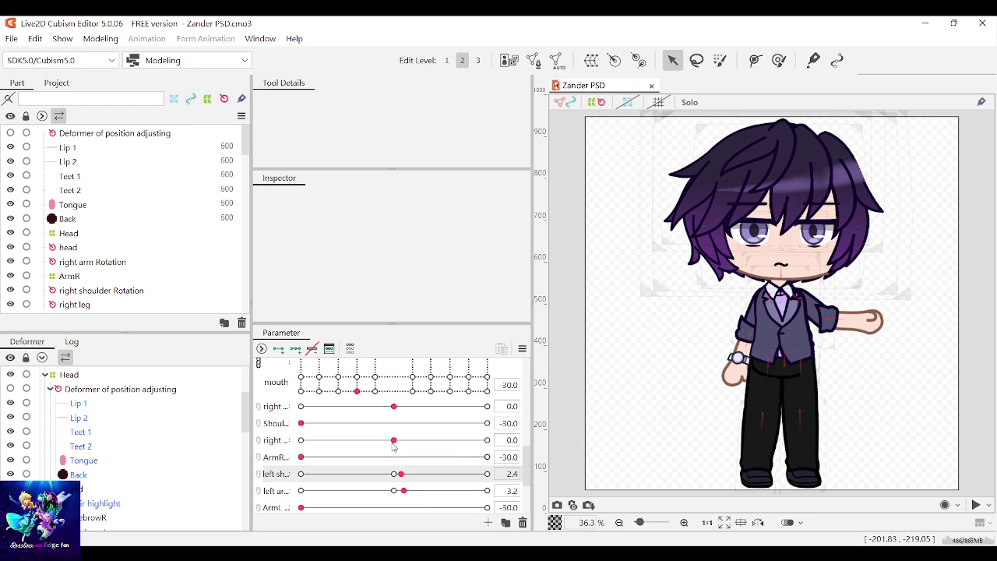
{"action": "mouse_move", "coordinate": [394, 443]}
{"action": "left_mouse_down"}
{"action": "mouse_move", "coordinate": [377, 444]}
{"action": "mouse_move", "coordinate": [403, 447]}
{"action": "left_mouse_up"}
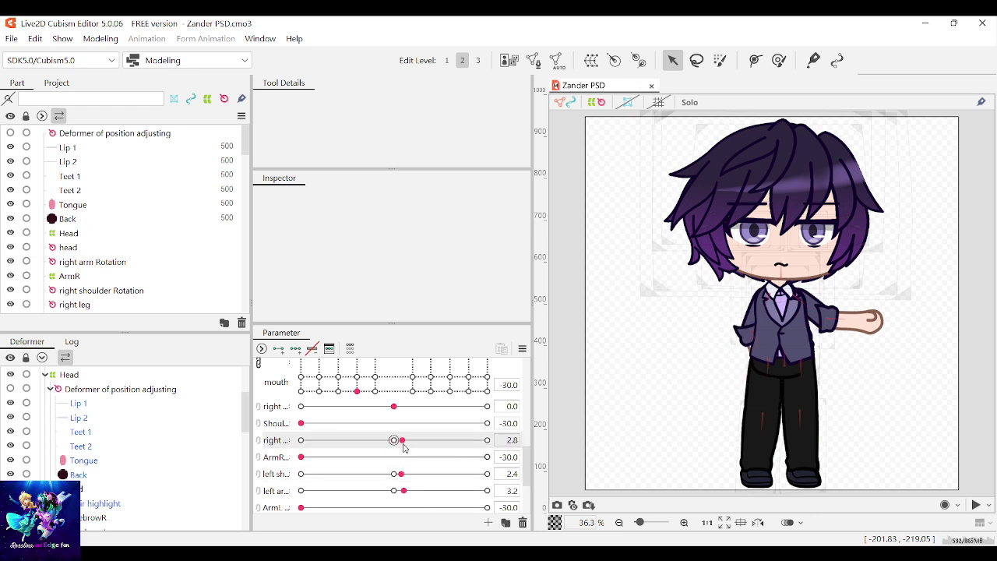
{"action": "left_click", "coordinate": [392, 406]}
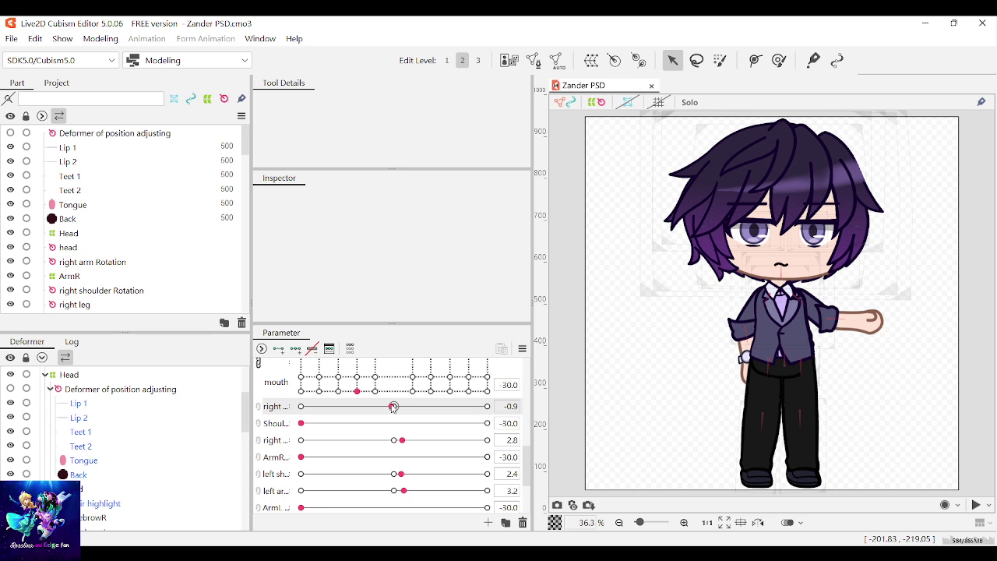
Bring the right hand onto the hip with ArmR at -15.4, right shoulder at -2.6 and right arm at 5.3
{"action": "left_click_drag", "start_coordinate": [301, 456], "coordinate": [348, 462]}
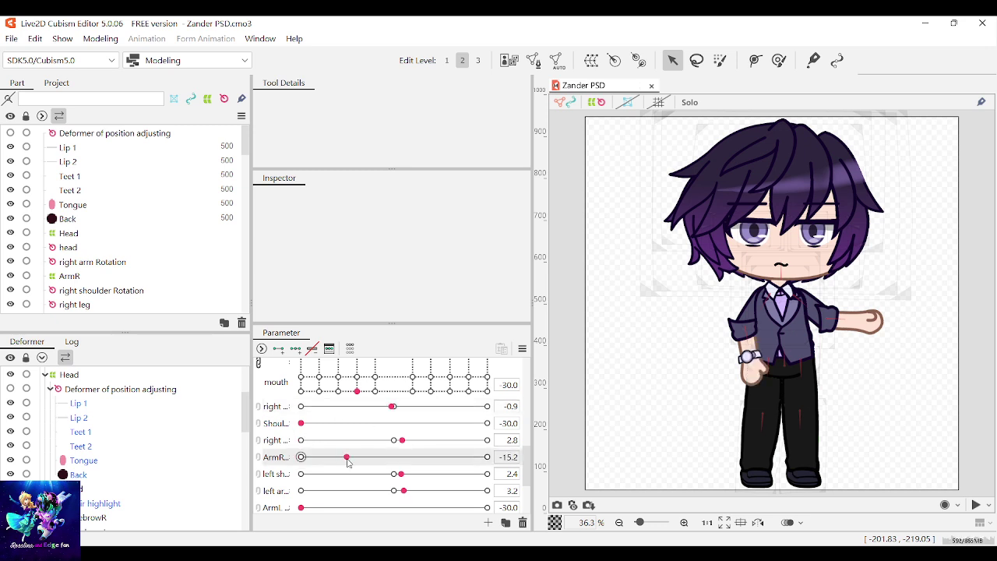
{"action": "left_click_drag", "start_coordinate": [307, 425], "coordinate": [313, 424]}
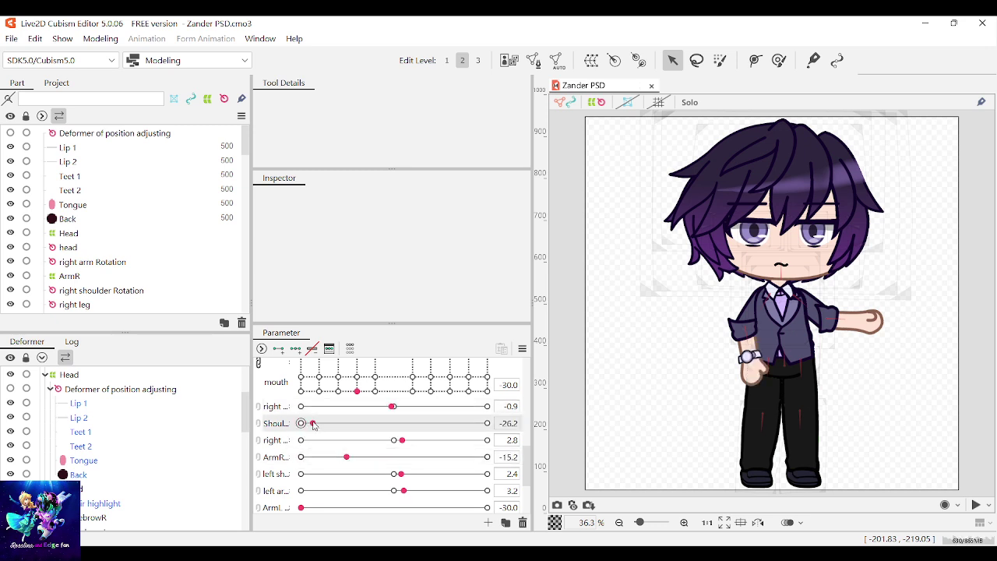
{"action": "left_click_drag", "start_coordinate": [393, 406], "coordinate": [393, 408]}
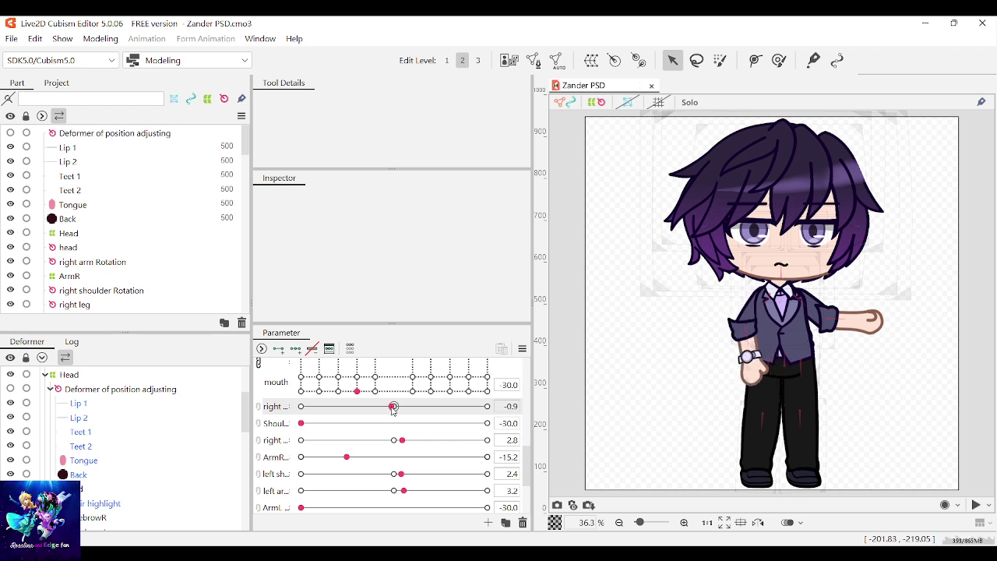
{"action": "left_click_drag", "start_coordinate": [344, 466], "coordinate": [351, 464]}
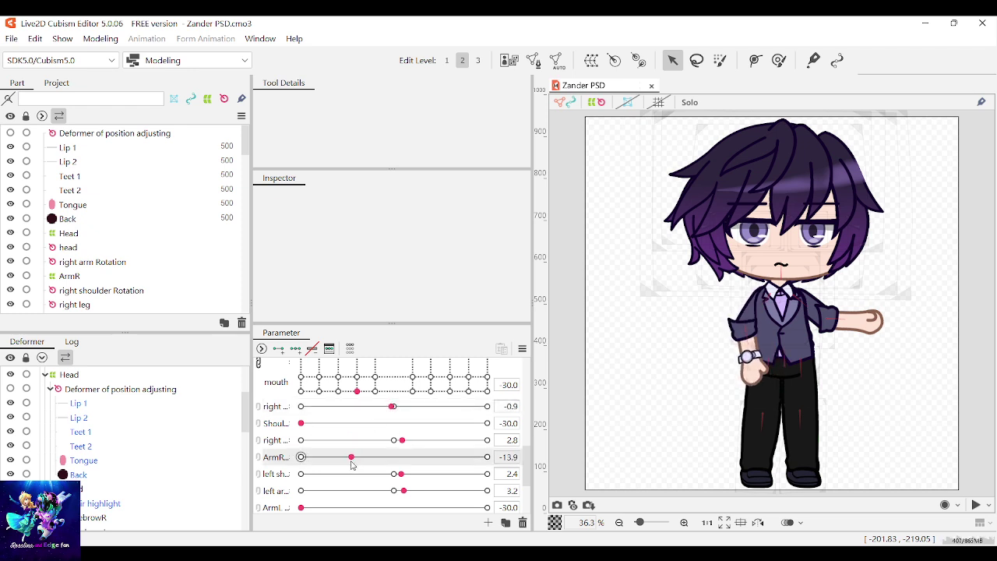
{"action": "left_click_drag", "start_coordinate": [392, 406], "coordinate": [412, 441]}
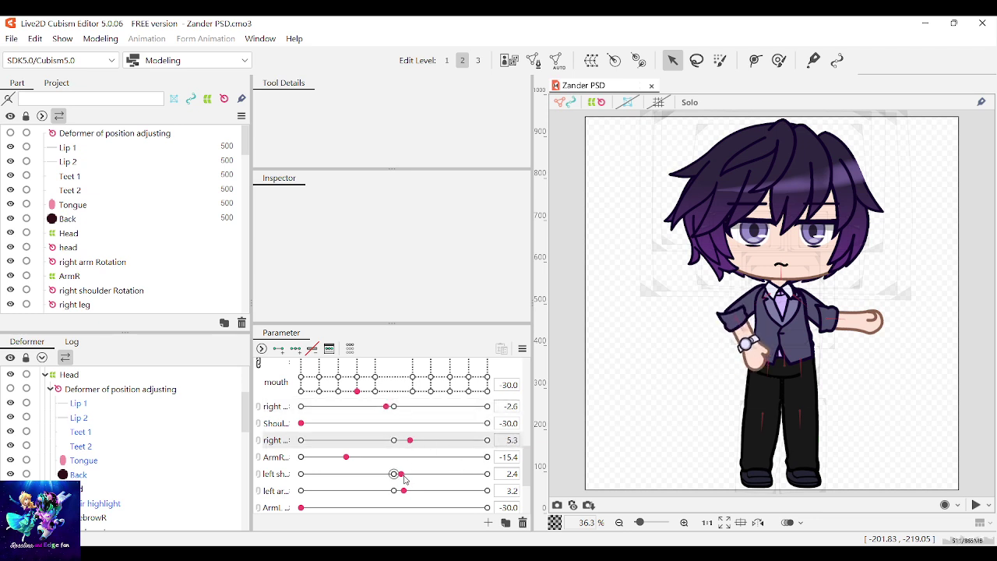
Raise the left arm parameter to 4.9 and set the mouth parameters to the smile key at -24.4 and -30.0
{"action": "left_click", "coordinate": [399, 474]}
{"action": "left_click_drag", "start_coordinate": [402, 490], "coordinate": [319, 495]}
{"action": "scroll", "coordinate": [430, 479], "scroll_direction": "up", "scroll_amount": 2}
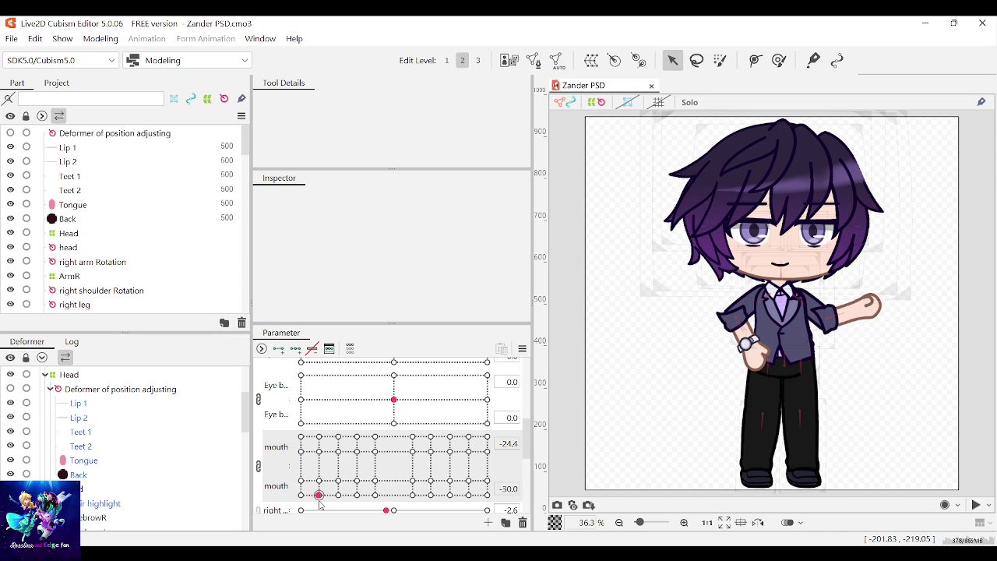
{"action": "scroll", "coordinate": [413, 417], "scroll_direction": "up", "scroll_amount": 2}
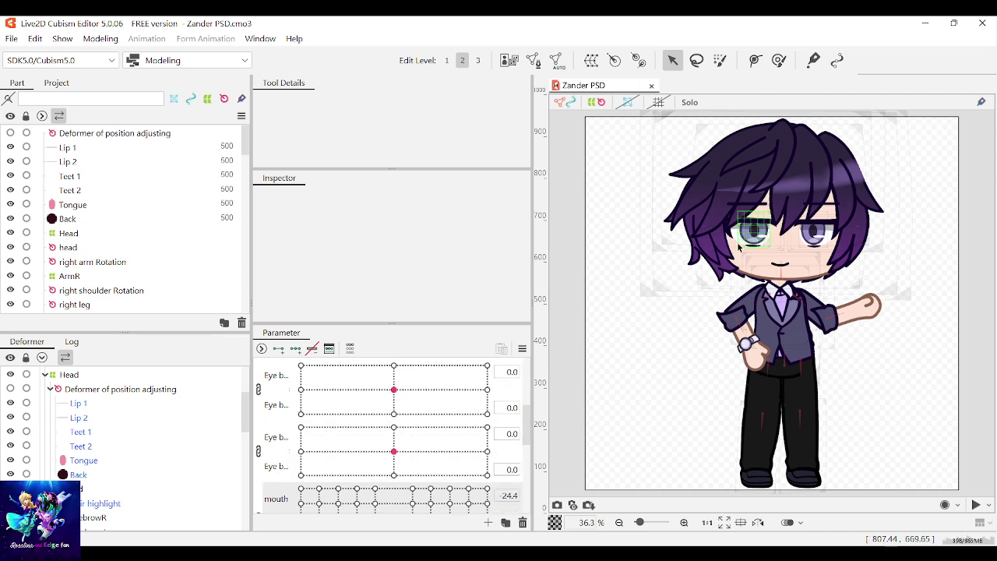
Make the mouth's position-adjusting rotation deformer visible and move it slightly right to centre the mouth on the face
{"action": "scroll", "coordinate": [754, 250], "scroll_direction": "up", "scroll_amount": 2}
{"action": "scroll", "coordinate": [801, 287], "scroll_direction": "down", "scroll_amount": 2}
{"action": "scroll", "coordinate": [937, 329], "scroll_direction": "up", "scroll_amount": 6}
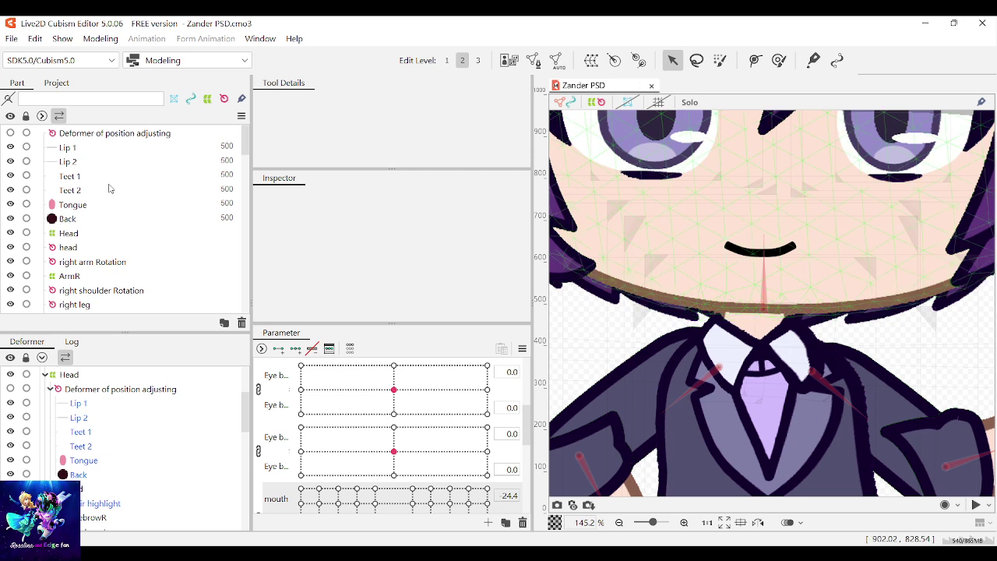
{"action": "left_click", "coordinate": [72, 134]}
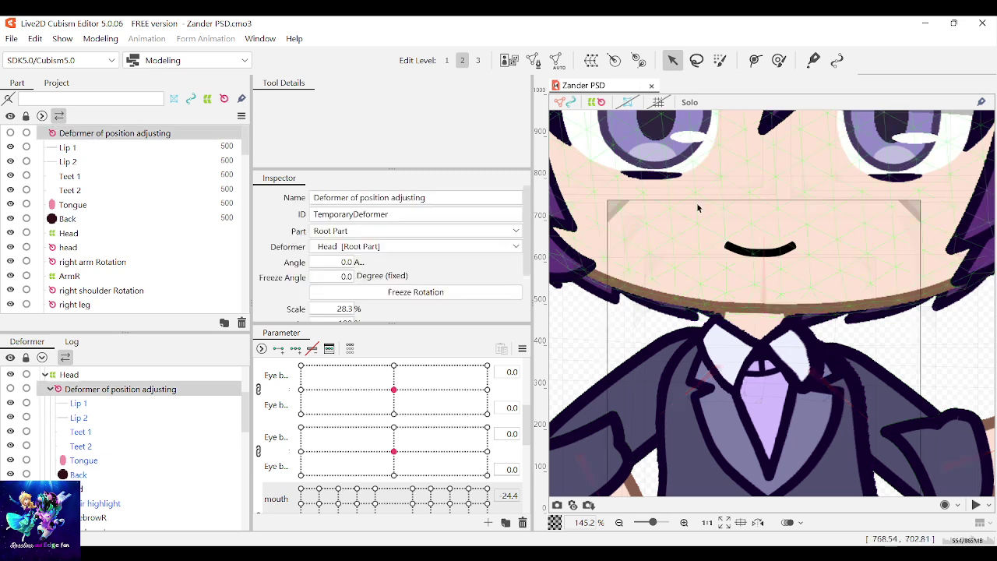
{"action": "left_click", "coordinate": [9, 134]}
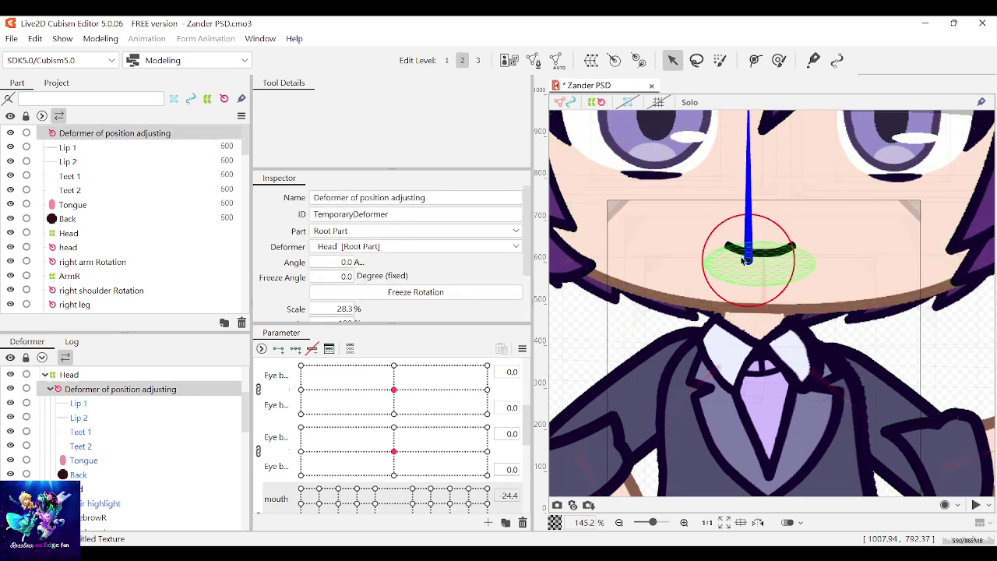
{"action": "left_click_drag", "start_coordinate": [744, 261], "coordinate": [756, 262]}
{"action": "scroll", "coordinate": [757, 261], "scroll_direction": "down", "scroll_amount": 5}
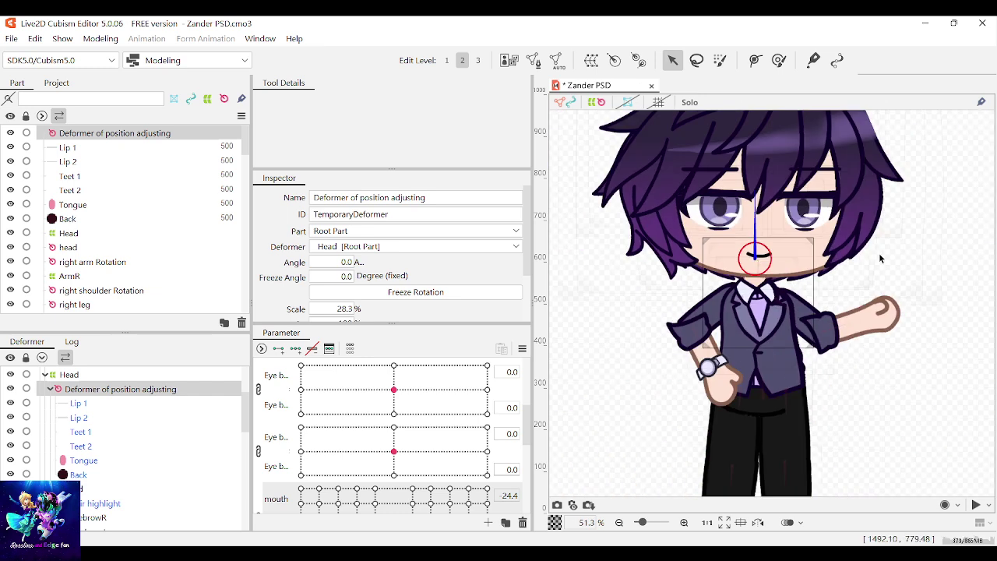
Nudge the EyeR 2 warp deformer slightly left, check the whole character and save the model
{"action": "scroll", "coordinate": [880, 258], "scroll_direction": "up", "scroll_amount": 4}
{"action": "left_click", "coordinate": [690, 229]}
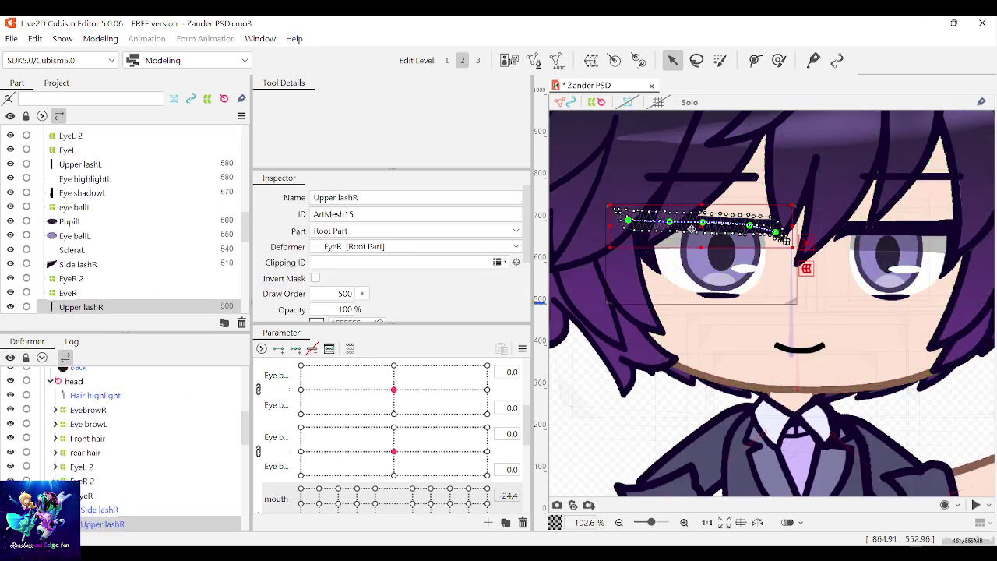
{"action": "left_click", "coordinate": [148, 293]}
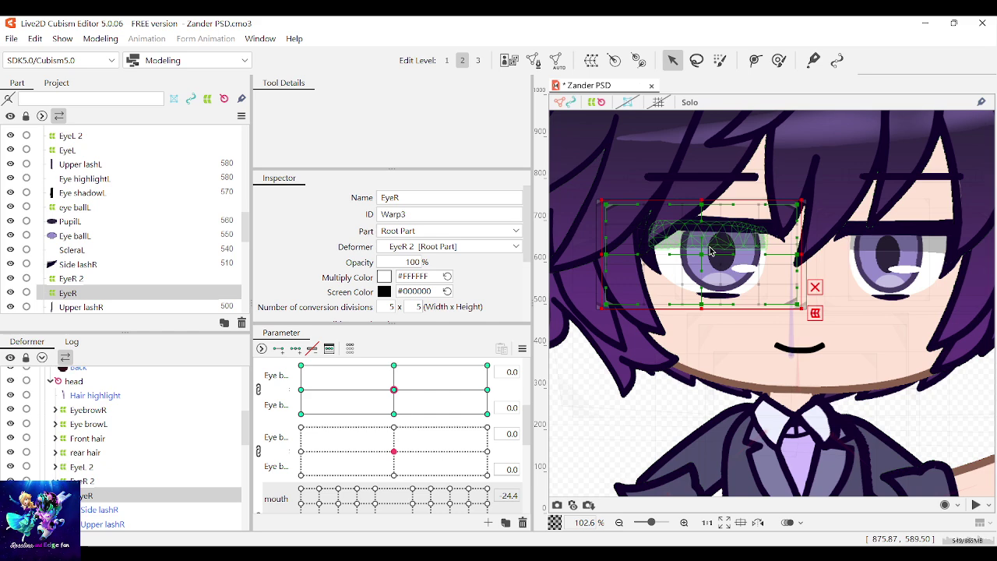
{"action": "left_click", "coordinate": [132, 278]}
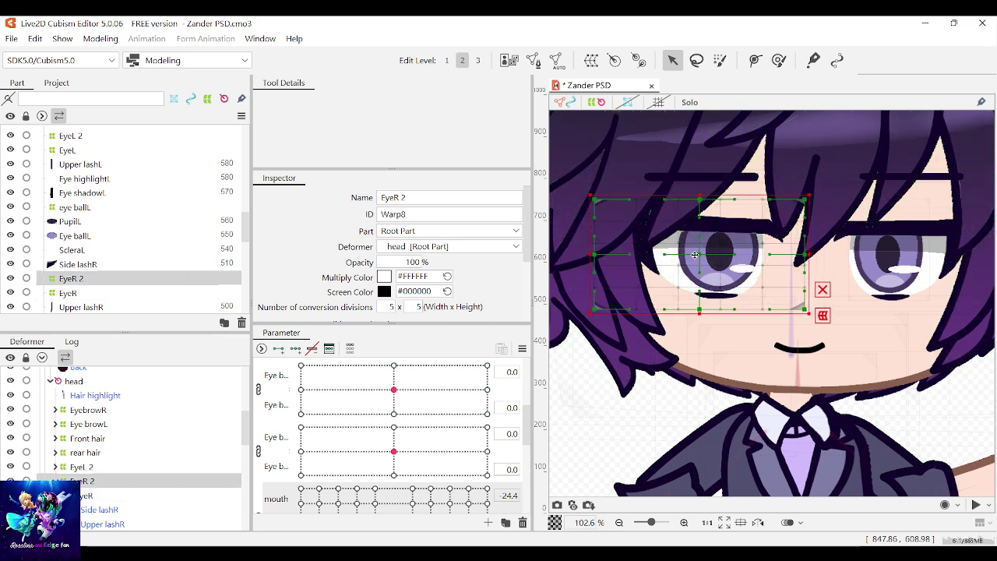
{"action": "scroll", "coordinate": [693, 256], "scroll_direction": "down", "scroll_amount": 4}
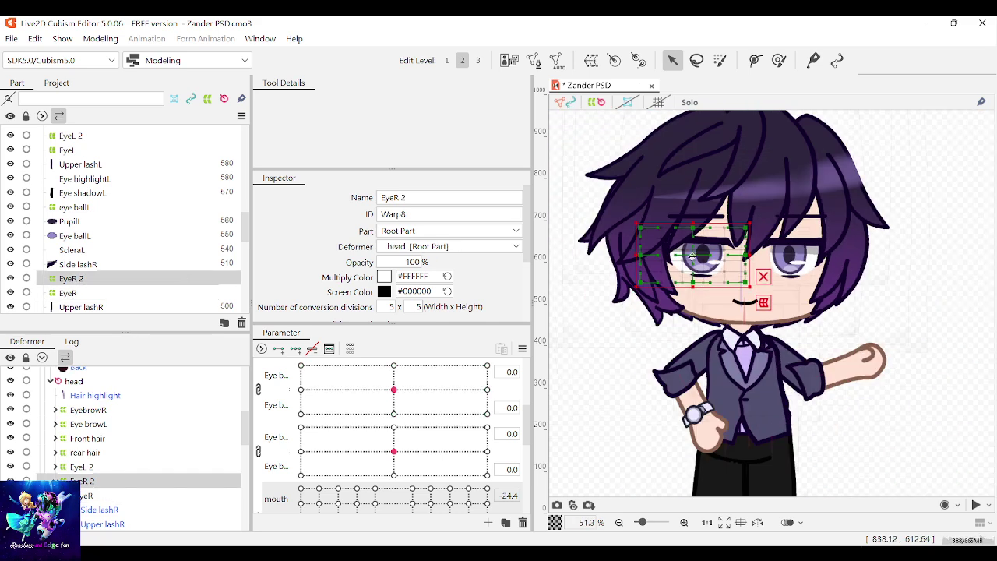
{"action": "scroll", "coordinate": [793, 251], "scroll_direction": "up", "scroll_amount": 2}
{"action": "left_click", "coordinate": [926, 334]}
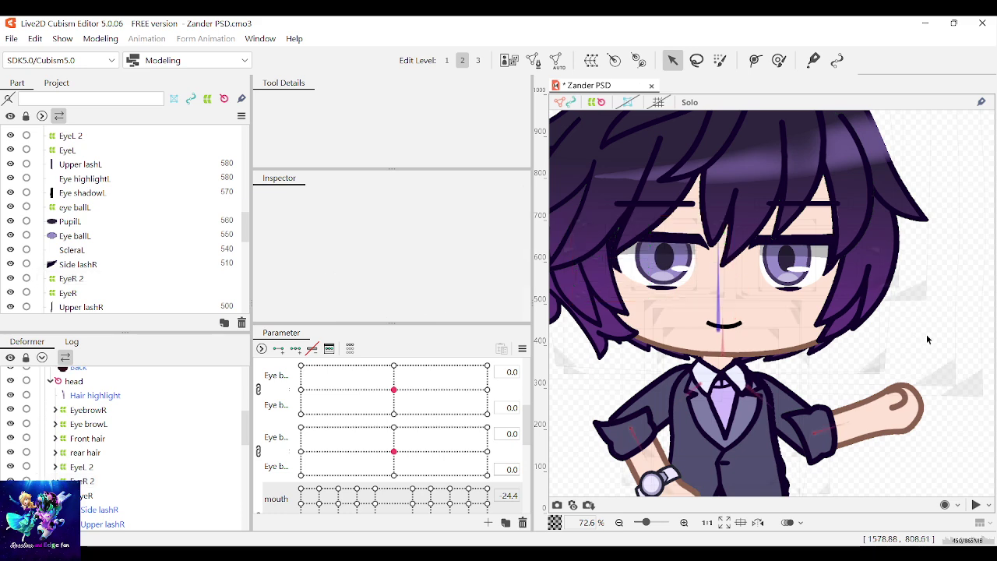
{"action": "scroll", "coordinate": [926, 333], "scroll_direction": "down", "scroll_amount": 2}
{"action": "scroll", "coordinate": [923, 329], "scroll_direction": "up", "scroll_amount": 2}
{"action": "scroll", "coordinate": [925, 335], "scroll_direction": "down", "scroll_amount": 2}
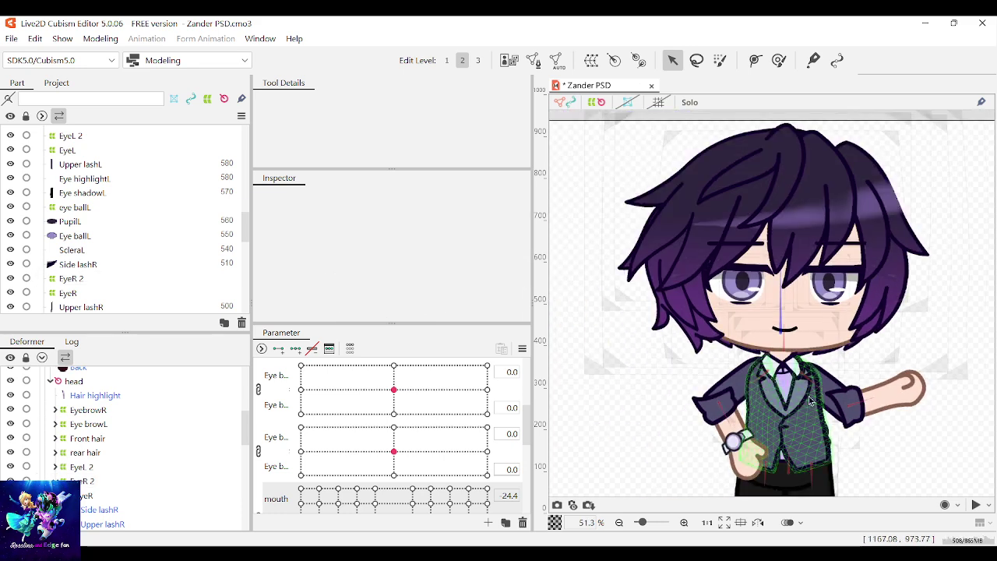
{"action": "left_click", "coordinate": [724, 522]}
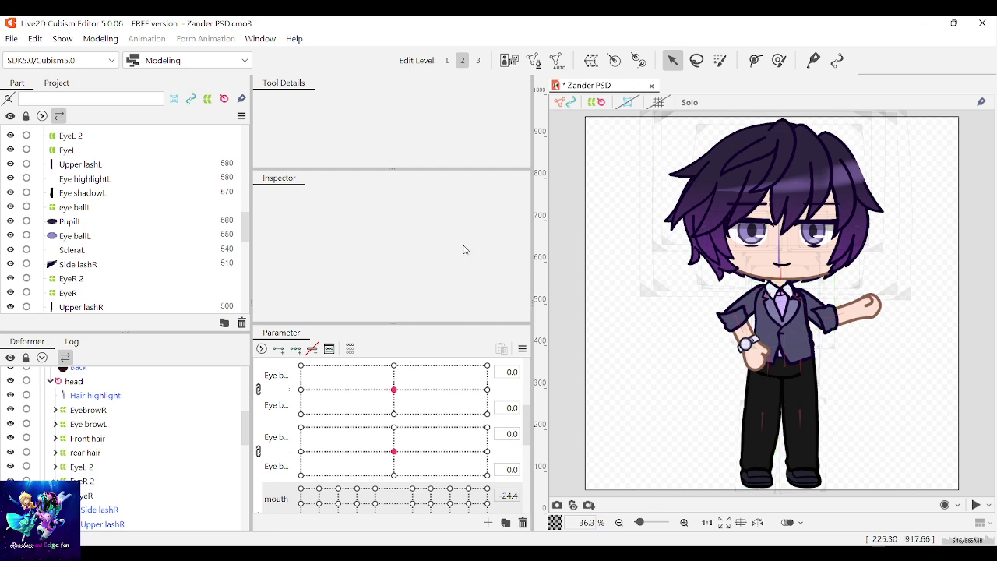
{"action": "key", "text": "ctrl+s"}
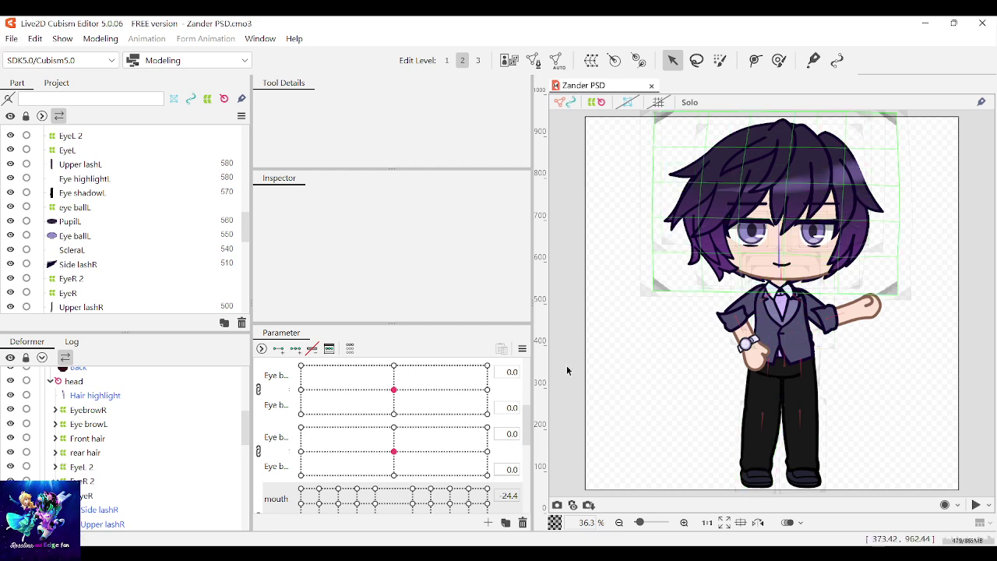
Increase the right arm parameter slightly and set the first and third eyebrow parameters to 8.3 and 9.1
{"action": "scroll", "coordinate": [389, 425], "scroll_direction": "down", "scroll_amount": 3}
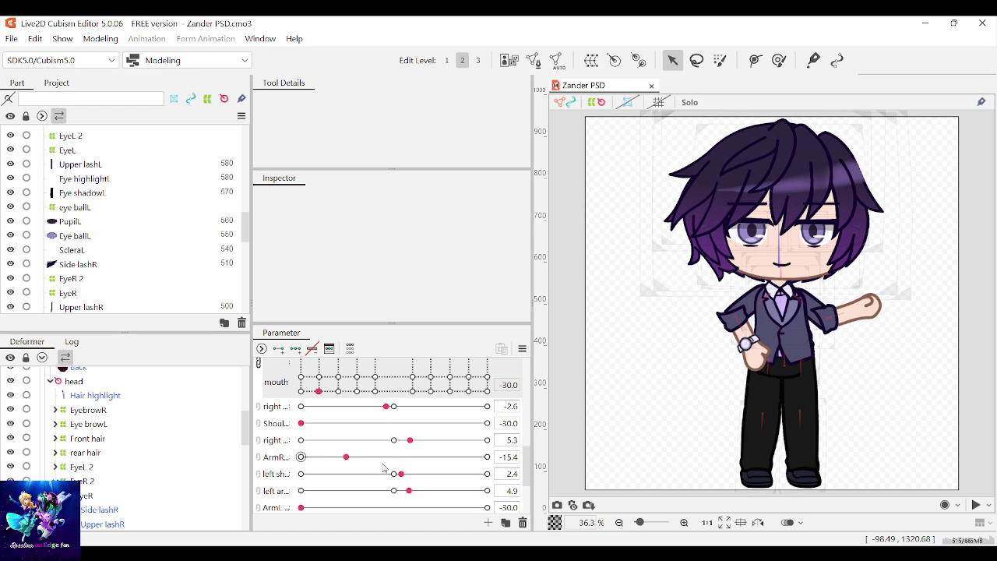
{"action": "mouse_move", "coordinate": [410, 440]}
{"action": "left_mouse_down"}
{"action": "mouse_move", "coordinate": [392, 441]}
{"action": "mouse_move", "coordinate": [412, 440]}
{"action": "left_mouse_up"}
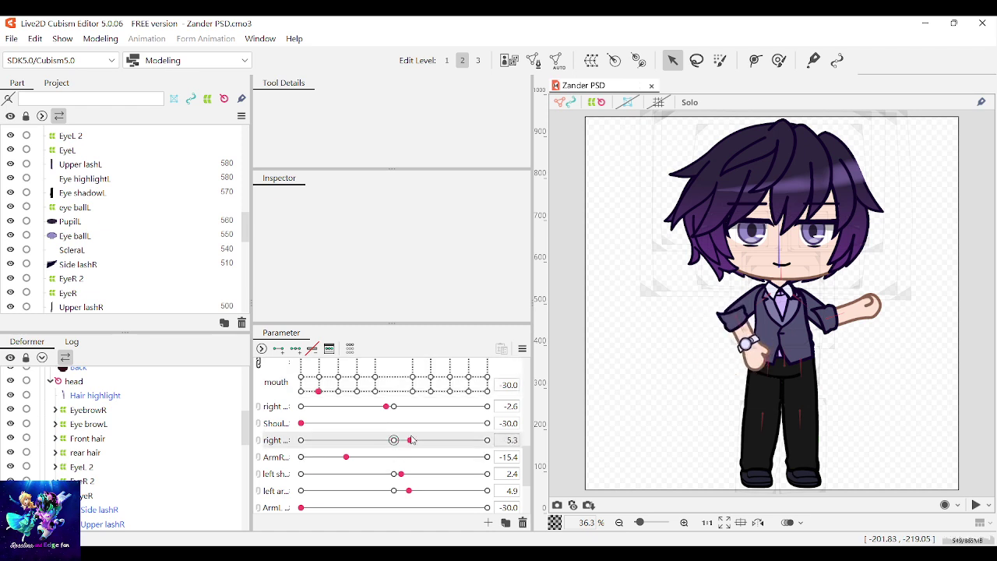
{"action": "scroll", "coordinate": [405, 440], "scroll_direction": "up", "scroll_amount": 5}
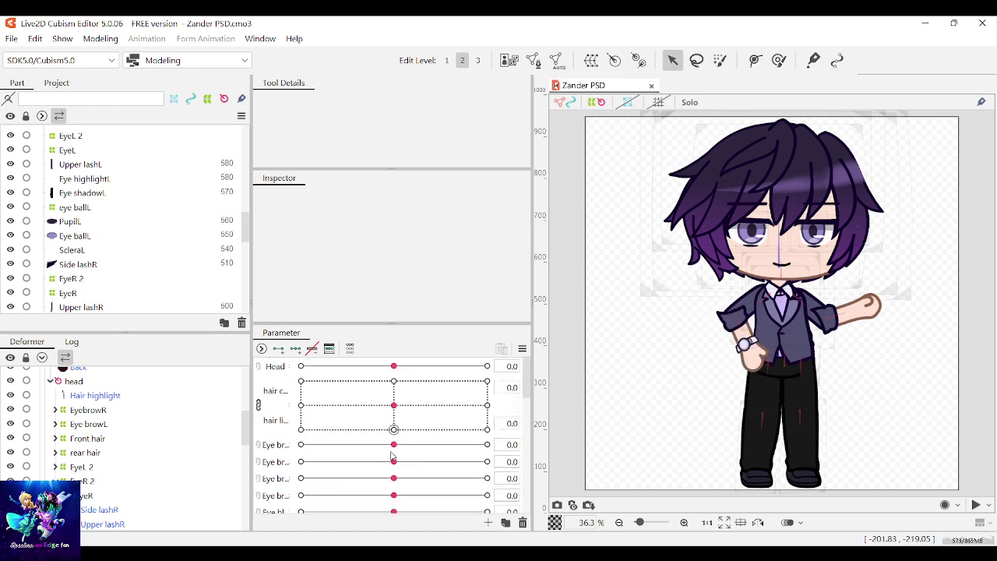
{"action": "left_click_drag", "start_coordinate": [393, 443], "coordinate": [422, 447]}
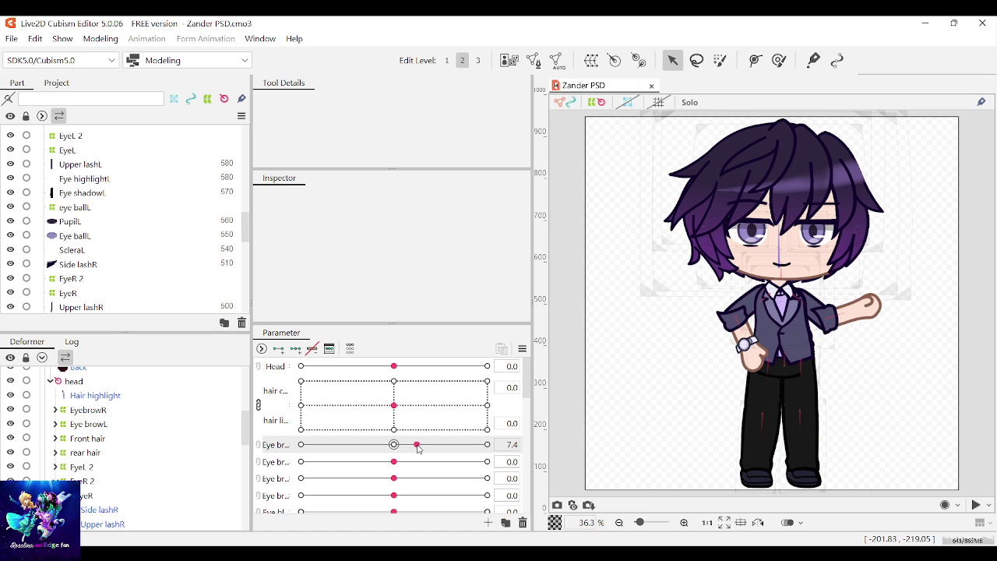
{"action": "left_click_drag", "start_coordinate": [394, 478], "coordinate": [419, 478]}
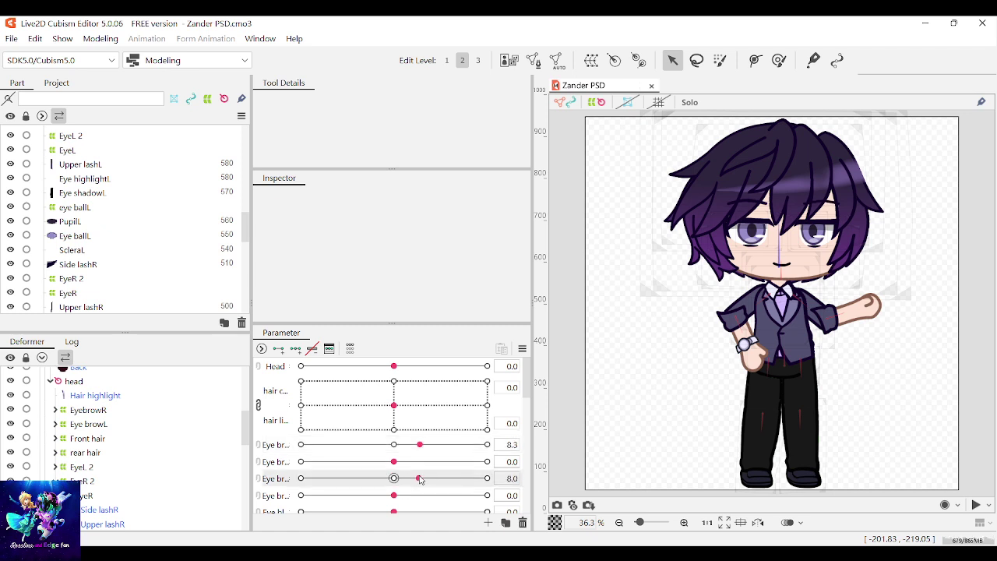
Hide the mouth's position-adjusting rotation deformer
{"action": "scroll", "coordinate": [109, 244], "scroll_direction": "up", "scroll_amount": 10}
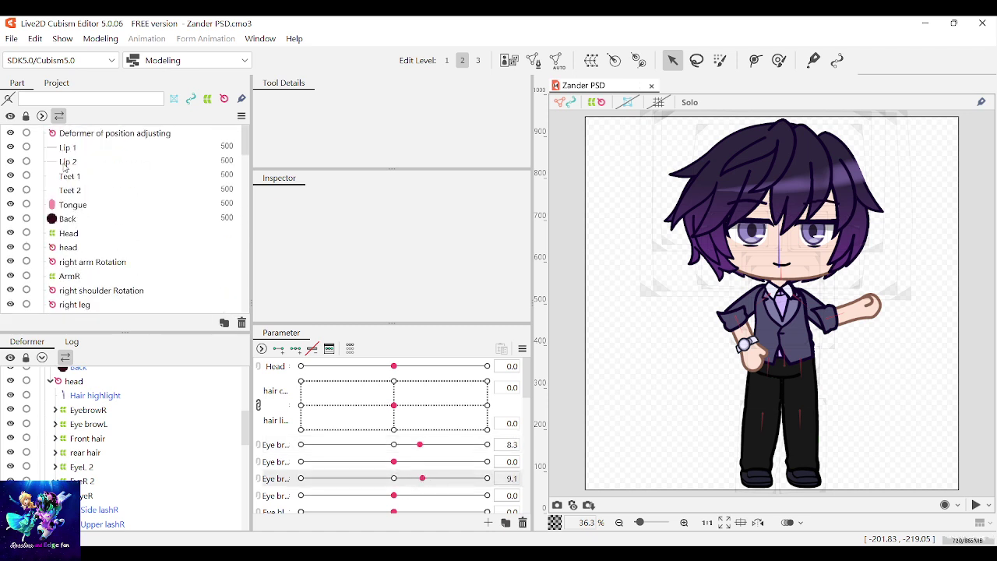
{"action": "left_click", "coordinate": [12, 134]}
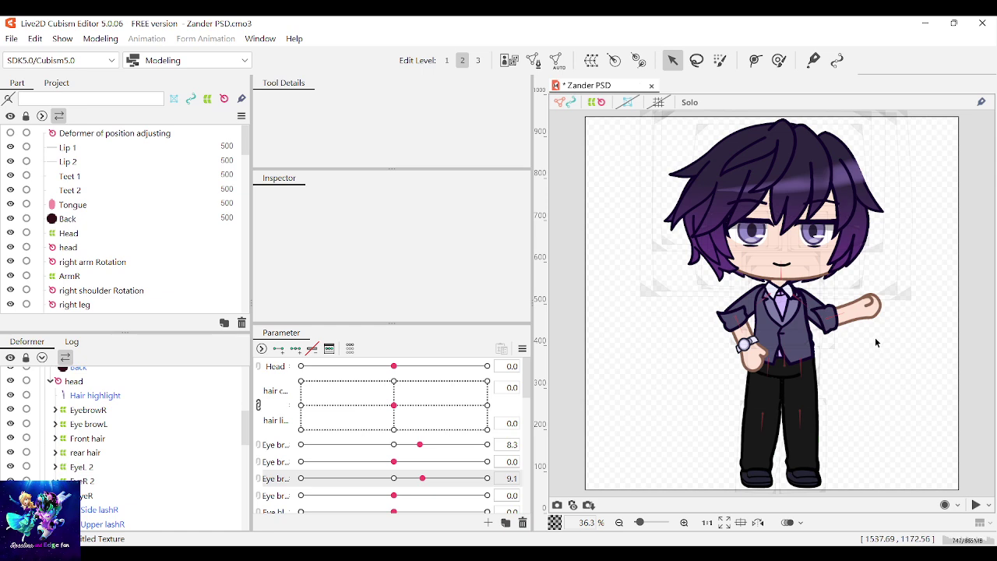
Nudge the outer Eye browL warp deformer slightly left and deselect it to check the eyebrow placement on the face
{"action": "scroll", "coordinate": [813, 232], "scroll_direction": "up", "scroll_amount": 5}
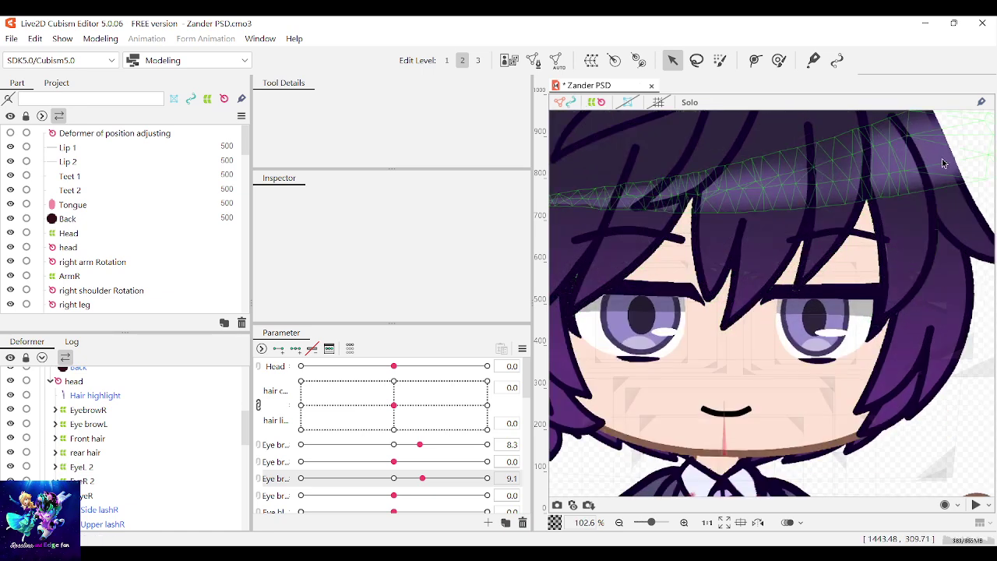
{"action": "left_click", "coordinate": [827, 233]}
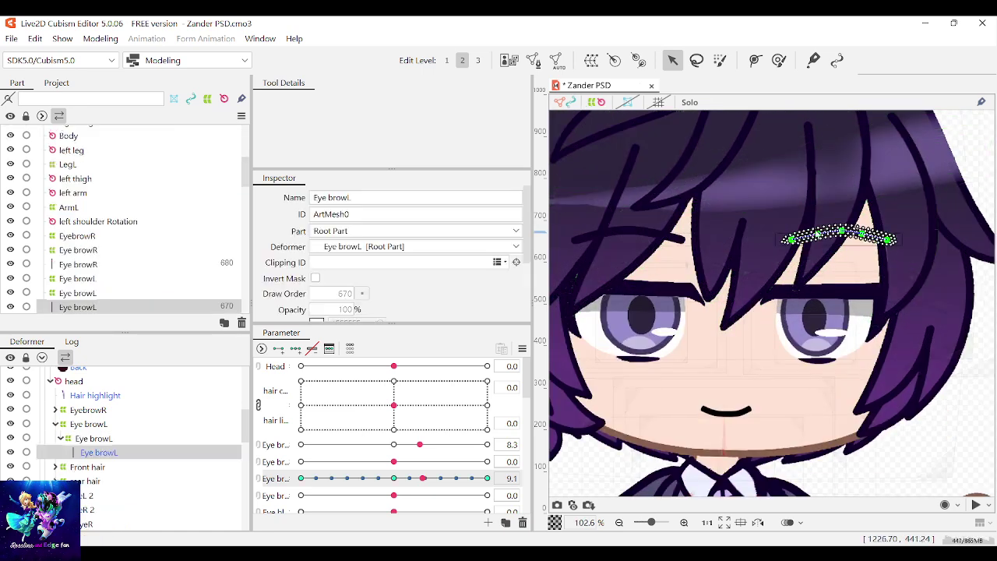
{"action": "scroll", "coordinate": [789, 247], "scroll_direction": "up", "scroll_amount": 2}
{"action": "scroll", "coordinate": [788, 247], "scroll_direction": "up", "scroll_amount": 2}
{"action": "scroll", "coordinate": [202, 225], "scroll_direction": "down", "scroll_amount": 2}
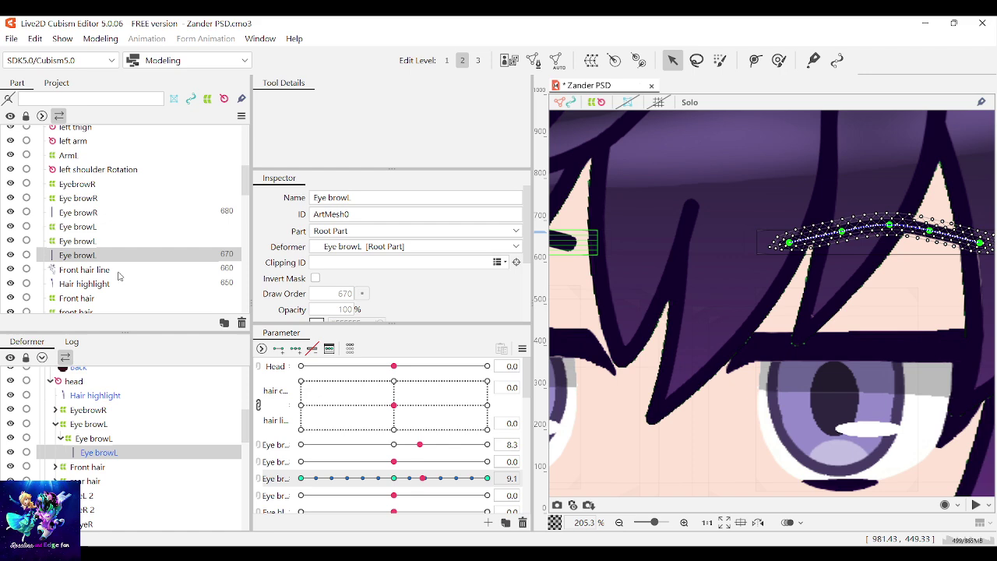
{"action": "left_click", "coordinate": [100, 226]}
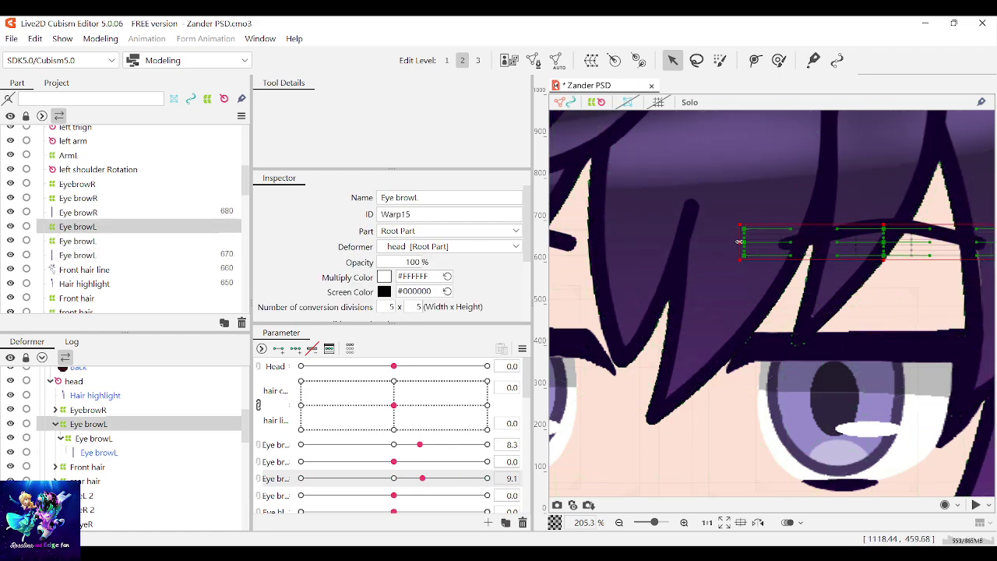
{"action": "left_click_drag", "start_coordinate": [739, 242], "coordinate": [734, 242]}
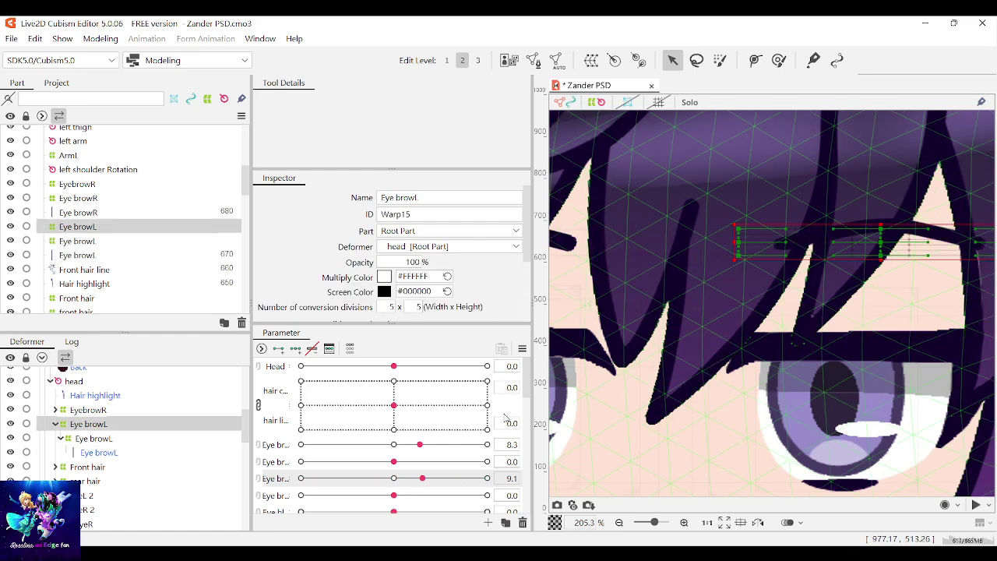
{"action": "scroll", "coordinate": [498, 424], "scroll_direction": "down", "scroll_amount": 5}
{"action": "scroll", "coordinate": [785, 310], "scroll_direction": "down", "scroll_amount": 5}
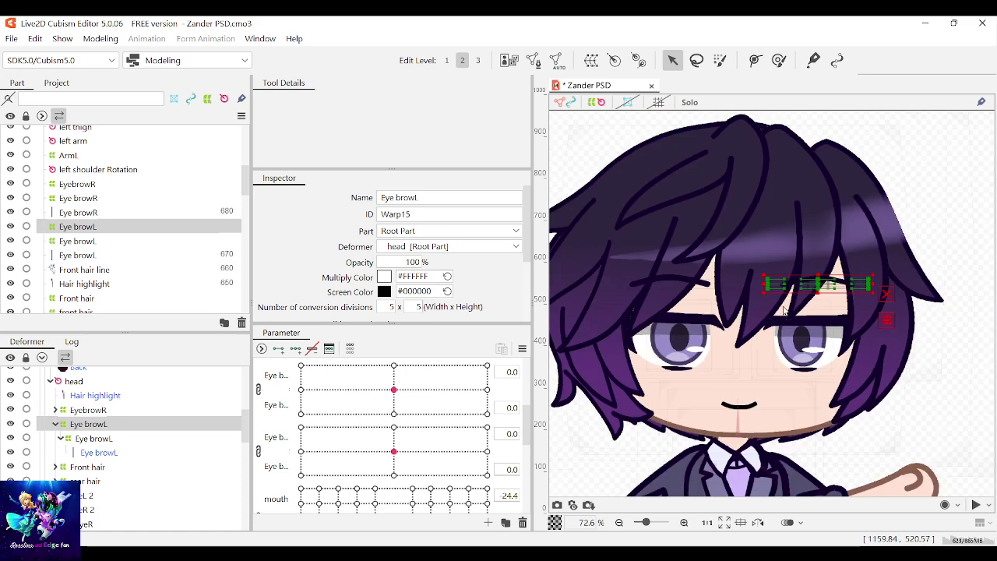
{"action": "scroll", "coordinate": [784, 310], "scroll_direction": "down", "scroll_amount": 2}
{"action": "left_click", "coordinate": [863, 285]}
{"action": "scroll", "coordinate": [759, 353], "scroll_direction": "up", "scroll_amount": 2}
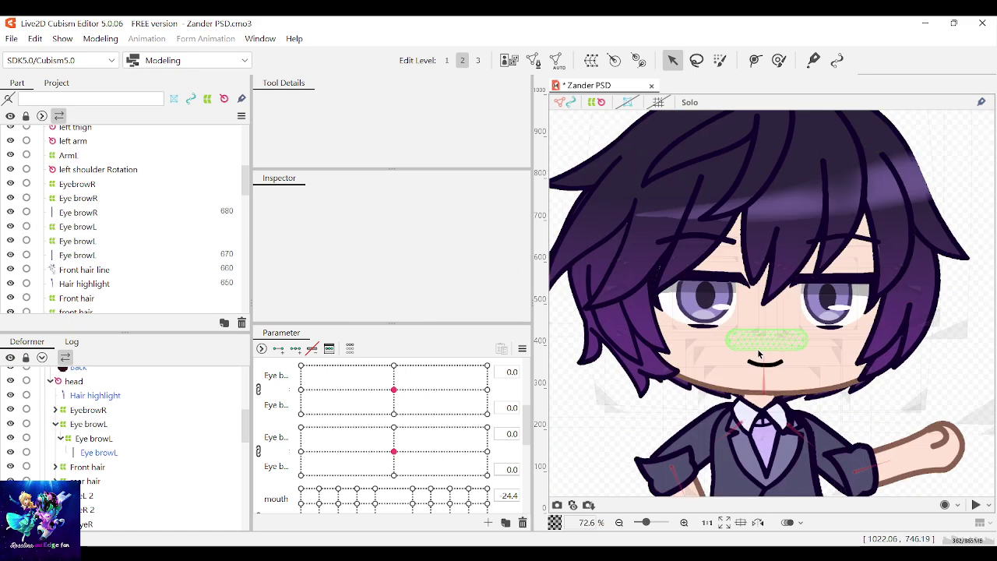
Set the right arm parameter to 4.7 and fit the whole character in the view
{"action": "scroll", "coordinate": [393, 436], "scroll_direction": "down", "scroll_amount": 3}
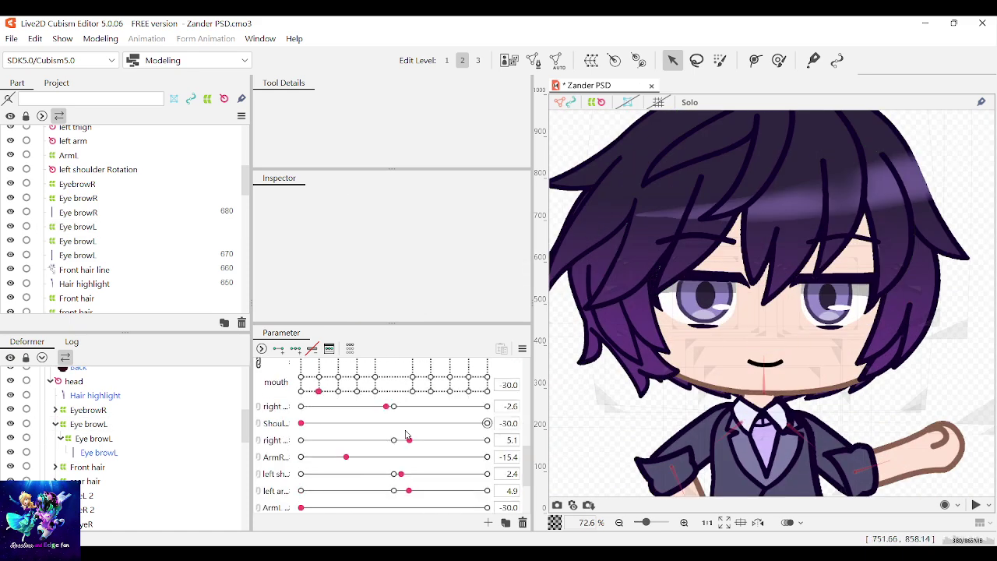
{"action": "scroll", "coordinate": [394, 436], "scroll_direction": "down", "scroll_amount": 2}
{"action": "scroll", "coordinate": [393, 436], "scroll_direction": "up", "scroll_amount": 2}
{"action": "mouse_move", "coordinate": [394, 440]}
{"action": "left_mouse_down"}
{"action": "mouse_move", "coordinate": [423, 442]}
{"action": "mouse_move", "coordinate": [408, 440]}
{"action": "left_mouse_up"}
{"action": "scroll", "coordinate": [755, 428], "scroll_direction": "down", "scroll_amount": 3}
{"action": "left_click", "coordinate": [755, 428]}
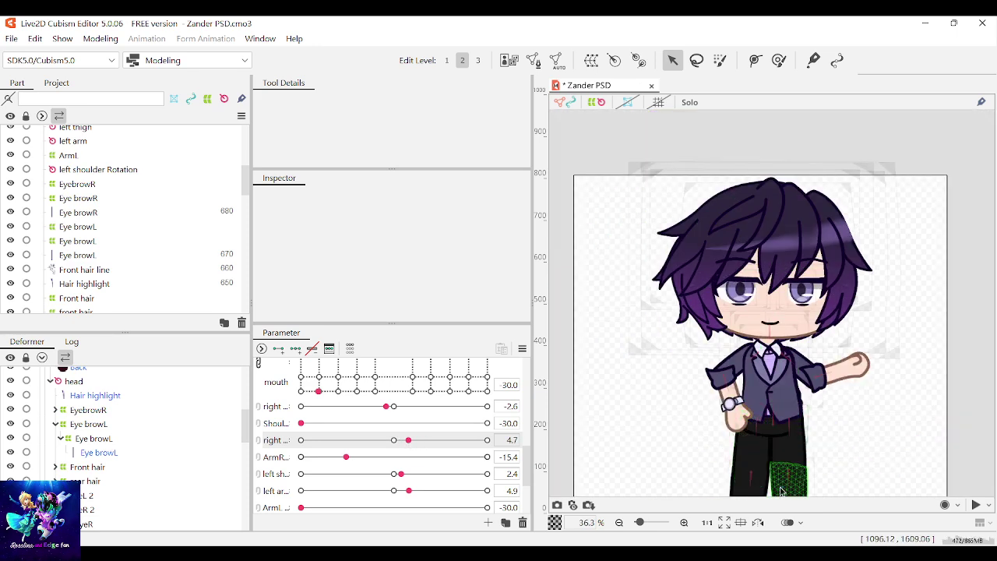
{"action": "left_click", "coordinate": [724, 524]}
Test the left leg parameter at -5.1 with small right thigh and right leg changes, and reset the left leg to 0
{"action": "scroll", "coordinate": [412, 479], "scroll_direction": "down", "scroll_amount": 3}
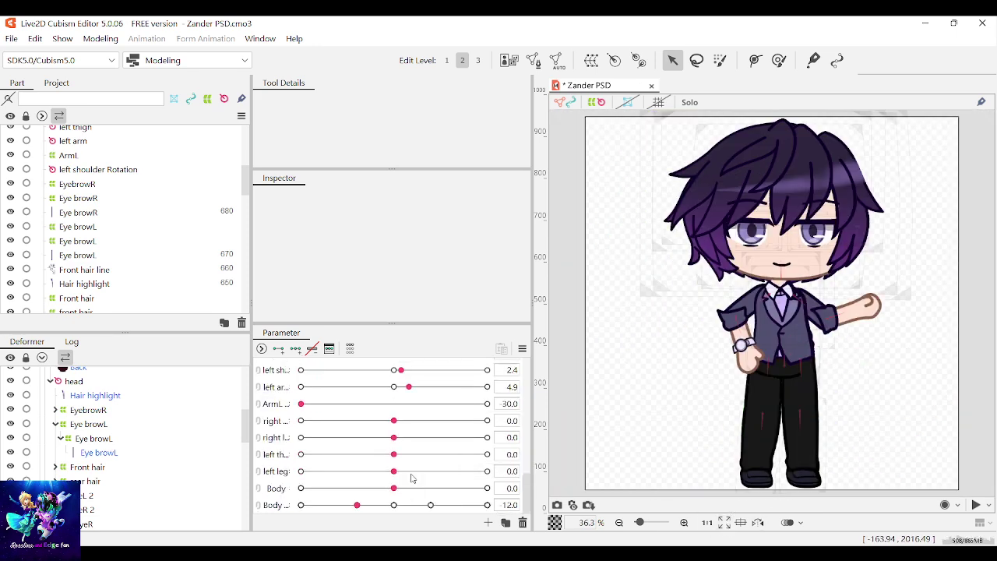
{"action": "mouse_move", "coordinate": [394, 489]}
{"action": "left_mouse_down"}
{"action": "mouse_move", "coordinate": [405, 491]}
{"action": "mouse_move", "coordinate": [379, 481]}
{"action": "left_mouse_up"}
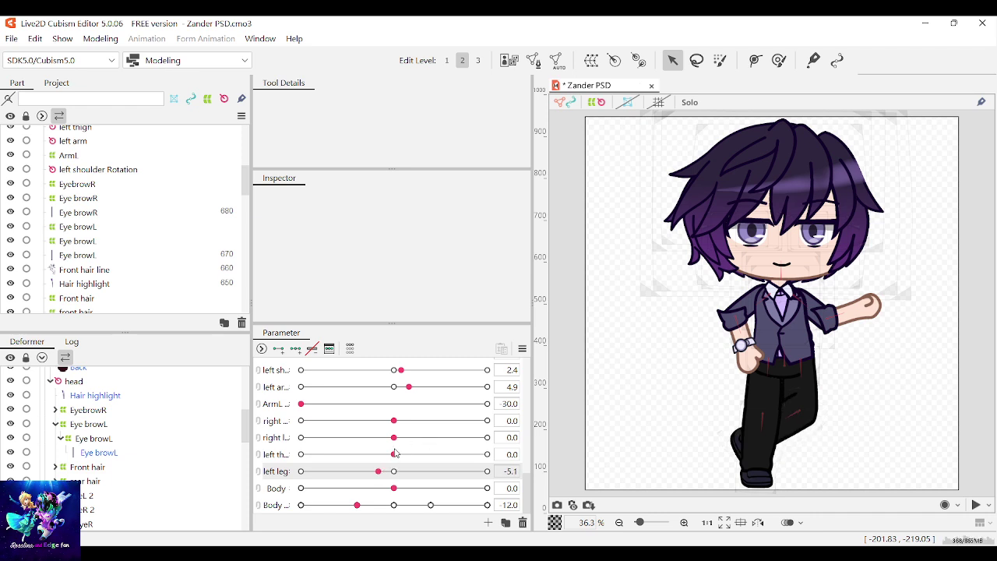
{"action": "left_click_drag", "start_coordinate": [394, 437], "coordinate": [396, 421]}
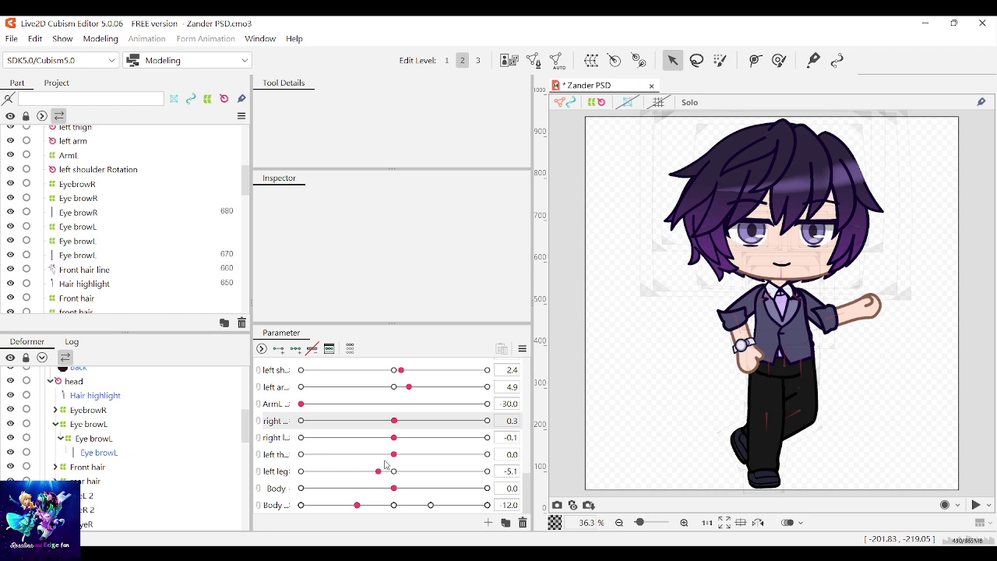
{"action": "left_click_drag", "start_coordinate": [386, 470], "coordinate": [395, 477]}
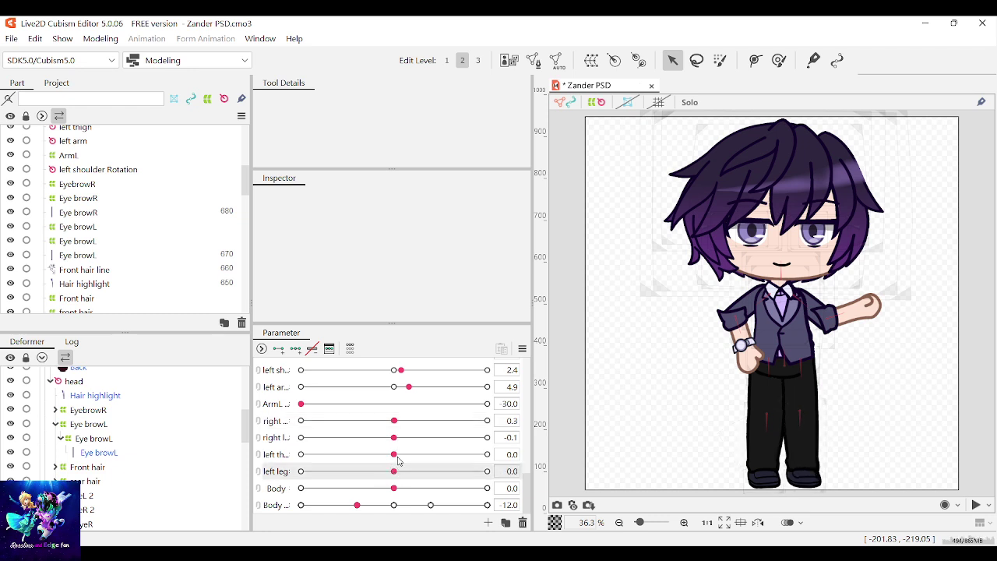
Pose the right leg with its parameter at -0.9 and the right thigh at 0, and set the right arm to 4.9
{"action": "mouse_move", "coordinate": [393, 437]}
{"action": "left_mouse_down"}
{"action": "mouse_move", "coordinate": [395, 447]}
{"action": "mouse_move", "coordinate": [396, 424]}
{"action": "mouse_move", "coordinate": [393, 439]}
{"action": "left_mouse_up"}
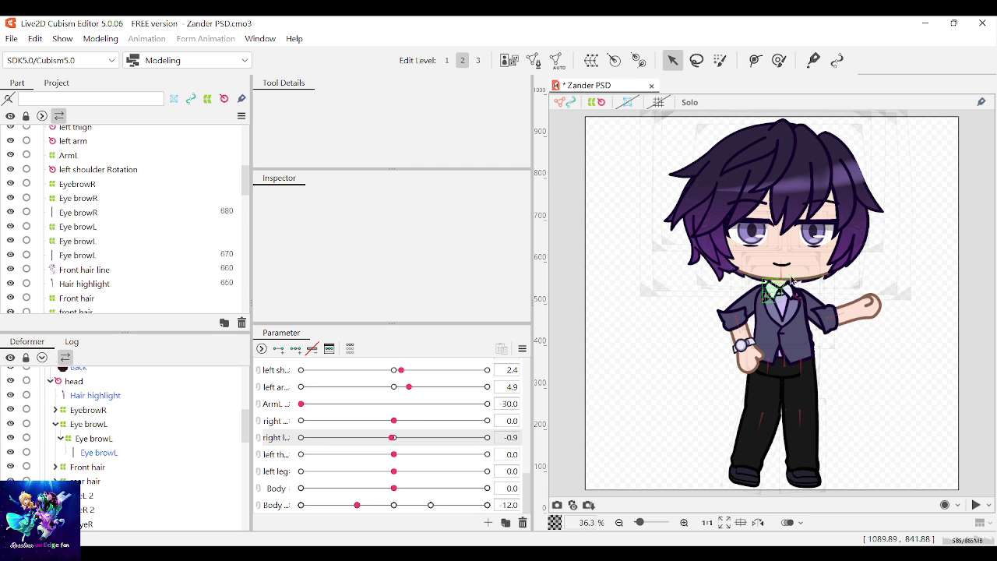
{"action": "left_click", "coordinate": [394, 456]}
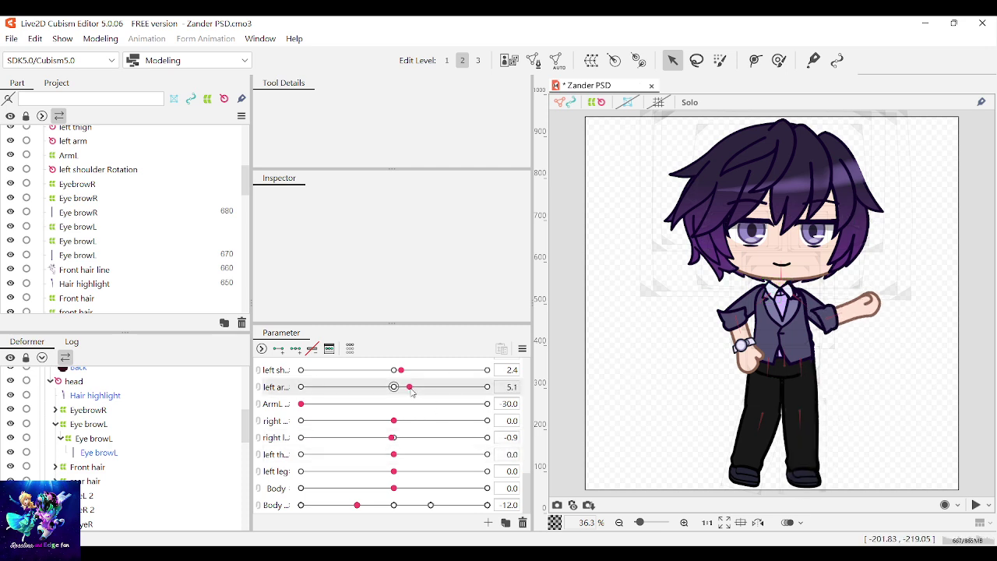
{"action": "scroll", "coordinate": [398, 382], "scroll_direction": "up", "scroll_amount": 1}
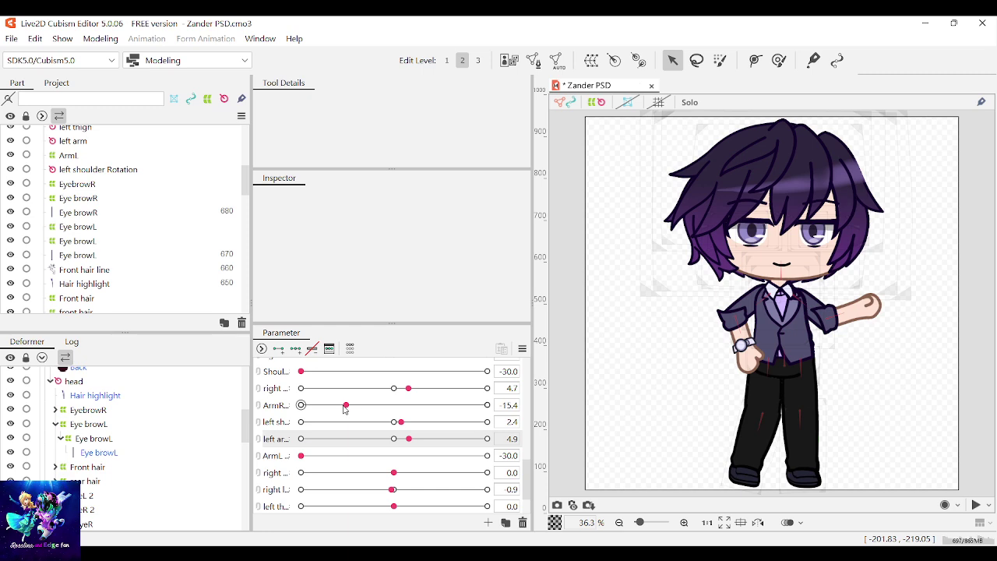
{"action": "left_click", "coordinate": [408, 389]}
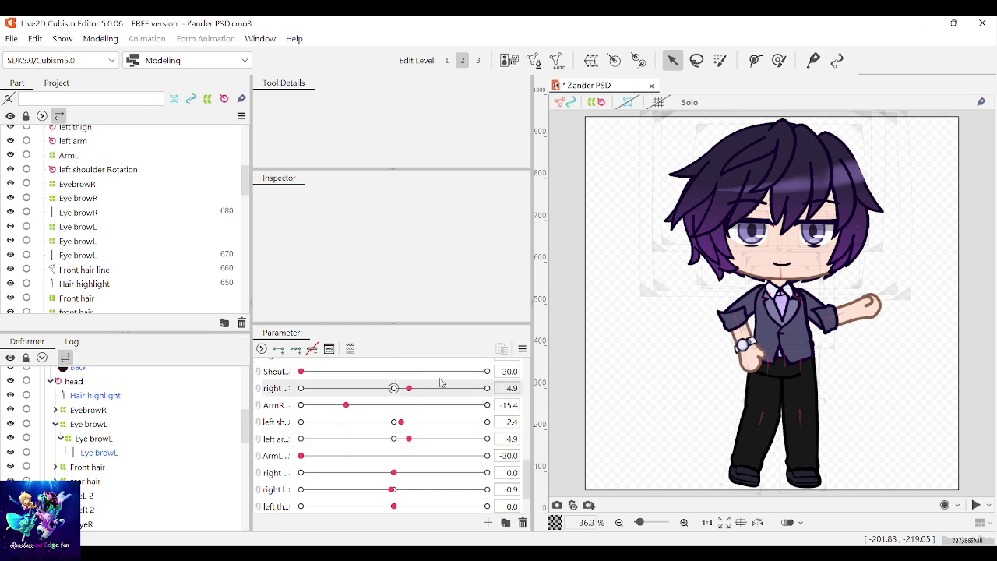
Try both eye blink parameters at -30 and test the fourth eyebrow and first eyeball parameters around 0
{"action": "scroll", "coordinate": [413, 405], "scroll_direction": "up", "scroll_amount": 3}
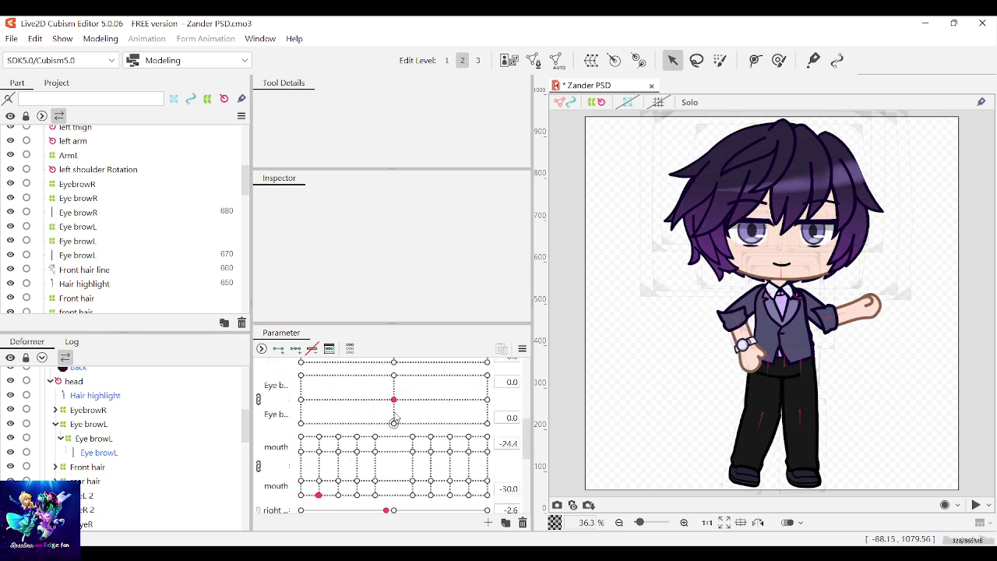
{"action": "scroll", "coordinate": [327, 428], "scroll_direction": "up", "scroll_amount": 2}
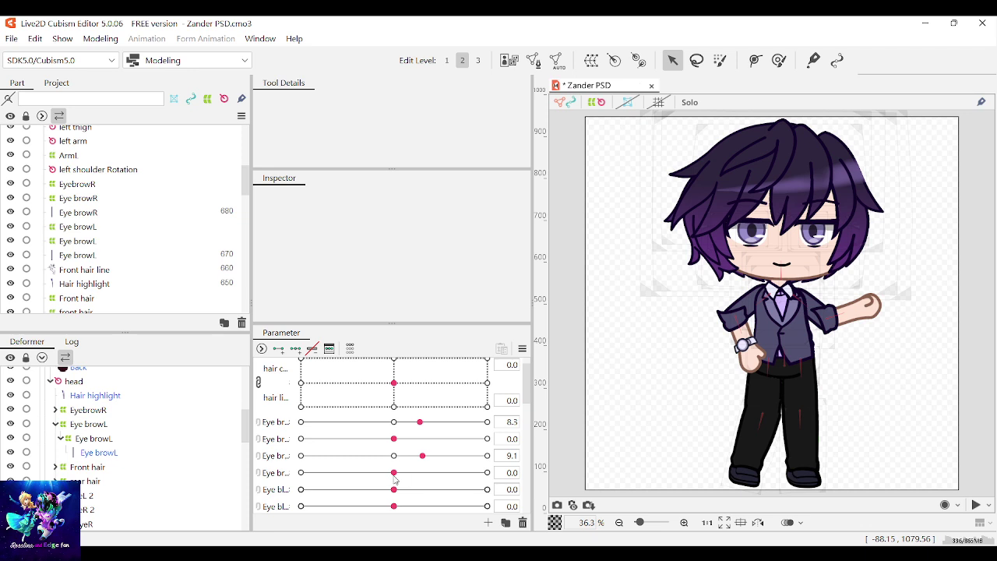
{"action": "mouse_move", "coordinate": [393, 473]}
{"action": "left_mouse_down"}
{"action": "mouse_move", "coordinate": [443, 474]}
{"action": "mouse_move", "coordinate": [393, 478]}
{"action": "left_mouse_up"}
{"action": "scroll", "coordinate": [402, 467], "scroll_direction": "down", "scroll_amount": 3}
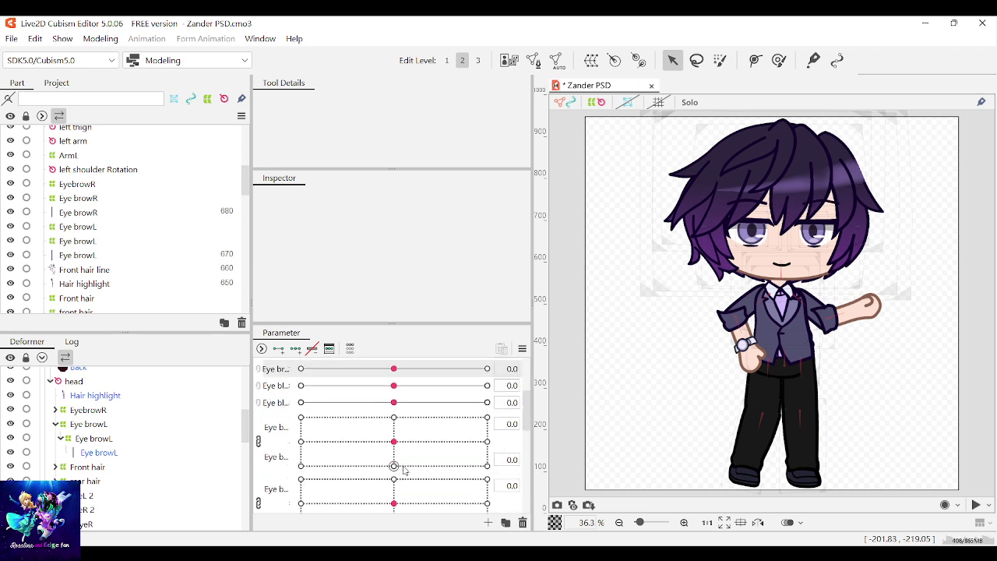
{"action": "left_click_drag", "start_coordinate": [394, 385], "coordinate": [302, 390]}
{"action": "left_click", "coordinate": [302, 403]}
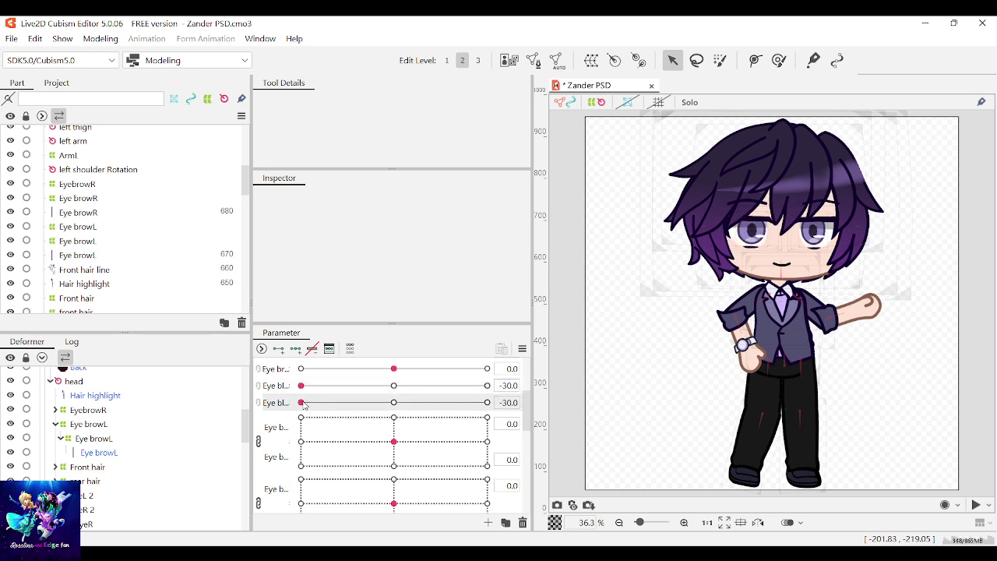
{"action": "left_click_drag", "start_coordinate": [393, 450], "coordinate": [395, 444]}
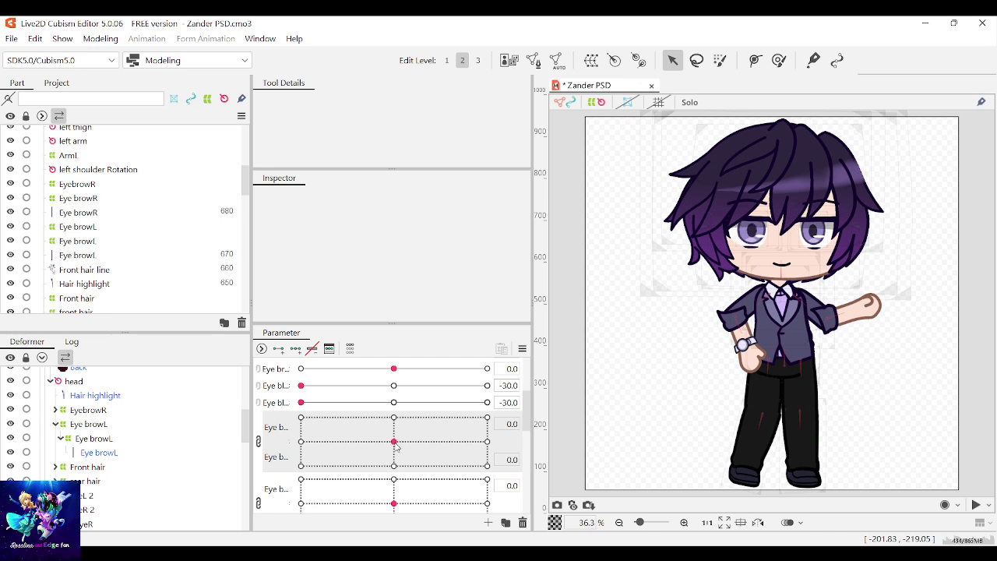
Set the two eye blink parameters to -18.9 and -14.5 and save the model
{"action": "scroll", "coordinate": [333, 423], "scroll_direction": "up", "scroll_amount": 3}
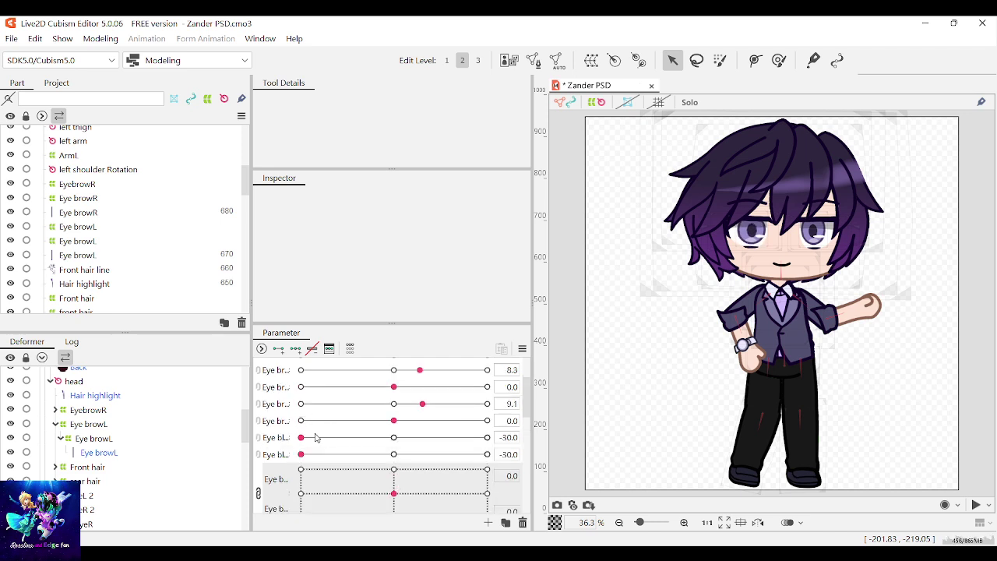
{"action": "left_click_drag", "start_coordinate": [315, 438], "coordinate": [350, 454]}
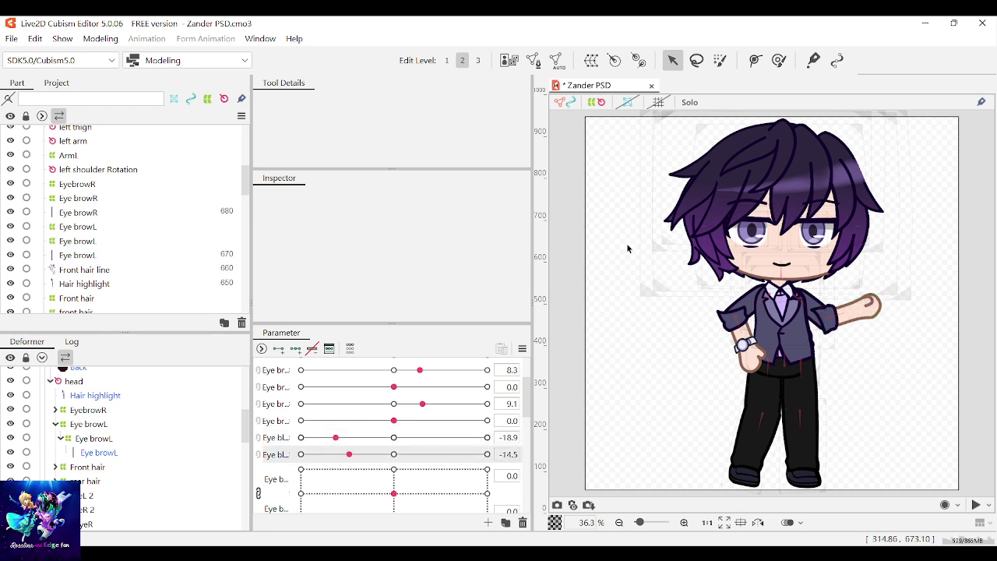
{"action": "key", "text": "ctrl+s"}
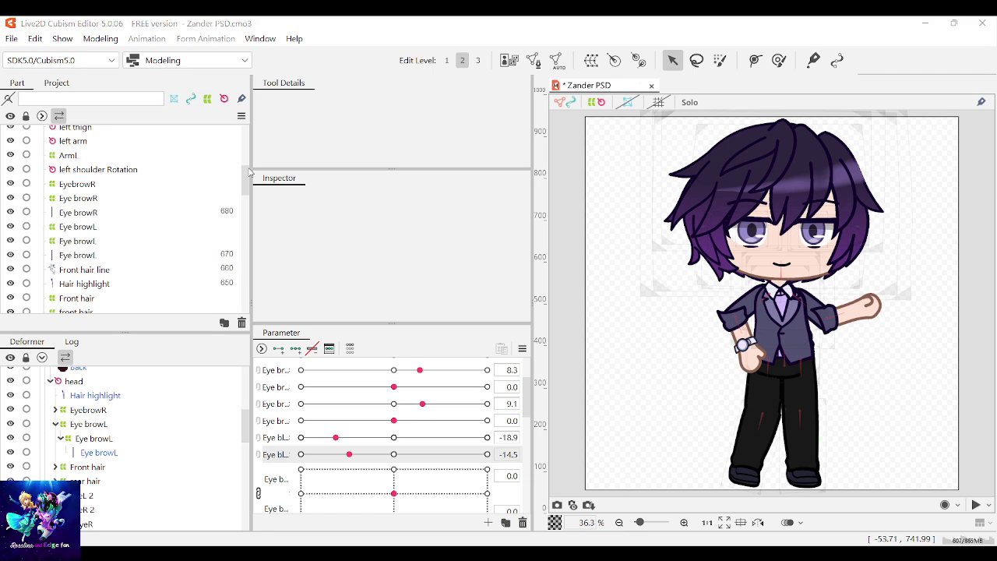